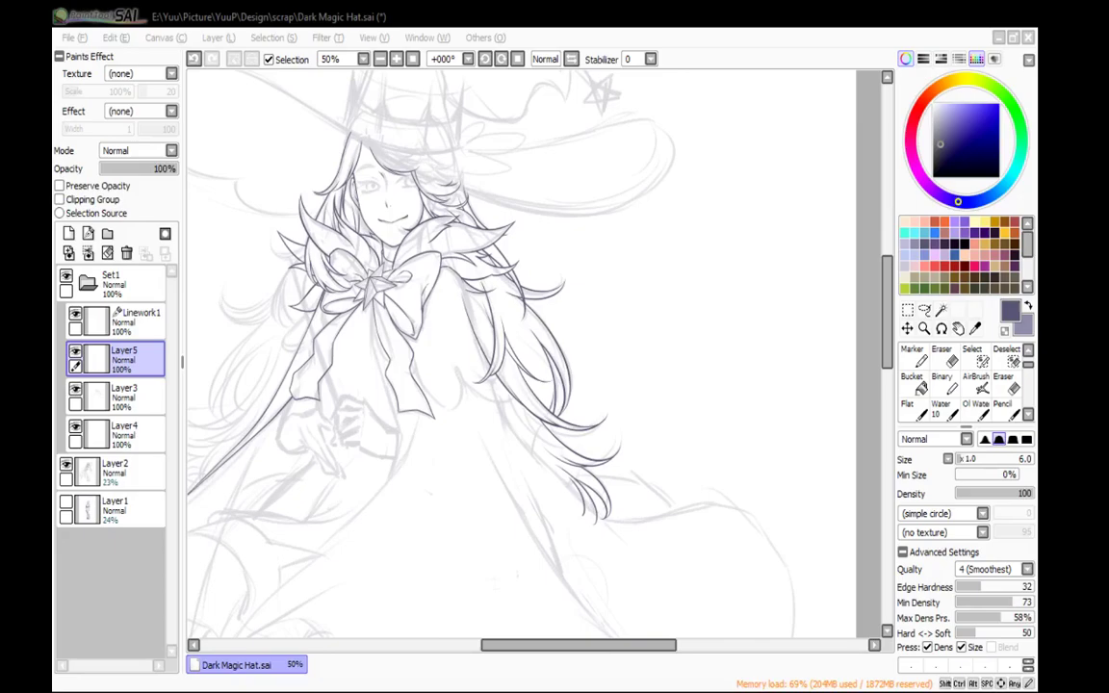
Ink the curved inner lines of the hair lock hanging beside the bow and collar, following the rough sketch
{"action": "left_click", "coordinate": [380, 59]}
{"action": "mouse_move", "coordinate": [524, 287]}
{"action": "left_mouse_down"}
{"action": "mouse_move", "coordinate": [564, 203]}
{"action": "mouse_move", "coordinate": [584, 216]}
{"action": "mouse_move", "coordinate": [507, 188]}
{"action": "mouse_move", "coordinate": [563, 282]}
{"action": "left_mouse_up"}
{"action": "scroll", "coordinate": [507, 188], "scroll_direction": "up", "scroll_amount": 5}
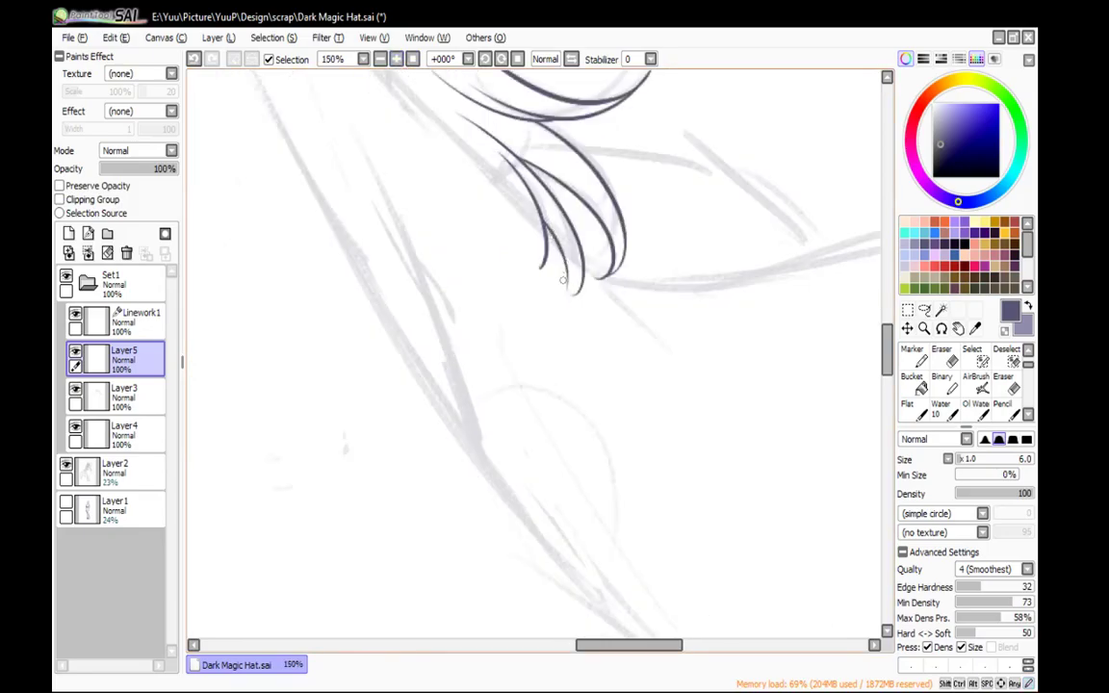
{"action": "left_click_drag", "start_coordinate": [560, 185], "coordinate": [720, 446]}
{"action": "left_click_drag", "start_coordinate": [551, 420], "coordinate": [770, 628]}
{"action": "mouse_move", "coordinate": [641, 347]}
{"action": "left_mouse_down"}
{"action": "mouse_move", "coordinate": [720, 337]}
{"action": "mouse_move", "coordinate": [825, 303]}
{"action": "left_mouse_up"}
{"action": "left_click", "coordinate": [397, 60]}
{"action": "left_click", "coordinate": [396, 59]}
{"action": "mouse_move", "coordinate": [401, 96]}
{"action": "left_mouse_down"}
{"action": "mouse_move", "coordinate": [439, 170]}
{"action": "mouse_move", "coordinate": [452, 400]}
{"action": "mouse_move", "coordinate": [488, 422]}
{"action": "left_mouse_up"}
{"action": "left_click_drag", "start_coordinate": [409, 261], "coordinate": [498, 425]}
{"action": "left_click_drag", "start_coordinate": [469, 335], "coordinate": [512, 291]}
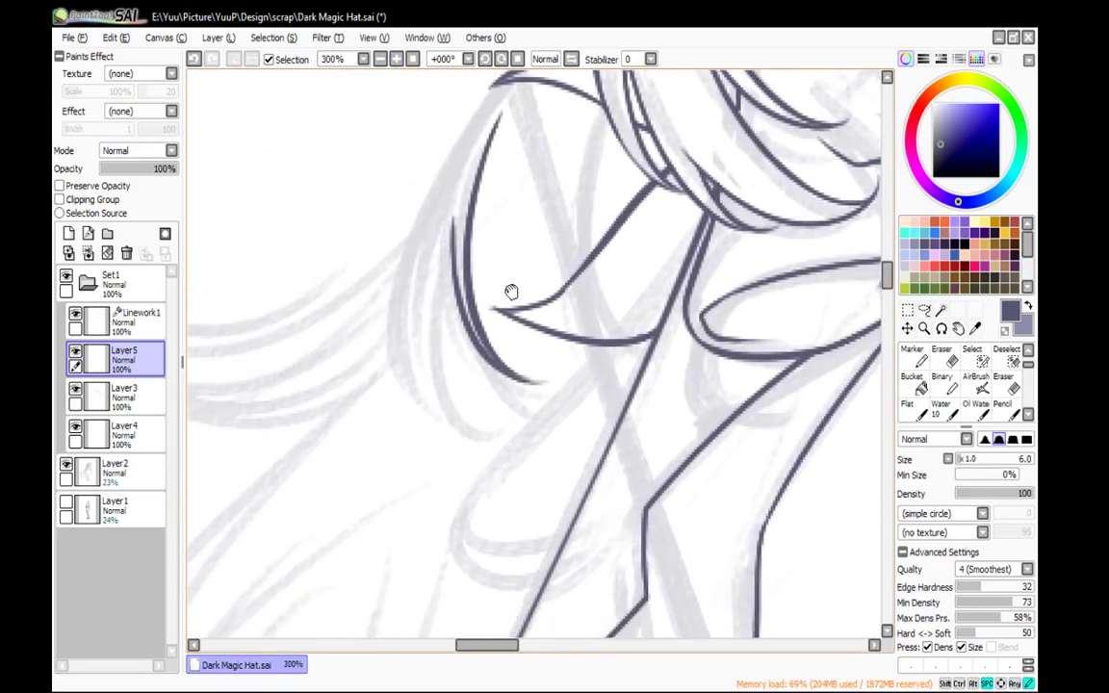
{"action": "mouse_move", "coordinate": [452, 246]}
{"action": "left_mouse_down"}
{"action": "mouse_move", "coordinate": [472, 170]}
{"action": "mouse_move", "coordinate": [443, 313]}
{"action": "mouse_move", "coordinate": [527, 448]}
{"action": "mouse_move", "coordinate": [432, 410]}
{"action": "mouse_move", "coordinate": [456, 146]}
{"action": "mouse_move", "coordinate": [457, 300]}
{"action": "left_mouse_up"}
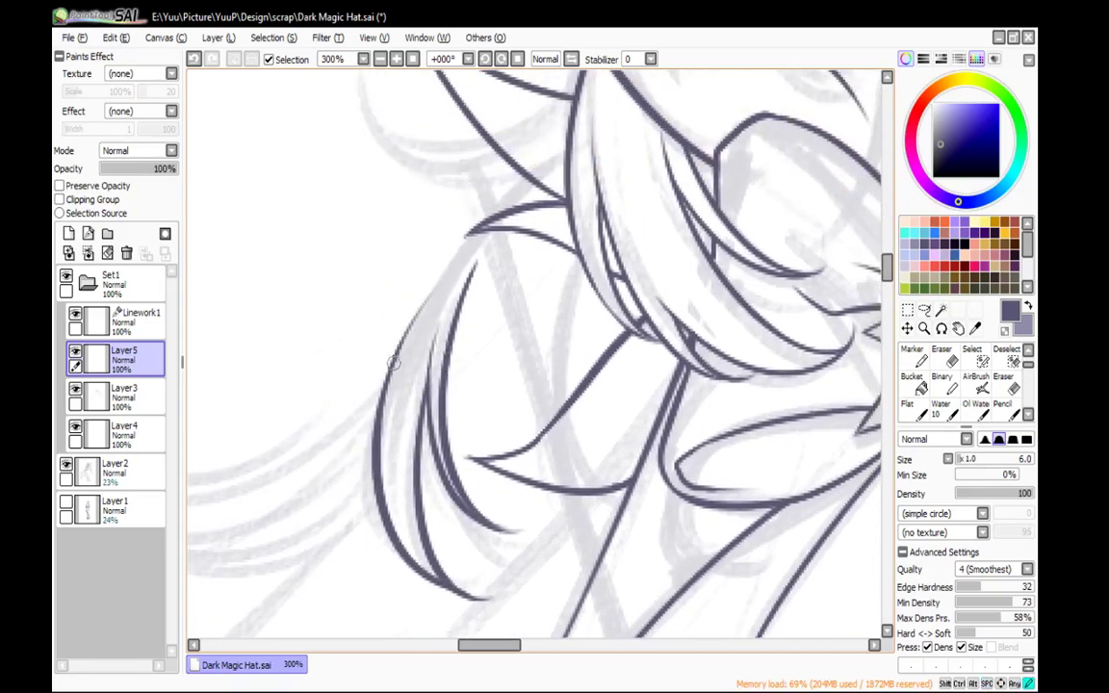
Ink the outer contour of that lock up to the spiky collar point, redrawing it once and erasing the overlap
{"action": "mouse_move", "coordinate": [392, 364]}
{"action": "left_mouse_down"}
{"action": "mouse_move", "coordinate": [494, 202]}
{"action": "mouse_move", "coordinate": [563, 136]}
{"action": "left_mouse_up"}
{"action": "key", "text": "ctrl+z"}
{"action": "mouse_move", "coordinate": [395, 362]}
{"action": "left_mouse_down"}
{"action": "mouse_move", "coordinate": [590, 118]}
{"action": "mouse_move", "coordinate": [611, 114]}
{"action": "mouse_move", "coordinate": [601, 130]}
{"action": "mouse_move", "coordinate": [603, 106]}
{"action": "mouse_move", "coordinate": [558, 146]}
{"action": "mouse_move", "coordinate": [536, 170]}
{"action": "left_mouse_up"}
{"action": "key", "text": "e"}
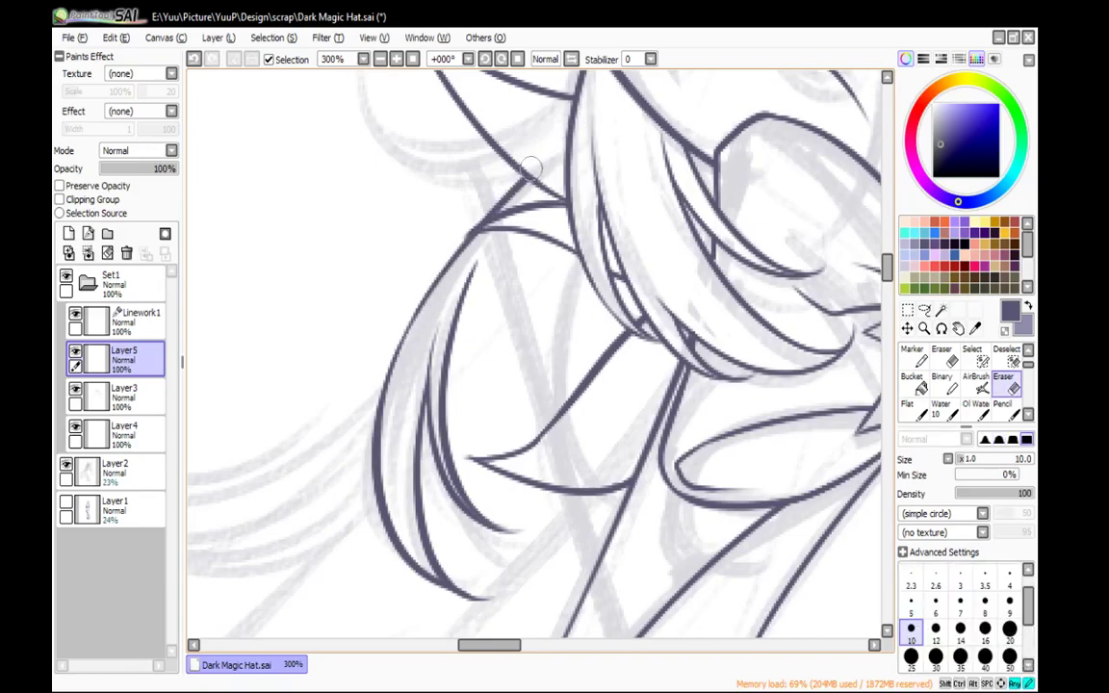
{"action": "key", "text": "n"}
Ink the small curl flicking out beneath the large spiky collar point and clean up its lines
{"action": "mouse_move", "coordinate": [619, 235]}
{"action": "left_mouse_down"}
{"action": "mouse_move", "coordinate": [589, 463]}
{"action": "mouse_move", "coordinate": [602, 386]}
{"action": "left_mouse_up"}
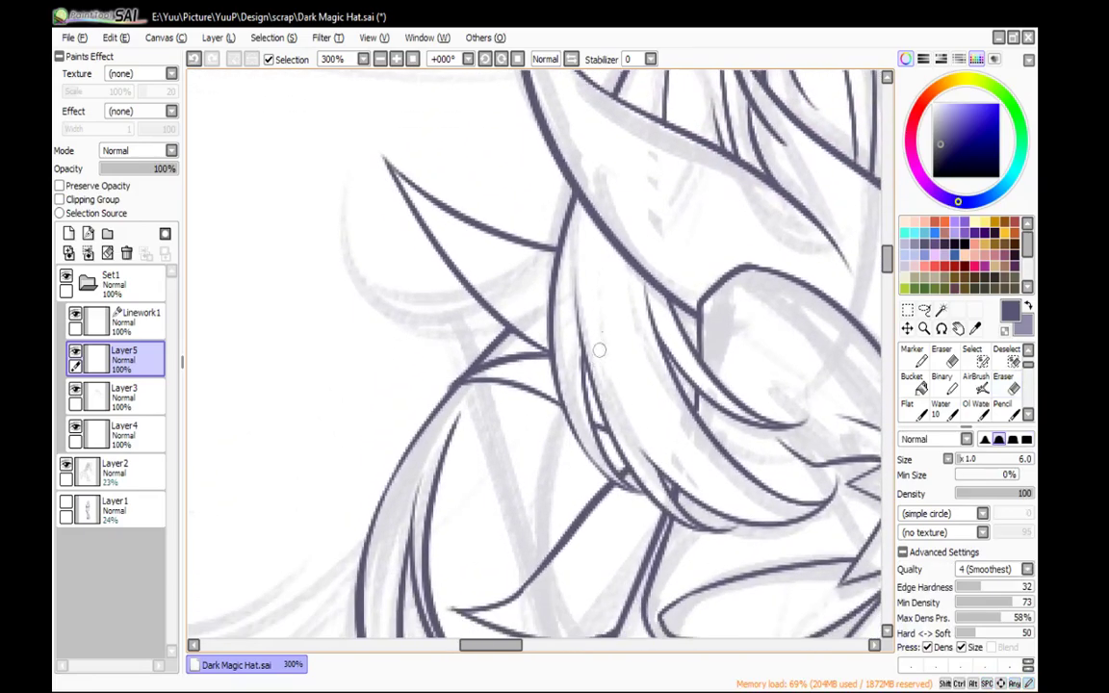
{"action": "left_click", "coordinate": [571, 59]}
{"action": "left_click_drag", "start_coordinate": [600, 173], "coordinate": [485, 173]}
{"action": "mouse_move", "coordinate": [653, 234]}
{"action": "left_mouse_down"}
{"action": "mouse_move", "coordinate": [699, 380]}
{"action": "mouse_move", "coordinate": [686, 424]}
{"action": "left_mouse_up"}
{"action": "mouse_move", "coordinate": [622, 121]}
{"action": "left_mouse_down"}
{"action": "mouse_move", "coordinate": [647, 377]}
{"action": "mouse_move", "coordinate": [541, 241]}
{"action": "mouse_move", "coordinate": [581, 124]}
{"action": "mouse_move", "coordinate": [542, 214]}
{"action": "mouse_move", "coordinate": [545, 234]}
{"action": "mouse_move", "coordinate": [534, 237]}
{"action": "mouse_move", "coordinate": [592, 270]}
{"action": "mouse_move", "coordinate": [587, 166]}
{"action": "mouse_move", "coordinate": [608, 137]}
{"action": "left_mouse_up"}
{"action": "key", "text": "e"}
{"action": "key", "text": "n"}
{"action": "left_click", "coordinate": [517, 59]}
{"action": "left_click", "coordinate": [380, 58]}
{"action": "left_click", "coordinate": [380, 59]}
{"action": "left_click", "coordinate": [380, 59]}
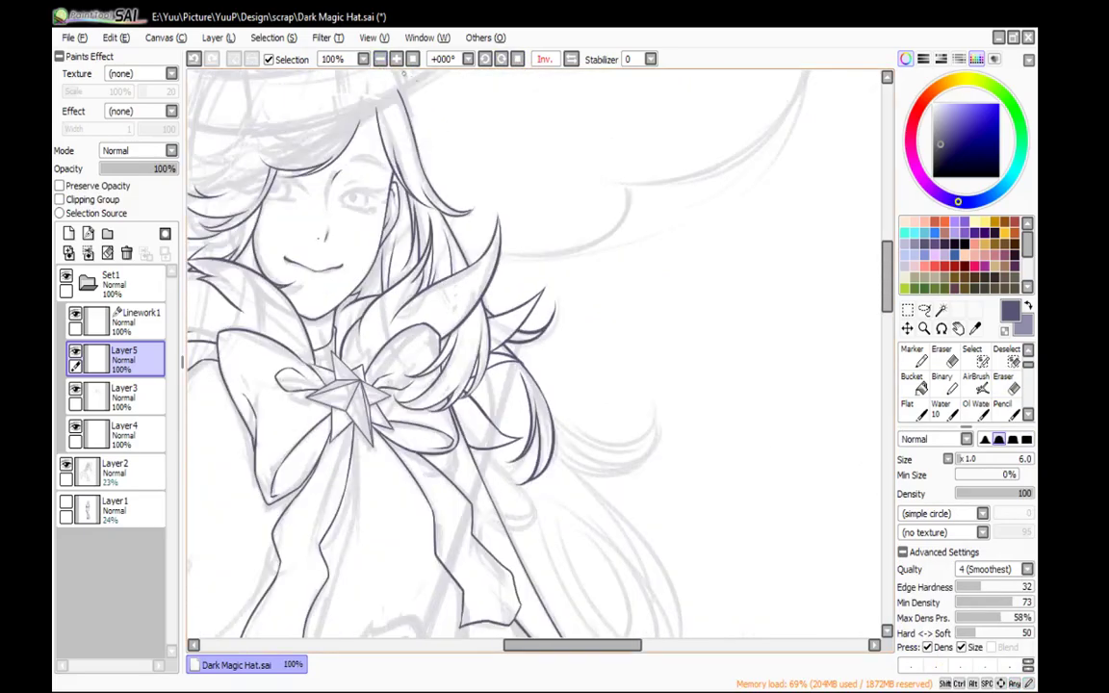
Ink the long hair strand sweeping from below the shoulder curl down alongside the cape edge, redrawing it once
{"action": "mouse_move", "coordinate": [627, 425]}
{"action": "left_mouse_down"}
{"action": "mouse_move", "coordinate": [730, 339]}
{"action": "mouse_move", "coordinate": [788, 346]}
{"action": "mouse_move", "coordinate": [759, 471]}
{"action": "mouse_move", "coordinate": [720, 399]}
{"action": "left_mouse_up"}
{"action": "left_click", "coordinate": [571, 59]}
{"action": "left_click_drag", "start_coordinate": [633, 333], "coordinate": [743, 69]}
{"action": "left_click", "coordinate": [571, 59]}
{"action": "mouse_move", "coordinate": [769, 273]}
{"action": "left_mouse_down"}
{"action": "mouse_move", "coordinate": [776, 298]}
{"action": "mouse_move", "coordinate": [628, 460]}
{"action": "mouse_move", "coordinate": [601, 369]}
{"action": "left_mouse_up"}
{"action": "left_click_drag", "start_coordinate": [478, 409], "coordinate": [468, 320]}
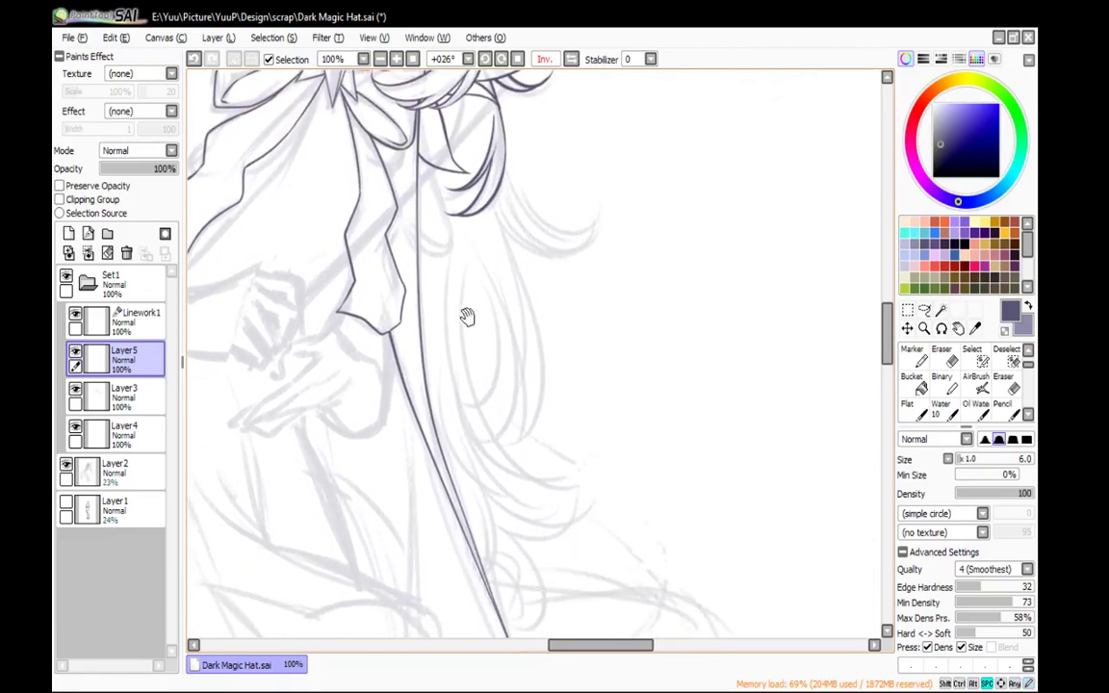
{"action": "mouse_move", "coordinate": [443, 222]}
{"action": "left_mouse_down"}
{"action": "mouse_move", "coordinate": [487, 437]}
{"action": "mouse_move", "coordinate": [599, 499]}
{"action": "left_mouse_up"}
{"action": "key", "text": "ctrl+z"}
{"action": "left_click_drag", "start_coordinate": [442, 190], "coordinate": [568, 475]}
Ink a second line tapering into the tip of the long strand, redrawing it and erasing the excess at the tip
{"action": "left_click_drag", "start_coordinate": [568, 350], "coordinate": [559, 200]}
{"action": "left_click", "coordinate": [396, 62]}
{"action": "left_click", "coordinate": [396, 62]}
{"action": "left_click_drag", "start_coordinate": [616, 228], "coordinate": [658, 358]}
{"action": "left_click_drag", "start_coordinate": [599, 340], "coordinate": [500, 367]}
{"action": "left_click", "coordinate": [396, 58]}
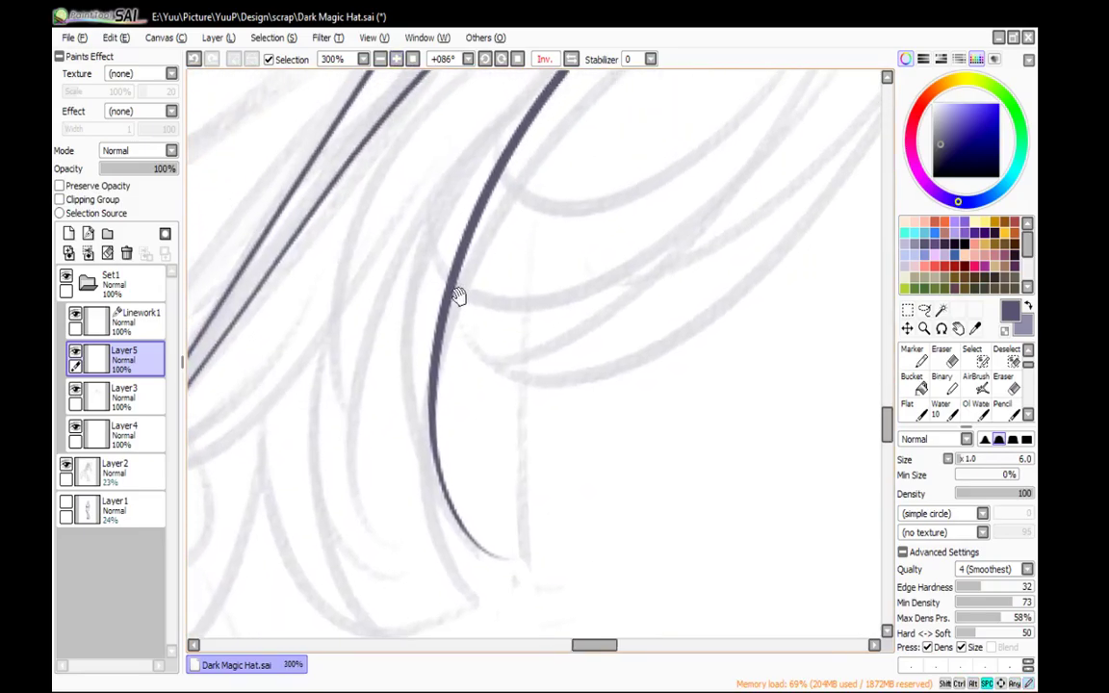
{"action": "mouse_move", "coordinate": [494, 112]}
{"action": "left_mouse_down"}
{"action": "mouse_move", "coordinate": [412, 458]}
{"action": "mouse_move", "coordinate": [439, 210]}
{"action": "mouse_move", "coordinate": [481, 550]}
{"action": "left_mouse_up"}
{"action": "key", "text": "ctrl+z"}
{"action": "key", "text": "ctrl+z"}
{"action": "mouse_move", "coordinate": [502, 125]}
{"action": "left_mouse_down"}
{"action": "mouse_move", "coordinate": [426, 469]}
{"action": "mouse_move", "coordinate": [488, 547]}
{"action": "left_mouse_up"}
{"action": "key", "text": "e"}
{"action": "left_click_drag", "start_coordinate": [458, 504], "coordinate": [504, 554]}
{"action": "key", "text": "n"}
Ink the next curled hair tips below the long strand's tip, following the sketched curves
{"action": "left_click", "coordinate": [517, 59]}
{"action": "left_click", "coordinate": [570, 60]}
{"action": "left_click_drag", "start_coordinate": [735, 344], "coordinate": [693, 345]}
{"action": "left_click", "coordinate": [569, 60]}
{"action": "left_click", "coordinate": [382, 60]}
{"action": "left_click", "coordinate": [382, 59]}
{"action": "left_click_drag", "start_coordinate": [693, 356], "coordinate": [612, 350]}
{"action": "left_click", "coordinate": [396, 60]}
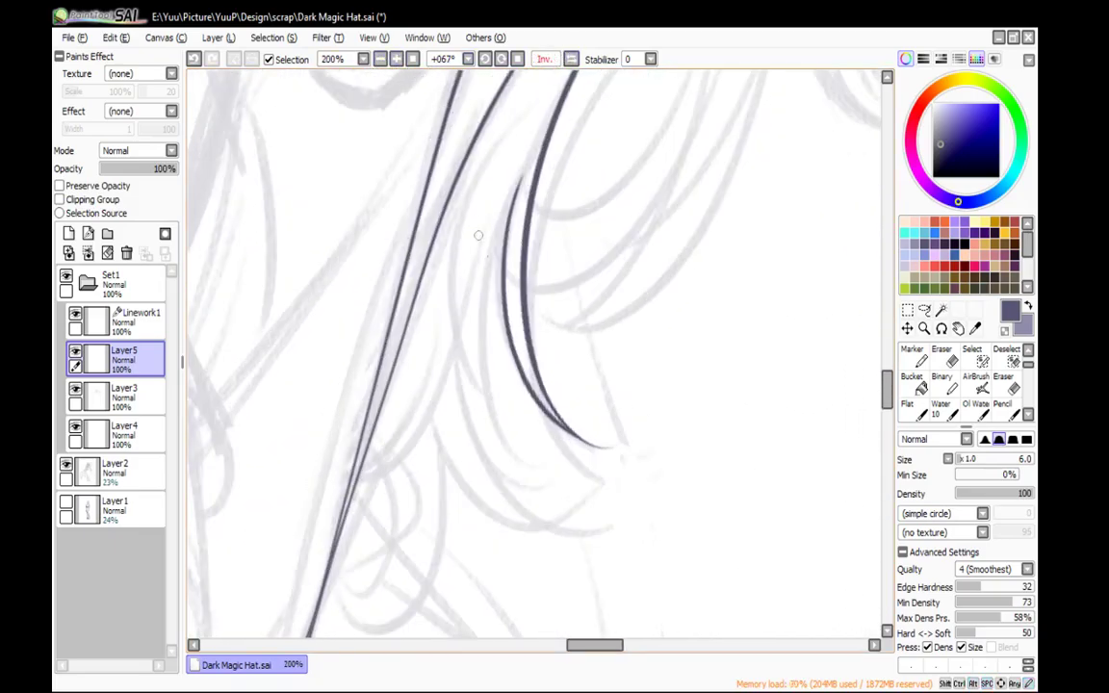
{"action": "mouse_move", "coordinate": [516, 187]}
{"action": "left_mouse_down"}
{"action": "mouse_move", "coordinate": [502, 233]}
{"action": "mouse_move", "coordinate": [554, 481]}
{"action": "left_mouse_up"}
{"action": "mouse_move", "coordinate": [475, 394]}
{"action": "left_mouse_down"}
{"action": "mouse_move", "coordinate": [496, 446]}
{"action": "mouse_move", "coordinate": [566, 481]}
{"action": "mouse_move", "coordinate": [529, 281]}
{"action": "left_mouse_up"}
{"action": "mouse_move", "coordinate": [411, 142]}
{"action": "left_mouse_down"}
{"action": "mouse_move", "coordinate": [458, 297]}
{"action": "mouse_move", "coordinate": [538, 287]}
{"action": "left_mouse_up"}
{"action": "left_click", "coordinate": [517, 60]}
{"action": "left_click", "coordinate": [573, 59]}
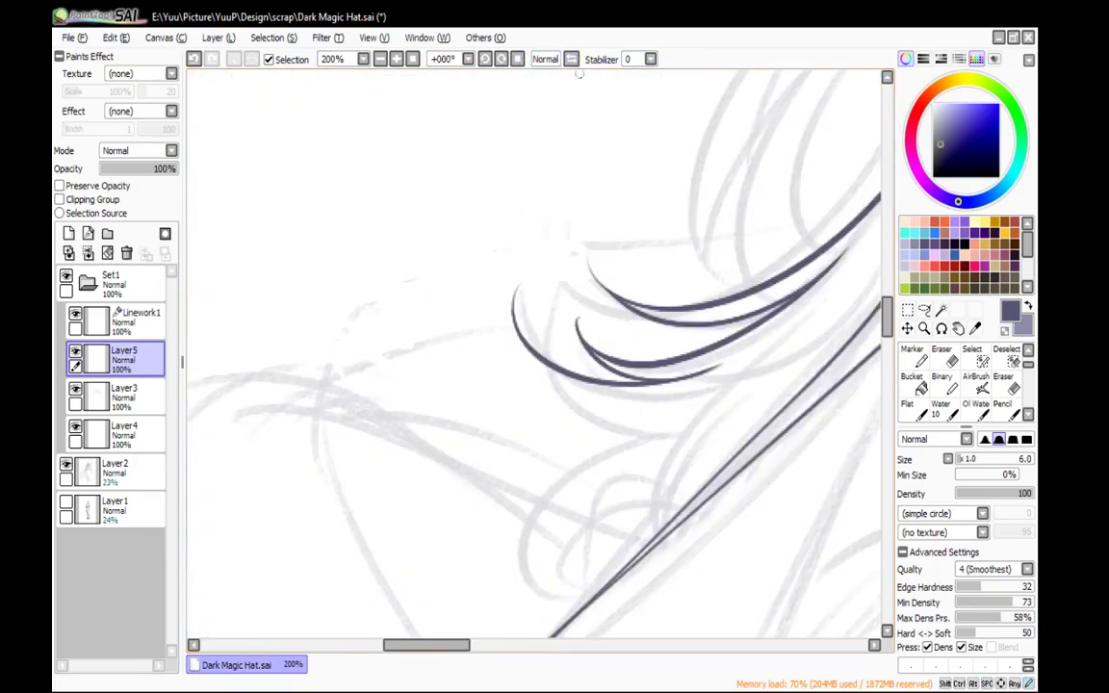
Complete the lowest outward-curling hair tip with its upper and lower edges and clean up the line ends
{"action": "left_click_drag", "start_coordinate": [608, 252], "coordinate": [511, 123]}
{"action": "left_click_drag", "start_coordinate": [417, 199], "coordinate": [615, 291]}
{"action": "mouse_move", "coordinate": [729, 211]}
{"action": "left_mouse_down"}
{"action": "mouse_move", "coordinate": [547, 337]}
{"action": "mouse_move", "coordinate": [622, 218]}
{"action": "left_mouse_up"}
{"action": "key", "text": "e"}
{"action": "key", "text": "n"}
{"action": "left_click_drag", "start_coordinate": [695, 194], "coordinate": [616, 179]}
Ink the strand falling from the curled tips to the cape edge, redrawing it until the curve fits
{"action": "left_click_drag", "start_coordinate": [556, 158], "coordinate": [492, 515]}
{"action": "key", "text": "ctrl+z"}
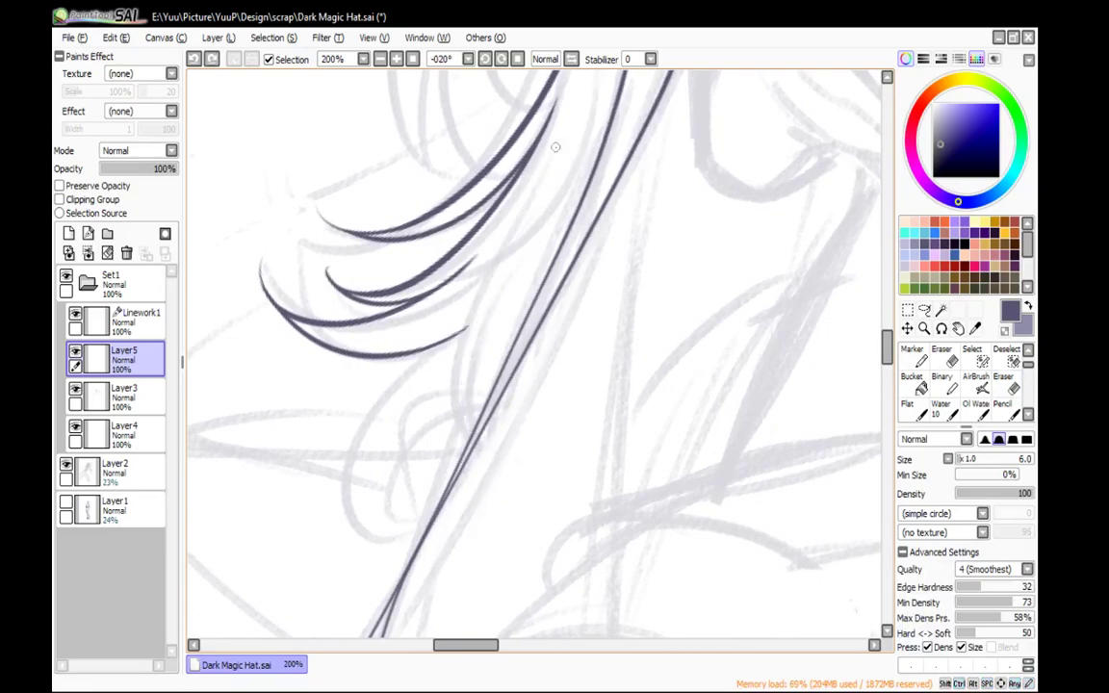
{"action": "mouse_move", "coordinate": [541, 174]}
{"action": "left_mouse_down"}
{"action": "mouse_move", "coordinate": [482, 292]}
{"action": "mouse_move", "coordinate": [480, 474]}
{"action": "mouse_move", "coordinate": [446, 481]}
{"action": "left_mouse_up"}
{"action": "key", "text": "ctrl+z"}
{"action": "left_click_drag", "start_coordinate": [542, 170], "coordinate": [432, 453]}
{"action": "key", "text": "ctrl+z"}
{"action": "mouse_move", "coordinate": [543, 171]}
{"action": "left_mouse_down"}
{"action": "mouse_move", "coordinate": [478, 299]}
{"action": "mouse_move", "coordinate": [438, 468]}
{"action": "left_mouse_up"}
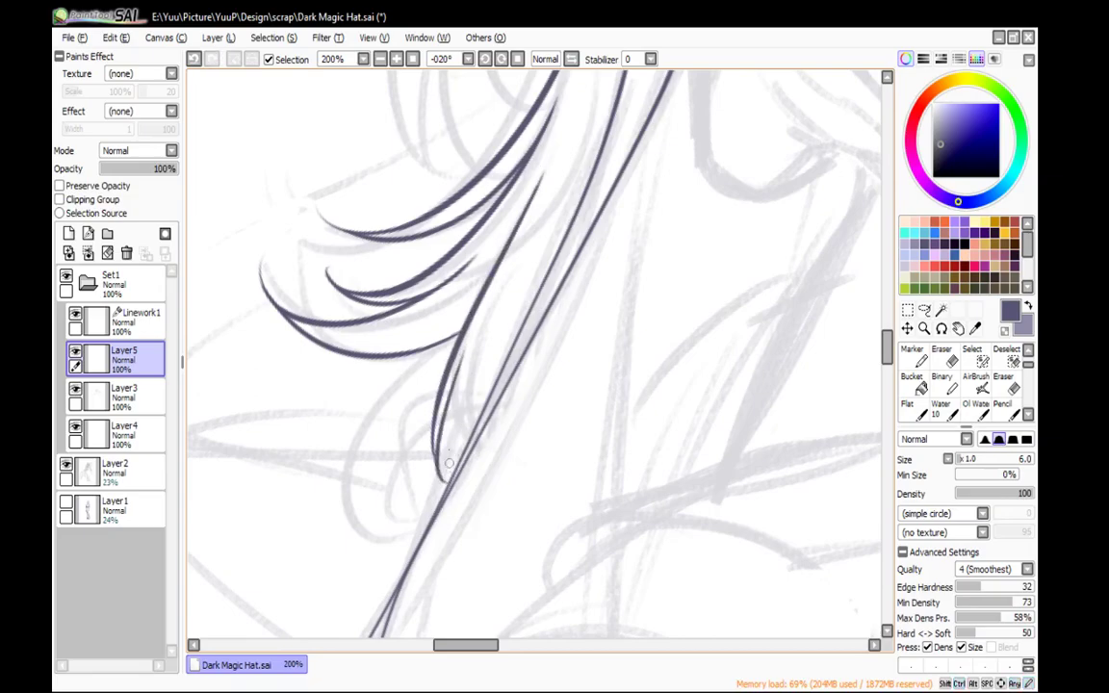
Add short inner strands to the hair tip at the cape edge and erase their overlaps with the cape line
{"action": "key", "text": "e"}
{"action": "mouse_move", "coordinate": [470, 337]}
{"action": "left_mouse_down"}
{"action": "mouse_move", "coordinate": [489, 457]}
{"action": "mouse_move", "coordinate": [476, 383]}
{"action": "mouse_move", "coordinate": [502, 463]}
{"action": "mouse_move", "coordinate": [501, 430]}
{"action": "mouse_move", "coordinate": [494, 482]}
{"action": "mouse_move", "coordinate": [465, 459]}
{"action": "left_mouse_up"}
{"action": "key", "text": "n"}
{"action": "key", "text": "e"}
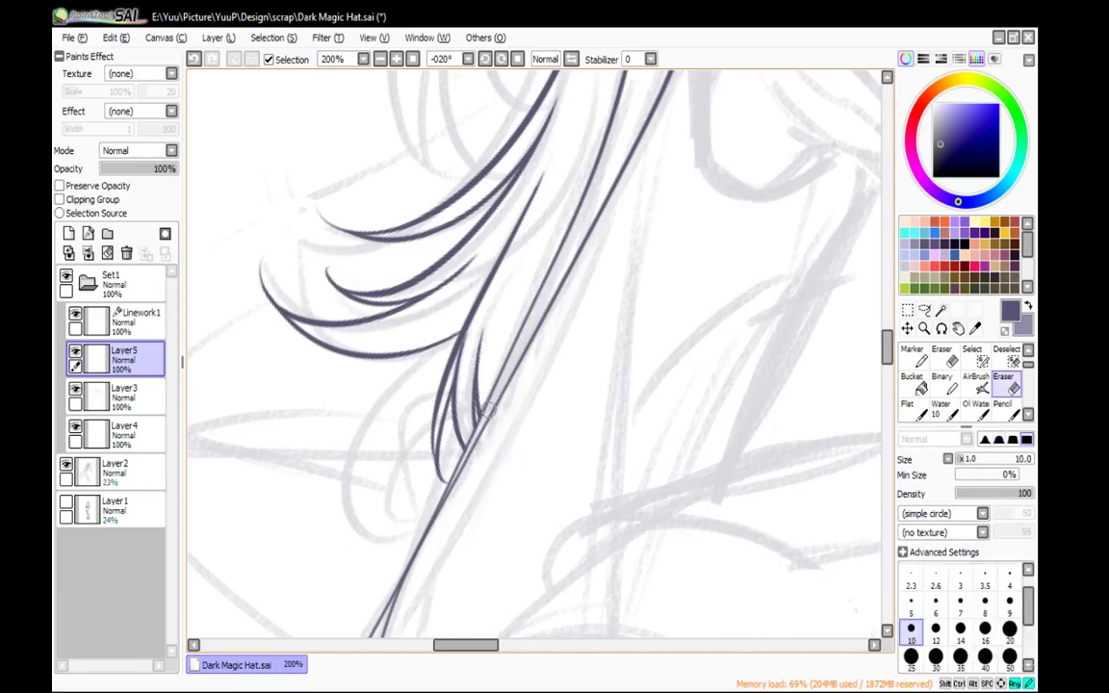
{"action": "key", "text": "n"}
Review the inked lower hair zoomed out, in both mirrored and normal view
{"action": "mouse_move", "coordinate": [626, 224]}
{"action": "left_mouse_down"}
{"action": "mouse_move", "coordinate": [512, 527]}
{"action": "mouse_move", "coordinate": [520, 617]}
{"action": "left_mouse_up"}
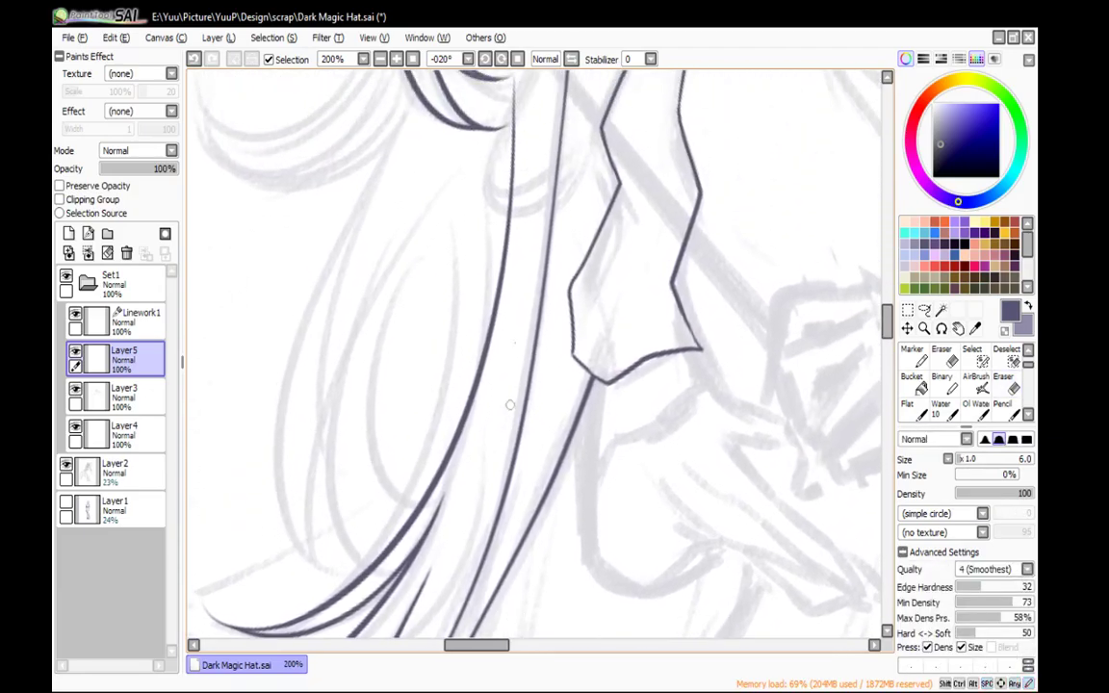
{"action": "left_click", "coordinate": [380, 59]}
{"action": "left_click", "coordinate": [380, 60]}
{"action": "left_click", "coordinate": [380, 60]}
{"action": "left_click", "coordinate": [571, 59]}
{"action": "mouse_move", "coordinate": [644, 204]}
{"action": "left_mouse_down"}
{"action": "mouse_move", "coordinate": [603, 228]}
{"action": "mouse_move", "coordinate": [571, 195]}
{"action": "left_mouse_up"}
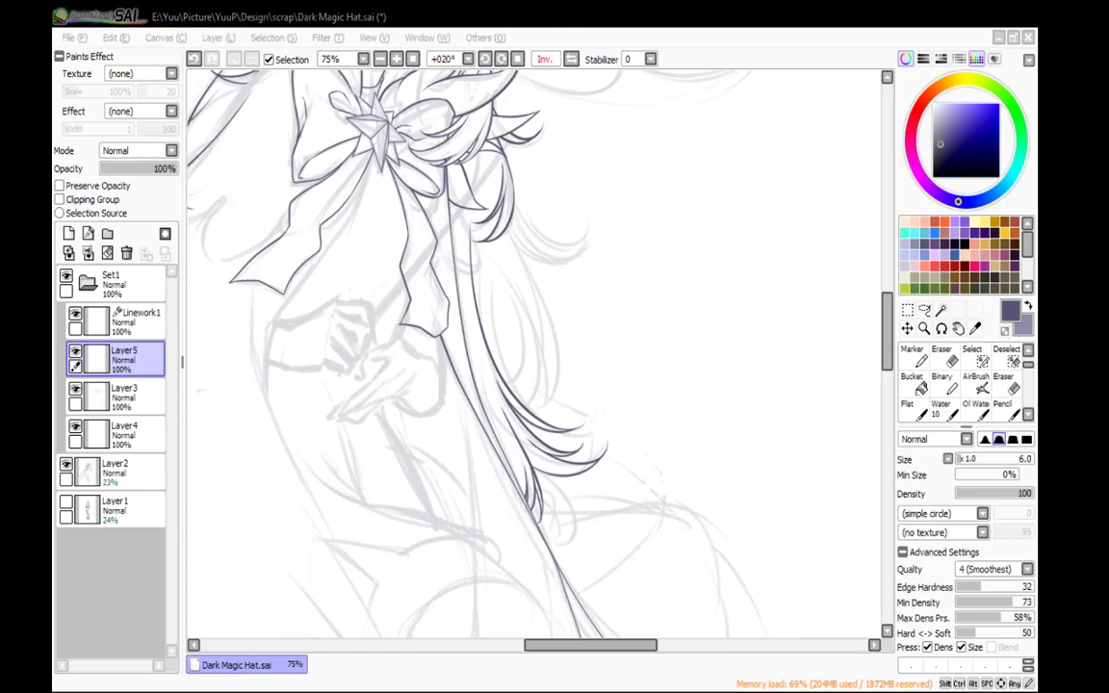
{"action": "left_click", "coordinate": [571, 58]}
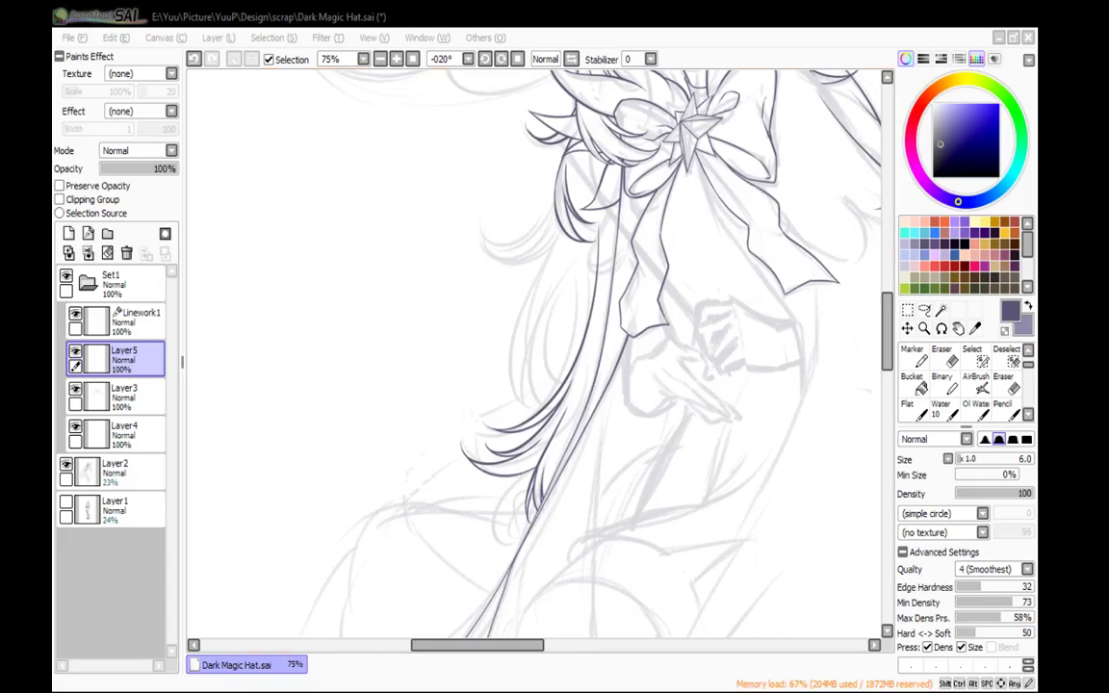
Ink the outer contour and the adjoining inner line of the long lock hanging below the shoulder curl
{"action": "scroll", "coordinate": [563, 414], "scroll_direction": "up", "scroll_amount": 2}
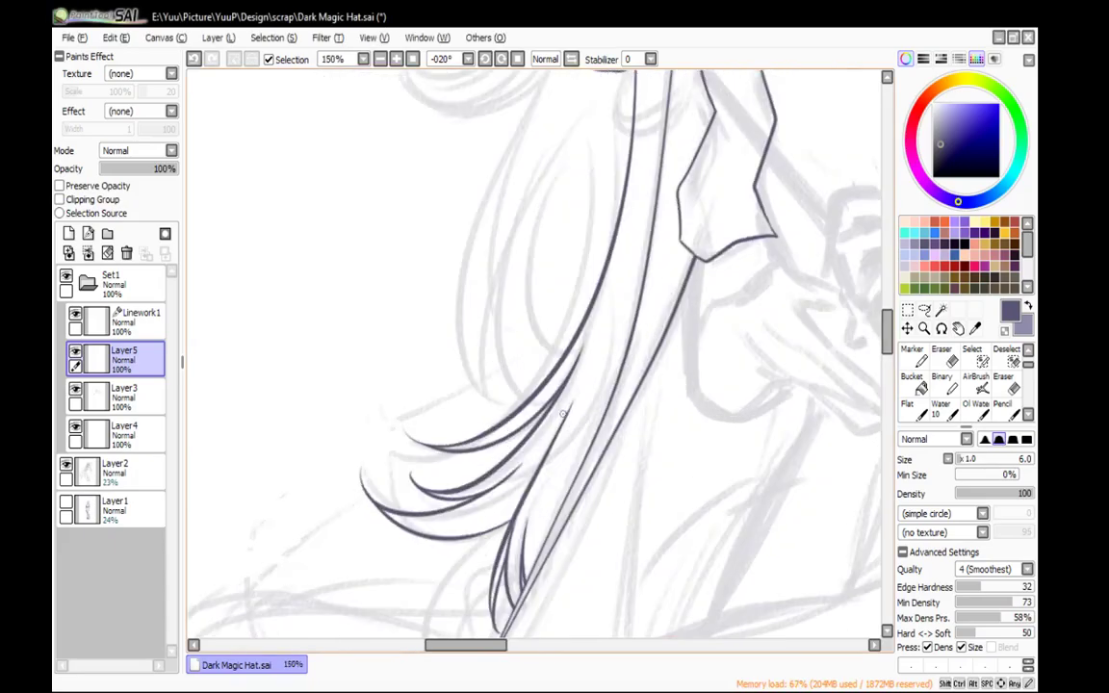
{"action": "left_click_drag", "start_coordinate": [538, 223], "coordinate": [508, 333]}
{"action": "left_click_drag", "start_coordinate": [529, 171], "coordinate": [413, 462]}
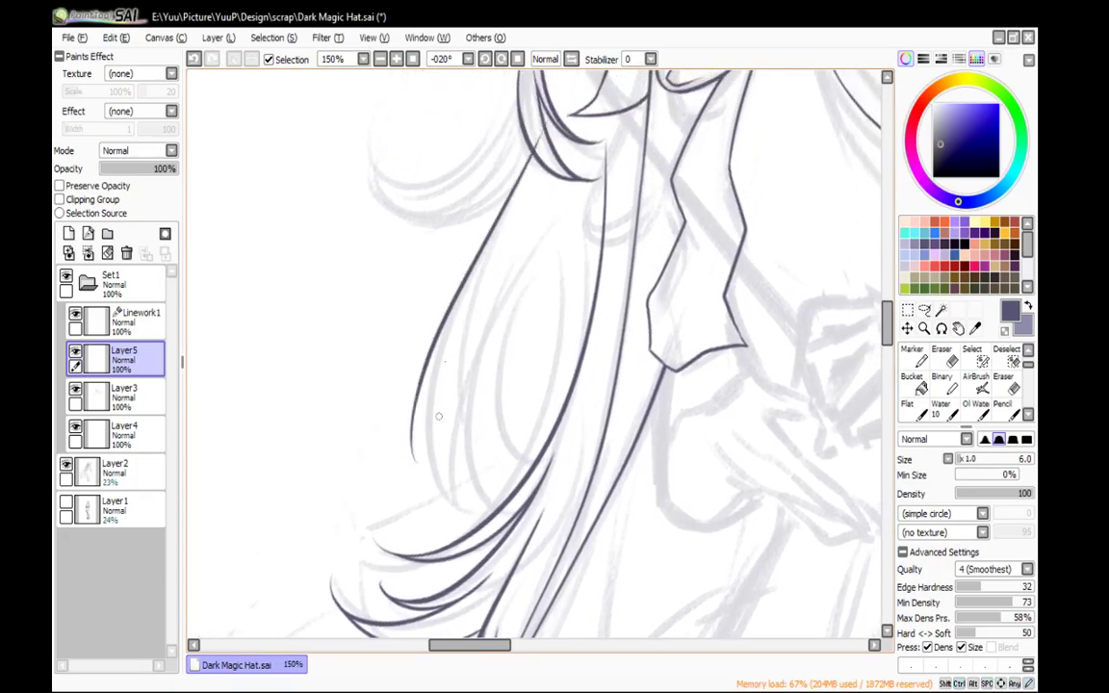
{"action": "mouse_move", "coordinate": [456, 325]}
{"action": "left_mouse_down"}
{"action": "mouse_move", "coordinate": [499, 201]}
{"action": "mouse_move", "coordinate": [498, 389]}
{"action": "mouse_move", "coordinate": [524, 414]}
{"action": "left_mouse_up"}
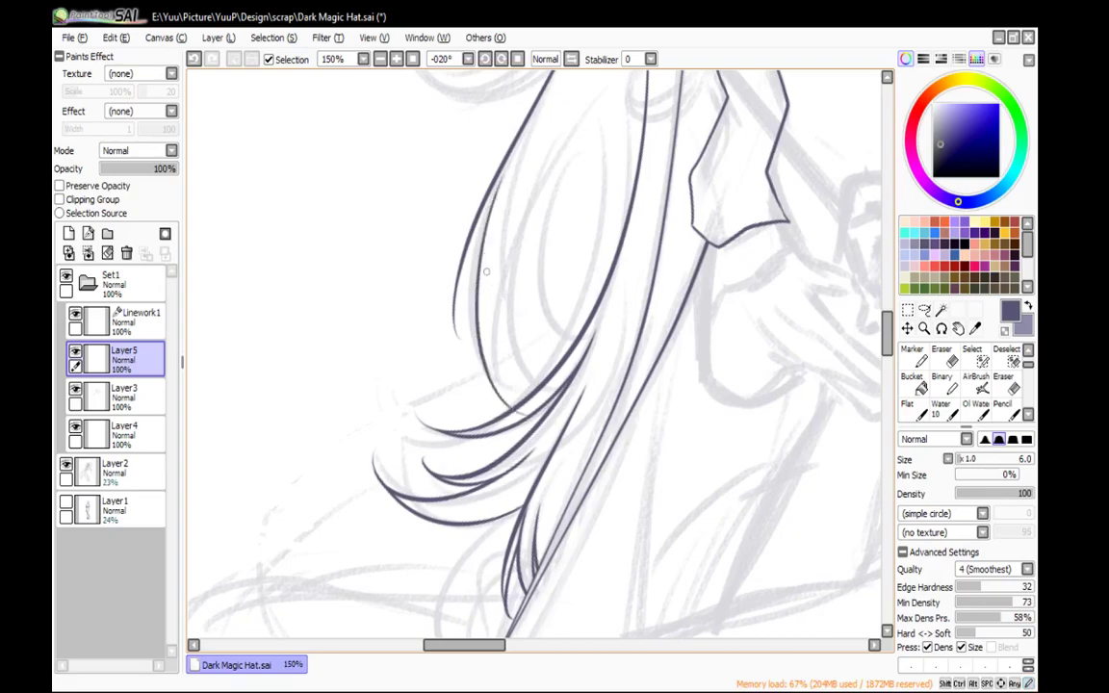
Ink the short inner edge that tapers into the outer lock's tip, redrawing it to fit the curve
{"action": "left_click_drag", "start_coordinate": [492, 206], "coordinate": [469, 353]}
{"action": "key", "text": "ctrl+z"}
{"action": "left_click_drag", "start_coordinate": [491, 207], "coordinate": [464, 347]}
{"action": "key", "text": "ctrl+z"}
{"action": "left_click_drag", "start_coordinate": [567, 203], "coordinate": [548, 171]}
Erase the overlaps where the outer lock meets the lower strand and the shoulder curl
{"action": "key", "text": "e"}
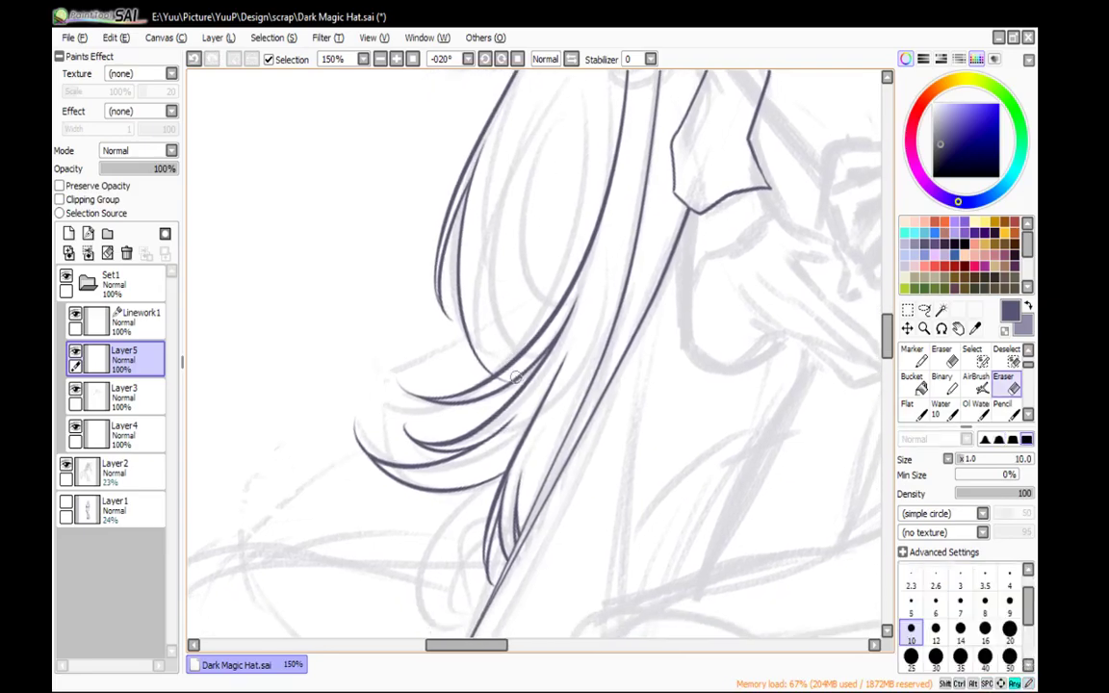
{"action": "key", "text": "n"}
{"action": "left_click_drag", "start_coordinate": [579, 220], "coordinate": [522, 423]}
{"action": "key", "text": "e"}
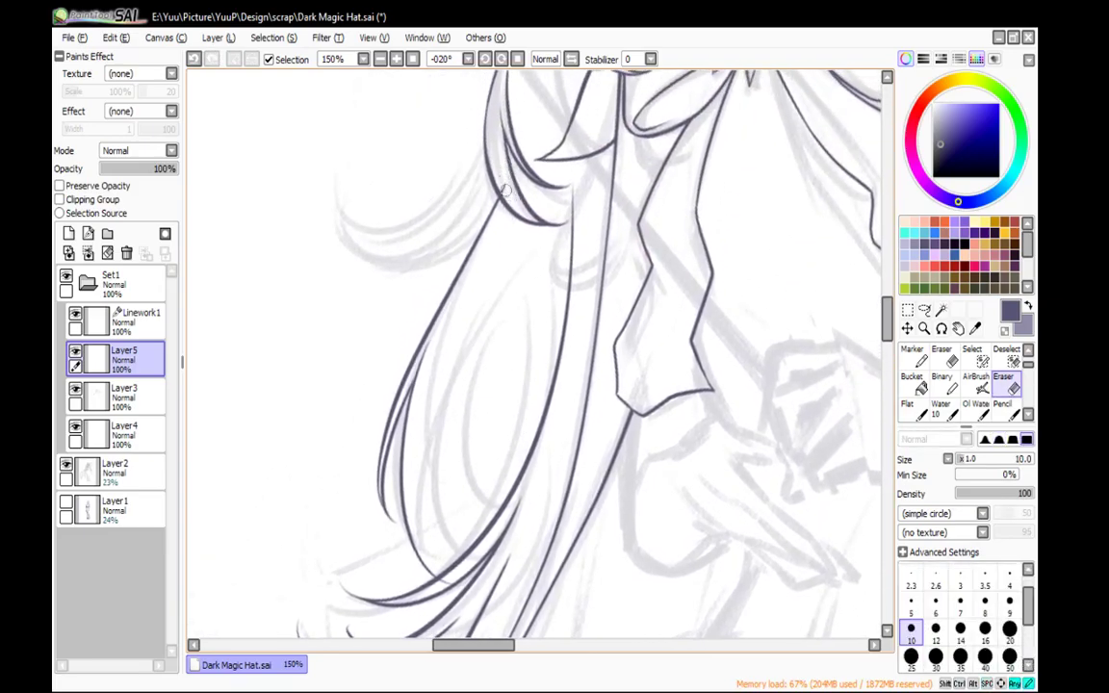
{"action": "key", "text": "n"}
Ink the next inner strands of the hanging lock, redrawing the curve, and erase their overlaps with the lower hair strand
{"action": "scroll", "coordinate": [500, 202], "scroll_direction": "down", "scroll_amount": 3}
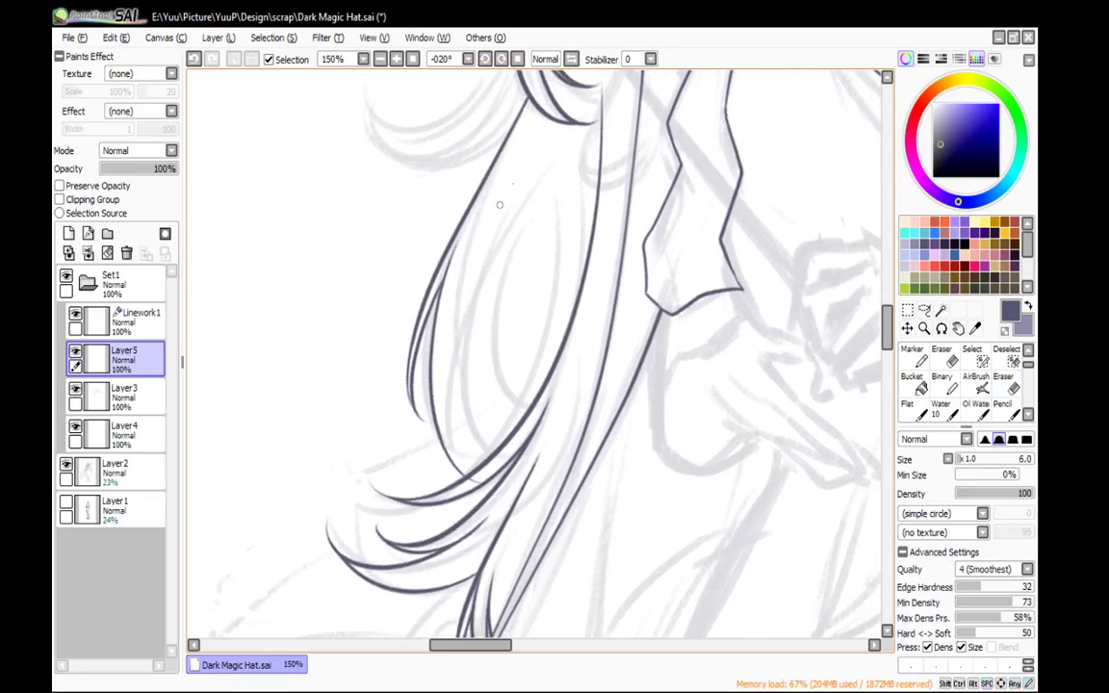
{"action": "left_click_drag", "start_coordinate": [530, 186], "coordinate": [475, 468]}
{"action": "key", "text": "ctrl+z"}
{"action": "left_click_drag", "start_coordinate": [527, 195], "coordinate": [468, 477]}
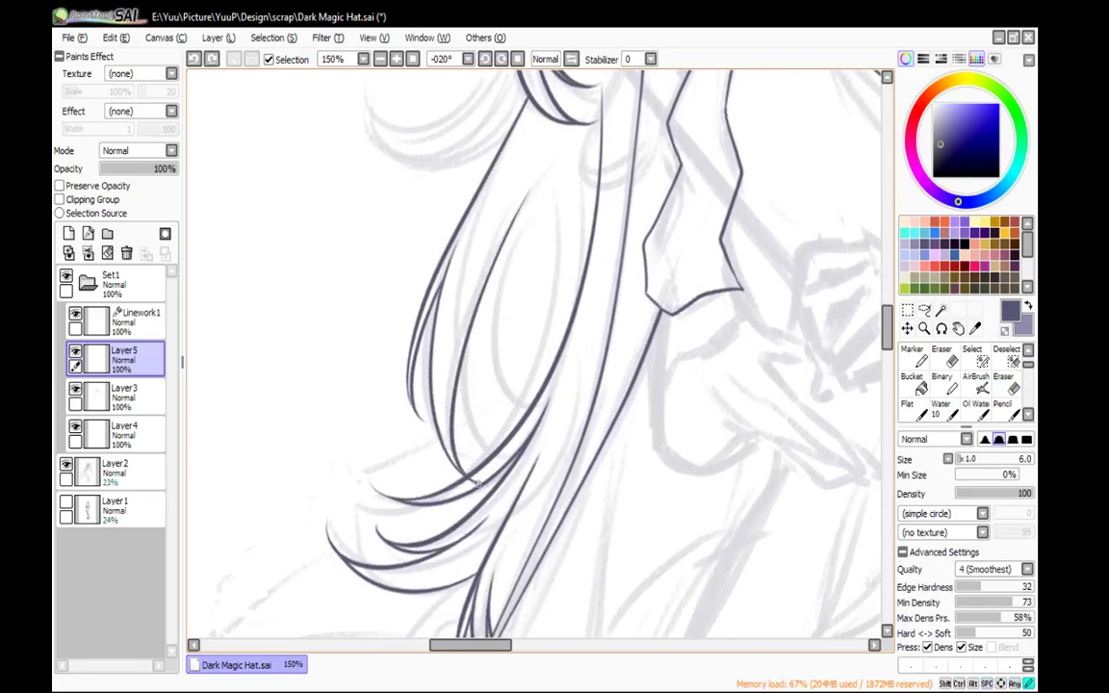
{"action": "key", "text": "ctrl+z"}
{"action": "left_click_drag", "start_coordinate": [542, 162], "coordinate": [493, 421]}
{"action": "mouse_move", "coordinate": [520, 217]}
{"action": "left_mouse_down"}
{"action": "mouse_move", "coordinate": [471, 472]}
{"action": "mouse_move", "coordinate": [511, 296]}
{"action": "left_mouse_up"}
{"action": "key", "text": "e"}
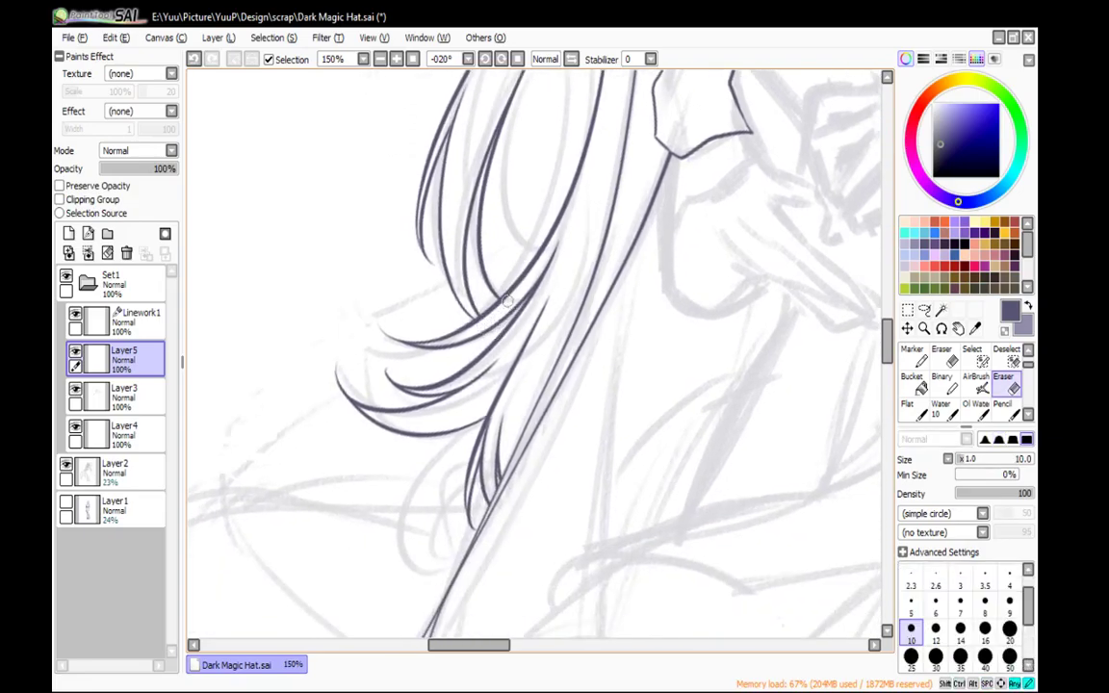
{"action": "key", "text": "n"}
{"action": "key", "text": "e"}
{"action": "key", "text": "n"}
Ink another curved strand inside the hanging lock and erase its end where it crosses the long strand
{"action": "scroll", "coordinate": [524, 327], "scroll_direction": "up", "scroll_amount": 6}
{"action": "left_click_drag", "start_coordinate": [460, 303], "coordinate": [500, 452]}
{"action": "key", "text": "e"}
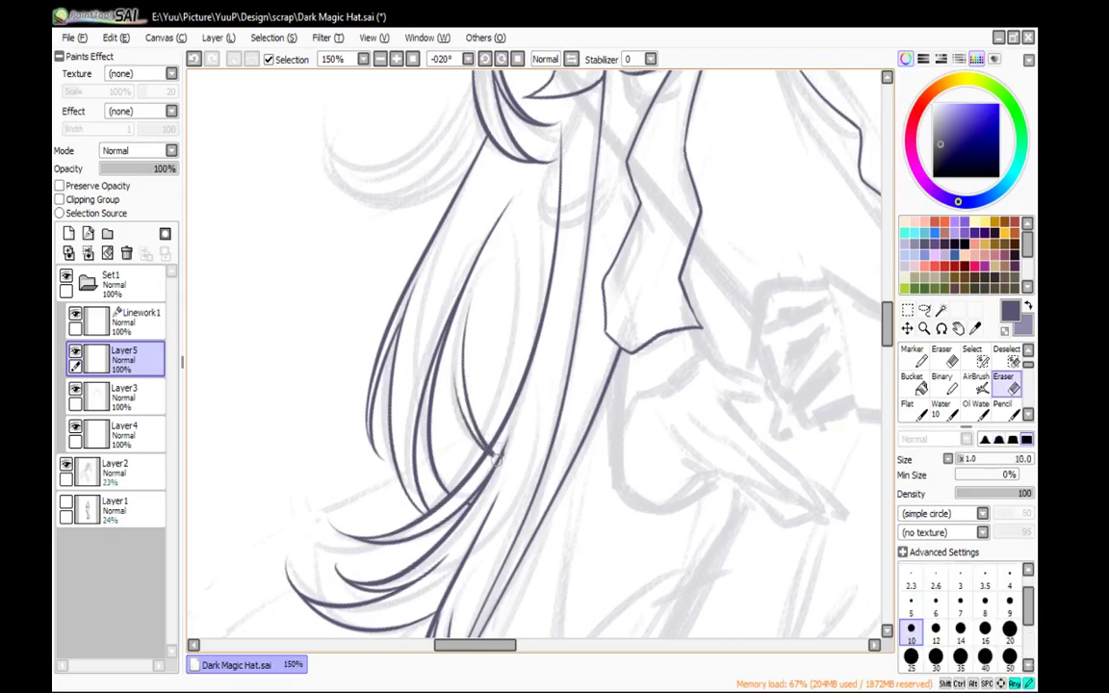
{"action": "key", "text": "n"}
Ink a long strand from beneath the pointed collar tip down into the hair and erase its overlapping ends
{"action": "scroll", "coordinate": [534, 346], "scroll_direction": "up", "scroll_amount": 3}
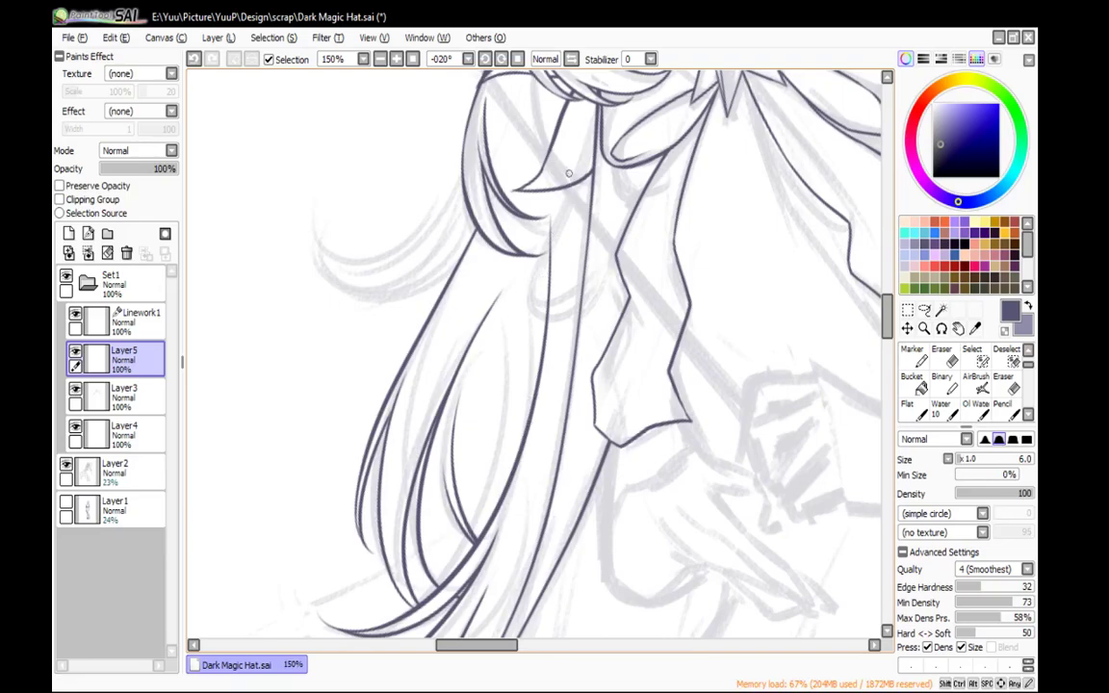
{"action": "left_click_drag", "start_coordinate": [561, 125], "coordinate": [507, 320]}
{"action": "key", "text": "ctrl+z"}
{"action": "left_click_drag", "start_coordinate": [572, 122], "coordinate": [515, 445]}
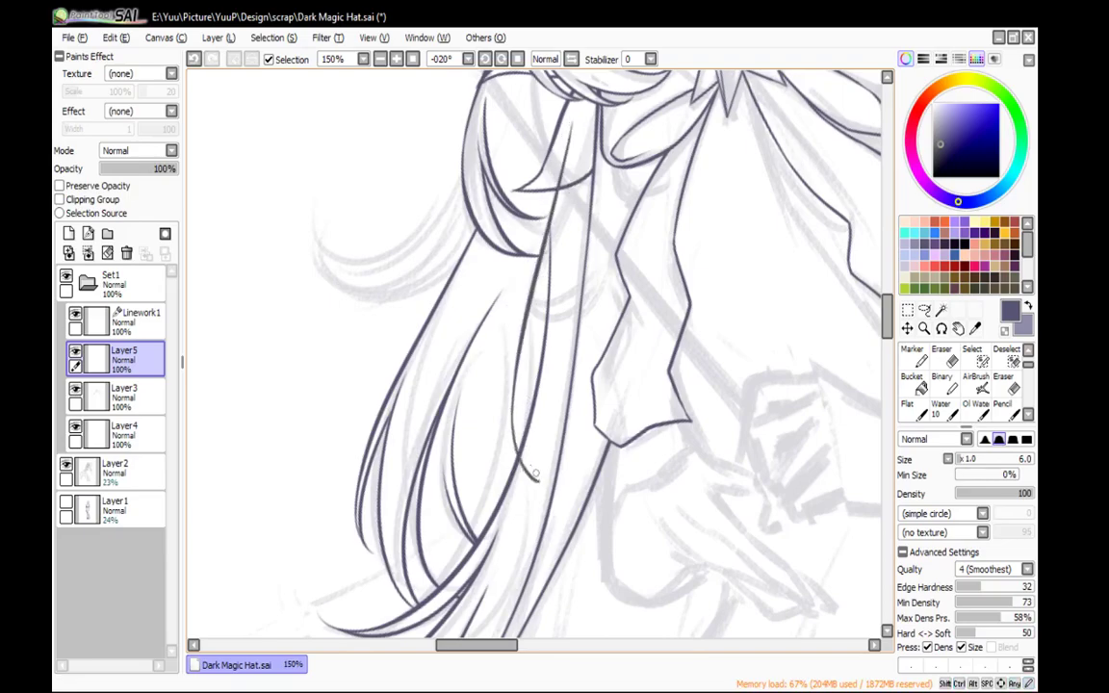
{"action": "key", "text": "e"}
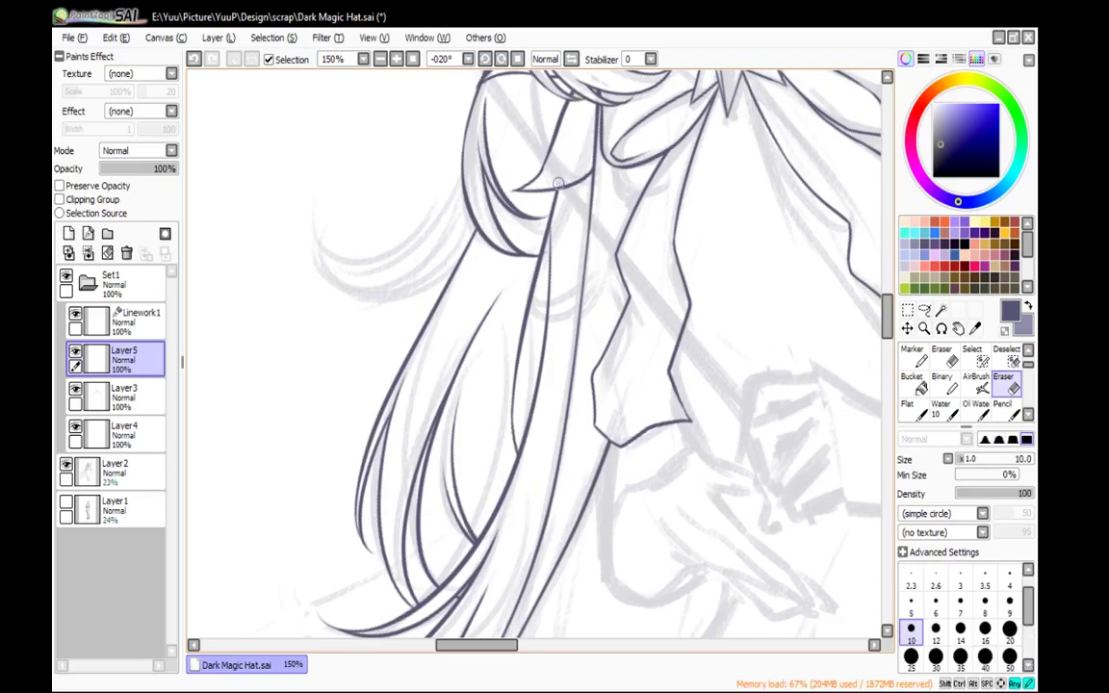
{"action": "key", "text": "e"}
Ink a thin strand line inside the shoulder curl and erase the part crossing the curl's edge
{"action": "mouse_move", "coordinate": [654, 195]}
{"action": "left_mouse_down"}
{"action": "mouse_move", "coordinate": [632, 337]}
{"action": "mouse_move", "coordinate": [558, 131]}
{"action": "left_mouse_up"}
{"action": "left_click", "coordinate": [571, 60]}
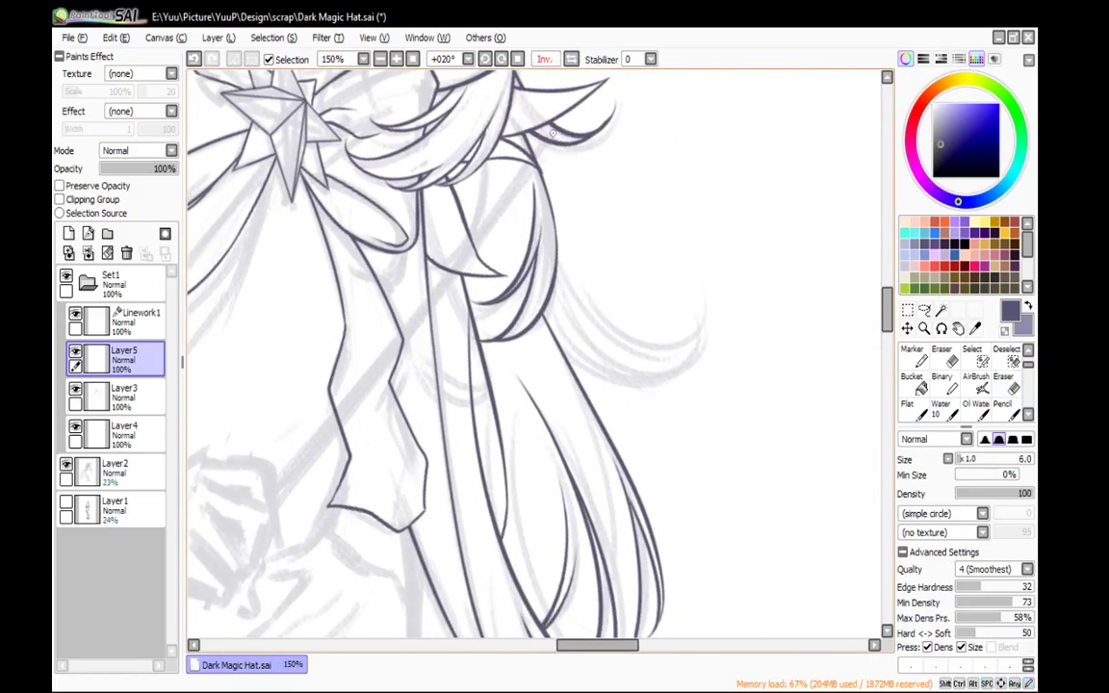
{"action": "key", "text": "e"}
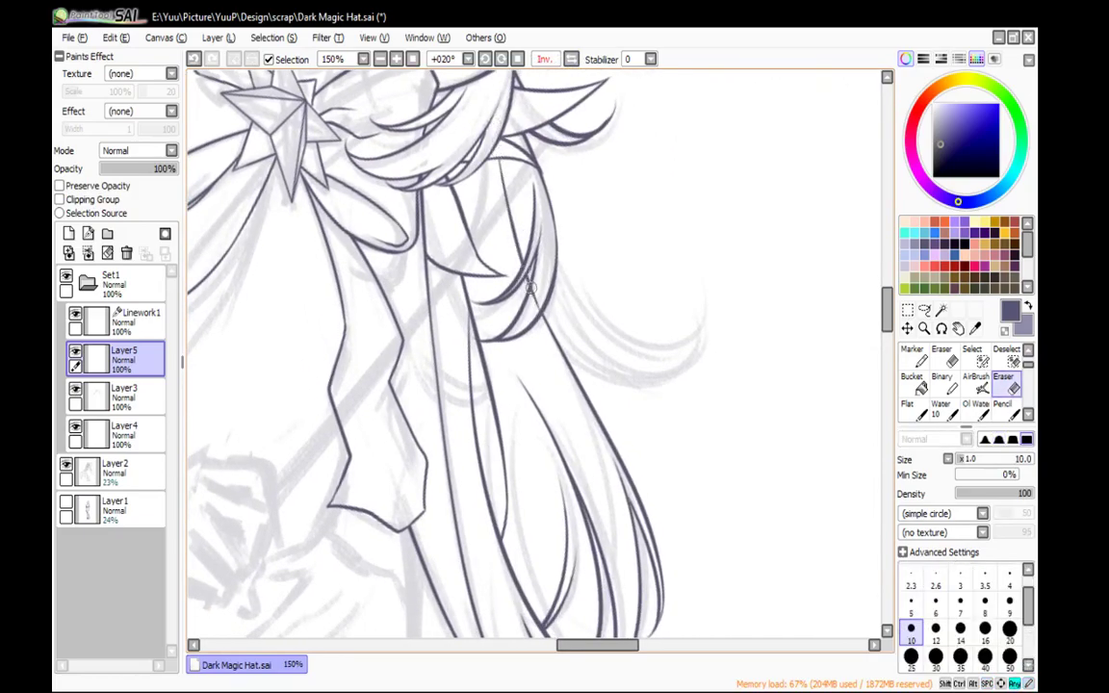
{"action": "key", "text": "n"}
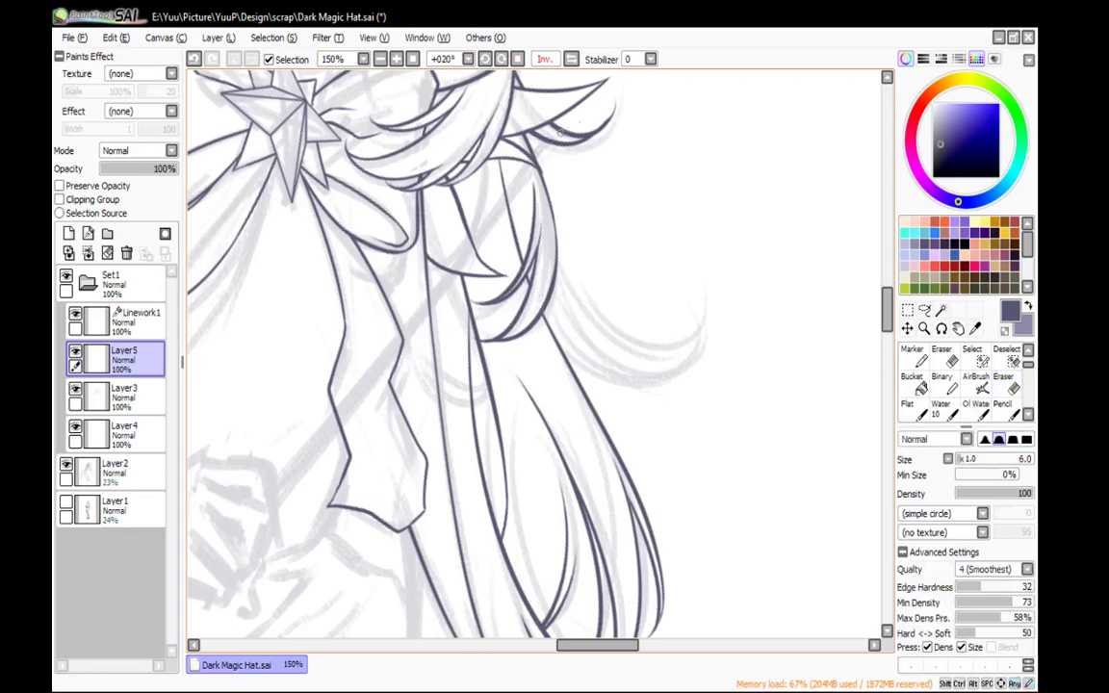
Ink the upper edge of the curl sweeping outward from the shoulder lock, undoing and retrying strokes
{"action": "mouse_move", "coordinate": [631, 205]}
{"action": "left_mouse_down"}
{"action": "mouse_move", "coordinate": [619, 460]}
{"action": "mouse_move", "coordinate": [618, 400]}
{"action": "mouse_move", "coordinate": [463, 136]}
{"action": "left_mouse_up"}
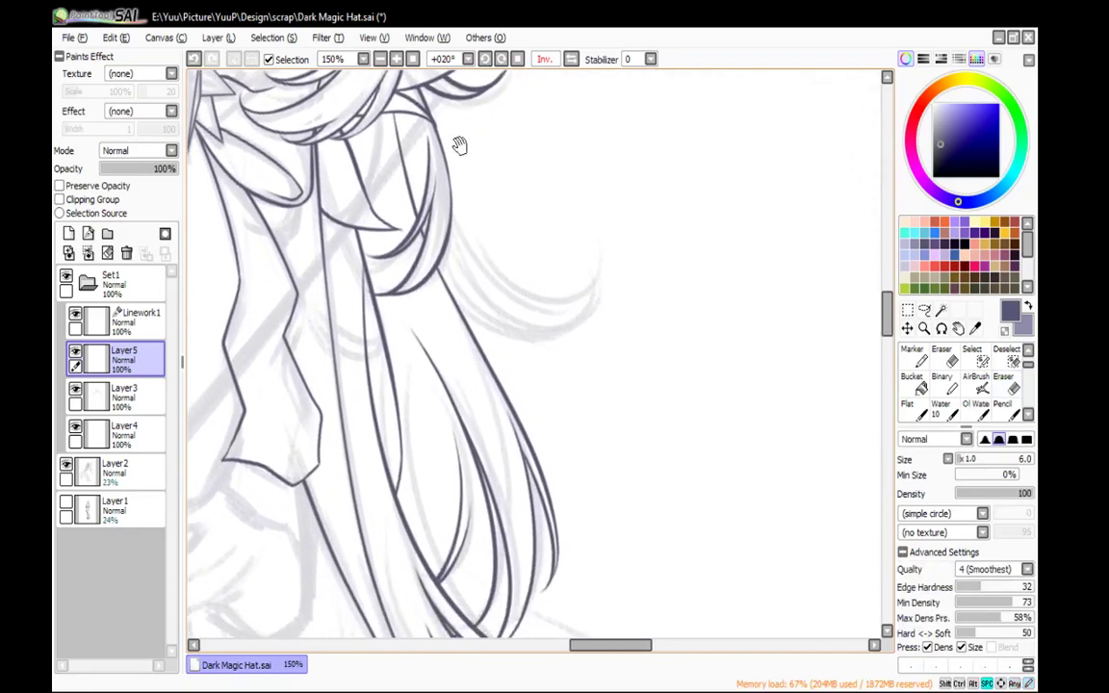
{"action": "left_click_drag", "start_coordinate": [398, 171], "coordinate": [579, 270]}
{"action": "key", "text": "ctrl+z"}
{"action": "mouse_move", "coordinate": [444, 184]}
{"action": "left_mouse_down"}
{"action": "mouse_move", "coordinate": [450, 214]}
{"action": "mouse_move", "coordinate": [557, 268]}
{"action": "left_mouse_up"}
{"action": "left_click_drag", "start_coordinate": [481, 260], "coordinate": [555, 257]}
{"action": "key", "text": "ctrl+z"}
{"action": "mouse_move", "coordinate": [471, 253]}
{"action": "left_mouse_down"}
{"action": "mouse_move", "coordinate": [558, 262]}
{"action": "mouse_move", "coordinate": [495, 274]}
{"action": "mouse_move", "coordinate": [558, 262]}
{"action": "left_mouse_up"}
{"action": "key", "text": "ctrl+z"}
{"action": "key", "text": "ctrl+z"}
{"action": "left_click_drag", "start_coordinate": [485, 266], "coordinate": [557, 258]}
{"action": "key", "text": "ctrl+z"}
Ink the outer and lower edges of the outward-sweeping curl and add short strand lines inside it
{"action": "left_click", "coordinate": [571, 59]}
{"action": "mouse_move", "coordinate": [677, 206]}
{"action": "left_mouse_down"}
{"action": "mouse_move", "coordinate": [703, 308]}
{"action": "mouse_move", "coordinate": [703, 389]}
{"action": "left_mouse_up"}
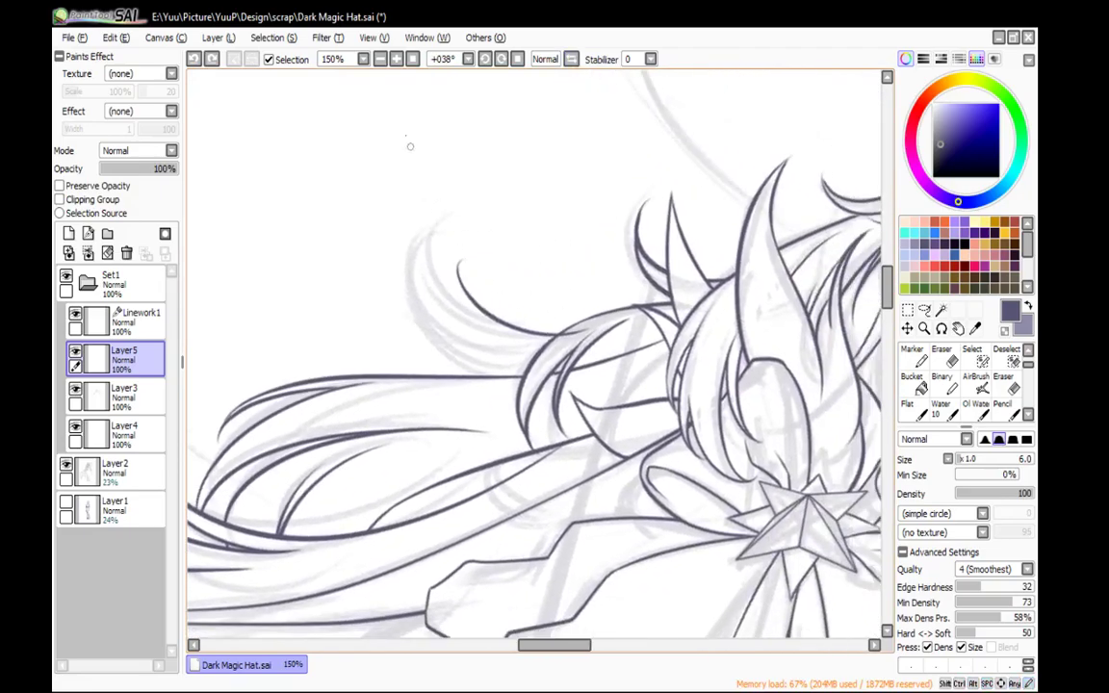
{"action": "left_click", "coordinate": [393, 60]}
{"action": "left_click", "coordinate": [393, 60]}
{"action": "left_click_drag", "start_coordinate": [384, 171], "coordinate": [446, 297]}
{"action": "key", "text": "ctrl+z"}
{"action": "mouse_move", "coordinate": [384, 170]}
{"action": "left_mouse_down"}
{"action": "mouse_move", "coordinate": [432, 272]}
{"action": "mouse_move", "coordinate": [368, 55]}
{"action": "left_mouse_up"}
{"action": "mouse_move", "coordinate": [350, 106]}
{"action": "left_mouse_down"}
{"action": "mouse_move", "coordinate": [395, 171]}
{"action": "mouse_move", "coordinate": [441, 383]}
{"action": "mouse_move", "coordinate": [395, 215]}
{"action": "mouse_move", "coordinate": [376, 240]}
{"action": "mouse_move", "coordinate": [531, 319]}
{"action": "left_mouse_up"}
{"action": "left_click", "coordinate": [502, 61]}
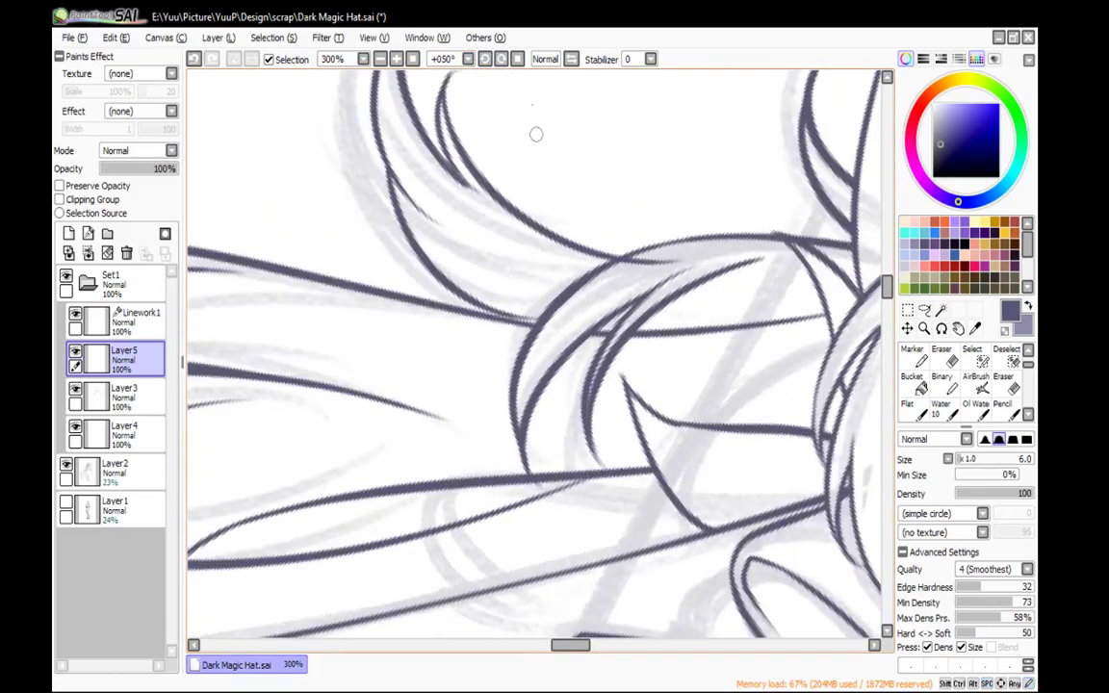
Refine the outward-sweeping curl's tips and erase the line overlaps where it meets the shoulder lock
{"action": "left_click", "coordinate": [518, 59]}
{"action": "left_click", "coordinate": [570, 60]}
{"action": "left_click_drag", "start_coordinate": [559, 224], "coordinate": [491, 136]}
{"action": "key", "text": "e"}
{"action": "mouse_move", "coordinate": [530, 258]}
{"action": "left_mouse_down"}
{"action": "mouse_move", "coordinate": [490, 236]}
{"action": "mouse_move", "coordinate": [513, 262]}
{"action": "left_mouse_up"}
{"action": "left_click_drag", "start_coordinate": [490, 247], "coordinate": [551, 285]}
{"action": "left_click_drag", "start_coordinate": [691, 189], "coordinate": [633, 381]}
{"action": "key", "text": "e"}
{"action": "key", "text": "n"}
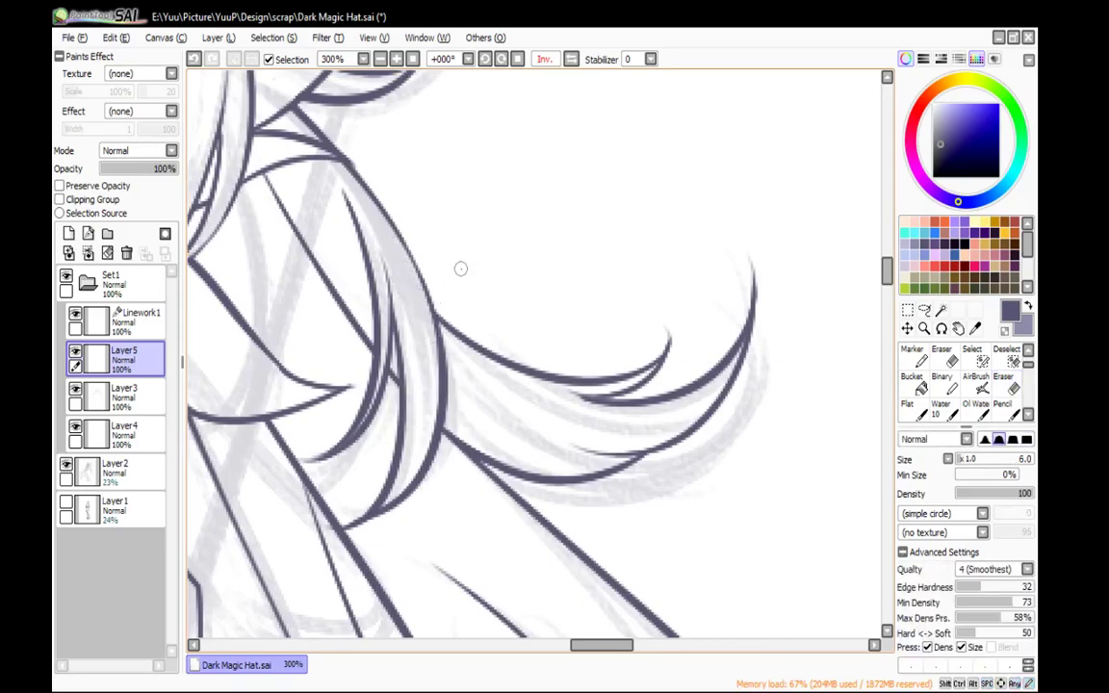
Erase the stray line overlap between the collar point and the shoulder lock beside the bow on Layer5
{"action": "scroll", "coordinate": [458, 259], "scroll_direction": "down", "scroll_amount": 5}
{"action": "scroll", "coordinate": [457, 251], "scroll_direction": "down", "scroll_amount": 2}
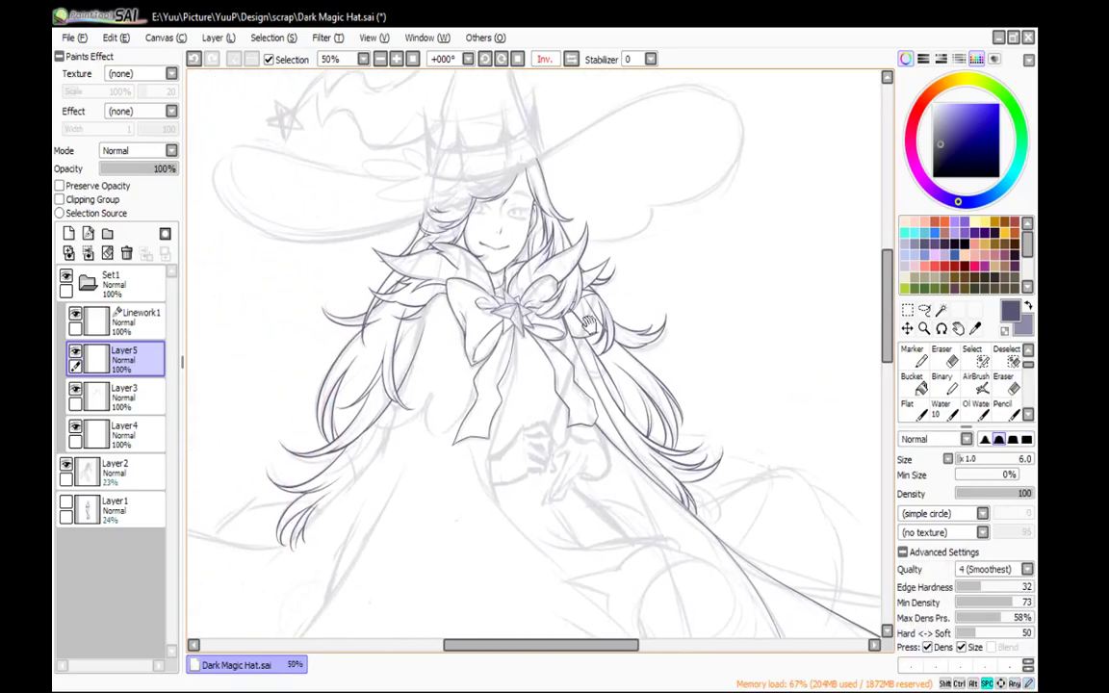
{"action": "scroll", "coordinate": [586, 324], "scroll_direction": "up", "scroll_amount": 5}
{"action": "left_click_drag", "start_coordinate": [545, 198], "coordinate": [622, 409]}
{"action": "key", "text": "e"}
{"action": "left_click_drag", "start_coordinate": [545, 189], "coordinate": [547, 231]}
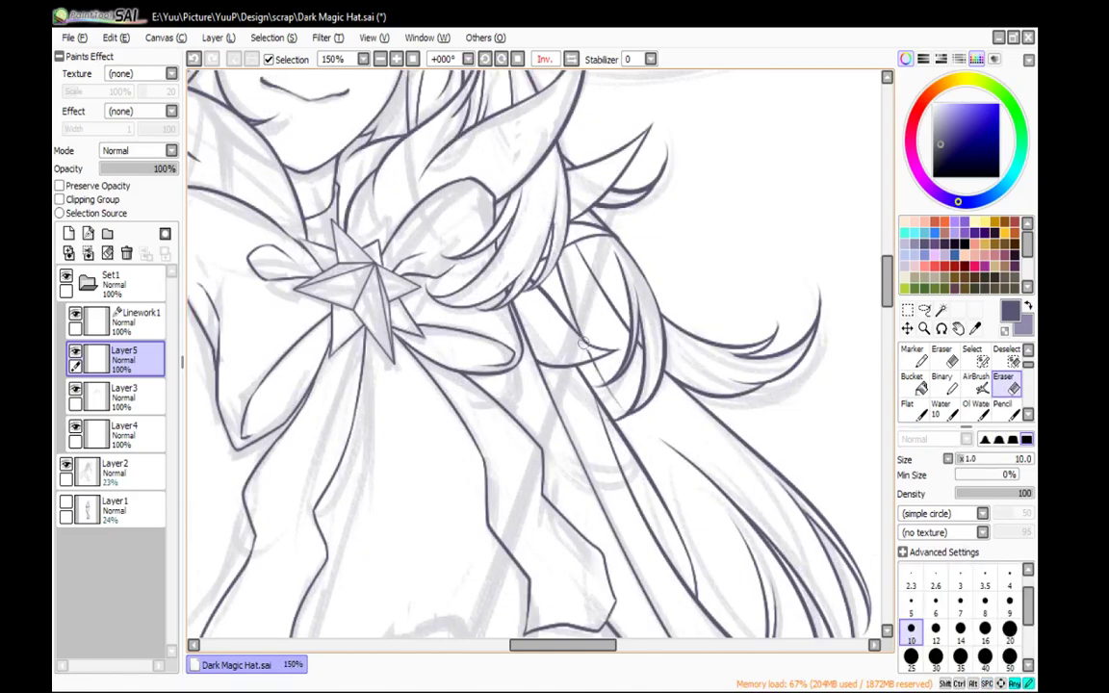
{"action": "key", "text": "n"}
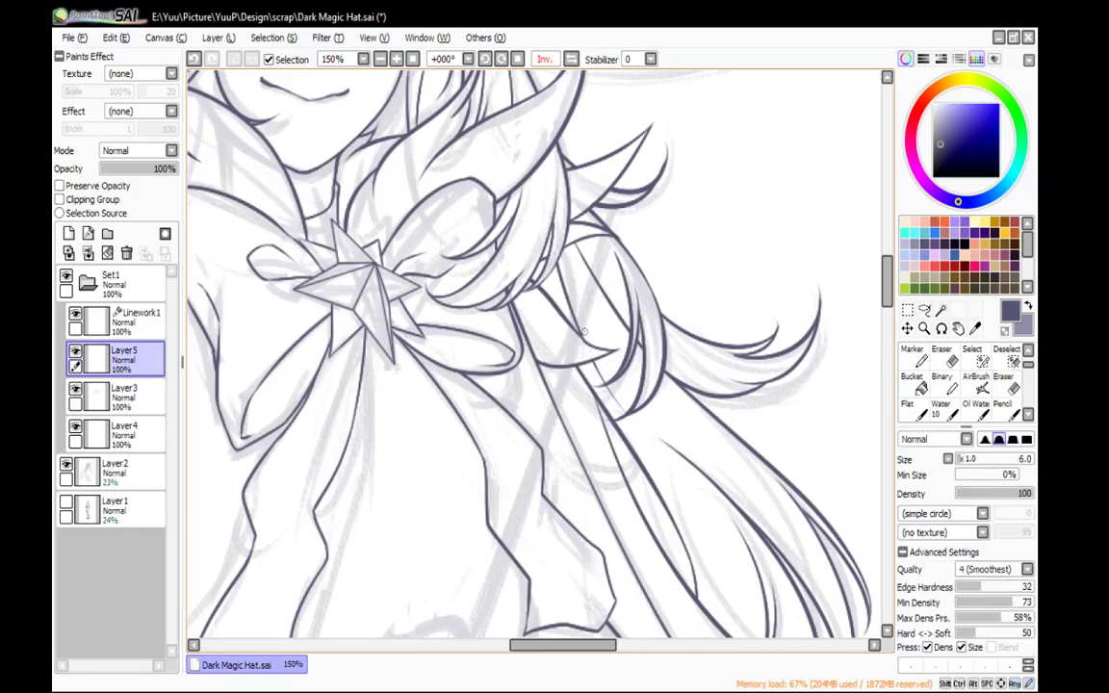
Mirror the canvas view horizontally and bring the bow and the opposite hair locks into view
{"action": "scroll", "coordinate": [583, 243], "scroll_direction": "down", "scroll_amount": 3}
{"action": "key", "text": "space"}
{"action": "mouse_move", "coordinate": [582, 245]}
{"action": "left_mouse_down"}
{"action": "mouse_move", "coordinate": [666, 252]}
{"action": "mouse_move", "coordinate": [568, 231]}
{"action": "mouse_move", "coordinate": [622, 281]}
{"action": "mouse_move", "coordinate": [660, 244]}
{"action": "left_mouse_up"}
{"action": "scroll", "coordinate": [623, 297], "scroll_direction": "down", "scroll_amount": 1}
{"action": "key", "text": "space"}
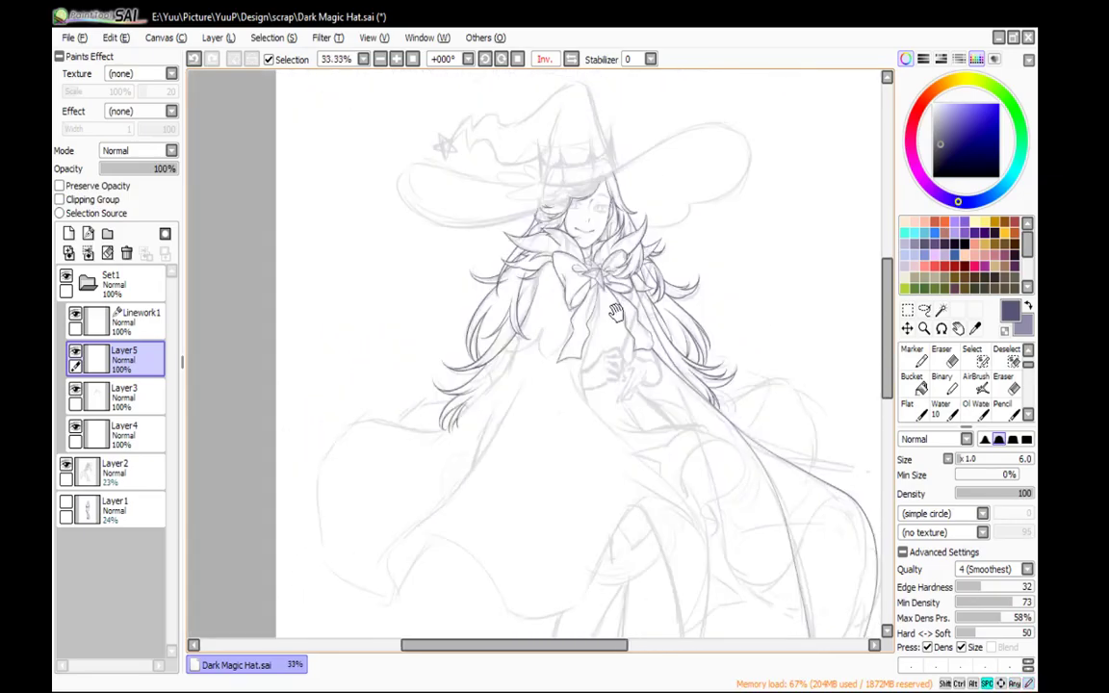
{"action": "left_click_drag", "start_coordinate": [617, 313], "coordinate": [574, 313]}
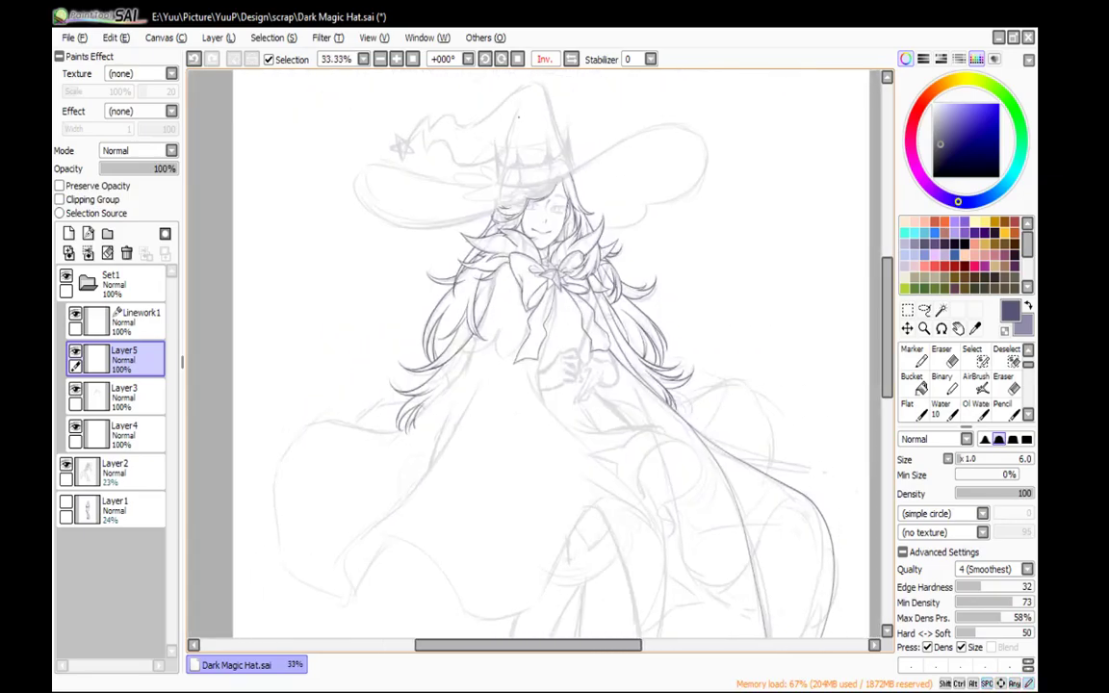
{"action": "left_click", "coordinate": [571, 59]}
{"action": "scroll", "coordinate": [527, 193], "scroll_direction": "up", "scroll_amount": 3}
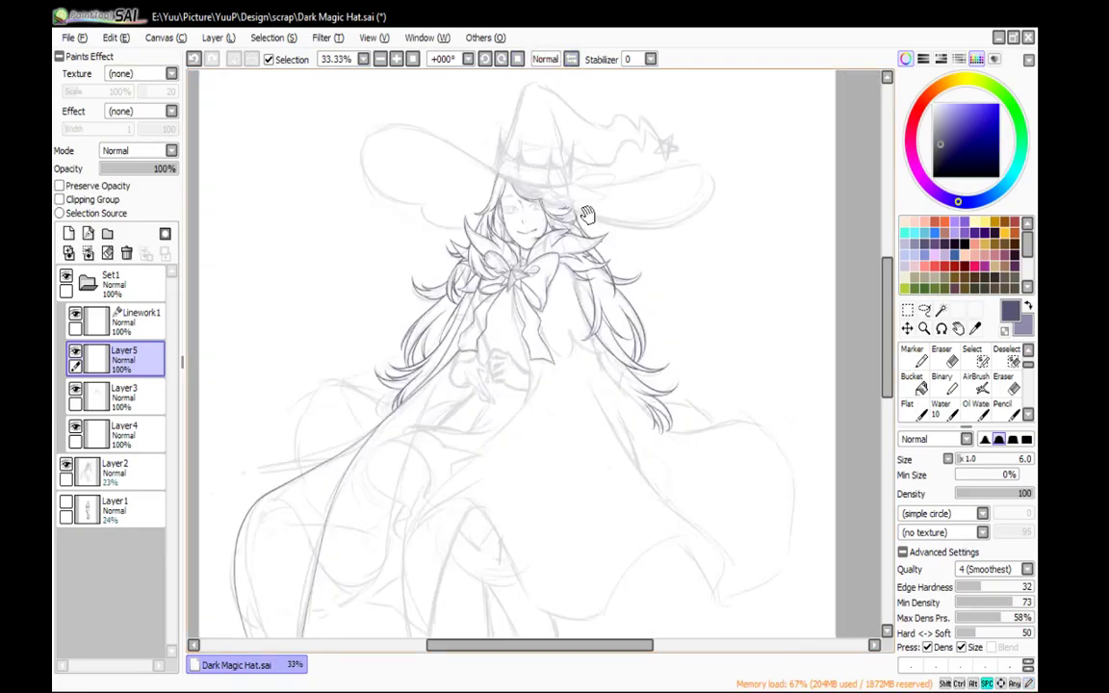
{"action": "left_click_drag", "start_coordinate": [468, 270], "coordinate": [451, 254]}
On Linework1, draw a size 2 curve for the cloak's front edge from the shoulder down past the hair
{"action": "left_click", "coordinate": [116, 313]}
{"action": "key", "text": "c"}
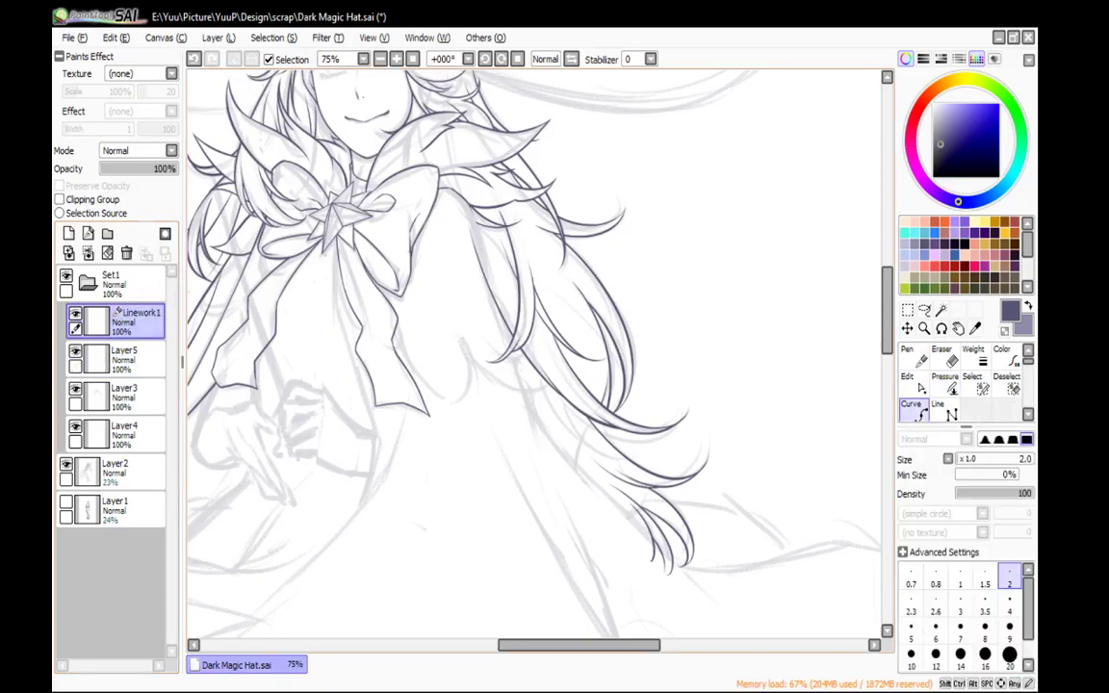
{"action": "scroll", "coordinate": [436, 257], "scroll_direction": "up", "scroll_amount": 1}
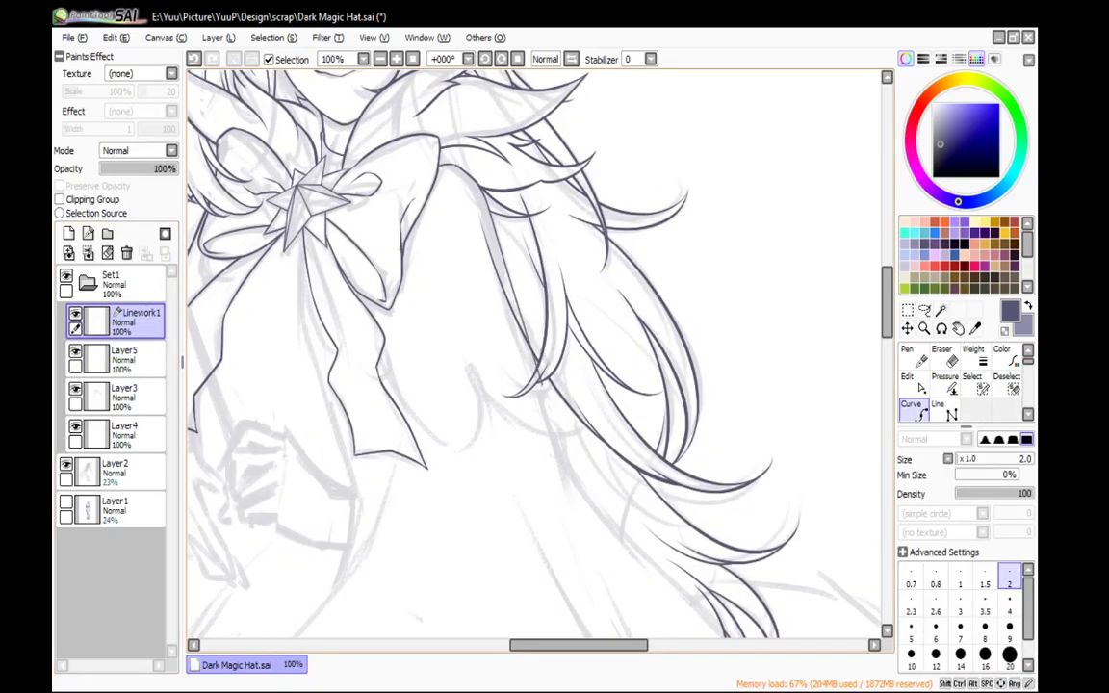
{"action": "left_click_drag", "start_coordinate": [549, 425], "coordinate": [464, 176]}
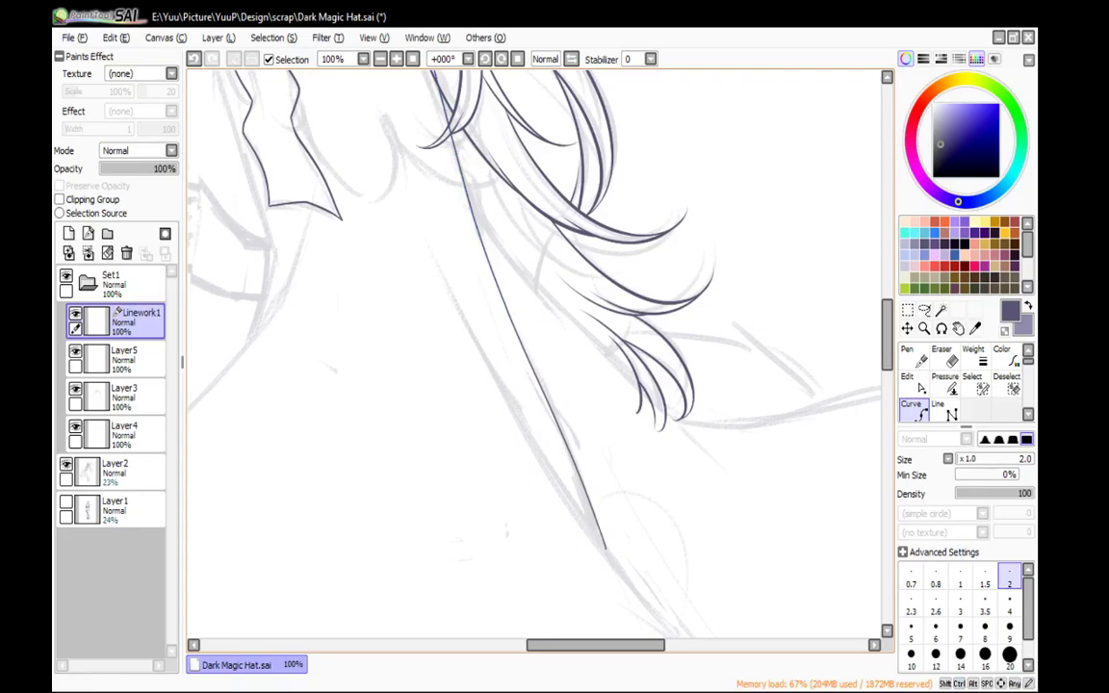
{"action": "left_click_drag", "start_coordinate": [692, 343], "coordinate": [663, 411]}
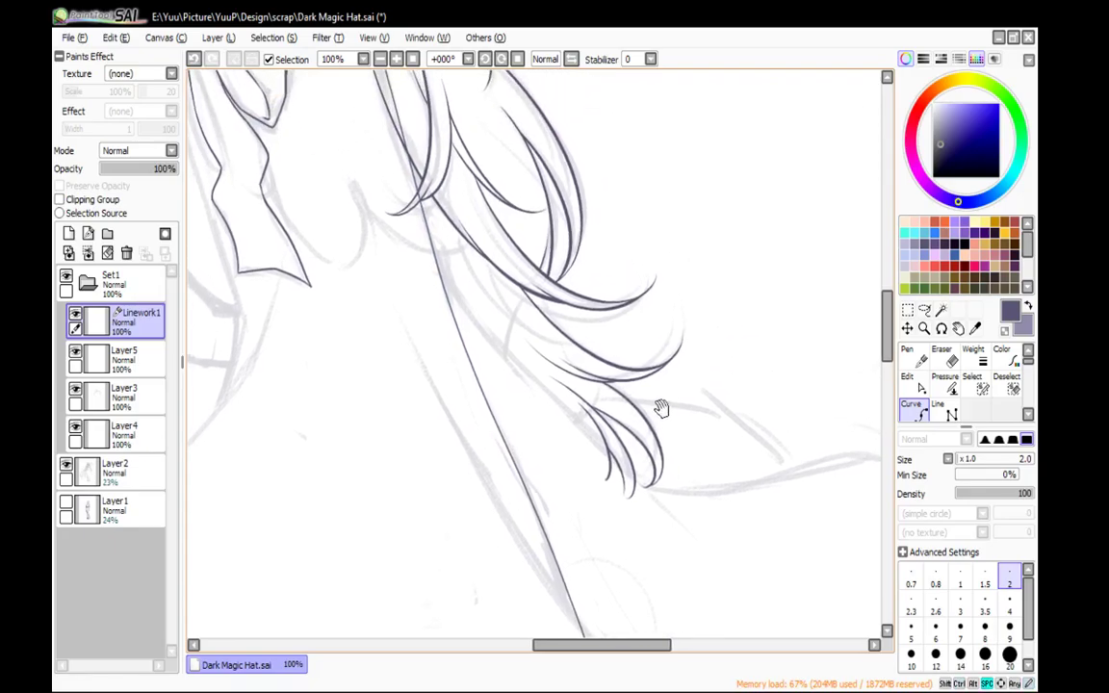
Vary the line weight of the cloak's front edge by adjusting the pressure of its control points
{"action": "left_click", "coordinate": [381, 59]}
{"action": "left_click", "coordinate": [381, 58]}
{"action": "left_click", "coordinate": [951, 384]}
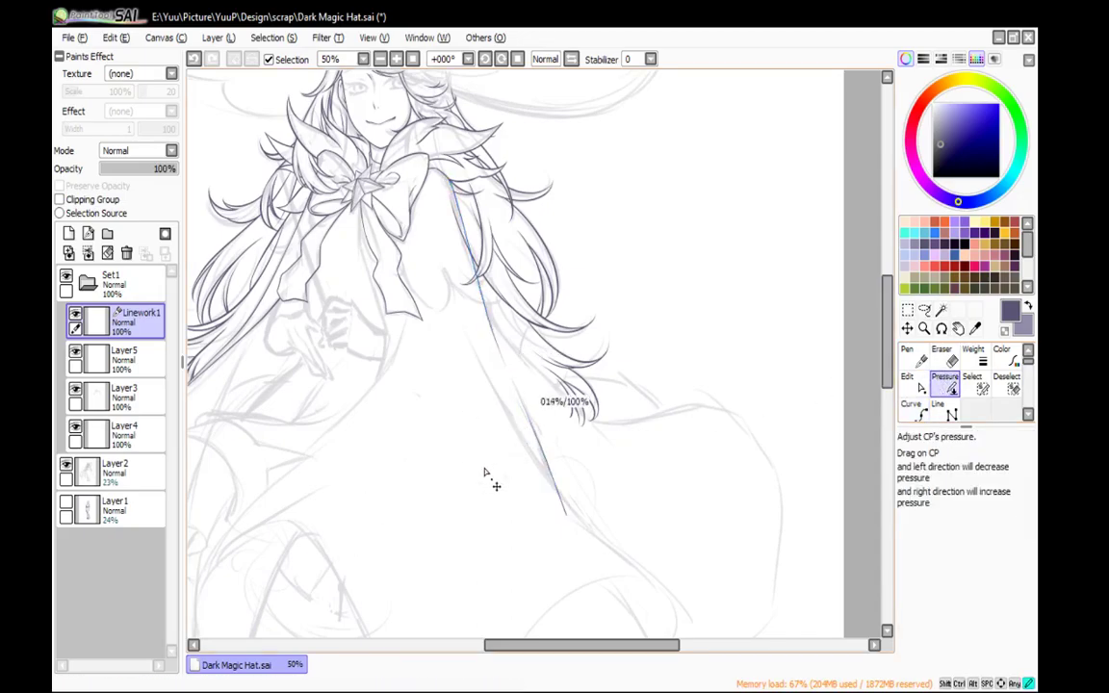
{"action": "left_click_drag", "start_coordinate": [564, 492], "coordinate": [611, 493]}
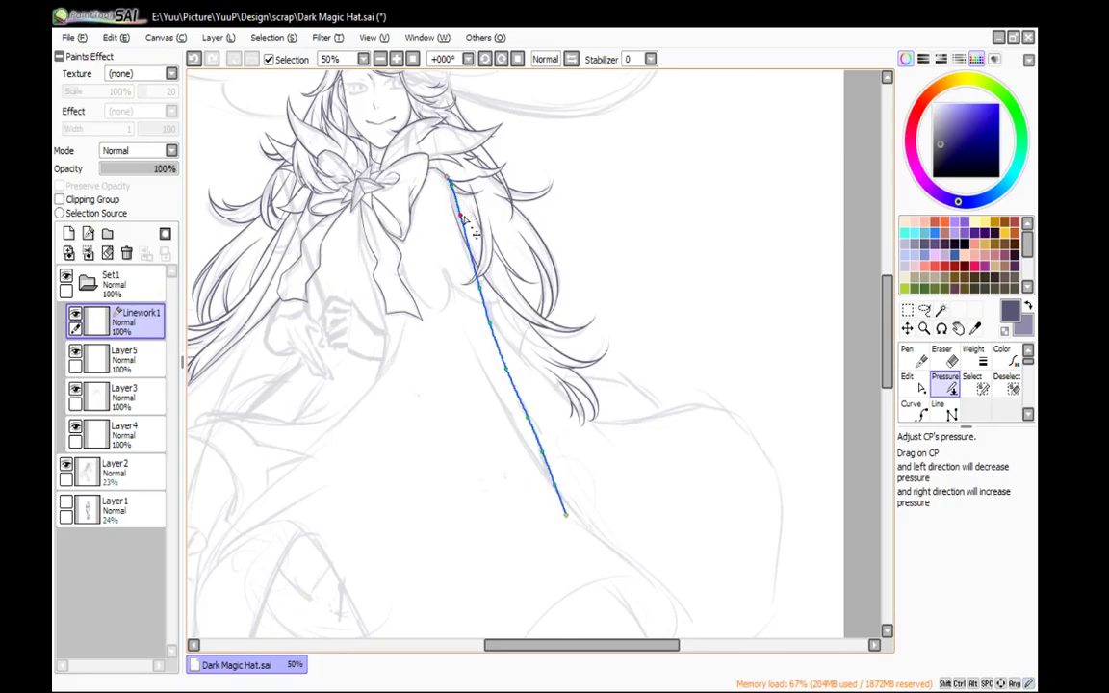
{"action": "left_click_drag", "start_coordinate": [463, 217], "coordinate": [496, 210]}
{"action": "mouse_move", "coordinate": [495, 325]}
{"action": "left_mouse_down"}
{"action": "mouse_move", "coordinate": [439, 427]}
{"action": "mouse_move", "coordinate": [481, 405]}
{"action": "left_mouse_up"}
{"action": "mouse_move", "coordinate": [483, 282]}
{"action": "left_mouse_down"}
{"action": "mouse_move", "coordinate": [521, 265]}
{"action": "mouse_move", "coordinate": [498, 258]}
{"action": "left_mouse_up"}
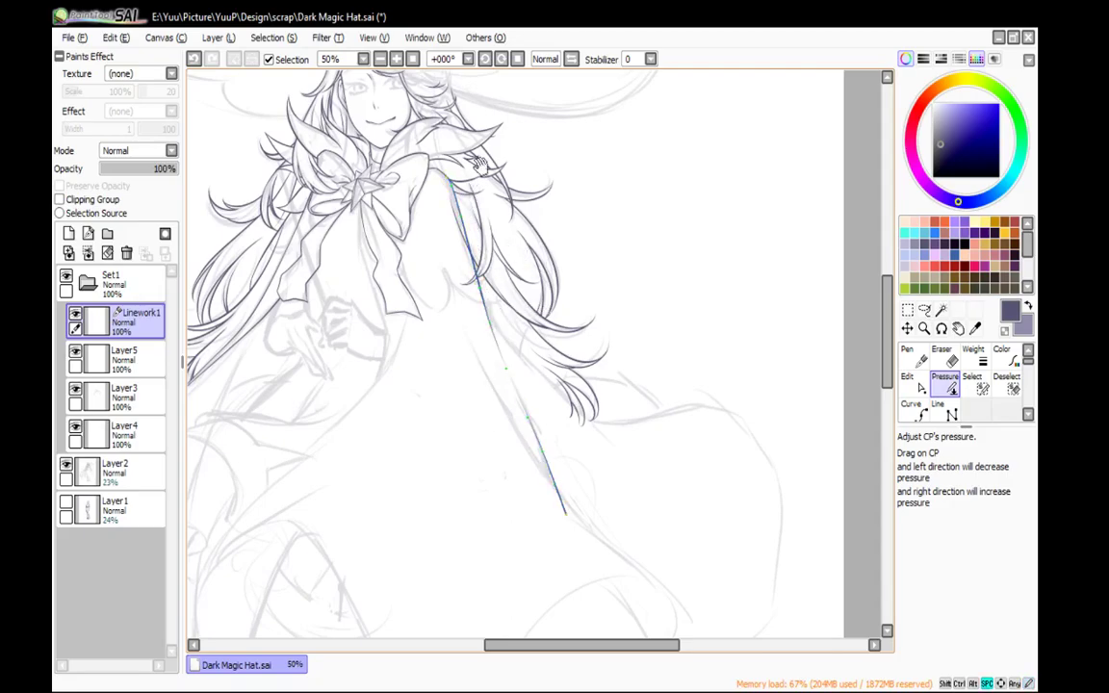
{"action": "left_click_drag", "start_coordinate": [478, 179], "coordinate": [542, 308]}
{"action": "left_click", "coordinate": [397, 59]}
{"action": "left_click", "coordinate": [396, 59]}
{"action": "left_click", "coordinate": [397, 58]}
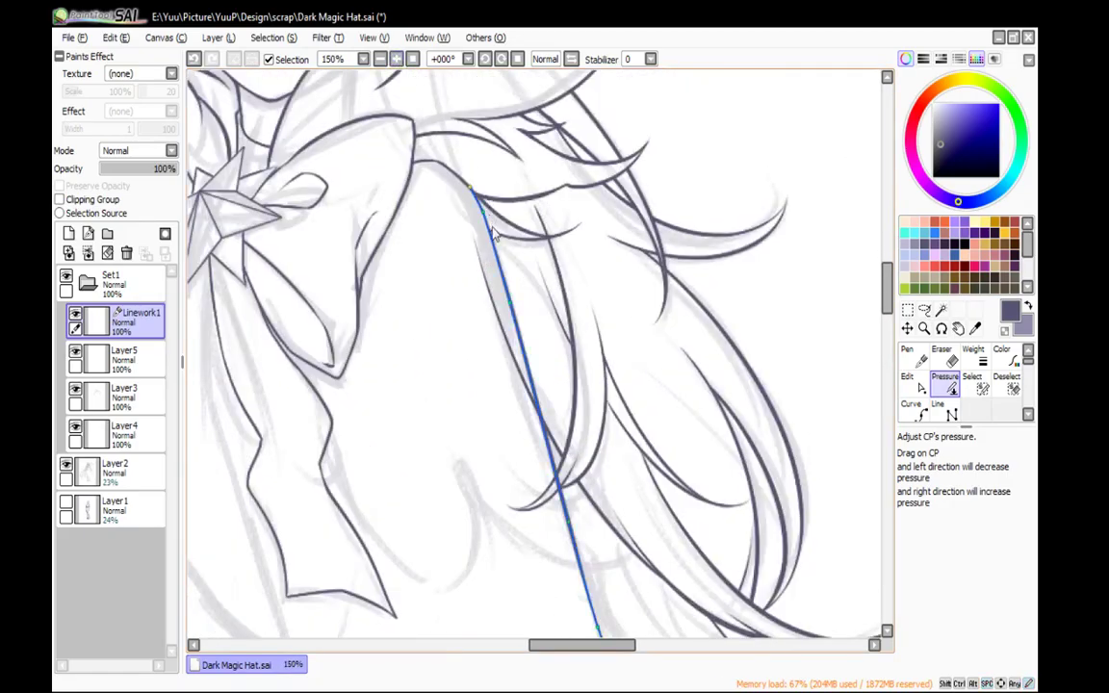
{"action": "left_click_drag", "start_coordinate": [477, 187], "coordinate": [487, 185]}
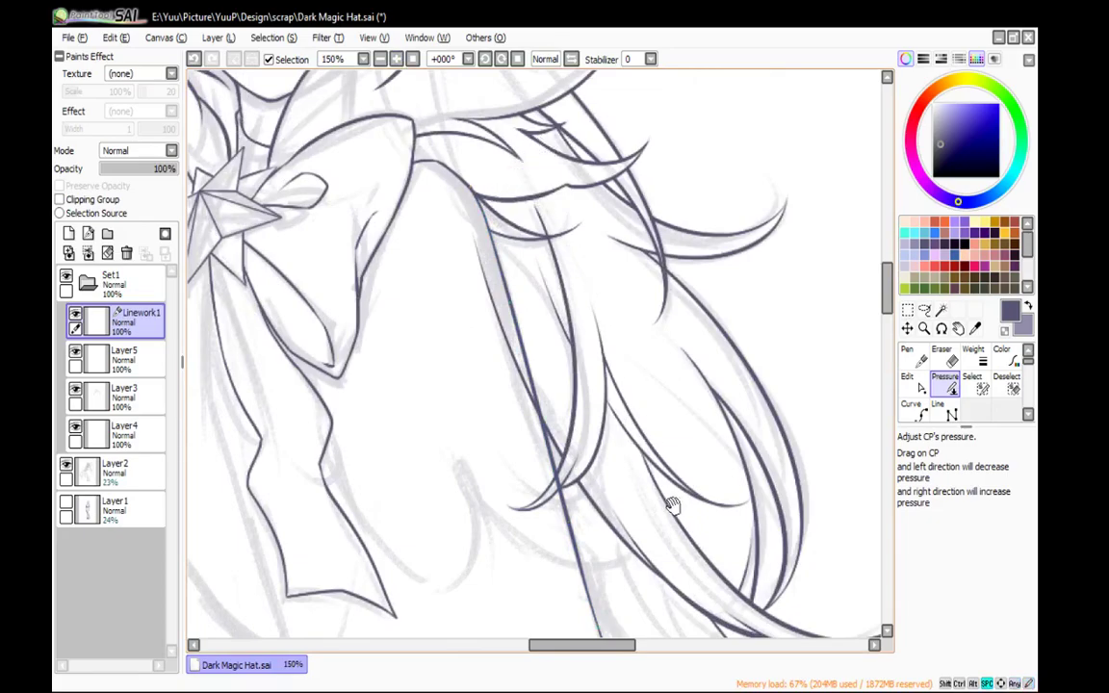
Clean up the line overlaps on Layer5 and Layer3 where the cloak's front edge meets the hair locks
{"action": "left_click_drag", "start_coordinate": [673, 505], "coordinate": [615, 262]}
{"action": "left_click", "coordinate": [130, 360]}
{"action": "key", "text": "e"}
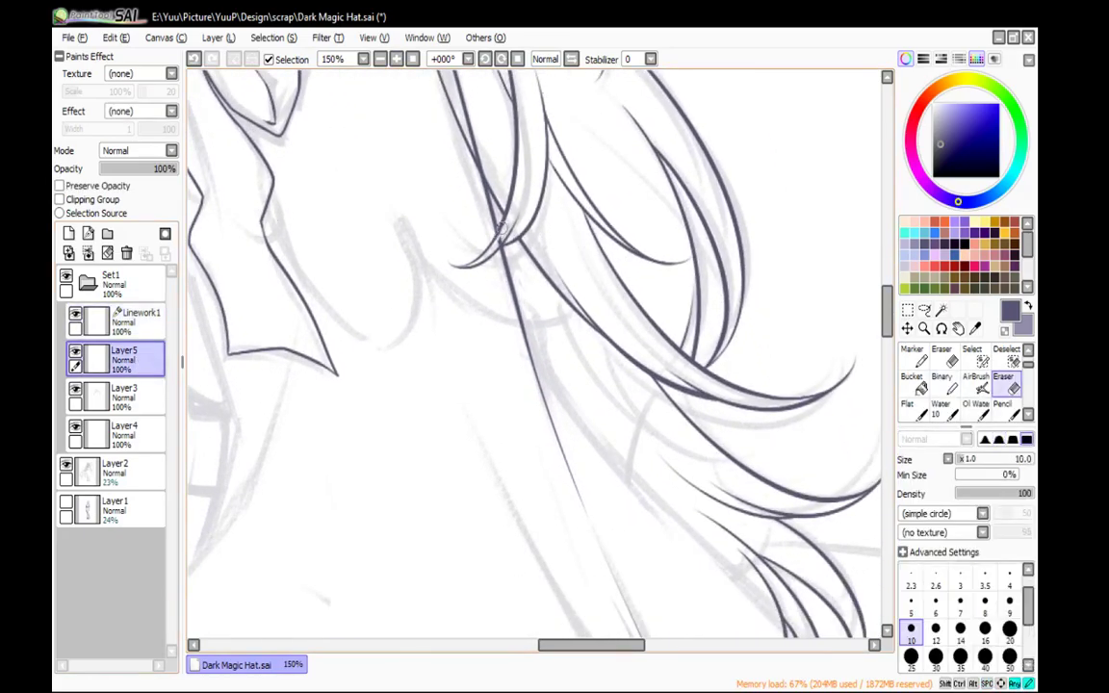
{"action": "key", "text": "n"}
{"action": "left_click_drag", "start_coordinate": [616, 266], "coordinate": [608, 490]}
{"action": "mouse_move", "coordinate": [602, 607]}
{"action": "left_mouse_down"}
{"action": "mouse_move", "coordinate": [567, 173]}
{"action": "mouse_move", "coordinate": [555, 152]}
{"action": "left_mouse_up"}
{"action": "mouse_move", "coordinate": [597, 300]}
{"action": "left_mouse_down"}
{"action": "mouse_move", "coordinate": [505, 66]}
{"action": "mouse_move", "coordinate": [532, 599]}
{"action": "left_mouse_up"}
{"action": "left_click", "coordinate": [125, 395]}
{"action": "left_click_drag", "start_coordinate": [407, 213], "coordinate": [507, 338]}
{"action": "key", "text": "e"}
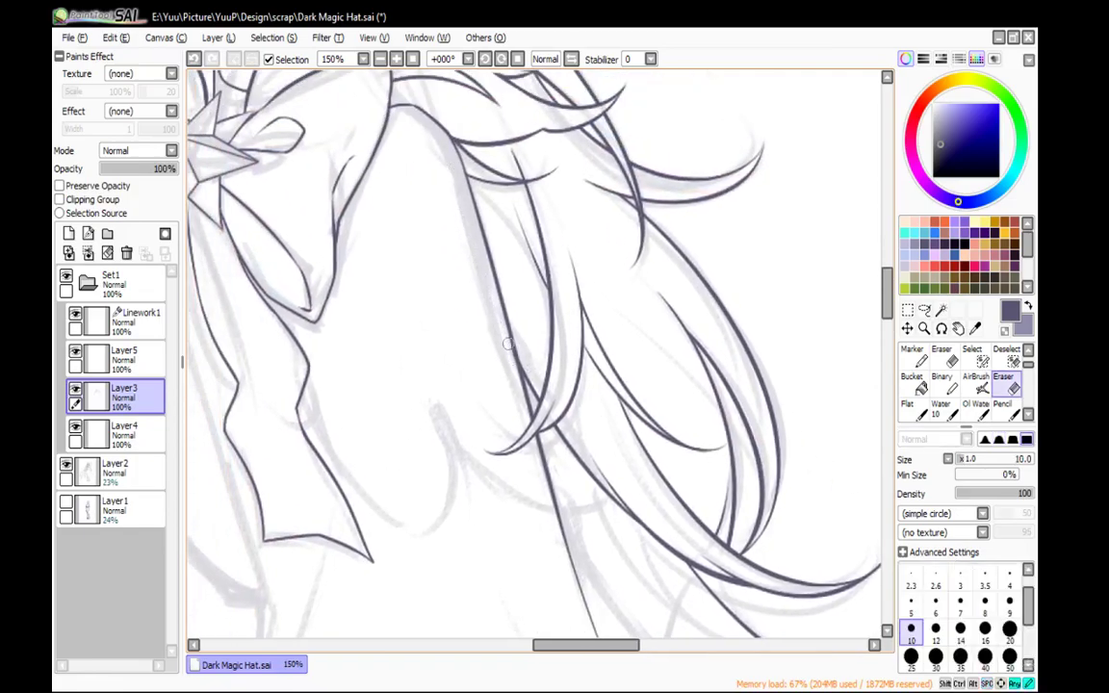
{"action": "key", "text": "n"}
{"action": "left_click", "coordinate": [127, 358]}
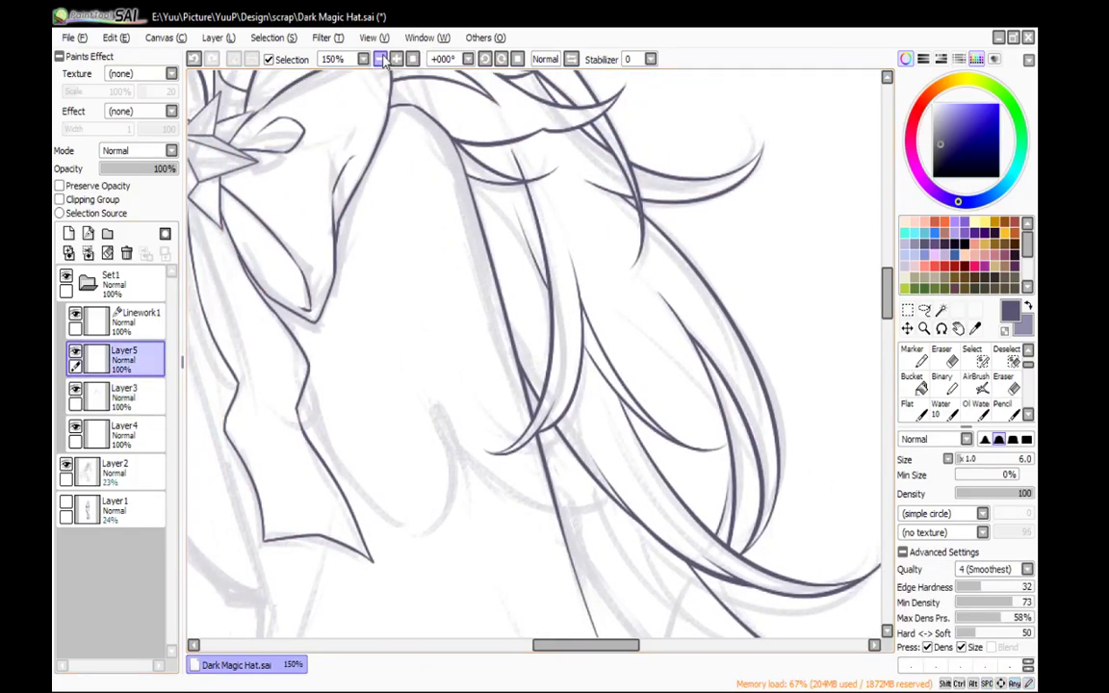
On Linework1, draw a curve branching off the cloak's front edge under the hair to the lowest lock's tip, undoing and replacing points
{"action": "left_click", "coordinate": [382, 60]}
{"action": "left_click", "coordinate": [382, 60]}
{"action": "left_click", "coordinate": [382, 60]}
{"action": "mouse_move", "coordinate": [578, 288]}
{"action": "left_mouse_down"}
{"action": "mouse_move", "coordinate": [517, 217]}
{"action": "mouse_move", "coordinate": [477, 141]}
{"action": "mouse_move", "coordinate": [544, 274]}
{"action": "mouse_move", "coordinate": [588, 283]}
{"action": "mouse_move", "coordinate": [502, 187]}
{"action": "left_mouse_up"}
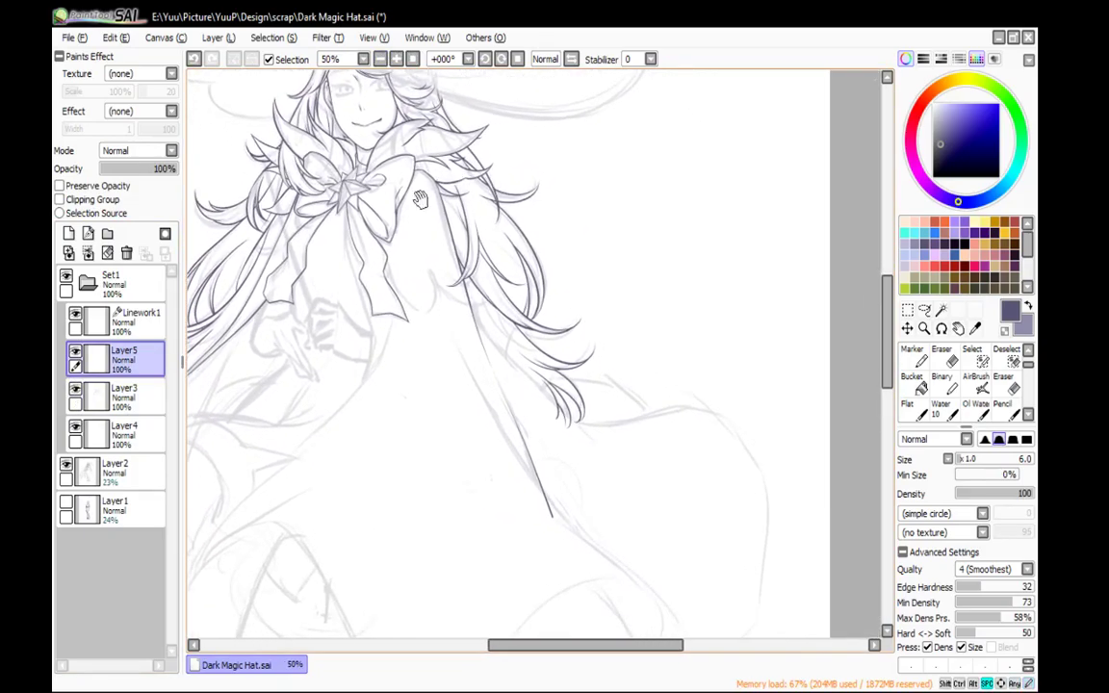
{"action": "left_click", "coordinate": [130, 320]}
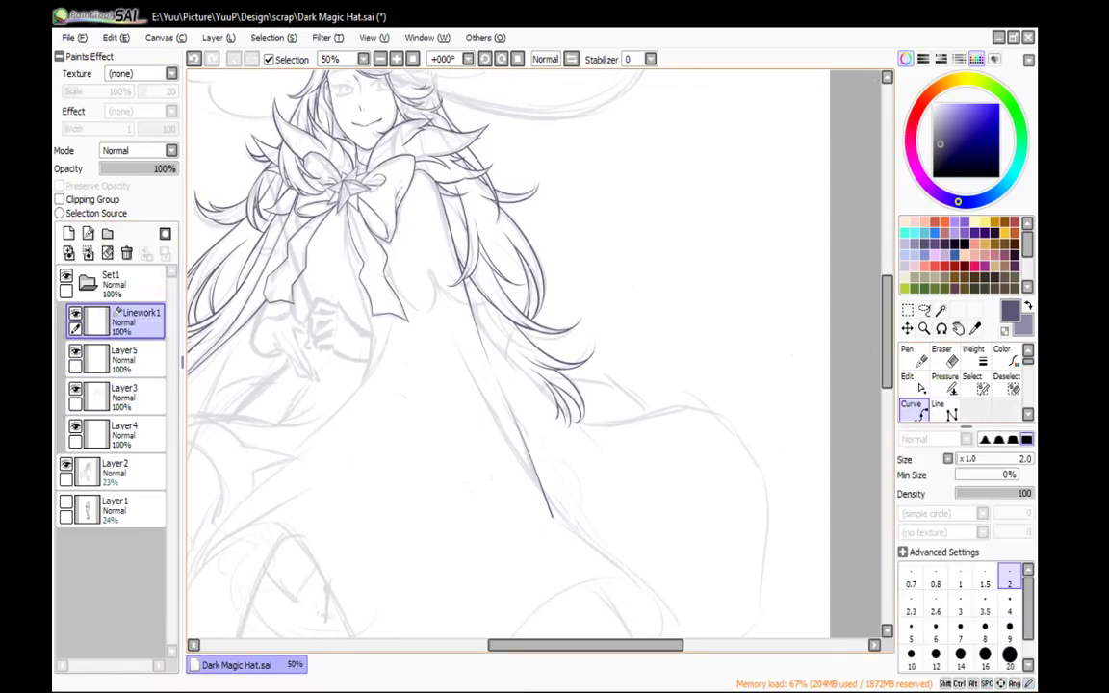
{"action": "left_click", "coordinate": [363, 59]}
{"action": "left_click", "coordinate": [363, 58]}
{"action": "left_click", "coordinate": [363, 58]}
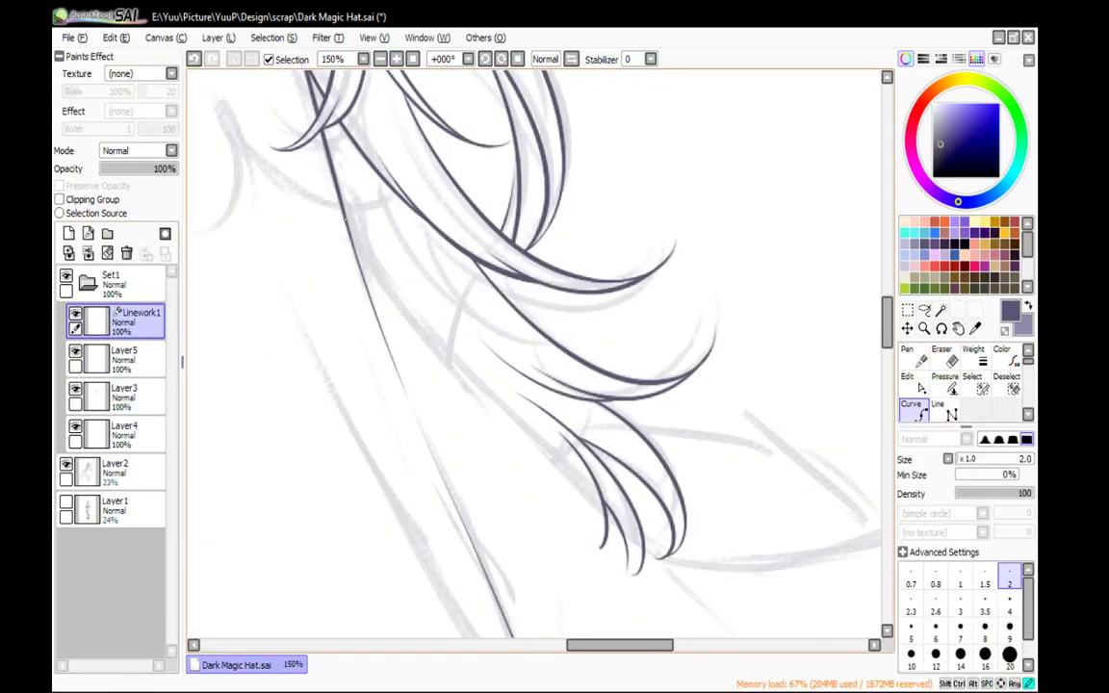
{"action": "mouse_move", "coordinate": [328, 223]}
{"action": "left_mouse_down"}
{"action": "mouse_move", "coordinate": [405, 320]}
{"action": "mouse_move", "coordinate": [602, 489]}
{"action": "mouse_move", "coordinate": [477, 301]}
{"action": "left_mouse_up"}
{"action": "double_click", "coordinate": [450, 306]}
{"action": "key", "text": "ctrl+z"}
{"action": "key", "text": "ctrl+z"}
{"action": "key", "text": "ctrl+z"}
{"action": "left_click", "coordinate": [305, 162]}
{"action": "left_click", "coordinate": [377, 233]}
{"action": "left_click", "coordinate": [449, 304]}
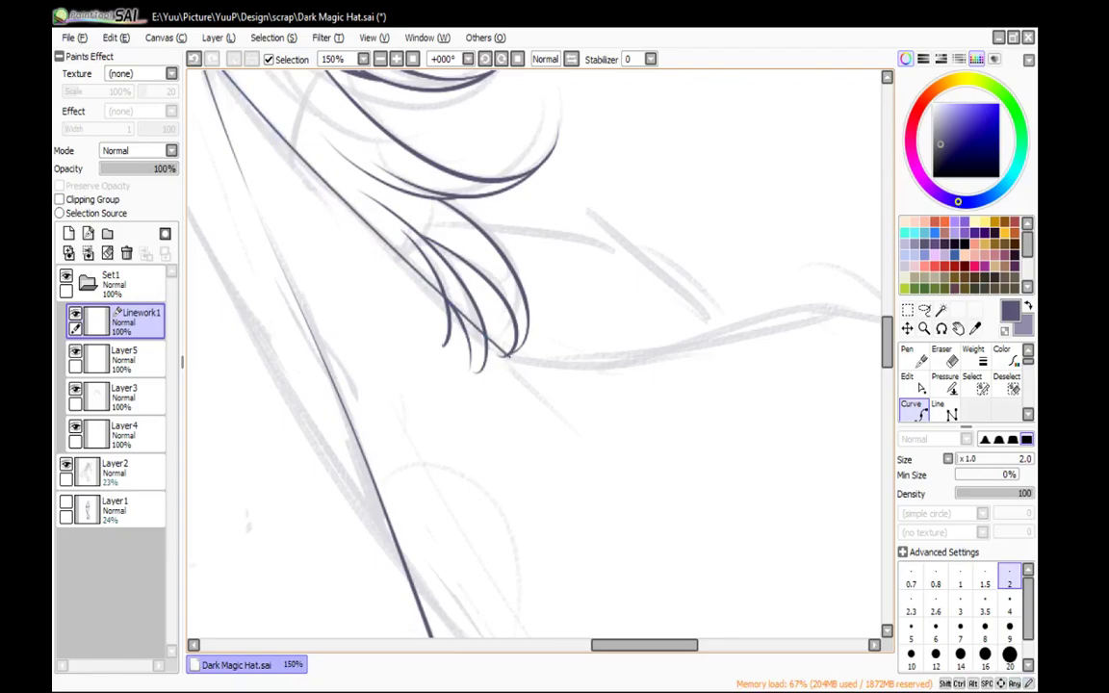
Draw a wavy curve from the lowest lock's tip outward along the cloak's upper edge, undoing and replacing points
{"action": "left_click", "coordinate": [944, 411]}
{"action": "left_click", "coordinate": [914, 411]}
{"action": "left_click", "coordinate": [507, 356]}
{"action": "left_click", "coordinate": [582, 364]}
{"action": "left_click", "coordinate": [690, 344]}
{"action": "left_click_drag", "start_coordinate": [762, 325], "coordinate": [541, 314]}
{"action": "double_click", "coordinate": [541, 313]}
{"action": "key", "text": "ctrl+z"}
{"action": "key", "text": "ctrl+z"}
{"action": "left_click", "coordinate": [468, 334]}
{"action": "left_click", "coordinate": [569, 304]}
{"action": "left_click", "coordinate": [635, 306]}
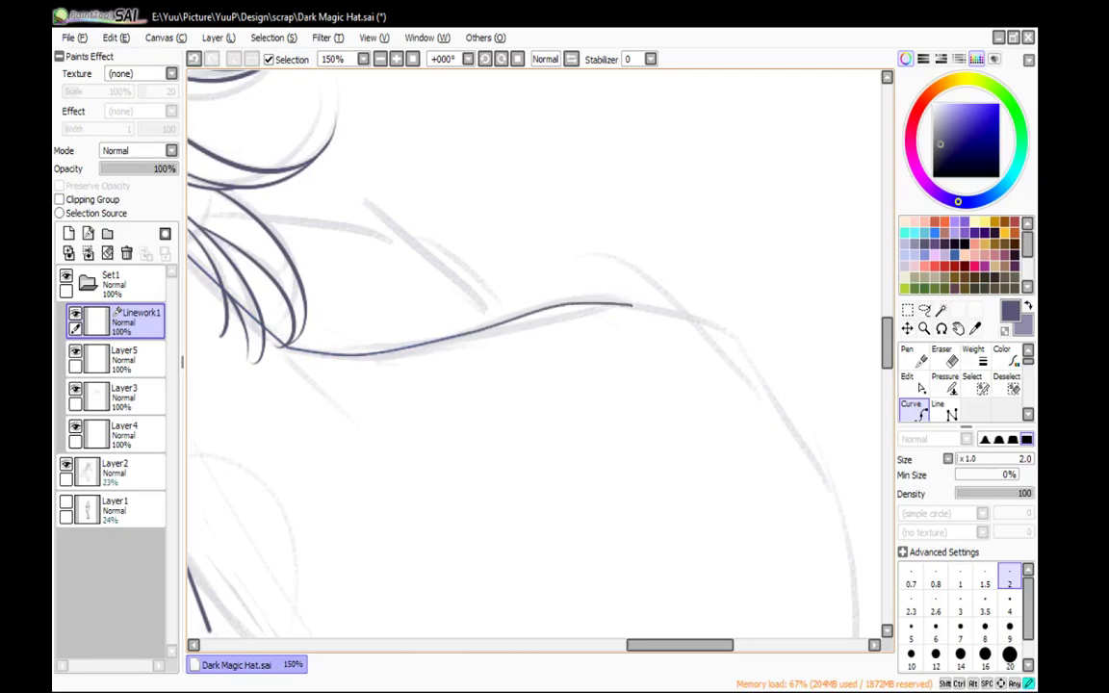
Undo the last points of the cloak's upper edge and extend the curve over the crest with new ones
{"action": "left_click", "coordinate": [718, 329]}
{"action": "key", "text": "ctrl+z"}
{"action": "key", "text": "ctrl+z"}
{"action": "left_click", "coordinate": [594, 299]}
{"action": "left_click", "coordinate": [651, 297]}
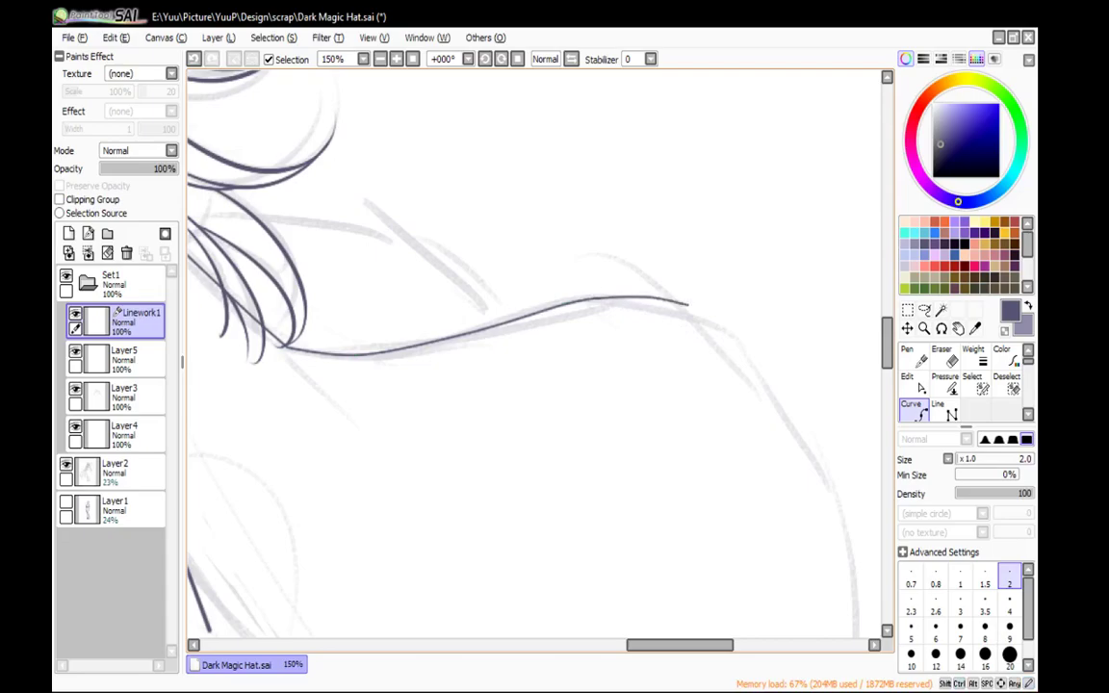
Thicken the cloak's upper edge and the line beneath the hair by adjusting the pressure of their control points
{"action": "left_click", "coordinate": [945, 384]}
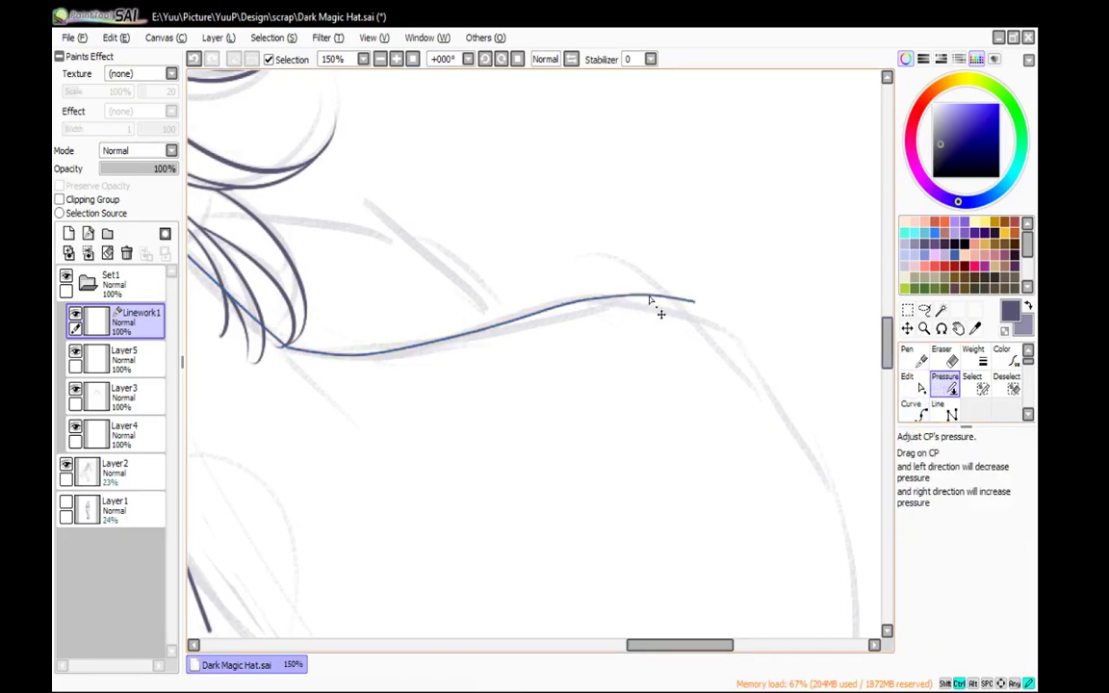
{"action": "left_click_drag", "start_coordinate": [695, 303], "coordinate": [733, 303]}
{"action": "left_click_drag", "start_coordinate": [652, 295], "coordinate": [879, 239]}
{"action": "left_click_drag", "start_coordinate": [594, 296], "coordinate": [672, 292]}
{"action": "left_click_drag", "start_coordinate": [490, 332], "coordinate": [525, 336]}
{"action": "left_click_drag", "start_coordinate": [498, 451], "coordinate": [758, 510]}
{"action": "left_click_drag", "start_coordinate": [549, 404], "coordinate": [668, 412]}
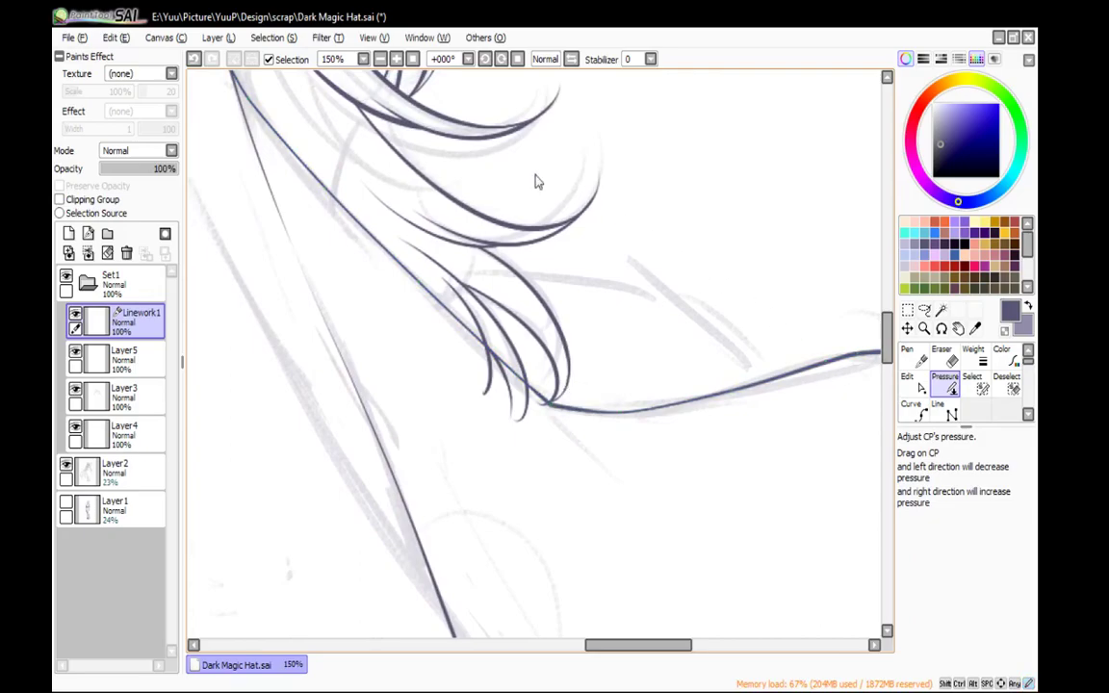
{"action": "scroll", "coordinate": [556, 192], "scroll_direction": "down", "scroll_amount": 3}
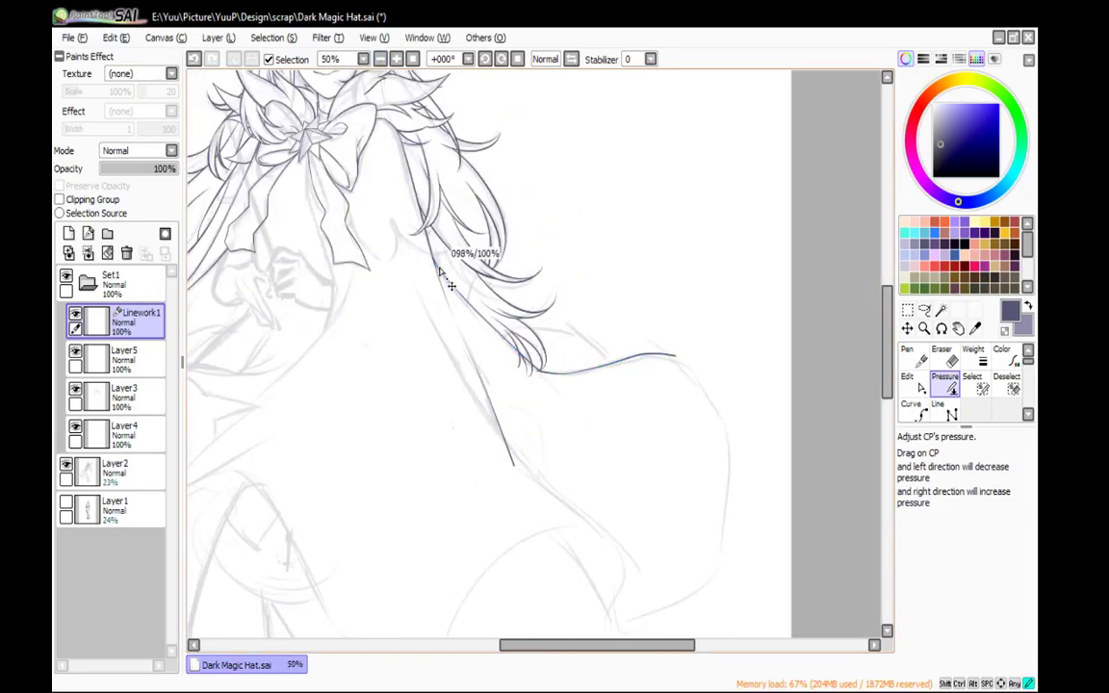
Erase the overlaps near the cloak's front edge on Layer5 and the hair tips crossing the cloak's edge on Layer3
{"action": "left_click", "coordinate": [123, 358]}
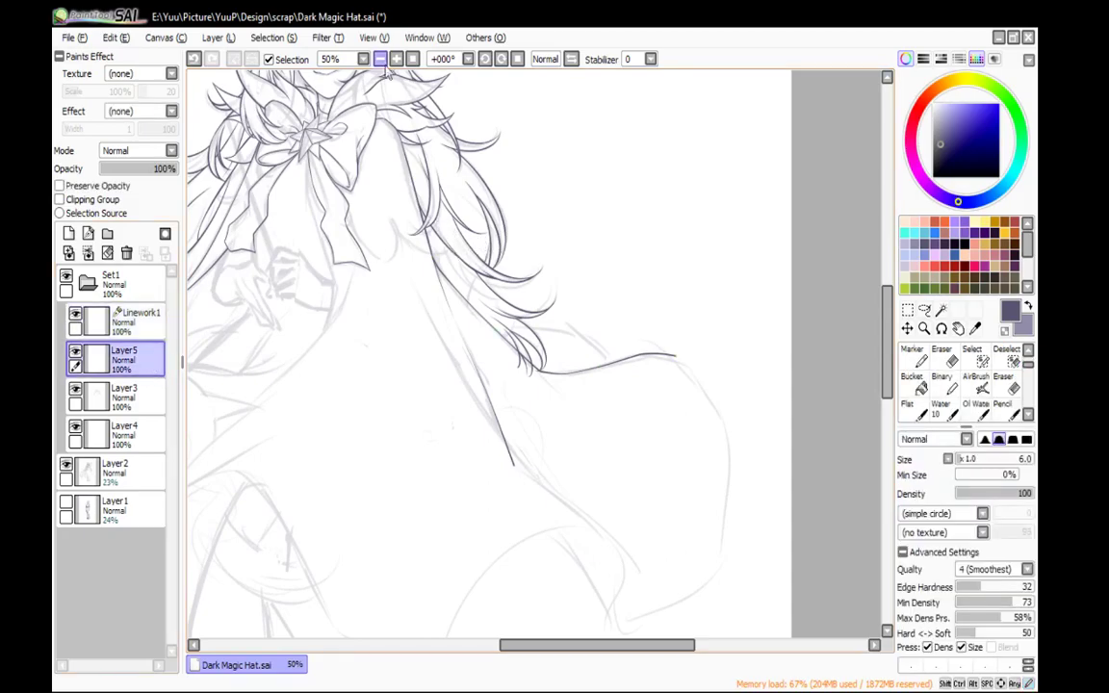
{"action": "left_click", "coordinate": [397, 58]}
{"action": "scroll", "coordinate": [322, 161], "scroll_direction": "up", "scroll_amount": 3}
{"action": "key", "text": "e"}
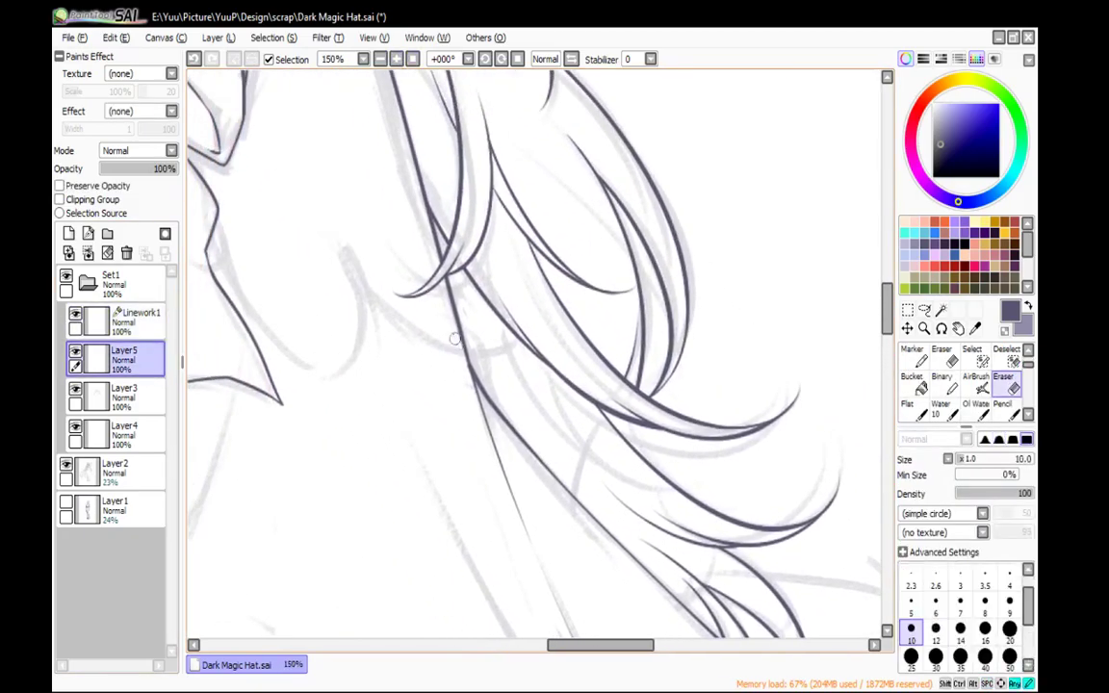
{"action": "key", "text": "n"}
{"action": "mouse_move", "coordinate": [693, 453]}
{"action": "left_mouse_down"}
{"action": "mouse_move", "coordinate": [465, 250]}
{"action": "mouse_move", "coordinate": [382, 111]}
{"action": "left_mouse_up"}
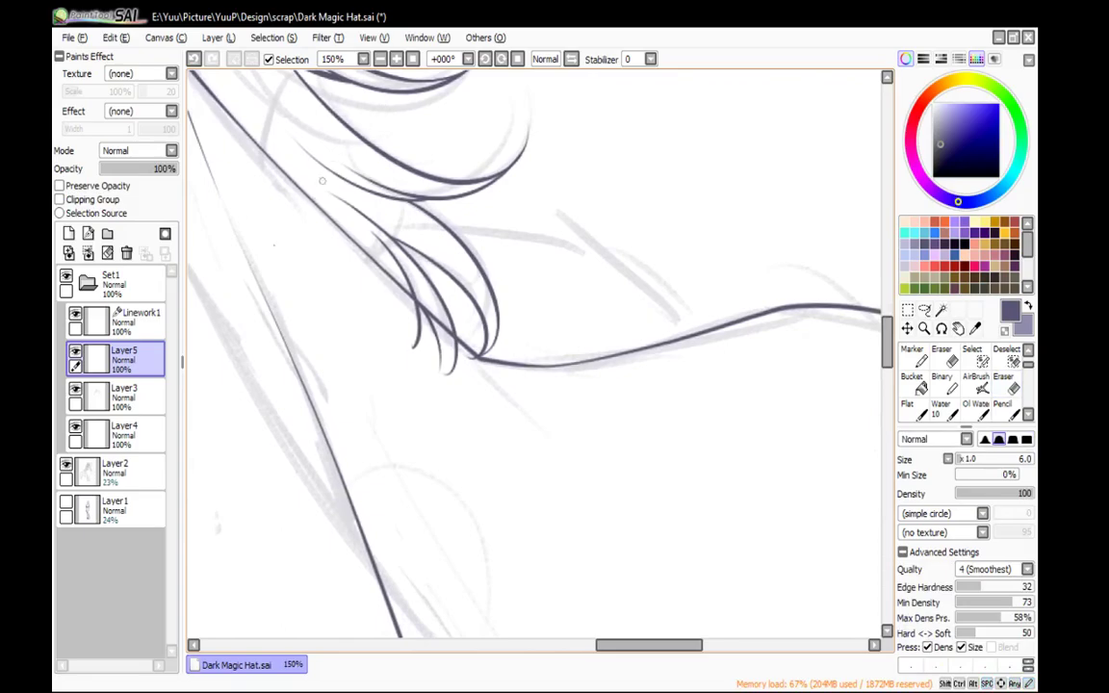
{"action": "left_click", "coordinate": [126, 395]}
{"action": "key", "text": "e"}
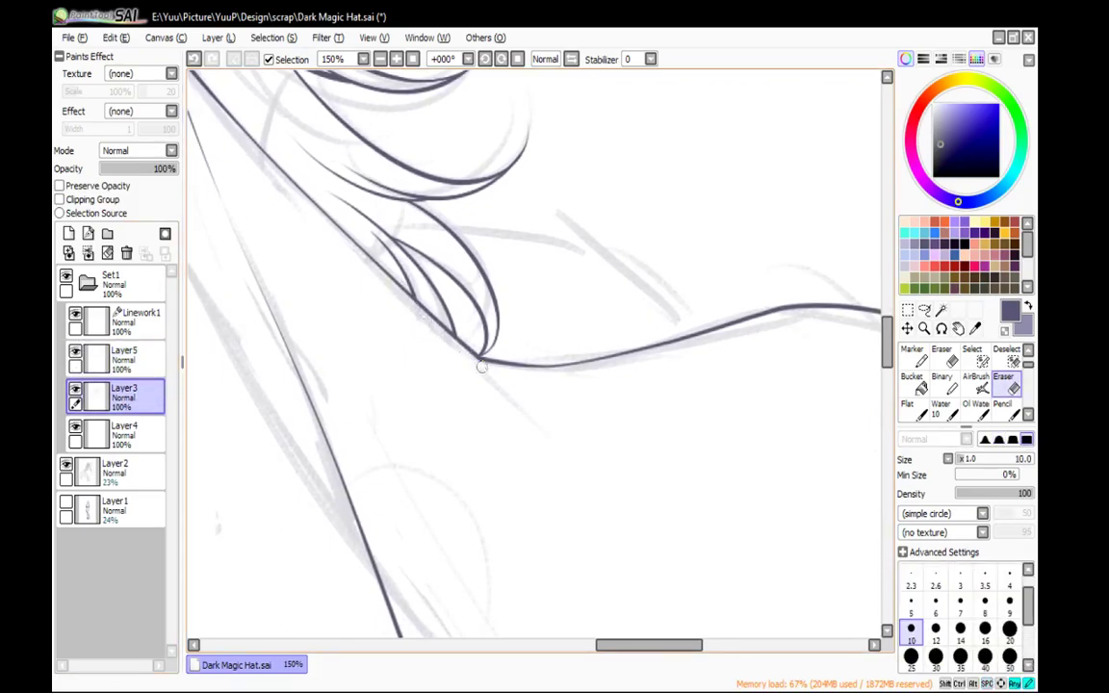
{"action": "key", "text": "n"}
{"action": "left_click", "coordinate": [124, 359]}
Ink the long curved cloak edge on Layer5 from the hip down to the tip beside the legs
{"action": "left_click", "coordinate": [379, 60]}
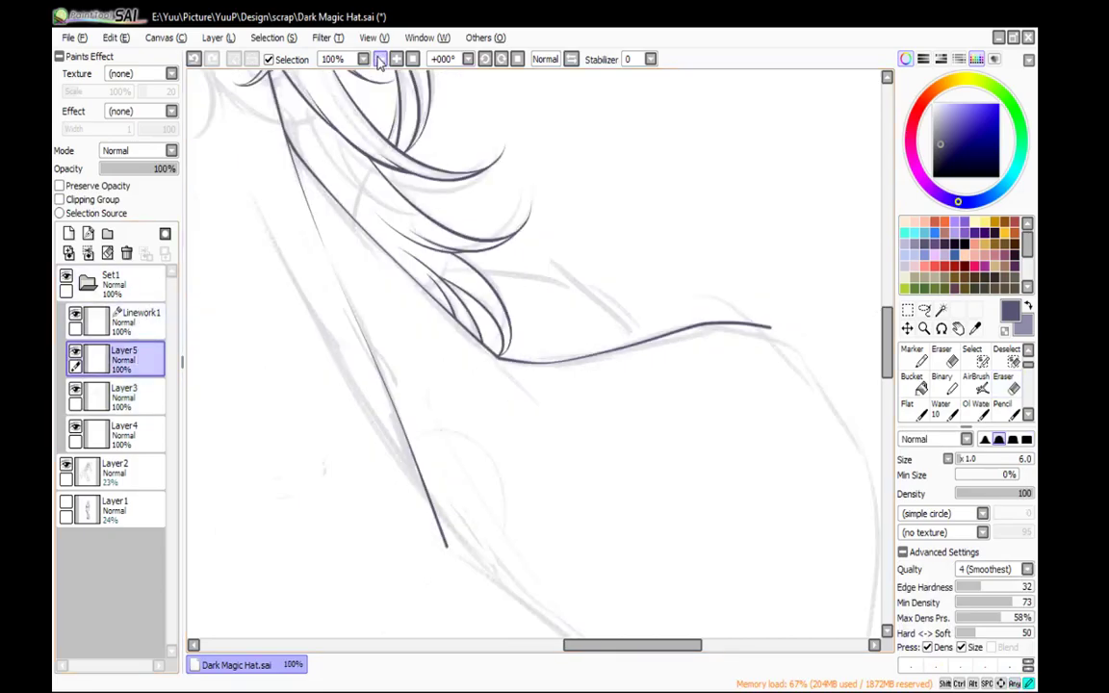
{"action": "left_click", "coordinate": [379, 60]}
{"action": "left_click", "coordinate": [379, 61]}
{"action": "left_click", "coordinate": [379, 61]}
{"action": "left_click_drag", "start_coordinate": [633, 445], "coordinate": [766, 371]}
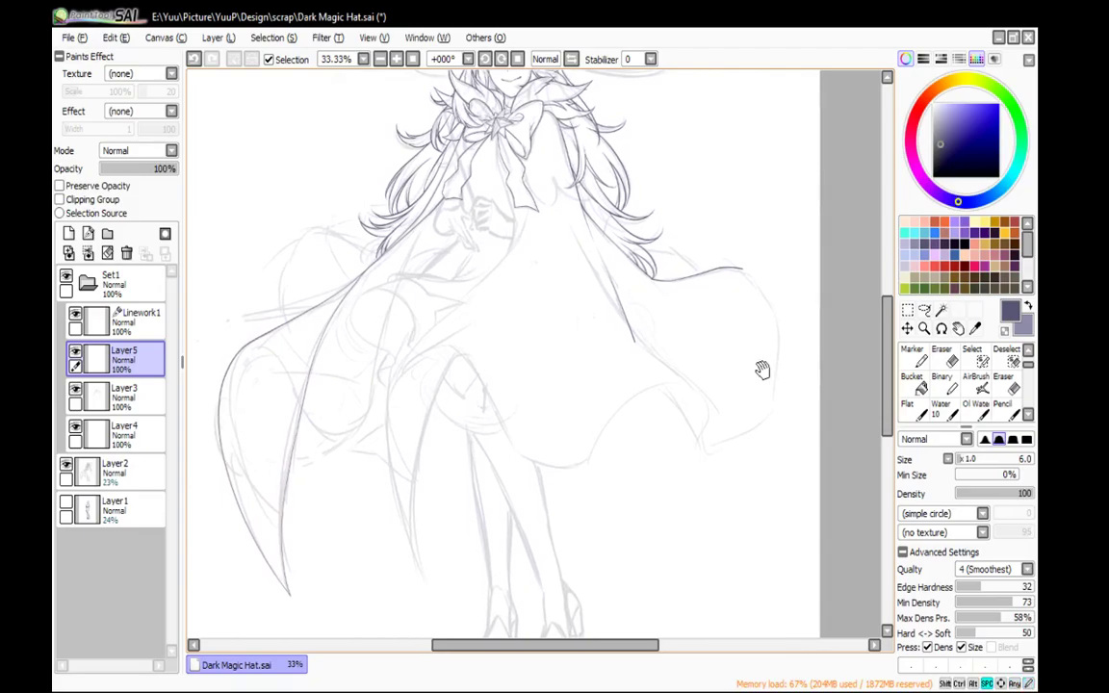
{"action": "mouse_move", "coordinate": [454, 323]}
{"action": "left_mouse_down"}
{"action": "mouse_move", "coordinate": [405, 556]}
{"action": "mouse_move", "coordinate": [423, 605]}
{"action": "left_mouse_up"}
{"action": "mouse_move", "coordinate": [628, 281]}
{"action": "left_mouse_down"}
{"action": "mouse_move", "coordinate": [567, 230]}
{"action": "mouse_move", "coordinate": [533, 233]}
{"action": "left_mouse_up"}
Ink the billowing cloak's outer edge down to its lower corner and the curled hem beside it on Layer5
{"action": "left_click_drag", "start_coordinate": [539, 294], "coordinate": [614, 409]}
{"action": "key", "text": "ctrl+z"}
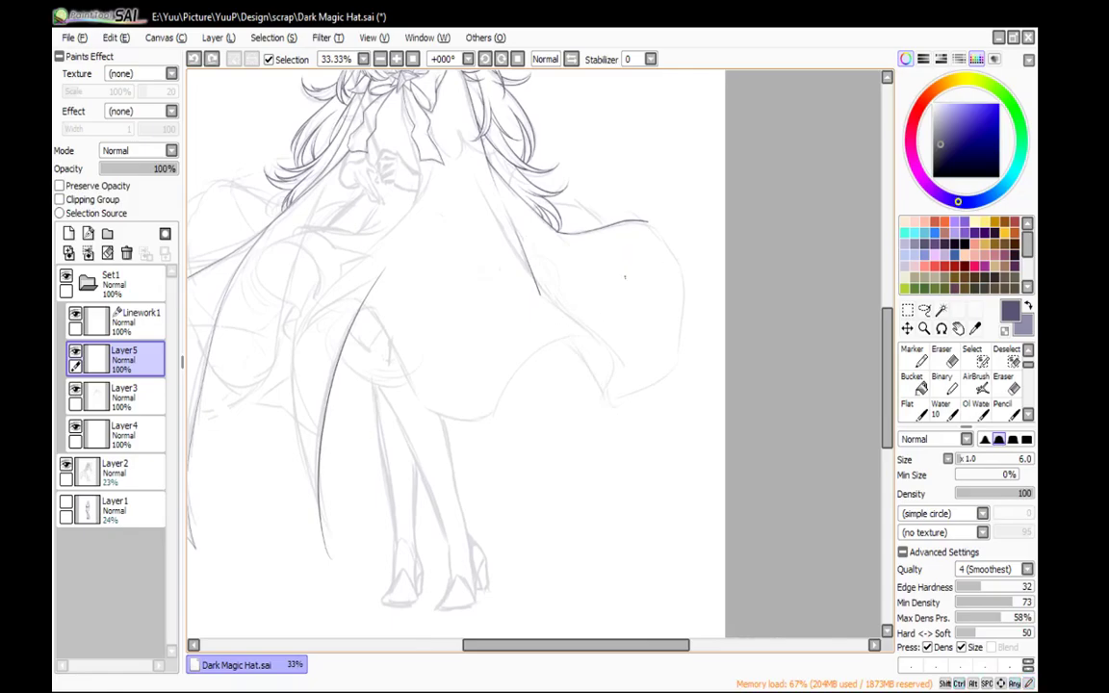
{"action": "mouse_move", "coordinate": [653, 374]}
{"action": "left_mouse_down"}
{"action": "mouse_move", "coordinate": [633, 411]}
{"action": "mouse_move", "coordinate": [647, 442]}
{"action": "left_mouse_up"}
{"action": "left_click_drag", "start_coordinate": [623, 283], "coordinate": [688, 390]}
{"action": "left_click_drag", "start_coordinate": [675, 324], "coordinate": [662, 457]}
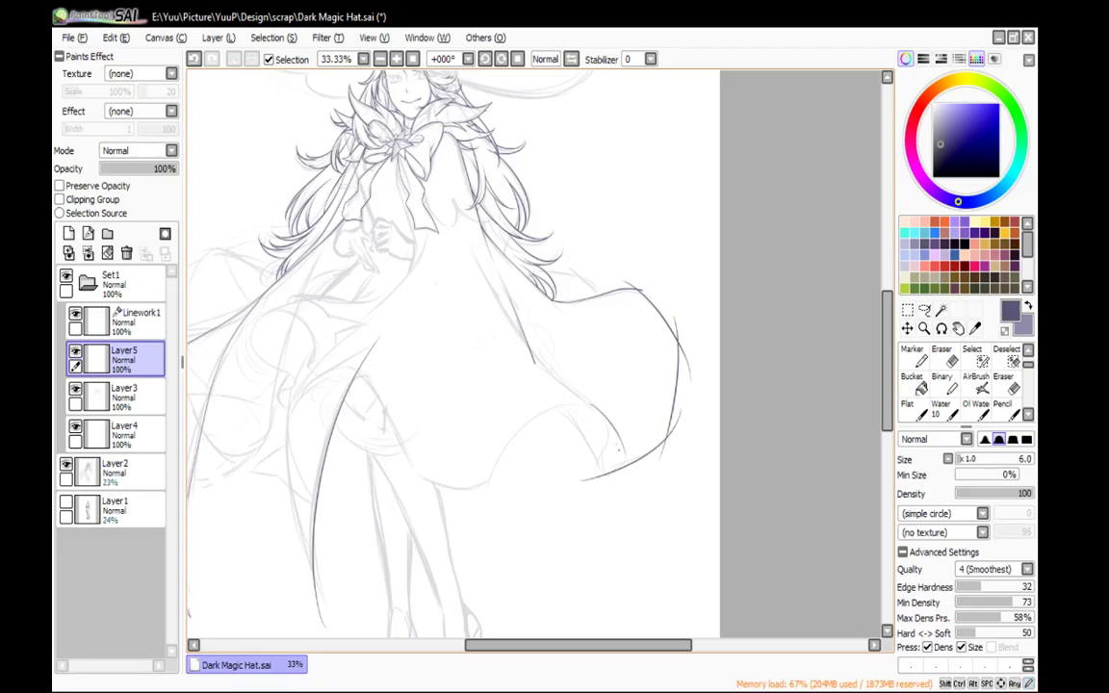
{"action": "left_click_drag", "start_coordinate": [493, 475], "coordinate": [627, 430]}
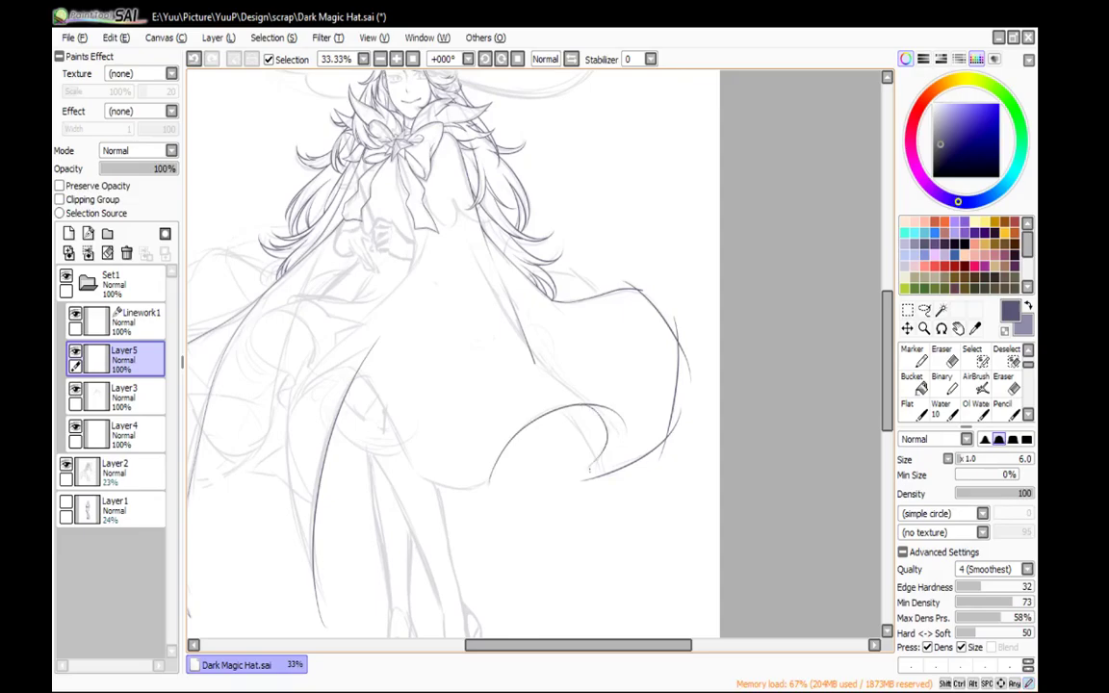
{"action": "left_click_drag", "start_coordinate": [676, 464], "coordinate": [616, 325]}
Erase the overshooting stroke in the middle of the hem's curl and redraw the join as one smooth curve
{"action": "left_click", "coordinate": [395, 59]}
{"action": "left_click", "coordinate": [396, 58]}
{"action": "left_click", "coordinate": [396, 58]}
{"action": "left_click", "coordinate": [396, 59]}
{"action": "left_click_drag", "start_coordinate": [570, 159], "coordinate": [532, 277]}
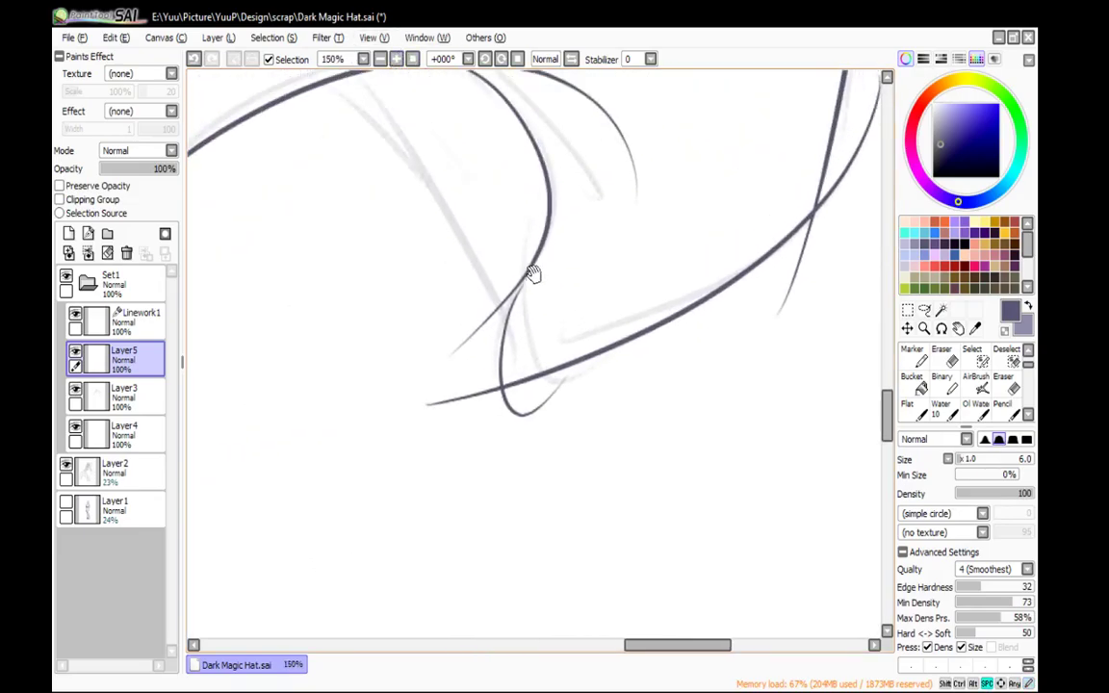
{"action": "key", "text": "e"}
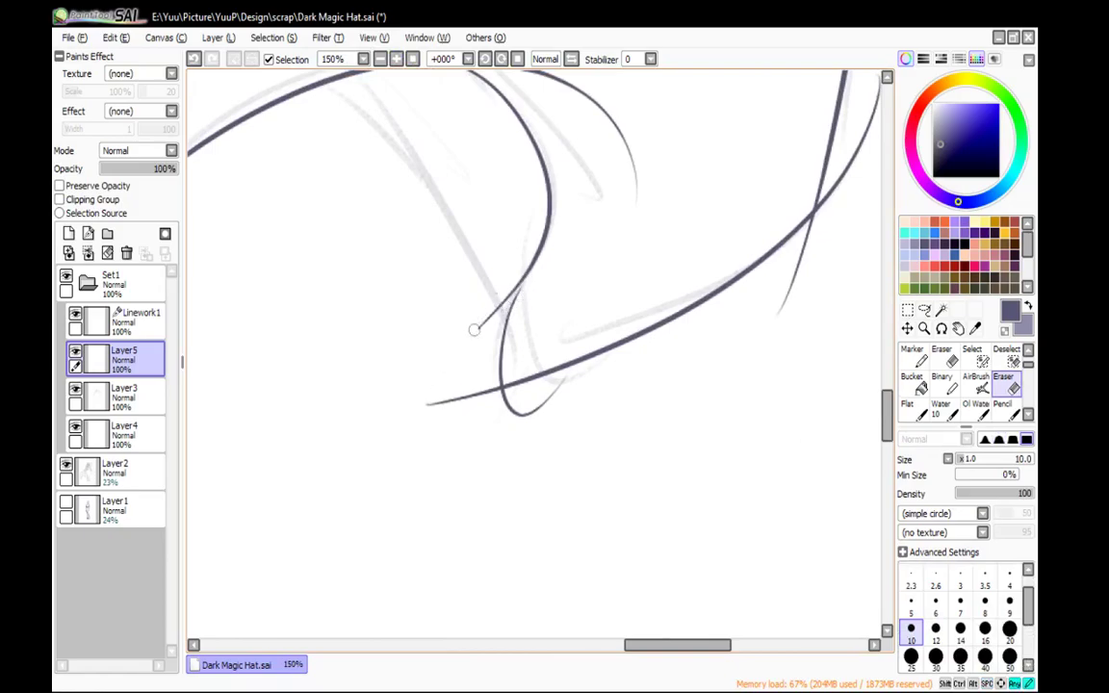
{"action": "scroll", "coordinate": [492, 306], "scroll_direction": "up", "scroll_amount": 1}
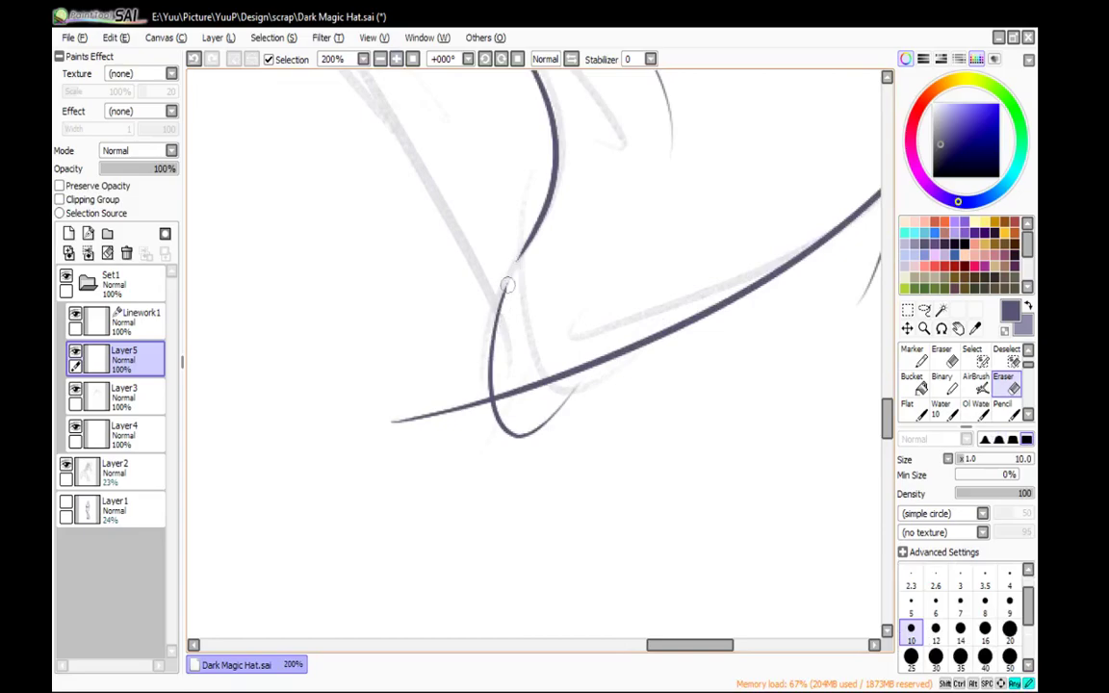
{"action": "key", "text": "n"}
{"action": "left_click_drag", "start_coordinate": [523, 250], "coordinate": [493, 325]}
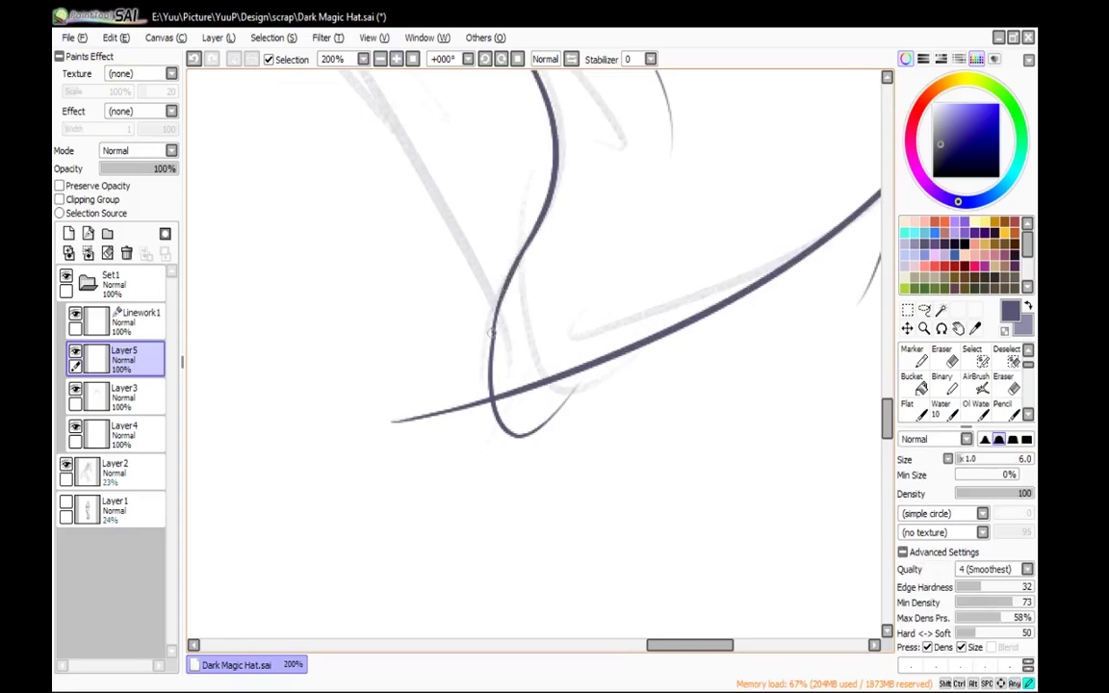
Erase the crossing line ends at the lower tip of the hem's curl and round off that corner
{"action": "key", "text": "e"}
{"action": "left_click_drag", "start_coordinate": [395, 408], "coordinate": [578, 435]}
{"action": "key", "text": "n"}
{"action": "mouse_move", "coordinate": [722, 415]}
{"action": "left_mouse_down"}
{"action": "mouse_move", "coordinate": [631, 558]}
{"action": "mouse_move", "coordinate": [611, 564]}
{"action": "left_mouse_up"}
{"action": "key", "text": "e"}
{"action": "mouse_move", "coordinate": [478, 401]}
{"action": "left_mouse_down"}
{"action": "mouse_move", "coordinate": [524, 420]}
{"action": "mouse_move", "coordinate": [444, 303]}
{"action": "mouse_move", "coordinate": [447, 326]}
{"action": "mouse_move", "coordinate": [532, 408]}
{"action": "mouse_move", "coordinate": [511, 372]}
{"action": "left_mouse_up"}
{"action": "mouse_move", "coordinate": [512, 292]}
{"action": "left_mouse_down"}
{"action": "mouse_move", "coordinate": [528, 286]}
{"action": "mouse_move", "coordinate": [522, 340]}
{"action": "mouse_move", "coordinate": [536, 389]}
{"action": "left_mouse_up"}
{"action": "key", "text": "n"}
{"action": "left_click", "coordinate": [518, 62]}
Erase the overshoot at the top of the hem's curl and blend the overlapping strokes into one line
{"action": "mouse_move", "coordinate": [625, 154]}
{"action": "left_mouse_down"}
{"action": "mouse_move", "coordinate": [647, 448]}
{"action": "mouse_move", "coordinate": [680, 371]}
{"action": "mouse_move", "coordinate": [616, 300]}
{"action": "mouse_move", "coordinate": [596, 309]}
{"action": "mouse_move", "coordinate": [534, 267]}
{"action": "mouse_move", "coordinate": [518, 276]}
{"action": "mouse_move", "coordinate": [491, 264]}
{"action": "left_mouse_up"}
{"action": "key", "text": "e"}
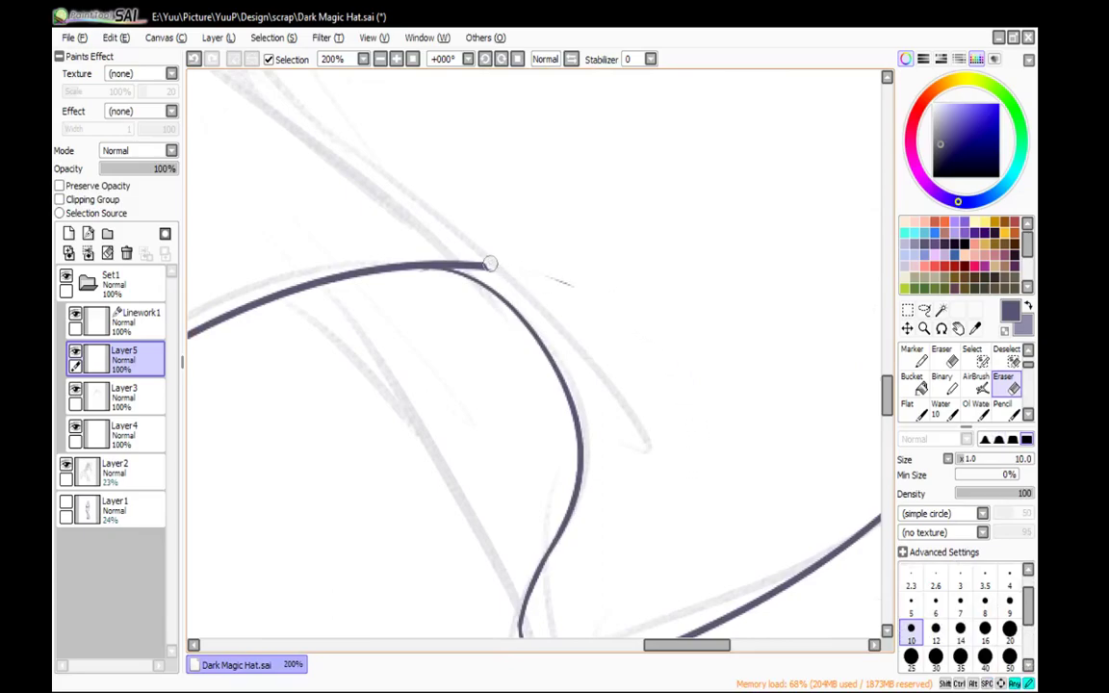
{"action": "key", "text": "n"}
{"action": "left_click", "coordinate": [572, 60]}
{"action": "mouse_move", "coordinate": [750, 185]}
{"action": "left_mouse_down"}
{"action": "mouse_move", "coordinate": [729, 161]}
{"action": "mouse_move", "coordinate": [385, 197]}
{"action": "left_mouse_up"}
{"action": "key", "text": "e"}
{"action": "mouse_move", "coordinate": [453, 210]}
{"action": "left_mouse_down"}
{"action": "mouse_move", "coordinate": [499, 256]}
{"action": "mouse_move", "coordinate": [502, 348]}
{"action": "mouse_move", "coordinate": [482, 225]}
{"action": "left_mouse_up"}
{"action": "left_click_drag", "start_coordinate": [589, 130], "coordinate": [515, 458]}
{"action": "mouse_move", "coordinate": [601, 361]}
{"action": "left_mouse_down"}
{"action": "mouse_move", "coordinate": [662, 123]}
{"action": "mouse_move", "coordinate": [475, 425]}
{"action": "mouse_move", "coordinate": [431, 524]}
{"action": "left_mouse_up"}
{"action": "key", "text": "e"}
{"action": "key", "text": "n"}
{"action": "left_click_drag", "start_coordinate": [537, 431], "coordinate": [679, 70]}
Trim the hooked end of the inked hem line near the legs
{"action": "left_click", "coordinate": [519, 60]}
{"action": "left_click", "coordinate": [396, 60]}
{"action": "left_click", "coordinate": [380, 60]}
{"action": "left_click", "coordinate": [381, 60]}
{"action": "left_click", "coordinate": [380, 59]}
{"action": "left_click_drag", "start_coordinate": [548, 252], "coordinate": [292, 138]}
{"action": "left_click", "coordinate": [396, 59]}
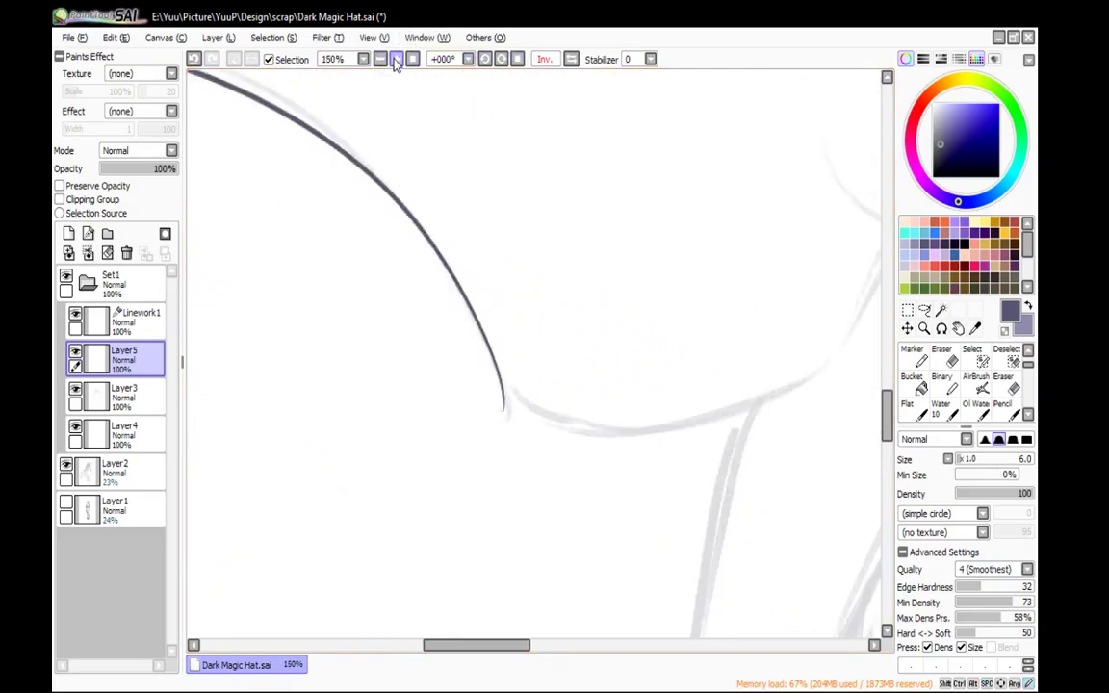
{"action": "left_click", "coordinate": [396, 59]}
{"action": "left_click", "coordinate": [395, 59]}
{"action": "key", "text": "e"}
{"action": "left_click_drag", "start_coordinate": [466, 460], "coordinate": [479, 420]}
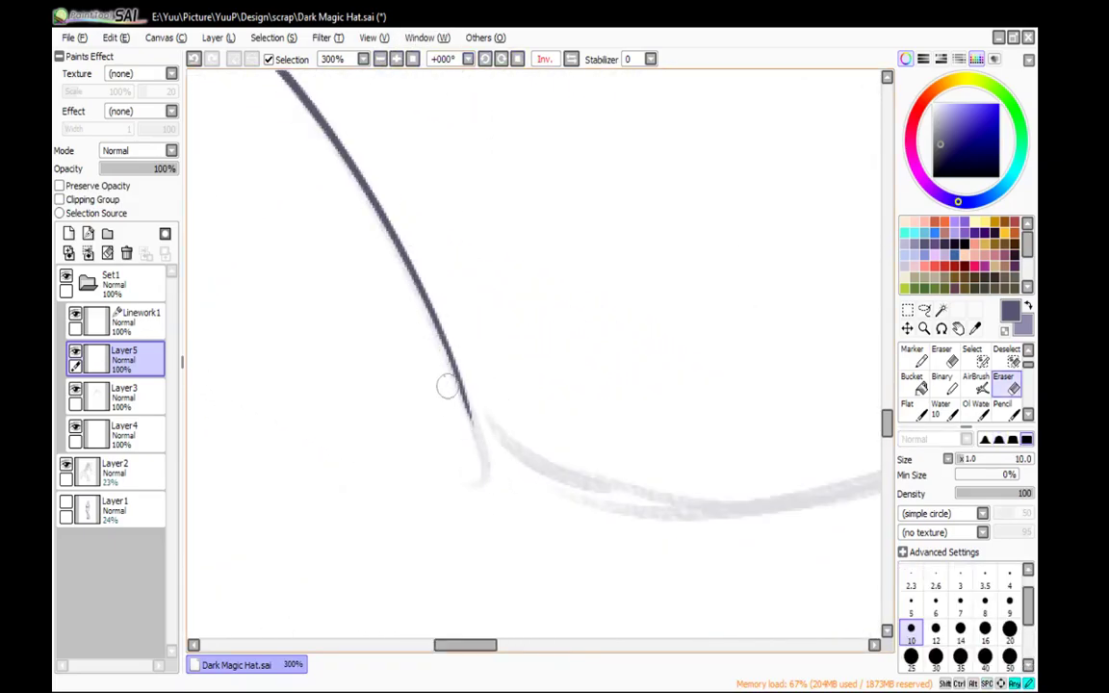
{"action": "key", "text": "n"}
Erase the line ends that cross at the bend between the cloak's outer edge and its lower hem
{"action": "left_click", "coordinate": [381, 60]}
{"action": "left_click", "coordinate": [380, 60]}
{"action": "left_click", "coordinate": [380, 60]}
{"action": "left_click_drag", "start_coordinate": [368, 308], "coordinate": [820, 397]}
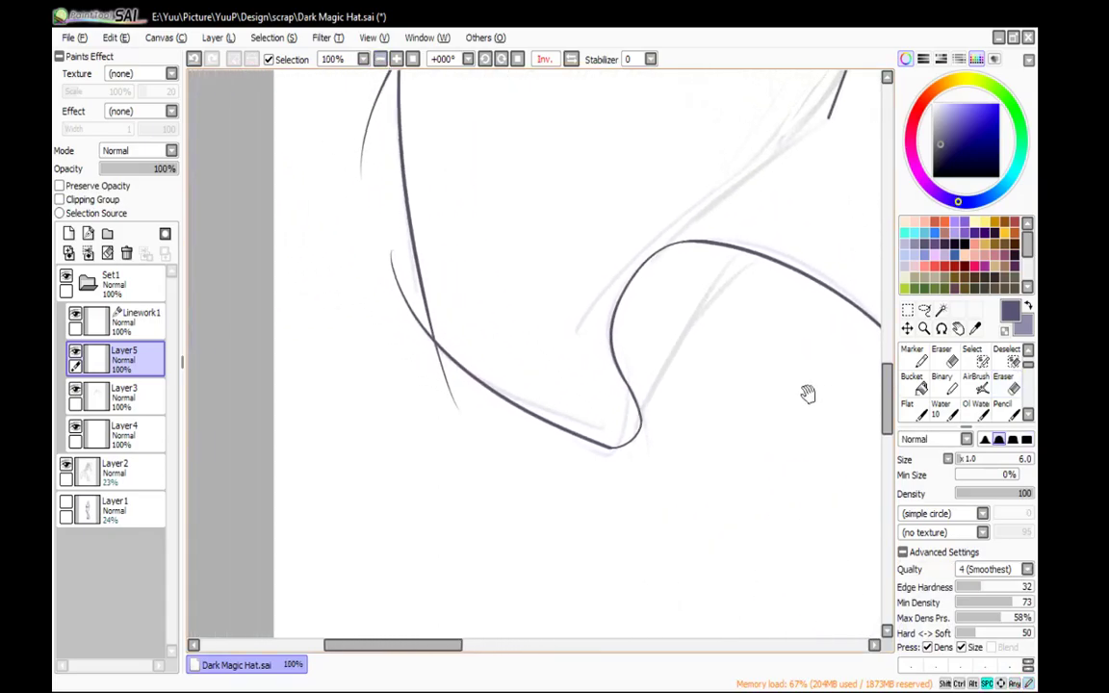
{"action": "left_click", "coordinate": [395, 59]}
{"action": "key", "text": "e"}
{"action": "left_click_drag", "start_coordinate": [249, 134], "coordinate": [289, 277]}
{"action": "left_click_drag", "start_coordinate": [387, 465], "coordinate": [387, 471]}
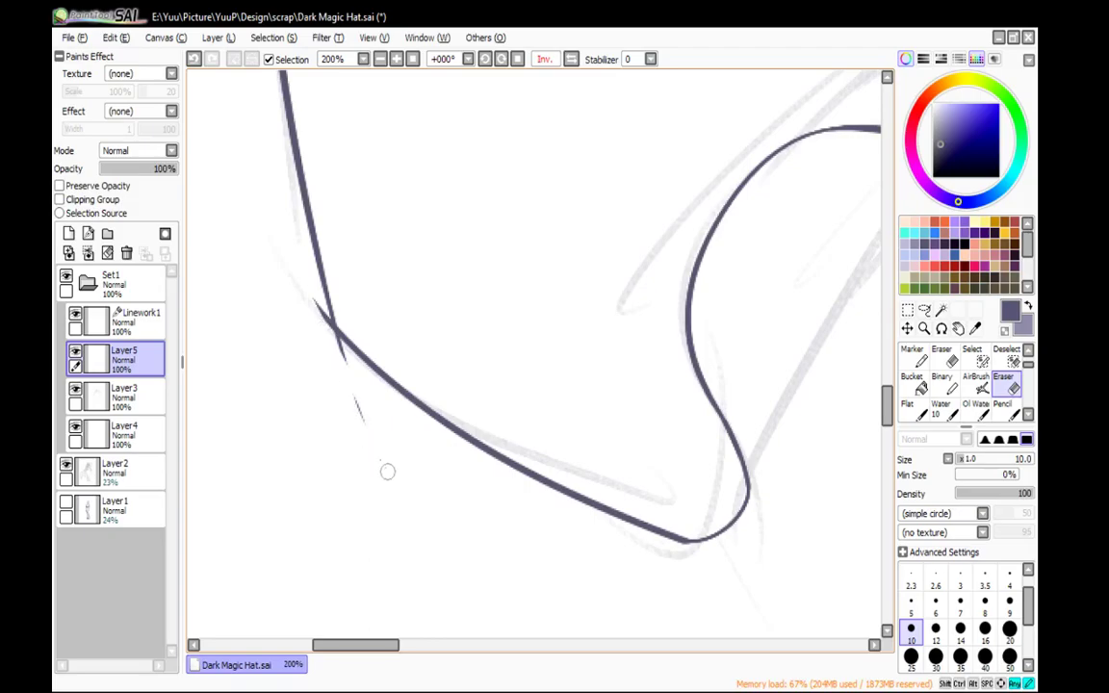
{"action": "mouse_move", "coordinate": [314, 298]}
{"action": "left_mouse_down"}
{"action": "mouse_move", "coordinate": [334, 344]}
{"action": "mouse_move", "coordinate": [304, 241]}
{"action": "mouse_move", "coordinate": [355, 348]}
{"action": "left_mouse_up"}
Smooth the bend between the outer edge and lower hem with short ink strokes
{"action": "key", "text": "n"}
{"action": "left_click_drag", "start_coordinate": [322, 283], "coordinate": [360, 356]}
{"action": "left_click_drag", "start_coordinate": [324, 287], "coordinate": [363, 352]}
{"action": "left_click_drag", "start_coordinate": [327, 294], "coordinate": [340, 323]}
{"action": "left_click_drag", "start_coordinate": [356, 190], "coordinate": [414, 453]}
{"action": "mouse_move", "coordinate": [414, 255]}
{"action": "left_mouse_down"}
{"action": "mouse_move", "coordinate": [447, 416]}
{"action": "mouse_move", "coordinate": [494, 506]}
{"action": "left_mouse_up"}
Erase the overlap where the strokes of the cloak's outer side edge meet and redraw the join
{"action": "key", "text": "e"}
{"action": "mouse_move", "coordinate": [421, 95]}
{"action": "left_mouse_down"}
{"action": "mouse_move", "coordinate": [344, 362]}
{"action": "mouse_move", "coordinate": [331, 516]}
{"action": "mouse_move", "coordinate": [357, 319]}
{"action": "mouse_move", "coordinate": [311, 507]}
{"action": "mouse_move", "coordinate": [319, 471]}
{"action": "mouse_move", "coordinate": [320, 531]}
{"action": "mouse_move", "coordinate": [405, 160]}
{"action": "mouse_move", "coordinate": [361, 338]}
{"action": "mouse_move", "coordinate": [424, 167]}
{"action": "mouse_move", "coordinate": [382, 359]}
{"action": "mouse_move", "coordinate": [448, 136]}
{"action": "mouse_move", "coordinate": [387, 294]}
{"action": "left_mouse_up"}
{"action": "key", "text": "n"}
{"action": "left_click_drag", "start_coordinate": [430, 181], "coordinate": [404, 266]}
{"action": "left_click_drag", "start_coordinate": [419, 215], "coordinate": [393, 346]}
{"action": "left_click_drag", "start_coordinate": [612, 81], "coordinate": [378, 438]}
Clean the overlap at the cloak's crest and ink the outer edge into the upper edge on Layer5
{"action": "left_click_drag", "start_coordinate": [631, 279], "coordinate": [438, 159]}
{"action": "mouse_move", "coordinate": [457, 361]}
{"action": "left_mouse_down"}
{"action": "mouse_move", "coordinate": [480, 189]}
{"action": "mouse_move", "coordinate": [470, 326]}
{"action": "left_mouse_up"}
{"action": "key", "text": "e"}
{"action": "left_click_drag", "start_coordinate": [453, 208], "coordinate": [464, 305]}
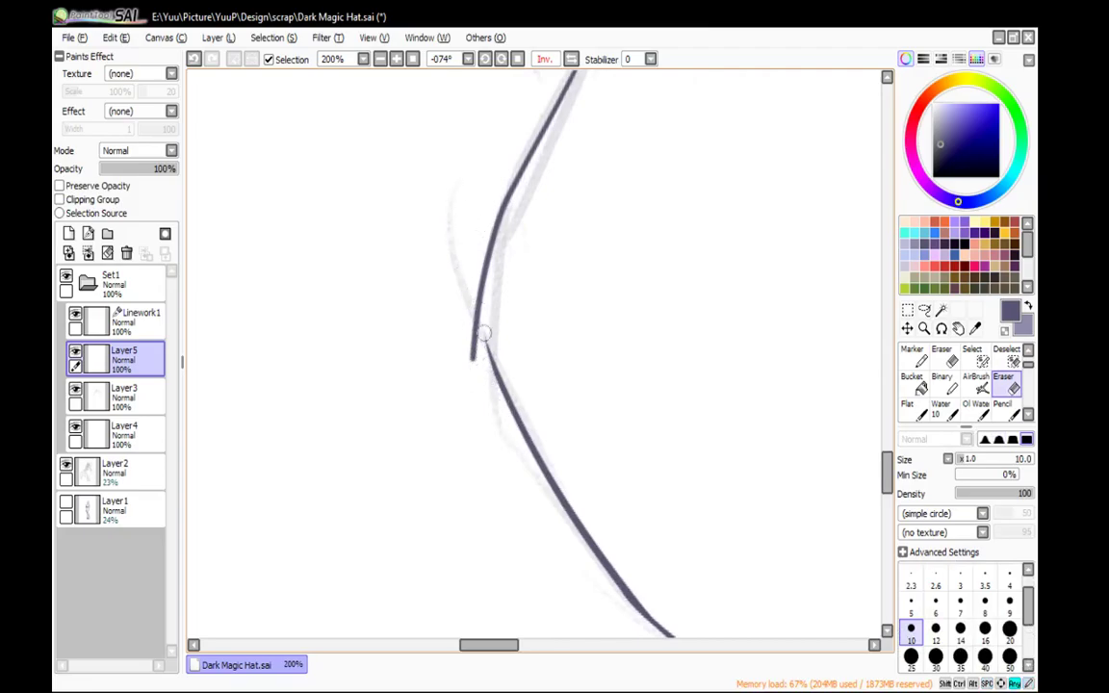
{"action": "key", "text": "n"}
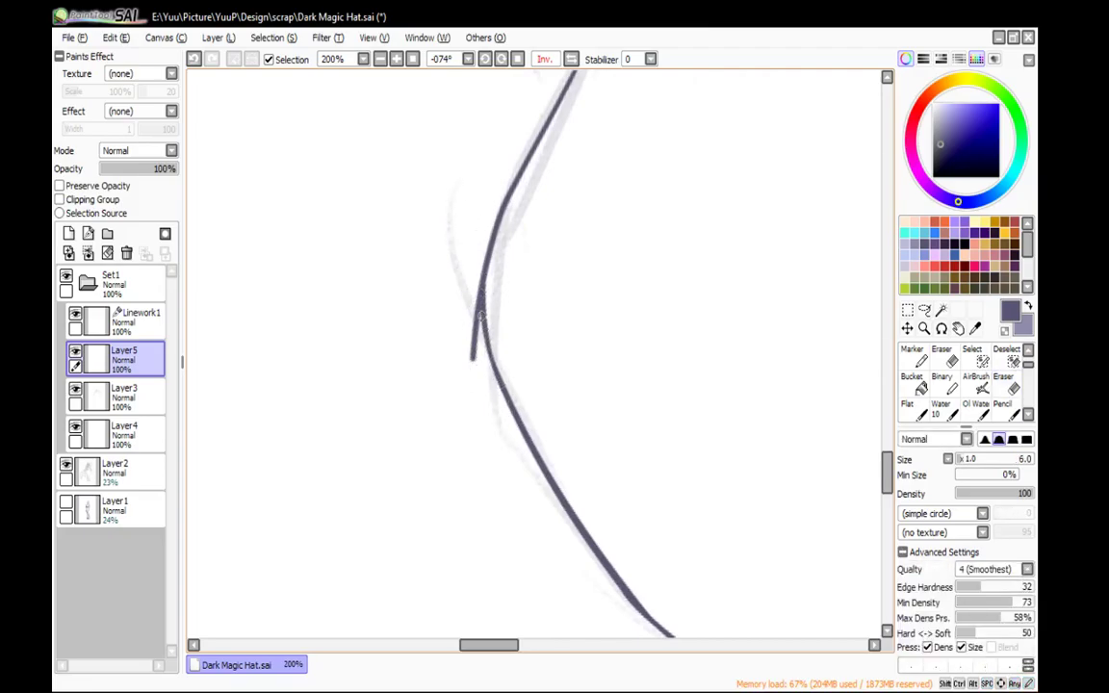
Erase the upper edge's protruding end at the crest on Layer3
{"action": "left_click", "coordinate": [123, 395]}
{"action": "key", "text": "e"}
{"action": "left_click_drag", "start_coordinate": [465, 307], "coordinate": [470, 360]}
{"action": "left_click_drag", "start_coordinate": [470, 304], "coordinate": [477, 339]}
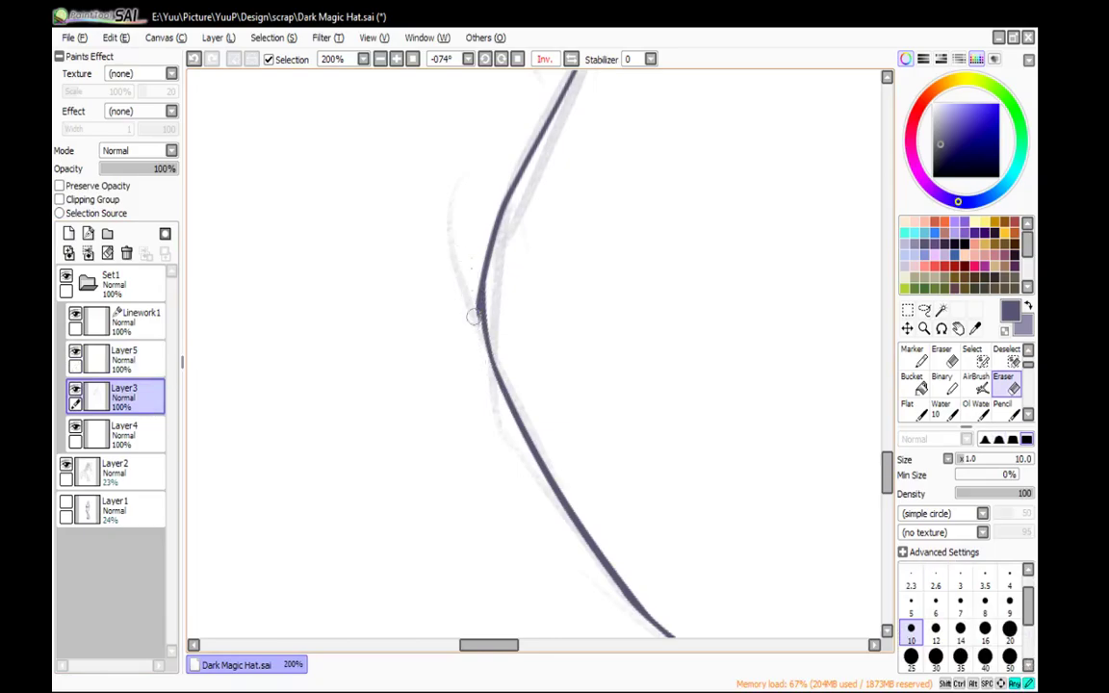
{"action": "key", "text": "n"}
Review the inked cloak outline as a whole against the sketch
{"action": "left_click", "coordinate": [142, 359]}
{"action": "mouse_move", "coordinate": [698, 192]}
{"action": "left_mouse_down"}
{"action": "mouse_move", "coordinate": [651, 233]}
{"action": "mouse_move", "coordinate": [535, 271]}
{"action": "left_mouse_up"}
{"action": "left_click", "coordinate": [516, 60]}
{"action": "left_click", "coordinate": [381, 60]}
{"action": "left_click", "coordinate": [381, 59]}
{"action": "left_click", "coordinate": [381, 60]}
{"action": "left_click", "coordinate": [381, 60]}
{"action": "left_click", "coordinate": [381, 60]}
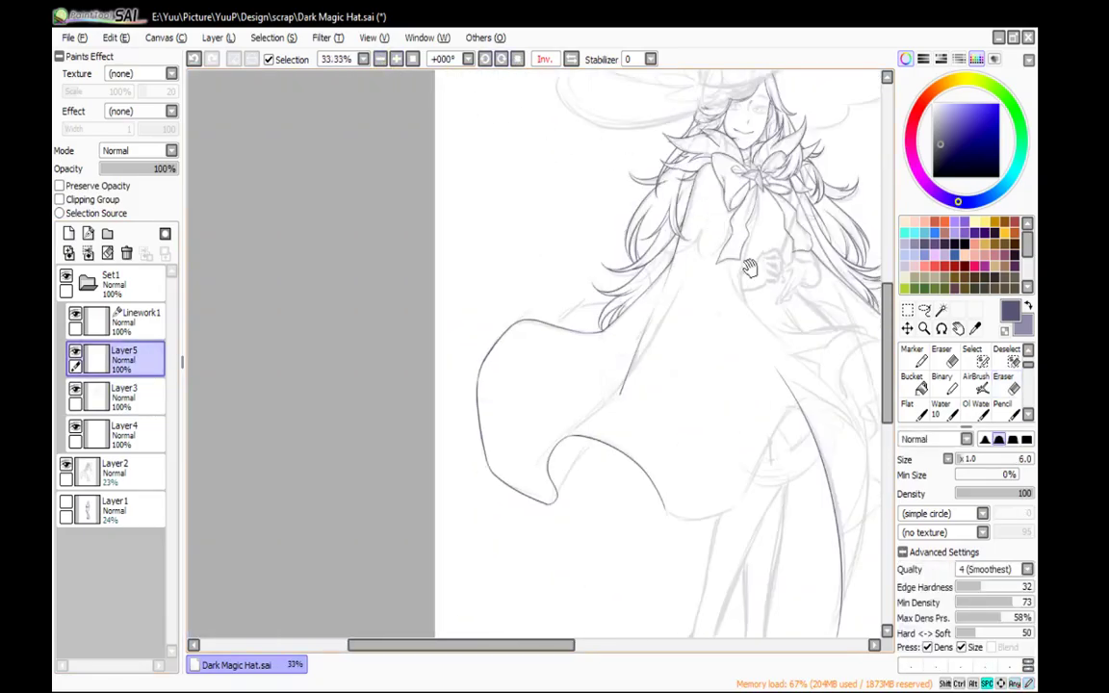
{"action": "left_click_drag", "start_coordinate": [740, 310], "coordinate": [532, 297]}
{"action": "left_click_drag", "start_coordinate": [672, 370], "coordinate": [564, 158]}
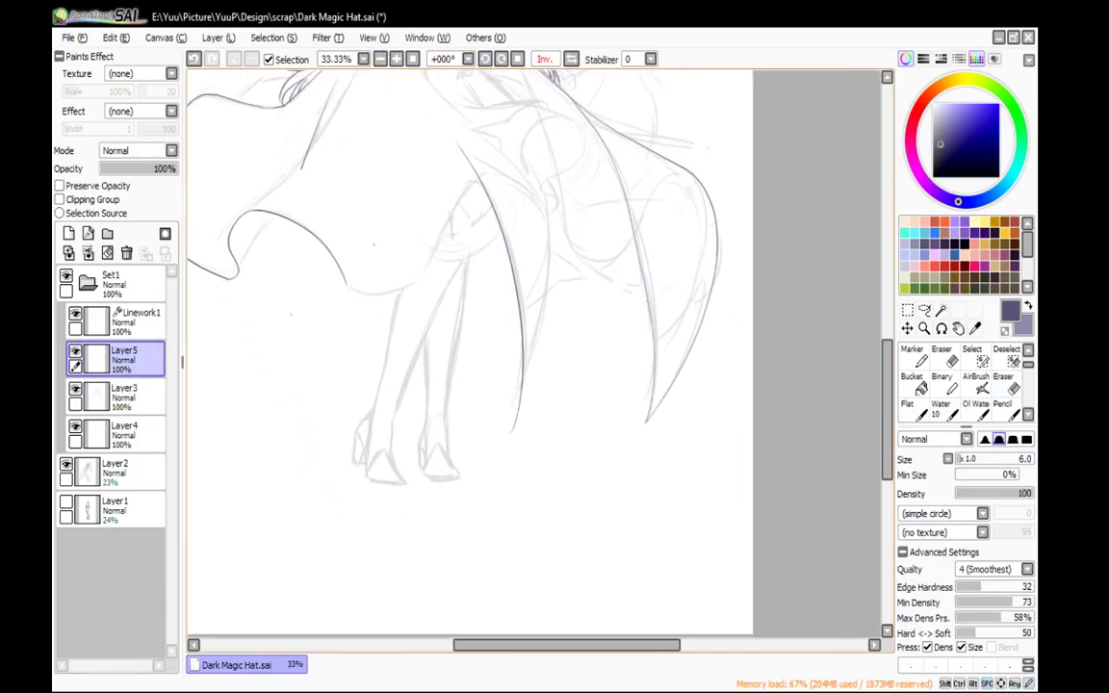
{"action": "left_click", "coordinate": [125, 396]}
{"action": "left_click_drag", "start_coordinate": [271, 281], "coordinate": [307, 371]}
{"action": "key", "text": "e"}
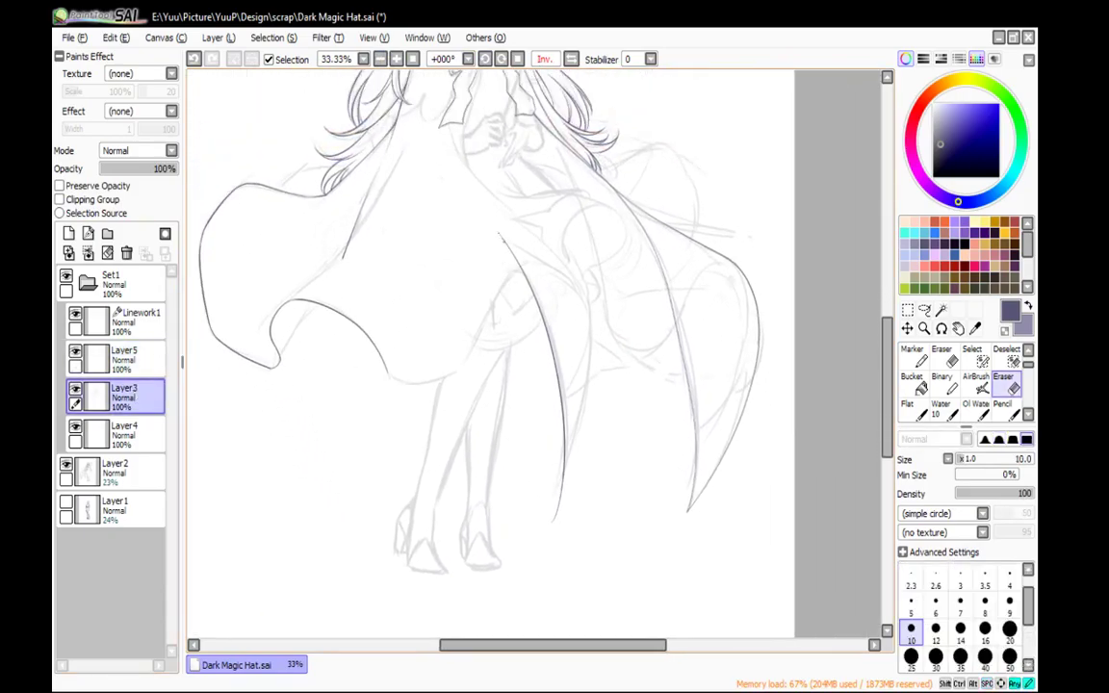
{"action": "key", "text": "n"}
{"action": "left_click", "coordinate": [130, 356]}
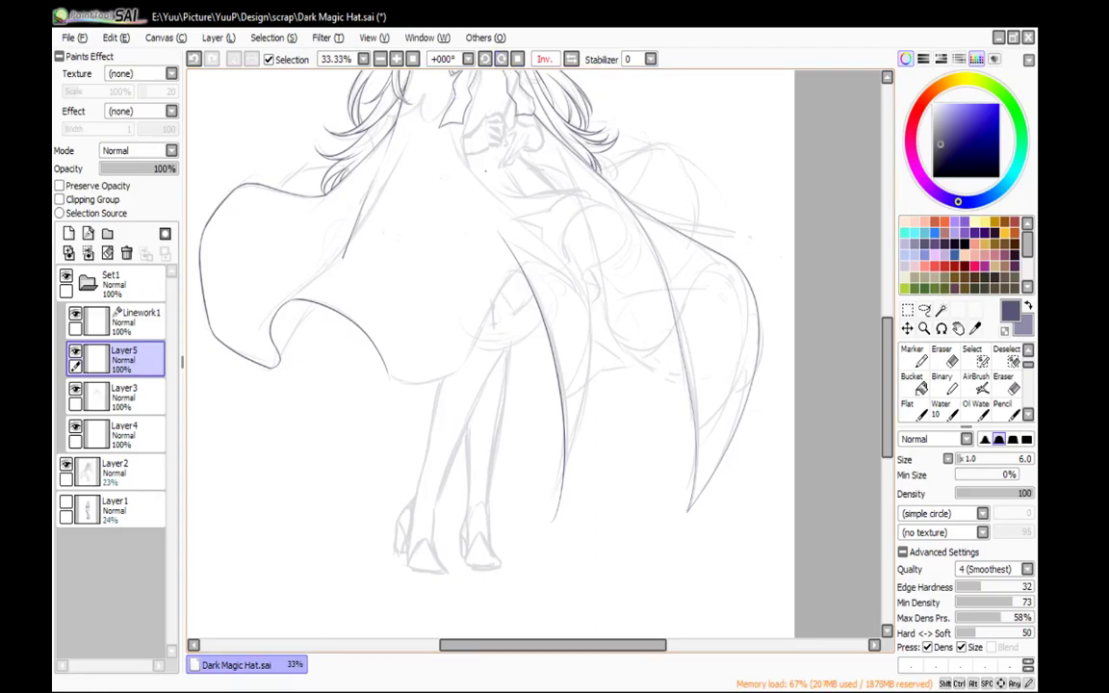
{"action": "scroll", "coordinate": [485, 171], "scroll_direction": "down", "scroll_amount": 1}
{"action": "left_click_drag", "start_coordinate": [466, 190], "coordinate": [494, 326]}
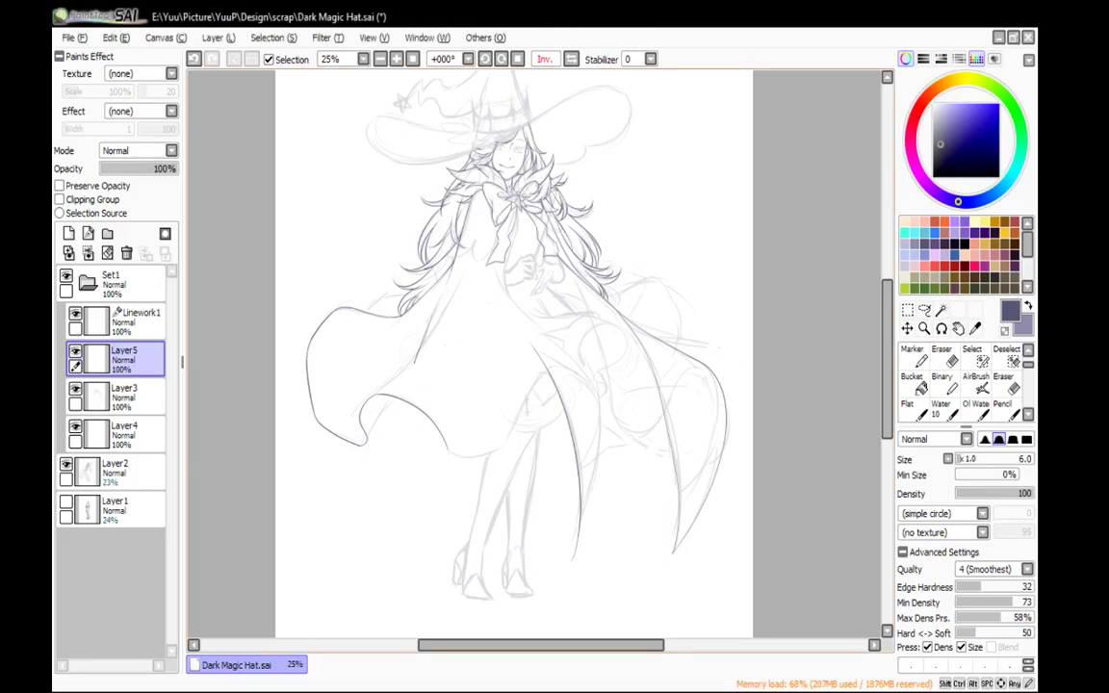
Ink the cloak's front edge from the ribbon past the hip and curve it down to the lower tip on Layer5
{"action": "scroll", "coordinate": [510, 305], "scroll_direction": "up", "scroll_amount": 1}
{"action": "left_click_drag", "start_coordinate": [517, 305], "coordinate": [484, 272]}
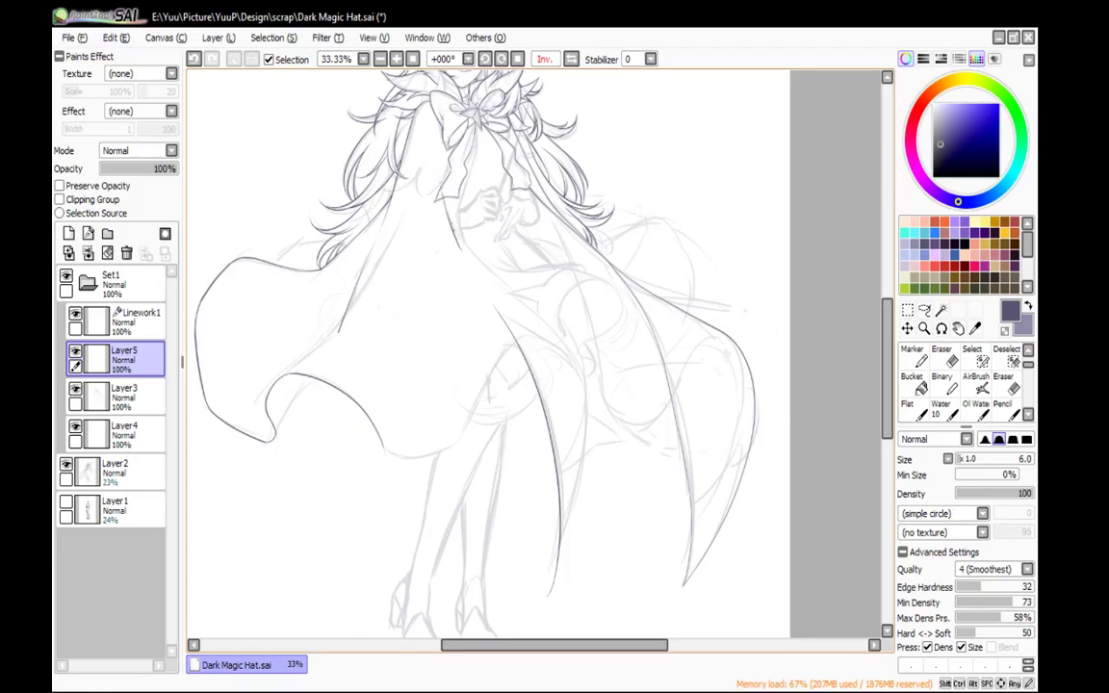
{"action": "mouse_move", "coordinate": [451, 222]}
{"action": "left_mouse_down"}
{"action": "mouse_move", "coordinate": [565, 329]}
{"action": "mouse_move", "coordinate": [561, 232]}
{"action": "left_mouse_up"}
{"action": "left_click_drag", "start_coordinate": [549, 339], "coordinate": [516, 465]}
{"action": "key", "text": "ctrl+z"}
{"action": "mouse_move", "coordinate": [548, 205]}
{"action": "left_mouse_down"}
{"action": "mouse_move", "coordinate": [551, 353]}
{"action": "mouse_move", "coordinate": [513, 456]}
{"action": "left_mouse_up"}
{"action": "left_click_drag", "start_coordinate": [596, 266], "coordinate": [566, 355]}
Erase the crossing line ends at the front edge's hip bend and join the two strokes into a smooth curve
{"action": "left_click", "coordinate": [396, 61]}
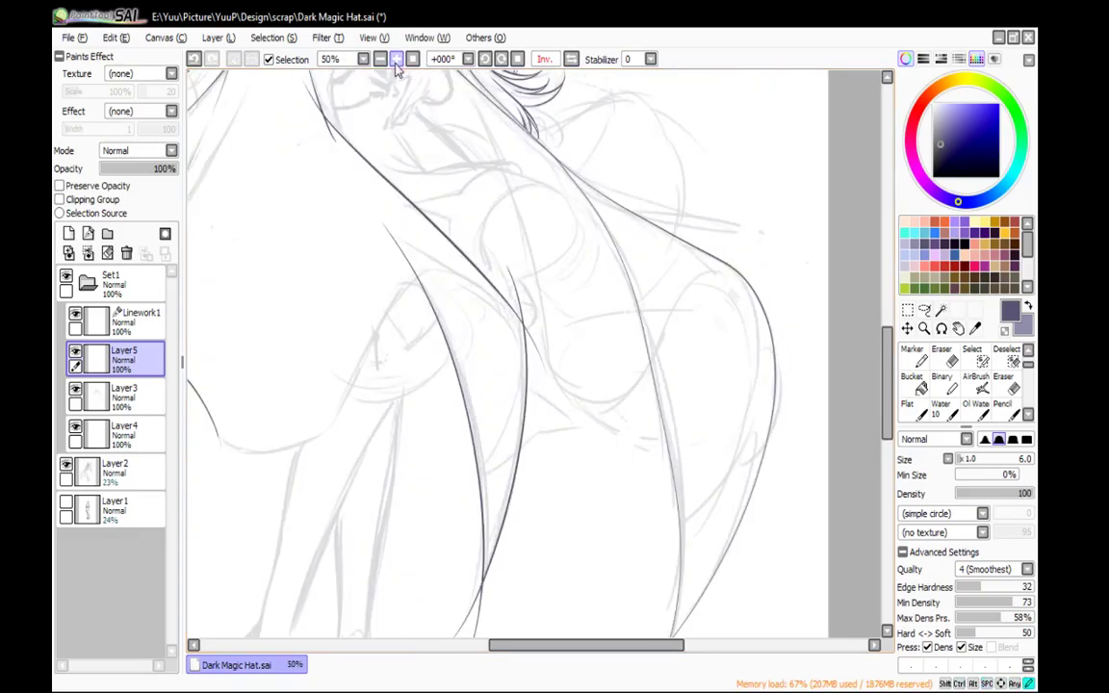
{"action": "left_click", "coordinate": [396, 61]}
{"action": "left_click", "coordinate": [396, 60]}
{"action": "left_click", "coordinate": [396, 60]}
{"action": "key", "text": "e"}
{"action": "mouse_move", "coordinate": [457, 90]}
{"action": "left_mouse_down"}
{"action": "mouse_move", "coordinate": [482, 197]}
{"action": "mouse_move", "coordinate": [551, 364]}
{"action": "left_mouse_up"}
{"action": "left_click_drag", "start_coordinate": [489, 206], "coordinate": [539, 332]}
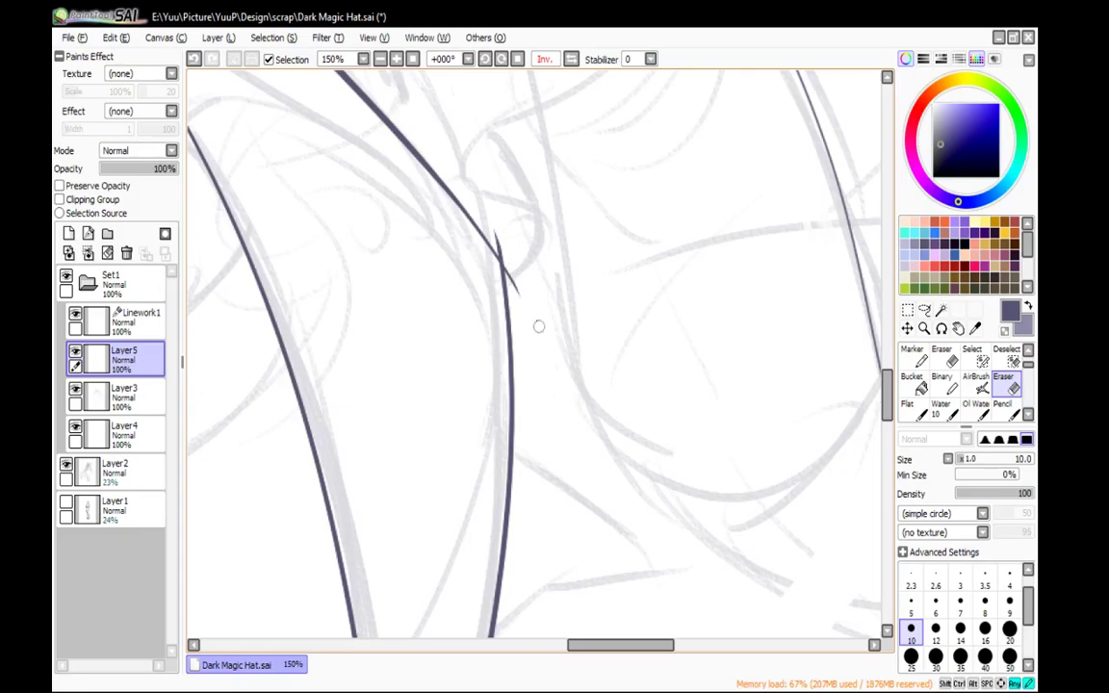
{"action": "mouse_move", "coordinate": [493, 209]}
{"action": "left_mouse_down"}
{"action": "mouse_move", "coordinate": [517, 293]}
{"action": "mouse_move", "coordinate": [483, 214]}
{"action": "mouse_move", "coordinate": [488, 252]}
{"action": "left_mouse_up"}
{"action": "key", "text": "n"}
{"action": "left_click", "coordinate": [396, 58]}
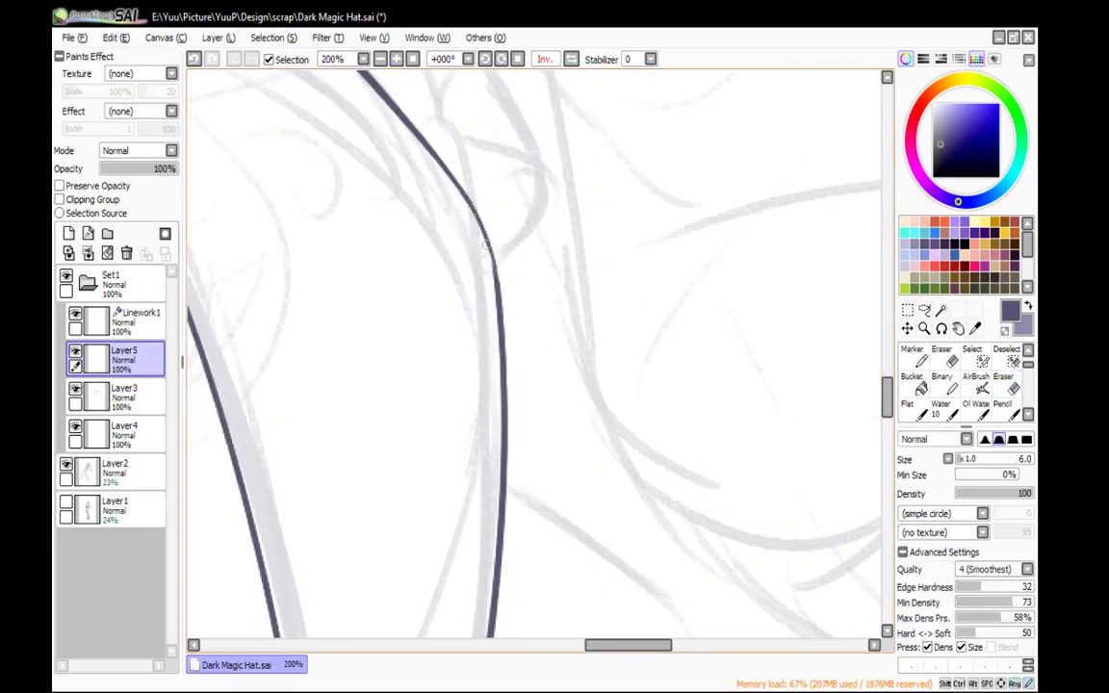
{"action": "mouse_move", "coordinate": [460, 203]}
{"action": "left_mouse_down"}
{"action": "mouse_move", "coordinate": [452, 337]}
{"action": "mouse_move", "coordinate": [666, 557]}
{"action": "mouse_move", "coordinate": [667, 484]}
{"action": "left_mouse_up"}
Erase the stray line end at the bend below the ribbon and the part of the front edge overlapping the ribbon
{"action": "key", "text": "e"}
{"action": "mouse_move", "coordinate": [298, 120]}
{"action": "left_mouse_down"}
{"action": "mouse_move", "coordinate": [323, 190]}
{"action": "mouse_move", "coordinate": [393, 270]}
{"action": "mouse_move", "coordinate": [463, 396]}
{"action": "mouse_move", "coordinate": [397, 283]}
{"action": "left_mouse_up"}
{"action": "key", "text": "n"}
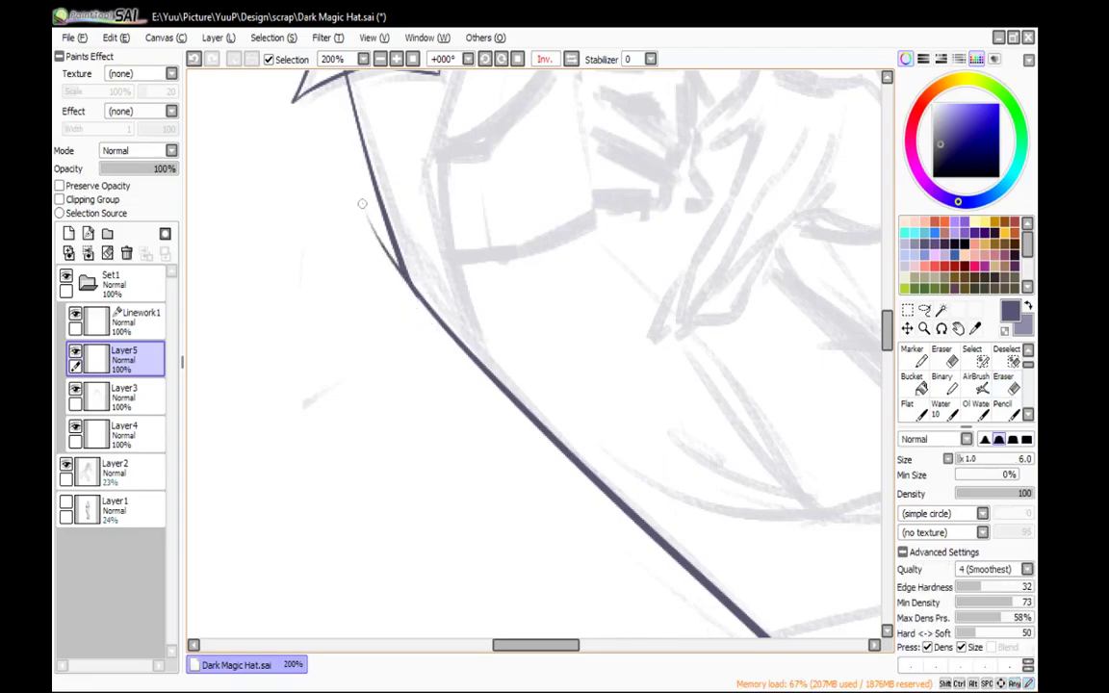
{"action": "left_click", "coordinate": [394, 60]}
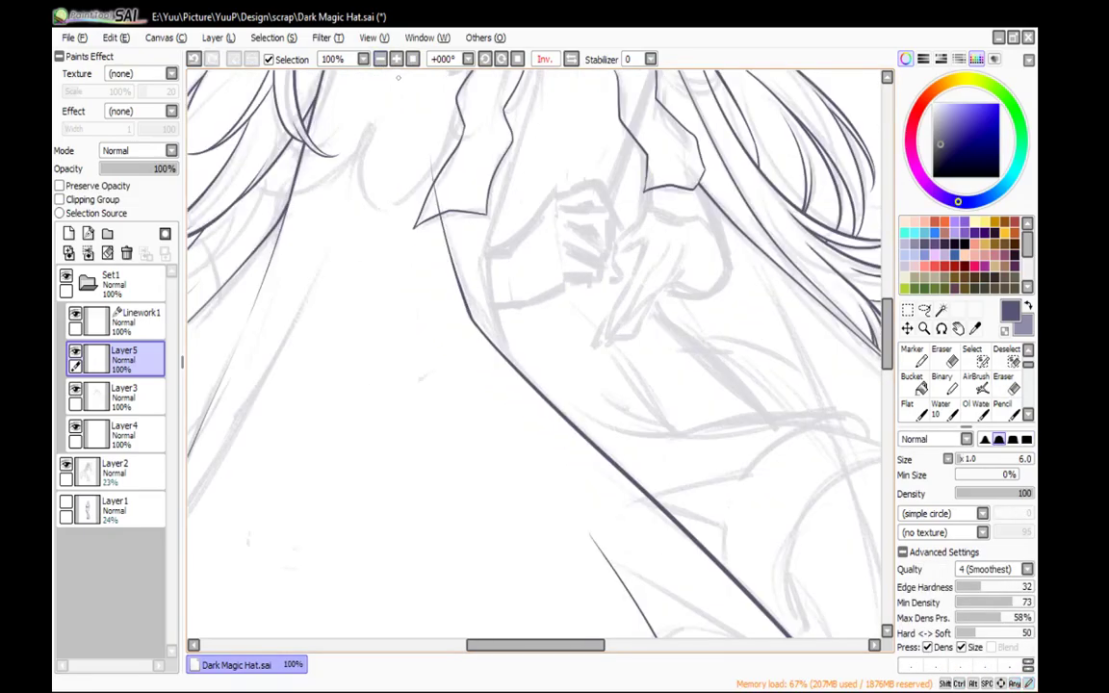
{"action": "left_click", "coordinate": [396, 59]}
{"action": "left_click", "coordinate": [396, 60]}
{"action": "left_click_drag", "start_coordinate": [374, 200], "coordinate": [552, 525]}
{"action": "key", "text": "e"}
{"action": "left_click_drag", "start_coordinate": [427, 167], "coordinate": [420, 179]}
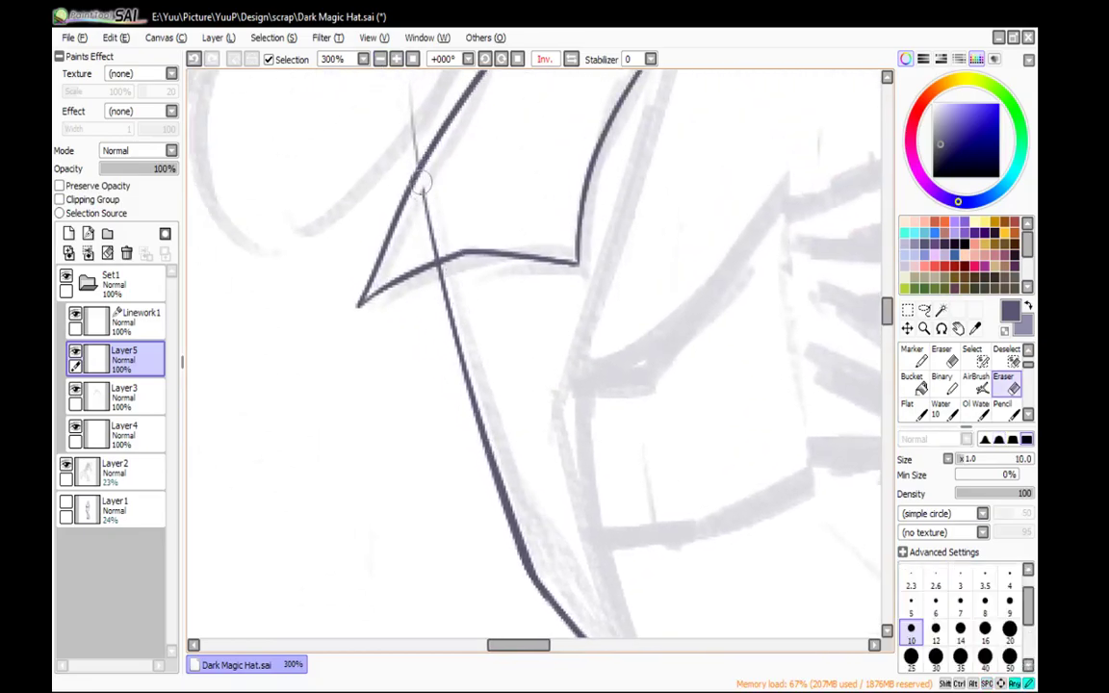
{"action": "key", "text": "n"}
Erase the front edge's excess end beyond the crossing at the cloak's lower tip on Layer5
{"action": "left_click", "coordinate": [380, 60]}
{"action": "left_click_drag", "start_coordinate": [626, 430], "coordinate": [416, 159]}
{"action": "left_click_drag", "start_coordinate": [601, 589], "coordinate": [583, 109]}
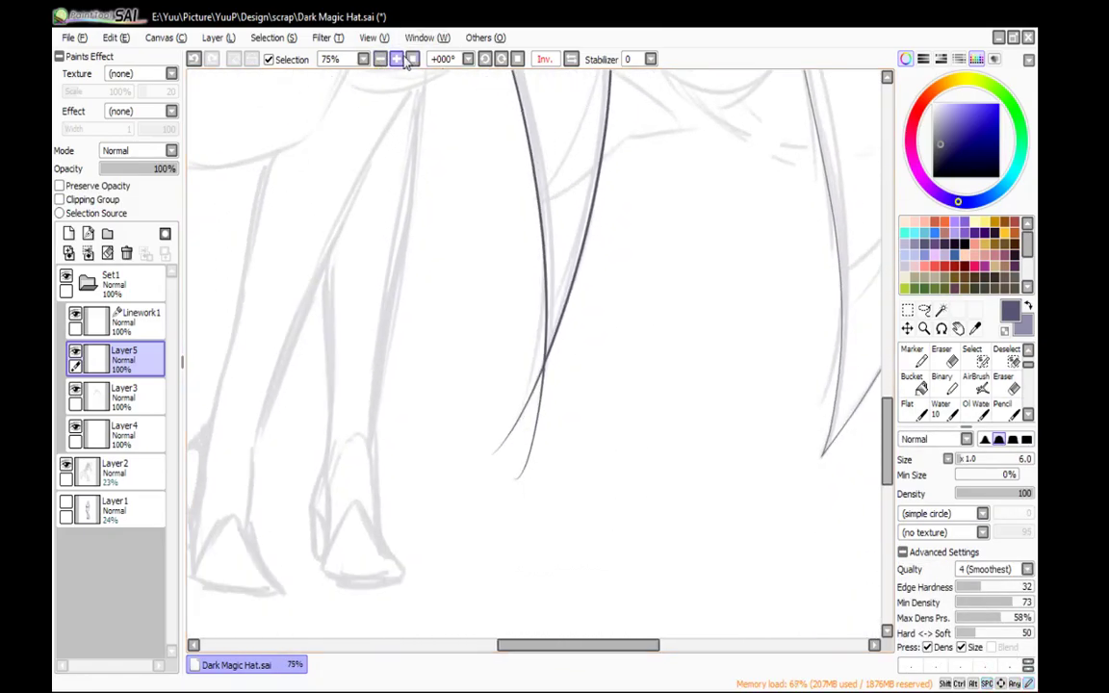
{"action": "left_click", "coordinate": [396, 59]}
{"action": "left_click", "coordinate": [397, 60]}
{"action": "key", "text": "e"}
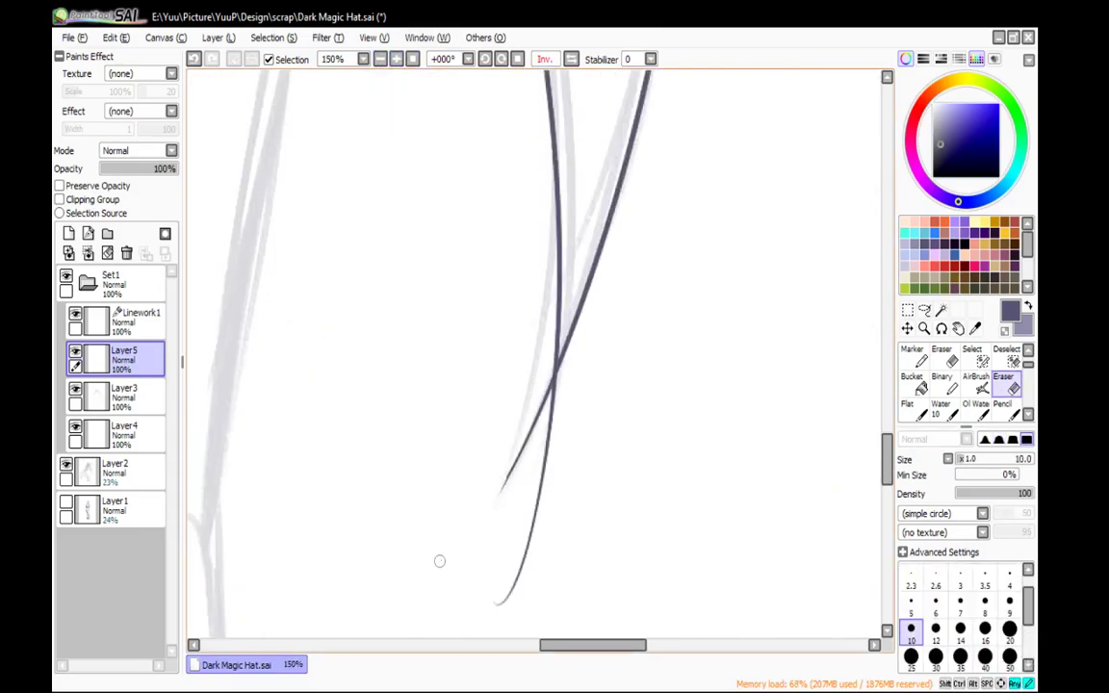
{"action": "mouse_move", "coordinate": [498, 485]}
{"action": "left_mouse_down"}
{"action": "mouse_move", "coordinate": [520, 443]}
{"action": "mouse_move", "coordinate": [561, 426]}
{"action": "mouse_move", "coordinate": [529, 350]}
{"action": "left_mouse_up"}
{"action": "key", "text": "n"}
{"action": "left_click", "coordinate": [397, 60]}
{"action": "left_click", "coordinate": [397, 60]}
{"action": "key", "text": "e"}
{"action": "key", "text": "n"}
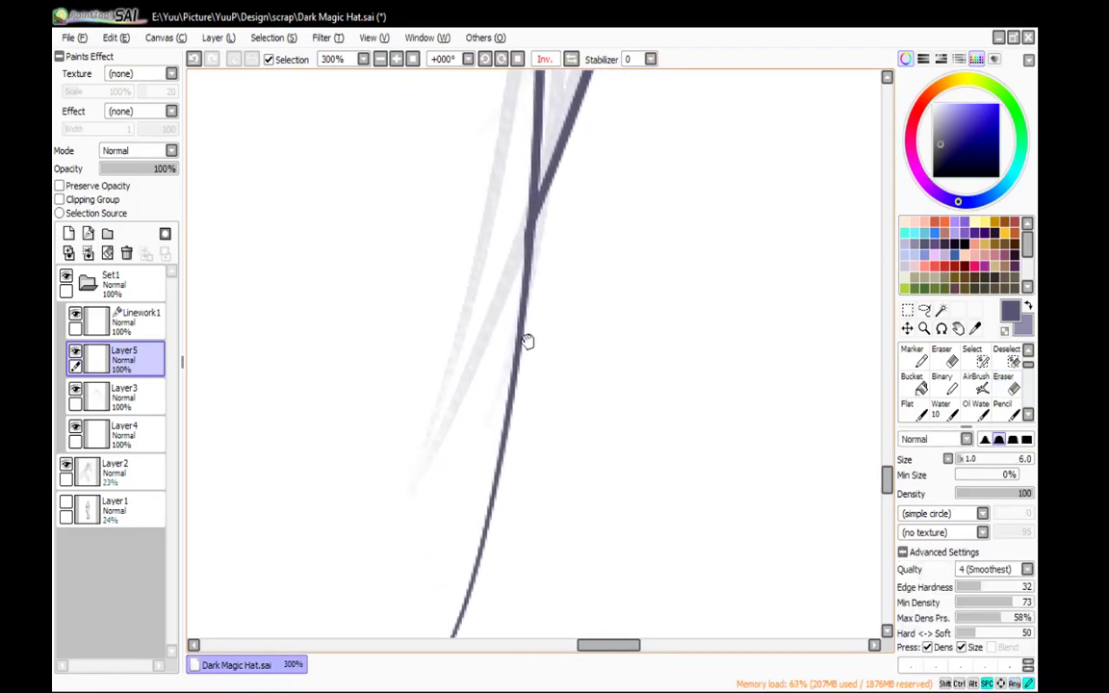
Erase the other edge's remaining end below the crossing, working on Layer3 and Layer5, to leave a sharp cloak tip
{"action": "left_click", "coordinate": [123, 393]}
{"action": "scroll", "coordinate": [464, 272], "scroll_direction": "down", "scroll_amount": 2}
{"action": "key", "text": "e"}
{"action": "mouse_move", "coordinate": [423, 543]}
{"action": "left_mouse_down"}
{"action": "mouse_move", "coordinate": [449, 525]}
{"action": "mouse_move", "coordinate": [476, 452]}
{"action": "mouse_move", "coordinate": [537, 137]}
{"action": "mouse_move", "coordinate": [500, 449]}
{"action": "mouse_move", "coordinate": [486, 461]}
{"action": "mouse_move", "coordinate": [520, 330]}
{"action": "mouse_move", "coordinate": [484, 417]}
{"action": "mouse_move", "coordinate": [527, 308]}
{"action": "mouse_move", "coordinate": [485, 410]}
{"action": "mouse_move", "coordinate": [514, 339]}
{"action": "left_mouse_up"}
{"action": "key", "text": "n"}
{"action": "key", "text": "e"}
{"action": "key", "text": "n"}
{"action": "left_click", "coordinate": [132, 359]}
{"action": "key", "text": "e"}
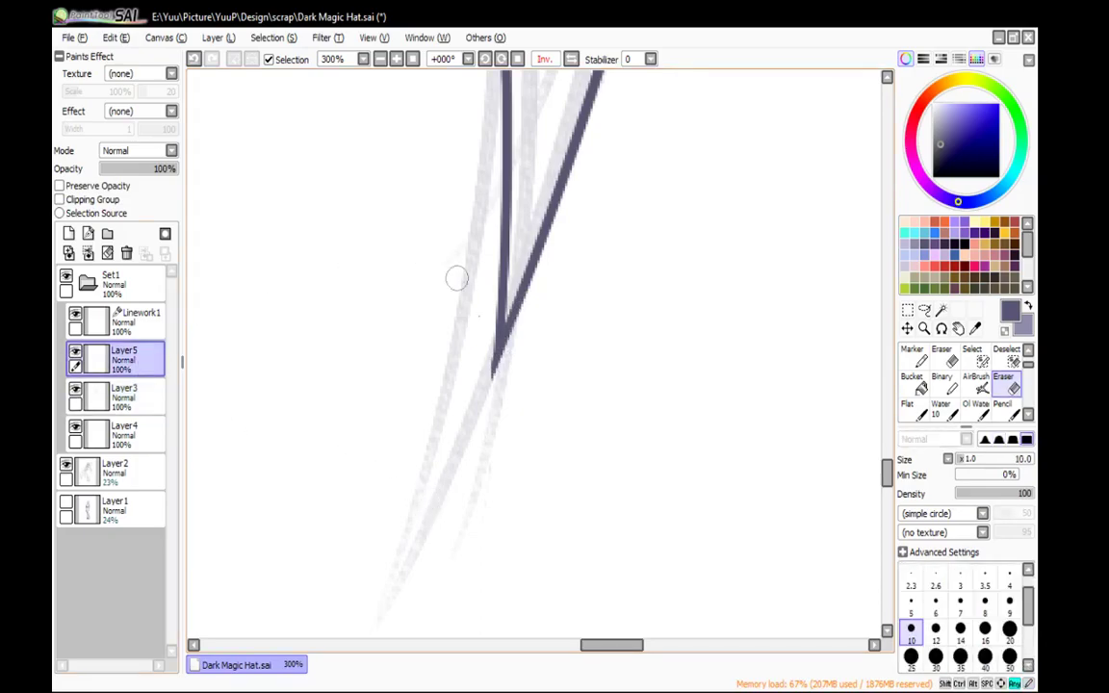
{"action": "key", "text": "n"}
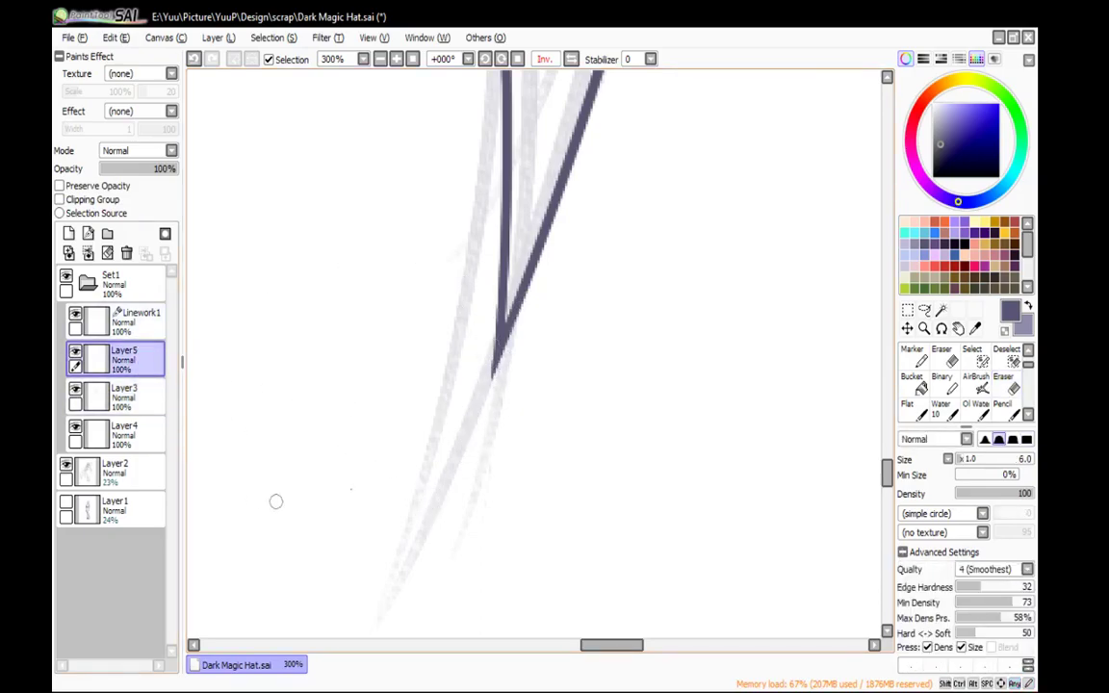
{"action": "key", "text": "e"}
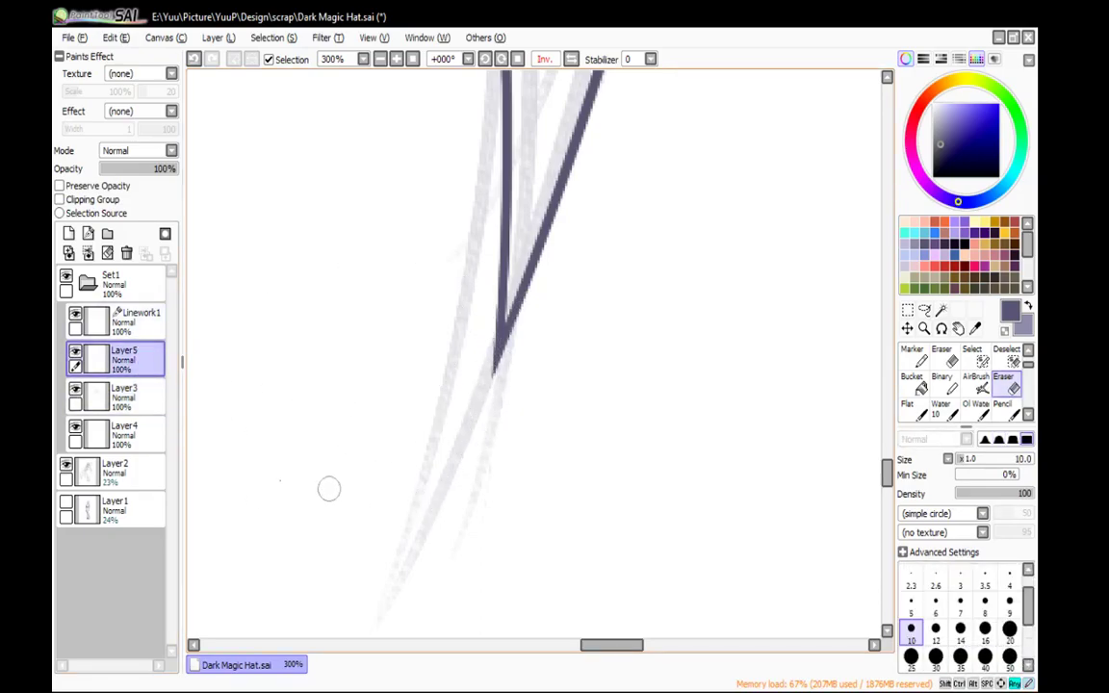
Ink a second inner edge line on the left cloak, running from below the hair down to the bend
{"action": "key", "text": "n"}
{"action": "left_click", "coordinate": [380, 59]}
{"action": "left_click", "coordinate": [380, 59]}
{"action": "left_click", "coordinate": [380, 60]}
{"action": "left_click", "coordinate": [380, 60]}
{"action": "left_click_drag", "start_coordinate": [609, 140], "coordinate": [590, 552]}
{"action": "left_click_drag", "start_coordinate": [592, 398], "coordinate": [711, 424]}
{"action": "left_click", "coordinate": [381, 60]}
{"action": "left_click", "coordinate": [381, 60]}
{"action": "left_click_drag", "start_coordinate": [587, 258], "coordinate": [603, 334]}
{"action": "left_click_drag", "start_coordinate": [787, 344], "coordinate": [661, 112]}
{"action": "mouse_move", "coordinate": [487, 408]}
{"action": "left_mouse_down"}
{"action": "mouse_move", "coordinate": [506, 266]}
{"action": "mouse_move", "coordinate": [443, 253]}
{"action": "mouse_move", "coordinate": [495, 396]}
{"action": "left_mouse_up"}
{"action": "left_click", "coordinate": [396, 60]}
{"action": "left_click", "coordinate": [396, 60]}
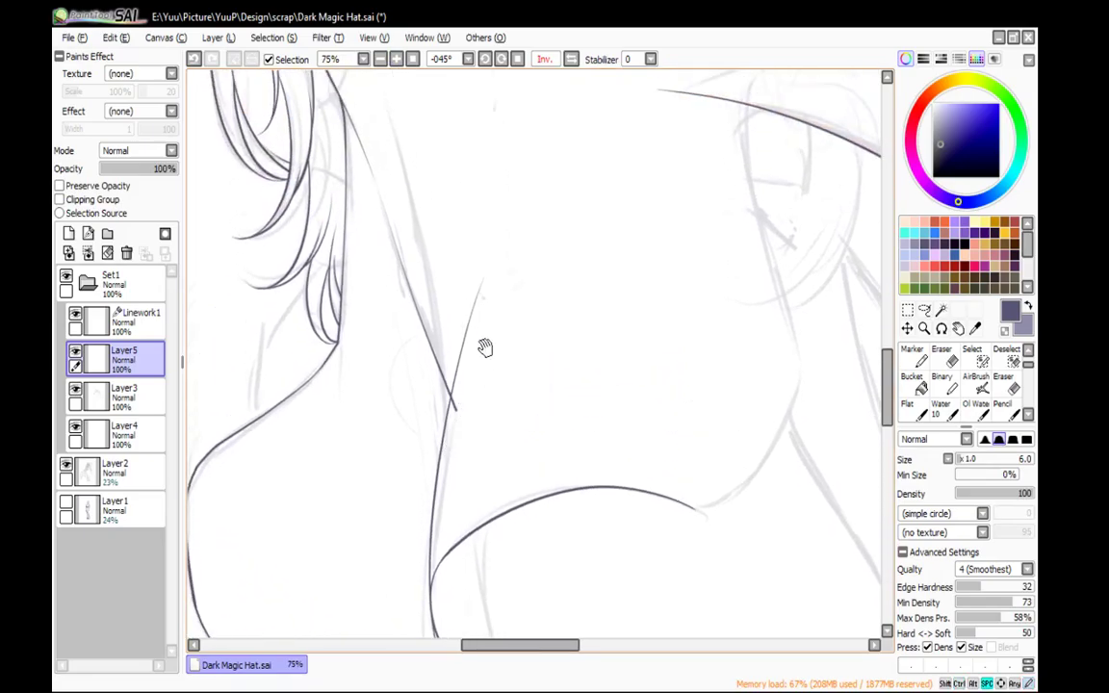
{"action": "left_click", "coordinate": [395, 59]}
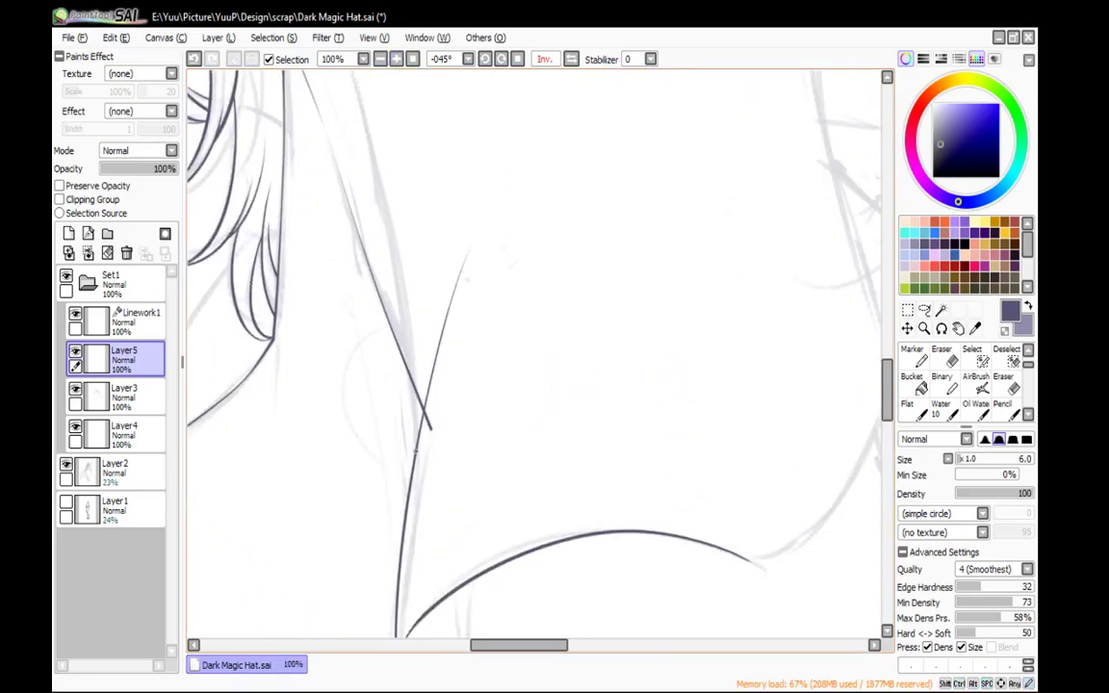
{"action": "left_click", "coordinate": [382, 60]}
{"action": "left_click", "coordinate": [381, 61]}
{"action": "left_click", "coordinate": [381, 61]}
{"action": "mouse_move", "coordinate": [488, 306]}
{"action": "left_mouse_down"}
{"action": "mouse_move", "coordinate": [488, 352]}
{"action": "mouse_move", "coordinate": [448, 259]}
{"action": "left_mouse_up"}
{"action": "key", "text": "ctrl+z"}
{"action": "mouse_move", "coordinate": [497, 423]}
{"action": "left_mouse_down"}
{"action": "mouse_move", "coordinate": [483, 359]}
{"action": "mouse_move", "coordinate": [513, 236]}
{"action": "left_mouse_up"}
Clean the overlapping stroke ends at the left cloak's inner bend and join the new edge line smoothly to the lower stroke
{"action": "left_click", "coordinate": [397, 59]}
{"action": "left_click", "coordinate": [397, 59]}
{"action": "left_click", "coordinate": [397, 58]}
{"action": "left_click_drag", "start_coordinate": [422, 170], "coordinate": [457, 279]}
{"action": "scroll", "coordinate": [457, 278], "scroll_direction": "up", "scroll_amount": 1}
{"action": "left_click_drag", "start_coordinate": [379, 346], "coordinate": [373, 387]}
{"action": "left_click_drag", "start_coordinate": [416, 276], "coordinate": [430, 439]}
{"action": "key", "text": "e"}
{"action": "mouse_move", "coordinate": [517, 101]}
{"action": "left_mouse_down"}
{"action": "mouse_move", "coordinate": [487, 158]}
{"action": "mouse_move", "coordinate": [400, 504]}
{"action": "left_mouse_up"}
{"action": "scroll", "coordinate": [447, 400], "scroll_direction": "down", "scroll_amount": 4}
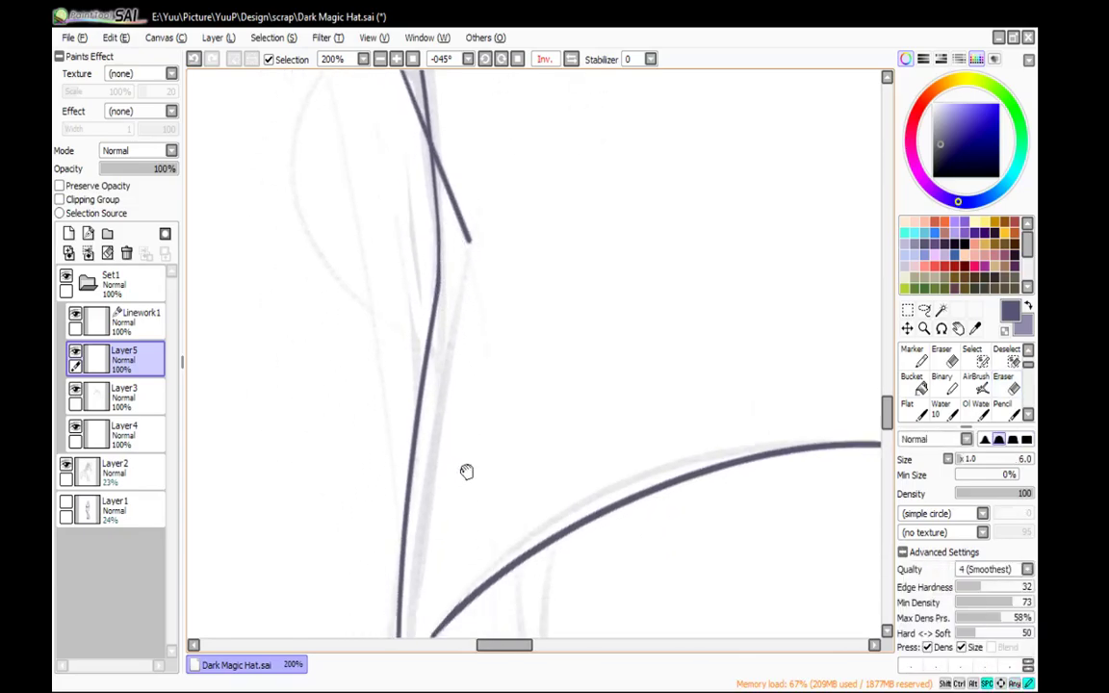
Erase the inner edge's excess end where it merges into the curled hem of the left cloak
{"action": "scroll", "coordinate": [465, 492], "scroll_direction": "down", "scroll_amount": 8}
{"action": "left_click_drag", "start_coordinate": [450, 386], "coordinate": [458, 439]}
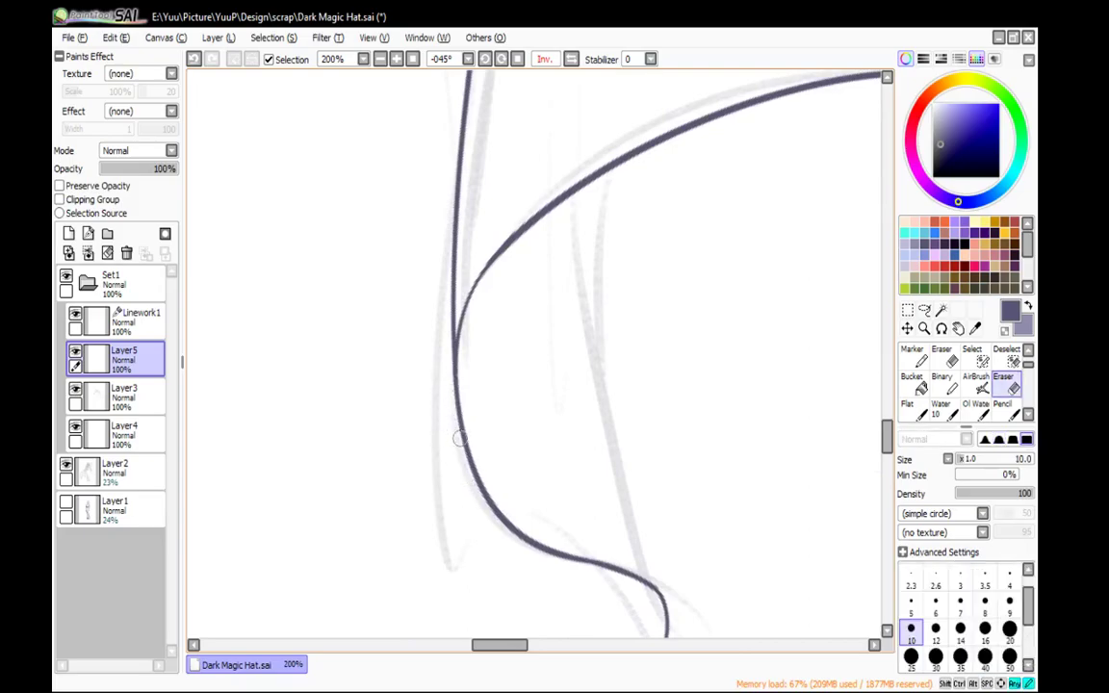
{"action": "key", "text": "n"}
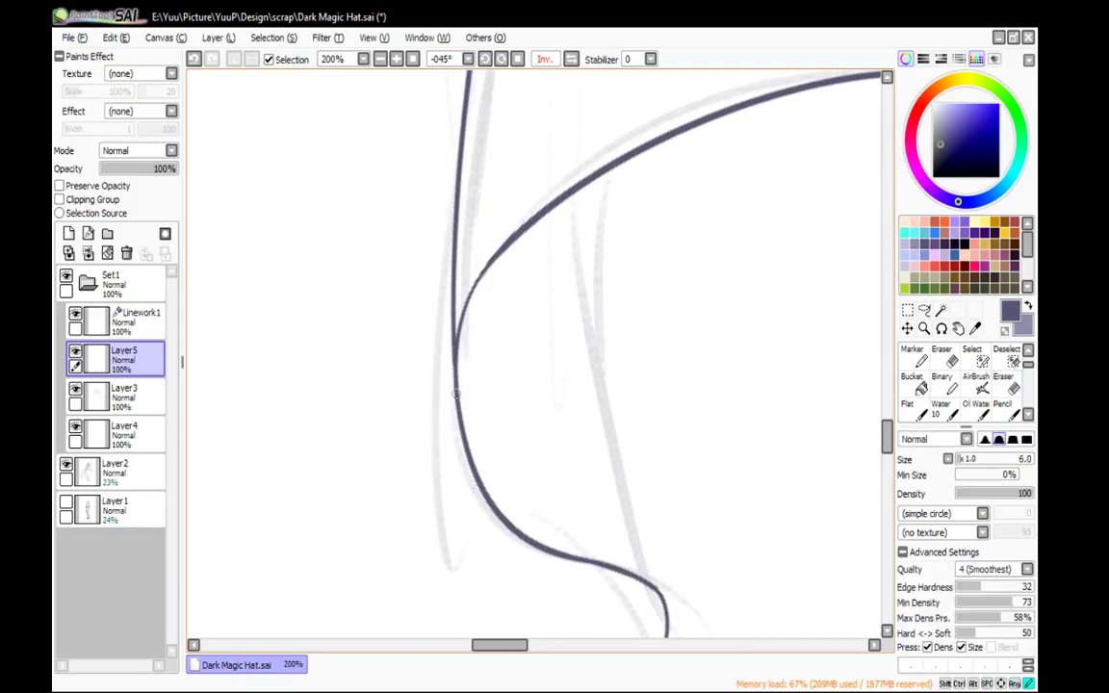
{"action": "left_click_drag", "start_coordinate": [534, 211], "coordinate": [460, 578]}
Erase the other inner edge line's excess end beyond the crossing on Layer3
{"action": "left_click", "coordinate": [135, 395]}
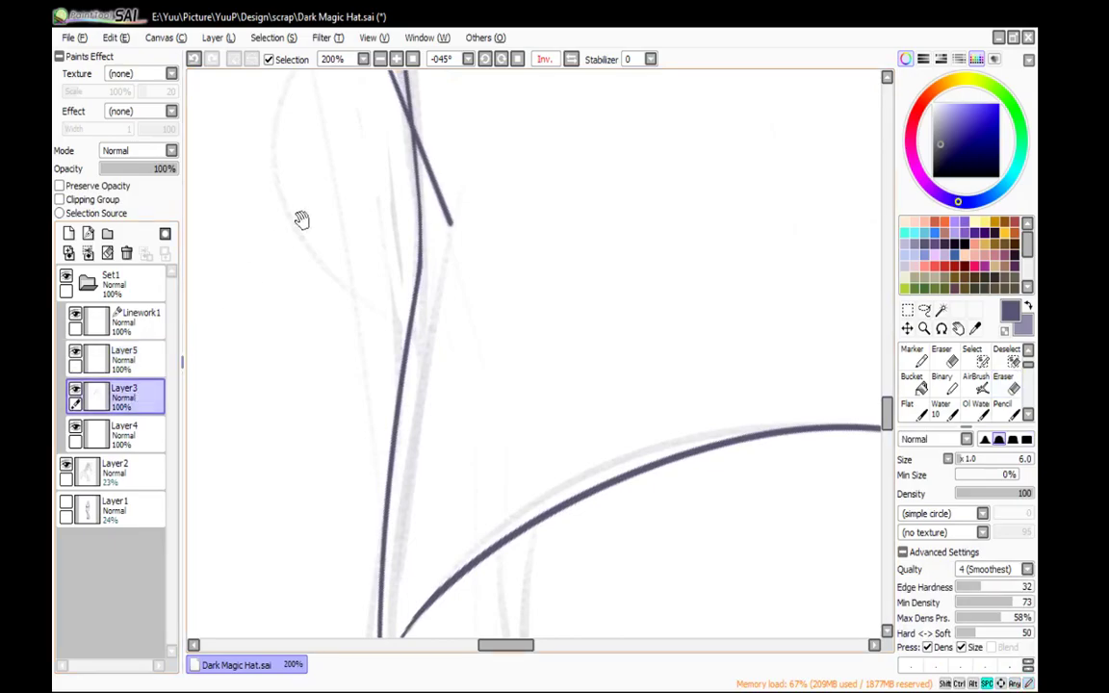
{"action": "left_click_drag", "start_coordinate": [280, 241], "coordinate": [353, 387]}
{"action": "key", "text": "e"}
{"action": "left_click_drag", "start_coordinate": [512, 351], "coordinate": [497, 300]}
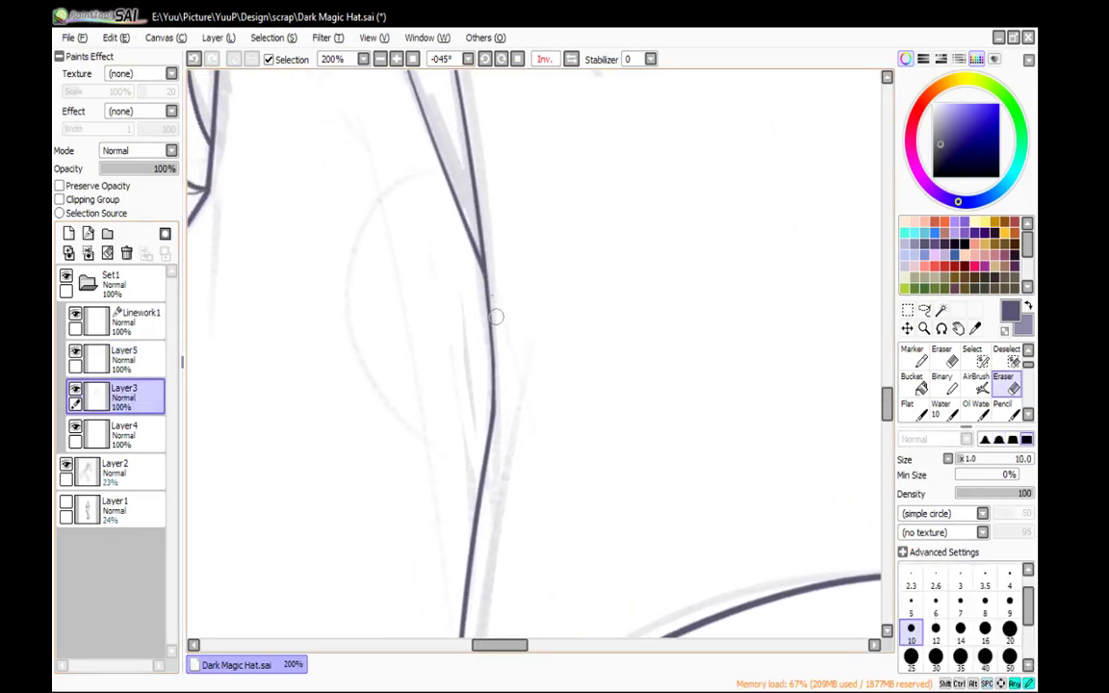
{"action": "key", "text": "n"}
Ink the central hem of the cloak on Layer5, curving from the left hem's end up towards the fold's peak
{"action": "left_click", "coordinate": [125, 359]}
{"action": "left_click", "coordinate": [518, 61]}
{"action": "left_click", "coordinate": [379, 61]}
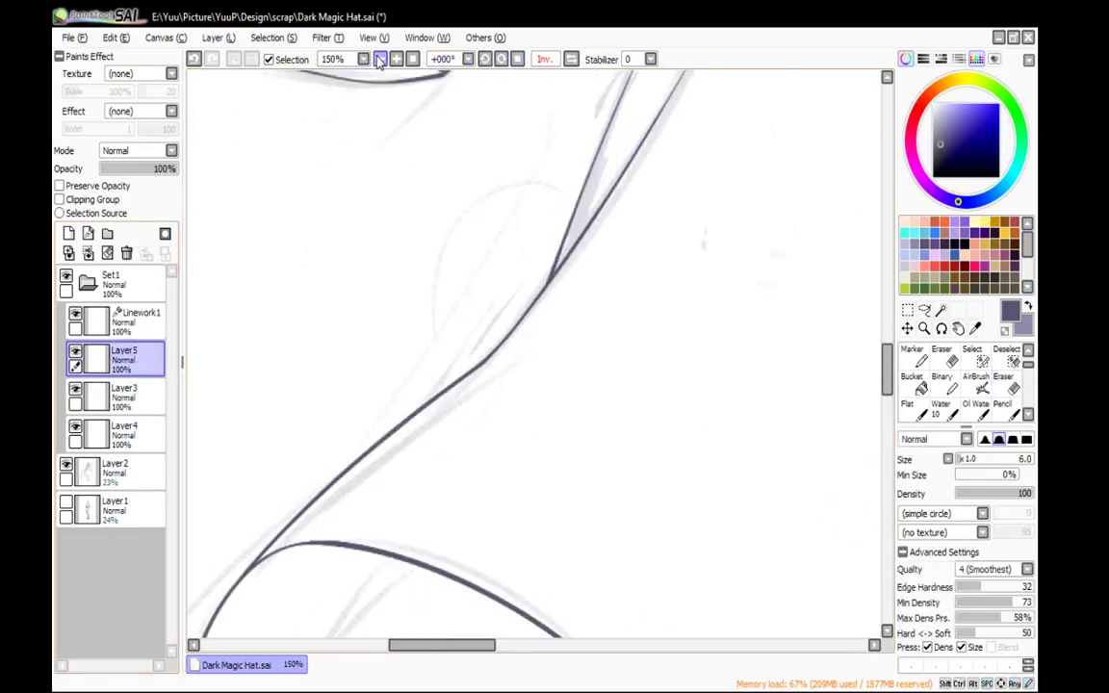
{"action": "left_click", "coordinate": [379, 63]}
{"action": "left_click", "coordinate": [379, 64]}
{"action": "left_click", "coordinate": [379, 64]}
{"action": "left_click", "coordinate": [379, 64]}
{"action": "left_click_drag", "start_coordinate": [685, 221], "coordinate": [567, 121]}
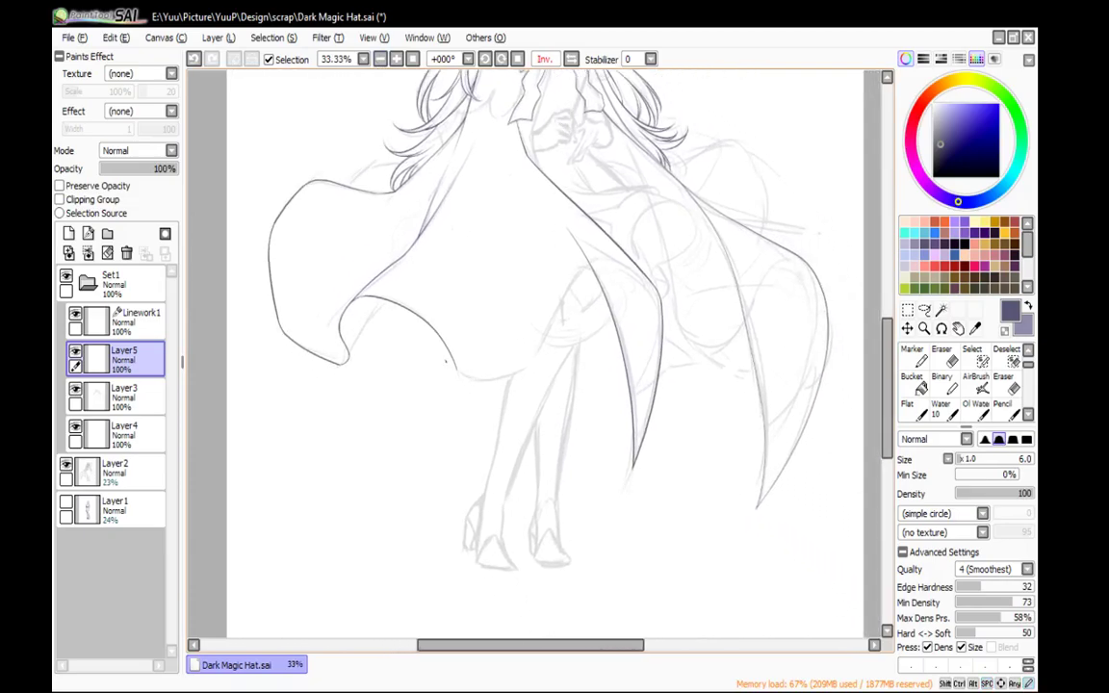
{"action": "key", "text": "ctrl+z"}
{"action": "mouse_move", "coordinate": [447, 363]}
{"action": "left_mouse_down"}
{"action": "mouse_move", "coordinate": [541, 361]}
{"action": "mouse_move", "coordinate": [594, 253]}
{"action": "left_mouse_up"}
{"action": "key", "text": "ctrl+z"}
{"action": "mouse_move", "coordinate": [520, 376]}
{"action": "left_mouse_down"}
{"action": "mouse_move", "coordinate": [591, 255]}
{"action": "mouse_move", "coordinate": [519, 271]}
{"action": "left_mouse_up"}
Redraw the arched stroke over the central hem's peak so it meets the front edge at the hip bend
{"action": "left_click", "coordinate": [396, 62]}
{"action": "left_click", "coordinate": [396, 61]}
{"action": "left_click", "coordinate": [396, 62]}
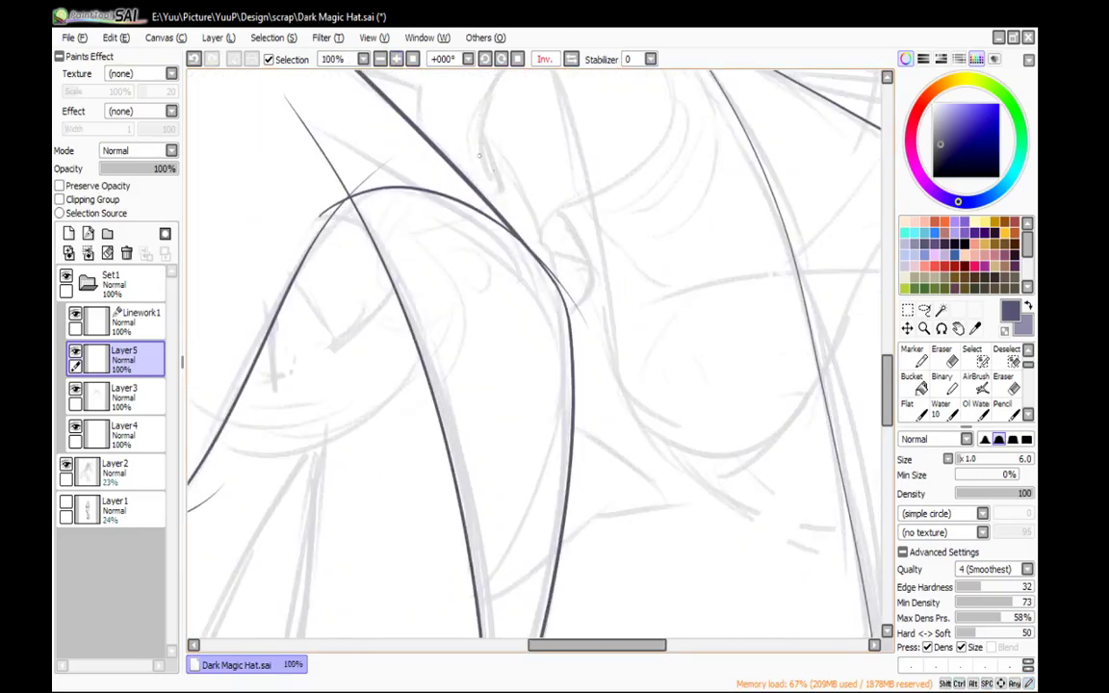
{"action": "key", "text": "ctrl+z"}
{"action": "mouse_move", "coordinate": [299, 233]}
{"action": "left_mouse_down"}
{"action": "mouse_move", "coordinate": [378, 190]}
{"action": "mouse_move", "coordinate": [627, 385]}
{"action": "left_mouse_up"}
{"action": "key", "text": "ctrl+z"}
{"action": "mouse_move", "coordinate": [297, 239]}
{"action": "left_mouse_down"}
{"action": "mouse_move", "coordinate": [367, 183]}
{"action": "mouse_move", "coordinate": [622, 375]}
{"action": "left_mouse_up"}
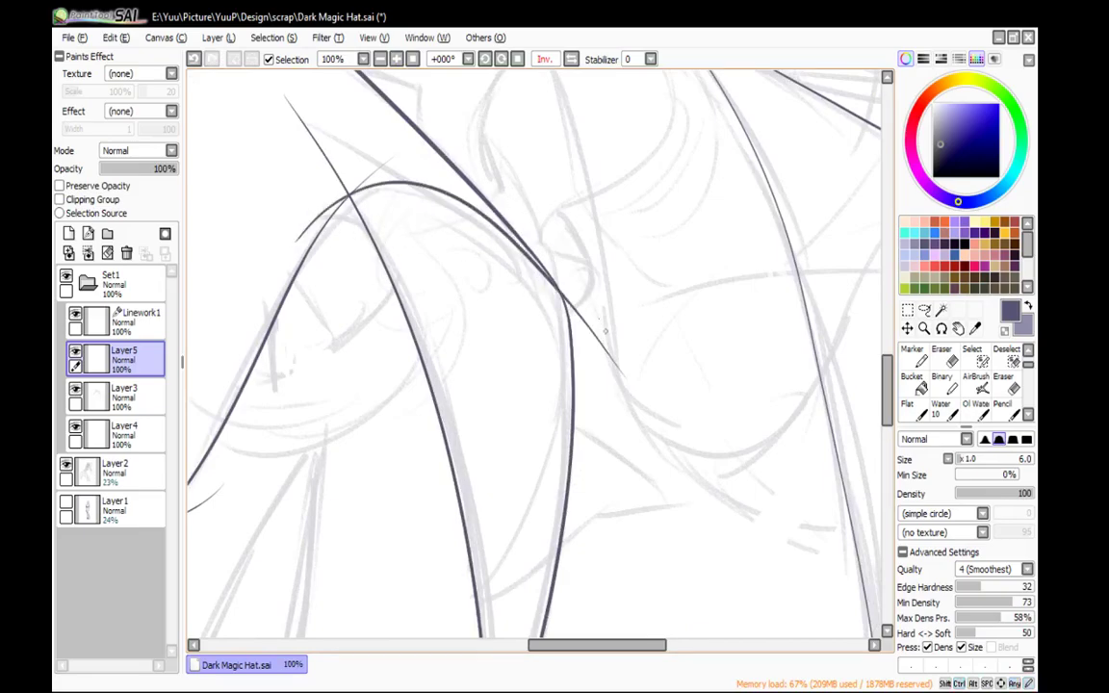
Erase the arch's overshooting end beyond the front edge's hip bend
{"action": "scroll", "coordinate": [511, 178], "scroll_direction": "up", "scroll_amount": 2}
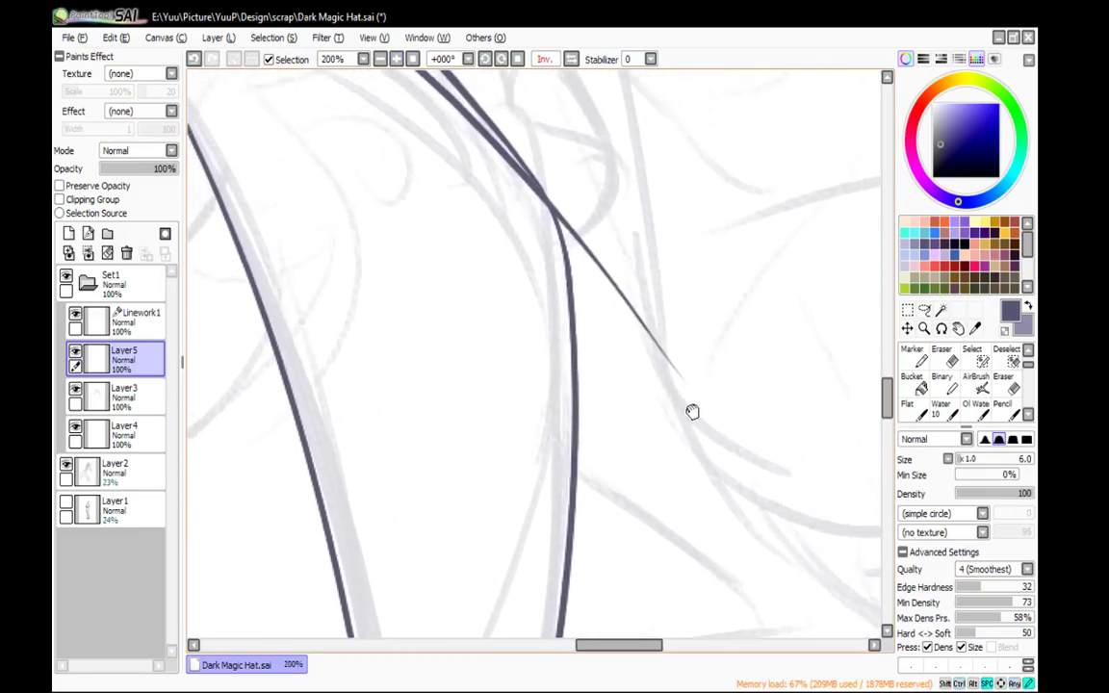
{"action": "key", "text": "e"}
{"action": "mouse_move", "coordinate": [682, 434]}
{"action": "left_mouse_down"}
{"action": "mouse_move", "coordinate": [616, 370]}
{"action": "mouse_move", "coordinate": [544, 255]}
{"action": "mouse_move", "coordinate": [564, 280]}
{"action": "left_mouse_up"}
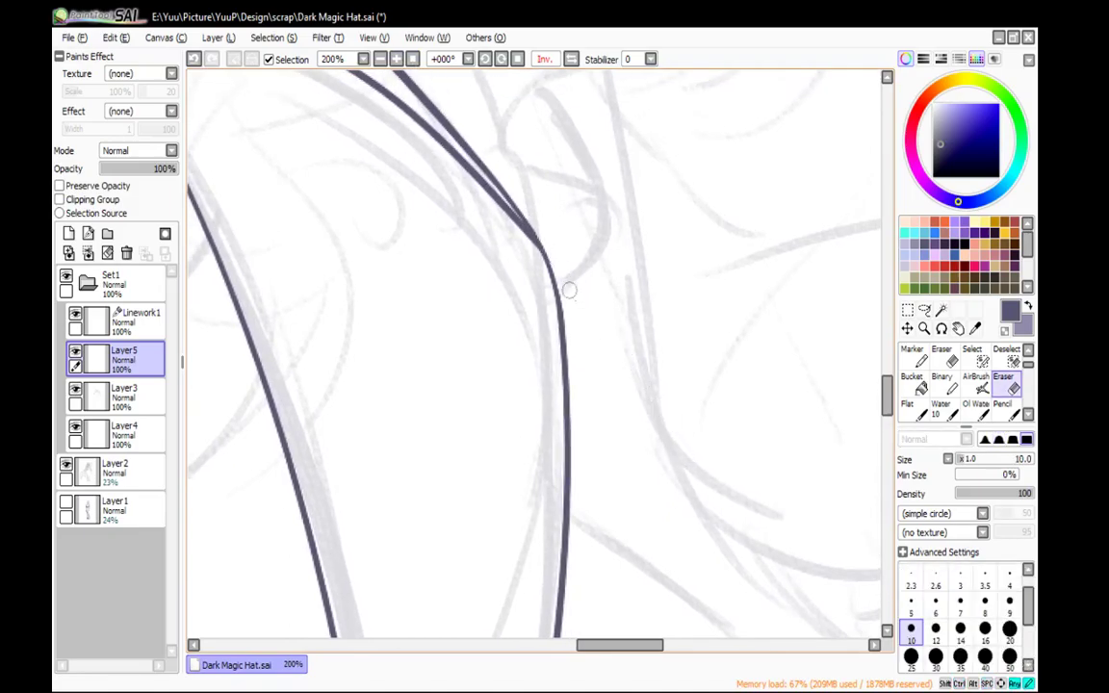
{"action": "key", "text": "n"}
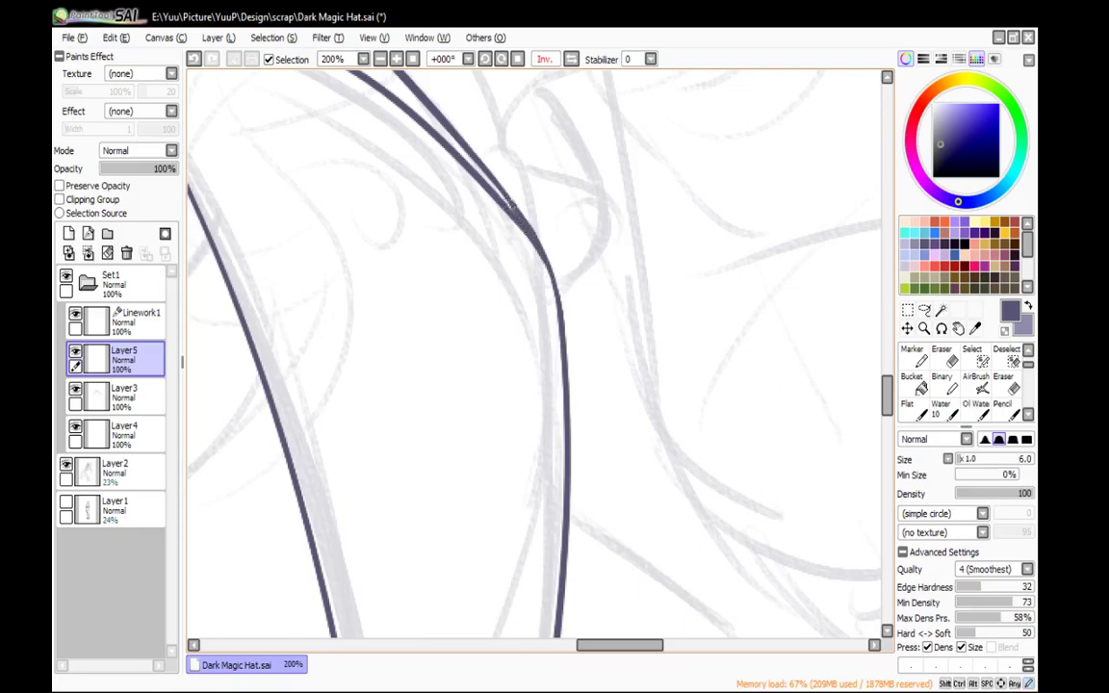
Erase the crossing ends at the central hem's peak and join the arch to the rising hem stroke
{"action": "left_click_drag", "start_coordinate": [679, 356], "coordinate": [879, 524]}
{"action": "mouse_move", "coordinate": [512, 404]}
{"action": "left_mouse_down"}
{"action": "mouse_move", "coordinate": [638, 373]}
{"action": "mouse_move", "coordinate": [715, 461]}
{"action": "left_mouse_up"}
{"action": "left_click_drag", "start_coordinate": [760, 246], "coordinate": [654, 134]}
{"action": "key", "text": "e"}
{"action": "mouse_move", "coordinate": [515, 203]}
{"action": "left_mouse_down"}
{"action": "mouse_move", "coordinate": [475, 334]}
{"action": "mouse_move", "coordinate": [453, 483]}
{"action": "mouse_move", "coordinate": [481, 308]}
{"action": "mouse_move", "coordinate": [471, 389]}
{"action": "mouse_move", "coordinate": [472, 378]}
{"action": "left_mouse_up"}
{"action": "key", "text": "n"}
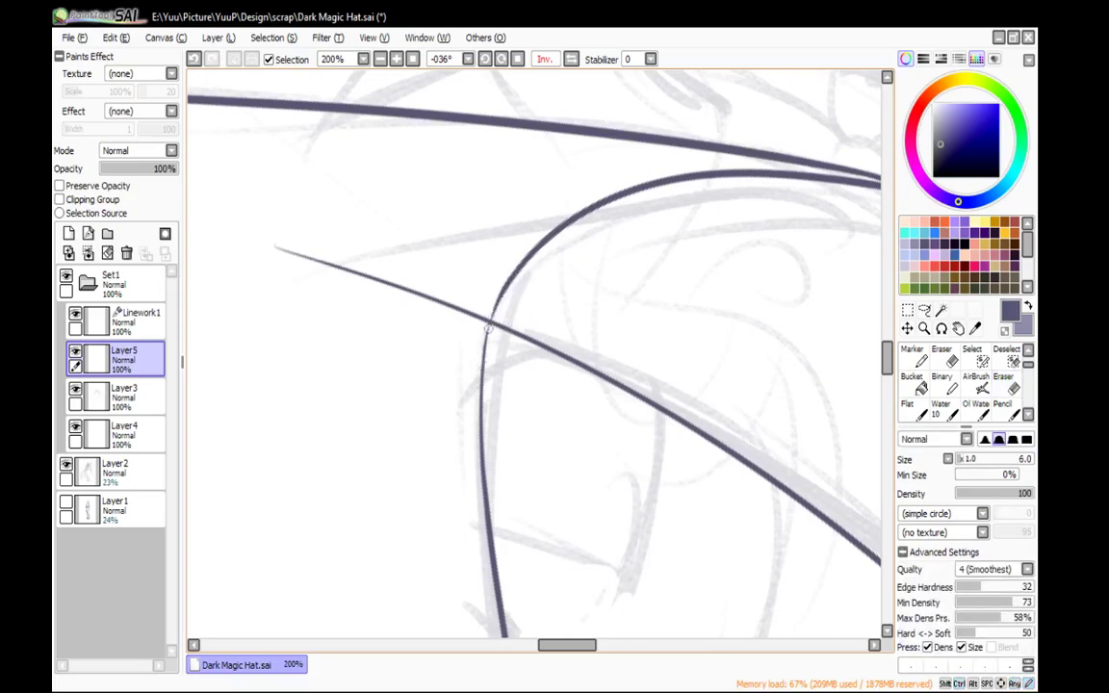
{"action": "mouse_move", "coordinate": [485, 406]}
{"action": "left_mouse_down"}
{"action": "mouse_move", "coordinate": [466, 144]}
{"action": "mouse_move", "coordinate": [537, 126]}
{"action": "left_mouse_up"}
Erase the crossing ends where the rising hem meets the bottom curve and redraw the joint as a smooth bend
{"action": "key", "text": "e"}
{"action": "left_click_drag", "start_coordinate": [460, 491], "coordinate": [484, 413]}
{"action": "left_click_drag", "start_coordinate": [475, 467], "coordinate": [512, 280]}
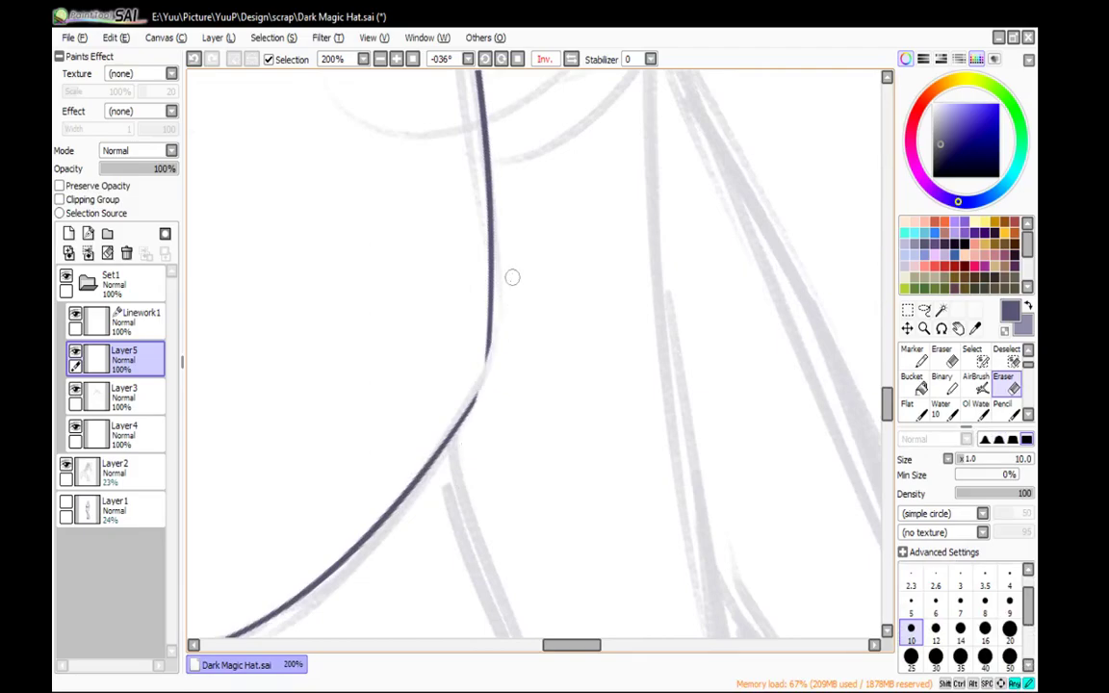
{"action": "left_click_drag", "start_coordinate": [497, 339], "coordinate": [450, 438]}
{"action": "key", "text": "n"}
{"action": "key", "text": "ctrl+z"}
{"action": "left_click_drag", "start_coordinate": [490, 328], "coordinate": [466, 415]}
{"action": "key", "text": "ctrl+z"}
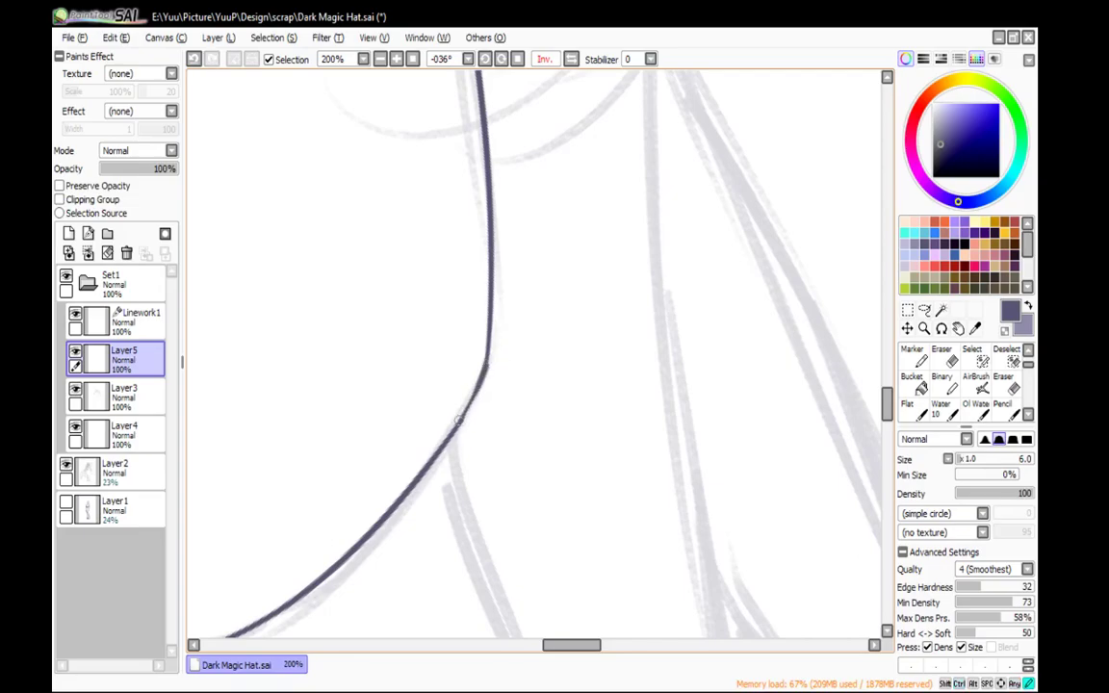
{"action": "left_click", "coordinate": [570, 60]}
{"action": "left_click", "coordinate": [570, 59]}
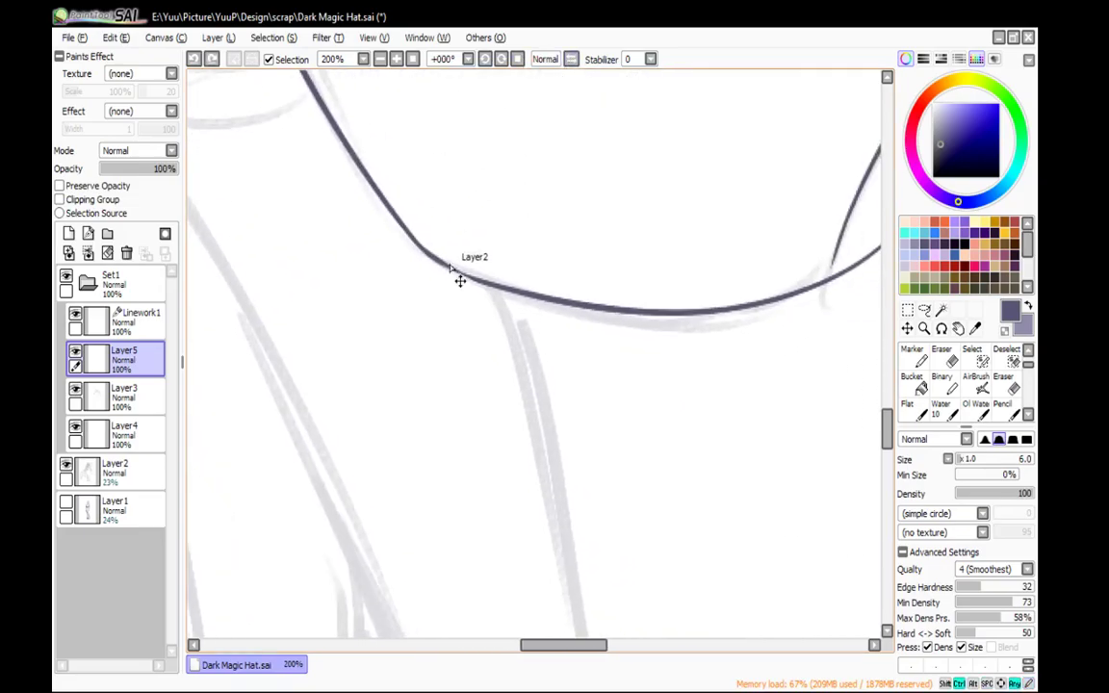
{"action": "left_click_drag", "start_coordinate": [388, 230], "coordinate": [447, 259]}
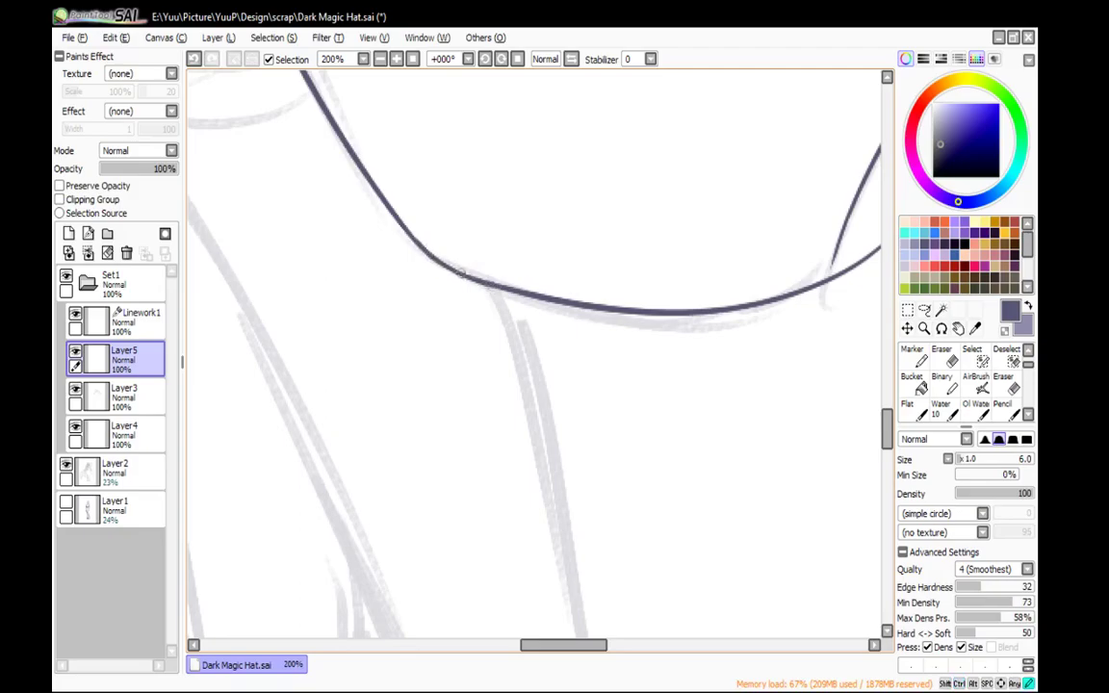
Erase the overlapping ends at the central hem's lower left corner and connect the two strokes with a rounded bend
{"action": "left_click_drag", "start_coordinate": [712, 307], "coordinate": [347, 375]}
{"action": "key", "text": "e"}
{"action": "mouse_move", "coordinate": [559, 271]}
{"action": "left_mouse_down"}
{"action": "mouse_move", "coordinate": [508, 325]}
{"action": "mouse_move", "coordinate": [464, 349]}
{"action": "left_mouse_up"}
{"action": "key", "text": "n"}
{"action": "left_click", "coordinate": [570, 59]}
{"action": "left_click", "coordinate": [396, 60]}
{"action": "left_click", "coordinate": [397, 59]}
{"action": "left_click_drag", "start_coordinate": [587, 196], "coordinate": [394, 147]}
{"action": "mouse_move", "coordinate": [469, 237]}
{"action": "left_mouse_down"}
{"action": "mouse_move", "coordinate": [486, 274]}
{"action": "mouse_move", "coordinate": [538, 314]}
{"action": "mouse_move", "coordinate": [509, 297]}
{"action": "mouse_move", "coordinate": [565, 321]}
{"action": "left_mouse_up"}
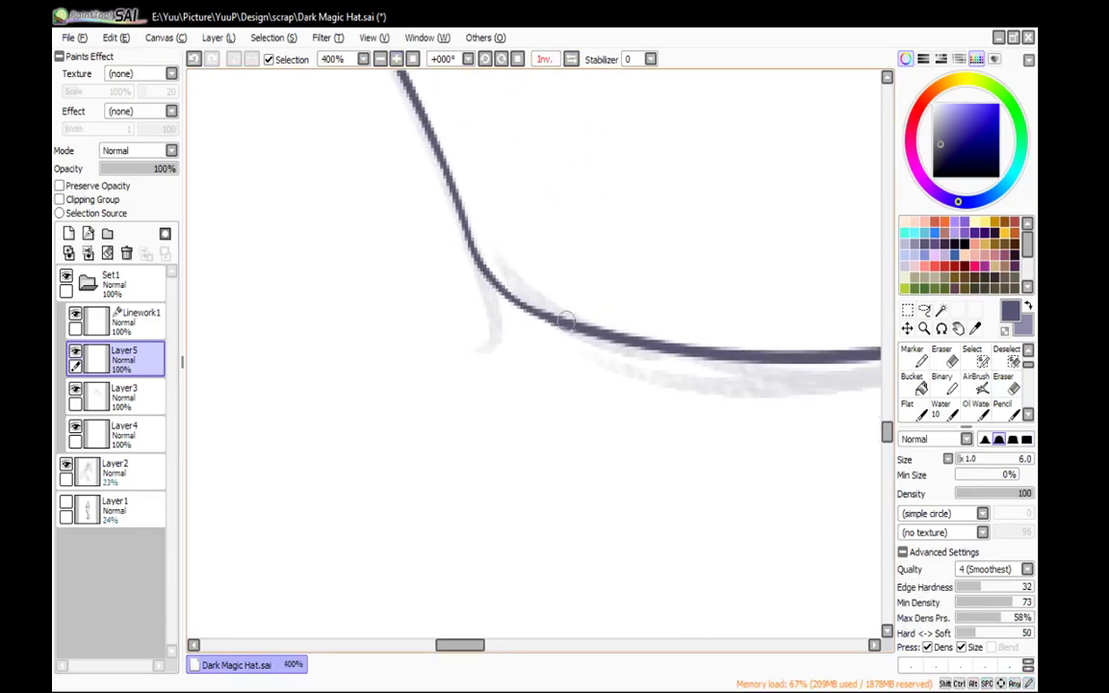
Erase the fold line's excess end above the central hem's peak on Layer3
{"action": "left_click", "coordinate": [379, 59]}
{"action": "left_click", "coordinate": [379, 59]}
{"action": "left_click_drag", "start_coordinate": [774, 330], "coordinate": [674, 488]}
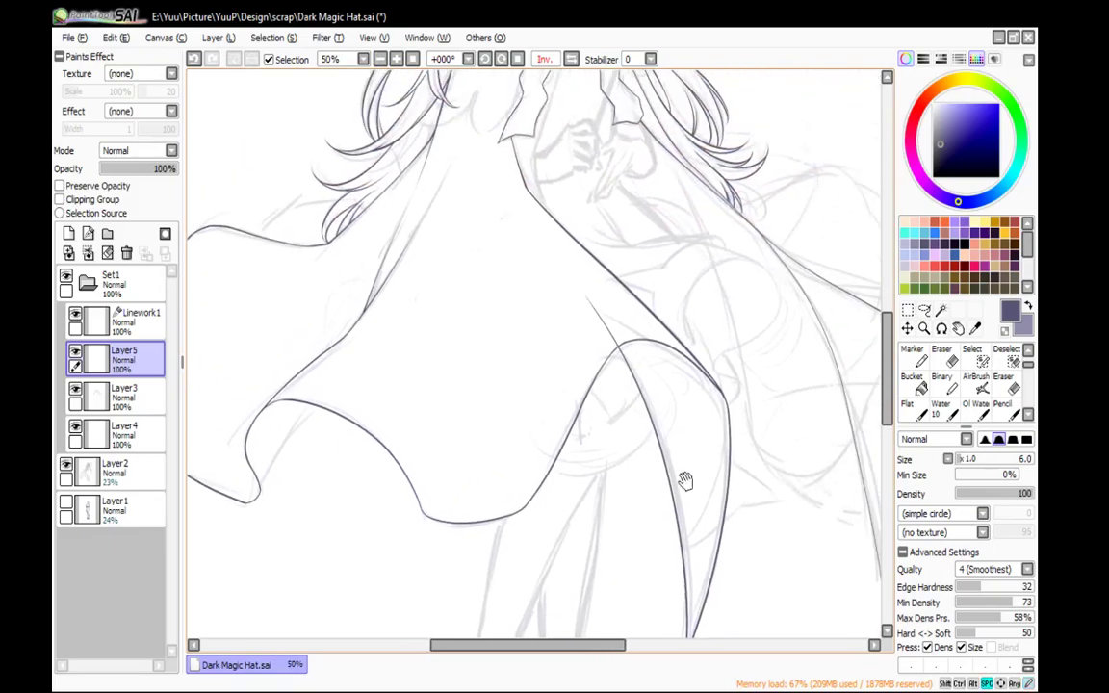
{"action": "left_click_drag", "start_coordinate": [744, 487], "coordinate": [627, 510]}
{"action": "left_click", "coordinate": [123, 396]}
{"action": "left_click", "coordinate": [77, 390]}
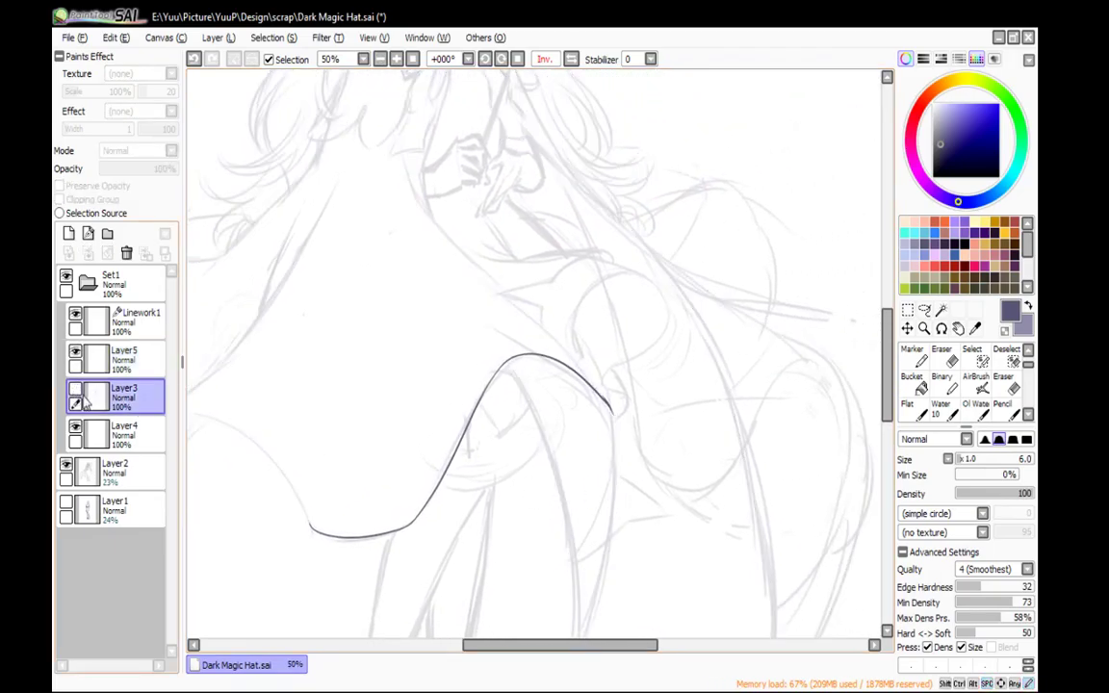
{"action": "left_click", "coordinate": [76, 390]}
{"action": "left_click", "coordinate": [397, 59]}
{"action": "left_click", "coordinate": [397, 59]}
{"action": "left_click", "coordinate": [397, 59]}
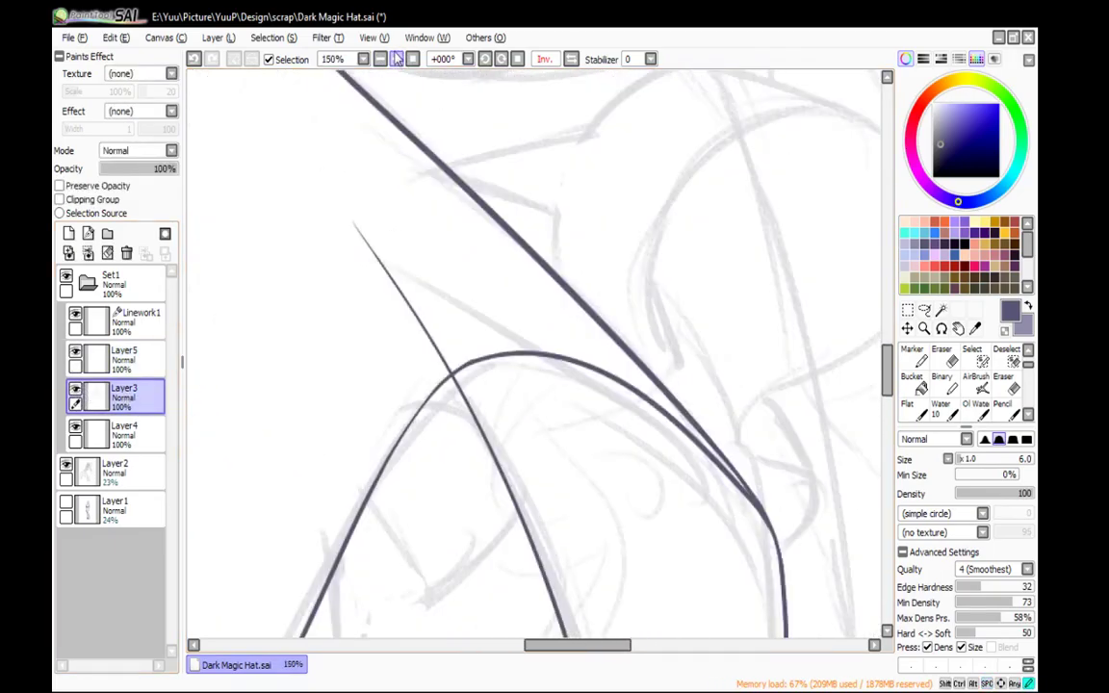
{"action": "key", "text": "e"}
{"action": "mouse_move", "coordinate": [348, 217]}
{"action": "left_mouse_down"}
{"action": "mouse_move", "coordinate": [386, 274]}
{"action": "mouse_move", "coordinate": [375, 254]}
{"action": "mouse_move", "coordinate": [447, 367]}
{"action": "left_mouse_up"}
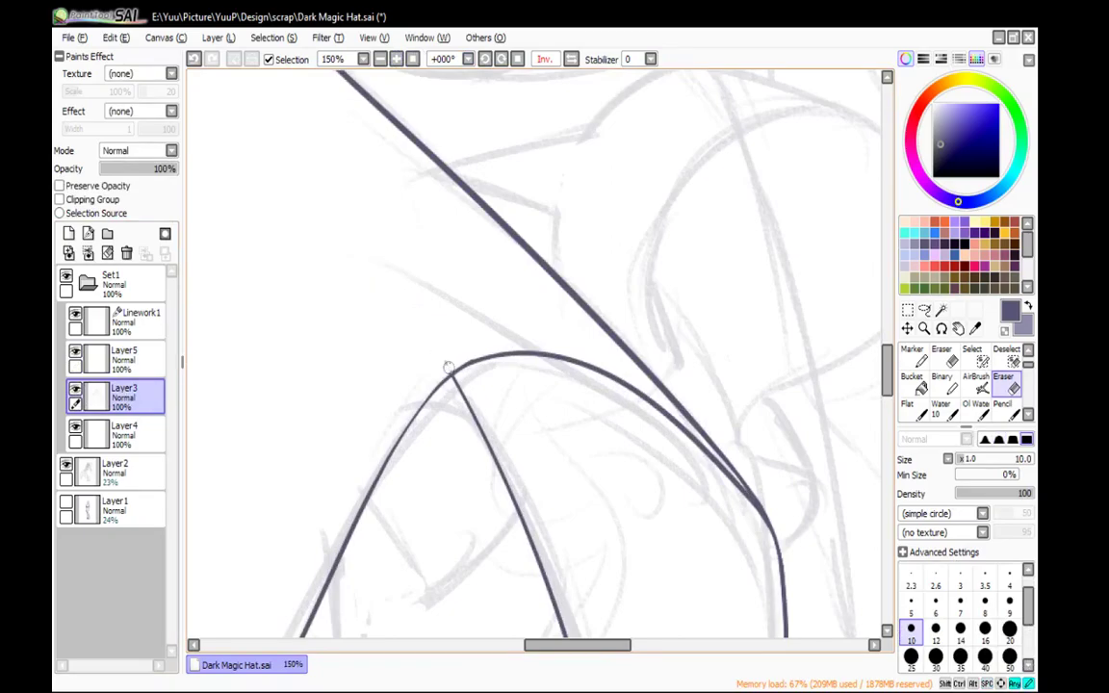
{"action": "key", "text": "n"}
{"action": "left_click_drag", "start_coordinate": [693, 372], "coordinate": [631, 186]}
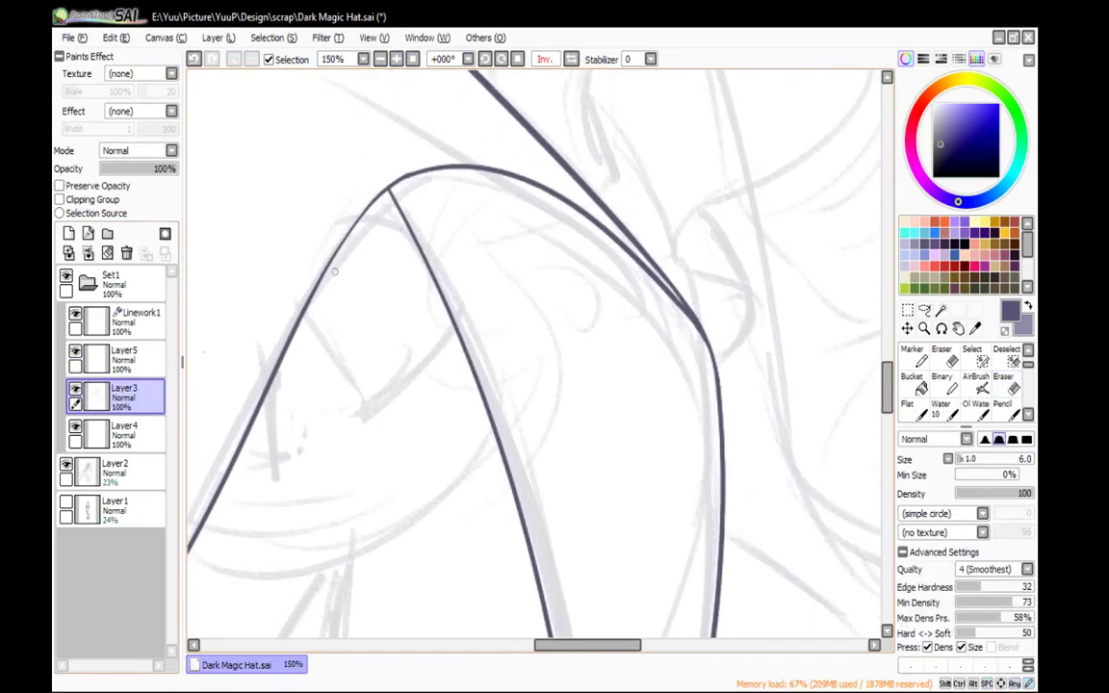
Ink the inner fold line on Layer5 from below the left cloak's curled corner up across the central hem
{"action": "left_click", "coordinate": [125, 358]}
{"action": "left_click", "coordinate": [381, 59]}
{"action": "left_click", "coordinate": [382, 60]}
{"action": "left_click", "coordinate": [381, 59]}
{"action": "left_click", "coordinate": [381, 60]}
{"action": "mouse_move", "coordinate": [641, 393]}
{"action": "left_mouse_down"}
{"action": "mouse_move", "coordinate": [646, 450]}
{"action": "mouse_move", "coordinate": [739, 382]}
{"action": "left_mouse_up"}
{"action": "left_click", "coordinate": [395, 59]}
{"action": "left_click", "coordinate": [396, 59]}
{"action": "left_click", "coordinate": [396, 60]}
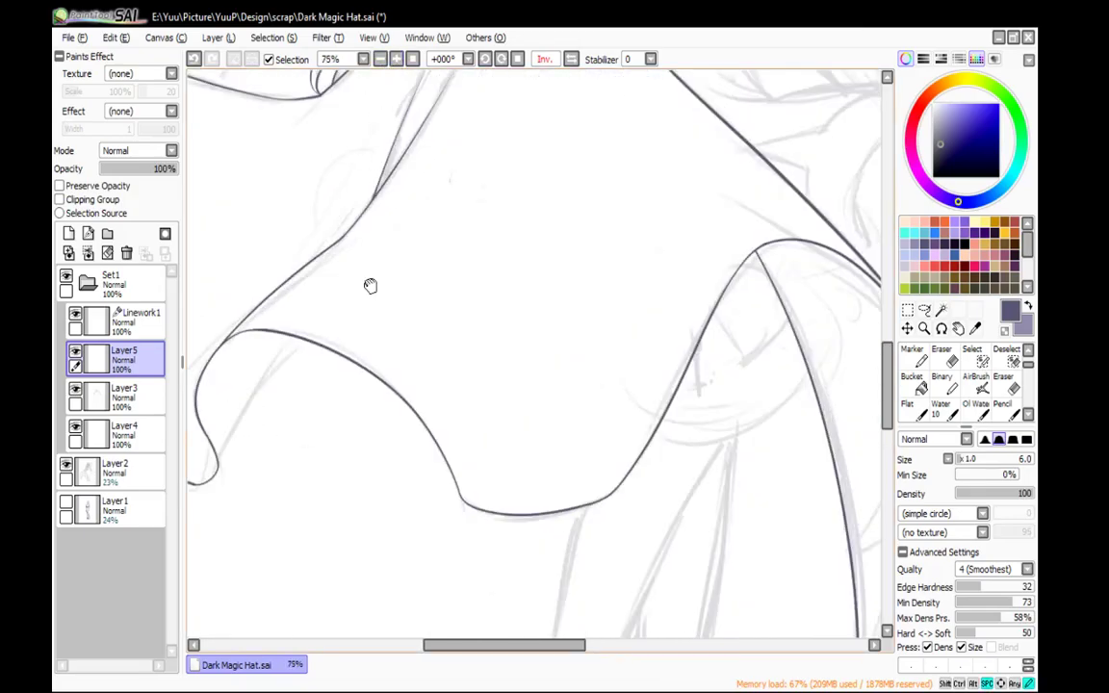
{"action": "left_click_drag", "start_coordinate": [361, 285], "coordinate": [506, 137]}
{"action": "left_click_drag", "start_coordinate": [333, 401], "coordinate": [543, 88]}
Reselect Layer5 and nudge its line art slightly to the right to align the new fold line
{"action": "left_click", "coordinate": [468, 211], "text": "ctrl"}
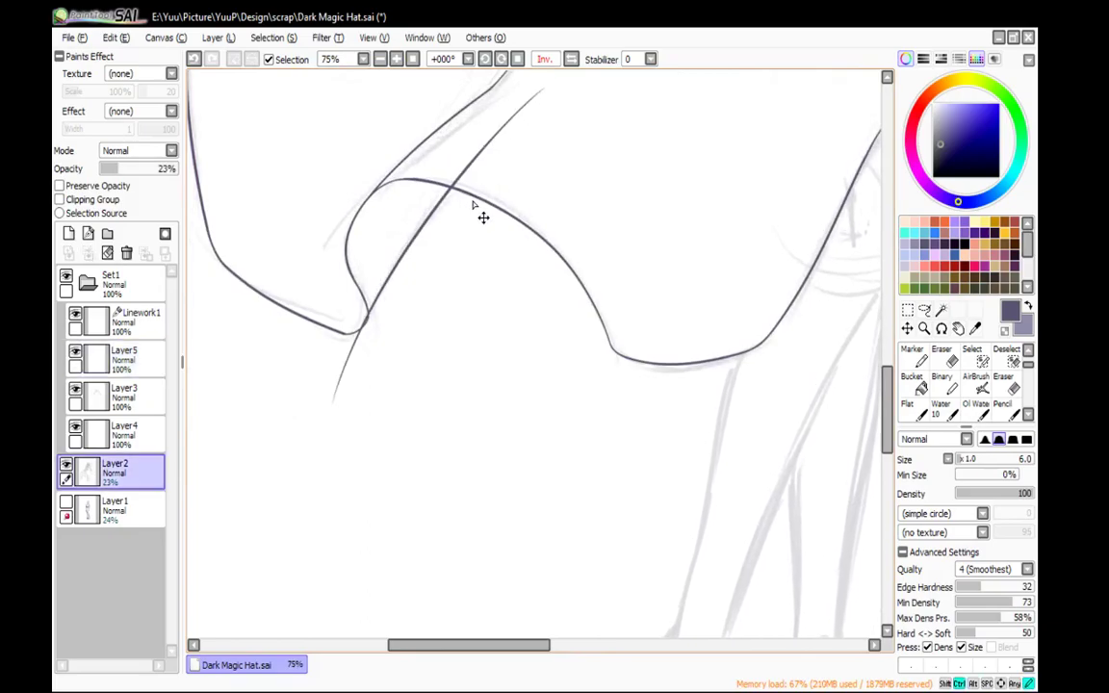
{"action": "left_click", "coordinate": [152, 363]}
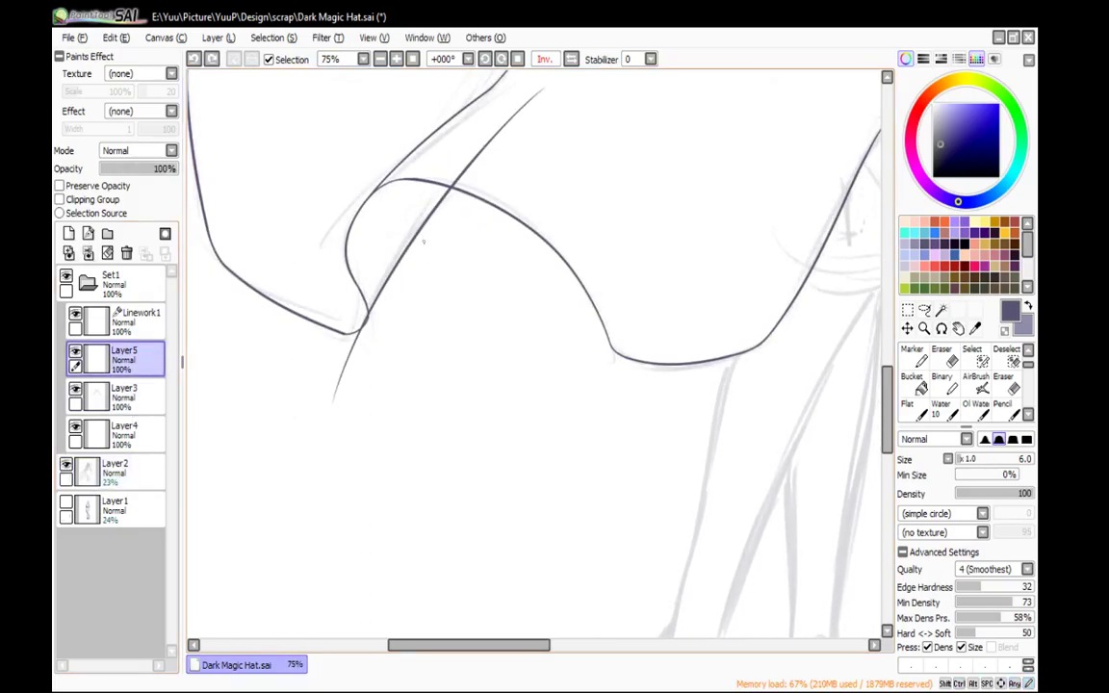
{"action": "left_click_drag", "start_coordinate": [467, 304], "coordinate": [483, 318]}
{"action": "key", "text": "ctrl+z"}
{"action": "left_click", "coordinate": [142, 357]}
{"action": "left_click_drag", "start_coordinate": [439, 207], "coordinate": [441, 207]}
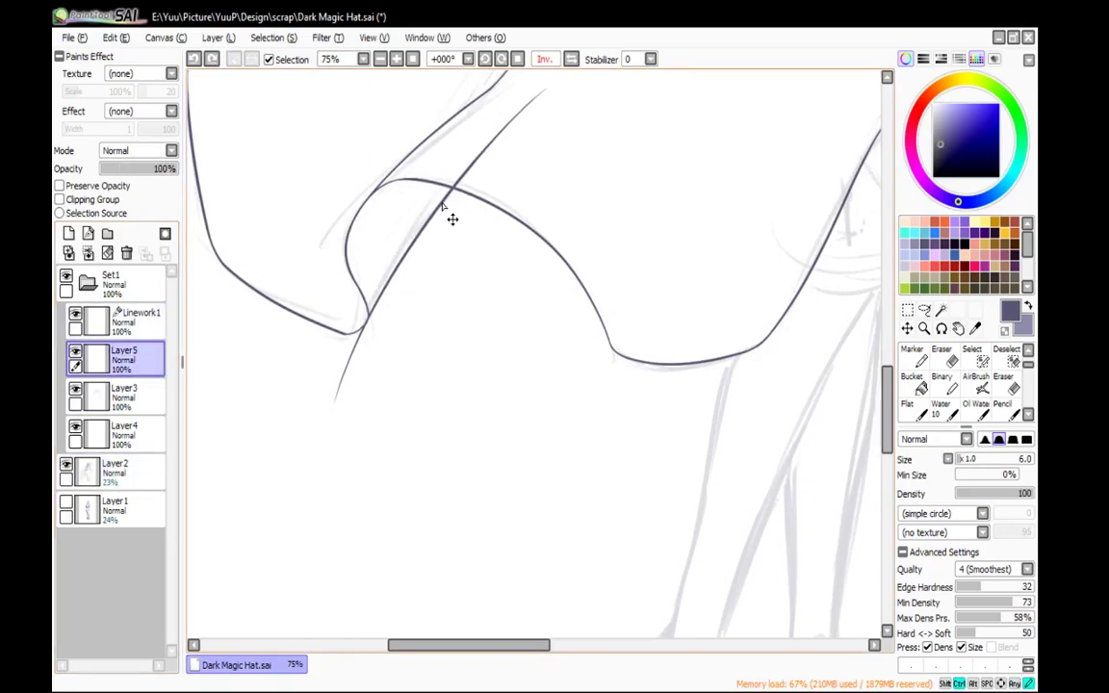
Erase the fold line's overshooting ends below the curled corner and above the central hem
{"action": "left_click", "coordinate": [394, 62]}
{"action": "left_click", "coordinate": [394, 62]}
{"action": "left_click_drag", "start_coordinate": [309, 267], "coordinate": [537, 202]}
{"action": "key", "text": "e"}
{"action": "mouse_move", "coordinate": [360, 387]}
{"action": "left_mouse_down"}
{"action": "mouse_move", "coordinate": [433, 217]}
{"action": "mouse_move", "coordinate": [419, 237]}
{"action": "left_mouse_up"}
{"action": "mouse_move", "coordinate": [633, 118]}
{"action": "left_mouse_down"}
{"action": "mouse_move", "coordinate": [450, 413]}
{"action": "mouse_move", "coordinate": [386, 548]}
{"action": "left_mouse_up"}
{"action": "key", "text": "e"}
{"action": "mouse_move", "coordinate": [349, 378]}
{"action": "left_mouse_down"}
{"action": "mouse_move", "coordinate": [375, 326]}
{"action": "mouse_move", "coordinate": [380, 345]}
{"action": "mouse_move", "coordinate": [601, 196]}
{"action": "left_mouse_up"}
{"action": "key", "text": "n"}
{"action": "key", "text": "b"}
{"action": "key", "text": "n"}
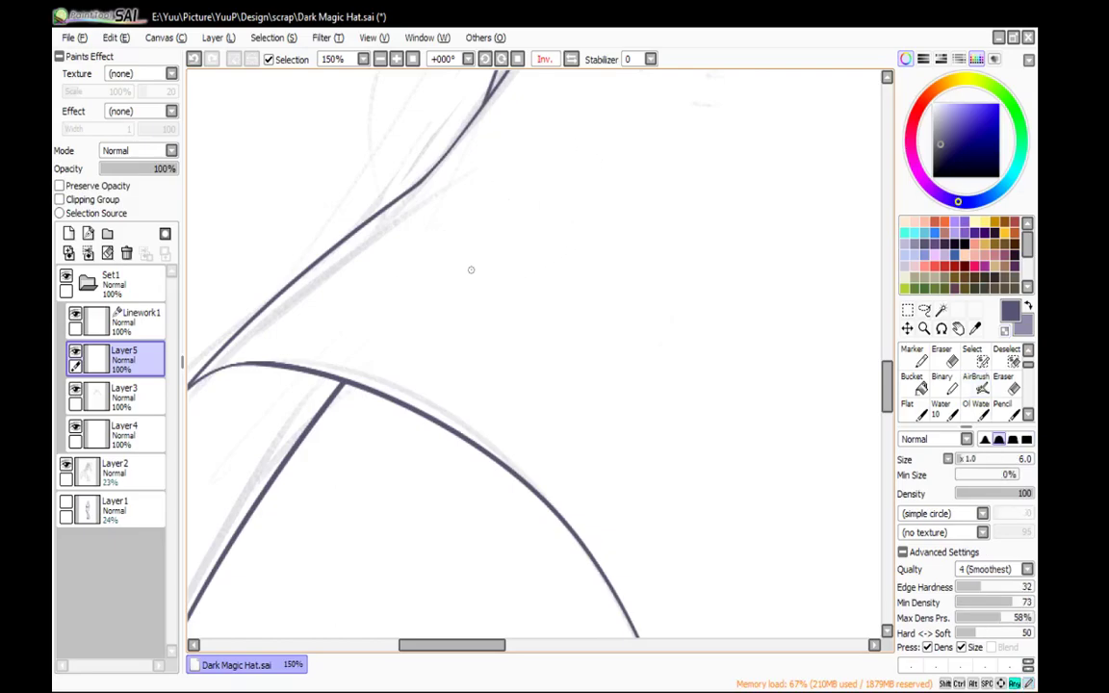
Ink the long inner line of the right cloak from beside the hands down past the hip, redrawing it until it follows the sketch
{"action": "left_click", "coordinate": [380, 59]}
{"action": "left_click", "coordinate": [377, 64]}
{"action": "left_click", "coordinate": [376, 64]}
{"action": "key", "text": "space"}
{"action": "mouse_move", "coordinate": [762, 348]}
{"action": "left_mouse_down"}
{"action": "mouse_move", "coordinate": [616, 455]}
{"action": "mouse_move", "coordinate": [612, 437]}
{"action": "mouse_move", "coordinate": [660, 423]}
{"action": "mouse_move", "coordinate": [615, 363]}
{"action": "left_mouse_up"}
{"action": "left_click", "coordinate": [396, 60]}
{"action": "left_click_drag", "start_coordinate": [419, 138], "coordinate": [498, 429]}
{"action": "key", "text": "ctrl+z"}
{"action": "left_click_drag", "start_coordinate": [416, 130], "coordinate": [507, 458]}
{"action": "key", "text": "ctrl+z"}
{"action": "mouse_move", "coordinate": [418, 134]}
{"action": "left_mouse_down"}
{"action": "mouse_move", "coordinate": [491, 331]}
{"action": "mouse_move", "coordinate": [510, 460]}
{"action": "left_mouse_up"}
Ink a rounded hem curve from the lower part of the new inner line across to the right cloak's fold line
{"action": "key", "text": "space"}
{"action": "mouse_move", "coordinate": [588, 247]}
{"action": "left_mouse_down"}
{"action": "mouse_move", "coordinate": [597, 273]}
{"action": "mouse_move", "coordinate": [555, 162]}
{"action": "left_mouse_up"}
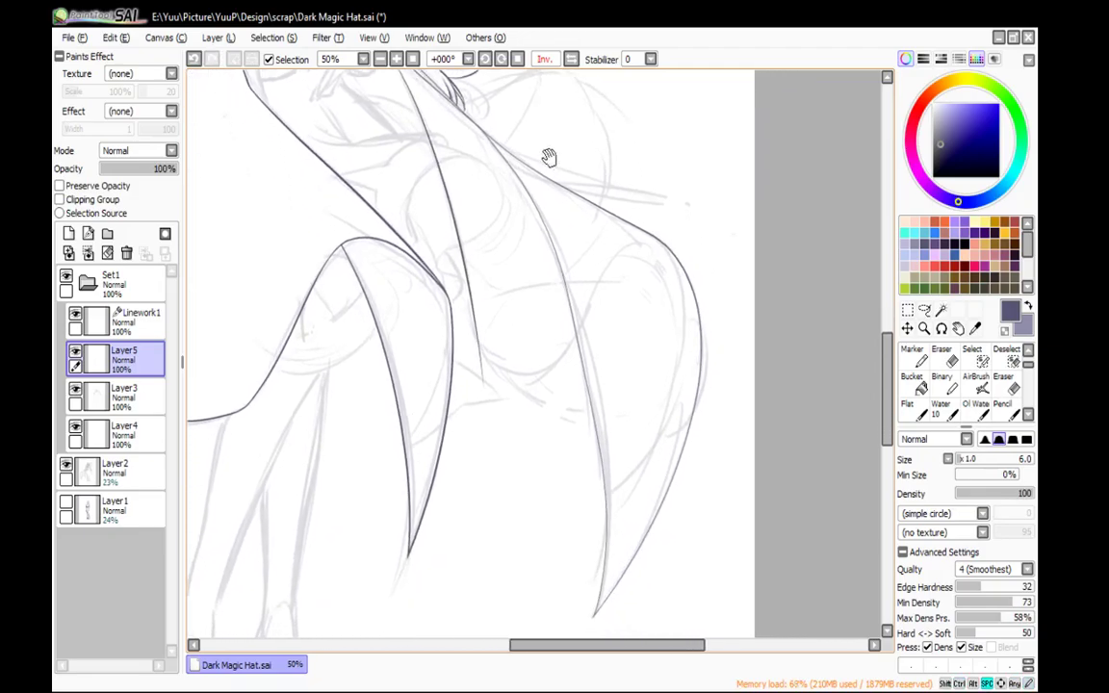
{"action": "left_click", "coordinate": [396, 59]}
{"action": "left_click", "coordinate": [397, 60]}
{"action": "mouse_move", "coordinate": [420, 322]}
{"action": "left_mouse_down"}
{"action": "mouse_move", "coordinate": [435, 351]}
{"action": "mouse_move", "coordinate": [650, 239]}
{"action": "mouse_move", "coordinate": [681, 183]}
{"action": "mouse_move", "coordinate": [630, 299]}
{"action": "left_mouse_up"}
Erase the excess stroke ends where the rounded hem curve meets the inner line and the fold line
{"action": "key", "text": "e"}
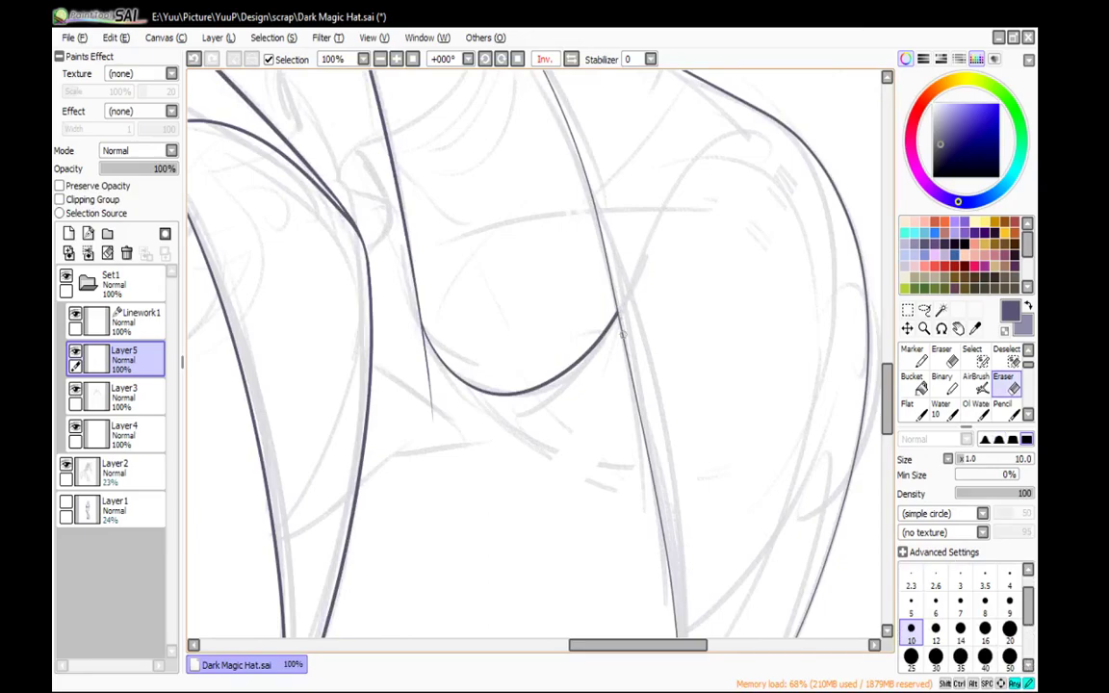
{"action": "scroll", "coordinate": [387, 466], "scroll_direction": "up", "scroll_amount": 1}
{"action": "mouse_move", "coordinate": [381, 424]}
{"action": "left_mouse_down"}
{"action": "mouse_move", "coordinate": [355, 312]}
{"action": "mouse_move", "coordinate": [375, 353]}
{"action": "mouse_move", "coordinate": [351, 272]}
{"action": "mouse_move", "coordinate": [371, 332]}
{"action": "left_mouse_up"}
{"action": "key", "text": "n"}
Ink the rounded arch beside the hair above the right cloak, plus a curved line descending from its peak
{"action": "left_click", "coordinate": [381, 60]}
{"action": "left_click", "coordinate": [381, 60]}
{"action": "left_click", "coordinate": [381, 59]}
{"action": "left_click_drag", "start_coordinate": [559, 226], "coordinate": [603, 392]}
{"action": "mouse_move", "coordinate": [478, 262]}
{"action": "left_mouse_down"}
{"action": "mouse_move", "coordinate": [632, 233]}
{"action": "mouse_move", "coordinate": [667, 270]}
{"action": "left_mouse_up"}
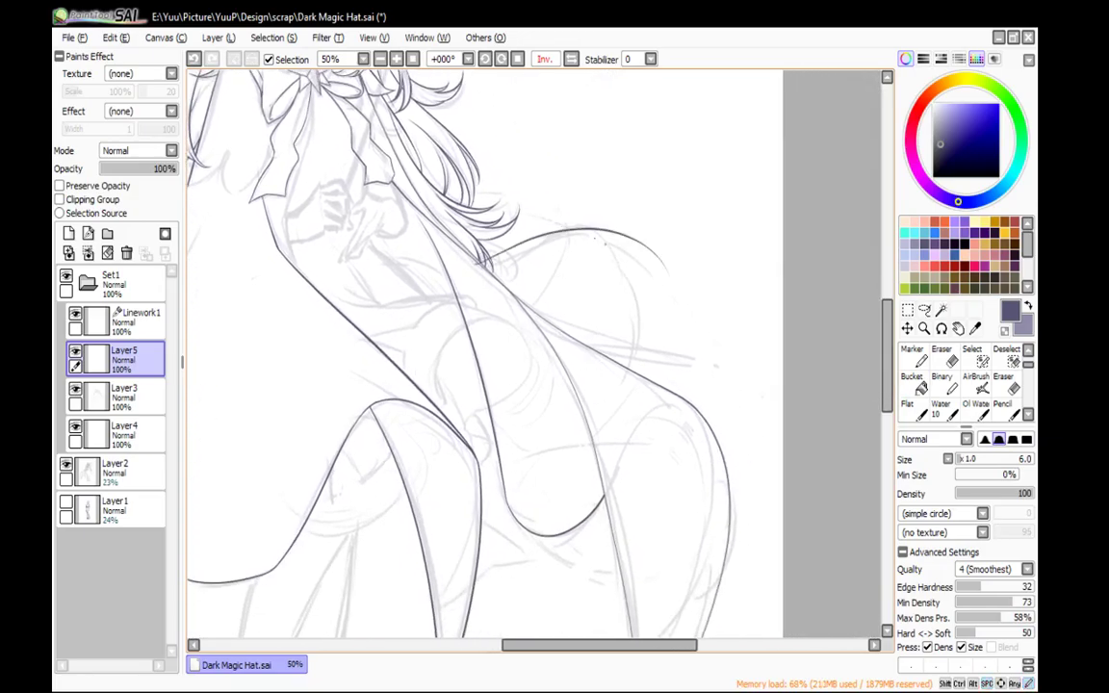
{"action": "left_click_drag", "start_coordinate": [591, 228], "coordinate": [604, 420]}
{"action": "left_click_drag", "start_coordinate": [644, 306], "coordinate": [581, 264]}
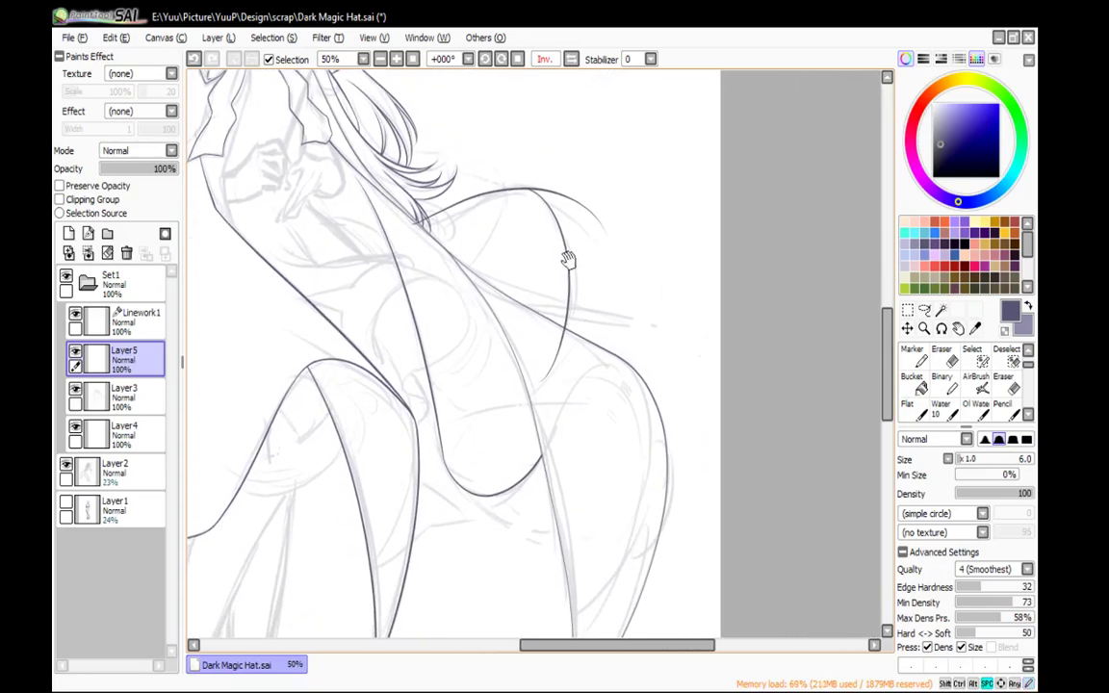
Erase the part of the curved line descending from the arch that extends past the cloak's edge line
{"action": "left_click", "coordinate": [397, 59]}
{"action": "left_click", "coordinate": [397, 60]}
{"action": "key", "text": "e"}
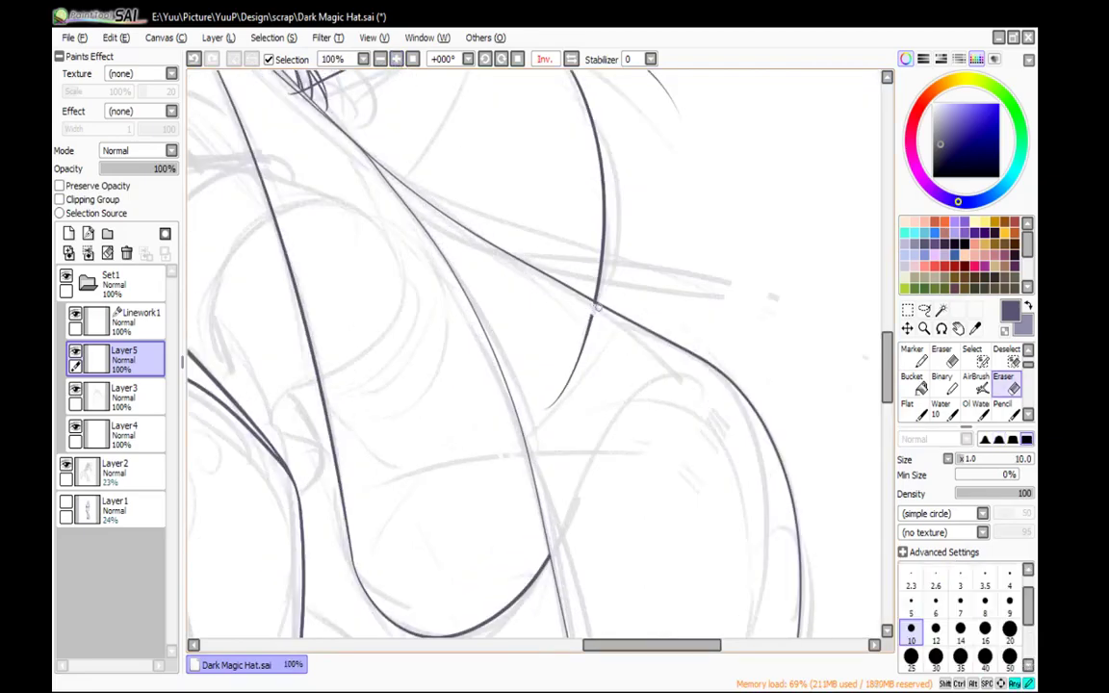
{"action": "left_click_drag", "start_coordinate": [591, 308], "coordinate": [586, 325]}
{"action": "left_click_drag", "start_coordinate": [565, 376], "coordinate": [553, 405]}
Erase the start of the arch line where it overlaps the hair strands
{"action": "left_click_drag", "start_coordinate": [590, 260], "coordinate": [663, 435]}
{"action": "left_click", "coordinate": [396, 60]}
{"action": "left_click", "coordinate": [396, 60]}
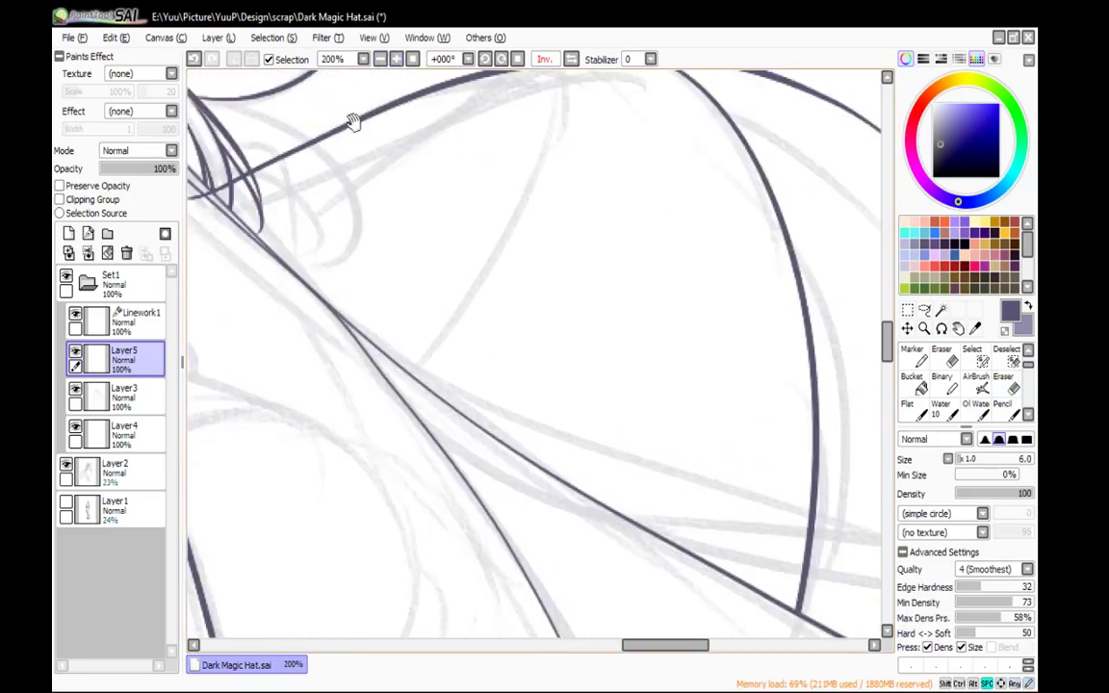
{"action": "left_click_drag", "start_coordinate": [355, 112], "coordinate": [495, 156]}
{"action": "key", "text": "e"}
{"action": "mouse_move", "coordinate": [347, 256]}
{"action": "left_mouse_down"}
{"action": "mouse_move", "coordinate": [359, 254]}
{"action": "mouse_move", "coordinate": [354, 233]}
{"action": "left_mouse_up"}
{"action": "left_click_drag", "start_coordinate": [355, 233], "coordinate": [399, 229]}
{"action": "key", "text": "n"}
Erase the outer stroke end beyond the arch's peak and rework the peak into a smooth join with the descending line
{"action": "mouse_move", "coordinate": [761, 255]}
{"action": "left_mouse_down"}
{"action": "mouse_move", "coordinate": [589, 315]}
{"action": "mouse_move", "coordinate": [264, 324]}
{"action": "left_mouse_up"}
{"action": "key", "text": "e"}
{"action": "mouse_move", "coordinate": [614, 364]}
{"action": "left_mouse_down"}
{"action": "mouse_move", "coordinate": [584, 301]}
{"action": "mouse_move", "coordinate": [554, 277]}
{"action": "mouse_move", "coordinate": [471, 222]}
{"action": "mouse_move", "coordinate": [348, 179]}
{"action": "left_mouse_up"}
{"action": "key", "text": "n"}
{"action": "mouse_move", "coordinate": [451, 212]}
{"action": "left_mouse_down"}
{"action": "mouse_move", "coordinate": [550, 272]}
{"action": "mouse_move", "coordinate": [624, 298]}
{"action": "left_mouse_up"}
{"action": "key", "text": "e"}
{"action": "left_click_drag", "start_coordinate": [488, 251], "coordinate": [515, 266]}
{"action": "mouse_move", "coordinate": [481, 248]}
{"action": "left_mouse_down"}
{"action": "mouse_move", "coordinate": [511, 269]}
{"action": "mouse_move", "coordinate": [429, 256]}
{"action": "left_mouse_up"}
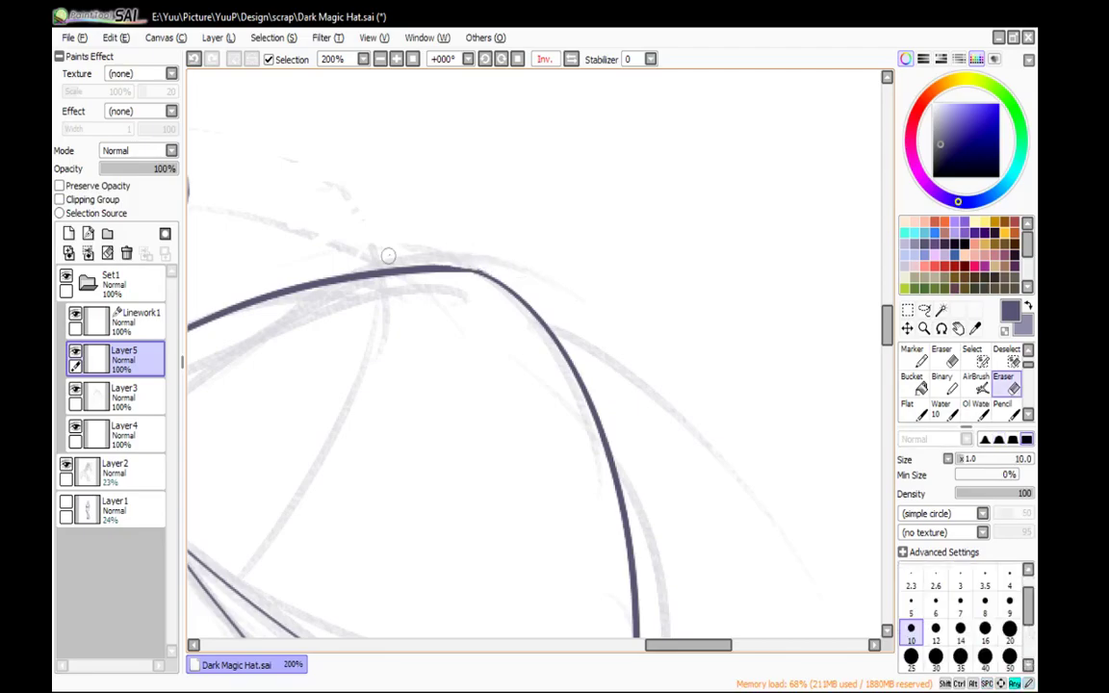
{"action": "key", "text": "n"}
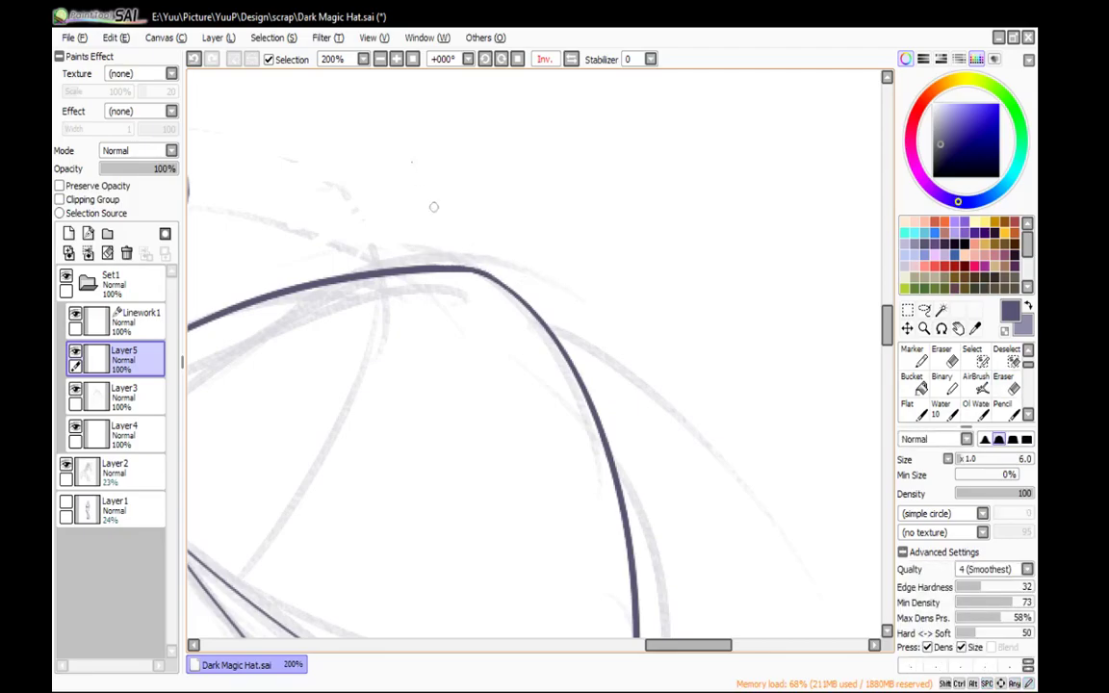
Ink a short arch beside the hair on the opposite side, above the wavy cloak edge, redrawing it to follow the sketch
{"action": "left_click", "coordinate": [380, 60]}
{"action": "left_click", "coordinate": [380, 60]}
{"action": "left_click", "coordinate": [380, 60]}
{"action": "left_click", "coordinate": [381, 61]}
{"action": "left_click", "coordinate": [380, 60]}
{"action": "mouse_move", "coordinate": [478, 178]}
{"action": "left_mouse_down"}
{"action": "mouse_move", "coordinate": [482, 188]}
{"action": "mouse_move", "coordinate": [680, 172]}
{"action": "mouse_move", "coordinate": [517, 132]}
{"action": "left_mouse_up"}
{"action": "left_click", "coordinate": [572, 61]}
{"action": "left_click_drag", "start_coordinate": [511, 286], "coordinate": [600, 354]}
{"action": "key", "text": "ctrl+z"}
{"action": "key", "text": "ctrl+z"}
{"action": "left_click_drag", "start_coordinate": [522, 288], "coordinate": [588, 327]}
Erase the end of the short arch where it crosses below the wavy cloak edge
{"action": "left_click_drag", "start_coordinate": [569, 205], "coordinate": [518, 217]}
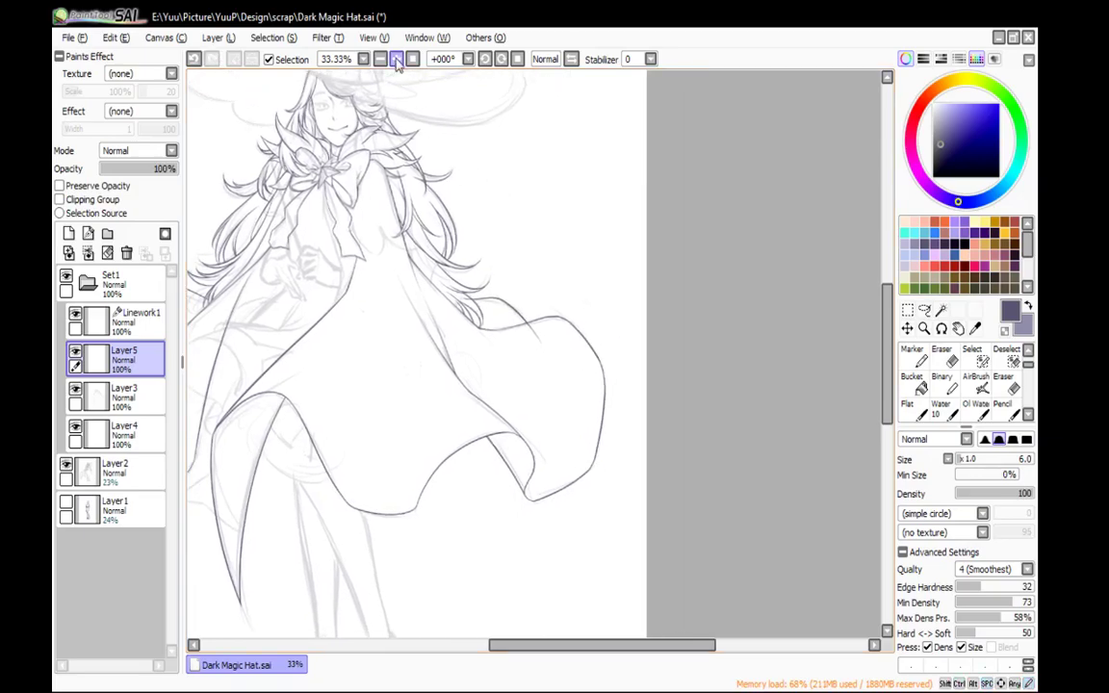
{"action": "left_click", "coordinate": [396, 59]}
{"action": "key", "text": "e"}
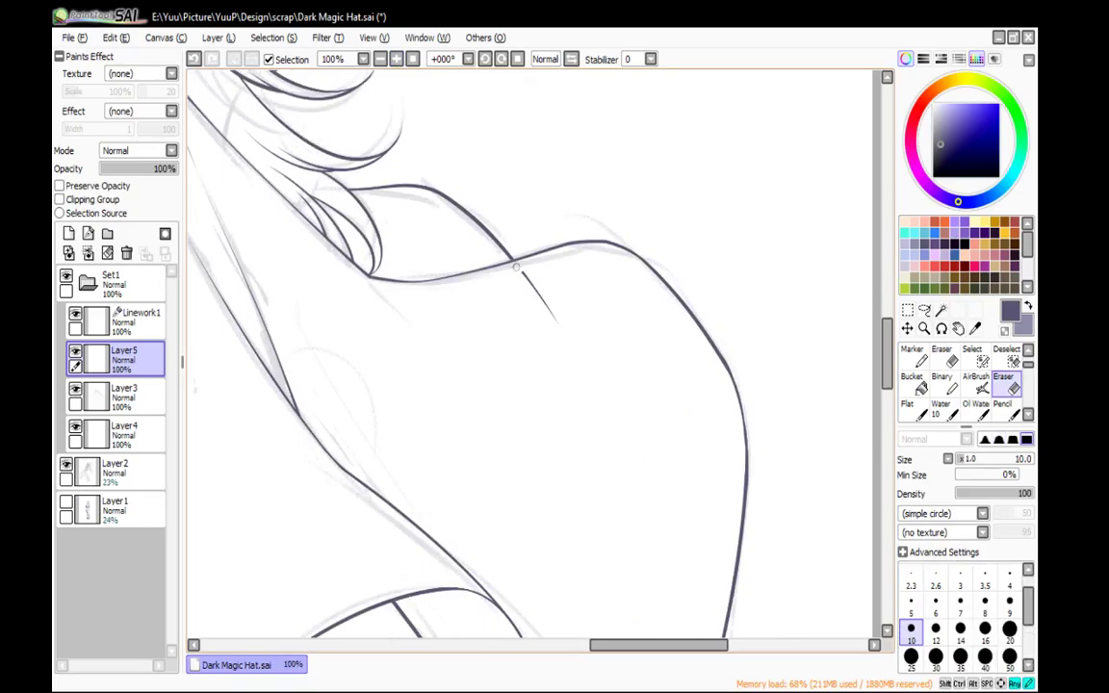
{"action": "key", "text": "n"}
Ink a curved line from beneath the hands to the cloak's long inner line and trim its end near the hands
{"action": "left_click", "coordinate": [380, 59]}
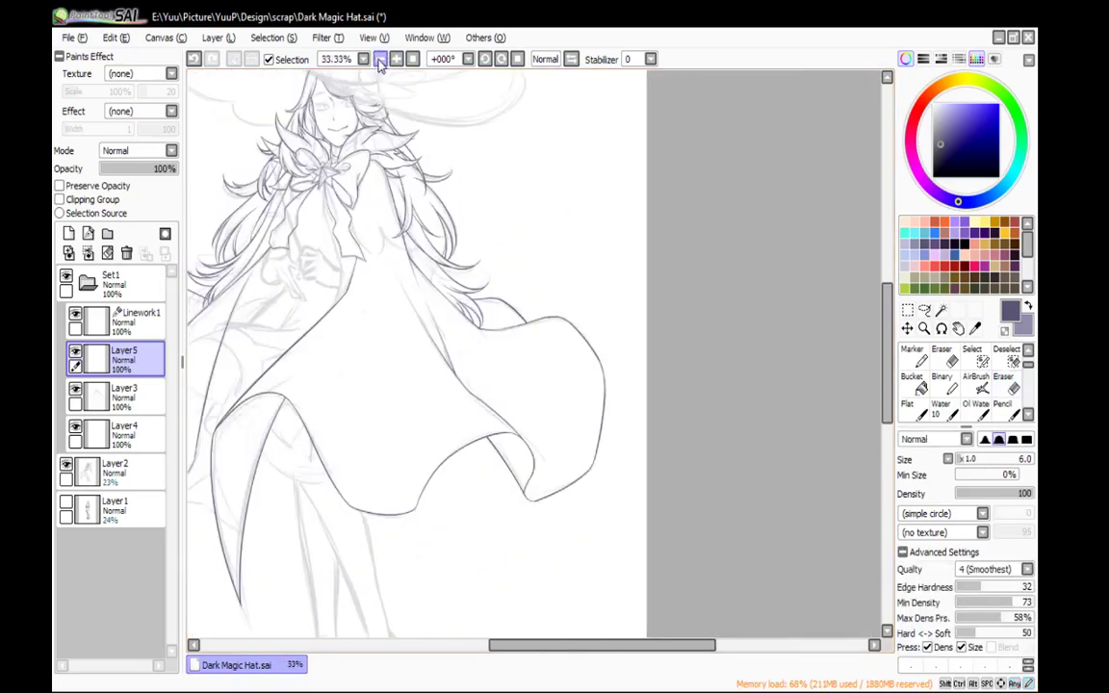
{"action": "left_click", "coordinate": [380, 59]}
{"action": "left_click_drag", "start_coordinate": [607, 382], "coordinate": [788, 369]}
{"action": "left_click", "coordinate": [396, 59]}
{"action": "left_click", "coordinate": [396, 59]}
{"action": "left_click", "coordinate": [396, 58]}
{"action": "left_click_drag", "start_coordinate": [641, 217], "coordinate": [425, 318]}
{"action": "left_click_drag", "start_coordinate": [447, 404], "coordinate": [469, 193]}
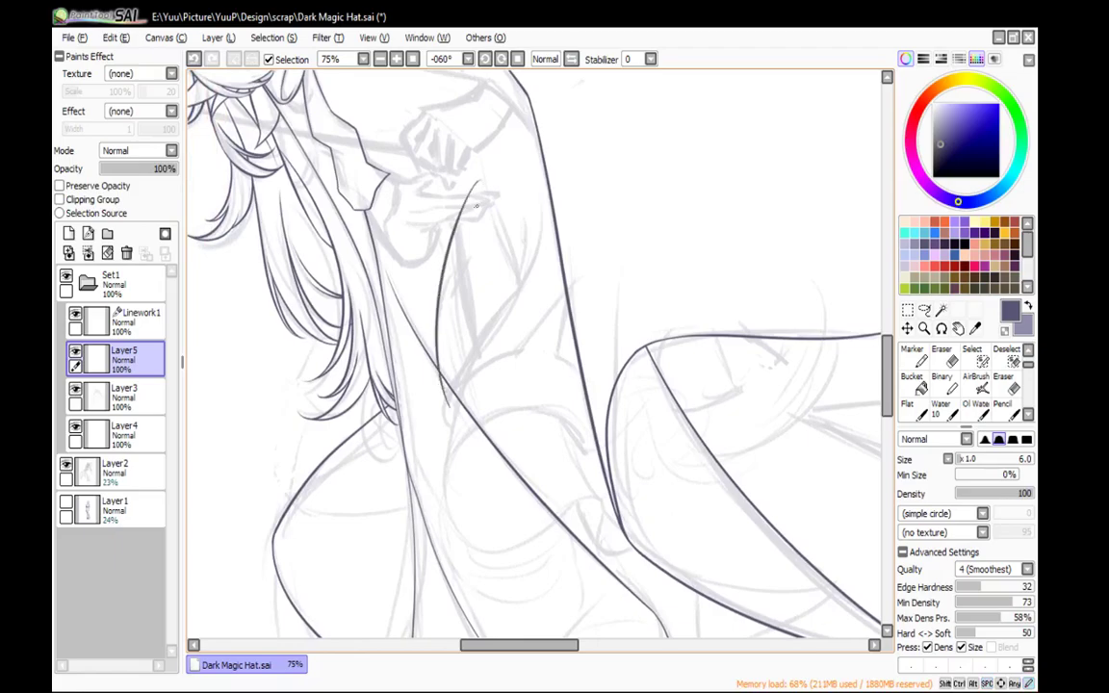
{"action": "key", "text": "e"}
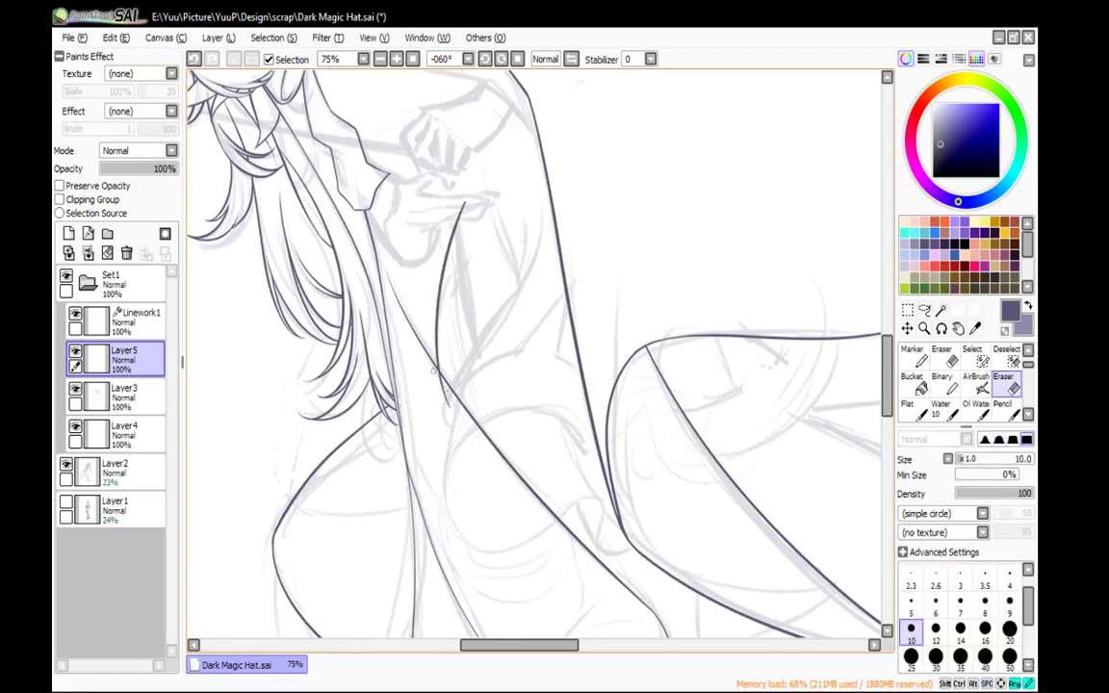
{"action": "key", "text": "n"}
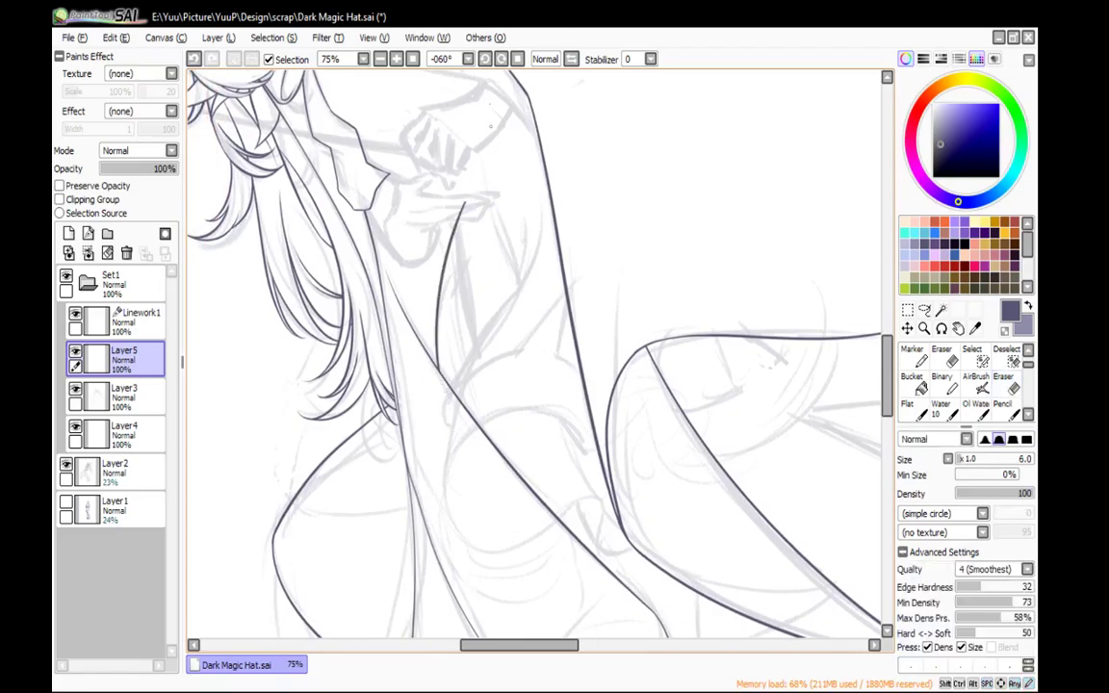
{"action": "left_click", "coordinate": [517, 59]}
{"action": "left_click", "coordinate": [380, 58]}
{"action": "left_click", "coordinate": [380, 59]}
{"action": "left_click", "coordinate": [381, 58]}
{"action": "mouse_move", "coordinate": [762, 247]}
{"action": "left_mouse_down"}
{"action": "mouse_move", "coordinate": [659, 314]}
{"action": "mouse_move", "coordinate": [667, 273]}
{"action": "left_mouse_up"}
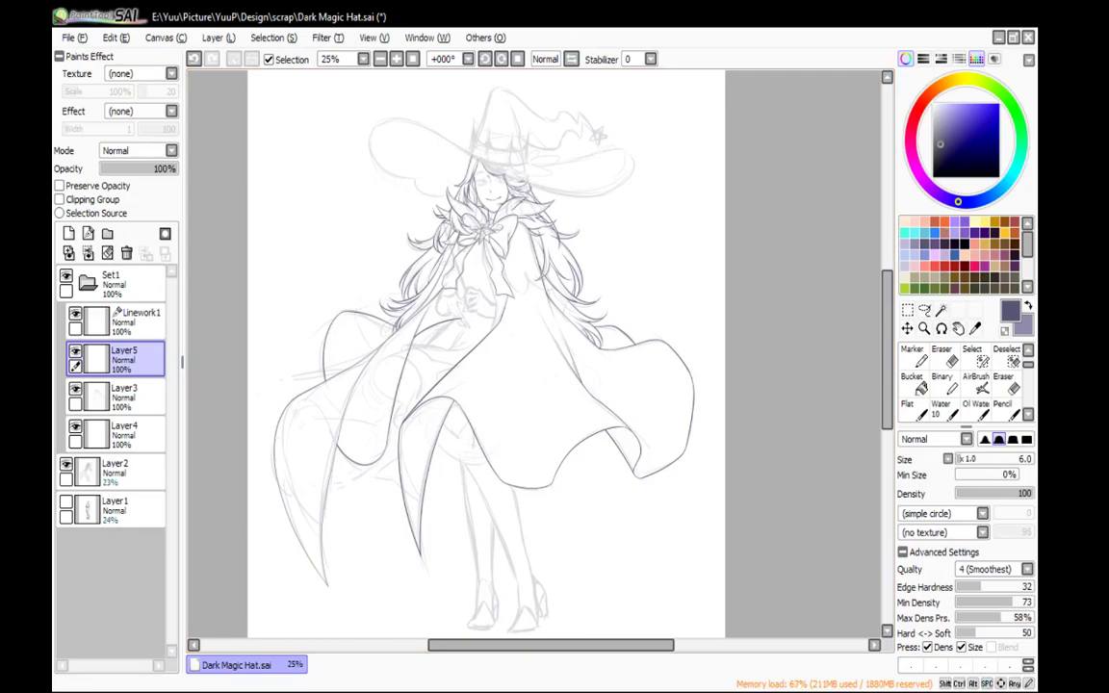
{"action": "key", "text": "alt+Tab"}
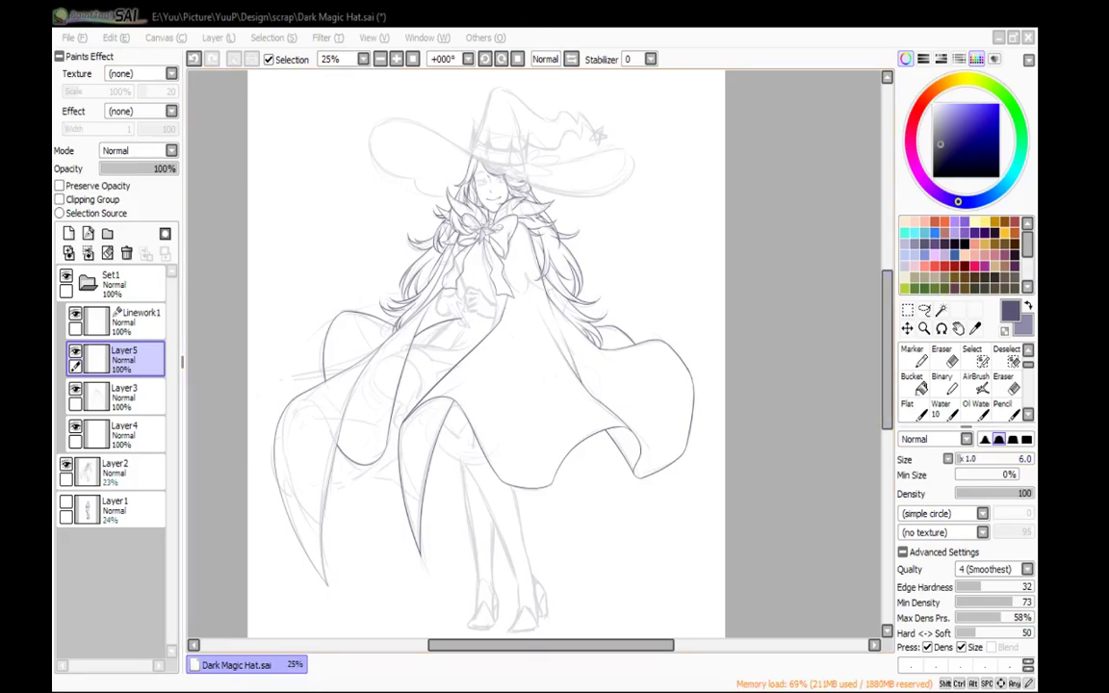
Ink the narrow U-shaped outline of the little finger on the upper hand
{"action": "left_click_drag", "start_coordinate": [457, 333], "coordinate": [520, 338]}
{"action": "scroll", "coordinate": [506, 279], "scroll_direction": "up", "scroll_amount": 4}
{"action": "scroll", "coordinate": [499, 284], "scroll_direction": "up", "scroll_amount": 1}
{"action": "left_click_drag", "start_coordinate": [592, 323], "coordinate": [550, 237]}
{"action": "scroll", "coordinate": [530, 259], "scroll_direction": "up", "scroll_amount": 1}
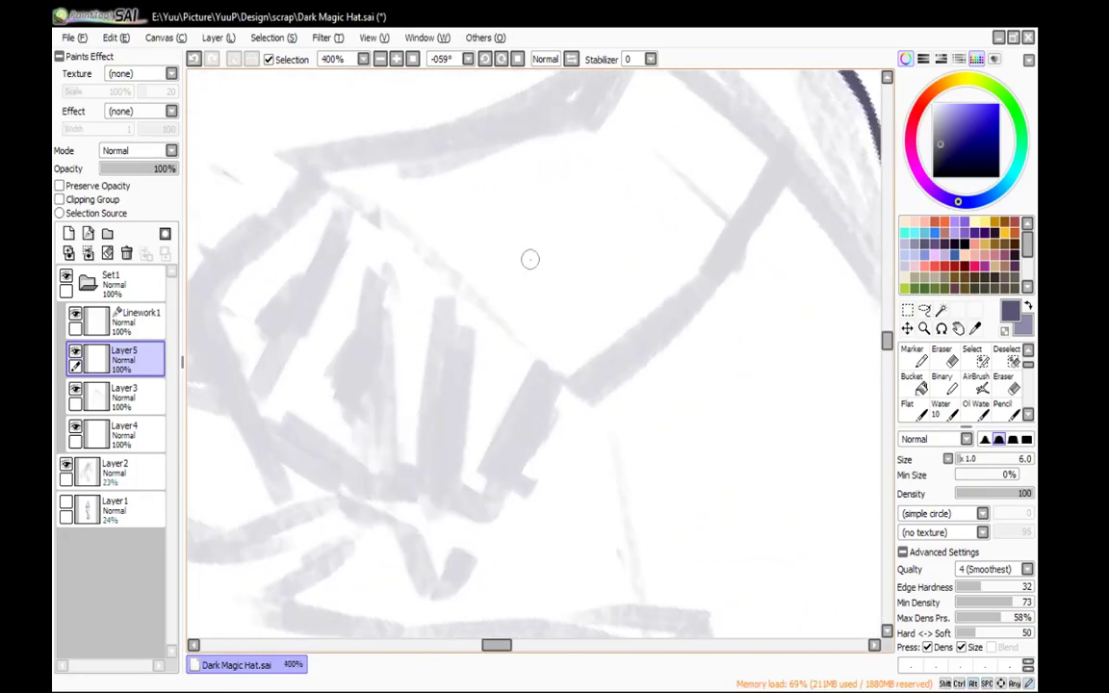
{"action": "mouse_move", "coordinate": [447, 329]}
{"action": "left_mouse_down"}
{"action": "mouse_move", "coordinate": [470, 257]}
{"action": "mouse_move", "coordinate": [481, 248]}
{"action": "mouse_move", "coordinate": [484, 258]}
{"action": "left_mouse_up"}
{"action": "left_click_drag", "start_coordinate": [479, 243], "coordinate": [476, 358]}
{"action": "mouse_move", "coordinate": [483, 268]}
{"action": "left_mouse_down"}
{"action": "mouse_move", "coordinate": [470, 404]}
{"action": "mouse_move", "coordinate": [471, 395]}
{"action": "mouse_move", "coordinate": [483, 416]}
{"action": "mouse_move", "coordinate": [519, 410]}
{"action": "mouse_move", "coordinate": [508, 421]}
{"action": "mouse_move", "coordinate": [573, 287]}
{"action": "left_mouse_up"}
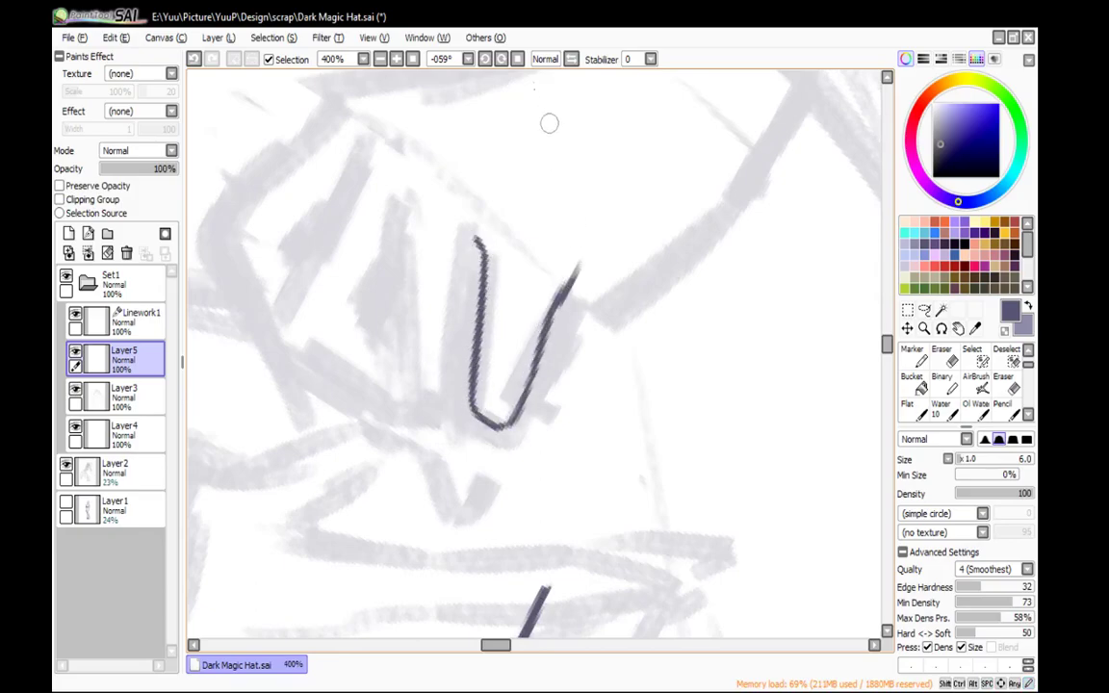
Ink the hand's lower edge from the little finger to the wrist, plus the neighbouring finger's outline and two knuckle marks
{"action": "key", "text": "Home"}
{"action": "left_click_drag", "start_coordinate": [619, 221], "coordinate": [412, 77]}
{"action": "mouse_move", "coordinate": [370, 207]}
{"action": "left_mouse_down"}
{"action": "mouse_move", "coordinate": [462, 277]}
{"action": "mouse_move", "coordinate": [554, 306]}
{"action": "mouse_move", "coordinate": [770, 318]}
{"action": "mouse_move", "coordinate": [718, 302]}
{"action": "left_mouse_up"}
{"action": "mouse_move", "coordinate": [611, 213]}
{"action": "left_mouse_down"}
{"action": "mouse_move", "coordinate": [830, 343]}
{"action": "mouse_move", "coordinate": [738, 170]}
{"action": "mouse_move", "coordinate": [540, 228]}
{"action": "left_mouse_up"}
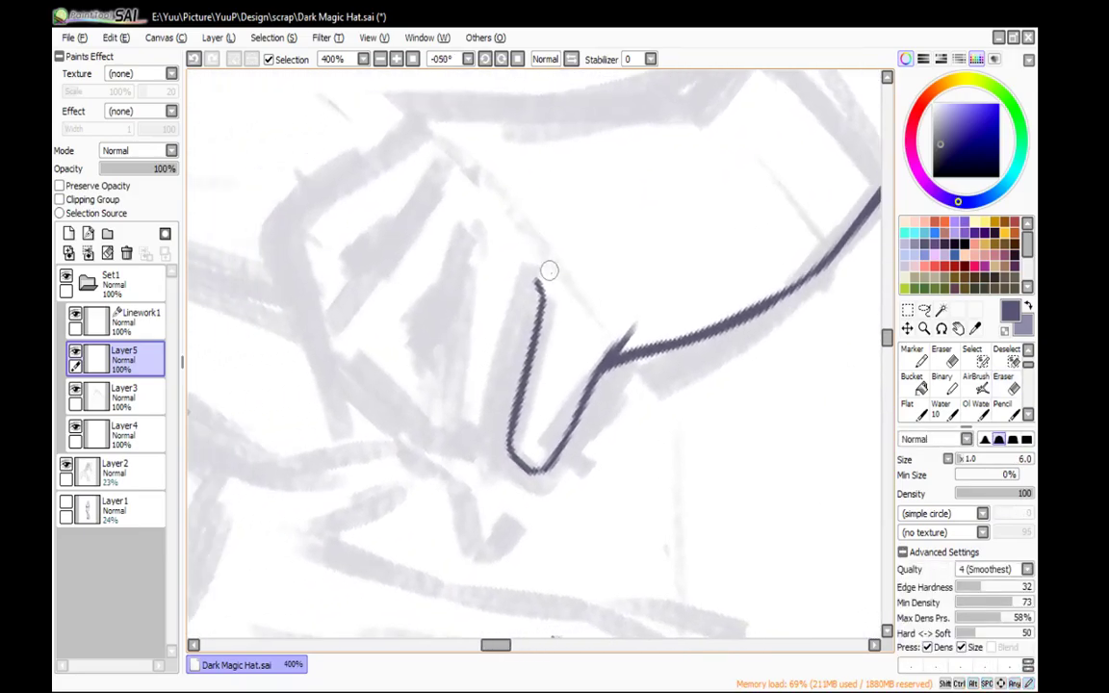
{"action": "left_click_drag", "start_coordinate": [562, 275], "coordinate": [581, 231]}
{"action": "left_click_drag", "start_coordinate": [495, 213], "coordinate": [520, 186]}
{"action": "mouse_move", "coordinate": [470, 228]}
{"action": "left_mouse_down"}
{"action": "mouse_move", "coordinate": [451, 420]}
{"action": "mouse_move", "coordinate": [506, 441]}
{"action": "left_mouse_up"}
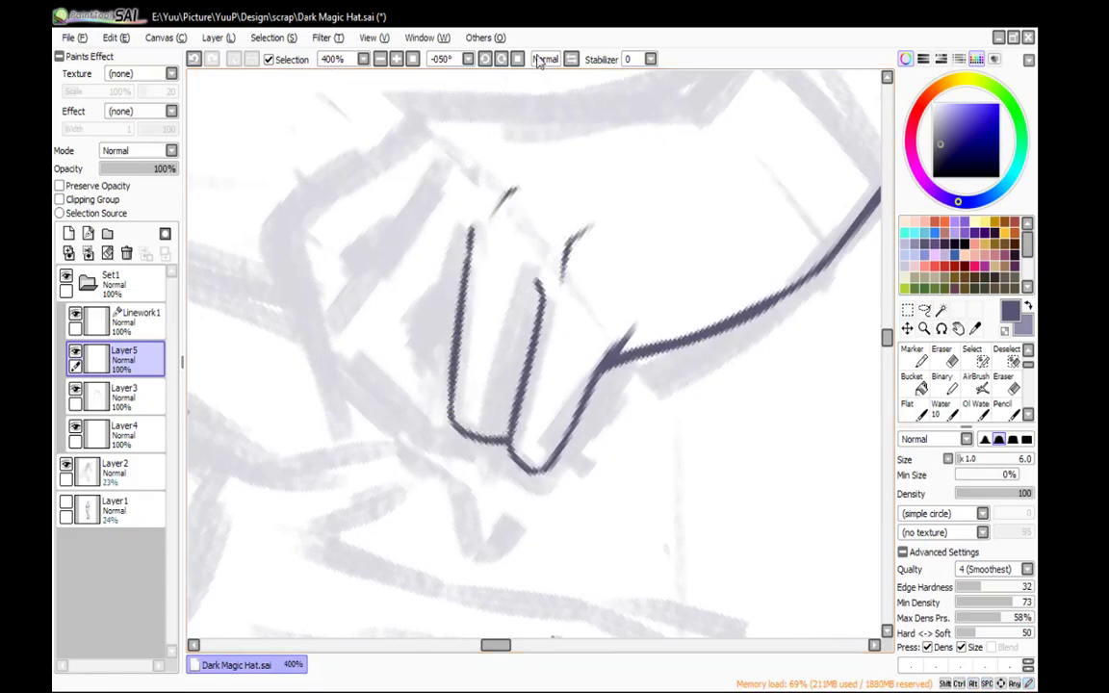
{"action": "left_click", "coordinate": [518, 59]}
{"action": "left_click", "coordinate": [574, 62]}
{"action": "mouse_move", "coordinate": [566, 258]}
{"action": "left_mouse_down"}
{"action": "mouse_move", "coordinate": [542, 173]}
{"action": "mouse_move", "coordinate": [571, 137]}
{"action": "left_mouse_up"}
{"action": "left_click", "coordinate": [575, 61]}
{"action": "mouse_move", "coordinate": [460, 317]}
{"action": "left_mouse_down"}
{"action": "mouse_move", "coordinate": [534, 337]}
{"action": "mouse_move", "coordinate": [541, 308]}
{"action": "mouse_move", "coordinate": [536, 332]}
{"action": "left_mouse_up"}
{"action": "left_click_drag", "start_coordinate": [688, 190], "coordinate": [672, 250]}
{"action": "key", "text": "ctrl+z"}
{"action": "key", "text": "ctrl+z"}
{"action": "key", "text": "ctrl+z"}
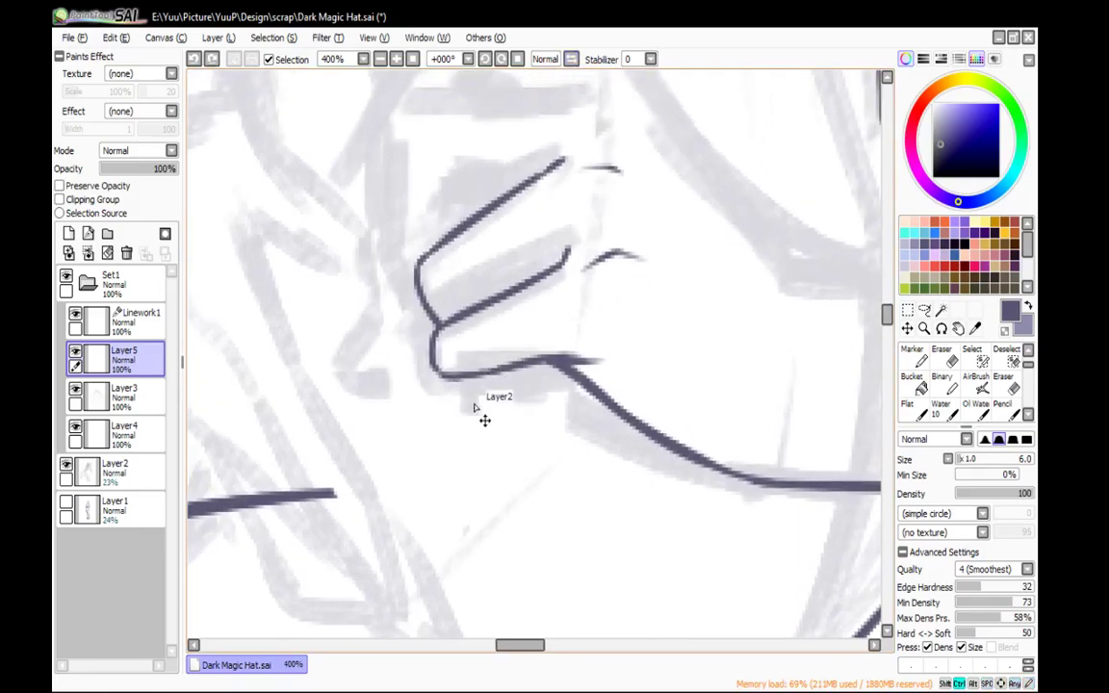
Ink a small pointed fingertip beneath the little finger and the narrow gap lines above the little finger
{"action": "mouse_move", "coordinate": [436, 366]}
{"action": "left_mouse_down"}
{"action": "mouse_move", "coordinate": [500, 416]}
{"action": "mouse_move", "coordinate": [520, 376]}
{"action": "left_mouse_up"}
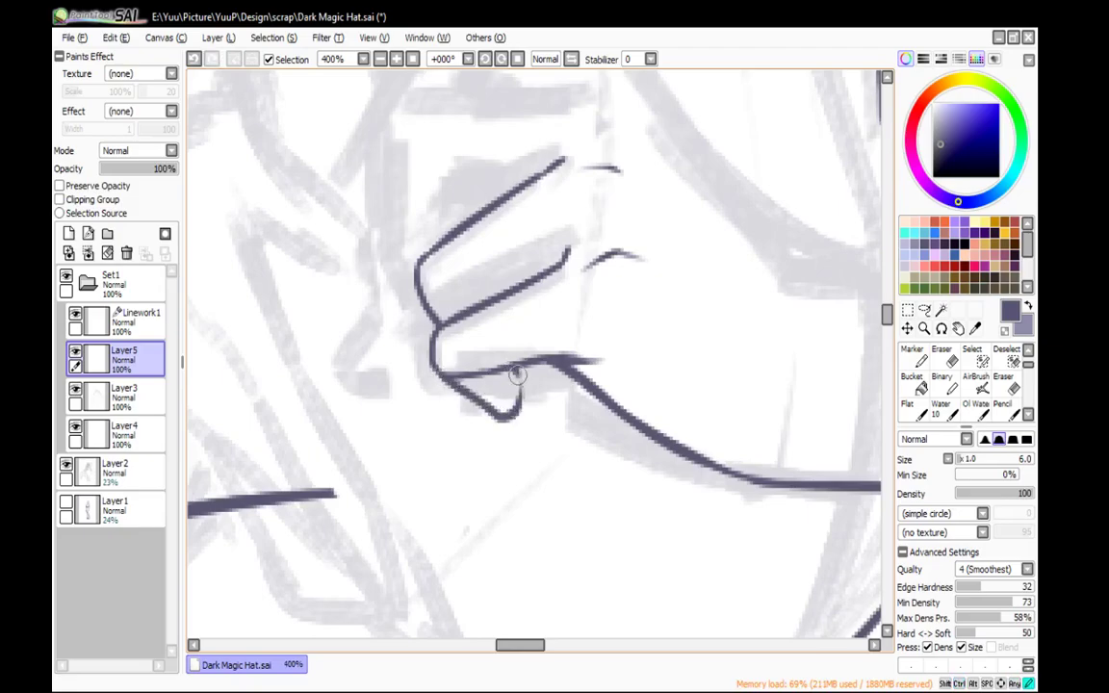
{"action": "mouse_move", "coordinate": [554, 329]}
{"action": "left_mouse_down"}
{"action": "mouse_move", "coordinate": [785, 308]}
{"action": "mouse_move", "coordinate": [576, 441]}
{"action": "left_mouse_up"}
{"action": "mouse_move", "coordinate": [575, 254]}
{"action": "left_mouse_down"}
{"action": "mouse_move", "coordinate": [621, 380]}
{"action": "mouse_move", "coordinate": [587, 286]}
{"action": "mouse_move", "coordinate": [585, 311]}
{"action": "left_mouse_up"}
{"action": "left_click", "coordinate": [518, 60]}
{"action": "left_click_drag", "start_coordinate": [550, 261], "coordinate": [519, 204]}
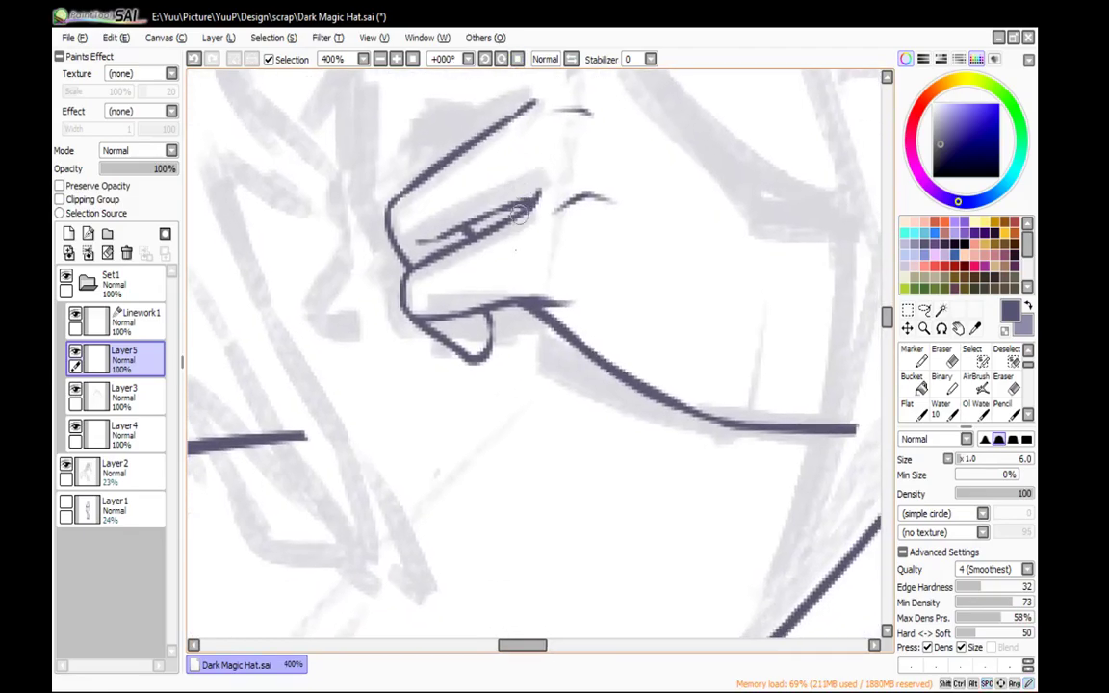
{"action": "left_click_drag", "start_coordinate": [646, 168], "coordinate": [651, 337]}
Ink the next finger's upper edge and its knuckle mark
{"action": "left_click", "coordinate": [570, 60]}
{"action": "mouse_move", "coordinate": [627, 149]}
{"action": "left_mouse_down"}
{"action": "mouse_move", "coordinate": [767, 161]}
{"action": "mouse_move", "coordinate": [433, 246]}
{"action": "left_mouse_up"}
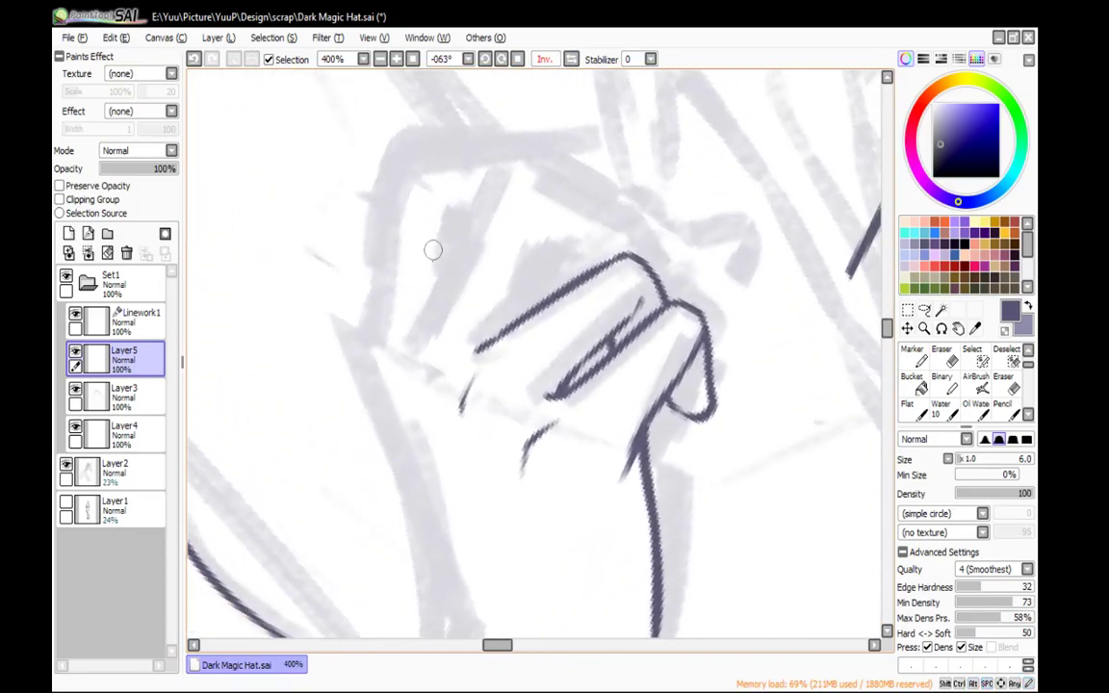
{"action": "left_click_drag", "start_coordinate": [416, 368], "coordinate": [415, 420]}
{"action": "left_click_drag", "start_coordinate": [414, 344], "coordinate": [499, 170]}
{"action": "left_click", "coordinate": [518, 60]}
Erase the rough corner of the bent finger and redraw it as a rounded bend running down to the neighbouring finger
{"action": "left_click_drag", "start_coordinate": [589, 183], "coordinate": [535, 115]}
{"action": "key", "text": "e"}
{"action": "left_click_drag", "start_coordinate": [613, 164], "coordinate": [650, 206]}
{"action": "key", "text": "n"}
{"action": "left_click_drag", "start_coordinate": [604, 170], "coordinate": [611, 250]}
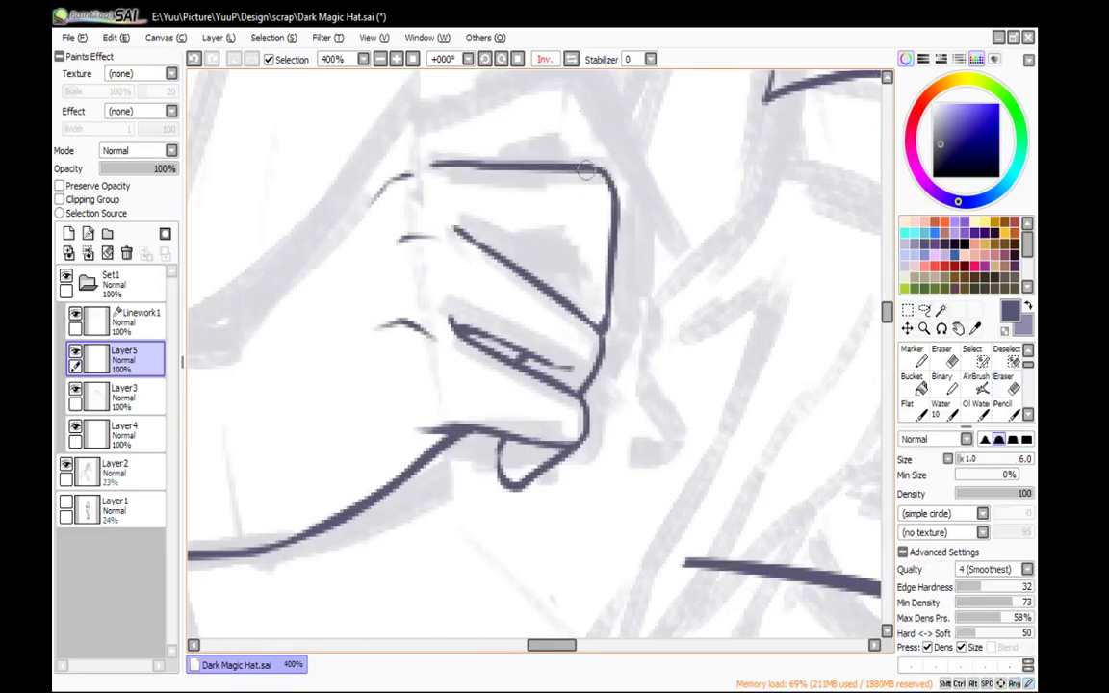
Ink the small triangular gap between the two upper bent fingers
{"action": "key", "text": "h"}
{"action": "left_click_drag", "start_coordinate": [591, 104], "coordinate": [578, 122]}
{"action": "left_click_drag", "start_coordinate": [669, 255], "coordinate": [686, 445]}
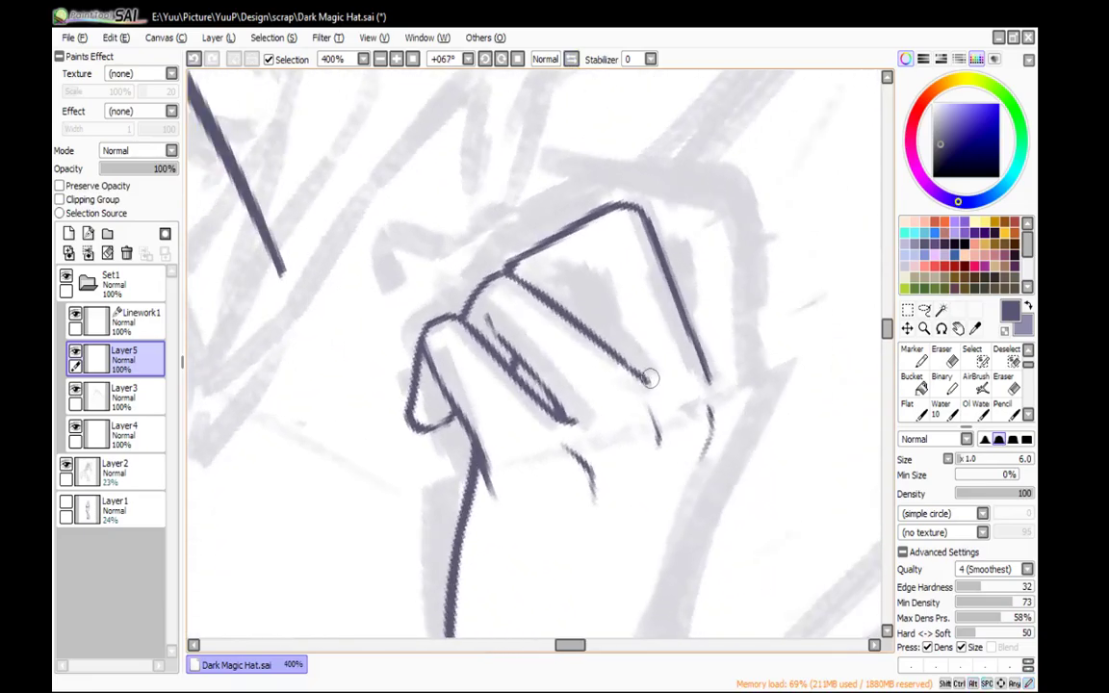
{"action": "left_click_drag", "start_coordinate": [594, 251], "coordinate": [632, 371]}
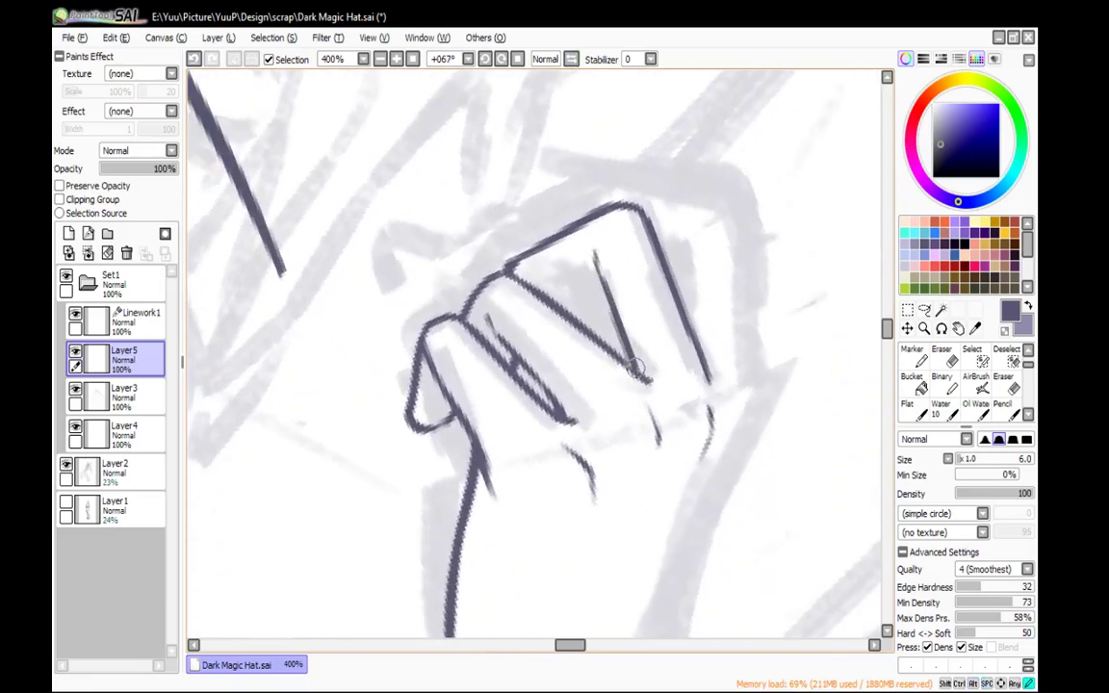
{"action": "left_click", "coordinate": [517, 60]}
{"action": "left_click_drag", "start_coordinate": [555, 169], "coordinate": [603, 157]}
{"action": "left_click_drag", "start_coordinate": [550, 245], "coordinate": [550, 293]}
Ink the extended index finger with its pointed tip and the back of the hand down to the wrist
{"action": "left_click_drag", "start_coordinate": [693, 147], "coordinate": [665, 234]}
{"action": "left_click", "coordinate": [572, 59]}
{"action": "left_click_drag", "start_coordinate": [654, 141], "coordinate": [547, 149]}
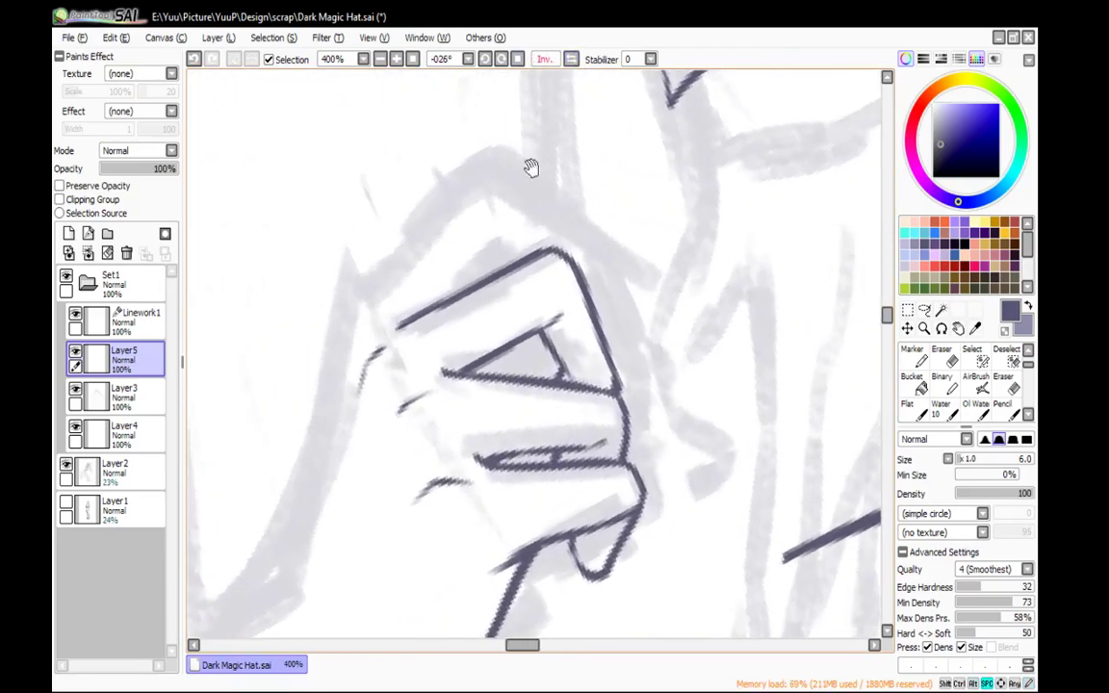
{"action": "left_click_drag", "start_coordinate": [400, 390], "coordinate": [561, 226]}
{"action": "mouse_move", "coordinate": [462, 414]}
{"action": "left_mouse_down"}
{"action": "mouse_move", "coordinate": [512, 162]}
{"action": "mouse_move", "coordinate": [510, 185]}
{"action": "mouse_move", "coordinate": [535, 139]}
{"action": "left_mouse_up"}
{"action": "left_click_drag", "start_coordinate": [607, 135], "coordinate": [568, 277]}
{"action": "left_click_drag", "start_coordinate": [677, 257], "coordinate": [586, 190]}
{"action": "left_click_drag", "start_coordinate": [537, 234], "coordinate": [589, 273]}
{"action": "mouse_move", "coordinate": [502, 383]}
{"action": "left_mouse_down"}
{"action": "mouse_move", "coordinate": [519, 210]}
{"action": "mouse_move", "coordinate": [515, 236]}
{"action": "mouse_move", "coordinate": [551, 183]}
{"action": "mouse_move", "coordinate": [669, 105]}
{"action": "mouse_move", "coordinate": [672, 159]}
{"action": "mouse_move", "coordinate": [677, 128]}
{"action": "mouse_move", "coordinate": [655, 182]}
{"action": "mouse_move", "coordinate": [586, 239]}
{"action": "mouse_move", "coordinate": [578, 291]}
{"action": "left_mouse_up"}
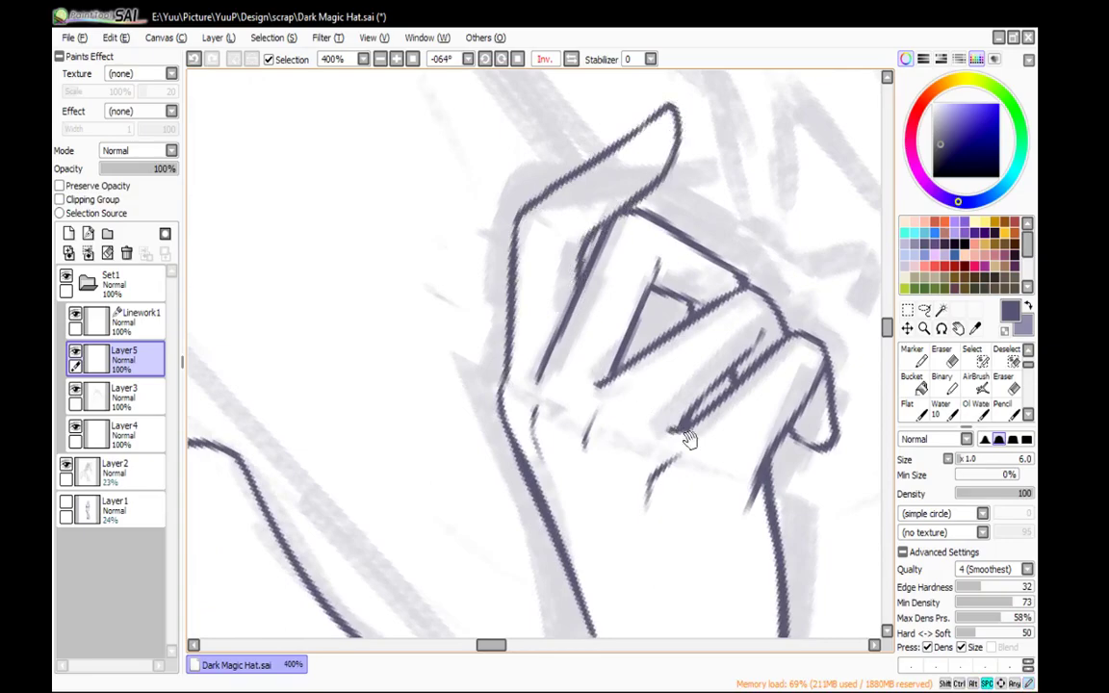
Undo the latest strokes at the index finger's base and re-ink the short line beside the neighbouring finger
{"action": "left_click_drag", "start_coordinate": [682, 430], "coordinate": [619, 418]}
{"action": "key", "text": "ctrl+z"}
{"action": "key", "text": "ctrl+z"}
{"action": "key", "text": "ctrl+z"}
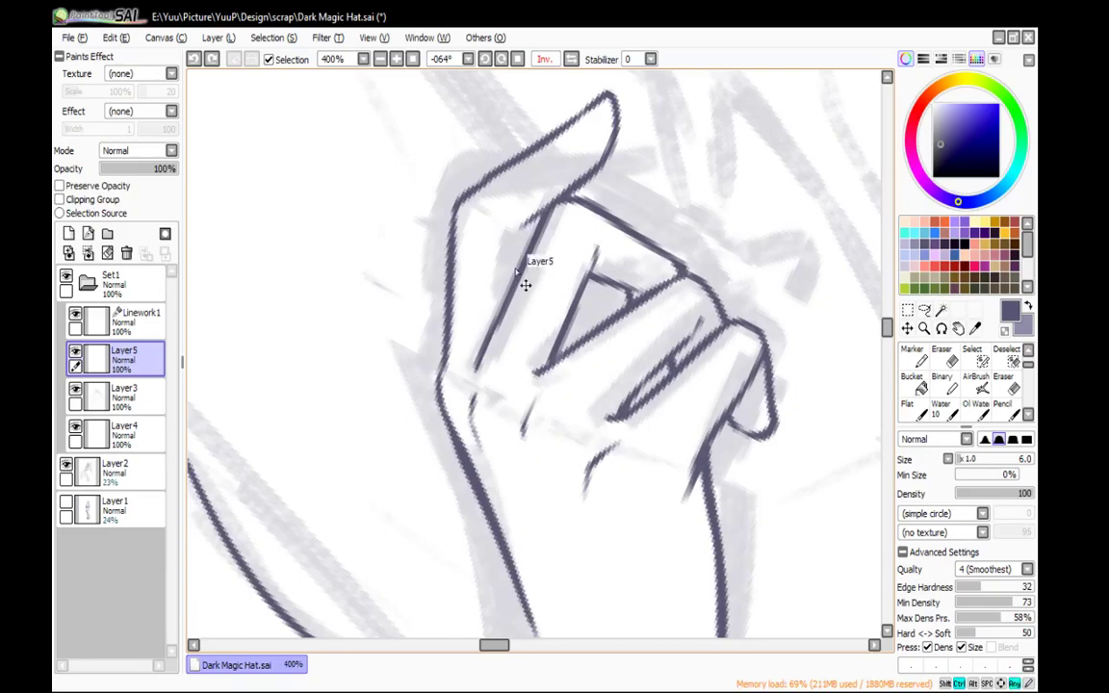
{"action": "mouse_move", "coordinate": [533, 220]}
{"action": "left_mouse_down"}
{"action": "mouse_move", "coordinate": [510, 241]}
{"action": "mouse_move", "coordinate": [507, 305]}
{"action": "left_mouse_up"}
Ink a straight line from the end of the hand's upper edge along the wrist towards the sleeve
{"action": "left_click_drag", "start_coordinate": [633, 447], "coordinate": [597, 123]}
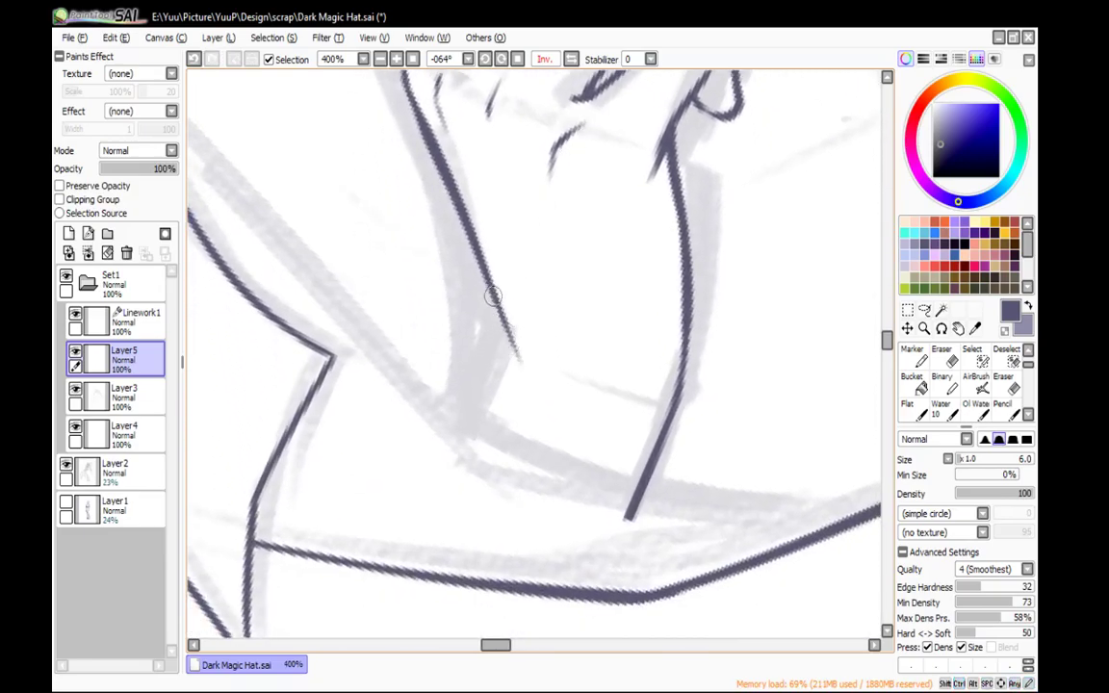
{"action": "key", "text": "e"}
{"action": "key", "text": "n"}
{"action": "left_click_drag", "start_coordinate": [501, 309], "coordinate": [432, 445]}
{"action": "left_click", "coordinate": [517, 60]}
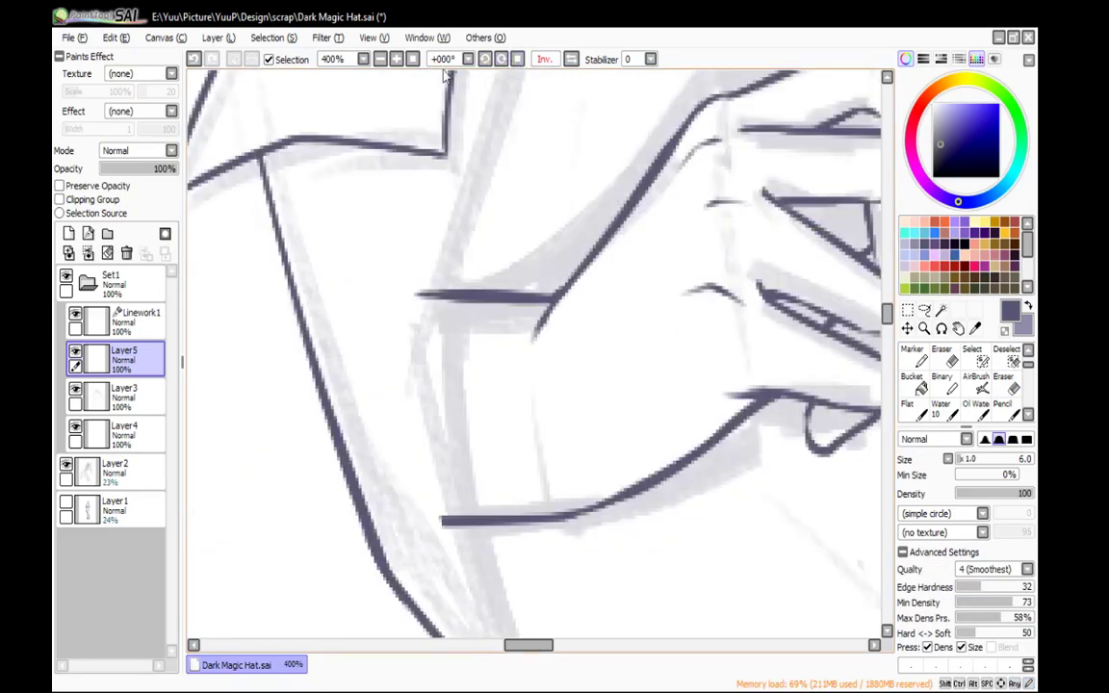
{"action": "left_click", "coordinate": [397, 60]}
{"action": "left_click", "coordinate": [381, 63]}
{"action": "left_click", "coordinate": [380, 63]}
{"action": "left_click", "coordinate": [380, 63]}
{"action": "left_click", "coordinate": [380, 59]}
{"action": "left_click", "coordinate": [380, 59]}
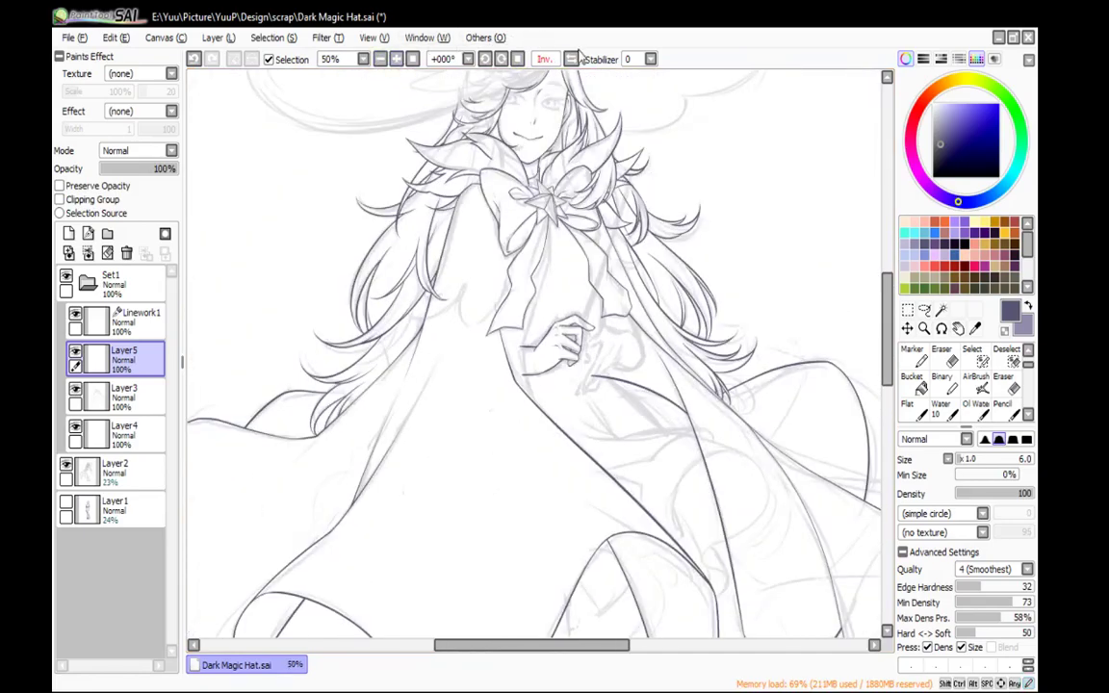
{"action": "left_click", "coordinate": [518, 59]}
{"action": "left_click_drag", "start_coordinate": [709, 339], "coordinate": [697, 440]}
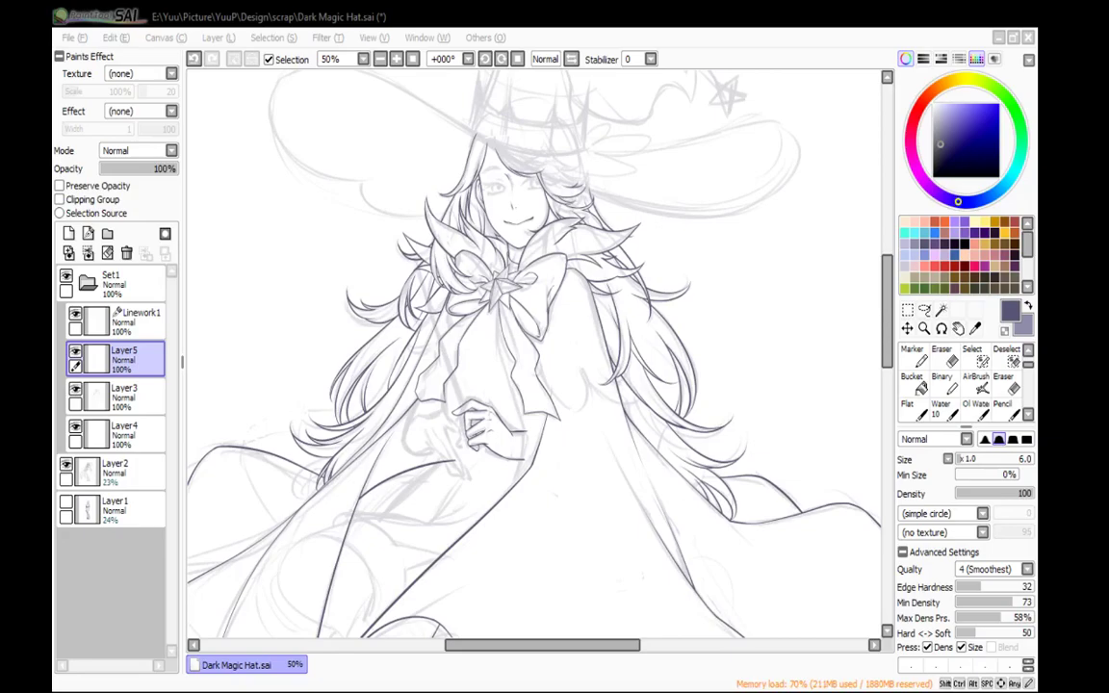
{"action": "left_click", "coordinate": [654, 15]}
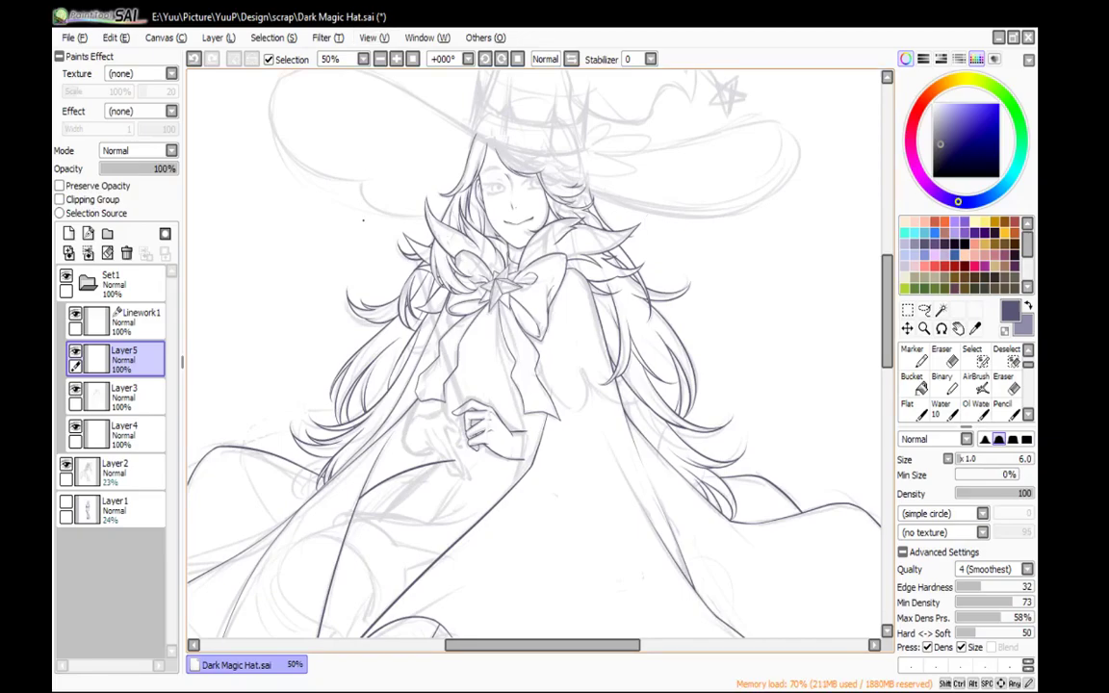
Ink the outline of the hat's wide brim with its rounded loops on both sides, on Layer5
{"action": "scroll", "coordinate": [364, 223], "scroll_direction": "up", "scroll_amount": 1}
{"action": "mouse_move", "coordinate": [461, 151]}
{"action": "left_mouse_down"}
{"action": "mouse_move", "coordinate": [499, 314]}
{"action": "mouse_move", "coordinate": [545, 367]}
{"action": "left_mouse_up"}
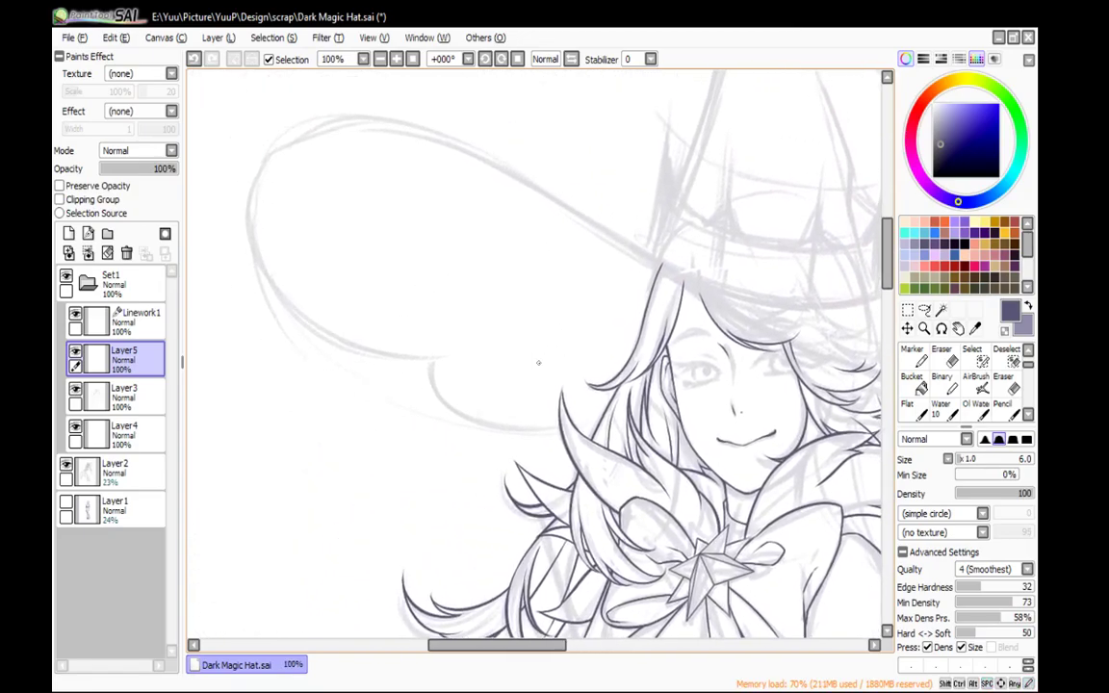
{"action": "left_click", "coordinate": [134, 320]}
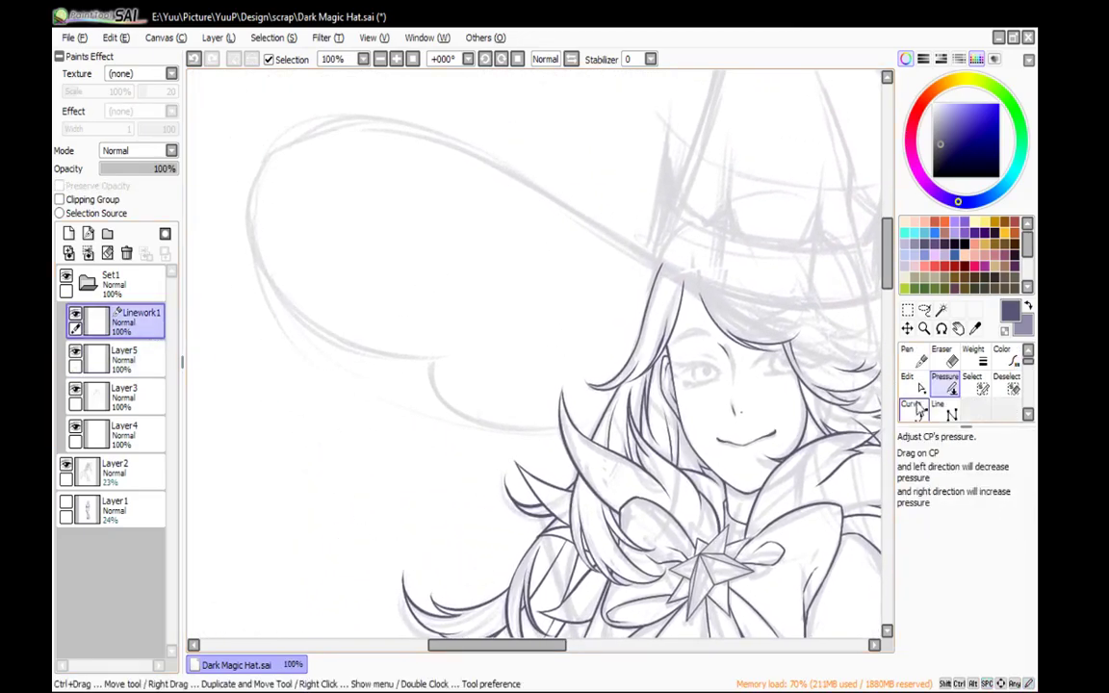
{"action": "left_click", "coordinate": [144, 361]}
{"action": "left_click", "coordinate": [381, 59]}
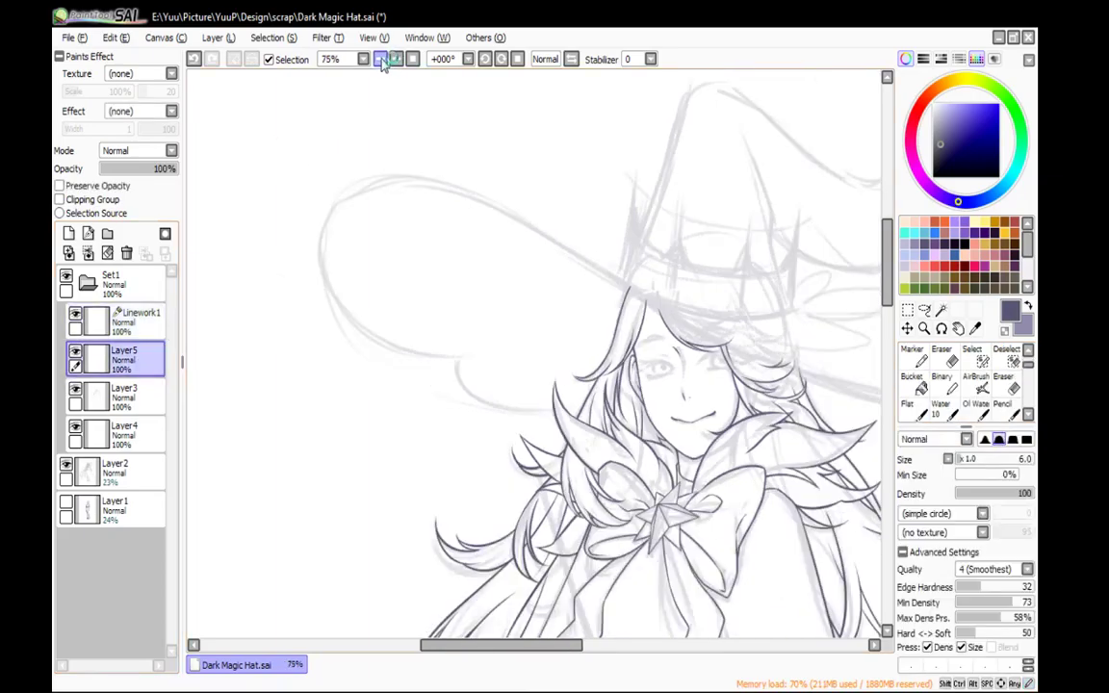
{"action": "left_click", "coordinate": [380, 59]}
{"action": "mouse_move", "coordinate": [438, 312]}
{"action": "left_mouse_down"}
{"action": "mouse_move", "coordinate": [445, 332]}
{"action": "mouse_move", "coordinate": [438, 308]}
{"action": "mouse_move", "coordinate": [539, 284]}
{"action": "mouse_move", "coordinate": [651, 308]}
{"action": "left_mouse_up"}
{"action": "key", "text": "ctrl+z"}
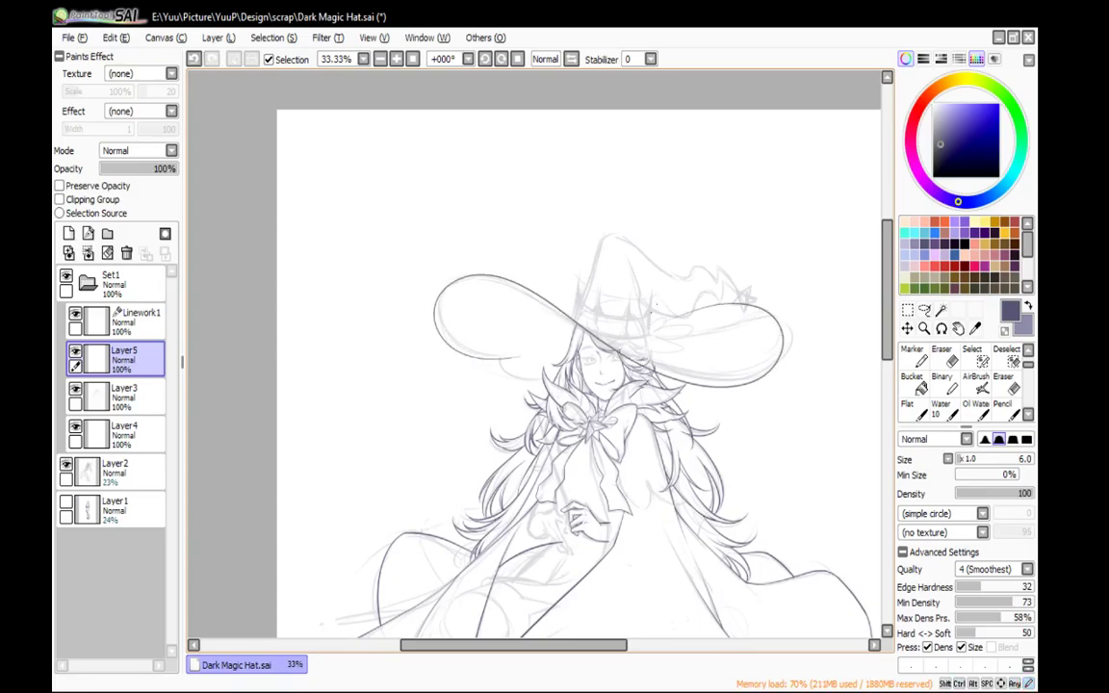
Undo the last stroke of the hat's brim and re-ink the brim's long lower edge
{"action": "key", "text": "ctrl+z"}
{"action": "mouse_move", "coordinate": [468, 323]}
{"action": "left_mouse_down"}
{"action": "mouse_move", "coordinate": [435, 301]}
{"action": "mouse_move", "coordinate": [693, 378]}
{"action": "left_mouse_up"}
{"action": "left_click_drag", "start_coordinate": [785, 298], "coordinate": [782, 274]}
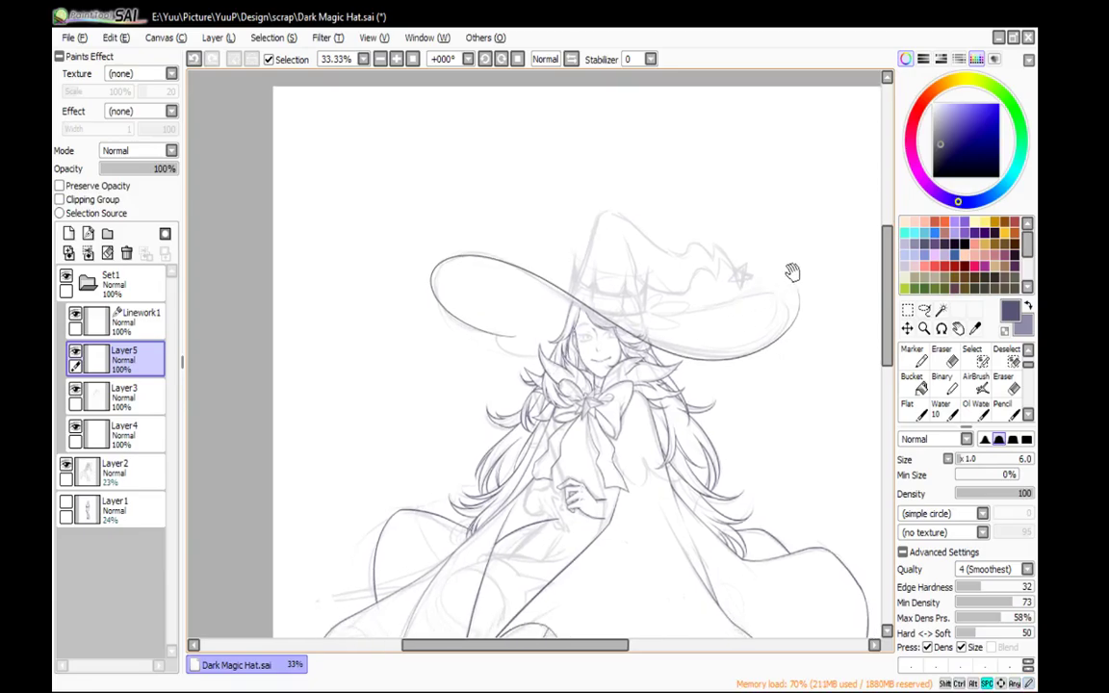
Ink the line of the upturned brim running inward from the outer tip, undoing and retrying until it sits right
{"action": "left_click", "coordinate": [571, 58]}
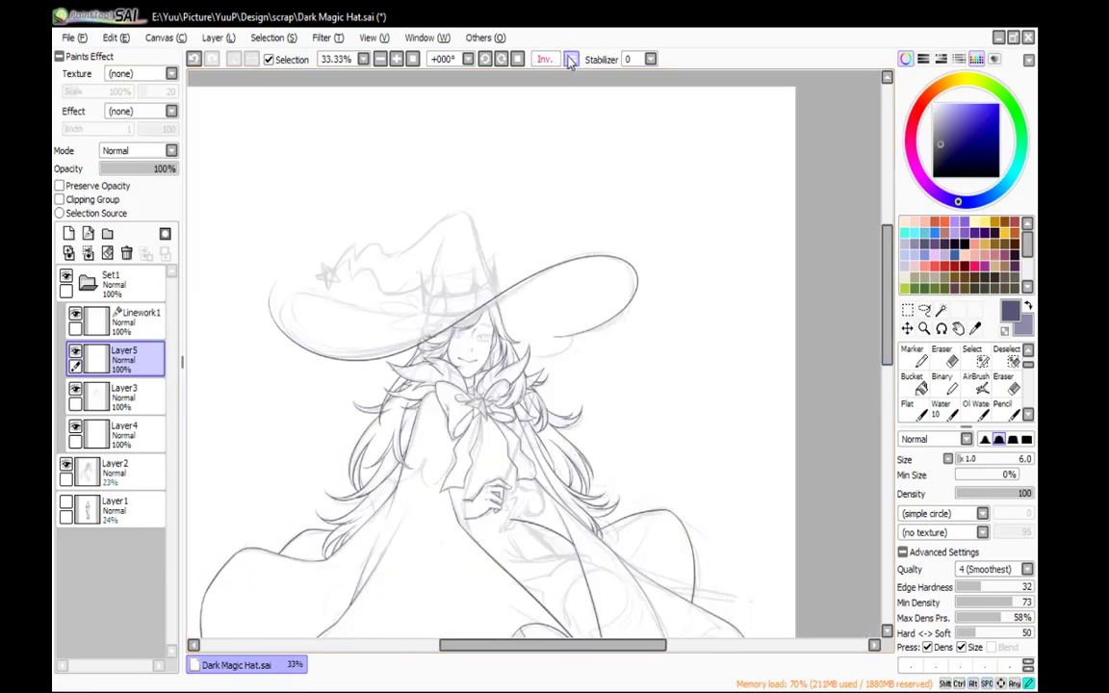
{"action": "left_click_drag", "start_coordinate": [745, 165], "coordinate": [728, 397]}
{"action": "left_click_drag", "start_coordinate": [536, 279], "coordinate": [569, 434]}
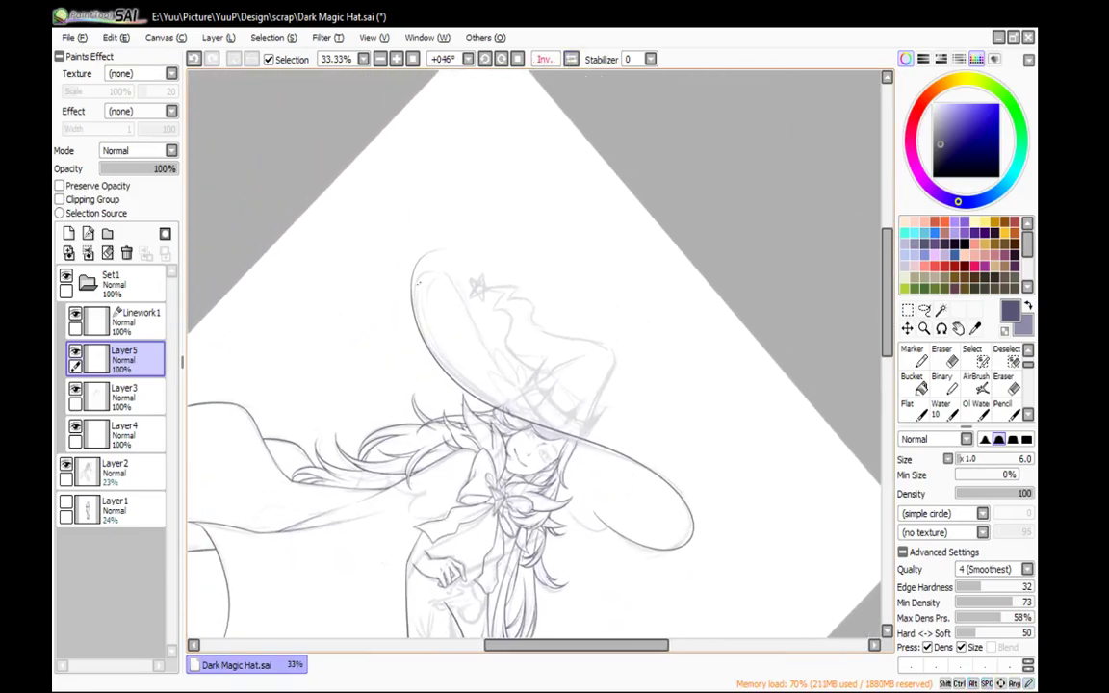
{"action": "left_click_drag", "start_coordinate": [415, 283], "coordinate": [527, 389]}
{"action": "key", "text": "ctrl+z"}
{"action": "mouse_move", "coordinate": [418, 291]}
{"action": "left_mouse_down"}
{"action": "mouse_move", "coordinate": [432, 315]}
{"action": "mouse_move", "coordinate": [539, 390]}
{"action": "left_mouse_up"}
{"action": "left_click", "coordinate": [517, 59]}
{"action": "key", "text": "ctrl+z"}
{"action": "mouse_move", "coordinate": [741, 251]}
{"action": "left_mouse_down"}
{"action": "mouse_move", "coordinate": [749, 270]}
{"action": "mouse_move", "coordinate": [688, 492]}
{"action": "left_mouse_up"}
{"action": "left_click_drag", "start_coordinate": [472, 344], "coordinate": [437, 224]}
{"action": "left_click", "coordinate": [520, 60]}
{"action": "left_click", "coordinate": [571, 59]}
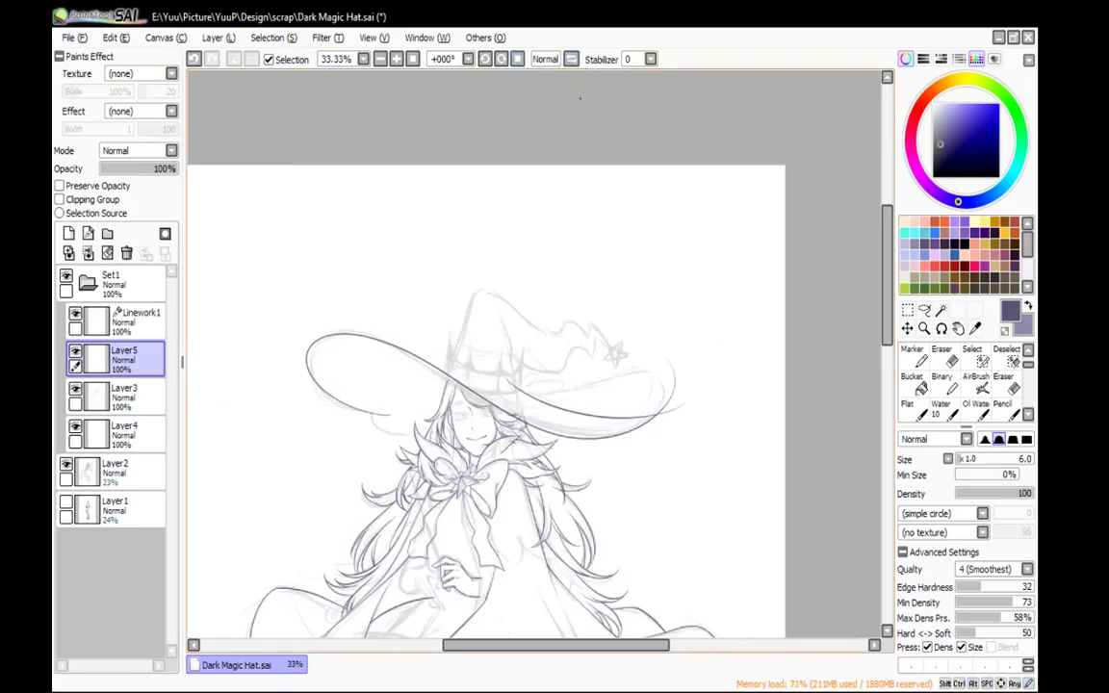
Erase the stroke ends that overshoot the point where the upturned brim's two lines meet
{"action": "scroll", "coordinate": [577, 92], "scroll_direction": "down", "scroll_amount": 3}
{"action": "left_click", "coordinate": [571, 58]}
{"action": "left_click", "coordinate": [396, 59]}
{"action": "left_click", "coordinate": [396, 59]}
{"action": "left_click", "coordinate": [396, 59]}
{"action": "left_click_drag", "start_coordinate": [336, 190], "coordinate": [673, 416]}
{"action": "key", "text": "e"}
{"action": "left_click_drag", "start_coordinate": [448, 101], "coordinate": [489, 195]}
{"action": "key", "text": "e"}
{"action": "mouse_move", "coordinate": [502, 140]}
{"action": "left_mouse_down"}
{"action": "mouse_move", "coordinate": [452, 186]}
{"action": "mouse_move", "coordinate": [404, 268]}
{"action": "mouse_move", "coordinate": [411, 361]}
{"action": "mouse_move", "coordinate": [446, 429]}
{"action": "mouse_move", "coordinate": [321, 364]}
{"action": "mouse_move", "coordinate": [404, 413]}
{"action": "mouse_move", "coordinate": [457, 466]}
{"action": "left_mouse_up"}
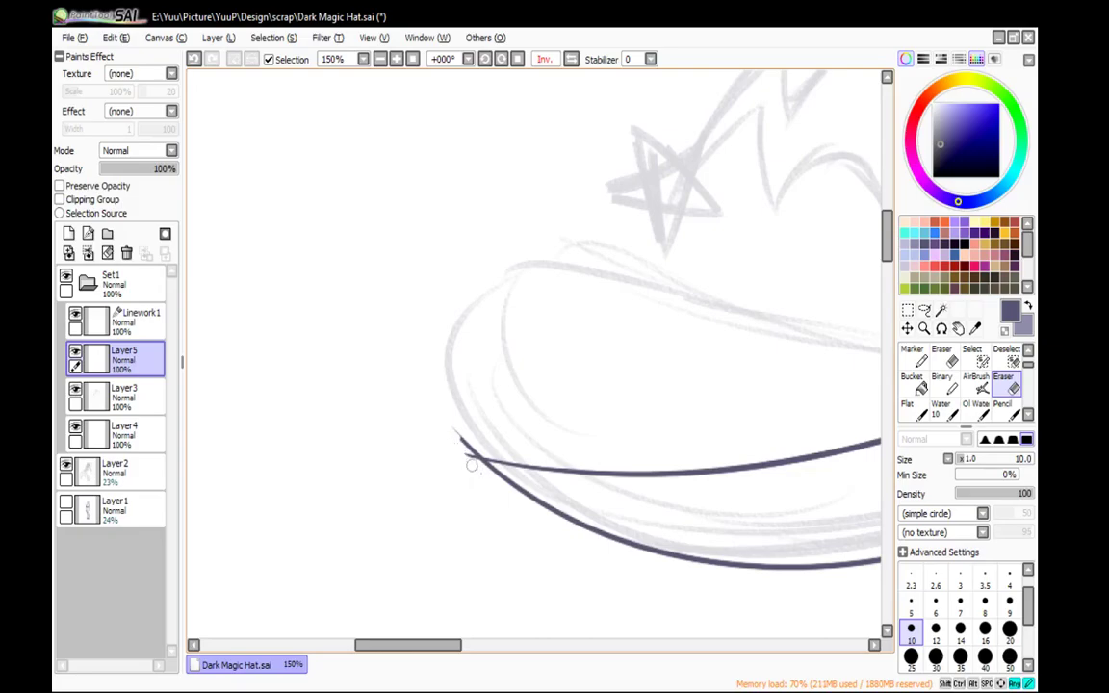
{"action": "left_click_drag", "start_coordinate": [450, 424], "coordinate": [473, 462]}
{"action": "key", "text": "e"}
Erase the remaining stub at the brim's outer corner to leave a clean sharp tip
{"action": "left_click_drag", "start_coordinate": [475, 301], "coordinate": [478, 176]}
{"action": "left_click", "coordinate": [395, 60]}
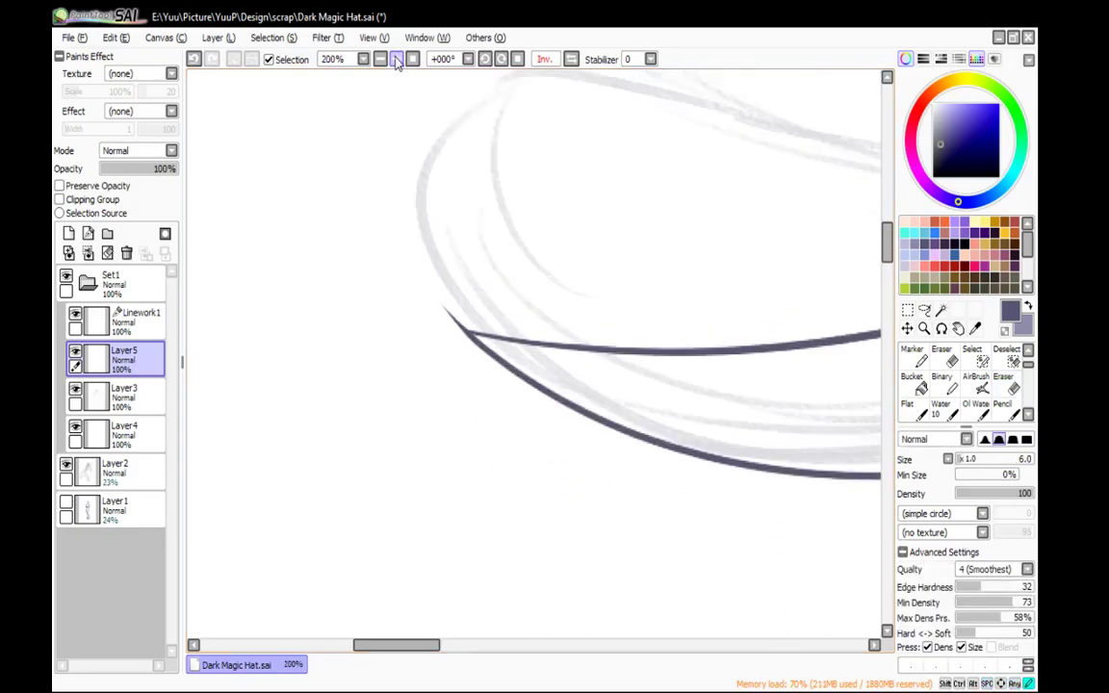
{"action": "left_click", "coordinate": [395, 60]}
{"action": "key", "text": "e"}
{"action": "mouse_move", "coordinate": [394, 275]}
{"action": "left_mouse_down"}
{"action": "mouse_move", "coordinate": [447, 312]}
{"action": "mouse_move", "coordinate": [429, 309]}
{"action": "mouse_move", "coordinate": [423, 324]}
{"action": "left_mouse_up"}
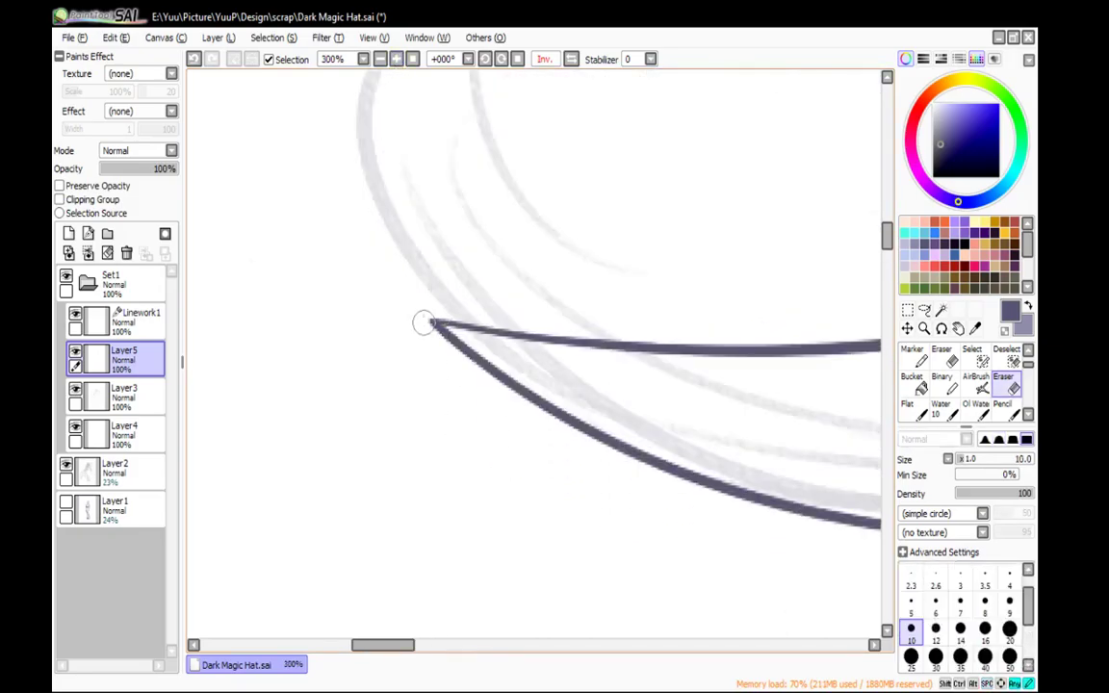
{"action": "key", "text": "e"}
{"action": "scroll", "coordinate": [480, 247], "scroll_direction": "down", "scroll_amount": 5}
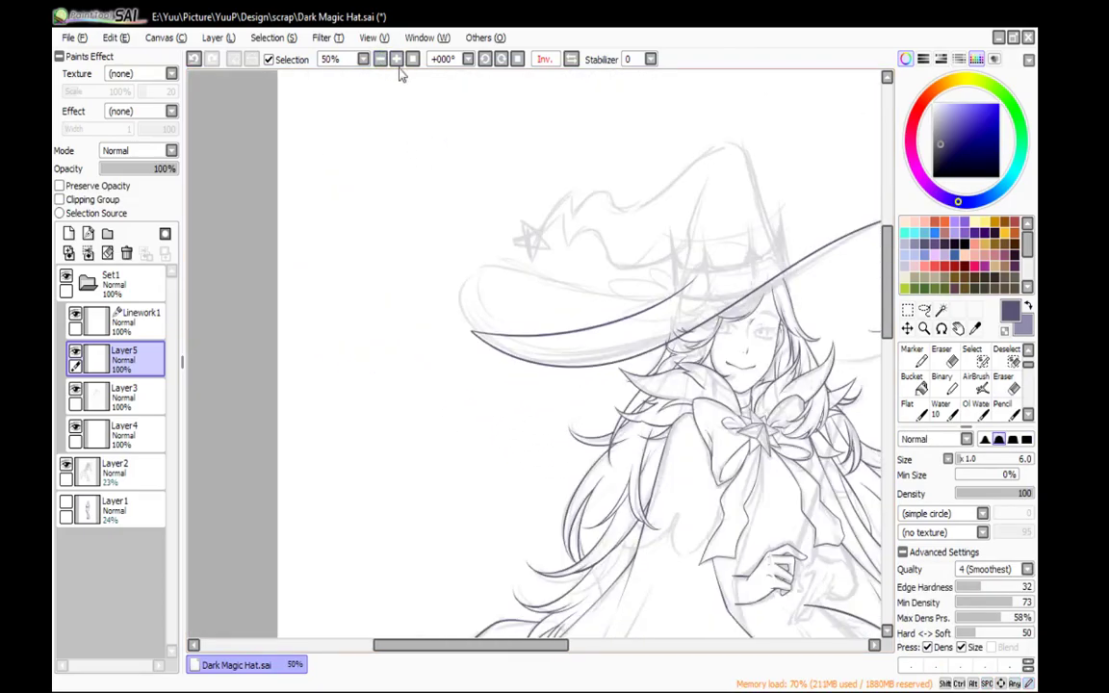
Trim the loose end of the underside line on the brim's other, rounded side
{"action": "left_click_drag", "start_coordinate": [613, 264], "coordinate": [598, 268]}
{"action": "left_click", "coordinate": [572, 58]}
{"action": "mouse_move", "coordinate": [467, 218]}
{"action": "left_mouse_down"}
{"action": "mouse_move", "coordinate": [653, 186]}
{"action": "mouse_move", "coordinate": [529, 169]}
{"action": "mouse_move", "coordinate": [490, 193]}
{"action": "left_mouse_up"}
{"action": "left_click", "coordinate": [396, 59]}
{"action": "left_click", "coordinate": [396, 60]}
{"action": "left_click", "coordinate": [397, 59]}
{"action": "key", "text": "e"}
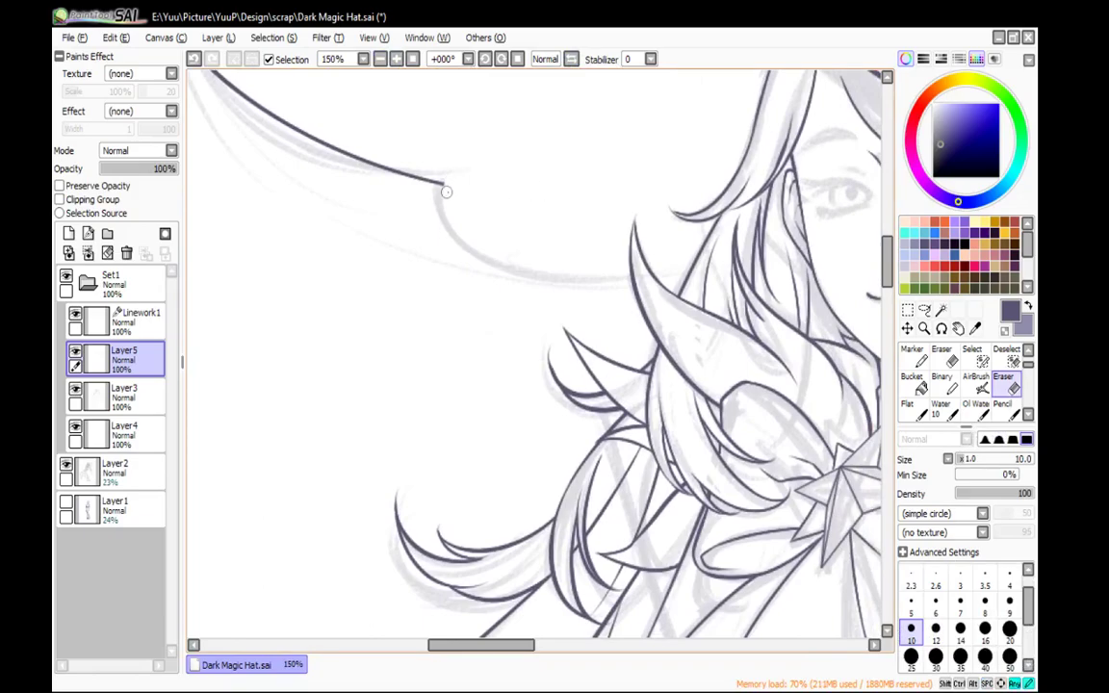
Ink the curved brim edge from the trimmed end to the hair behind the collar and erase its overlap there
{"action": "key", "text": "n"}
{"action": "mouse_move", "coordinate": [443, 183]}
{"action": "left_mouse_down"}
{"action": "mouse_move", "coordinate": [510, 268]}
{"action": "mouse_move", "coordinate": [674, 248]}
{"action": "left_mouse_up"}
{"action": "key", "text": "ctrl+z"}
{"action": "mouse_move", "coordinate": [443, 183]}
{"action": "left_mouse_down"}
{"action": "mouse_move", "coordinate": [440, 216]}
{"action": "mouse_move", "coordinate": [755, 246]}
{"action": "mouse_move", "coordinate": [566, 294]}
{"action": "mouse_move", "coordinate": [510, 328]}
{"action": "mouse_move", "coordinate": [482, 322]}
{"action": "mouse_move", "coordinate": [498, 335]}
{"action": "left_mouse_up"}
{"action": "key", "text": "space"}
{"action": "key", "text": "e"}
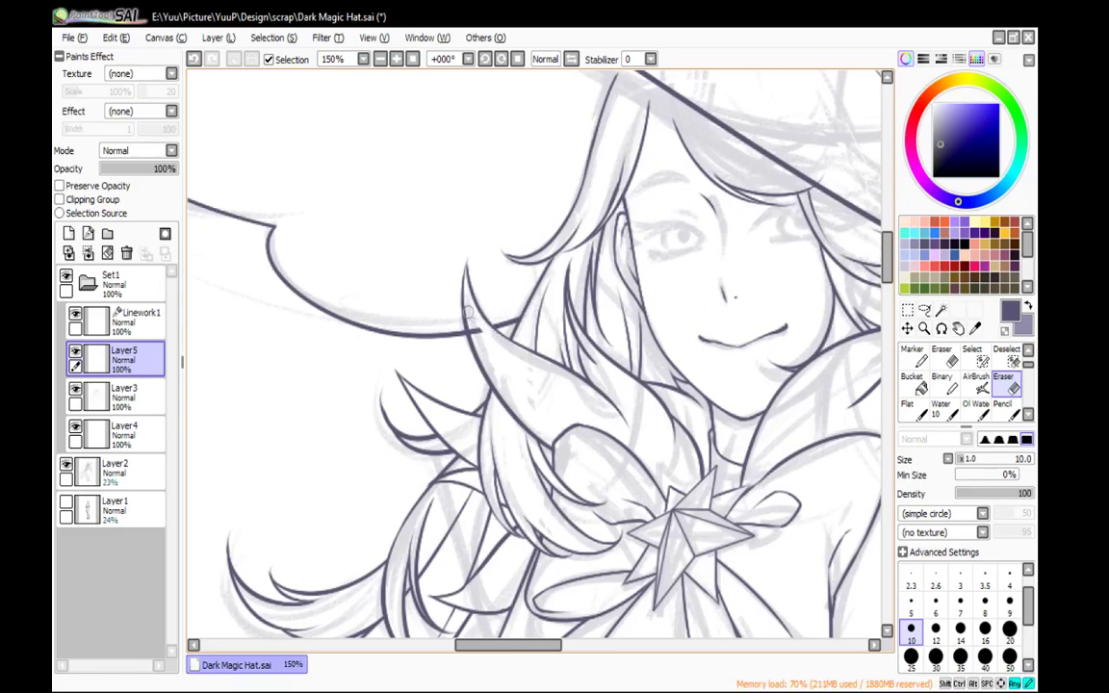
{"action": "key", "text": "n"}
Extend the hair strands framing the face up to the hat's brim line on Layer3
{"action": "left_click", "coordinate": [380, 60]}
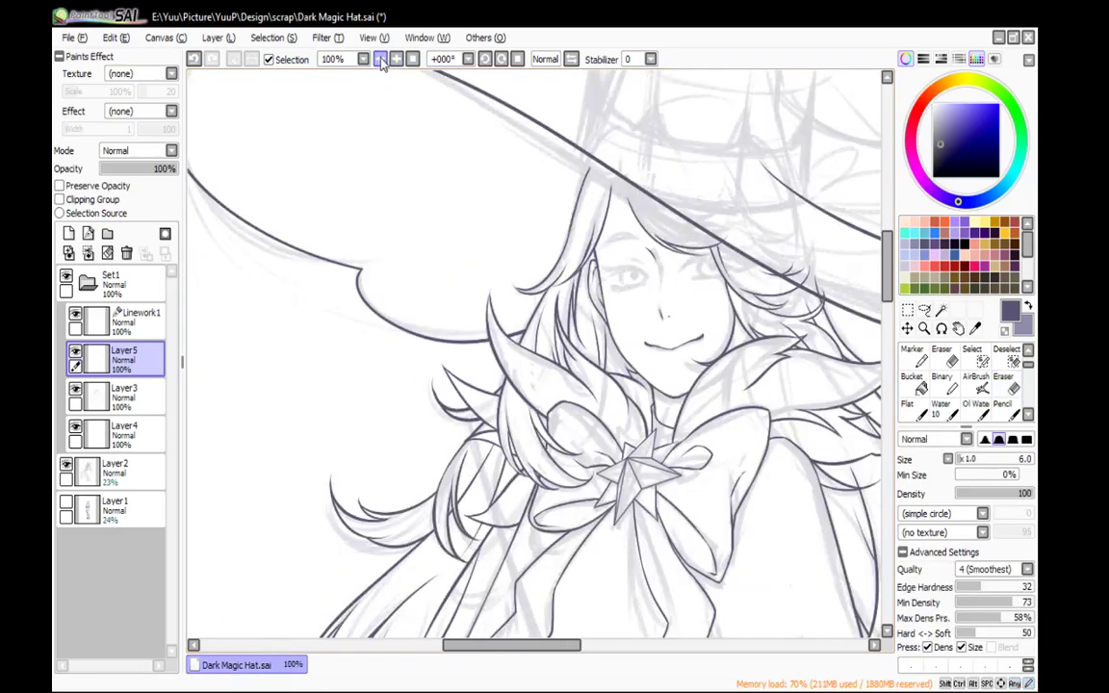
{"action": "left_click", "coordinate": [379, 60]}
{"action": "left_click_drag", "start_coordinate": [592, 167], "coordinate": [494, 165]}
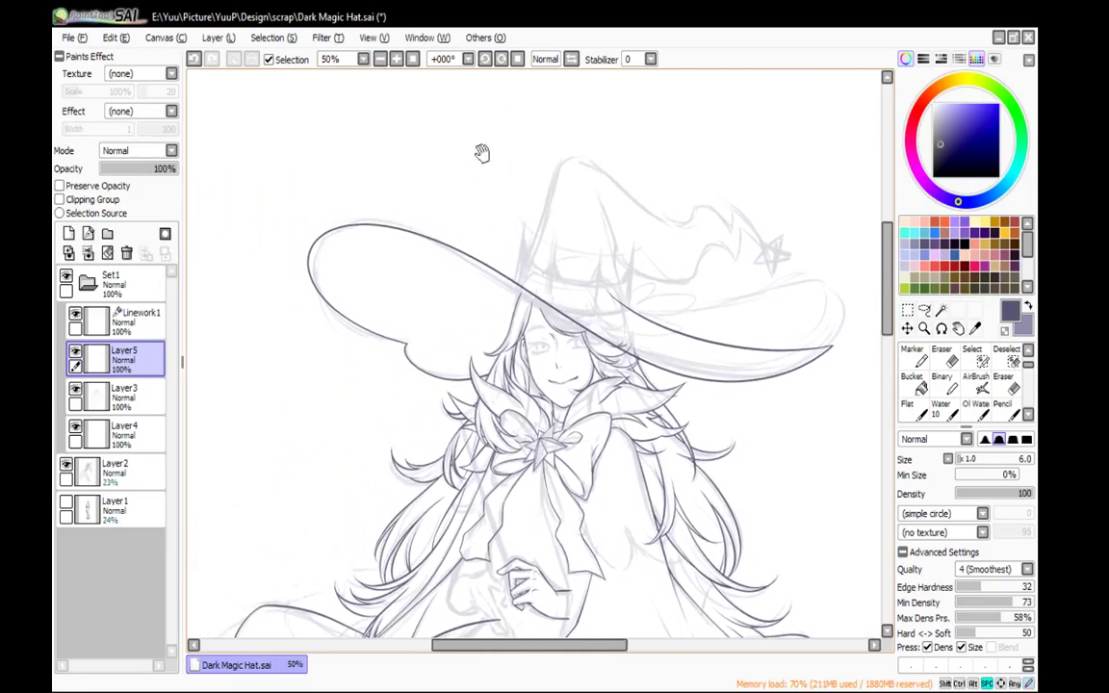
{"action": "scroll", "coordinate": [495, 165], "scroll_direction": "up", "scroll_amount": 5}
{"action": "left_click_drag", "start_coordinate": [587, 142], "coordinate": [496, 175]}
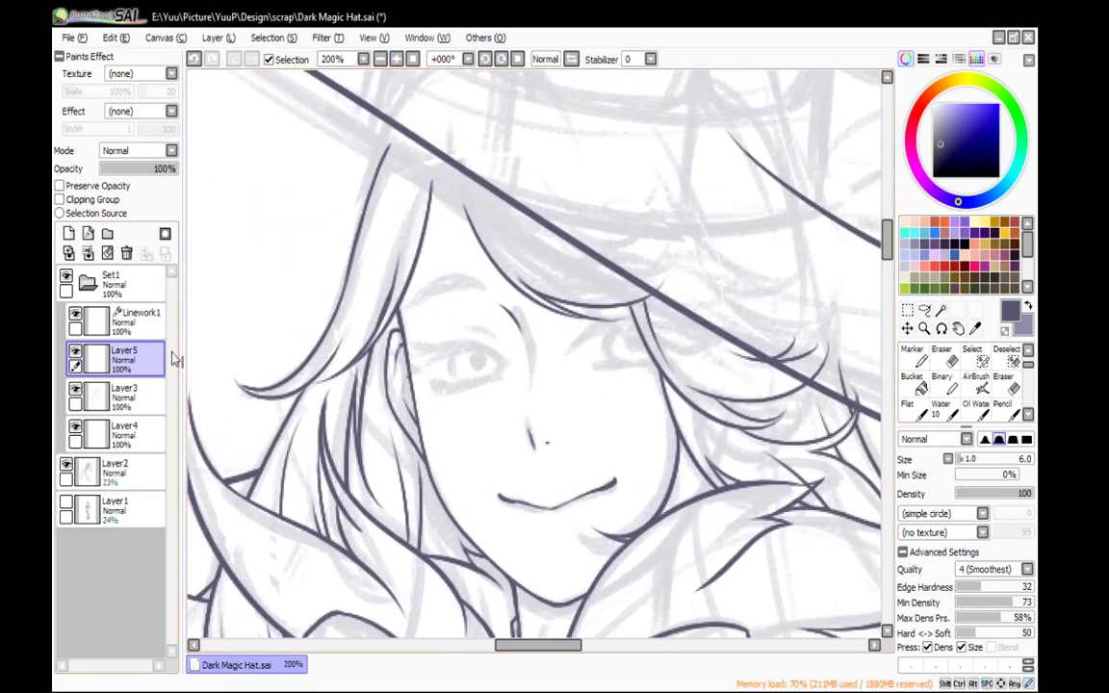
{"action": "left_click", "coordinate": [135, 395]}
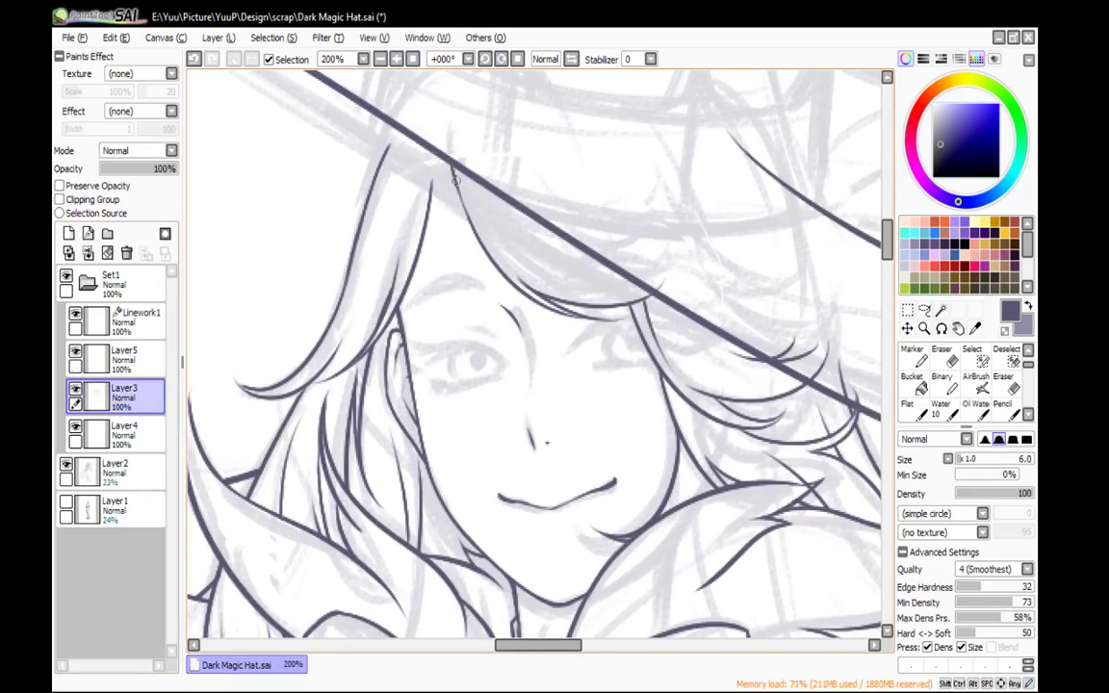
{"action": "left_click", "coordinate": [517, 59]}
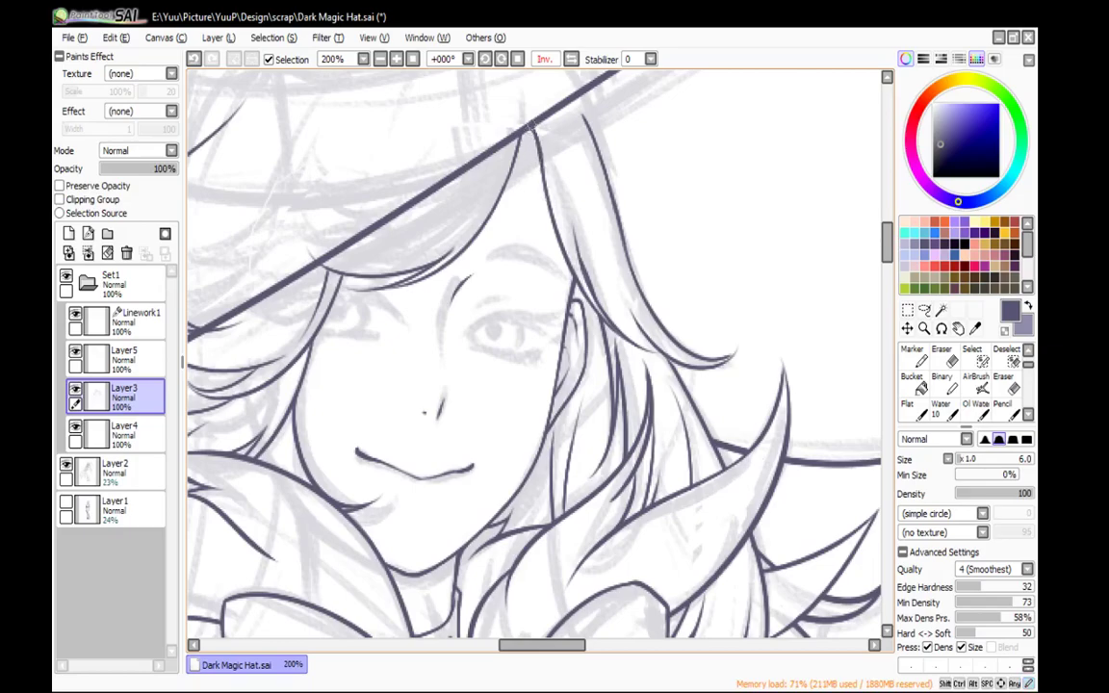
{"action": "scroll", "coordinate": [507, 138], "scroll_direction": "up", "scroll_amount": 1}
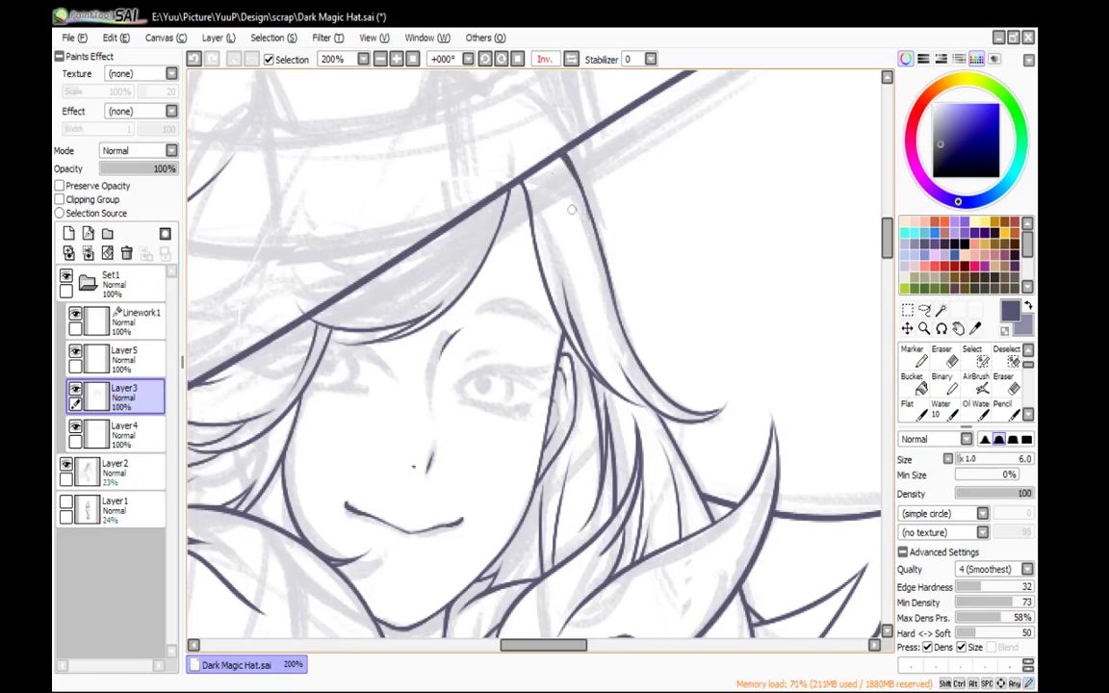
Erase the hair strand tips on Layer3 that cross above the brim line beside the face
{"action": "left_click", "coordinate": [412, 58]}
{"action": "left_click", "coordinate": [570, 59]}
{"action": "mouse_move", "coordinate": [619, 186]}
{"action": "left_mouse_down"}
{"action": "mouse_move", "coordinate": [440, 181]}
{"action": "mouse_move", "coordinate": [424, 170]}
{"action": "left_mouse_up"}
{"action": "left_click", "coordinate": [395, 61]}
{"action": "left_click", "coordinate": [396, 60]}
{"action": "key", "text": "e"}
{"action": "left_click_drag", "start_coordinate": [361, 262], "coordinate": [371, 277]}
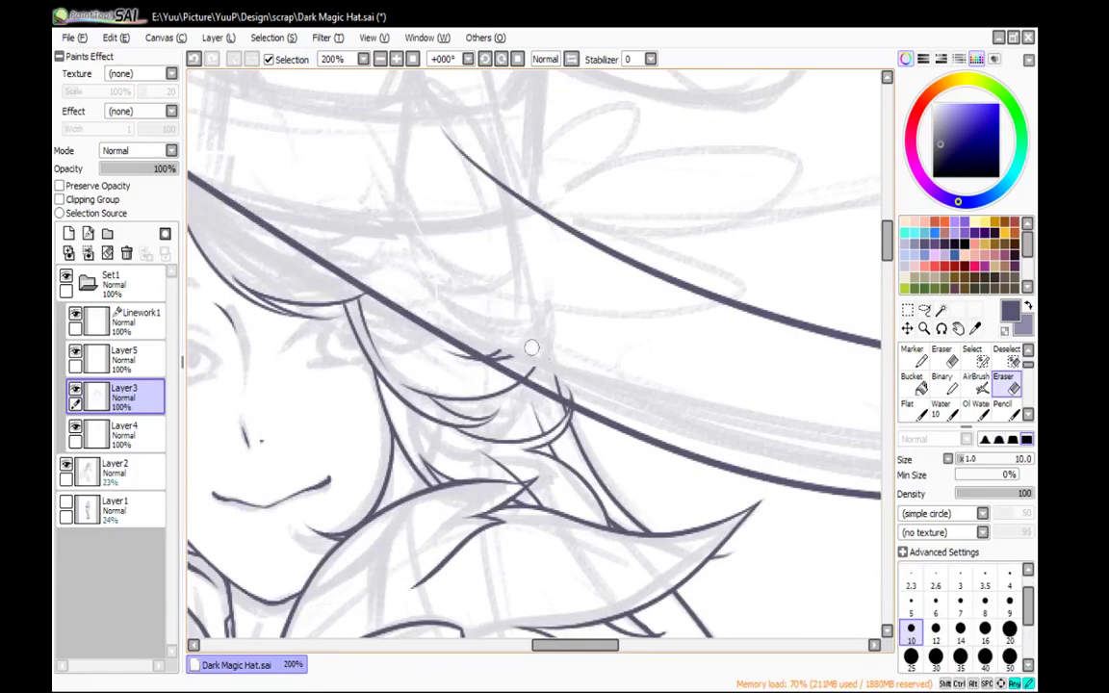
{"action": "mouse_move", "coordinate": [557, 379]}
{"action": "left_mouse_down"}
{"action": "mouse_move", "coordinate": [562, 390]}
{"action": "mouse_move", "coordinate": [500, 352]}
{"action": "left_mouse_up"}
{"action": "left_click_drag", "start_coordinate": [536, 375], "coordinate": [531, 370]}
{"action": "key", "text": "space"}
{"action": "mouse_move", "coordinate": [569, 279]}
{"action": "left_mouse_down"}
{"action": "mouse_move", "coordinate": [584, 211]}
{"action": "mouse_move", "coordinate": [572, 180]}
{"action": "left_mouse_up"}
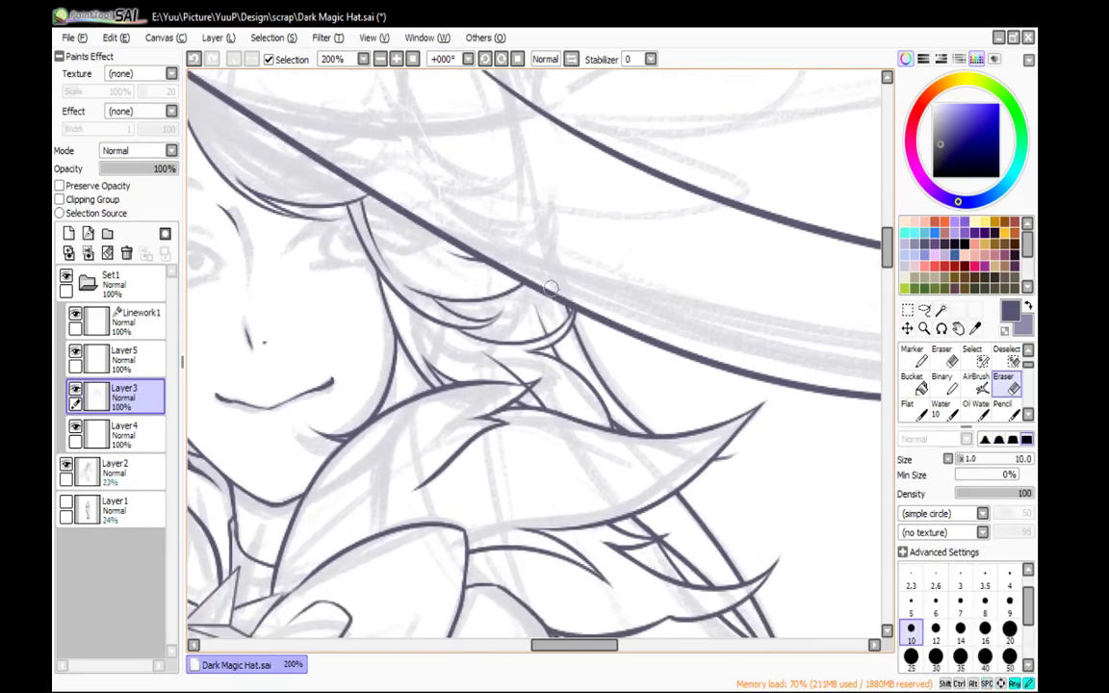
{"action": "key", "text": "n"}
Trim the inner end of the upturned brim's line near the base of the hat's cone
{"action": "left_click", "coordinate": [118, 364]}
{"action": "left_click", "coordinate": [380, 62]}
{"action": "left_click", "coordinate": [379, 61]}
{"action": "left_click", "coordinate": [380, 62]}
{"action": "left_click", "coordinate": [380, 63]}
{"action": "key", "text": "space"}
{"action": "left_click_drag", "start_coordinate": [601, 163], "coordinate": [583, 231]}
{"action": "left_click", "coordinate": [395, 59]}
{"action": "left_click", "coordinate": [396, 59]}
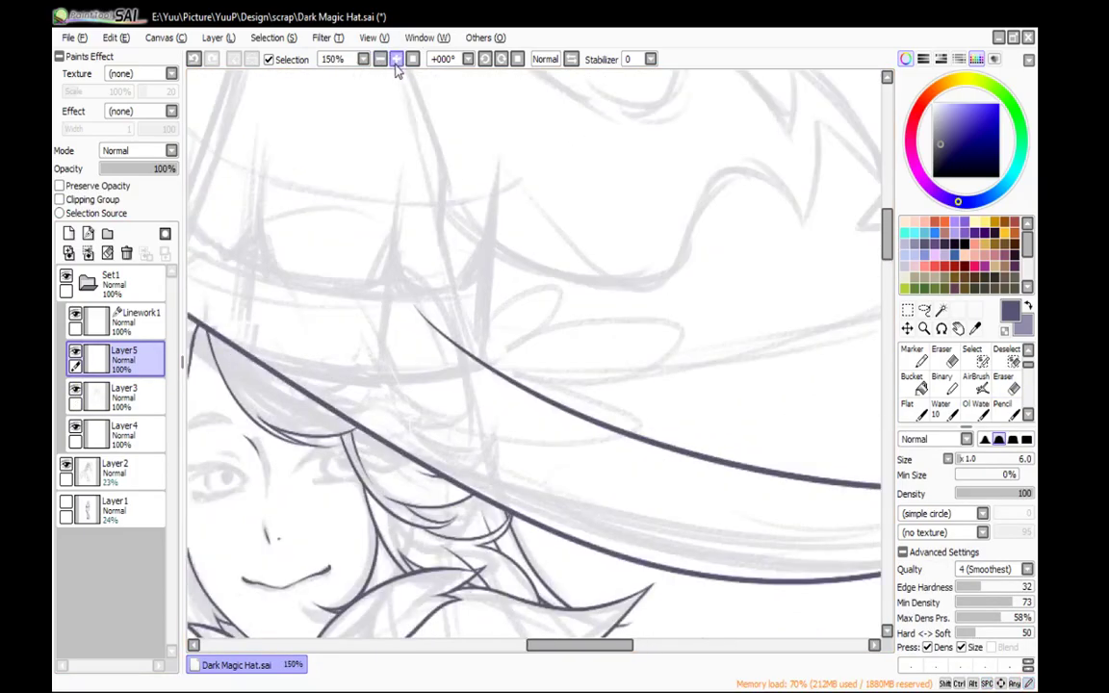
{"action": "left_click", "coordinate": [115, 394]}
{"action": "key", "text": "e"}
{"action": "left_click", "coordinate": [447, 344]}
{"action": "key", "text": "n"}
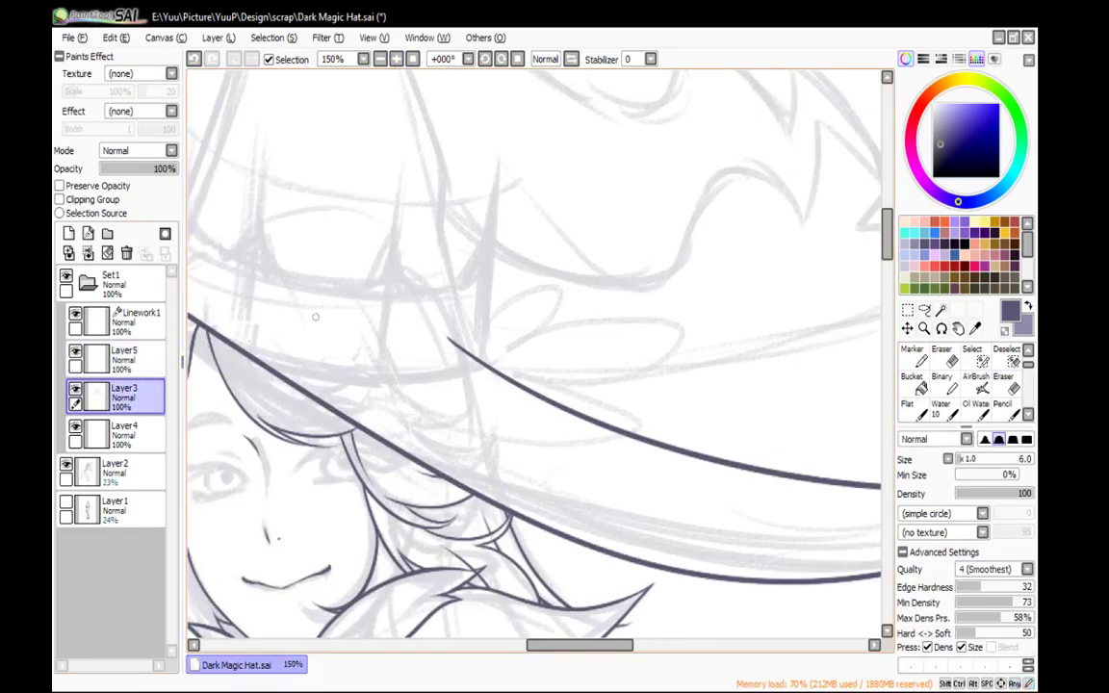
Ink the bent crease line down the inner side of the hat's cone to the brim on Layer5
{"action": "left_click", "coordinate": [124, 359]}
{"action": "left_click_drag", "start_coordinate": [473, 174], "coordinate": [494, 344]}
{"action": "mouse_move", "coordinate": [400, 179]}
{"action": "left_mouse_down"}
{"action": "mouse_move", "coordinate": [469, 344]}
{"action": "mouse_move", "coordinate": [462, 397]}
{"action": "mouse_move", "coordinate": [482, 493]}
{"action": "left_mouse_up"}
{"action": "key", "text": "e"}
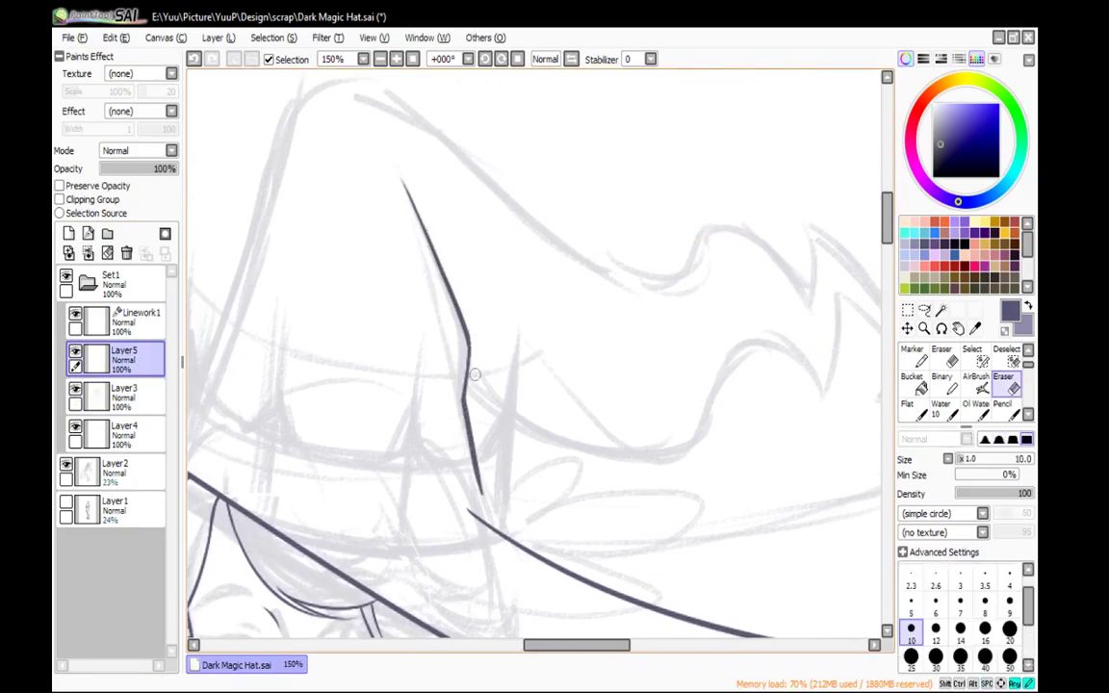
{"action": "key", "text": "n"}
Ink the opposite side of the hat's cone from near the peak down to the brim
{"action": "left_click_drag", "start_coordinate": [528, 395], "coordinate": [701, 438]}
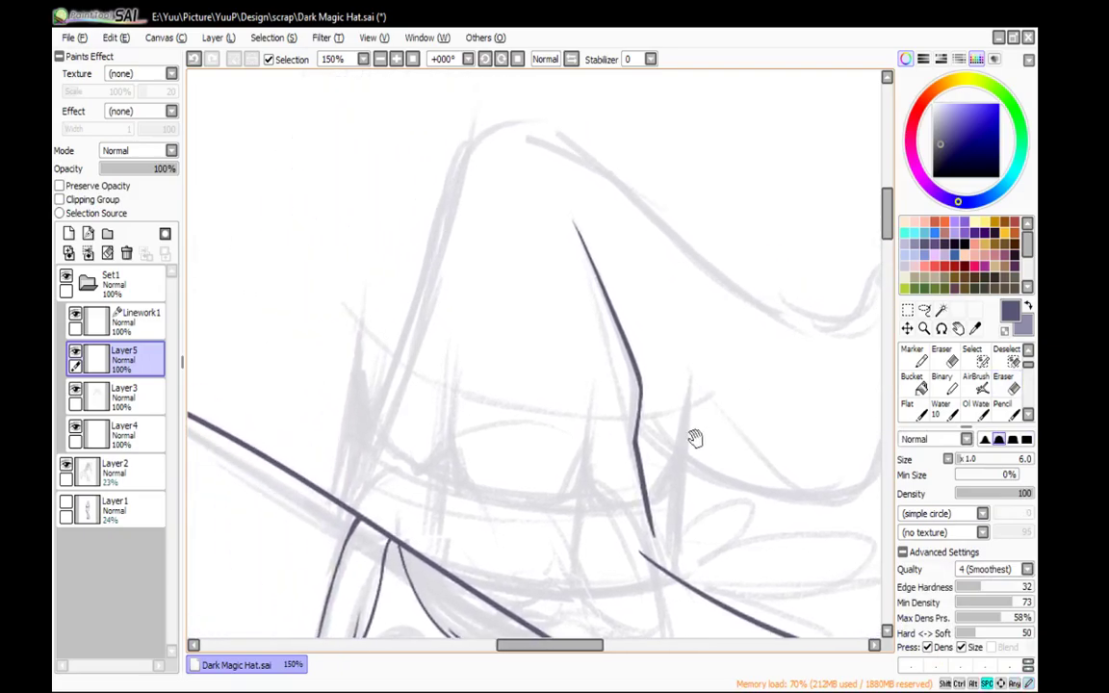
{"action": "left_click_drag", "start_coordinate": [469, 147], "coordinate": [365, 485]}
{"action": "mouse_move", "coordinate": [436, 422]}
{"action": "left_mouse_down"}
{"action": "mouse_move", "coordinate": [490, 305]}
{"action": "mouse_move", "coordinate": [415, 358]}
{"action": "left_mouse_up"}
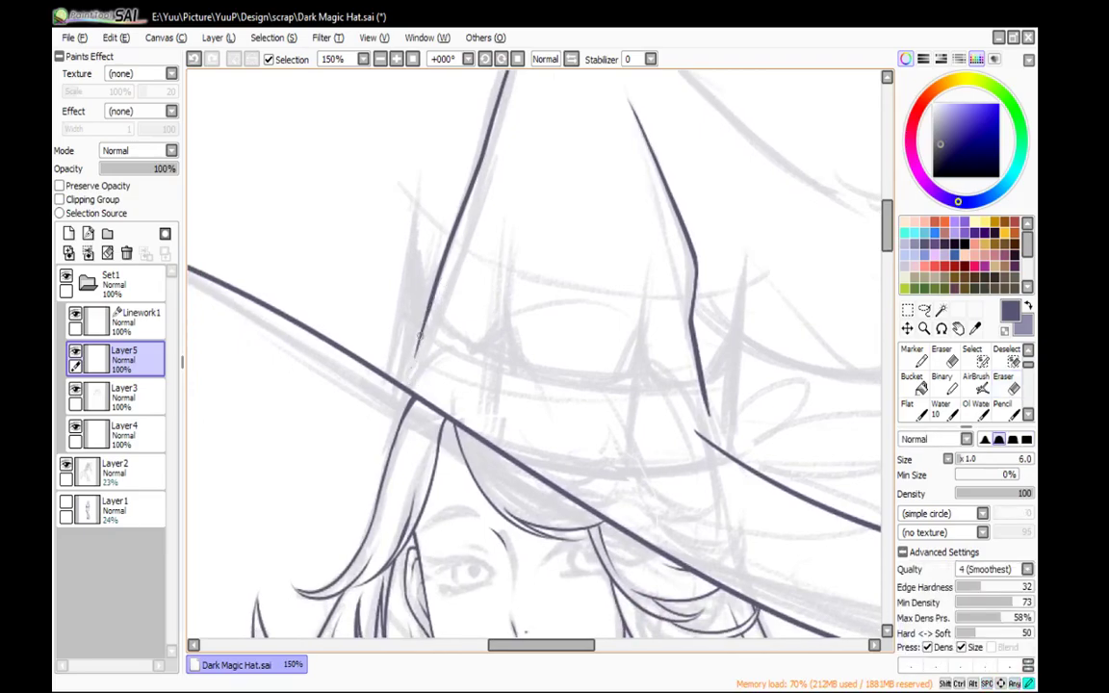
{"action": "mouse_move", "coordinate": [430, 307]}
{"action": "left_mouse_down"}
{"action": "mouse_move", "coordinate": [411, 372]}
{"action": "mouse_move", "coordinate": [413, 360]}
{"action": "left_mouse_up"}
Ink the wavy upper and lower contours of the hat's drooping tail
{"action": "mouse_move", "coordinate": [713, 145]}
{"action": "left_mouse_down"}
{"action": "mouse_move", "coordinate": [758, 223]}
{"action": "mouse_move", "coordinate": [609, 416]}
{"action": "mouse_move", "coordinate": [753, 292]}
{"action": "mouse_move", "coordinate": [721, 449]}
{"action": "left_mouse_up"}
{"action": "left_click_drag", "start_coordinate": [721, 450], "coordinate": [625, 326]}
{"action": "left_click_drag", "start_coordinate": [473, 83], "coordinate": [599, 430]}
{"action": "key", "text": "ctrl+z"}
{"action": "mouse_move", "coordinate": [478, 85]}
{"action": "left_mouse_down"}
{"action": "mouse_move", "coordinate": [531, 254]}
{"action": "mouse_move", "coordinate": [637, 414]}
{"action": "mouse_move", "coordinate": [687, 401]}
{"action": "mouse_move", "coordinate": [728, 534]}
{"action": "mouse_move", "coordinate": [751, 337]}
{"action": "left_mouse_up"}
{"action": "mouse_move", "coordinate": [423, 175]}
{"action": "left_mouse_down"}
{"action": "mouse_move", "coordinate": [526, 375]}
{"action": "mouse_move", "coordinate": [717, 381]}
{"action": "mouse_move", "coordinate": [720, 453]}
{"action": "left_mouse_up"}
{"action": "left_click_drag", "start_coordinate": [720, 316], "coordinate": [825, 424]}
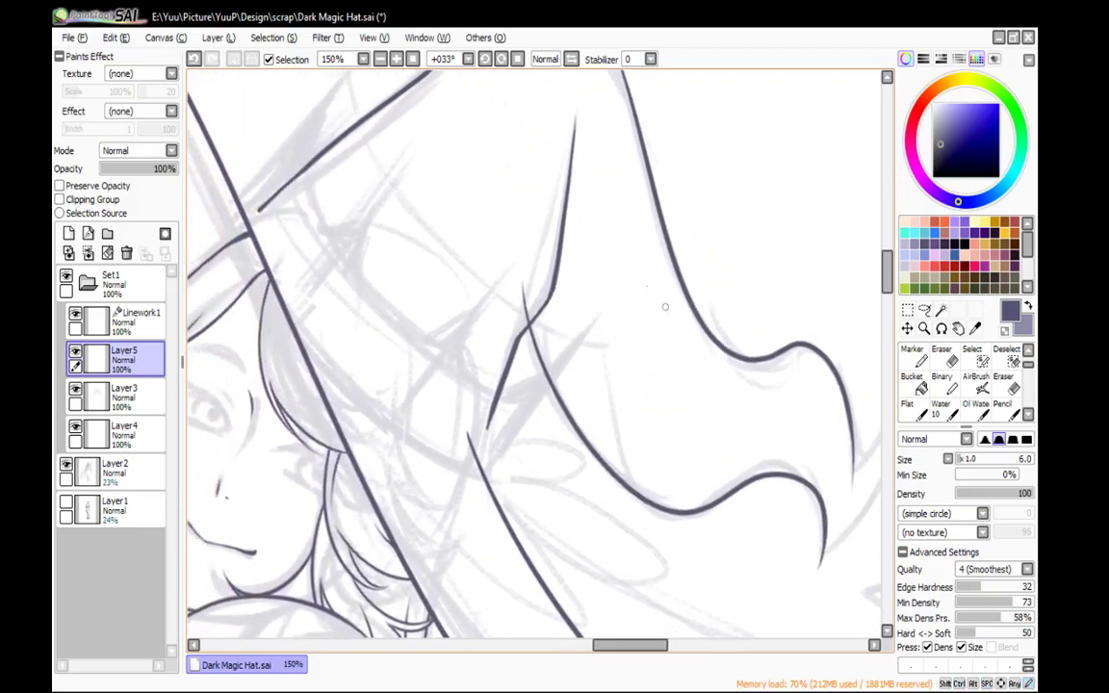
Erase the start of the tail's lower contour where it overshoots the cone's crease line
{"action": "left_click", "coordinate": [517, 58]}
{"action": "key", "text": "e"}
{"action": "mouse_move", "coordinate": [482, 291]}
{"action": "left_mouse_down"}
{"action": "mouse_move", "coordinate": [505, 257]}
{"action": "mouse_move", "coordinate": [532, 289]}
{"action": "left_mouse_up"}
{"action": "key", "text": "n"}
Ink the rounded peak of the hat, joining the cone's side to the tail's upper contour
{"action": "left_click_drag", "start_coordinate": [555, 151], "coordinate": [636, 425]}
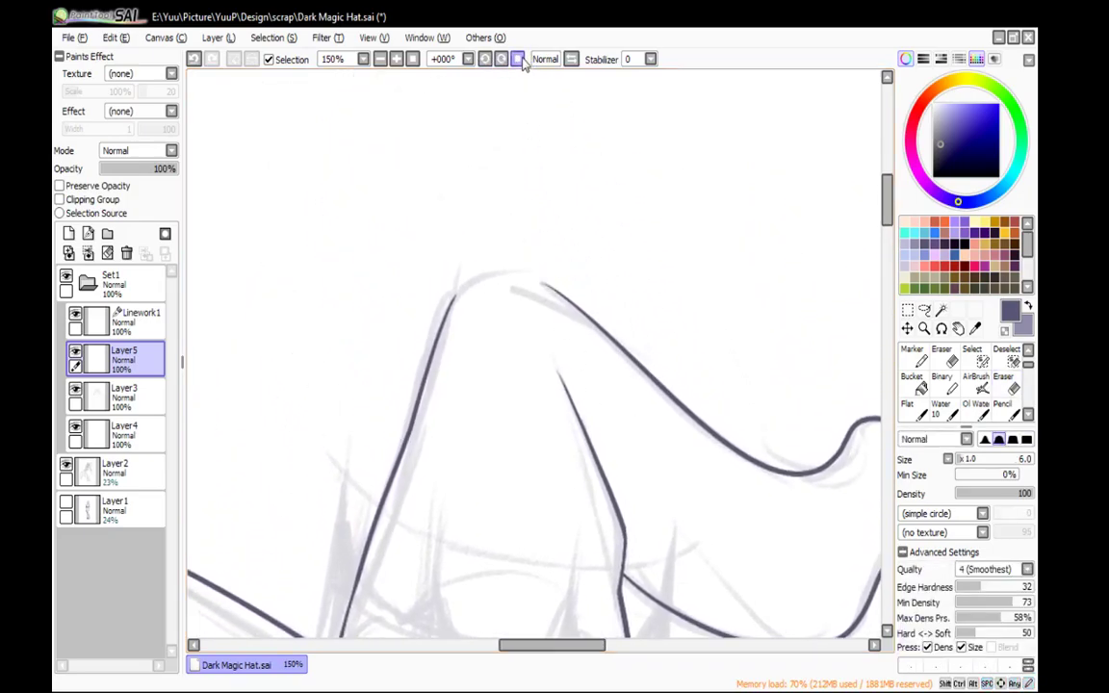
{"action": "left_click", "coordinate": [396, 60]}
{"action": "left_click", "coordinate": [397, 59]}
{"action": "left_click", "coordinate": [485, 60]}
{"action": "left_click", "coordinate": [397, 59]}
{"action": "left_click_drag", "start_coordinate": [437, 167], "coordinate": [569, 95]}
{"action": "left_click_drag", "start_coordinate": [550, 162], "coordinate": [458, 287]}
{"action": "mouse_move", "coordinate": [510, 202]}
{"action": "left_mouse_down"}
{"action": "mouse_move", "coordinate": [456, 299]}
{"action": "mouse_move", "coordinate": [446, 370]}
{"action": "mouse_move", "coordinate": [464, 453]}
{"action": "mouse_move", "coordinate": [520, 512]}
{"action": "left_mouse_up"}
{"action": "left_click", "coordinate": [517, 60]}
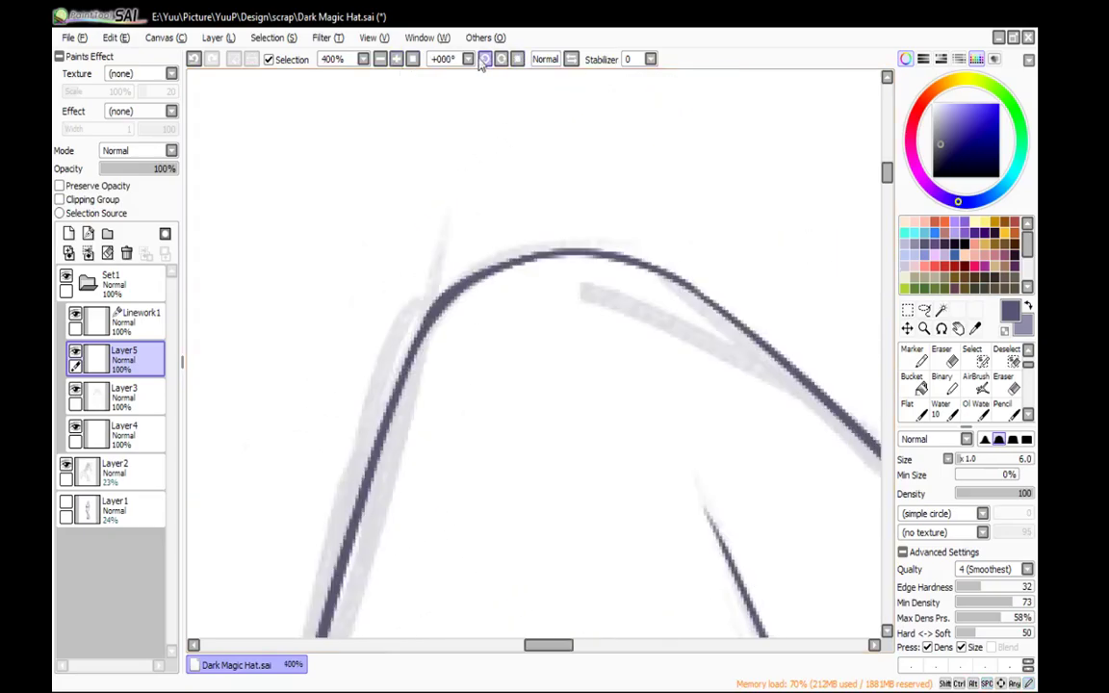
Ink a short fold line beside the bend in the hat cone's crease
{"action": "left_click", "coordinate": [380, 60]}
{"action": "left_click", "coordinate": [380, 60]}
{"action": "left_click", "coordinate": [380, 59]}
{"action": "left_click", "coordinate": [380, 59]}
{"action": "left_click_drag", "start_coordinate": [637, 280], "coordinate": [532, 58]}
{"action": "scroll", "coordinate": [515, 211], "scroll_direction": "up", "scroll_amount": 2}
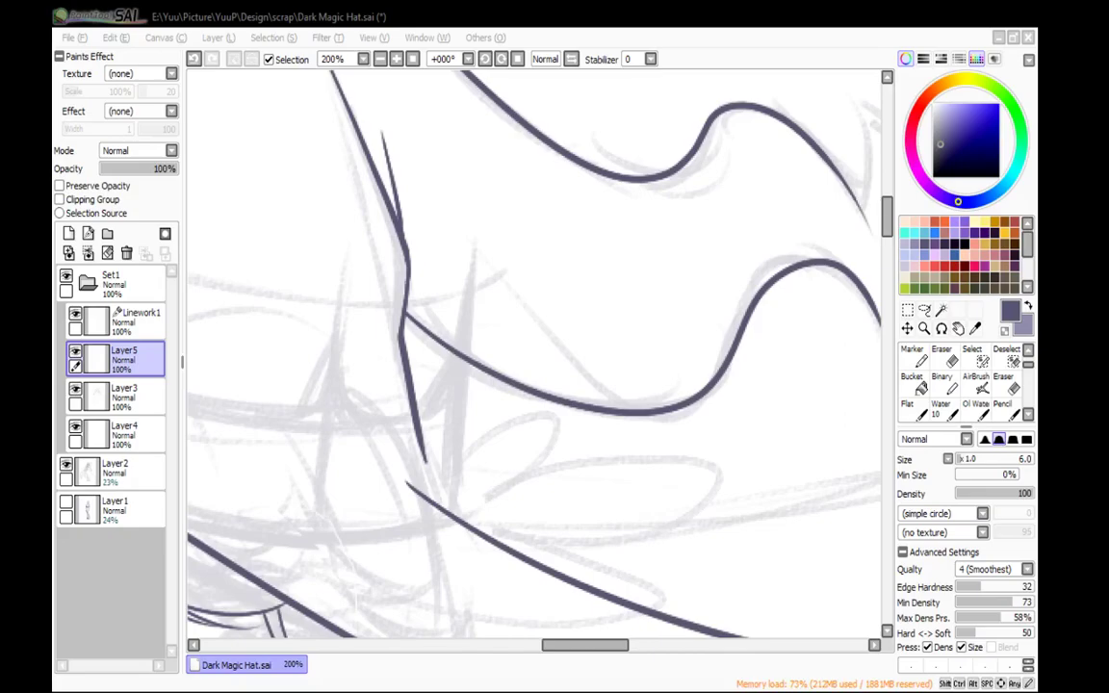
Ink the two short rising edges of the zigzag at the end of the hat's tail on Layer5
{"action": "left_click", "coordinate": [381, 60]}
{"action": "left_click", "coordinate": [380, 60]}
{"action": "left_click", "coordinate": [380, 60]}
{"action": "left_click_drag", "start_coordinate": [690, 268], "coordinate": [551, 287]}
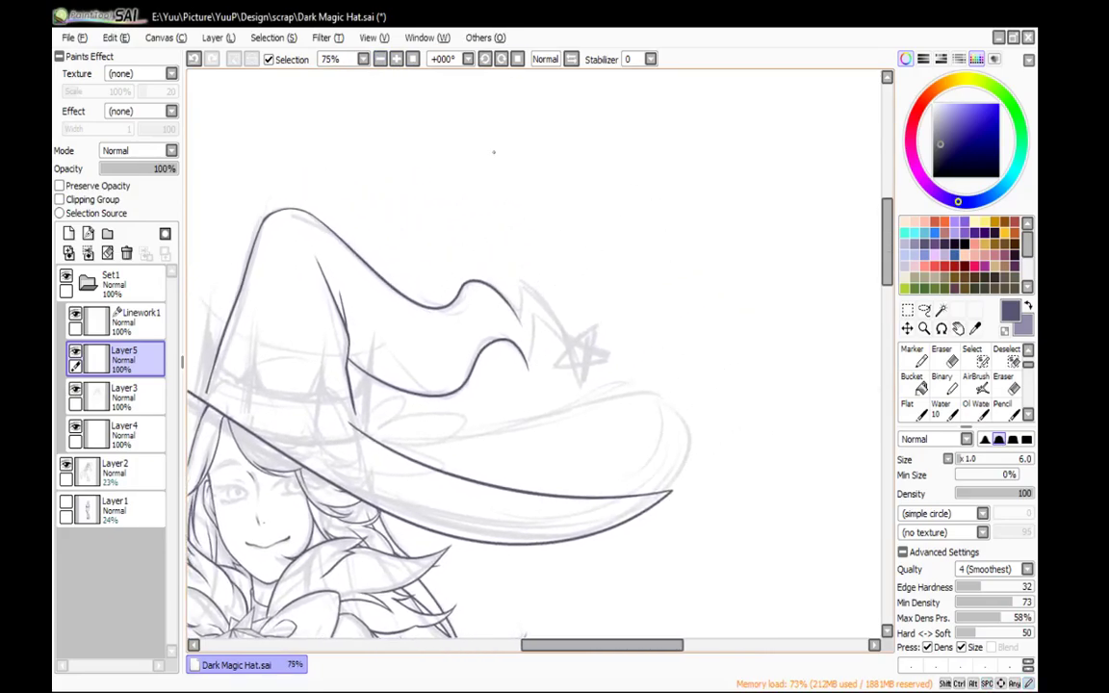
{"action": "left_click", "coordinate": [397, 60]}
{"action": "left_click", "coordinate": [397, 59]}
{"action": "left_click", "coordinate": [539, 60]}
{"action": "mouse_move", "coordinate": [567, 112]}
{"action": "left_mouse_down"}
{"action": "mouse_move", "coordinate": [523, 134]}
{"action": "mouse_move", "coordinate": [542, 181]}
{"action": "left_mouse_up"}
{"action": "left_click", "coordinate": [397, 59]}
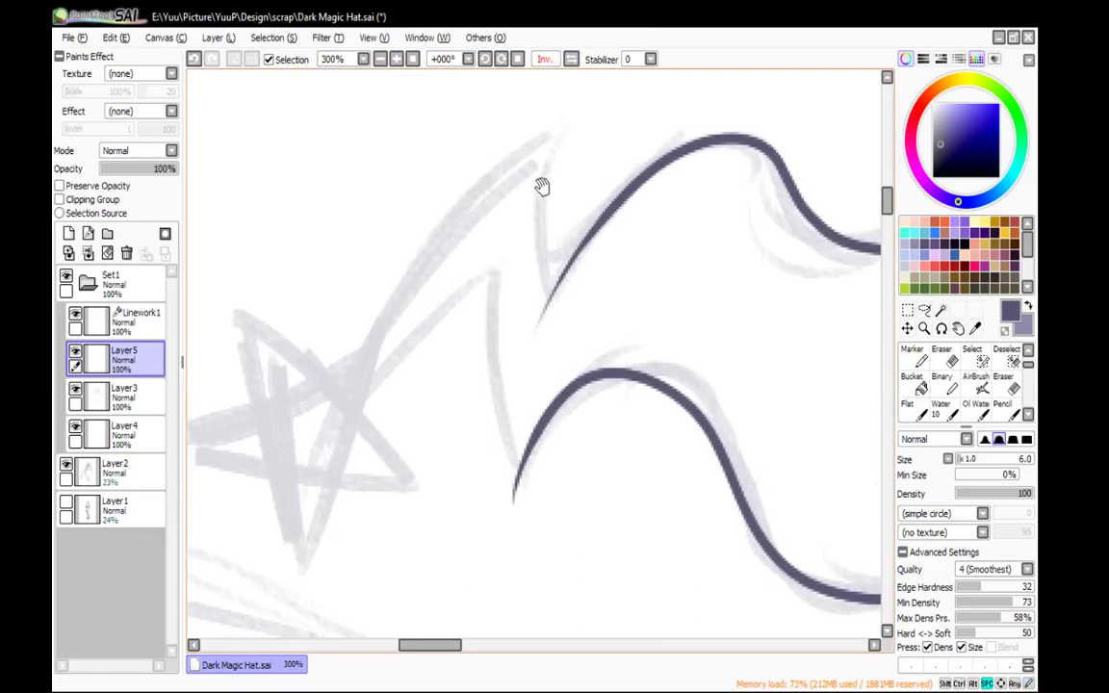
{"action": "key", "text": "e"}
{"action": "key", "text": "n"}
{"action": "left_click", "coordinate": [75, 394]}
{"action": "left_click", "coordinate": [75, 395]}
{"action": "mouse_move", "coordinate": [561, 111]}
{"action": "left_mouse_down"}
{"action": "mouse_move", "coordinate": [544, 200]}
{"action": "mouse_move", "coordinate": [568, 322]}
{"action": "left_mouse_up"}
{"action": "mouse_move", "coordinate": [493, 253]}
{"action": "left_mouse_down"}
{"action": "mouse_move", "coordinate": [495, 378]}
{"action": "mouse_move", "coordinate": [543, 490]}
{"action": "mouse_move", "coordinate": [523, 482]}
{"action": "left_mouse_up"}
Erase the overshooting stroke ends at the zigzag's two lower corners on Layer5 and Layer3
{"action": "key", "text": "e"}
{"action": "left_click_drag", "start_coordinate": [578, 320], "coordinate": [564, 290]}
{"action": "key", "text": "n"}
{"action": "left_click", "coordinate": [127, 396]}
{"action": "key", "text": "e"}
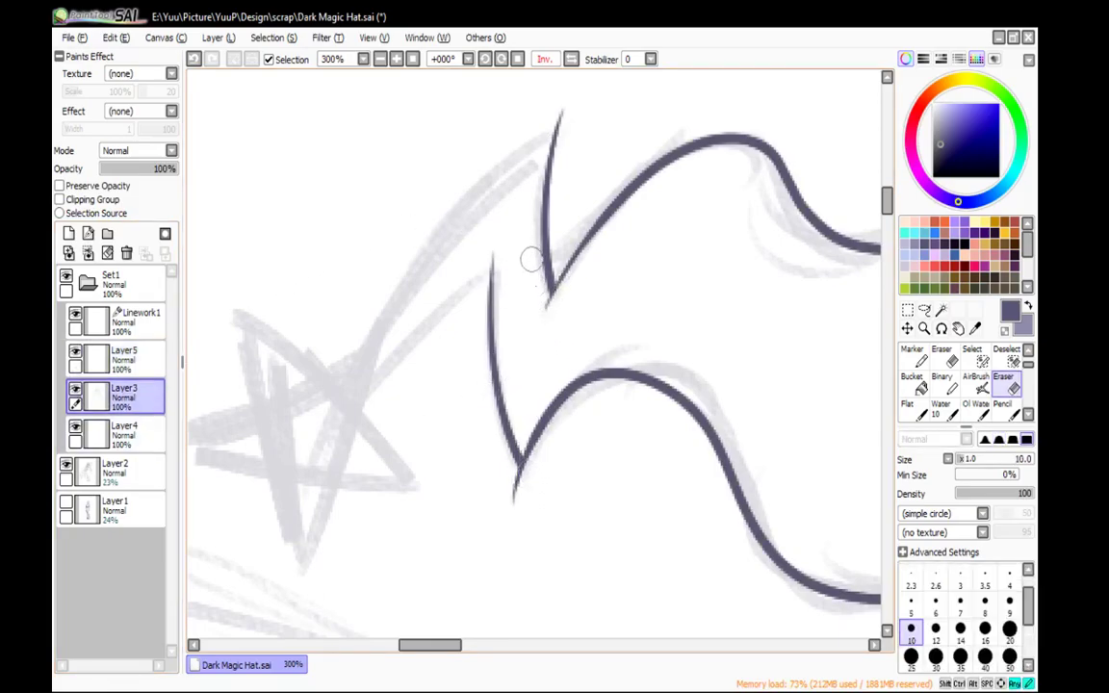
{"action": "left_click_drag", "start_coordinate": [548, 312], "coordinate": [554, 324]}
{"action": "left_click_drag", "start_coordinate": [510, 480], "coordinate": [526, 526]}
{"action": "left_click_drag", "start_coordinate": [516, 486], "coordinate": [527, 500]}
{"action": "key", "text": "n"}
{"action": "left_click", "coordinate": [125, 359]}
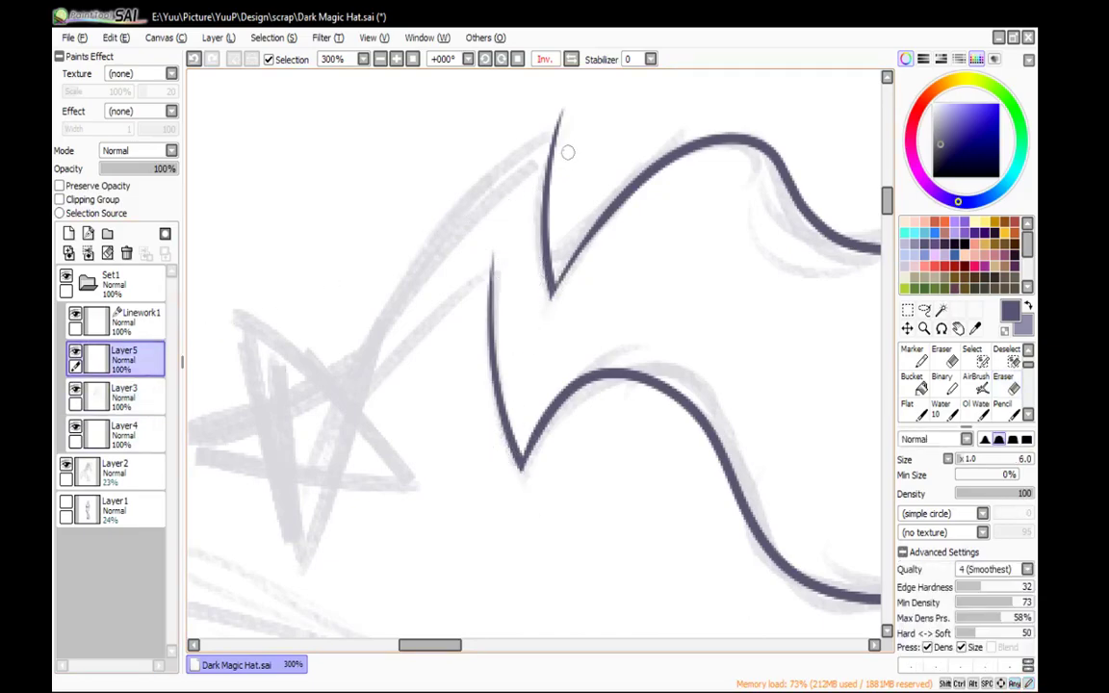
Ink the two long curved edges of the tail's tip so they taper together at the star
{"action": "mouse_move", "coordinate": [577, 101]}
{"action": "left_mouse_down"}
{"action": "mouse_move", "coordinate": [321, 409]}
{"action": "mouse_move", "coordinate": [554, 120]}
{"action": "mouse_move", "coordinate": [332, 424]}
{"action": "left_mouse_up"}
{"action": "key", "text": "ctrl+z"}
{"action": "left_click_drag", "start_coordinate": [534, 243], "coordinate": [323, 450]}
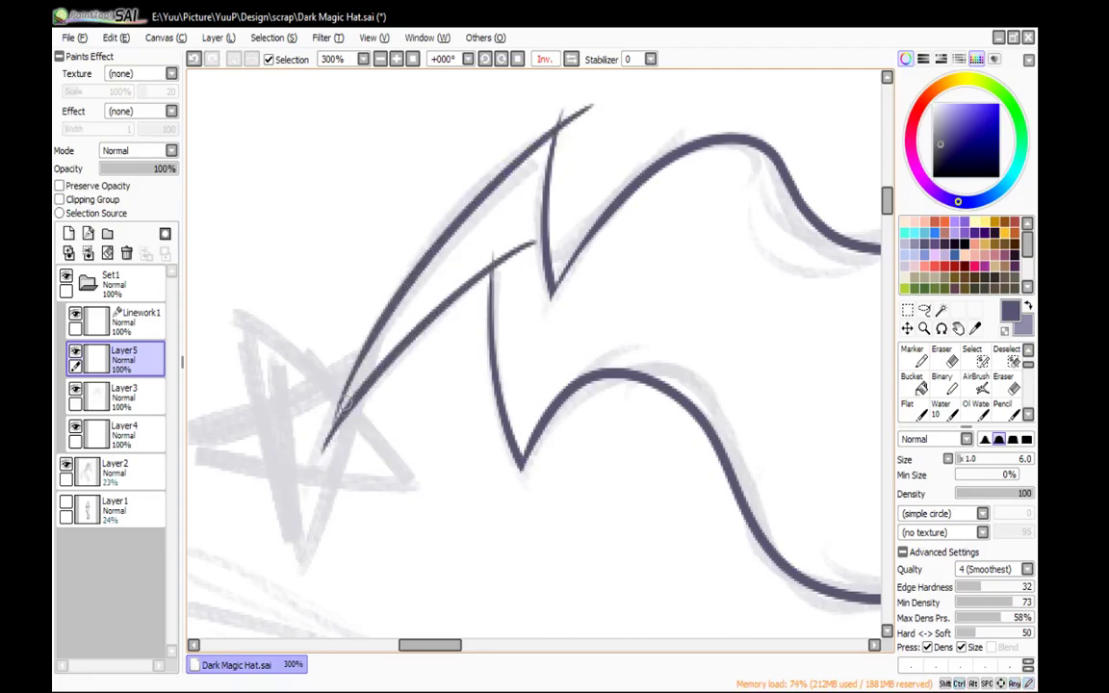
Erase the overshooting stroke ends at the zigzag's two upper corners, ending with Layer5 active
{"action": "key", "text": "e"}
{"action": "mouse_move", "coordinate": [536, 237]}
{"action": "left_mouse_down"}
{"action": "mouse_move", "coordinate": [512, 243]}
{"action": "mouse_move", "coordinate": [500, 265]}
{"action": "left_mouse_up"}
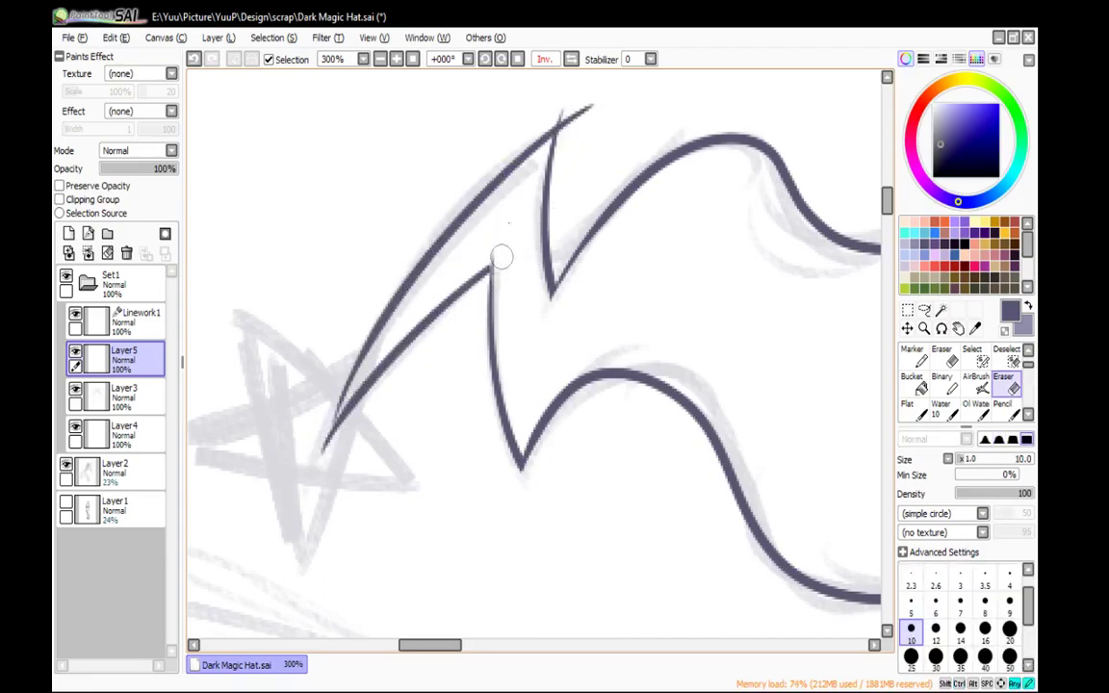
{"action": "key", "text": "n"}
{"action": "key", "text": "e"}
{"action": "mouse_move", "coordinate": [574, 111]}
{"action": "left_mouse_down"}
{"action": "mouse_move", "coordinate": [590, 104]}
{"action": "mouse_move", "coordinate": [564, 124]}
{"action": "left_mouse_up"}
{"action": "key", "text": "n"}
{"action": "left_click", "coordinate": [130, 396]}
{"action": "key", "text": "e"}
{"action": "key", "text": "n"}
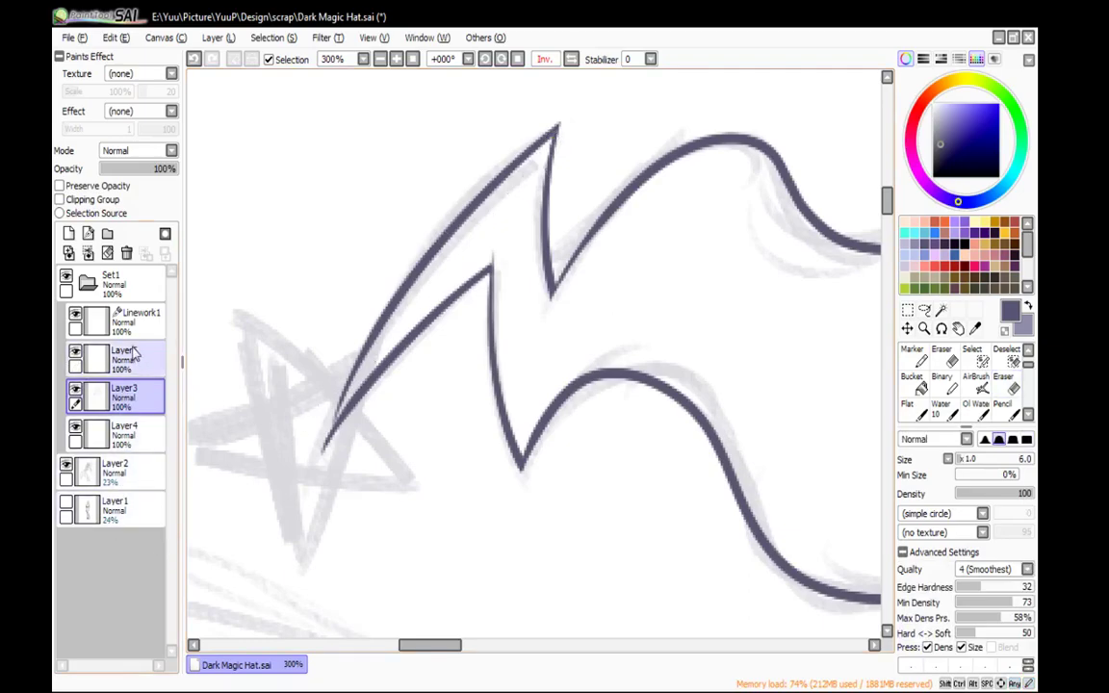
{"action": "left_click", "coordinate": [123, 358]}
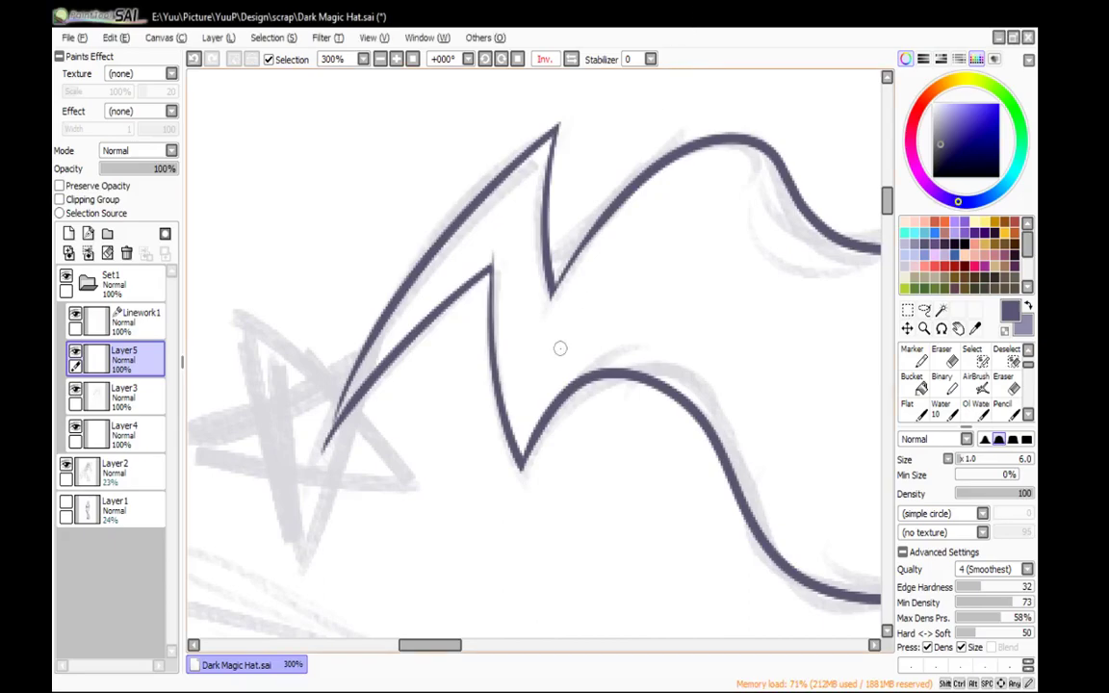
Activate the Linework1 layer with its Line tool at the star sketched on the end of the hat's tail
{"action": "scroll", "coordinate": [501, 298], "scroll_direction": "down", "scroll_amount": 6}
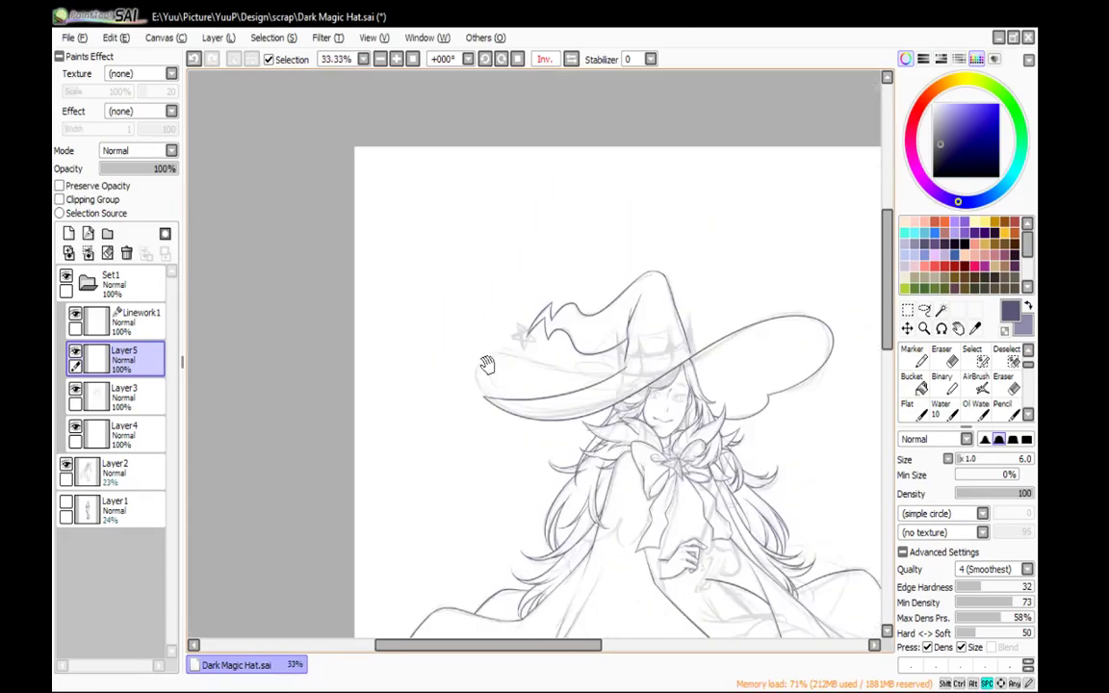
{"action": "scroll", "coordinate": [438, 327], "scroll_direction": "up", "scroll_amount": 5}
{"action": "left_click_drag", "start_coordinate": [576, 243], "coordinate": [413, 334]}
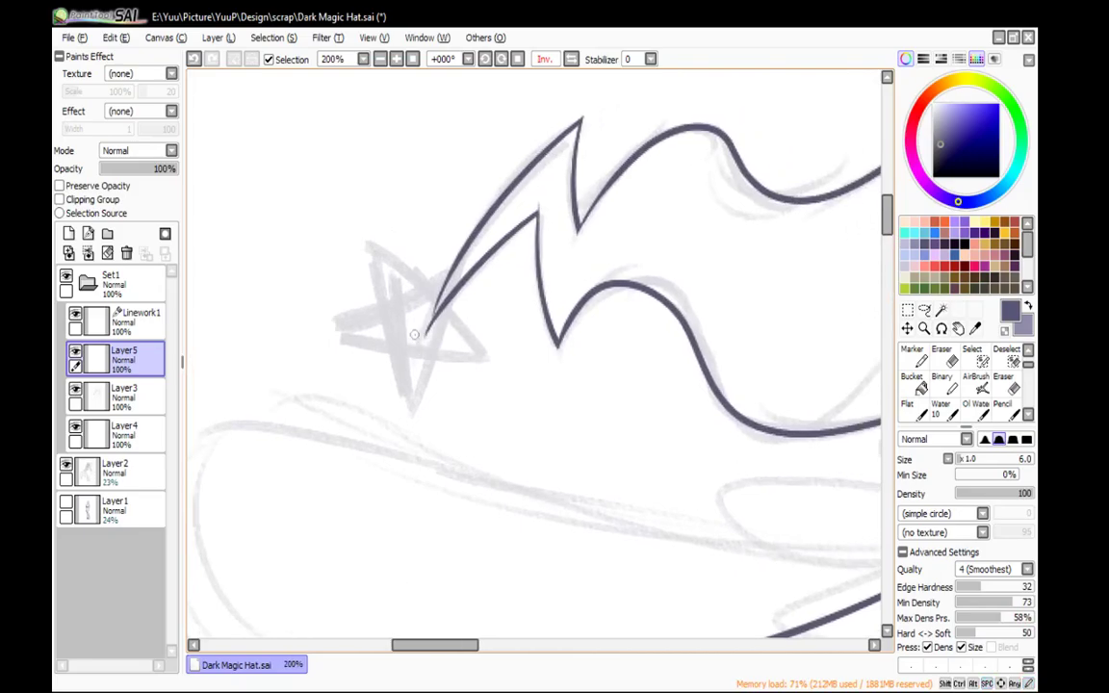
{"action": "left_click", "coordinate": [395, 59]}
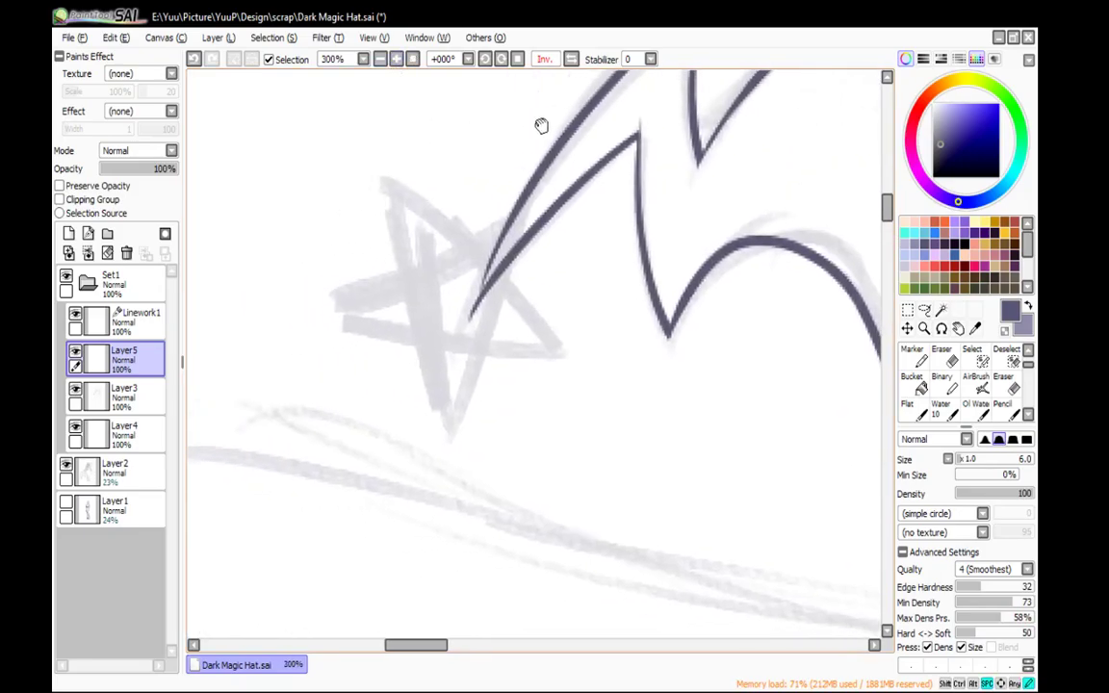
{"action": "left_click", "coordinate": [125, 320]}
{"action": "left_click", "coordinate": [950, 411]}
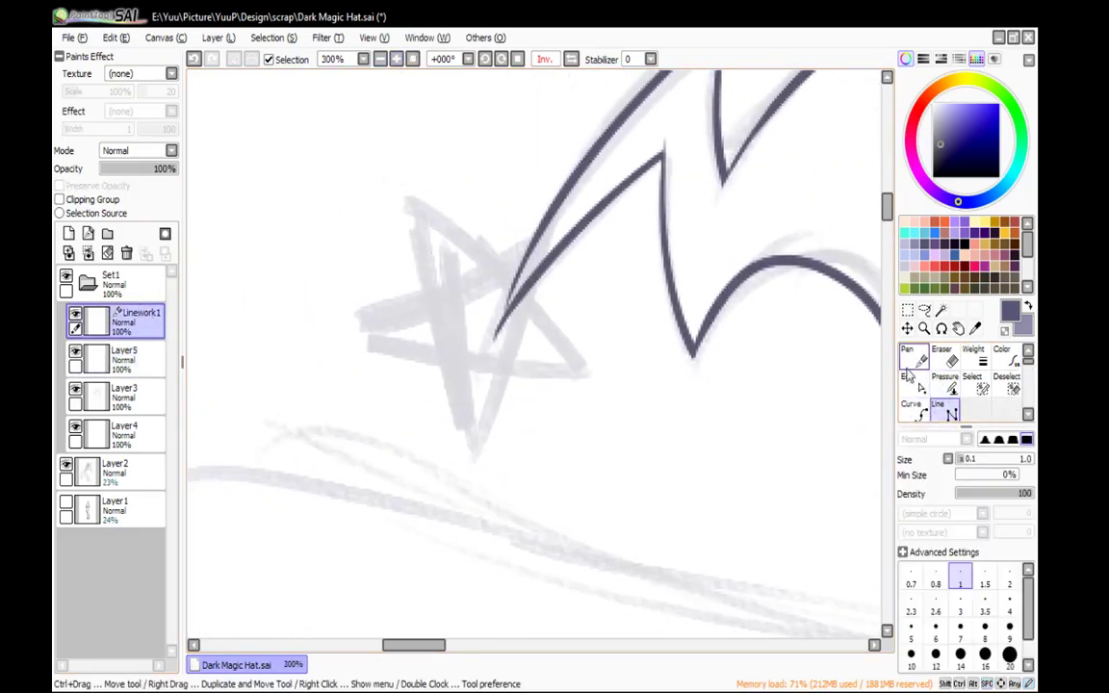
{"action": "left_click", "coordinate": [443, 197]}
{"action": "left_click", "coordinate": [435, 297]}
{"action": "left_click", "coordinate": [352, 352]}
{"action": "key", "text": "ctrl+z"}
{"action": "key", "text": "ctrl+z"}
{"action": "key", "text": "ctrl+z"}
Draw the five-pointed star's outline in straight segments of size 2.3 over the sketch at the tail's tip
{"action": "left_click", "coordinate": [1008, 574]}
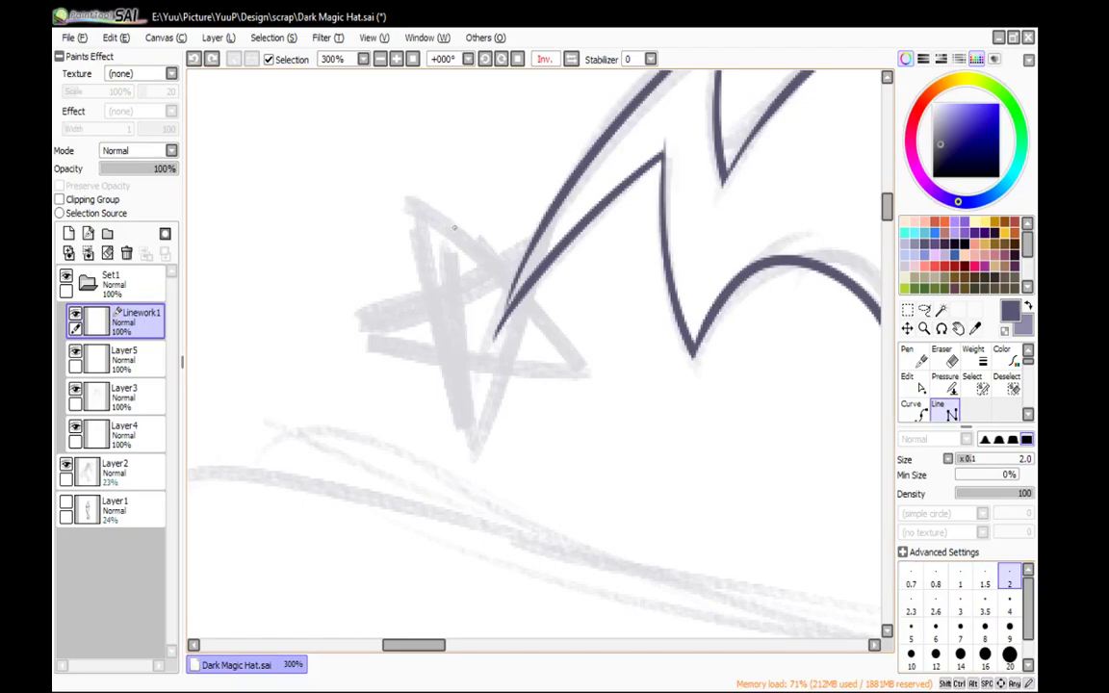
{"action": "left_click", "coordinate": [910, 601]}
{"action": "left_click", "coordinate": [433, 189]}
{"action": "left_click", "coordinate": [428, 306]}
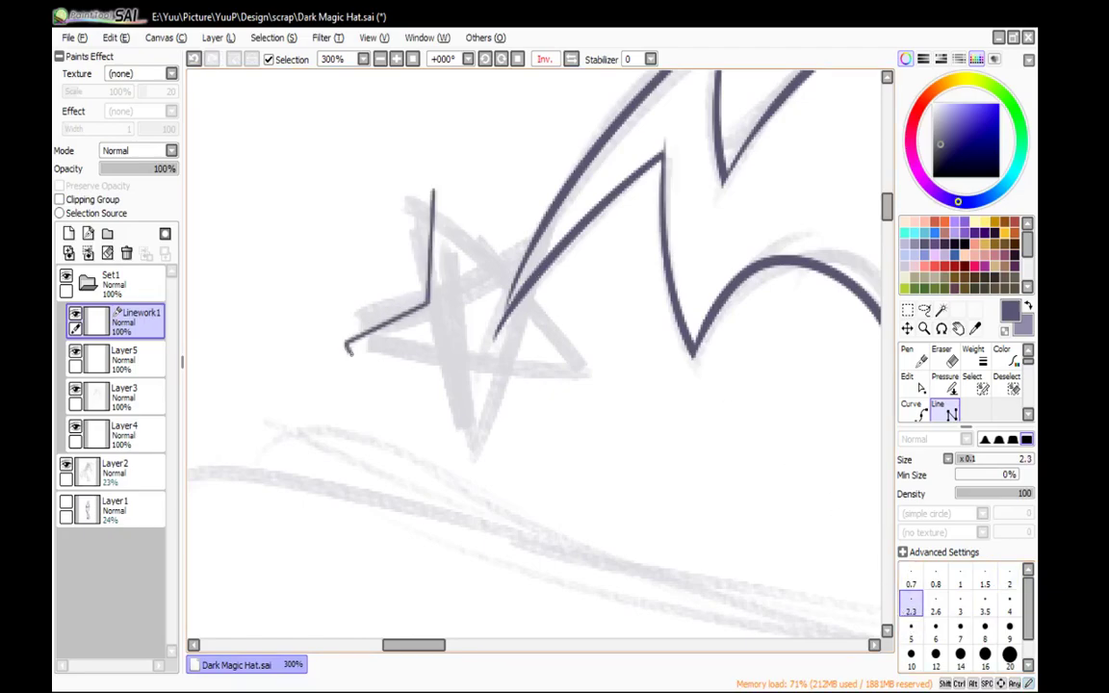
{"action": "left_click", "coordinate": [347, 344]}
{"action": "left_click", "coordinate": [462, 394]}
{"action": "left_click", "coordinate": [481, 464]}
{"action": "left_click", "coordinate": [526, 377]}
{"action": "left_click", "coordinate": [580, 377]}
{"action": "left_click", "coordinate": [553, 278]}
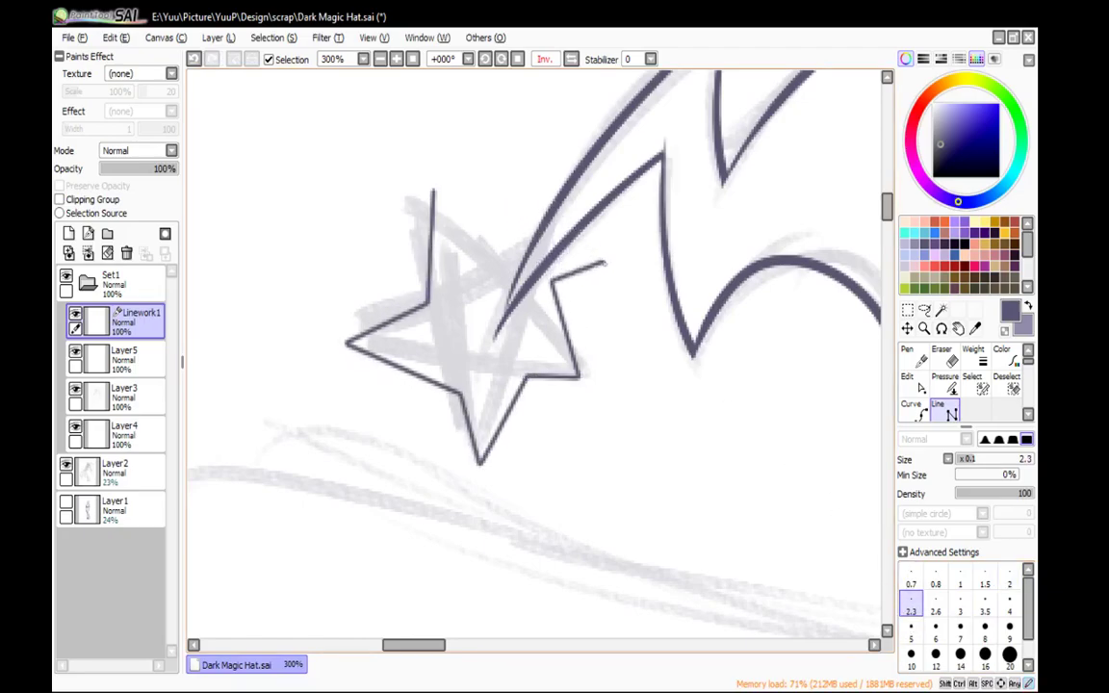
{"action": "left_click", "coordinate": [543, 169]}
{"action": "left_click", "coordinate": [481, 224]}
{"action": "left_click", "coordinate": [447, 182]}
{"action": "key", "text": "ctrl+z"}
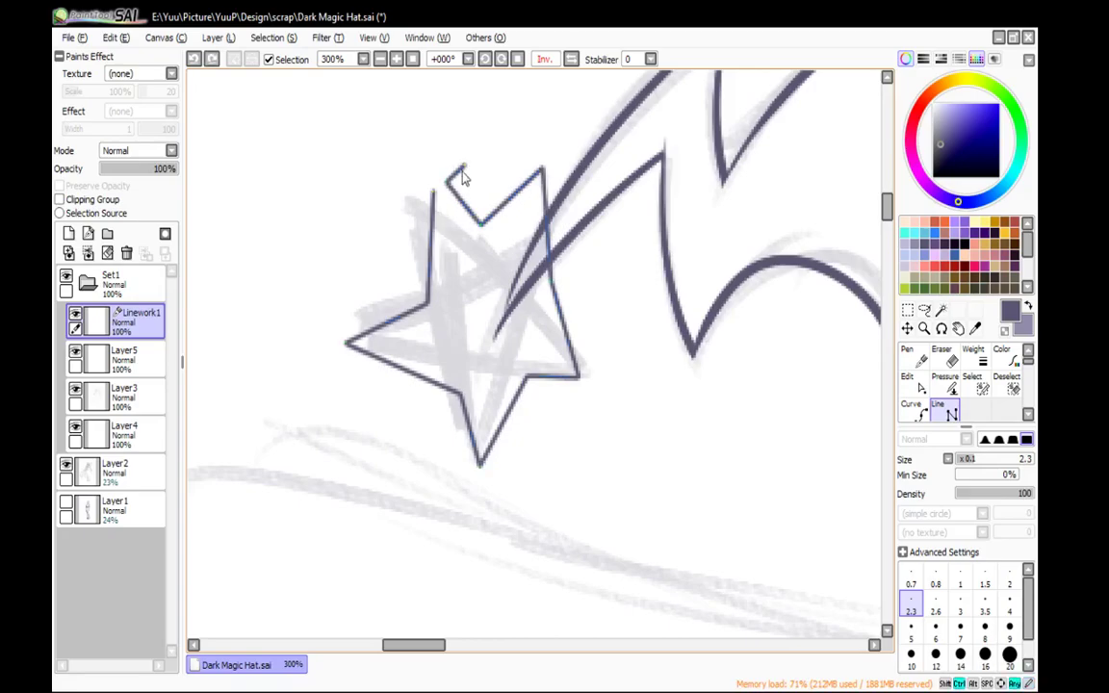
{"action": "double_click", "coordinate": [457, 186]}
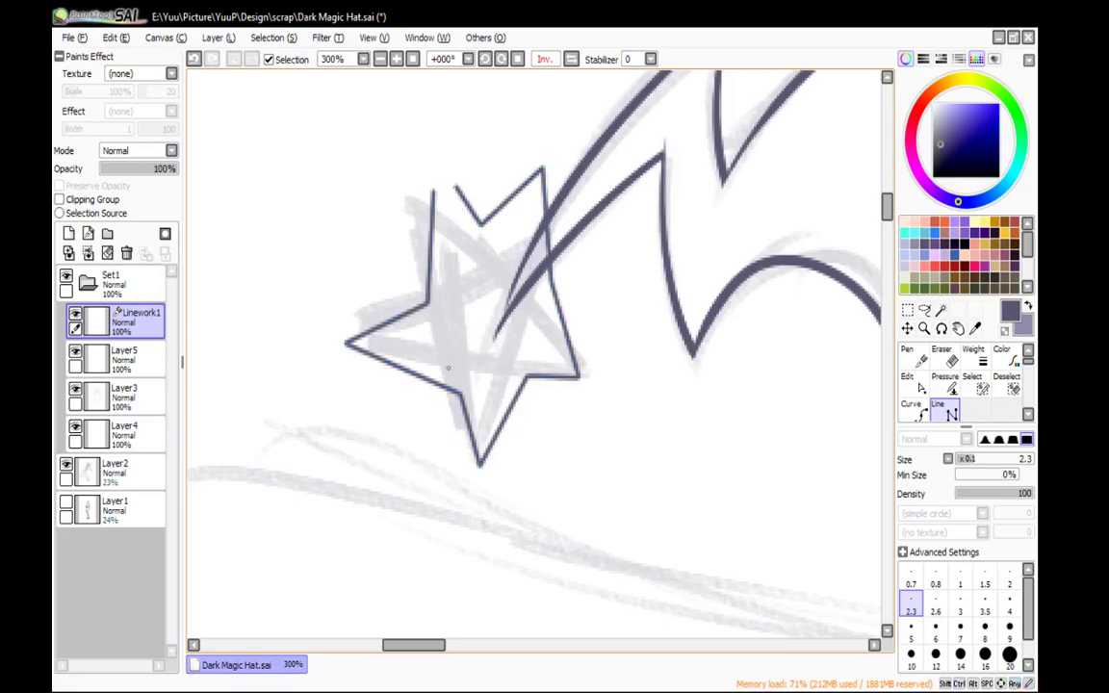
Draw straight ridge lines from the star's centre out to its five points
{"action": "left_click", "coordinate": [418, 210]}
{"action": "left_click", "coordinate": [486, 320]}
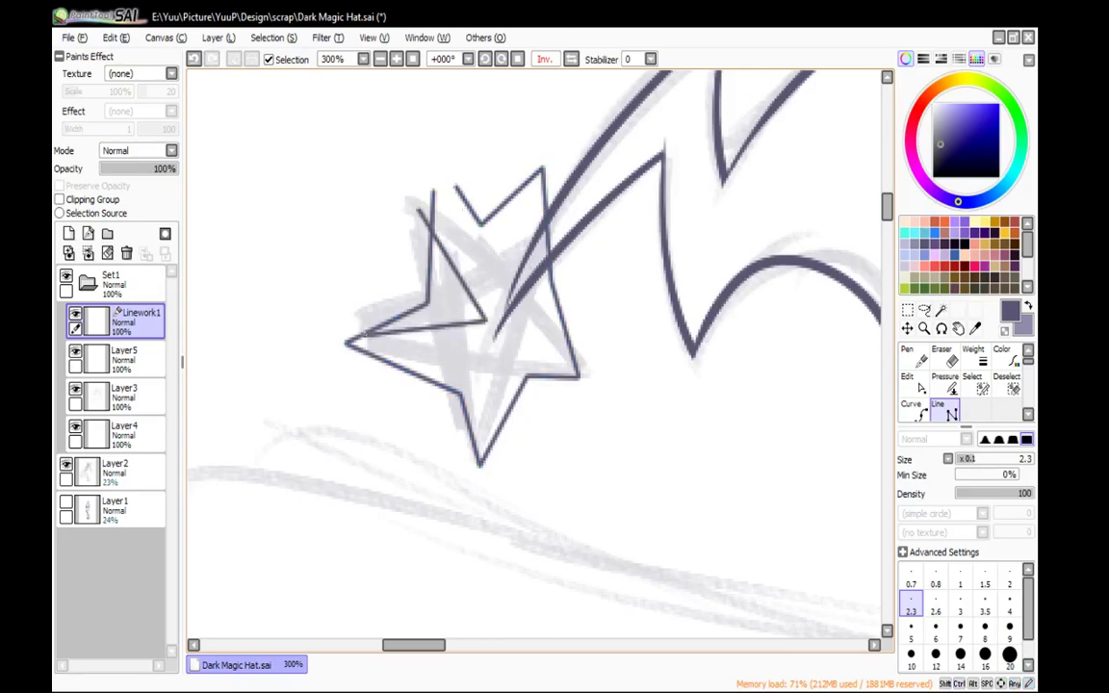
{"action": "left_click", "coordinate": [472, 430]}
{"action": "left_click", "coordinate": [489, 322]}
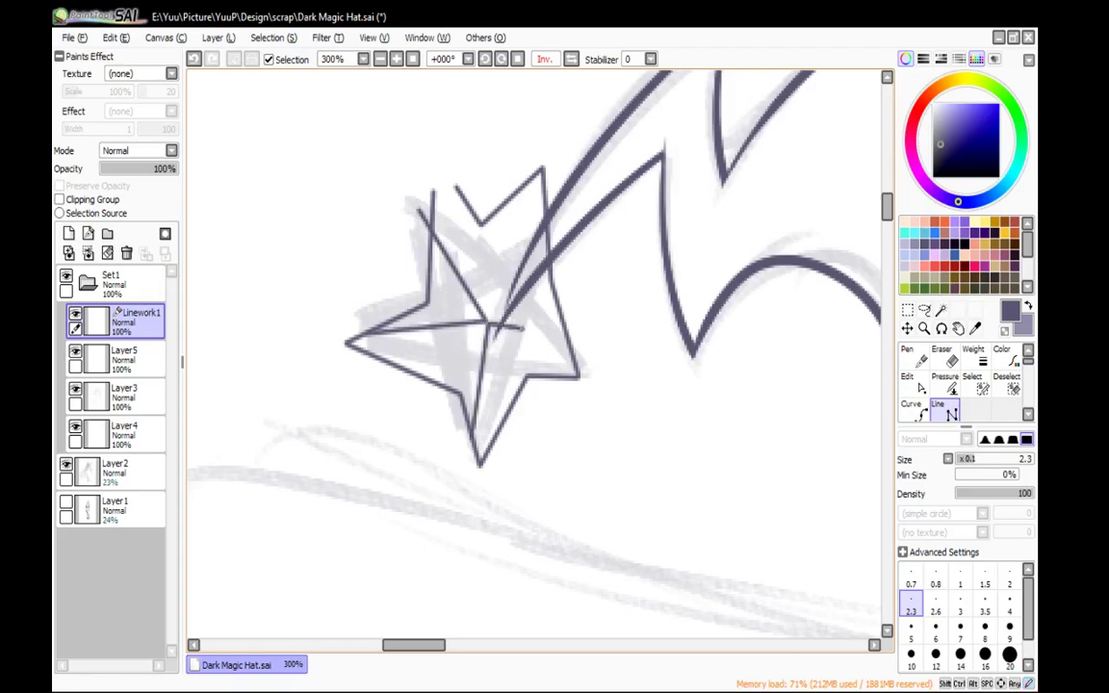
{"action": "double_click", "coordinate": [583, 369]}
{"action": "left_click", "coordinate": [546, 230]}
{"action": "double_click", "coordinate": [489, 323]}
Move the star's outer control points so the outline tips meet the ends of the ridge lines
{"action": "mouse_move", "coordinate": [548, 233]}
{"action": "left_mouse_down"}
{"action": "mouse_move", "coordinate": [558, 243]}
{"action": "mouse_move", "coordinate": [552, 234]}
{"action": "left_mouse_up"}
{"action": "left_click_drag", "start_coordinate": [583, 367], "coordinate": [591, 368]}
{"action": "left_click_drag", "start_coordinate": [538, 172], "coordinate": [554, 232]}
{"action": "key", "text": "ctrl+z"}
{"action": "left_click_drag", "start_coordinate": [578, 378], "coordinate": [590, 367]}
{"action": "left_click_drag", "start_coordinate": [480, 466], "coordinate": [473, 439]}
{"action": "left_click_drag", "start_coordinate": [348, 343], "coordinate": [365, 332]}
{"action": "left_click_drag", "start_coordinate": [488, 321], "coordinate": [488, 315]}
{"action": "mouse_move", "coordinate": [433, 193]}
{"action": "left_mouse_down", "text": "ctrl"}
{"action": "mouse_move", "coordinate": [419, 223]}
{"action": "mouse_move", "coordinate": [418, 210]}
{"action": "mouse_move", "coordinate": [436, 206]}
{"action": "mouse_move", "coordinate": [420, 209]}
{"action": "left_mouse_up", "text": "ctrl"}
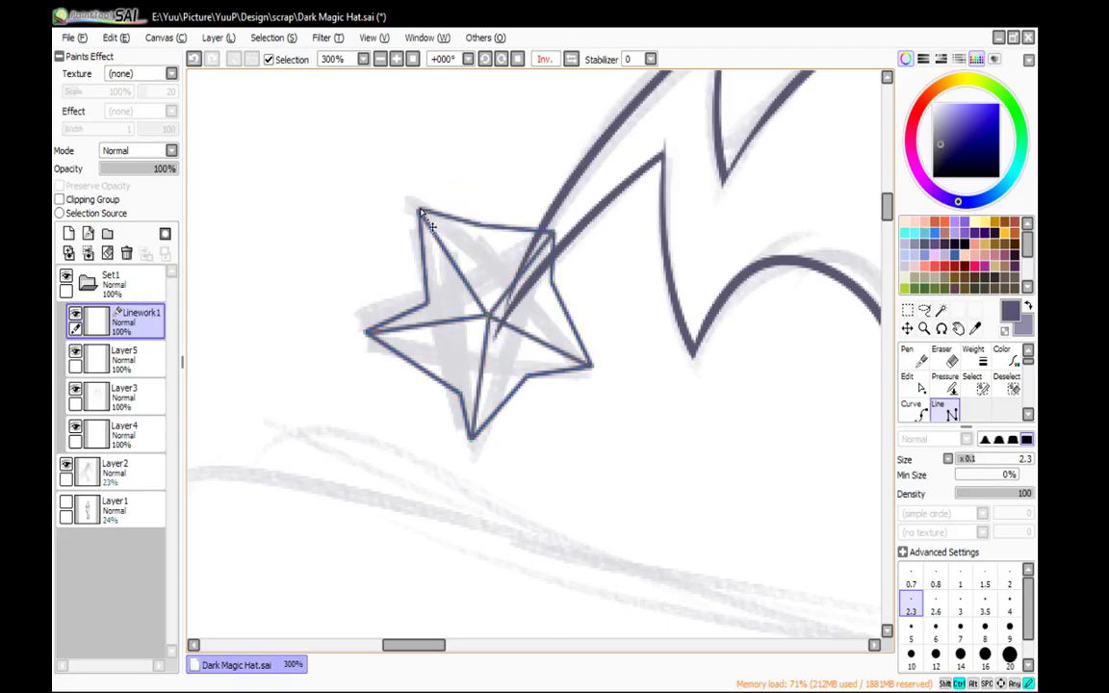
Reshape the star by pulling its inner corners inward and adjusting the upper-right and left points
{"action": "left_click_drag", "start_coordinate": [481, 225], "coordinate": [530, 298], "text": "ctrl"}
{"action": "left_click_drag", "start_coordinate": [553, 233], "coordinate": [565, 218], "text": "ctrl"}
{"action": "left_click_drag", "start_coordinate": [493, 265], "coordinate": [490, 257], "text": "ctrl"}
{"action": "left_click_drag", "start_coordinate": [530, 299], "coordinate": [537, 306], "text": "ctrl"}
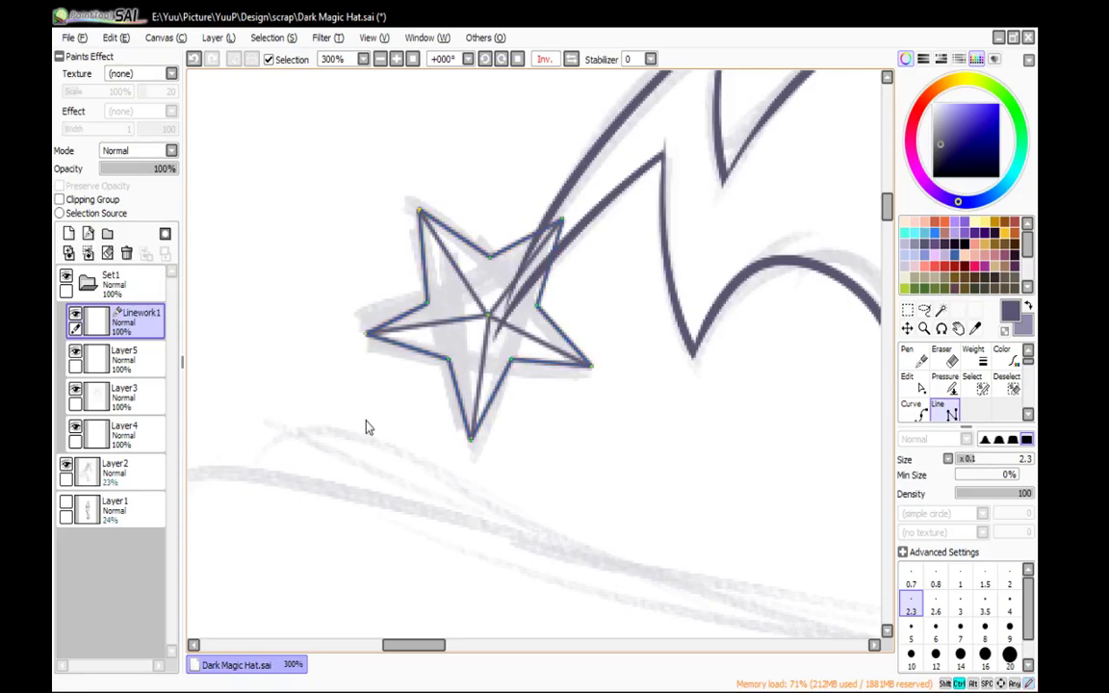
{"action": "left_click_drag", "start_coordinate": [367, 334], "coordinate": [379, 350]}
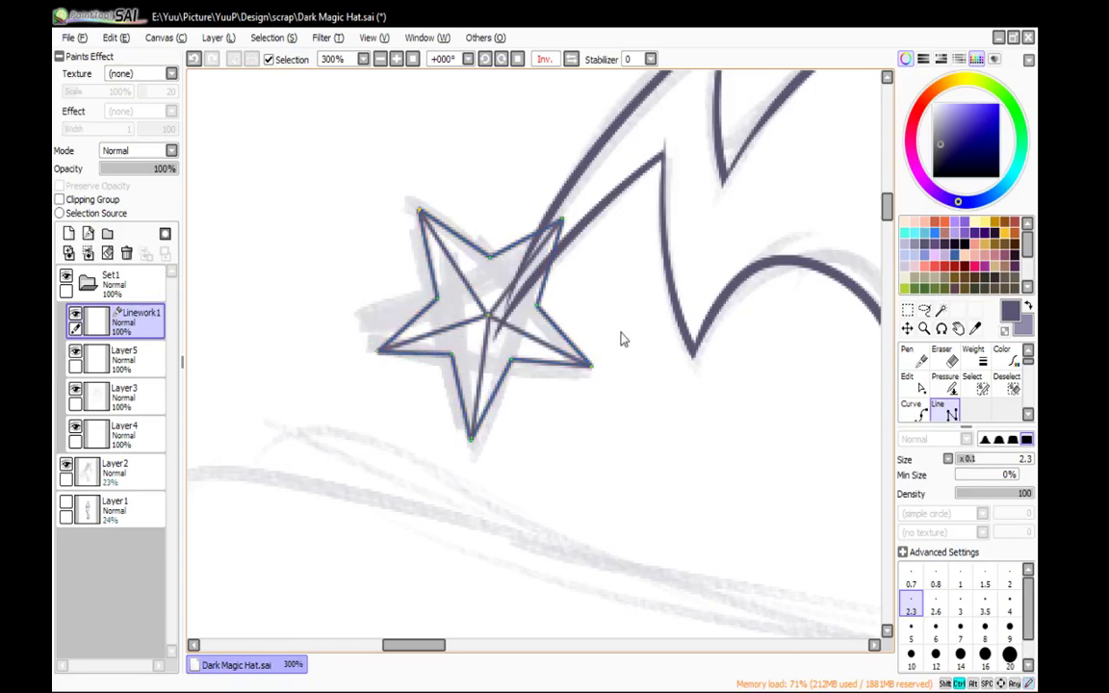
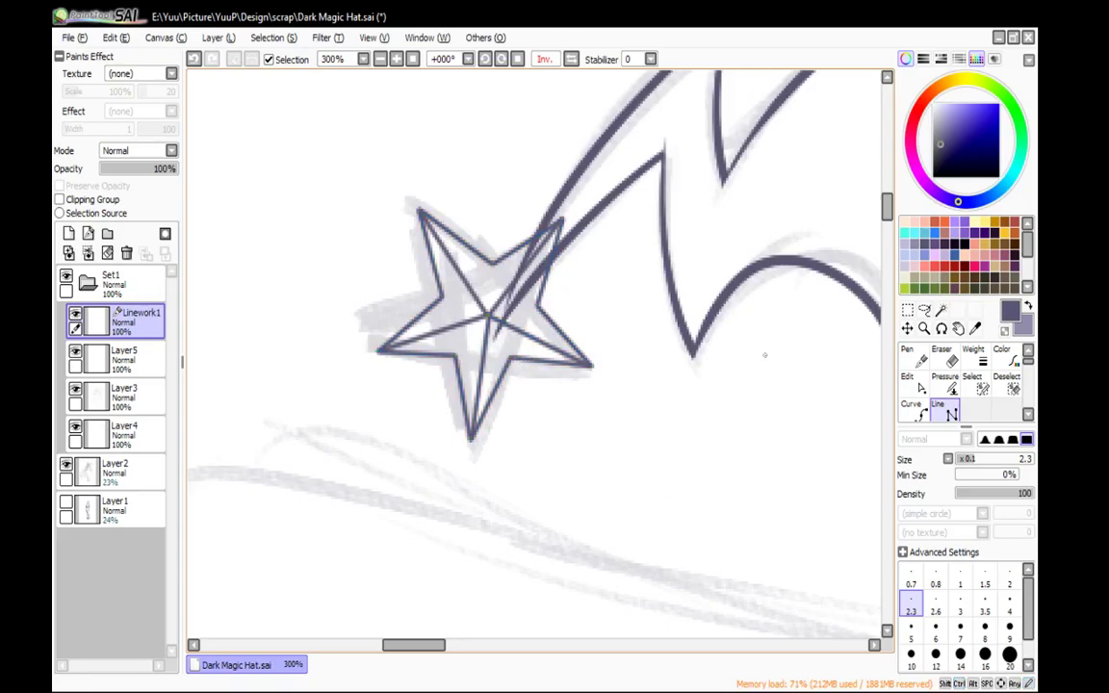
Use the Pressure tool to thin the ridge lines at the star's centre and thicken the outline's left point and left inner corners
{"action": "left_click", "coordinate": [945, 383]}
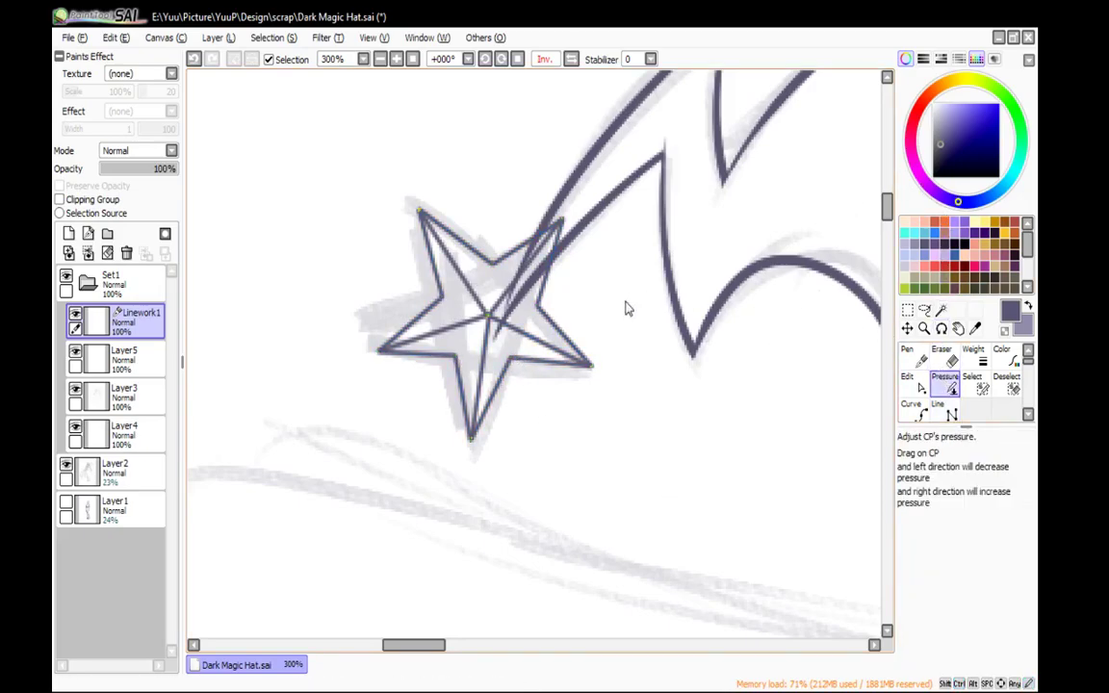
{"action": "mouse_move", "coordinate": [495, 325]}
{"action": "left_mouse_down"}
{"action": "mouse_move", "coordinate": [419, 445]}
{"action": "mouse_move", "coordinate": [605, 306]}
{"action": "mouse_move", "coordinate": [579, 317]}
{"action": "mouse_move", "coordinate": [555, 281]}
{"action": "mouse_move", "coordinate": [496, 316]}
{"action": "mouse_move", "coordinate": [536, 313]}
{"action": "mouse_move", "coordinate": [484, 314]}
{"action": "mouse_move", "coordinate": [315, 527]}
{"action": "mouse_move", "coordinate": [178, 458]}
{"action": "mouse_move", "coordinate": [207, 473]}
{"action": "mouse_move", "coordinate": [464, 322]}
{"action": "mouse_move", "coordinate": [259, 446]}
{"action": "left_mouse_up"}
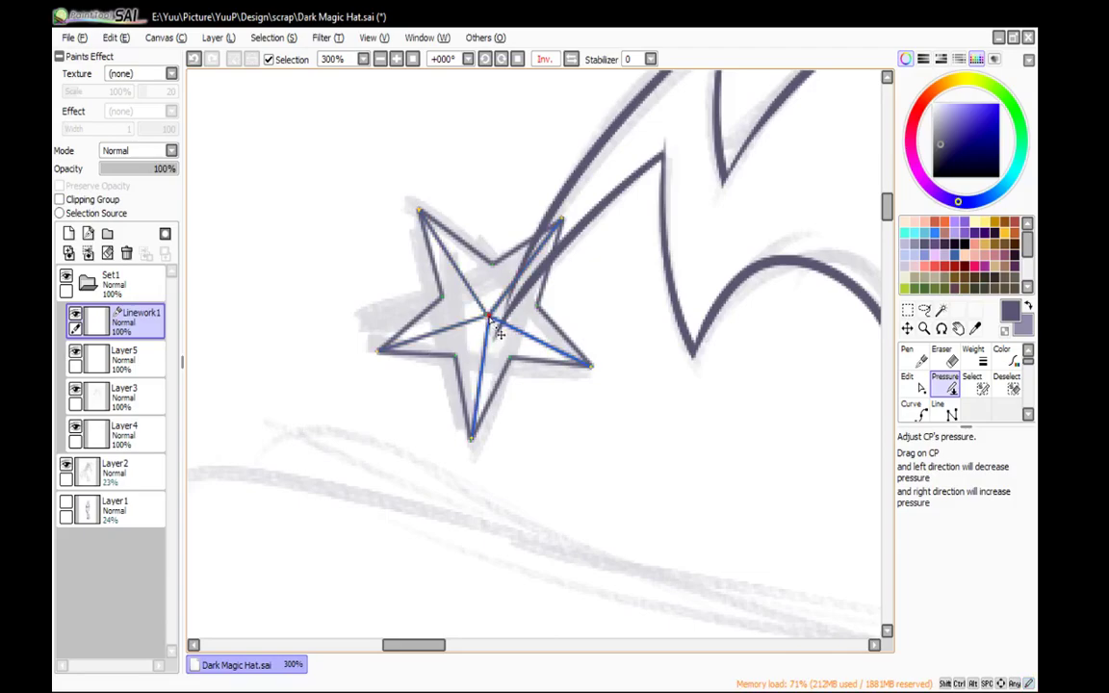
{"action": "mouse_move", "coordinate": [499, 332]}
{"action": "left_mouse_down"}
{"action": "mouse_move", "coordinate": [378, 418]}
{"action": "mouse_move", "coordinate": [308, 488]}
{"action": "mouse_move", "coordinate": [342, 463]}
{"action": "left_mouse_up"}
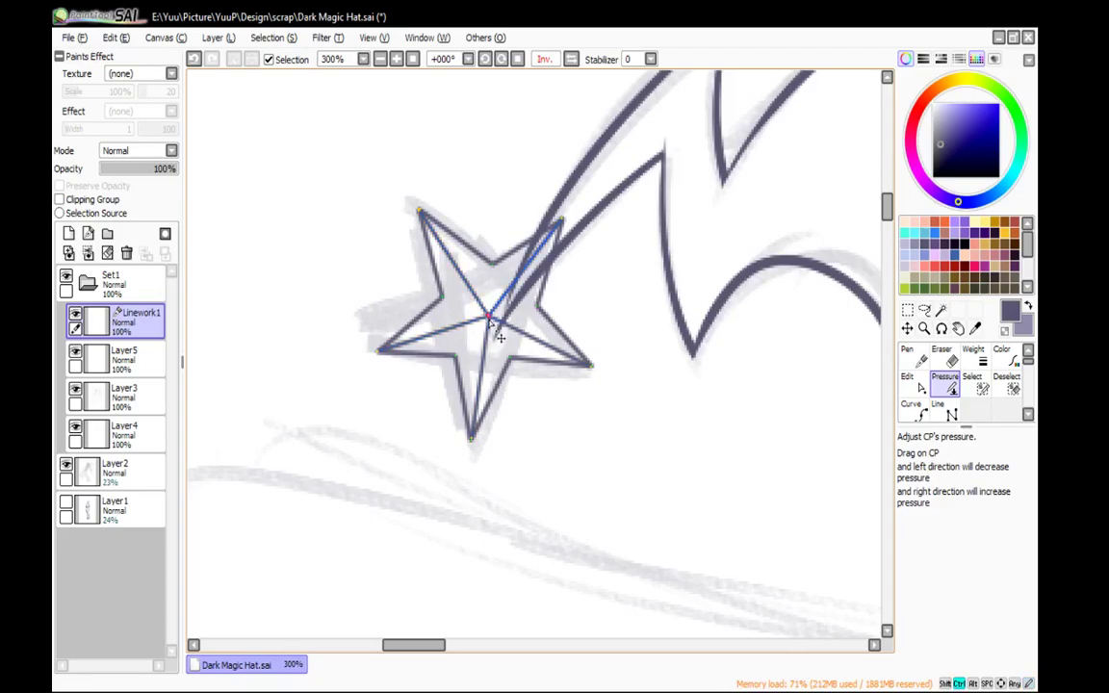
{"action": "mouse_move", "coordinate": [386, 366]}
{"action": "left_mouse_down"}
{"action": "mouse_move", "coordinate": [368, 383]}
{"action": "mouse_move", "coordinate": [407, 378]}
{"action": "mouse_move", "coordinate": [407, 361]}
{"action": "left_mouse_up"}
{"action": "left_click_drag", "start_coordinate": [443, 295], "coordinate": [583, 274]}
{"action": "left_click_drag", "start_coordinate": [454, 356], "coordinate": [545, 339]}
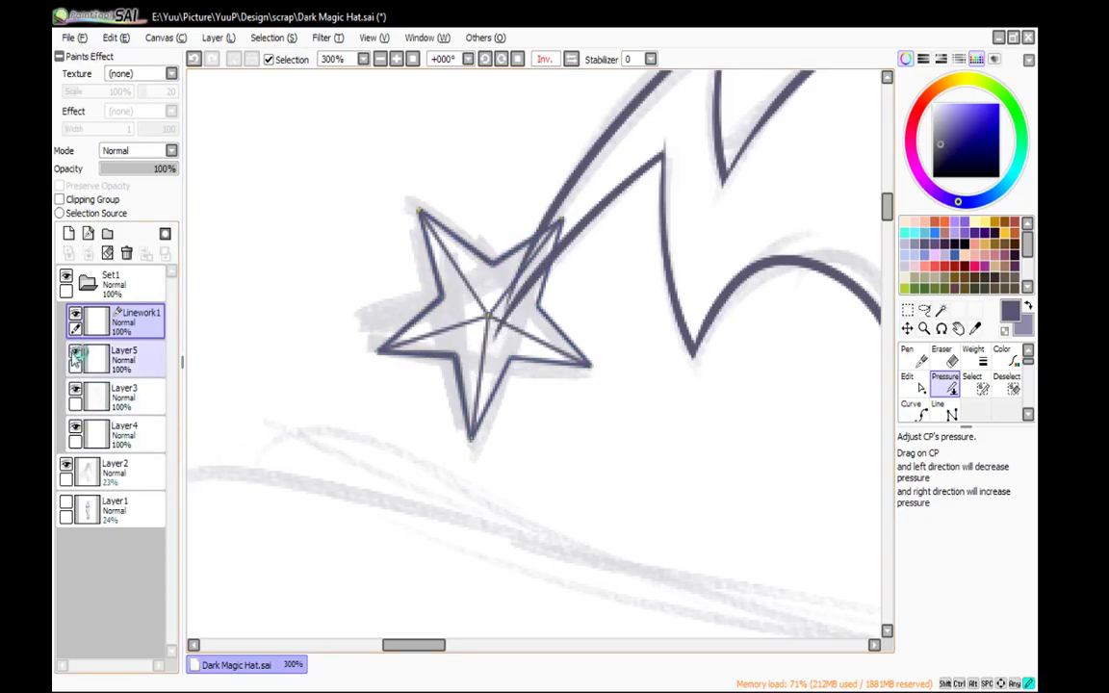
Erase the tail lines running inside the star on Layer3, ending with Layer5 active
{"action": "left_click", "coordinate": [123, 397]}
{"action": "key", "text": "e"}
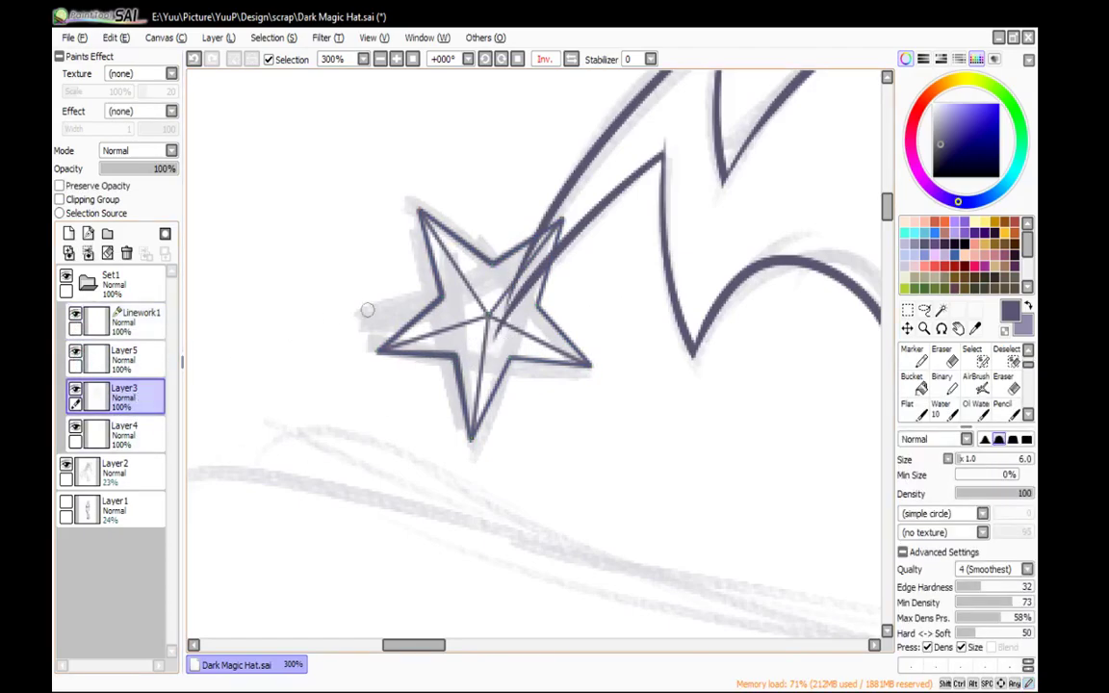
{"action": "mouse_move", "coordinate": [520, 290]}
{"action": "left_mouse_down"}
{"action": "mouse_move", "coordinate": [498, 333]}
{"action": "mouse_move", "coordinate": [545, 268]}
{"action": "mouse_move", "coordinate": [541, 242]}
{"action": "mouse_move", "coordinate": [520, 262]}
{"action": "left_mouse_up"}
{"action": "key", "text": "n"}
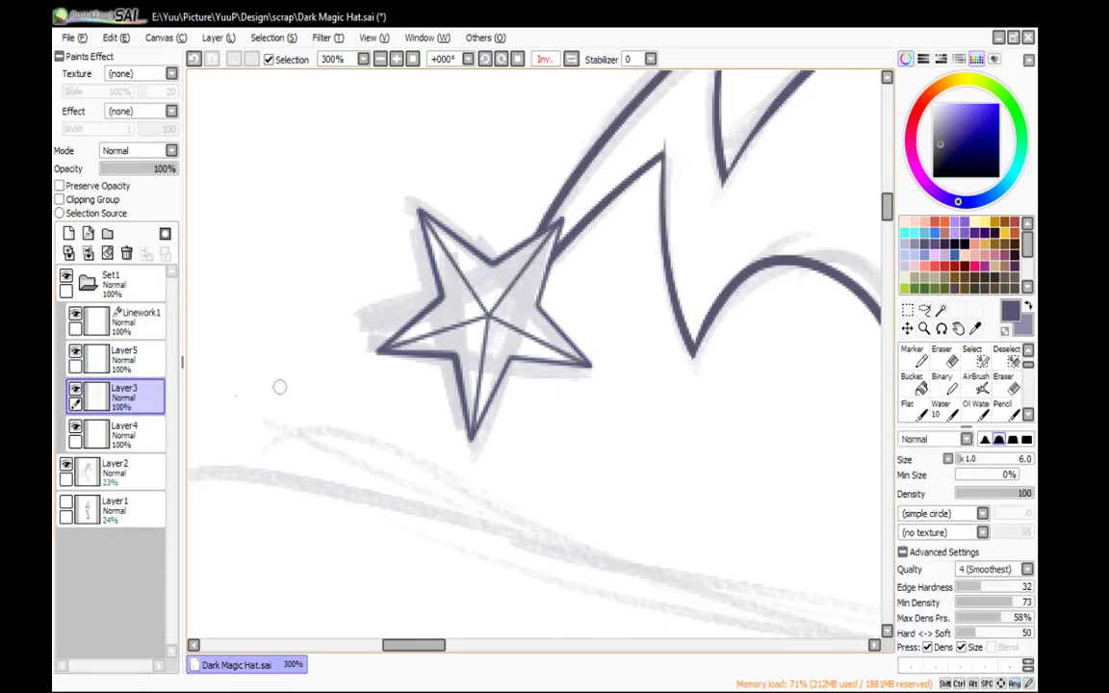
{"action": "left_click", "coordinate": [123, 359]}
On Linework1, draw the leftmost star-tipped spike of the crown around the hat with size 2.3 straight segments, starting from the brim
{"action": "scroll", "coordinate": [673, 433], "scroll_direction": "down", "scroll_amount": 6}
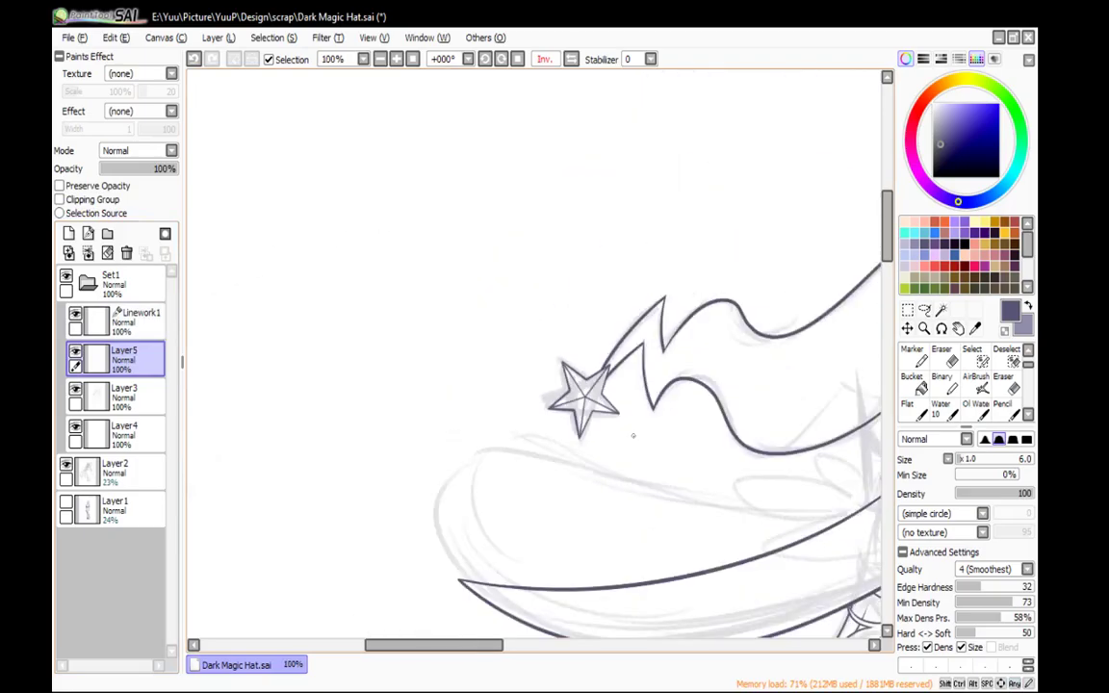
{"action": "scroll", "coordinate": [520, 365], "scroll_direction": "up", "scroll_amount": 6}
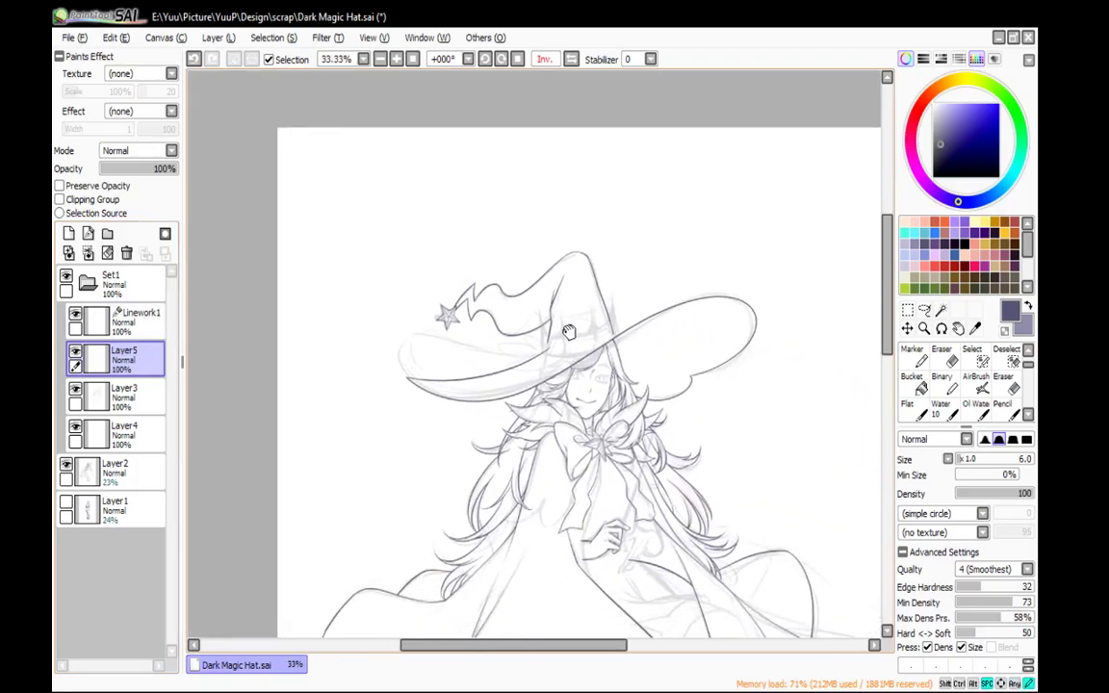
{"action": "left_click", "coordinate": [134, 322]}
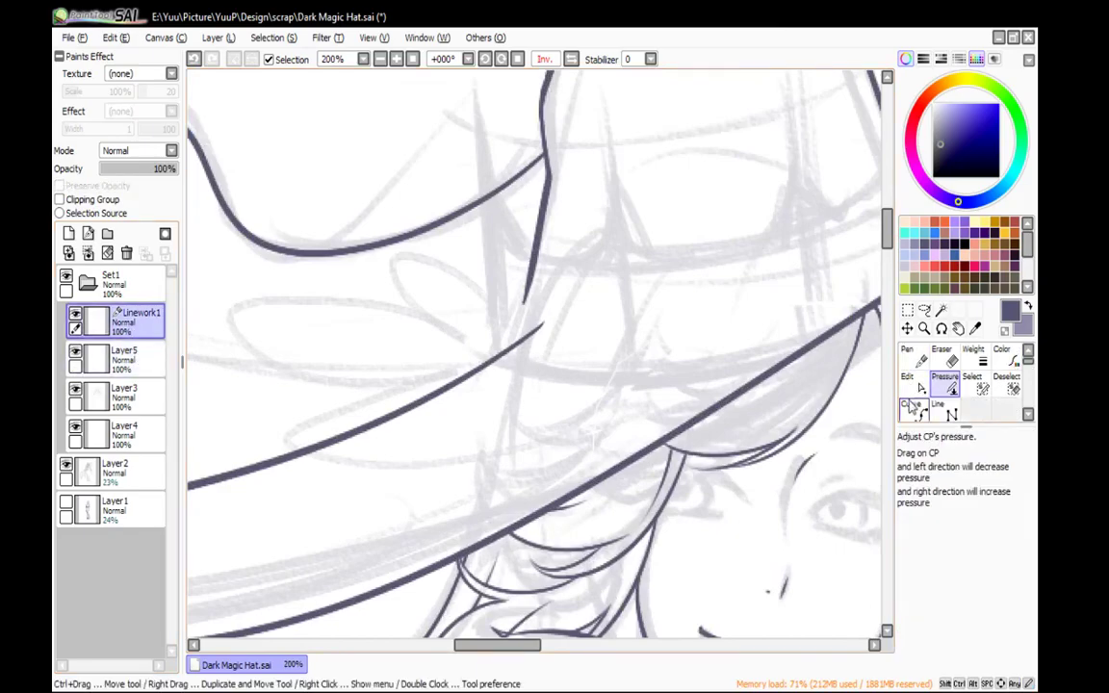
{"action": "left_click", "coordinate": [948, 412]}
{"action": "left_click", "coordinate": [946, 412]}
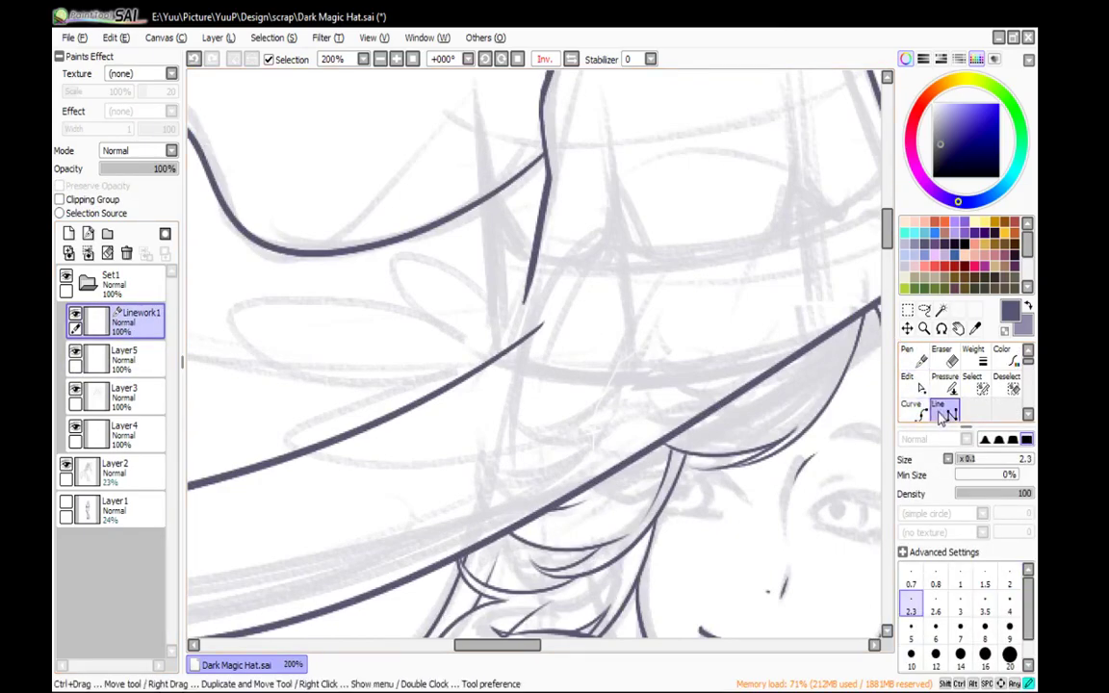
{"action": "left_click", "coordinate": [497, 355]}
{"action": "left_click_drag", "start_coordinate": [475, 80], "coordinate": [467, 200]}
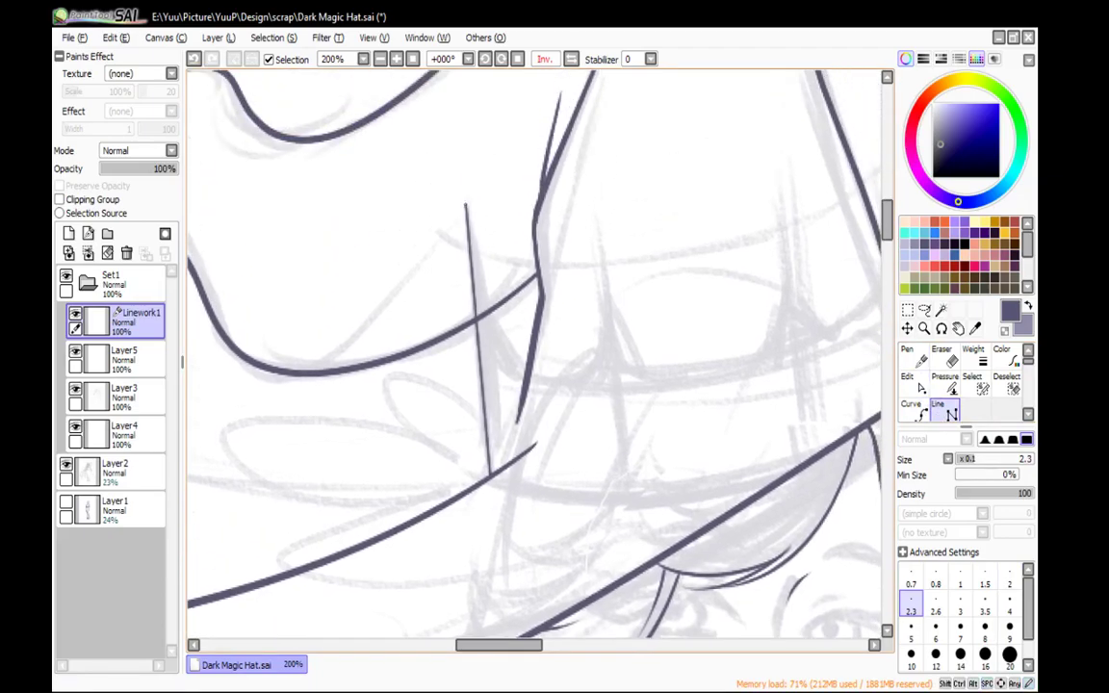
{"action": "left_click", "coordinate": [479, 242]}
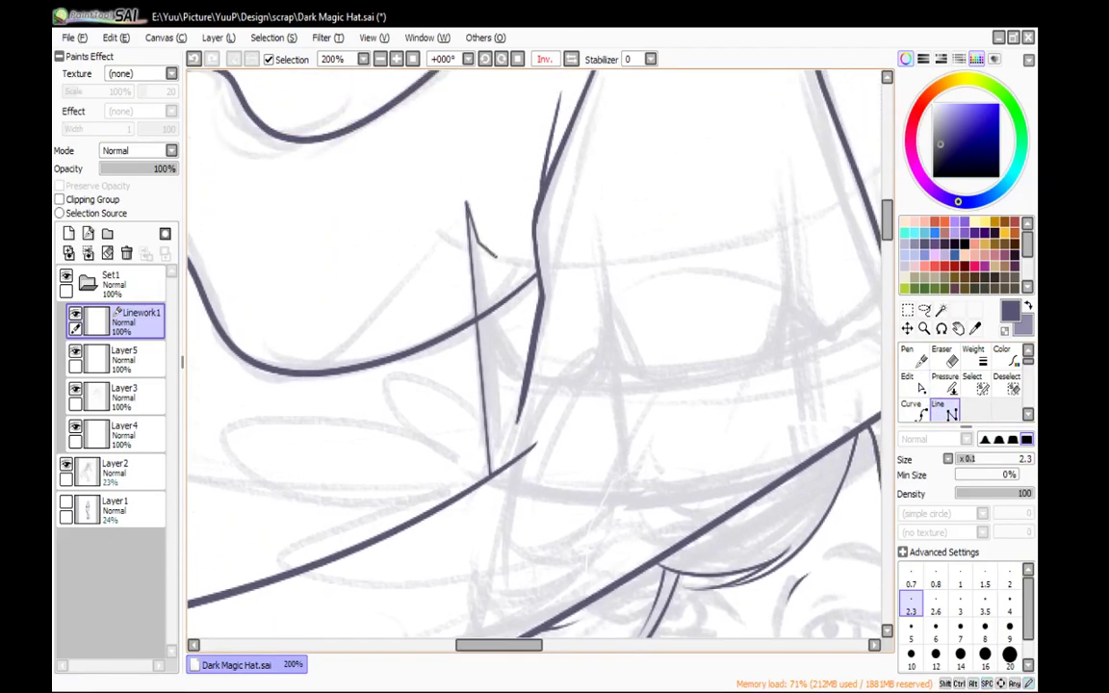
{"action": "left_click", "coordinate": [502, 257]}
{"action": "left_click", "coordinate": [485, 260]}
Draw the connecting line and the crown's second star-shaped tip, and even out the tip's control points
{"action": "left_click", "coordinate": [600, 284]}
{"action": "left_click", "coordinate": [570, 267]}
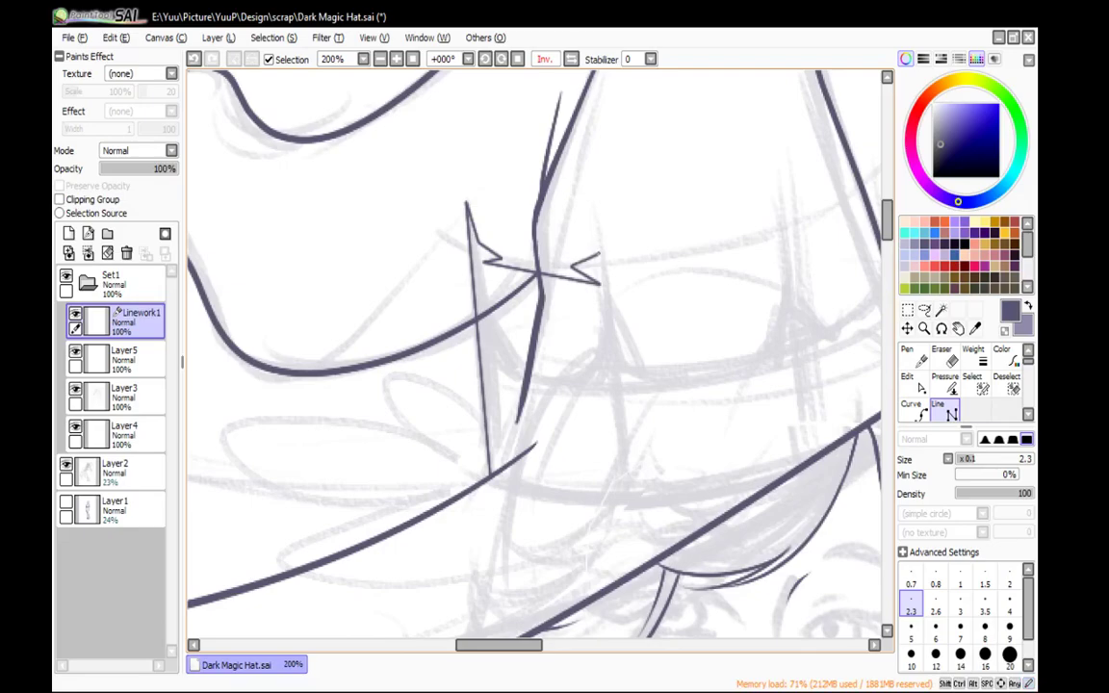
{"action": "left_click", "coordinate": [600, 253]}
{"action": "key", "text": "ctrl+z"}
{"action": "left_click", "coordinate": [599, 254]}
{"action": "left_click", "coordinate": [603, 210]}
{"action": "left_click", "coordinate": [616, 252]}
{"action": "left_click", "coordinate": [642, 260]}
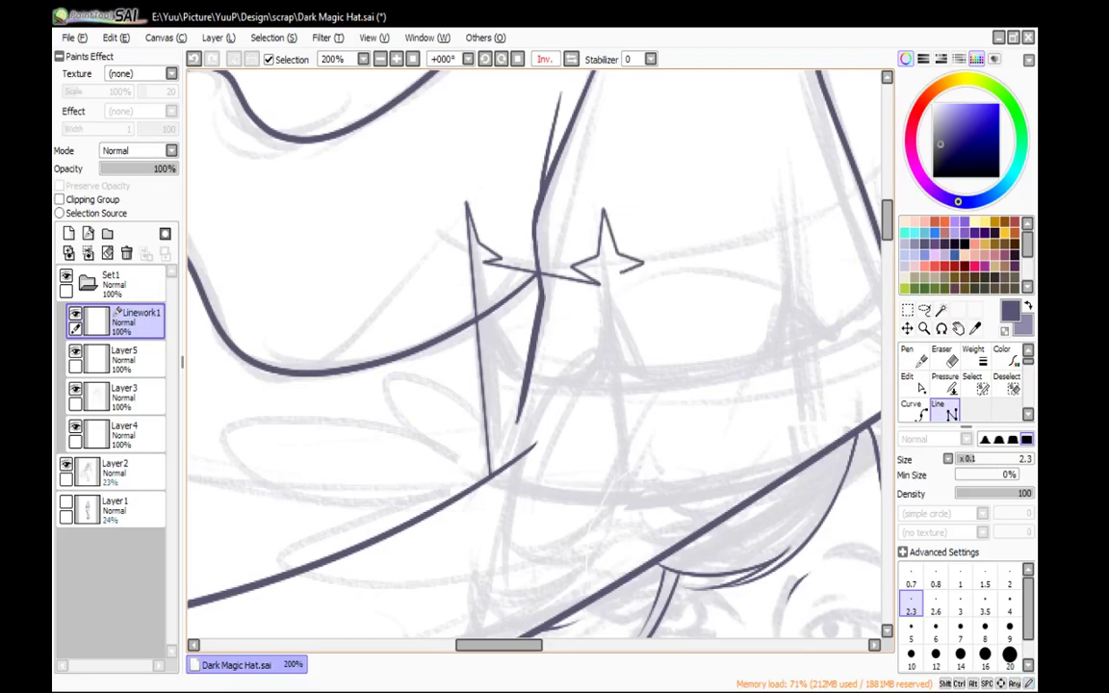
{"action": "double_click", "coordinate": [621, 272]}
{"action": "mouse_move", "coordinate": [642, 262]}
{"action": "left_mouse_down"}
{"action": "mouse_move", "coordinate": [600, 281]}
{"action": "mouse_move", "coordinate": [571, 266]}
{"action": "left_mouse_up"}
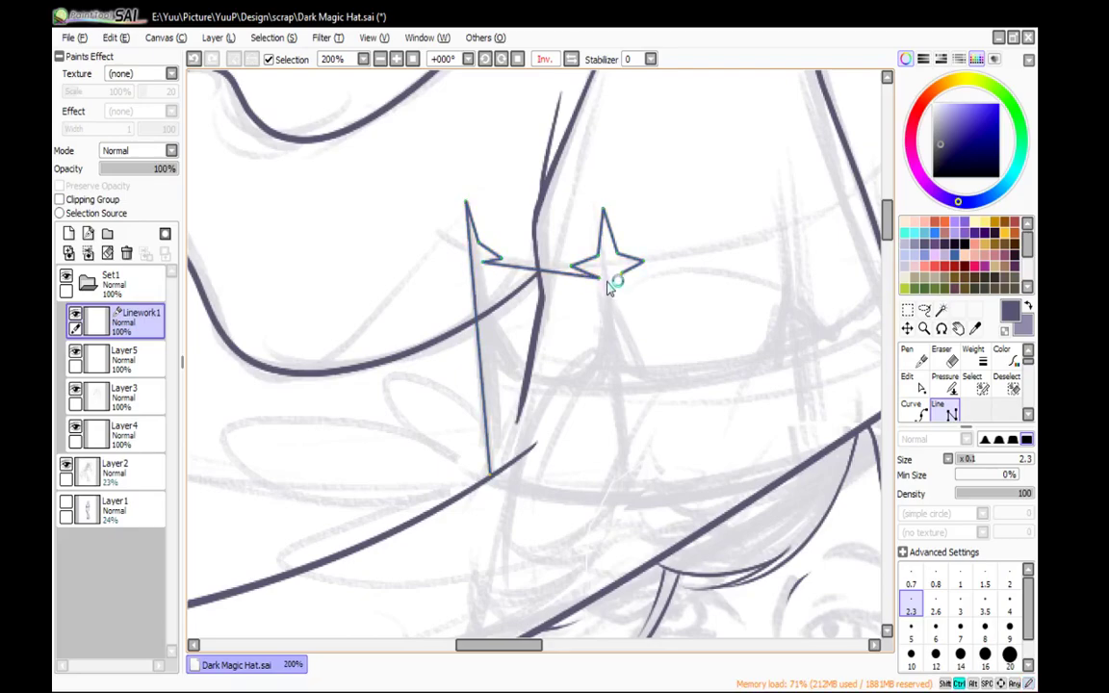
{"action": "left_click_drag", "start_coordinate": [622, 277], "coordinate": [620, 275]}
Extend the crown with its third star-shaped tip and the tall rightmost spike, joined by straight connecting lines
{"action": "left_click_drag", "start_coordinate": [801, 278], "coordinate": [677, 296]}
{"action": "left_click", "coordinate": [660, 263]}
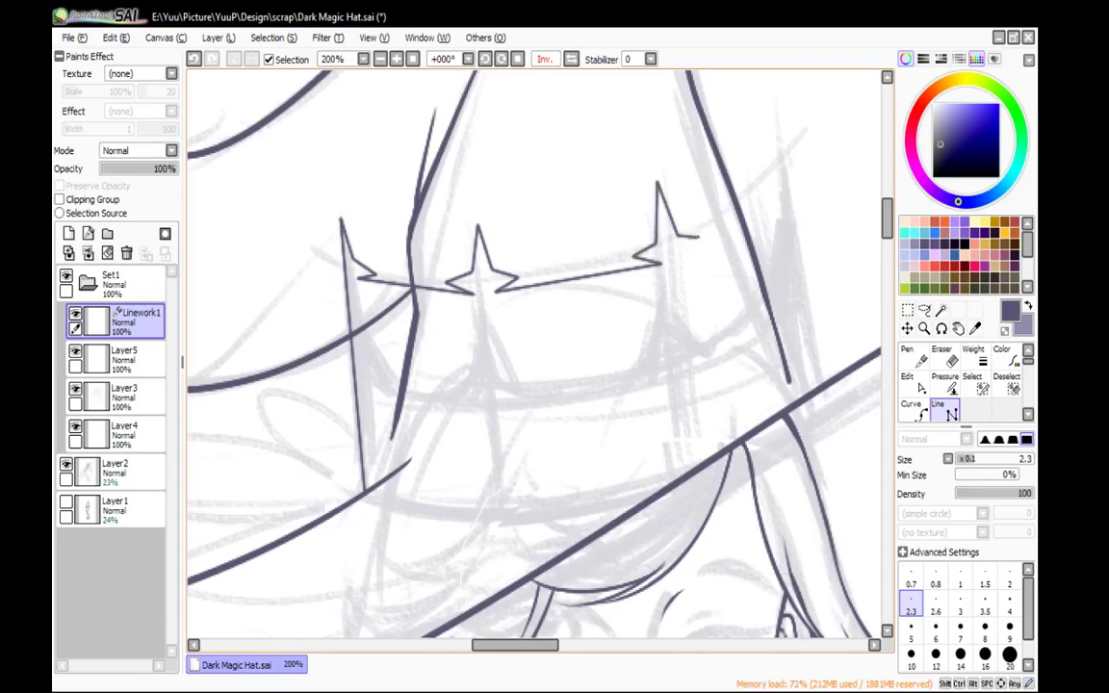
{"action": "left_click", "coordinate": [681, 258]}
{"action": "left_click_drag", "start_coordinate": [775, 212], "coordinate": [717, 255]}
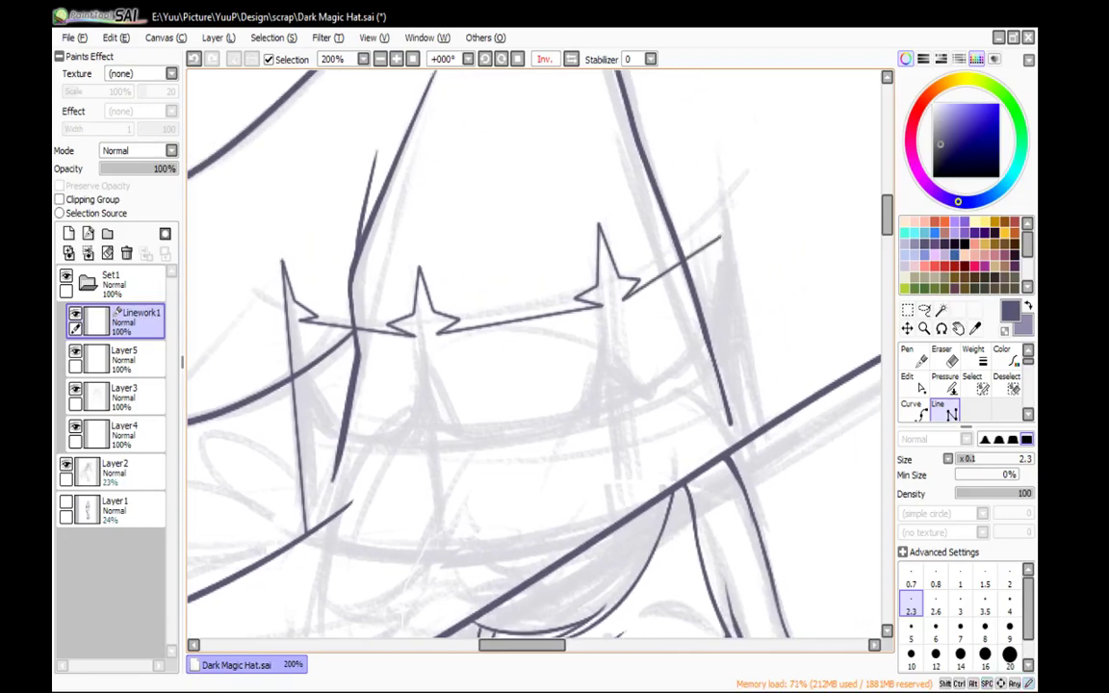
{"action": "left_click", "coordinate": [717, 212]}
{"action": "left_click", "coordinate": [719, 154]}
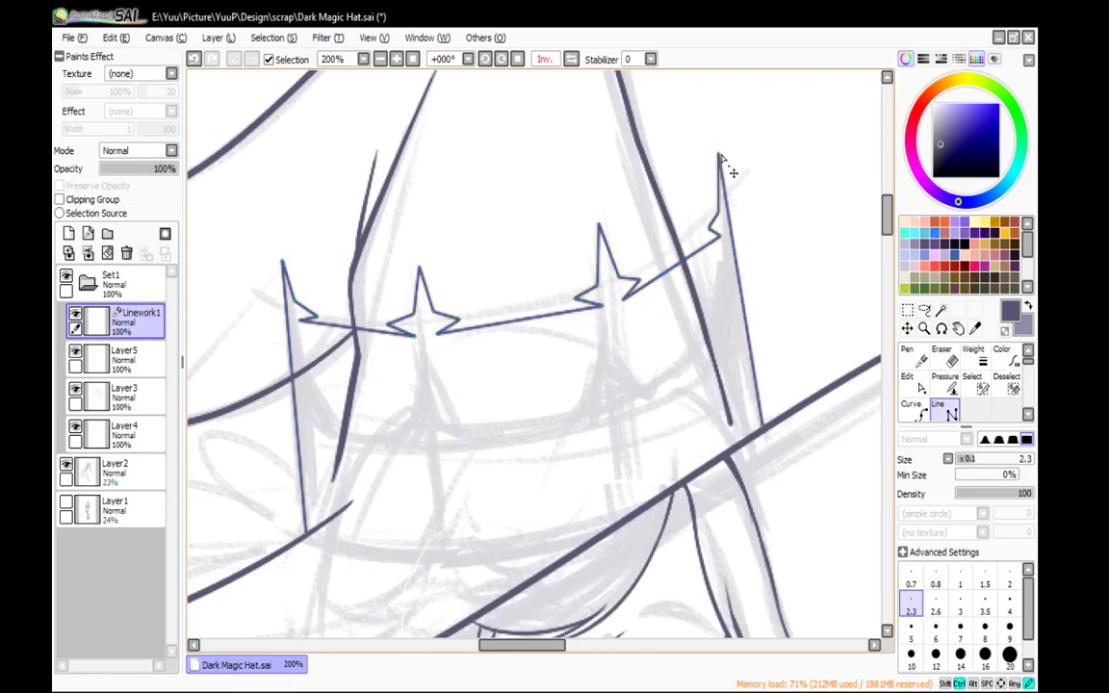
Adjust the rightmost tip's control points and pull the three connecting lines between the crown's tips down into rounded scallops
{"action": "left_click_drag", "start_coordinate": [711, 231], "coordinate": [704, 230]}
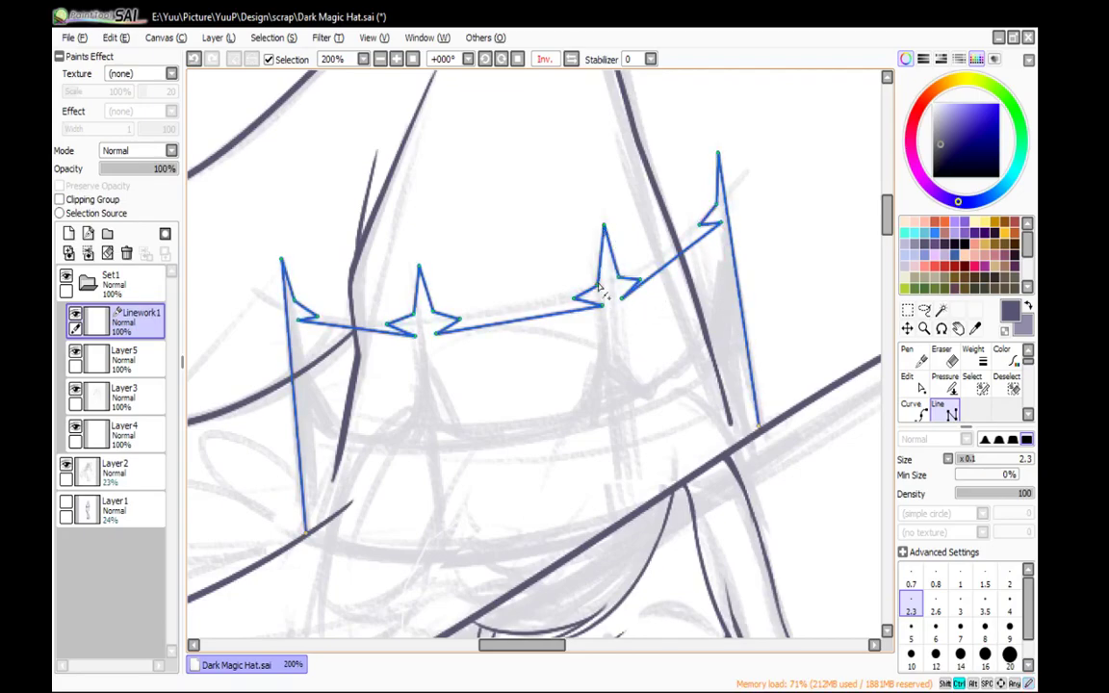
{"action": "left_click_drag", "start_coordinate": [606, 310], "coordinate": [690, 389]}
{"action": "left_click_drag", "start_coordinate": [507, 320], "coordinate": [526, 444]}
{"action": "left_click_drag", "start_coordinate": [358, 327], "coordinate": [371, 446]}
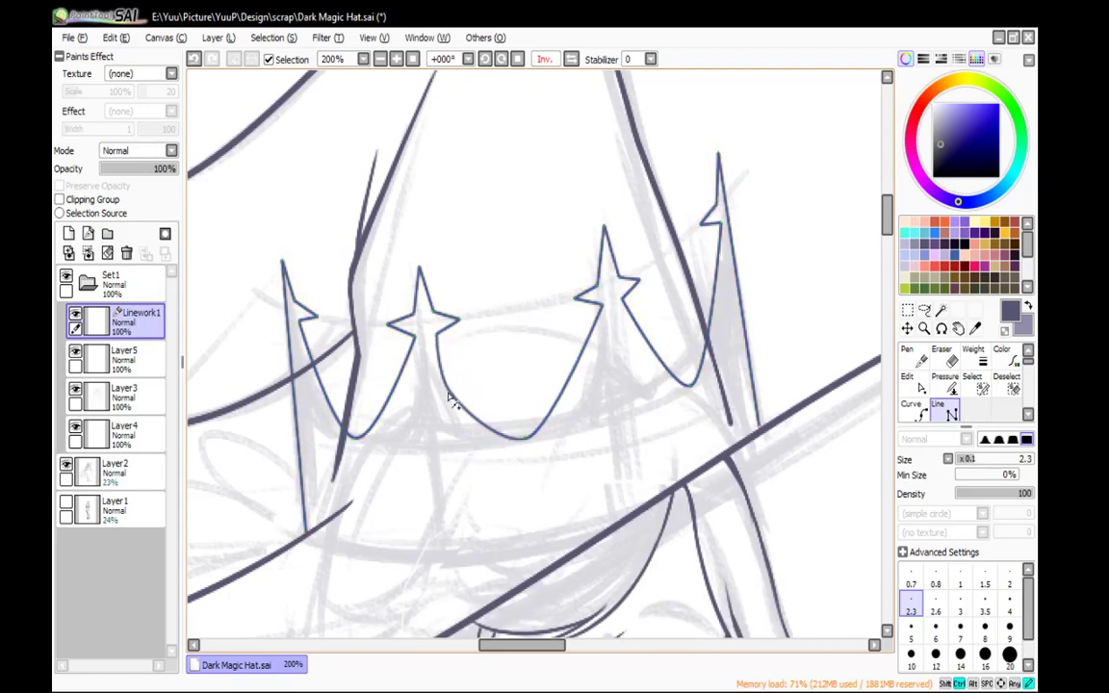
Round out the crown's three scallops into U-shaped curves by pulling their control points outward on both sides
{"action": "mouse_move", "coordinate": [563, 397]}
{"action": "left_mouse_down"}
{"action": "mouse_move", "coordinate": [598, 391]}
{"action": "mouse_move", "coordinate": [582, 393]}
{"action": "left_mouse_up"}
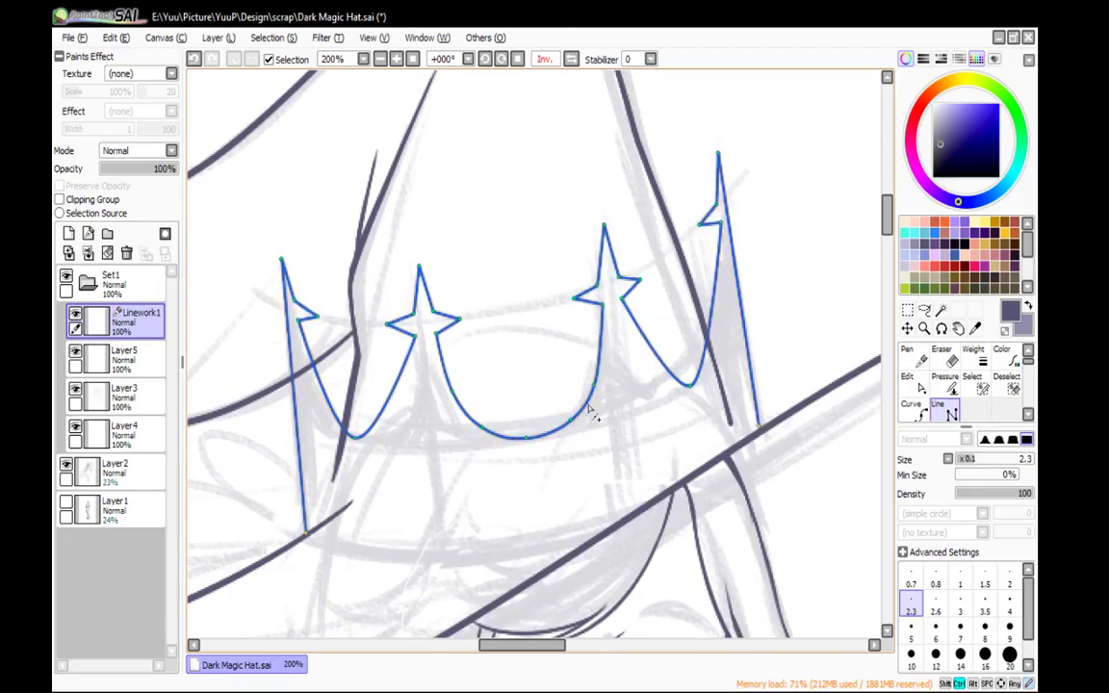
{"action": "left_click_drag", "start_coordinate": [637, 369], "coordinate": [715, 360]}
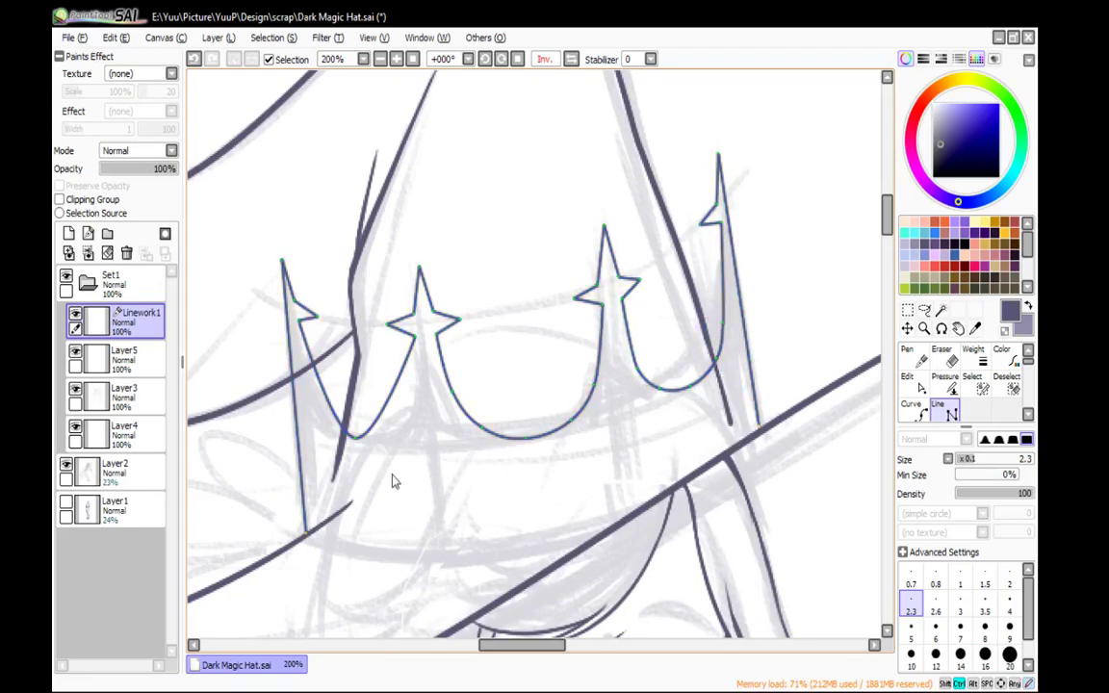
{"action": "mouse_move", "coordinate": [385, 415]}
{"action": "left_mouse_down"}
{"action": "mouse_move", "coordinate": [400, 426]}
{"action": "mouse_move", "coordinate": [322, 426]}
{"action": "left_mouse_up"}
{"action": "left_click_drag", "start_coordinate": [406, 394], "coordinate": [412, 393]}
{"action": "key", "text": "ctrl"}
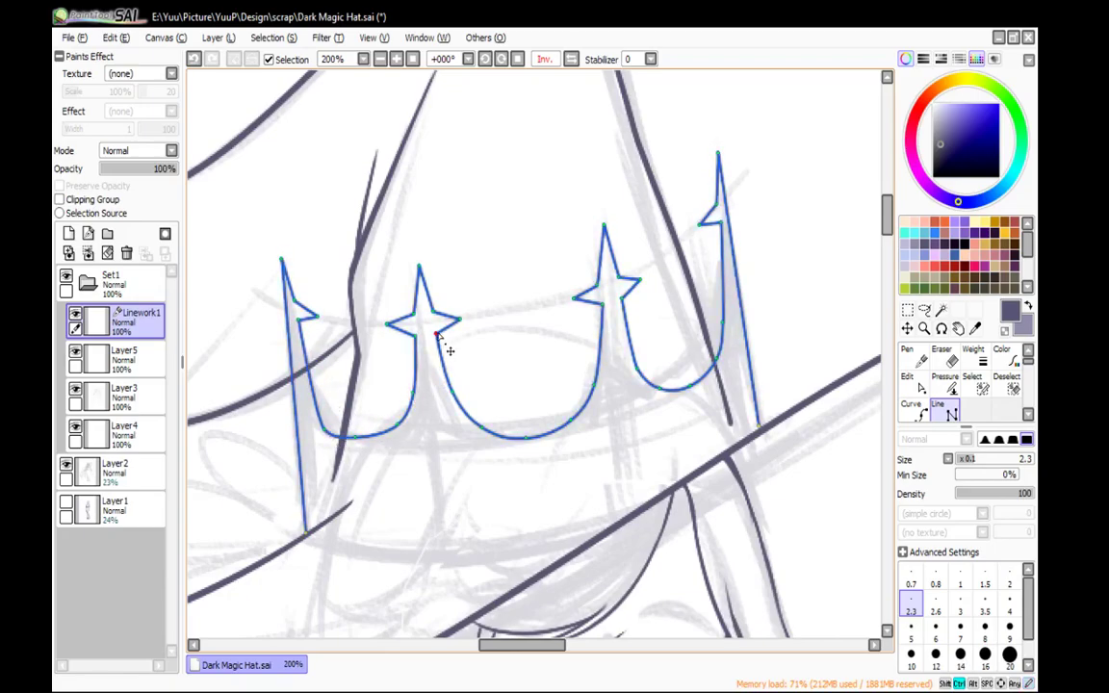
{"action": "key", "text": "ctrl"}
{"action": "left_click_drag", "start_coordinate": [326, 431], "coordinate": [305, 379]}
{"action": "mouse_move", "coordinate": [769, 435]}
{"action": "left_mouse_down"}
{"action": "mouse_move", "coordinate": [793, 446]}
{"action": "mouse_move", "coordinate": [841, 429]}
{"action": "mouse_move", "coordinate": [844, 381]}
{"action": "mouse_move", "coordinate": [778, 360]}
{"action": "left_mouse_up"}
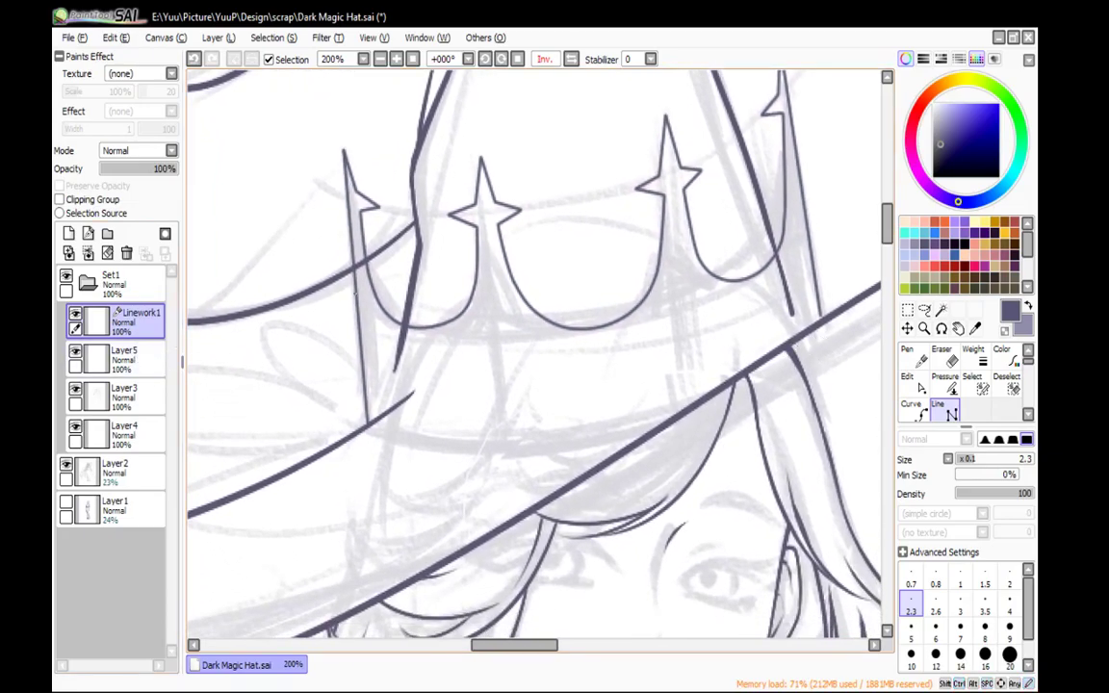
Vary the line pressure at the control points along the crown's scallops and star tips to thicken parts of the outline
{"action": "left_click", "coordinate": [945, 384]}
{"action": "left_click_drag", "start_coordinate": [461, 315], "coordinate": [479, 340]}
{"action": "left_click_drag", "start_coordinate": [475, 281], "coordinate": [561, 273]}
{"action": "left_click_drag", "start_coordinate": [418, 326], "coordinate": [499, 337]}
{"action": "left_click_drag", "start_coordinate": [414, 325], "coordinate": [572, 336]}
{"action": "left_click_drag", "start_coordinate": [382, 313], "coordinate": [461, 318]}
{"action": "left_click_drag", "start_coordinate": [497, 226], "coordinate": [628, 236]}
{"action": "left_click_drag", "start_coordinate": [475, 206], "coordinate": [611, 219]}
{"action": "left_click_drag", "start_coordinate": [512, 283], "coordinate": [584, 273]}
{"action": "left_click_drag", "start_coordinate": [544, 316], "coordinate": [630, 309]}
{"action": "left_click_drag", "start_coordinate": [750, 228], "coordinate": [650, 298]}
{"action": "left_click_drag", "start_coordinate": [582, 259], "coordinate": [751, 214]}
{"action": "left_click_drag", "start_coordinate": [601, 330], "coordinate": [704, 313]}
{"action": "left_click_drag", "start_coordinate": [623, 350], "coordinate": [660, 343]}
{"action": "left_click_drag", "start_coordinate": [680, 168], "coordinate": [787, 170]}
{"action": "left_click_drag", "start_coordinate": [562, 248], "coordinate": [560, 246]}
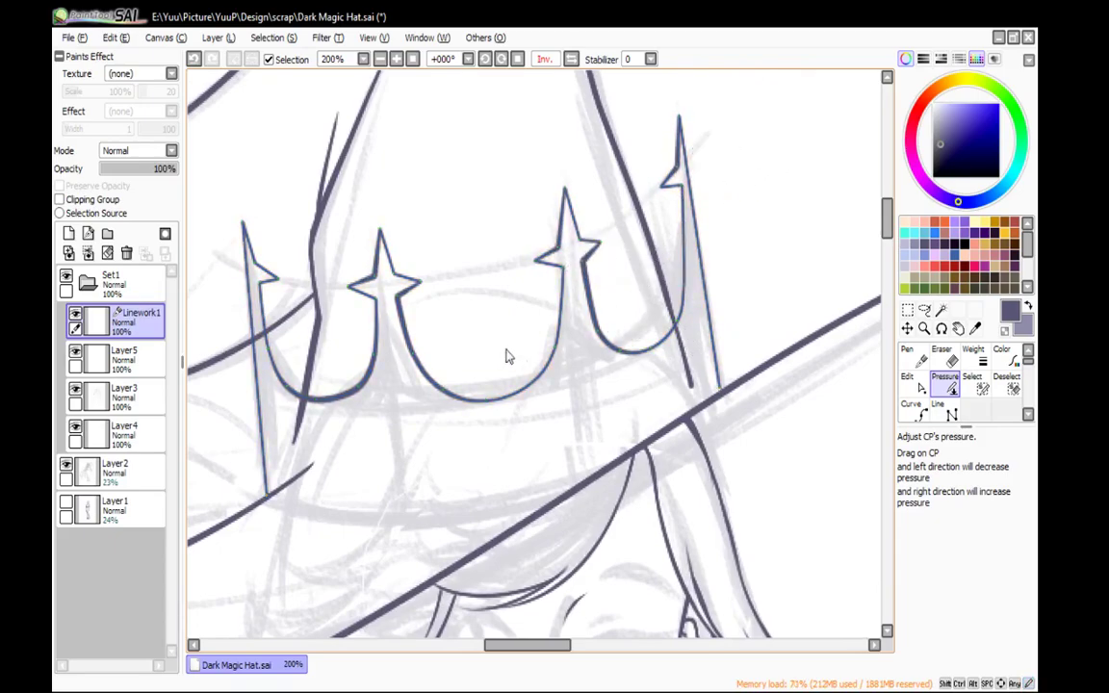
Raise the line pressure along the crown's outermost left and right edges to thicken them
{"action": "left_click_drag", "start_coordinate": [420, 320], "coordinate": [625, 278]}
{"action": "left_click_drag", "start_coordinate": [461, 222], "coordinate": [574, 205]}
{"action": "left_click_drag", "start_coordinate": [477, 444], "coordinate": [772, 469]}
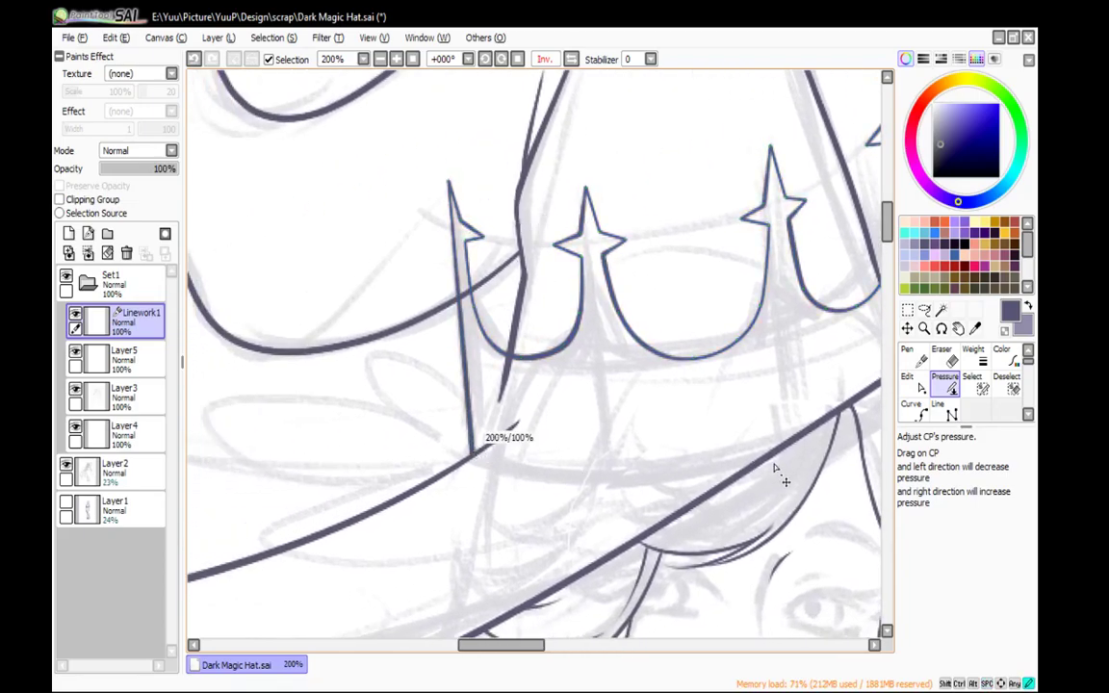
{"action": "left_click_drag", "start_coordinate": [666, 484], "coordinate": [538, 507]}
{"action": "left_click_drag", "start_coordinate": [746, 389], "coordinate": [1005, 379]}
{"action": "mouse_move", "coordinate": [776, 456]}
{"action": "left_mouse_down"}
{"action": "mouse_move", "coordinate": [750, 368]}
{"action": "mouse_move", "coordinate": [799, 365]}
{"action": "left_mouse_up"}
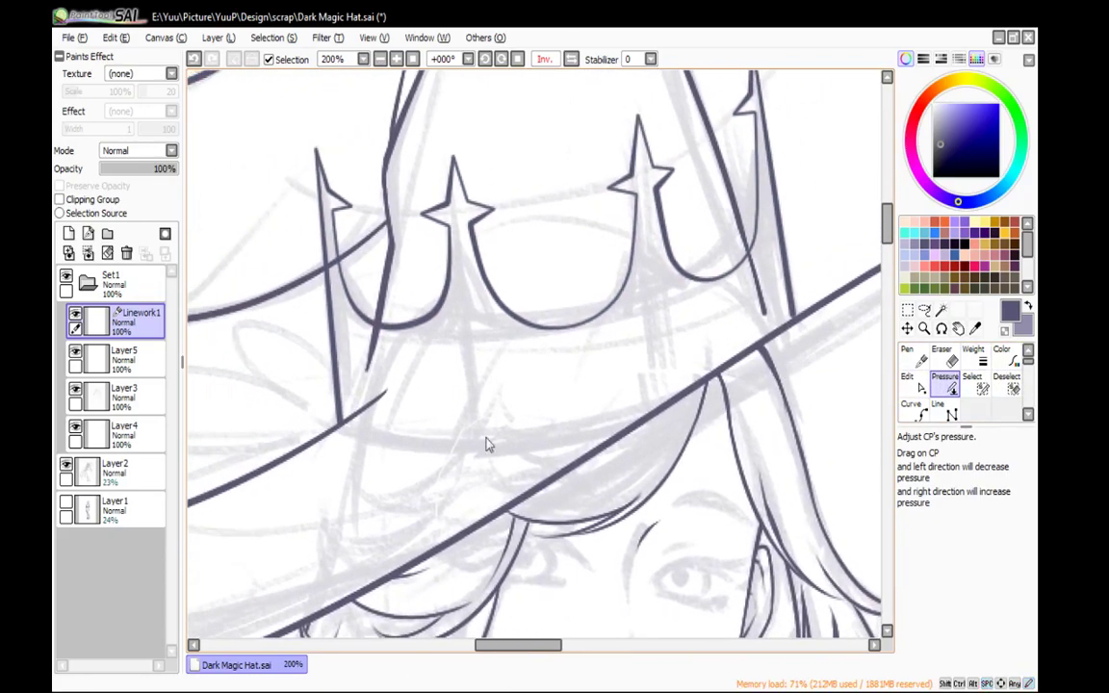
On Layer3, erase the hat's side and brim lines that overlap the inside of the crown
{"action": "left_click", "coordinate": [162, 358]}
{"action": "key", "text": "e"}
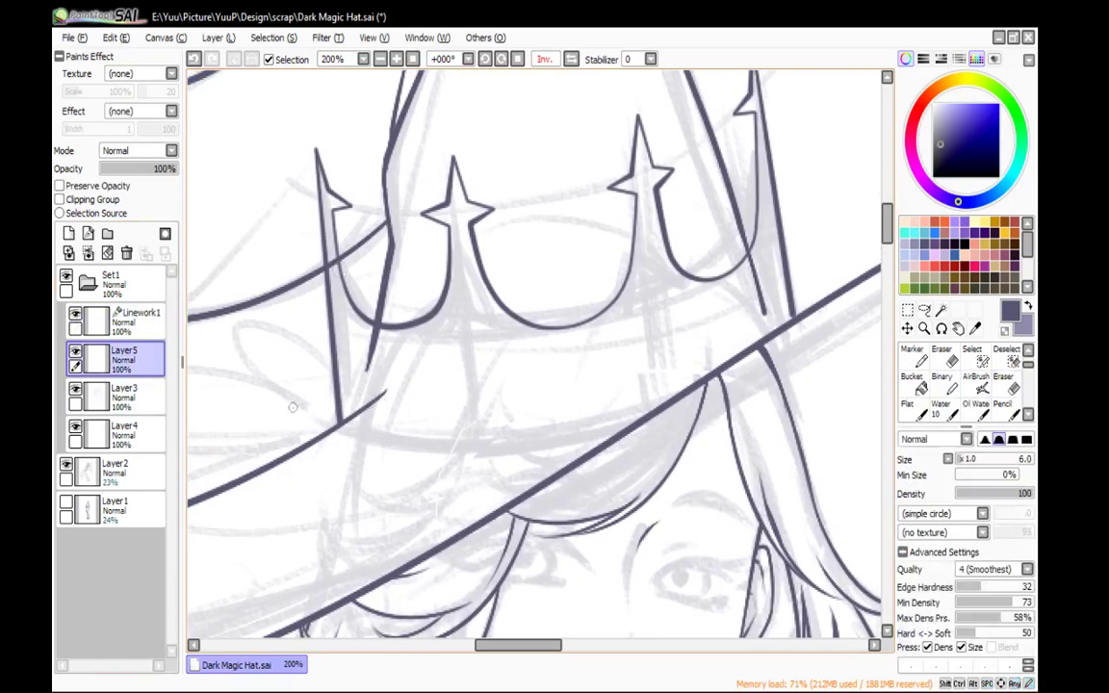
{"action": "left_click", "coordinate": [142, 394]}
{"action": "key", "text": "e"}
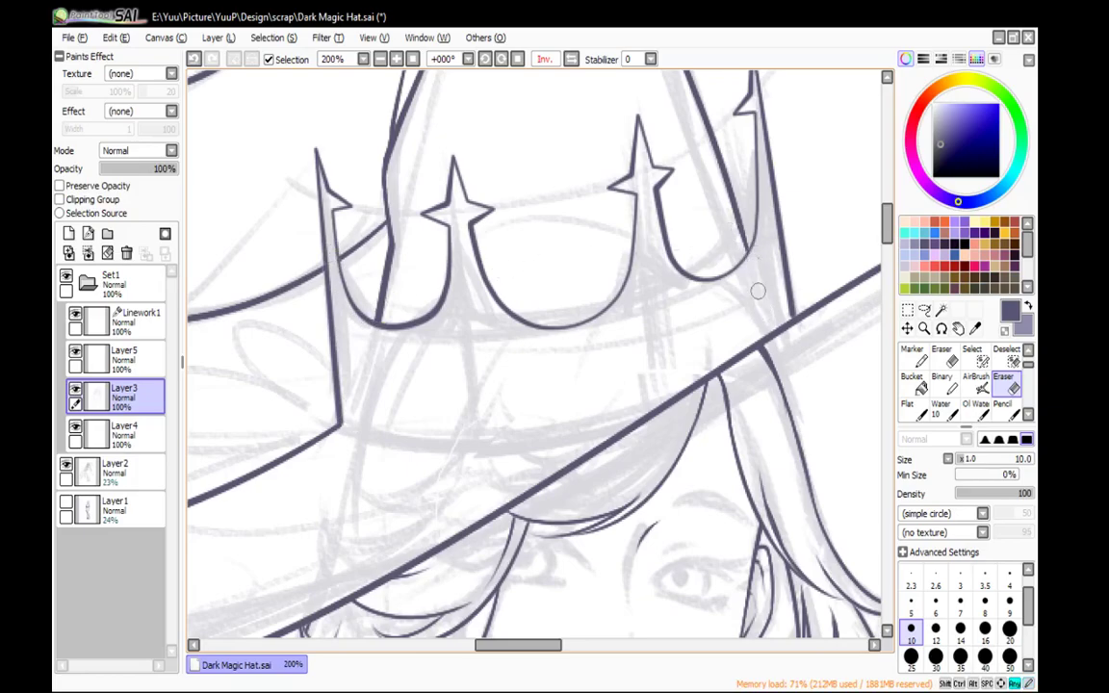
{"action": "key", "text": "e"}
On Layer5, draw the crown's curved lower edge across the hat to the brim with the canvas rotated, and clean up its end
{"action": "left_click", "coordinate": [132, 368]}
{"action": "left_click_drag", "start_coordinate": [633, 242], "coordinate": [632, 411]}
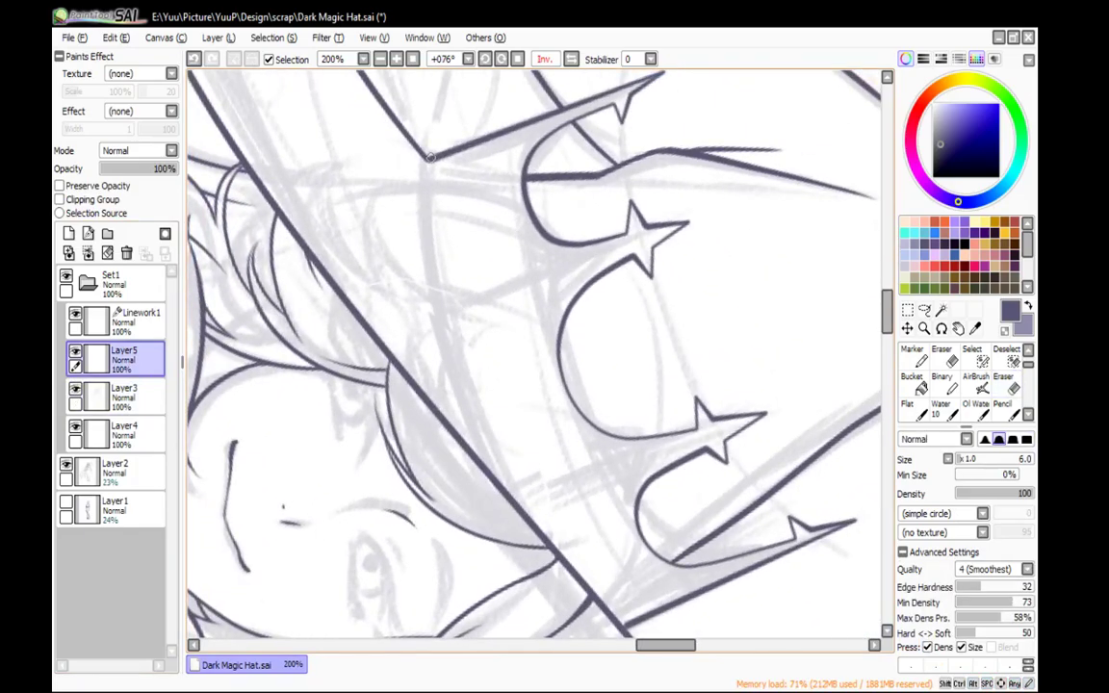
{"action": "left_click_drag", "start_coordinate": [420, 191], "coordinate": [475, 425]}
{"action": "key", "text": "ctrl+z"}
{"action": "mouse_move", "coordinate": [427, 160]}
{"action": "left_mouse_down"}
{"action": "mouse_move", "coordinate": [450, 354]}
{"action": "mouse_move", "coordinate": [544, 566]}
{"action": "left_mouse_up"}
{"action": "key", "text": "space"}
{"action": "left_click_drag", "start_coordinate": [508, 450], "coordinate": [459, 266]}
{"action": "key", "text": "e"}
{"action": "left_click_drag", "start_coordinate": [461, 325], "coordinate": [497, 380]}
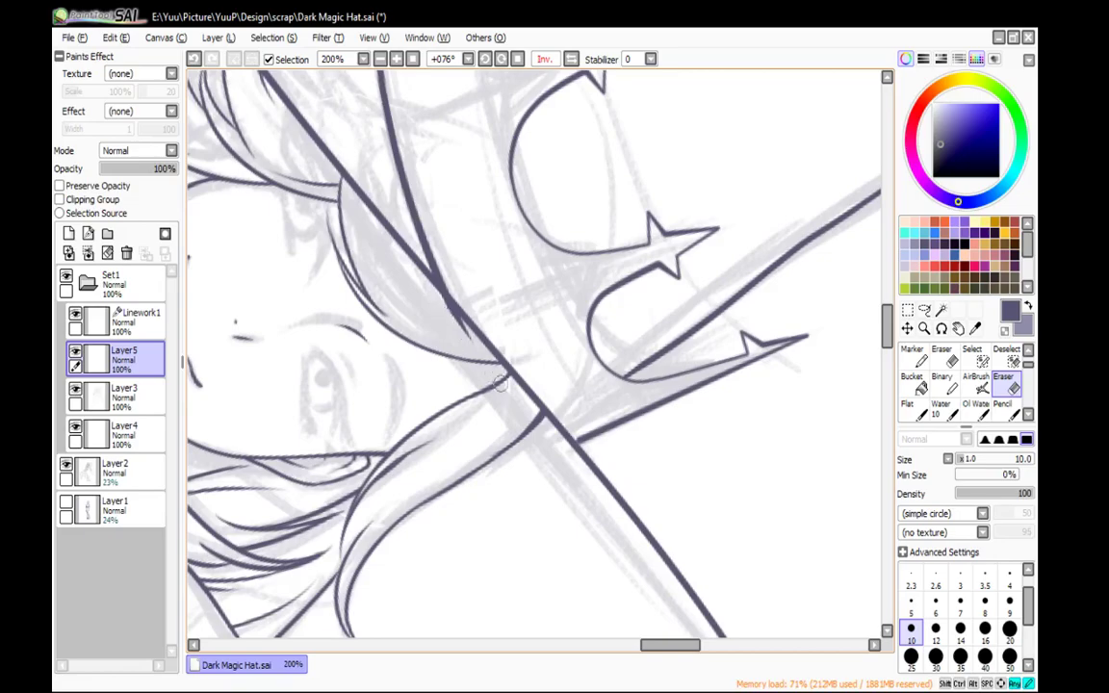
{"action": "key", "text": "n"}
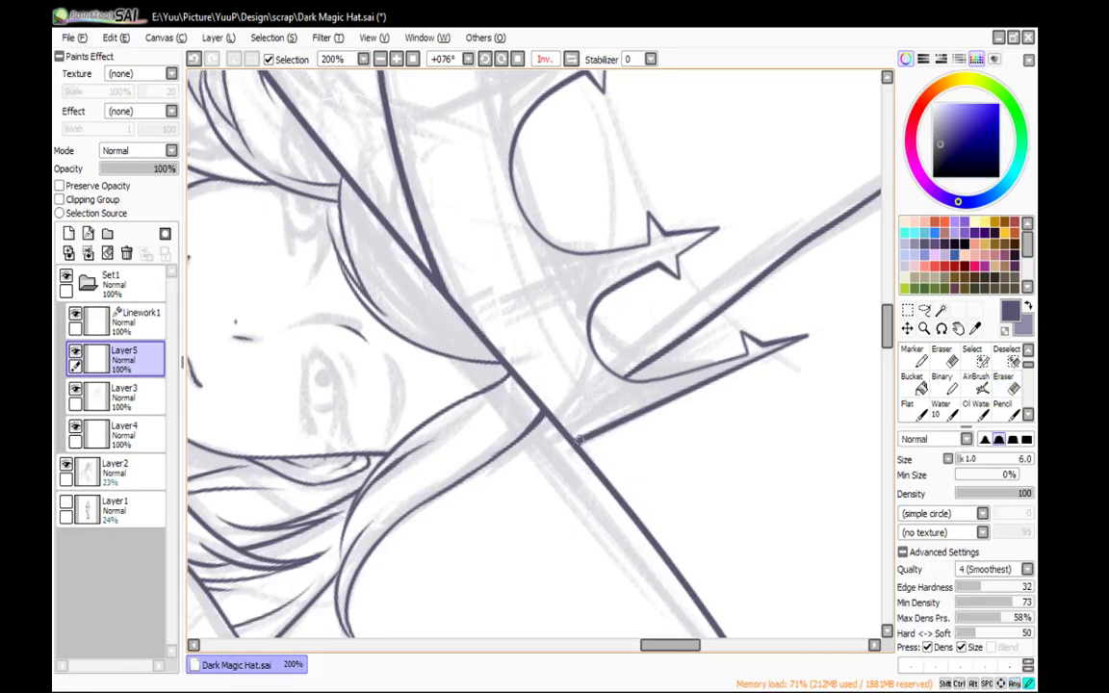
{"action": "left_click", "coordinate": [517, 59]}
{"action": "left_click_drag", "start_coordinate": [550, 211], "coordinate": [648, 247]}
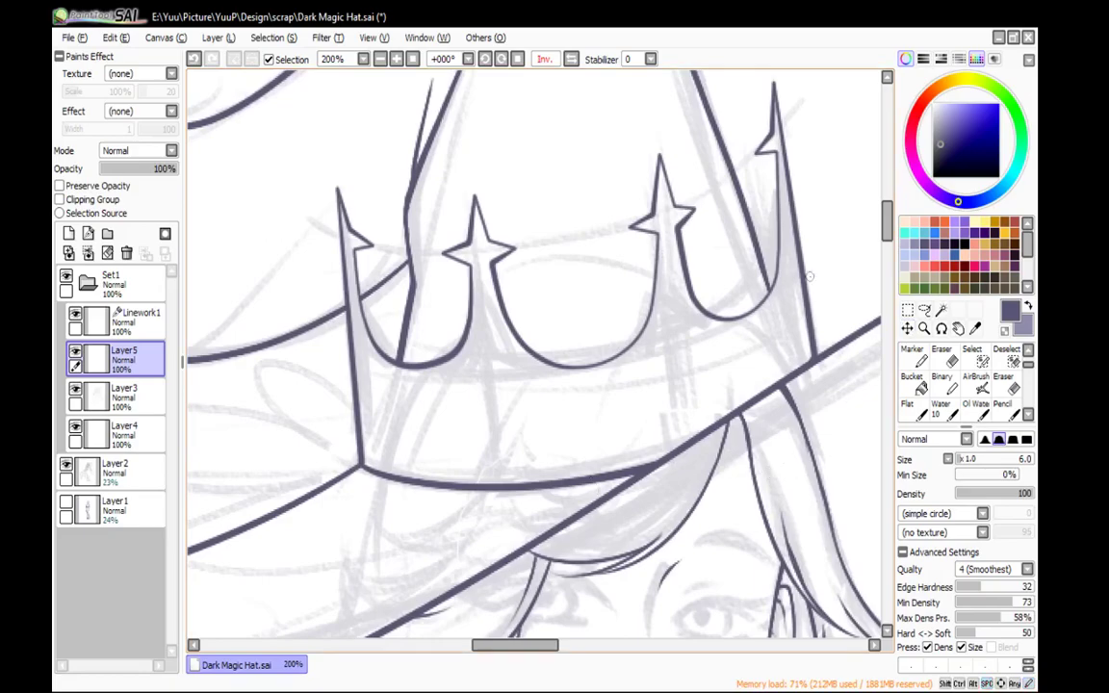
Draw the garment edge past the raised hand's wrist down to the long outer line, and erase its overshoot
{"action": "scroll", "coordinate": [769, 275], "scroll_direction": "down", "scroll_amount": 1}
{"action": "scroll", "coordinate": [687, 297], "scroll_direction": "down", "scroll_amount": 1}
{"action": "left_click_drag", "start_coordinate": [751, 348], "coordinate": [596, 321]}
{"action": "scroll", "coordinate": [441, 403], "scroll_direction": "down", "scroll_amount": 1}
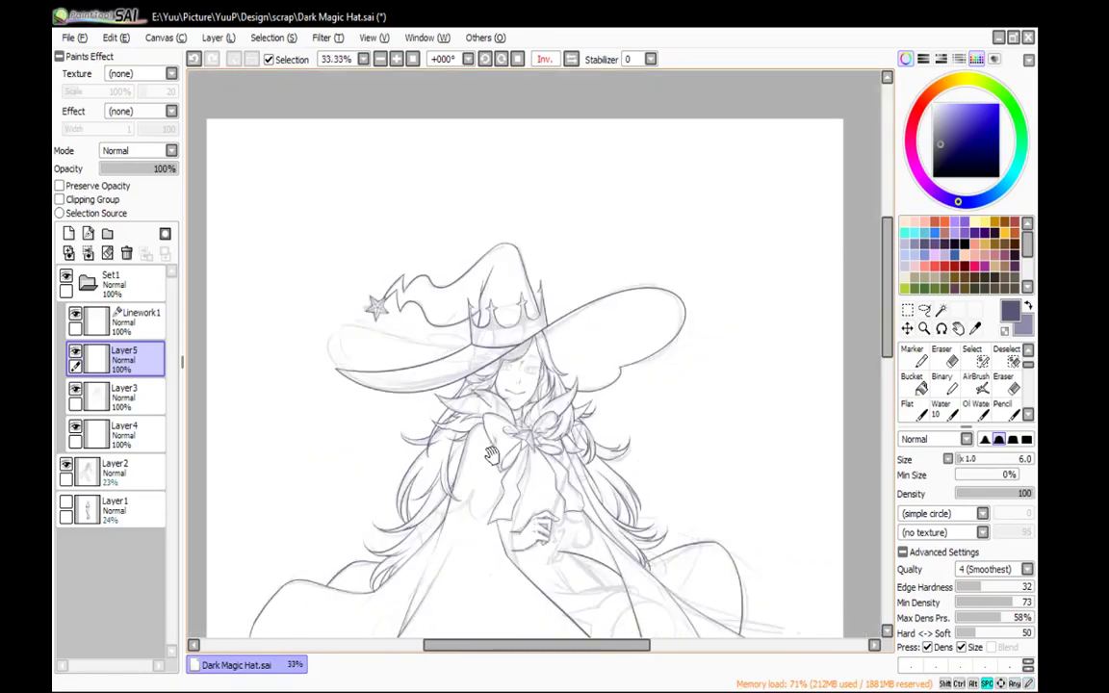
{"action": "left_click_drag", "start_coordinate": [441, 403], "coordinate": [463, 257]}
{"action": "scroll", "coordinate": [478, 336], "scroll_direction": "up", "scroll_amount": 3}
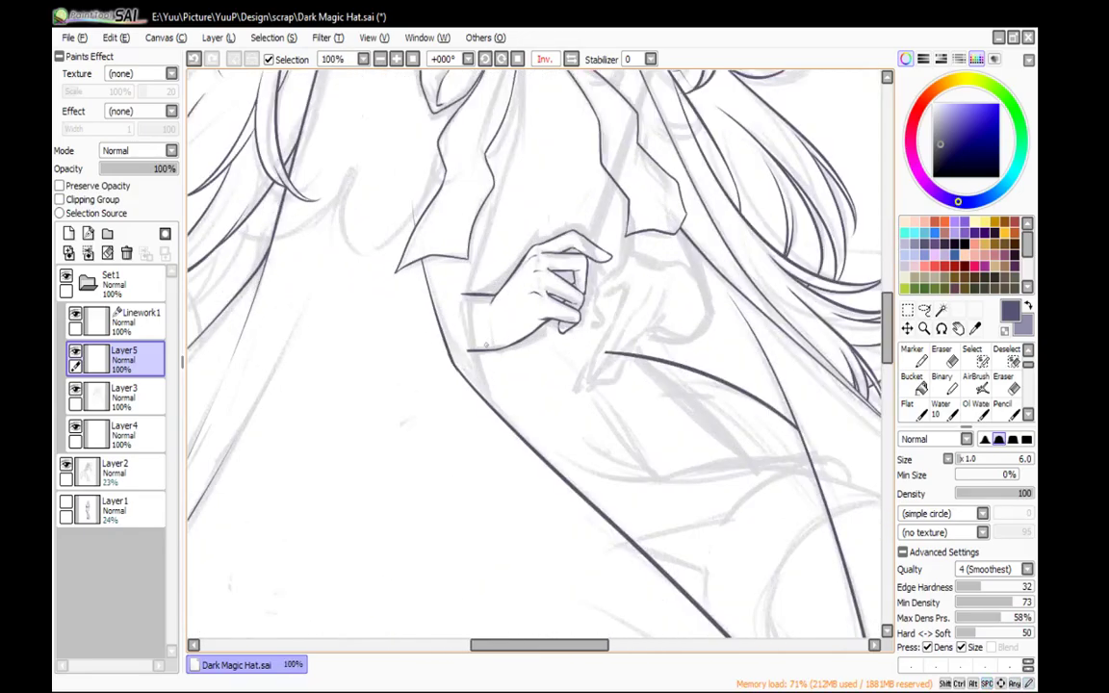
{"action": "scroll", "coordinate": [487, 346], "scroll_direction": "up", "scroll_amount": 1}
{"action": "left_click_drag", "start_coordinate": [433, 263], "coordinate": [474, 441]}
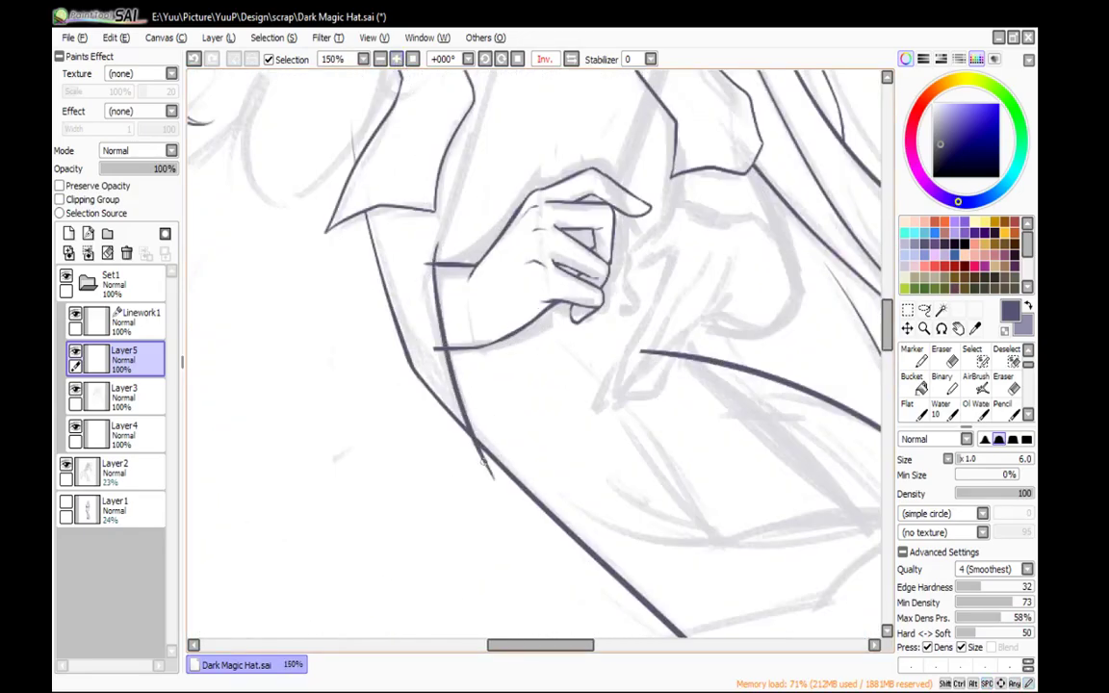
{"action": "key", "text": "e"}
{"action": "left_click_drag", "start_coordinate": [494, 290], "coordinate": [512, 437]}
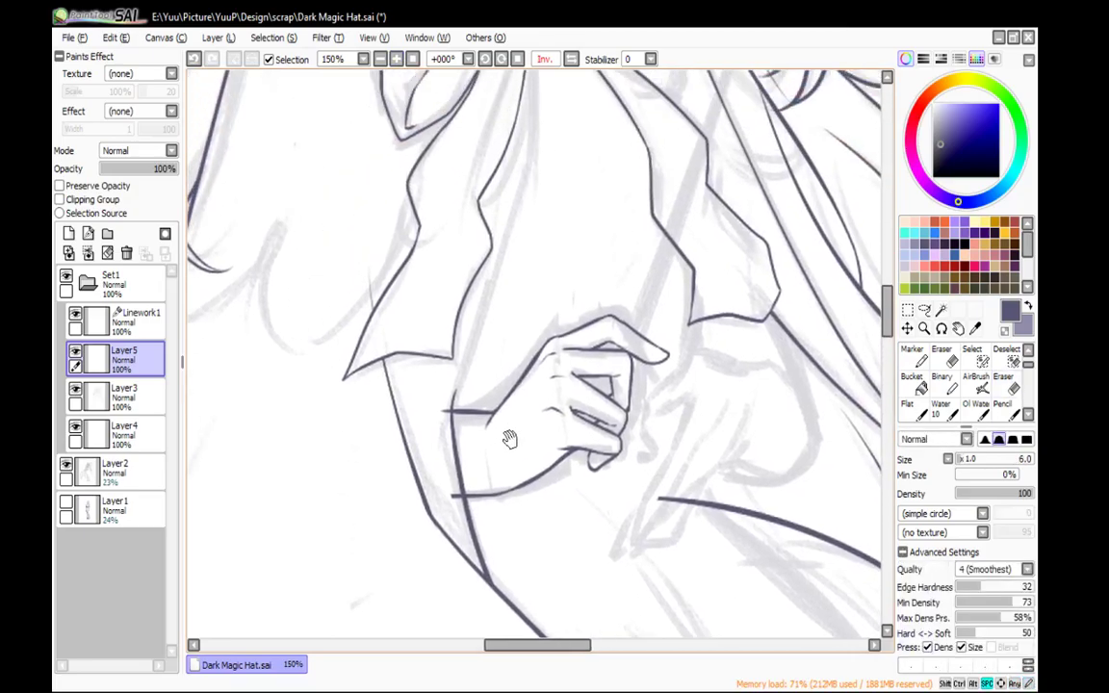
Extend the garment edge from the wrist up to the star brooch on the bow, and trim the stray ends
{"action": "mouse_move", "coordinate": [473, 343]}
{"action": "left_mouse_down"}
{"action": "mouse_move", "coordinate": [530, 180]}
{"action": "mouse_move", "coordinate": [515, 380]}
{"action": "left_mouse_up"}
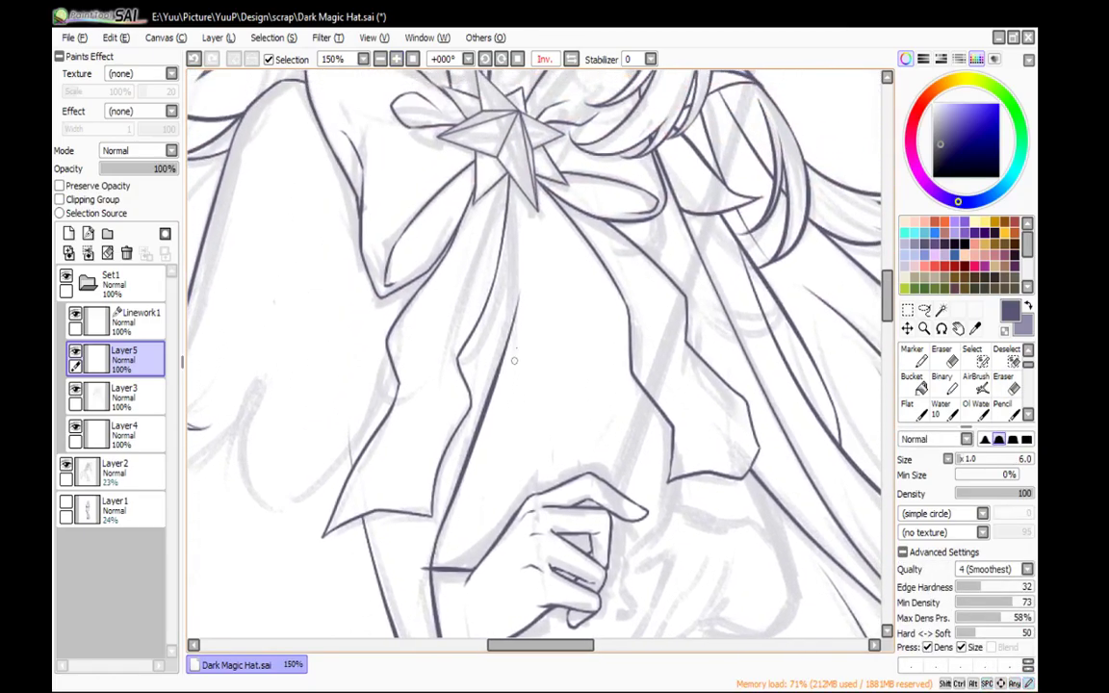
{"action": "key", "text": "e"}
{"action": "key", "text": "n"}
{"action": "key", "text": "e"}
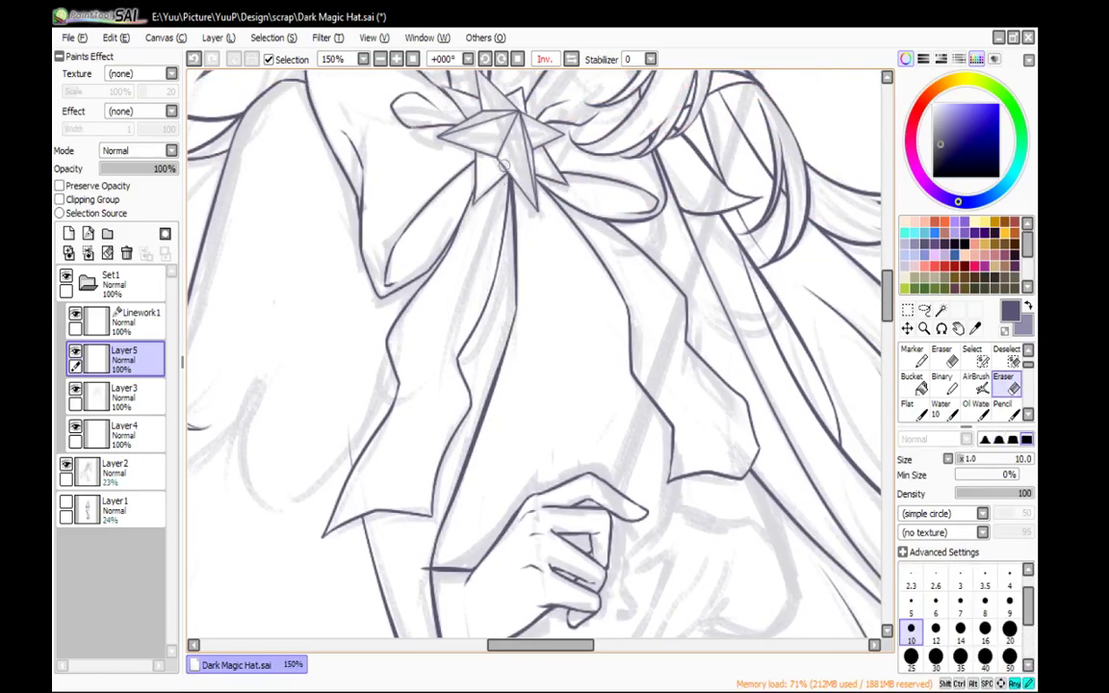
{"action": "key", "text": "n"}
{"action": "left_click_drag", "start_coordinate": [473, 463], "coordinate": [542, 199]}
On Layer3, erase the ends of the wrist lines that stick out past the garment edge
{"action": "left_click", "coordinate": [141, 403]}
{"action": "key", "text": "e"}
{"action": "left_click_drag", "start_coordinate": [504, 291], "coordinate": [511, 262]}
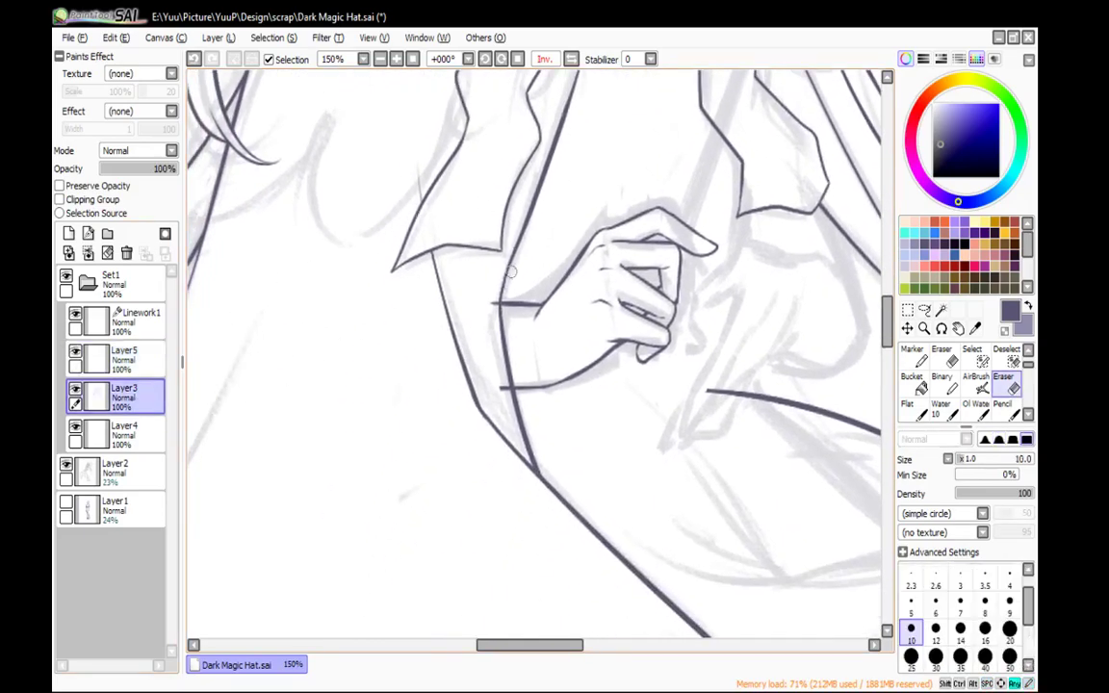
{"action": "key", "text": "n"}
On Linework1, draw the wand's two parallel sides as size 2.3 straight lines from the hand up past the hair
{"action": "left_click", "coordinate": [144, 356]}
{"action": "mouse_move", "coordinate": [763, 279]}
{"action": "left_mouse_down"}
{"action": "mouse_move", "coordinate": [571, 452]}
{"action": "mouse_move", "coordinate": [597, 507]}
{"action": "mouse_move", "coordinate": [573, 555]}
{"action": "mouse_move", "coordinate": [596, 539]}
{"action": "mouse_move", "coordinate": [481, 460]}
{"action": "left_mouse_up"}
{"action": "left_click", "coordinate": [134, 318]}
{"action": "left_click", "coordinate": [951, 412]}
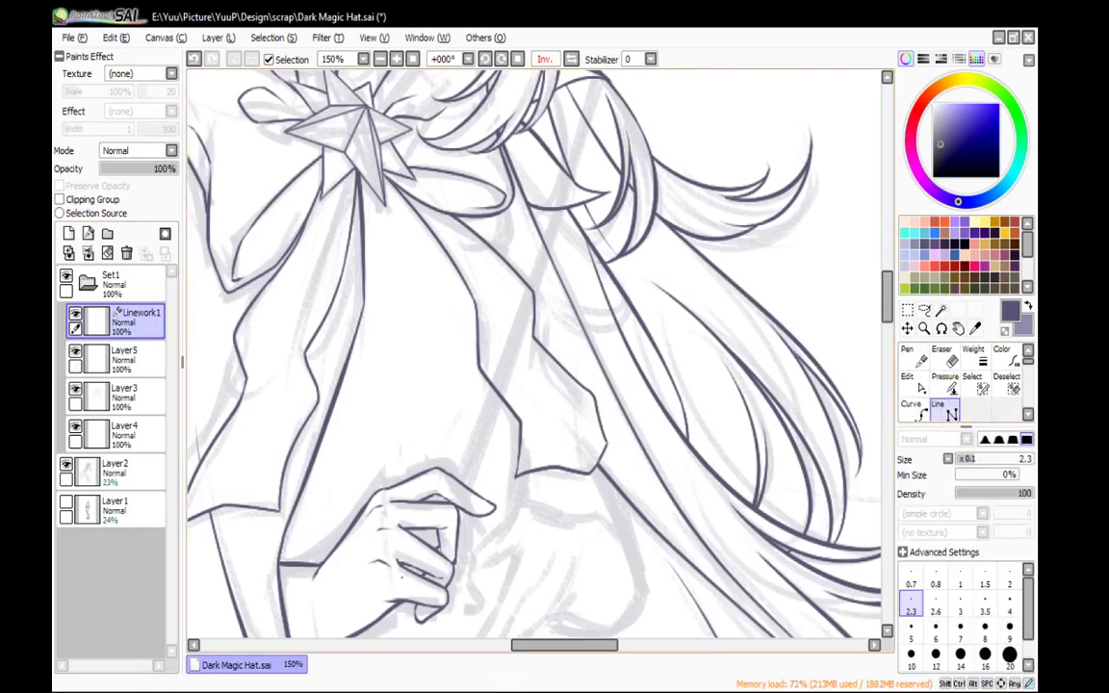
{"action": "left_click_drag", "start_coordinate": [540, 82], "coordinate": [500, 177]}
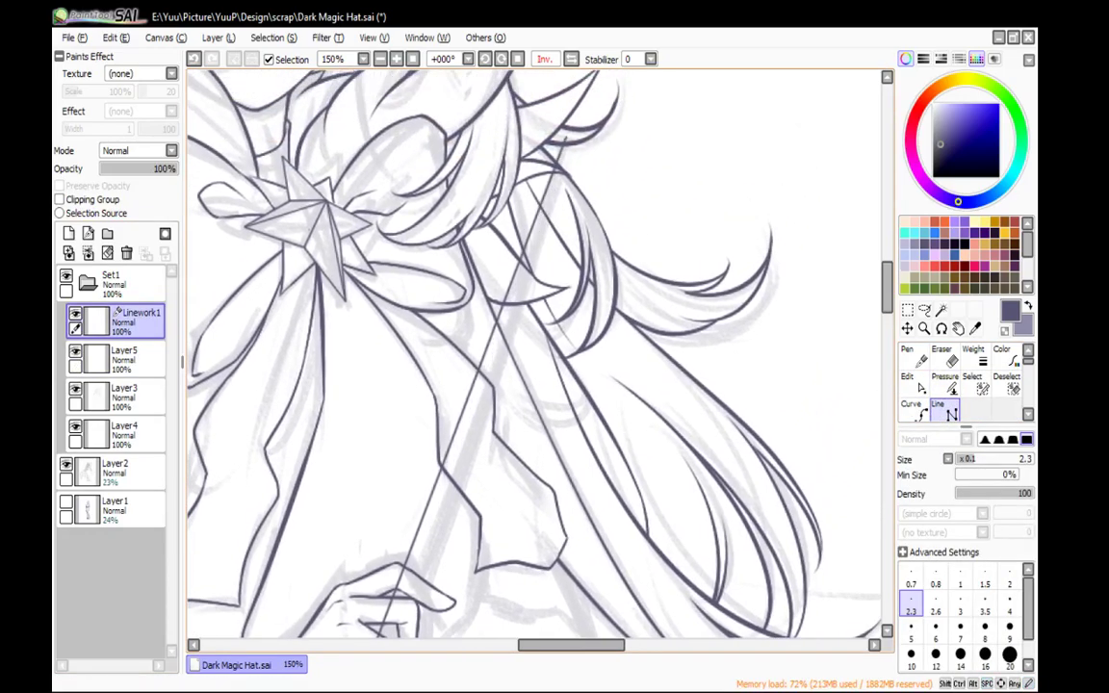
{"action": "left_click", "coordinate": [578, 146]}
{"action": "left_click_drag", "start_coordinate": [430, 552], "coordinate": [489, 349]}
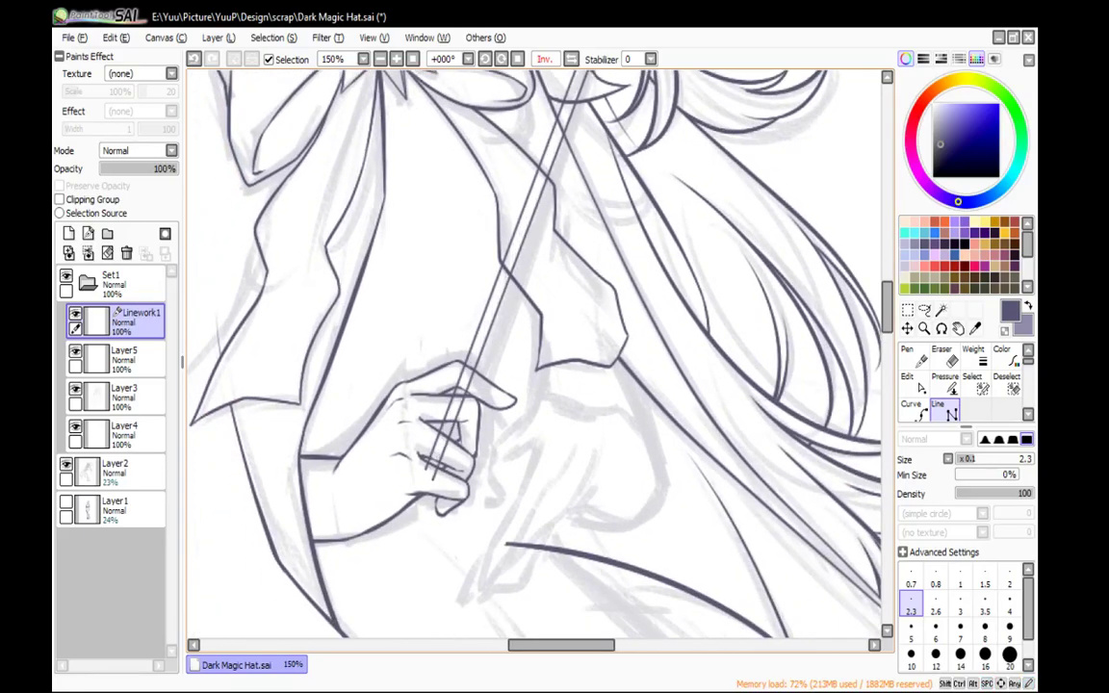
{"action": "mouse_move", "coordinate": [626, 277]}
{"action": "left_mouse_down"}
{"action": "mouse_move", "coordinate": [542, 493]}
{"action": "mouse_move", "coordinate": [595, 349]}
{"action": "left_mouse_up"}
{"action": "left_click_drag", "start_coordinate": [409, 547], "coordinate": [406, 546]}
{"action": "left_click_drag", "start_coordinate": [576, 348], "coordinate": [481, 611]}
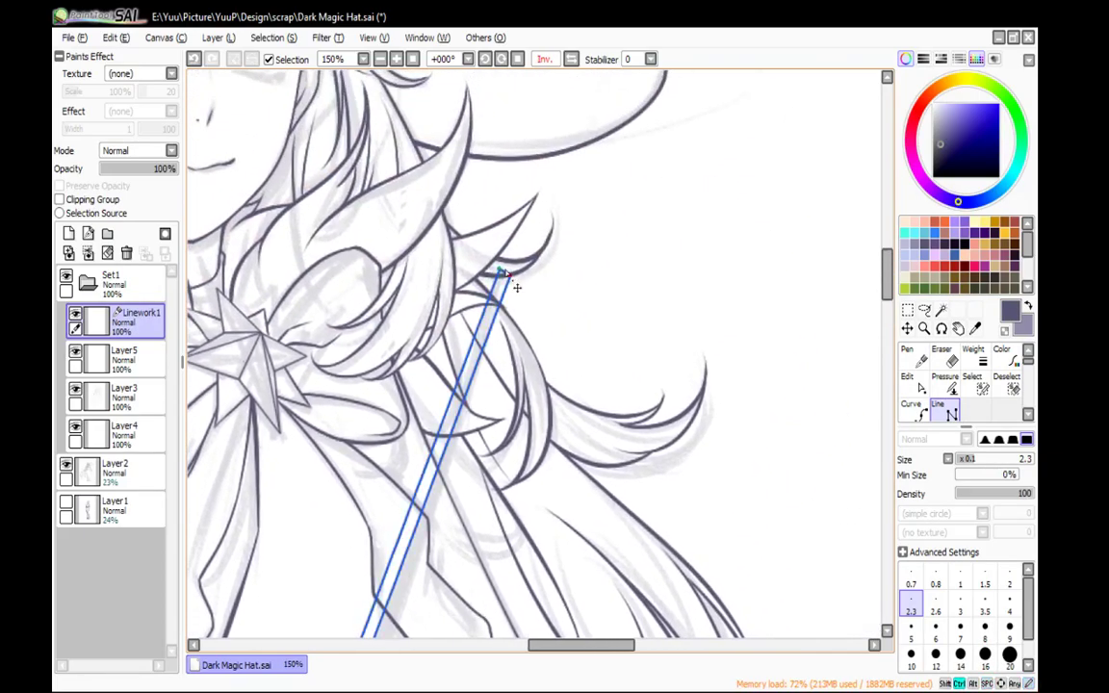
Shape the wand's upper end by moving its control points into a small closed tip
{"action": "left_click", "coordinate": [398, 60]}
{"action": "left_click", "coordinate": [397, 60]}
{"action": "left_click", "coordinate": [397, 60]}
{"action": "left_click", "coordinate": [475, 148]}
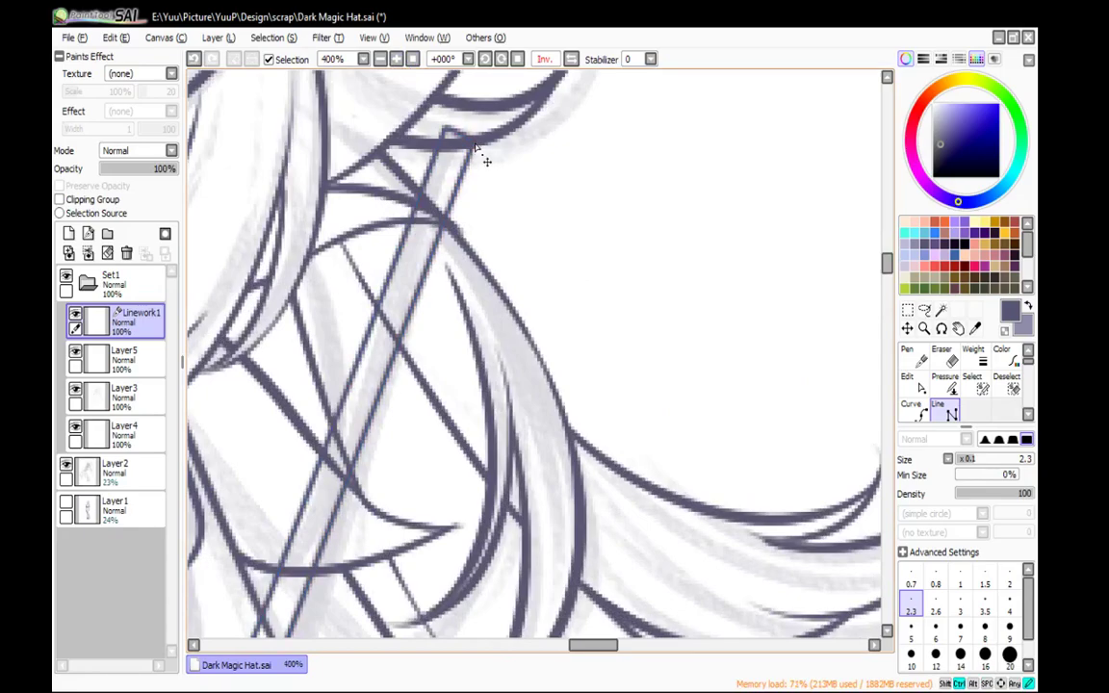
{"action": "left_click_drag", "start_coordinate": [474, 148], "coordinate": [460, 133]}
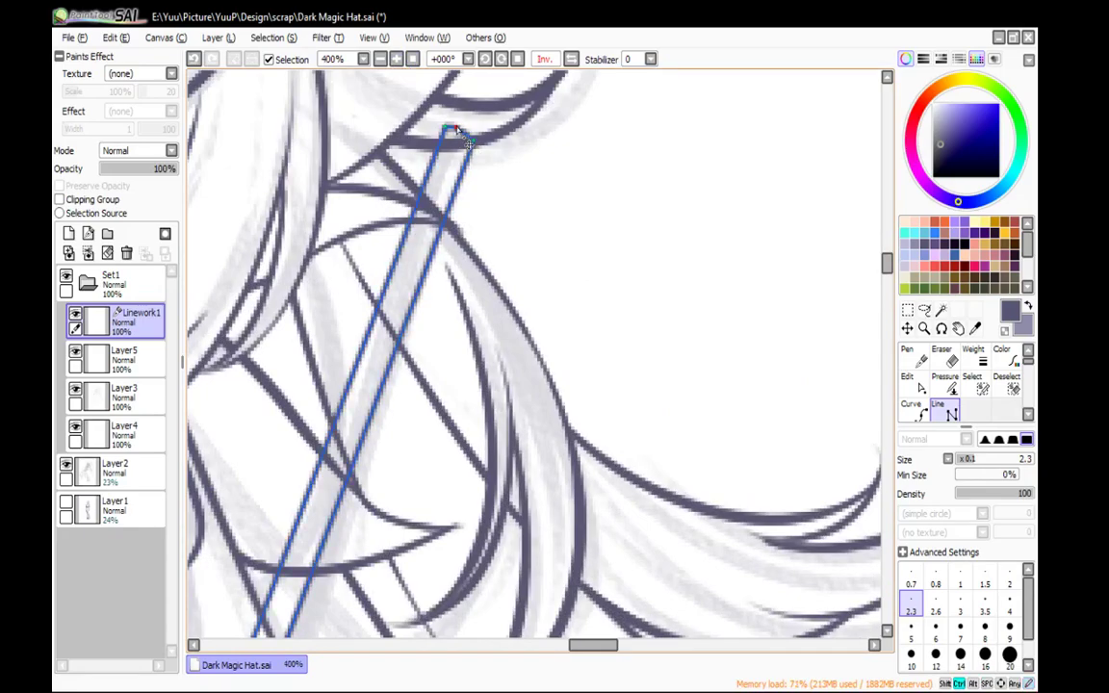
Thicken the wand's lines to size 3 with the Weight tool
{"action": "left_click", "coordinate": [382, 61]}
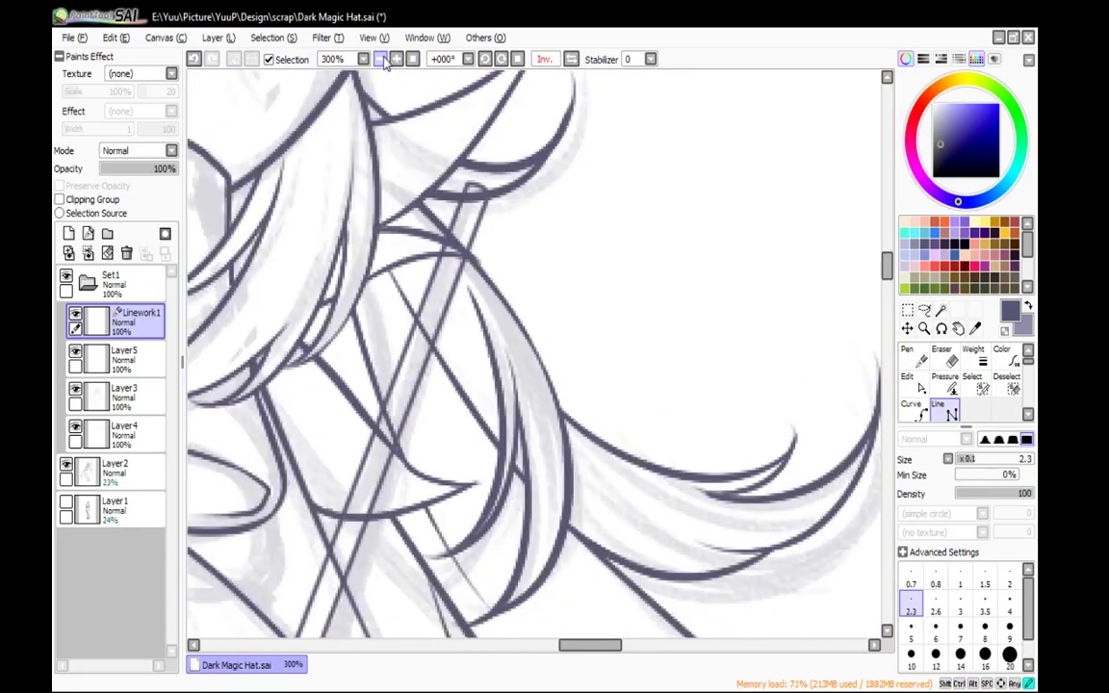
{"action": "left_click", "coordinate": [381, 60]}
{"action": "left_click", "coordinate": [381, 60]}
{"action": "left_click", "coordinate": [381, 60]}
{"action": "left_click", "coordinate": [381, 64]}
{"action": "left_click_drag", "start_coordinate": [618, 376], "coordinate": [708, 289]}
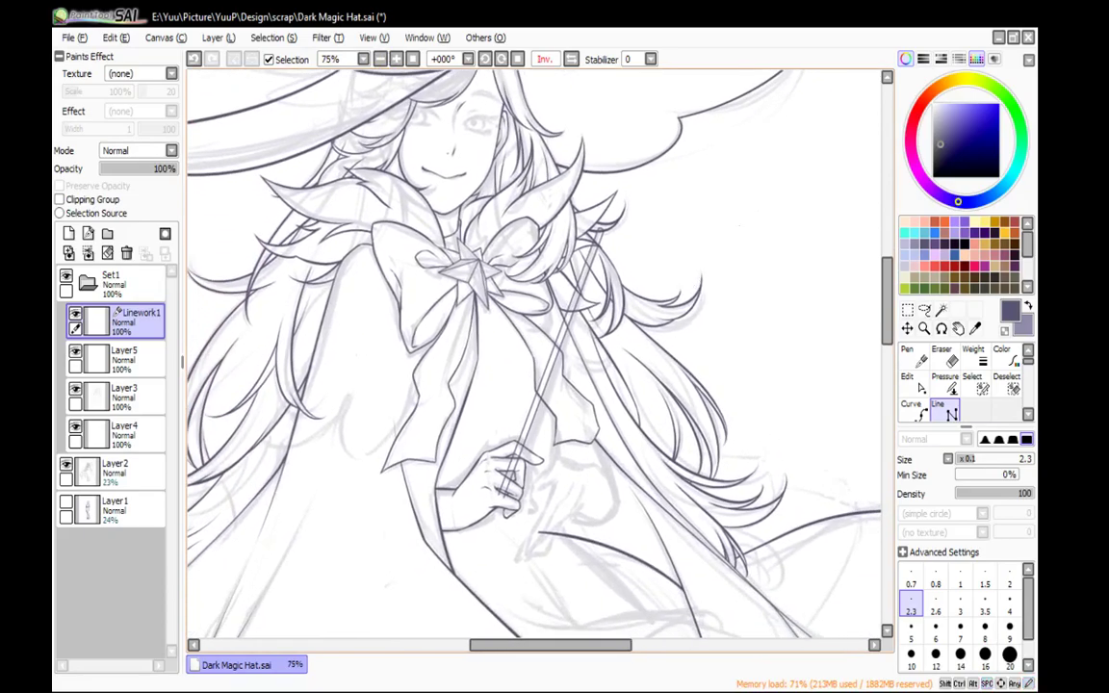
{"action": "left_click", "coordinate": [972, 356]}
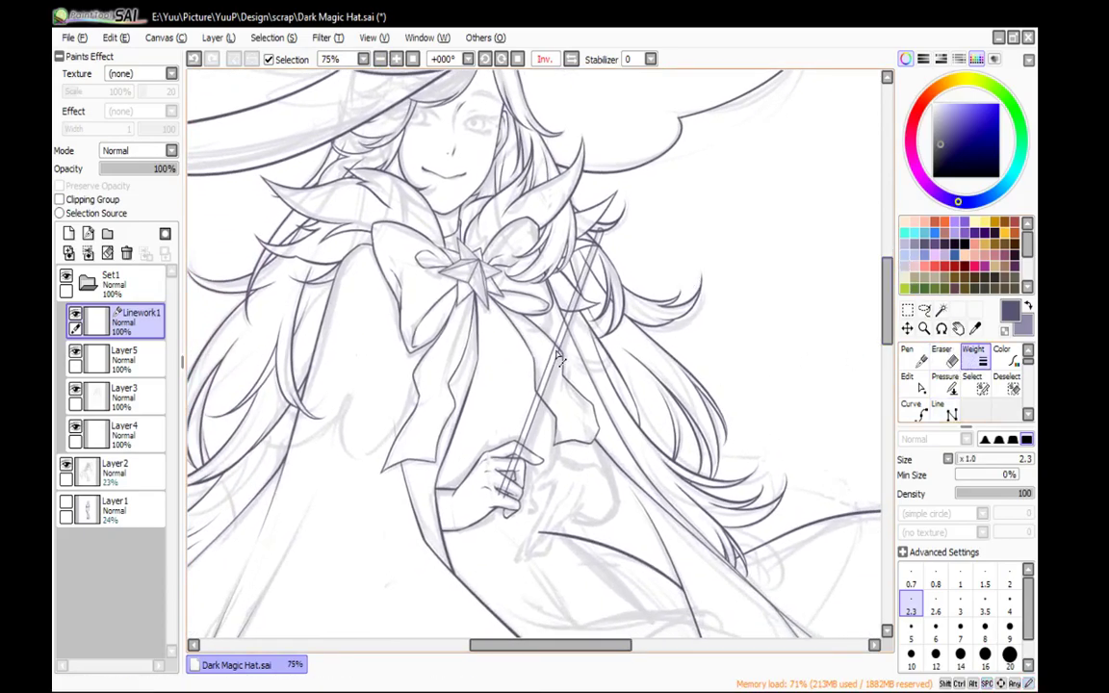
{"action": "key", "text": "bracketright"}
{"action": "key", "text": "bracketright"}
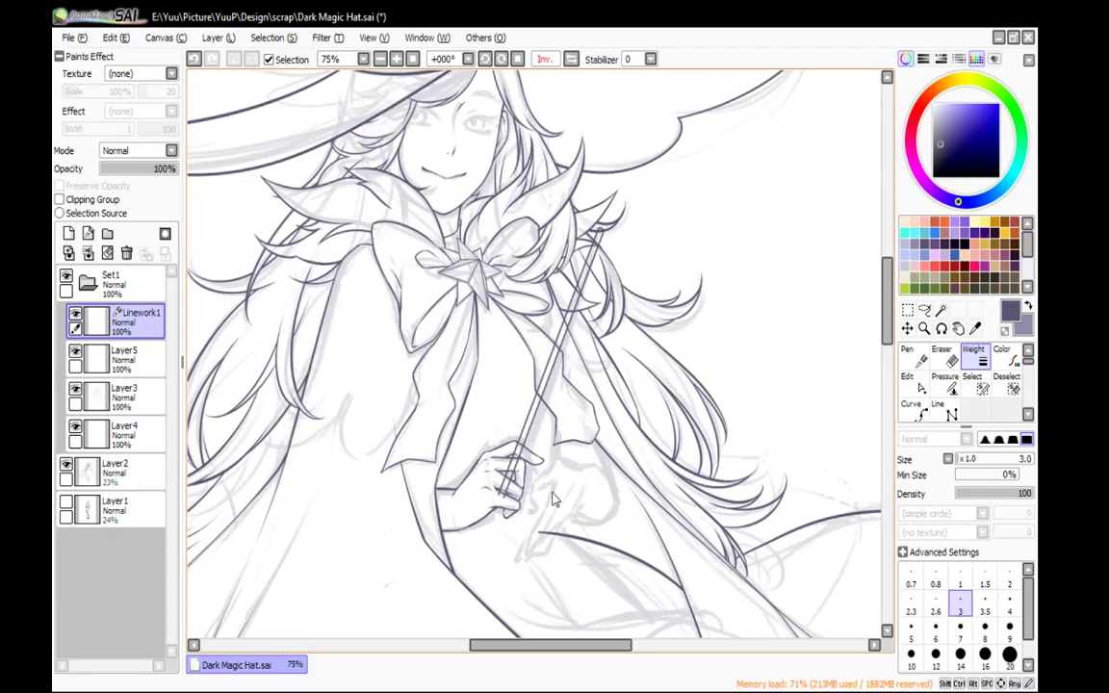
Erase the wand's lines over the hand so they show only in the gaps between fingers, and check the mirrored view
{"action": "left_click", "coordinate": [116, 358]}
{"action": "left_click", "coordinate": [397, 60]}
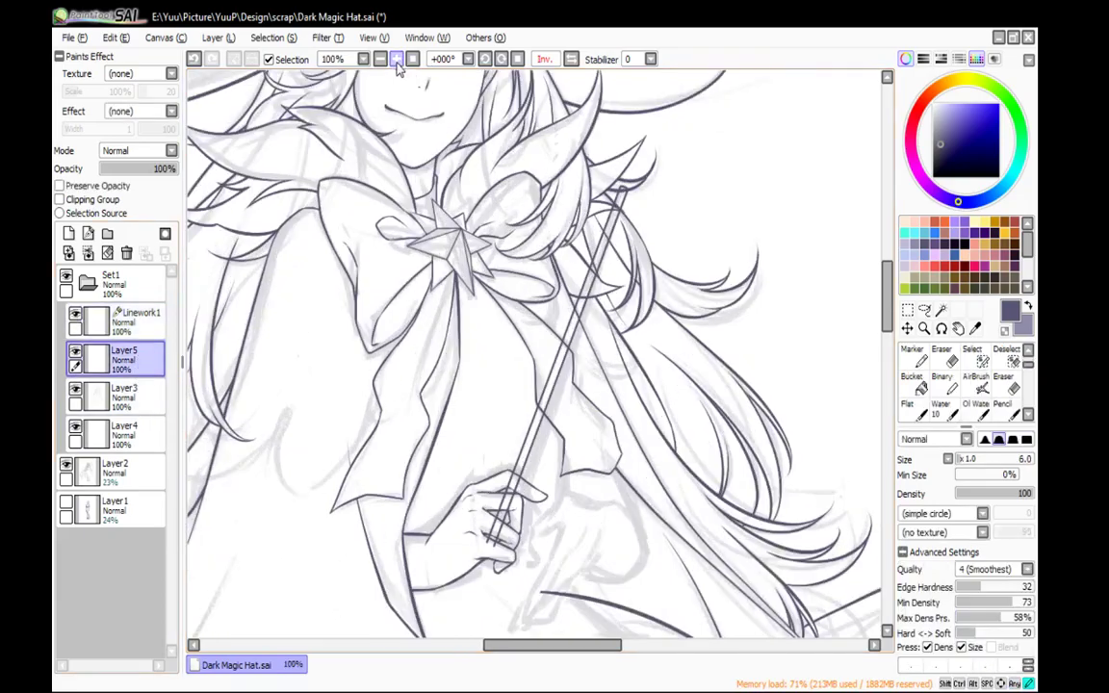
{"action": "left_click", "coordinate": [396, 60]}
{"action": "left_click", "coordinate": [396, 60]}
{"action": "left_click", "coordinate": [396, 59]}
{"action": "left_click_drag", "start_coordinate": [437, 501], "coordinate": [505, 8]}
{"action": "key", "text": "e"}
{"action": "mouse_move", "coordinate": [520, 248]}
{"action": "left_mouse_down"}
{"action": "mouse_move", "coordinate": [548, 262]}
{"action": "mouse_move", "coordinate": [531, 223]}
{"action": "mouse_move", "coordinate": [478, 262]}
{"action": "mouse_move", "coordinate": [510, 280]}
{"action": "mouse_move", "coordinate": [462, 279]}
{"action": "mouse_move", "coordinate": [450, 332]}
{"action": "mouse_move", "coordinate": [506, 384]}
{"action": "mouse_move", "coordinate": [501, 402]}
{"action": "left_mouse_up"}
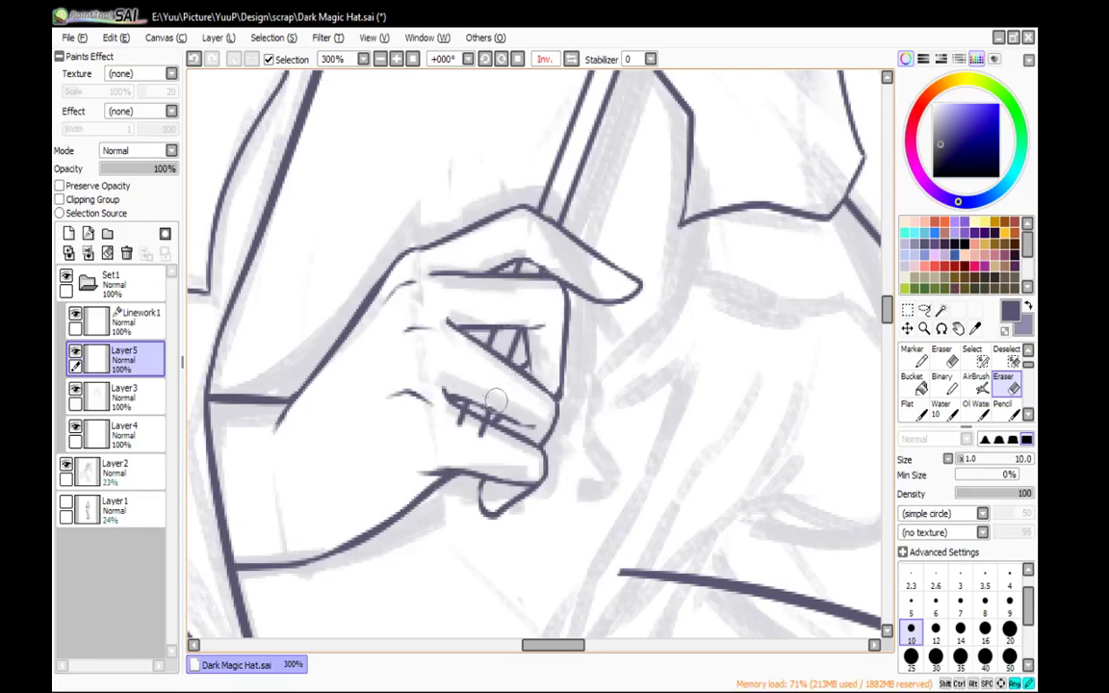
{"action": "key", "text": "n"}
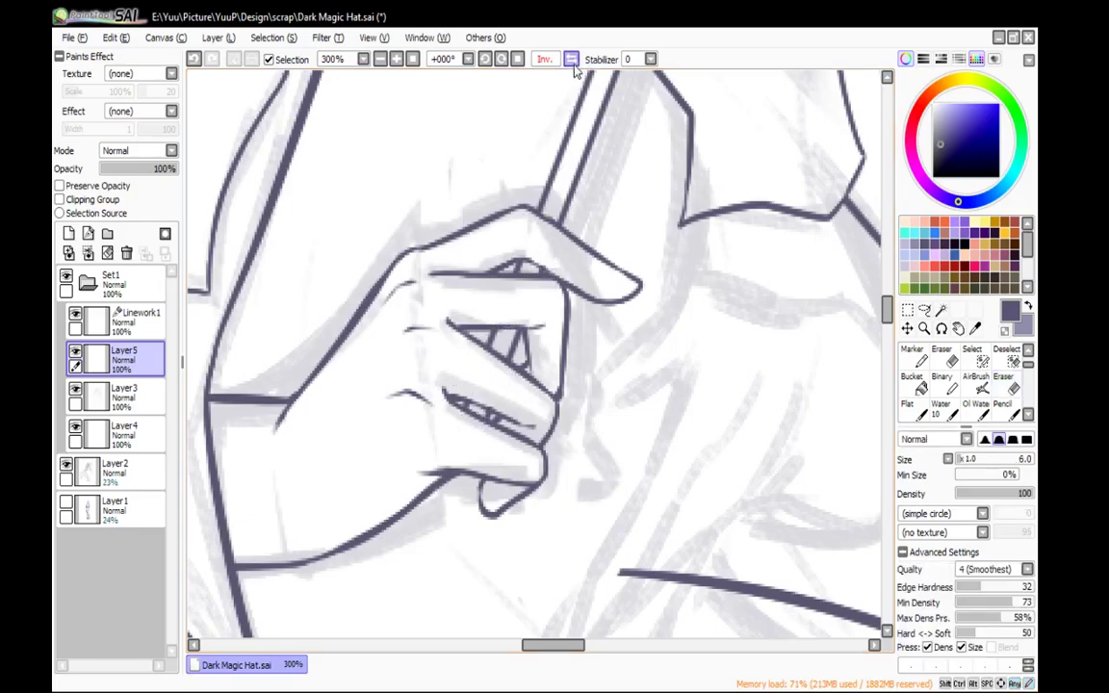
{"action": "left_click", "coordinate": [571, 60]}
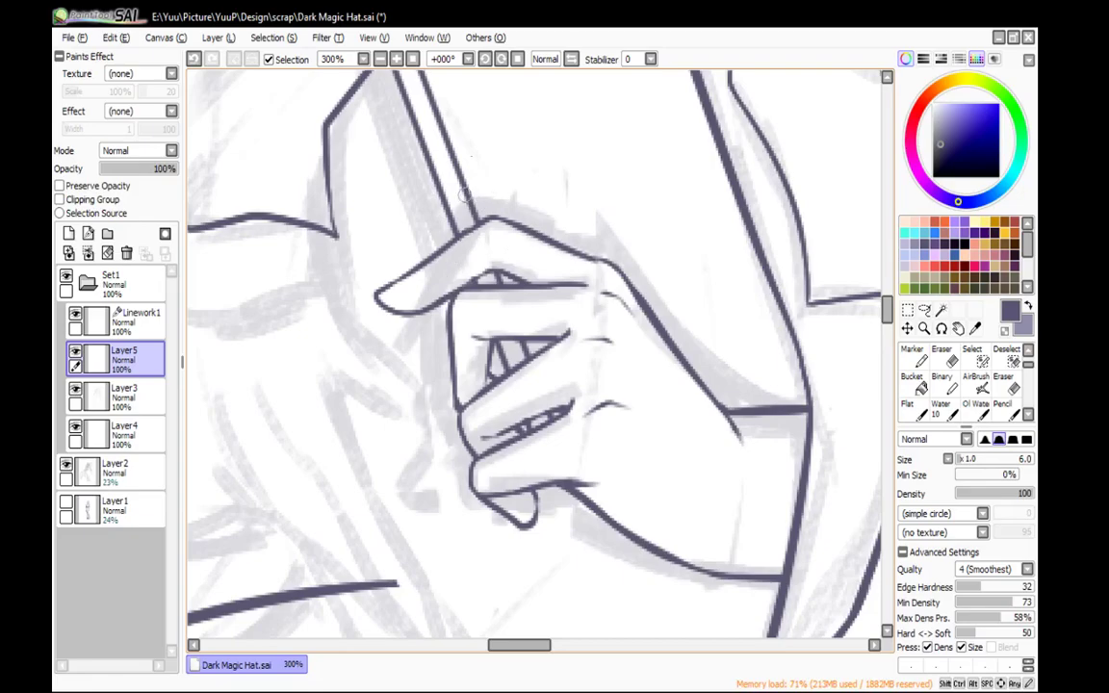
{"action": "scroll", "coordinate": [462, 210], "scroll_direction": "down", "scroll_amount": 5}
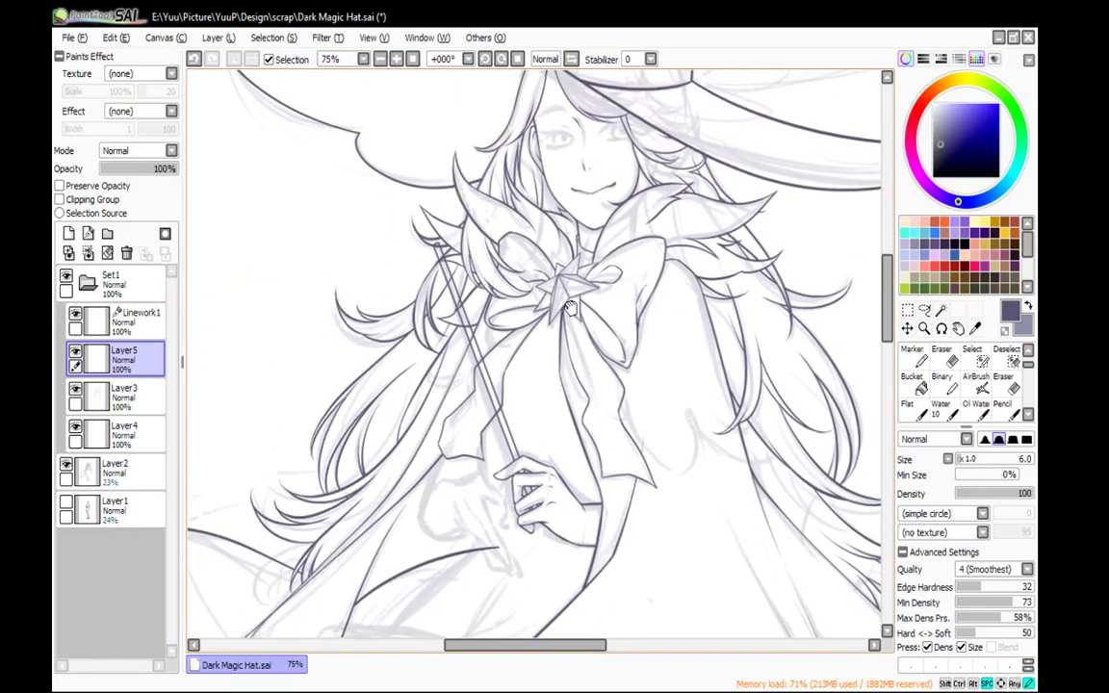
On Layer3, remove the hair and garment lines crossing inside the wand, from its tip to the hand, using a size 6 transparent AirBrush
{"action": "left_click_drag", "start_coordinate": [571, 308], "coordinate": [570, 299]}
{"action": "left_click", "coordinate": [125, 396]}
{"action": "left_click", "coordinate": [397, 60]}
{"action": "left_click", "coordinate": [396, 60]}
{"action": "left_click", "coordinate": [396, 59]}
{"action": "mouse_move", "coordinate": [387, 149]}
{"action": "left_mouse_down"}
{"action": "mouse_move", "coordinate": [416, 230]}
{"action": "mouse_move", "coordinate": [484, 333]}
{"action": "left_mouse_up"}
{"action": "key", "text": "v"}
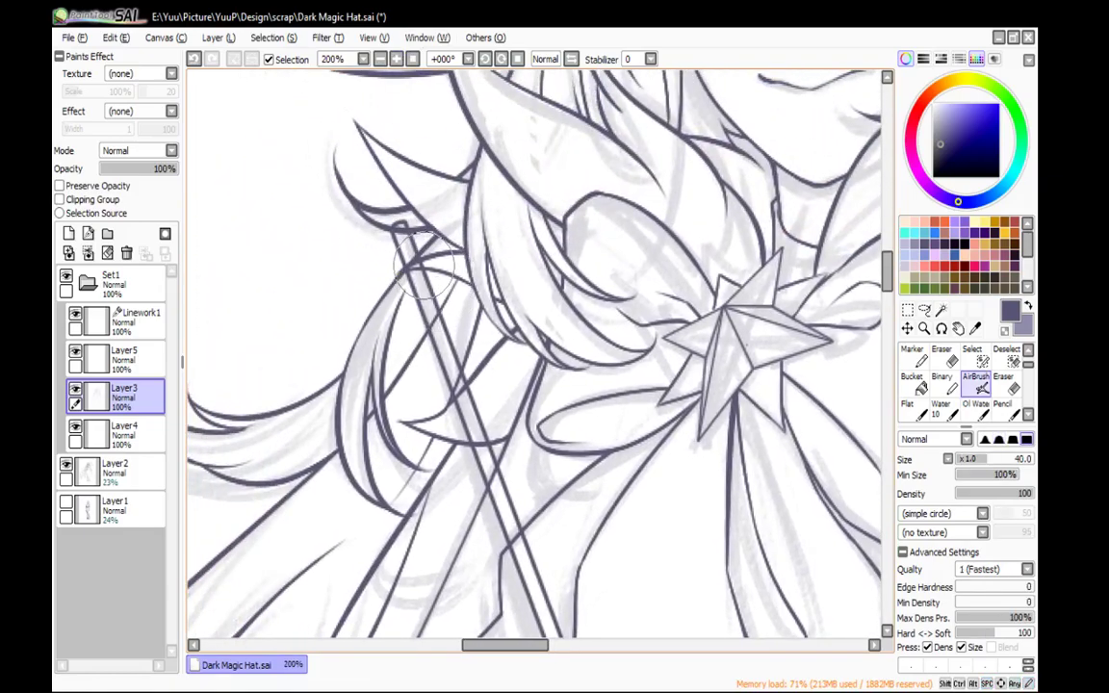
{"action": "key", "text": "bracketleft"}
{"action": "key", "text": "bracketleft"}
{"action": "key", "text": "bracketleft"}
{"action": "key", "text": "bracketleft"}
{"action": "key", "text": "bracketleft"}
{"action": "key", "text": "bracketleft"}
{"action": "key", "text": "bracketleft"}
{"action": "key", "text": "bracketleft"}
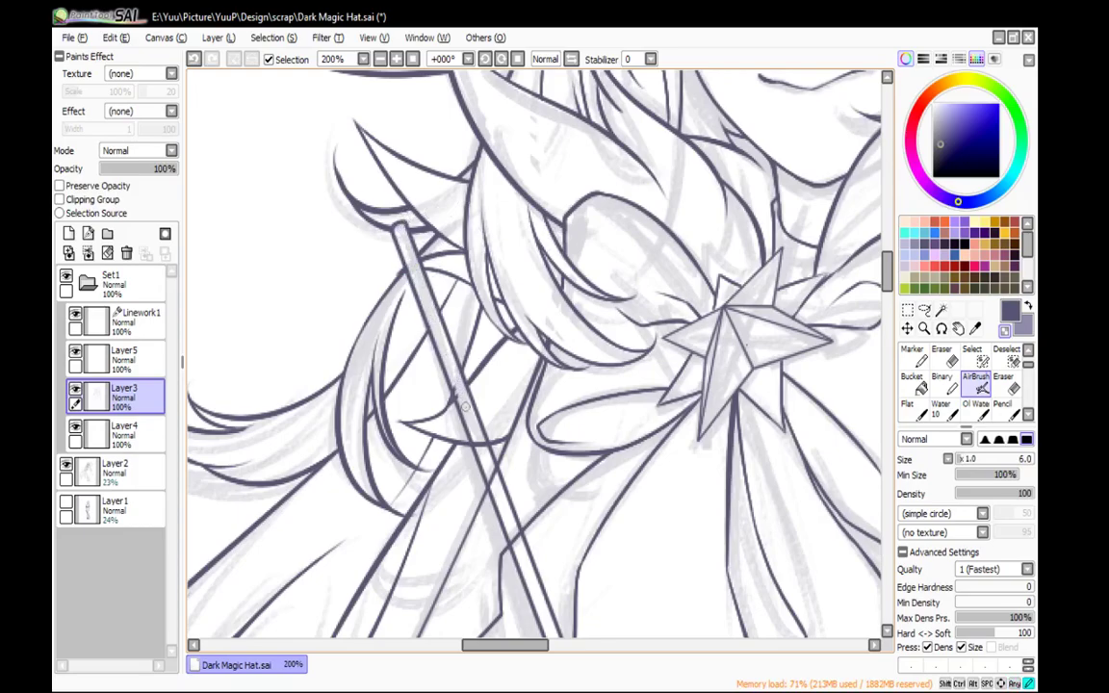
{"action": "left_click_drag", "start_coordinate": [483, 421], "coordinate": [455, 257]}
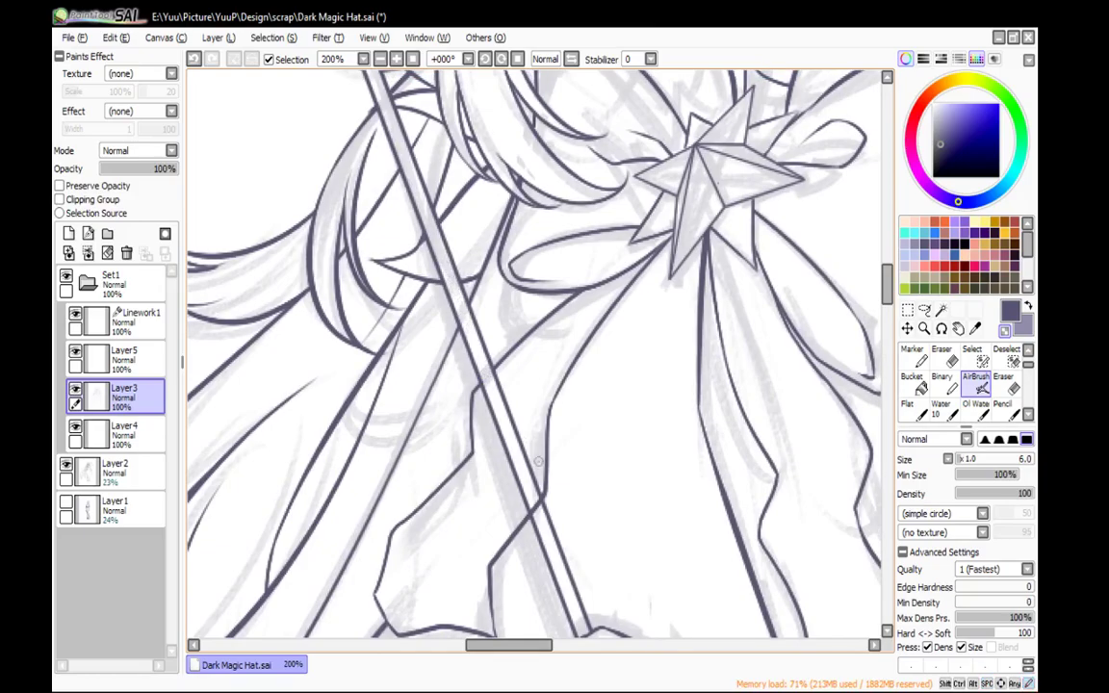
{"action": "left_click_drag", "start_coordinate": [529, 445], "coordinate": [503, 246]}
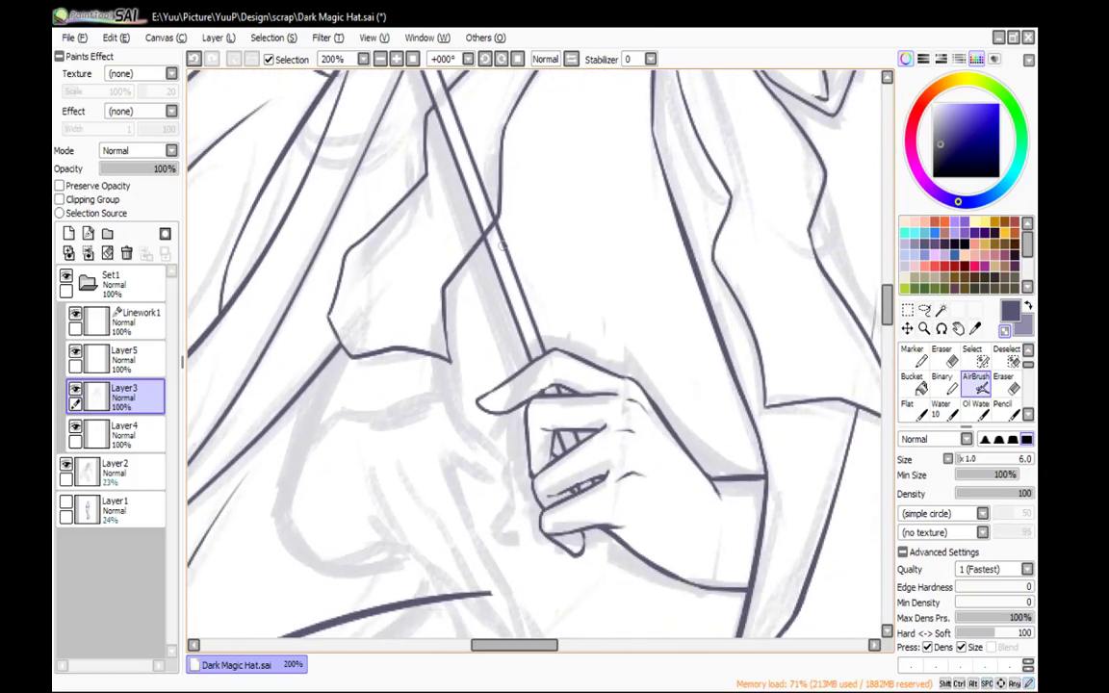
Make Layer5 active and show the rough body sketch on Layer1 as a guide for the torso and legs
{"action": "left_click", "coordinate": [126, 361]}
{"action": "left_click", "coordinate": [381, 60]}
{"action": "left_click_drag", "start_coordinate": [692, 305], "coordinate": [717, 381]}
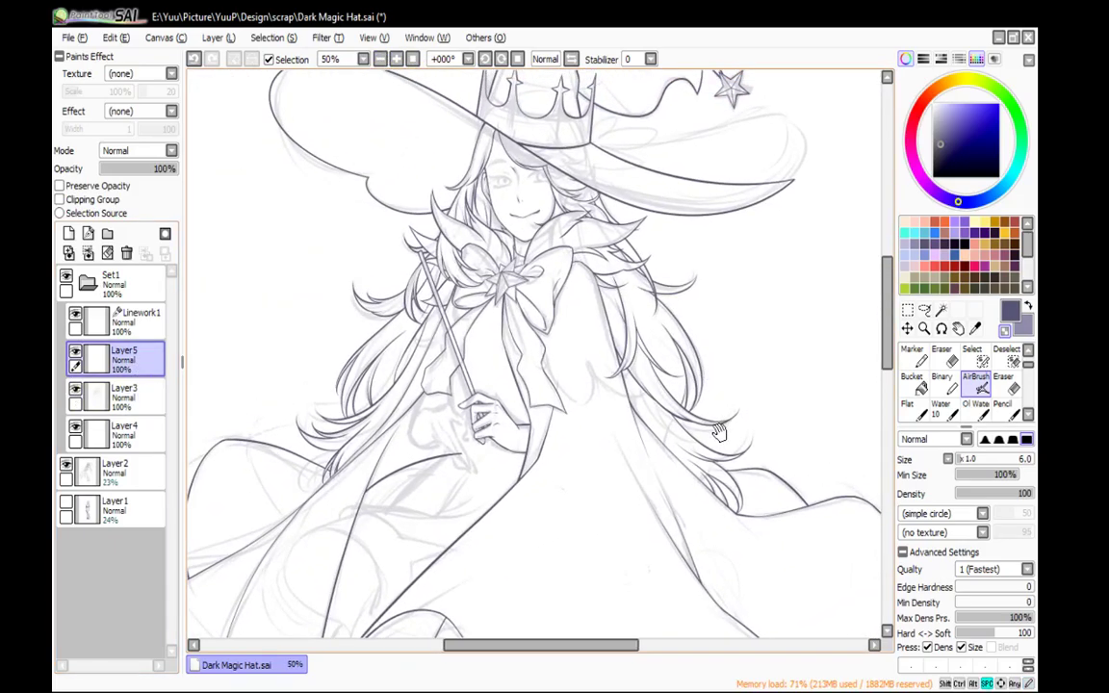
{"action": "mouse_move", "coordinate": [730, 381]}
{"action": "left_mouse_down"}
{"action": "mouse_move", "coordinate": [747, 346]}
{"action": "mouse_move", "coordinate": [667, 400]}
{"action": "mouse_move", "coordinate": [728, 352]}
{"action": "mouse_move", "coordinate": [738, 308]}
{"action": "left_mouse_up"}
{"action": "mouse_move", "coordinate": [724, 407]}
{"action": "left_mouse_down"}
{"action": "mouse_move", "coordinate": [740, 329]}
{"action": "mouse_move", "coordinate": [735, 464]}
{"action": "mouse_move", "coordinate": [728, 444]}
{"action": "mouse_move", "coordinate": [758, 296]}
{"action": "mouse_move", "coordinate": [742, 359]}
{"action": "left_mouse_up"}
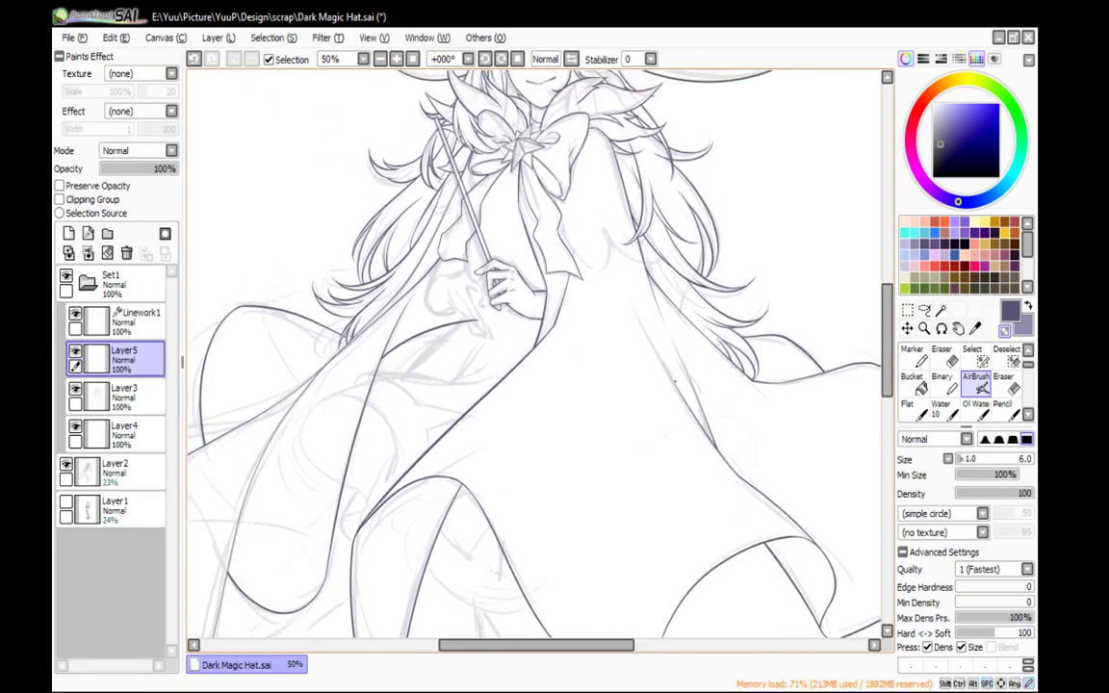
{"action": "left_click", "coordinate": [65, 504]}
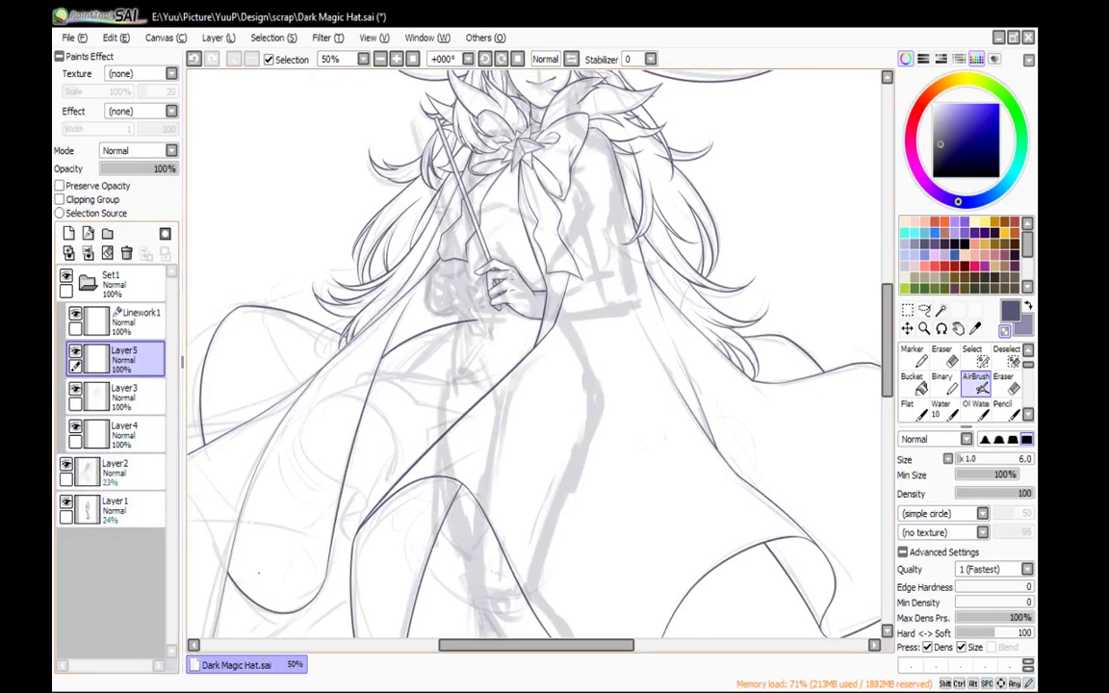
On Layer5, pencil the torso's side line from under the sleeve beside the wand hand down toward the waist
{"action": "key", "text": "n"}
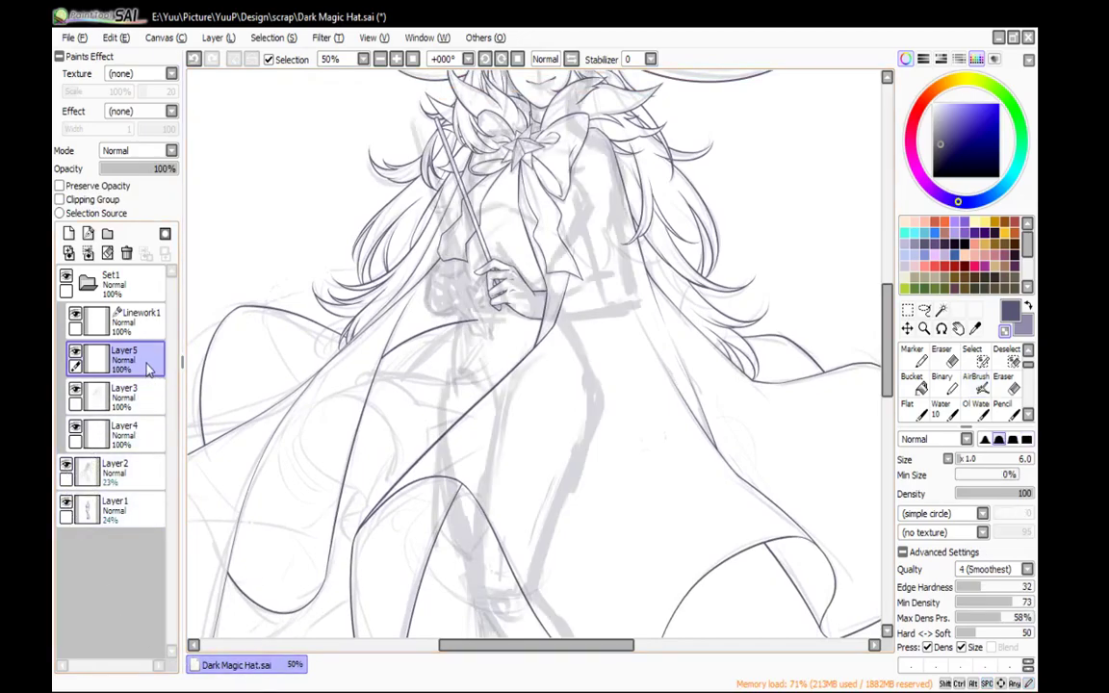
{"action": "left_click", "coordinate": [398, 60]}
{"action": "left_click", "coordinate": [398, 60]}
{"action": "left_click_drag", "start_coordinate": [375, 143], "coordinate": [472, 374]}
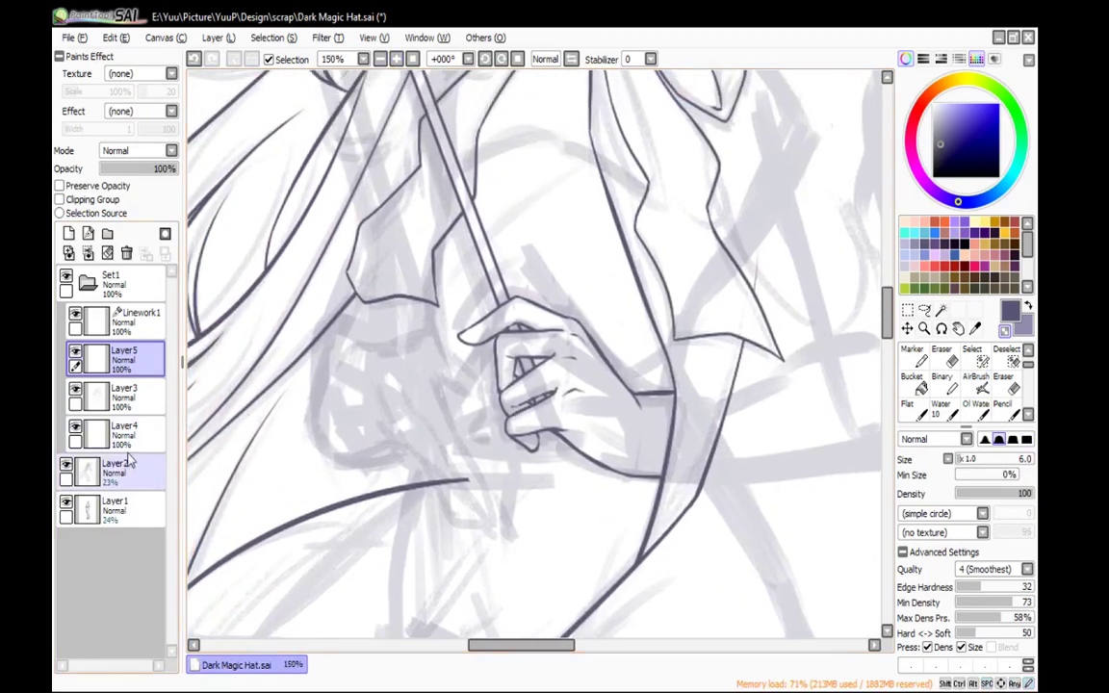
{"action": "left_click_drag", "start_coordinate": [423, 212], "coordinate": [443, 467]}
{"action": "mouse_move", "coordinate": [459, 429]}
{"action": "left_mouse_down"}
{"action": "mouse_move", "coordinate": [537, 101]}
{"action": "mouse_move", "coordinate": [478, 376]}
{"action": "mouse_move", "coordinate": [479, 233]}
{"action": "left_mouse_up"}
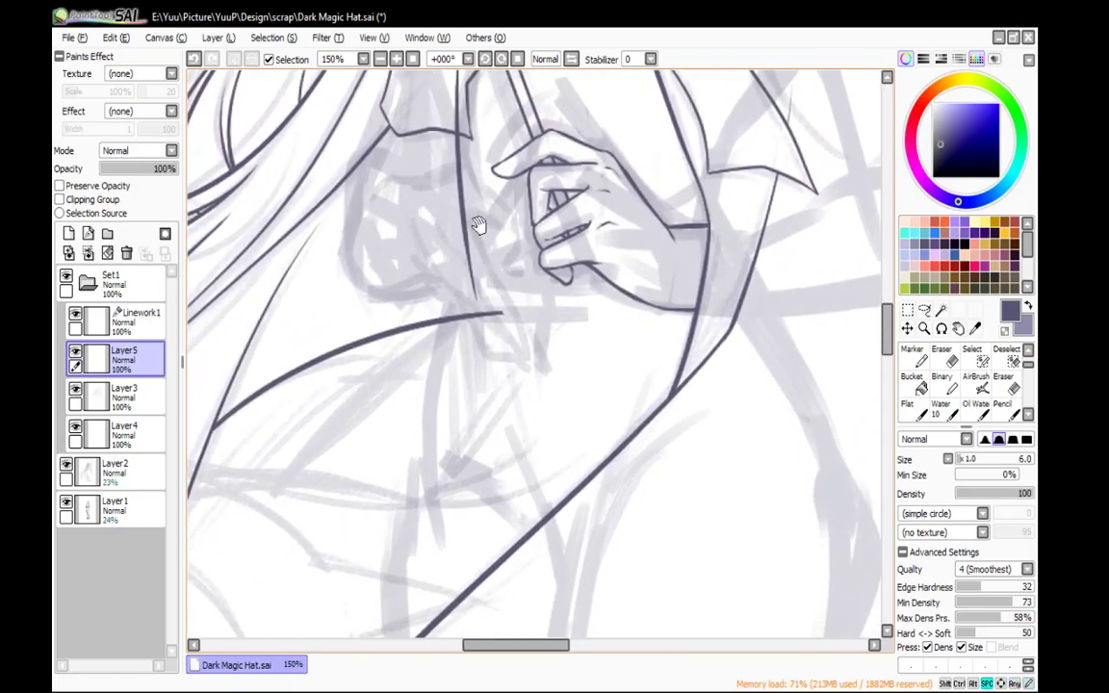
{"action": "left_click", "coordinate": [395, 59]}
{"action": "key", "text": "e"}
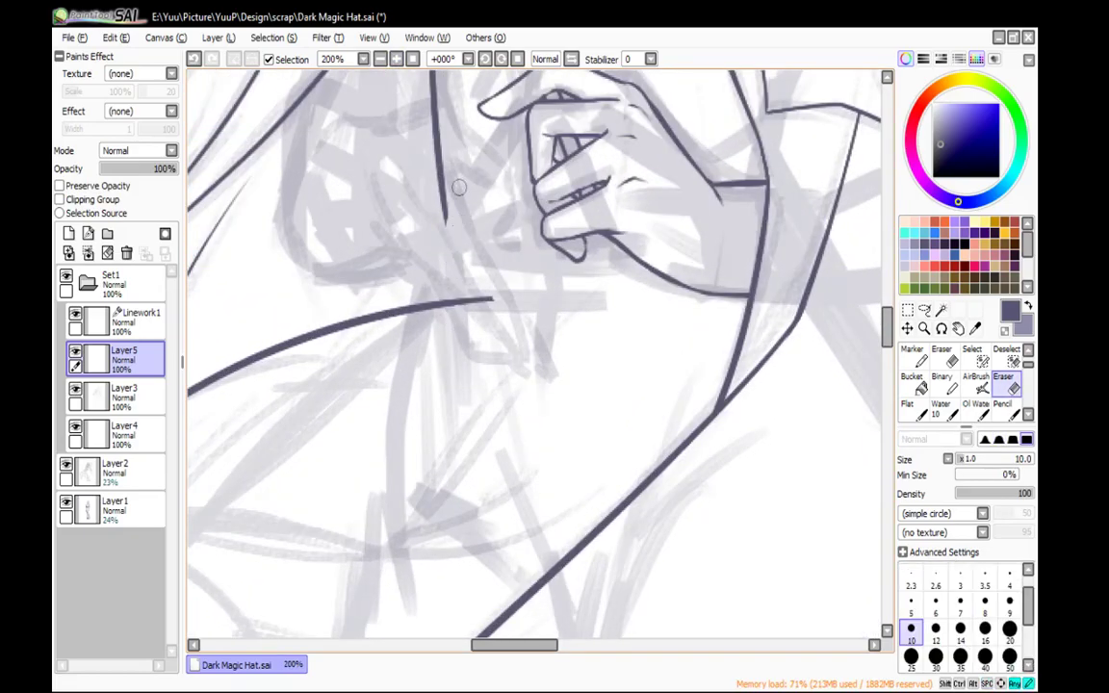
Continue the torso line with a small notch at the waist down past the curved garment edge, and erase its part over the sleeve
{"action": "key", "text": "n"}
{"action": "key", "text": "e"}
{"action": "key", "text": "n"}
{"action": "mouse_move", "coordinate": [506, 246]}
{"action": "left_mouse_down"}
{"action": "mouse_move", "coordinate": [458, 515]}
{"action": "mouse_move", "coordinate": [494, 550]}
{"action": "left_mouse_up"}
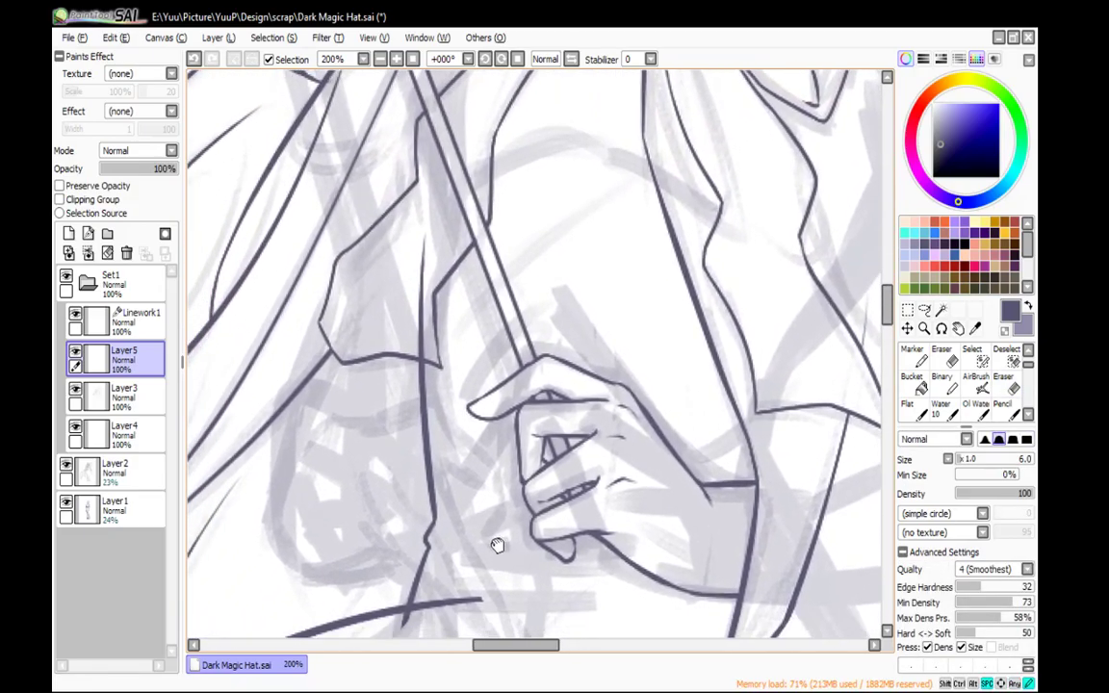
{"action": "key", "text": "e"}
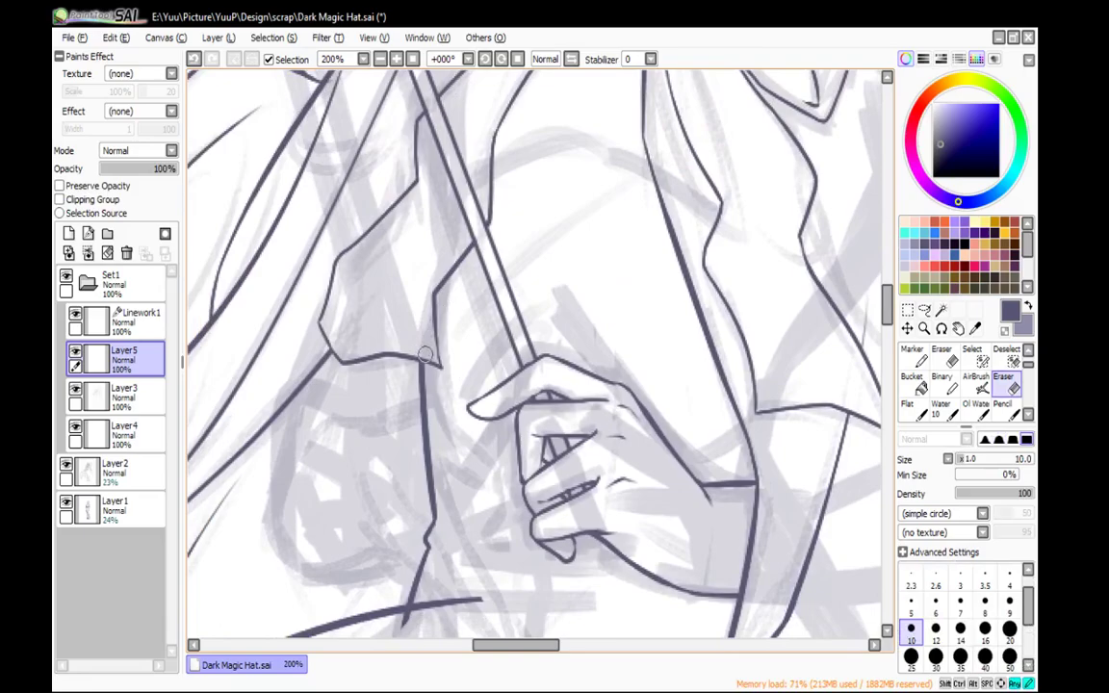
{"action": "key", "text": "n"}
Pencil a long diagonal hip line from below the wand hand through the waist toward the cape, redoing the stroke until it fits
{"action": "left_click", "coordinate": [381, 58]}
{"action": "left_click", "coordinate": [381, 59]}
{"action": "left_click", "coordinate": [381, 59]}
{"action": "left_click", "coordinate": [381, 59]}
{"action": "left_click_drag", "start_coordinate": [746, 335], "coordinate": [726, 267], "text": "alt"}
{"action": "left_click_drag", "start_coordinate": [654, 401], "coordinate": [651, 208]}
{"action": "left_click", "coordinate": [397, 60]}
{"action": "left_click", "coordinate": [396, 59]}
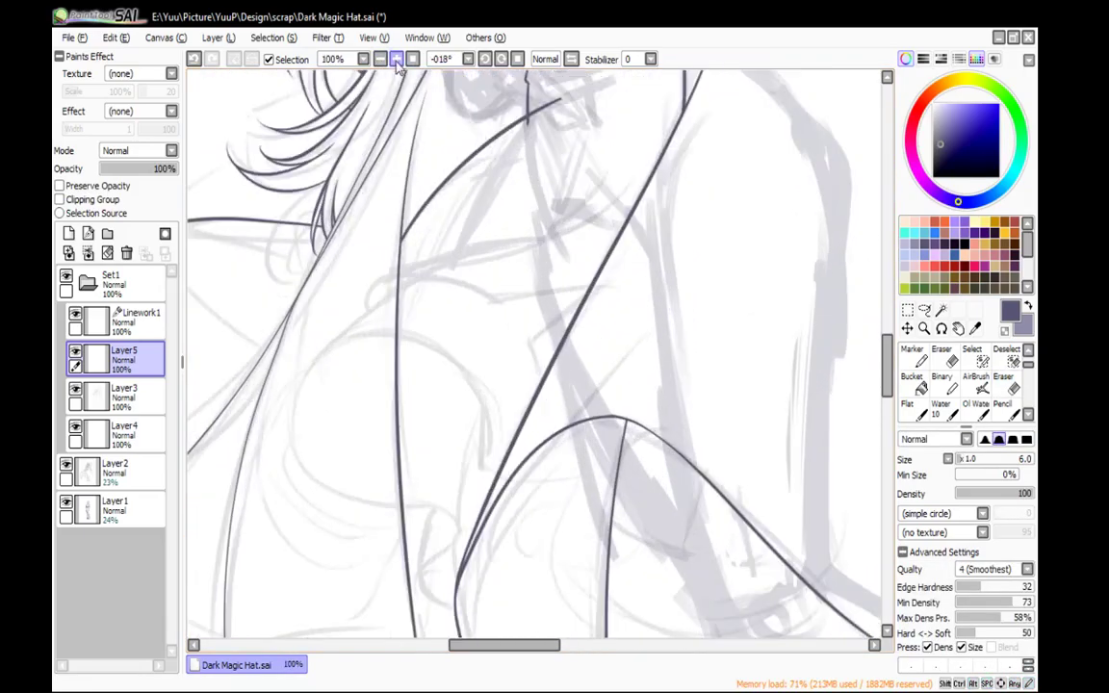
{"action": "left_click_drag", "start_coordinate": [491, 160], "coordinate": [506, 271]}
{"action": "mouse_move", "coordinate": [452, 381]}
{"action": "left_mouse_down"}
{"action": "mouse_move", "coordinate": [596, 148]}
{"action": "mouse_move", "coordinate": [455, 364]}
{"action": "mouse_move", "coordinate": [560, 191]}
{"action": "mouse_move", "coordinate": [497, 296]}
{"action": "left_mouse_up"}
{"action": "key", "text": "ctrl+z"}
{"action": "key", "text": "ctrl+z"}
{"action": "left_click", "coordinate": [397, 60]}
{"action": "left_click", "coordinate": [397, 59]}
Trim the torso line's overshoot at the hip, and on Layer3 erase the end of the curved garment edge beyond the torso line
{"action": "key", "text": "e"}
{"action": "left_click_drag", "start_coordinate": [394, 189], "coordinate": [373, 229]}
{"action": "left_click", "coordinate": [154, 393]}
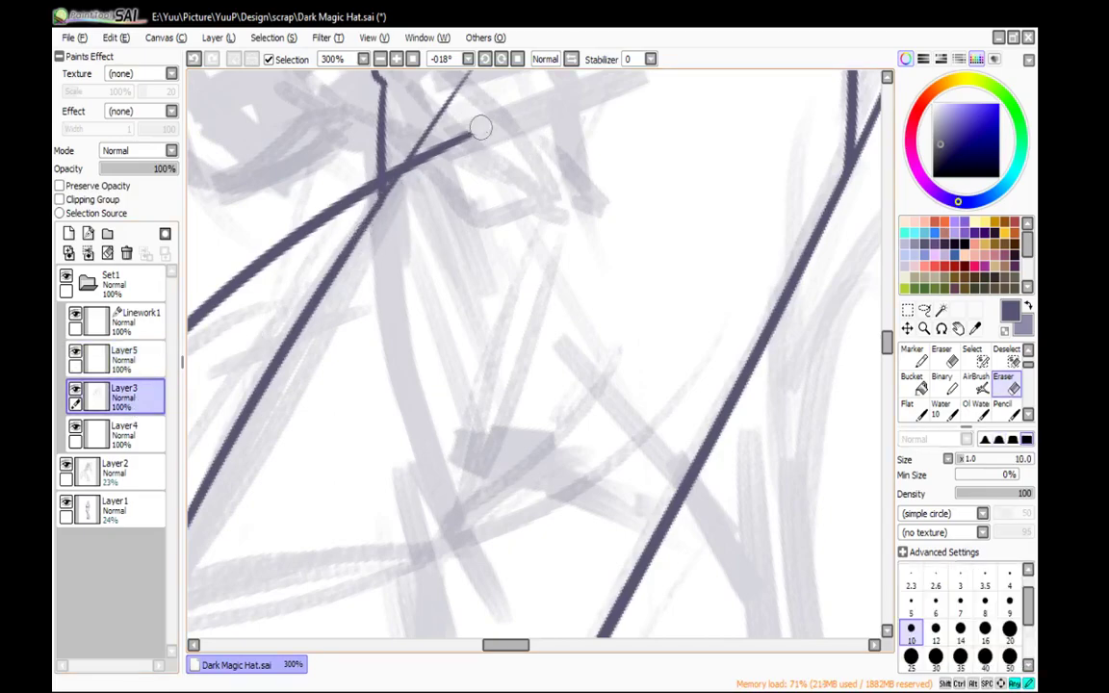
{"action": "left_click_drag", "start_coordinate": [455, 143], "coordinate": [412, 170]}
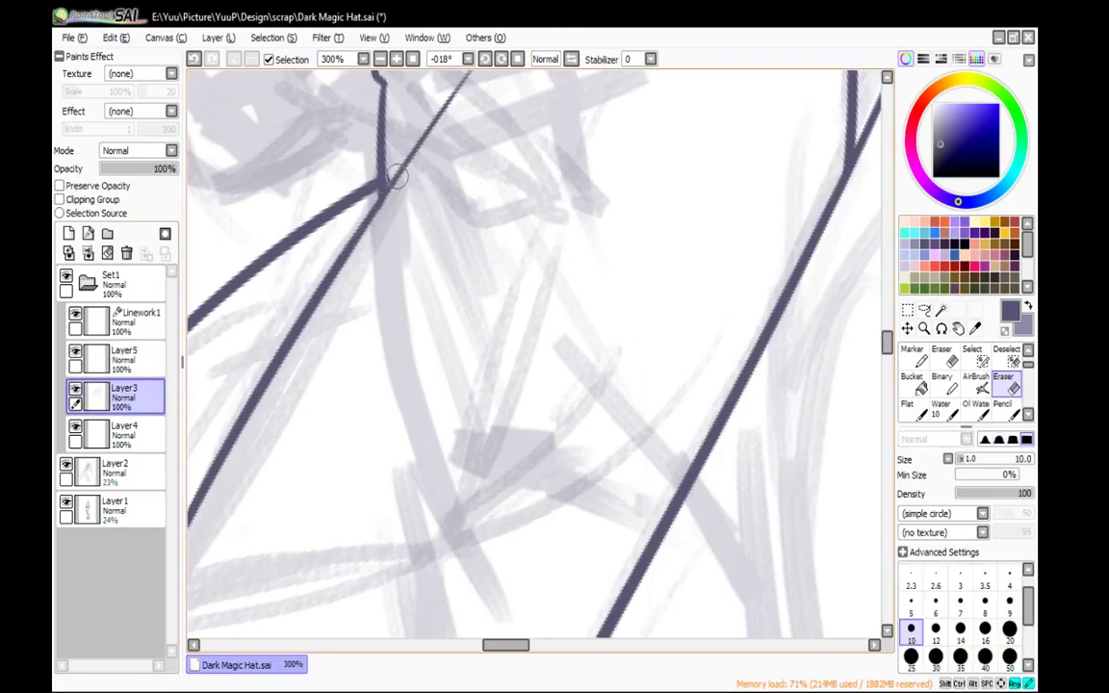
On Layer5, pencil a second, curved torso line from the sleeve hem down across the curved garment edge, redoing the first attempt
{"action": "left_click", "coordinate": [517, 59]}
{"action": "left_click", "coordinate": [379, 60]}
{"action": "left_click", "coordinate": [379, 59]}
{"action": "left_click", "coordinate": [379, 60]}
{"action": "left_click", "coordinate": [379, 60]}
{"action": "left_click_drag", "start_coordinate": [589, 114], "coordinate": [625, 175]}
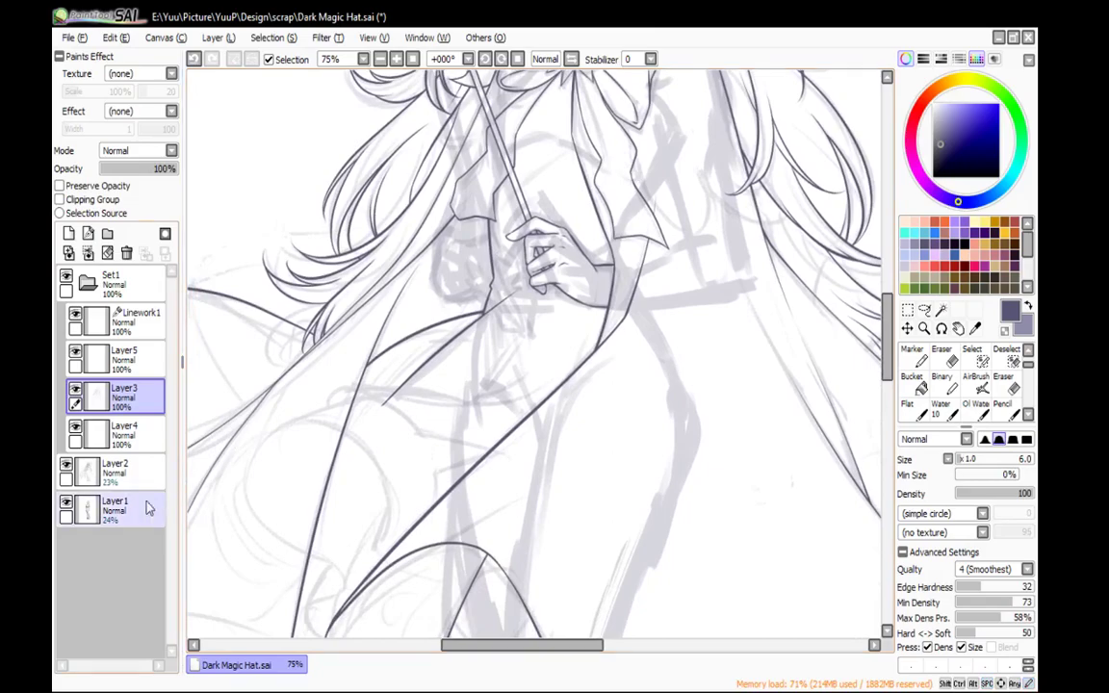
{"action": "left_click", "coordinate": [149, 362]}
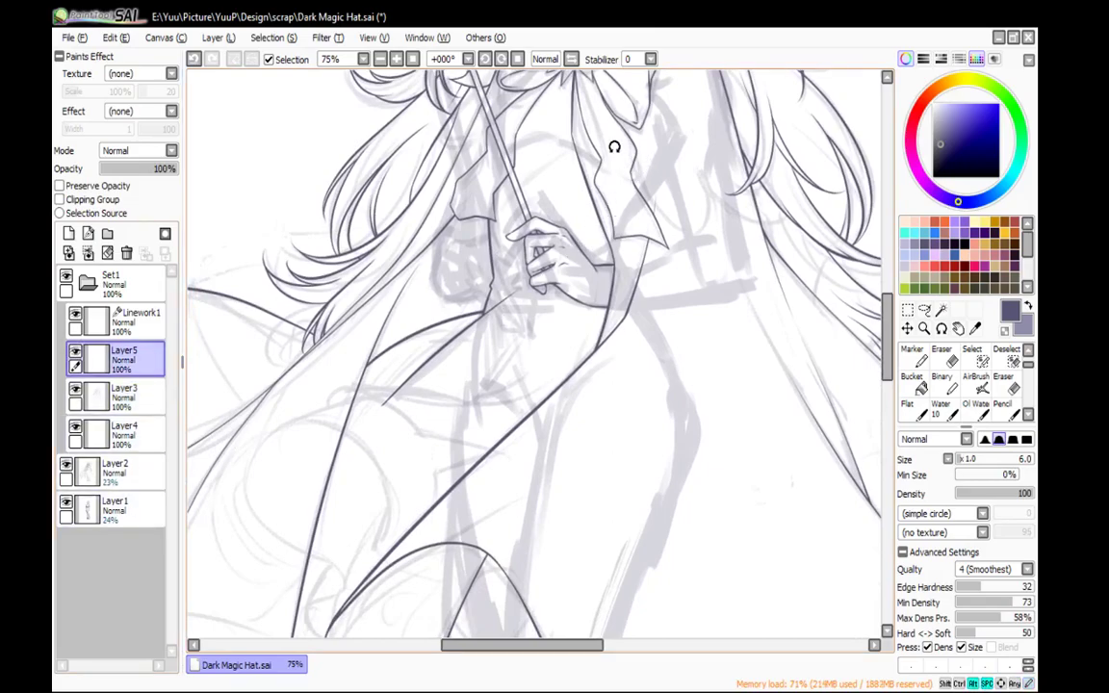
{"action": "left_click_drag", "start_coordinate": [616, 146], "coordinate": [513, 132]}
{"action": "left_click_drag", "start_coordinate": [513, 132], "coordinate": [542, 180]}
{"action": "left_click_drag", "start_coordinate": [452, 323], "coordinate": [443, 441]}
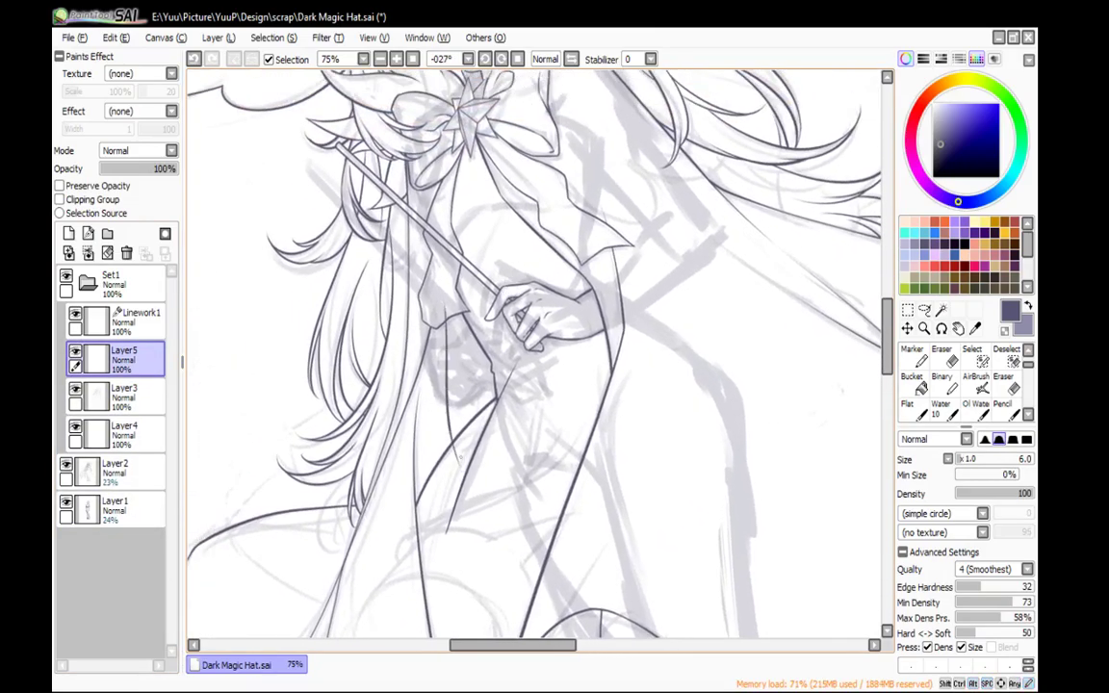
{"action": "key", "text": "ctrl+z"}
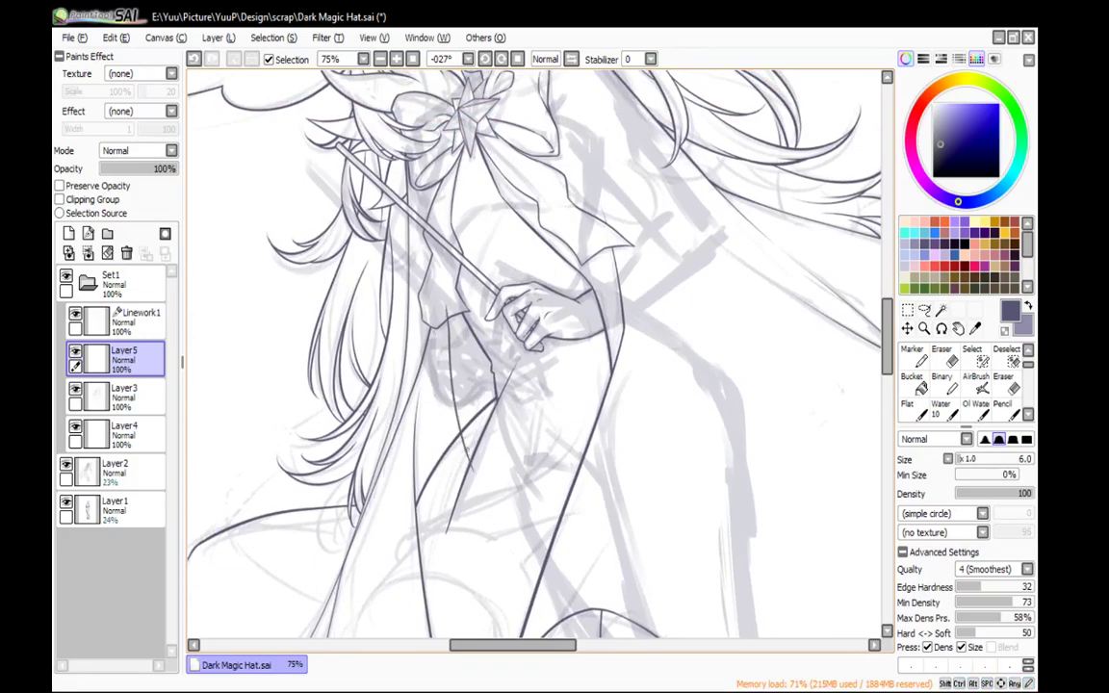
Erase the ends of the second torso line where it overlaps the sleeve and runs past the curved garment edge
{"action": "scroll", "coordinate": [439, 287], "scroll_direction": "up", "scroll_amount": 2}
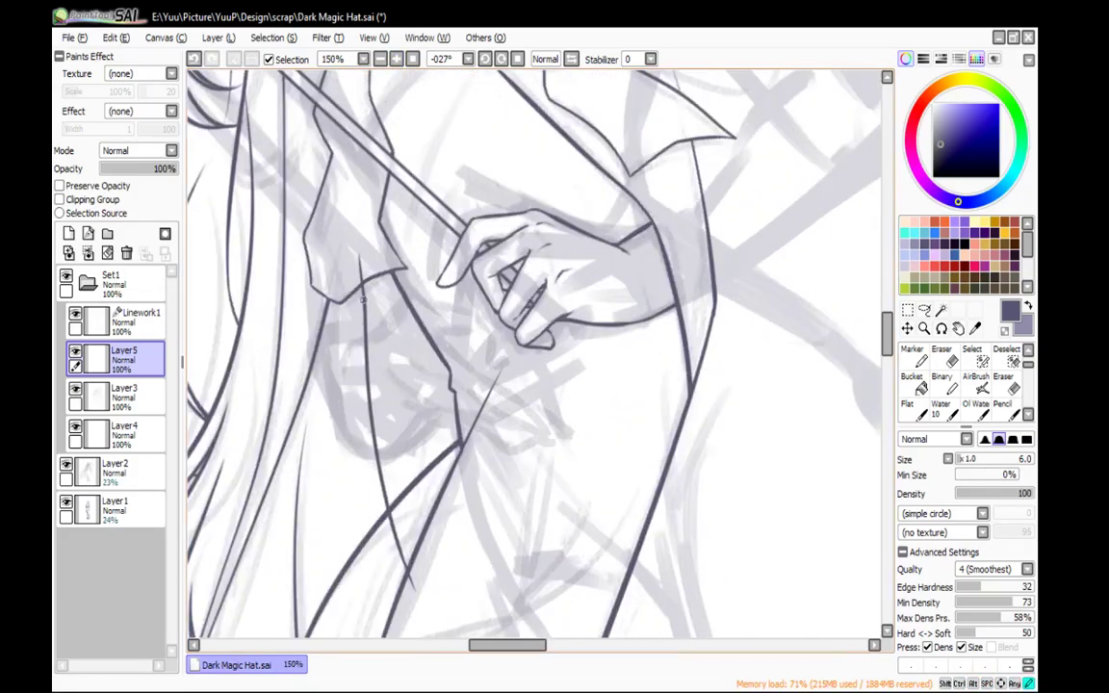
{"action": "key", "text": "e"}
{"action": "scroll", "coordinate": [363, 277], "scroll_direction": "down", "scroll_amount": 3}
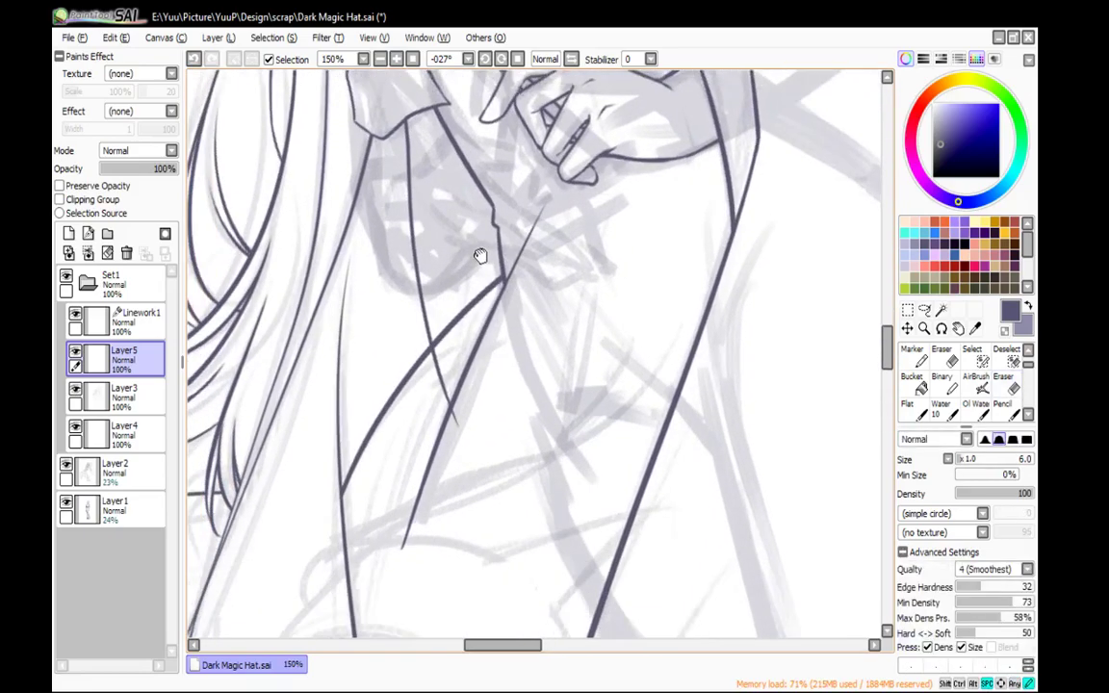
Extend the second torso line down to the diagonal hip line, check the whole figure, and erase the overshoot below the hip line
{"action": "key", "text": "n"}
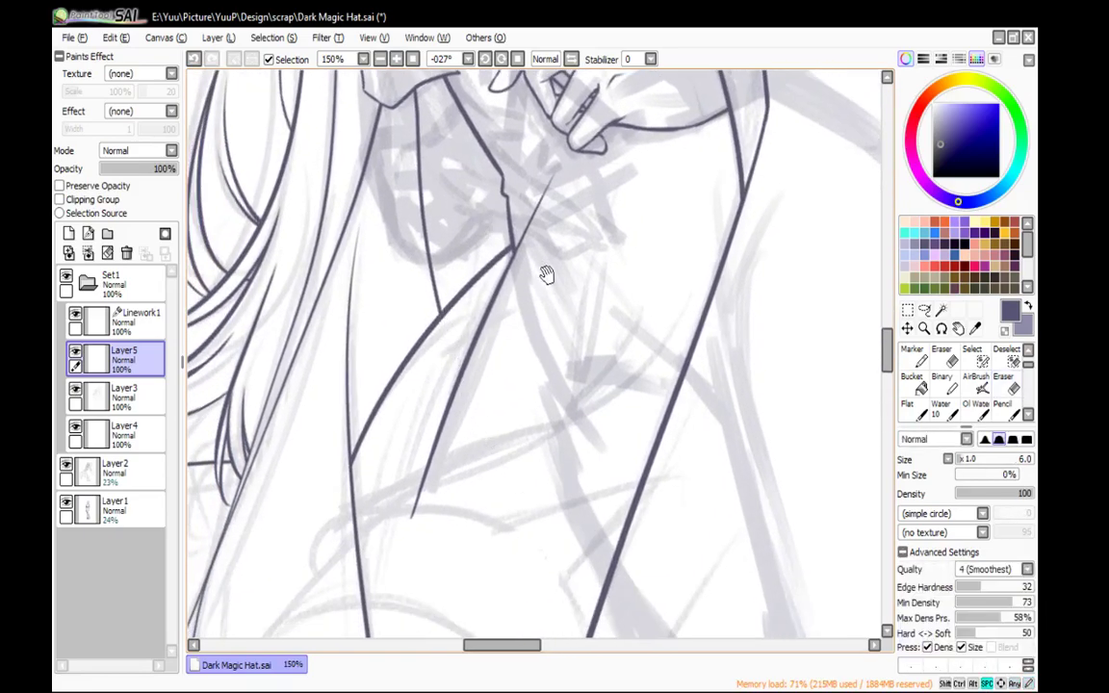
{"action": "left_click_drag", "start_coordinate": [545, 269], "coordinate": [523, 452]}
{"action": "left_click", "coordinate": [516, 60]}
{"action": "left_click", "coordinate": [380, 60]}
{"action": "left_click", "coordinate": [381, 59]}
{"action": "left_click", "coordinate": [380, 59]}
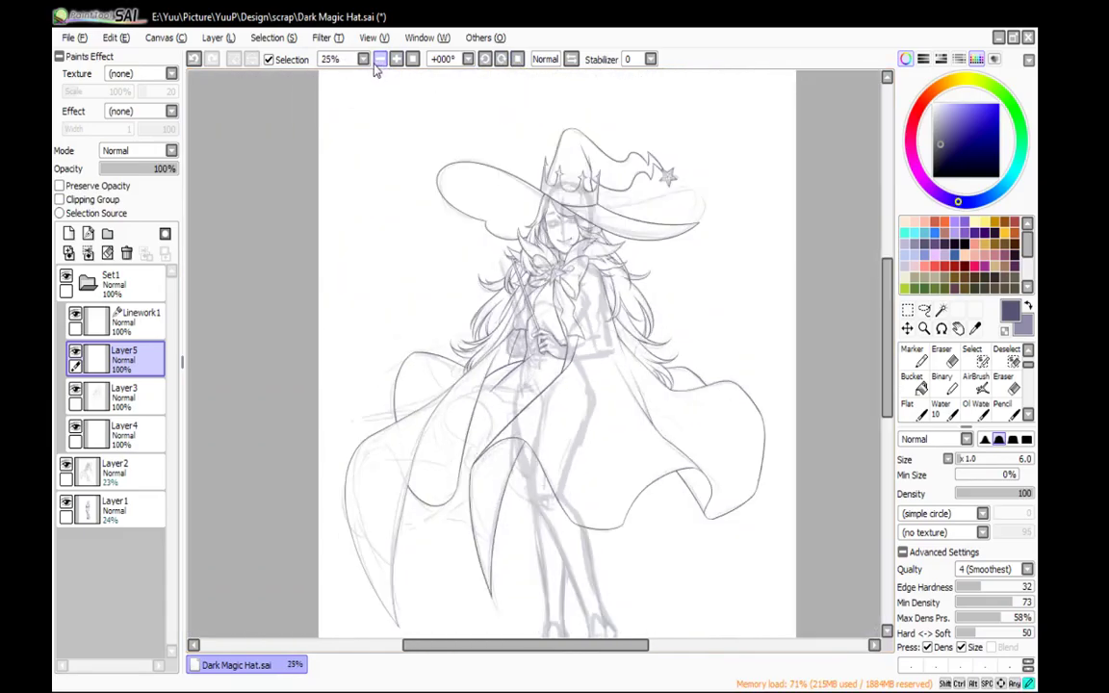
{"action": "mouse_move", "coordinate": [731, 386]}
{"action": "left_mouse_down"}
{"action": "mouse_move", "coordinate": [705, 346]}
{"action": "mouse_move", "coordinate": [689, 360]}
{"action": "mouse_move", "coordinate": [696, 398]}
{"action": "mouse_move", "coordinate": [731, 387]}
{"action": "left_mouse_up"}
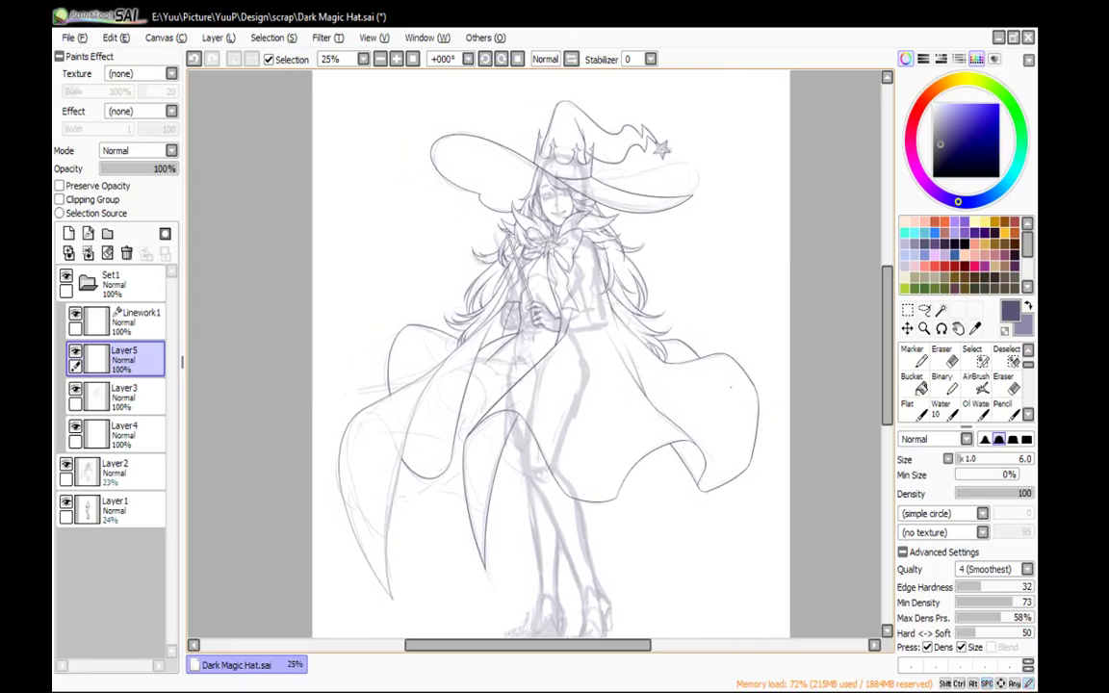
{"action": "left_click", "coordinate": [395, 59]}
{"action": "left_click", "coordinate": [396, 59]}
{"action": "left_click", "coordinate": [396, 59]}
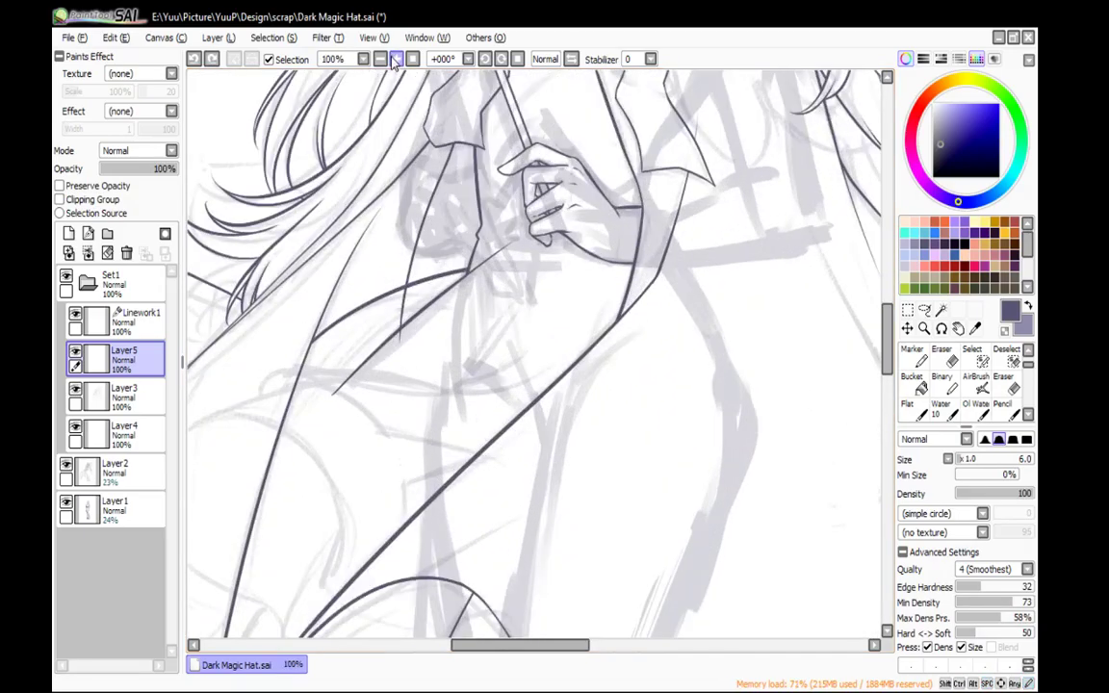
{"action": "left_click", "coordinate": [396, 59]}
{"action": "key", "text": "e"}
{"action": "left_click_drag", "start_coordinate": [517, 290], "coordinate": [513, 297]}
On Layer3, erase the curved garment edge where it crosses between the two torso lines
{"action": "key", "text": "n"}
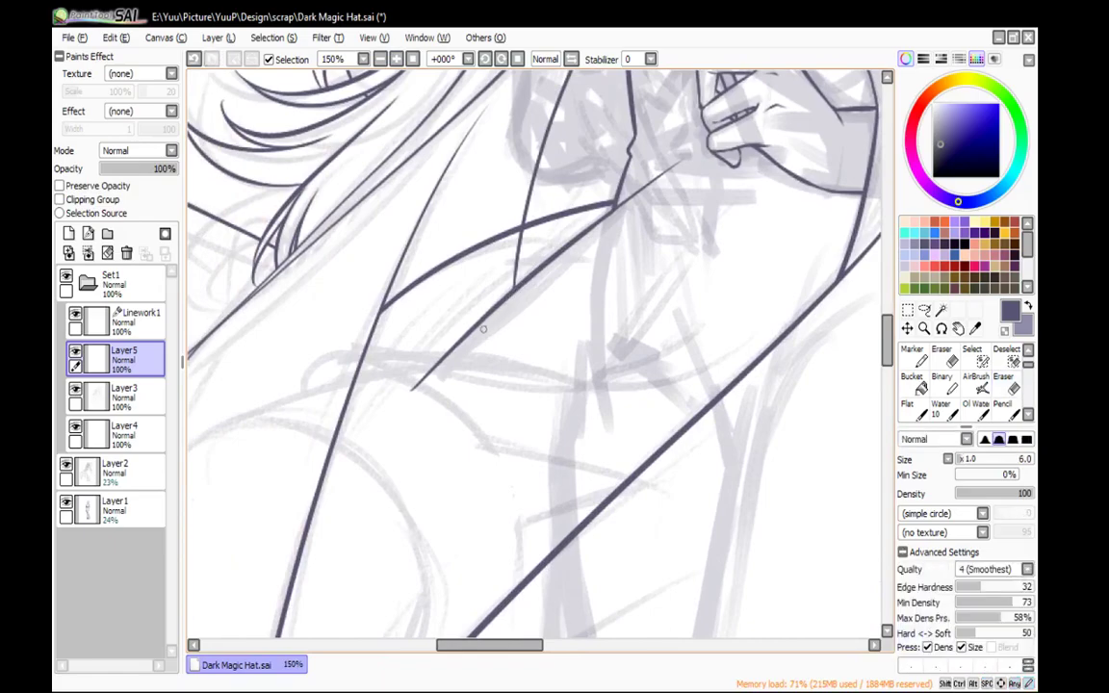
{"action": "left_click", "coordinate": [143, 393]}
{"action": "key", "text": "e"}
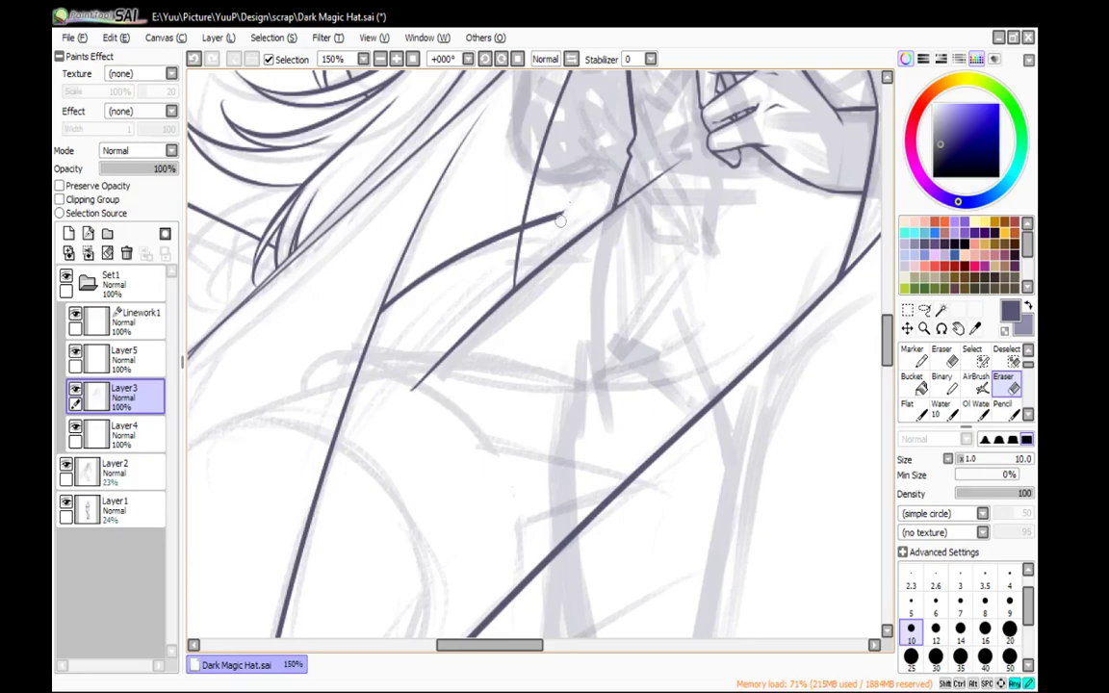
Ink the two long curved waist lines below the raised hand on Layer5
{"action": "key", "text": "n"}
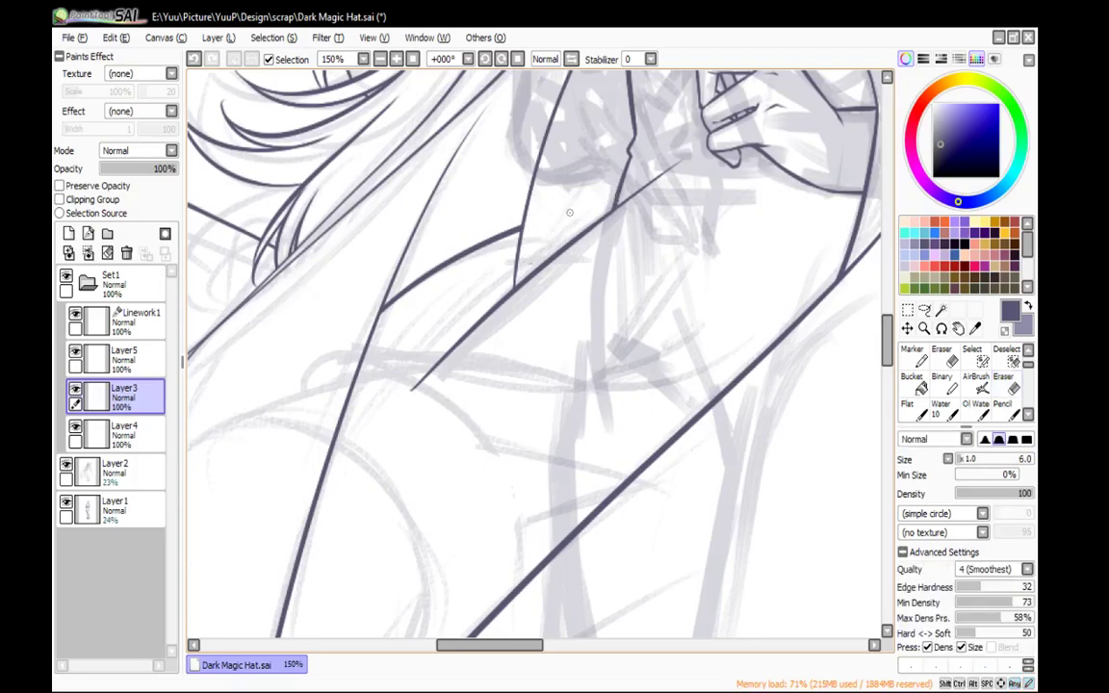
{"action": "left_click", "coordinate": [141, 365]}
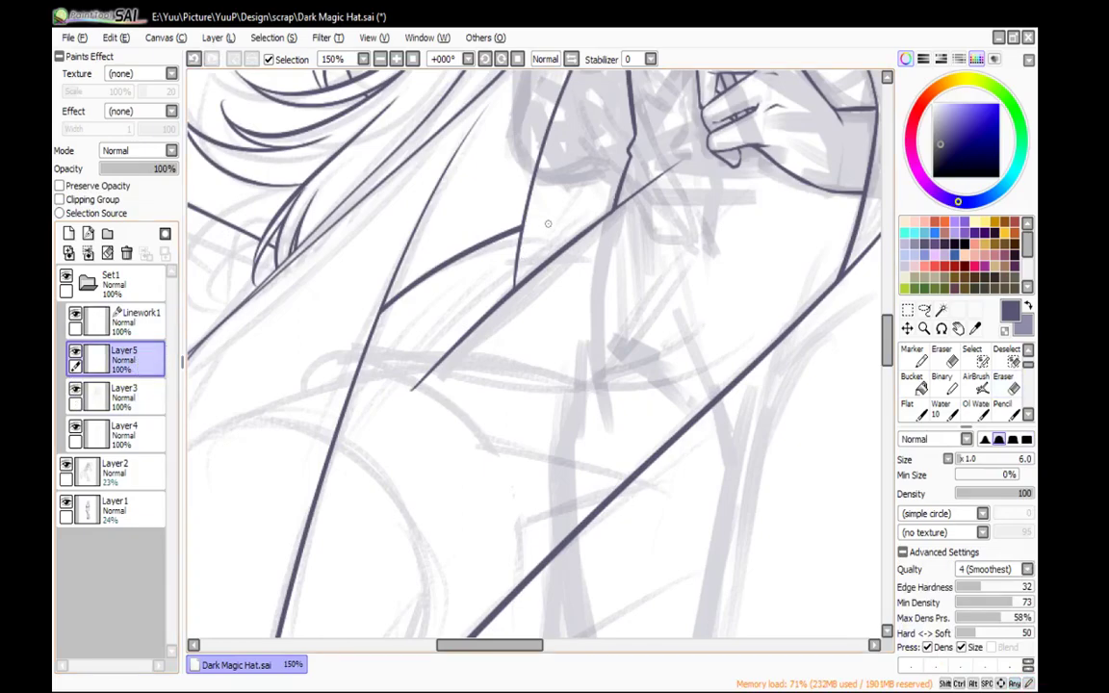
{"action": "scroll", "coordinate": [549, 224], "scroll_direction": "down", "scroll_amount": 4}
{"action": "left_click_drag", "start_coordinate": [607, 210], "coordinate": [517, 360]}
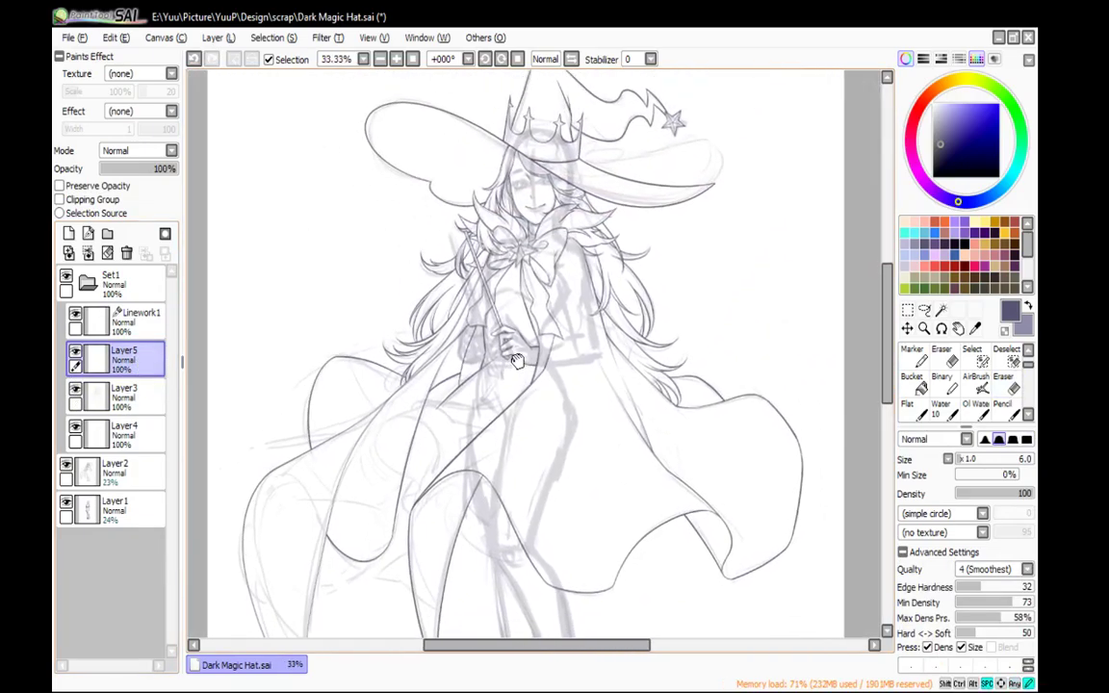
{"action": "left_click_drag", "start_coordinate": [426, 345], "coordinate": [510, 243]}
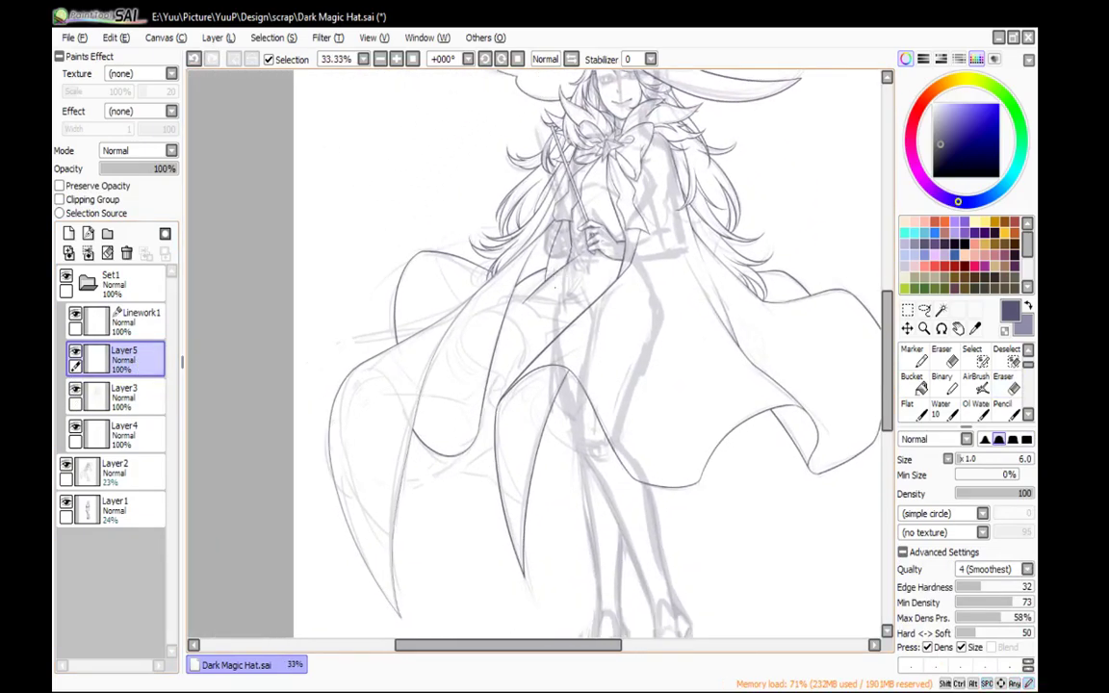
{"action": "scroll", "coordinate": [492, 301], "scroll_direction": "up", "scroll_amount": 3}
{"action": "left_click_drag", "start_coordinate": [504, 301], "coordinate": [629, 279]}
{"action": "left_click_drag", "start_coordinate": [468, 195], "coordinate": [565, 347]}
{"action": "key", "text": "ctrl+z"}
{"action": "left_click_drag", "start_coordinate": [466, 189], "coordinate": [670, 363]}
{"action": "mouse_move", "coordinate": [332, 171]}
{"action": "left_mouse_down"}
{"action": "mouse_move", "coordinate": [450, 222]}
{"action": "mouse_move", "coordinate": [489, 254]}
{"action": "mouse_move", "coordinate": [406, 186]}
{"action": "mouse_move", "coordinate": [533, 260]}
{"action": "left_mouse_up"}
{"action": "key", "text": "ctrl+z"}
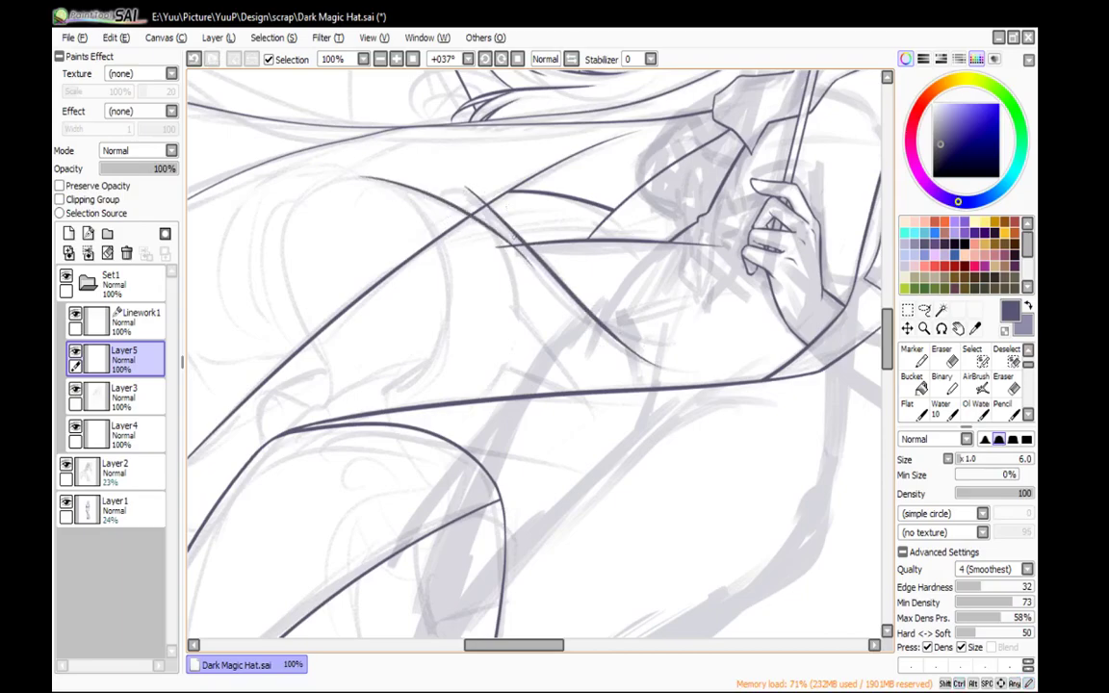
Ink the left side of the rounded puff below the waist lines on Layer5, redoing rough strokes and cleaning the line
{"action": "left_click", "coordinate": [517, 59]}
{"action": "left_click_drag", "start_coordinate": [414, 280], "coordinate": [616, 138]}
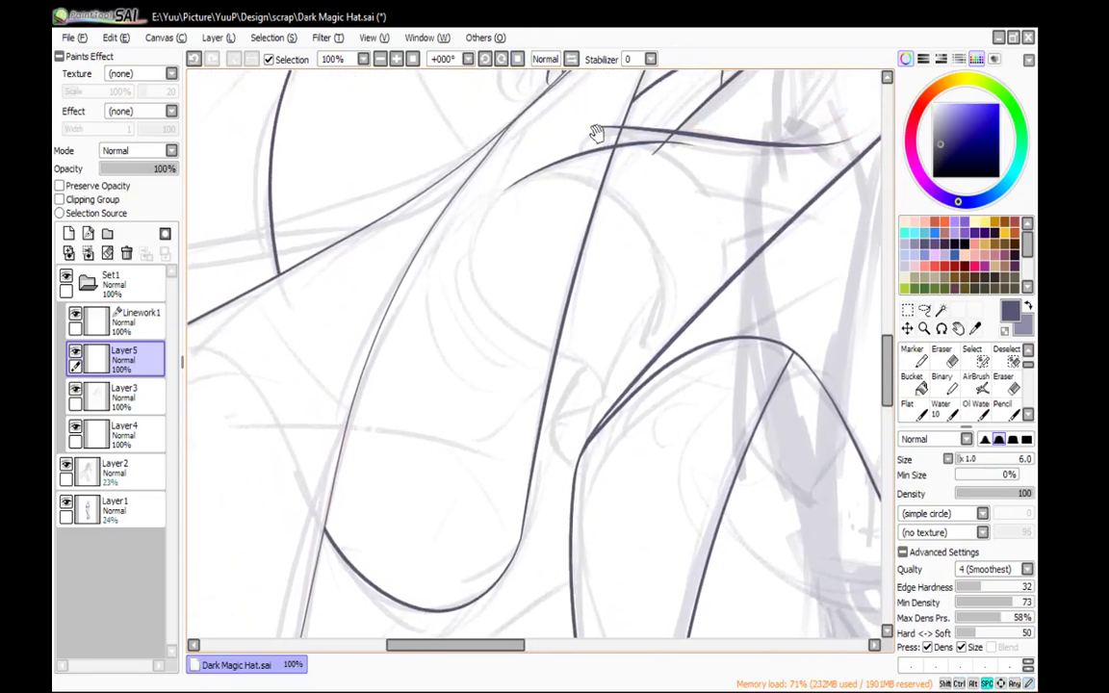
{"action": "left_click", "coordinate": [379, 58]}
{"action": "left_click", "coordinate": [396, 58]}
{"action": "left_click", "coordinate": [395, 58]}
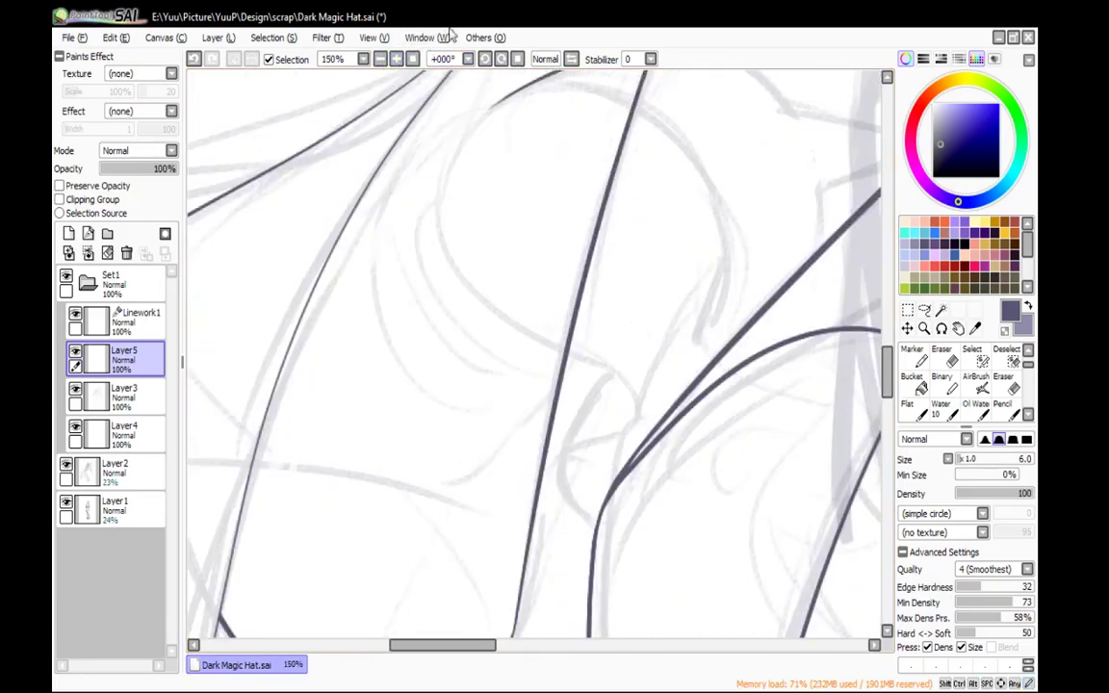
{"action": "key", "text": "ctrl+z"}
{"action": "mouse_move", "coordinate": [501, 104]}
{"action": "left_mouse_down"}
{"action": "mouse_move", "coordinate": [450, 284]}
{"action": "mouse_move", "coordinate": [498, 332]}
{"action": "mouse_move", "coordinate": [500, 94]}
{"action": "left_mouse_up"}
{"action": "key", "text": "ctrl+z"}
{"action": "left_click_drag", "start_coordinate": [490, 153], "coordinate": [532, 308]}
{"action": "left_click", "coordinate": [395, 58]}
{"action": "left_click", "coordinate": [395, 58]}
{"action": "left_click", "coordinate": [395, 59]}
{"action": "left_click_drag", "start_coordinate": [508, 109], "coordinate": [361, 188]}
{"action": "left_click_drag", "start_coordinate": [464, 204], "coordinate": [487, 275]}
{"action": "key", "text": "e"}
{"action": "left_click_drag", "start_coordinate": [404, 164], "coordinate": [390, 317]}
{"action": "key", "text": "n"}
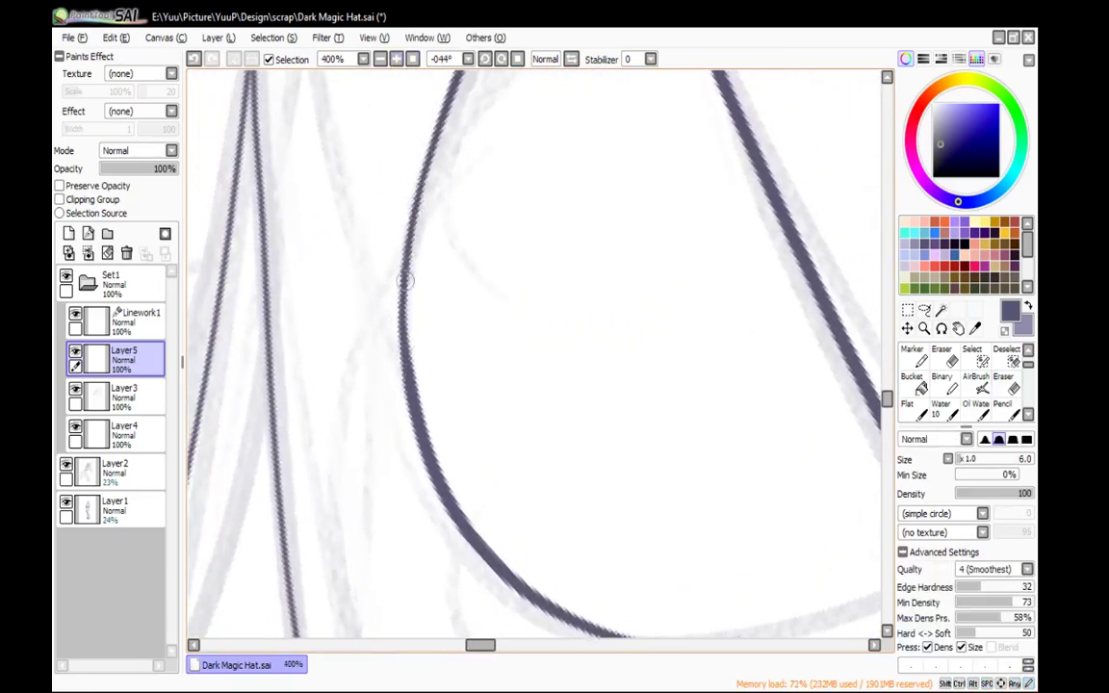
Clean the puff outline's loose end and extend it into a wavy S-shaped fold that crosses the inner cape edge
{"action": "left_click", "coordinate": [515, 61]}
{"action": "left_click", "coordinate": [380, 61]}
{"action": "left_click", "coordinate": [380, 60]}
{"action": "left_click_drag", "start_coordinate": [520, 344], "coordinate": [390, 123]}
{"action": "left_click", "coordinate": [396, 59]}
{"action": "left_click_drag", "start_coordinate": [366, 222], "coordinate": [408, 166]}
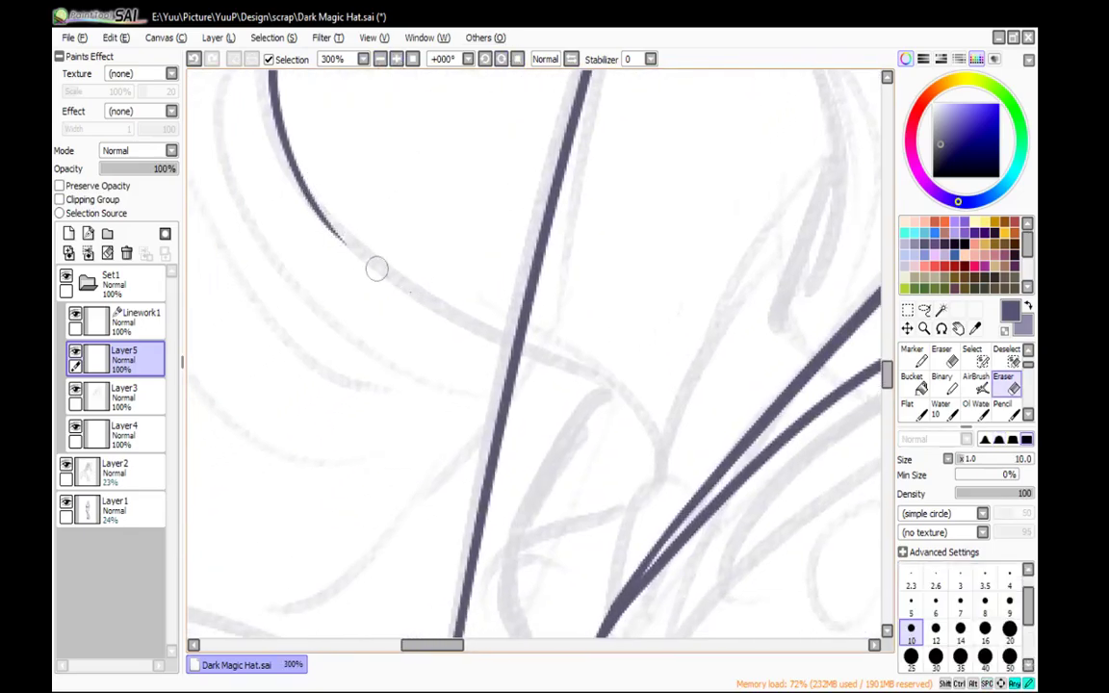
{"action": "mouse_move", "coordinate": [358, 253]}
{"action": "left_mouse_down"}
{"action": "mouse_move", "coordinate": [467, 318]}
{"action": "mouse_move", "coordinate": [568, 441]}
{"action": "mouse_move", "coordinate": [457, 535]}
{"action": "left_mouse_up"}
{"action": "left_click_drag", "start_coordinate": [576, 579], "coordinate": [616, 308]}
{"action": "left_click_drag", "start_coordinate": [493, 274], "coordinate": [666, 452]}
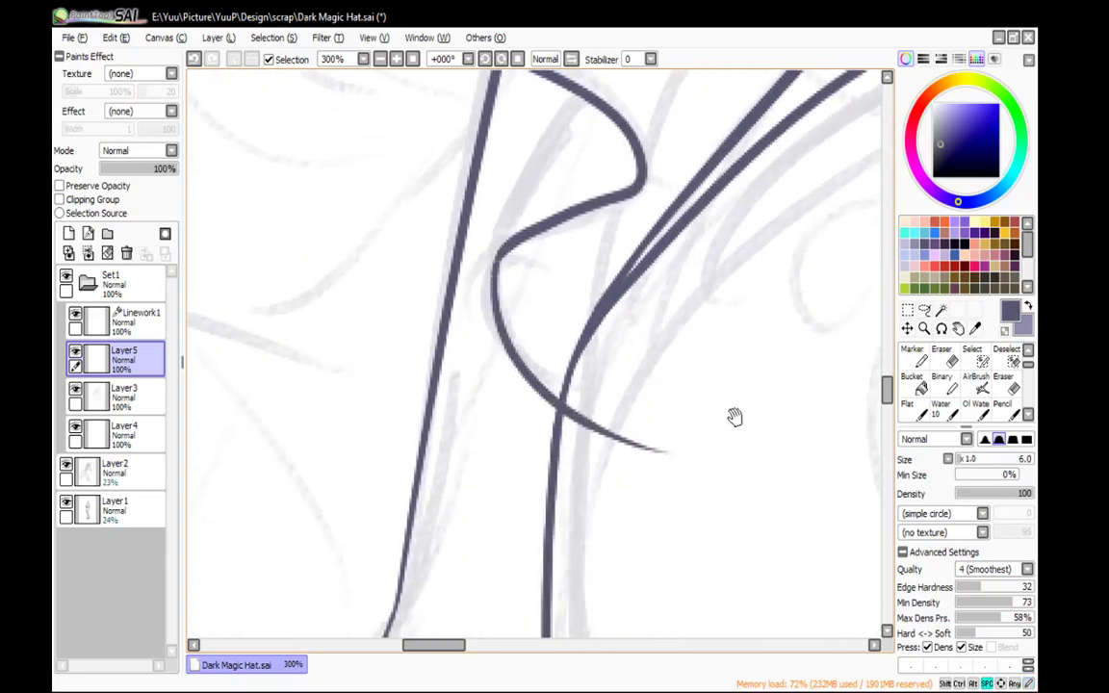
Erase the cape lines on Layer3 where they run through the waist band and the rounded puff
{"action": "left_click_drag", "start_coordinate": [712, 392], "coordinate": [542, 601]}
{"action": "mouse_move", "coordinate": [647, 318]}
{"action": "left_mouse_down"}
{"action": "mouse_move", "coordinate": [625, 651]}
{"action": "mouse_move", "coordinate": [754, 520]}
{"action": "mouse_move", "coordinate": [459, 550]}
{"action": "mouse_move", "coordinate": [550, 352]}
{"action": "mouse_move", "coordinate": [427, 370]}
{"action": "mouse_move", "coordinate": [633, 426]}
{"action": "mouse_move", "coordinate": [693, 594]}
{"action": "mouse_move", "coordinate": [713, 415]}
{"action": "left_mouse_up"}
{"action": "left_click", "coordinate": [135, 394]}
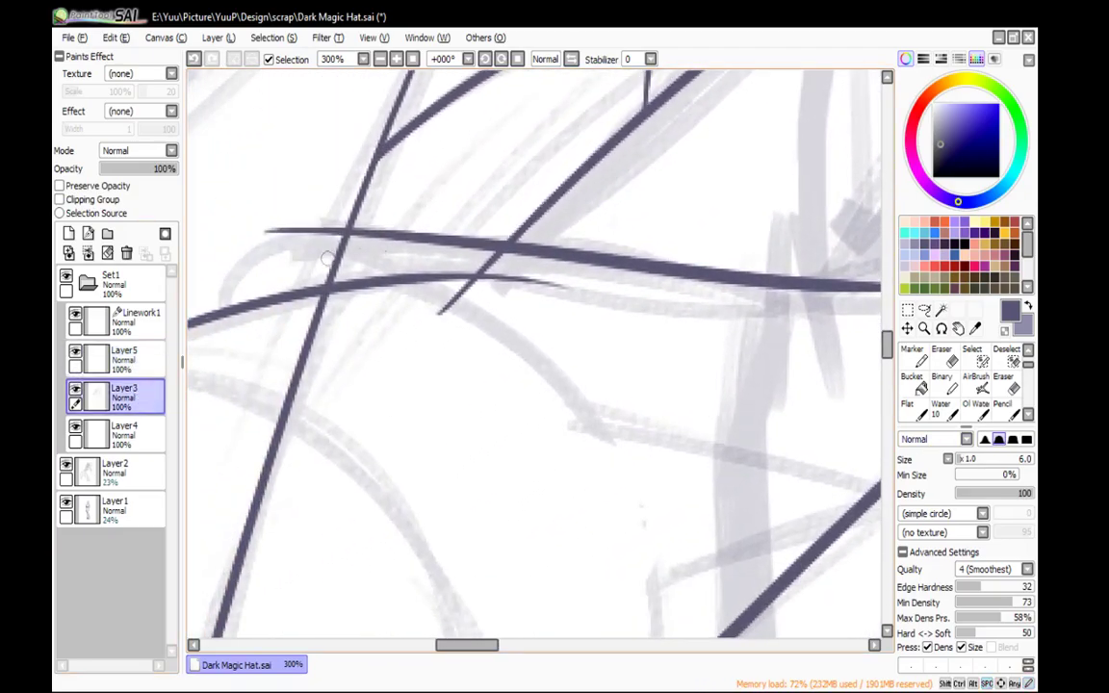
{"action": "key", "text": "e"}
{"action": "left_click_drag", "start_coordinate": [467, 289], "coordinate": [435, 309]}
{"action": "mouse_move", "coordinate": [333, 229]}
{"action": "left_mouse_down"}
{"action": "mouse_move", "coordinate": [335, 279]}
{"action": "mouse_move", "coordinate": [266, 482]}
{"action": "left_mouse_up"}
{"action": "key", "text": "e"}
{"action": "mouse_move", "coordinate": [357, 534]}
{"action": "left_mouse_down"}
{"action": "mouse_move", "coordinate": [414, 359]}
{"action": "mouse_move", "coordinate": [606, 132]}
{"action": "left_mouse_up"}
{"action": "key", "text": "e"}
{"action": "left_click_drag", "start_coordinate": [507, 118], "coordinate": [510, 99]}
{"action": "key", "text": "e"}
{"action": "left_click_drag", "start_coordinate": [520, 134], "coordinate": [514, 234]}
{"action": "key", "text": "e"}
{"action": "left_click_drag", "start_coordinate": [512, 164], "coordinate": [409, 523]}
{"action": "mouse_move", "coordinate": [438, 446]}
{"action": "left_mouse_down"}
{"action": "mouse_move", "coordinate": [412, 555]}
{"action": "mouse_move", "coordinate": [480, 260]}
{"action": "left_mouse_up"}
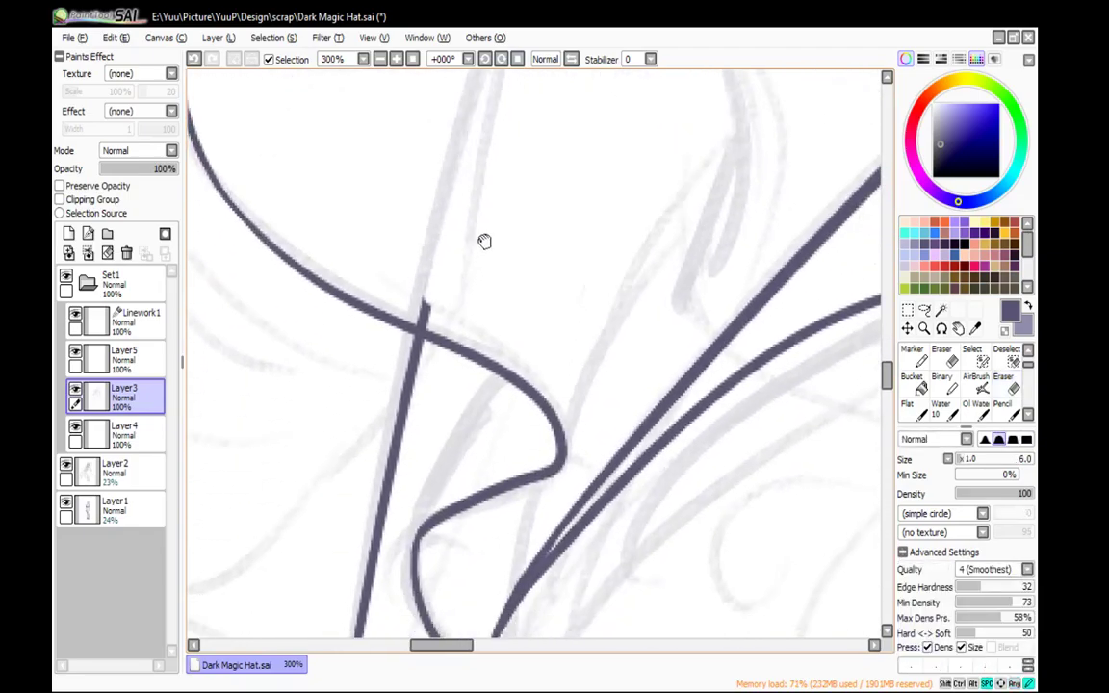
{"action": "key", "text": "e"}
Draw the short rounded curve on Layer5 that joins the left ends of the two waist lines
{"action": "left_click", "coordinate": [381, 60]}
{"action": "left_click", "coordinate": [380, 59]}
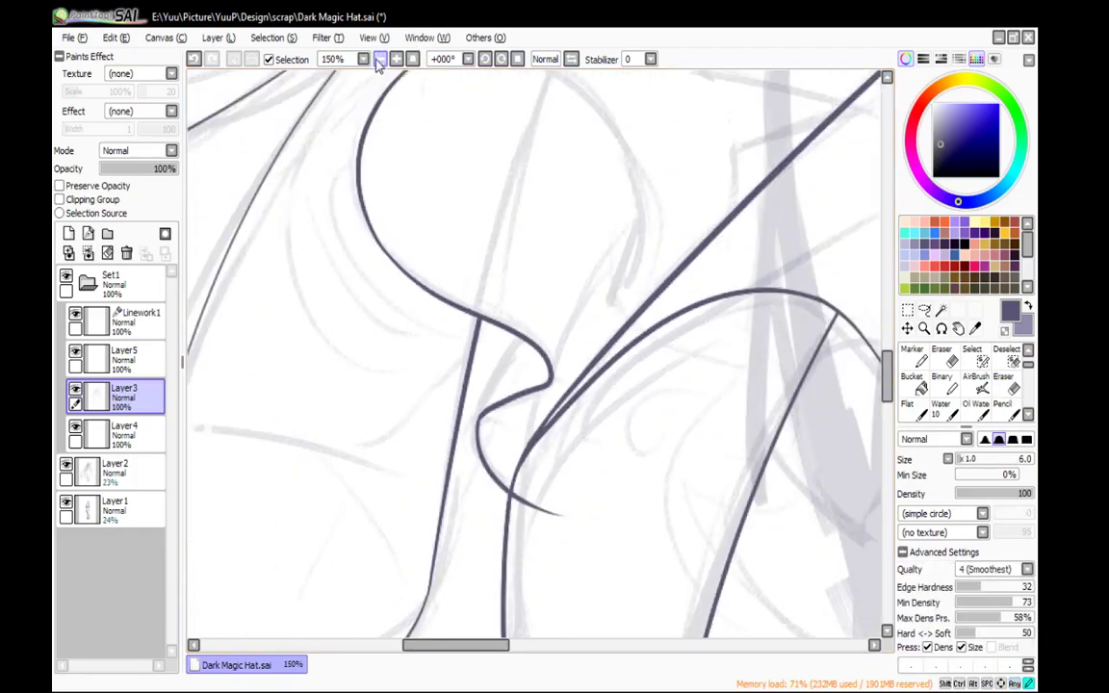
{"action": "left_click", "coordinate": [380, 60]}
{"action": "left_click", "coordinate": [380, 59]}
{"action": "left_click", "coordinate": [380, 59]}
{"action": "mouse_move", "coordinate": [743, 299]}
{"action": "left_mouse_down"}
{"action": "mouse_move", "coordinate": [686, 391]}
{"action": "mouse_move", "coordinate": [649, 413]}
{"action": "mouse_move", "coordinate": [663, 337]}
{"action": "mouse_move", "coordinate": [679, 327]}
{"action": "left_mouse_up"}
{"action": "left_click", "coordinate": [126, 359]}
{"action": "left_click", "coordinate": [397, 60]}
{"action": "left_click", "coordinate": [397, 60]}
{"action": "left_click", "coordinate": [397, 60]}
{"action": "left_click", "coordinate": [396, 60]}
{"action": "left_click_drag", "start_coordinate": [376, 166], "coordinate": [540, 534]}
{"action": "mouse_move", "coordinate": [726, 323]}
{"action": "left_mouse_down"}
{"action": "mouse_move", "coordinate": [653, 193]}
{"action": "mouse_move", "coordinate": [581, 172]}
{"action": "left_mouse_up"}
{"action": "left_click", "coordinate": [397, 60]}
{"action": "key", "text": "e"}
{"action": "left_click_drag", "start_coordinate": [423, 255], "coordinate": [418, 375]}
{"action": "key", "text": "n"}
{"action": "left_click_drag", "start_coordinate": [442, 242], "coordinate": [429, 330]}
{"action": "left_click_drag", "start_coordinate": [429, 277], "coordinate": [466, 407]}
{"action": "key", "text": "ctrl+z"}
{"action": "left_click_drag", "start_coordinate": [440, 377], "coordinate": [463, 398]}
Erase the tail of the wavy fold that extends past the inner cape edge
{"action": "left_click", "coordinate": [518, 59]}
{"action": "left_click_drag", "start_coordinate": [566, 539], "coordinate": [566, 183]}
{"action": "mouse_move", "coordinate": [563, 577]}
{"action": "left_mouse_down"}
{"action": "mouse_move", "coordinate": [562, 372]}
{"action": "mouse_move", "coordinate": [606, 228]}
{"action": "mouse_move", "coordinate": [450, 287]}
{"action": "left_mouse_up"}
{"action": "key", "text": "e"}
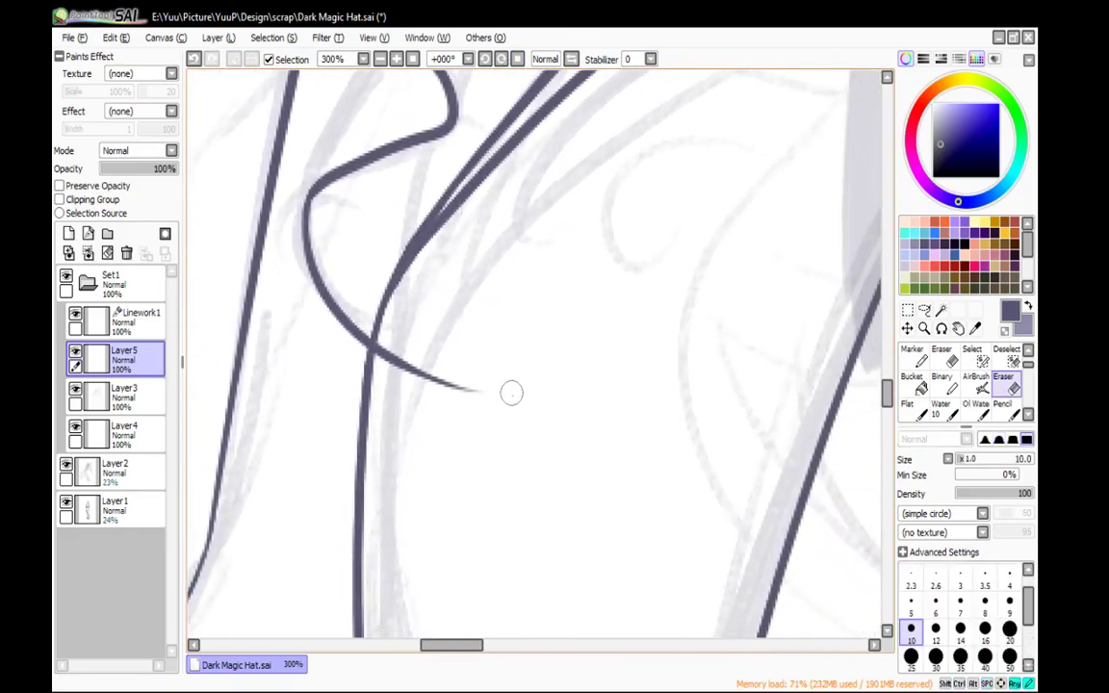
{"action": "key", "text": "n"}
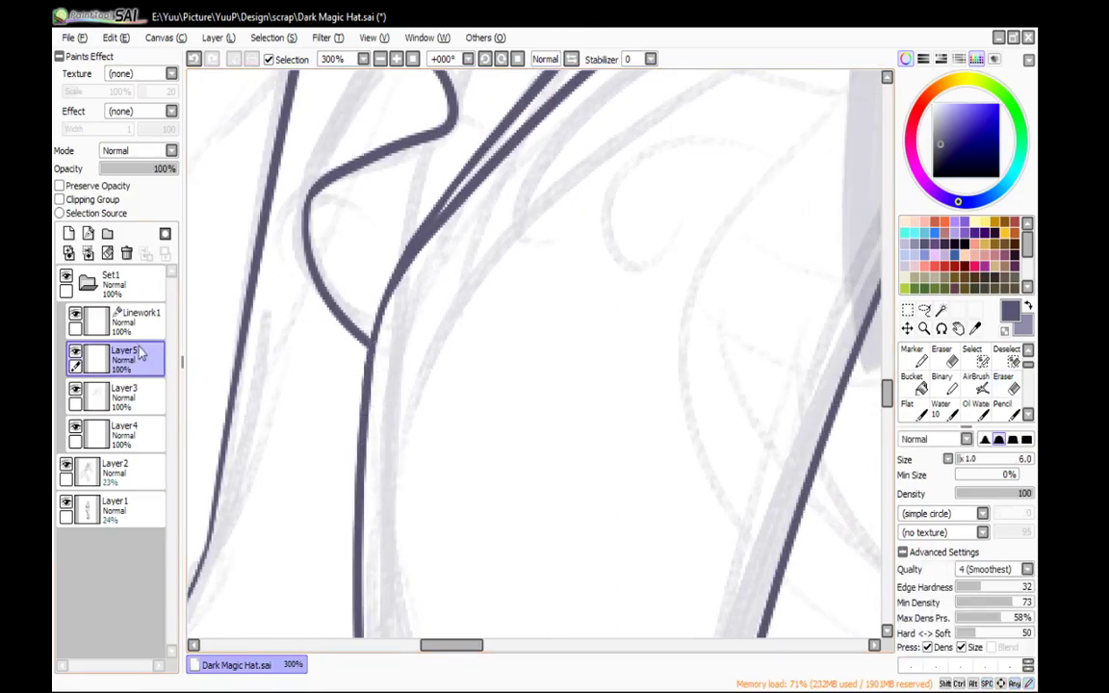
Ink the remaining side of the rounded puff, ending in a small hook trimmed at the cape edge
{"action": "left_click", "coordinate": [380, 60]}
{"action": "left_click", "coordinate": [381, 60]}
{"action": "left_click", "coordinate": [380, 59]}
{"action": "left_click", "coordinate": [380, 59]}
{"action": "left_click_drag", "start_coordinate": [628, 175], "coordinate": [580, 303]}
{"action": "left_click_drag", "start_coordinate": [716, 337], "coordinate": [481, 154]}
{"action": "left_click_drag", "start_coordinate": [549, 285], "coordinate": [570, 152]}
{"action": "scroll", "coordinate": [438, 396], "scroll_direction": "up", "scroll_amount": 2}
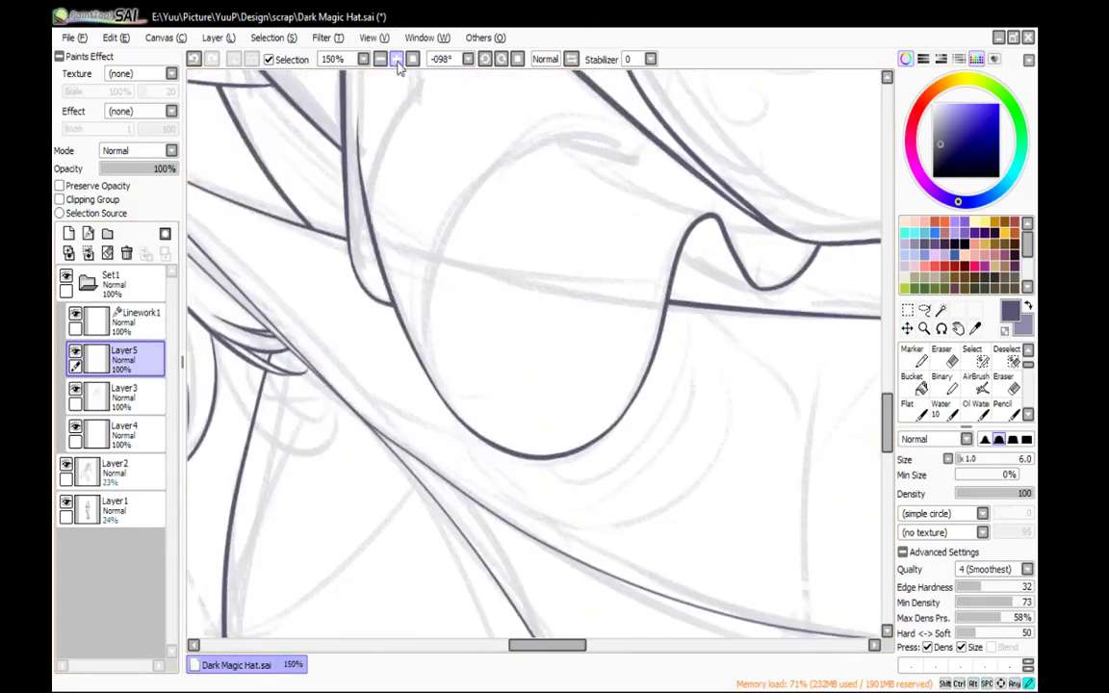
{"action": "mouse_move", "coordinate": [414, 378]}
{"action": "left_mouse_down"}
{"action": "mouse_move", "coordinate": [520, 125]}
{"action": "mouse_move", "coordinate": [610, 164]}
{"action": "left_mouse_up"}
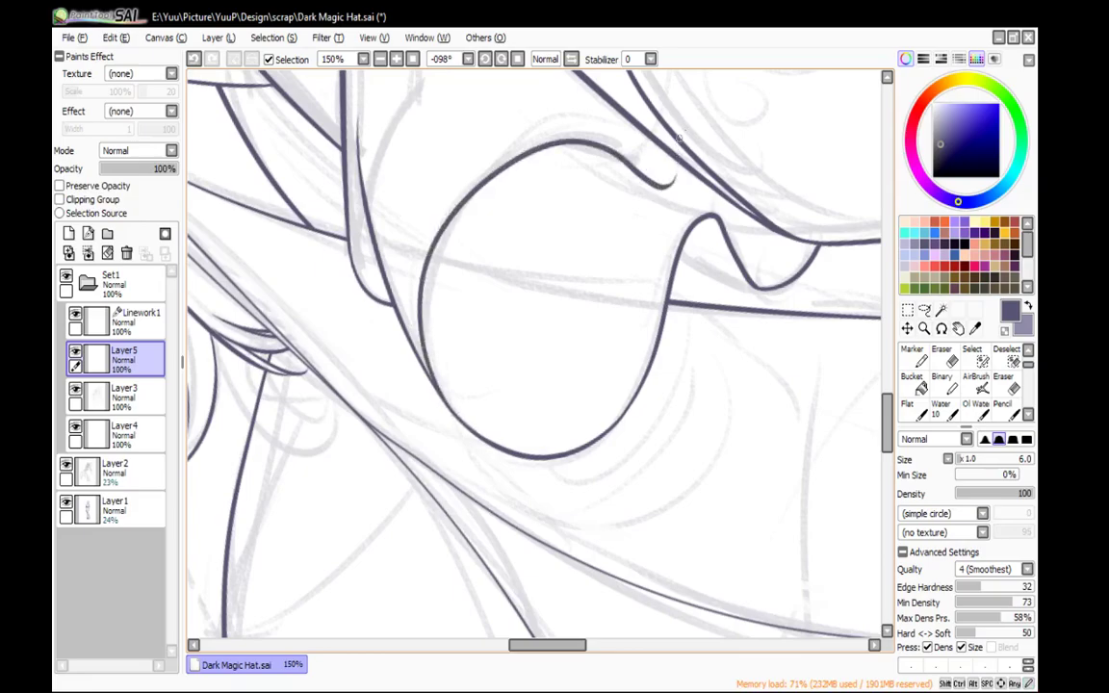
{"action": "left_click_drag", "start_coordinate": [715, 168], "coordinate": [642, 344]}
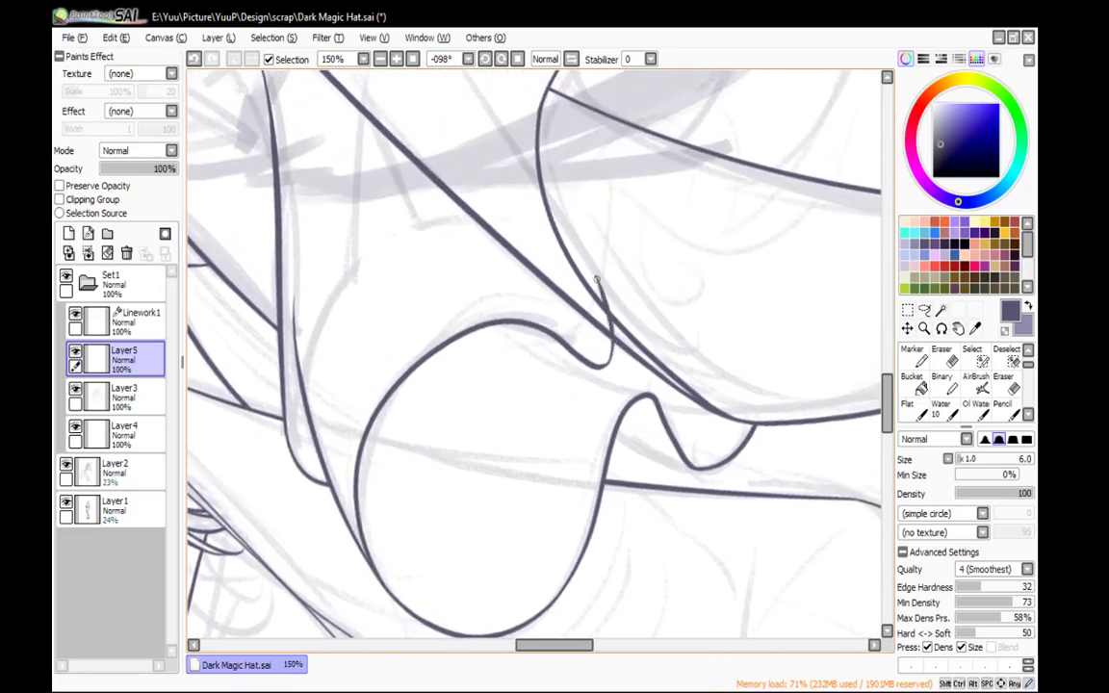
{"action": "key", "text": "e"}
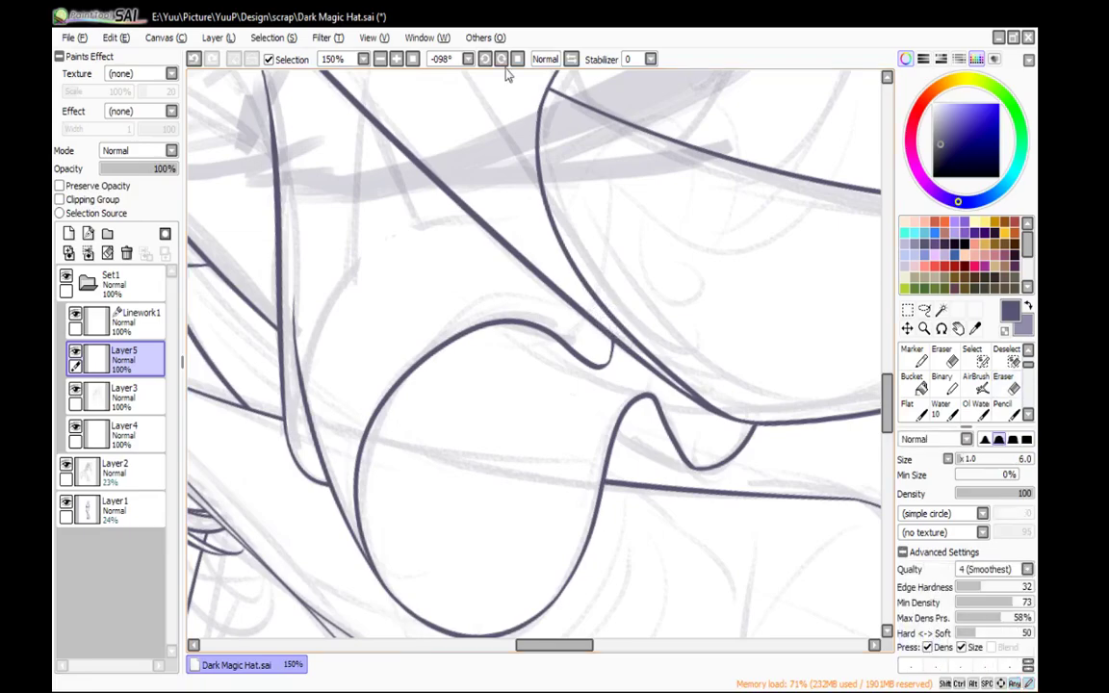
Draw two curved hem lines across the legs between the lower cape edges
{"action": "left_click", "coordinate": [518, 59]}
{"action": "left_click_drag", "start_coordinate": [666, 243], "coordinate": [502, 92]}
{"action": "left_click_drag", "start_coordinate": [589, 235], "coordinate": [566, 187]}
{"action": "left_click_drag", "start_coordinate": [614, 283], "coordinate": [518, 129]}
{"action": "mouse_move", "coordinate": [354, 231]}
{"action": "left_mouse_down"}
{"action": "mouse_move", "coordinate": [399, 320]}
{"action": "mouse_move", "coordinate": [778, 377]}
{"action": "left_mouse_up"}
{"action": "mouse_move", "coordinate": [392, 127]}
{"action": "left_mouse_down"}
{"action": "mouse_move", "coordinate": [478, 237]}
{"action": "mouse_move", "coordinate": [770, 277]}
{"action": "left_mouse_up"}
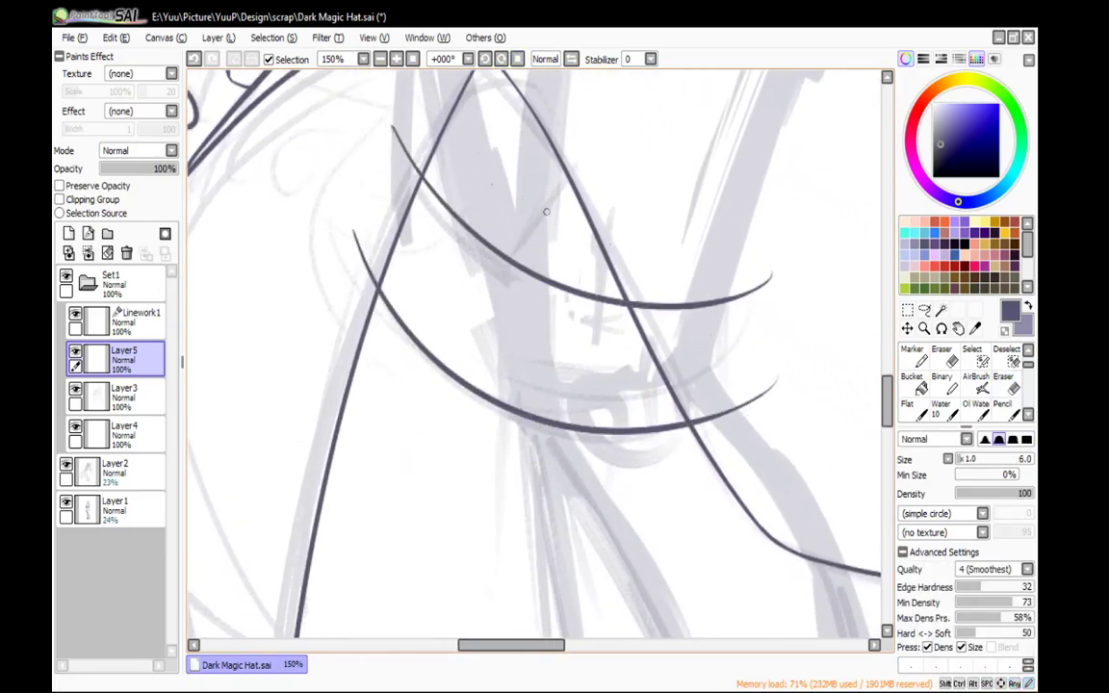
Erase the hem line ends outside the cape edges and the middle section of the upper hem line
{"action": "key", "text": "e"}
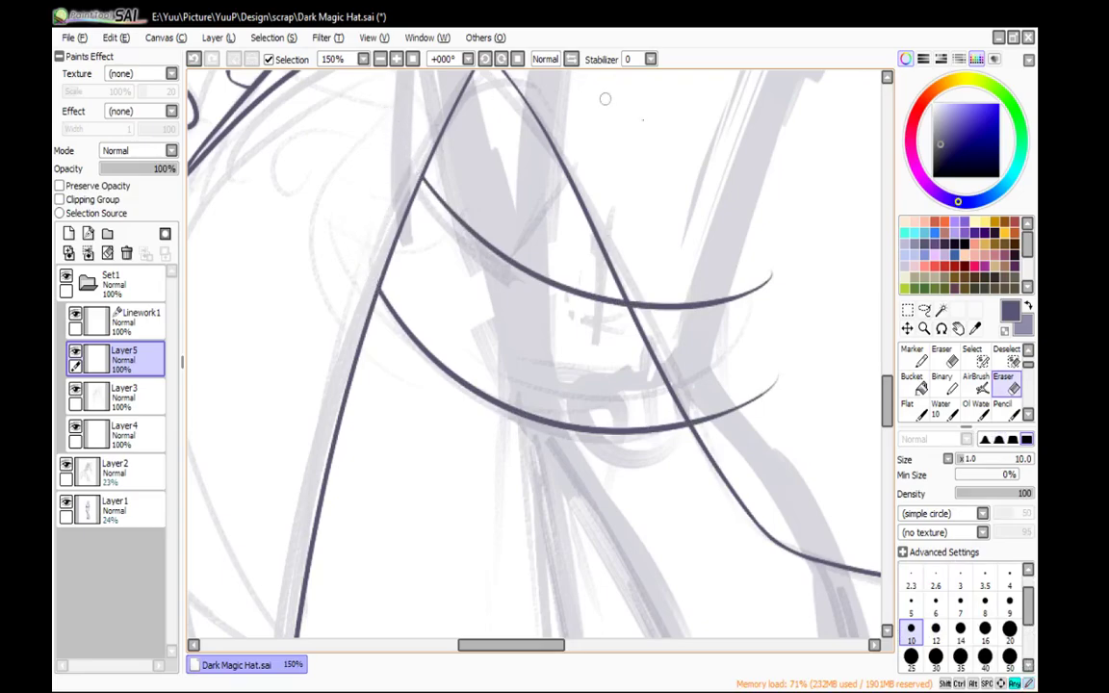
{"action": "key", "text": "v"}
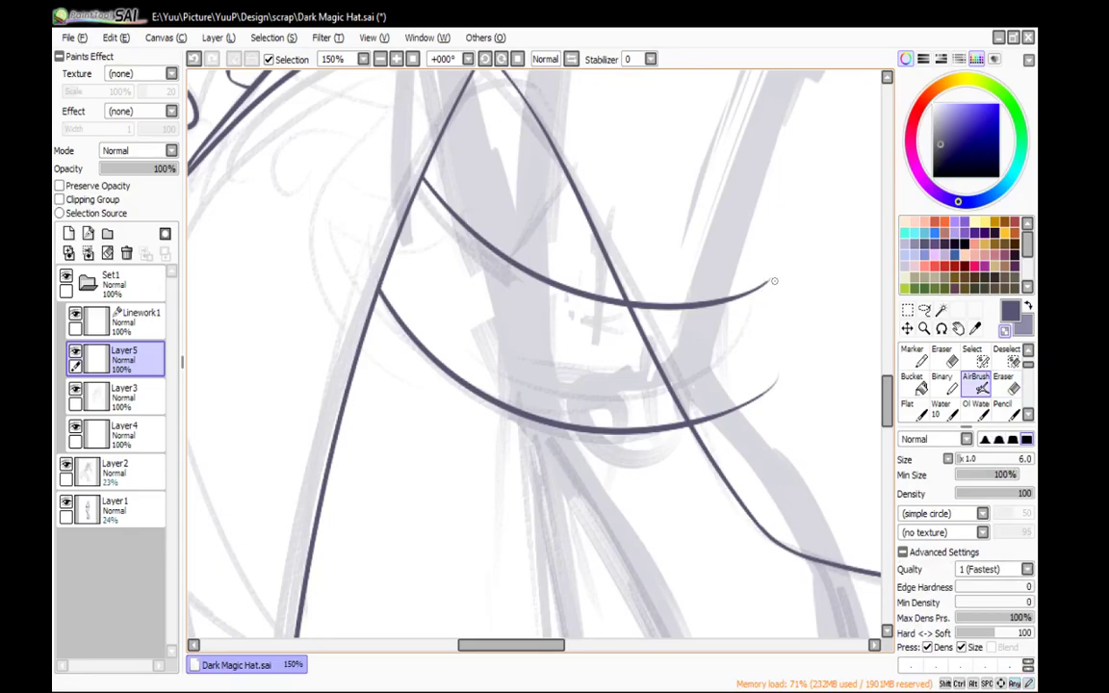
{"action": "left_click_drag", "start_coordinate": [782, 273], "coordinate": [659, 306]}
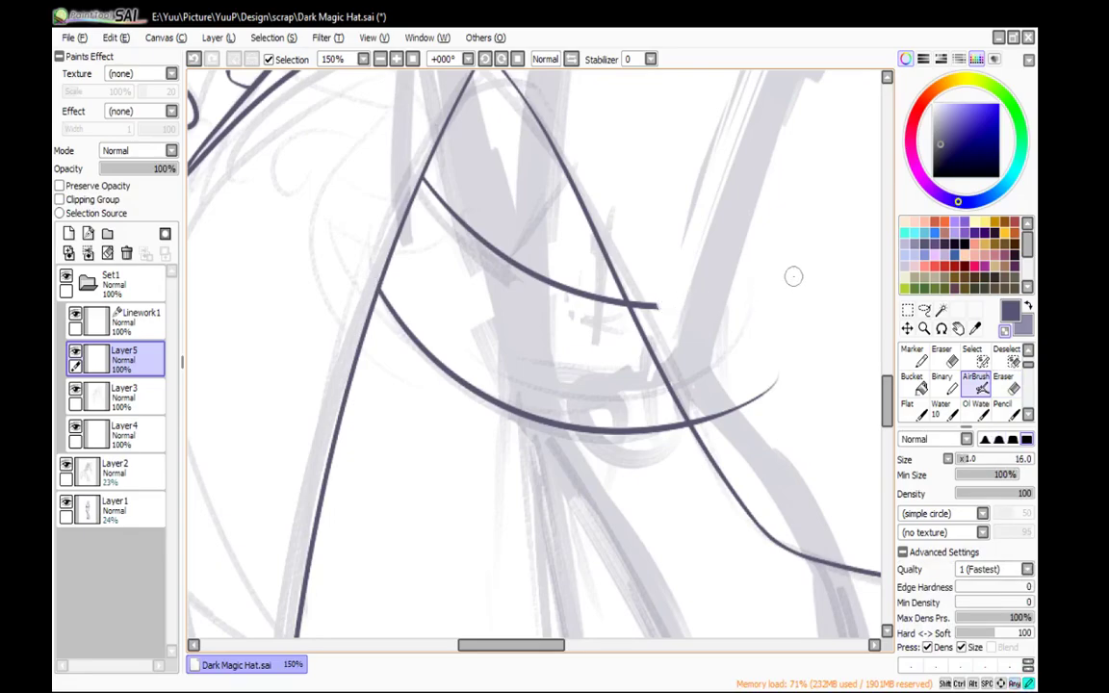
{"action": "left_click_drag", "start_coordinate": [693, 422], "coordinate": [824, 328]}
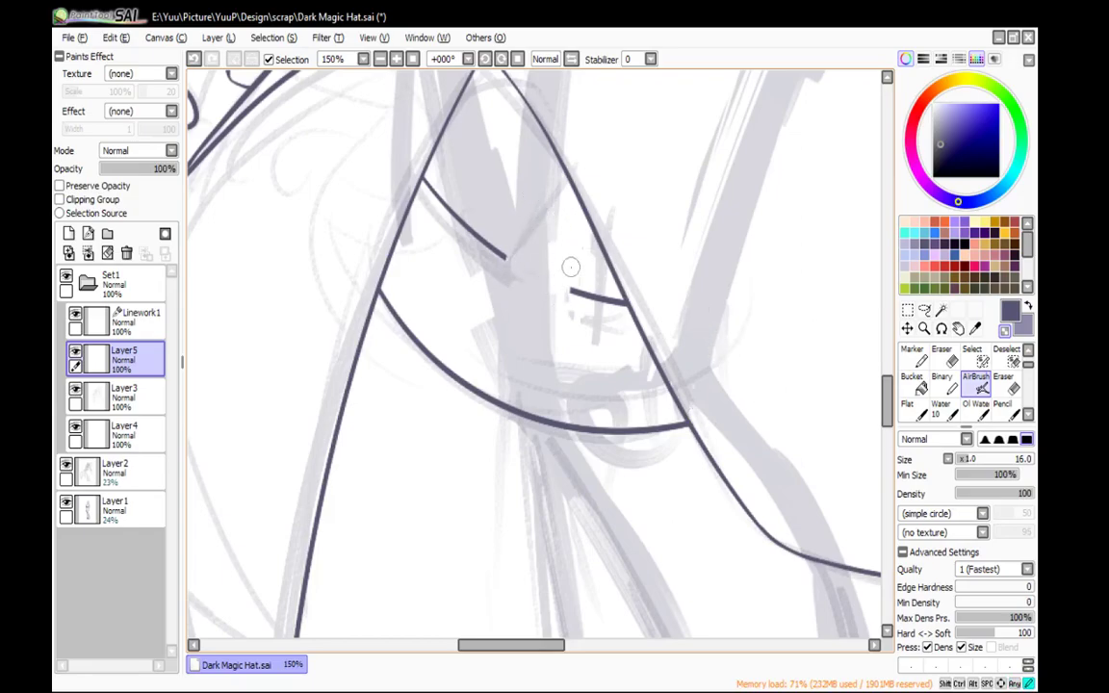
Draw two lines from the ends of the upper hem's gap up to the cape edge and trim their overshoots
{"action": "key", "text": "n"}
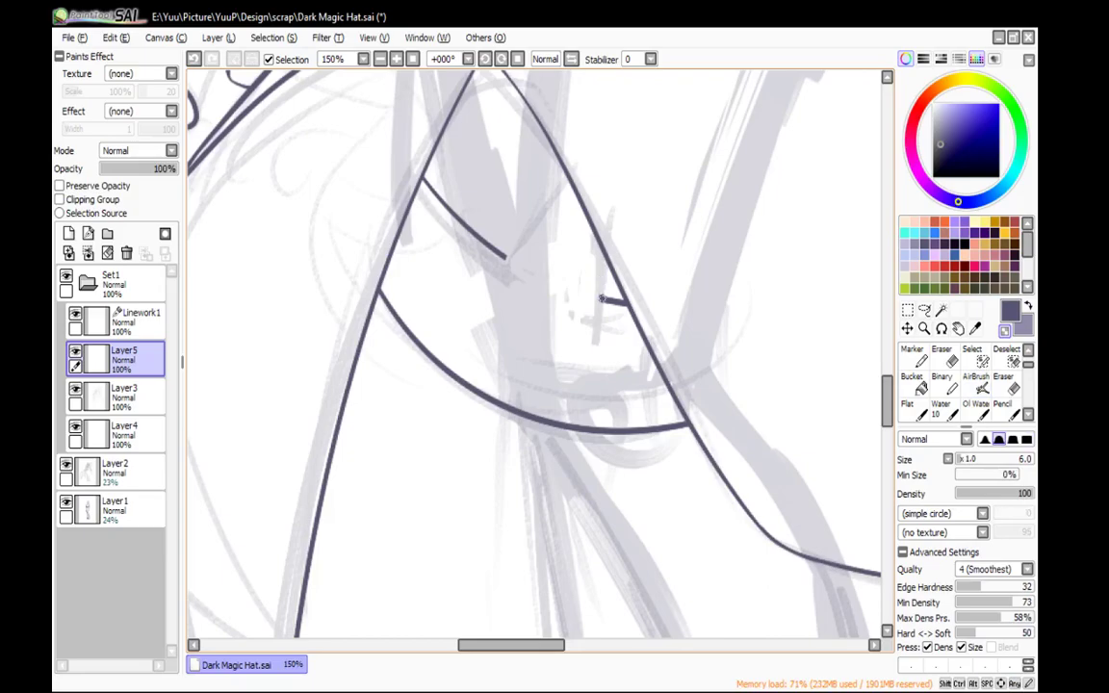
{"action": "key", "text": "ctrl+z"}
{"action": "left_click_drag", "start_coordinate": [600, 299], "coordinate": [593, 191]}
{"action": "left_click_drag", "start_coordinate": [503, 255], "coordinate": [578, 106]}
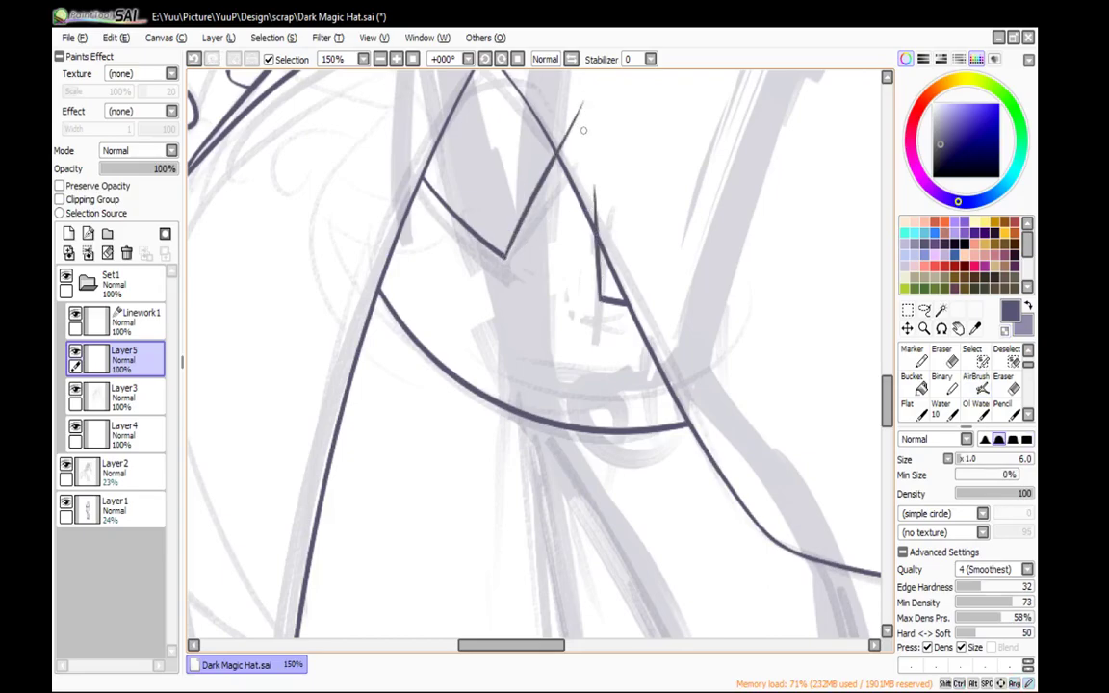
{"action": "key", "text": "e"}
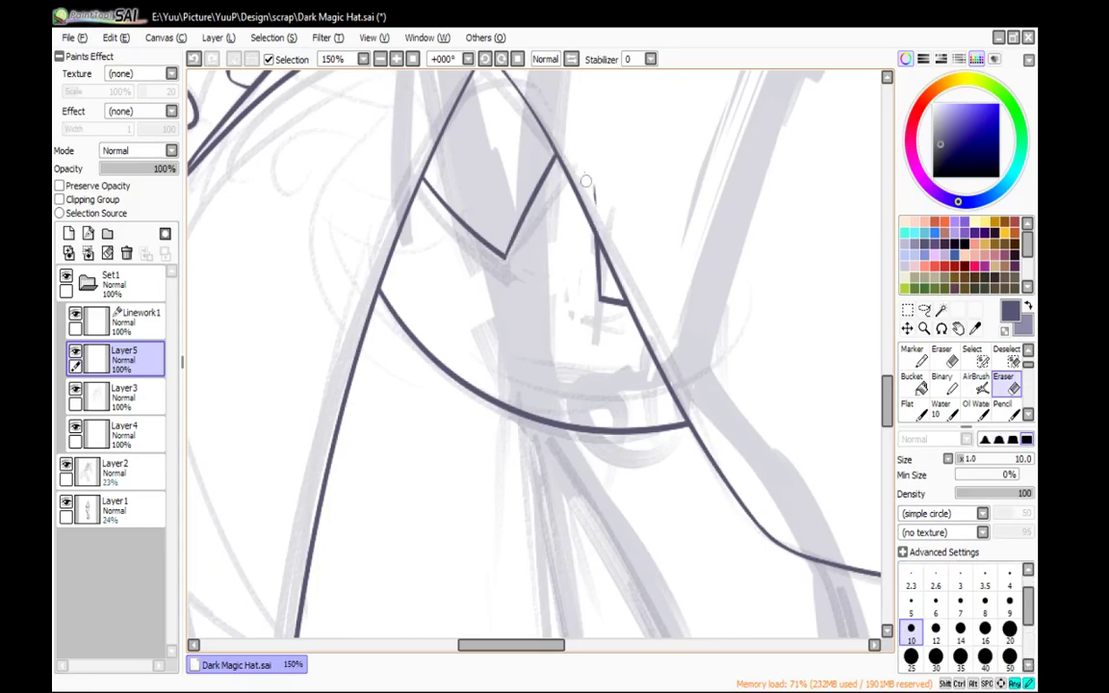
{"action": "key", "text": "n"}
{"action": "scroll", "coordinate": [684, 431], "scroll_direction": "down", "scroll_amount": 3}
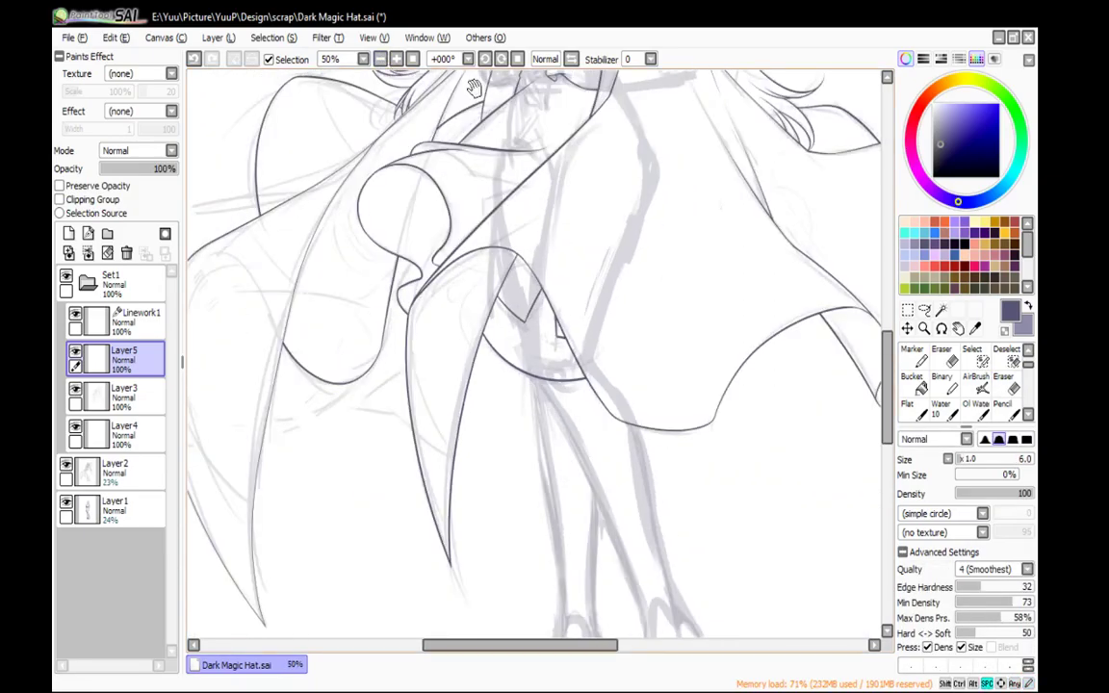
Draw a thin curved fold line from the side of the rounded puff up to the cape edge, redoing unsatisfactory strokes
{"action": "left_click_drag", "start_coordinate": [684, 430], "coordinate": [631, 119]}
{"action": "left_click", "coordinate": [397, 59]}
{"action": "left_click", "coordinate": [396, 59]}
{"action": "left_click", "coordinate": [396, 59]}
{"action": "left_click_drag", "start_coordinate": [477, 149], "coordinate": [520, 385]}
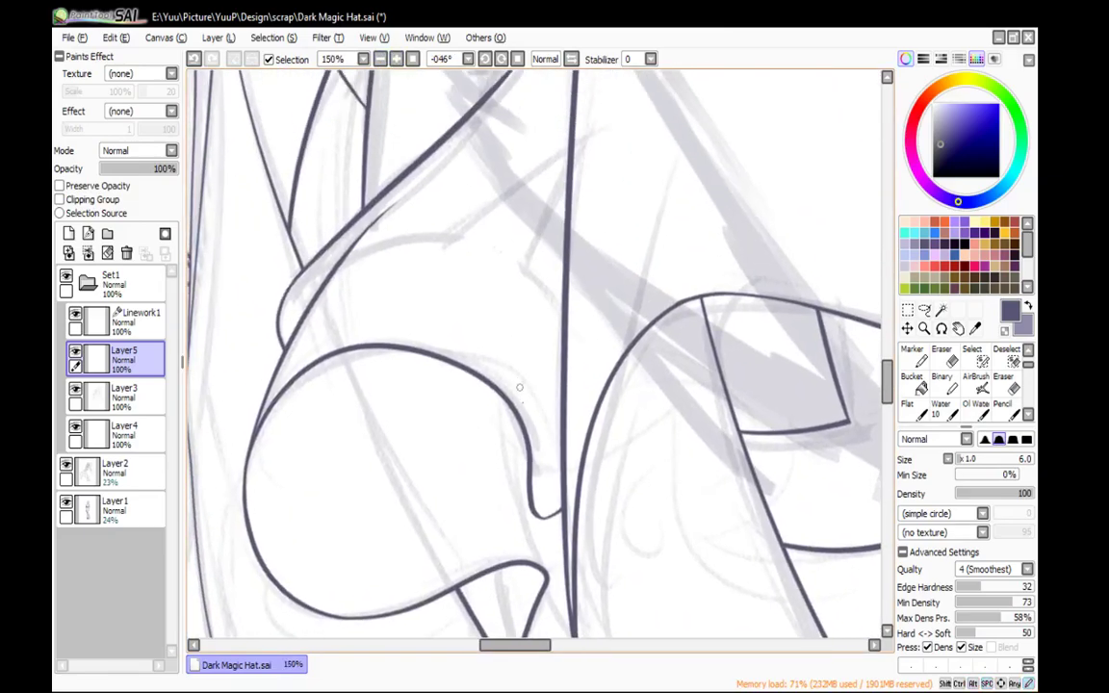
{"action": "left_click_drag", "start_coordinate": [527, 446], "coordinate": [511, 239]}
{"action": "left_click_drag", "start_coordinate": [529, 449], "coordinate": [536, 189]}
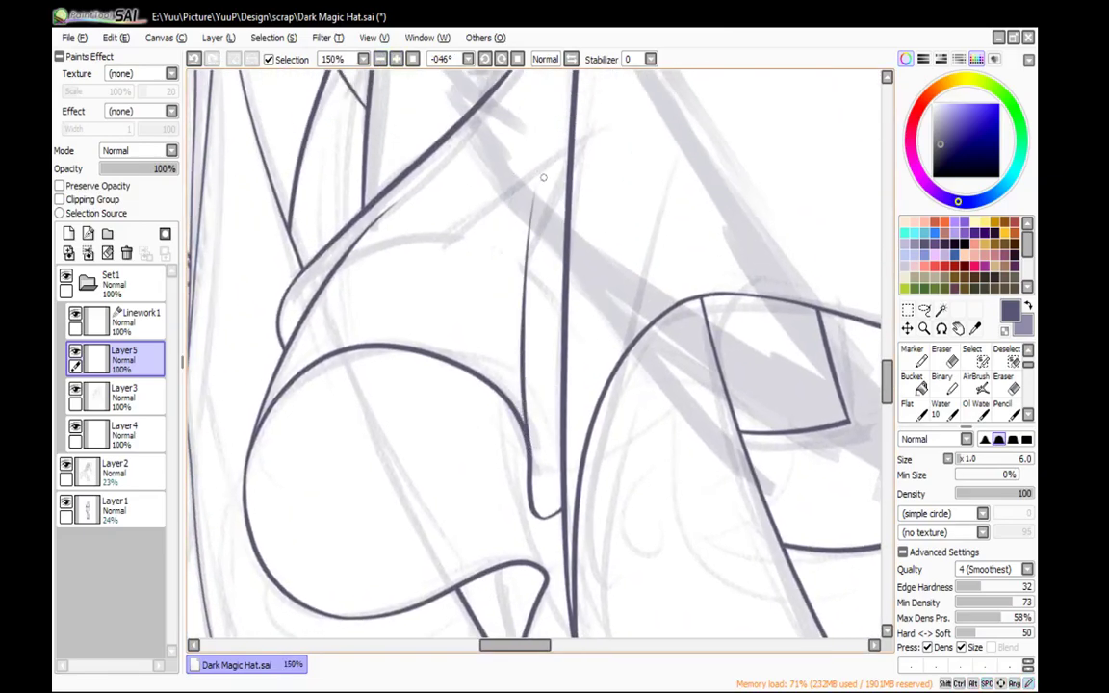
{"action": "key", "text": "ctrl+z"}
{"action": "left_click_drag", "start_coordinate": [530, 400], "coordinate": [564, 221]}
{"action": "key", "text": "e"}
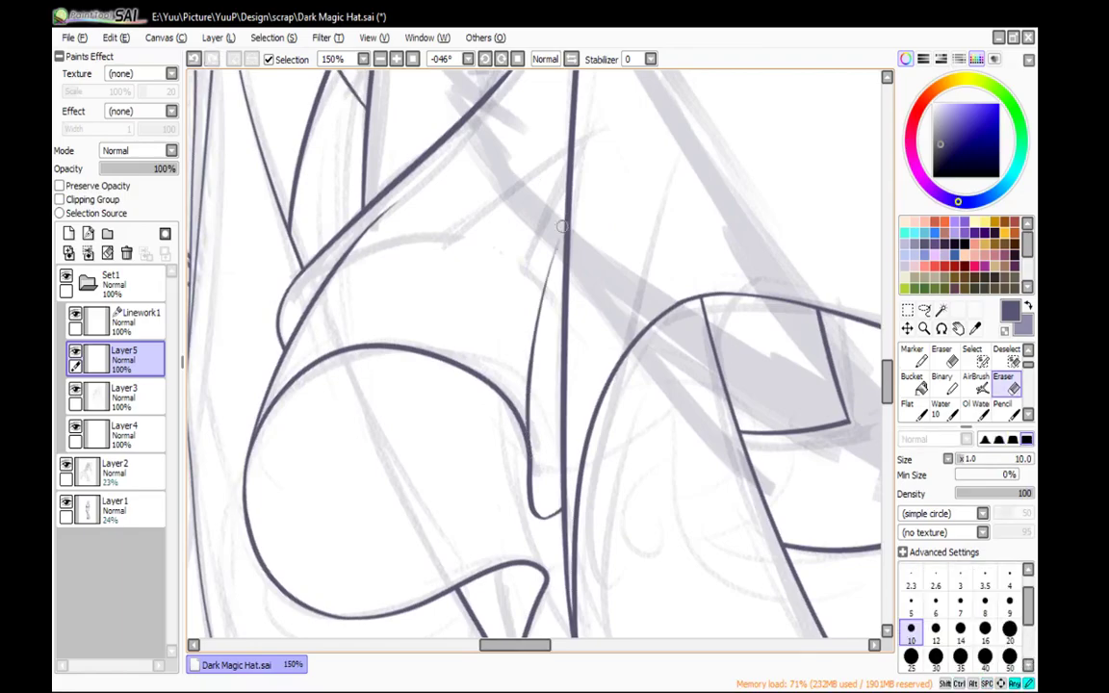
{"action": "key", "text": "n"}
Draw a larger outer curve from the waist band over the rounded puff to the cape edge and trim the overshoot
{"action": "mouse_move", "coordinate": [682, 88]}
{"action": "left_mouse_down", "text": "alt"}
{"action": "mouse_move", "coordinate": [668, 77]}
{"action": "mouse_move", "coordinate": [400, 136]}
{"action": "left_mouse_up", "text": "alt"}
{"action": "left_click", "coordinate": [397, 60]}
{"action": "mouse_move", "coordinate": [400, 334]}
{"action": "left_mouse_down"}
{"action": "mouse_move", "coordinate": [442, 319]}
{"action": "mouse_move", "coordinate": [489, 436]}
{"action": "mouse_move", "coordinate": [584, 163]}
{"action": "left_mouse_up"}
{"action": "left_click_drag", "start_coordinate": [572, 234], "coordinate": [548, 307]}
{"action": "mouse_move", "coordinate": [533, 263]}
{"action": "left_mouse_down"}
{"action": "mouse_move", "coordinate": [683, 171]}
{"action": "mouse_move", "coordinate": [731, 165]}
{"action": "left_mouse_up"}
{"action": "left_click", "coordinate": [518, 60]}
{"action": "left_click_drag", "start_coordinate": [591, 237], "coordinate": [519, 77]}
{"action": "key", "text": "ctrl+z"}
{"action": "left_click_drag", "start_coordinate": [546, 211], "coordinate": [573, 413]}
{"action": "key", "text": "ctrl+z"}
{"action": "mouse_move", "coordinate": [545, 206]}
{"action": "left_mouse_down"}
{"action": "mouse_move", "coordinate": [564, 419]}
{"action": "mouse_move", "coordinate": [556, 414]}
{"action": "left_mouse_up"}
{"action": "key", "text": "e"}
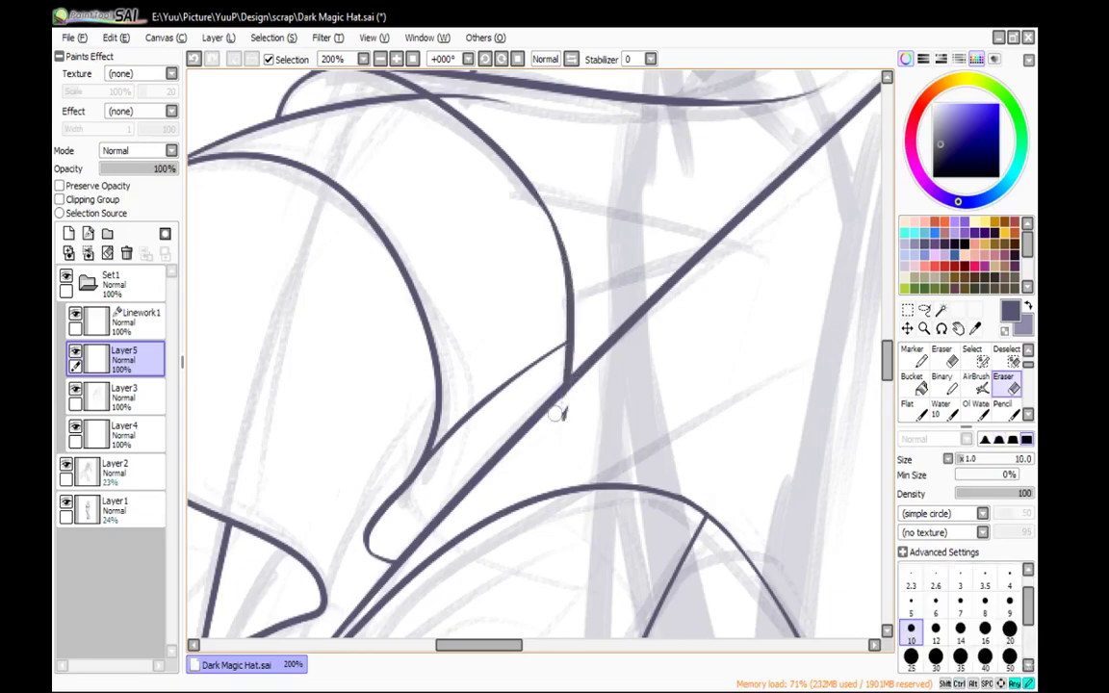
Erase a gap in the outer curve and draw two slit edges from its ends to the cape edge
{"action": "key", "text": "n"}
{"action": "left_click_drag", "start_coordinate": [645, 299], "coordinate": [672, 411]}
{"action": "left_click_drag", "start_coordinate": [800, 317], "coordinate": [639, 107]}
{"action": "key", "text": "e"}
{"action": "mouse_move", "coordinate": [552, 272]}
{"action": "left_mouse_down"}
{"action": "mouse_move", "coordinate": [498, 342]}
{"action": "mouse_move", "coordinate": [545, 303]}
{"action": "mouse_move", "coordinate": [524, 327]}
{"action": "mouse_move", "coordinate": [547, 313]}
{"action": "mouse_move", "coordinate": [579, 274]}
{"action": "mouse_move", "coordinate": [595, 359]}
{"action": "left_mouse_up"}
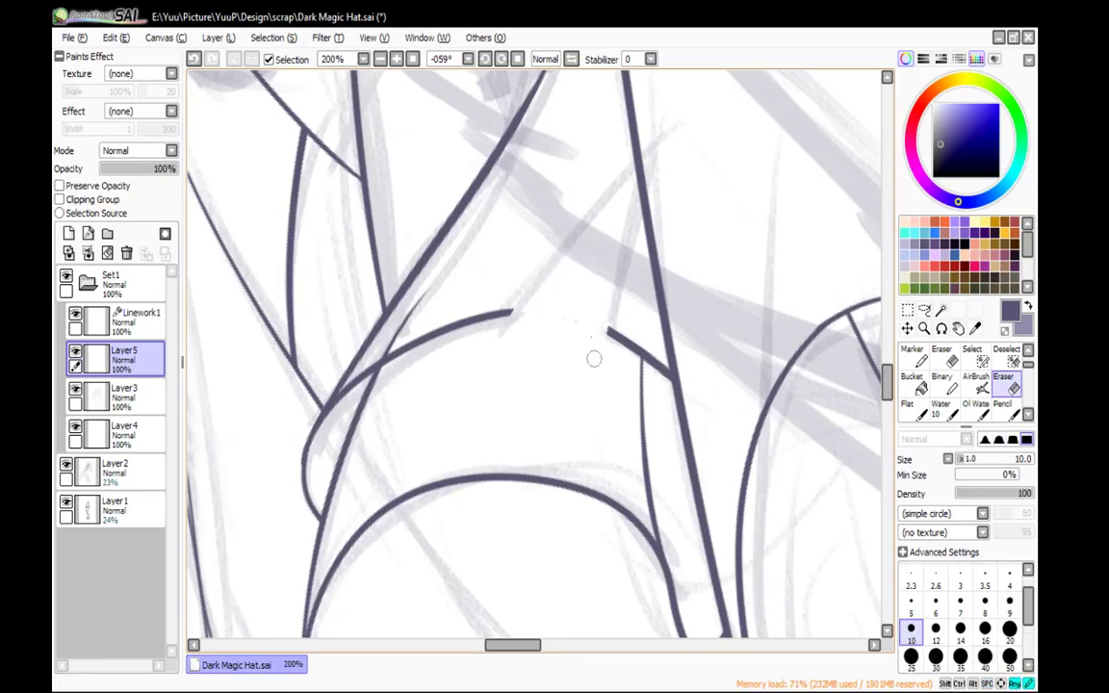
{"action": "mouse_move", "coordinate": [604, 300]}
{"action": "left_mouse_down"}
{"action": "mouse_move", "coordinate": [611, 329]}
{"action": "mouse_move", "coordinate": [651, 121]}
{"action": "mouse_move", "coordinate": [645, 147]}
{"action": "left_mouse_up"}
{"action": "key", "text": "n"}
{"action": "key", "text": "e"}
{"action": "key", "text": "n"}
{"action": "mouse_move", "coordinate": [509, 311]}
{"action": "left_mouse_down"}
{"action": "mouse_move", "coordinate": [674, 104]}
{"action": "mouse_move", "coordinate": [644, 132]}
{"action": "left_mouse_up"}
{"action": "key", "text": "e"}
{"action": "key", "text": "n"}
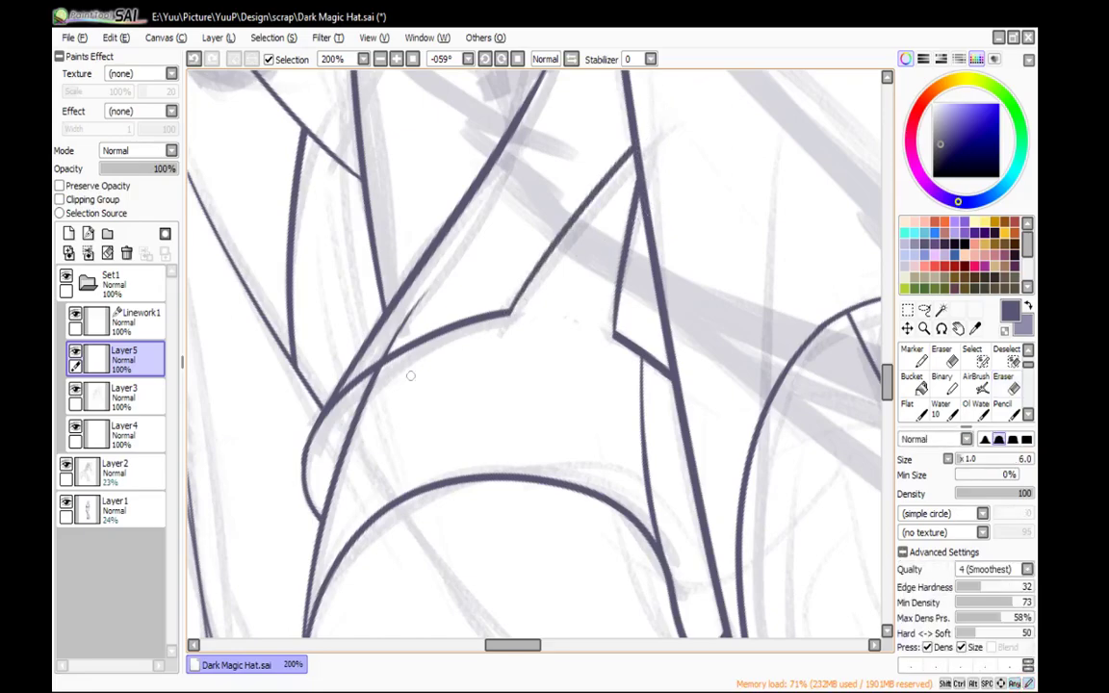
Erase the leftover line on Layer3 between the cape edge and the outer curve
{"action": "left_click", "coordinate": [125, 396]}
{"action": "key", "text": "e"}
{"action": "left_click_drag", "start_coordinate": [427, 293], "coordinate": [386, 352]}
{"action": "key", "text": "n"}
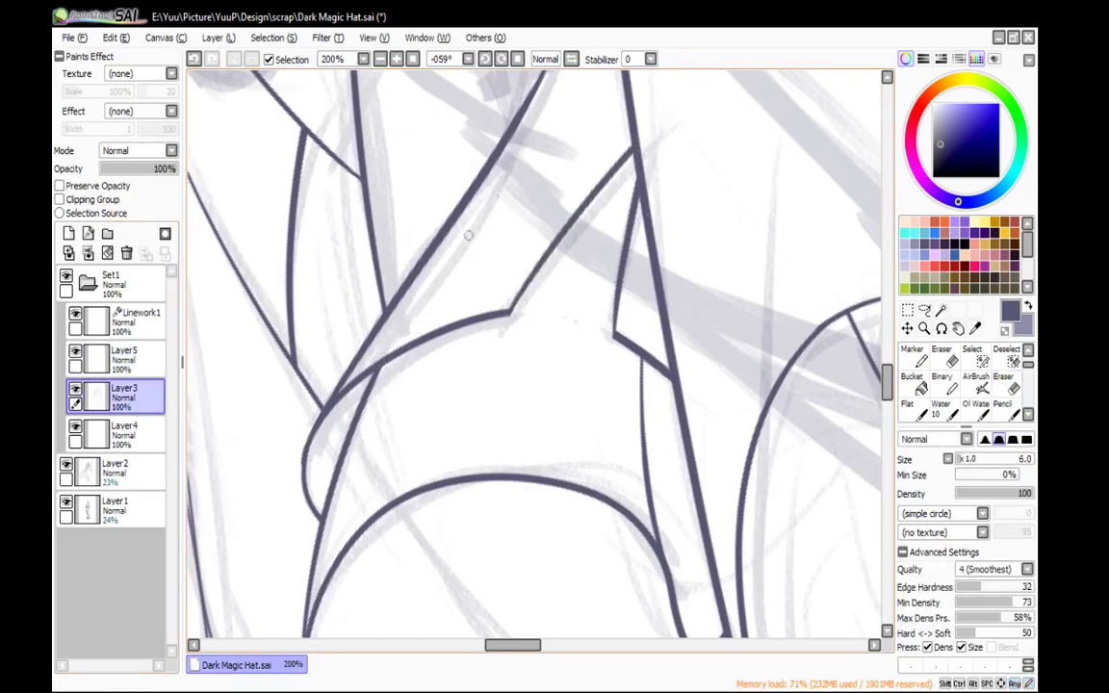
On Layer5, ink a short fold line from the inner bend of the ruffle up to the edge below the rounded puff
{"action": "left_click", "coordinate": [518, 59]}
{"action": "left_click_drag", "start_coordinate": [621, 376], "coordinate": [749, 77]}
{"action": "left_click", "coordinate": [141, 360]}
{"action": "left_click_drag", "start_coordinate": [677, 200], "coordinate": [621, 83]}
{"action": "key", "text": "e"}
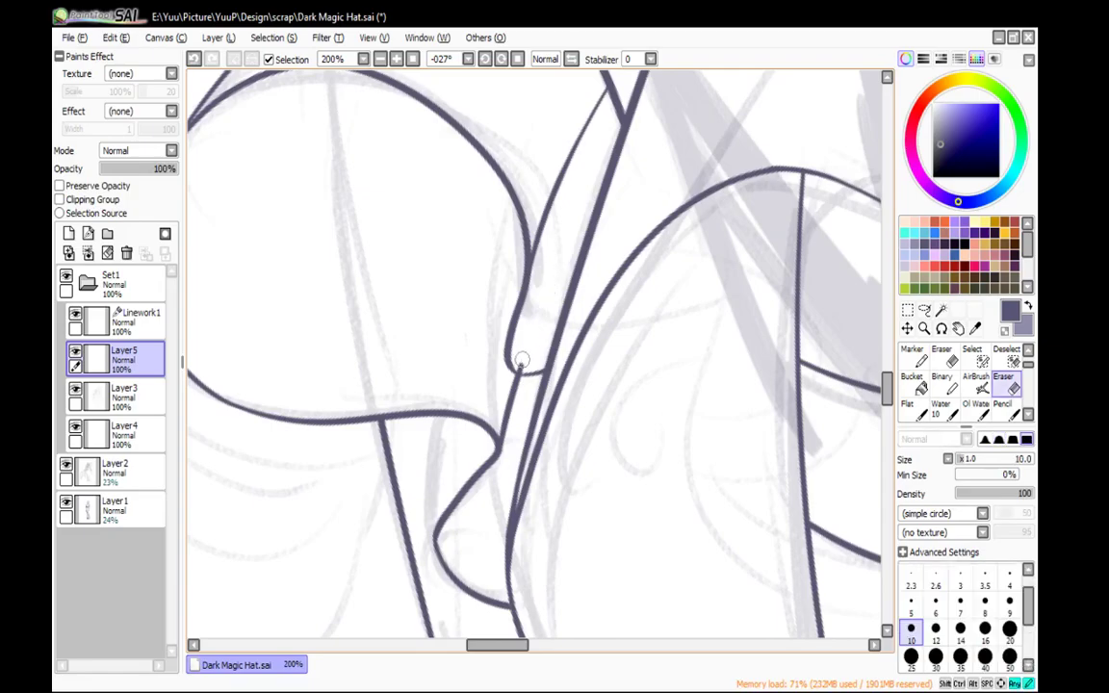
{"action": "key", "text": "n"}
{"action": "mouse_move", "coordinate": [436, 536]}
{"action": "left_mouse_down"}
{"action": "mouse_move", "coordinate": [456, 275]}
{"action": "mouse_move", "coordinate": [443, 403]}
{"action": "left_mouse_up"}
{"action": "key", "text": "e"}
{"action": "key", "text": "n"}
{"action": "left_click", "coordinate": [517, 59]}
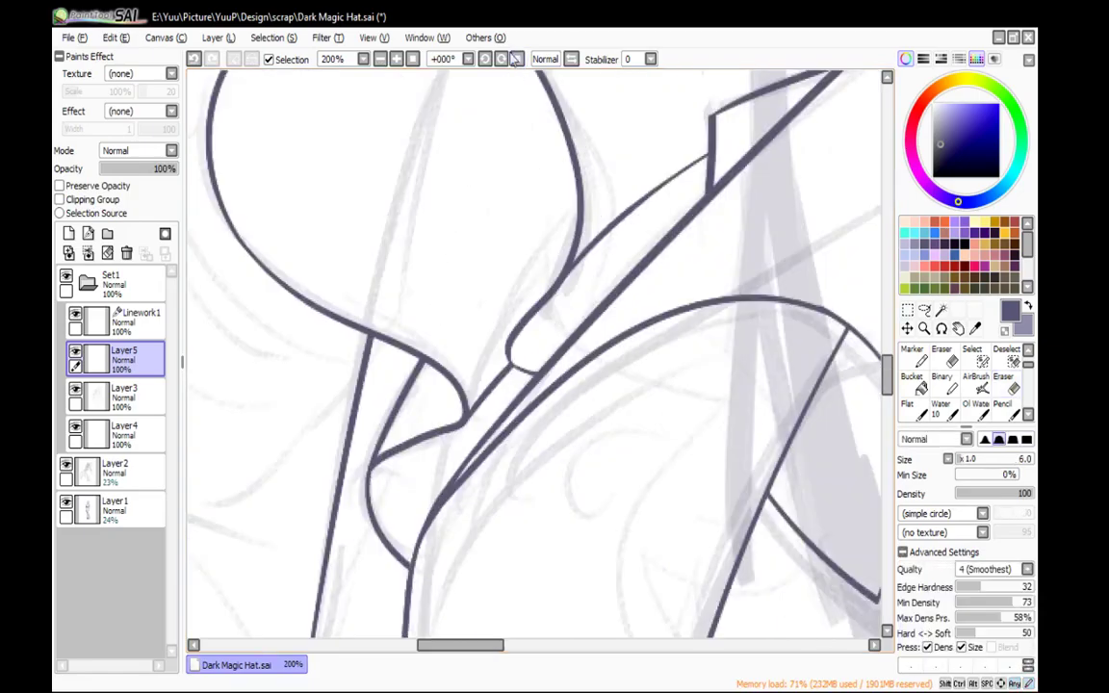
Examine the inked costume and cape across the whole figure
{"action": "left_click", "coordinate": [380, 58]}
{"action": "left_click", "coordinate": [381, 59]}
{"action": "left_click", "coordinate": [380, 58]}
{"action": "left_click", "coordinate": [380, 59]}
{"action": "left_click", "coordinate": [380, 59]}
{"action": "key", "text": "space"}
{"action": "left_click_drag", "start_coordinate": [772, 345], "coordinate": [766, 318]}
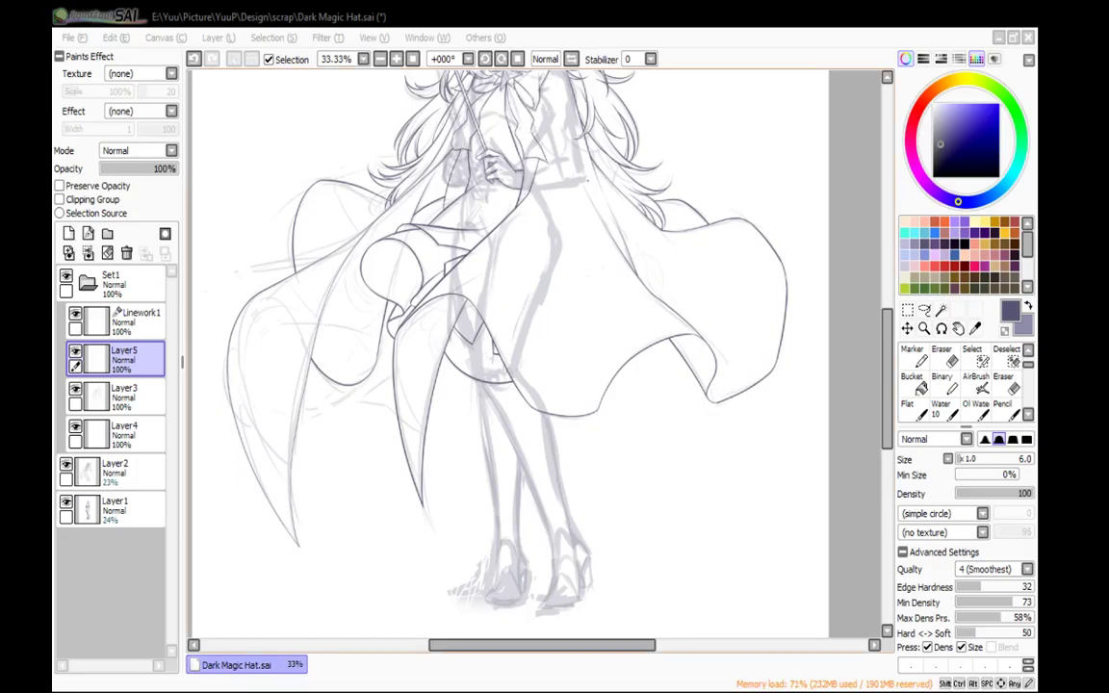
{"action": "left_click", "coordinate": [732, 116]}
{"action": "scroll", "coordinate": [517, 233], "scroll_direction": "down", "scroll_amount": 2}
{"action": "left_click_drag", "start_coordinate": [516, 233], "coordinate": [517, 282]}
{"action": "left_click_drag", "start_coordinate": [540, 163], "coordinate": [540, 252]}
{"action": "scroll", "coordinate": [528, 274], "scroll_direction": "up", "scroll_amount": 1}
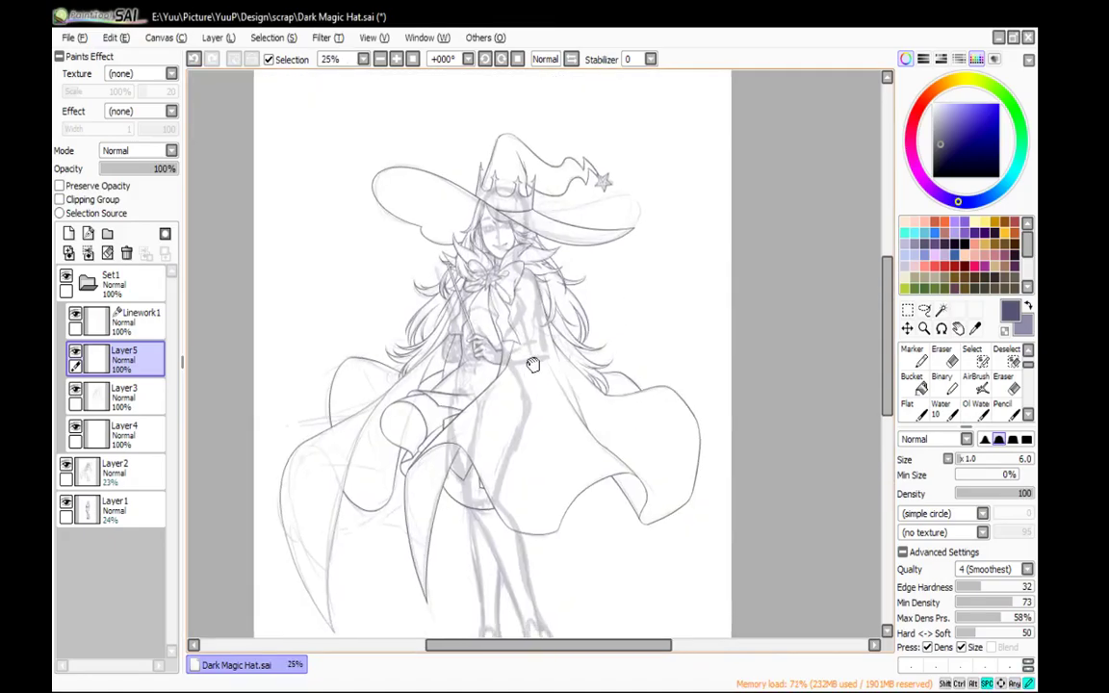
{"action": "left_click_drag", "start_coordinate": [527, 378], "coordinate": [562, 221]}
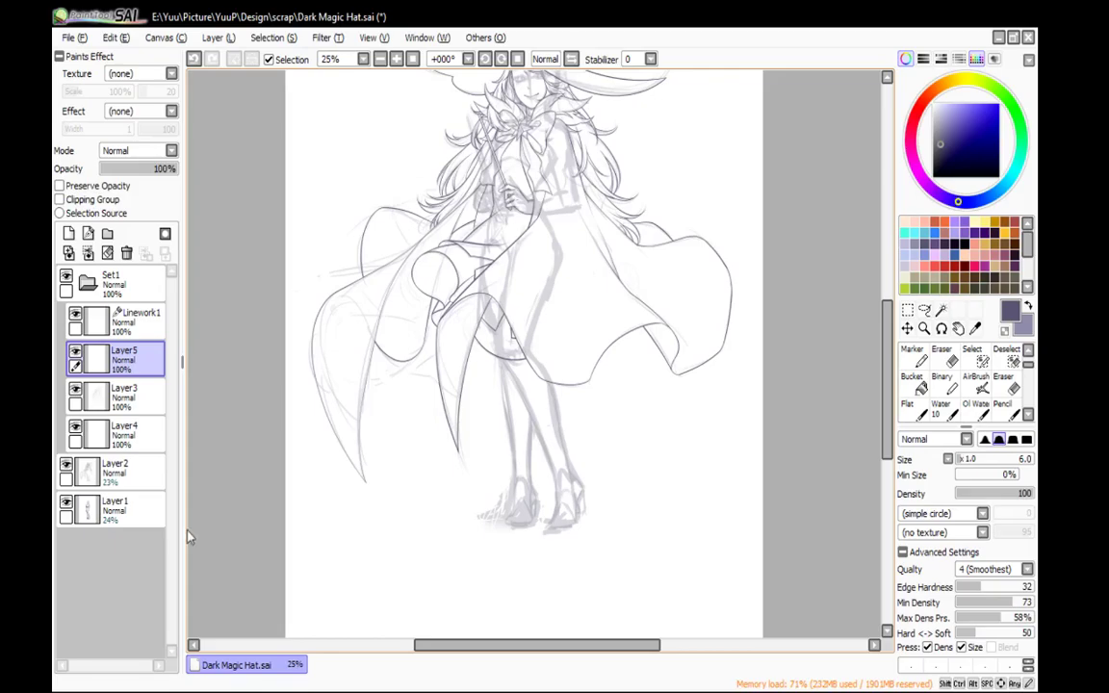
Hide Layer1 and ink both long contours of the front leg from the hem down to the ankle on Layer5
{"action": "left_click", "coordinate": [65, 504]}
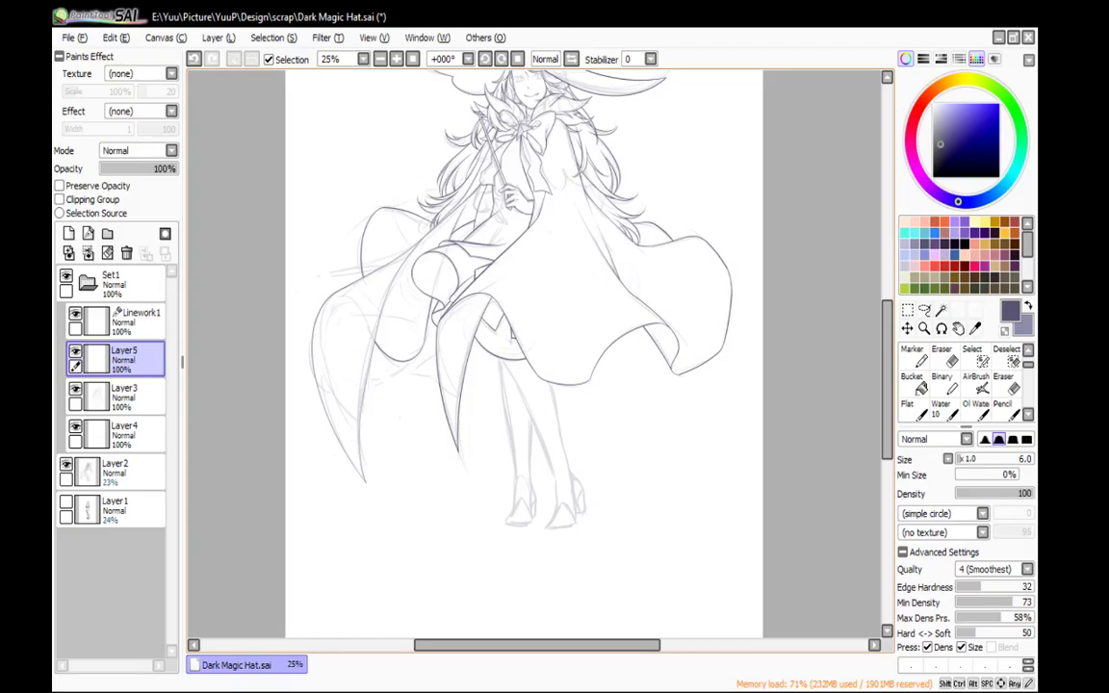
{"action": "key", "text": "Page_Down"}
{"action": "key", "text": "Page_Down"}
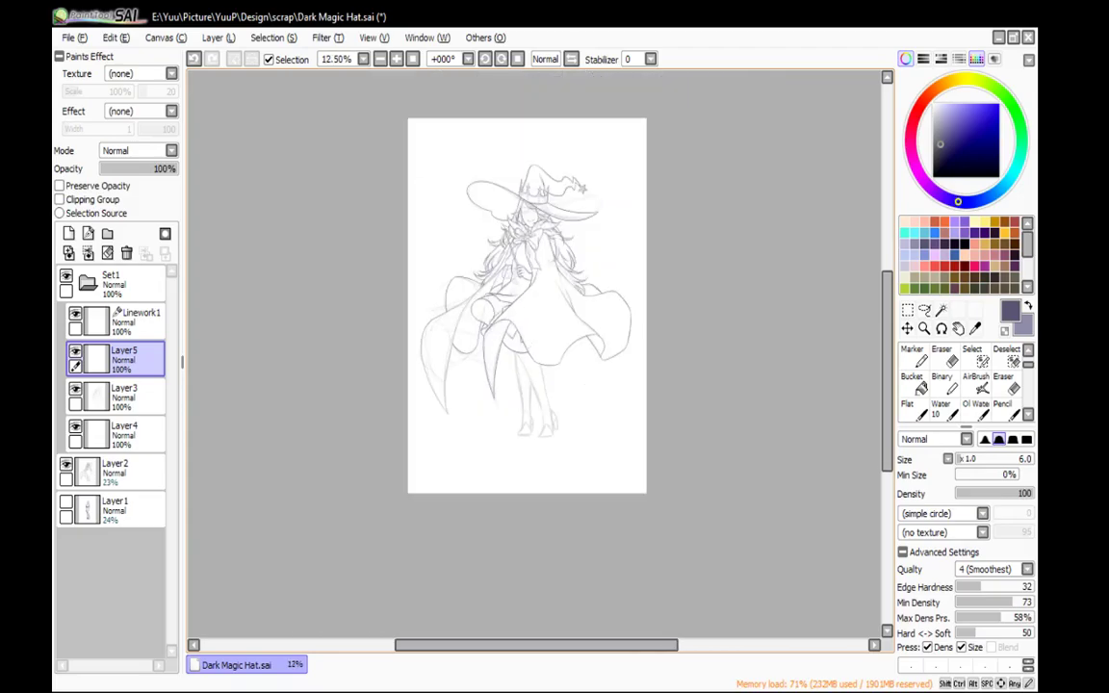
{"action": "scroll", "coordinate": [537, 391], "scroll_direction": "up", "scroll_amount": 5}
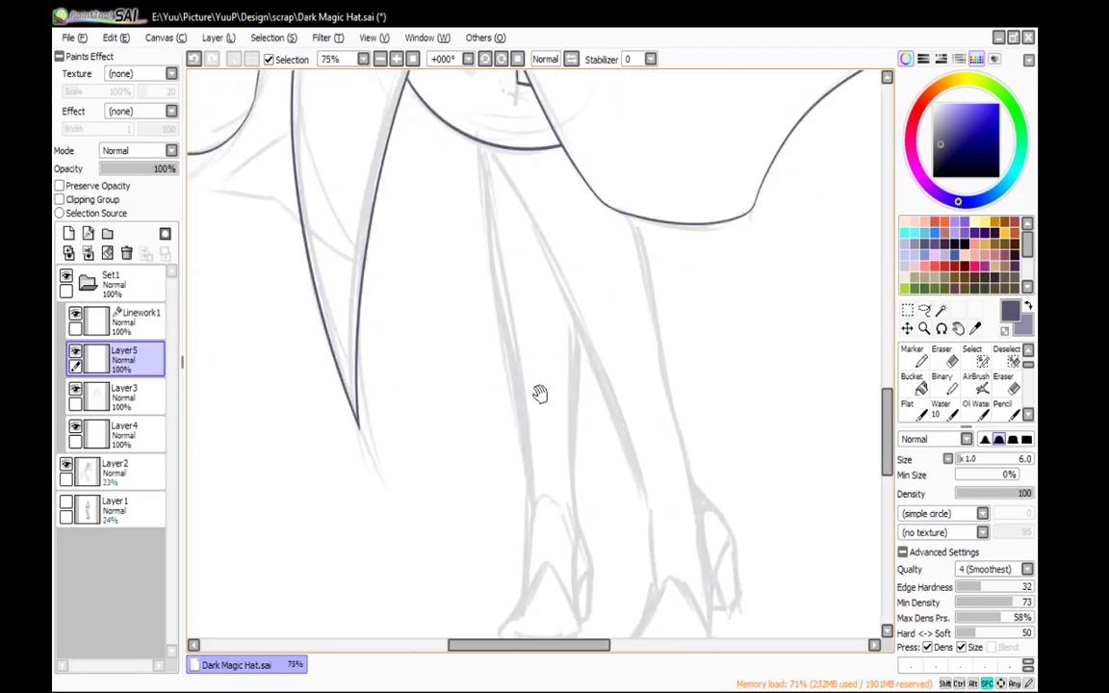
{"action": "left_click_drag", "start_coordinate": [537, 391], "coordinate": [459, 279]}
{"action": "mouse_move", "coordinate": [448, 102]}
{"action": "left_mouse_down"}
{"action": "mouse_move", "coordinate": [440, 168]}
{"action": "mouse_move", "coordinate": [608, 502]}
{"action": "left_mouse_up"}
{"action": "key", "text": "ctrl+z"}
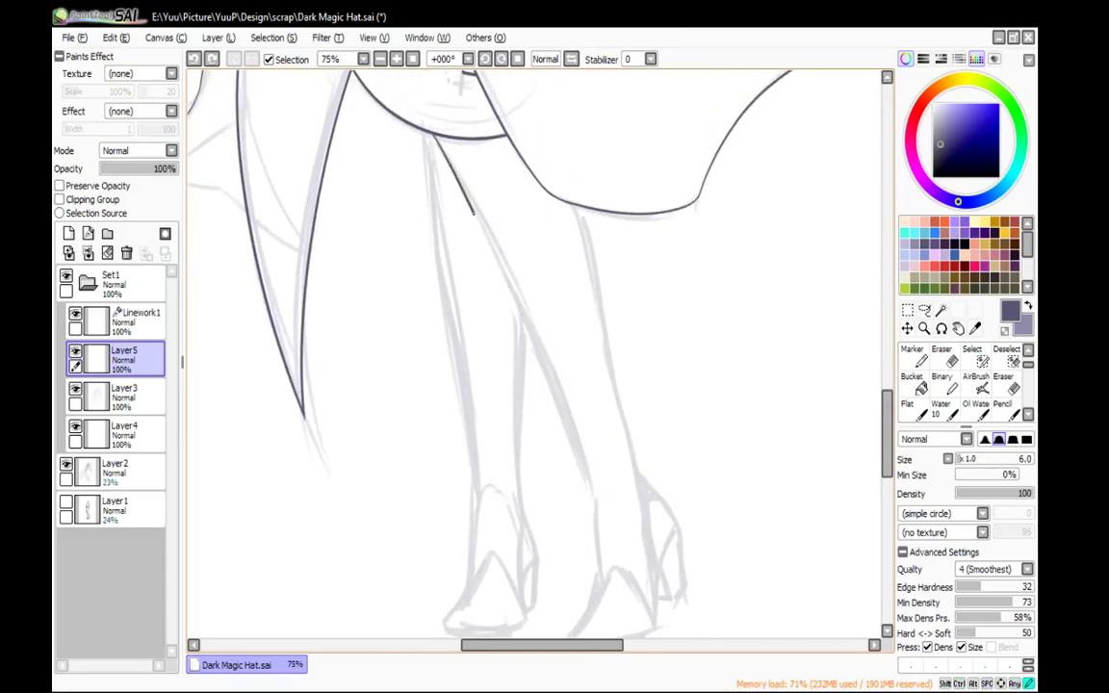
{"action": "left_click_drag", "start_coordinate": [438, 137], "coordinate": [596, 515]}
{"action": "left_click_drag", "start_coordinate": [568, 188], "coordinate": [646, 497]}
{"action": "mouse_move", "coordinate": [630, 358]}
{"action": "left_mouse_down"}
{"action": "mouse_move", "coordinate": [606, 292]}
{"action": "mouse_move", "coordinate": [575, 277]}
{"action": "mouse_move", "coordinate": [549, 238]}
{"action": "left_mouse_up"}
Trim the tip of the front leg's back contour and ink small ankle wrinkles leading towards the heel
{"action": "left_click", "coordinate": [413, 59]}
{"action": "key", "text": "e"}
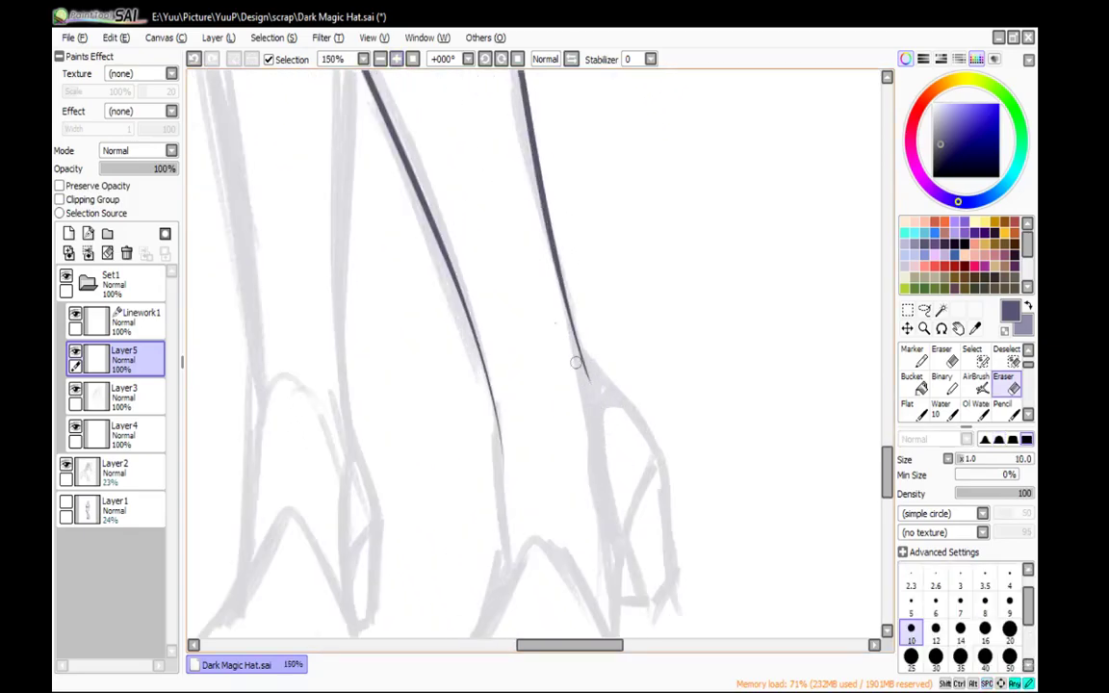
{"action": "left_click_drag", "start_coordinate": [549, 284], "coordinate": [588, 369]}
{"action": "key", "text": "n"}
{"action": "mouse_move", "coordinate": [577, 328]}
{"action": "left_mouse_down"}
{"action": "mouse_move", "coordinate": [582, 338]}
{"action": "mouse_move", "coordinate": [563, 287]}
{"action": "mouse_move", "coordinate": [583, 303]}
{"action": "left_mouse_up"}
{"action": "mouse_move", "coordinate": [546, 263]}
{"action": "left_mouse_down"}
{"action": "mouse_move", "coordinate": [620, 357]}
{"action": "mouse_move", "coordinate": [620, 289]}
{"action": "left_mouse_up"}
{"action": "key", "text": "ctrl+z"}
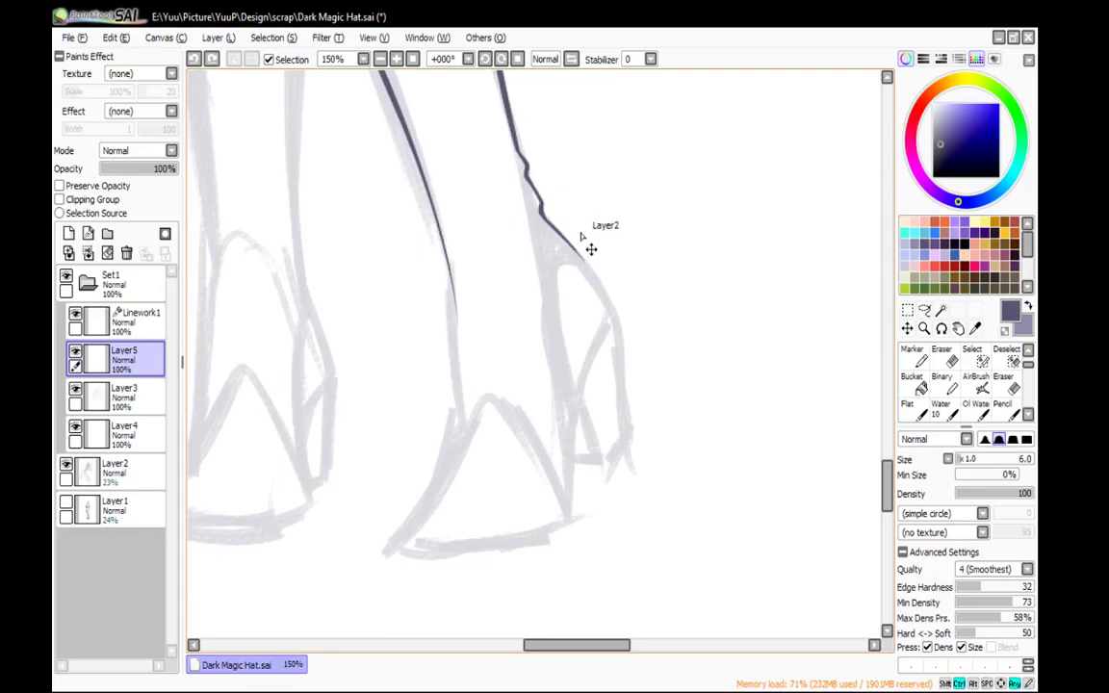
Ink the back of the front foot as a curve around the heel and down to the sole, redoing unsatisfactory strokes
{"action": "left_click_drag", "start_coordinate": [562, 233], "coordinate": [609, 302]}
{"action": "key", "text": "ctrl+z"}
{"action": "mouse_move", "coordinate": [564, 237]}
{"action": "left_mouse_down"}
{"action": "mouse_move", "coordinate": [603, 284]}
{"action": "mouse_move", "coordinate": [609, 312]}
{"action": "mouse_move", "coordinate": [630, 299]}
{"action": "mouse_move", "coordinate": [633, 239]}
{"action": "mouse_move", "coordinate": [595, 348]}
{"action": "left_mouse_up"}
{"action": "key", "text": "ctrl+z"}
{"action": "mouse_move", "coordinate": [637, 230]}
{"action": "left_mouse_down"}
{"action": "mouse_move", "coordinate": [599, 322]}
{"action": "mouse_move", "coordinate": [598, 445]}
{"action": "left_mouse_up"}
{"action": "key", "text": "ctrl+z"}
{"action": "mouse_move", "coordinate": [603, 311]}
{"action": "left_mouse_down"}
{"action": "mouse_move", "coordinate": [596, 358]}
{"action": "mouse_move", "coordinate": [603, 450]}
{"action": "left_mouse_up"}
Erase the lower end of the front leg's inner contour and redraw it with ankle wrinkles down to the shoe
{"action": "key", "text": "e"}
{"action": "left_click_drag", "start_coordinate": [483, 203], "coordinate": [483, 256]}
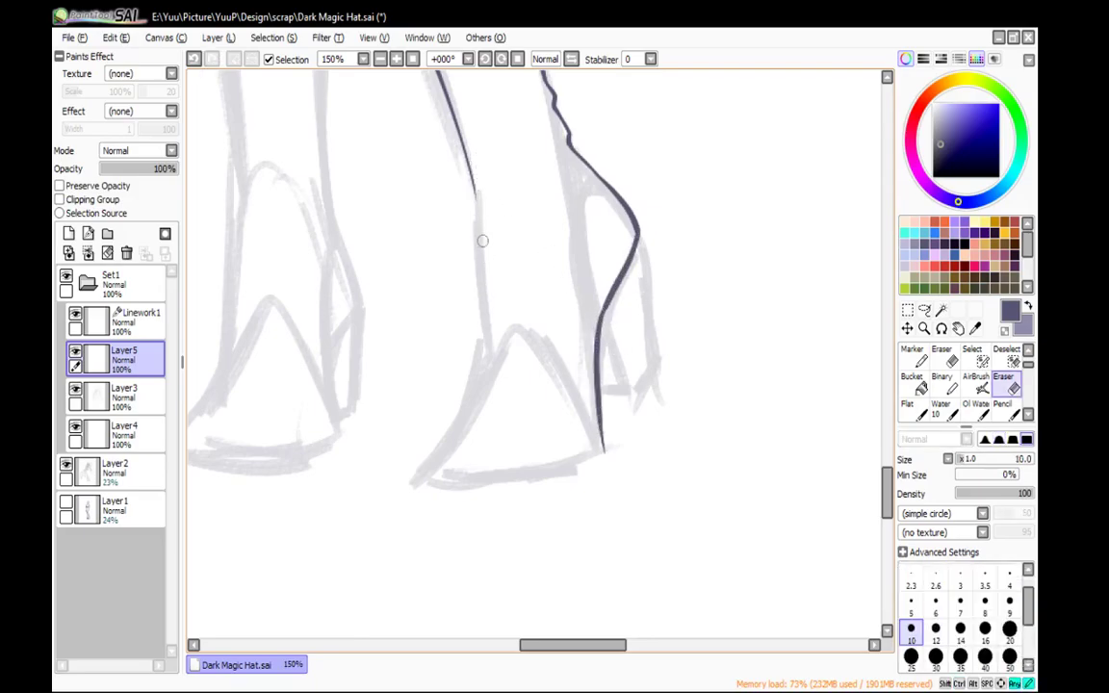
{"action": "left_click_drag", "start_coordinate": [470, 141], "coordinate": [466, 193]}
{"action": "key", "text": "n"}
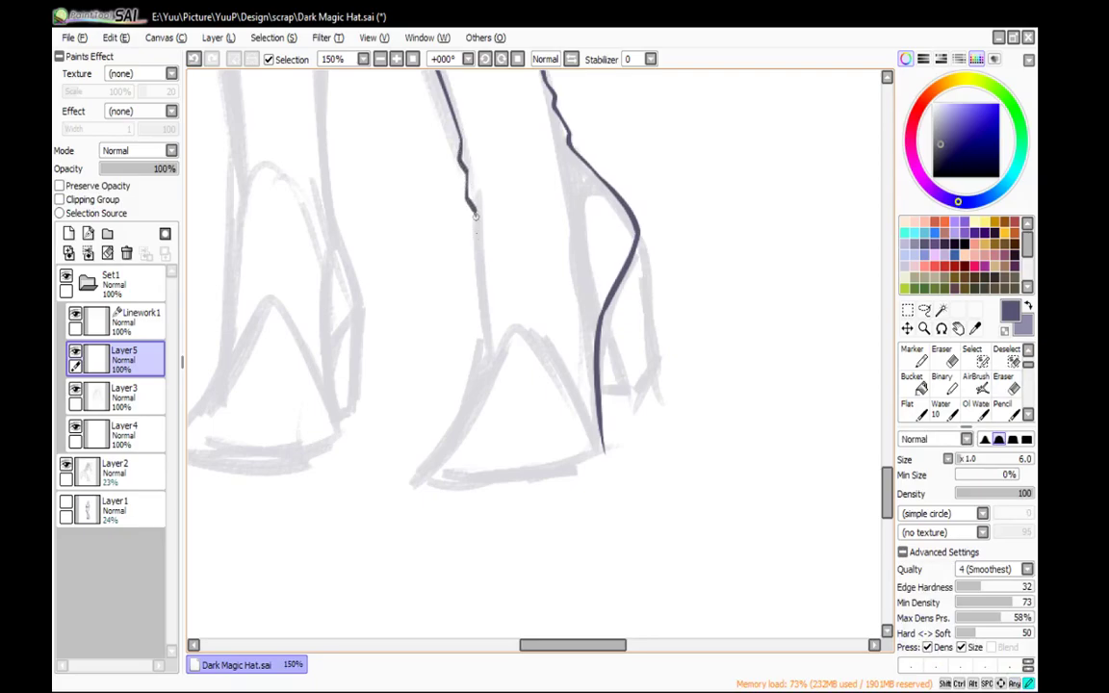
{"action": "mouse_move", "coordinate": [473, 208]}
{"action": "left_mouse_down"}
{"action": "mouse_move", "coordinate": [490, 363]}
{"action": "mouse_move", "coordinate": [560, 250]}
{"action": "mouse_move", "coordinate": [565, 218]}
{"action": "left_mouse_up"}
{"action": "key", "text": "e"}
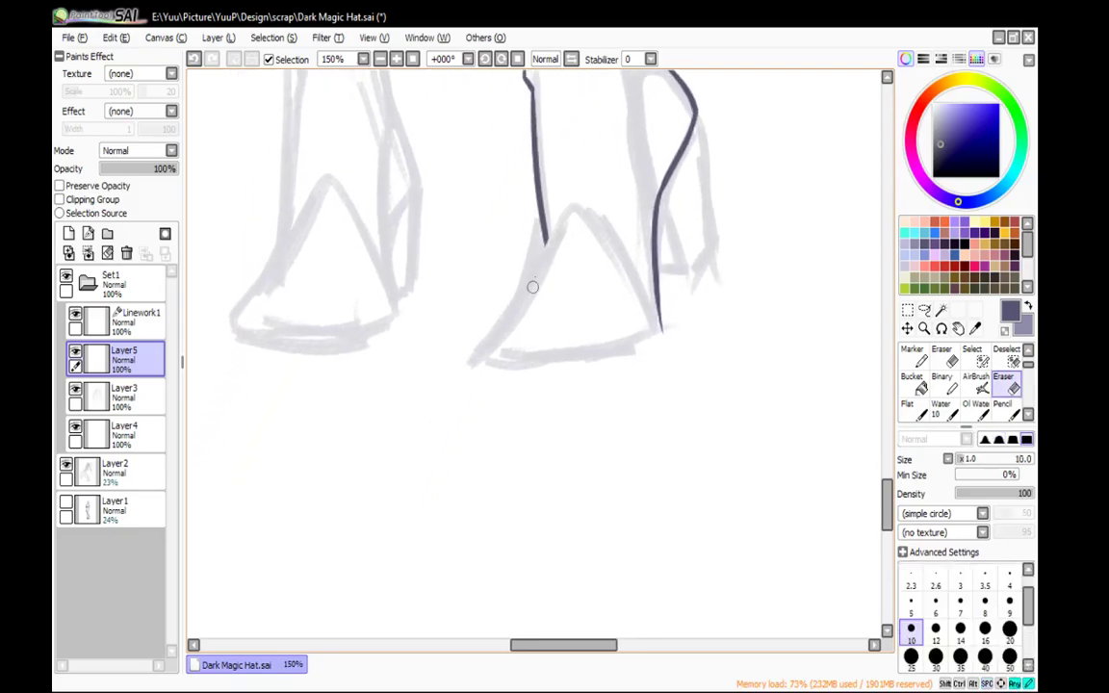
Ink the front edge and sole of the front shoe from the instep around the toe to the back corner
{"action": "key", "text": "n"}
{"action": "left_click_drag", "start_coordinate": [533, 269], "coordinate": [484, 355]}
{"action": "key", "text": "ctrl+z"}
{"action": "left_click_drag", "start_coordinate": [534, 262], "coordinate": [487, 348]}
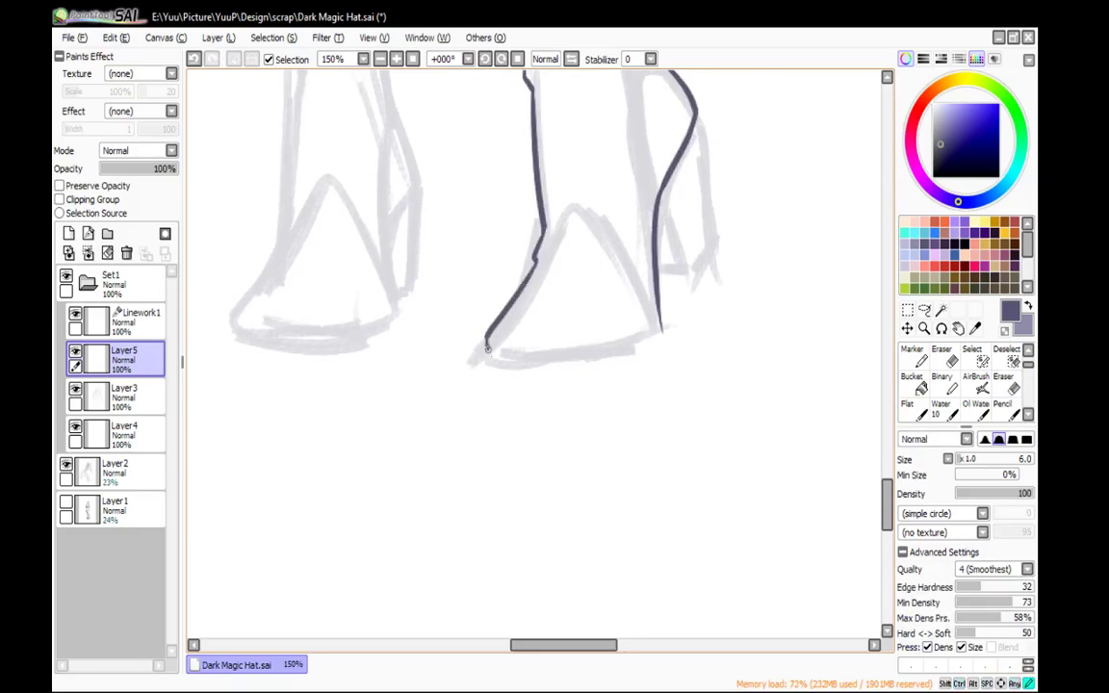
{"action": "left_click_drag", "start_coordinate": [740, 252], "coordinate": [665, 489]}
{"action": "mouse_move", "coordinate": [512, 313]}
{"action": "left_mouse_down"}
{"action": "mouse_move", "coordinate": [587, 449]}
{"action": "mouse_move", "coordinate": [621, 481]}
{"action": "mouse_move", "coordinate": [539, 376]}
{"action": "mouse_move", "coordinate": [609, 460]}
{"action": "left_mouse_up"}
{"action": "key", "text": "ctrl+z"}
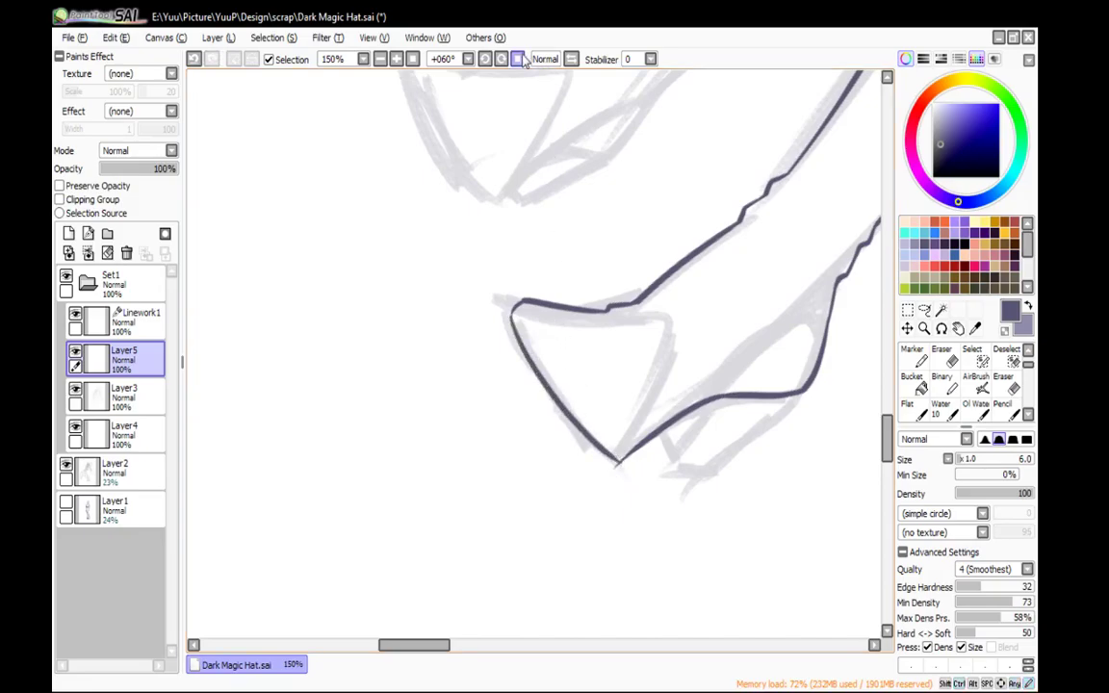
{"action": "key", "text": "Home"}
{"action": "left_click_drag", "start_coordinate": [682, 245], "coordinate": [683, 283]}
Ink the arched opening across the top of the front shoe's toe, redrawing the first attempt
{"action": "key", "text": "e"}
{"action": "key", "text": "n"}
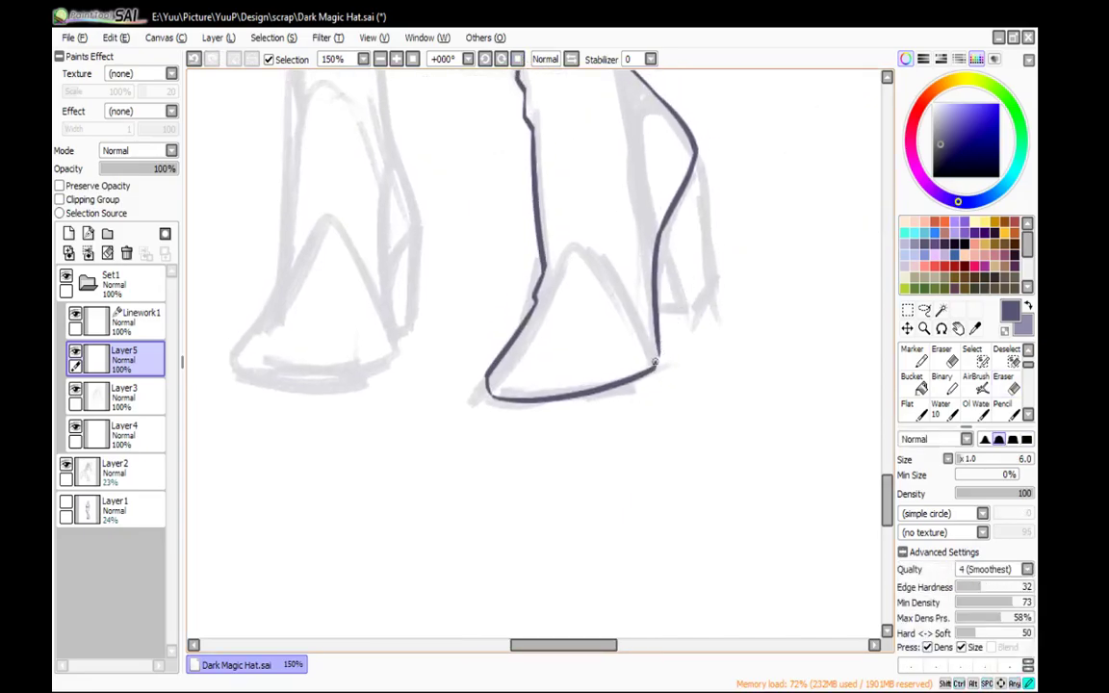
{"action": "mouse_move", "coordinate": [533, 306]}
{"action": "left_mouse_down"}
{"action": "mouse_move", "coordinate": [565, 250]}
{"action": "mouse_move", "coordinate": [610, 266]}
{"action": "mouse_move", "coordinate": [654, 327]}
{"action": "left_mouse_up"}
{"action": "key", "text": "ctrl+z"}
{"action": "mouse_move", "coordinate": [537, 301]}
{"action": "left_mouse_down"}
{"action": "mouse_move", "coordinate": [570, 270]}
{"action": "mouse_move", "coordinate": [620, 286]}
{"action": "mouse_move", "coordinate": [656, 326]}
{"action": "left_mouse_up"}
{"action": "key", "text": "space"}
{"action": "left_click_drag", "start_coordinate": [720, 293], "coordinate": [658, 380]}
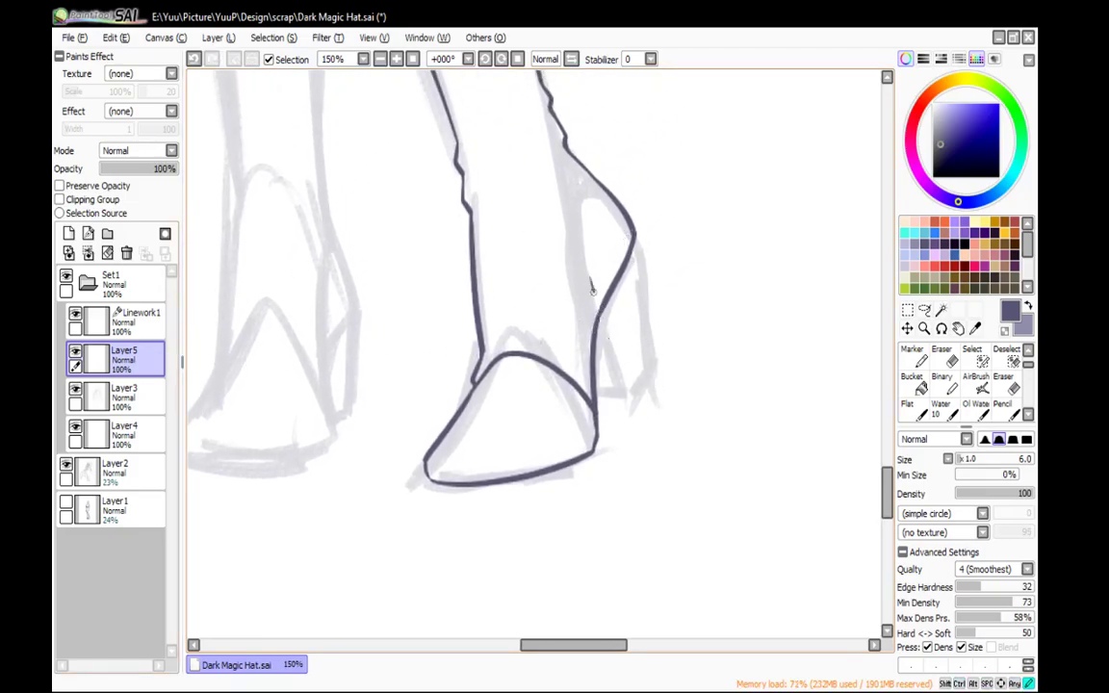
Ink the front shoe's pointed heel with its inner edge, base and outer edge, trimming the crossing line ends
{"action": "left_click_drag", "start_coordinate": [591, 283], "coordinate": [638, 439]}
{"action": "left_click_drag", "start_coordinate": [596, 392], "coordinate": [643, 400]}
{"action": "key", "text": "e"}
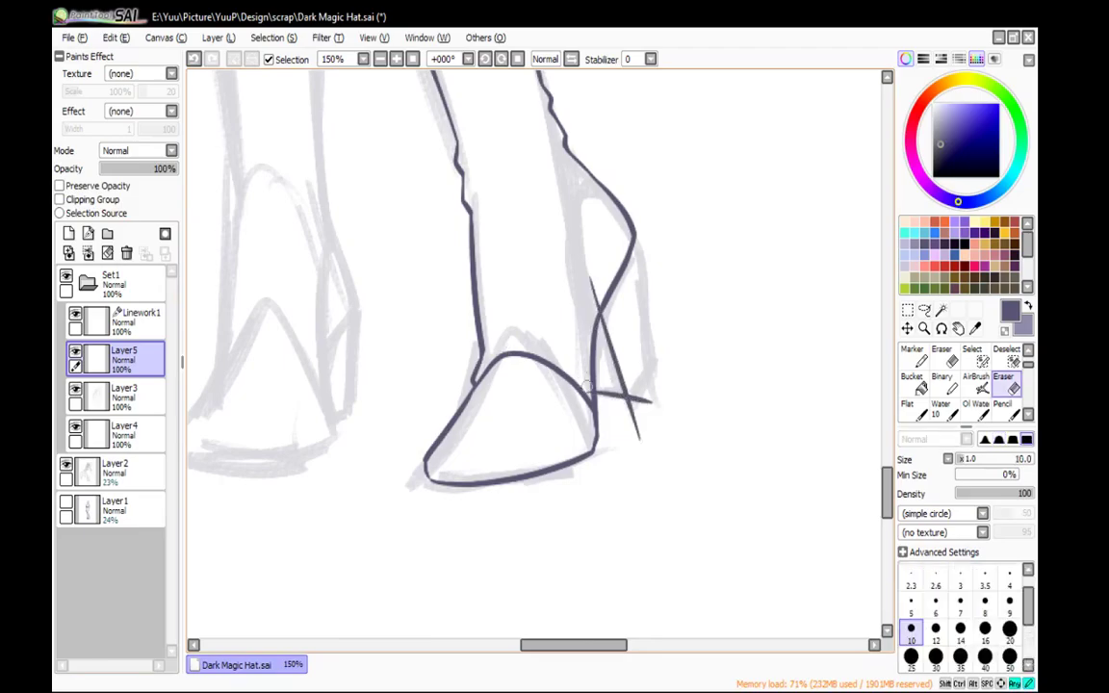
{"action": "left_click_drag", "start_coordinate": [637, 442], "coordinate": [640, 423]}
{"action": "key", "text": "n"}
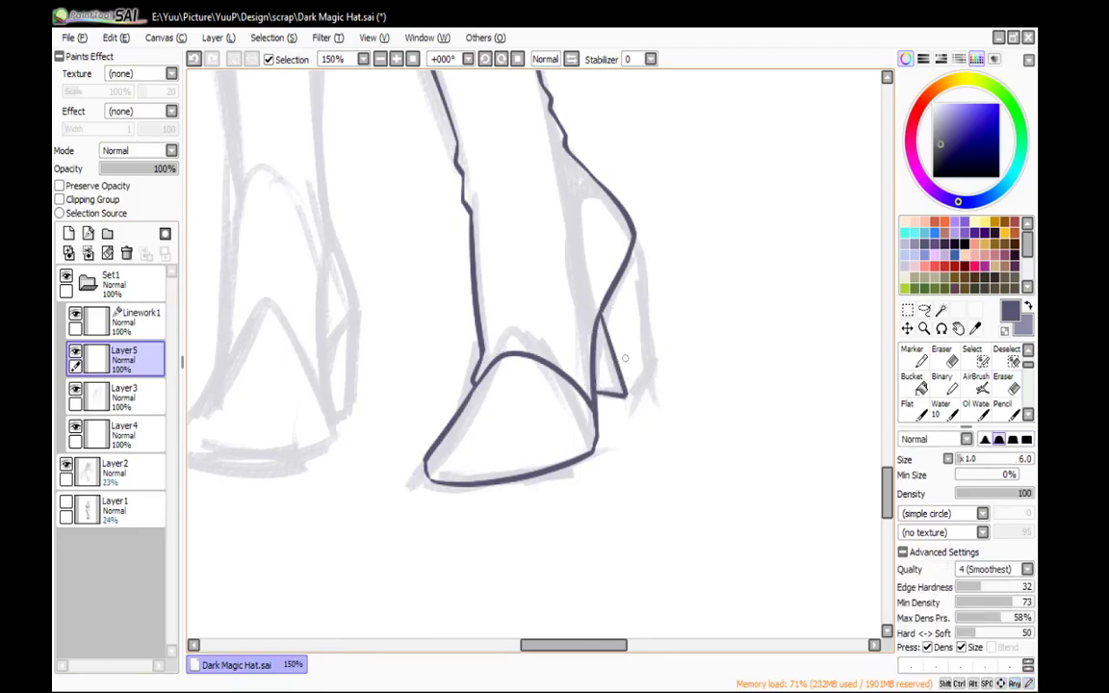
{"action": "mouse_move", "coordinate": [623, 394]}
{"action": "left_mouse_down"}
{"action": "mouse_move", "coordinate": [647, 361]}
{"action": "mouse_move", "coordinate": [640, 253]}
{"action": "left_mouse_up"}
Erase the front leg contour's overshoot above the cape hem and make Layer3 the active layer
{"action": "left_click_drag", "start_coordinate": [610, 241], "coordinate": [735, 671]}
{"action": "left_click_drag", "start_coordinate": [632, 222], "coordinate": [661, 631]}
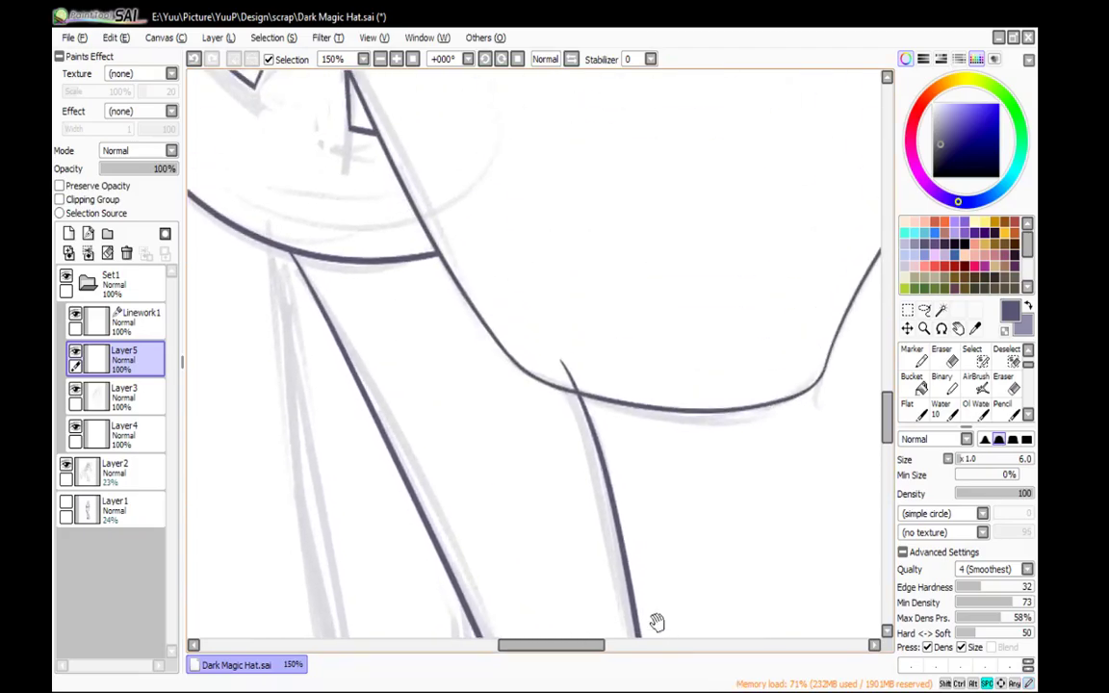
{"action": "key", "text": "ctrl+z"}
{"action": "key", "text": "e"}
{"action": "key", "text": "n"}
{"action": "left_click", "coordinate": [135, 406]}
{"action": "key", "text": "e"}
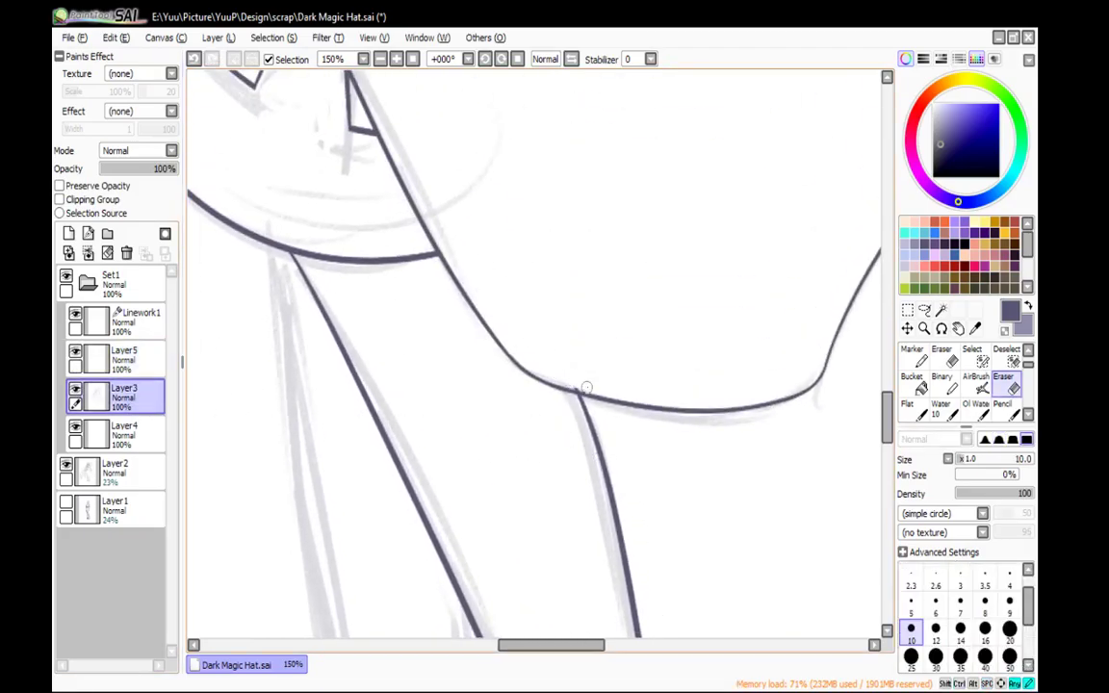
{"action": "key", "text": "n"}
Ink the rear leg's outer contour on Layer3 from the skirt hem down towards the ankle, redoing unsatisfactory strokes
{"action": "mouse_move", "coordinate": [577, 511]}
{"action": "left_mouse_down"}
{"action": "mouse_move", "coordinate": [619, 351]}
{"action": "mouse_move", "coordinate": [623, 190]}
{"action": "left_mouse_up"}
{"action": "left_click", "coordinate": [381, 60]}
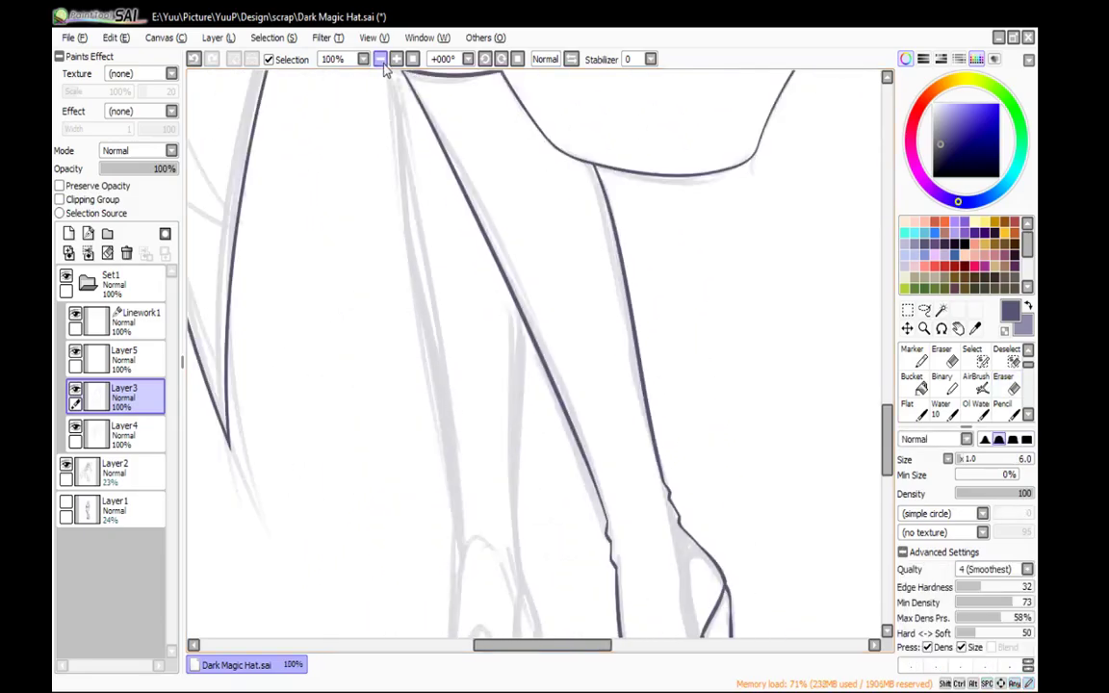
{"action": "left_click", "coordinate": [381, 60]}
{"action": "left_click", "coordinate": [382, 60]}
{"action": "left_click_drag", "start_coordinate": [676, 363], "coordinate": [677, 281]}
{"action": "left_click", "coordinate": [397, 59]}
{"action": "left_click_drag", "start_coordinate": [446, 96], "coordinate": [456, 164]}
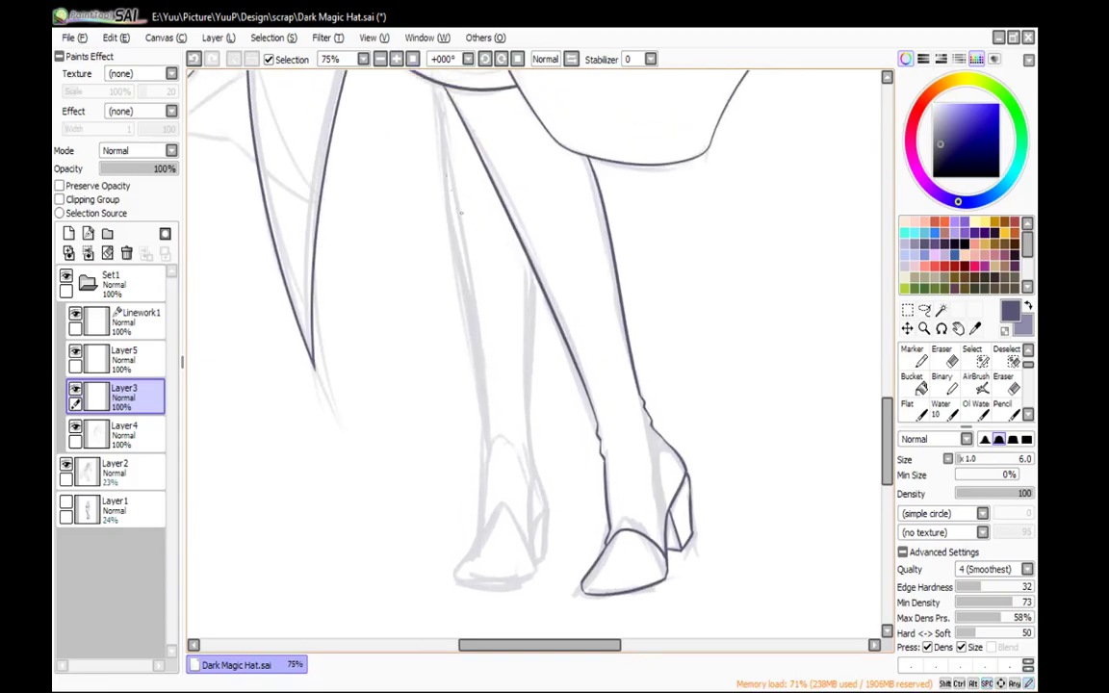
{"action": "left_click_drag", "start_coordinate": [436, 72], "coordinate": [490, 476]}
{"action": "key", "text": "ctrl+z"}
{"action": "left_click_drag", "start_coordinate": [436, 75], "coordinate": [488, 448]}
{"action": "key", "text": "ctrl+z"}
{"action": "left_click_drag", "start_coordinate": [439, 139], "coordinate": [491, 426]}
{"action": "key", "text": "ctrl+z"}
{"action": "left_click_drag", "start_coordinate": [440, 81], "coordinate": [481, 394]}
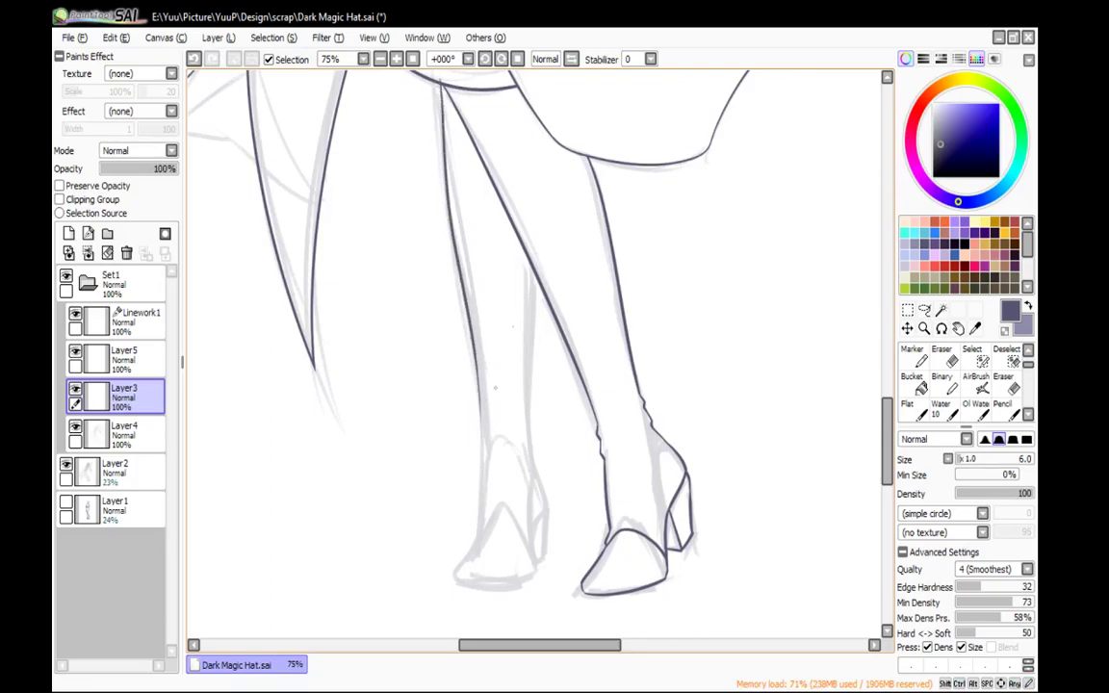
Ink the rear leg's inner contour from where it emerges behind the front leg down to the ankle
{"action": "left_click_drag", "start_coordinate": [533, 266], "coordinate": [529, 436]}
{"action": "key", "text": "ctrl+z"}
{"action": "mouse_move", "coordinate": [477, 312]}
{"action": "left_mouse_down"}
{"action": "mouse_move", "coordinate": [466, 171]}
{"action": "mouse_move", "coordinate": [488, 243]}
{"action": "left_mouse_up"}
{"action": "left_click", "coordinate": [396, 60]}
{"action": "left_click", "coordinate": [396, 60]}
{"action": "left_click", "coordinate": [395, 60]}
Trim the rear leg's lower line ends, ink ankle wrinkles on both sides and extend the outer line to the shoe
{"action": "key", "text": "e"}
{"action": "left_click_drag", "start_coordinate": [418, 235], "coordinate": [438, 407]}
{"action": "left_click_drag", "start_coordinate": [559, 254], "coordinate": [575, 390]}
{"action": "key", "text": "n"}
{"action": "mouse_move", "coordinate": [560, 193]}
{"action": "left_mouse_down"}
{"action": "mouse_move", "coordinate": [559, 382]}
{"action": "mouse_move", "coordinate": [552, 227]}
{"action": "mouse_move", "coordinate": [568, 229]}
{"action": "mouse_move", "coordinate": [568, 297]}
{"action": "left_mouse_up"}
{"action": "key", "text": "e"}
{"action": "key", "text": "n"}
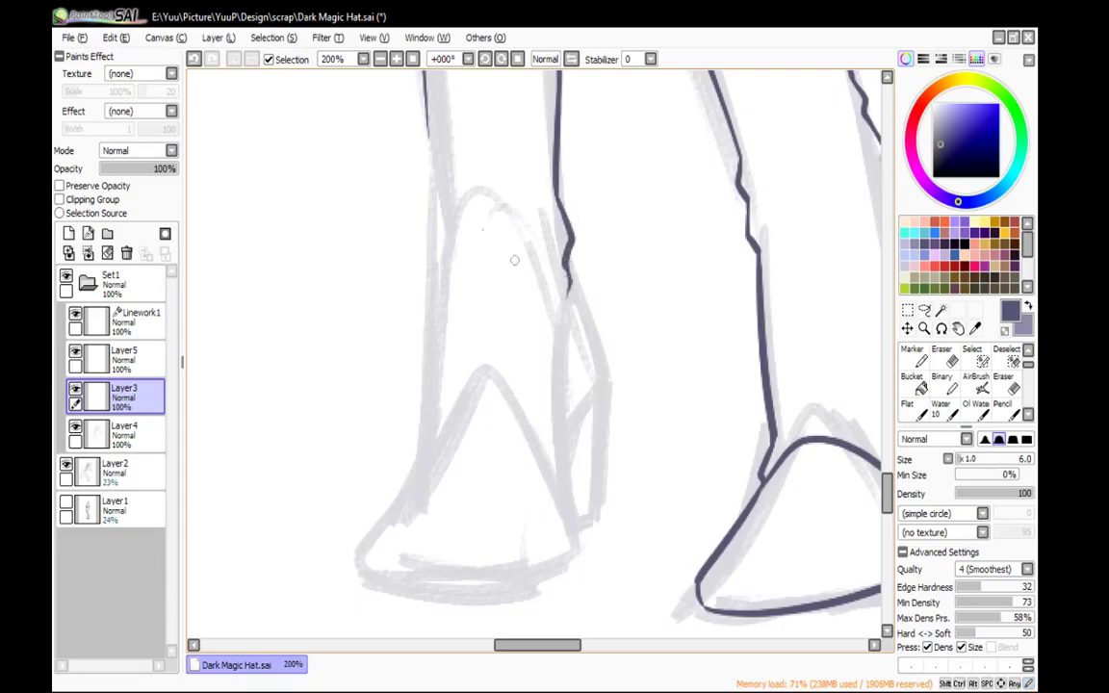
{"action": "mouse_move", "coordinate": [424, 93]}
{"action": "left_mouse_down"}
{"action": "mouse_move", "coordinate": [429, 288]}
{"action": "mouse_move", "coordinate": [414, 488]}
{"action": "left_mouse_up"}
{"action": "left_click_drag", "start_coordinate": [475, 419], "coordinate": [510, 351]}
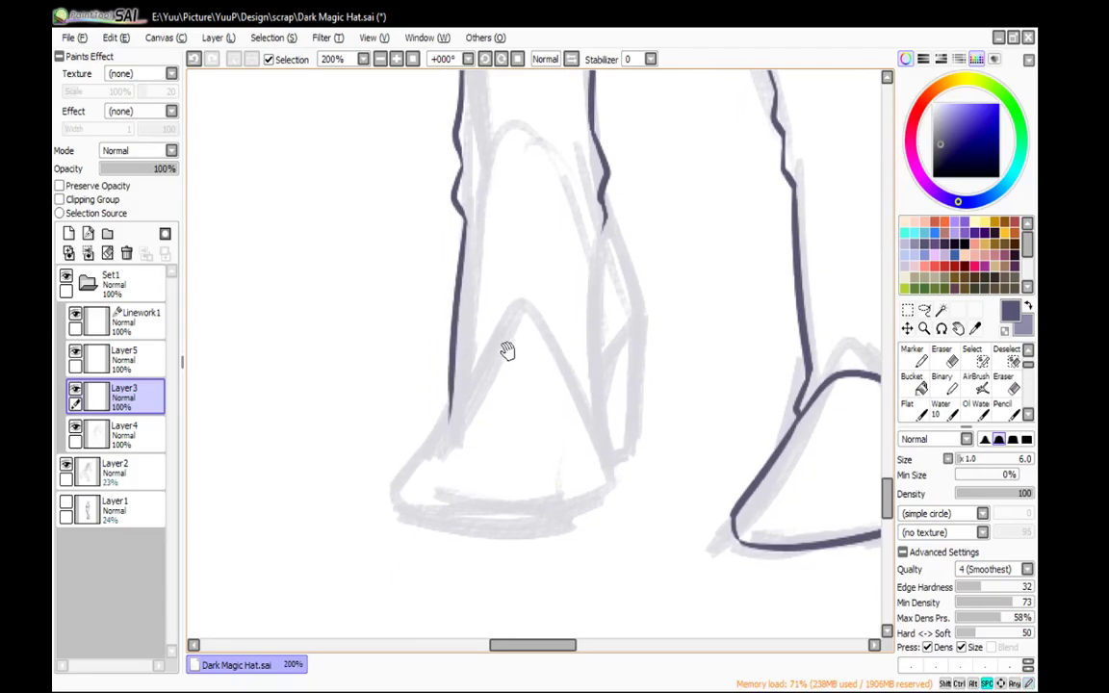
Trim the end of the rear leg's outer line and ink the rear shoe's toe with its arched opening and sole
{"action": "key", "text": "e"}
{"action": "left_click_drag", "start_coordinate": [456, 397], "coordinate": [431, 451]}
{"action": "key", "text": "n"}
{"action": "mouse_move", "coordinate": [447, 395]}
{"action": "left_mouse_down"}
{"action": "mouse_move", "coordinate": [403, 479]}
{"action": "mouse_move", "coordinate": [412, 518]}
{"action": "mouse_move", "coordinate": [578, 510]}
{"action": "mouse_move", "coordinate": [606, 493]}
{"action": "left_mouse_up"}
{"action": "mouse_move", "coordinate": [448, 400]}
{"action": "left_mouse_down"}
{"action": "mouse_move", "coordinate": [505, 347]}
{"action": "mouse_move", "coordinate": [600, 468]}
{"action": "mouse_move", "coordinate": [607, 500]}
{"action": "left_mouse_up"}
Ink the back of the rear shoe as narrow heel lines from the ankle wrinkles down to the toe section
{"action": "mouse_move", "coordinate": [600, 470]}
{"action": "left_mouse_down"}
{"action": "mouse_move", "coordinate": [606, 502]}
{"action": "mouse_move", "coordinate": [610, 319]}
{"action": "mouse_move", "coordinate": [599, 464]}
{"action": "left_mouse_up"}
{"action": "key", "text": "ctrl+z"}
{"action": "left_click_drag", "start_coordinate": [605, 349], "coordinate": [603, 331]}
{"action": "left_click_drag", "start_coordinate": [603, 236], "coordinate": [604, 446]}
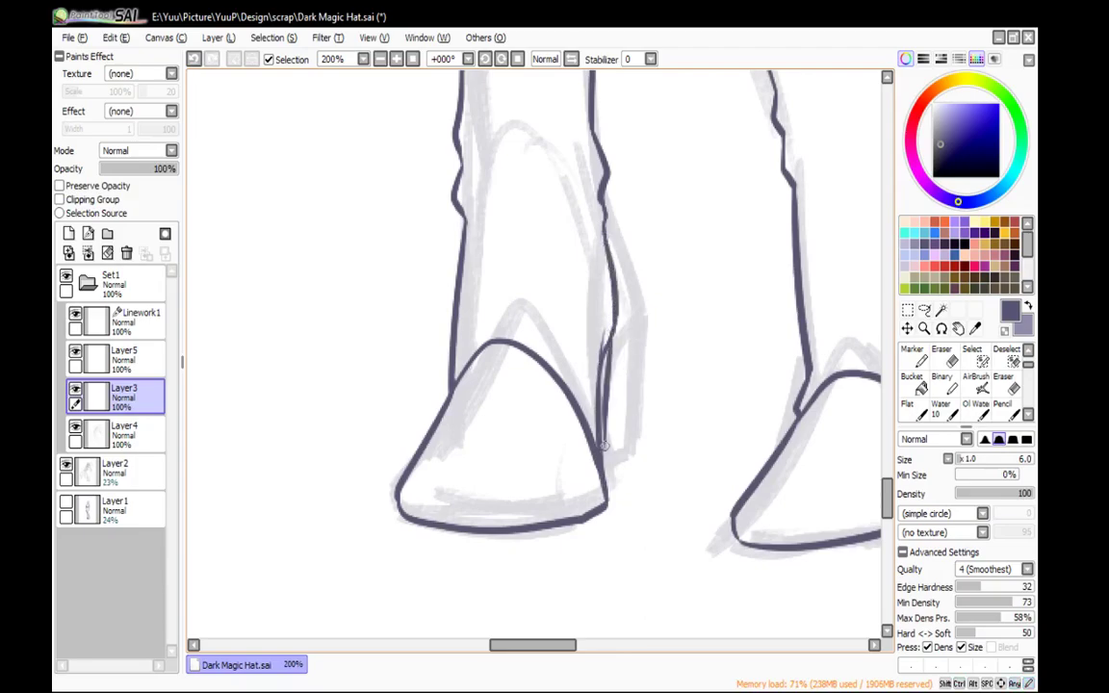
Examine the whole figure with its inked legs and shoes
{"action": "left_click", "coordinate": [382, 59]}
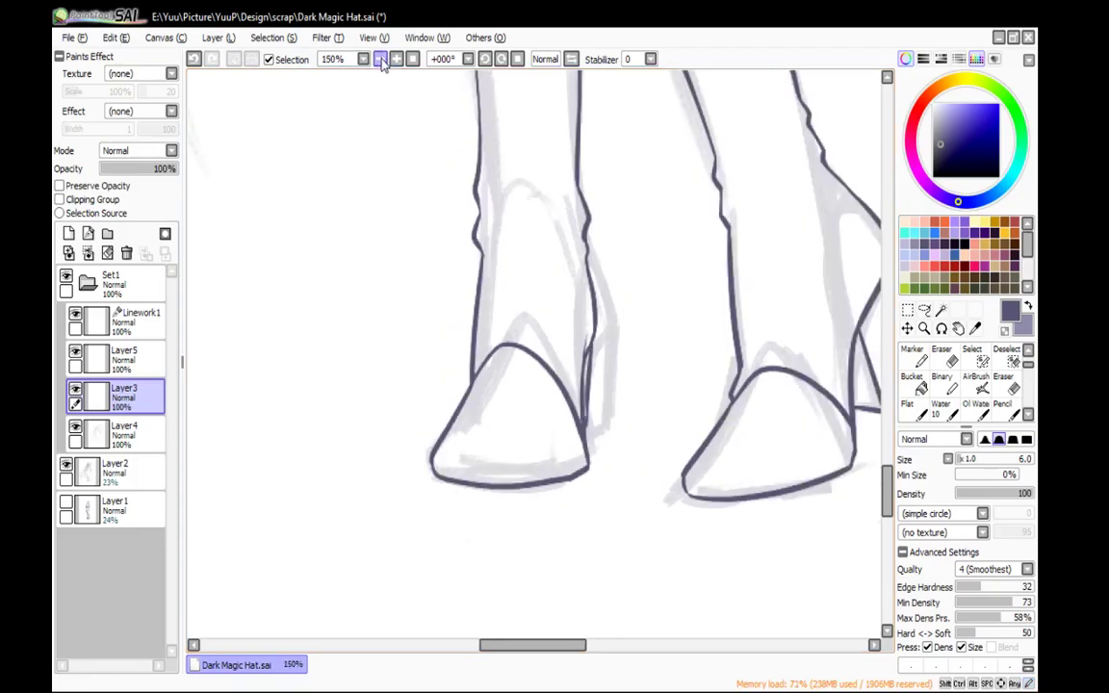
{"action": "left_click", "coordinate": [381, 59]}
{"action": "left_click", "coordinate": [381, 60]}
{"action": "left_click", "coordinate": [382, 60]}
{"action": "left_click", "coordinate": [381, 60]}
{"action": "left_click", "coordinate": [381, 60]}
{"action": "key", "text": "space"}
{"action": "left_click_drag", "start_coordinate": [535, 157], "coordinate": [501, 364]}
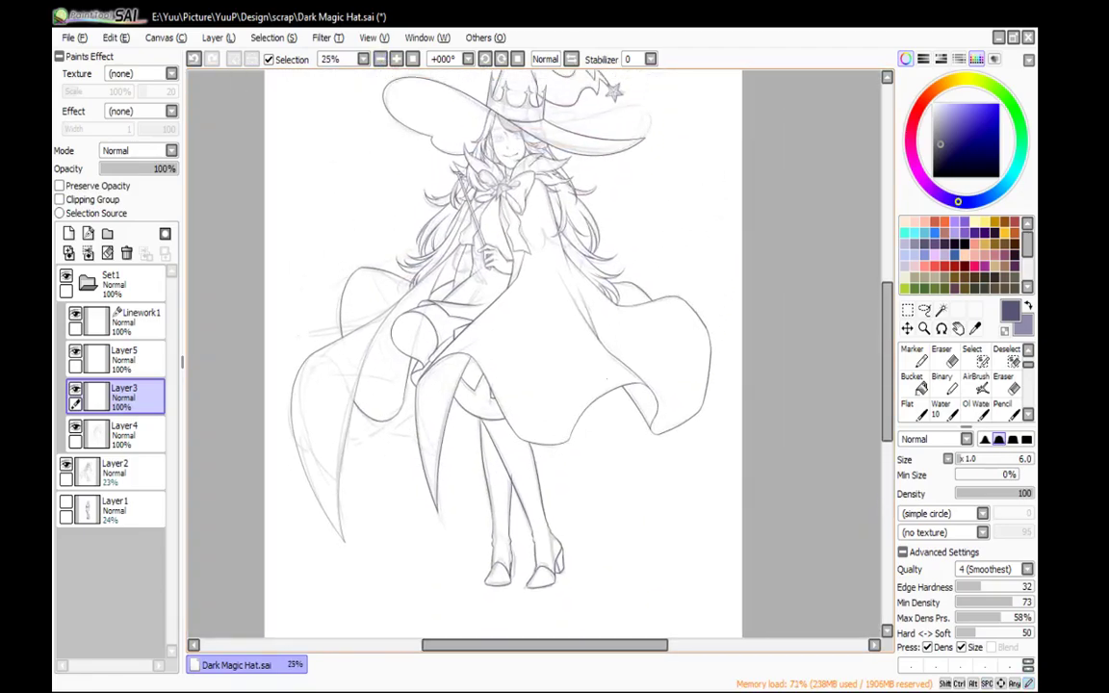
{"action": "key", "text": "ctrl+a"}
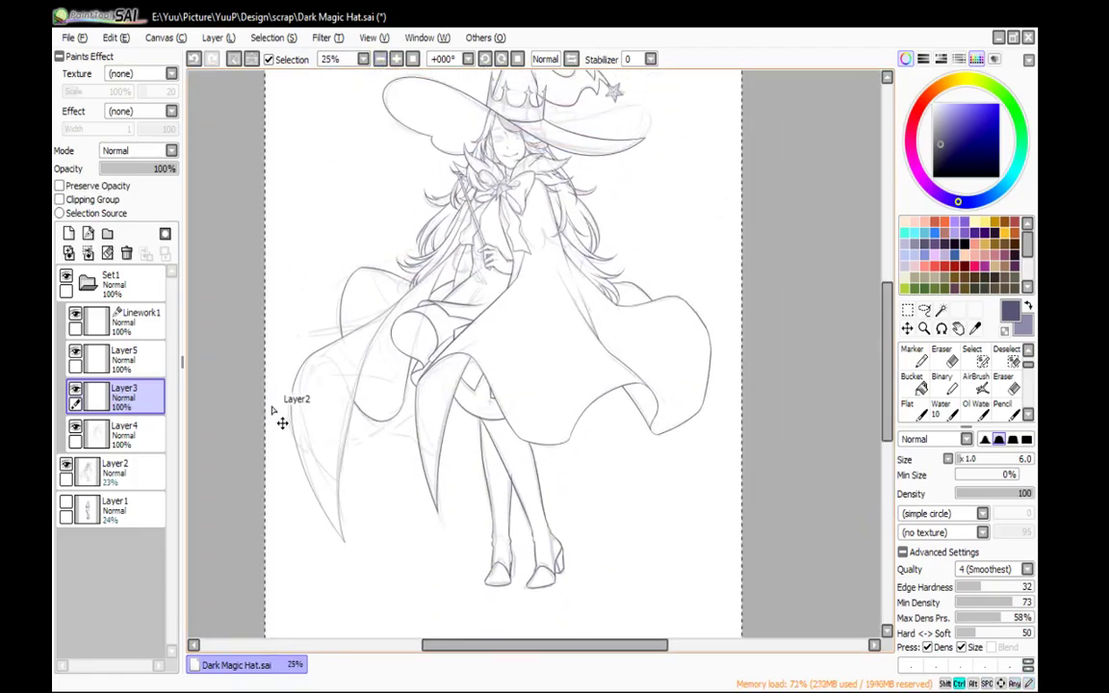
{"action": "key", "text": "ctrl+x"}
{"action": "key", "text": "ctrl+z"}
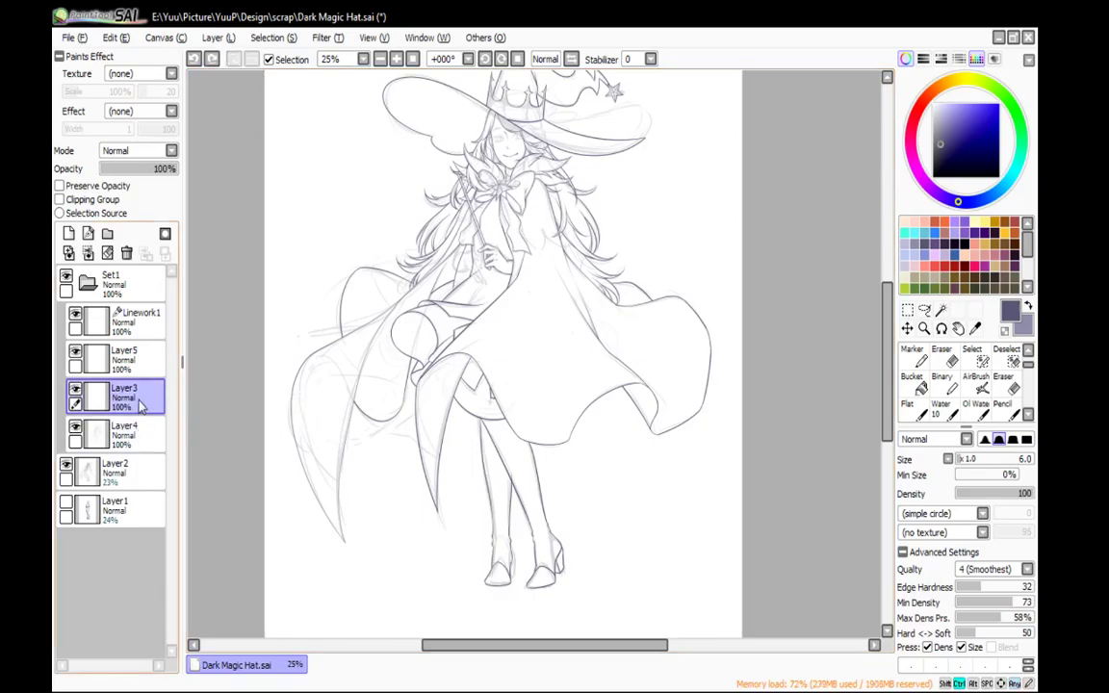
{"action": "key", "text": "ctrl+z"}
{"action": "key", "text": "ctrl+z"}
{"action": "key", "text": "ctrl+z"}
{"action": "key", "text": "ctrl+z"}
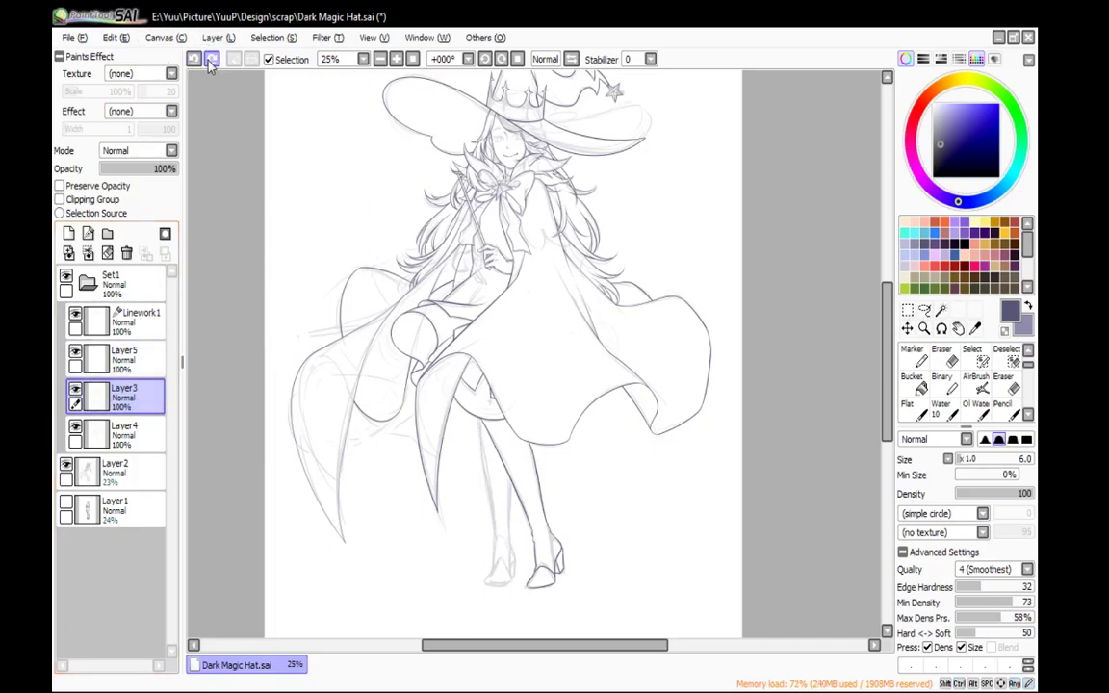
On Layer5, erase the leg line ends that overshoot the skirt hem
{"action": "left_click", "coordinate": [116, 351]}
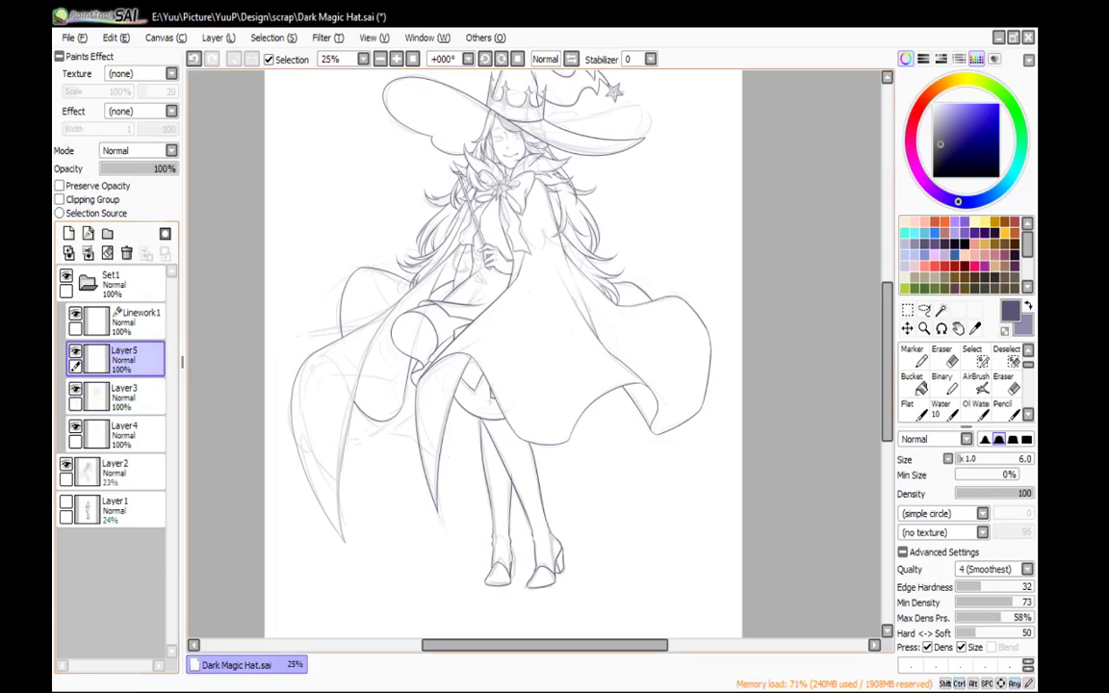
{"action": "scroll", "coordinate": [500, 508], "scroll_direction": "up", "scroll_amount": 4}
{"action": "scroll", "coordinate": [491, 405], "scroll_direction": "up", "scroll_amount": 1}
{"action": "key", "text": "e"}
{"action": "mouse_move", "coordinate": [495, 356]}
{"action": "left_mouse_down"}
{"action": "mouse_move", "coordinate": [490, 327]}
{"action": "mouse_move", "coordinate": [488, 352]}
{"action": "left_mouse_up"}
{"action": "key", "text": "e"}
{"action": "left_click_drag", "start_coordinate": [448, 181], "coordinate": [552, 443]}
{"action": "key", "text": "e"}
{"action": "left_click_drag", "start_coordinate": [405, 256], "coordinate": [408, 267]}
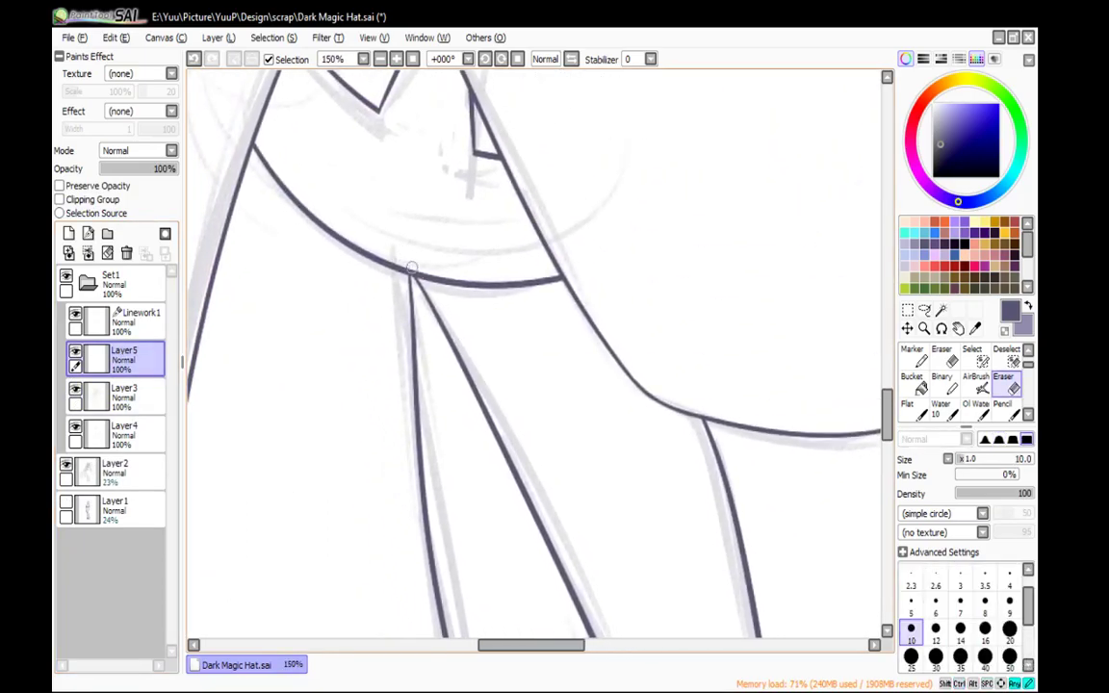
Examine the whole figure and compare its wand with the costume in the reference picture
{"action": "key", "text": "n"}
{"action": "left_click_drag", "start_coordinate": [482, 172], "coordinate": [493, 300]}
{"action": "scroll", "coordinate": [494, 301], "scroll_direction": "down", "scroll_amount": 2}
{"action": "left_click_drag", "start_coordinate": [536, 248], "coordinate": [536, 282]}
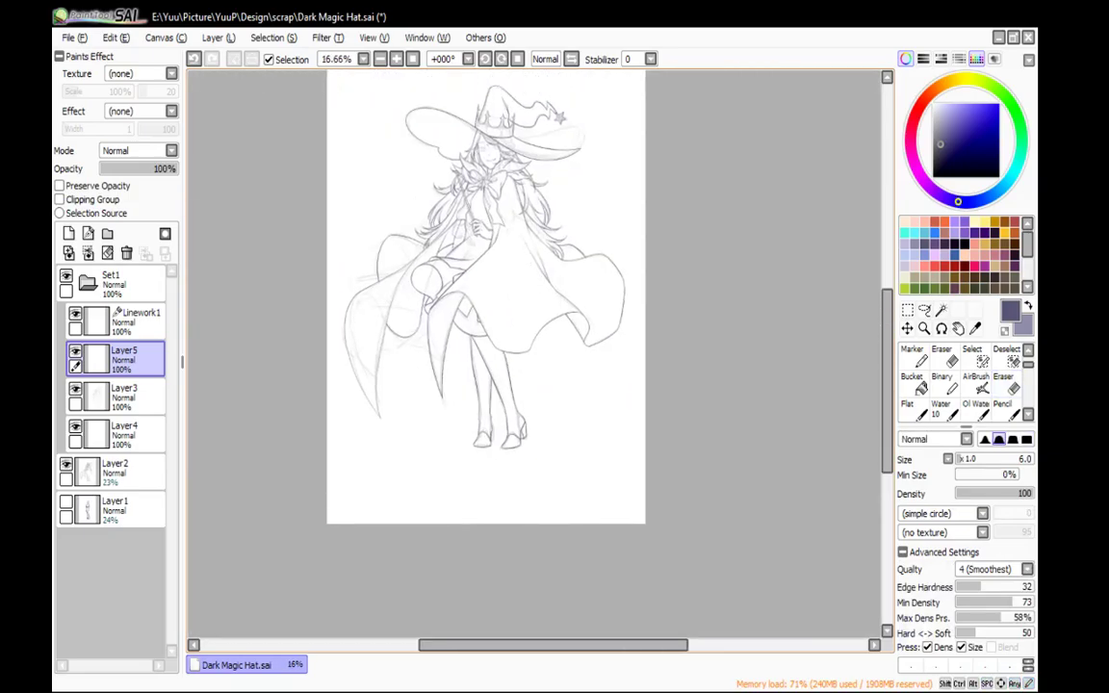
{"action": "scroll", "coordinate": [460, 174], "scroll_direction": "up", "scroll_amount": 4}
{"action": "left_click_drag", "start_coordinate": [538, 189], "coordinate": [464, 268]}
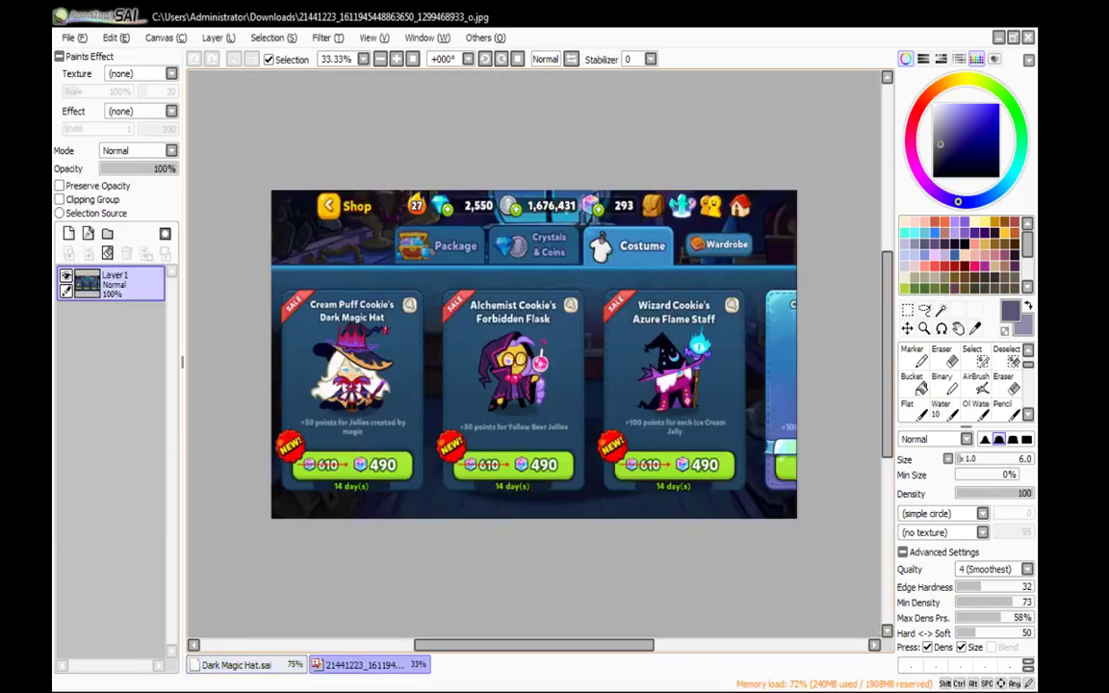
{"action": "scroll", "coordinate": [558, 389], "scroll_direction": "up", "scroll_amount": 4}
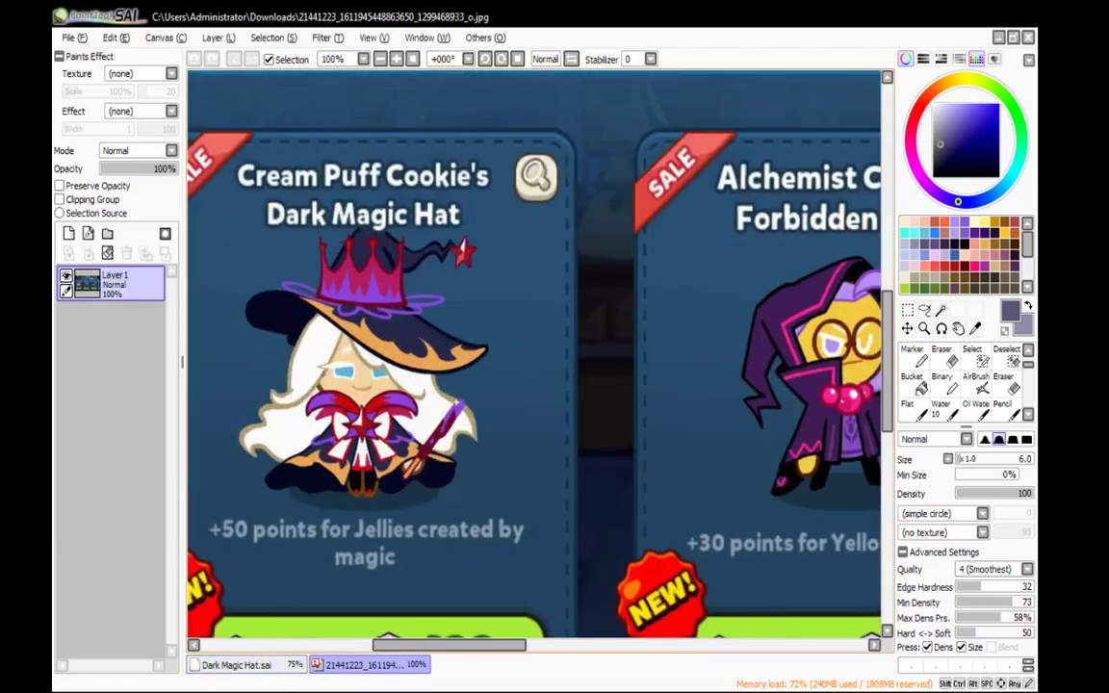
{"action": "scroll", "coordinate": [384, 427], "scroll_direction": "down", "scroll_amount": 3}
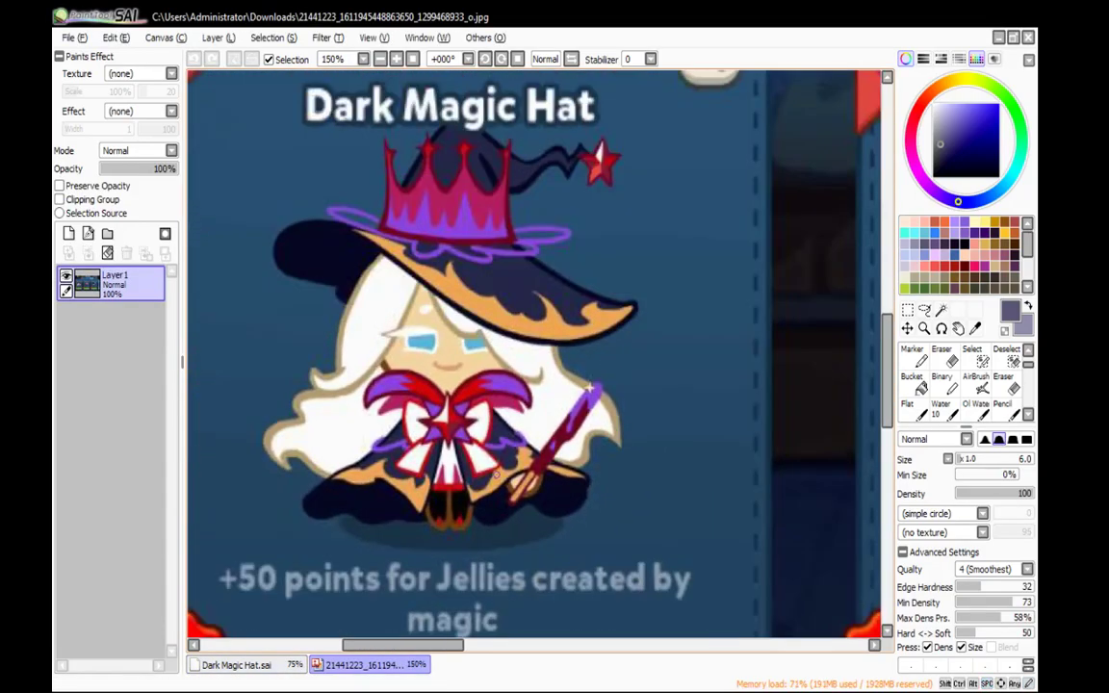
{"action": "left_click", "coordinate": [234, 666]}
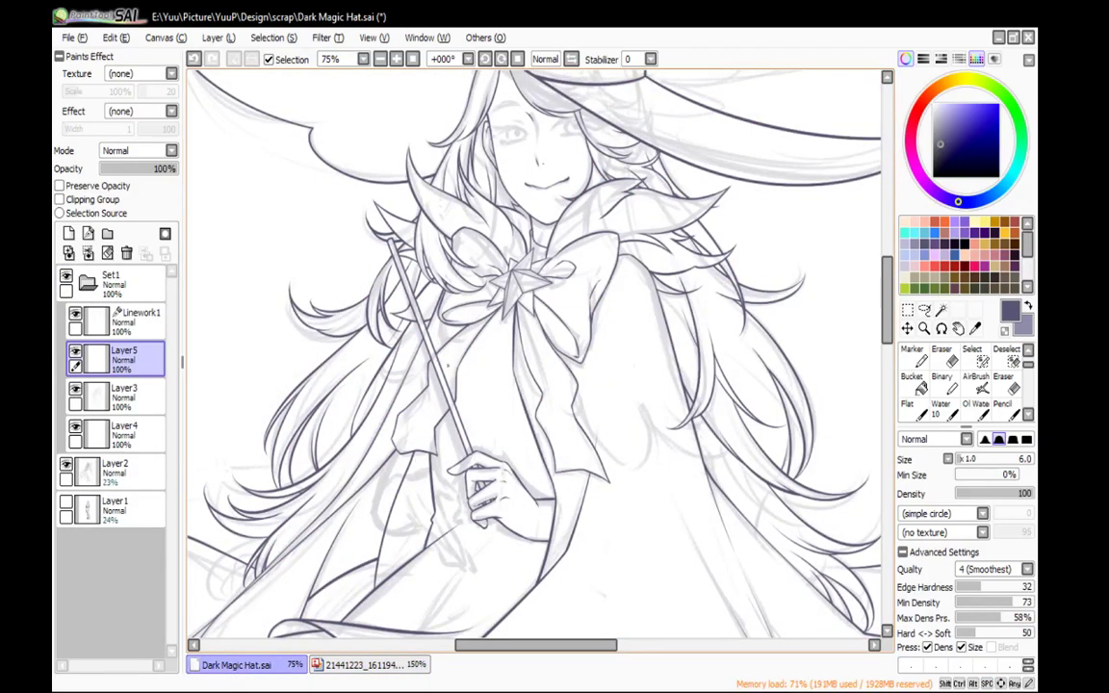
On Layer5, ink a wavy outline along the wand's outer side from its tip down to just above the hand
{"action": "scroll", "coordinate": [459, 461], "scroll_direction": "up", "scroll_amount": 3}
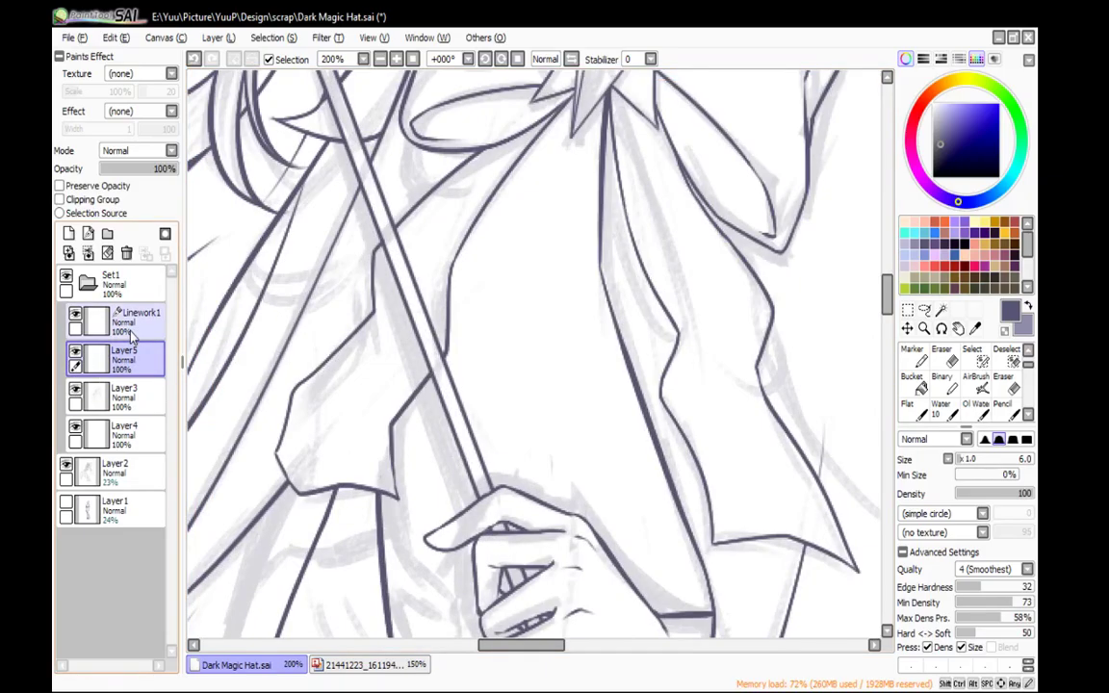
{"action": "left_click", "coordinate": [395, 60]}
{"action": "left_click_drag", "start_coordinate": [414, 253], "coordinate": [478, 98]}
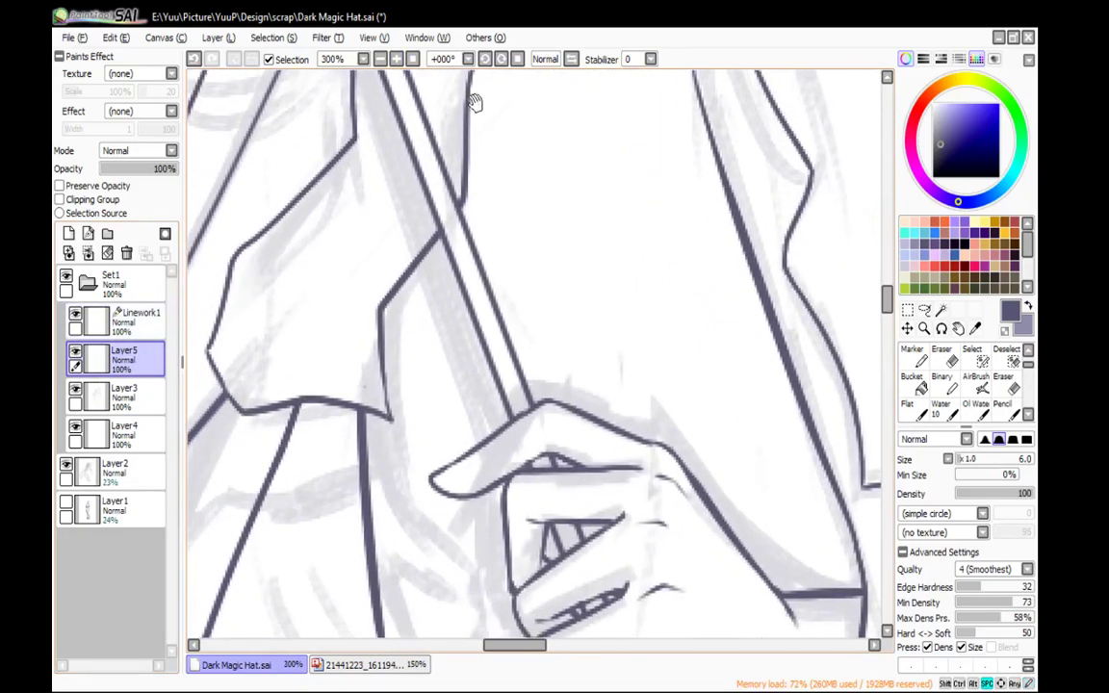
{"action": "left_click_drag", "start_coordinate": [374, 85], "coordinate": [514, 547]}
{"action": "left_click_drag", "start_coordinate": [411, 263], "coordinate": [453, 425]}
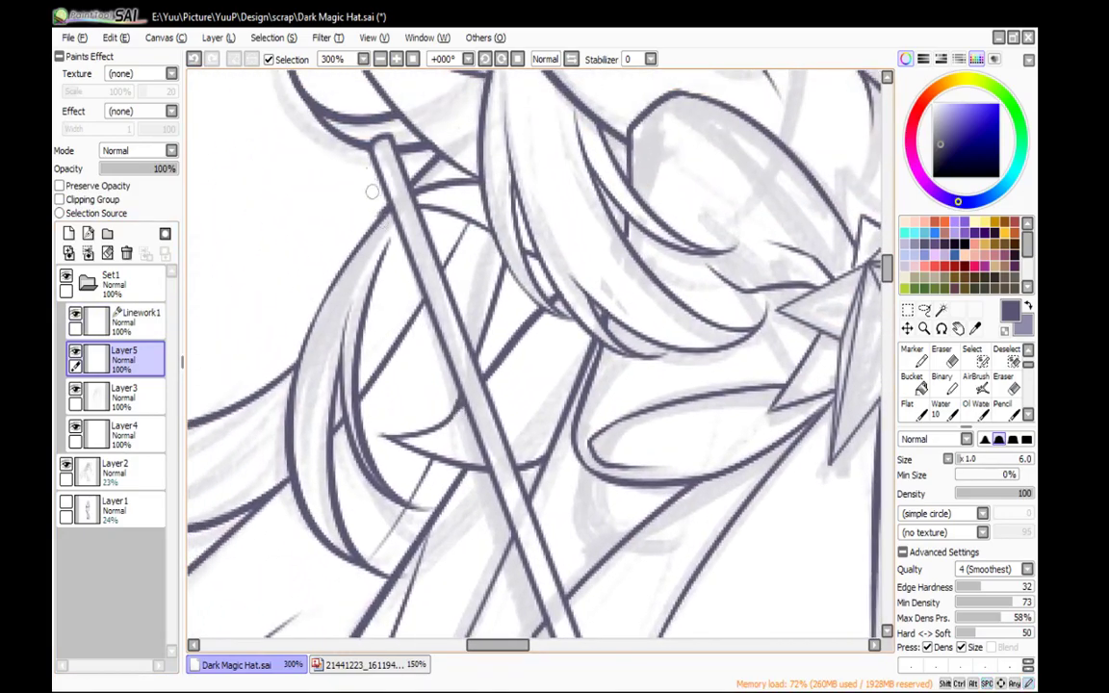
{"action": "mouse_move", "coordinate": [369, 156]}
{"action": "left_mouse_down"}
{"action": "mouse_move", "coordinate": [378, 235]}
{"action": "mouse_move", "coordinate": [416, 290]}
{"action": "left_mouse_up"}
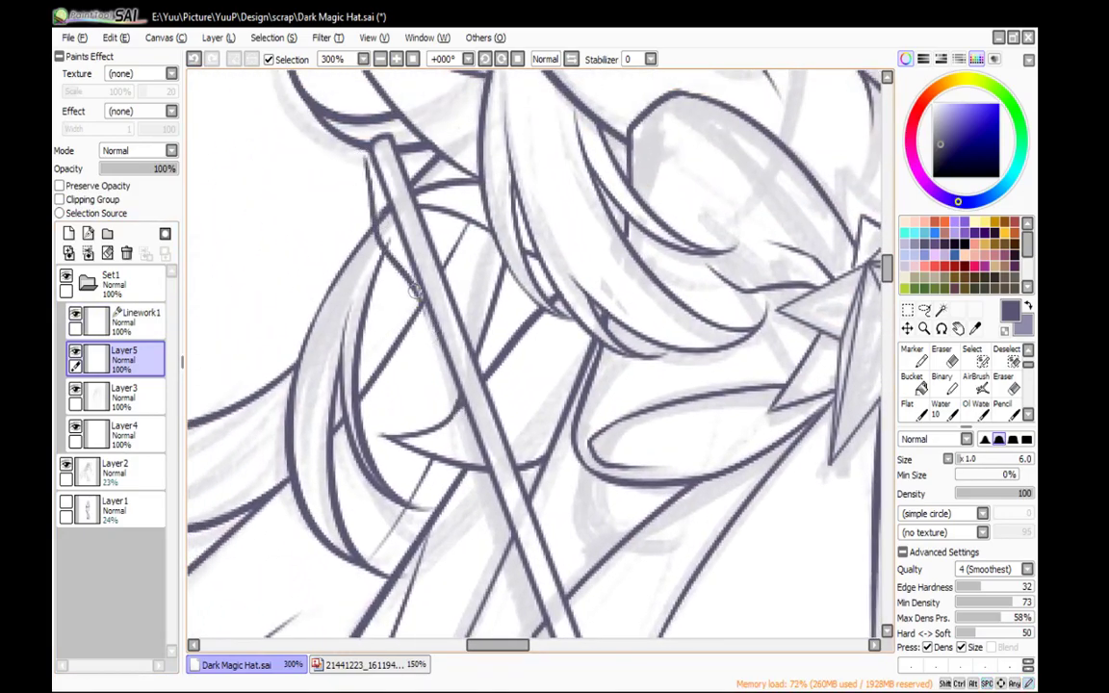
{"action": "scroll", "coordinate": [403, 143], "scroll_direction": "down", "scroll_amount": 10}
{"action": "mouse_move", "coordinate": [401, 103]}
{"action": "left_mouse_down"}
{"action": "mouse_move", "coordinate": [441, 244]}
{"action": "mouse_move", "coordinate": [529, 443]}
{"action": "mouse_move", "coordinate": [545, 399]}
{"action": "left_mouse_up"}
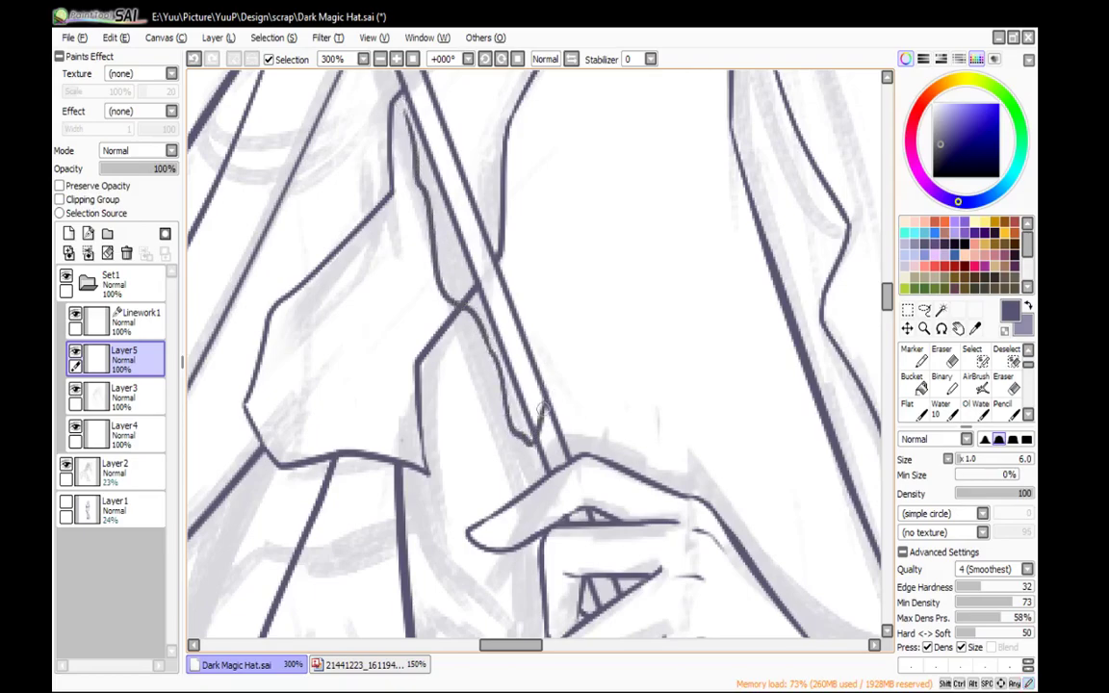
On Linework1, run size 2 curves alongside both edges of the wand to thicken its outer outline
{"action": "left_click", "coordinate": [141, 333]}
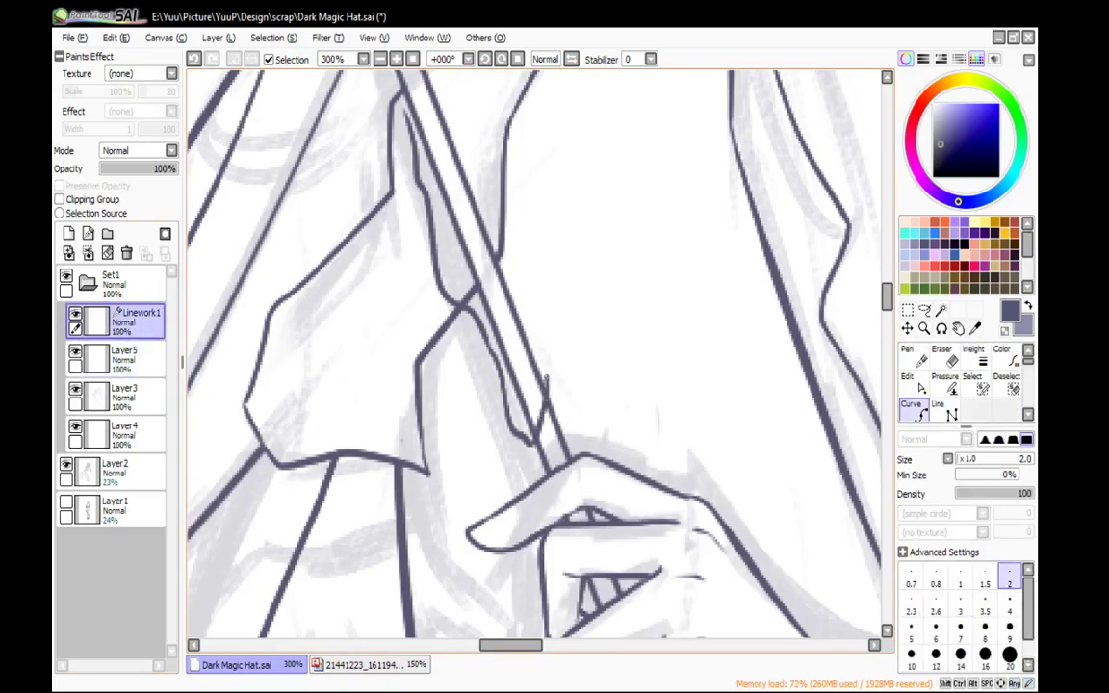
{"action": "left_click", "coordinate": [531, 338]}
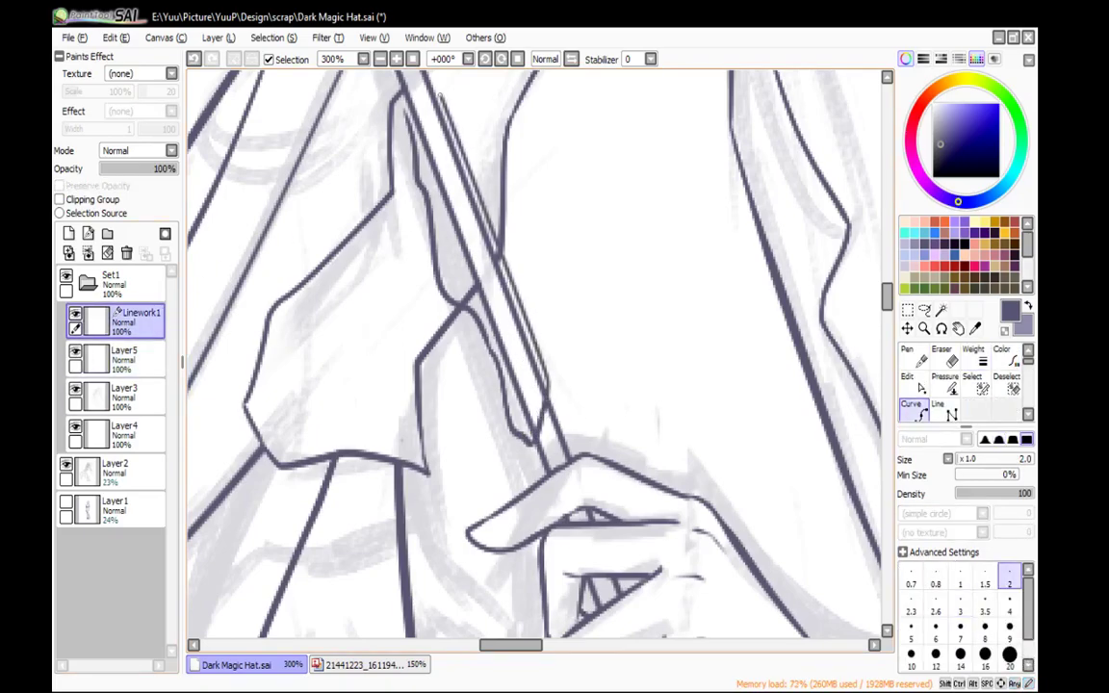
{"action": "left_click_drag", "start_coordinate": [449, 126], "coordinate": [551, 421]}
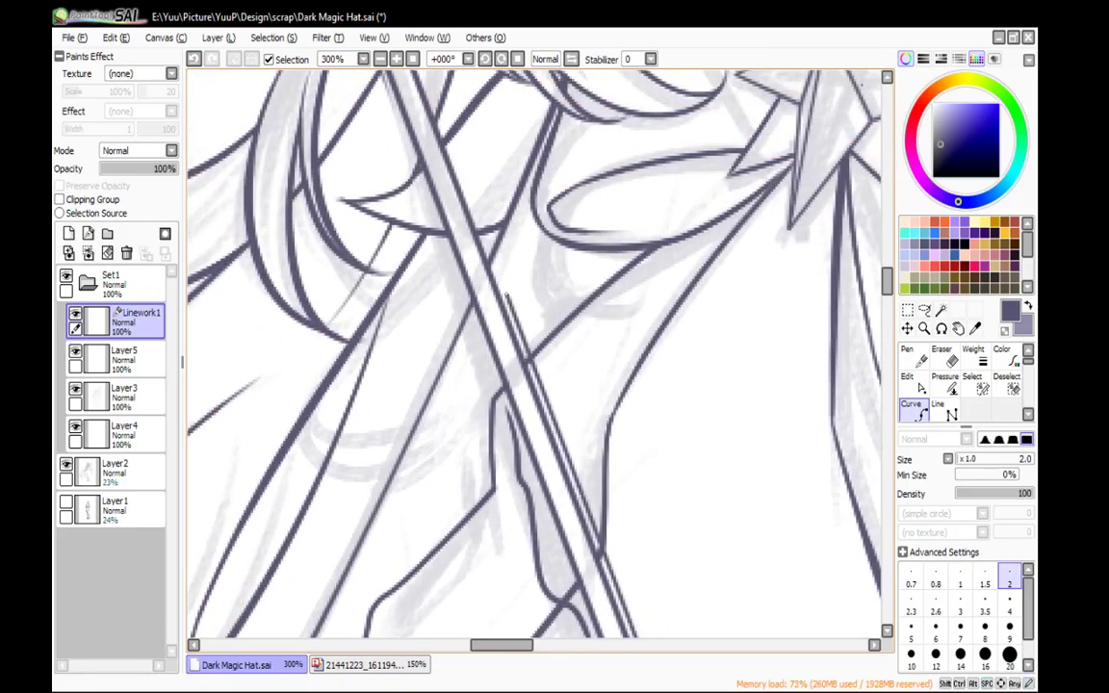
{"action": "left_click_drag", "start_coordinate": [467, 120], "coordinate": [559, 456]}
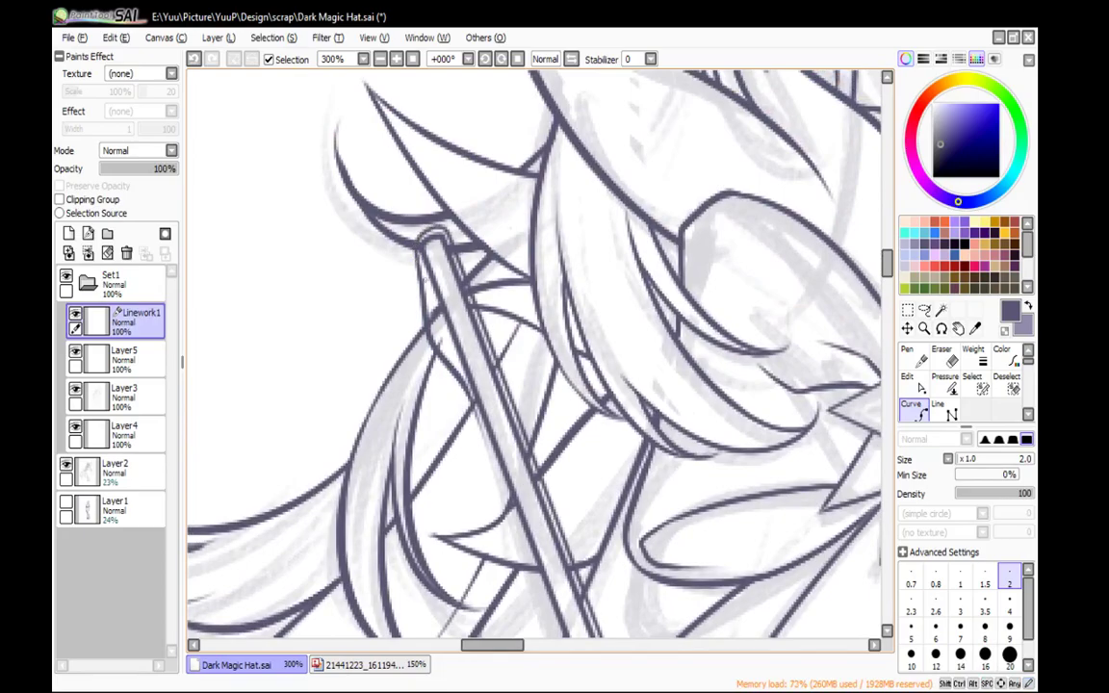
{"action": "left_click_drag", "start_coordinate": [480, 424], "coordinate": [469, 162]}
{"action": "left_click", "coordinate": [462, 138]}
{"action": "left_click", "coordinate": [494, 230]}
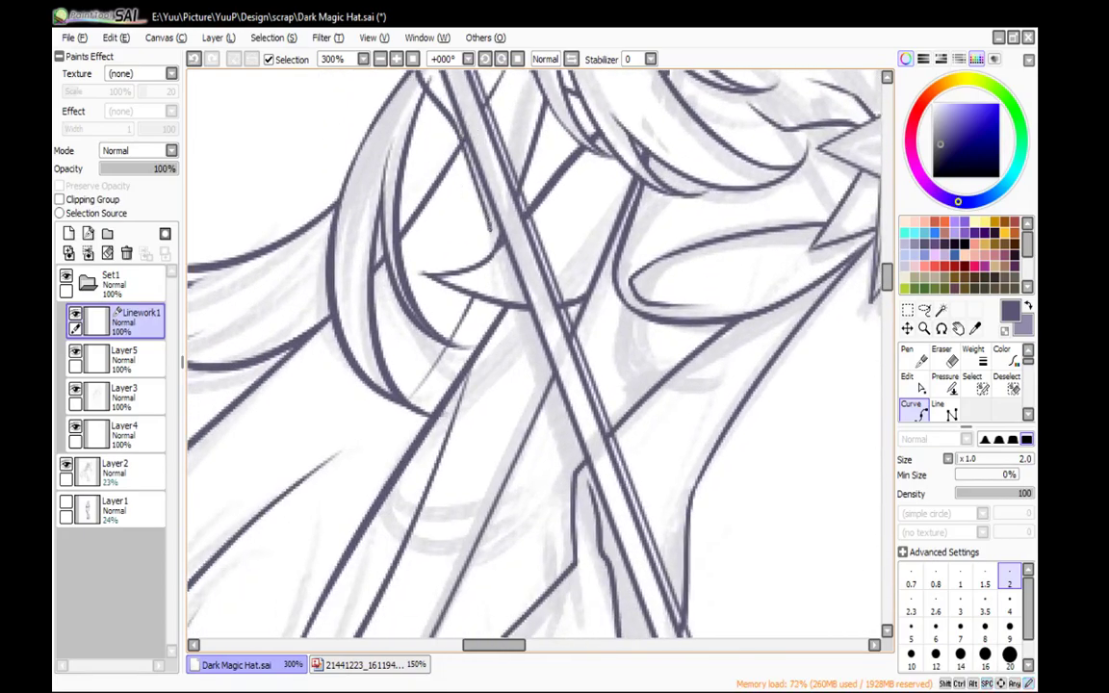
{"action": "left_click", "coordinate": [527, 332]}
{"action": "left_click", "coordinate": [543, 357]}
{"action": "mouse_move", "coordinate": [583, 457]}
{"action": "left_mouse_down"}
{"action": "mouse_move", "coordinate": [512, 250]}
{"action": "mouse_move", "coordinate": [518, 274]}
{"action": "left_mouse_up"}
{"action": "left_click", "coordinate": [515, 273]}
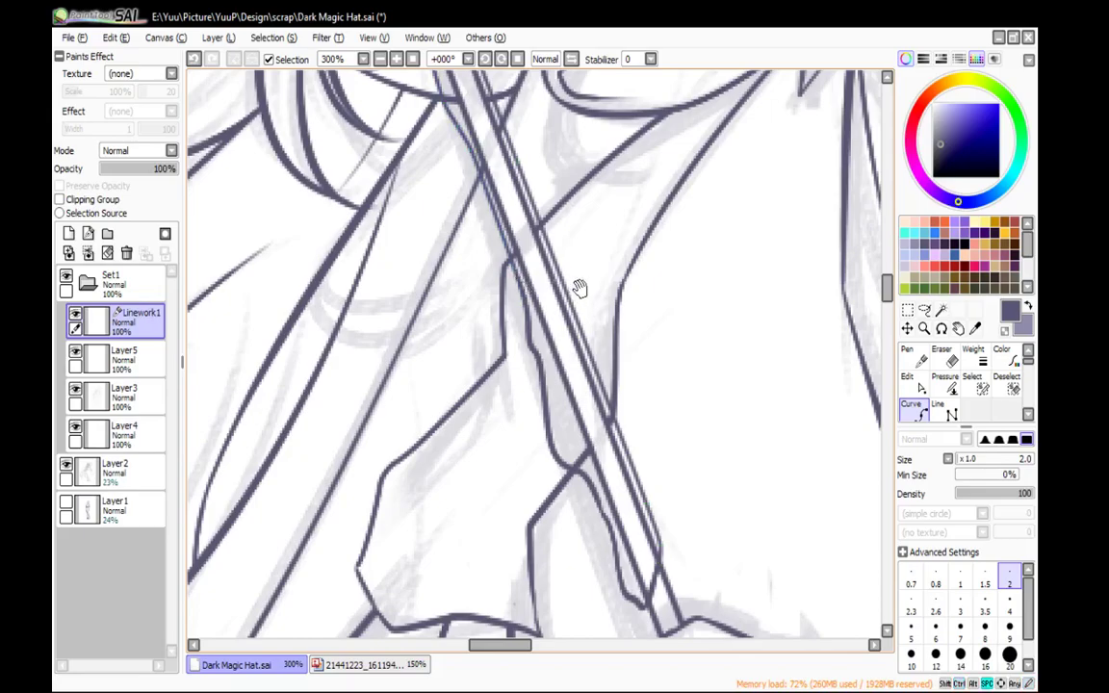
On Layer3, clear the lines overlapping the wand with a transparent size 16 AirBrush
{"action": "left_click_drag", "start_coordinate": [580, 292], "coordinate": [514, 284]}
{"action": "left_click", "coordinate": [380, 59]}
{"action": "left_click", "coordinate": [380, 60]}
{"action": "mouse_move", "coordinate": [625, 203]}
{"action": "left_mouse_down"}
{"action": "mouse_move", "coordinate": [582, 303]}
{"action": "mouse_move", "coordinate": [565, 262]}
{"action": "mouse_move", "coordinate": [578, 226]}
{"action": "left_mouse_up"}
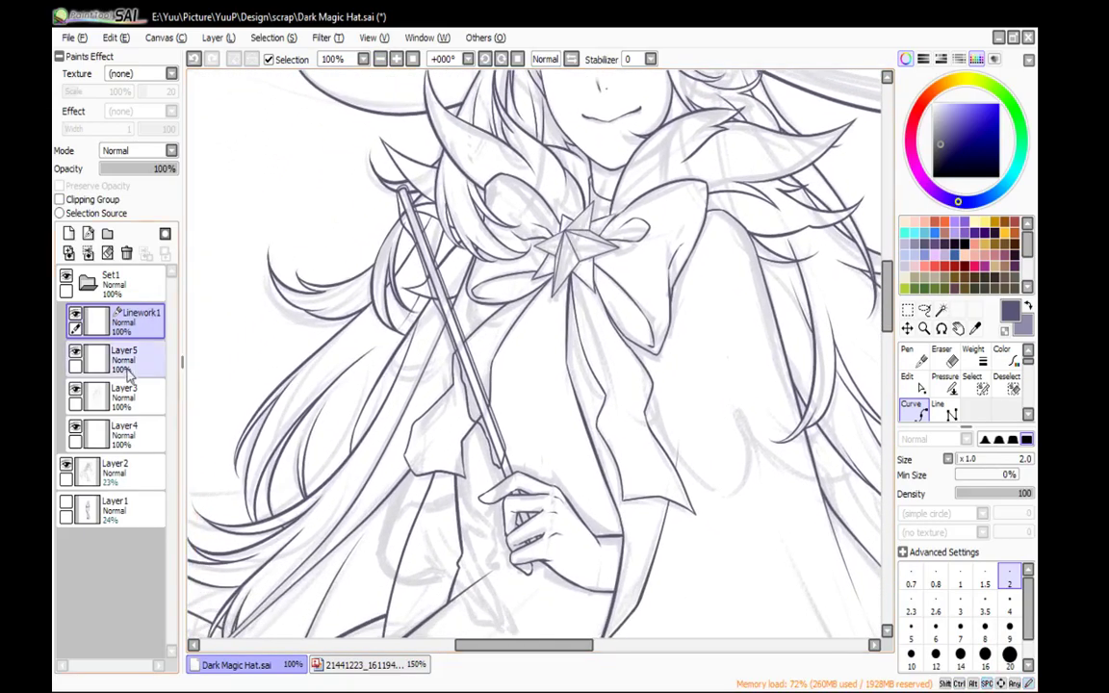
{"action": "left_click", "coordinate": [131, 370]}
{"action": "left_click", "coordinate": [125, 320]}
{"action": "left_click", "coordinate": [123, 395]}
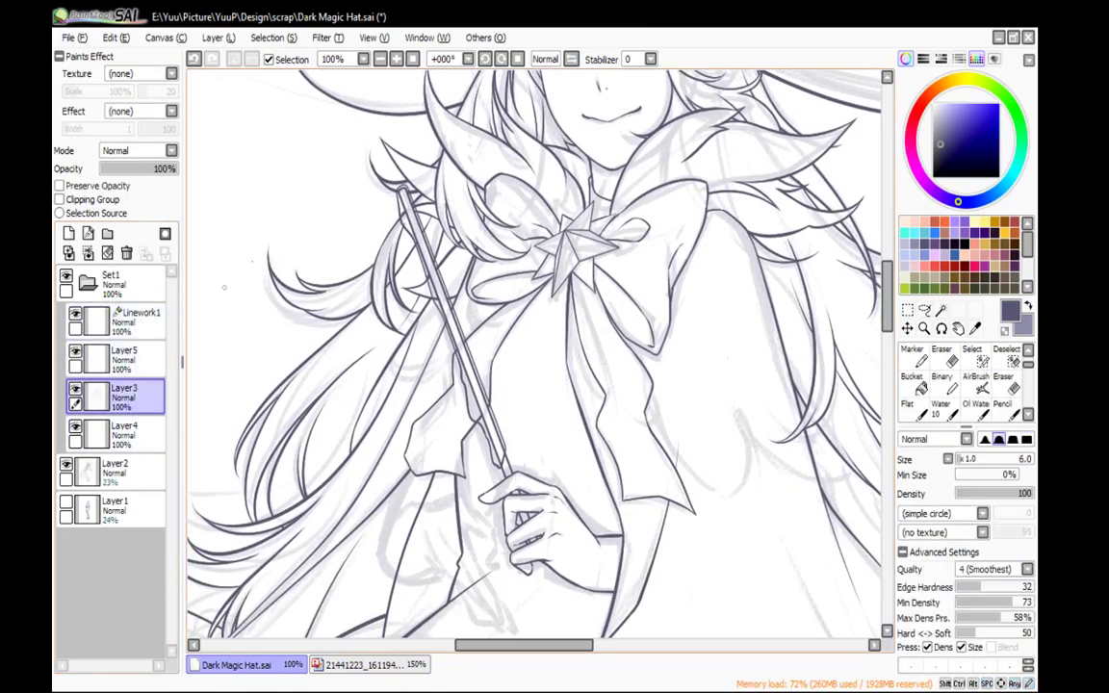
{"action": "left_click", "coordinate": [395, 60]}
{"action": "left_click", "coordinate": [396, 60]}
{"action": "key", "text": "v"}
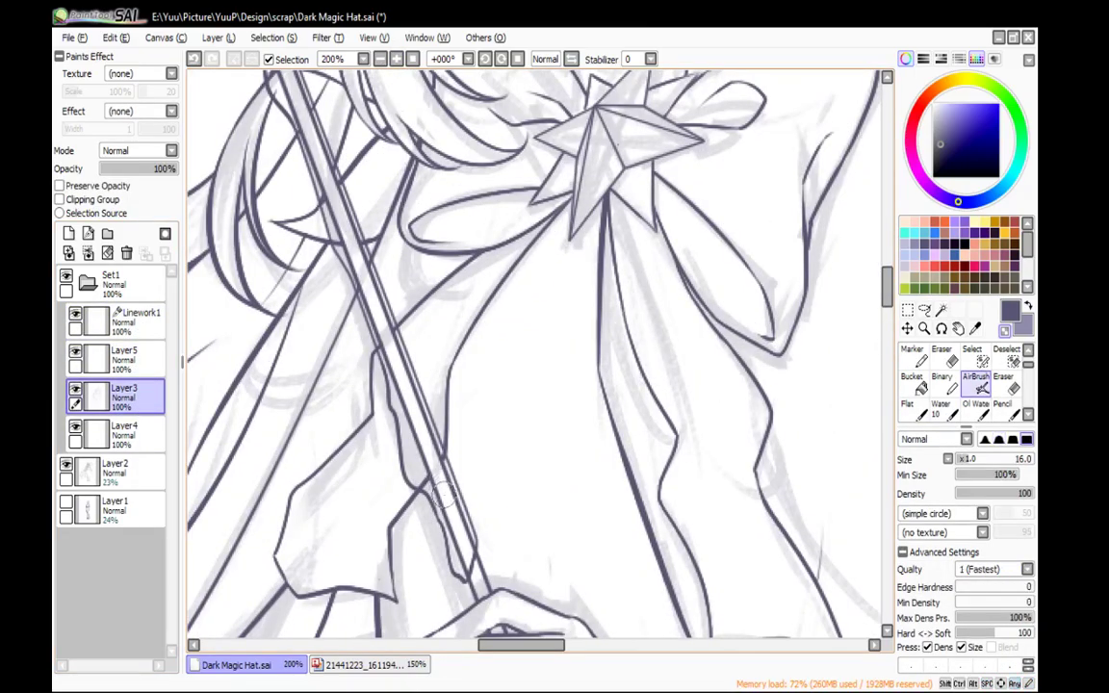
{"action": "mouse_move", "coordinate": [456, 559]}
{"action": "left_mouse_down"}
{"action": "mouse_move", "coordinate": [455, 515]}
{"action": "mouse_move", "coordinate": [422, 455]}
{"action": "mouse_move", "coordinate": [437, 472]}
{"action": "mouse_move", "coordinate": [371, 366]}
{"action": "mouse_move", "coordinate": [351, 308]}
{"action": "mouse_move", "coordinate": [382, 324]}
{"action": "mouse_move", "coordinate": [342, 289]}
{"action": "mouse_move", "coordinate": [323, 241]}
{"action": "mouse_move", "coordinate": [354, 255]}
{"action": "mouse_move", "coordinate": [300, 193]}
{"action": "mouse_move", "coordinate": [312, 220]}
{"action": "mouse_move", "coordinate": [352, 250]}
{"action": "left_mouse_up"}
{"action": "mouse_move", "coordinate": [355, 198]}
{"action": "left_mouse_down"}
{"action": "mouse_move", "coordinate": [447, 360]}
{"action": "mouse_move", "coordinate": [421, 340]}
{"action": "mouse_move", "coordinate": [422, 355]}
{"action": "mouse_move", "coordinate": [411, 317]}
{"action": "mouse_move", "coordinate": [422, 348]}
{"action": "mouse_move", "coordinate": [370, 289]}
{"action": "mouse_move", "coordinate": [349, 233]}
{"action": "mouse_move", "coordinate": [374, 230]}
{"action": "mouse_move", "coordinate": [363, 190]}
{"action": "mouse_move", "coordinate": [386, 255]}
{"action": "left_mouse_up"}
Make Layer5 the active layer and save the drawing
{"action": "left_click", "coordinate": [381, 60]}
{"action": "left_click", "coordinate": [381, 60]}
{"action": "left_click", "coordinate": [381, 60]}
{"action": "left_click", "coordinate": [381, 59]}
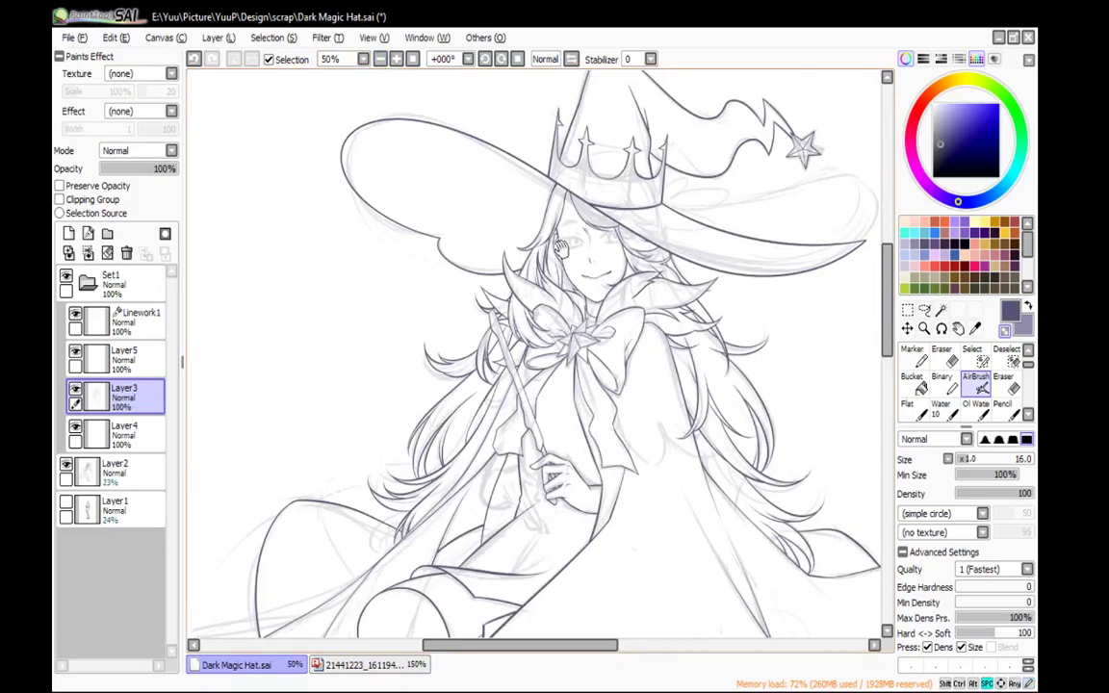
{"action": "left_click_drag", "start_coordinate": [676, 375], "coordinate": [531, 327]}
{"action": "left_click", "coordinate": [123, 358]}
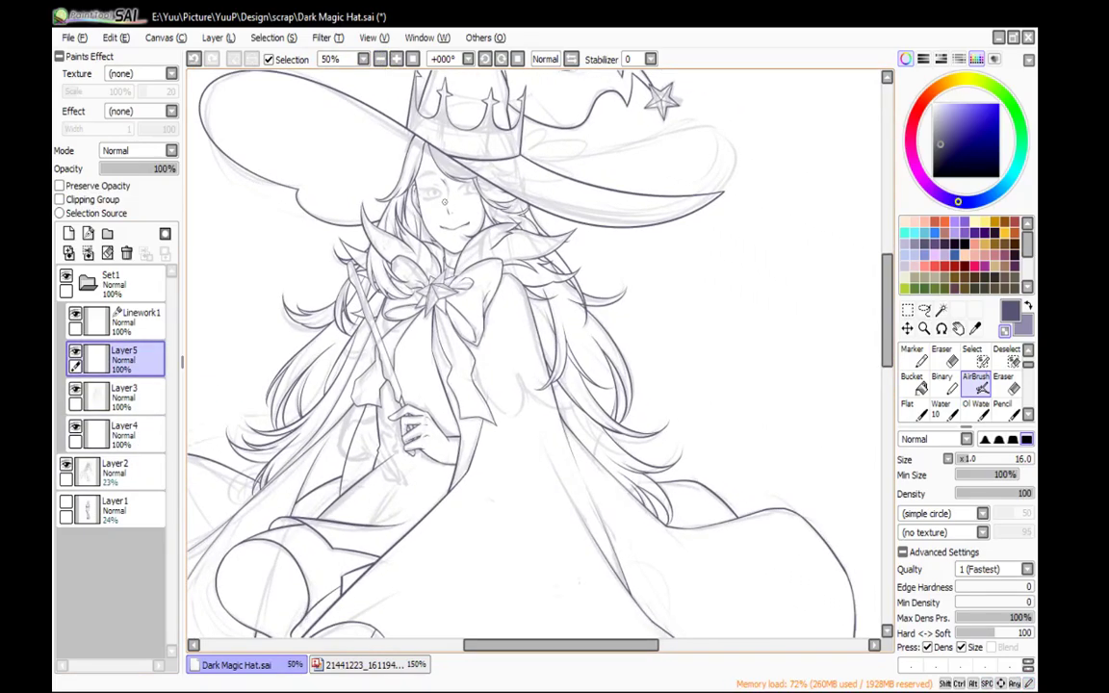
{"action": "key", "text": "alt+Tab"}
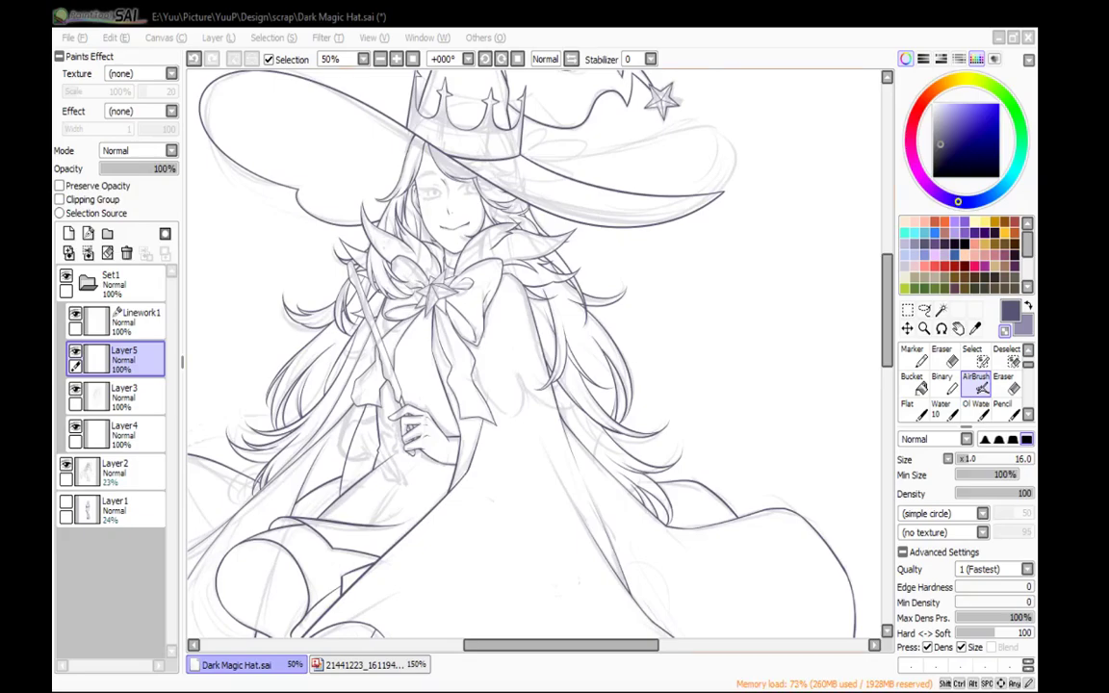
{"action": "left_click", "coordinate": [293, 14]}
{"action": "key", "text": "ctrl+s"}
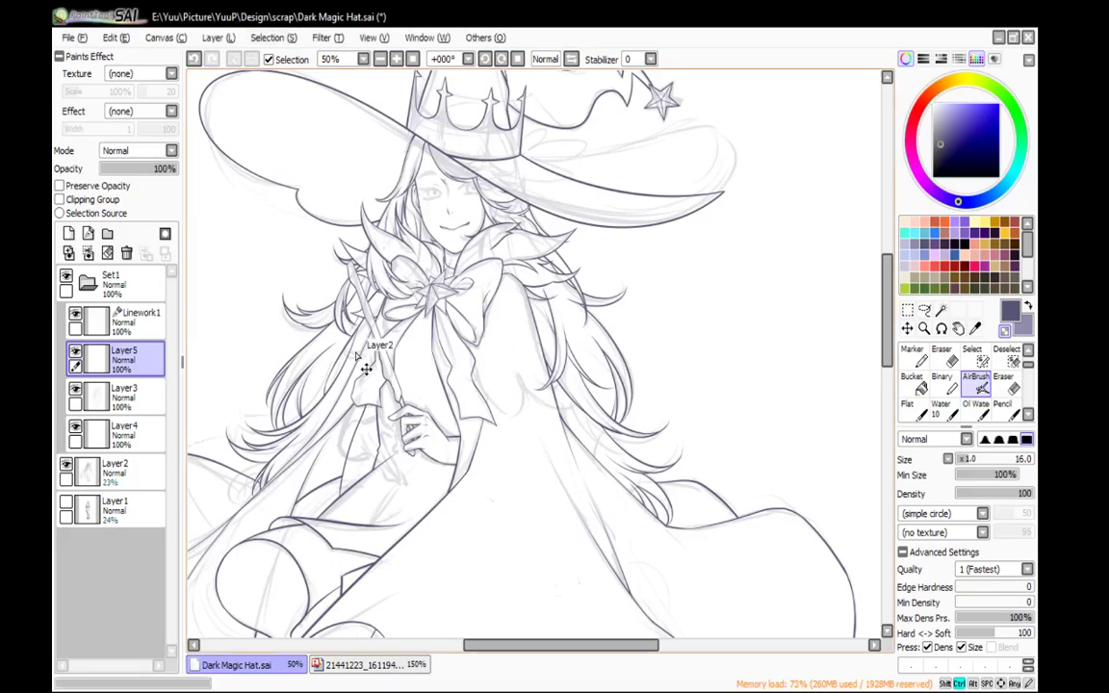
{"action": "left_click_drag", "start_coordinate": [356, 356], "coordinate": [480, 327]}
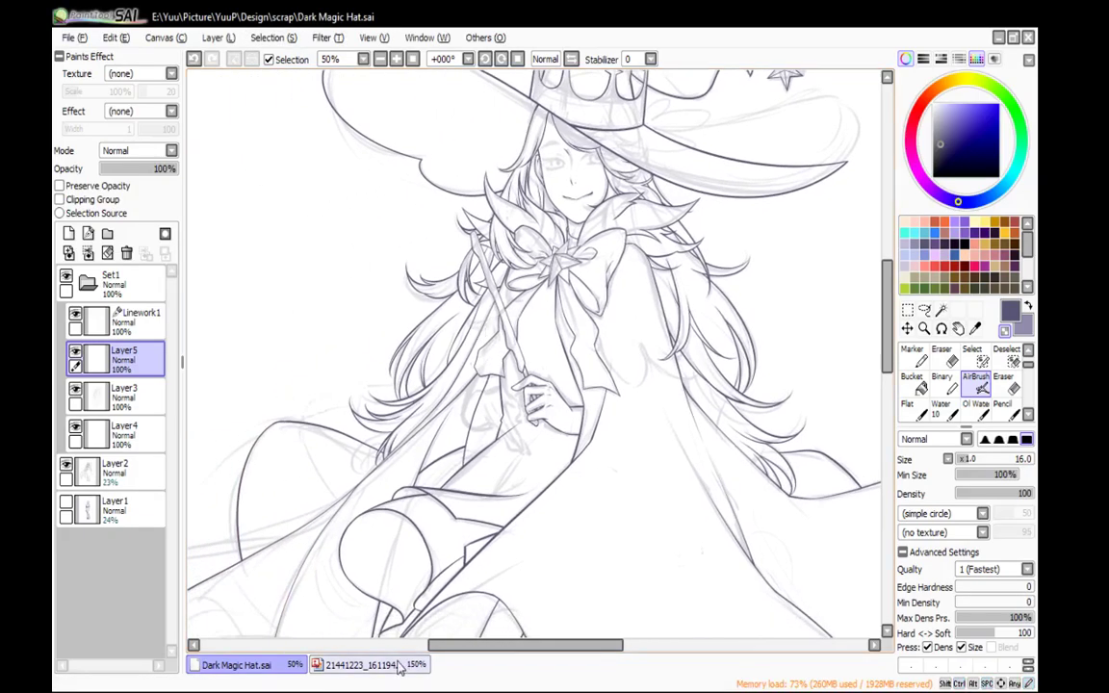
Compare the drawing's hat and crown with the ruffle around the crown's base in the reference picture
{"action": "left_click", "coordinate": [400, 666]}
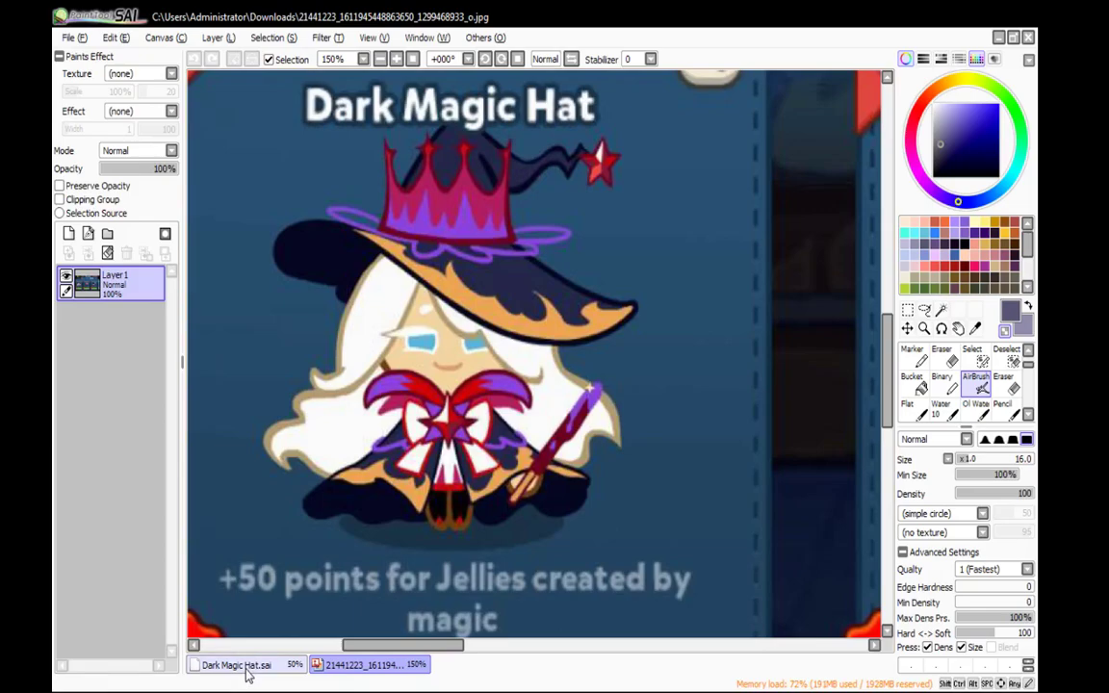
{"action": "left_click", "coordinate": [241, 665]}
{"action": "scroll", "coordinate": [486, 399], "scroll_direction": "down", "scroll_amount": 3}
{"action": "left_click_drag", "start_coordinate": [486, 400], "coordinate": [471, 425]}
{"action": "scroll", "coordinate": [566, 288], "scroll_direction": "up", "scroll_amount": 1}
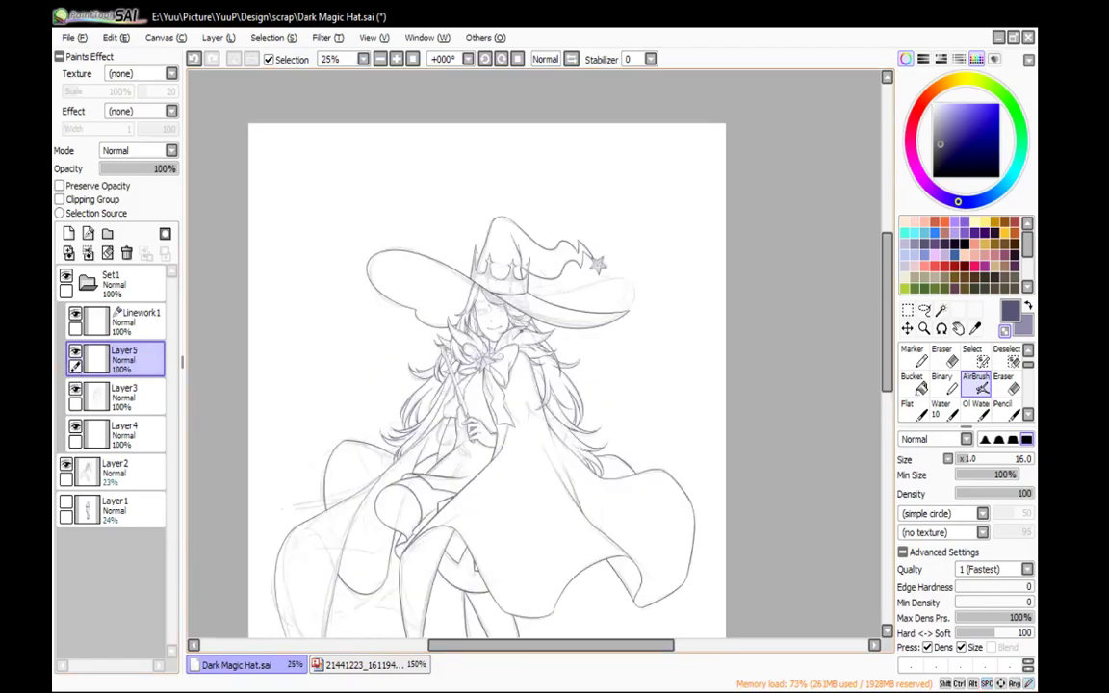
{"action": "scroll", "coordinate": [502, 344], "scroll_direction": "up", "scroll_amount": 2}
{"action": "left_click_drag", "start_coordinate": [495, 310], "coordinate": [463, 385]}
{"action": "scroll", "coordinate": [469, 351], "scroll_direction": "up", "scroll_amount": 2}
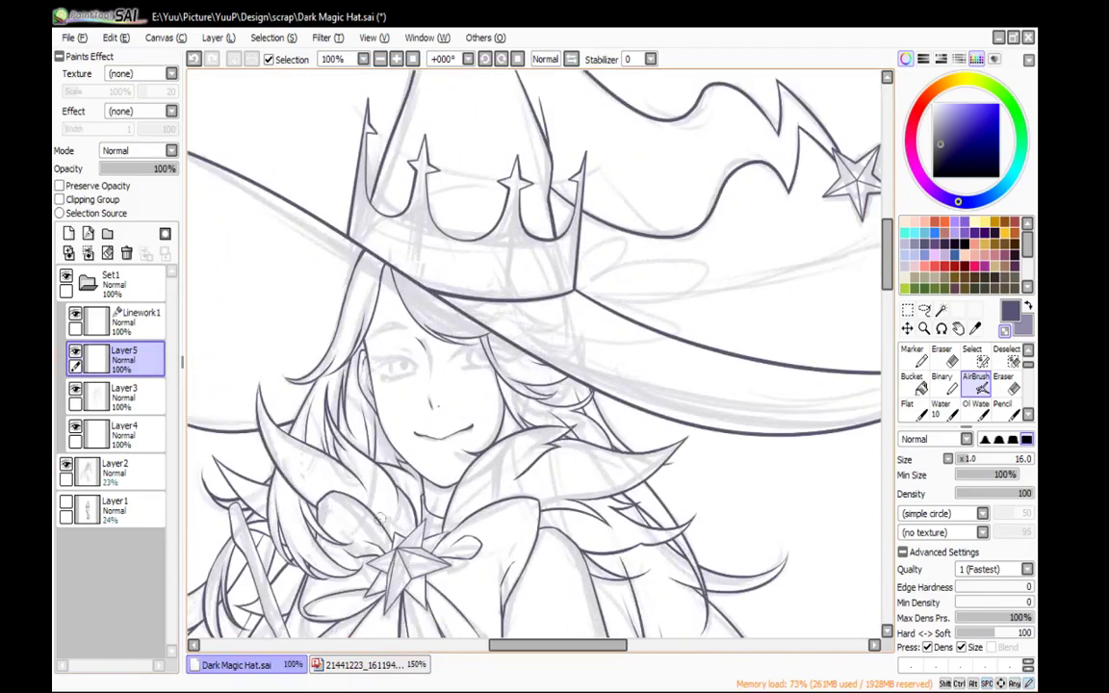
{"action": "left_click", "coordinate": [341, 664]}
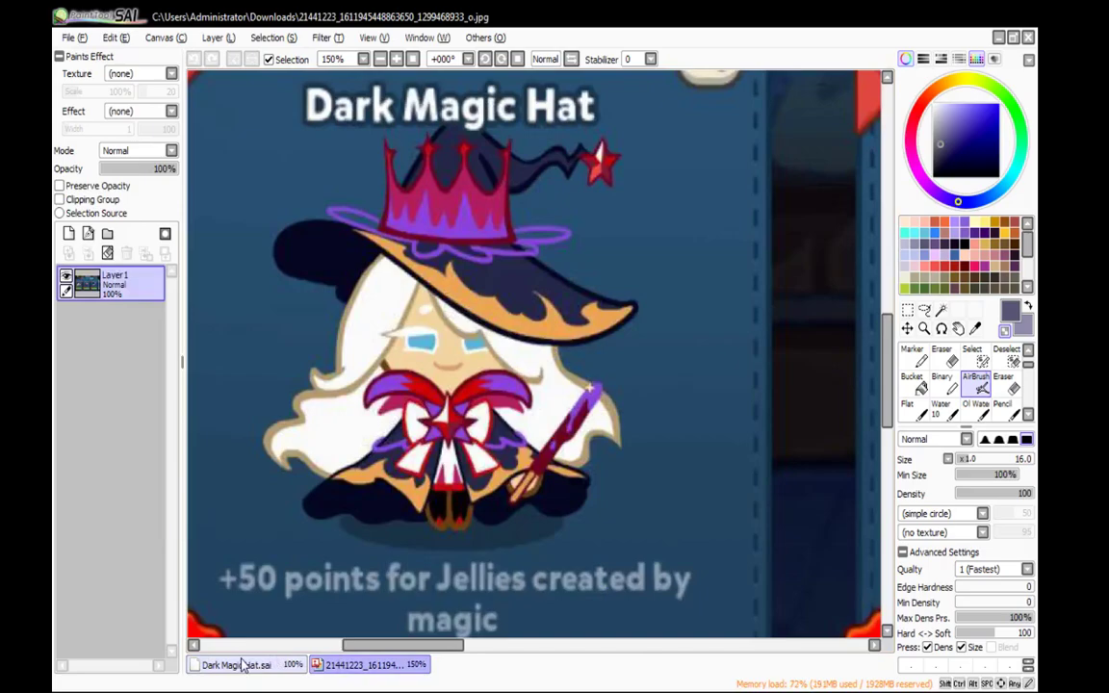
{"action": "left_click", "coordinate": [235, 664]}
{"action": "scroll", "coordinate": [534, 356], "scroll_direction": "up", "scroll_amount": 2}
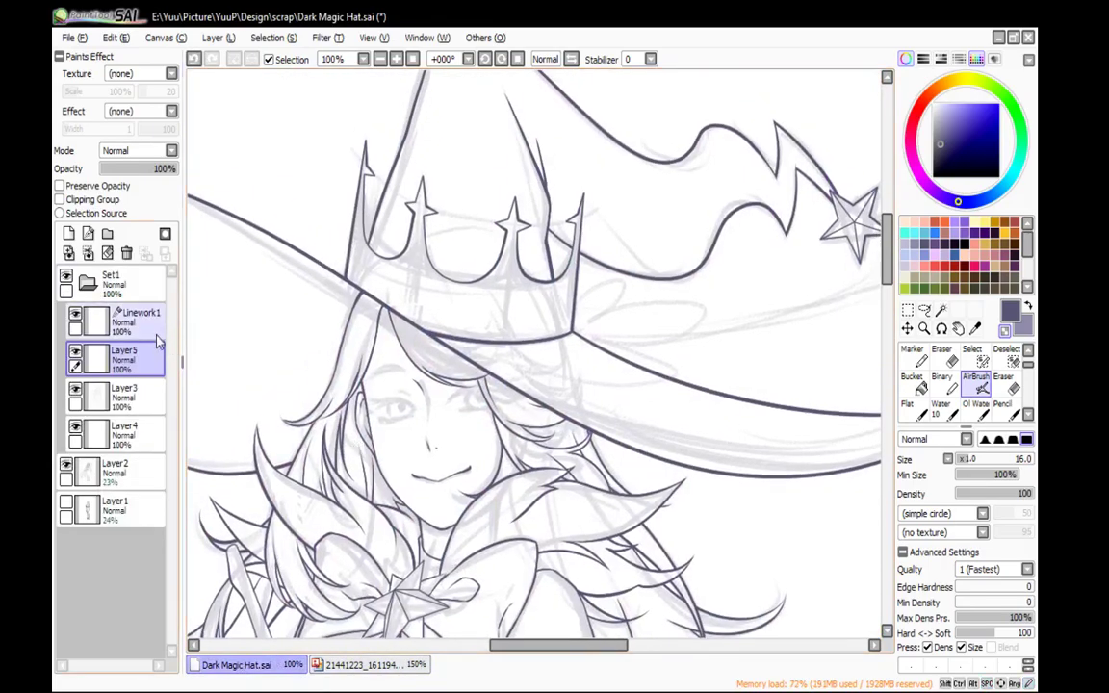
On Linework1, draw the first rounded ruffle loop below the crown's lower edge with a size 5 curve
{"action": "left_click", "coordinate": [145, 314]}
{"action": "key", "text": "]"}
{"action": "key", "text": "]"}
{"action": "key", "text": "]"}
{"action": "key", "text": "]"}
{"action": "key", "text": "]"}
{"action": "scroll", "coordinate": [482, 355], "scroll_direction": "up", "scroll_amount": 2}
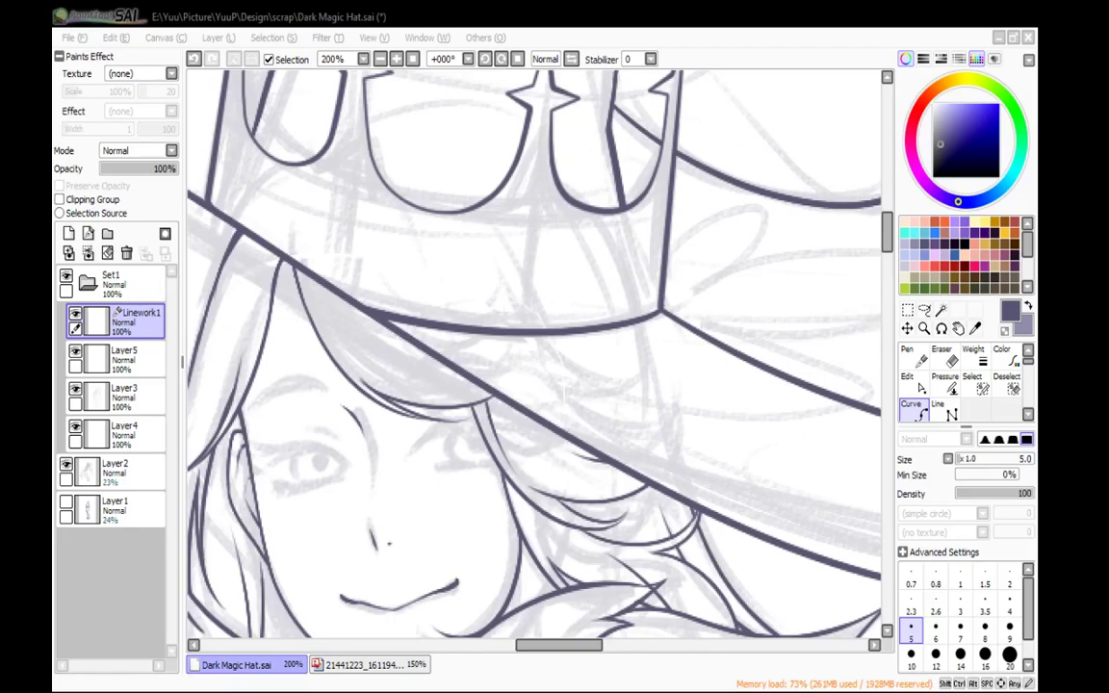
{"action": "left_click", "coordinate": [420, 359]}
{"action": "left_click", "coordinate": [445, 380]}
{"action": "left_click", "coordinate": [492, 396]}
{"action": "left_click", "coordinate": [526, 386]}
{"action": "left_click", "coordinate": [539, 362]}
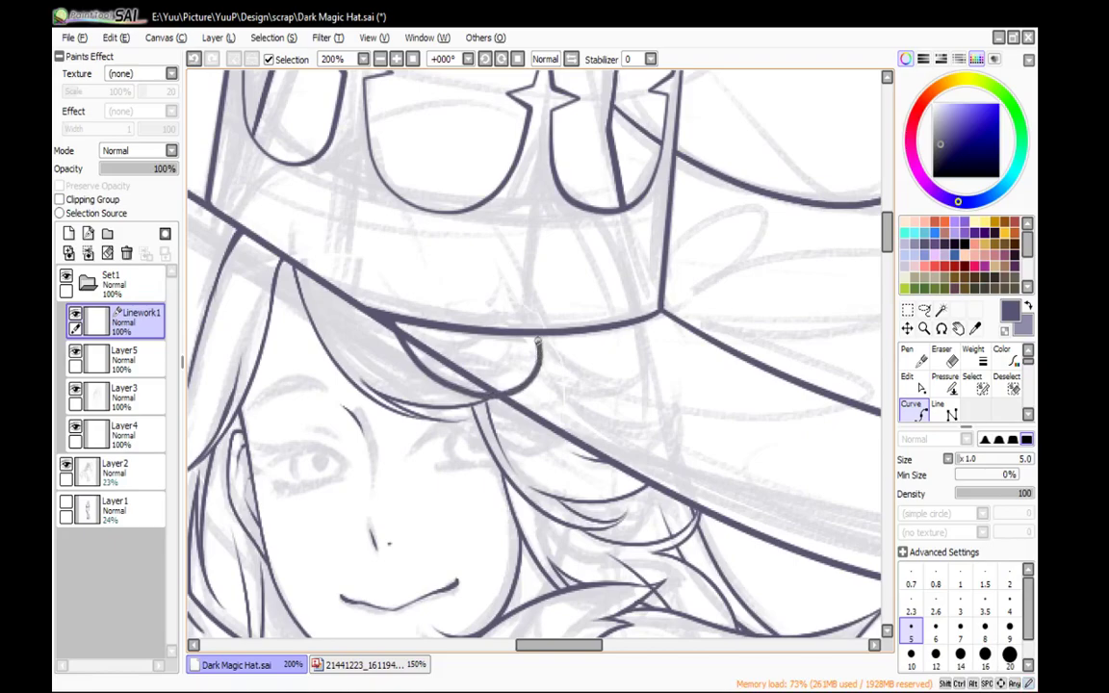
Adjust the first ruffle loop's curve and join its end to the crown's lower edge
{"action": "key", "text": "ctrl"}
{"action": "left_click_drag", "start_coordinate": [489, 396], "coordinate": [524, 386]}
{"action": "left_click_drag", "start_coordinate": [540, 342], "coordinate": [580, 398]}
{"action": "key", "text": "ctrl+z"}
{"action": "key", "text": "ctrl"}
{"action": "left_click", "coordinate": [535, 335], "text": "shift"}
{"action": "double_click", "coordinate": [525, 342]}
{"action": "left_click", "coordinate": [491, 396], "text": "ctrl"}
Draw a second, longer ruffle loop over the hat brim, ending near the crown's front lower corner
{"action": "left_click", "coordinate": [564, 386]}
{"action": "left_click", "coordinate": [592, 416]}
{"action": "left_click", "coordinate": [637, 436]}
{"action": "left_click", "coordinate": [679, 436]}
{"action": "key", "text": "space"}
{"action": "left_click_drag", "start_coordinate": [749, 356], "coordinate": [662, 305]}
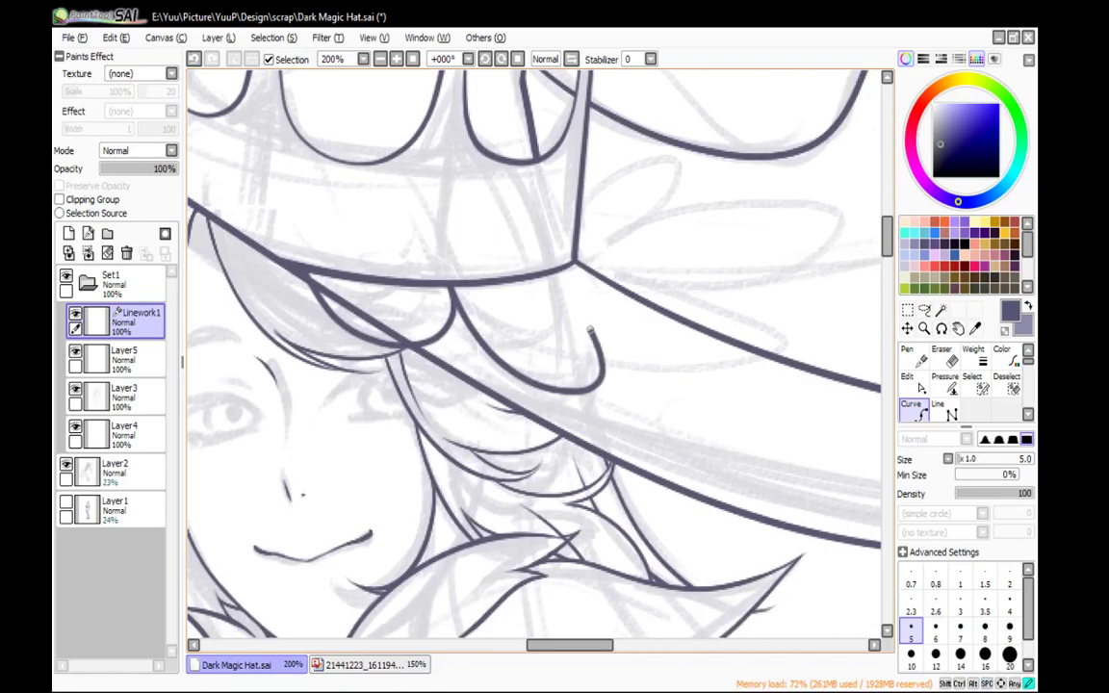
{"action": "left_click", "coordinate": [548, 274], "text": "shift"}
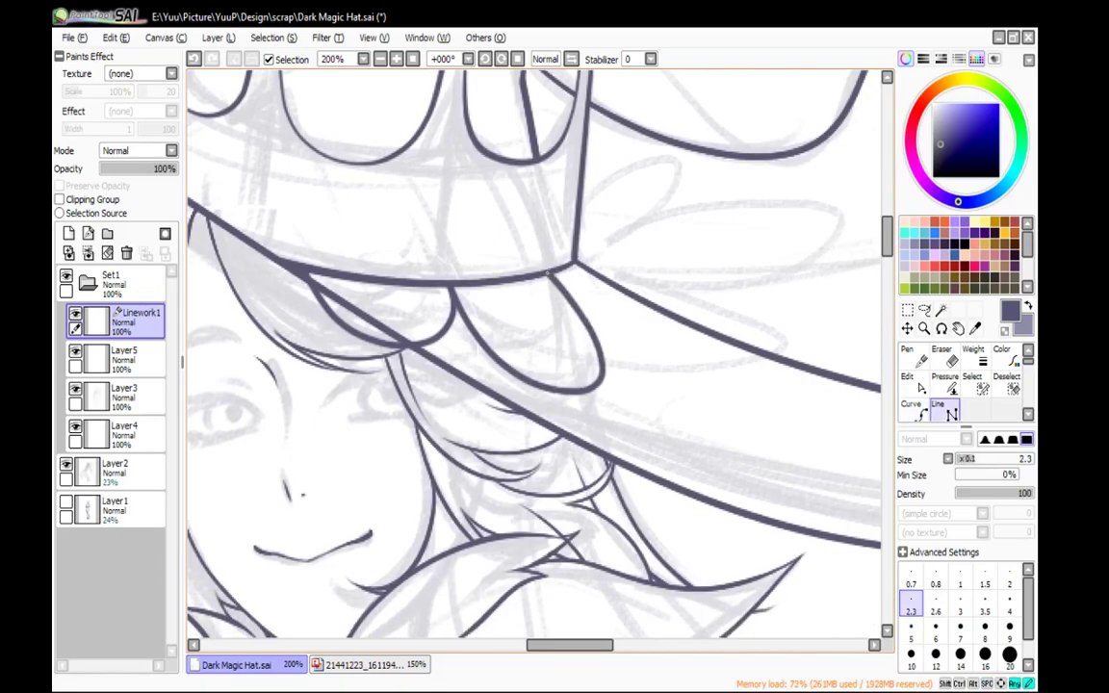
Draw a third ruffle loop extending sideways over the brim edge from the crown's lower corner
{"action": "left_click", "coordinate": [587, 300]}
{"action": "left_click", "coordinate": [641, 322]}
{"action": "left_click", "coordinate": [676, 323]}
{"action": "left_click", "coordinate": [724, 307]}
{"action": "left_click", "coordinate": [744, 284]}
{"action": "left_click", "coordinate": [742, 263]}
{"action": "left_click", "coordinate": [742, 262]}
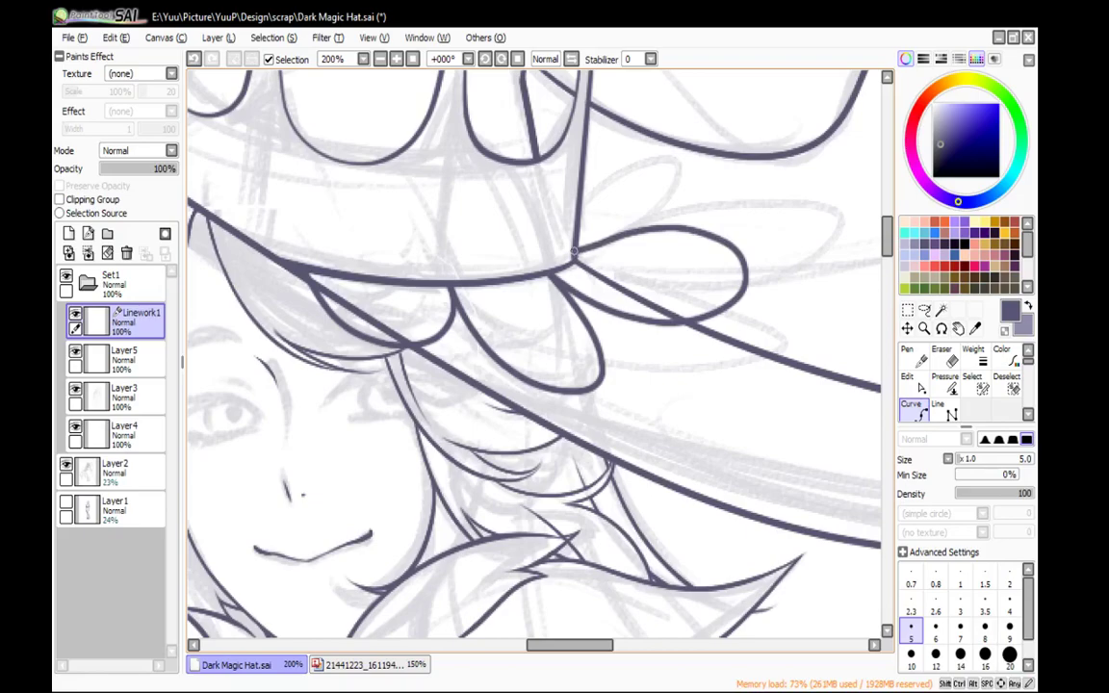
Draw a fourth, small ruffle loop rising beside the crown's edge, above the sideways loop, and refine its curve
{"action": "left_click_drag", "start_coordinate": [592, 245], "coordinate": [601, 242]}
{"action": "left_click", "coordinate": [624, 231]}
{"action": "left_click", "coordinate": [658, 209]}
{"action": "left_click", "coordinate": [674, 184]}
{"action": "left_click", "coordinate": [679, 164]}
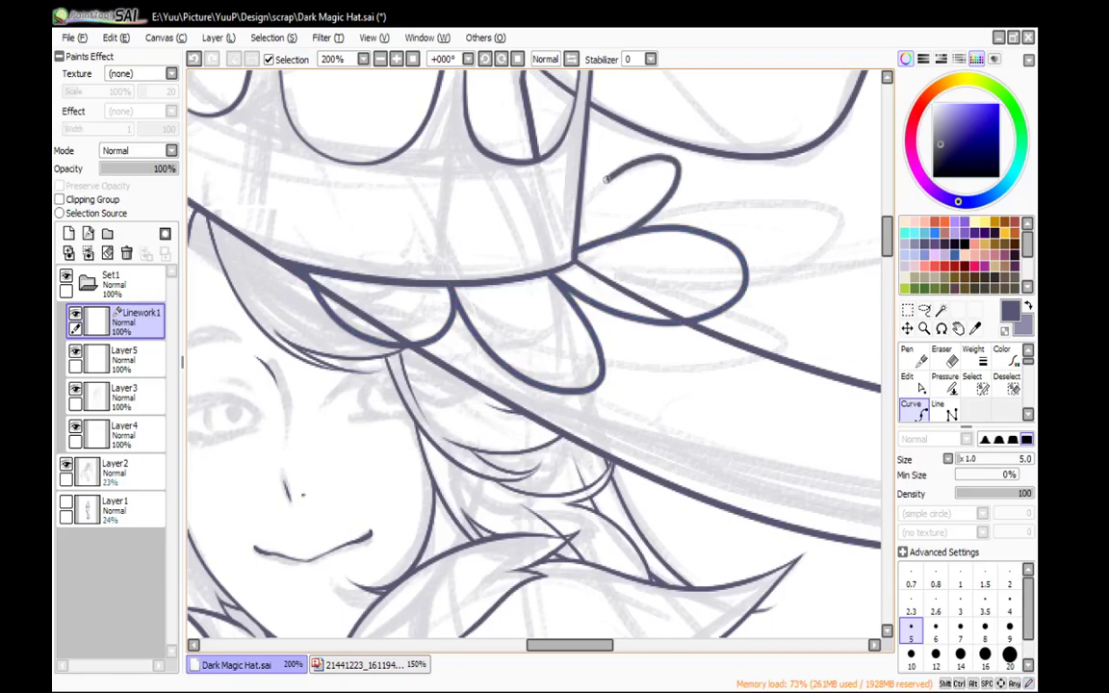
{"action": "double_click", "coordinate": [578, 209]}
{"action": "left_click_drag", "start_coordinate": [628, 171], "coordinate": [634, 178]}
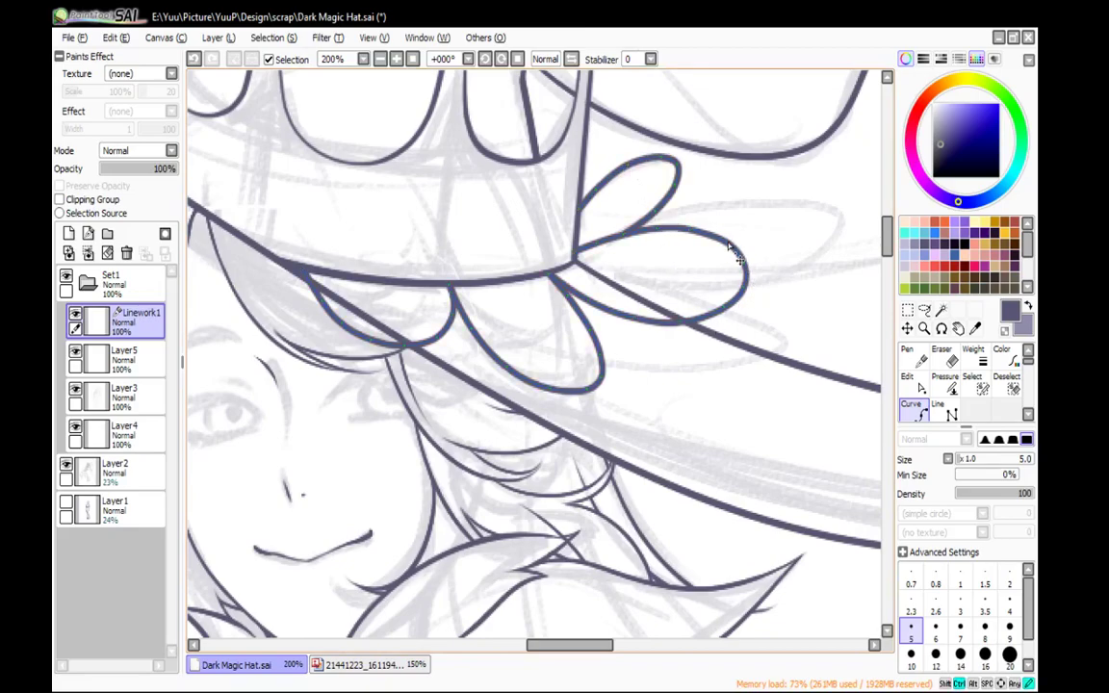
Draw a size 5 trim curve on Linework1 from beneath the star brooch down to the ribbon tail's outer edge
{"action": "scroll", "coordinate": [621, 260], "scroll_direction": "down", "scroll_amount": 3}
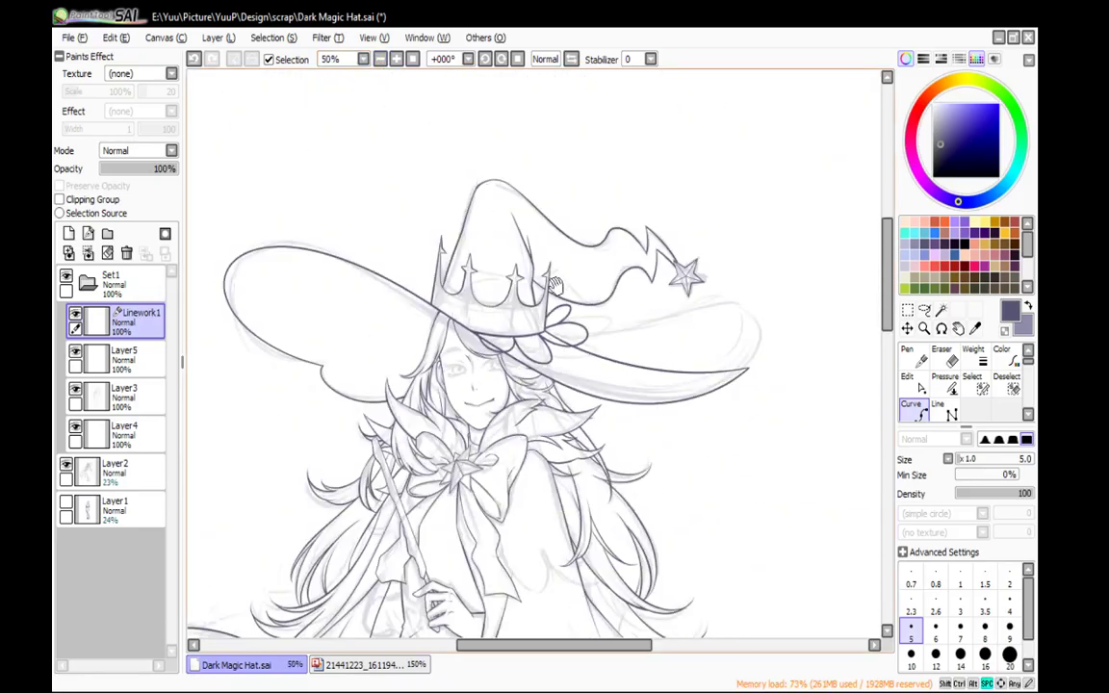
{"action": "left_click_drag", "start_coordinate": [621, 260], "coordinate": [679, 188]}
{"action": "left_click", "coordinate": [397, 60]}
{"action": "left_click", "coordinate": [397, 61]}
{"action": "left_click", "coordinate": [396, 61]}
{"action": "left_click_drag", "start_coordinate": [440, 181], "coordinate": [524, 271]}
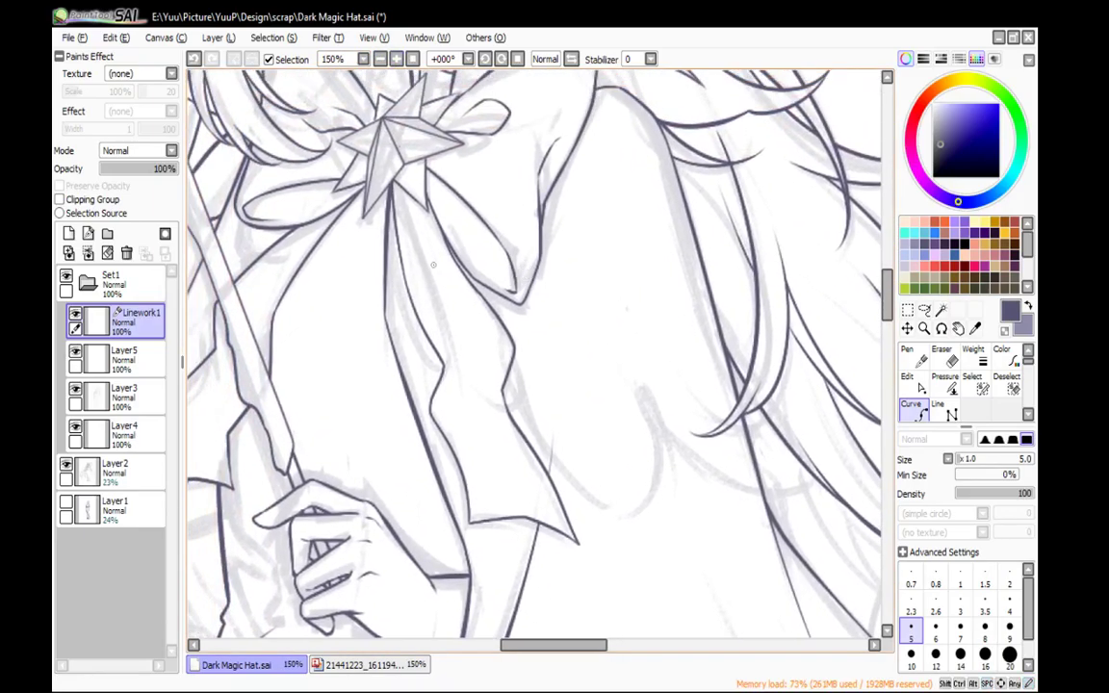
{"action": "mouse_move", "coordinate": [397, 200]}
{"action": "left_mouse_down"}
{"action": "mouse_move", "coordinate": [404, 304]}
{"action": "mouse_move", "coordinate": [421, 354]}
{"action": "mouse_move", "coordinate": [462, 385]}
{"action": "mouse_move", "coordinate": [432, 370]}
{"action": "left_mouse_up"}
{"action": "double_click", "coordinate": [457, 388]}
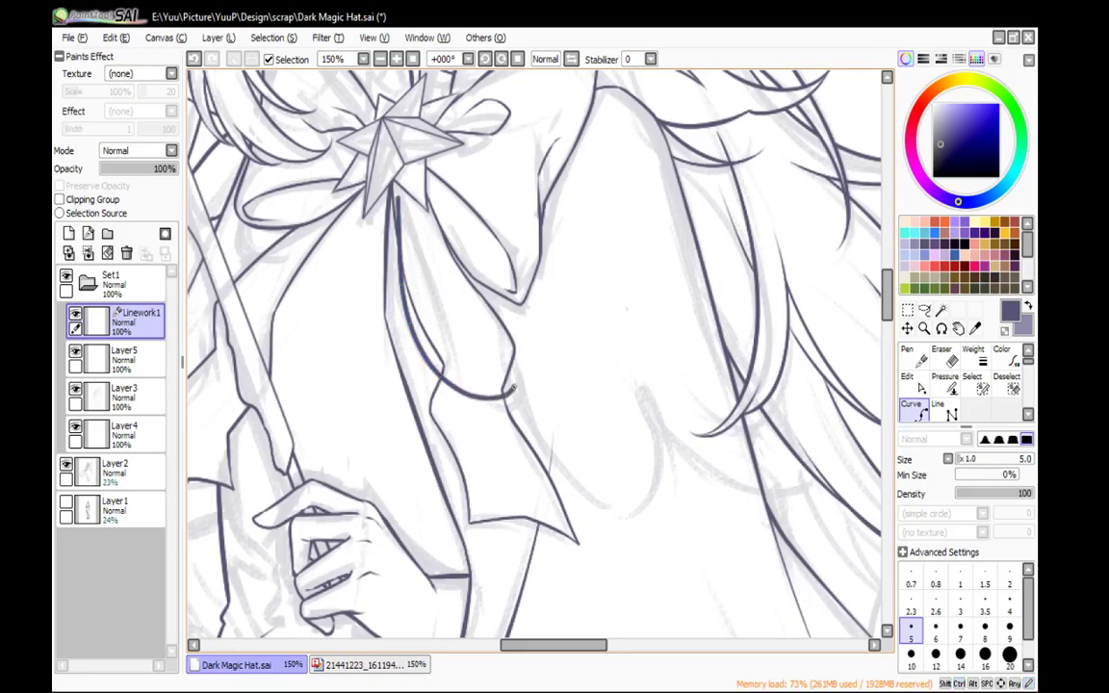
Continue the trim with a deep scallop from the ribbon tail across the cape up to a sharp point, and refine it
{"action": "left_click", "coordinate": [512, 390], "text": "shift"}
{"action": "left_click", "coordinate": [549, 451]}
{"action": "left_click", "coordinate": [579, 487]}
{"action": "left_click", "coordinate": [612, 507]}
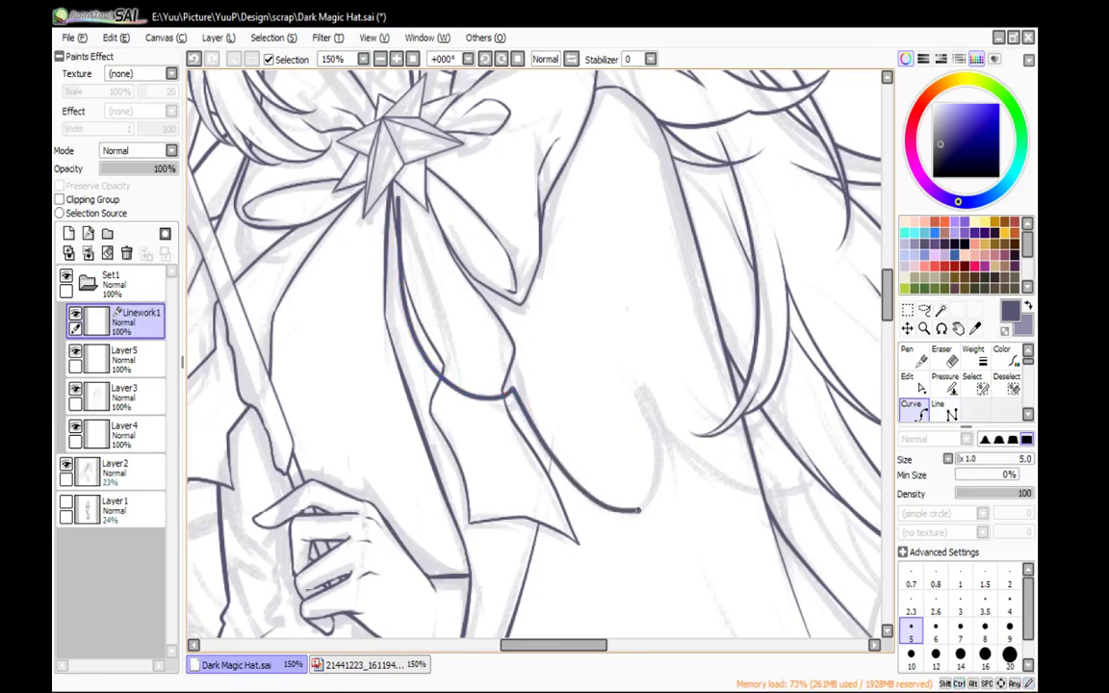
{"action": "left_click", "coordinate": [654, 462]}
{"action": "left_click", "coordinate": [651, 422]}
{"action": "double_click", "coordinate": [642, 398]}
{"action": "key", "text": "v"}
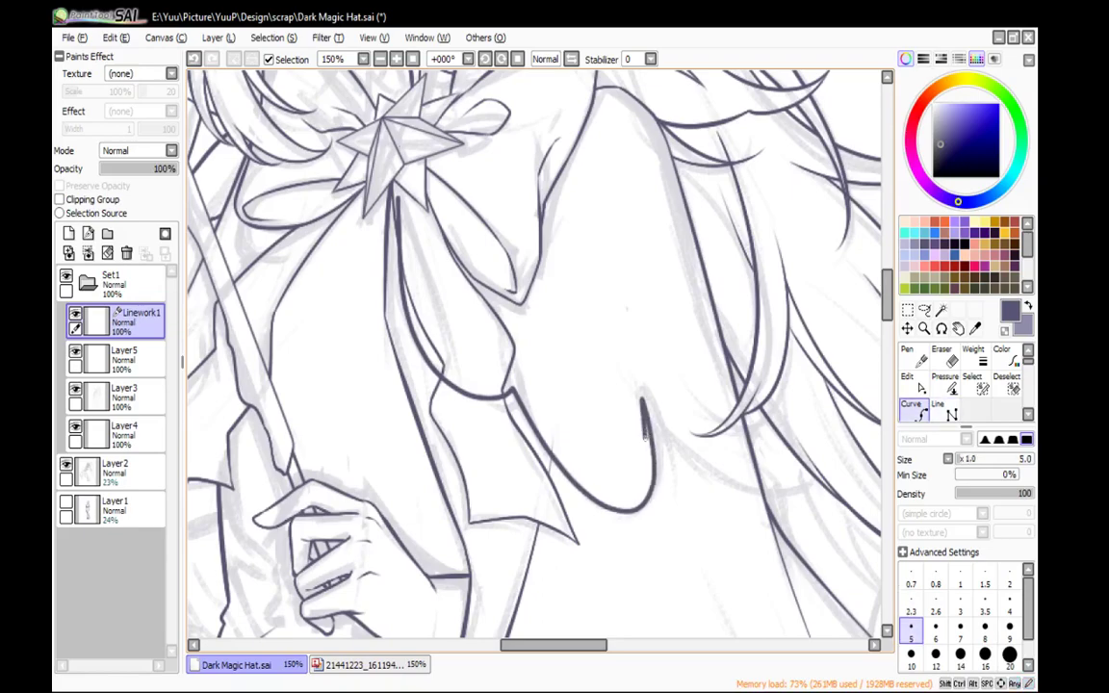
{"action": "left_click", "coordinate": [653, 489], "text": "ctrl"}
Draw the trim's next scallop along the cape, redo its outer bend, and end it beneath the overlapping hair strands
{"action": "left_click", "coordinate": [642, 399]}
{"action": "left_click", "coordinate": [660, 426]}
{"action": "left_click", "coordinate": [694, 462]}
{"action": "left_click", "coordinate": [731, 484]}
{"action": "left_click", "coordinate": [765, 492]}
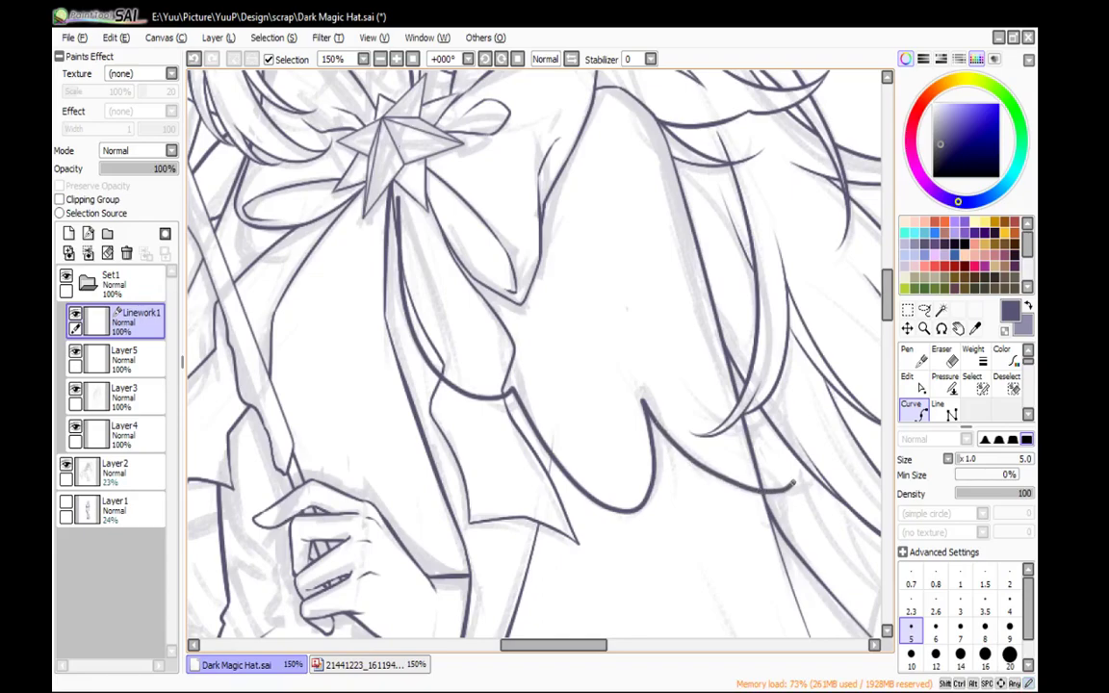
{"action": "left_click", "coordinate": [795, 478]}
{"action": "key", "text": "ctrl+z"}
{"action": "key", "text": "ctrl+z"}
{"action": "double_click", "coordinate": [787, 487]}
{"action": "left_click", "coordinate": [747, 413]}
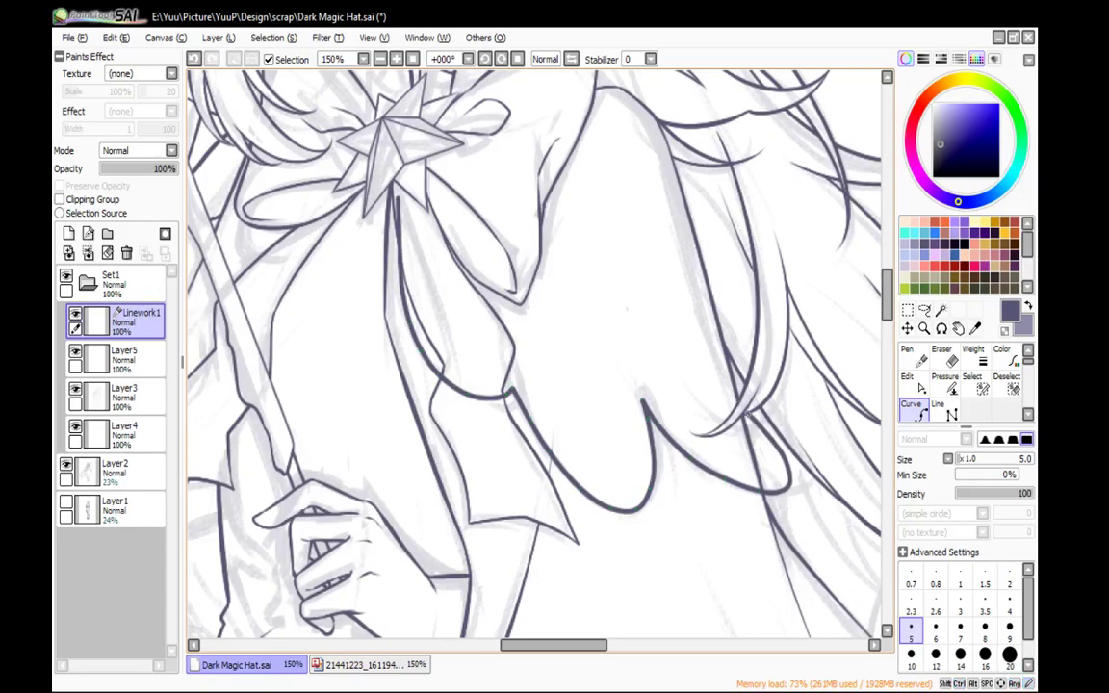
{"action": "left_click", "coordinate": [726, 392]}
{"action": "key", "text": "ctrl"}
{"action": "key", "text": "ctrl"}
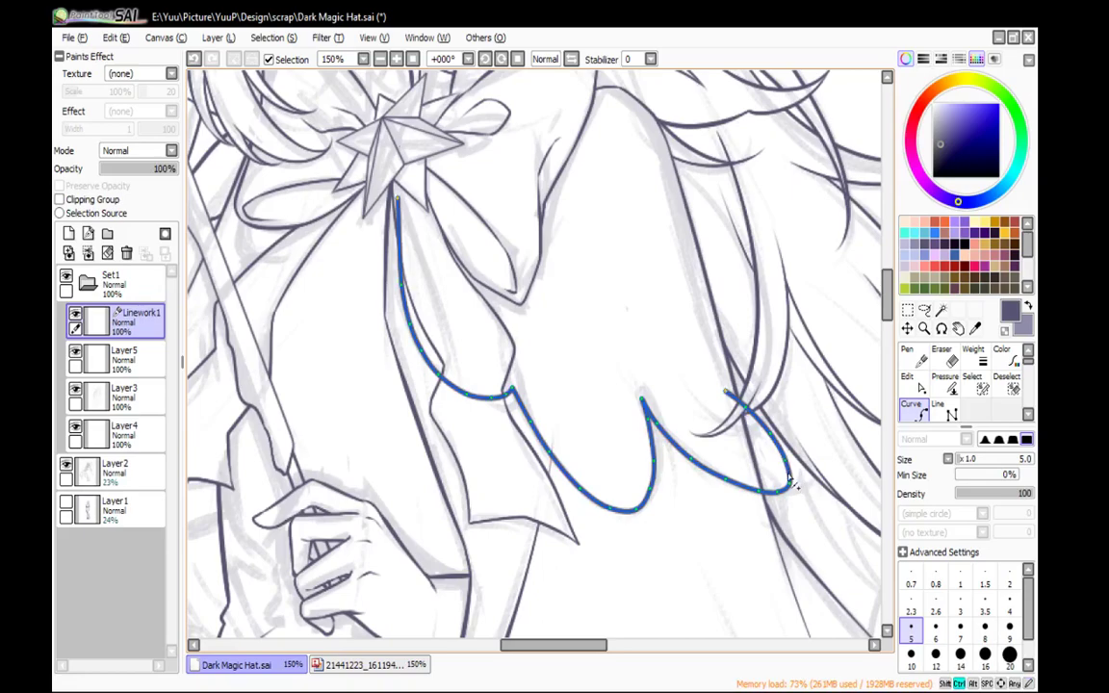
{"action": "left_click_drag", "start_coordinate": [771, 472], "coordinate": [818, 428]}
Mirror the canvas view and draw a short trim loop beside the wand on the cape's other shoulder
{"action": "mouse_move", "coordinate": [548, 361]}
{"action": "left_mouse_down"}
{"action": "mouse_move", "coordinate": [564, 495]}
{"action": "mouse_move", "coordinate": [747, 480]}
{"action": "mouse_move", "coordinate": [775, 507]}
{"action": "mouse_move", "coordinate": [773, 540]}
{"action": "left_mouse_up"}
{"action": "left_click", "coordinate": [571, 59]}
{"action": "left_click_drag", "start_coordinate": [504, 230], "coordinate": [460, 183]}
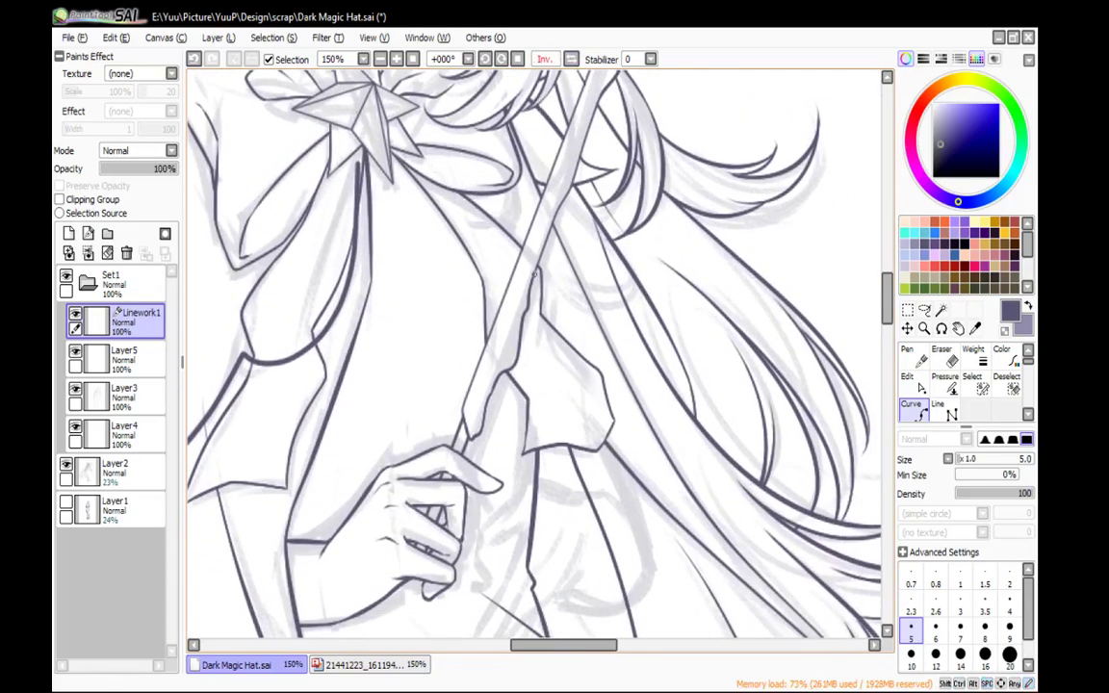
{"action": "left_click", "coordinate": [577, 301]}
{"action": "key", "text": "ctrl+z"}
{"action": "left_click", "coordinate": [605, 308]}
{"action": "left_click", "coordinate": [608, 304]}
{"action": "left_click", "coordinate": [610, 302], "text": "ctrl"}
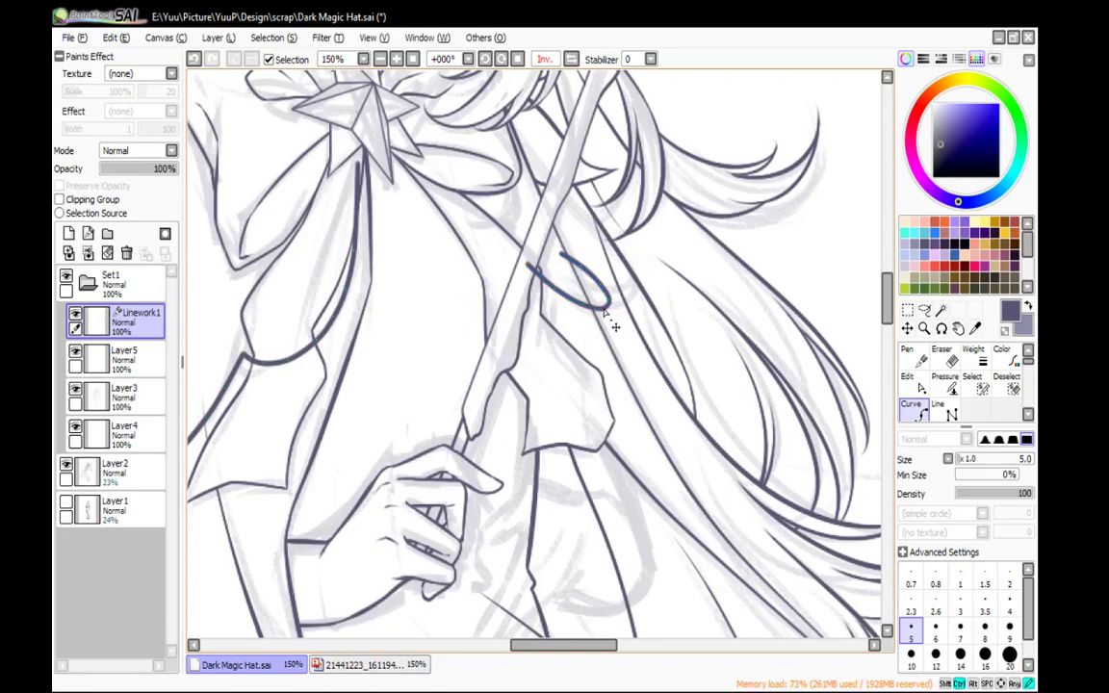
{"action": "left_click_drag", "start_coordinate": [608, 308], "coordinate": [607, 309]}
Duplicate the Linework1 layer and recolor the copy's ruffle and trim strokes white
{"action": "scroll", "coordinate": [618, 315], "scroll_direction": "down", "scroll_amount": 1}
{"action": "scroll", "coordinate": [525, 239], "scroll_direction": "down", "scroll_amount": 3}
{"action": "mouse_move", "coordinate": [726, 420]}
{"action": "left_mouse_down"}
{"action": "mouse_move", "coordinate": [723, 386]}
{"action": "mouse_move", "coordinate": [750, 317]}
{"action": "mouse_move", "coordinate": [758, 394]}
{"action": "left_mouse_up"}
{"action": "left_click", "coordinate": [88, 233]}
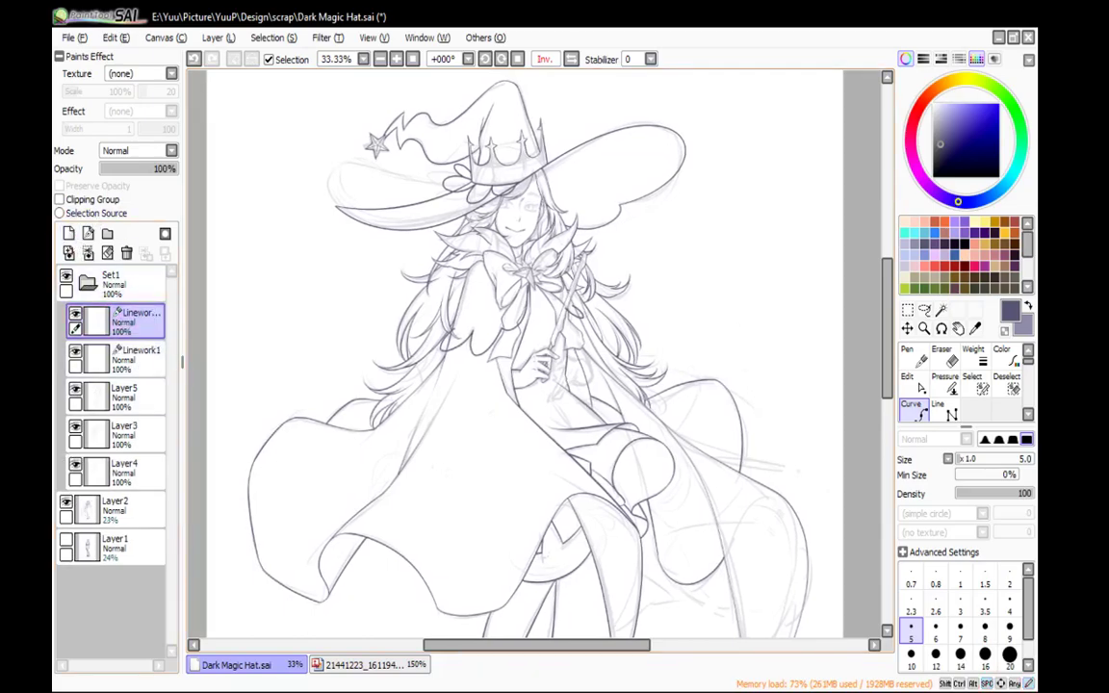
{"action": "left_click", "coordinate": [1002, 354]}
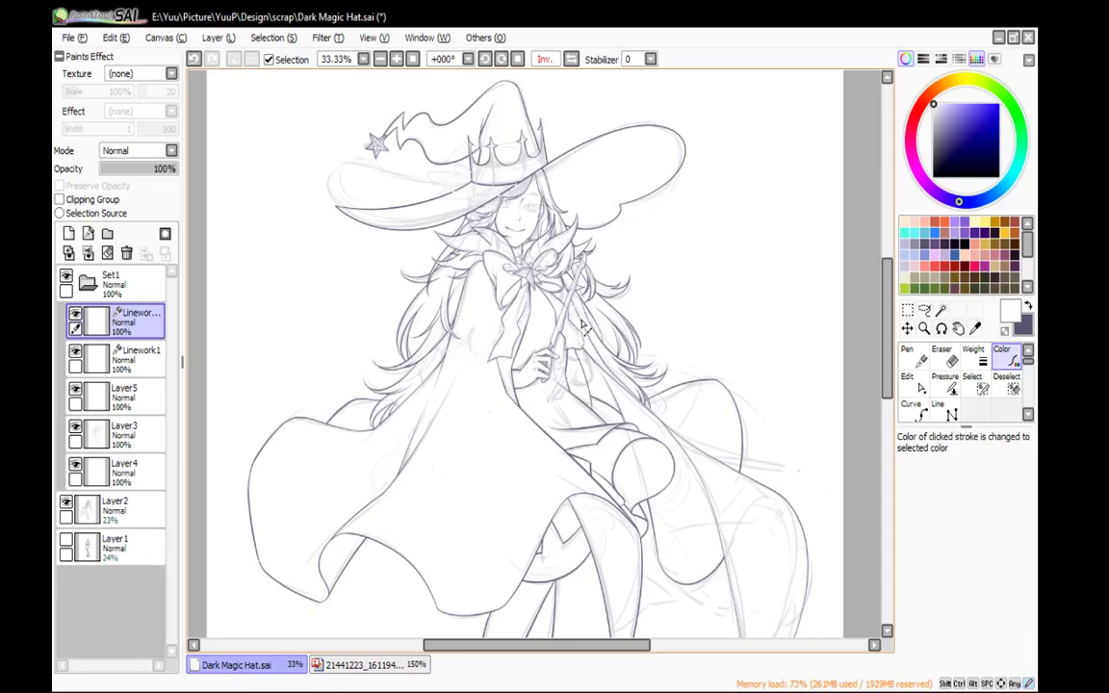
On the original Linework1, thicken the hat's ruffle loop strokes to weight 9 in the dark line color
{"action": "left_click", "coordinate": [138, 361]}
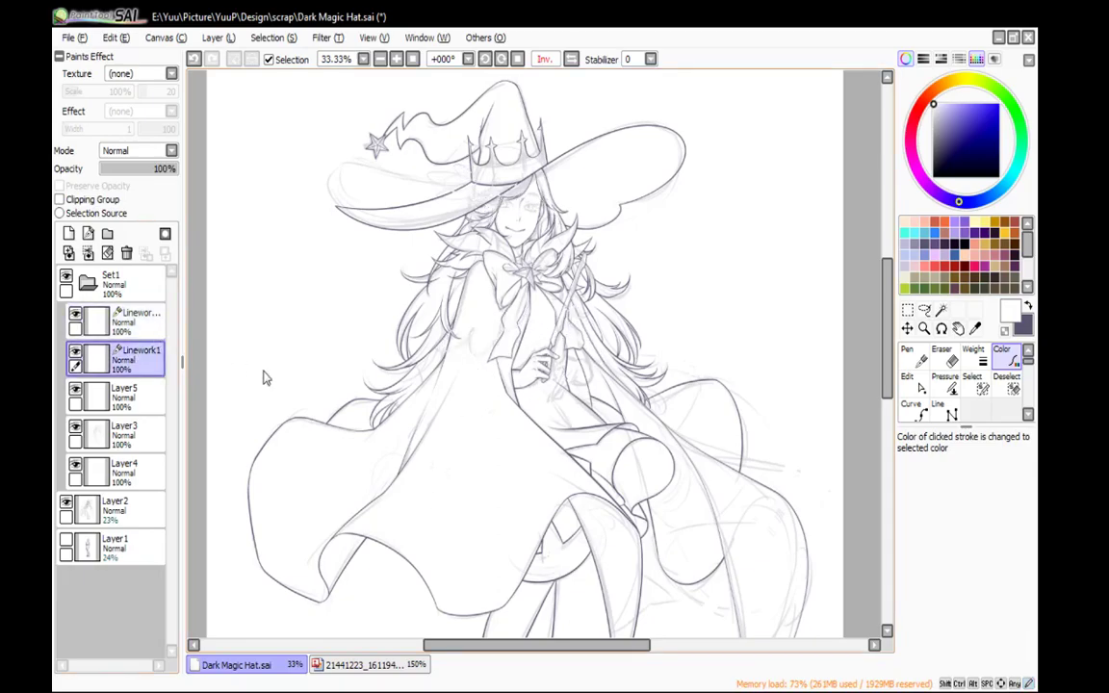
{"action": "left_click", "coordinate": [979, 361]}
{"action": "key", "text": "x"}
{"action": "key", "text": "bracketright"}
{"action": "key", "text": "bracketright"}
{"action": "key", "text": "bracketright"}
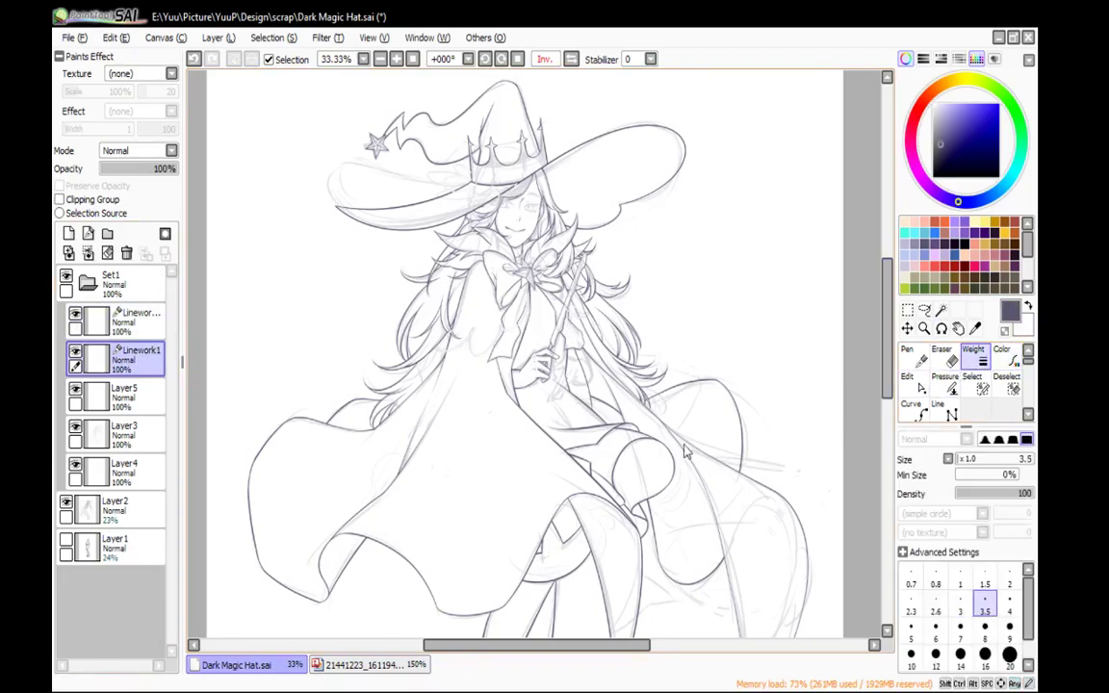
{"action": "left_click", "coordinate": [396, 59]}
{"action": "left_click", "coordinate": [396, 59]}
{"action": "left_click_drag", "start_coordinate": [398, 81], "coordinate": [478, 396]}
{"action": "key", "text": "bracketright"}
{"action": "key", "text": "bracketright"}
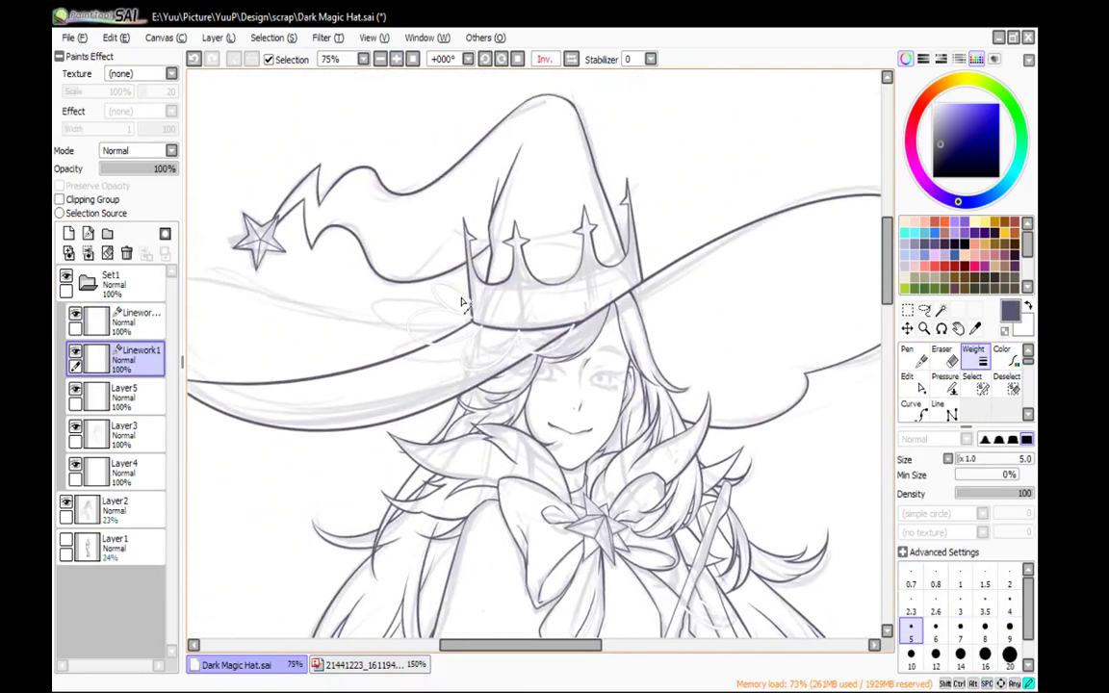
{"action": "key", "text": "bracketright"}
{"action": "key", "text": "bracketright"}
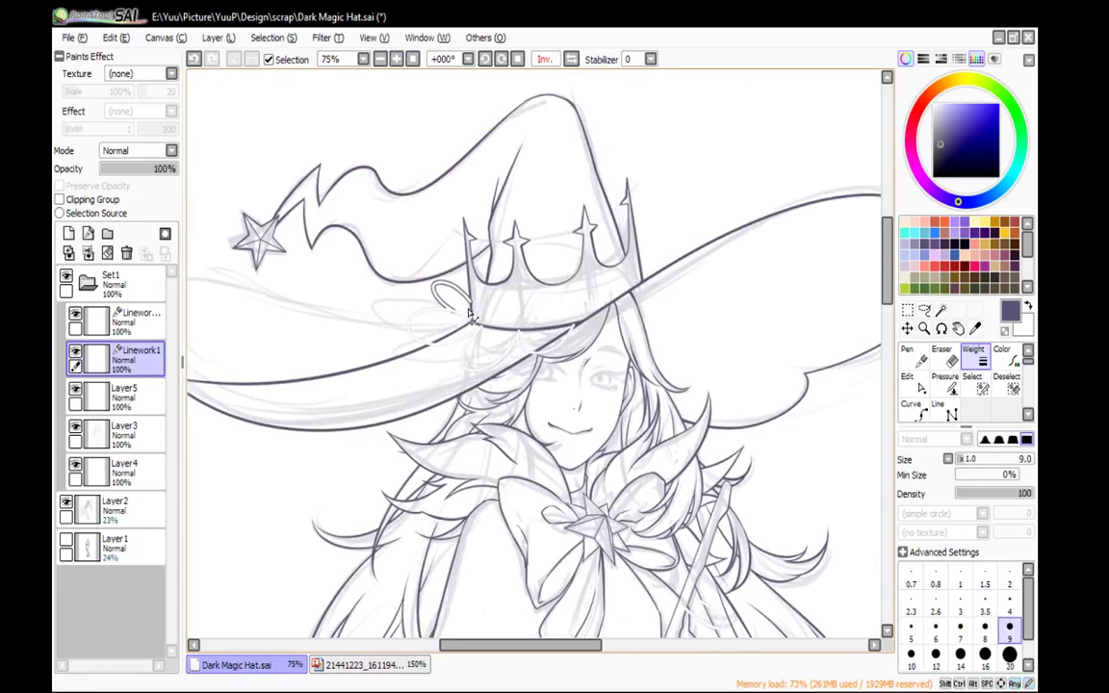
{"action": "key", "text": "bracketleft"}
{"action": "key", "text": "bracketright"}
{"action": "mouse_move", "coordinate": [470, 304]}
{"action": "left_mouse_down"}
{"action": "mouse_move", "coordinate": [429, 289]}
{"action": "mouse_move", "coordinate": [496, 353]}
{"action": "left_mouse_up"}
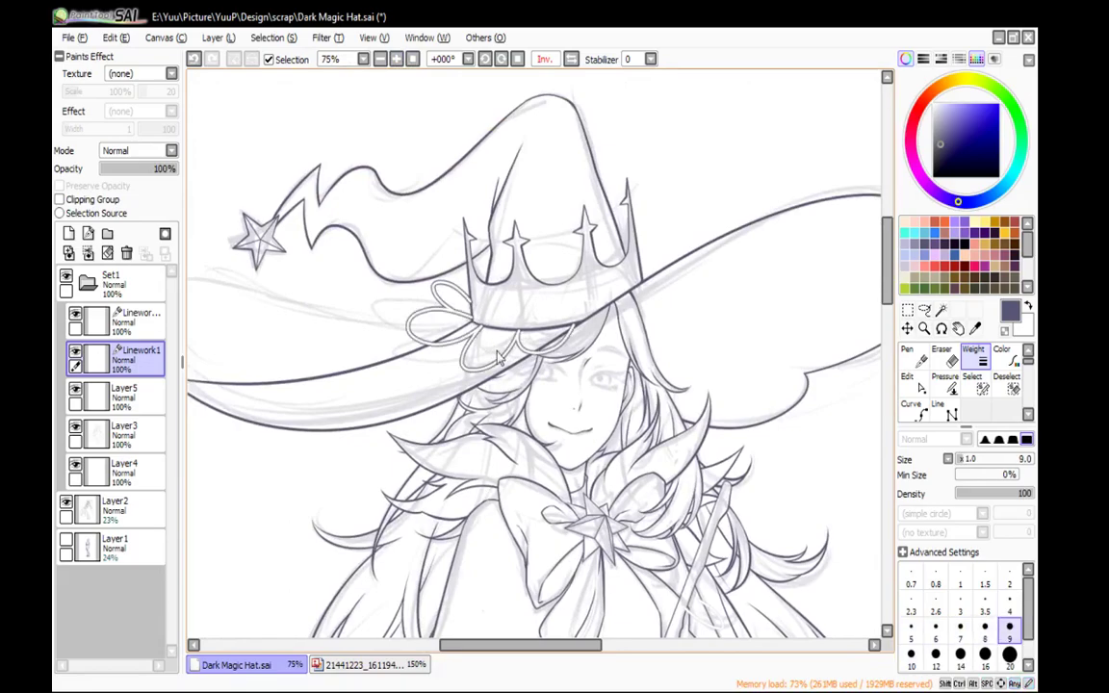
Thicken the scalloped trim and the short loop beside the wand to weight 9
{"action": "left_click_drag", "start_coordinate": [591, 580], "coordinate": [675, 187]}
{"action": "left_click", "coordinate": [546, 308]}
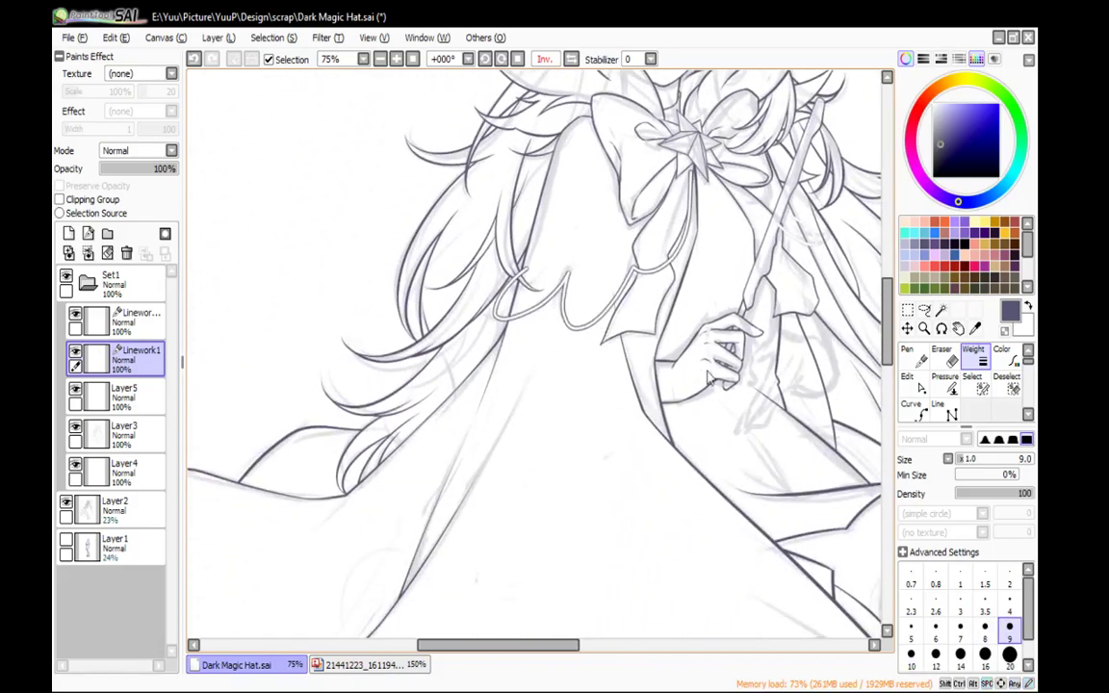
{"action": "left_click_drag", "start_coordinate": [790, 344], "coordinate": [644, 397]}
{"action": "scroll", "coordinate": [612, 288], "scroll_direction": "up", "scroll_amount": 3}
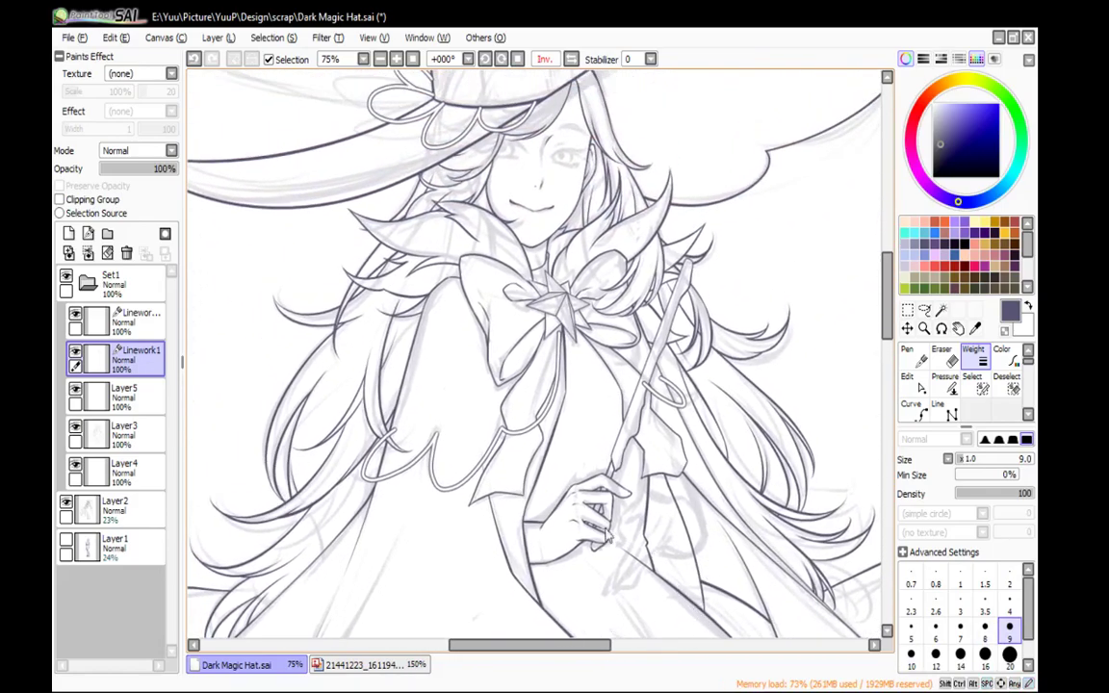
Merge the white copy into Linework1, clear the trim-shaped selection on Layer3, and deselect
{"action": "left_click", "coordinate": [103, 323]}
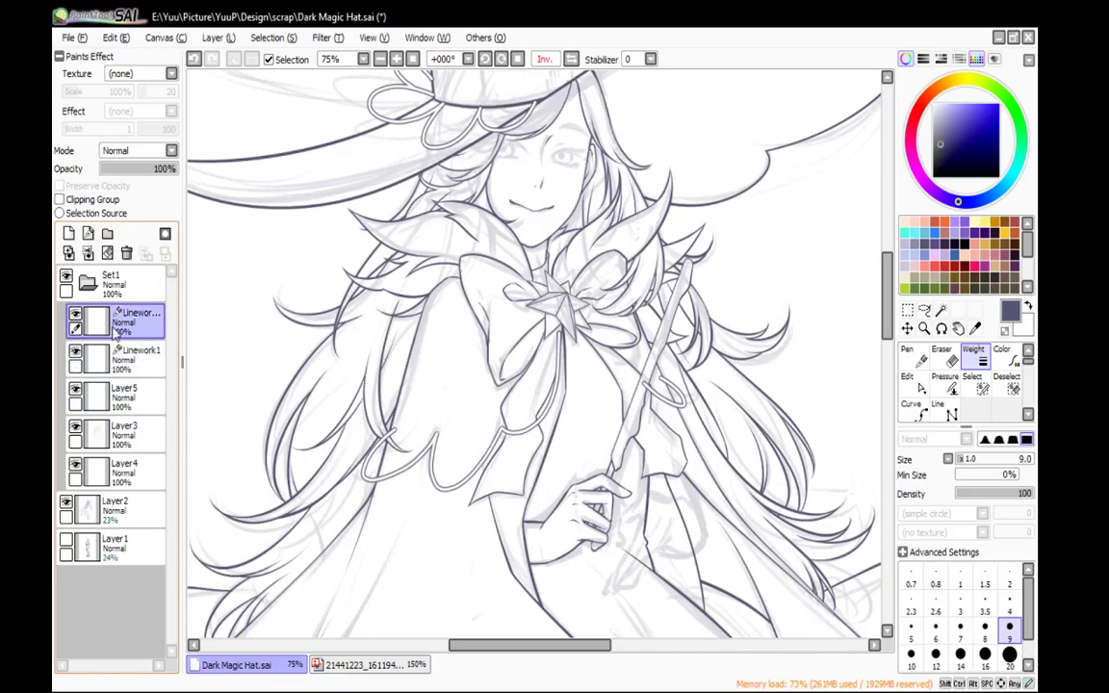
{"action": "key", "text": "ctrl+e"}
{"action": "key", "text": "ctrl+e"}
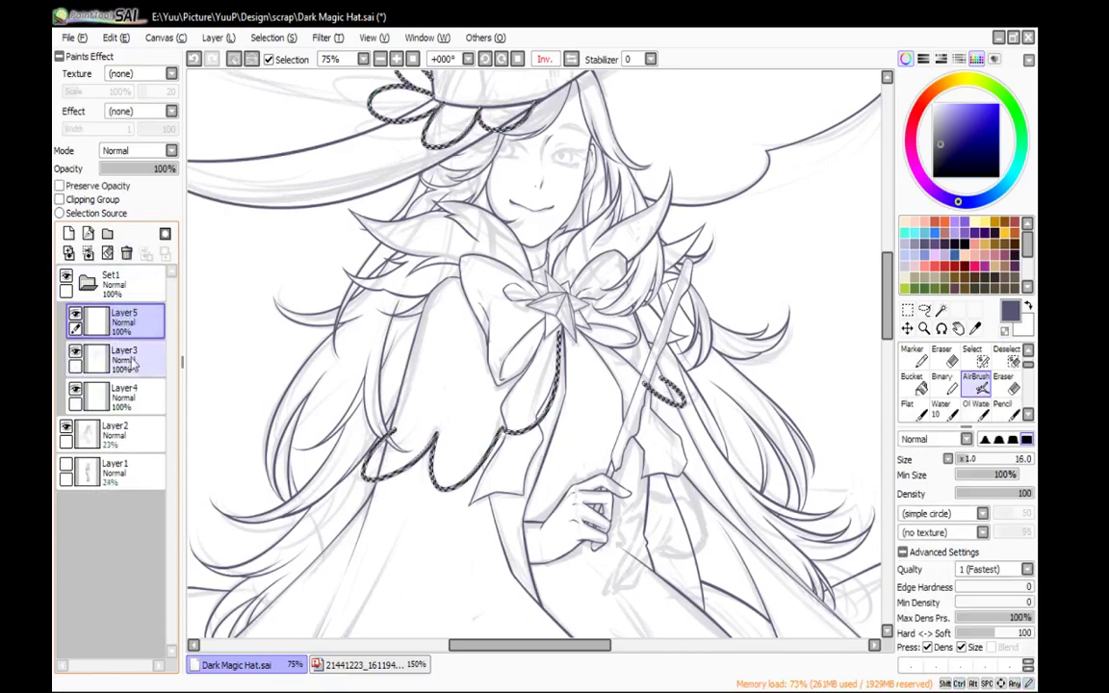
{"action": "key", "text": "ctrl+z"}
{"action": "left_click", "coordinate": [140, 359]}
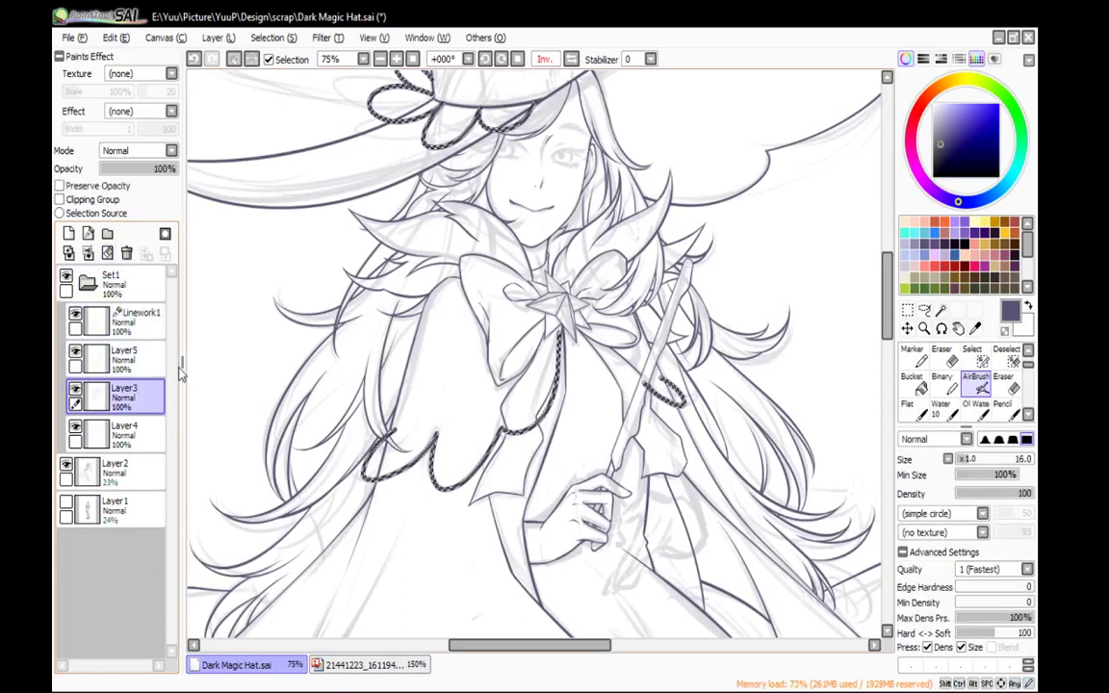
{"action": "key", "text": "Delete"}
{"action": "key", "text": "ctrl+d"}
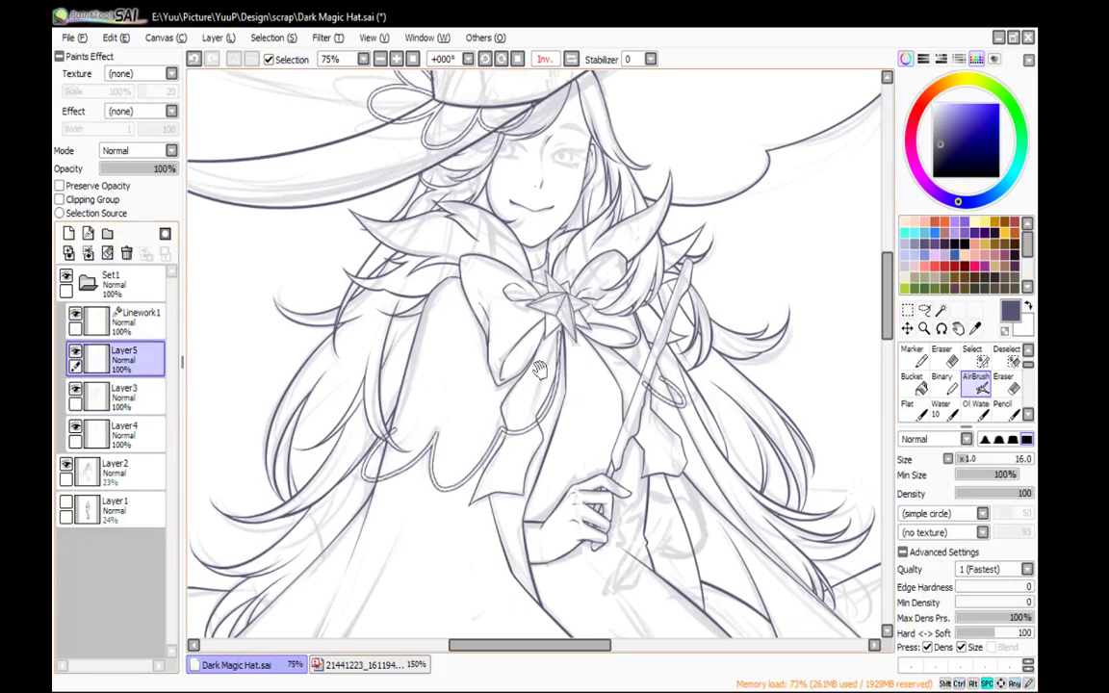
On Layer5, erase the line overlap where the small ruffle loop meets the crown's edge, using a size 10 eraser
{"action": "left_click_drag", "start_coordinate": [552, 298], "coordinate": [623, 526]}
{"action": "key", "text": "e"}
{"action": "scroll", "coordinate": [460, 277], "scroll_direction": "up", "scroll_amount": 3}
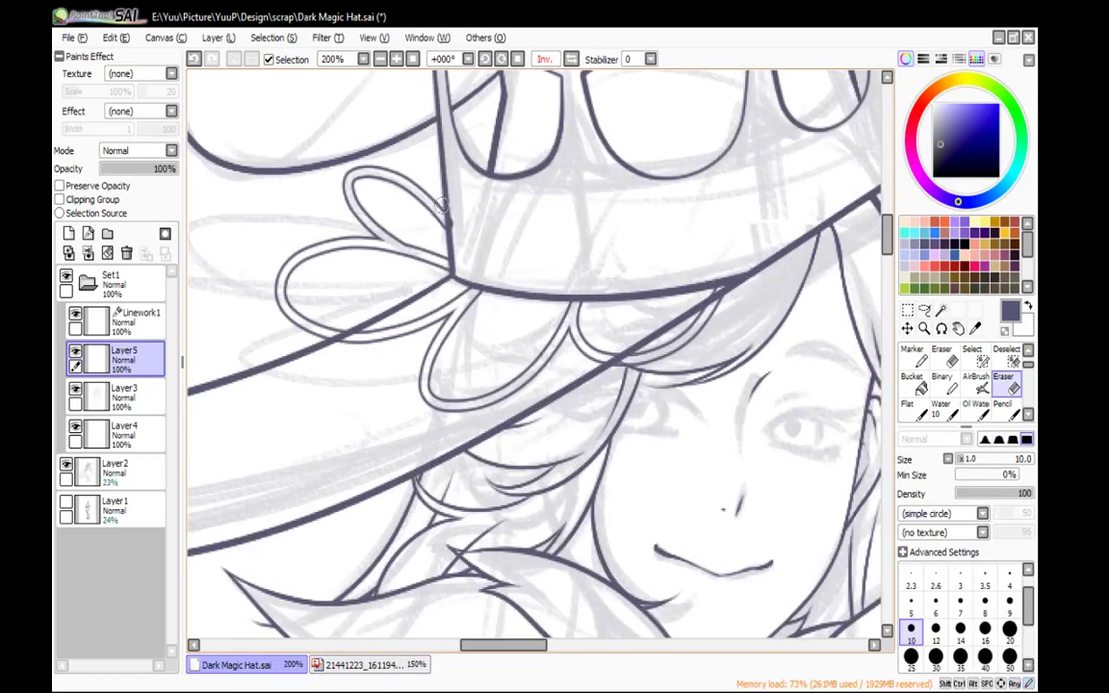
{"action": "key", "text": "n"}
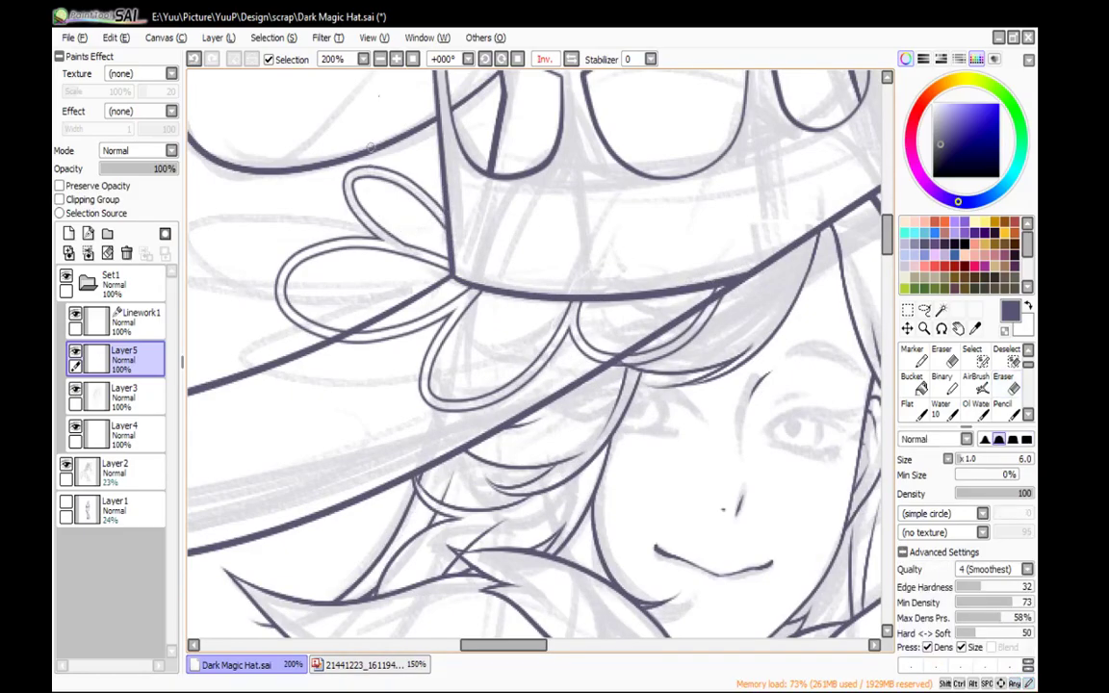
{"action": "key", "text": "Page_Up"}
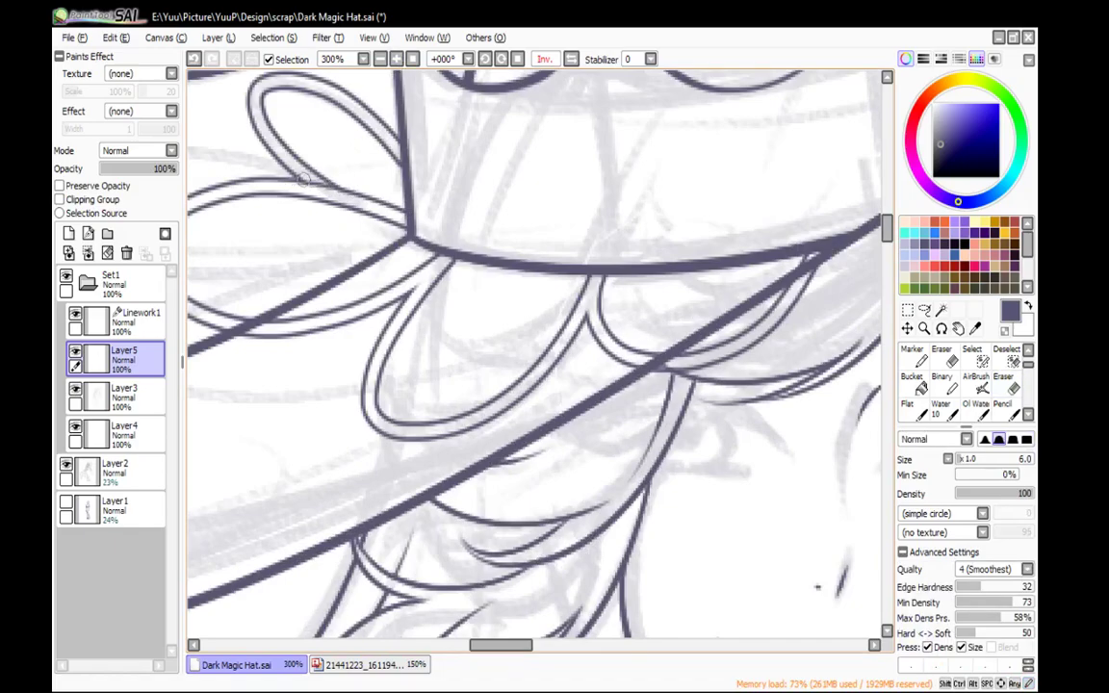
On Layer3, erase the hat brim line where it crosses the band of the sideways ruffle loop
{"action": "left_click_drag", "start_coordinate": [543, 252], "coordinate": [679, 295]}
{"action": "left_click", "coordinate": [144, 394]}
{"action": "key", "text": "e"}
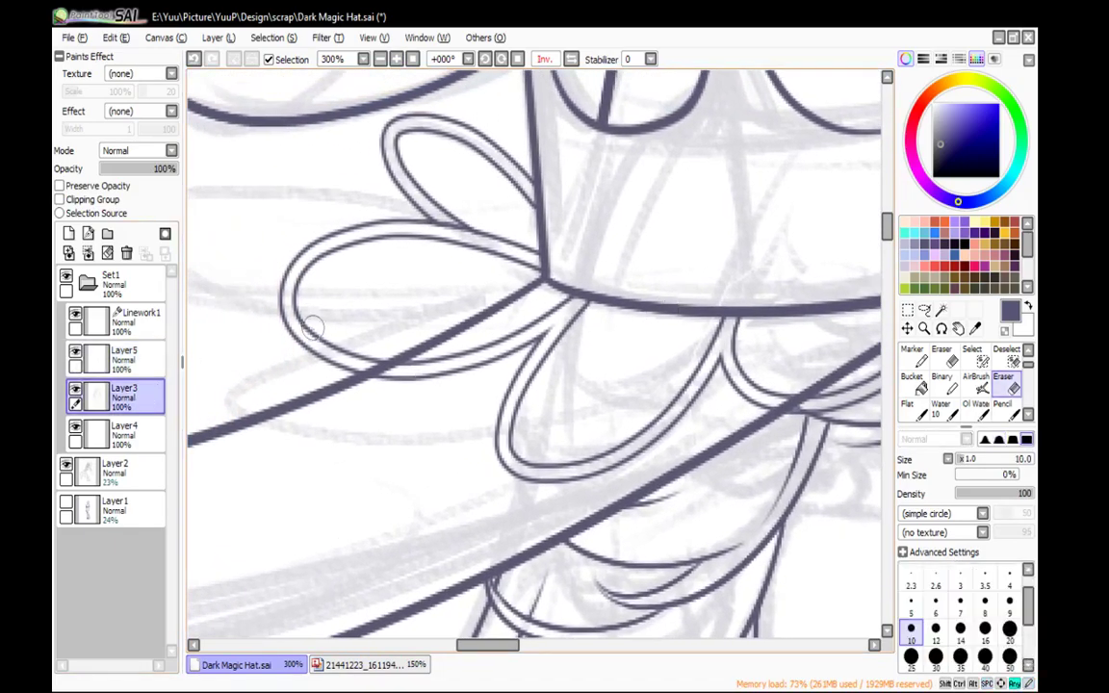
{"action": "left_click_drag", "start_coordinate": [350, 365], "coordinate": [388, 368]}
{"action": "key", "text": "n"}
{"action": "left_click_drag", "start_coordinate": [733, 254], "coordinate": [460, 156]}
Restore the unmirrored view and erase the brim line inside the band of the ruffle loop above the forehead
{"action": "left_click", "coordinate": [571, 60]}
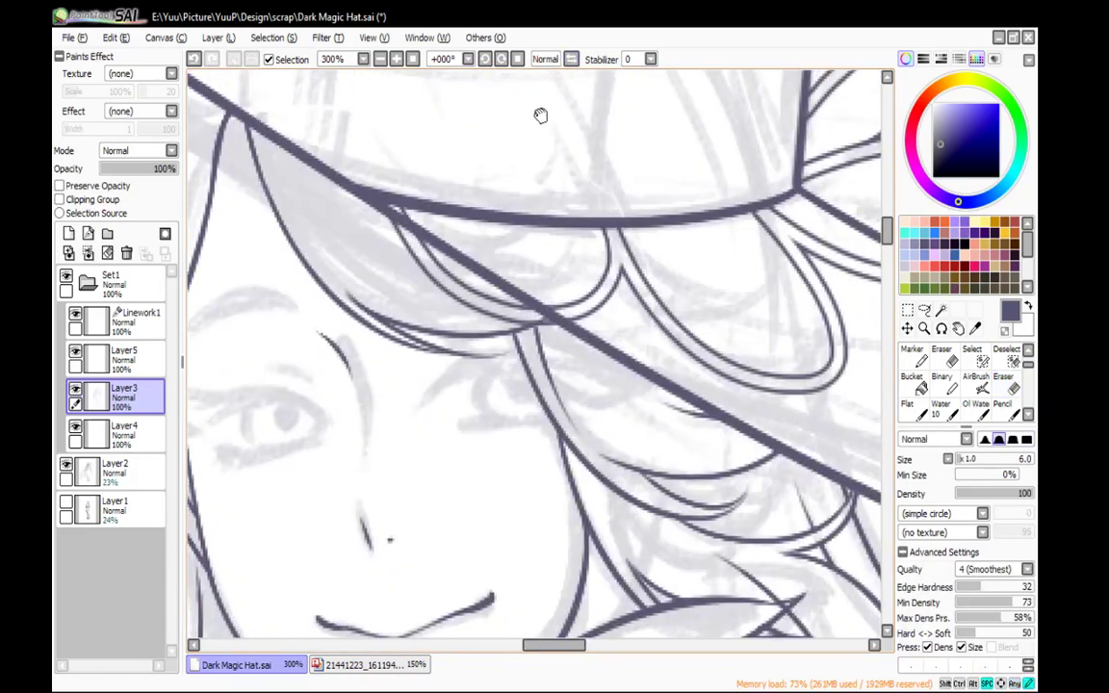
{"action": "left_click_drag", "start_coordinate": [537, 109], "coordinate": [569, 168]}
{"action": "key", "text": "e"}
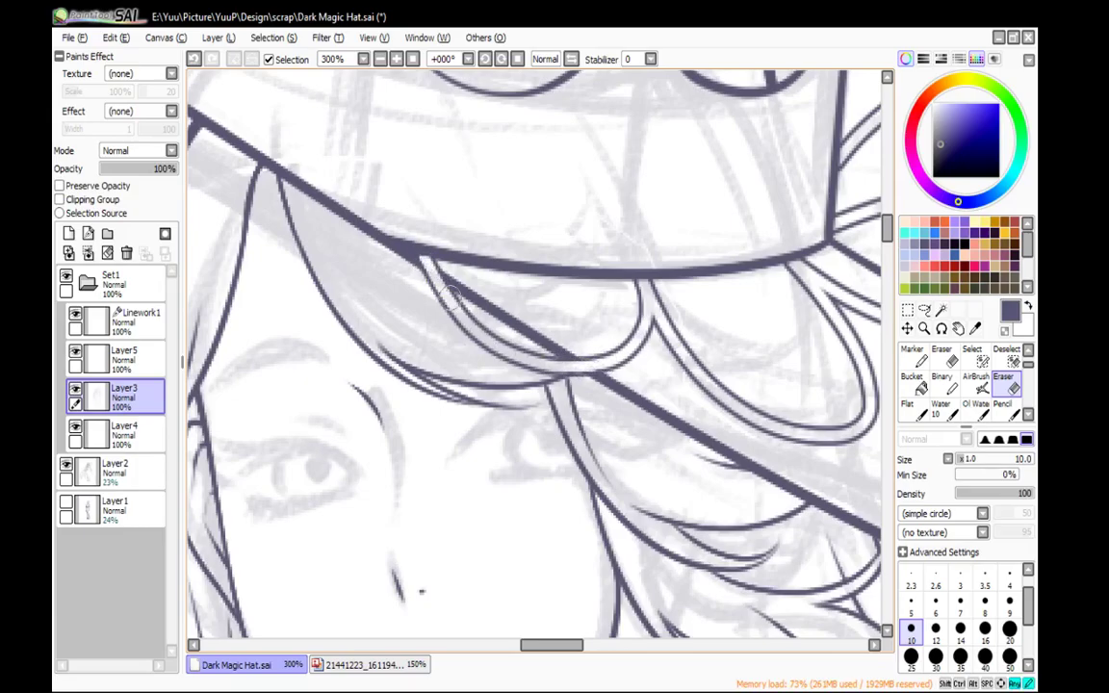
{"action": "key", "text": "n"}
On Layer5, erase the overlapping lines where the cape trim's last scallop meets the hair strands
{"action": "left_click", "coordinate": [381, 60]}
{"action": "left_click", "coordinate": [381, 60]}
{"action": "left_click", "coordinate": [381, 59]}
{"action": "left_click", "coordinate": [382, 60]}
{"action": "mouse_move", "coordinate": [599, 254]}
{"action": "left_mouse_down"}
{"action": "mouse_move", "coordinate": [595, 114]}
{"action": "mouse_move", "coordinate": [515, 88]}
{"action": "left_mouse_up"}
{"action": "scroll", "coordinate": [515, 88], "scroll_direction": "up", "scroll_amount": 4}
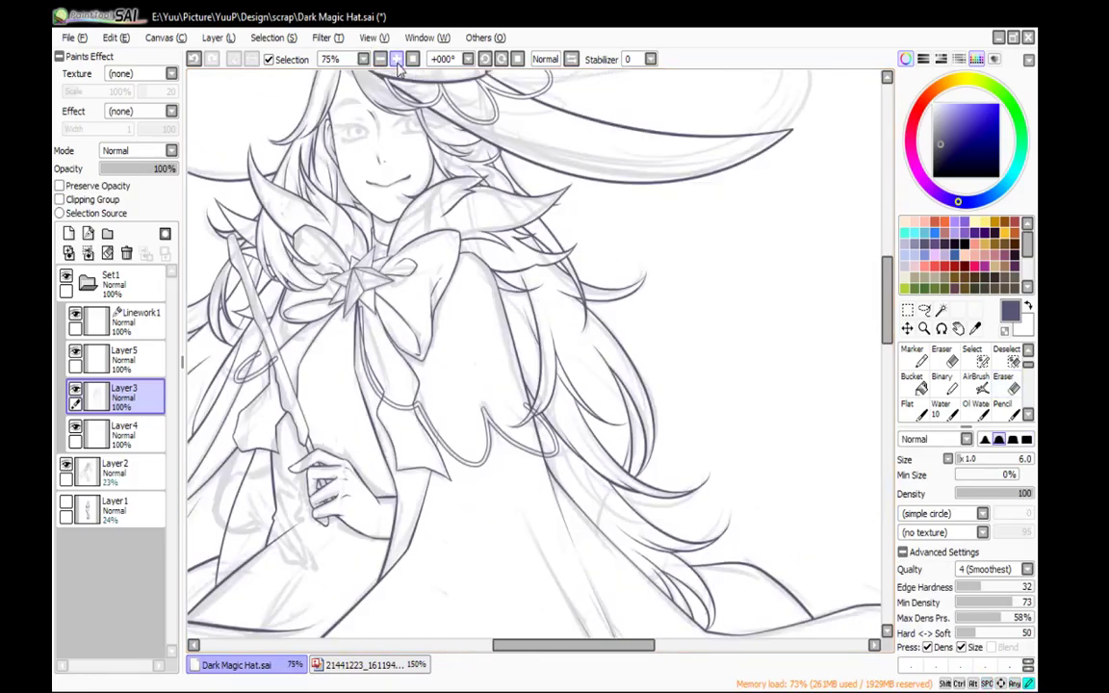
{"action": "left_click", "coordinate": [157, 361]}
{"action": "key", "text": "e"}
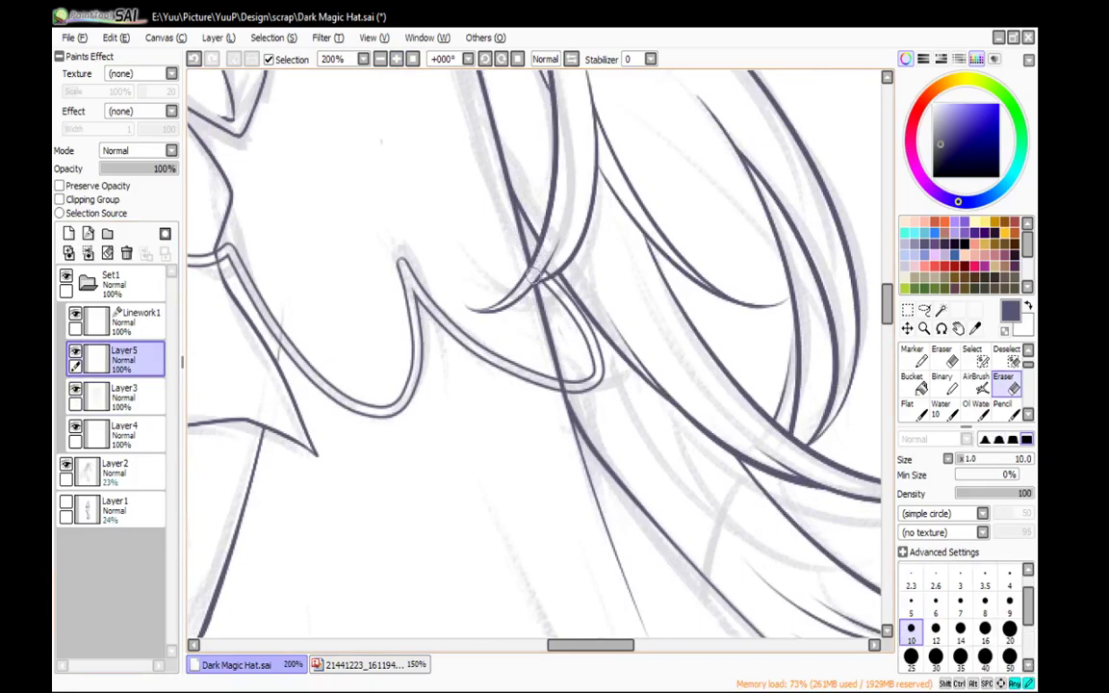
{"action": "key", "text": "n"}
On Layer3, erase the cape edge line where it crosses the band of the last trim scallop
{"action": "mouse_move", "coordinate": [490, 219]}
{"action": "left_mouse_down"}
{"action": "mouse_move", "coordinate": [516, 194]}
{"action": "mouse_move", "coordinate": [435, 124]}
{"action": "left_mouse_up"}
{"action": "left_click", "coordinate": [123, 394]}
{"action": "key", "text": "e"}
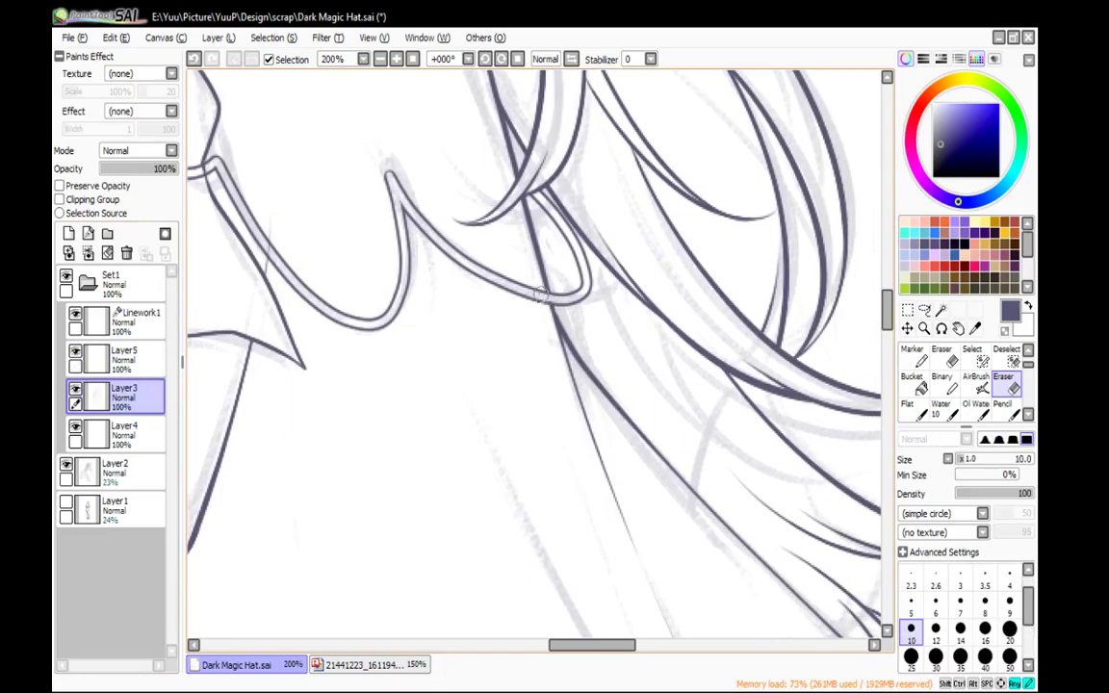
{"action": "key", "text": "n"}
{"action": "mouse_move", "coordinate": [385, 134]}
{"action": "left_mouse_down"}
{"action": "mouse_move", "coordinate": [560, 202]}
{"action": "mouse_move", "coordinate": [648, 318]}
{"action": "left_mouse_up"}
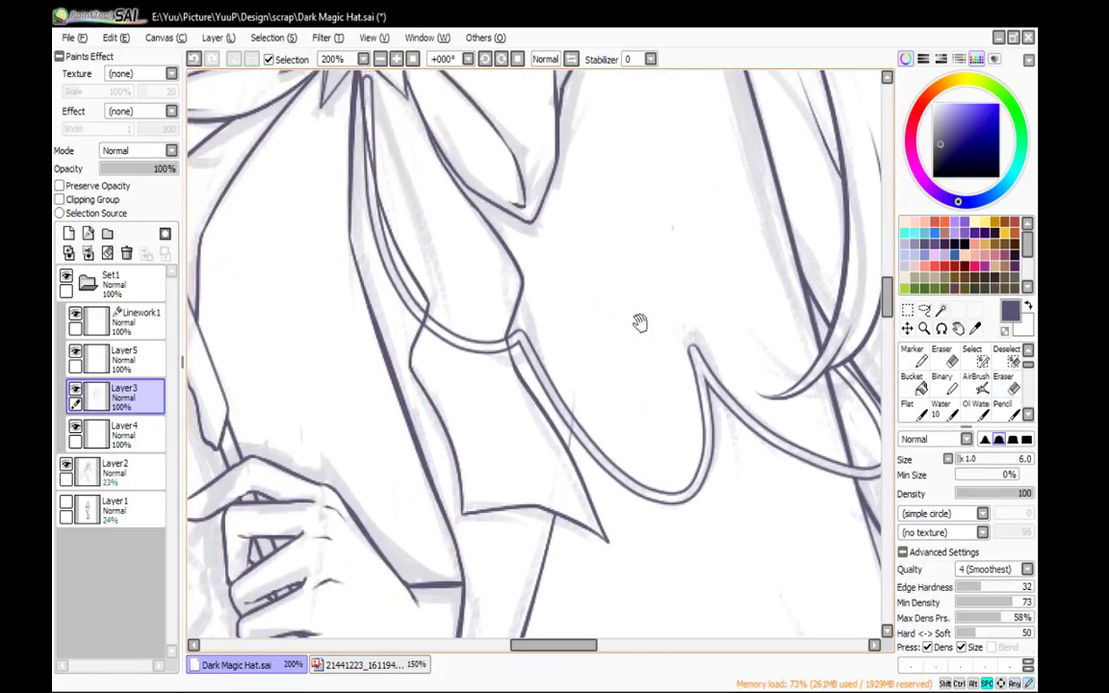
On Layer5, erase the cape trim's double line where it crosses the bow's ribbon tail
{"action": "left_click", "coordinate": [123, 356]}
{"action": "key", "text": "e"}
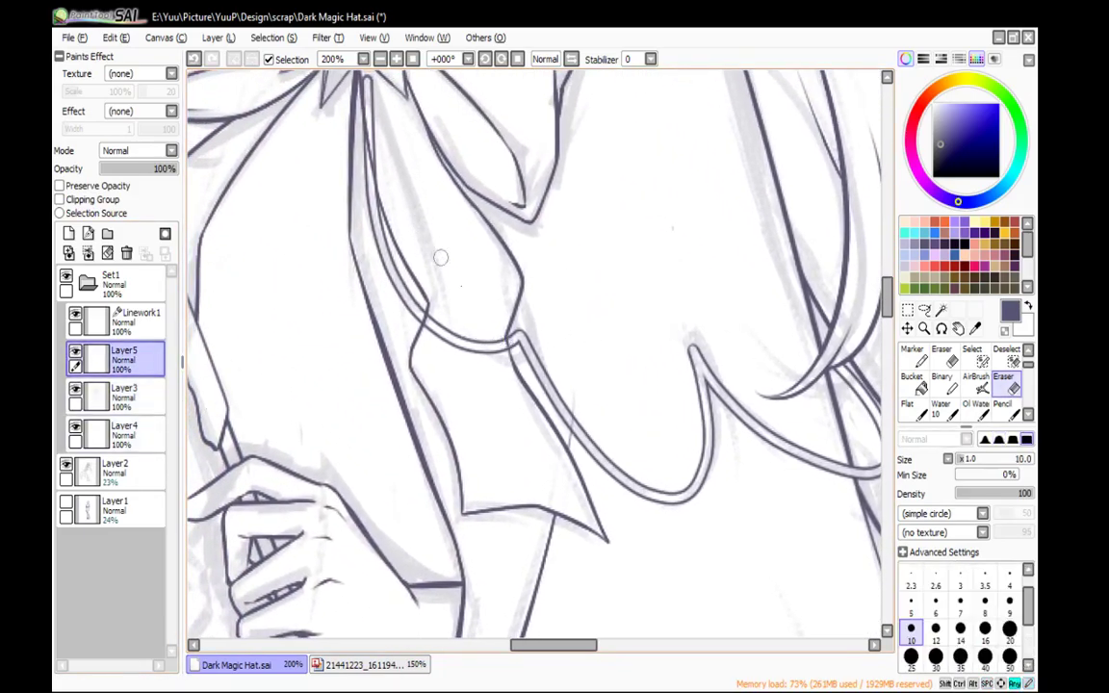
{"action": "left_click_drag", "start_coordinate": [441, 349], "coordinate": [498, 331]}
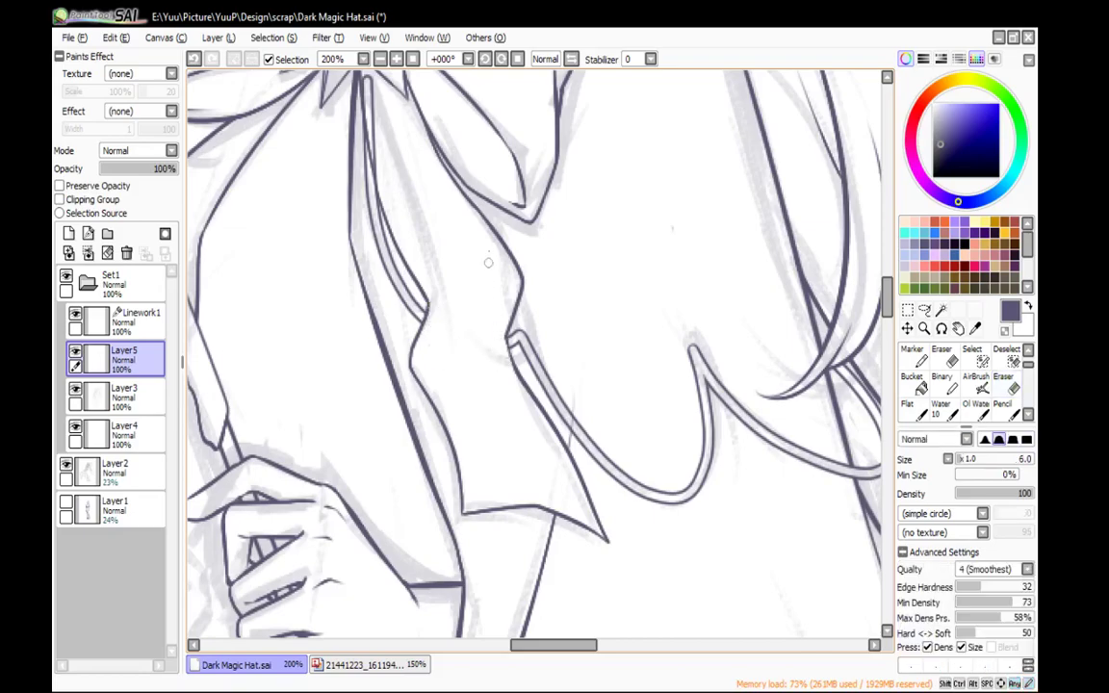
{"action": "scroll", "coordinate": [433, 284], "scroll_direction": "up", "scroll_amount": 3}
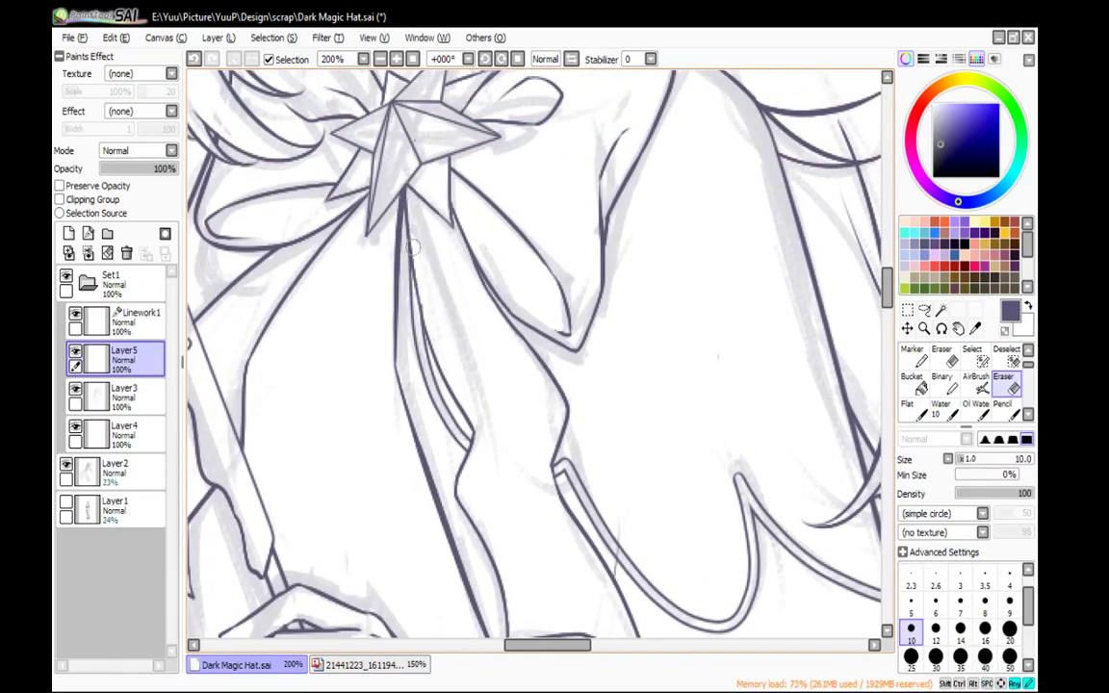
Hide the Layer2 sketch to show the cape trim's line art on its own
{"action": "key", "text": "n"}
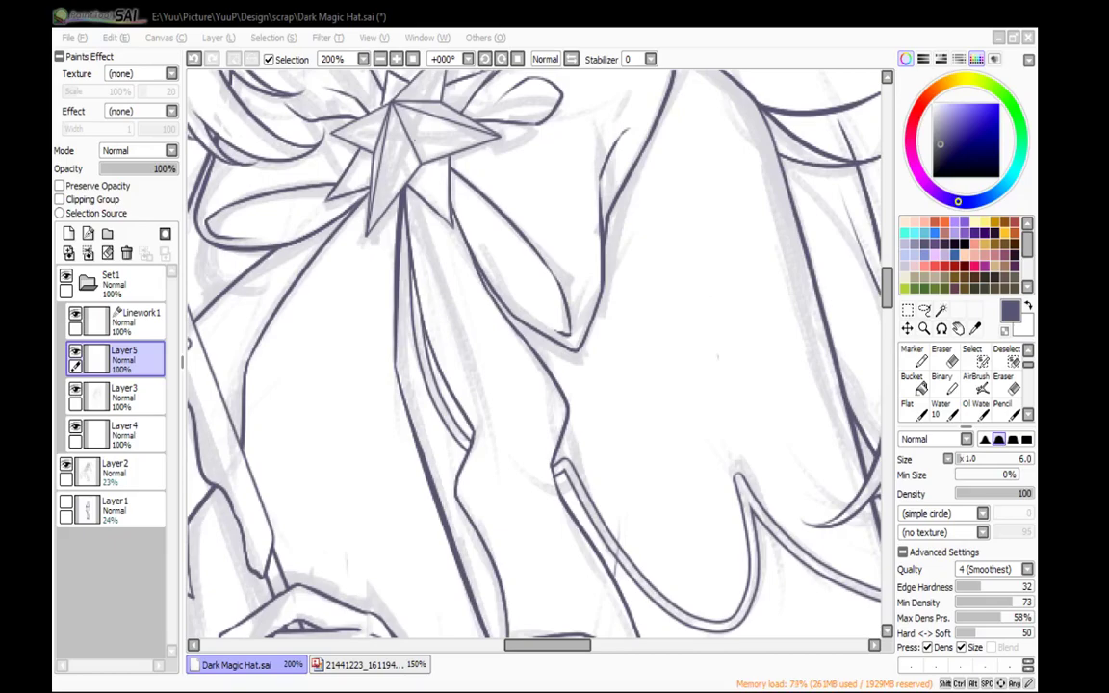
{"action": "left_click", "coordinate": [380, 61]}
{"action": "left_click", "coordinate": [380, 61]}
{"action": "left_click", "coordinate": [380, 61]}
{"action": "left_click", "coordinate": [381, 60]}
{"action": "left_click_drag", "start_coordinate": [462, 212], "coordinate": [417, 211]}
{"action": "left_click", "coordinate": [399, 62]}
{"action": "left_click", "coordinate": [395, 59]}
{"action": "left_click", "coordinate": [395, 59]}
{"action": "left_click", "coordinate": [396, 58]}
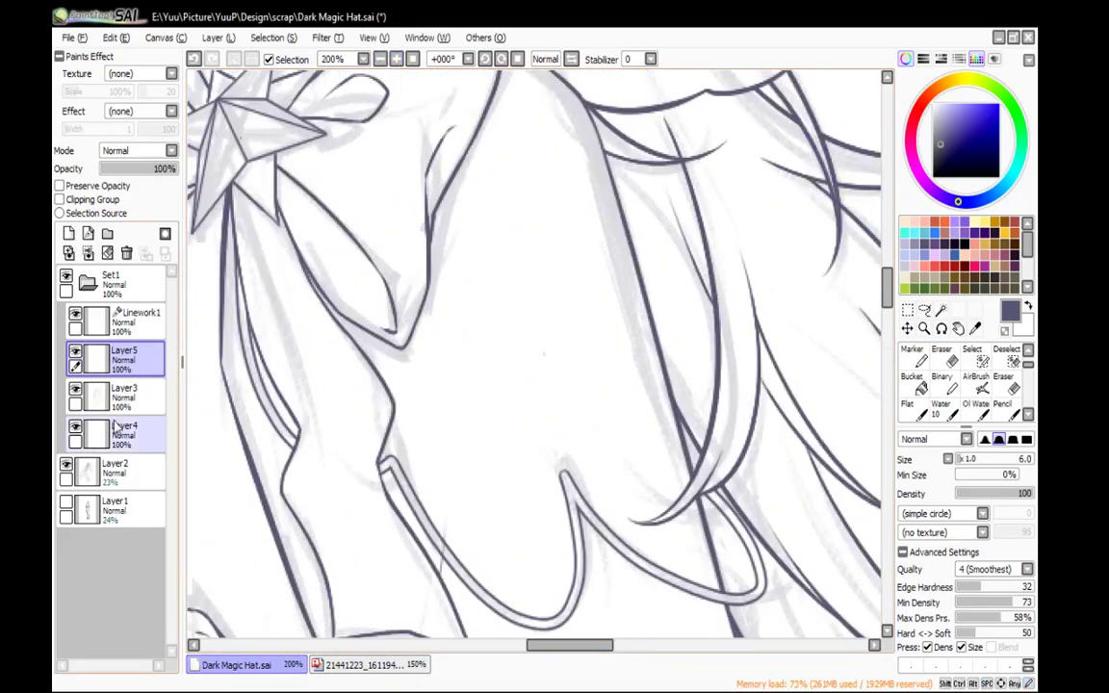
{"action": "left_click", "coordinate": [65, 464]}
On Layer3, erase the stray line crossing the trim band beside the ribbon tail, undoing and redoing the erasure once
{"action": "left_click", "coordinate": [123, 394]}
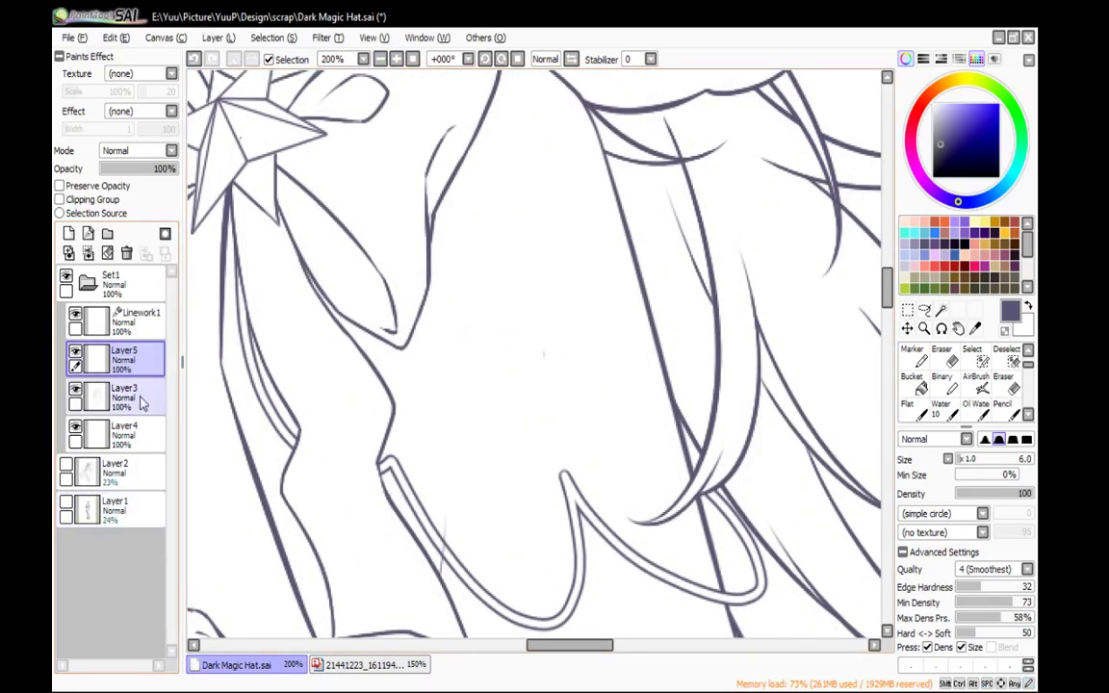
{"action": "left_click", "coordinate": [1006, 383]}
{"action": "key", "text": "n"}
{"action": "left_click_drag", "start_coordinate": [471, 421], "coordinate": [497, 178]}
{"action": "key", "text": "e"}
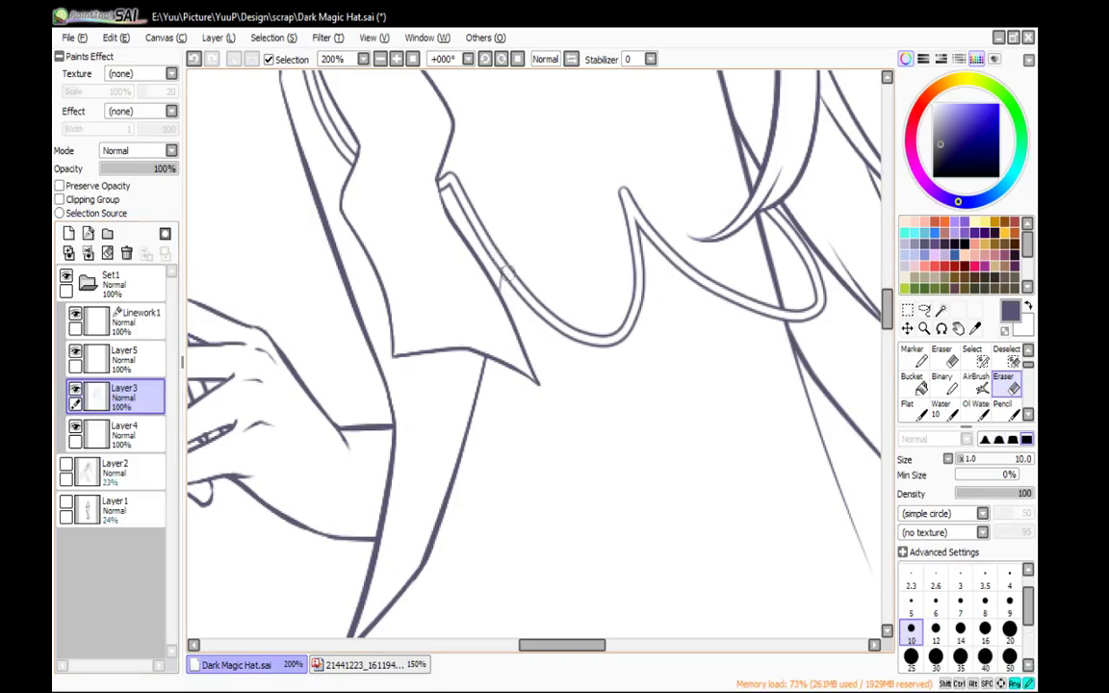
{"action": "key", "text": "n"}
{"action": "left_click", "coordinate": [150, 364]}
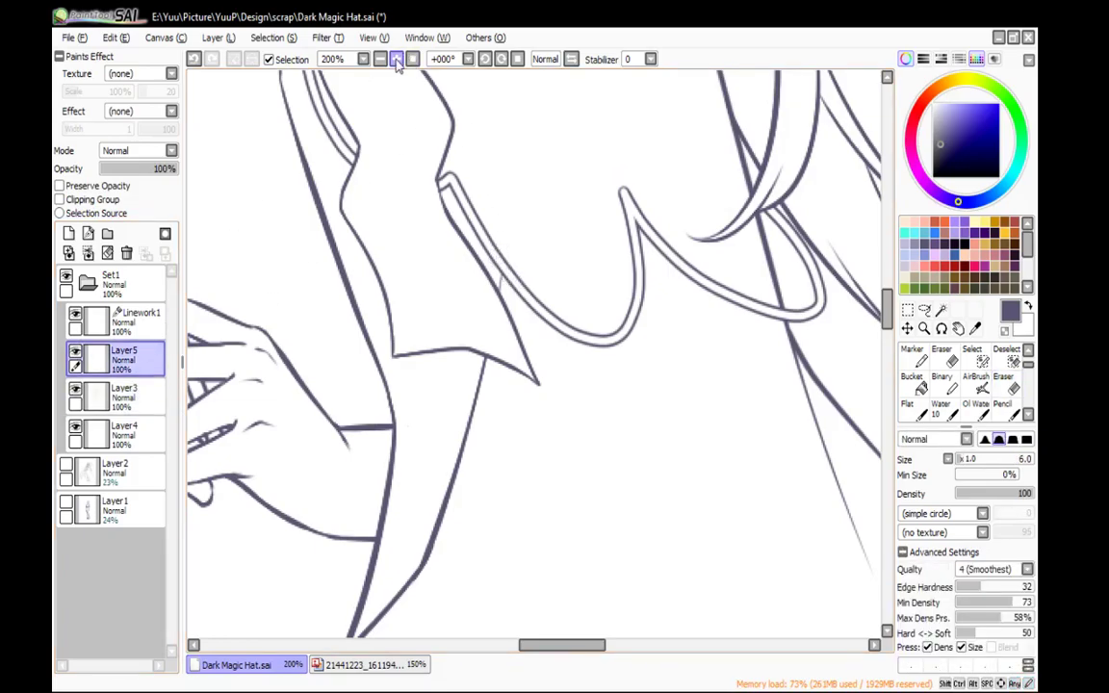
{"action": "key", "text": "ctrl+z"}
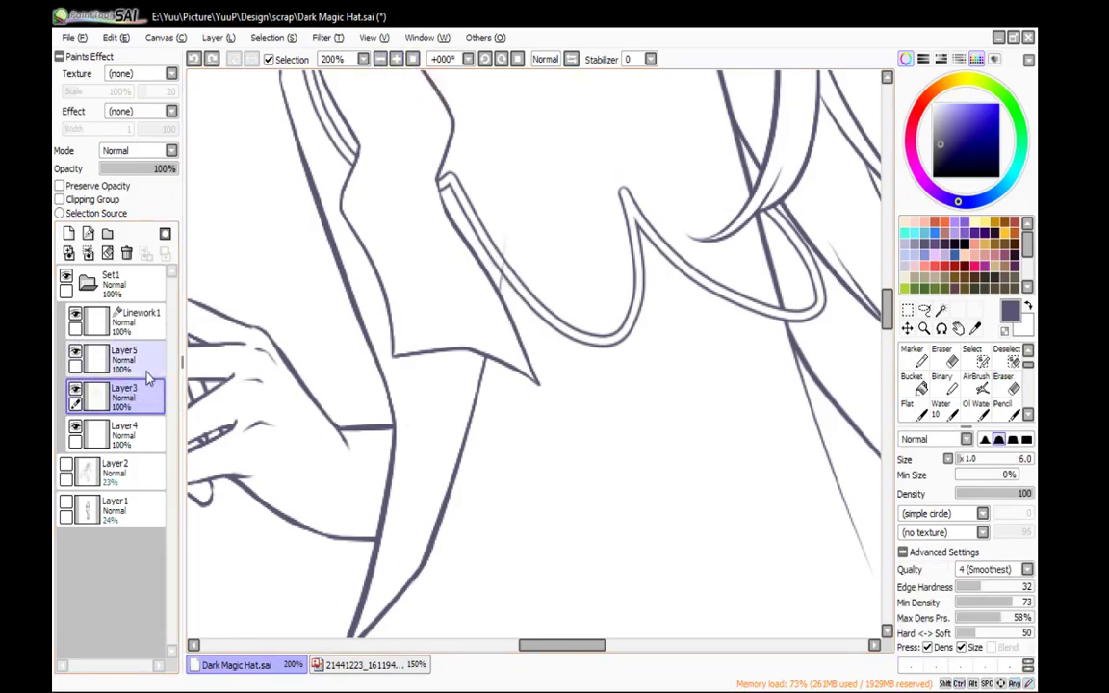
{"action": "key", "text": "e"}
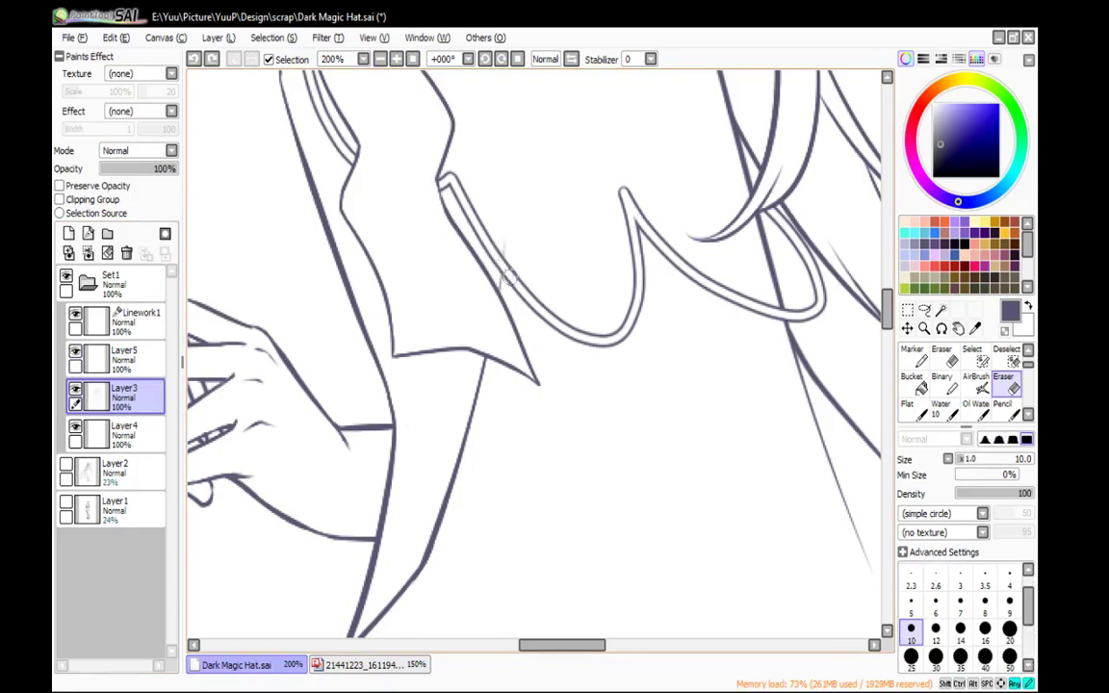
{"action": "key", "text": "n"}
On Layer5, erase the ends of the cape trim loop where they overlap the wand and hair
{"action": "left_click", "coordinate": [382, 59]}
{"action": "left_click", "coordinate": [383, 60]}
{"action": "left_click", "coordinate": [382, 60]}
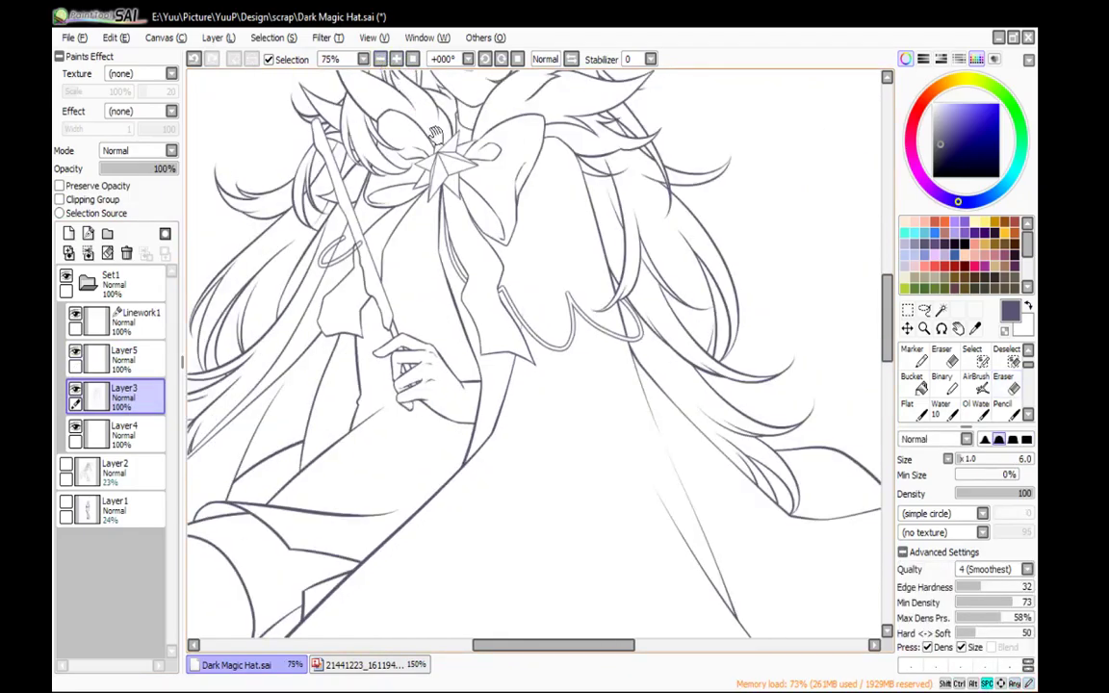
{"action": "left_click_drag", "start_coordinate": [429, 130], "coordinate": [566, 250]}
{"action": "left_click", "coordinate": [144, 361]}
{"action": "left_click", "coordinate": [396, 59]}
{"action": "left_click", "coordinate": [397, 60]}
{"action": "left_click", "coordinate": [396, 60]}
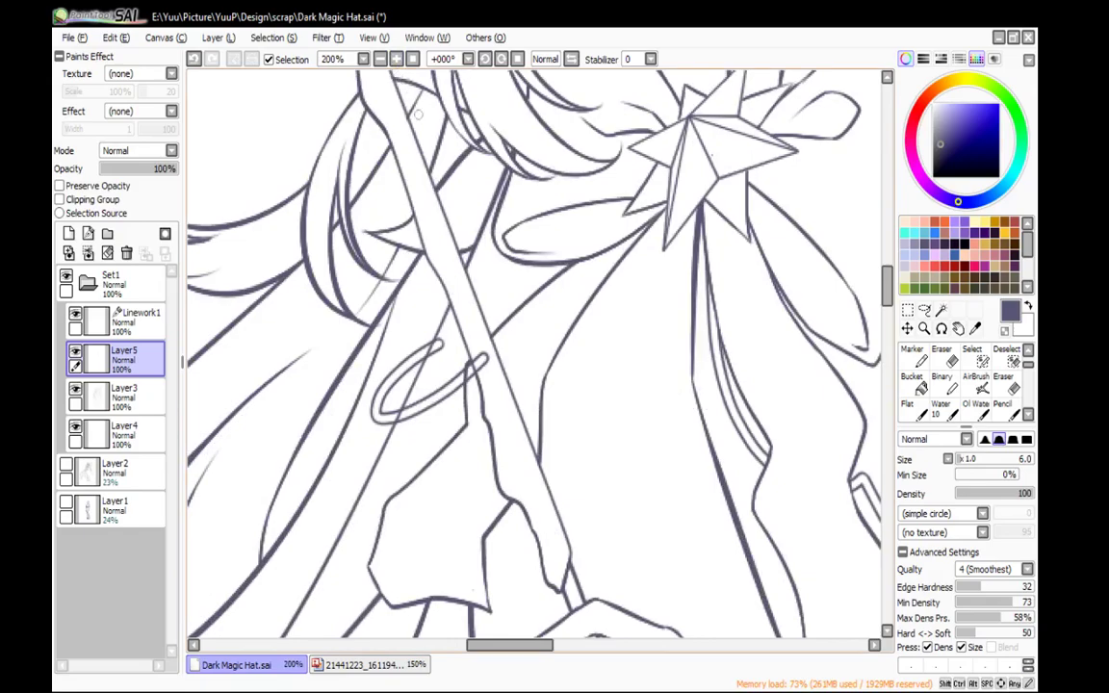
{"action": "key", "text": "e"}
{"action": "mouse_move", "coordinate": [484, 360]}
{"action": "left_mouse_down"}
{"action": "mouse_move", "coordinate": [473, 376]}
{"action": "mouse_move", "coordinate": [423, 239]}
{"action": "left_mouse_up"}
{"action": "key", "text": "n"}
On Layer3, erase the line running through the band of the trim loop beside the wand
{"action": "left_click", "coordinate": [126, 396]}
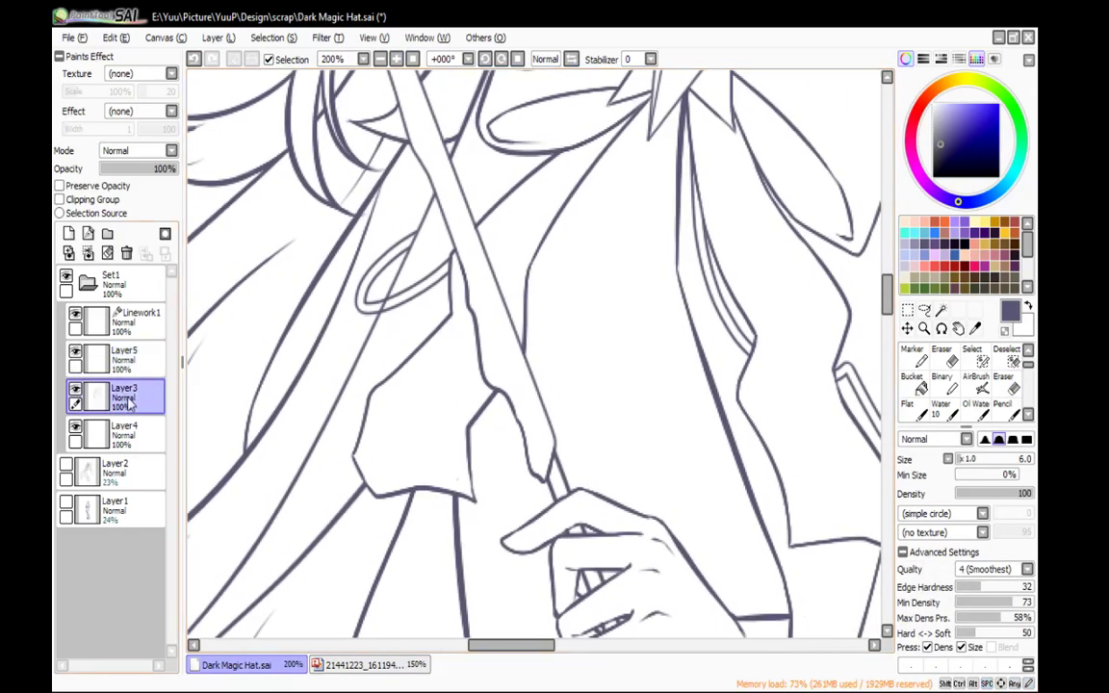
{"action": "key", "text": "e"}
{"action": "left_click_drag", "start_coordinate": [387, 307], "coordinate": [390, 302]}
{"action": "key", "text": "n"}
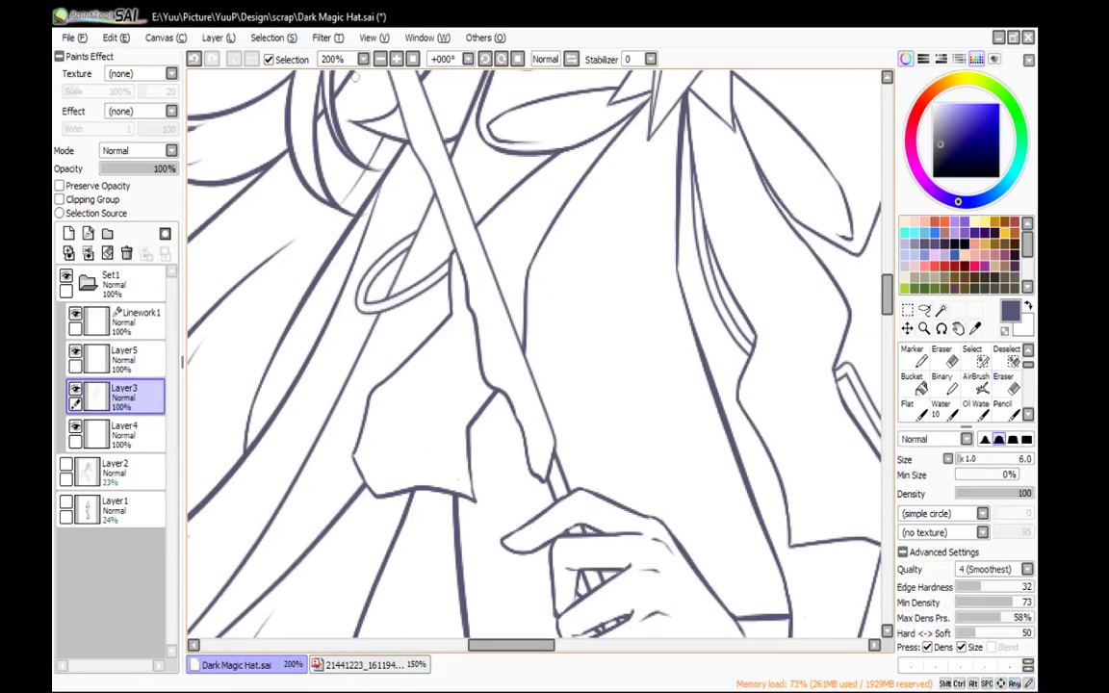
Show the Layer2 sketch again and make Layer4 the active layer
{"action": "left_click", "coordinate": [381, 61]}
{"action": "left_click", "coordinate": [381, 60]}
{"action": "left_click", "coordinate": [381, 61]}
{"action": "double_click", "coordinate": [380, 60]}
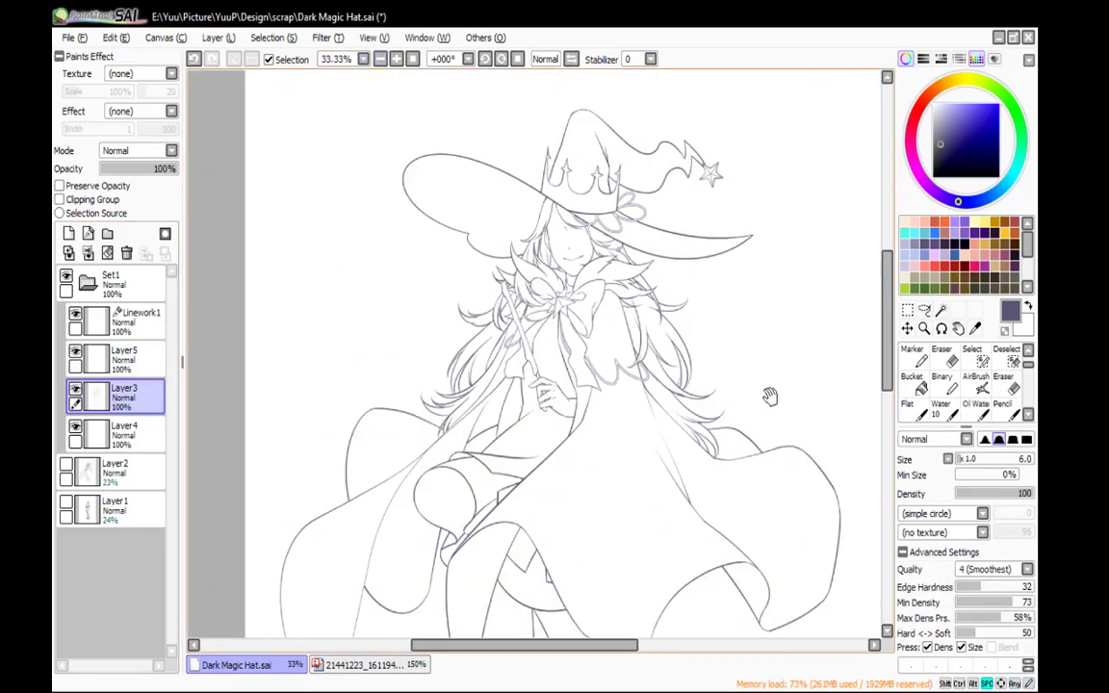
{"action": "left_click_drag", "start_coordinate": [794, 434], "coordinate": [733, 307]}
{"action": "mouse_move", "coordinate": [749, 445]}
{"action": "left_mouse_down"}
{"action": "mouse_move", "coordinate": [754, 274]}
{"action": "mouse_move", "coordinate": [741, 454]}
{"action": "mouse_move", "coordinate": [749, 464]}
{"action": "left_mouse_up"}
{"action": "left_click", "coordinate": [123, 358]}
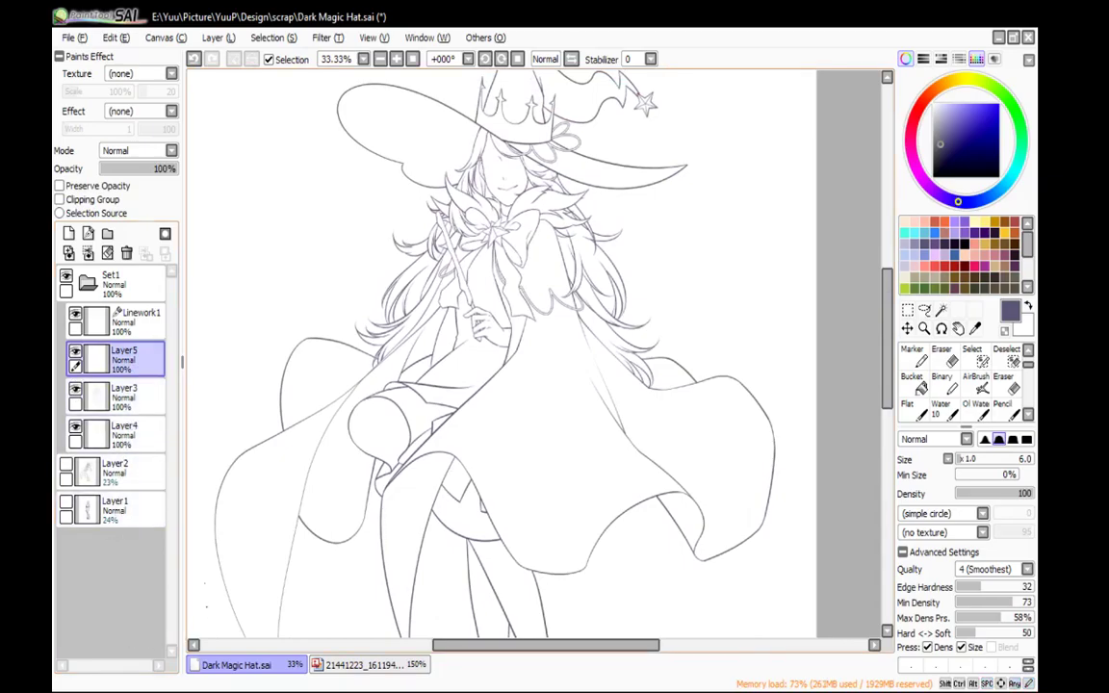
{"action": "left_click", "coordinate": [66, 465]}
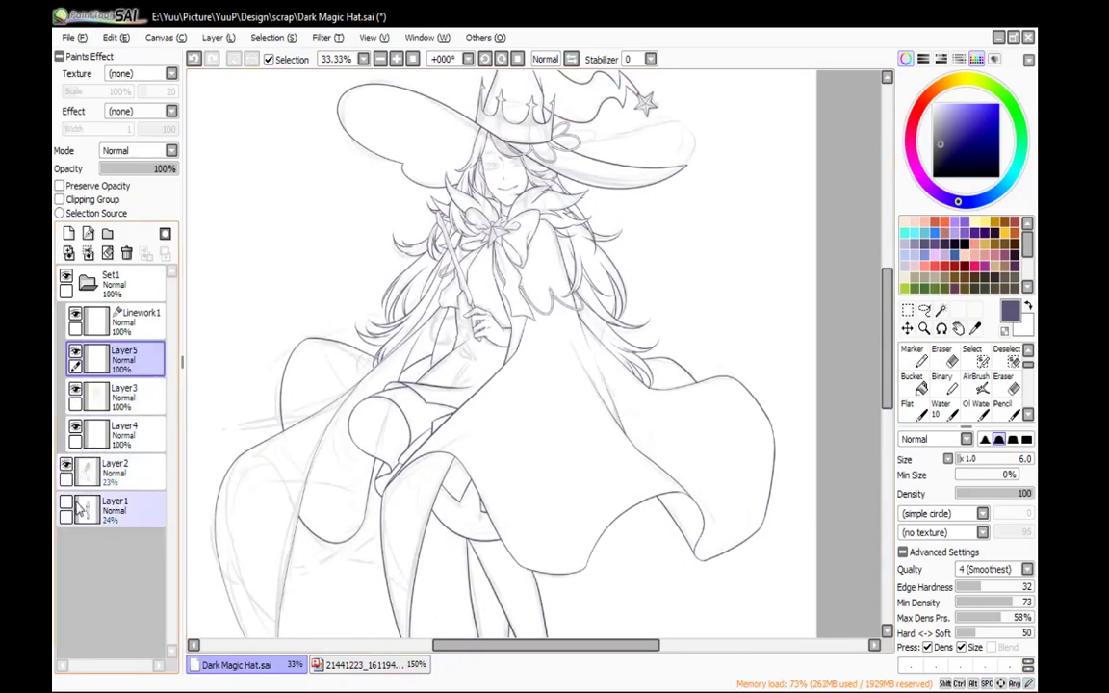
{"action": "left_click", "coordinate": [123, 433]}
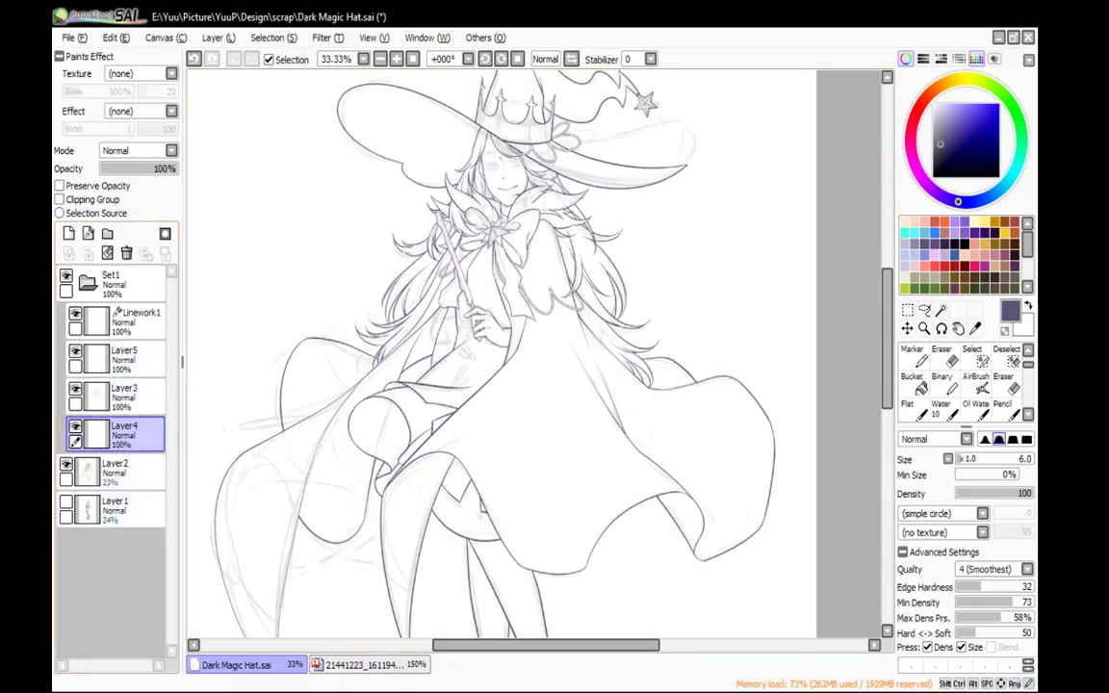
{"action": "key", "text": "alt+Tab"}
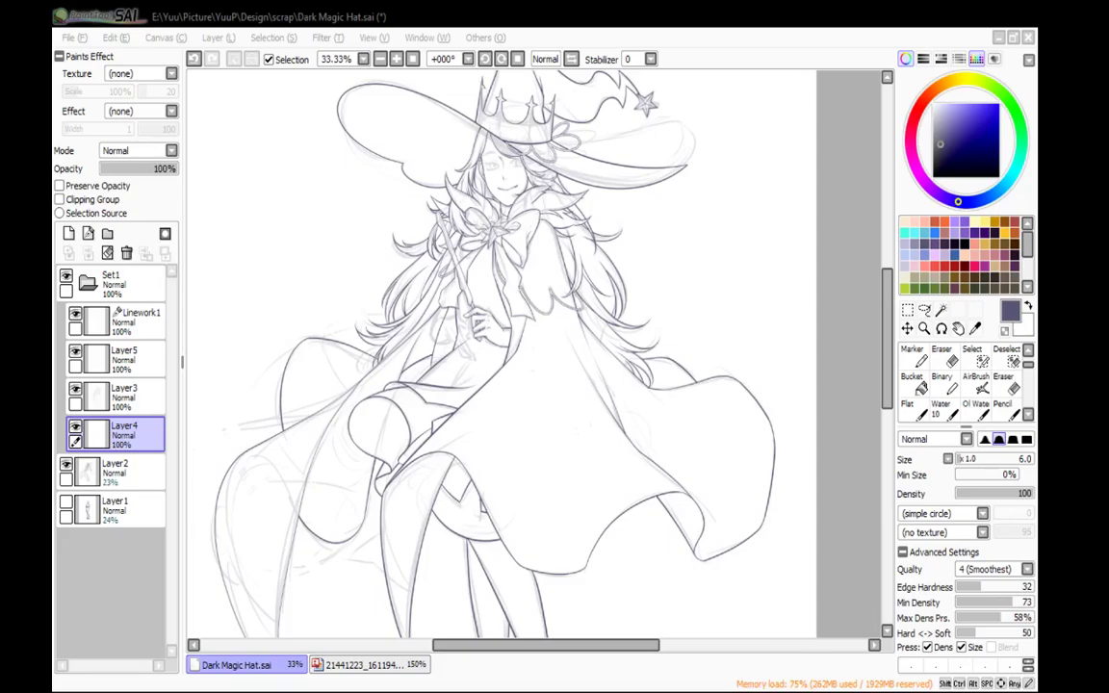
Turn the canvas for inking the face and move Layer5 directly below Layer3 in the layer stack
{"action": "left_click_drag", "start_coordinate": [546, 479], "coordinate": [530, 390]}
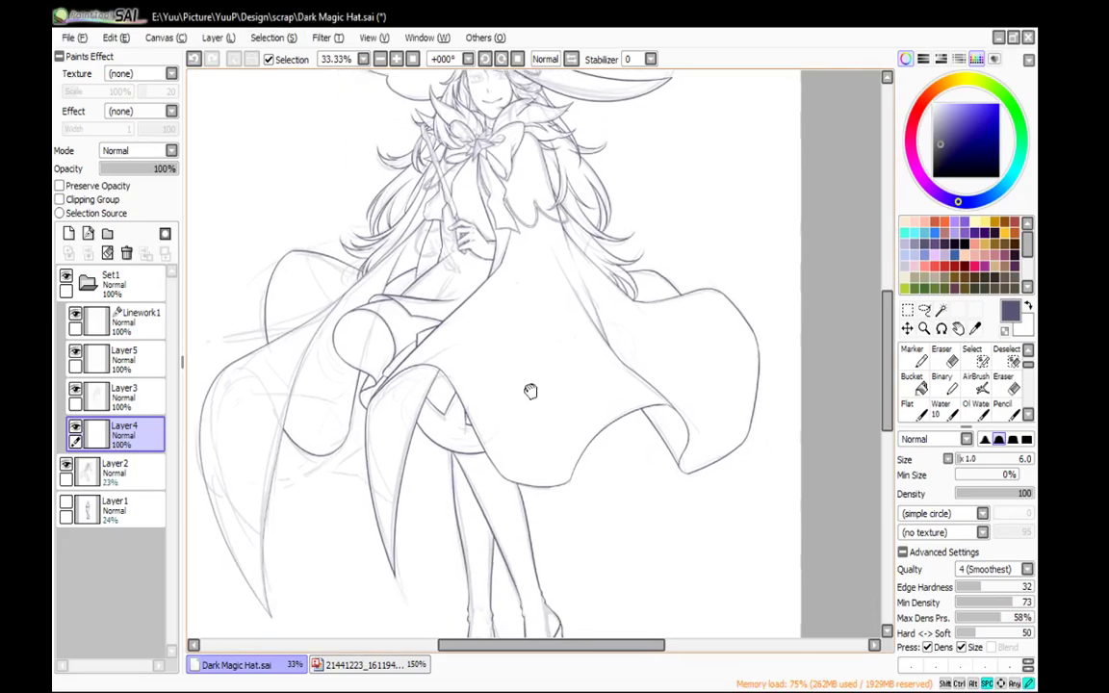
{"action": "left_click_drag", "start_coordinate": [506, 272], "coordinate": [513, 411]}
{"action": "scroll", "coordinate": [510, 263], "scroll_direction": "up", "scroll_amount": 5}
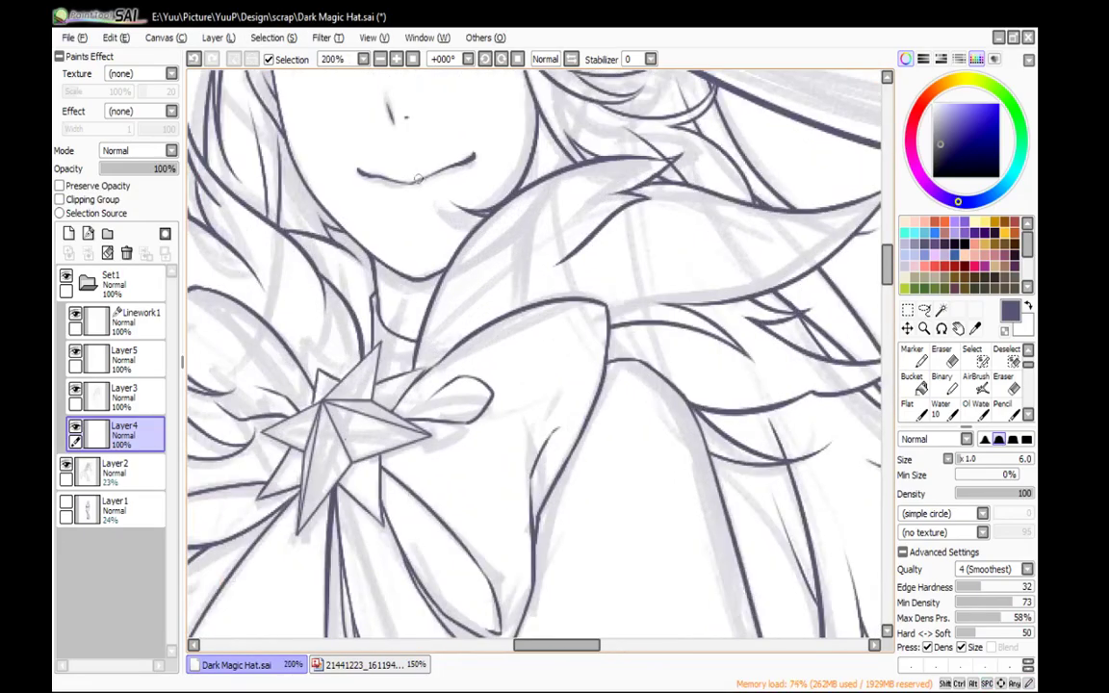
{"action": "left_click_drag", "start_coordinate": [419, 183], "coordinate": [500, 390]}
{"action": "scroll", "coordinate": [439, 284], "scroll_direction": "up", "scroll_amount": 2}
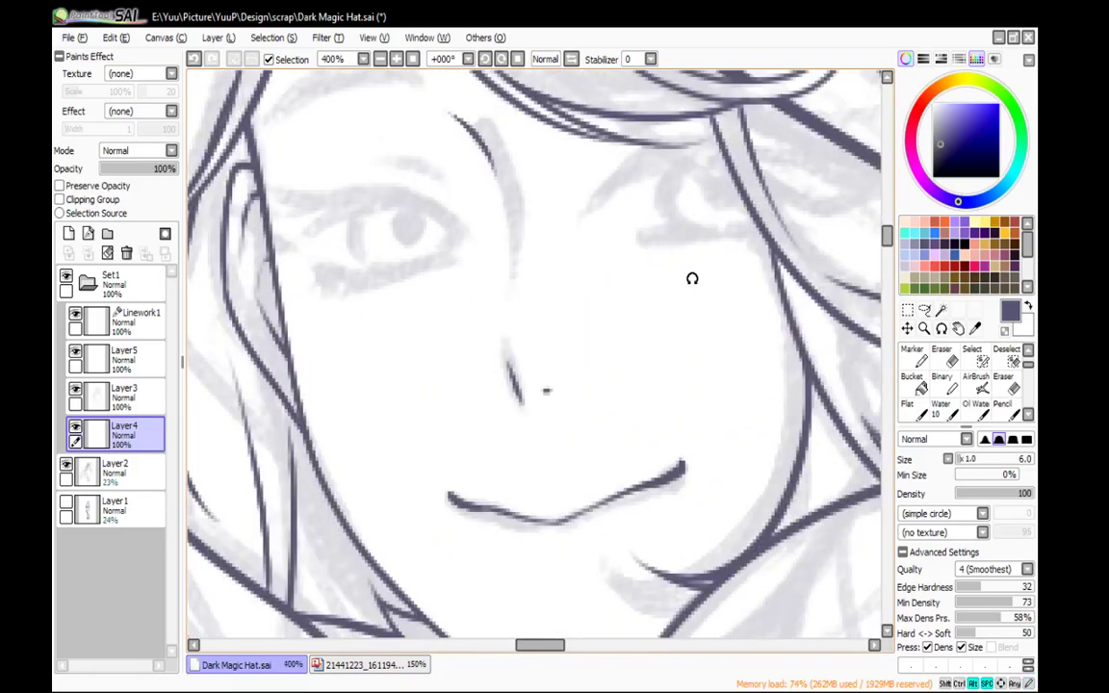
{"action": "left_click_drag", "start_coordinate": [690, 285], "coordinate": [520, 183]}
{"action": "left_click_drag", "start_coordinate": [416, 371], "coordinate": [513, 213]}
{"action": "left_click_drag", "start_coordinate": [149, 423], "coordinate": [135, 414]}
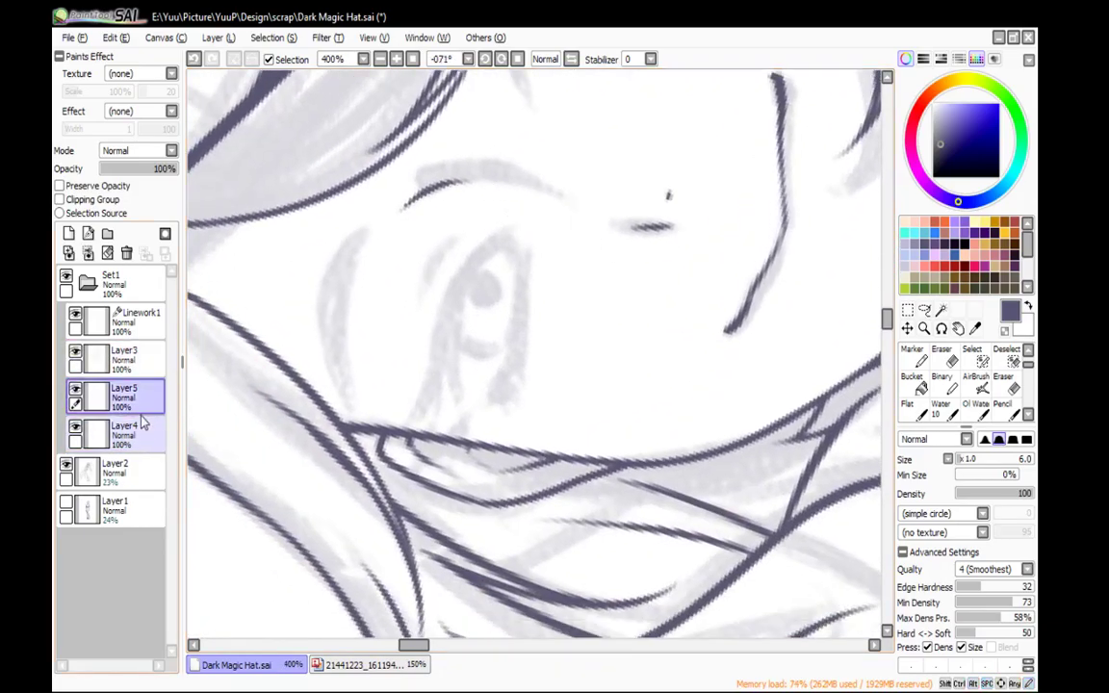
On Layer5, outline the upper lash line of the witch's right eye with curved, tapering strokes
{"action": "mouse_move", "coordinate": [513, 243]}
{"action": "left_mouse_down"}
{"action": "mouse_move", "coordinate": [566, 177]}
{"action": "mouse_move", "coordinate": [510, 216]}
{"action": "mouse_move", "coordinate": [486, 348]}
{"action": "left_mouse_up"}
{"action": "left_click_drag", "start_coordinate": [488, 294], "coordinate": [480, 377]}
{"action": "mouse_move", "coordinate": [492, 333]}
{"action": "left_mouse_down"}
{"action": "mouse_move", "coordinate": [461, 395]}
{"action": "mouse_move", "coordinate": [510, 326]}
{"action": "left_mouse_up"}
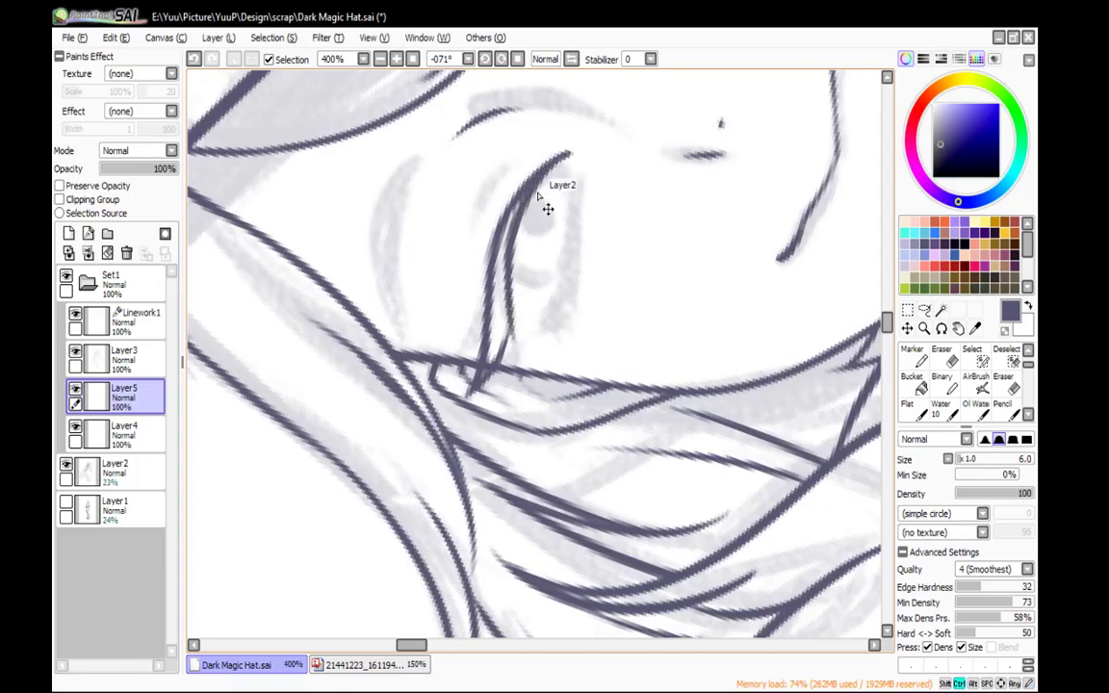
With Set1 as selection source, add flicked outer lashes on Layer5 and fill the right eye's upper lash line solid
{"action": "left_click_drag", "start_coordinate": [562, 154], "coordinate": [507, 378]}
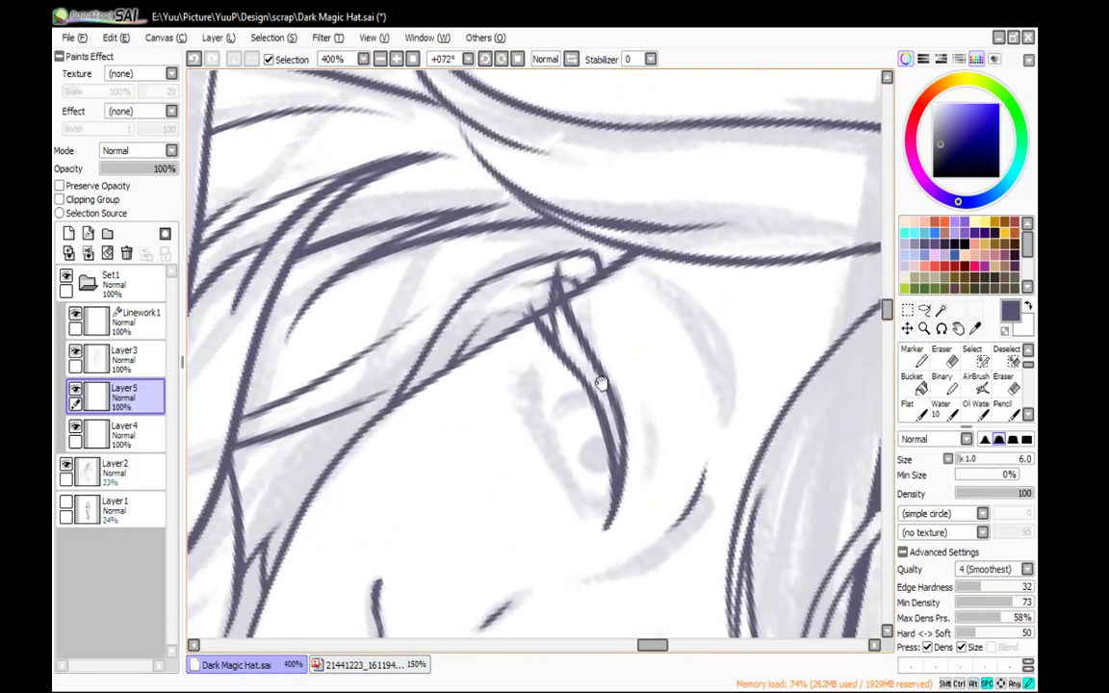
{"action": "left_click_drag", "start_coordinate": [599, 383], "coordinate": [572, 322]}
{"action": "left_click_drag", "start_coordinate": [530, 210], "coordinate": [566, 290]}
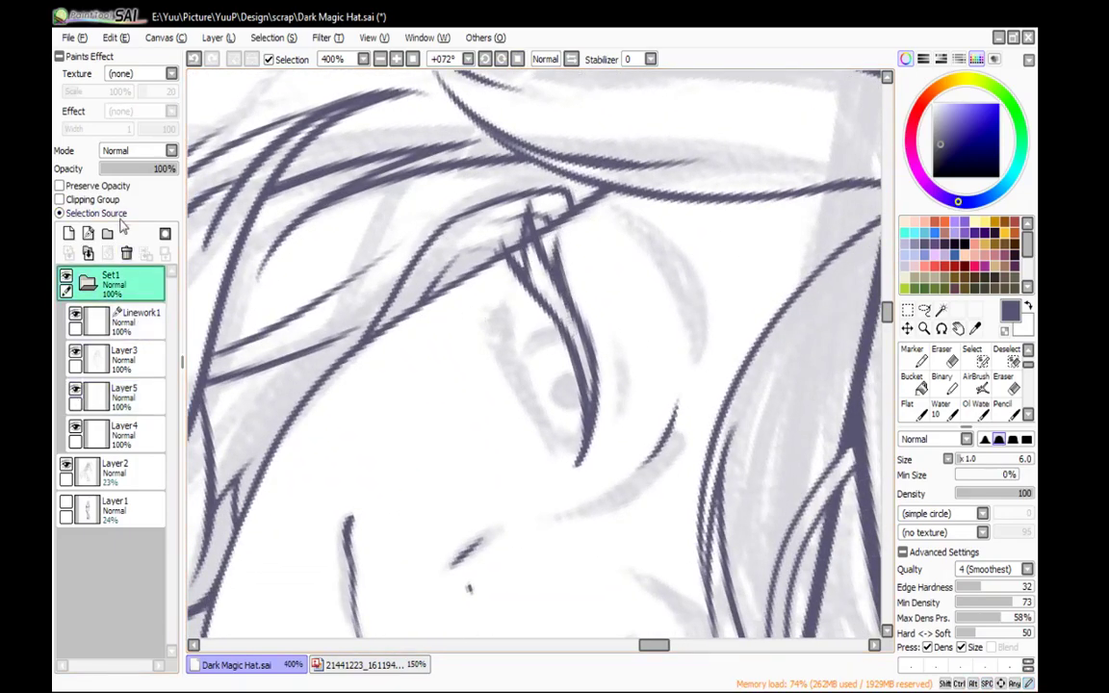
{"action": "left_click_drag", "start_coordinate": [528, 215], "coordinate": [580, 368]}
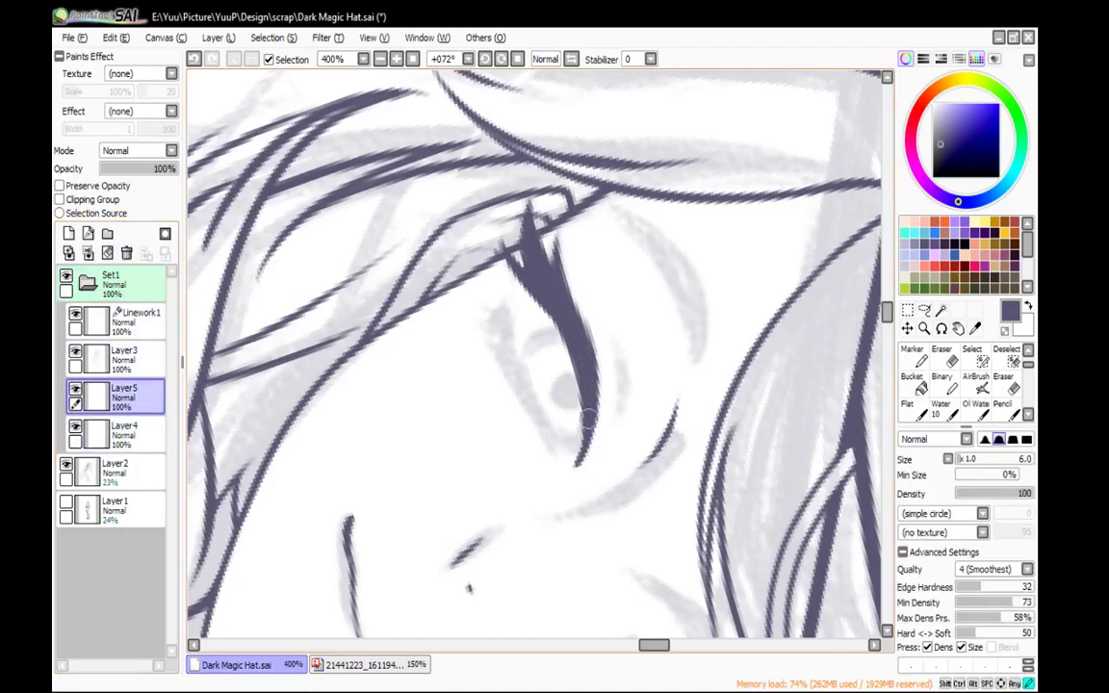
Hide Layer3, reset the canvas rotation, and ink the right eye's lower lash line with small outer lashes on Layer5
{"action": "left_click", "coordinate": [76, 351]}
{"action": "left_click", "coordinate": [517, 60]}
{"action": "left_click_drag", "start_coordinate": [554, 221], "coordinate": [474, 135]}
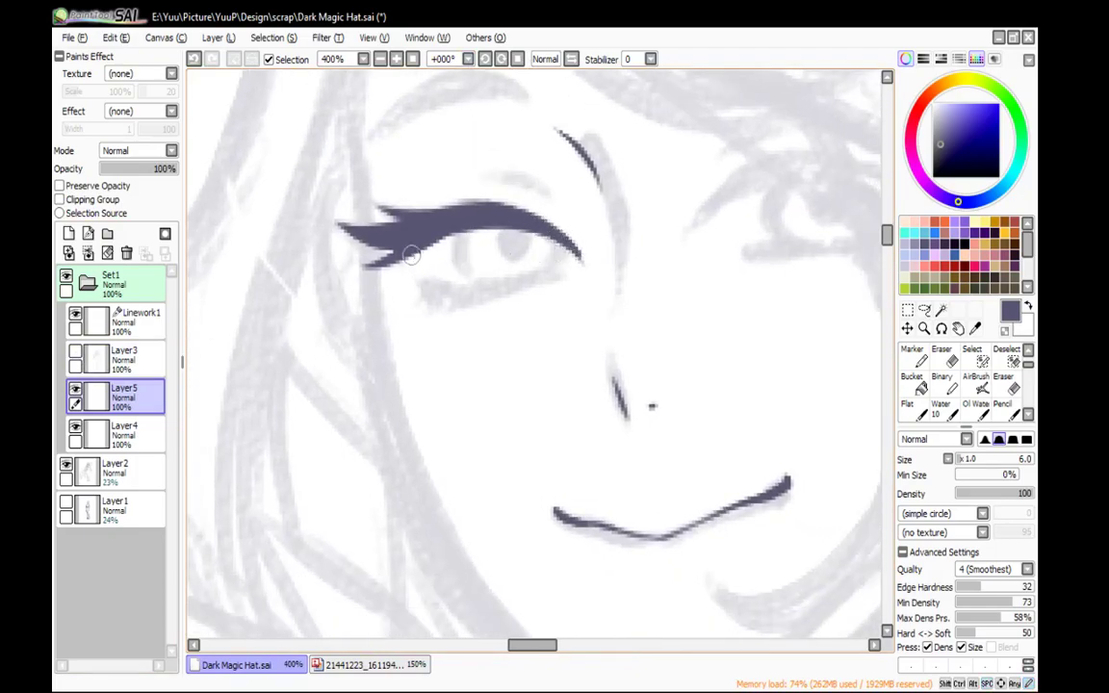
{"action": "mouse_move", "coordinate": [416, 262]}
{"action": "left_mouse_down"}
{"action": "mouse_move", "coordinate": [481, 293]}
{"action": "mouse_move", "coordinate": [557, 277]}
{"action": "left_mouse_up"}
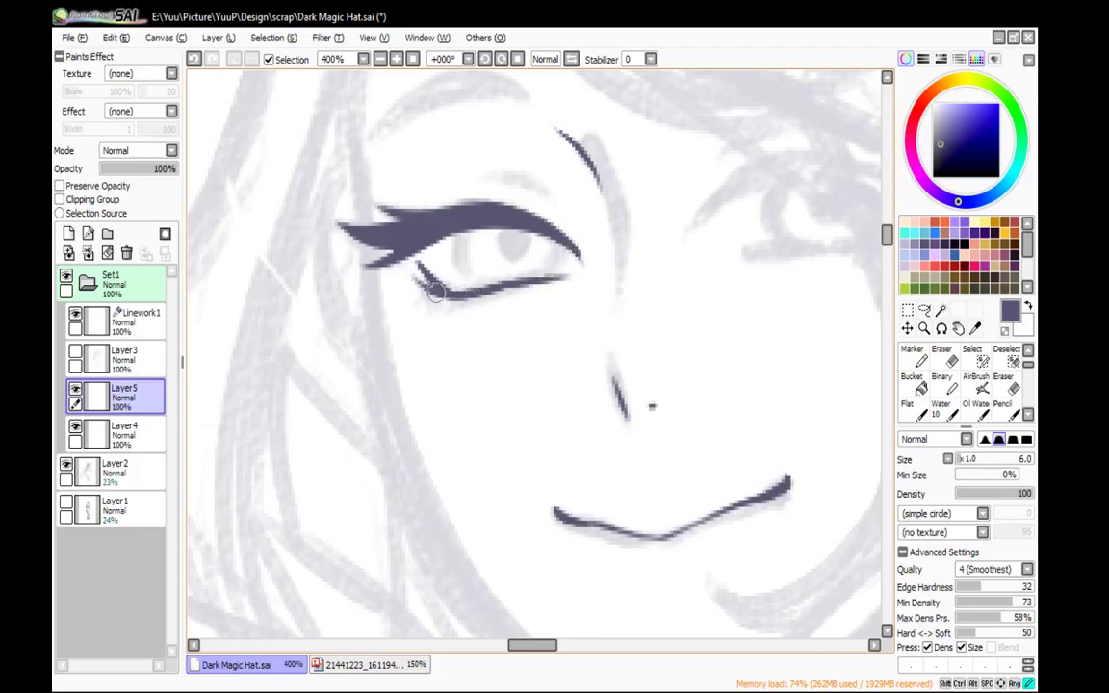
{"action": "left_click_drag", "start_coordinate": [444, 297], "coordinate": [439, 303]}
Ink the right eye's iris outline, redoing its first curve, and add the eyelid crease above the lashes
{"action": "left_click_drag", "start_coordinate": [540, 208], "coordinate": [494, 207]}
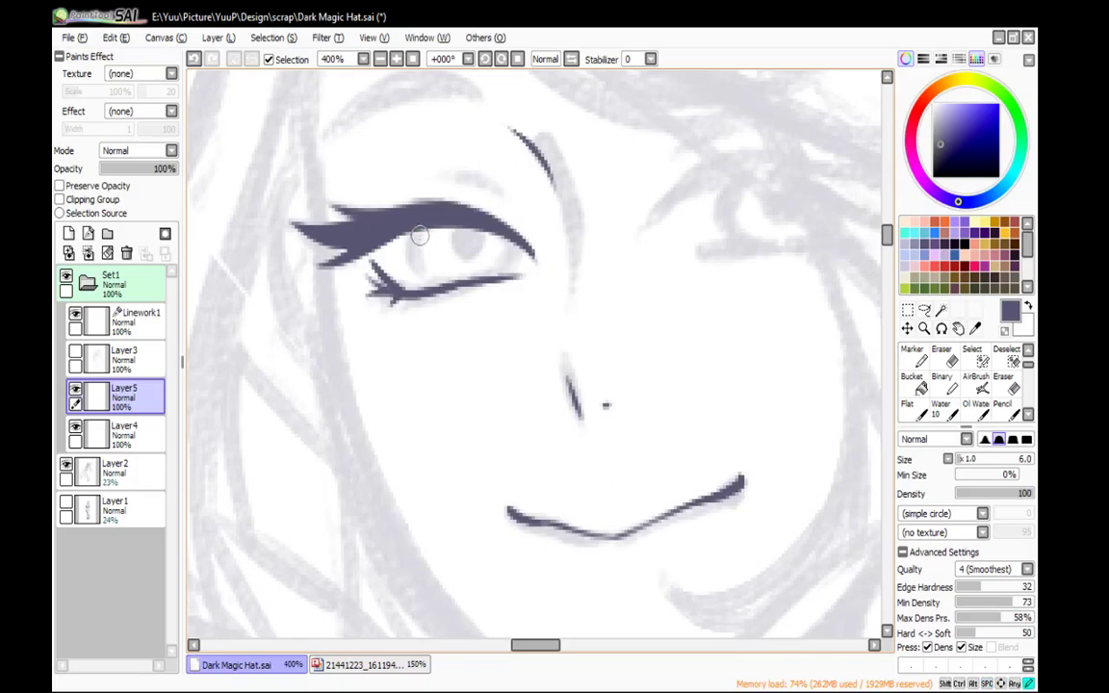
{"action": "mouse_move", "coordinate": [420, 238]}
{"action": "left_mouse_down"}
{"action": "mouse_move", "coordinate": [424, 270]}
{"action": "mouse_move", "coordinate": [430, 260]}
{"action": "mouse_move", "coordinate": [418, 257]}
{"action": "mouse_move", "coordinate": [465, 274]}
{"action": "left_mouse_up"}
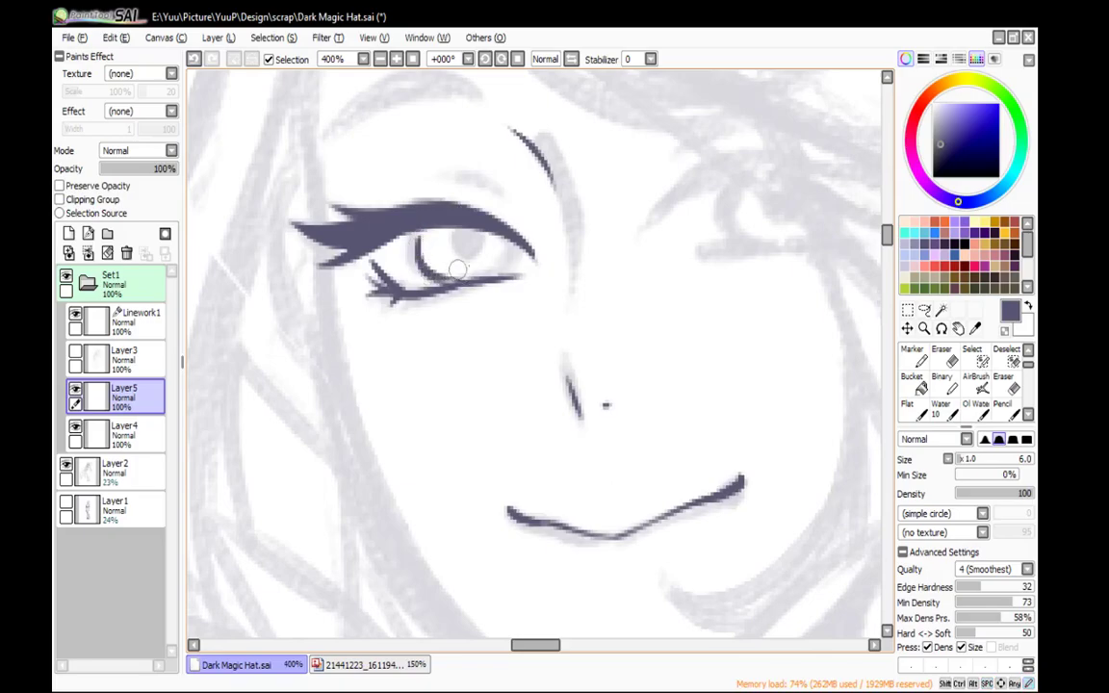
{"action": "key", "text": "ctrl+z"}
{"action": "left_click_drag", "start_coordinate": [414, 240], "coordinate": [431, 270]}
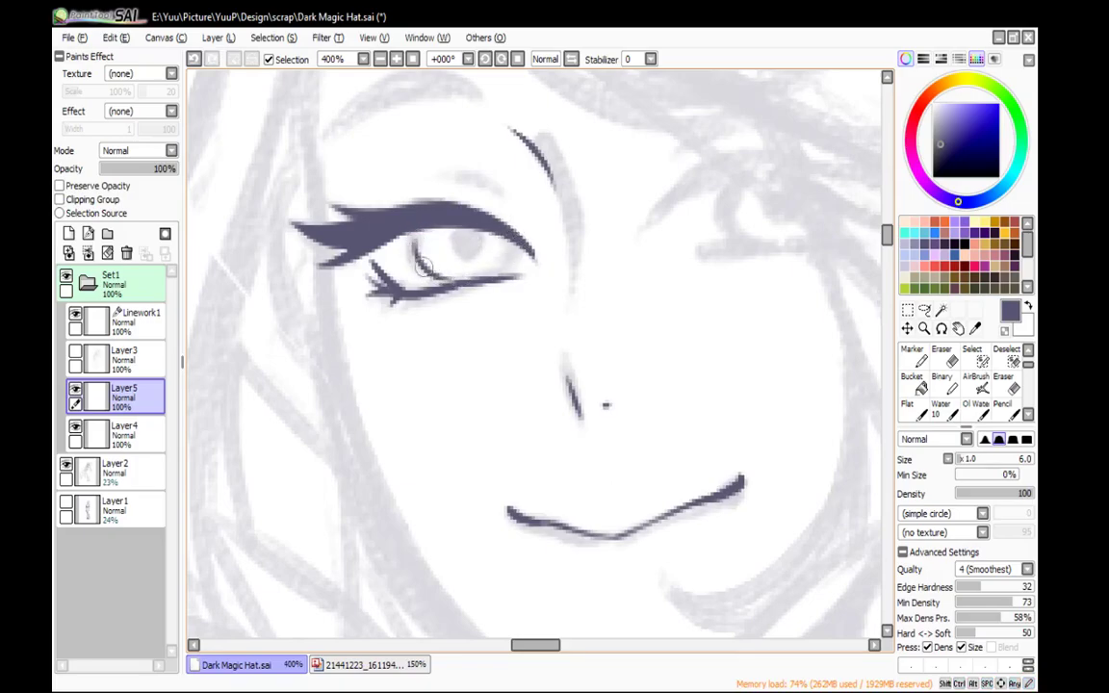
{"action": "left_click_drag", "start_coordinate": [497, 270], "coordinate": [504, 246]}
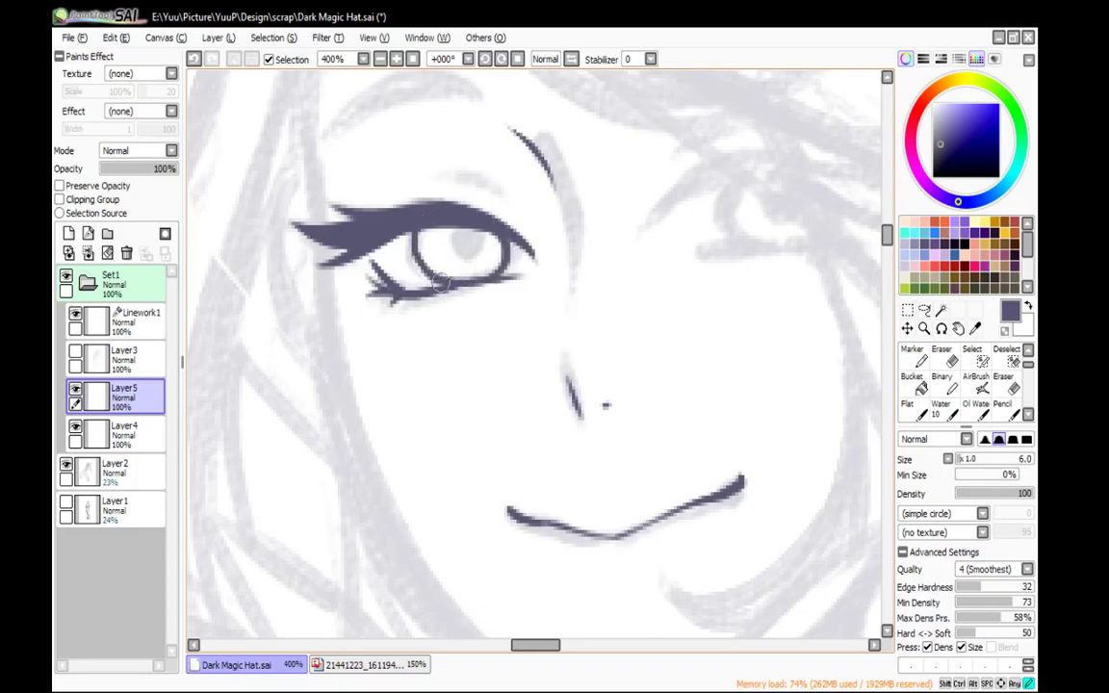
{"action": "left_click_drag", "start_coordinate": [568, 146], "coordinate": [524, 197]}
{"action": "mouse_move", "coordinate": [372, 231]}
{"action": "left_mouse_down"}
{"action": "mouse_move", "coordinate": [421, 220]}
{"action": "mouse_move", "coordinate": [464, 249]}
{"action": "left_mouse_up"}
On Layer5, outline the witch's left eye's upper lash line with curved, tapering strokes, redoing its outer wing
{"action": "left_click_drag", "start_coordinate": [629, 260], "coordinate": [495, 198]}
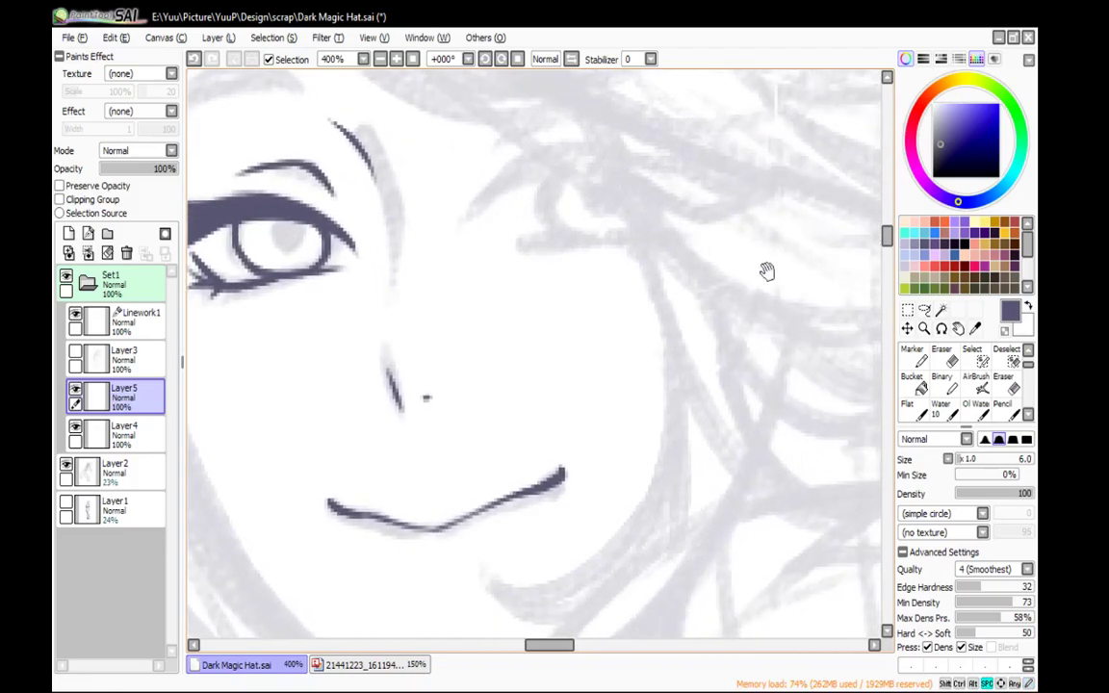
{"action": "left_click_drag", "start_coordinate": [755, 272], "coordinate": [568, 166]}
{"action": "left_click_drag", "start_coordinate": [453, 178], "coordinate": [550, 262]}
{"action": "mouse_move", "coordinate": [496, 445]}
{"action": "left_mouse_down"}
{"action": "mouse_move", "coordinate": [482, 324]}
{"action": "mouse_move", "coordinate": [571, 179]}
{"action": "left_mouse_up"}
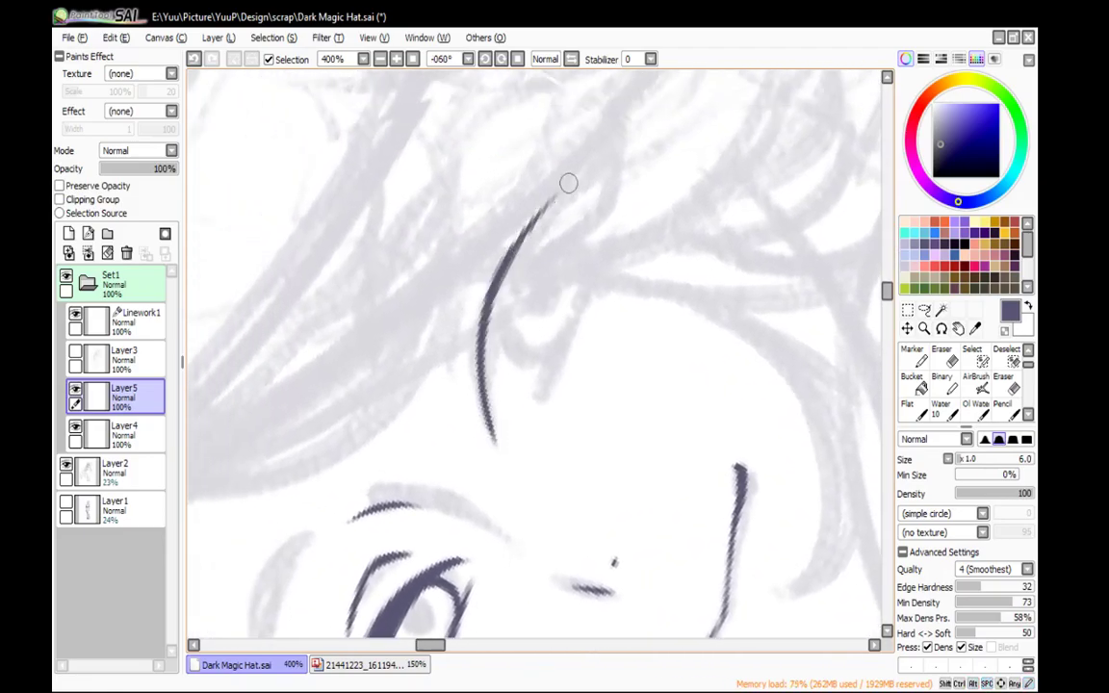
{"action": "mouse_move", "coordinate": [519, 246]}
{"action": "left_mouse_down"}
{"action": "mouse_move", "coordinate": [577, 172]}
{"action": "mouse_move", "coordinate": [597, 133]}
{"action": "left_mouse_up"}
{"action": "left_click_drag", "start_coordinate": [562, 191], "coordinate": [603, 119]}
{"action": "key", "text": "ctrl+z"}
{"action": "key", "text": "ctrl+z"}
{"action": "mouse_move", "coordinate": [518, 244]}
{"action": "left_mouse_down"}
{"action": "mouse_move", "coordinate": [604, 97]}
{"action": "mouse_move", "coordinate": [589, 203]}
{"action": "left_mouse_up"}
{"action": "mouse_move", "coordinate": [602, 157]}
{"action": "left_mouse_down"}
{"action": "mouse_move", "coordinate": [578, 223]}
{"action": "mouse_move", "coordinate": [592, 203]}
{"action": "mouse_move", "coordinate": [515, 287]}
{"action": "mouse_move", "coordinate": [560, 234]}
{"action": "mouse_move", "coordinate": [498, 328]}
{"action": "mouse_move", "coordinate": [487, 377]}
{"action": "left_mouse_up"}
Fill the left eye's upper lash line solid, add flicked outer lashes, and reset the canvas rotation
{"action": "key", "text": "g"}
{"action": "left_click", "coordinate": [564, 208]}
{"action": "key", "text": "n"}
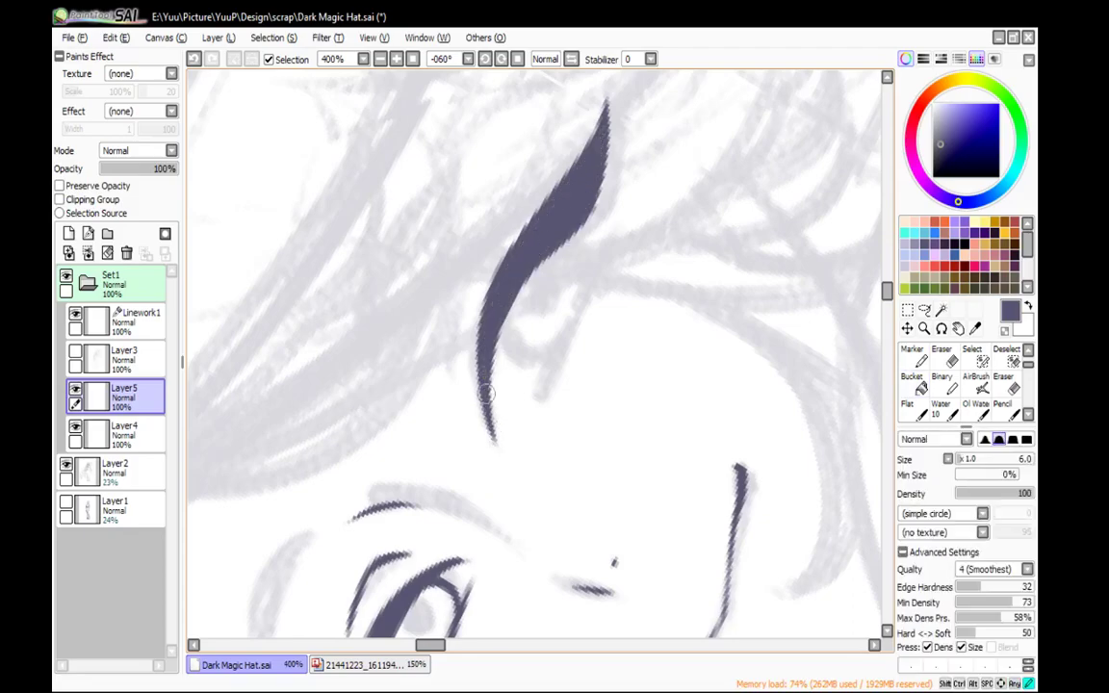
{"action": "mouse_move", "coordinate": [532, 234]}
{"action": "left_mouse_down"}
{"action": "mouse_move", "coordinate": [554, 179]}
{"action": "mouse_move", "coordinate": [562, 127]}
{"action": "mouse_move", "coordinate": [545, 212]}
{"action": "mouse_move", "coordinate": [607, 167]}
{"action": "mouse_move", "coordinate": [573, 222]}
{"action": "mouse_move", "coordinate": [613, 182]}
{"action": "left_mouse_up"}
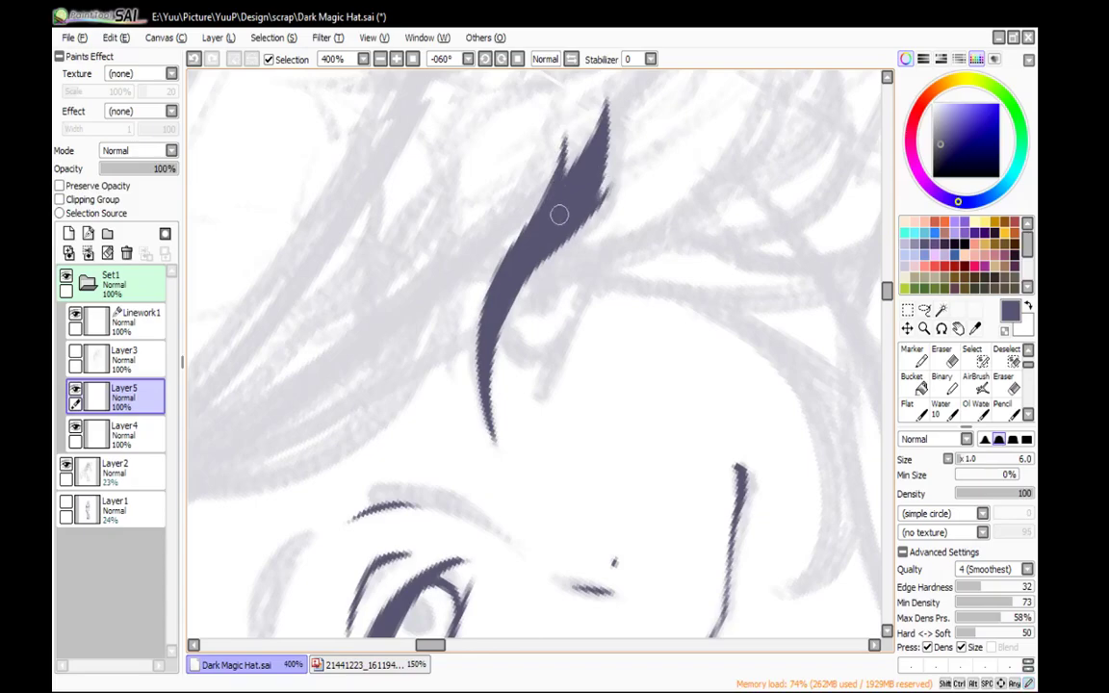
{"action": "left_click", "coordinate": [517, 60]}
Ink the left eye's lower lash line with small lashes at the outer corner, undoing the stray strokes
{"action": "left_click_drag", "start_coordinate": [566, 214], "coordinate": [547, 276]}
{"action": "mouse_move", "coordinate": [462, 167]}
{"action": "left_mouse_down"}
{"action": "mouse_move", "coordinate": [536, 277]}
{"action": "mouse_move", "coordinate": [512, 232]}
{"action": "mouse_move", "coordinate": [565, 297]}
{"action": "mouse_move", "coordinate": [539, 273]}
{"action": "mouse_move", "coordinate": [608, 289]}
{"action": "left_mouse_up"}
{"action": "key", "text": "ctrl+z"}
{"action": "left_click", "coordinate": [516, 60]}
{"action": "key", "text": "ctrl+z"}
{"action": "mouse_move", "coordinate": [479, 298]}
{"action": "left_mouse_down"}
{"action": "mouse_move", "coordinate": [510, 279]}
{"action": "mouse_move", "coordinate": [645, 261]}
{"action": "mouse_move", "coordinate": [639, 281]}
{"action": "left_mouse_up"}
{"action": "mouse_move", "coordinate": [657, 336]}
{"action": "left_mouse_down"}
{"action": "mouse_move", "coordinate": [745, 344]}
{"action": "mouse_move", "coordinate": [745, 354]}
{"action": "mouse_move", "coordinate": [677, 384]}
{"action": "left_mouse_up"}
Ink the left eye's iris outline beneath the upper lashes, redoing its first side curve
{"action": "left_click_drag", "start_coordinate": [547, 243], "coordinate": [536, 300]}
{"action": "key", "text": "ctrl+z"}
{"action": "mouse_move", "coordinate": [542, 242]}
{"action": "left_mouse_down"}
{"action": "mouse_move", "coordinate": [543, 292]}
{"action": "mouse_move", "coordinate": [556, 300]}
{"action": "left_mouse_up"}
{"action": "mouse_move", "coordinate": [628, 295]}
{"action": "left_mouse_down"}
{"action": "mouse_move", "coordinate": [637, 253]}
{"action": "mouse_move", "coordinate": [681, 199]}
{"action": "mouse_move", "coordinate": [712, 188]}
{"action": "left_mouse_up"}
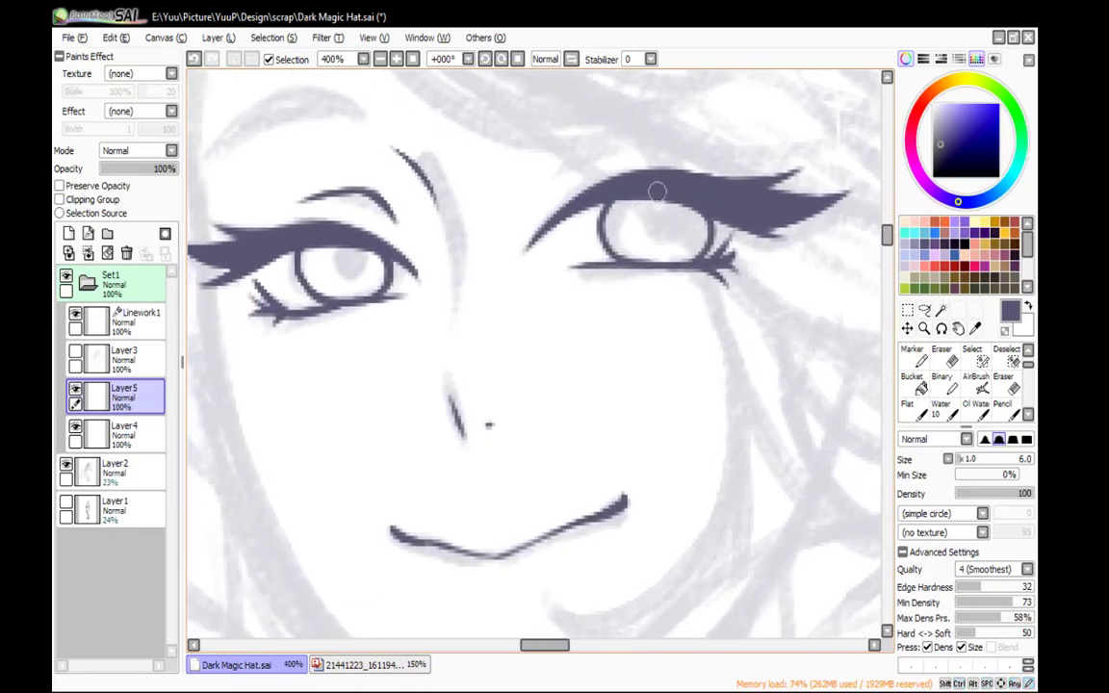
{"action": "left_click_drag", "start_coordinate": [576, 211], "coordinate": [679, 205]}
{"action": "key", "text": "ctrl+z"}
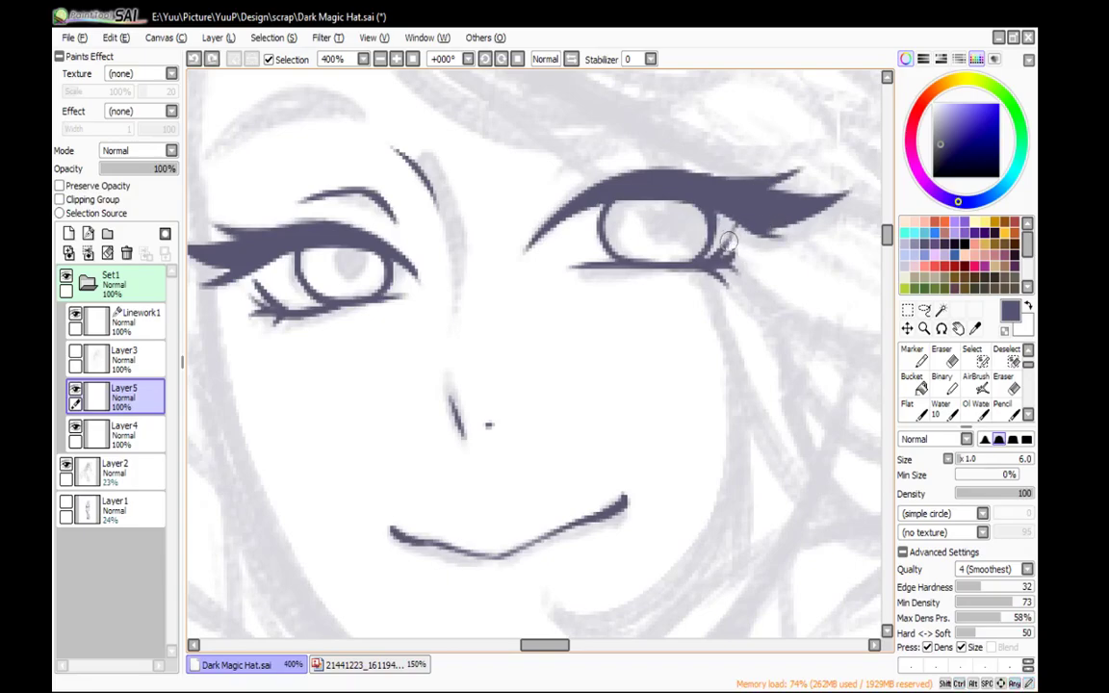
Trim the upright lower lash at the left eye's outer corner with the Eraser and ink the eyelid crease above the eye
{"action": "key", "text": "e"}
{"action": "left_click_drag", "start_coordinate": [732, 231], "coordinate": [732, 234]}
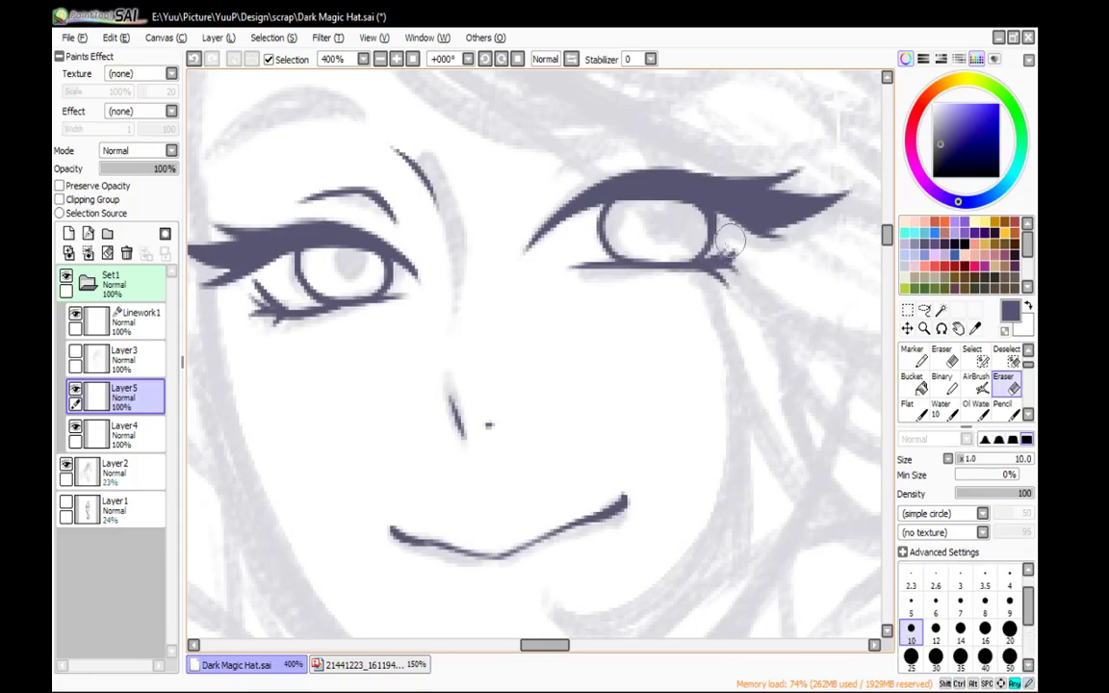
{"action": "key", "text": "n"}
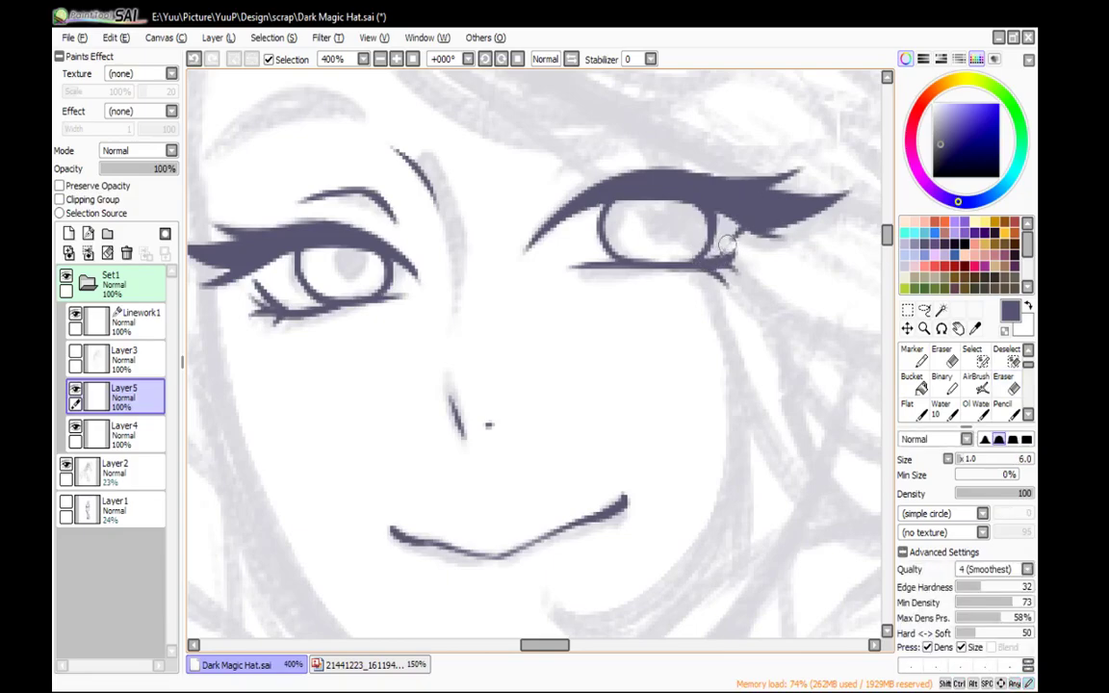
{"action": "left_click_drag", "start_coordinate": [717, 308], "coordinate": [763, 337]}
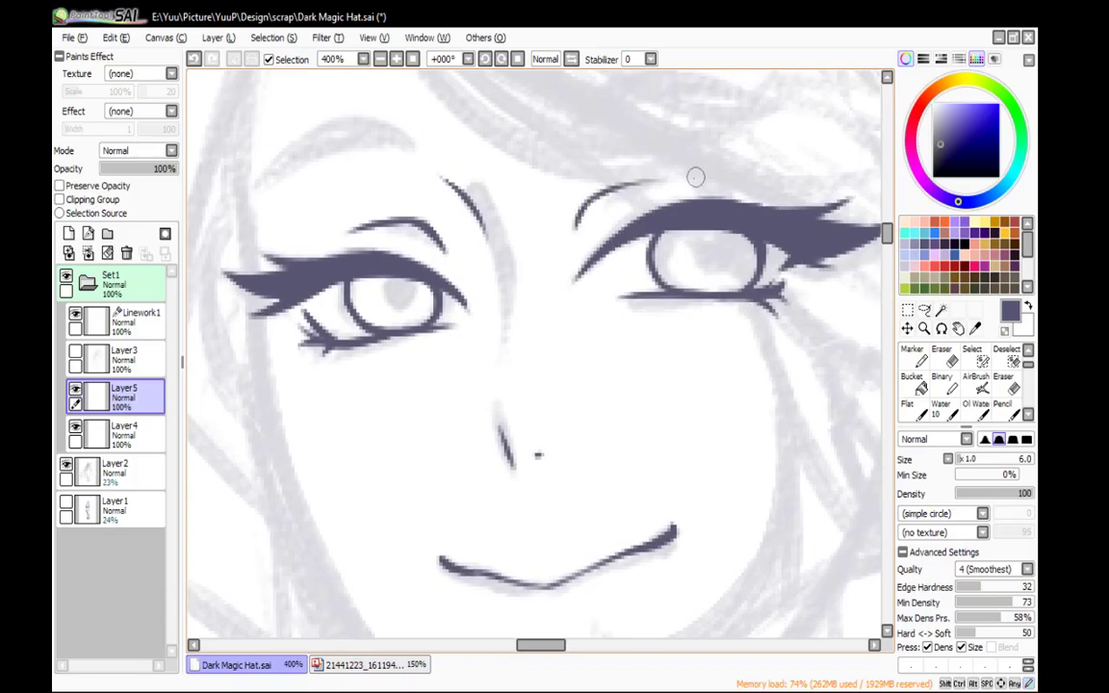
Outline the witch's right eyebrow on Layer5, fill it solid, and reset the canvas rotation
{"action": "mouse_move", "coordinate": [706, 243]}
{"action": "left_mouse_down"}
{"action": "mouse_move", "coordinate": [707, 120]}
{"action": "mouse_move", "coordinate": [771, 293]}
{"action": "mouse_move", "coordinate": [647, 95]}
{"action": "left_mouse_up"}
{"action": "mouse_move", "coordinate": [433, 290]}
{"action": "left_mouse_down"}
{"action": "mouse_move", "coordinate": [647, 123]}
{"action": "mouse_move", "coordinate": [549, 208]}
{"action": "mouse_move", "coordinate": [525, 277]}
{"action": "mouse_move", "coordinate": [525, 339]}
{"action": "mouse_move", "coordinate": [551, 171]}
{"action": "mouse_move", "coordinate": [610, 147]}
{"action": "mouse_move", "coordinate": [554, 183]}
{"action": "mouse_move", "coordinate": [580, 162]}
{"action": "left_mouse_up"}
{"action": "key", "text": "g"}
{"action": "left_click", "coordinate": [559, 181]}
{"action": "key", "text": "n"}
{"action": "left_click", "coordinate": [522, 59]}
Outline the witch's left eyebrow on a rotated canvas, fill it solid, and reset the rotation
{"action": "left_click_drag", "start_coordinate": [685, 159], "coordinate": [252, 176]}
{"action": "left_click_drag", "start_coordinate": [438, 141], "coordinate": [617, 219]}
{"action": "mouse_move", "coordinate": [527, 201]}
{"action": "left_mouse_down"}
{"action": "mouse_move", "coordinate": [586, 246]}
{"action": "mouse_move", "coordinate": [580, 239]}
{"action": "mouse_move", "coordinate": [656, 391]}
{"action": "left_mouse_up"}
{"action": "mouse_move", "coordinate": [527, 199]}
{"action": "left_mouse_down"}
{"action": "mouse_move", "coordinate": [597, 228]}
{"action": "mouse_move", "coordinate": [658, 380]}
{"action": "left_mouse_up"}
{"action": "left_click_drag", "start_coordinate": [644, 306], "coordinate": [659, 389]}
{"action": "key", "text": "g"}
{"action": "left_click", "coordinate": [600, 245]}
{"action": "key", "text": "n"}
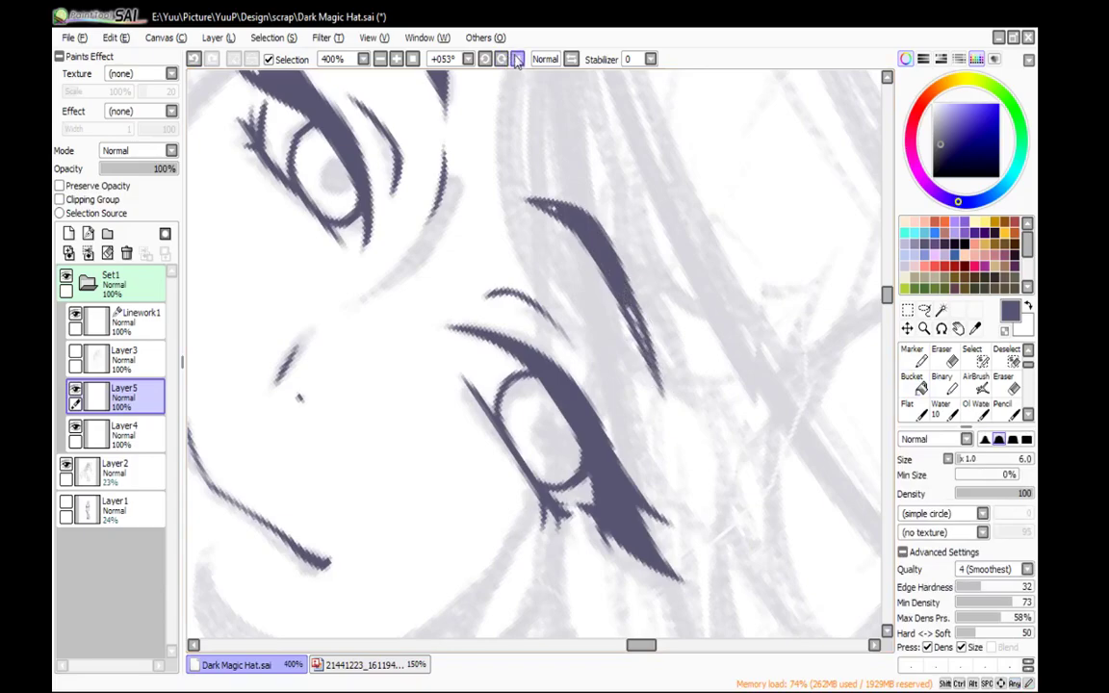
{"action": "left_click", "coordinate": [518, 59]}
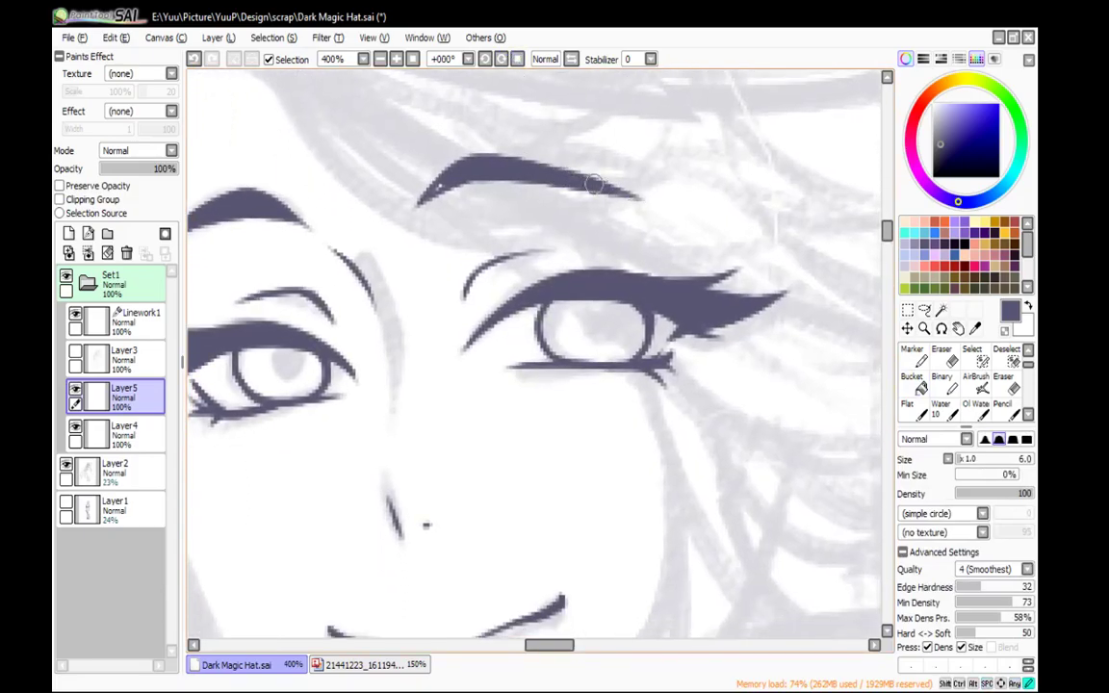
Examine the inked eyes and eyebrows from another canvas angle and zoomed out to 50% against the whole figure
{"action": "scroll", "coordinate": [624, 349], "scroll_direction": "down", "scroll_amount": 4}
{"action": "left_click_drag", "start_coordinate": [624, 349], "coordinate": [638, 282]}
{"action": "left_click_drag", "start_coordinate": [735, 200], "coordinate": [514, 104]}
{"action": "left_click", "coordinate": [397, 62]}
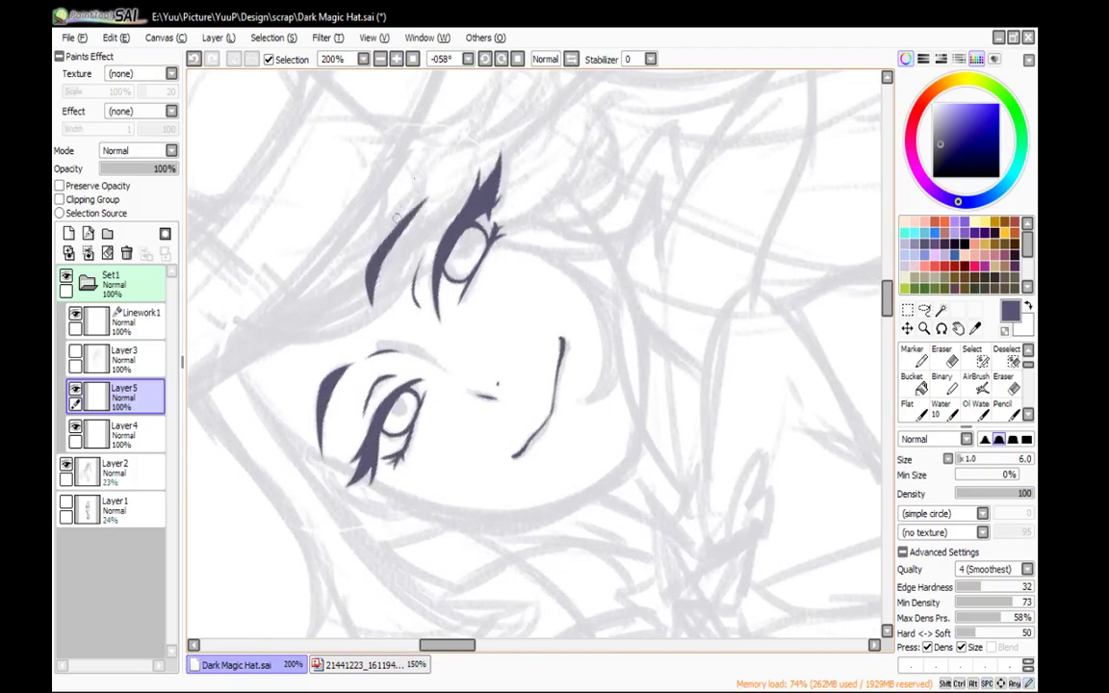
{"action": "left_click", "coordinate": [518, 60]}
{"action": "left_click", "coordinate": [380, 60]}
{"action": "left_click", "coordinate": [381, 59]}
{"action": "left_click", "coordinate": [380, 59]}
{"action": "left_click", "coordinate": [380, 60]}
{"action": "left_click_drag", "start_coordinate": [516, 221], "coordinate": [473, 173]}
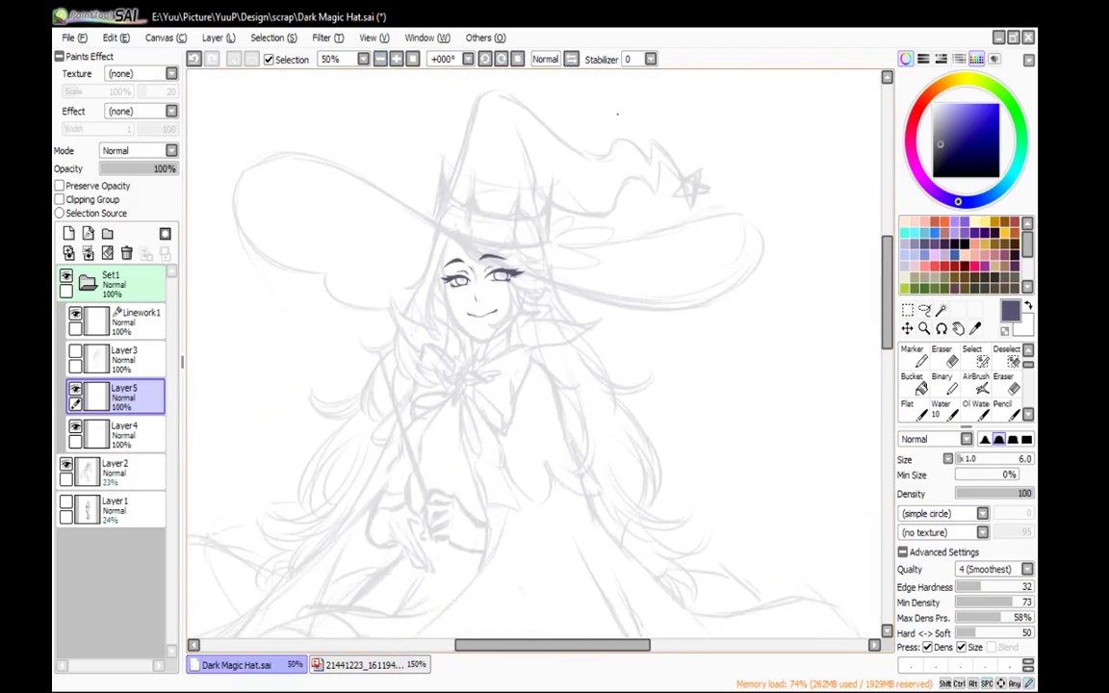
Show Layer3, merge Layer5 down into Layer4, and merge Linework1 down into Layer3
{"action": "left_click", "coordinate": [75, 352]}
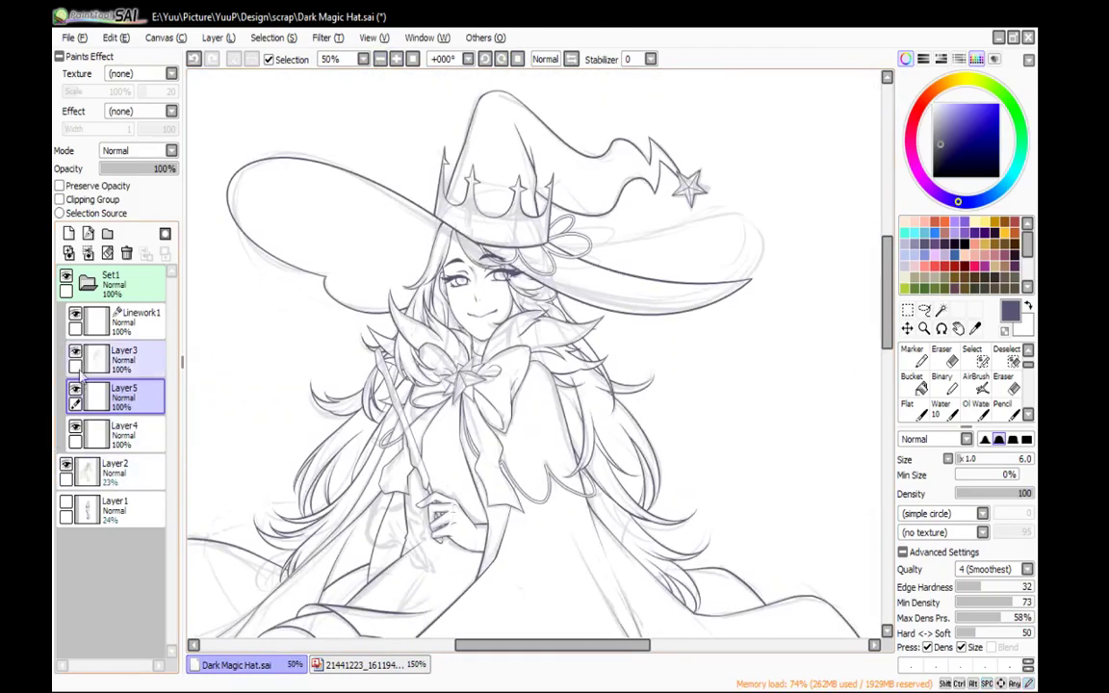
{"action": "key", "text": "ctrl+e"}
{"action": "left_click", "coordinate": [147, 328]}
{"action": "key", "text": "ctrl+e"}
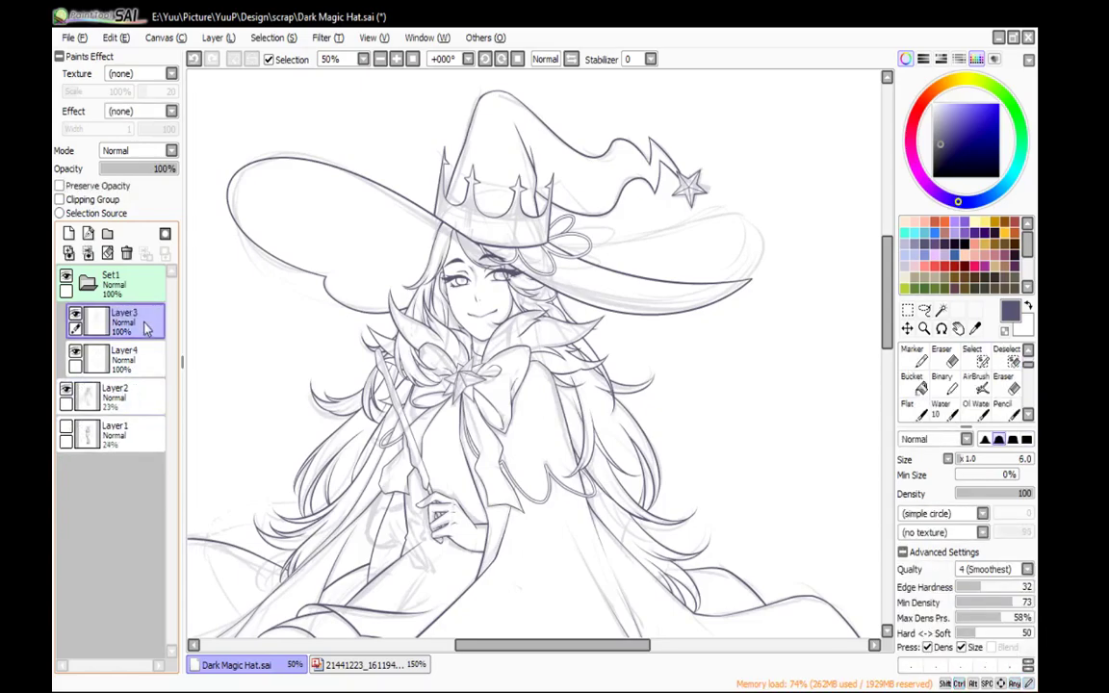
Hide the Layer2 sketch so that only the line art in Set1 is shown
{"action": "left_click", "coordinate": [93, 281]}
{"action": "left_click", "coordinate": [69, 316]}
{"action": "left_click_drag", "start_coordinate": [541, 355], "coordinate": [552, 357]}
{"action": "scroll", "coordinate": [481, 337], "scroll_direction": "up", "scroll_amount": 2}
{"action": "left_click", "coordinate": [65, 291]}
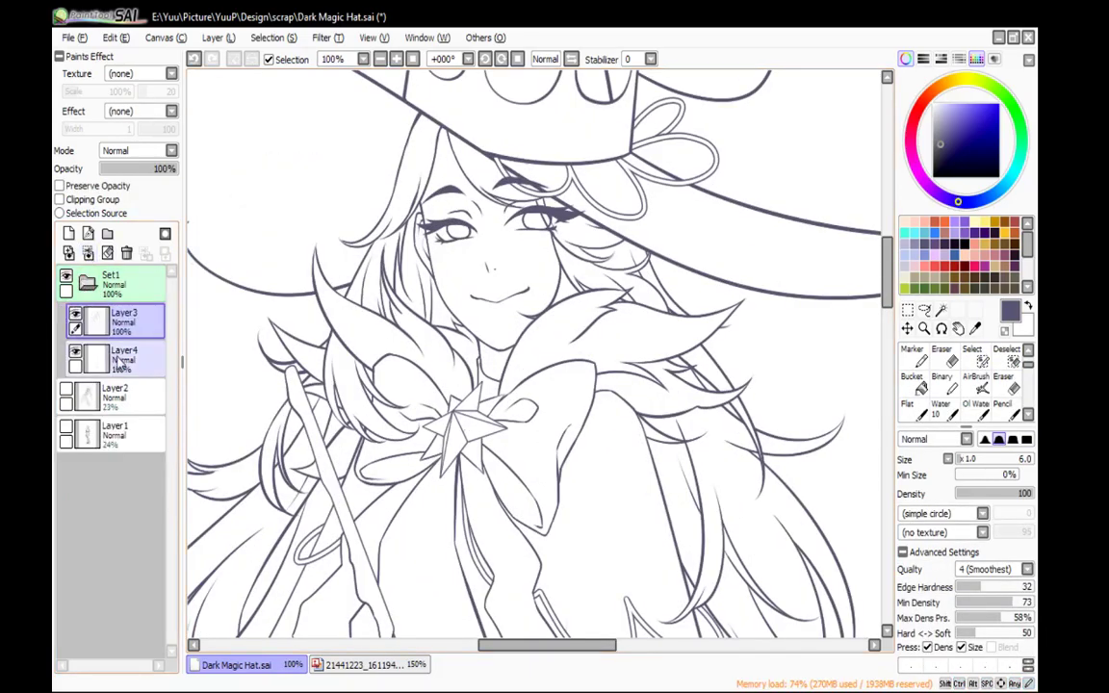
Transform Layer4 to shift all the facial features slightly down
{"action": "left_click", "coordinate": [116, 358]}
{"action": "key", "text": "ctrl+t"}
{"action": "left_click_drag", "start_coordinate": [619, 159], "coordinate": [621, 167]}
{"action": "key", "text": "Return"}
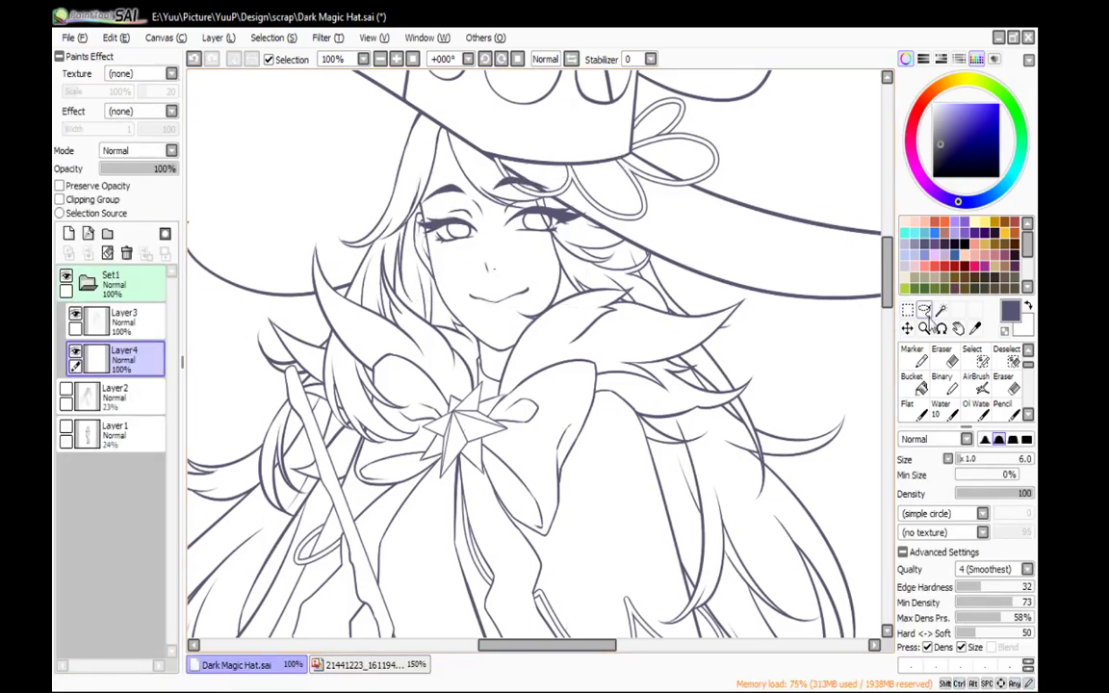
Select the mouth on Layer4 with the rectangular selection, nudge it slightly, and deselect
{"action": "left_click", "coordinate": [924, 310]}
{"action": "key", "text": "m"}
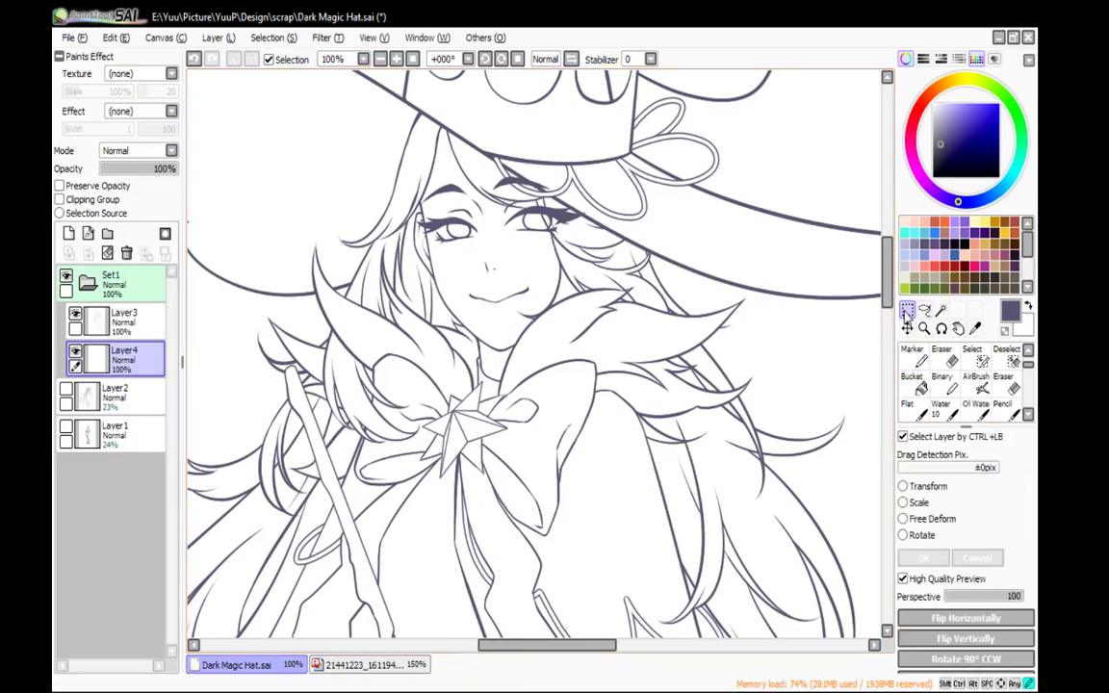
{"action": "left_click_drag", "start_coordinate": [461, 253], "coordinate": [530, 303]}
{"action": "mouse_move", "coordinate": [457, 286]}
{"action": "left_mouse_down"}
{"action": "mouse_move", "coordinate": [579, 316]}
{"action": "mouse_move", "coordinate": [524, 295]}
{"action": "left_mouse_up"}
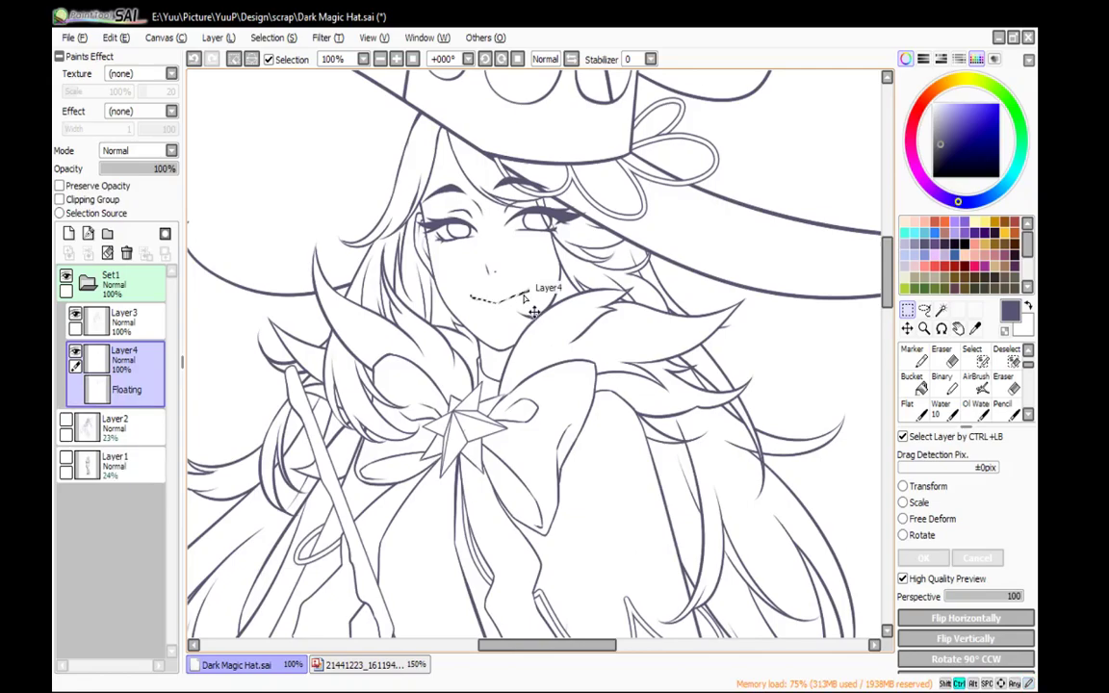
{"action": "key", "text": "ctrl+d"}
{"action": "scroll", "coordinate": [544, 364], "scroll_direction": "down", "scroll_amount": 2}
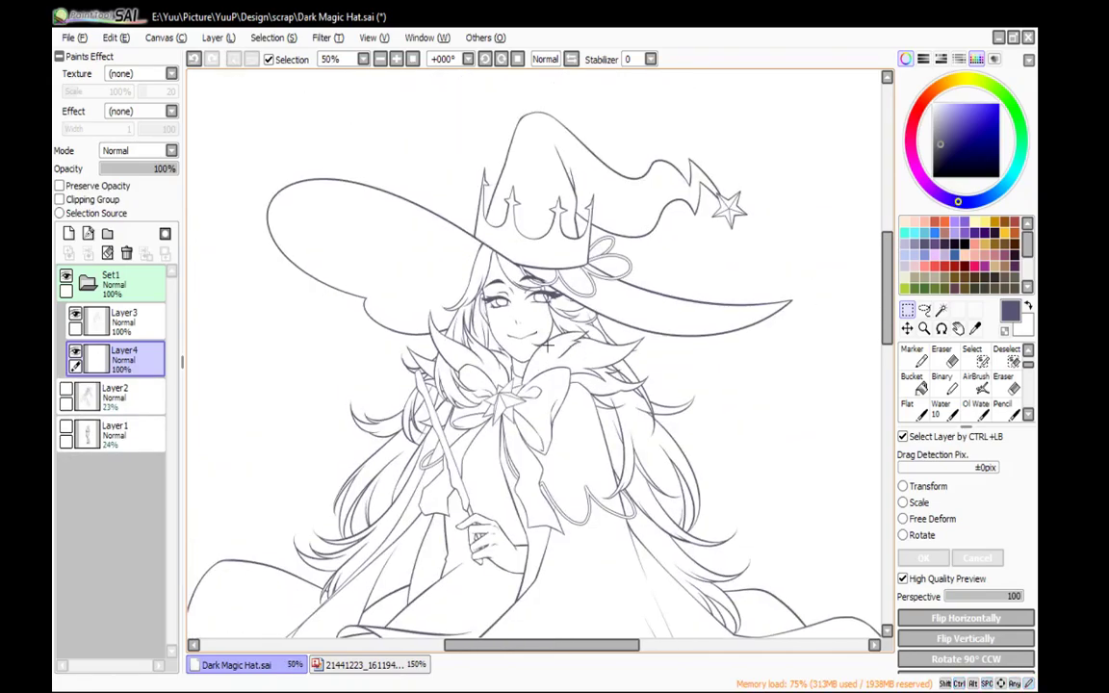
Cut the right eye and eyebrow from Layer4, paste them on a new layer above Layer3, and nudge them slightly up
{"action": "scroll", "coordinate": [467, 255], "scroll_direction": "up", "scroll_amount": 2}
{"action": "left_click_drag", "start_coordinate": [474, 267], "coordinate": [571, 372]}
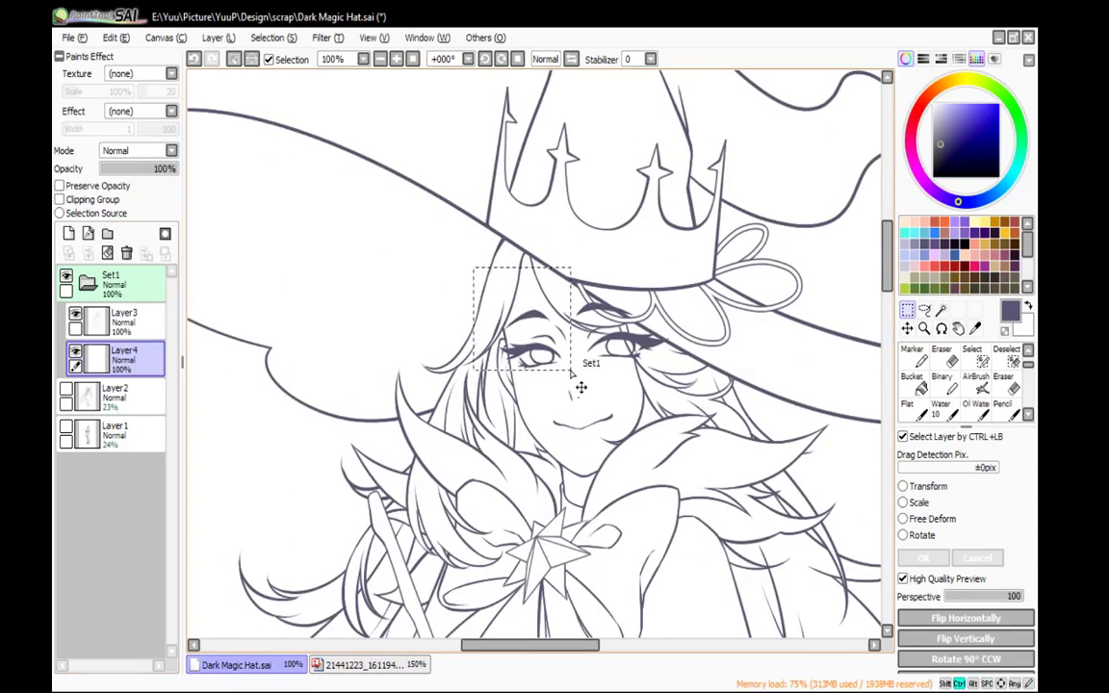
{"action": "key", "text": "ctrl+x"}
{"action": "left_click", "coordinate": [128, 322]}
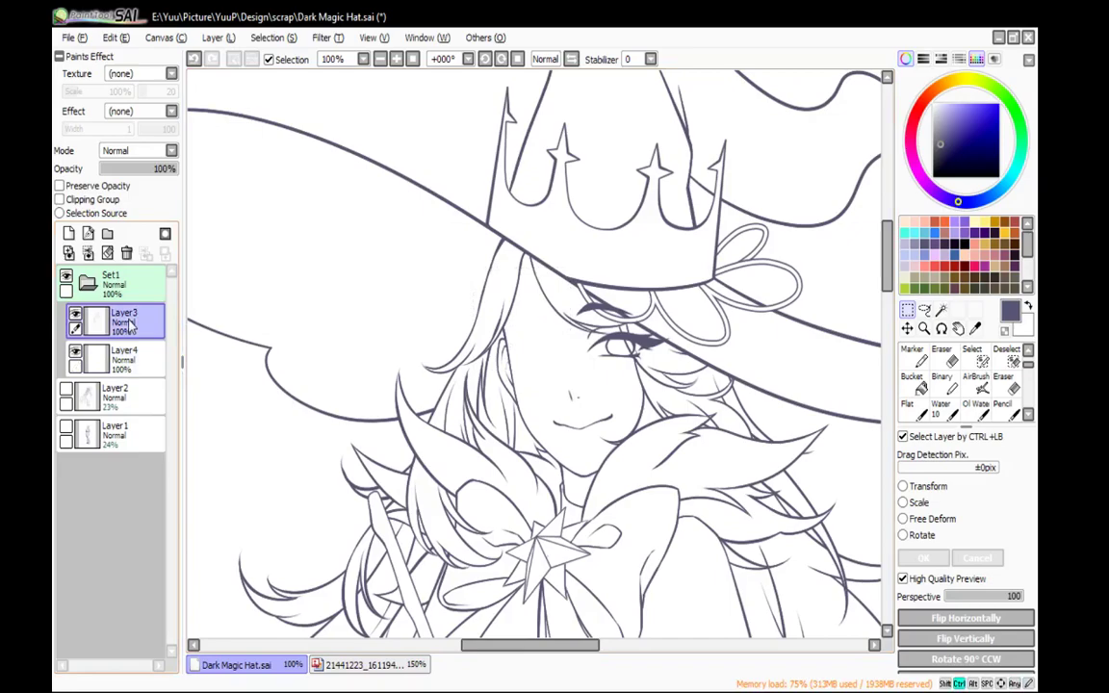
{"action": "key", "text": "ctrl+v"}
{"action": "left_click_drag", "start_coordinate": [590, 370], "coordinate": [552, 366]}
{"action": "left_click", "coordinate": [906, 328]}
{"action": "left_click_drag", "start_coordinate": [777, 356], "coordinate": [777, 352]}
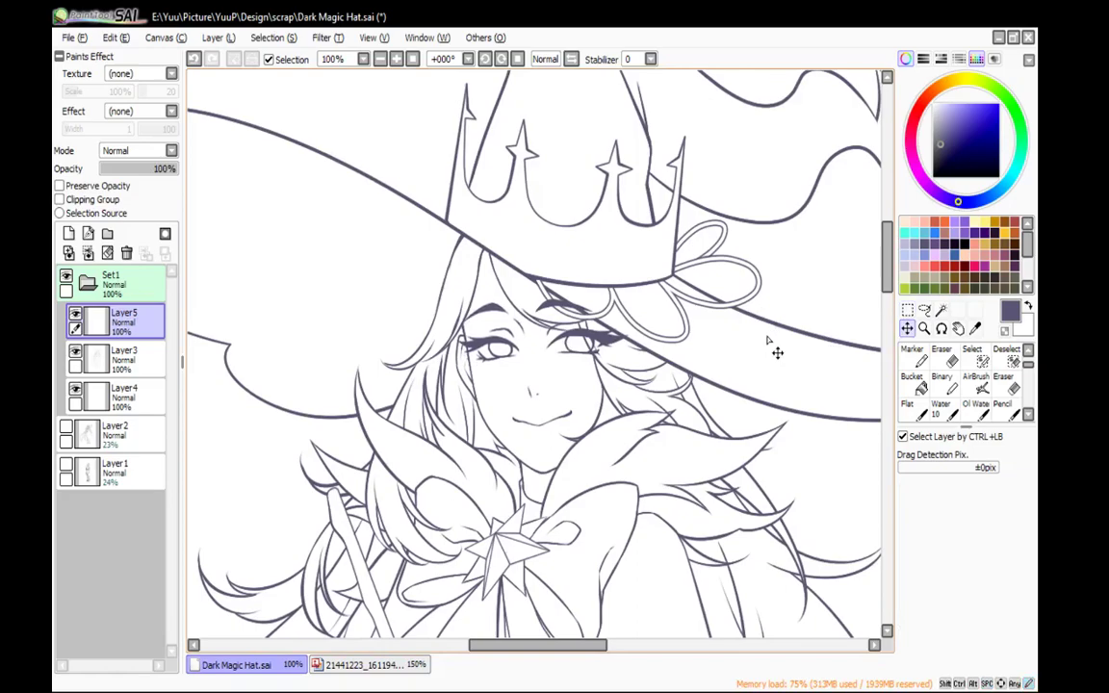
{"action": "left_click", "coordinate": [668, 381], "text": "ctrl"}
Lasso the nose on Layer4, nudge it slightly toward the left eye's side, and deselect
{"action": "left_click", "coordinate": [924, 310]}
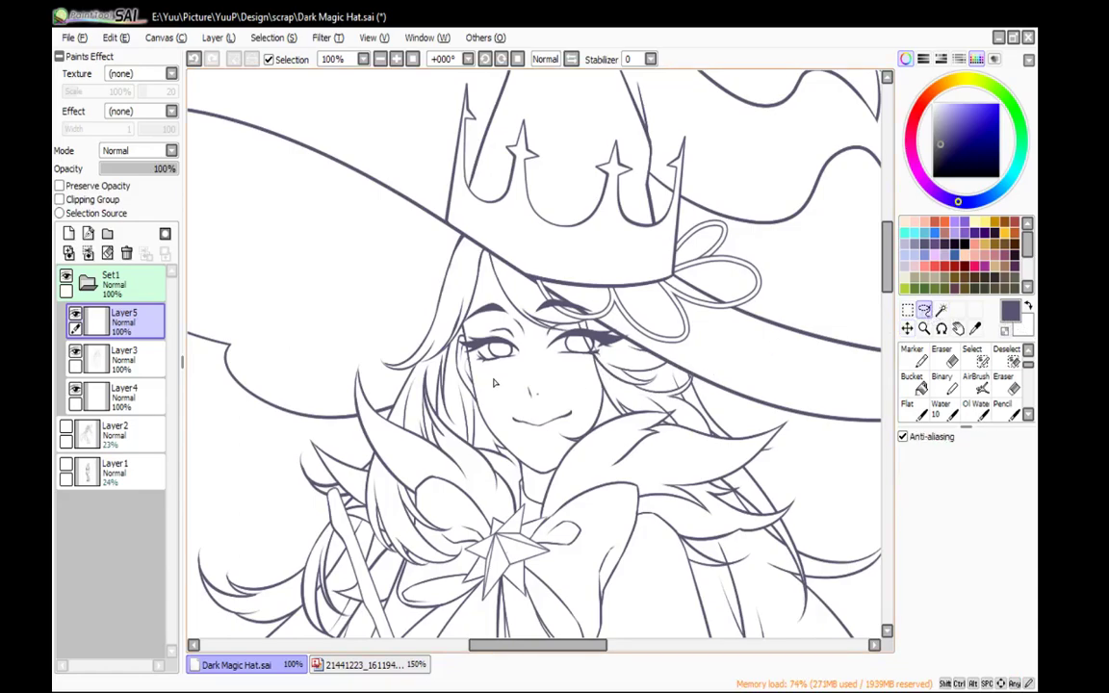
{"action": "left_click_drag", "start_coordinate": [521, 401], "coordinate": [553, 384]}
{"action": "left_click", "coordinate": [152, 402]}
{"action": "scroll", "coordinate": [520, 395], "scroll_direction": "up", "scroll_amount": 3}
{"action": "scroll", "coordinate": [535, 397], "scroll_direction": "up", "scroll_amount": 1}
{"action": "scroll", "coordinate": [553, 383], "scroll_direction": "down", "scroll_amount": 3}
{"action": "scroll", "coordinate": [627, 396], "scroll_direction": "down", "scroll_amount": 2}
{"action": "scroll", "coordinate": [643, 396], "scroll_direction": "up", "scroll_amount": 2}
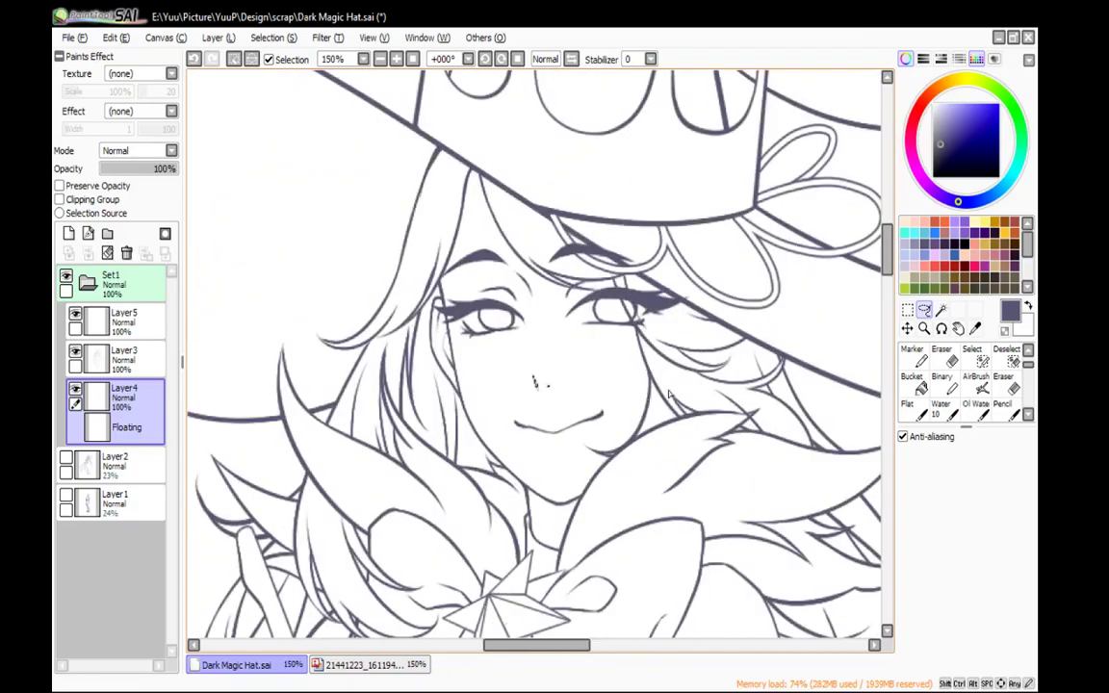
{"action": "left_click", "coordinate": [908, 329]}
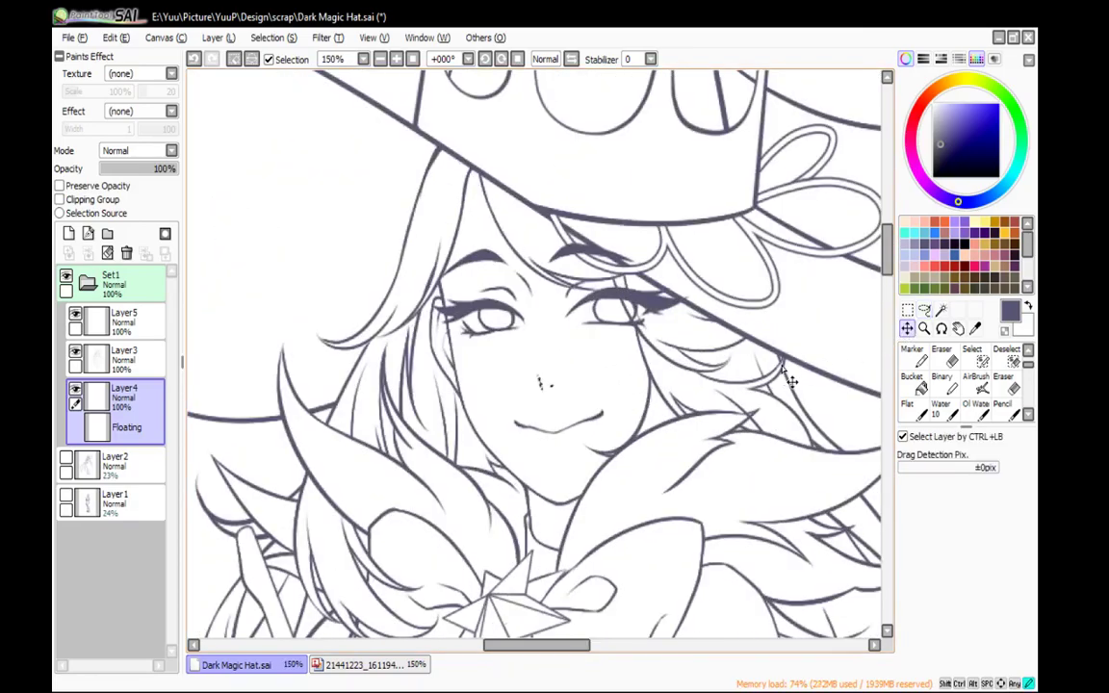
{"action": "left_click", "coordinate": [925, 310]}
{"action": "left_click", "coordinate": [689, 412]}
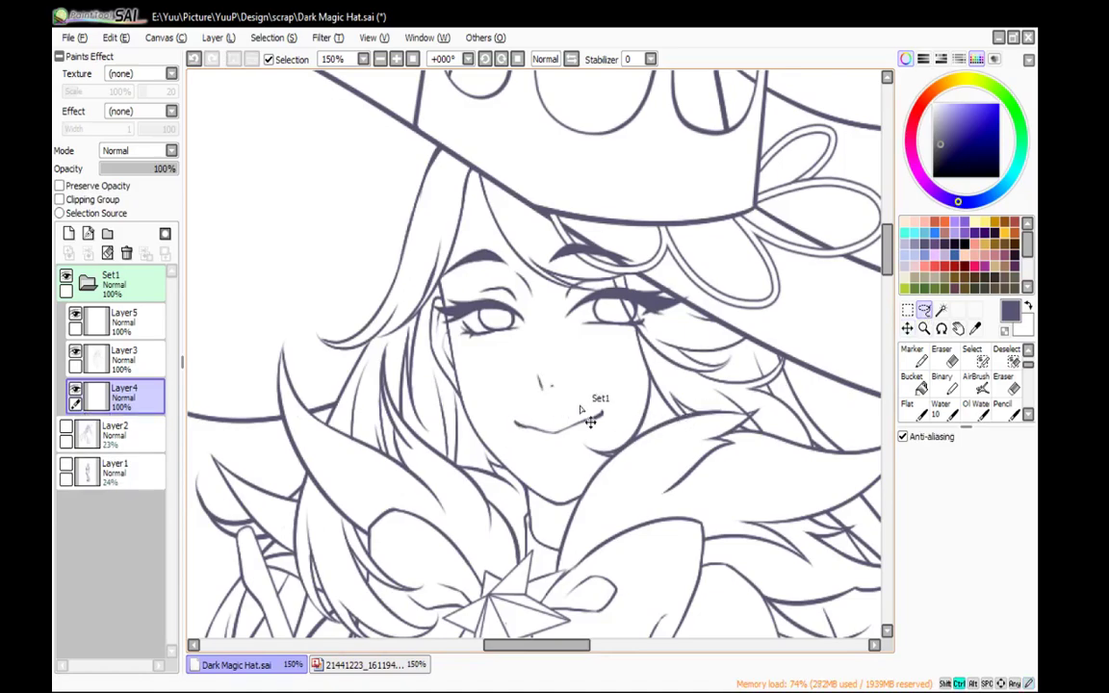
Transform Layer4 to nudge the left eye, eyebrow, nose and mouth slightly up and outward
{"action": "key", "text": "ctrl+t"}
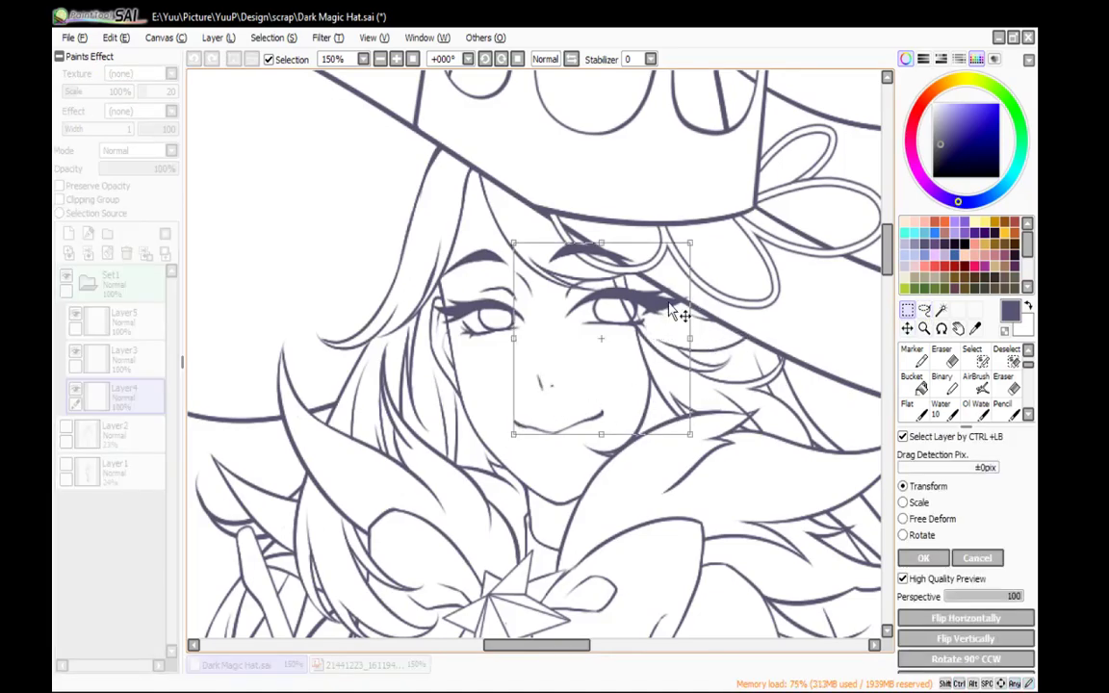
{"action": "left_click_drag", "start_coordinate": [725, 297], "coordinate": [724, 295]}
{"action": "left_click_drag", "start_coordinate": [604, 306], "coordinate": [605, 303]}
{"action": "key", "text": "Return"}
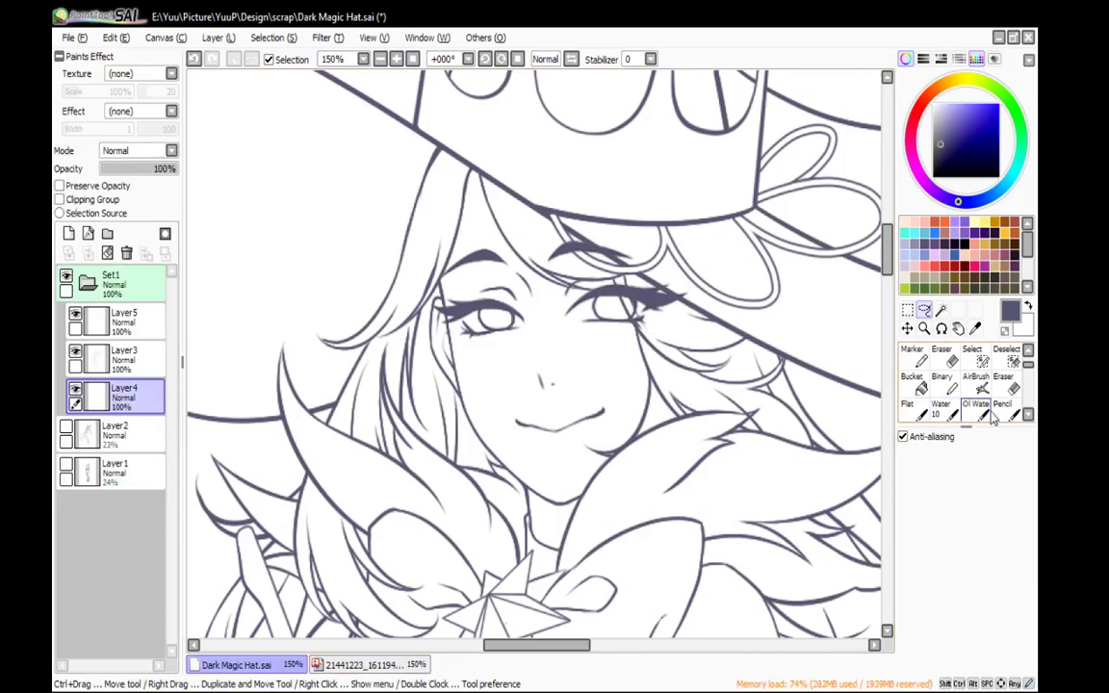
Choose the Pen with Layer3 active and examine the face's proportions in a horizontally flipped view
{"action": "scroll", "coordinate": [905, 364], "scroll_direction": "up", "scroll_amount": 1}
{"action": "left_click", "coordinate": [913, 358]}
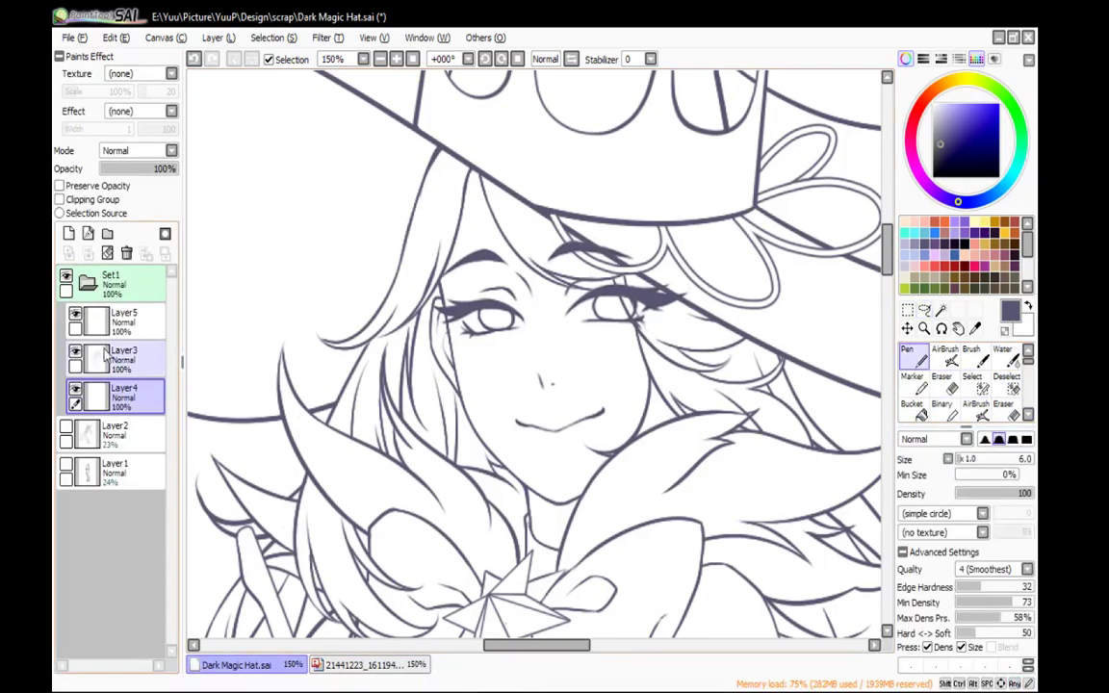
{"action": "left_click", "coordinate": [125, 359]}
{"action": "scroll", "coordinate": [599, 369], "scroll_direction": "up", "scroll_amount": 1}
{"action": "left_click_drag", "start_coordinate": [575, 385], "coordinate": [545, 274]}
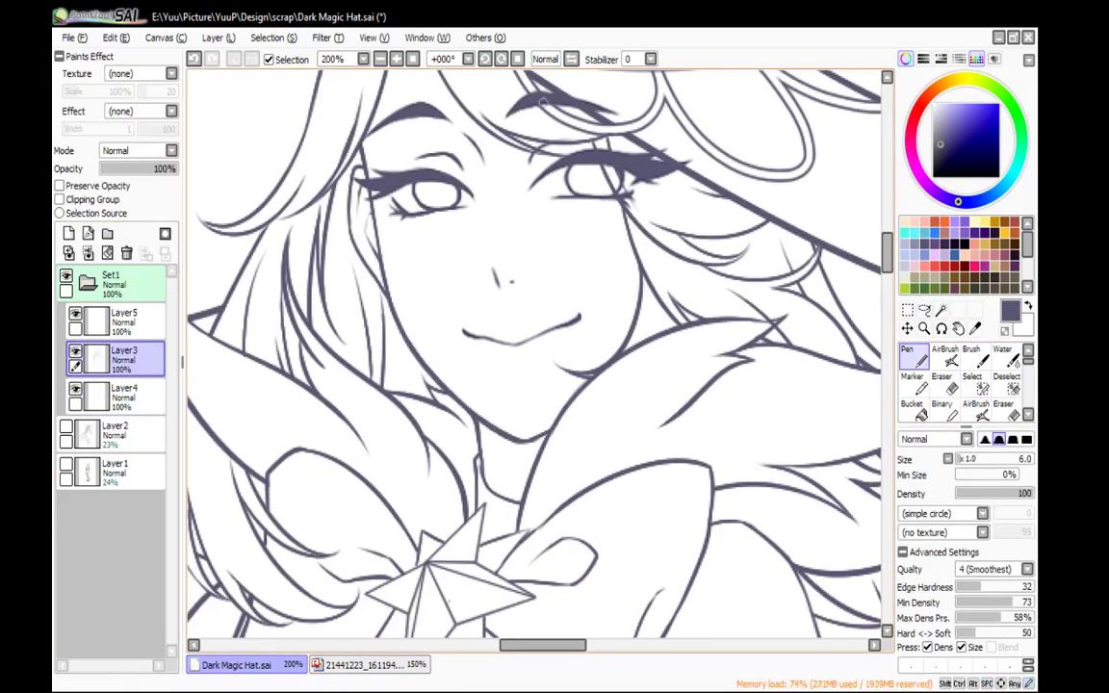
{"action": "left_click", "coordinate": [545, 59]}
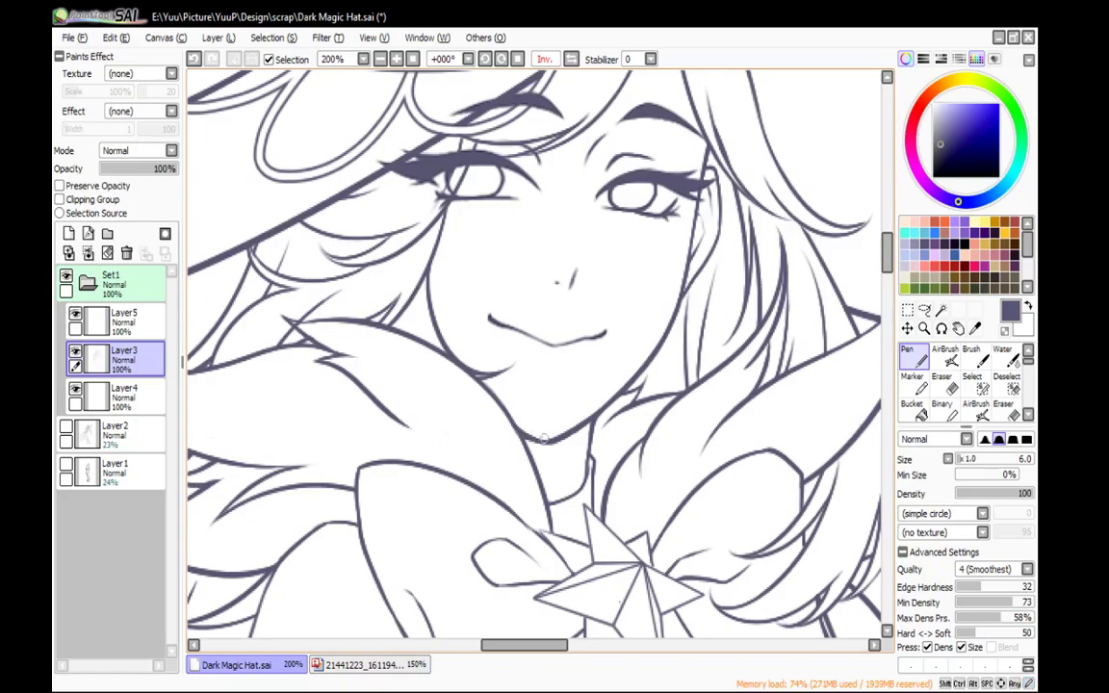
{"action": "left_click", "coordinate": [516, 59]}
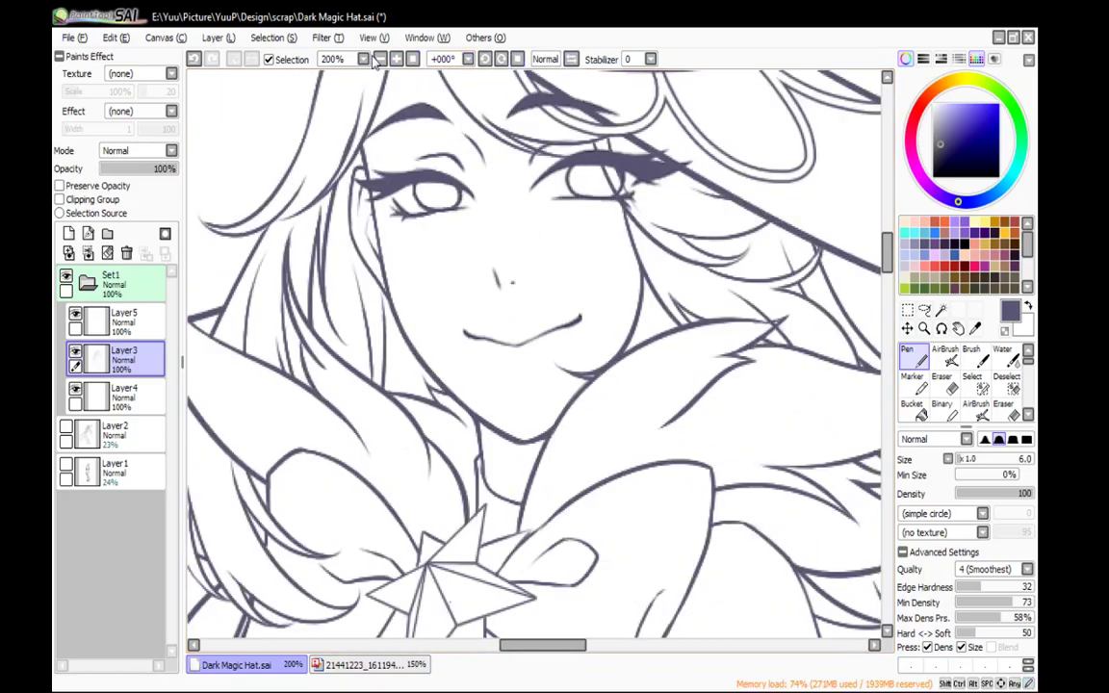
Collapse the Set1 folder and transform it to shift the witch's whole line art slightly sideways
{"action": "left_click", "coordinate": [379, 59]}
{"action": "left_click", "coordinate": [379, 58]}
{"action": "left_click", "coordinate": [379, 59]}
{"action": "left_click", "coordinate": [112, 279]}
{"action": "left_click_drag", "start_coordinate": [112, 279], "coordinate": [566, 130]}
{"action": "left_click_drag", "start_coordinate": [531, 210], "coordinate": [534, 210]}
{"action": "key", "text": "Return"}
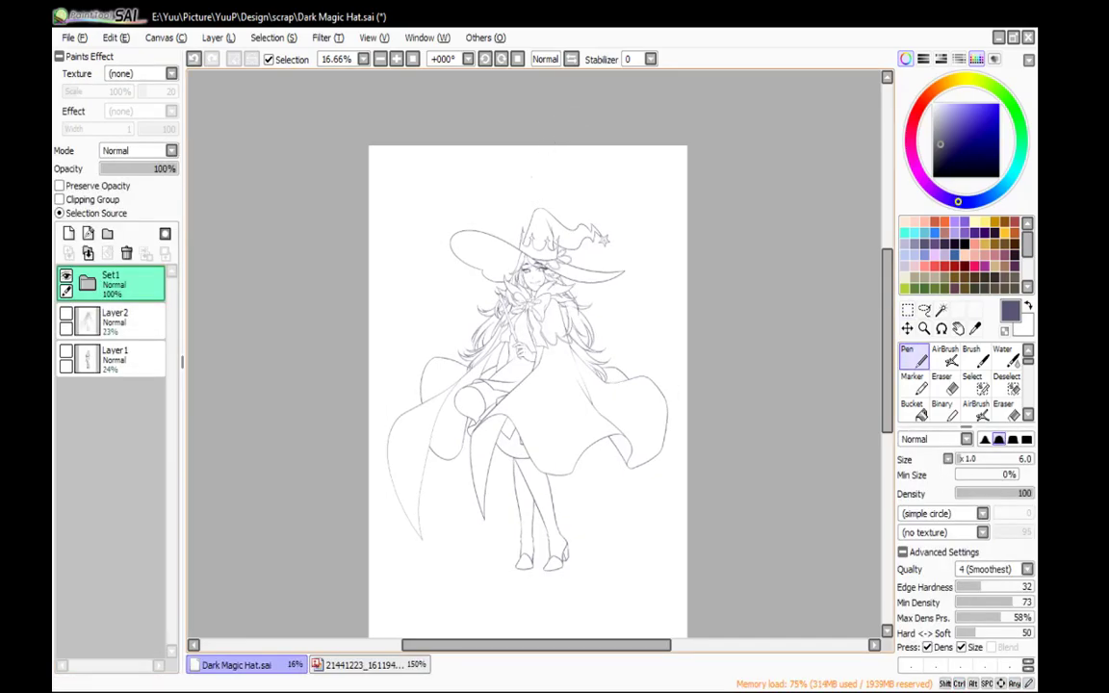
{"action": "scroll", "coordinate": [411, 281], "scroll_direction": "up", "scroll_amount": 6}
{"action": "left_click_drag", "start_coordinate": [412, 282], "coordinate": [603, 308]}
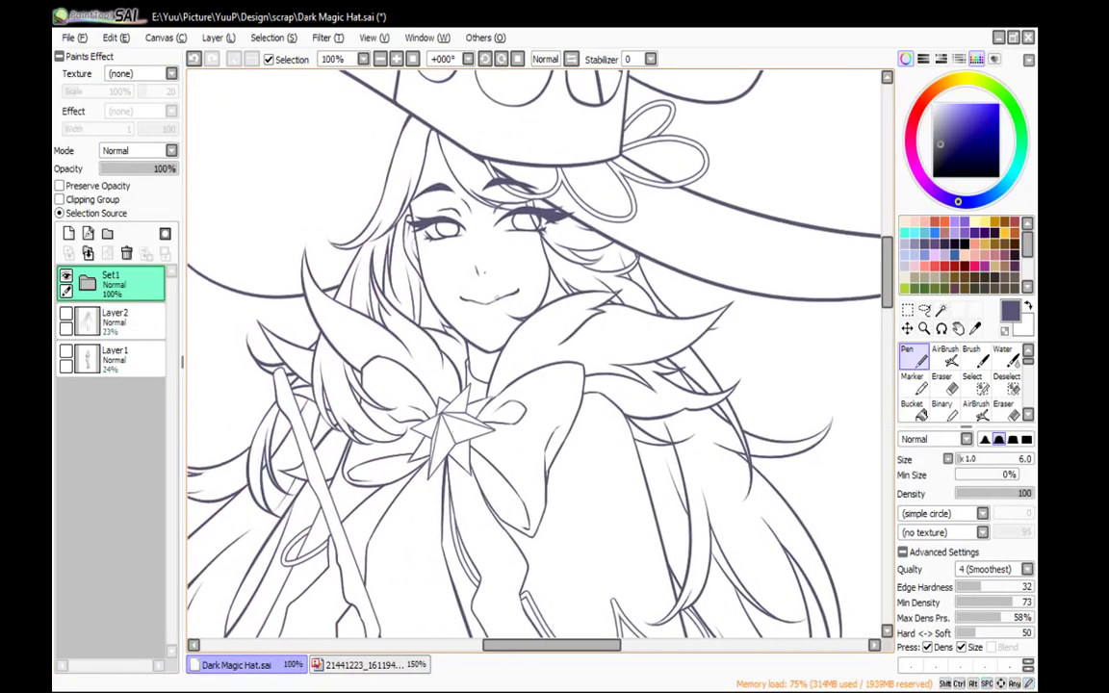
Create a new folder beneath Set1 for the colours and add an empty layer inside it
{"action": "scroll", "coordinate": [486, 299], "scroll_direction": "up", "scroll_amount": 3}
{"action": "scroll", "coordinate": [383, 341], "scroll_direction": "down", "scroll_amount": 4}
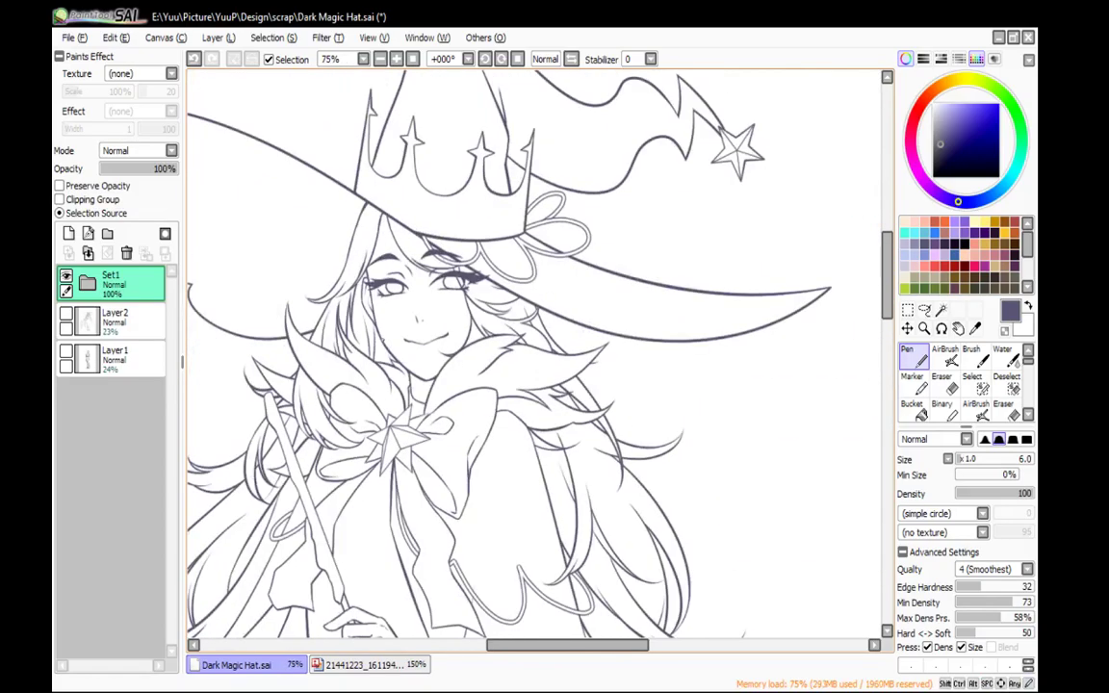
{"action": "scroll", "coordinate": [343, 310], "scroll_direction": "down", "scroll_amount": 4}
{"action": "scroll", "coordinate": [500, 183], "scroll_direction": "up", "scroll_amount": 1}
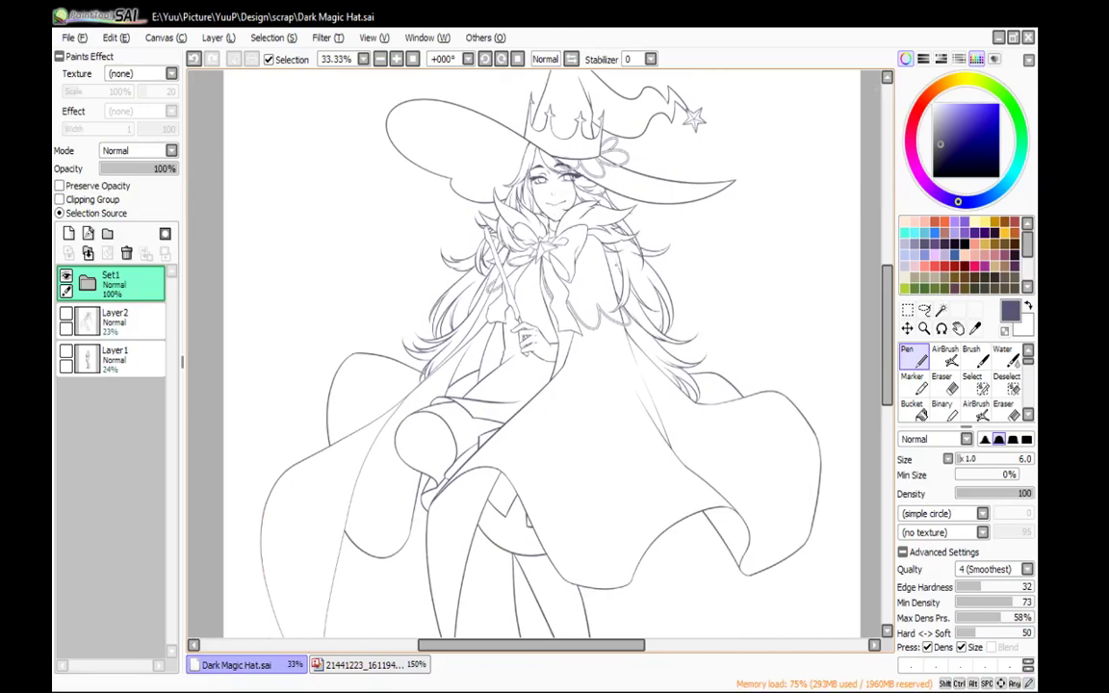
{"action": "scroll", "coordinate": [541, 354], "scroll_direction": "down", "scroll_amount": 1}
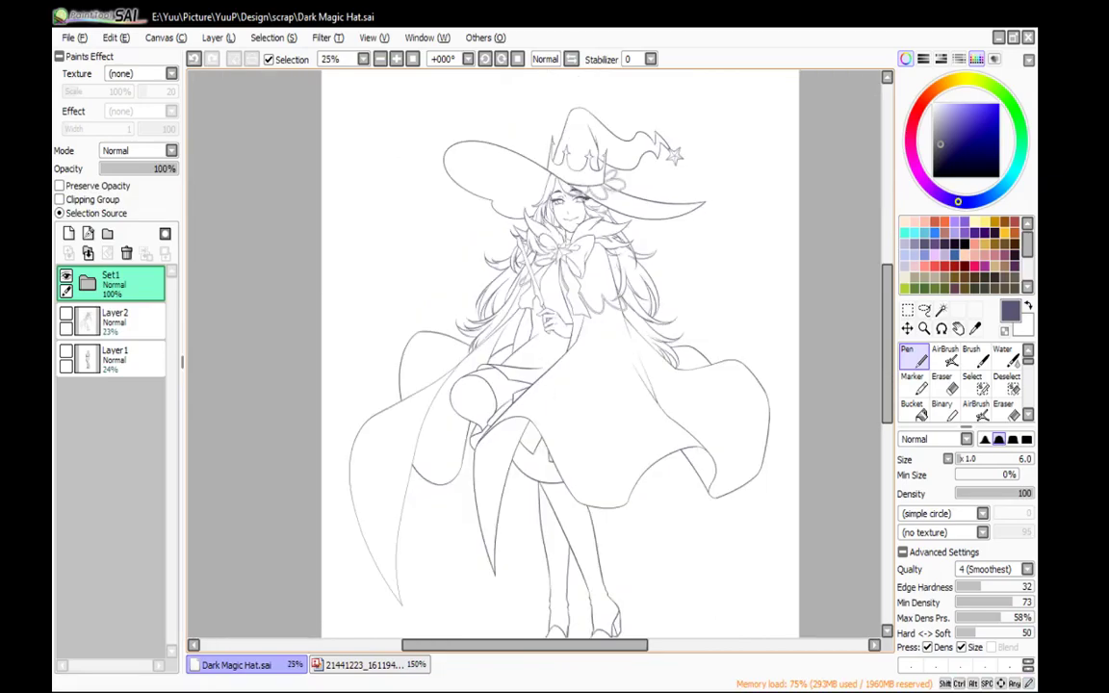
{"action": "left_click", "coordinate": [107, 234]}
{"action": "left_click", "coordinate": [68, 234]}
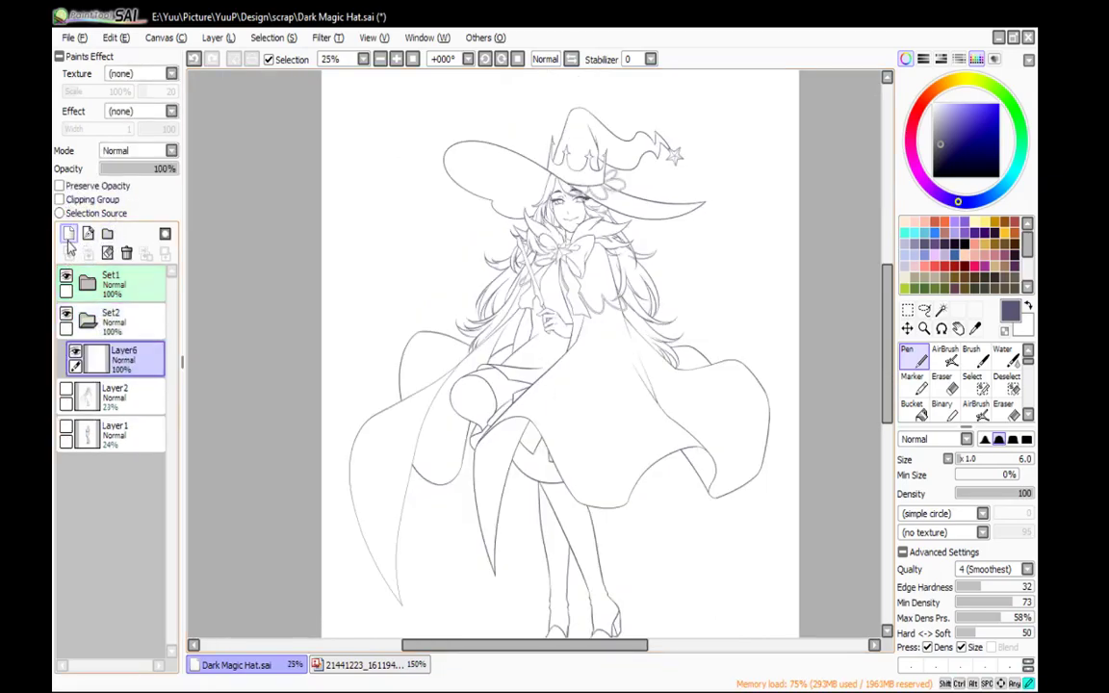
Paint a pale peach skin base over the witch's face and neck using the AirBrush at size 100
{"action": "left_click", "coordinate": [907, 224]}
{"action": "left_click", "coordinate": [976, 410]}
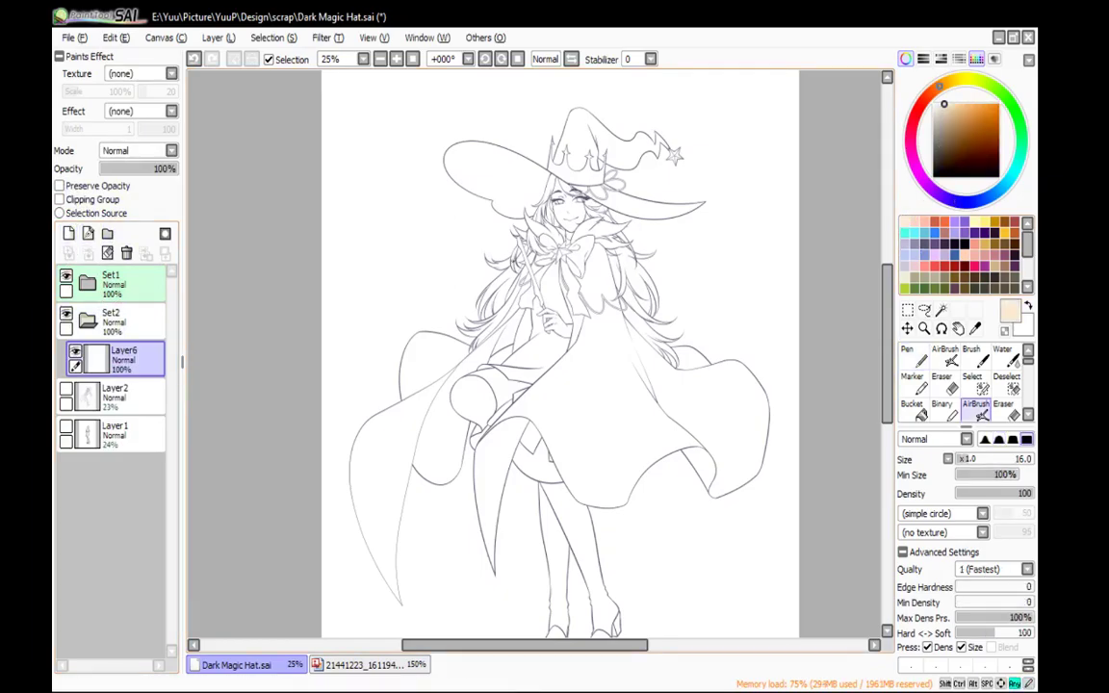
{"action": "scroll", "coordinate": [539, 241], "scroll_direction": "up", "scroll_amount": 3}
{"action": "left_click_drag", "start_coordinate": [575, 231], "coordinate": [472, 324]}
{"action": "key", "text": "bracketright"}
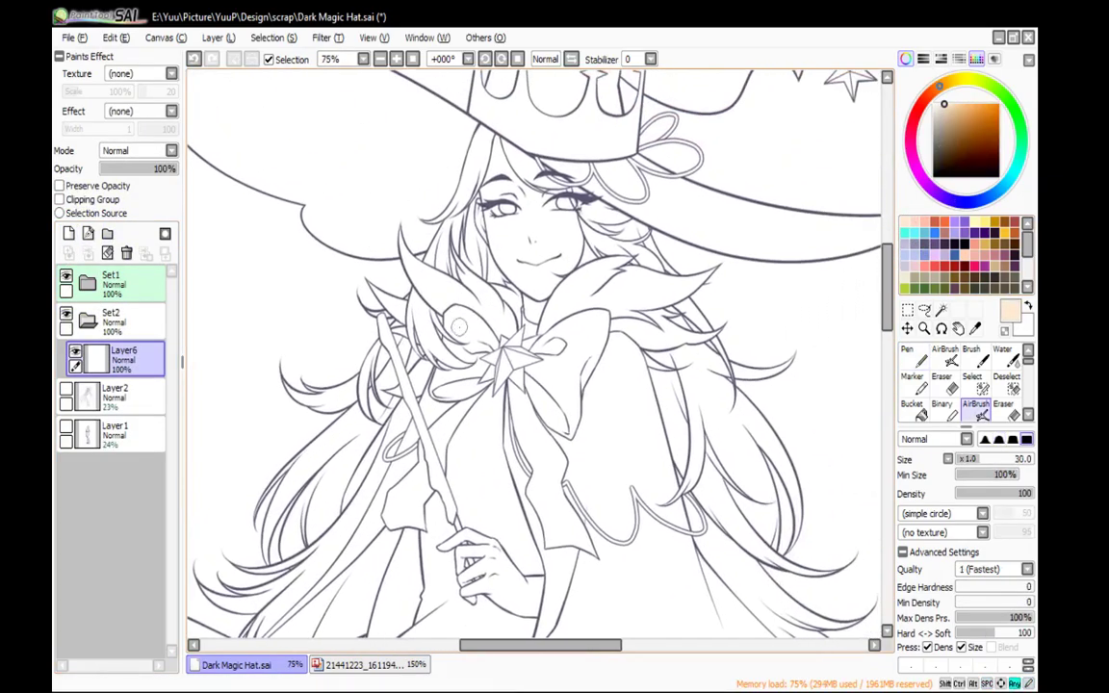
{"action": "key", "text": "bracketright"}
{"action": "key", "text": "bracketright"}
{"action": "key", "text": "bracketright"}
{"action": "key", "text": "bracketright"}
{"action": "key", "text": "bracketright"}
{"action": "key", "text": "bracketright"}
{"action": "key", "text": "bracketright"}
{"action": "key", "text": "bracketright"}
{"action": "mouse_move", "coordinate": [503, 144]}
{"action": "left_mouse_down"}
{"action": "mouse_move", "coordinate": [551, 305]}
{"action": "mouse_move", "coordinate": [574, 188]}
{"action": "left_mouse_up"}
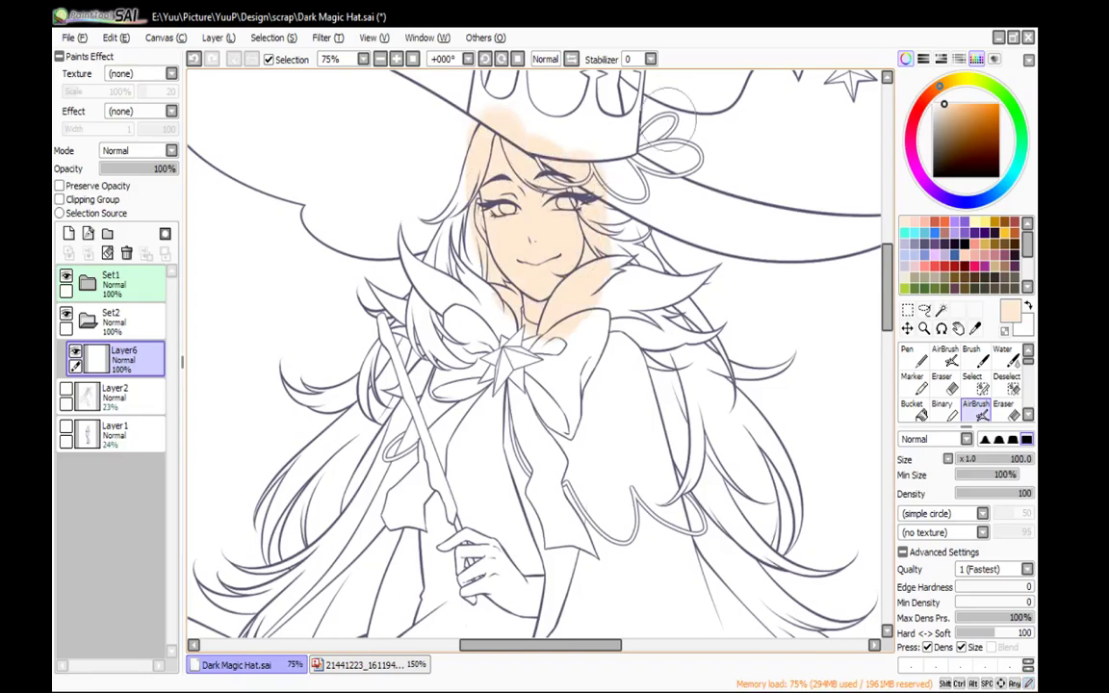
Paint the same peach skin base over both forearms and the hand holding the wand
{"action": "left_click_drag", "start_coordinate": [616, 351], "coordinate": [722, 151]}
{"action": "mouse_move", "coordinate": [570, 329]}
{"action": "left_mouse_down"}
{"action": "mouse_move", "coordinate": [579, 381]}
{"action": "mouse_move", "coordinate": [617, 371]}
{"action": "mouse_move", "coordinate": [667, 327]}
{"action": "mouse_move", "coordinate": [655, 438]}
{"action": "left_mouse_up"}
{"action": "left_click_drag", "start_coordinate": [596, 523], "coordinate": [668, 104]}
{"action": "left_click_drag", "start_coordinate": [557, 141], "coordinate": [533, 394]}
{"action": "mouse_move", "coordinate": [564, 236]}
{"action": "left_mouse_down"}
{"action": "mouse_move", "coordinate": [520, 125]}
{"action": "mouse_move", "coordinate": [481, 241]}
{"action": "left_mouse_up"}
{"action": "mouse_move", "coordinate": [723, 268]}
{"action": "left_mouse_down"}
{"action": "mouse_move", "coordinate": [694, 336]}
{"action": "mouse_move", "coordinate": [701, 317]}
{"action": "left_mouse_up"}
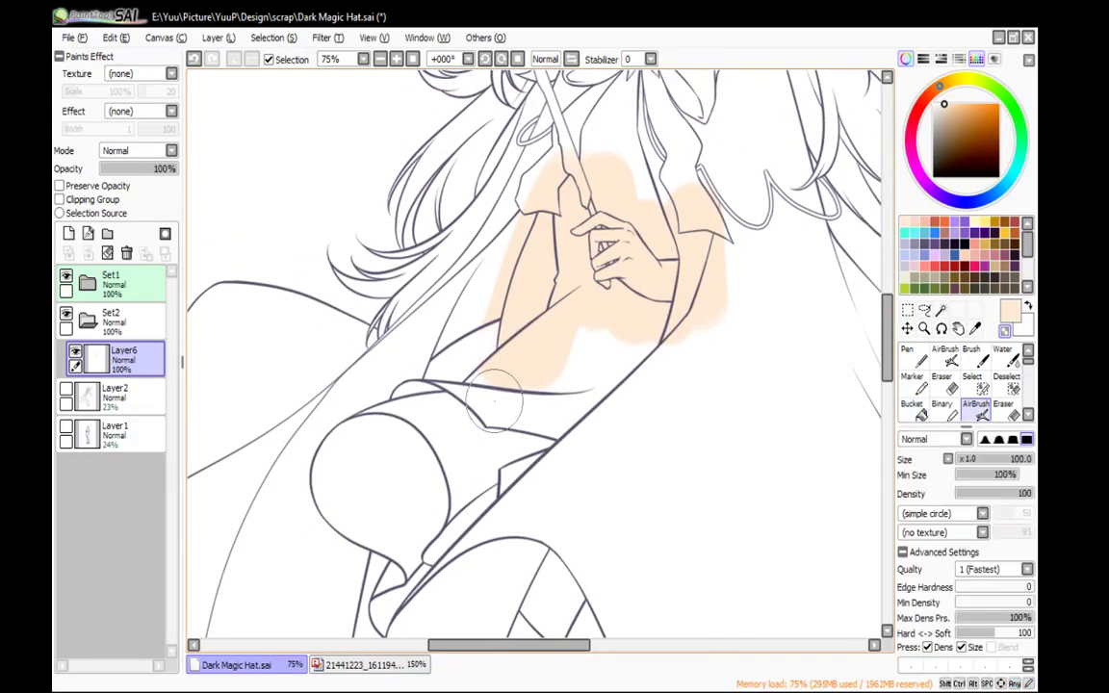
Erase the excess skin colour below the forearm using the transparent AirBrush at size 25
{"action": "key", "text": "bracketleft"}
{"action": "key", "text": "bracketleft"}
{"action": "key", "text": "bracketleft"}
{"action": "key", "text": "bracketleft"}
{"action": "key", "text": "bracketleft"}
{"action": "key", "text": "bracketleft"}
{"action": "key", "text": "bracketleft"}
{"action": "key", "text": "bracketleft"}
{"action": "left_click_drag", "start_coordinate": [481, 359], "coordinate": [483, 345]}
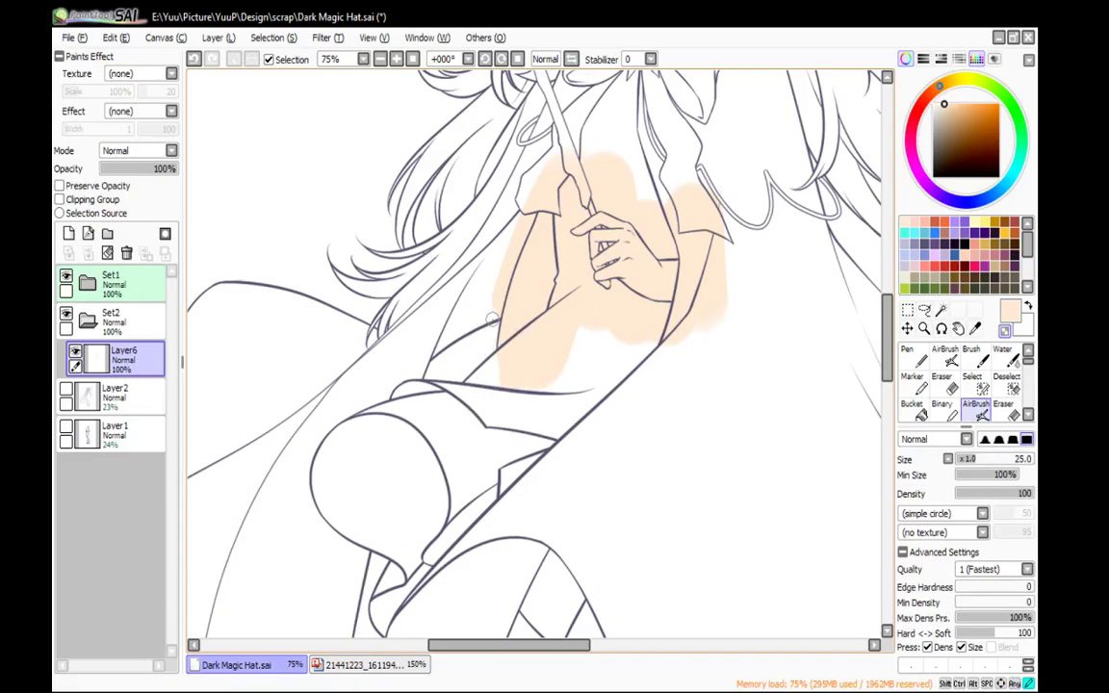
{"action": "left_click_drag", "start_coordinate": [714, 127], "coordinate": [545, 512]}
{"action": "left_click_drag", "start_coordinate": [645, 470], "coordinate": [648, 429]}
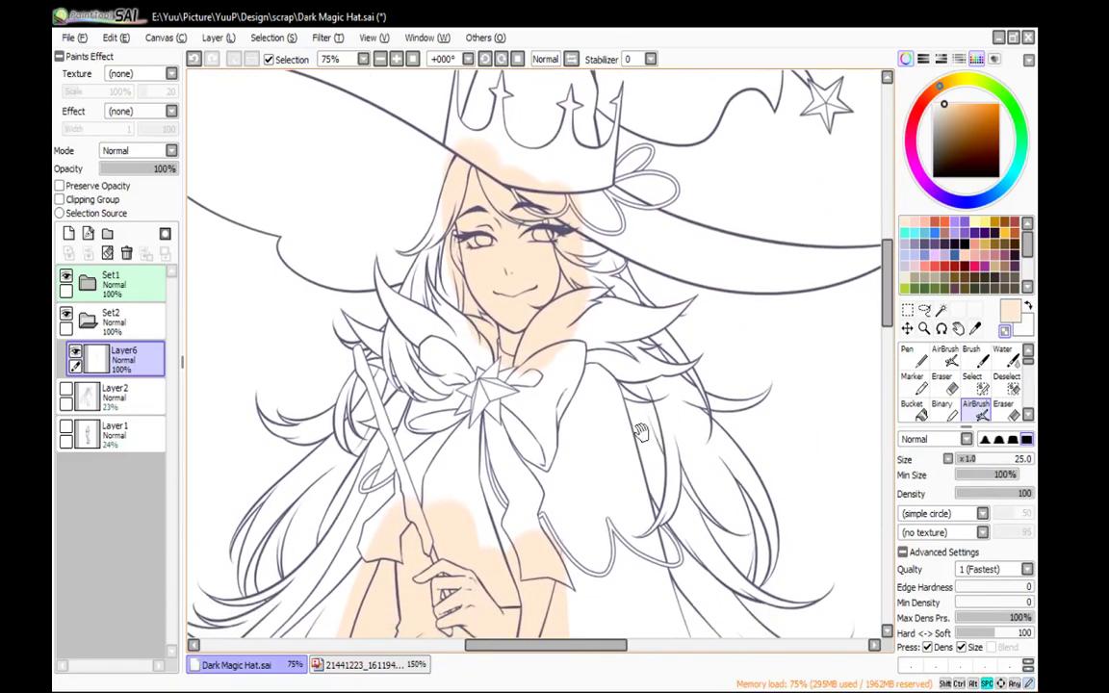
Add a layer above the skin and paint the whites of both eyes using the AirBrush at size 8
{"action": "left_click", "coordinate": [68, 233]}
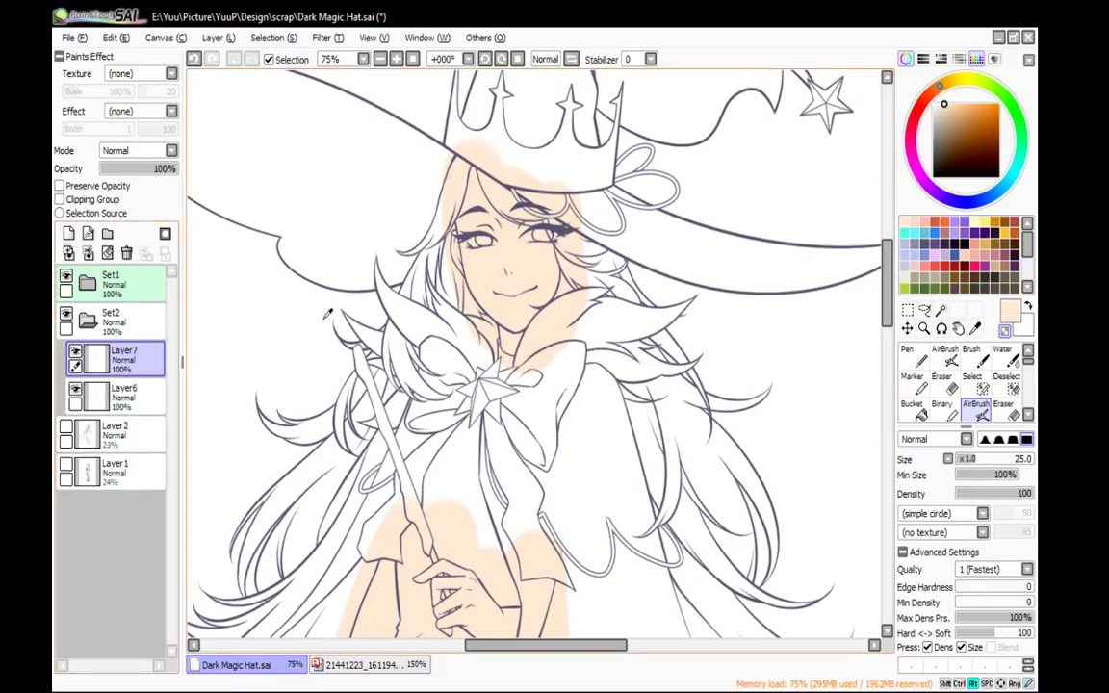
{"action": "left_click", "coordinate": [397, 59]}
{"action": "left_click", "coordinate": [398, 60]}
{"action": "left_click", "coordinate": [398, 60]}
{"action": "left_click_drag", "start_coordinate": [674, 196], "coordinate": [713, 516]}
{"action": "left_click_drag", "start_coordinate": [762, 292], "coordinate": [603, 337]}
{"action": "key", "text": "bracketleft"}
{"action": "key", "text": "bracketleft"}
{"action": "key", "text": "bracketleft"}
{"action": "key", "text": "bracketleft"}
{"action": "key", "text": "bracketleft"}
{"action": "key", "text": "bracketleft"}
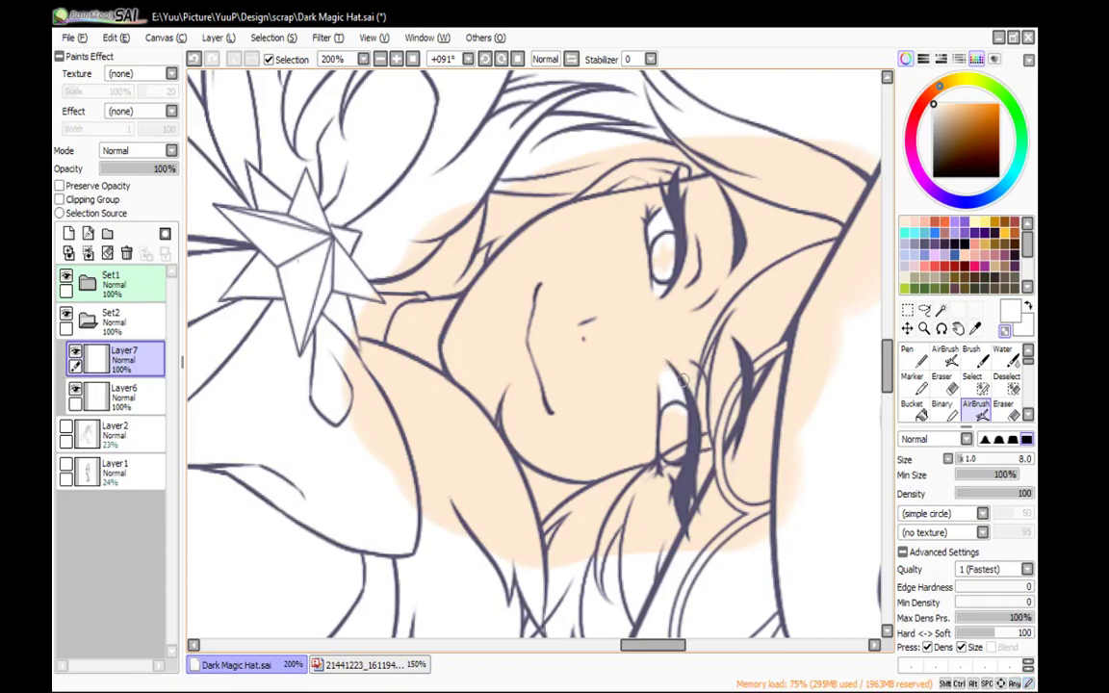
Add another layer and fill both irises with the eye blue sampled from the reference picture
{"action": "left_click", "coordinate": [518, 59]}
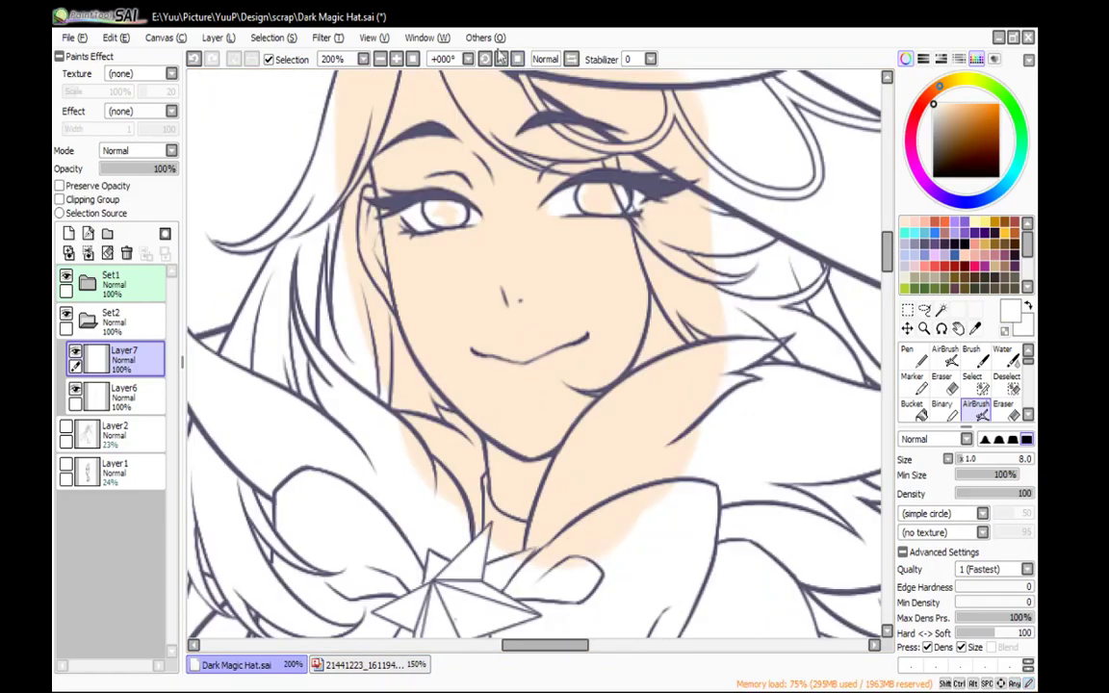
{"action": "left_click", "coordinate": [380, 59]}
{"action": "left_click", "coordinate": [381, 59]}
{"action": "left_click", "coordinate": [380, 59]}
{"action": "left_click_drag", "start_coordinate": [656, 243], "coordinate": [637, 222]}
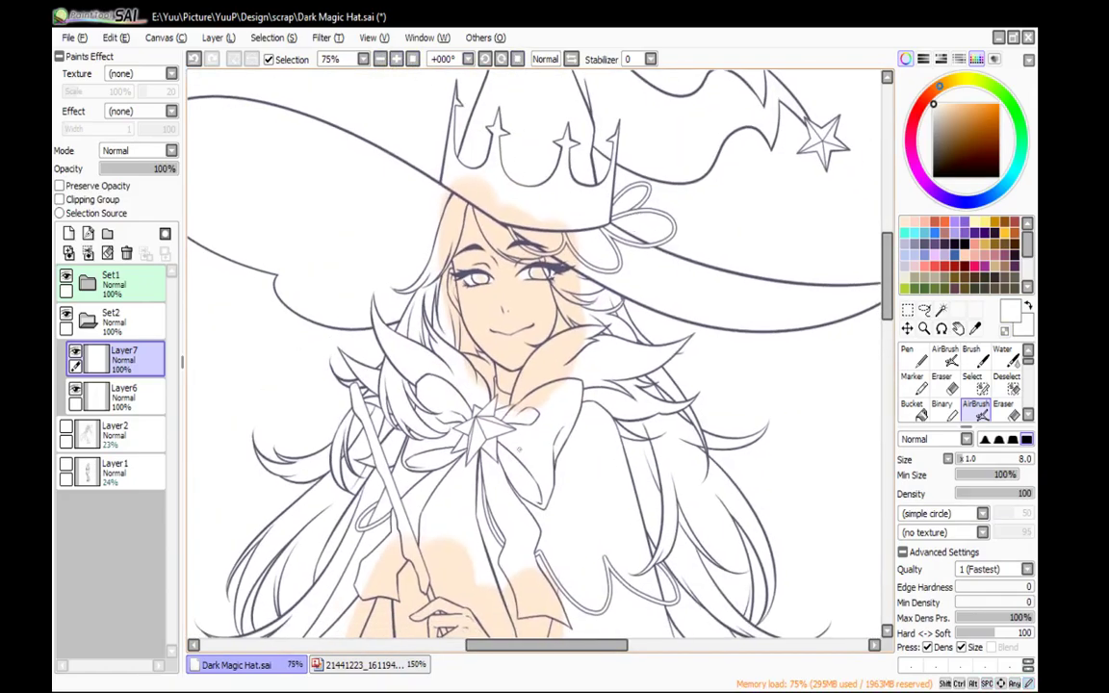
{"action": "left_click", "coordinate": [88, 234]}
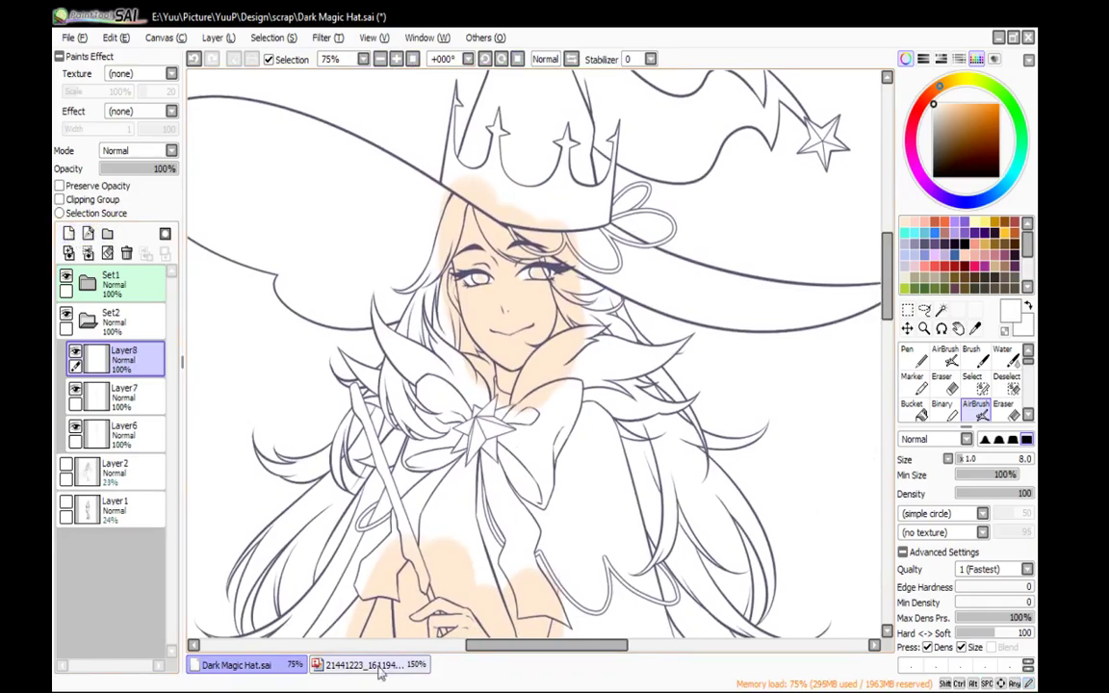
{"action": "left_click", "coordinate": [366, 664]}
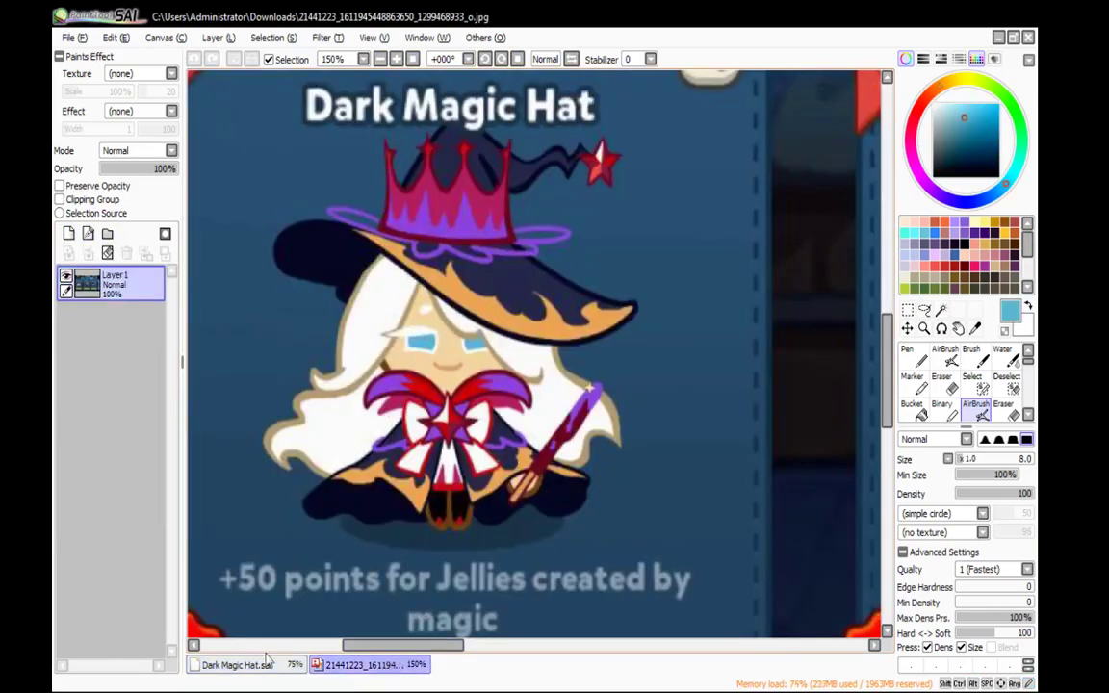
{"action": "left_click", "coordinate": [236, 664]}
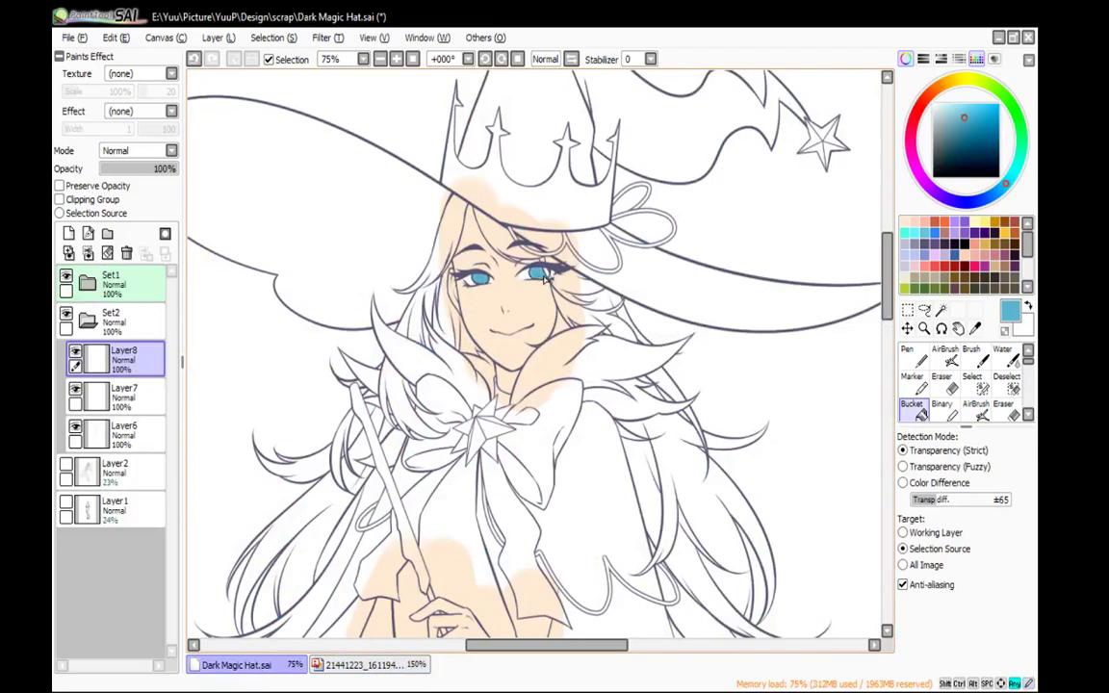
{"action": "key", "text": "b"}
{"action": "left_click", "coordinate": [396, 59]}
{"action": "left_click", "coordinate": [396, 59]}
{"action": "key", "text": "g"}
{"action": "key", "text": "b"}
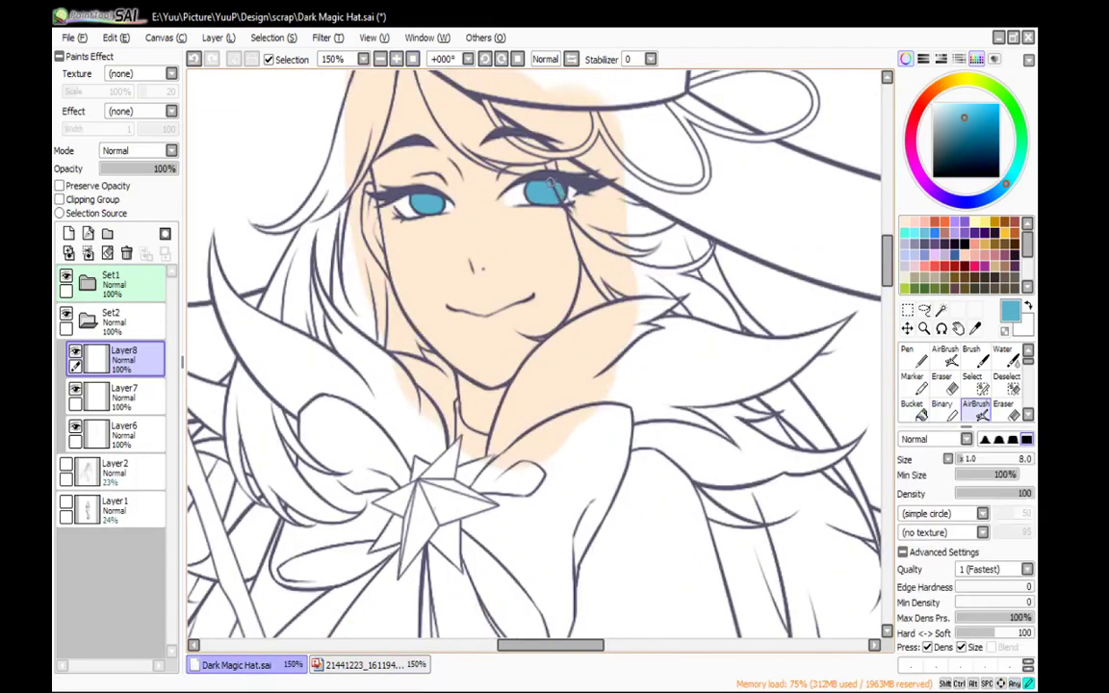
Expand the Set1 folder and hide Layer4 and Layer5 so only the Layer3 line art shows
{"action": "left_click", "coordinate": [88, 281]}
{"action": "left_click", "coordinate": [75, 313]}
{"action": "left_click", "coordinate": [75, 314]}
{"action": "left_click", "coordinate": [75, 388]}
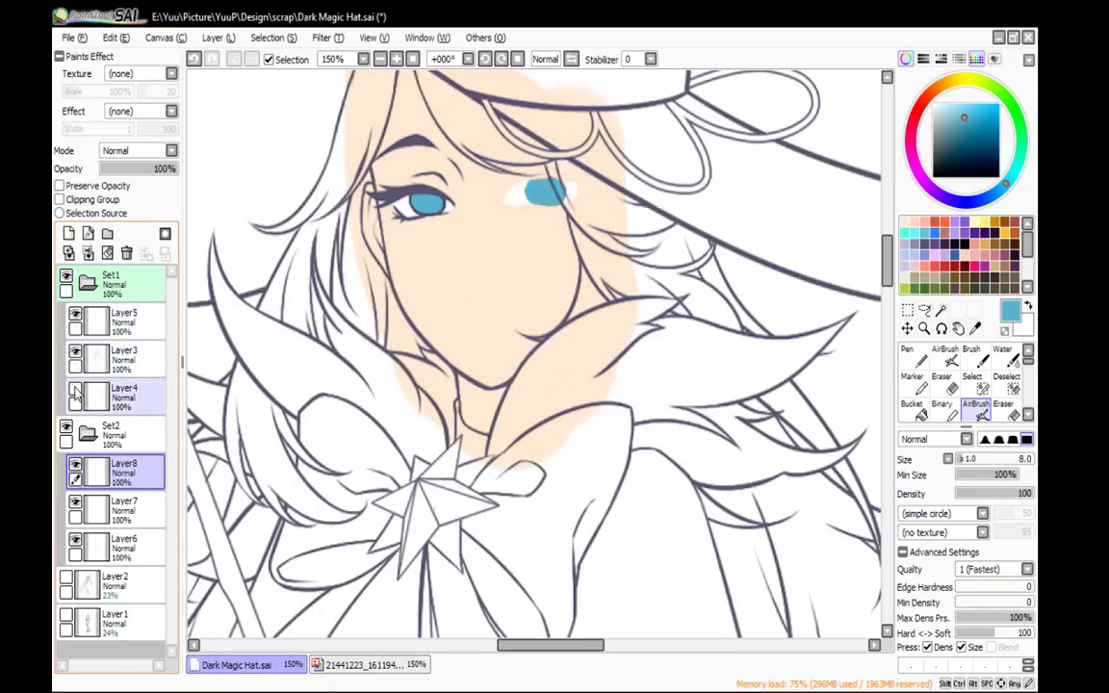
{"action": "left_click", "coordinate": [75, 313]}
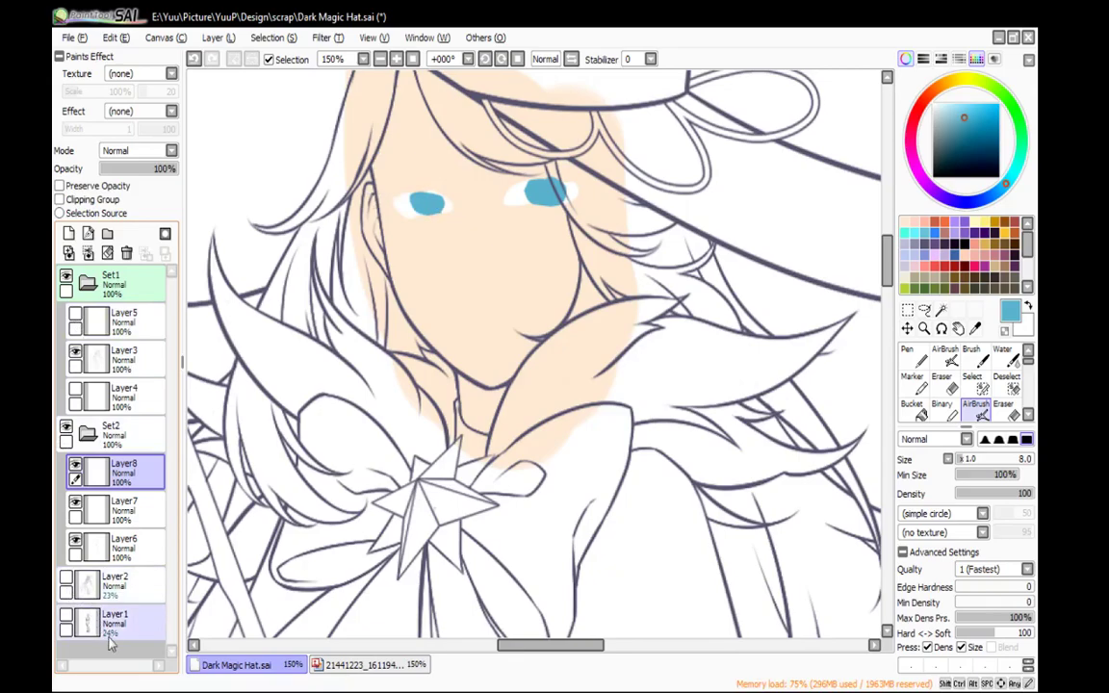
Sample the white hair colour from the reference picture and fill the bangs with it on a new layer
{"action": "left_click", "coordinate": [366, 664]}
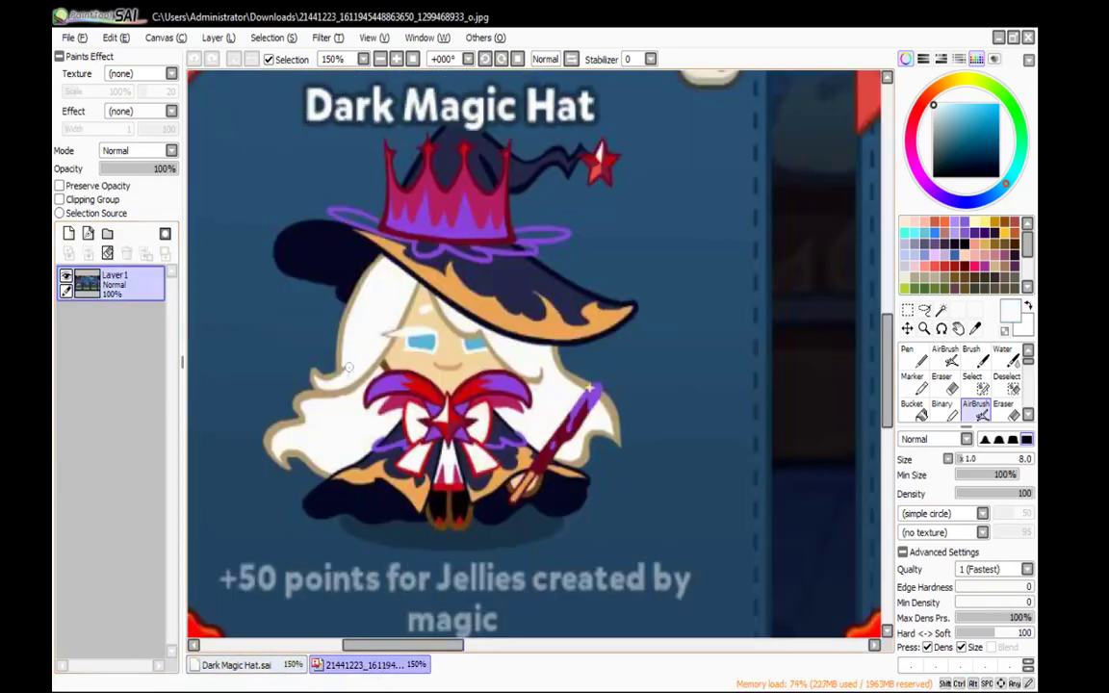
{"action": "left_click", "coordinate": [235, 664]}
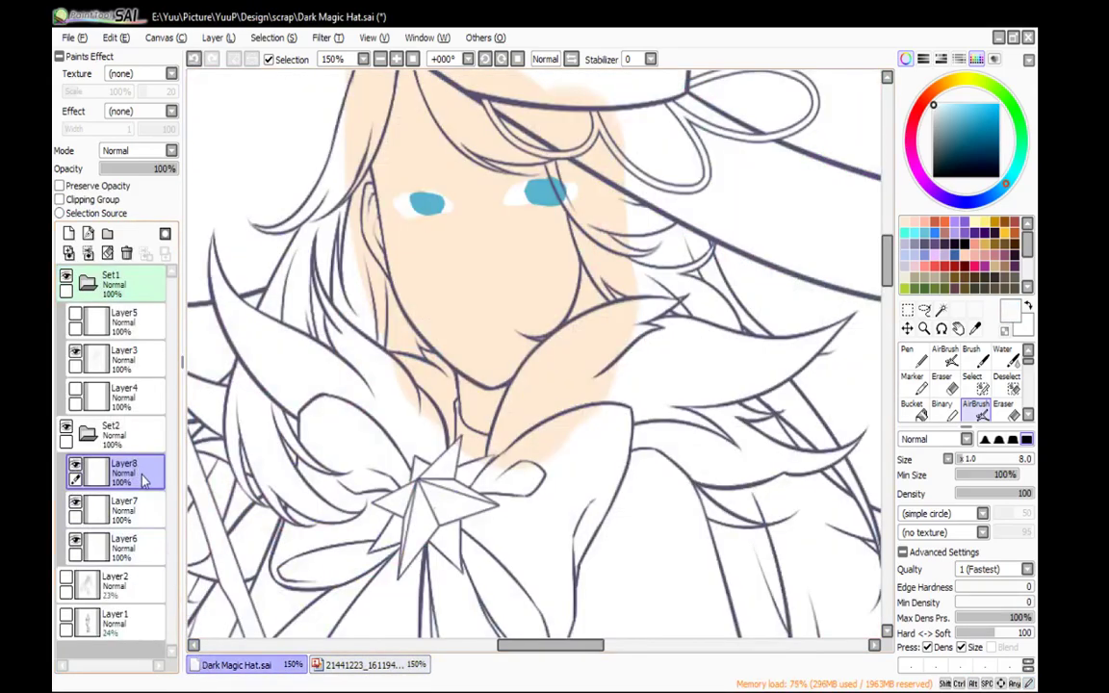
{"action": "left_click", "coordinate": [915, 408]}
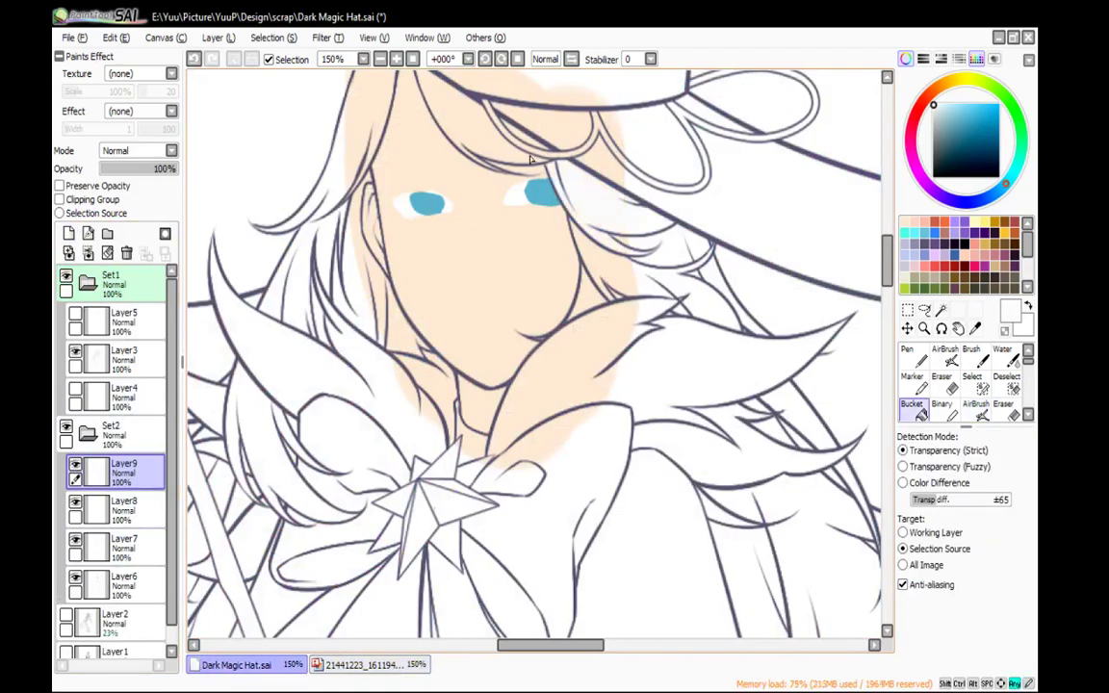
Fill the bangs and the hair locks on both sides of the face with red from the swatches
{"action": "left_click", "coordinate": [982, 408]}
{"action": "left_click", "coordinate": [953, 255]}
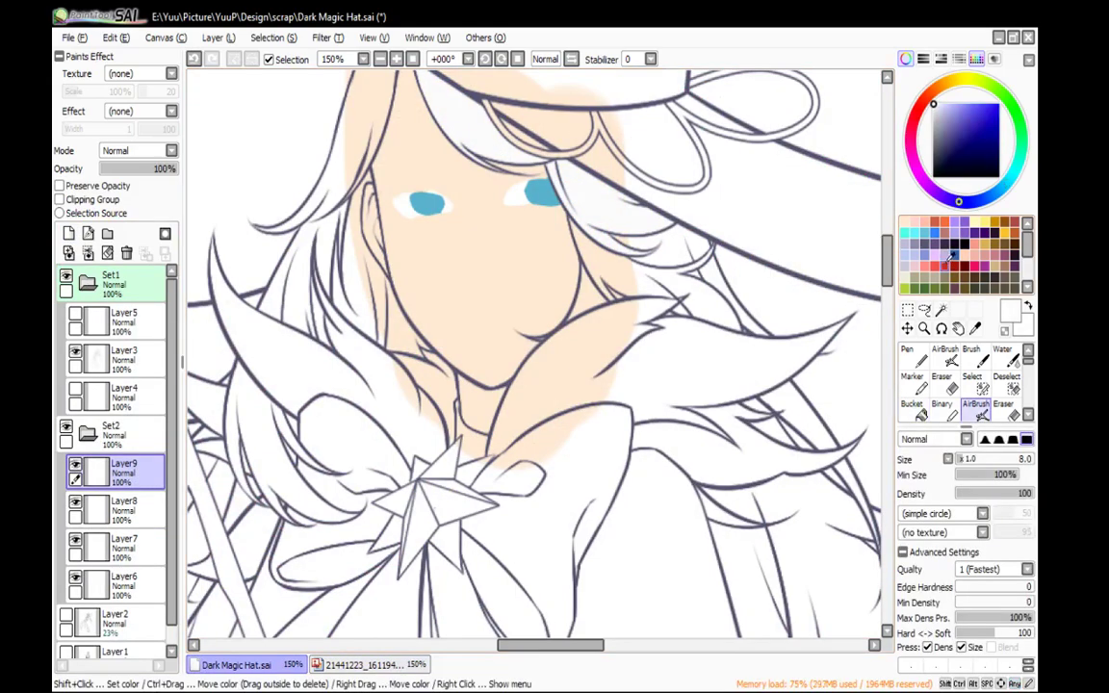
{"action": "left_click", "coordinate": [945, 265]}
{"action": "left_click", "coordinate": [914, 409]}
{"action": "left_click", "coordinate": [580, 199]}
{"action": "left_click", "coordinate": [490, 144]}
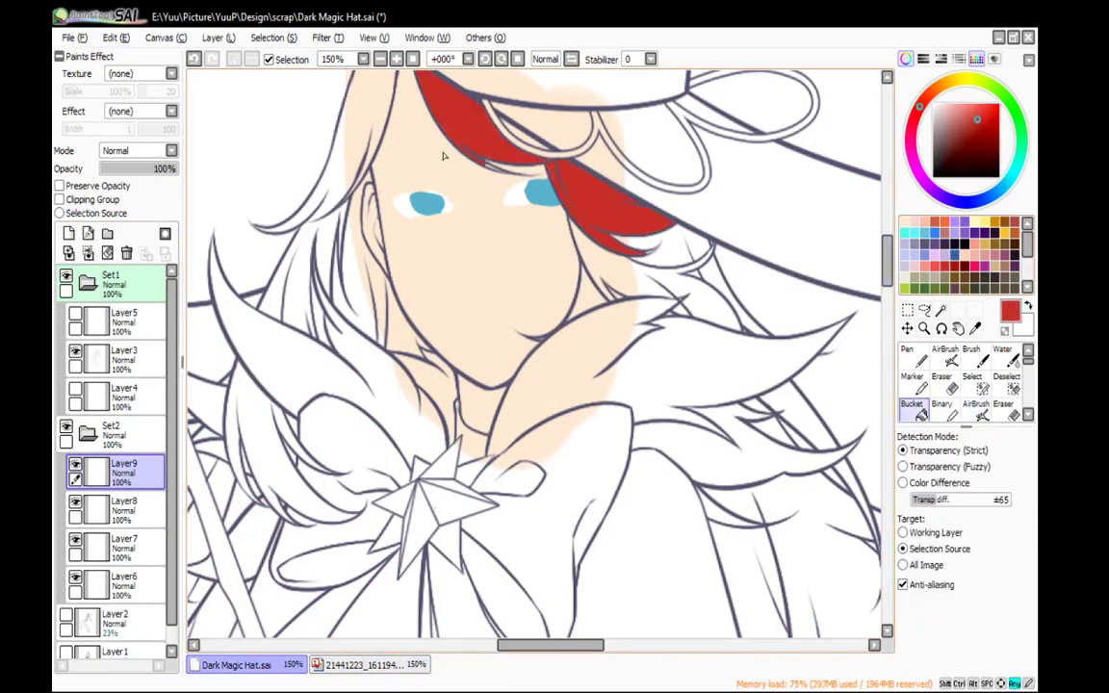
{"action": "left_click", "coordinate": [356, 203]}
{"action": "left_click", "coordinate": [339, 104]}
{"action": "left_click", "coordinate": [602, 262]}
{"action": "left_click", "coordinate": [476, 127]}
Show Layer4 and Layer5 again and return to the AirBrush
{"action": "left_click", "coordinate": [981, 409]}
{"action": "left_click", "coordinate": [76, 392]}
{"action": "left_click", "coordinate": [75, 313]}
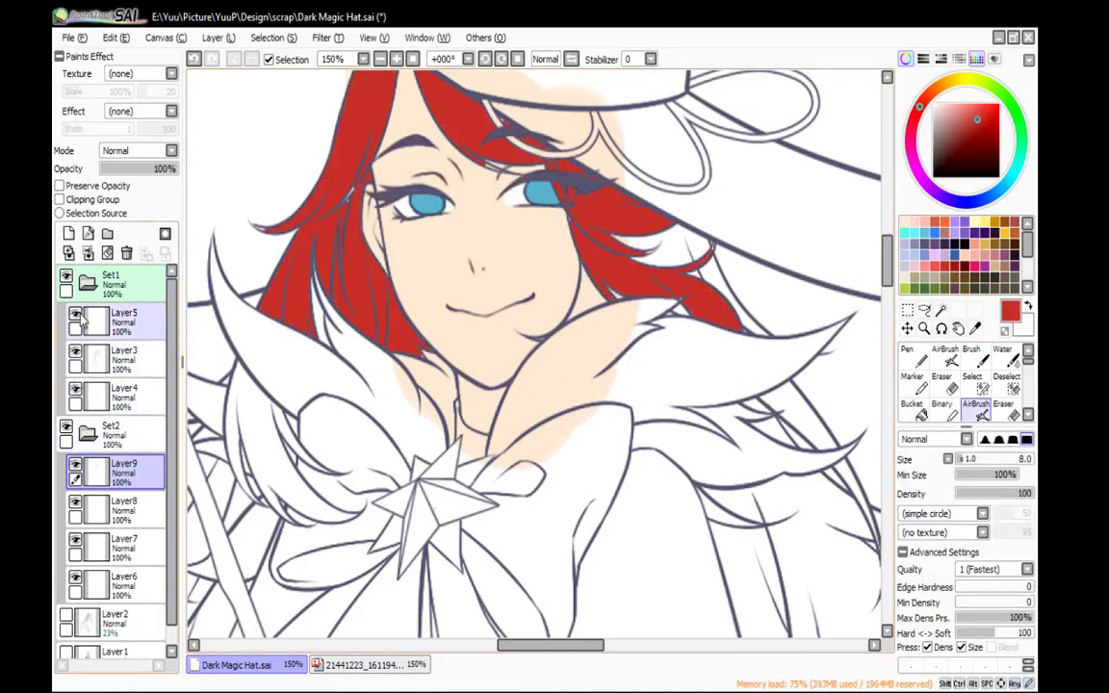
Paint red into the gaps of the hair under the drooping hat brim, using the AirBrush at size 25 and the Pen
{"action": "left_click", "coordinate": [397, 59]}
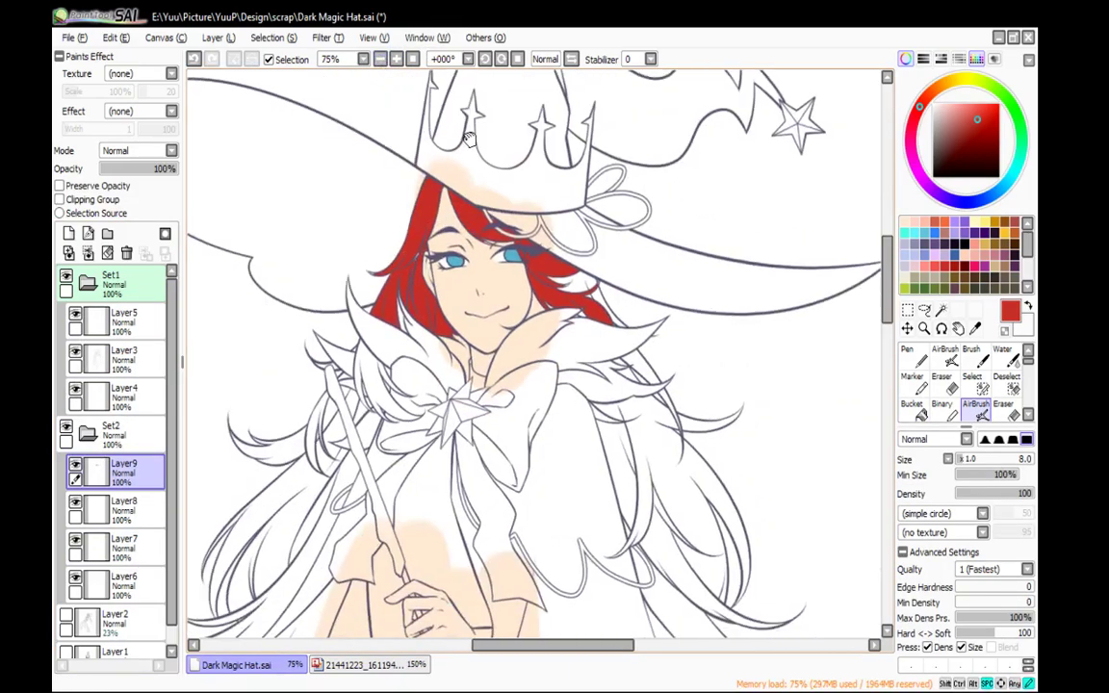
{"action": "left_click", "coordinate": [411, 59]}
{"action": "left_click", "coordinate": [411, 60]}
{"action": "mouse_move", "coordinate": [532, 192]}
{"action": "left_mouse_down"}
{"action": "mouse_move", "coordinate": [564, 227]}
{"action": "mouse_move", "coordinate": [587, 212]}
{"action": "mouse_move", "coordinate": [605, 225]}
{"action": "mouse_move", "coordinate": [612, 209]}
{"action": "mouse_move", "coordinate": [624, 212]}
{"action": "mouse_move", "coordinate": [625, 186]}
{"action": "mouse_move", "coordinate": [658, 253]}
{"action": "left_mouse_up"}
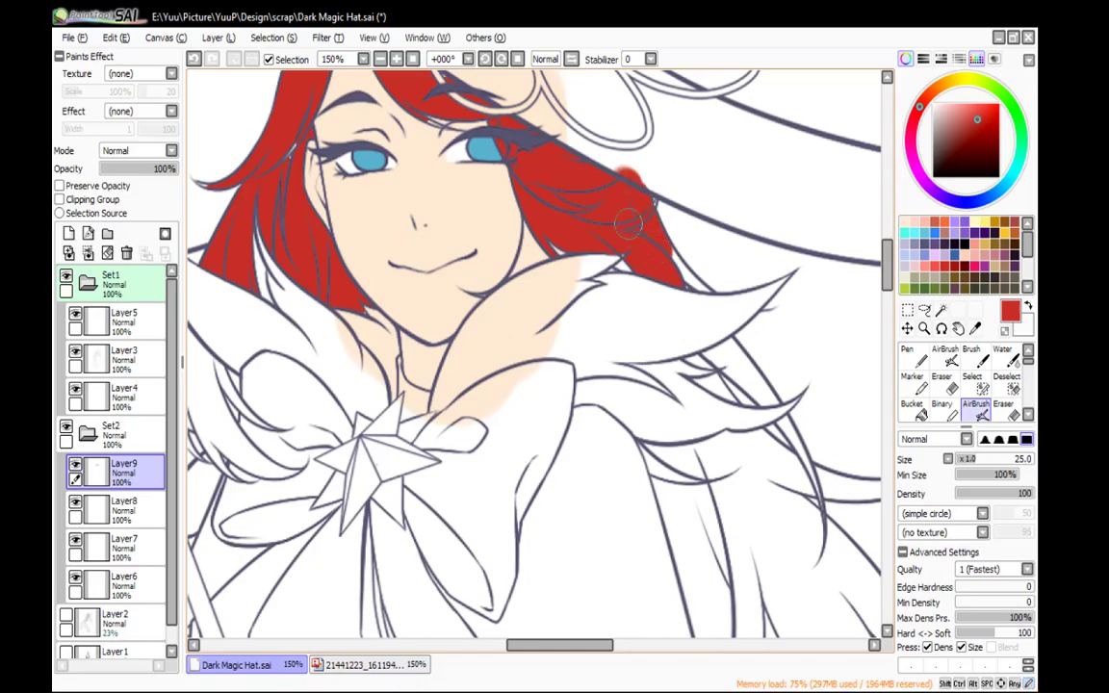
{"action": "key", "text": "n"}
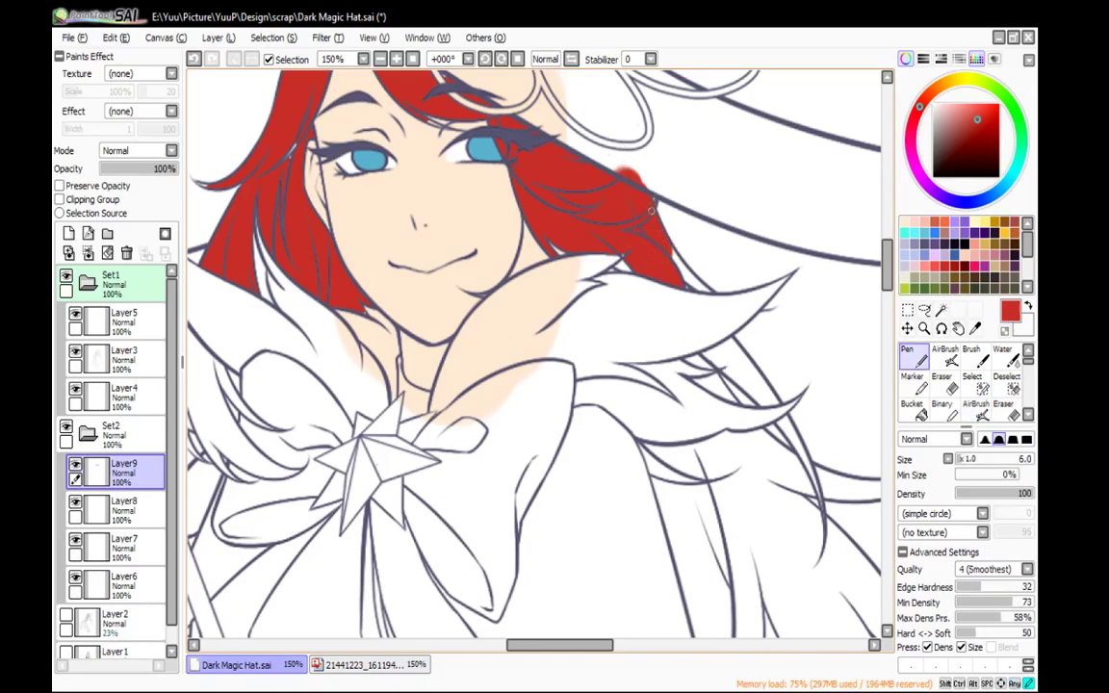
{"action": "left_click_drag", "start_coordinate": [580, 197], "coordinate": [638, 290]}
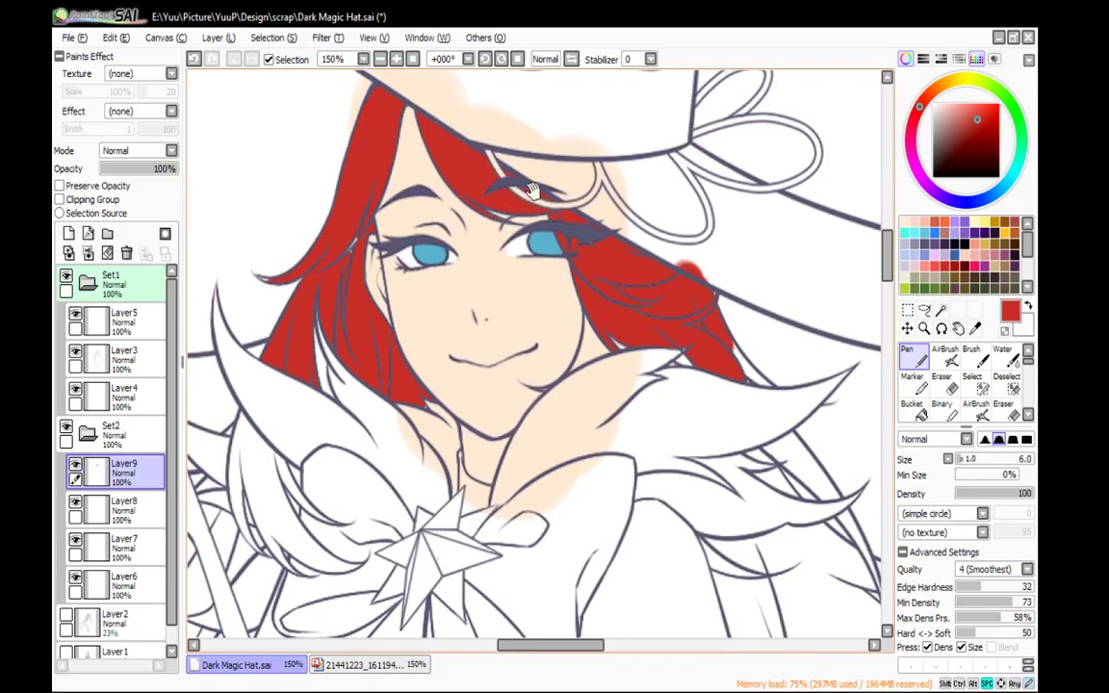
Paint red into the remaining bang gaps, the side lock's tip and the lower hair edge on the wand side
{"action": "left_click_drag", "start_coordinate": [474, 175], "coordinate": [579, 177]}
{"action": "key", "text": "b"}
{"action": "mouse_move", "coordinate": [462, 227]}
{"action": "left_mouse_down"}
{"action": "mouse_move", "coordinate": [662, 385]}
{"action": "mouse_move", "coordinate": [623, 119]}
{"action": "mouse_move", "coordinate": [595, 97]}
{"action": "left_mouse_up"}
{"action": "left_click", "coordinate": [332, 245]}
{"action": "mouse_move", "coordinate": [528, 215]}
{"action": "left_mouse_down"}
{"action": "mouse_move", "coordinate": [527, 276]}
{"action": "mouse_move", "coordinate": [532, 240]}
{"action": "mouse_move", "coordinate": [550, 246]}
{"action": "mouse_move", "coordinate": [645, 314]}
{"action": "left_mouse_up"}
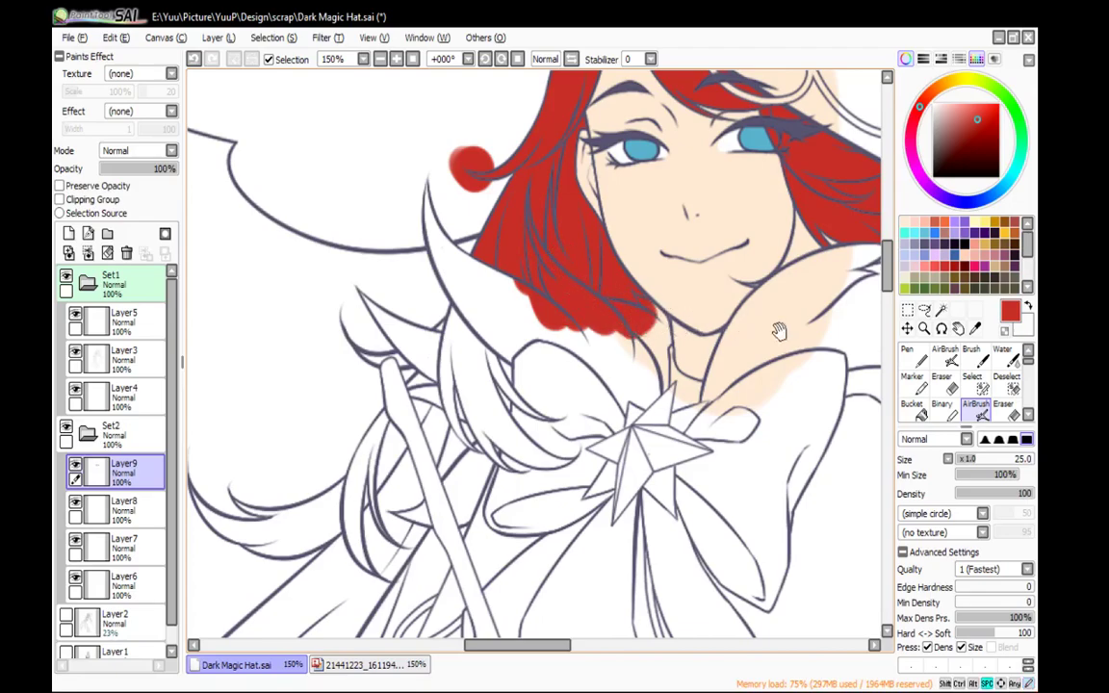
Fill and brush red into the hair beside the chin, just above the collar on the side away from the wand
{"action": "left_click_drag", "start_coordinate": [766, 329], "coordinate": [553, 392]}
{"action": "key", "text": "g"}
{"action": "left_click", "coordinate": [589, 306]}
{"action": "key", "text": "b"}
{"action": "left_click_drag", "start_coordinate": [594, 327], "coordinate": [575, 352]}
{"action": "mouse_move", "coordinate": [522, 341]}
{"action": "left_mouse_down"}
{"action": "mouse_move", "coordinate": [561, 352]}
{"action": "mouse_move", "coordinate": [537, 379]}
{"action": "left_mouse_up"}
{"action": "key", "text": "minus"}
{"action": "key", "text": "g"}
{"action": "left_click", "coordinate": [545, 333]}
{"action": "key", "text": "b"}
{"action": "key", "text": "minus"}
Fill the narrow hair strands between and behind the collar's pointed tips with red, brushing over the gaps
{"action": "mouse_move", "coordinate": [618, 308]}
{"action": "left_mouse_down"}
{"action": "mouse_move", "coordinate": [613, 326]}
{"action": "mouse_move", "coordinate": [701, 299]}
{"action": "mouse_move", "coordinate": [738, 356]}
{"action": "mouse_move", "coordinate": [767, 355]}
{"action": "mouse_move", "coordinate": [663, 268]}
{"action": "mouse_move", "coordinate": [633, 365]}
{"action": "mouse_move", "coordinate": [650, 302]}
{"action": "left_mouse_up"}
{"action": "key", "text": "g"}
{"action": "left_click", "coordinate": [741, 339]}
{"action": "key", "text": "b"}
{"action": "key", "text": "g"}
{"action": "left_click", "coordinate": [677, 330]}
{"action": "left_click", "coordinate": [654, 348]}
{"action": "left_click", "coordinate": [640, 326]}
{"action": "key", "text": "b"}
{"action": "key", "text": "g"}
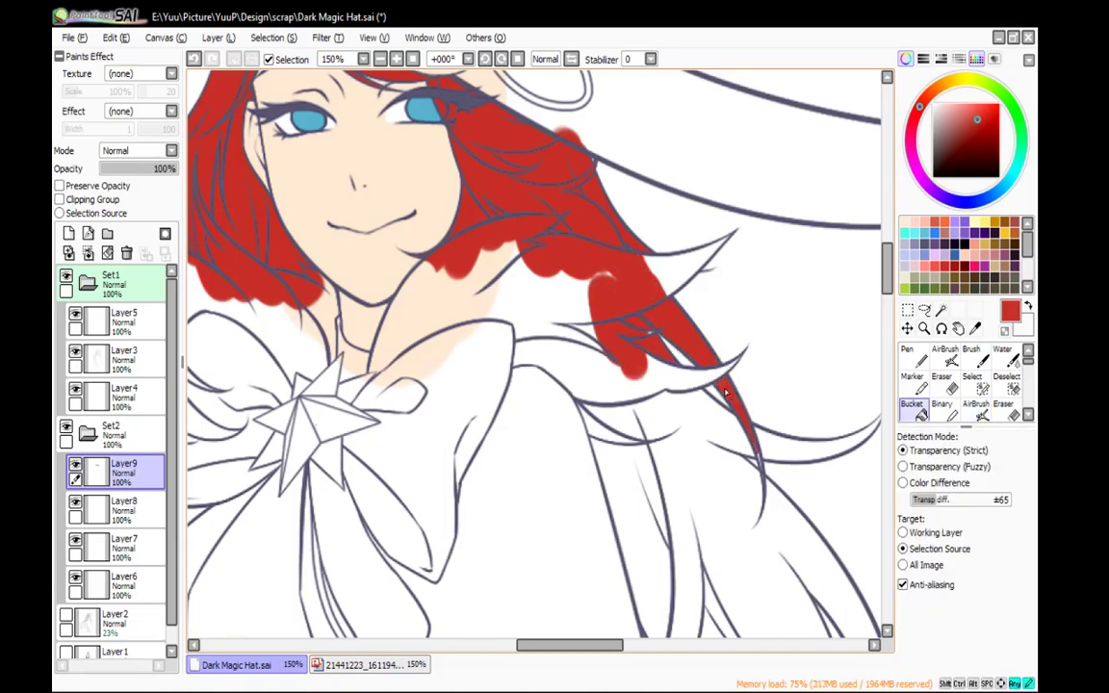
Fill the long hair locks below the collar with red and touch up their edges using the Pen
{"action": "left_click", "coordinate": [667, 390]}
{"action": "key", "text": "v"}
{"action": "mouse_move", "coordinate": [781, 470]}
{"action": "left_mouse_down"}
{"action": "mouse_move", "coordinate": [587, 293]}
{"action": "mouse_move", "coordinate": [619, 309]}
{"action": "left_mouse_up"}
{"action": "key", "text": "n"}
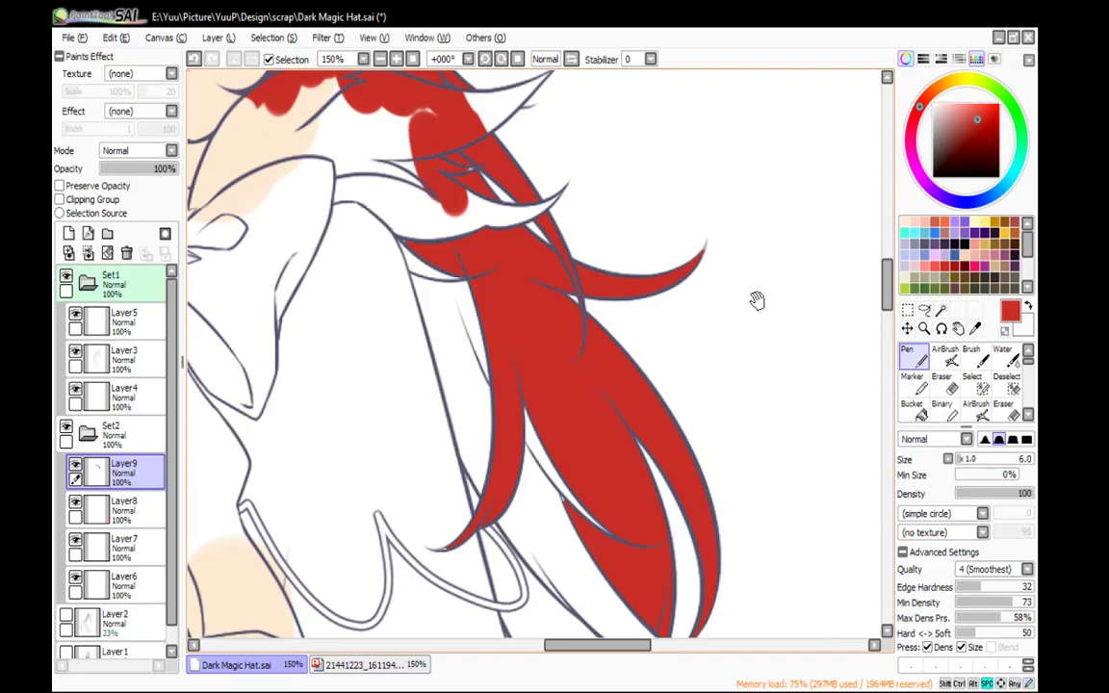
{"action": "left_click_drag", "start_coordinate": [755, 304], "coordinate": [734, 322]}
{"action": "left_click_drag", "start_coordinate": [643, 388], "coordinate": [678, 206]}
{"action": "key", "text": "ctrl+z"}
{"action": "left_click_drag", "start_coordinate": [710, 470], "coordinate": [693, 482]}
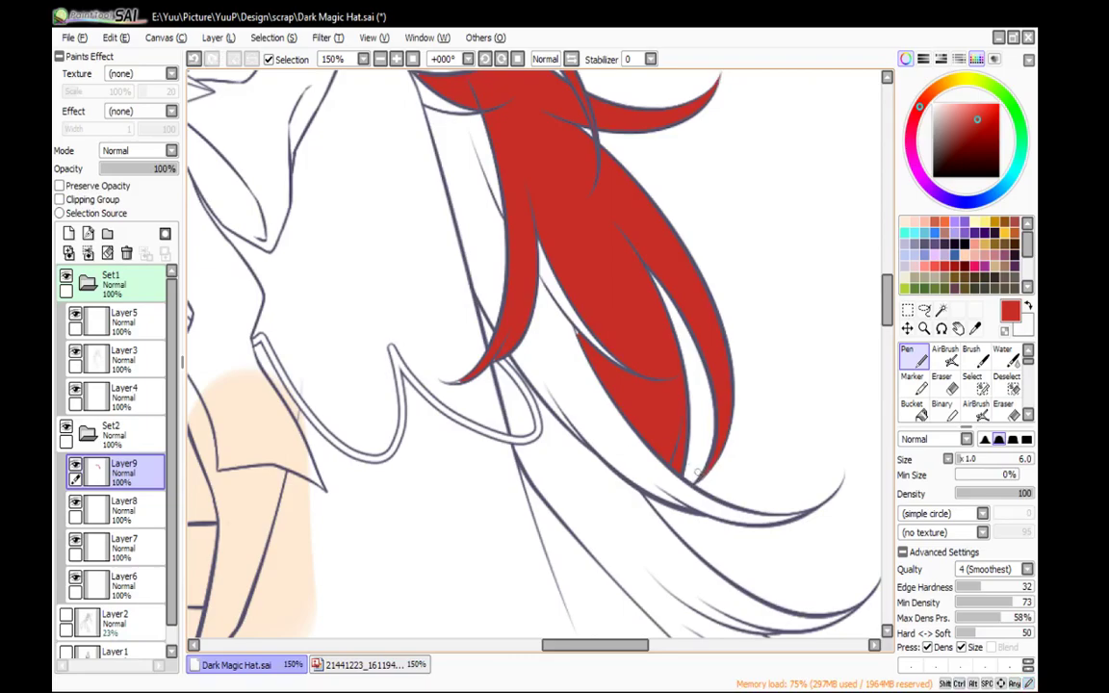
Fill the remaining long locks below the collar, on the side away from the wand, with red and brush over the gaps
{"action": "key", "text": "g"}
{"action": "left_click", "coordinate": [560, 349]}
{"action": "left_click", "coordinate": [540, 273]}
{"action": "left_click", "coordinate": [478, 207]}
{"action": "left_click", "coordinate": [459, 109]}
{"action": "key", "text": "n"}
{"action": "mouse_move", "coordinate": [493, 126]}
{"action": "left_mouse_down"}
{"action": "mouse_move", "coordinate": [550, 289]}
{"action": "mouse_move", "coordinate": [541, 235]}
{"action": "left_mouse_up"}
{"action": "key", "text": "v"}
{"action": "left_click_drag", "start_coordinate": [436, 146], "coordinate": [496, 212]}
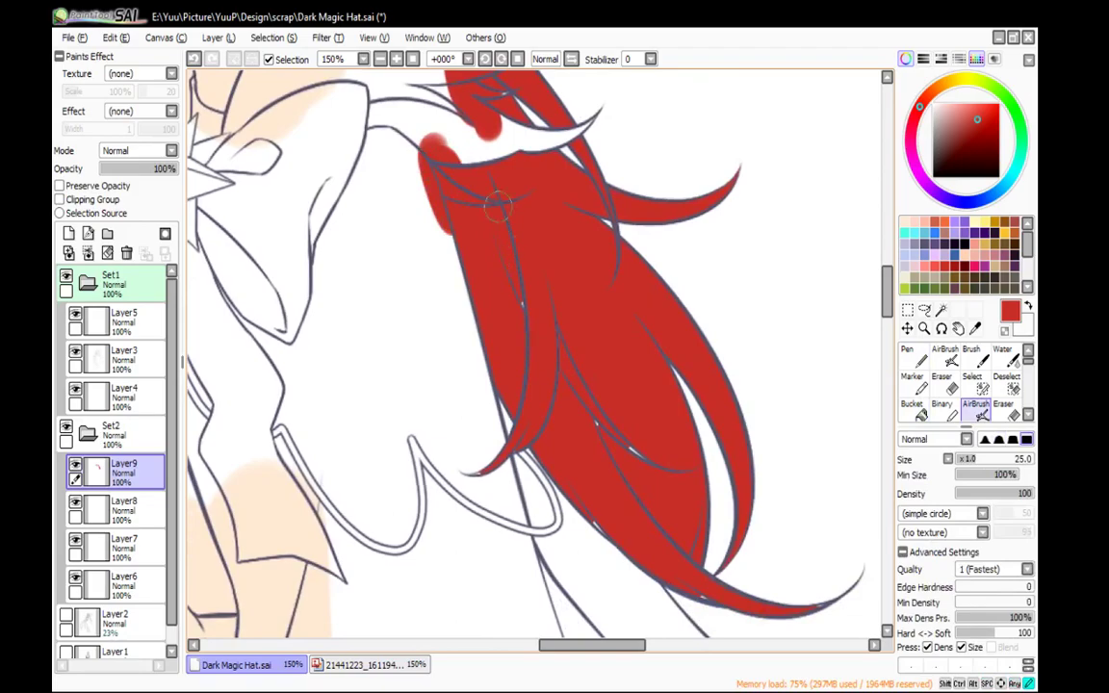
Fill the lower locks reaching towards the cape's hem with red and touch up their curled tips using the Pen
{"action": "left_click_drag", "start_coordinate": [658, 444], "coordinate": [560, 181]}
{"action": "mouse_move", "coordinate": [523, 295]}
{"action": "left_mouse_down"}
{"action": "mouse_move", "coordinate": [471, 228]}
{"action": "mouse_move", "coordinate": [376, 191]}
{"action": "mouse_move", "coordinate": [428, 246]}
{"action": "mouse_move", "coordinate": [414, 255]}
{"action": "left_mouse_up"}
{"action": "key", "text": "g"}
{"action": "left_click", "coordinate": [515, 316]}
{"action": "key", "text": "v"}
{"action": "left_click_drag", "start_coordinate": [606, 317], "coordinate": [501, 220]}
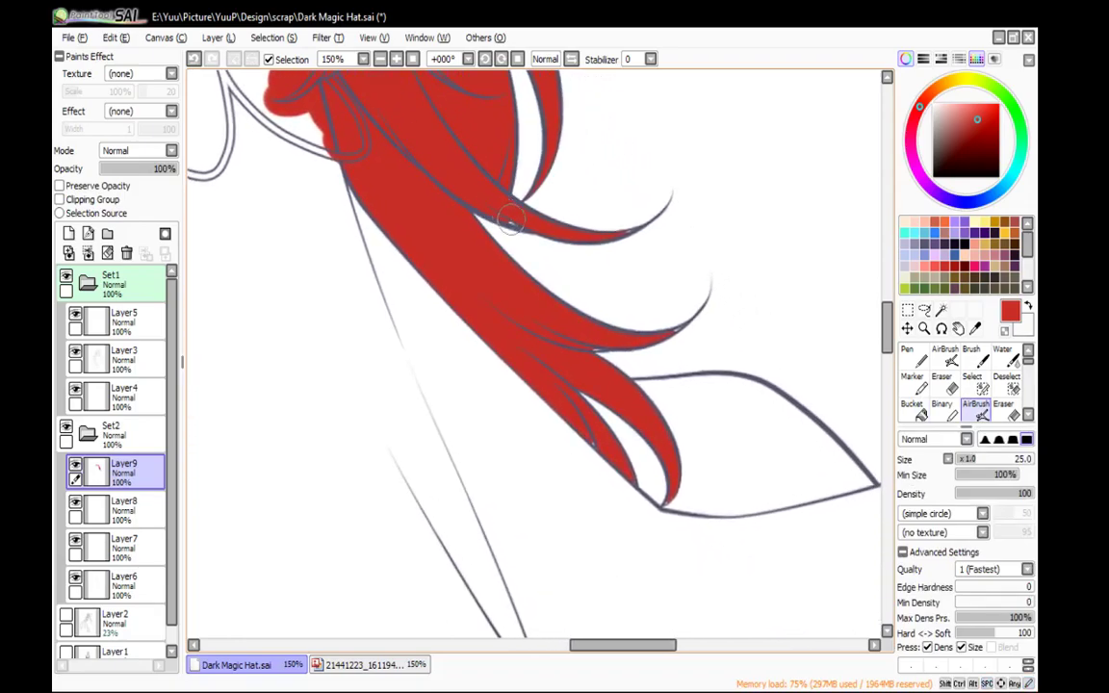
{"action": "key", "text": "n"}
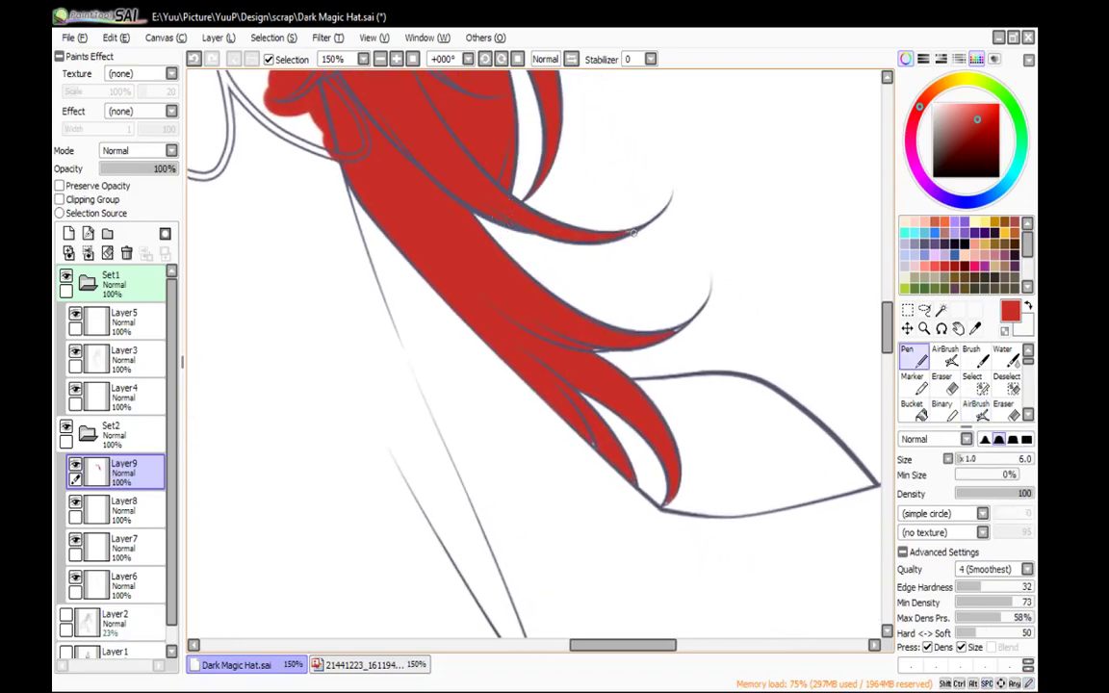
{"action": "left_click_drag", "start_coordinate": [725, 283], "coordinate": [665, 200]}
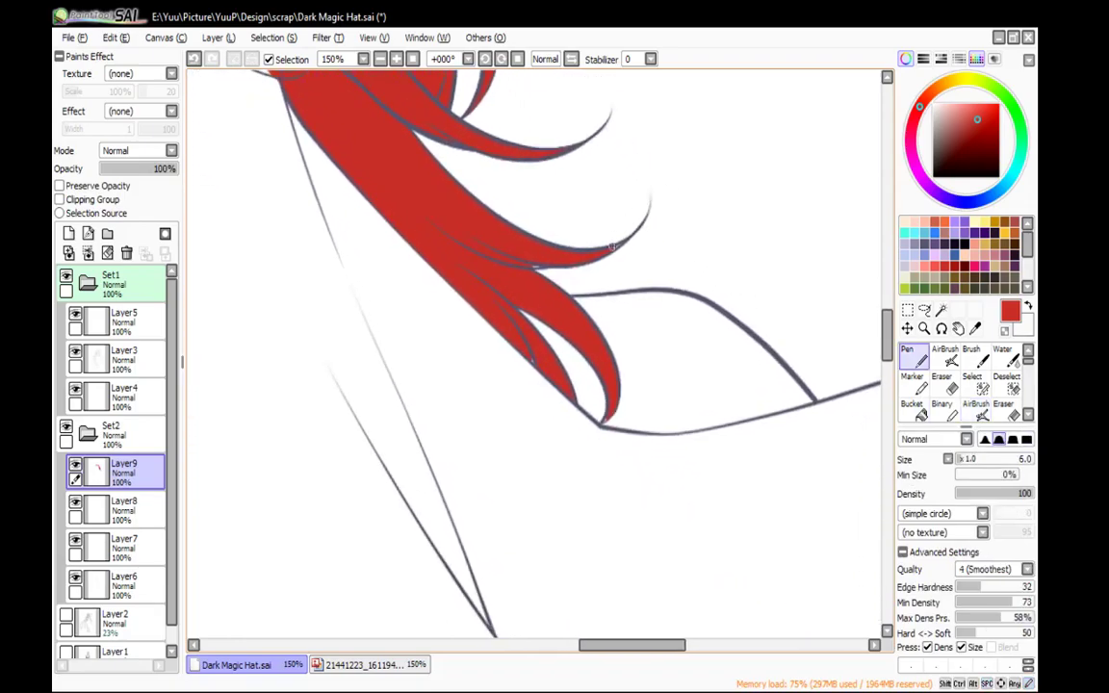
{"action": "key", "text": "ctrl+z"}
{"action": "left_click_drag", "start_coordinate": [622, 241], "coordinate": [613, 250]}
Reduce the AirBrush to size 16 and paint red over the gaps in the lowest locks
{"action": "key", "text": "b"}
{"action": "key", "text": "bracketleft"}
{"action": "key", "text": "bracketleft"}
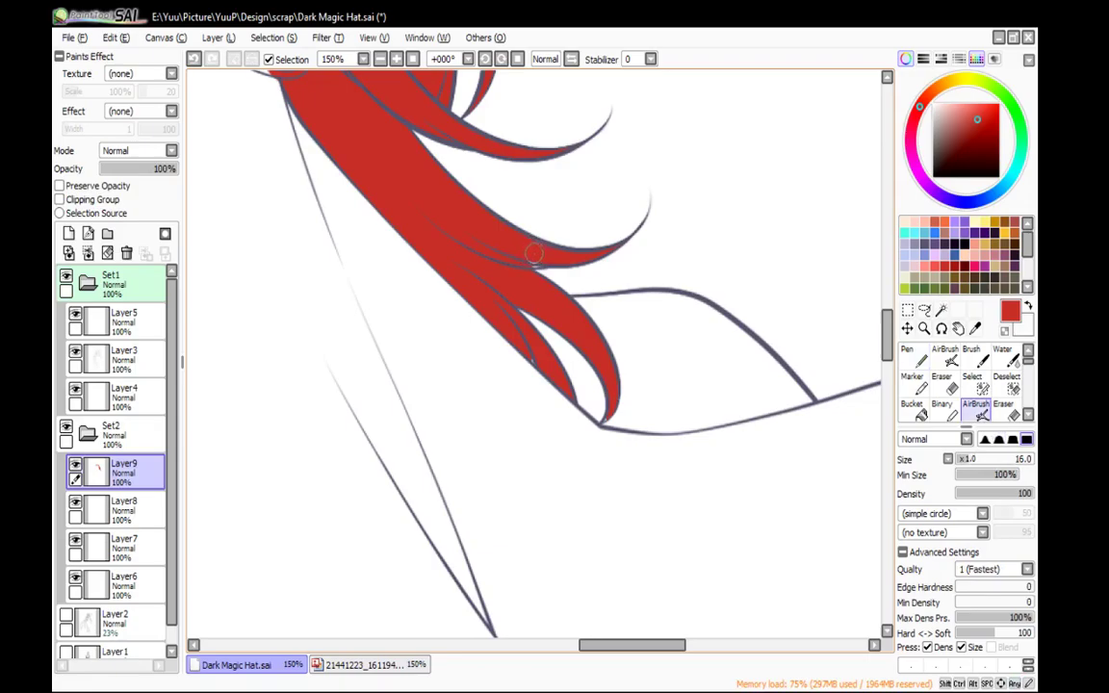
{"action": "mouse_move", "coordinate": [610, 408]}
{"action": "left_mouse_down"}
{"action": "mouse_move", "coordinate": [605, 416]}
{"action": "mouse_move", "coordinate": [517, 350]}
{"action": "mouse_move", "coordinate": [533, 355]}
{"action": "left_mouse_up"}
Fill the hair between the collar and the chest bow on the wand side with red and brush over its gaps
{"action": "left_click", "coordinate": [379, 59]}
{"action": "left_click", "coordinate": [379, 60]}
{"action": "left_click", "coordinate": [379, 59]}
{"action": "left_click_drag", "start_coordinate": [381, 89], "coordinate": [617, 239]}
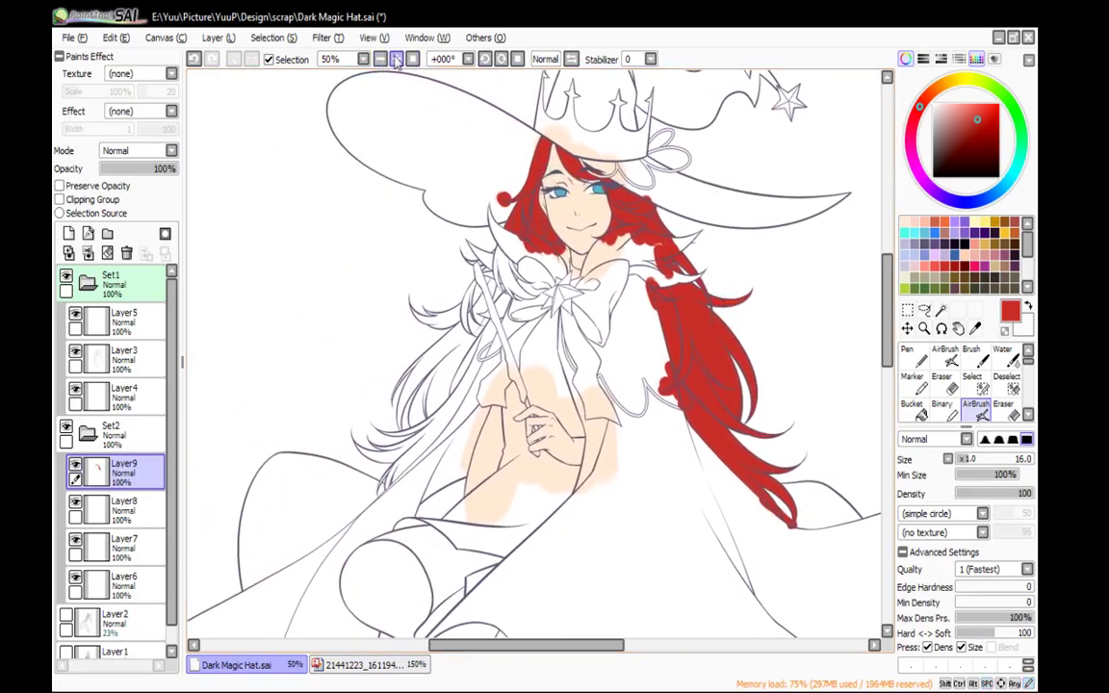
{"action": "left_click", "coordinate": [396, 60]}
{"action": "left_click", "coordinate": [396, 60]}
{"action": "mouse_move", "coordinate": [450, 137]}
{"action": "left_mouse_down"}
{"action": "mouse_move", "coordinate": [530, 254]}
{"action": "mouse_move", "coordinate": [628, 348]}
{"action": "left_mouse_up"}
{"action": "key", "text": "g"}
{"action": "key", "text": "b"}
{"action": "left_click", "coordinate": [531, 254]}
{"action": "key", "text": "ctrl+z"}
{"action": "key", "text": "g"}
{"action": "key", "text": "b"}
{"action": "key", "text": "g"}
{"action": "left_click", "coordinate": [544, 284]}
{"action": "key", "text": "b"}
{"action": "mouse_move", "coordinate": [578, 309]}
{"action": "left_mouse_down"}
{"action": "mouse_move", "coordinate": [519, 308]}
{"action": "mouse_move", "coordinate": [474, 271]}
{"action": "left_mouse_up"}
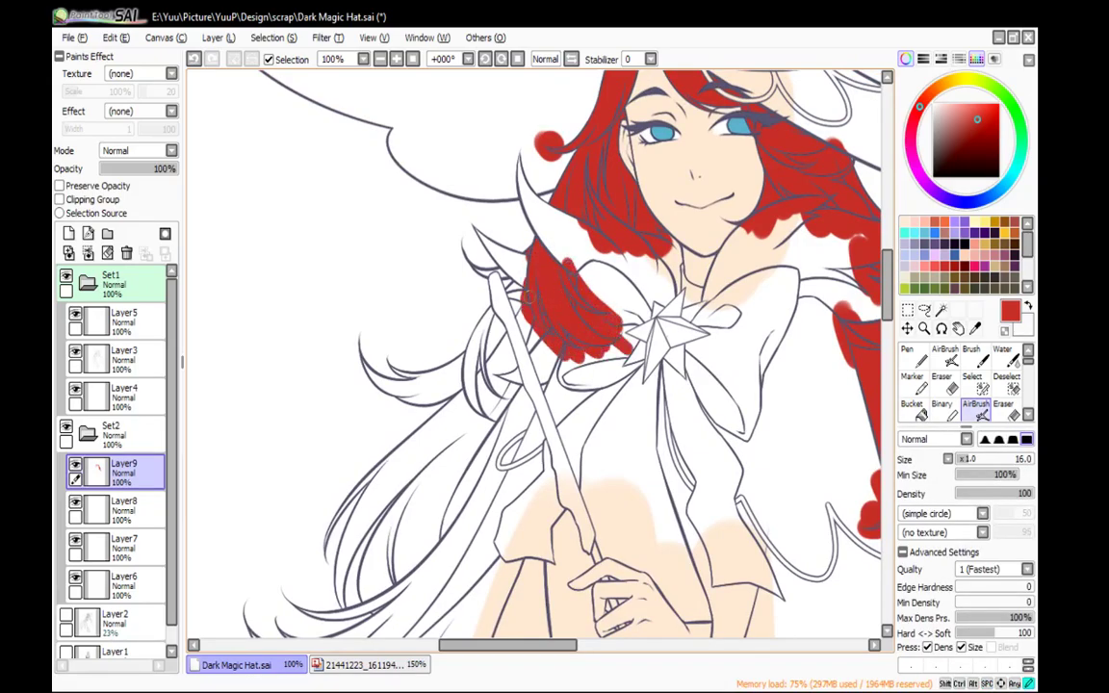
Fill the narrow hair sliver under the collar point at the wand's tip with red
{"action": "key", "text": "g"}
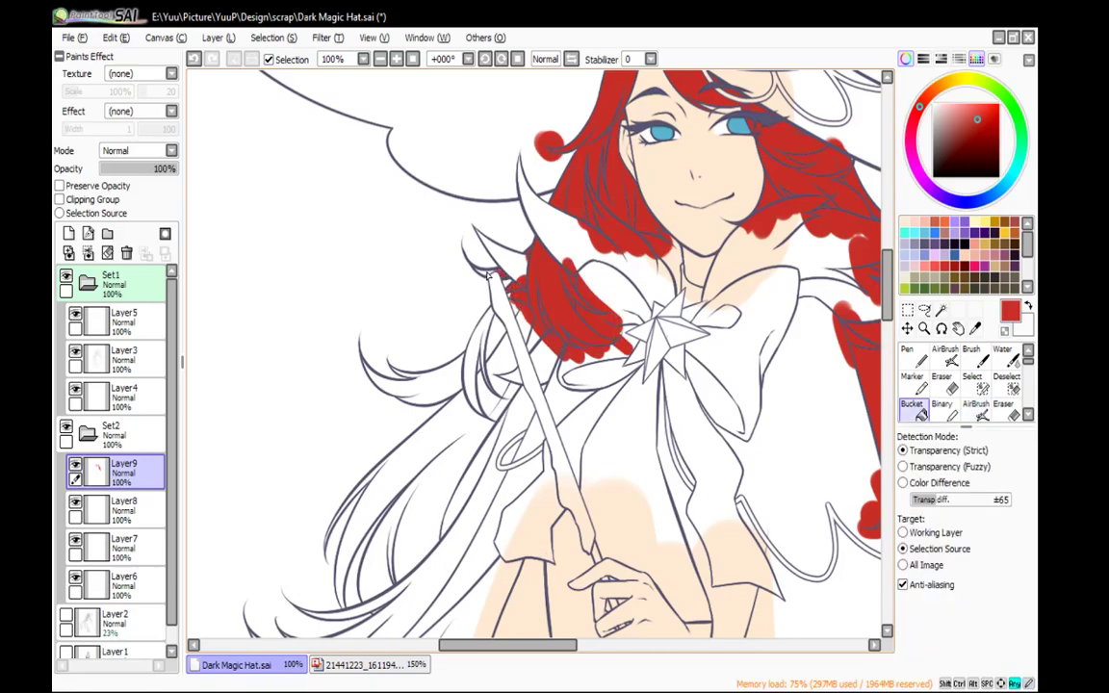
{"action": "left_click", "coordinate": [488, 275]}
{"action": "key", "text": "b"}
{"action": "key", "text": "n"}
{"action": "left_click", "coordinate": [395, 59]}
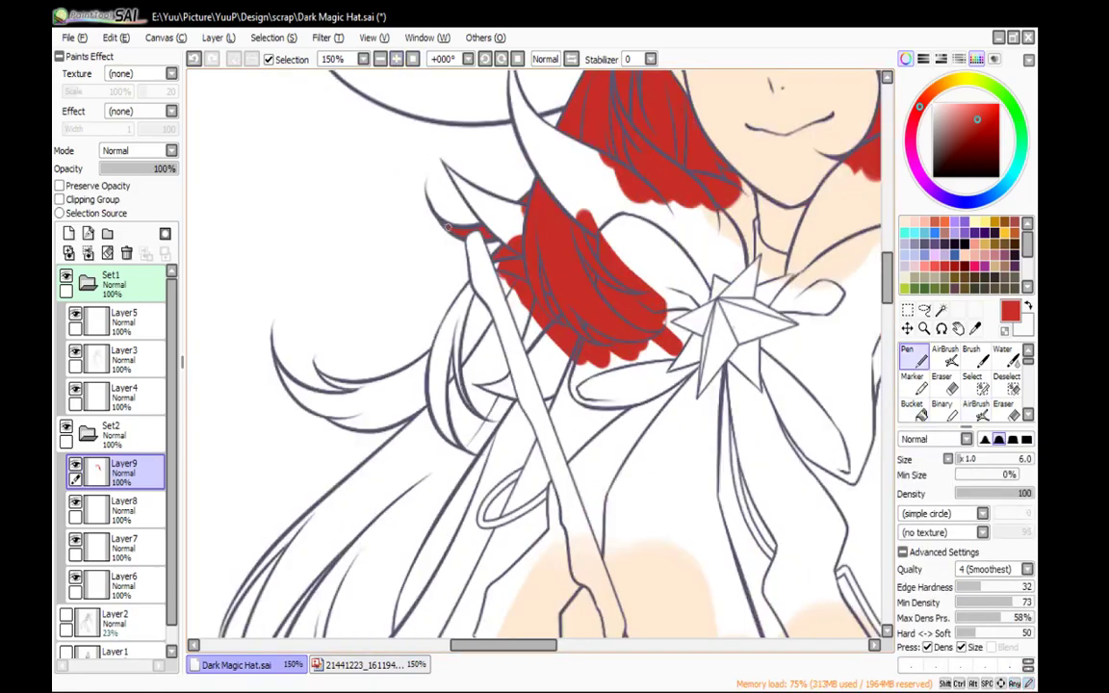
Fill the outward-curling lock on the wand side with red and paint into its tip with the Pen
{"action": "left_click_drag", "start_coordinate": [356, 406], "coordinate": [441, 331]}
{"action": "key", "text": "g"}
{"action": "left_click", "coordinate": [441, 332]}
{"action": "key", "text": "n"}
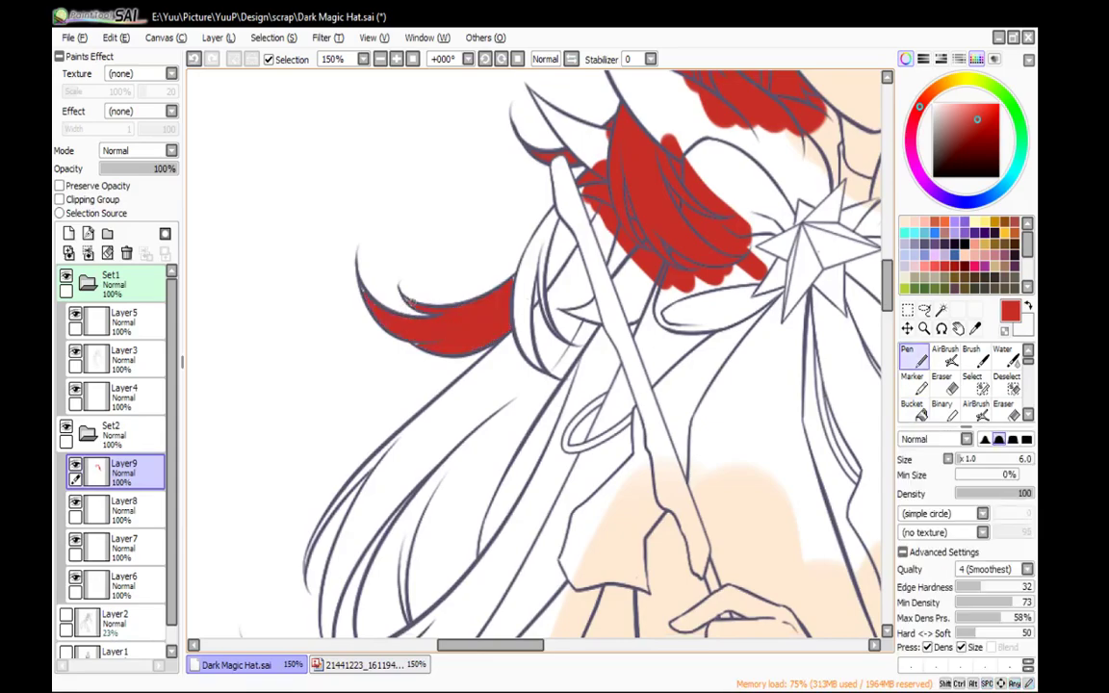
{"action": "key", "text": "ctrl+z"}
{"action": "left_click_drag", "start_coordinate": [423, 309], "coordinate": [410, 303]}
{"action": "left_click_drag", "start_coordinate": [405, 295], "coordinate": [407, 301]}
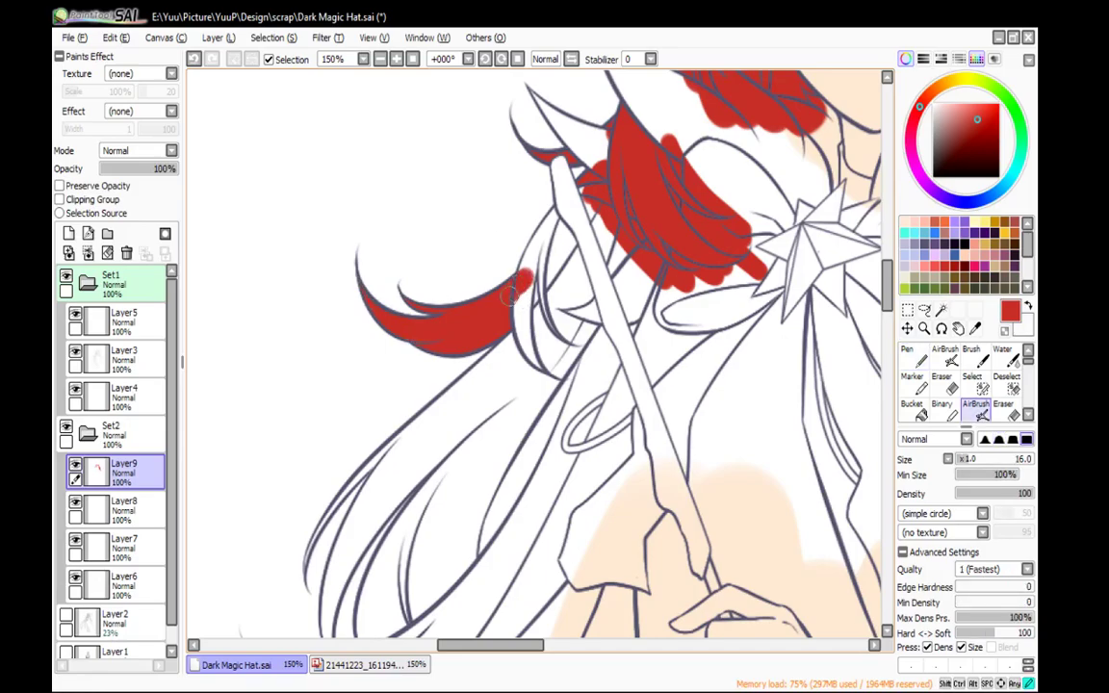
Fill the looping strand behind the wand with red and brush over the small gaps around it
{"action": "key", "text": "g"}
{"action": "left_click", "coordinate": [544, 255]}
{"action": "key", "text": "v"}
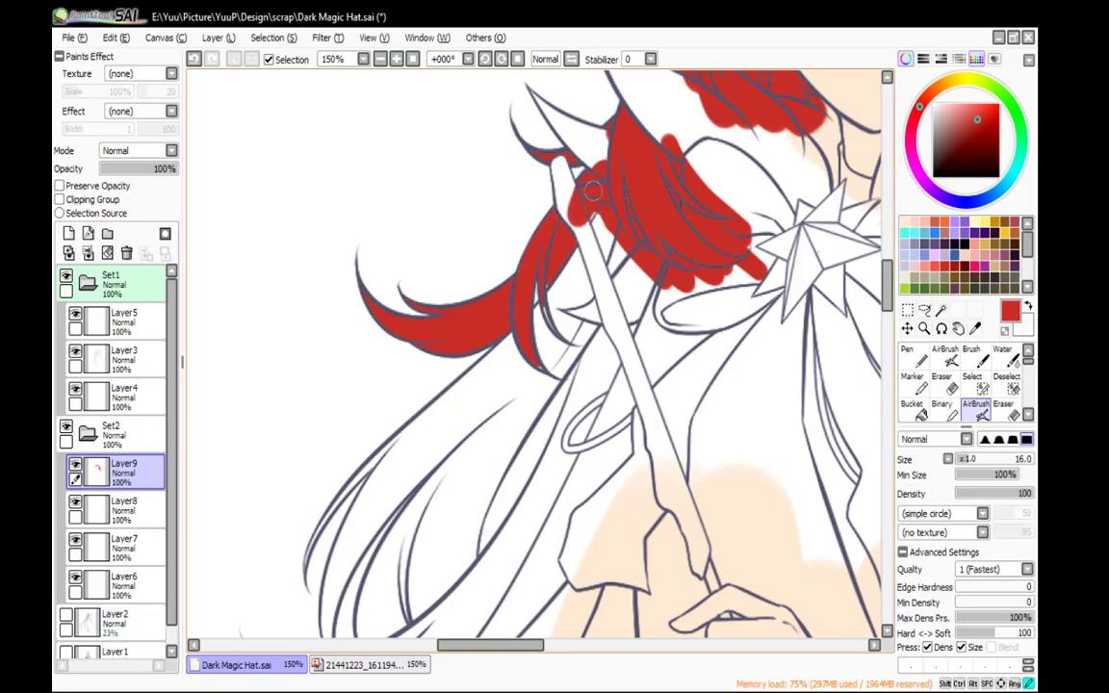
{"action": "mouse_move", "coordinate": [577, 193]}
{"action": "left_mouse_down"}
{"action": "mouse_move", "coordinate": [549, 327]}
{"action": "mouse_move", "coordinate": [561, 329]}
{"action": "mouse_move", "coordinate": [568, 362]}
{"action": "left_mouse_up"}
Fill the long locks hanging below the looping strand on the wand side with red
{"action": "key", "text": "g"}
{"action": "left_click", "coordinate": [521, 409]}
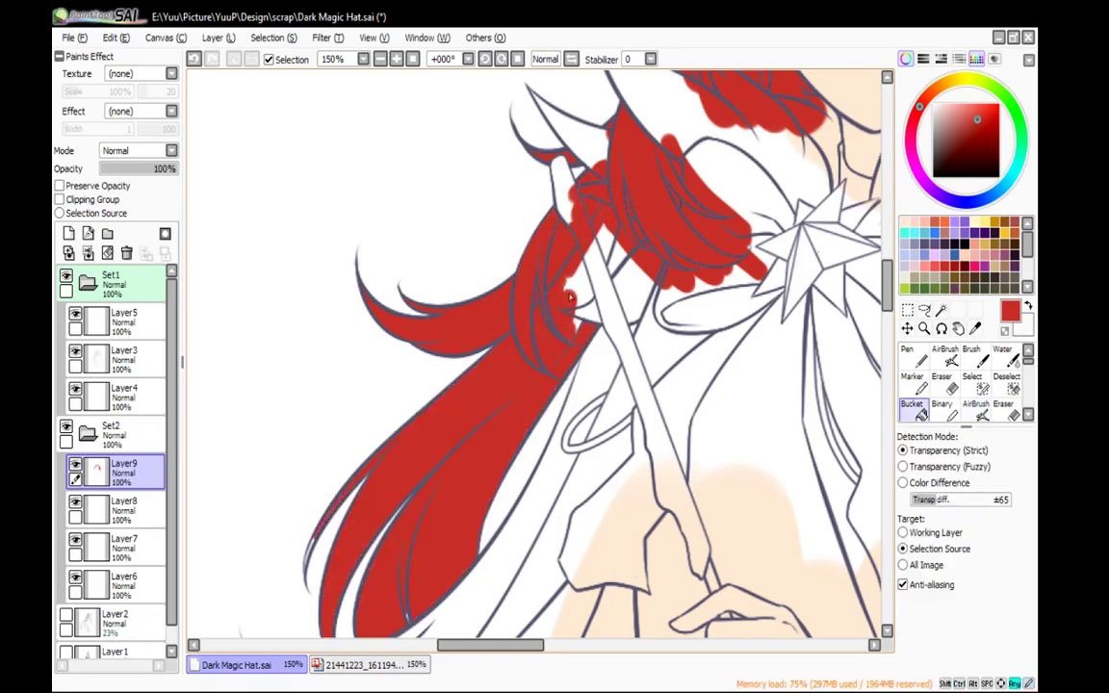
{"action": "left_click", "coordinate": [408, 577]}
{"action": "key", "text": "v"}
{"action": "key", "text": "ctrl+z"}
Fill the hair gaps on both sides of the wand's upper shaft with red and brush over the leftover spots
{"action": "key", "text": "g"}
{"action": "left_click", "coordinate": [607, 243]}
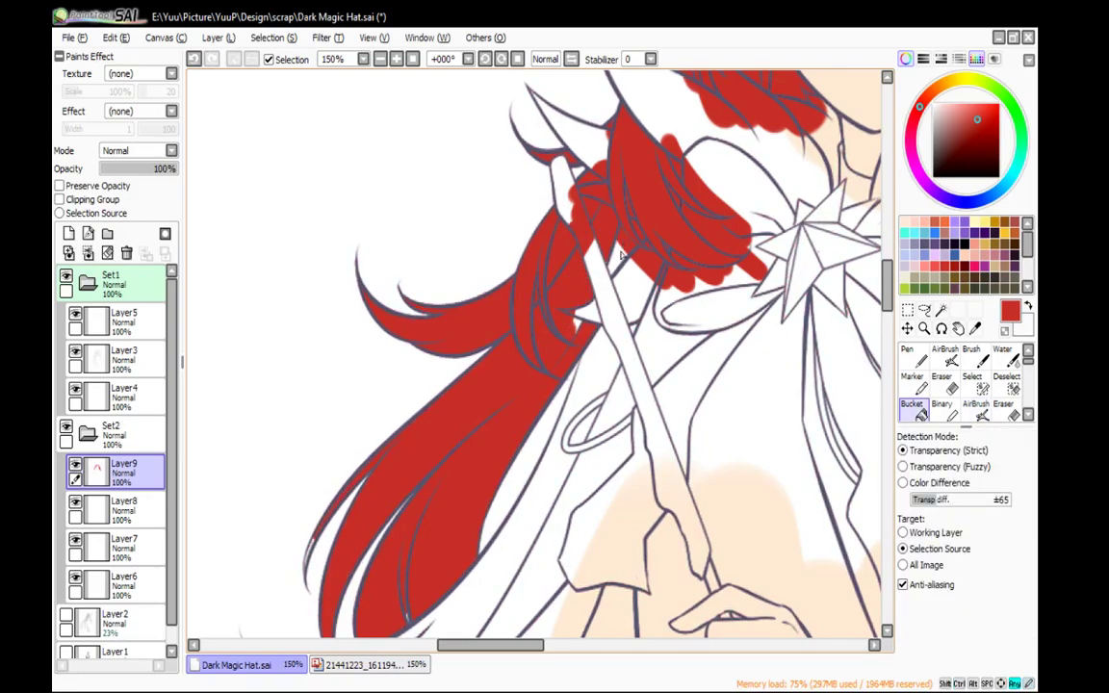
{"action": "left_click", "coordinate": [613, 266]}
{"action": "key", "text": "v"}
{"action": "left_click_drag", "start_coordinate": [612, 268], "coordinate": [563, 338]}
{"action": "mouse_move", "coordinate": [575, 369]}
{"action": "left_mouse_down"}
{"action": "mouse_move", "coordinate": [616, 323]}
{"action": "mouse_move", "coordinate": [621, 388]}
{"action": "left_mouse_up"}
Fill the remaining inner and lower locks on the wand side with red, brushing along their edge beside the sleeve
{"action": "key", "text": "g"}
{"action": "mouse_move", "coordinate": [557, 475]}
{"action": "left_mouse_down"}
{"action": "mouse_move", "coordinate": [587, 317]}
{"action": "mouse_move", "coordinate": [589, 368]}
{"action": "left_mouse_up"}
{"action": "left_click", "coordinate": [581, 322]}
{"action": "key", "text": "b"}
{"action": "key", "text": "g"}
{"action": "left_click", "coordinate": [540, 361]}
{"action": "key", "text": "b"}
{"action": "left_click_drag", "start_coordinate": [639, 178], "coordinate": [544, 407]}
{"action": "mouse_move", "coordinate": [599, 330]}
{"action": "left_mouse_down"}
{"action": "mouse_move", "coordinate": [518, 495]}
{"action": "mouse_move", "coordinate": [603, 285]}
{"action": "mouse_move", "coordinate": [648, 229]}
{"action": "left_mouse_up"}
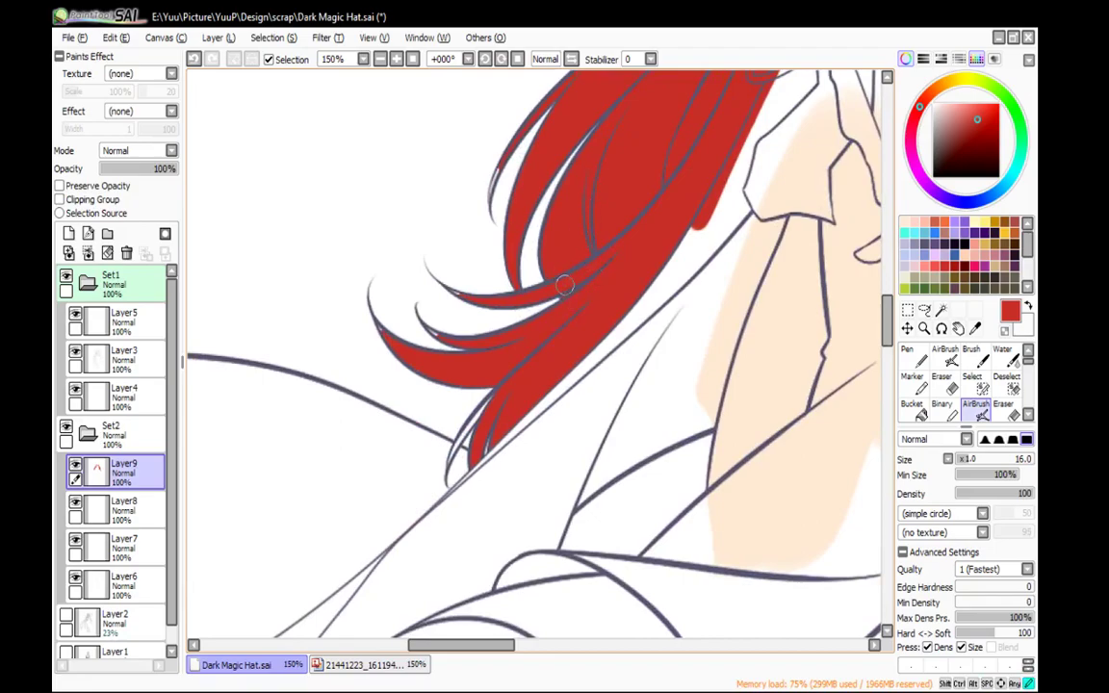
Brush red over the thin tips of the outer strand, the curled locks and the lowest lock
{"action": "mouse_move", "coordinate": [500, 173]}
{"action": "left_mouse_down"}
{"action": "mouse_move", "coordinate": [502, 145]}
{"action": "mouse_move", "coordinate": [483, 227]}
{"action": "left_mouse_up"}
{"action": "mouse_move", "coordinate": [450, 278]}
{"action": "left_mouse_down"}
{"action": "mouse_move", "coordinate": [467, 293]}
{"action": "mouse_move", "coordinate": [415, 304]}
{"action": "mouse_move", "coordinate": [451, 334]}
{"action": "left_mouse_up"}
{"action": "left_click_drag", "start_coordinate": [369, 309], "coordinate": [390, 339]}
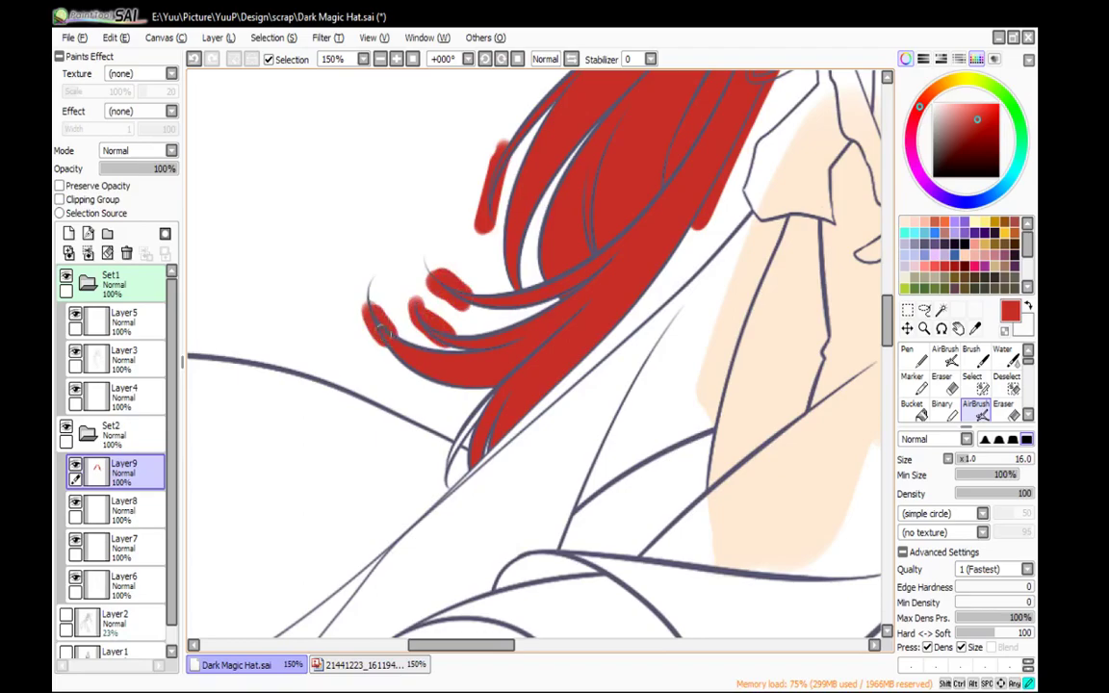
{"action": "mouse_move", "coordinate": [500, 391]}
{"action": "left_mouse_down"}
{"action": "mouse_move", "coordinate": [448, 457]}
{"action": "mouse_move", "coordinate": [485, 402]}
{"action": "mouse_move", "coordinate": [453, 463]}
{"action": "mouse_move", "coordinate": [489, 453]}
{"action": "left_mouse_up"}
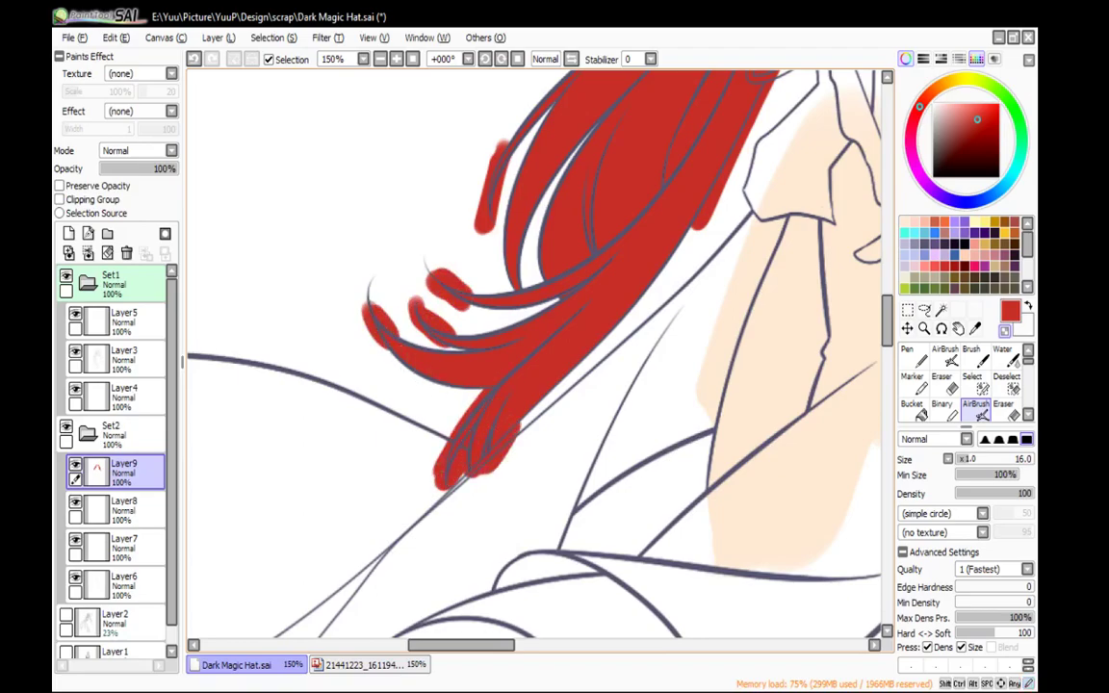
Clear the red spilling around the lowest lock with transparent Bucket fills and trim its tips using the Pen and Eraser
{"action": "key", "text": "g"}
{"action": "left_click", "coordinate": [456, 433]}
{"action": "left_click", "coordinate": [441, 459]}
{"action": "left_click", "coordinate": [462, 462]}
{"action": "key", "text": "b"}
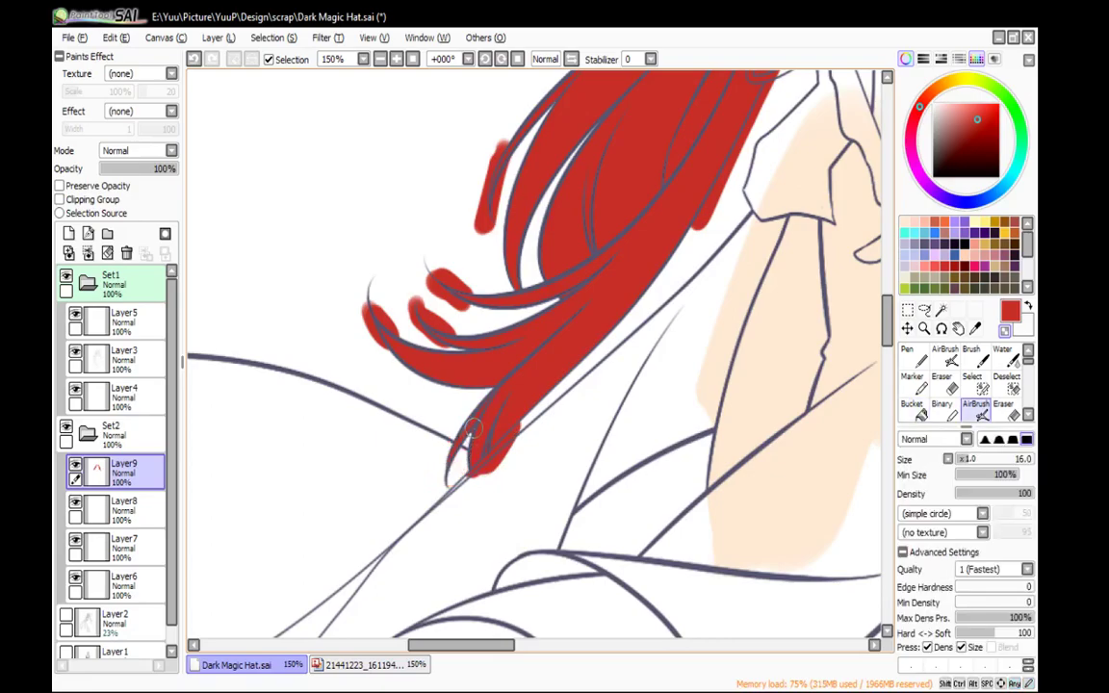
{"action": "key", "text": "n"}
{"action": "key", "text": "g"}
{"action": "left_click", "coordinate": [488, 455]}
{"action": "key", "text": "n"}
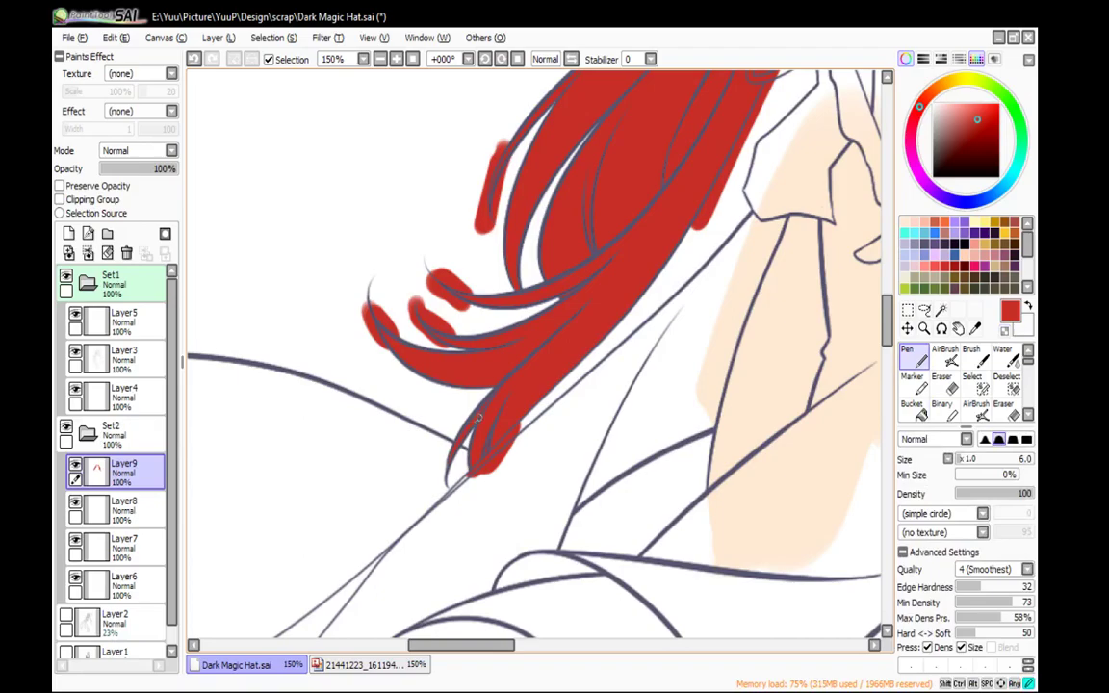
{"action": "key", "text": "e"}
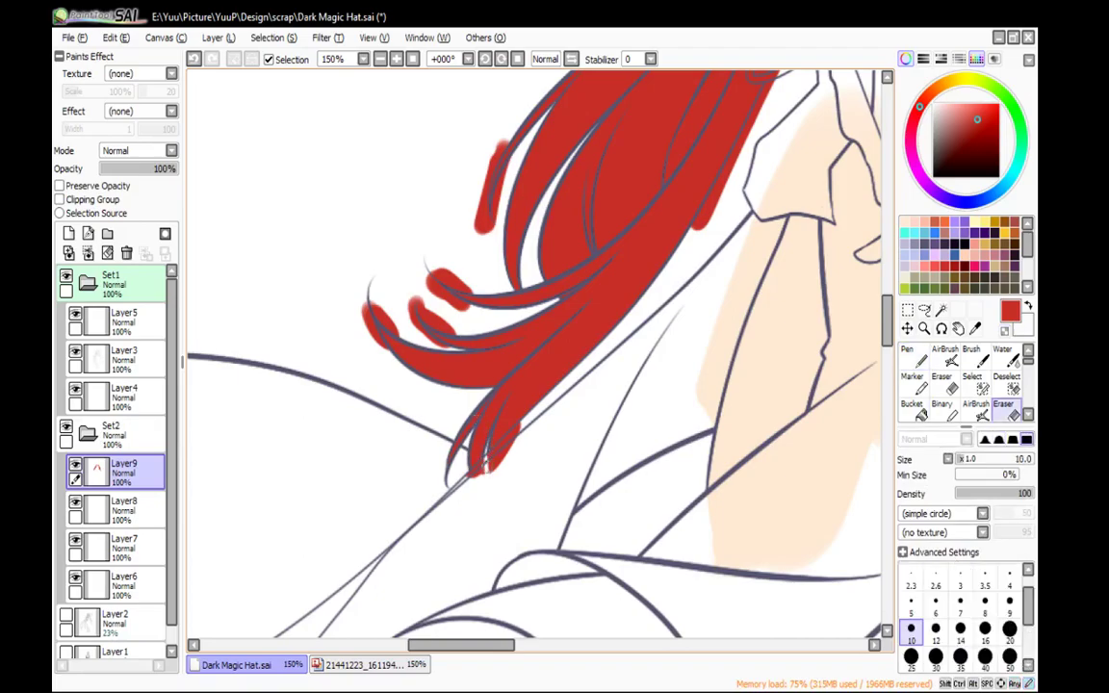
Clear the excess red around the curled lock tips and outer strand with transparent Bucket fills, tidying the edges
{"action": "key", "text": "g"}
{"action": "left_click", "coordinate": [389, 319]}
{"action": "left_click", "coordinate": [436, 317]}
{"action": "left_click", "coordinate": [367, 309]}
{"action": "left_click", "coordinate": [451, 279]}
{"action": "left_click", "coordinate": [454, 299]}
{"action": "left_click", "coordinate": [486, 223]}
{"action": "key", "text": "e"}
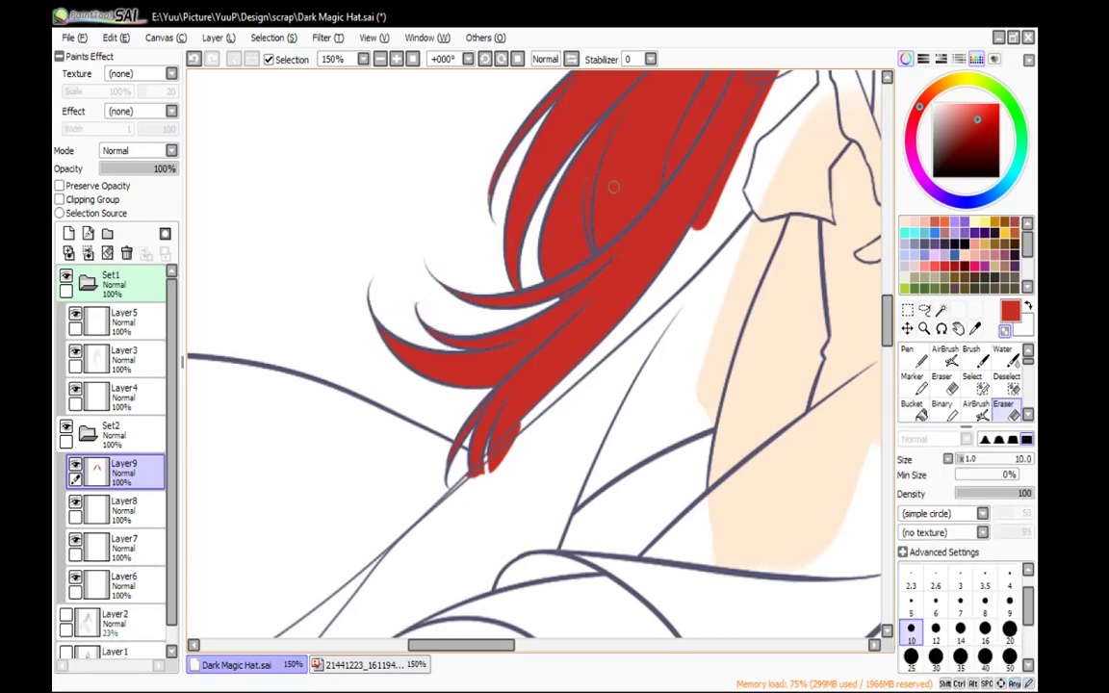
{"action": "key", "text": "n"}
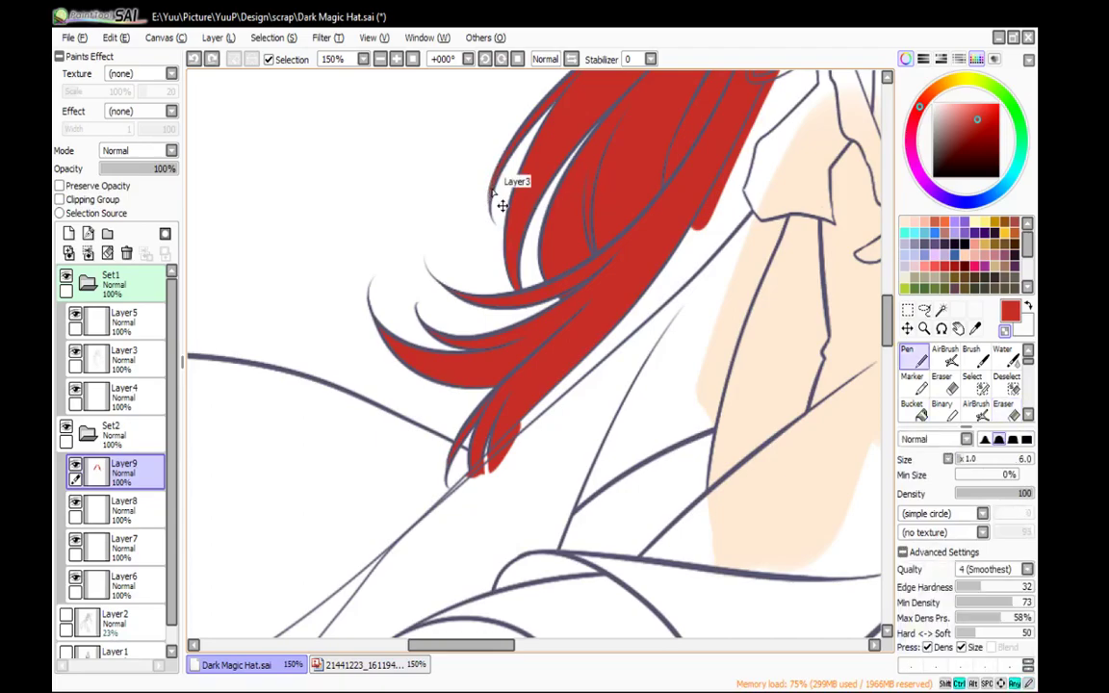
{"action": "left_click_drag", "start_coordinate": [493, 180], "coordinate": [490, 199]}
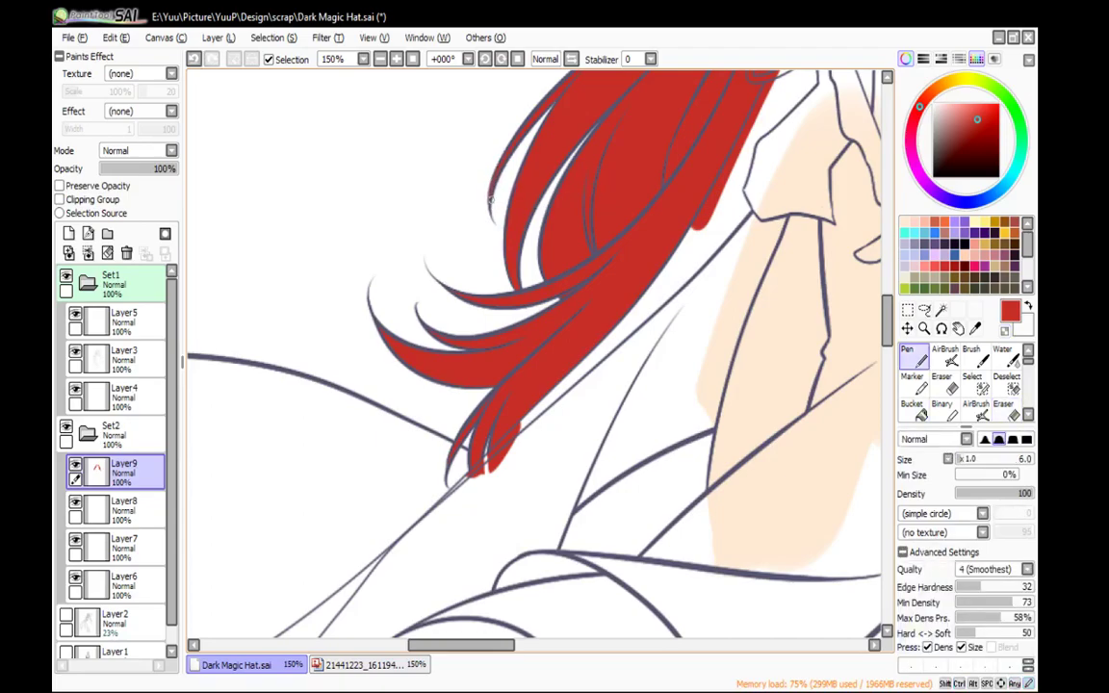
Preserve the opacity of Layer9 and recolour the red hair white
{"action": "left_click_drag", "start_coordinate": [759, 190], "coordinate": [570, 411]}
{"action": "left_click_drag", "start_coordinate": [831, 349], "coordinate": [540, 399]}
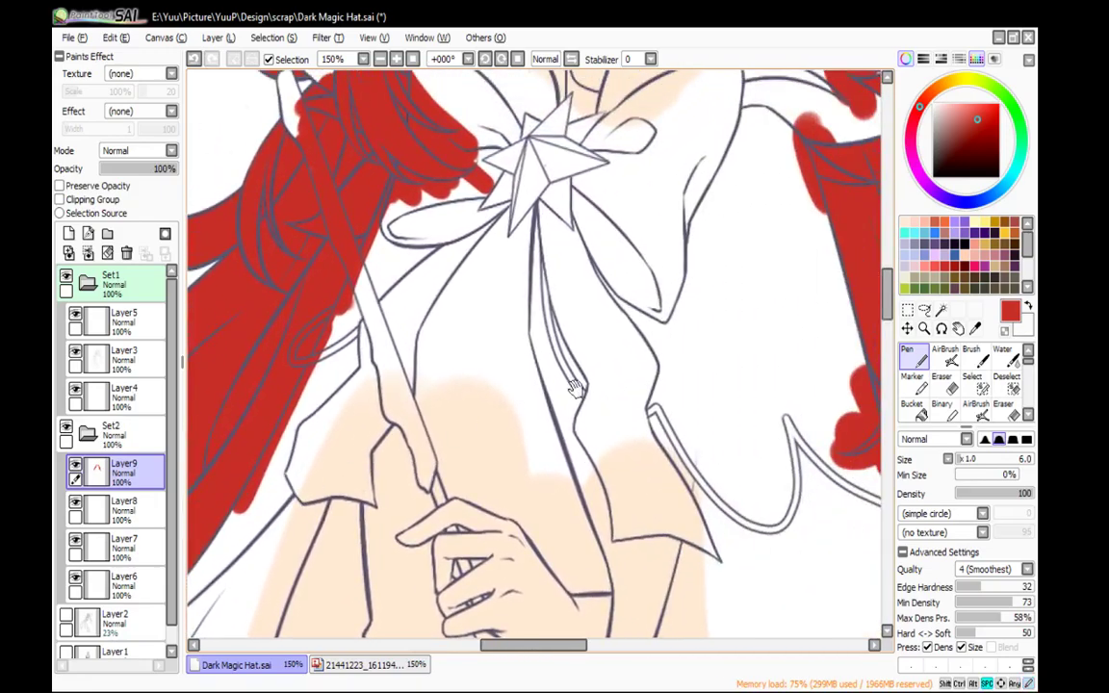
{"action": "left_click_drag", "start_coordinate": [798, 300], "coordinate": [368, 120]}
{"action": "left_click_drag", "start_coordinate": [539, 303], "coordinate": [415, 163]}
{"action": "left_click", "coordinate": [381, 60]}
{"action": "left_click", "coordinate": [381, 59]}
{"action": "left_click", "coordinate": [381, 60]}
{"action": "left_click", "coordinate": [381, 59]}
{"action": "left_click_drag", "start_coordinate": [435, 104], "coordinate": [580, 150]}
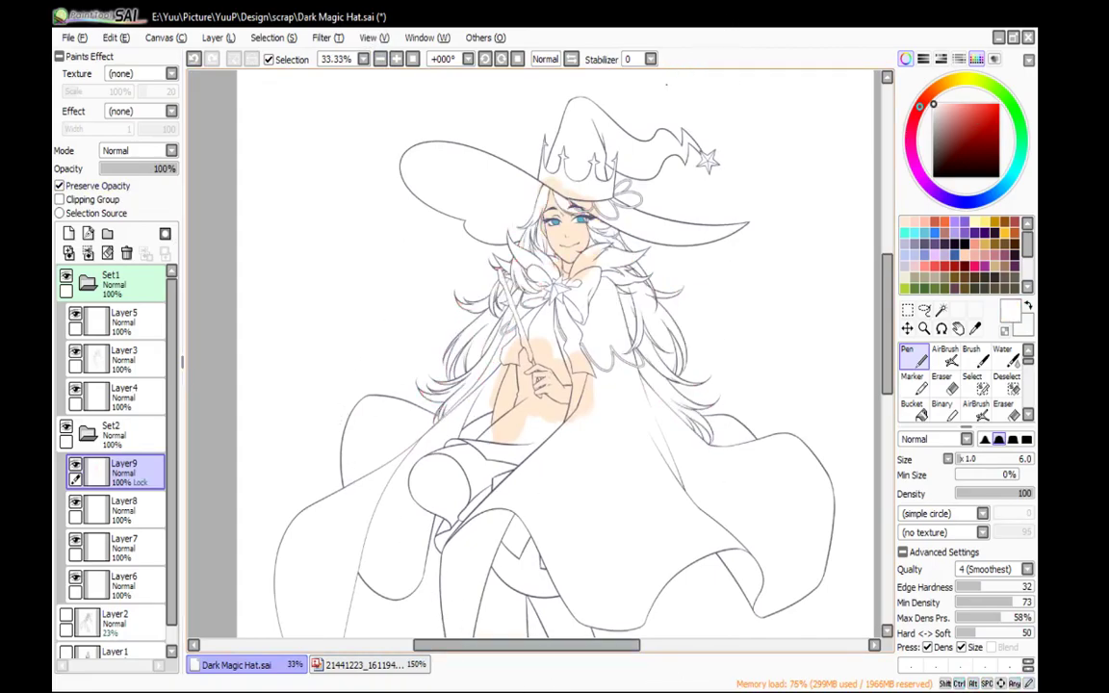
Turn off Preserve Opacity for the hair layer and add a new layer above it
{"action": "left_click", "coordinate": [1006, 184]}
{"action": "left_click", "coordinate": [60, 185]}
{"action": "left_click", "coordinate": [68, 233]}
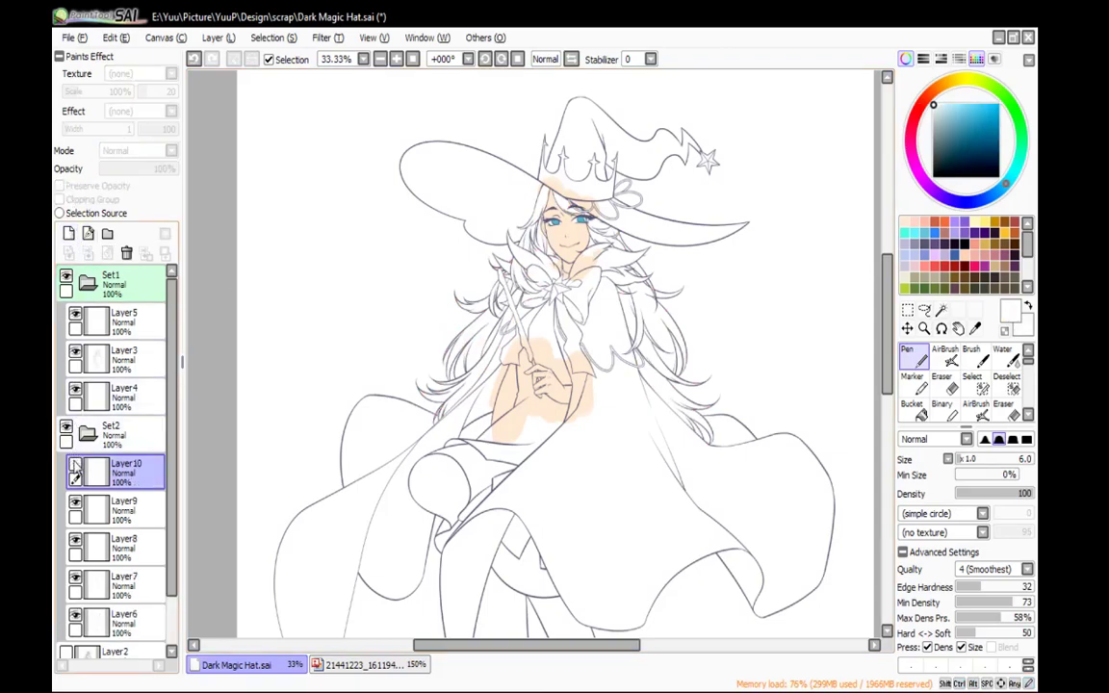
Sample the hat's dark navy from the reference image and fill the brim beside the face with it on Layer10
{"action": "left_click", "coordinate": [366, 664]}
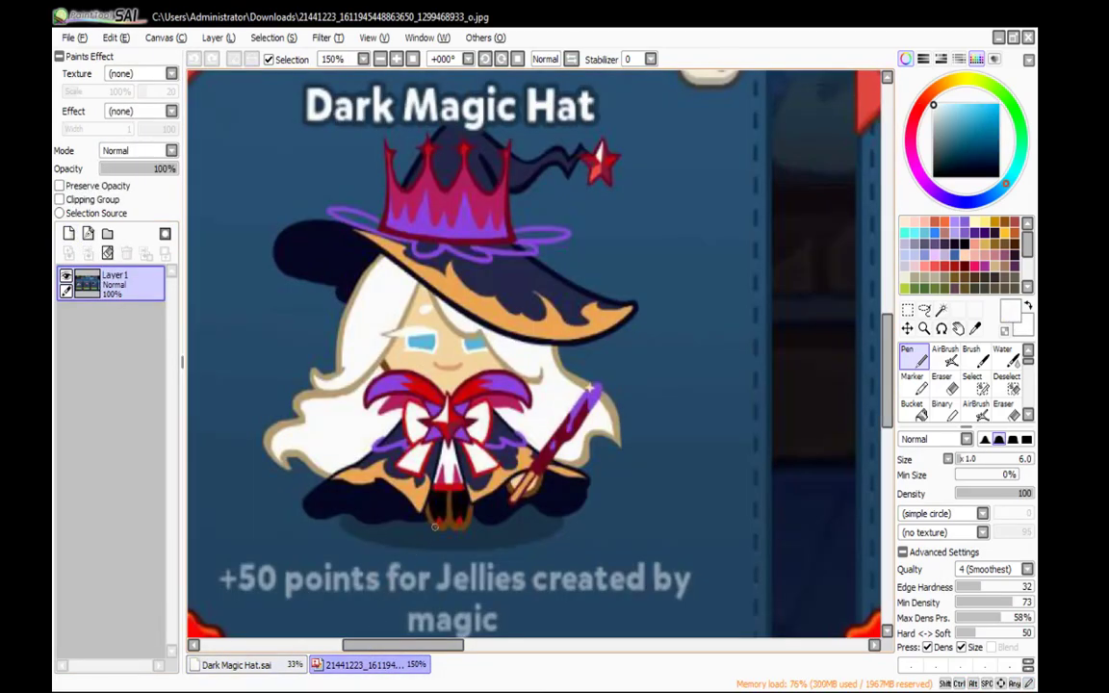
{"action": "left_click", "coordinate": [508, 276], "text": "alt"}
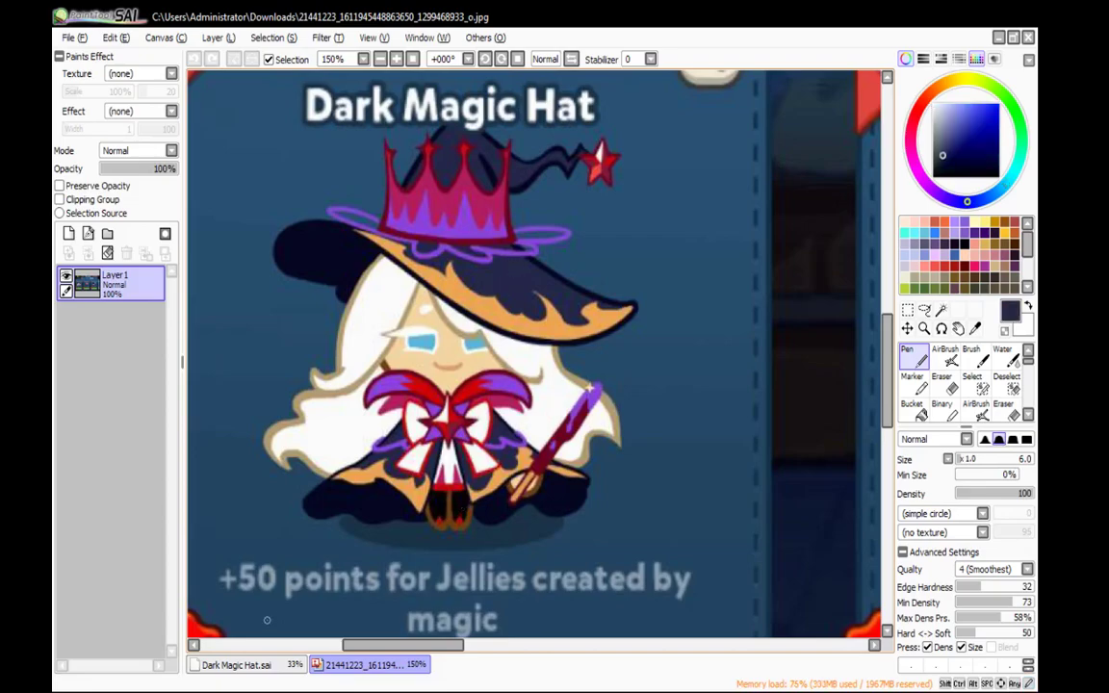
{"action": "left_click", "coordinate": [256, 664]}
{"action": "key", "text": "g"}
{"action": "left_click", "coordinate": [644, 227]}
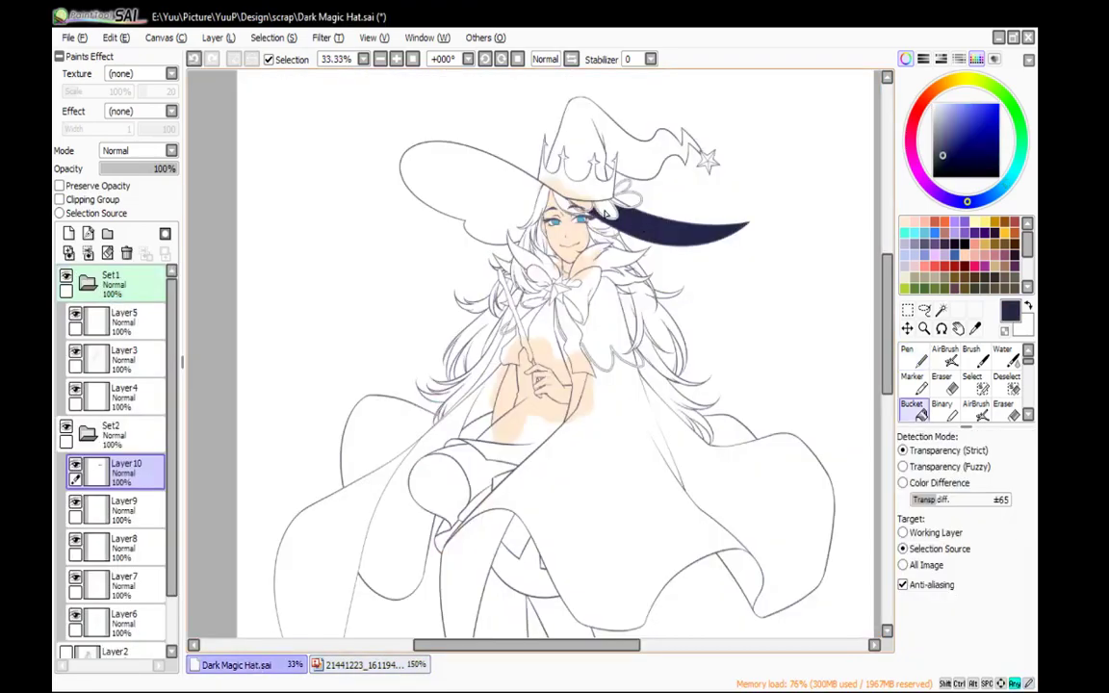
Erase the line art overlapping the brim by the far eyebrow on Layer4, and return to Layer10 with the Pen
{"action": "key", "text": "n"}
{"action": "scroll", "coordinate": [526, 255], "scroll_direction": "up", "scroll_amount": 5}
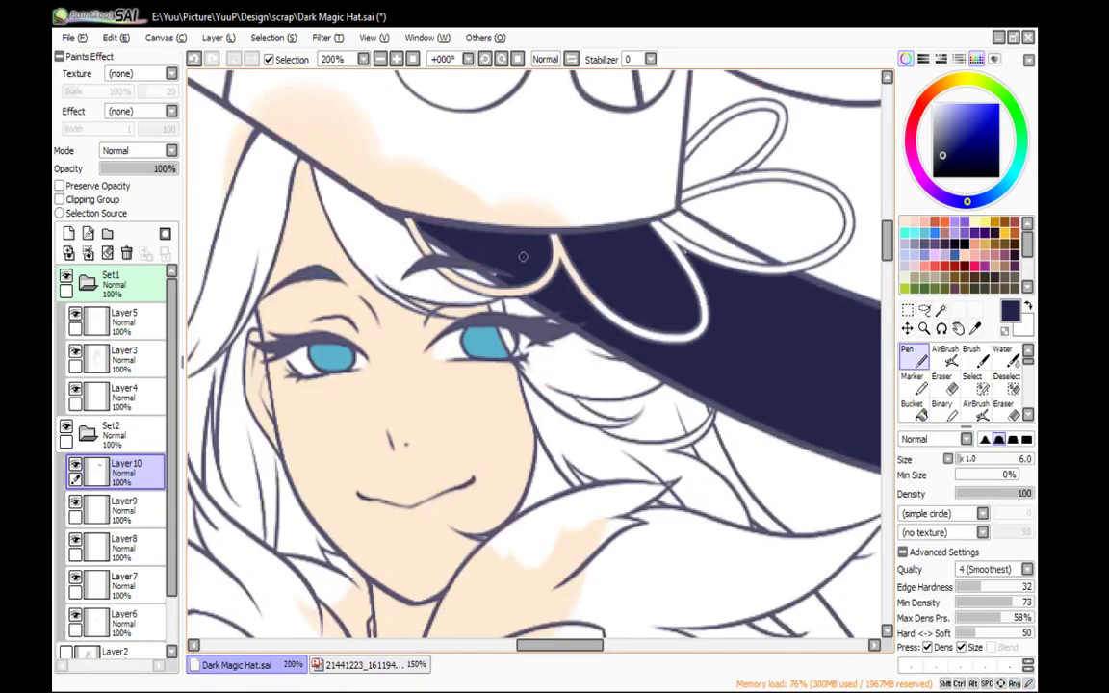
{"action": "left_click", "coordinate": [148, 396]}
{"action": "left_click", "coordinate": [143, 323]}
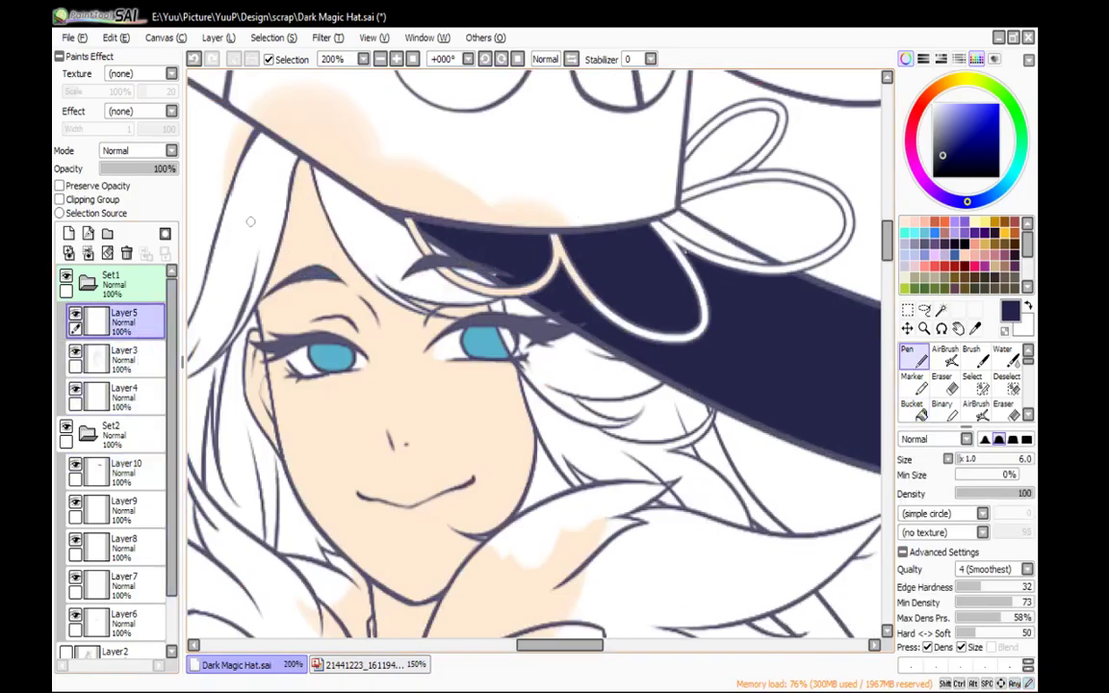
{"action": "key", "text": "e"}
{"action": "left_click", "coordinate": [135, 394]}
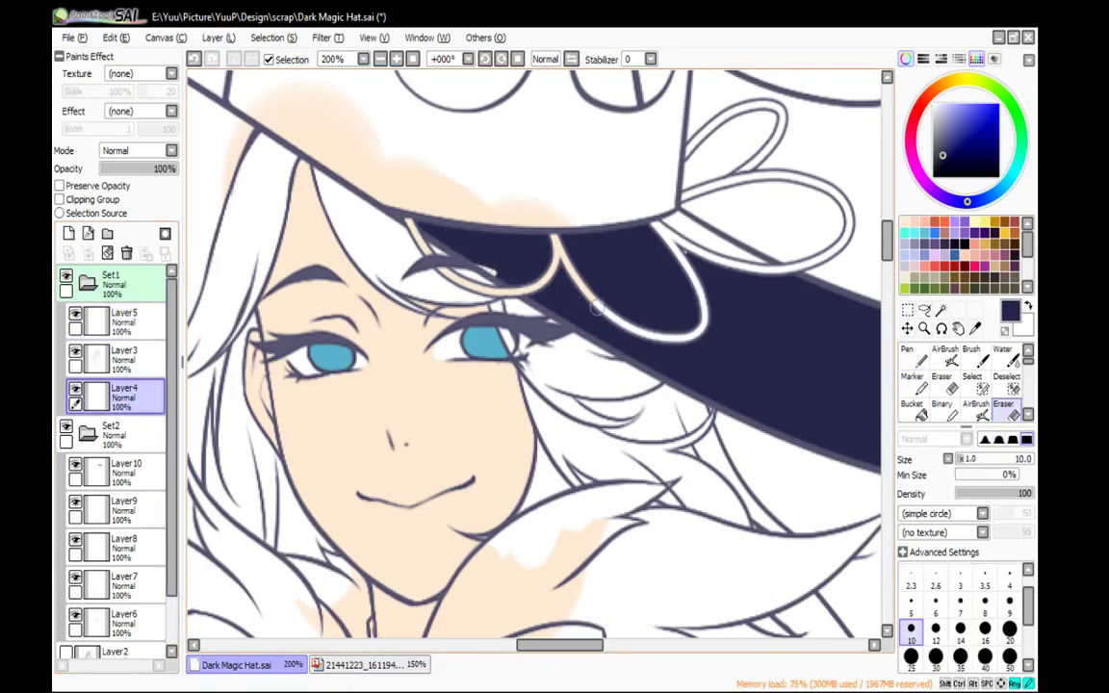
{"action": "key", "text": "n"}
{"action": "left_click", "coordinate": [507, 262], "text": "ctrl"}
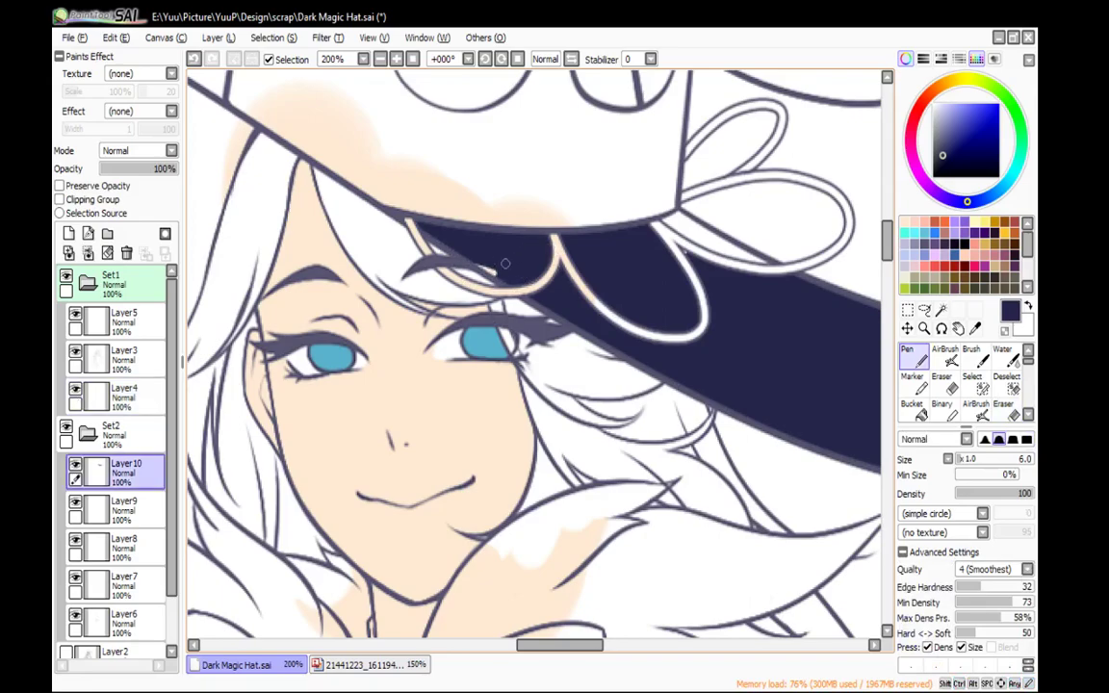
Try to fill the crown, the hat area above the brim and the gap behind the bow loop with navy on Layer10
{"action": "key", "text": "g"}
{"action": "left_click", "coordinate": [594, 190]}
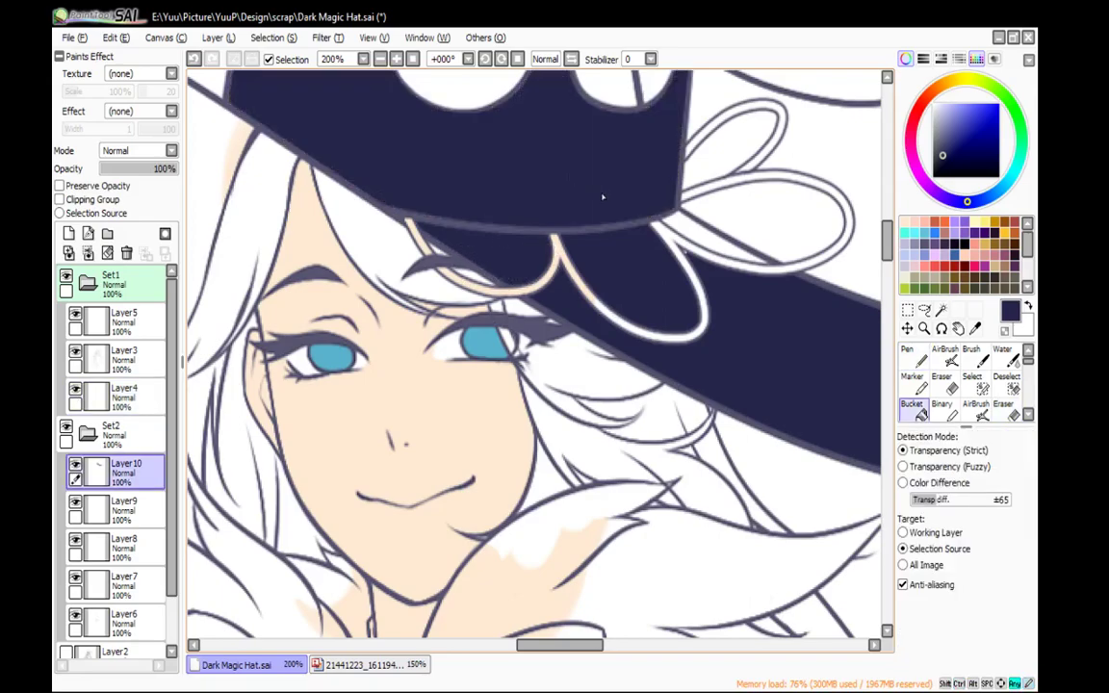
{"action": "left_click", "coordinate": [700, 246]}
{"action": "key", "text": "n"}
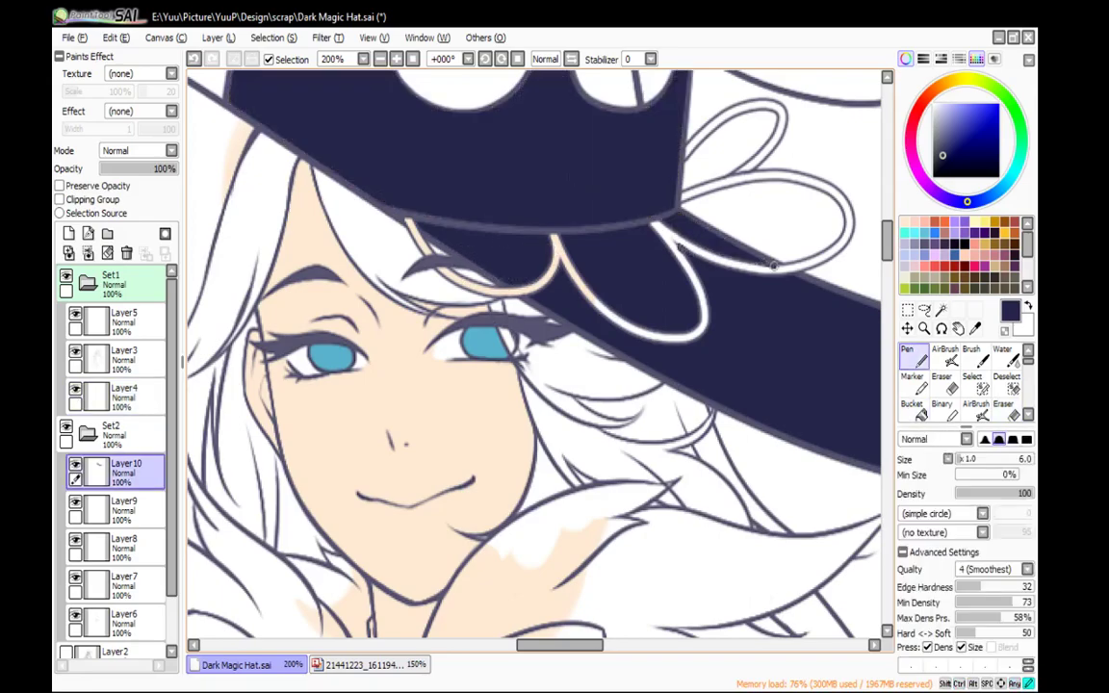
{"action": "left_click_drag", "start_coordinate": [668, 213], "coordinate": [787, 425]}
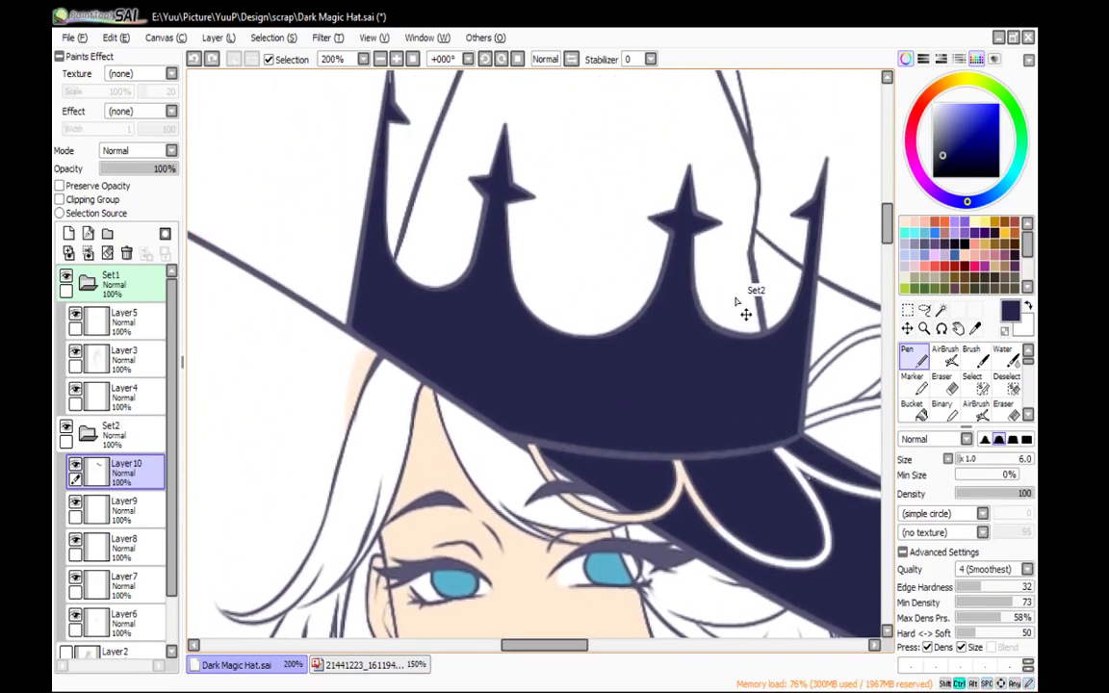
{"action": "key", "text": "ctrl+z"}
{"action": "left_click_drag", "start_coordinate": [726, 334], "coordinate": [582, 266]}
{"action": "key", "text": "g"}
{"action": "left_click", "coordinate": [680, 385]}
{"action": "key", "text": "n"}
{"action": "key", "text": "ctrl+z"}
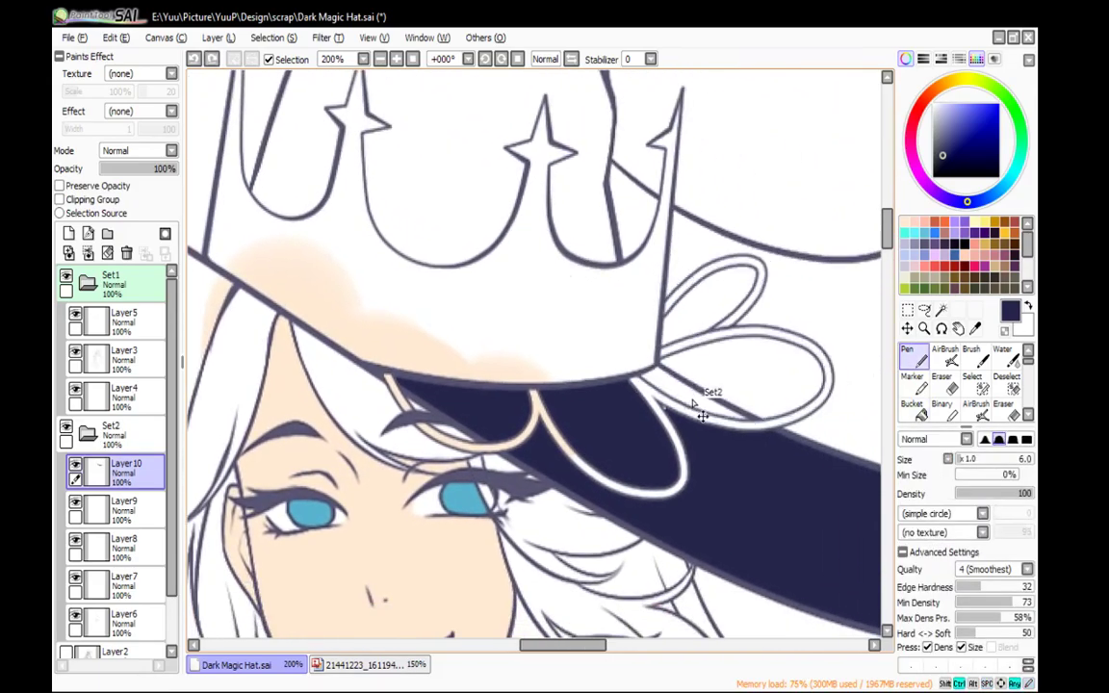
Fill the small brim gap behind the bow loop with navy on Layer10 and touch up its corner with the AirBrush
{"action": "key", "text": "g"}
{"action": "left_click", "coordinate": [673, 390]}
{"action": "key", "text": "n"}
{"action": "left_click", "coordinate": [976, 409]}
{"action": "mouse_move", "coordinate": [644, 387]}
{"action": "left_mouse_down"}
{"action": "mouse_move", "coordinate": [735, 426]}
{"action": "mouse_move", "coordinate": [633, 386]}
{"action": "left_mouse_up"}
Fill the hat's pointed cone with navy and paint its narrow tip up to the star ornament
{"action": "left_click_drag", "start_coordinate": [790, 459], "coordinate": [265, 211]}
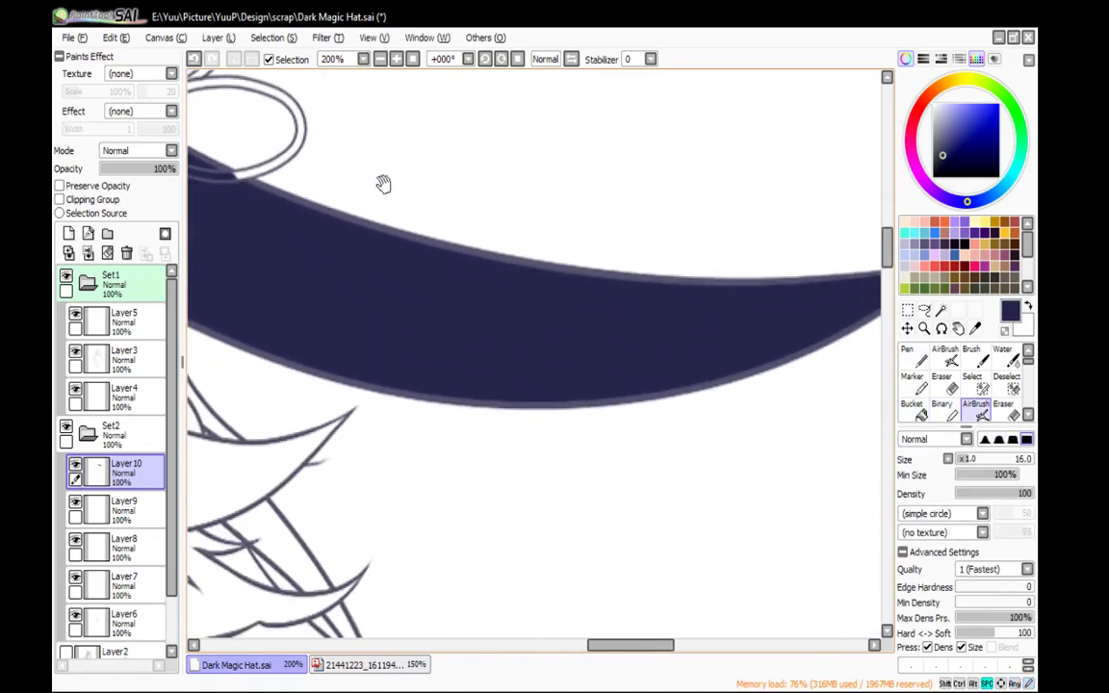
{"action": "left_click_drag", "start_coordinate": [639, 200], "coordinate": [351, 227]}
{"action": "mouse_move", "coordinate": [415, 164]}
{"action": "left_mouse_down"}
{"action": "mouse_move", "coordinate": [604, 452]}
{"action": "mouse_move", "coordinate": [837, 632]}
{"action": "left_mouse_up"}
{"action": "key", "text": "g"}
{"action": "left_click", "coordinate": [476, 365]}
{"action": "key", "text": "b"}
{"action": "mouse_move", "coordinate": [490, 414]}
{"action": "left_mouse_down"}
{"action": "mouse_move", "coordinate": [673, 450]}
{"action": "mouse_move", "coordinate": [753, 451]}
{"action": "left_mouse_up"}
{"action": "left_click_drag", "start_coordinate": [779, 365], "coordinate": [291, 433]}
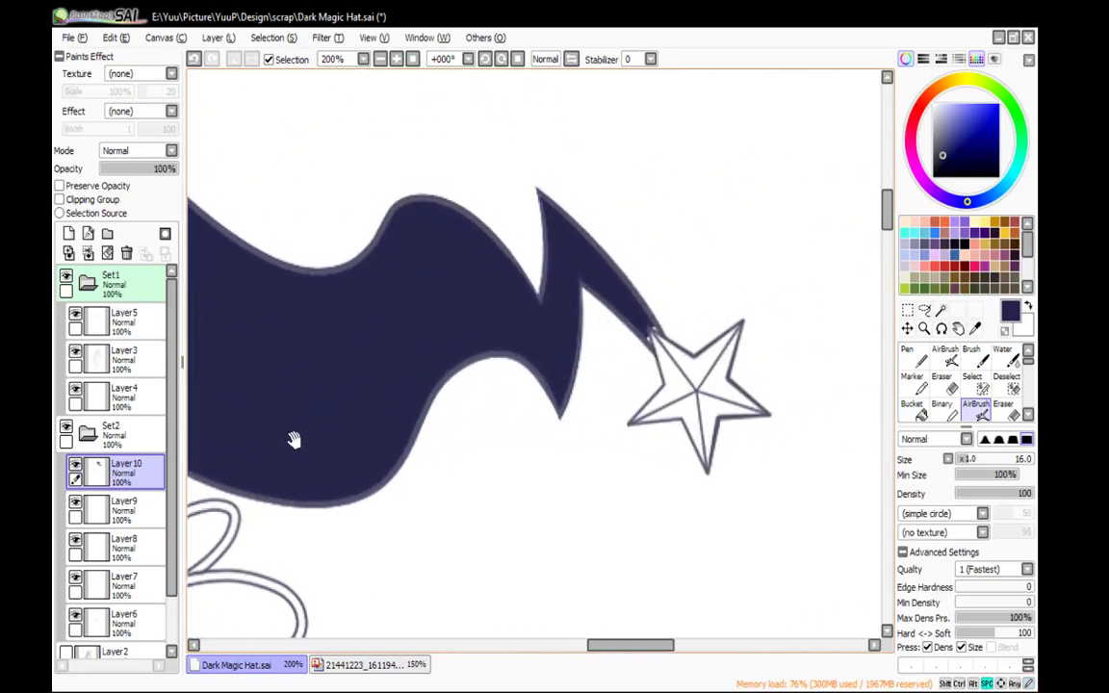
{"action": "left_click_drag", "start_coordinate": [656, 334], "coordinate": [645, 308]}
{"action": "key", "text": "ctrl+z"}
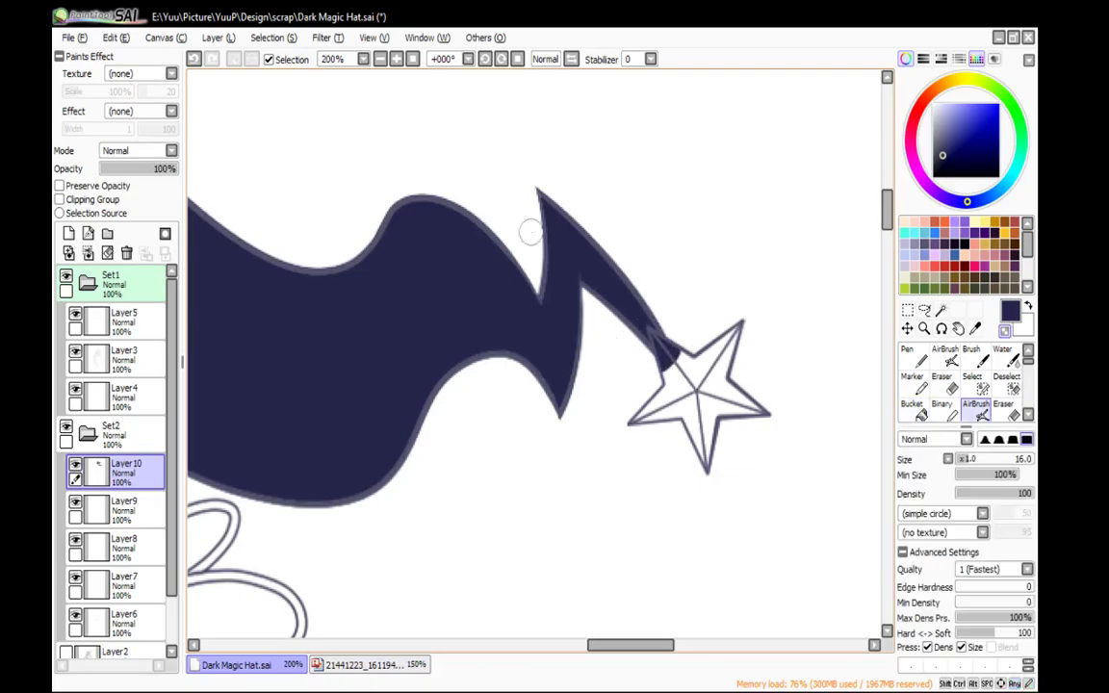
Fill the large front sections of the cape, from the shoulder down to the hem, with navy
{"action": "left_click", "coordinate": [380, 59]}
{"action": "left_click", "coordinate": [380, 59]}
{"action": "left_click", "coordinate": [380, 59]}
{"action": "left_click", "coordinate": [380, 60]}
{"action": "left_click_drag", "start_coordinate": [525, 474], "coordinate": [678, 241]}
{"action": "left_click_drag", "start_coordinate": [678, 433], "coordinate": [674, 327]}
{"action": "left_click", "coordinate": [913, 409]}
{"action": "left_click", "coordinate": [581, 284]}
{"action": "left_click", "coordinate": [575, 386]}
{"action": "left_click", "coordinate": [533, 373]}
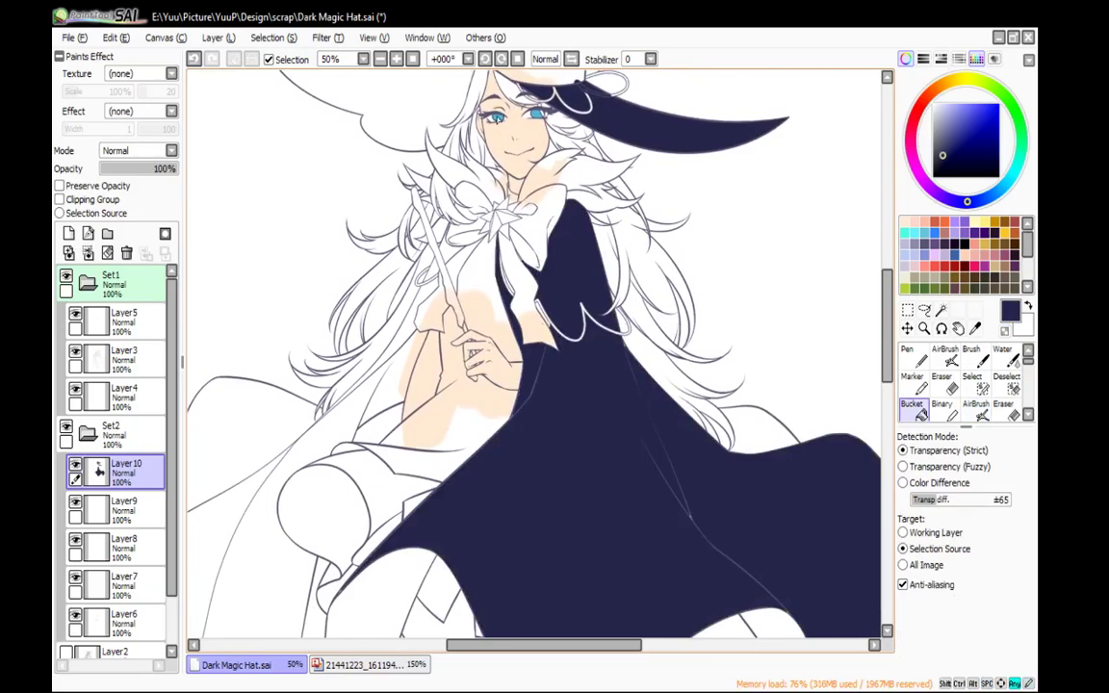
Touch up the navy cape around the scalloped trim and the hair tip below the shoulder
{"action": "key", "text": "b"}
{"action": "left_click", "coordinate": [396, 58]}
{"action": "left_click", "coordinate": [396, 59]}
{"action": "left_click_drag", "start_coordinate": [627, 189], "coordinate": [586, 209]}
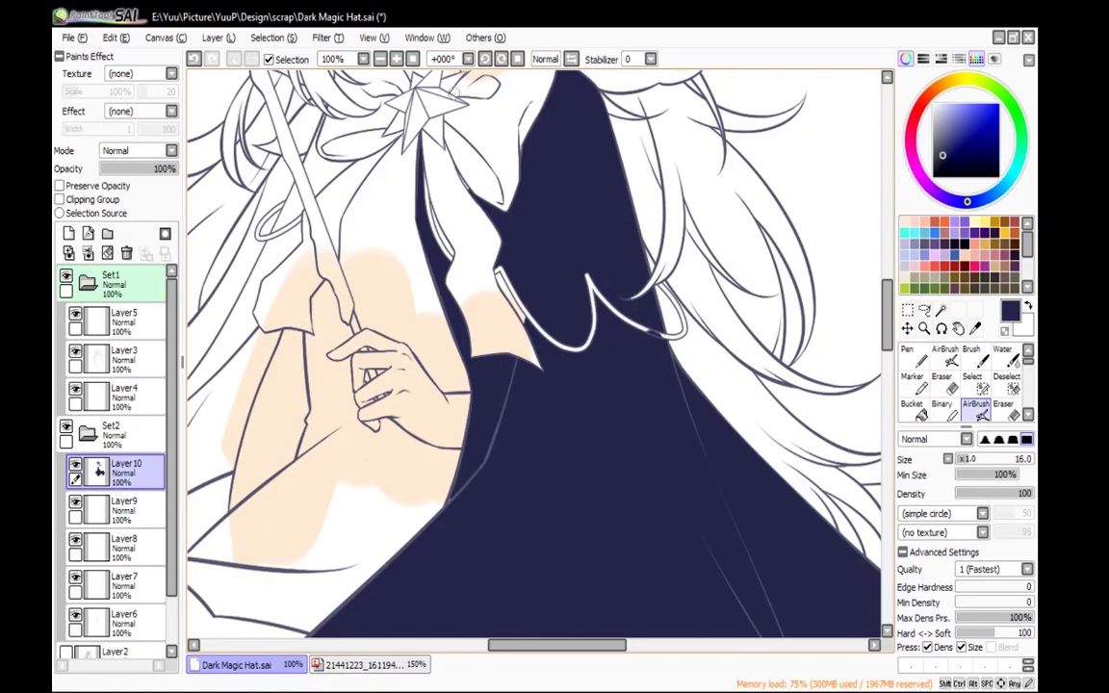
{"action": "key", "text": "ctrl+plus"}
{"action": "key", "text": "ctrl+plus"}
{"action": "key", "text": "e"}
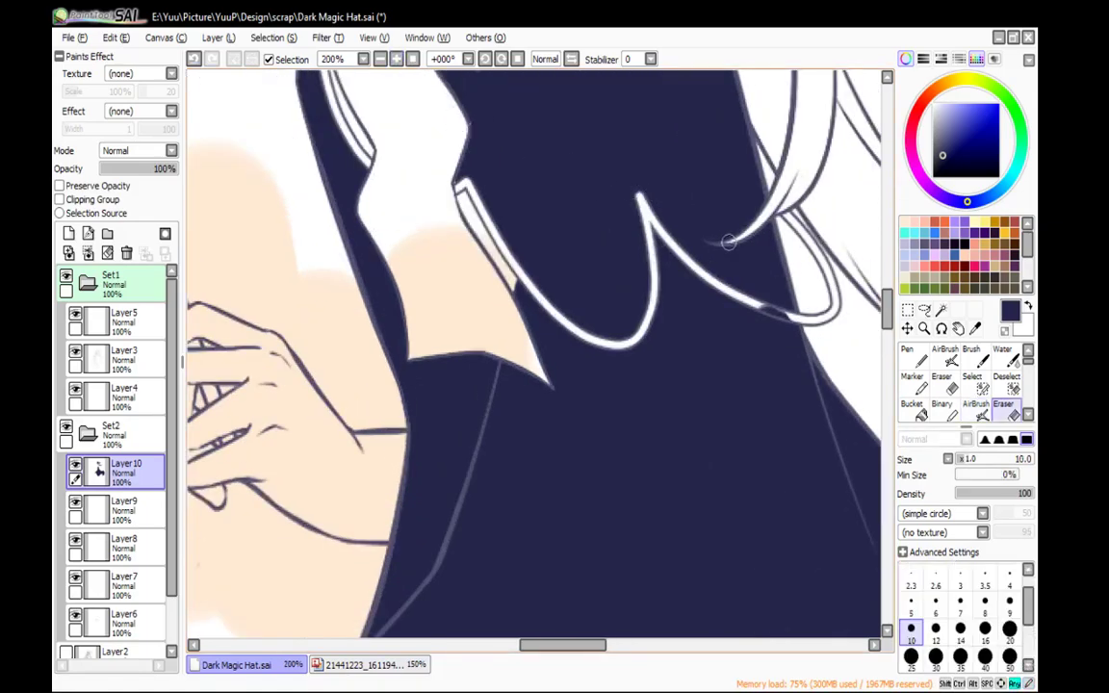
Paint the cape's narrow folds around the hanging ribbon below the star brooch navy with the AirBrush
{"action": "key", "text": "v"}
{"action": "mouse_move", "coordinate": [467, 135]}
{"action": "left_mouse_down"}
{"action": "mouse_move", "coordinate": [543, 178]}
{"action": "mouse_move", "coordinate": [583, 311]}
{"action": "mouse_move", "coordinate": [594, 304]}
{"action": "left_mouse_up"}
{"action": "mouse_move", "coordinate": [531, 255]}
{"action": "left_mouse_down"}
{"action": "mouse_move", "coordinate": [502, 175]}
{"action": "mouse_move", "coordinate": [562, 363]}
{"action": "mouse_move", "coordinate": [494, 204]}
{"action": "mouse_move", "coordinate": [564, 301]}
{"action": "left_mouse_up"}
{"action": "left_click_drag", "start_coordinate": [535, 175], "coordinate": [589, 269]}
{"action": "mouse_move", "coordinate": [542, 255]}
{"action": "left_mouse_down"}
{"action": "mouse_move", "coordinate": [486, 154]}
{"action": "mouse_move", "coordinate": [530, 224]}
{"action": "mouse_move", "coordinate": [482, 202]}
{"action": "left_mouse_up"}
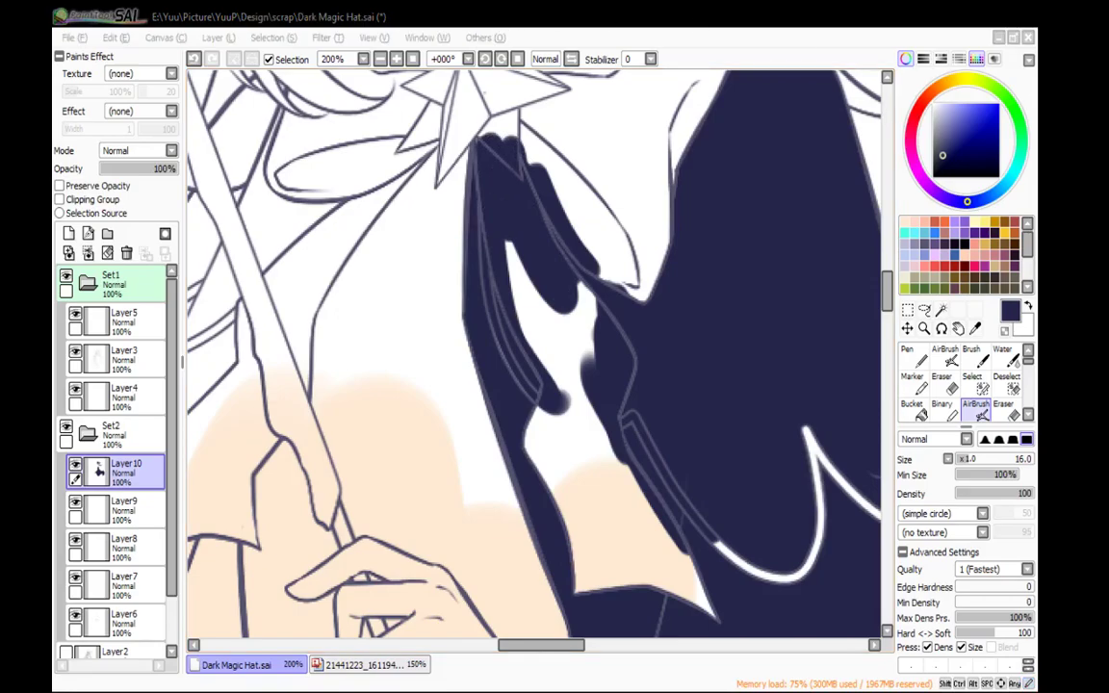
Fill the cape areas between the long hair and the wand, beside the bow, with navy
{"action": "scroll", "coordinate": [575, 462], "scroll_direction": "down", "scroll_amount": 3}
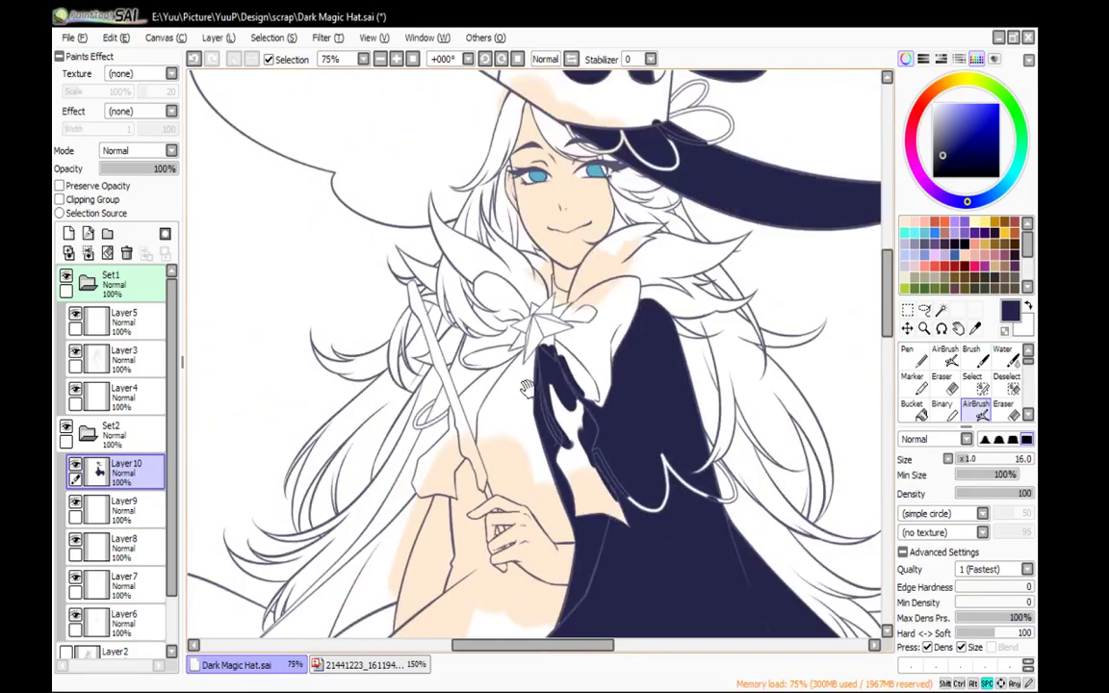
{"action": "left_click_drag", "start_coordinate": [528, 381], "coordinate": [496, 282]}
{"action": "key", "text": "g"}
{"action": "left_click", "coordinate": [502, 314]}
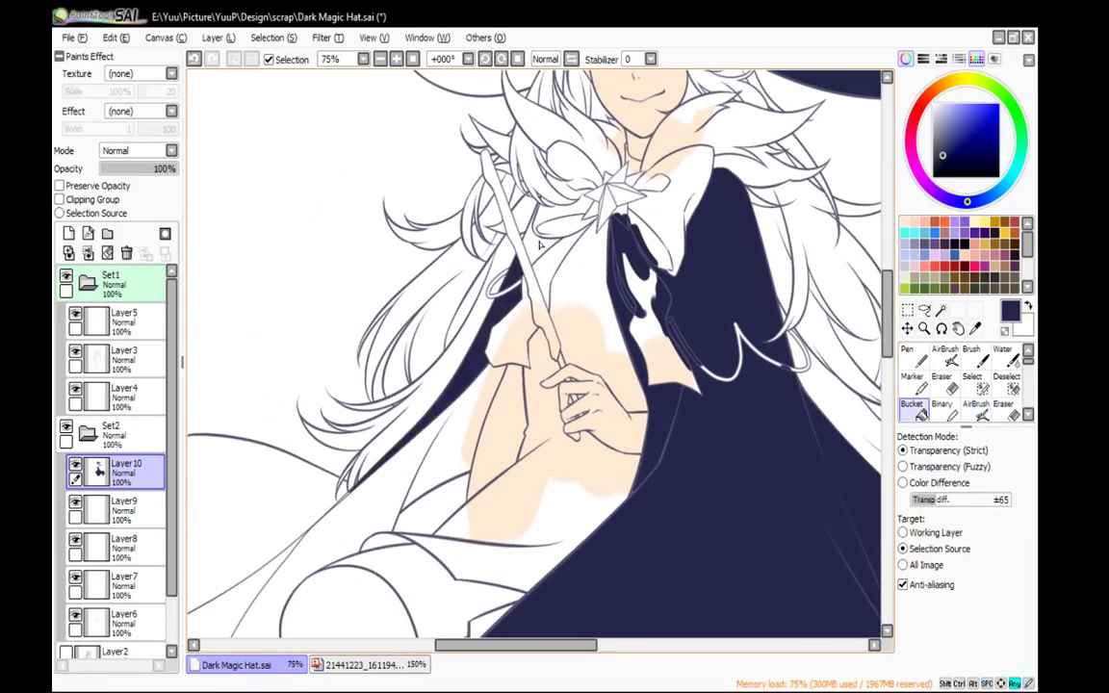
{"action": "left_click", "coordinate": [540, 245]}
Touch up the navy beside the bow and paint along the cape edge just below the left-hand hair tips
{"action": "key", "text": "b"}
{"action": "scroll", "coordinate": [538, 237], "scroll_direction": "up", "scroll_amount": 1}
{"action": "left_click_drag", "start_coordinate": [540, 172], "coordinate": [545, 225]}
{"action": "key", "text": "ctrl+z"}
{"action": "left_click_drag", "start_coordinate": [396, 502], "coordinate": [557, 241]}
{"action": "left_click_drag", "start_coordinate": [449, 331], "coordinate": [541, 256]}
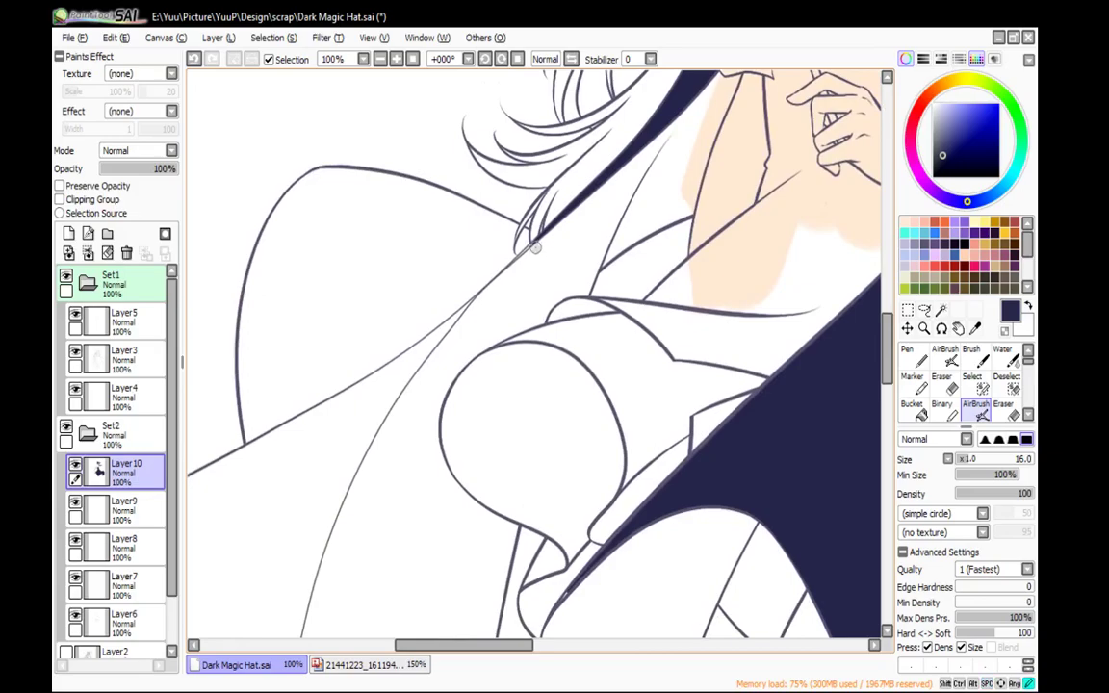
{"action": "left_click_drag", "start_coordinate": [495, 283], "coordinate": [455, 327]}
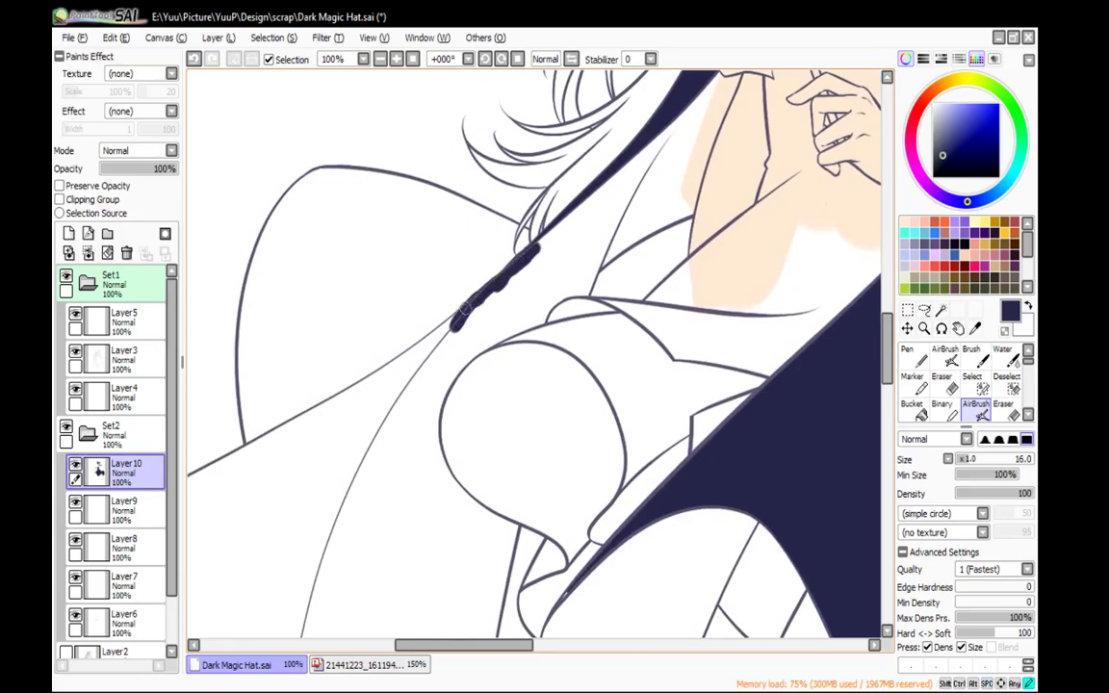
Fill the cape panels on the left side of the figure, below the hair tips, with navy
{"action": "key", "text": "g"}
{"action": "left_click", "coordinate": [412, 362]}
{"action": "left_click", "coordinate": [409, 310]}
{"action": "key", "text": "v"}
{"action": "mouse_move", "coordinate": [523, 308]}
{"action": "left_mouse_down"}
{"action": "mouse_move", "coordinate": [600, 281]}
{"action": "mouse_move", "coordinate": [663, 169]}
{"action": "left_mouse_up"}
{"action": "key", "text": "g"}
{"action": "left_click", "coordinate": [597, 221]}
Touch up the fill at the lower end of the left cape panel
{"action": "key", "text": "v"}
{"action": "scroll", "coordinate": [641, 162], "scroll_direction": "down", "scroll_amount": 5}
{"action": "scroll", "coordinate": [569, 181], "scroll_direction": "left", "scroll_amount": 2}
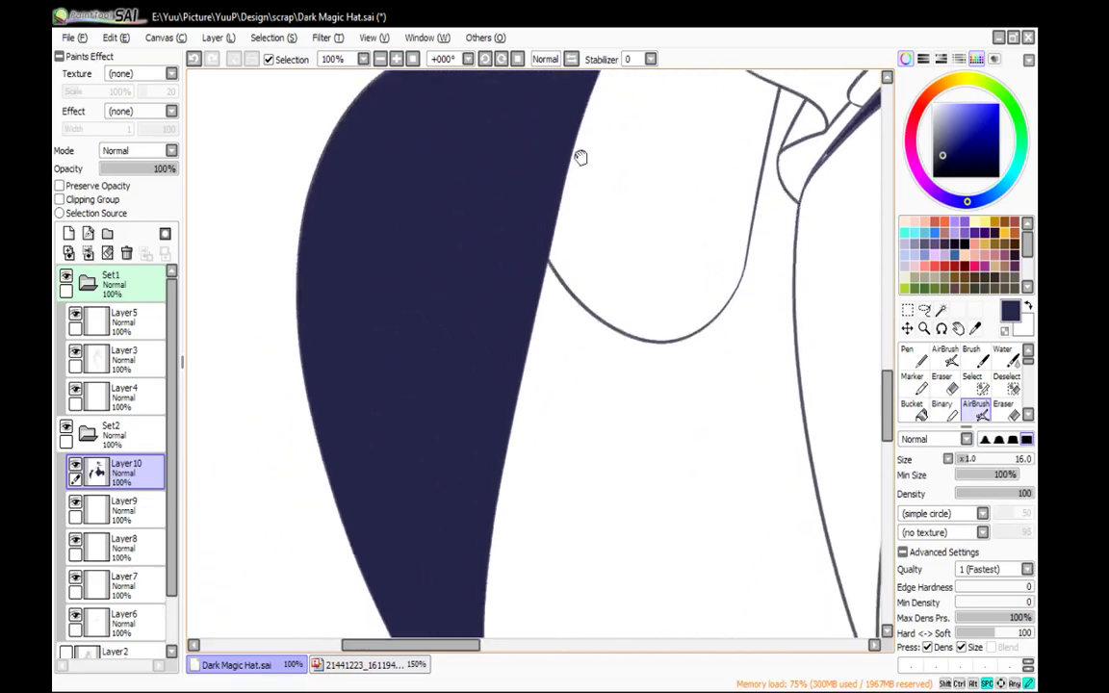
{"action": "left_click_drag", "start_coordinate": [504, 431], "coordinate": [516, 447]}
{"action": "key", "text": "minus"}
{"action": "key", "text": "g"}
{"action": "left_click", "coordinate": [517, 444]}
{"action": "key", "text": "v"}
{"action": "left_click_drag", "start_coordinate": [811, 390], "coordinate": [515, 321]}
{"action": "left_click_drag", "start_coordinate": [563, 271], "coordinate": [320, 301]}
{"action": "left_click_drag", "start_coordinate": [658, 207], "coordinate": [633, 453]}
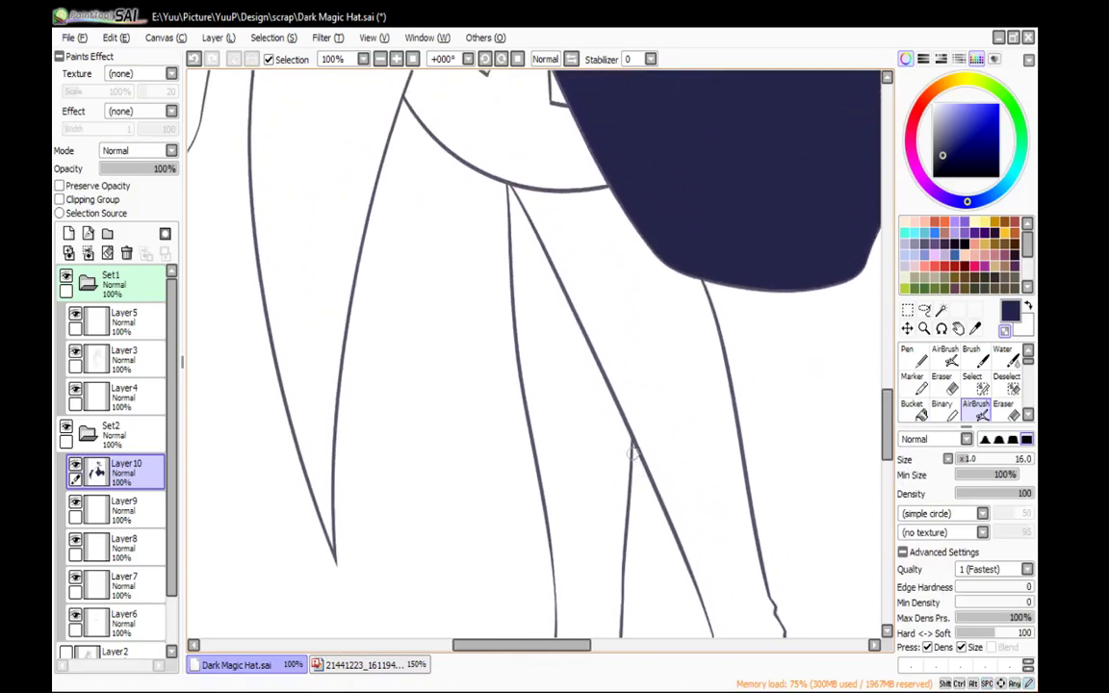
Paint navy into the cape's thin pointed fold beside the sleeve and along the notch in its right inner hem
{"action": "left_click_drag", "start_coordinate": [555, 219], "coordinate": [867, 311]}
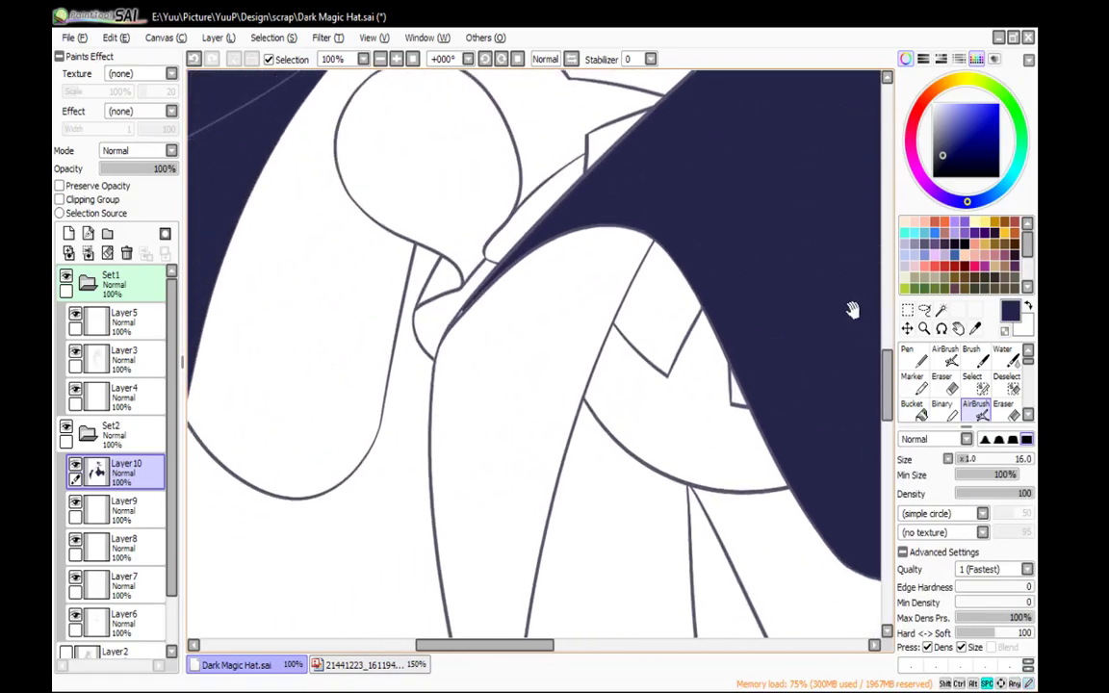
{"action": "mouse_move", "coordinate": [463, 304]}
{"action": "left_mouse_down"}
{"action": "mouse_move", "coordinate": [453, 323]}
{"action": "mouse_move", "coordinate": [456, 314]}
{"action": "left_mouse_up"}
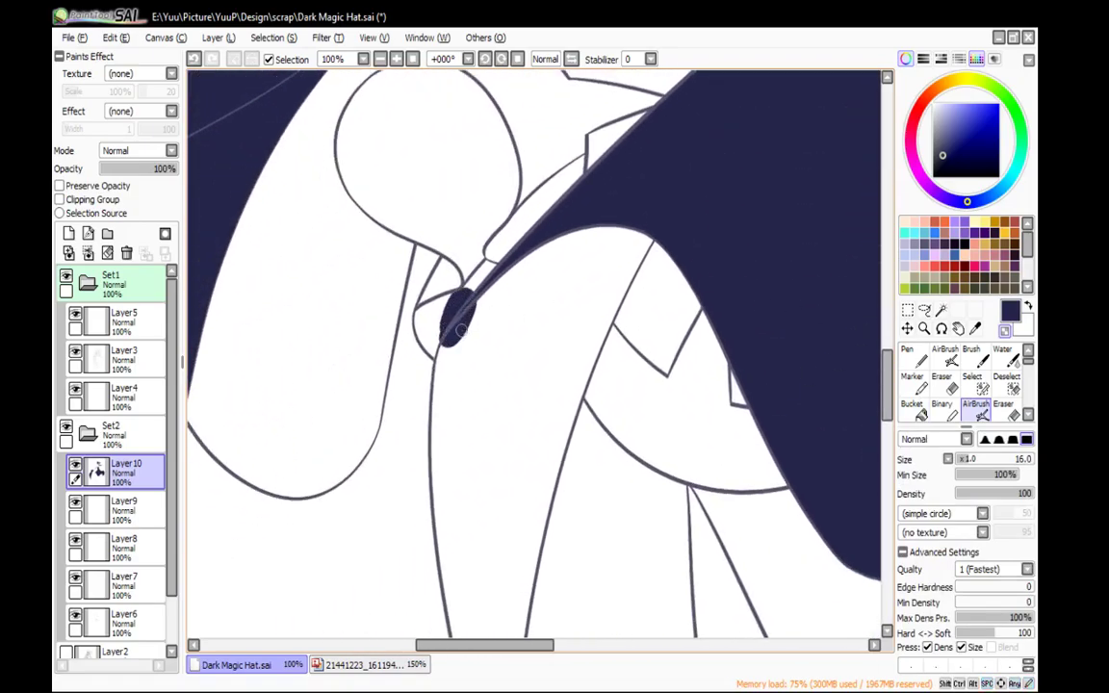
{"action": "left_click_drag", "start_coordinate": [706, 222], "coordinate": [544, 248]}
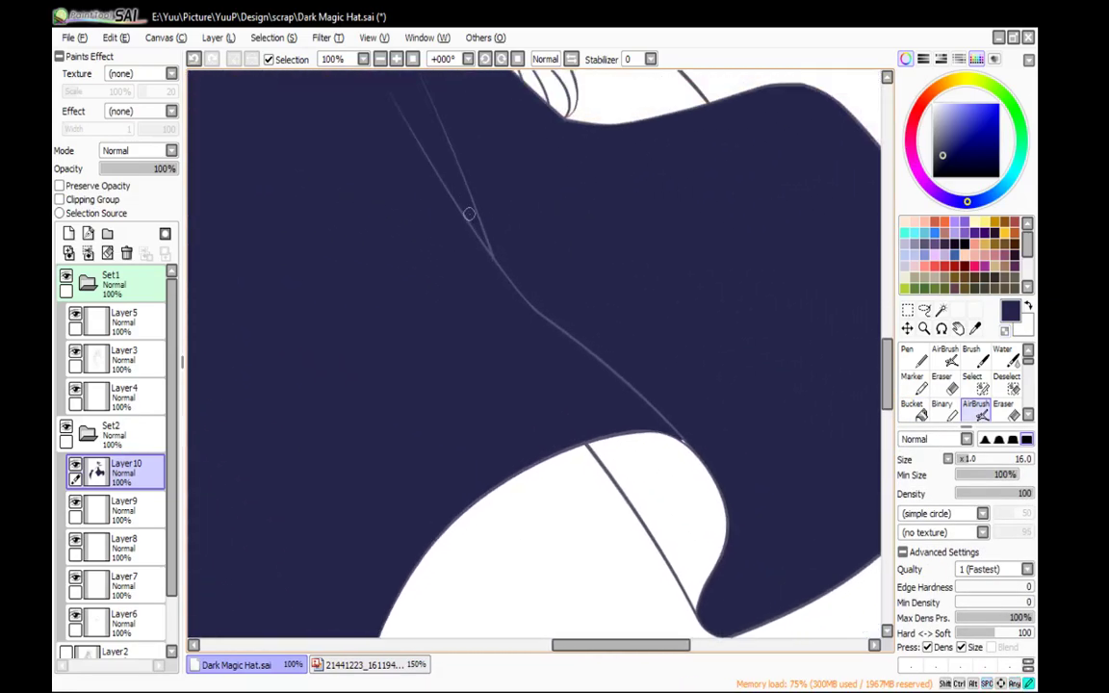
{"action": "left_click_drag", "start_coordinate": [672, 440], "coordinate": [702, 465]}
Fill the back of the cape behind the right-hand hair tips with navy and clean up the spots between the strands
{"action": "mouse_move", "coordinate": [701, 561]}
{"action": "left_mouse_down"}
{"action": "mouse_move", "coordinate": [722, 217]}
{"action": "mouse_move", "coordinate": [752, 158]}
{"action": "left_mouse_up"}
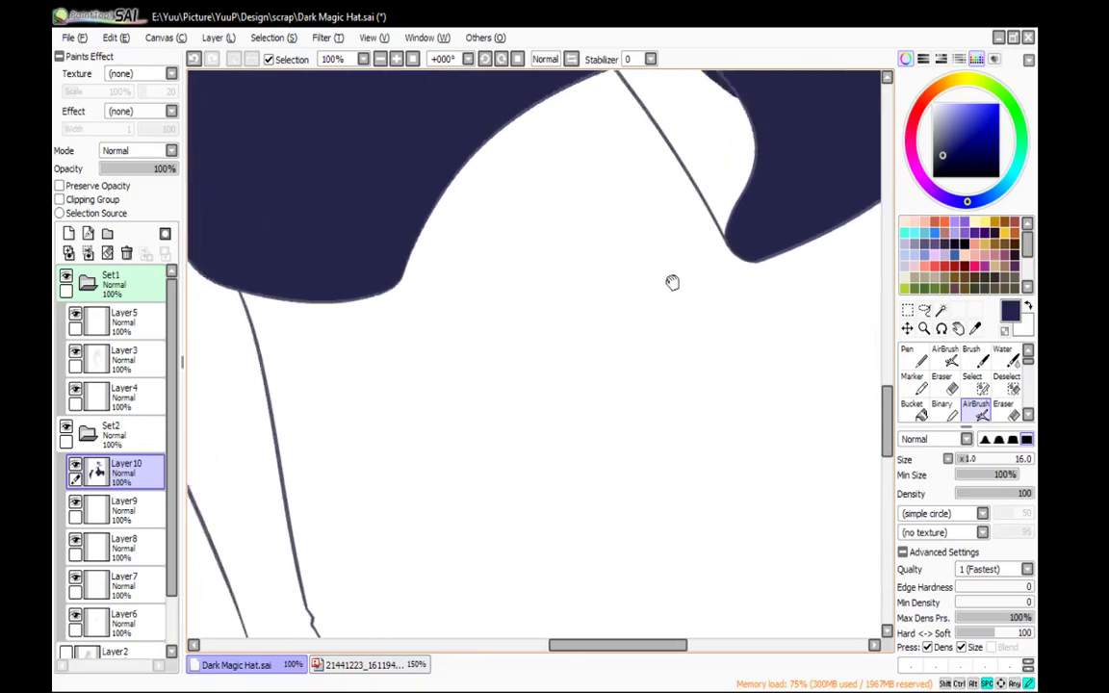
{"action": "left_click_drag", "start_coordinate": [707, 242], "coordinate": [400, 594]}
{"action": "left_click_drag", "start_coordinate": [712, 274], "coordinate": [830, 590]}
{"action": "left_click_drag", "start_coordinate": [545, 476], "coordinate": [668, 524]}
{"action": "key", "text": "g"}
{"action": "left_click", "coordinate": [611, 403]}
{"action": "left_click", "coordinate": [539, 405]}
{"action": "key", "text": "b"}
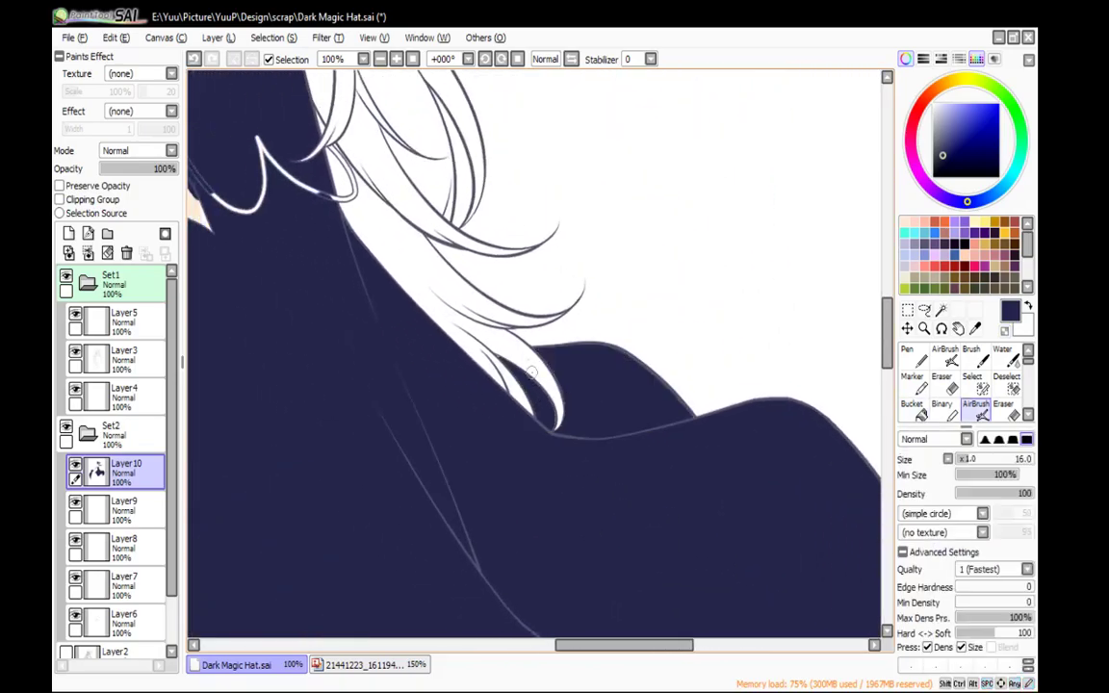
{"action": "key", "text": "g"}
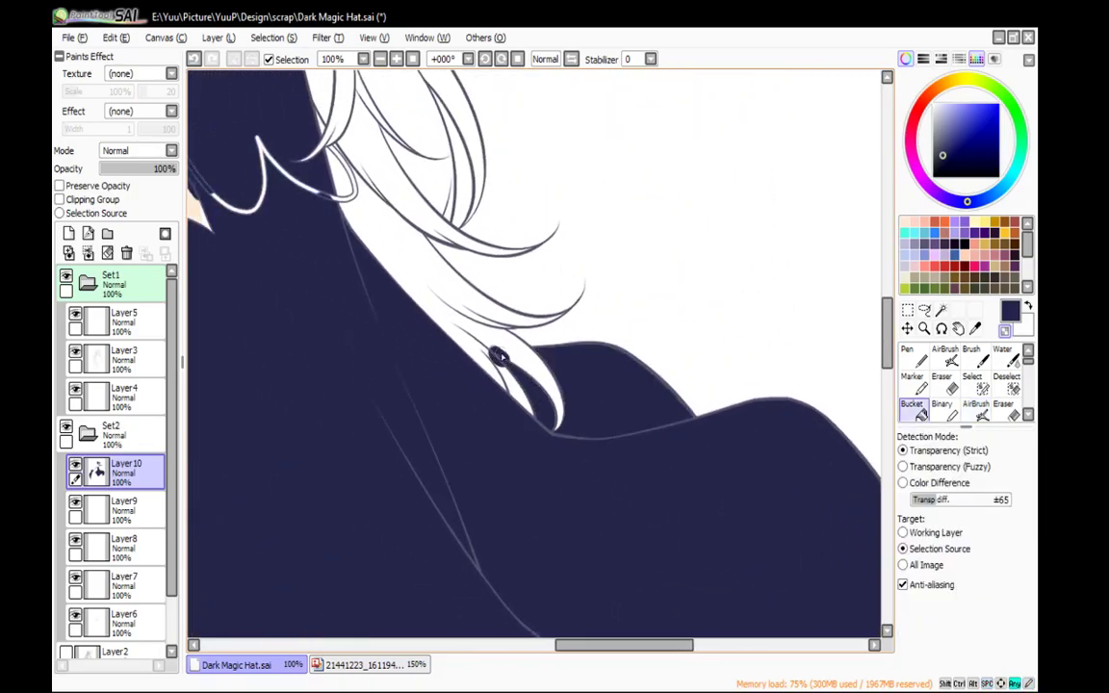
{"action": "left_click", "coordinate": [500, 365]}
{"action": "key", "text": "b"}
Add a new layer above Layer10 and sample the orange of the flame trim from the reference image
{"action": "mouse_move", "coordinate": [523, 402]}
{"action": "left_mouse_down"}
{"action": "mouse_move", "coordinate": [586, 452]}
{"action": "mouse_move", "coordinate": [711, 516]}
{"action": "left_mouse_up"}
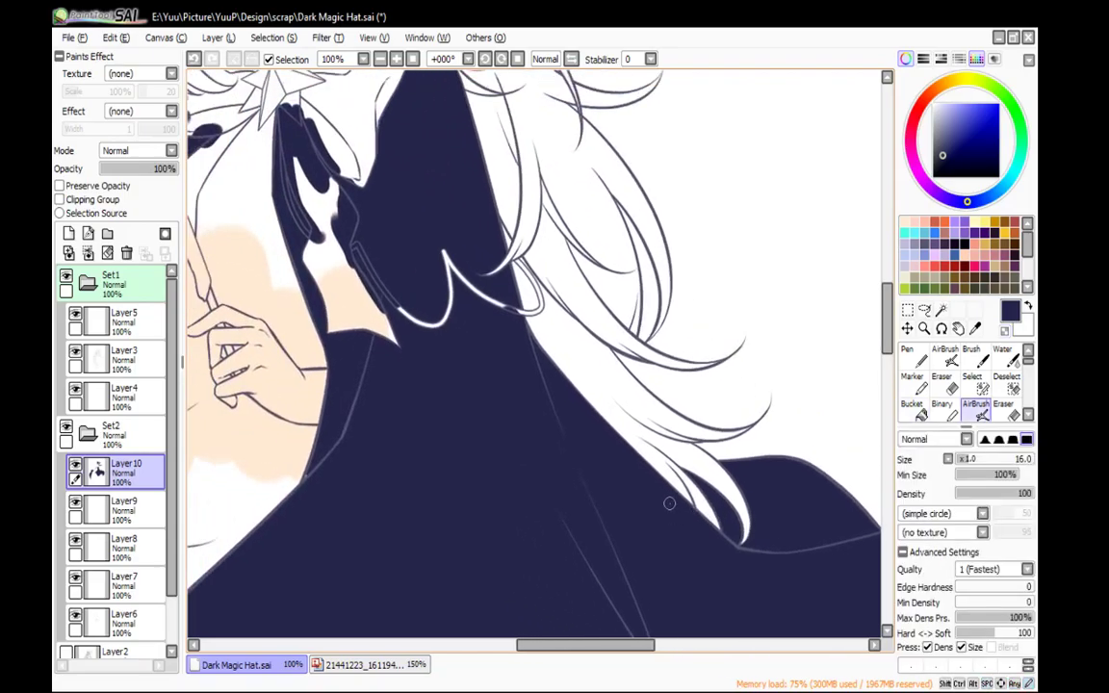
{"action": "scroll", "coordinate": [711, 396], "scroll_direction": "down", "scroll_amount": 3}
{"action": "left_click_drag", "start_coordinate": [695, 366], "coordinate": [599, 307]}
{"action": "left_click", "coordinate": [68, 234]}
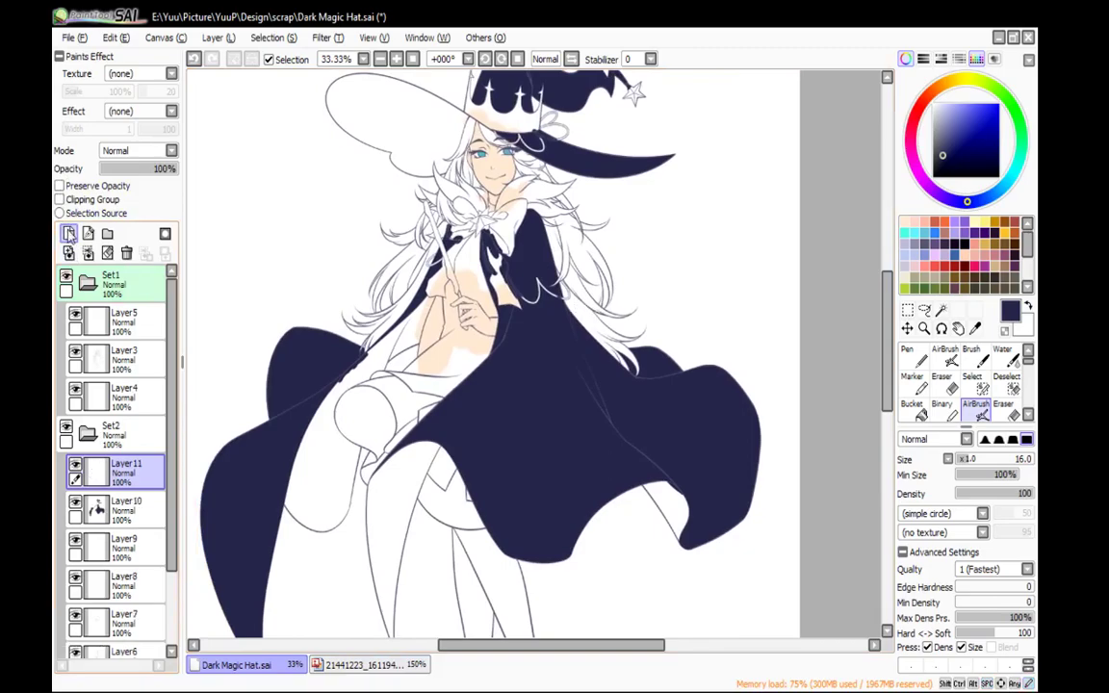
{"action": "left_click", "coordinate": [366, 664]}
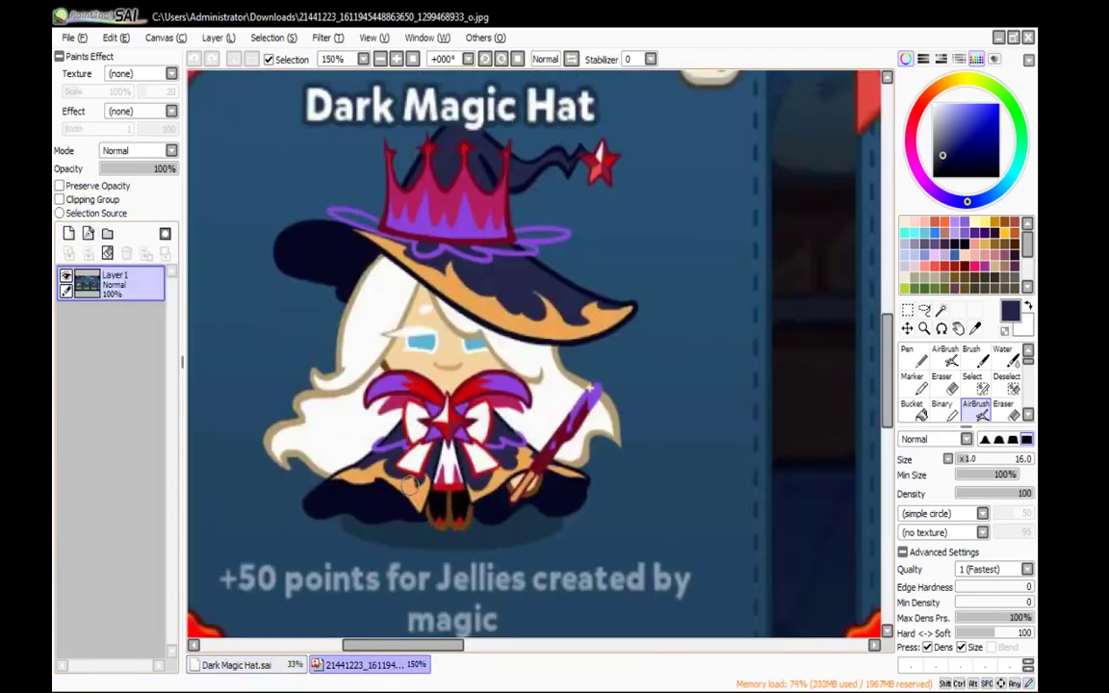
{"action": "left_click", "coordinate": [279, 663]}
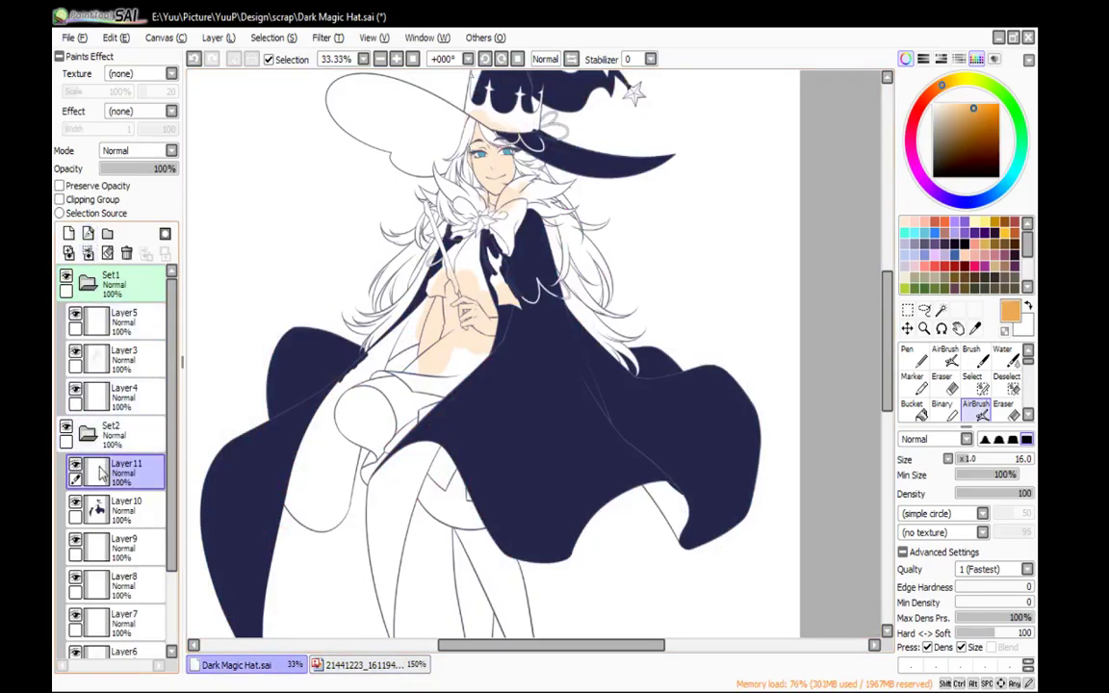
Select the painted area of Layer10, fill it with orange on Layer11, and clear the selection
{"action": "left_click", "coordinate": [99, 506], "text": "ctrl"}
{"action": "key", "text": "ctrl+f"}
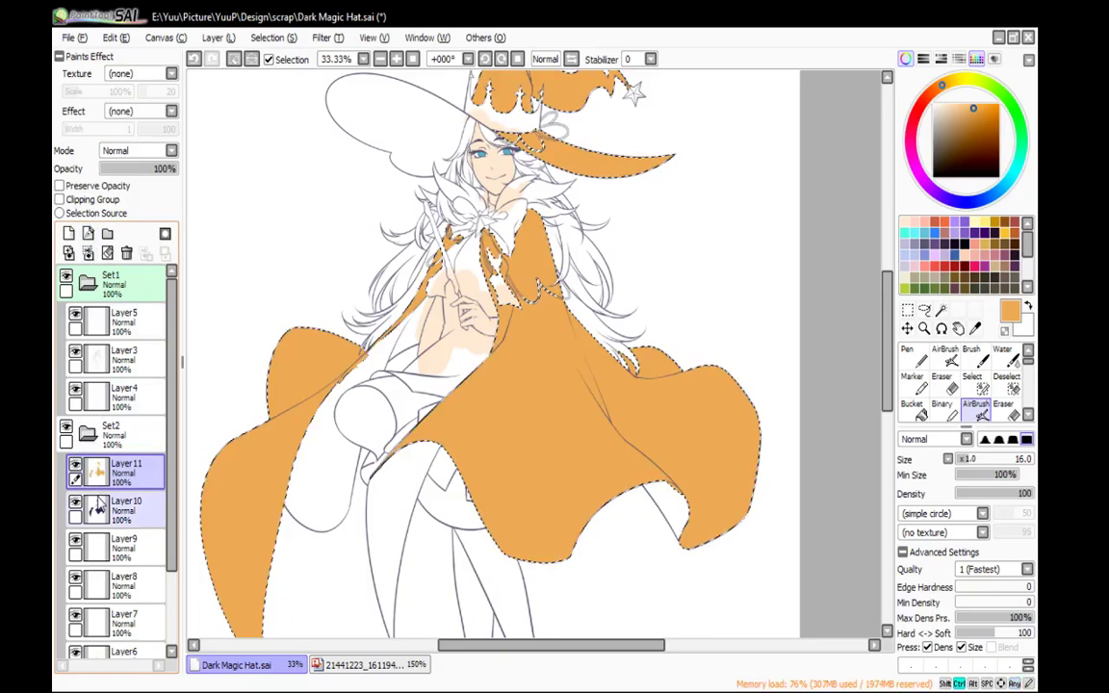
{"action": "key", "text": "ctrl+d"}
Enlarge the AirBrush to size 100 and erase the orange from the hat's cone on Layer11 using the transparent colour
{"action": "left_click_drag", "start_coordinate": [462, 289], "coordinate": [371, 502]}
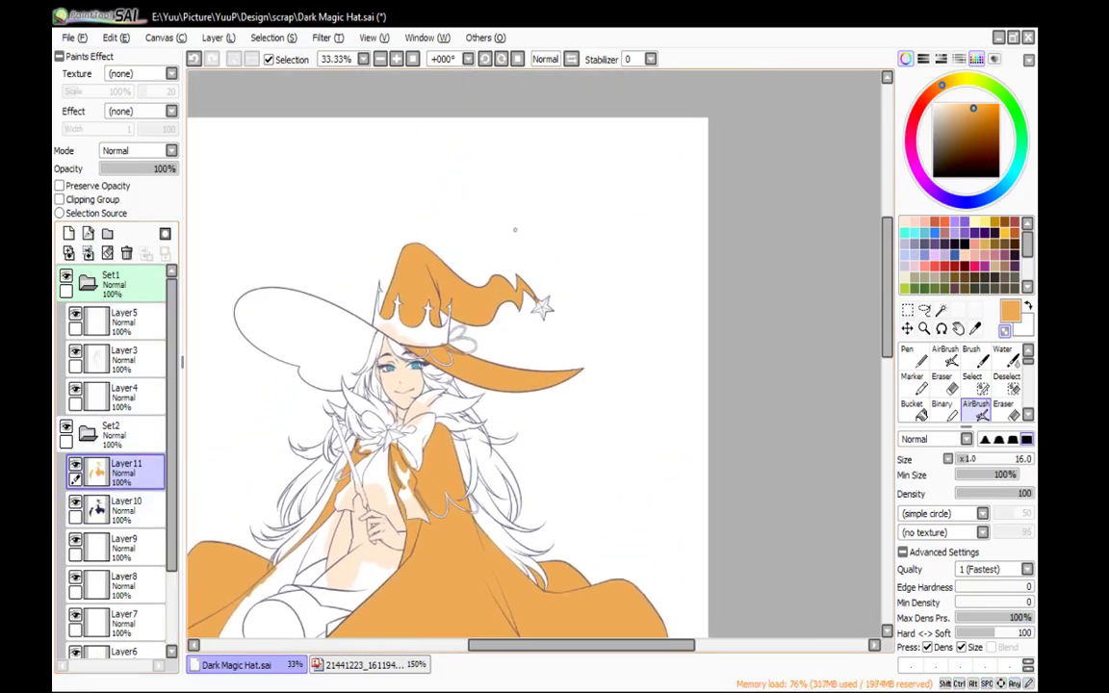
{"action": "scroll", "coordinate": [514, 230], "scroll_direction": "up", "scroll_amount": 4}
{"action": "key", "text": "bracketright"}
{"action": "key", "text": "bracketright"}
{"action": "key", "text": "bracketright"}
{"action": "key", "text": "bracketright"}
{"action": "key", "text": "bracketright"}
{"action": "key", "text": "bracketright"}
{"action": "key", "text": "bracketright"}
{"action": "key", "text": "bracketright"}
{"action": "key", "text": "bracketright"}
{"action": "mouse_move", "coordinate": [625, 310]}
{"action": "left_mouse_down"}
{"action": "mouse_move", "coordinate": [717, 421]}
{"action": "mouse_move", "coordinate": [448, 315]}
{"action": "mouse_move", "coordinate": [439, 381]}
{"action": "mouse_move", "coordinate": [260, 317]}
{"action": "mouse_move", "coordinate": [227, 168]}
{"action": "mouse_move", "coordinate": [251, 366]}
{"action": "mouse_move", "coordinate": [347, 404]}
{"action": "left_mouse_up"}
{"action": "left_click_drag", "start_coordinate": [529, 390], "coordinate": [492, 125]}
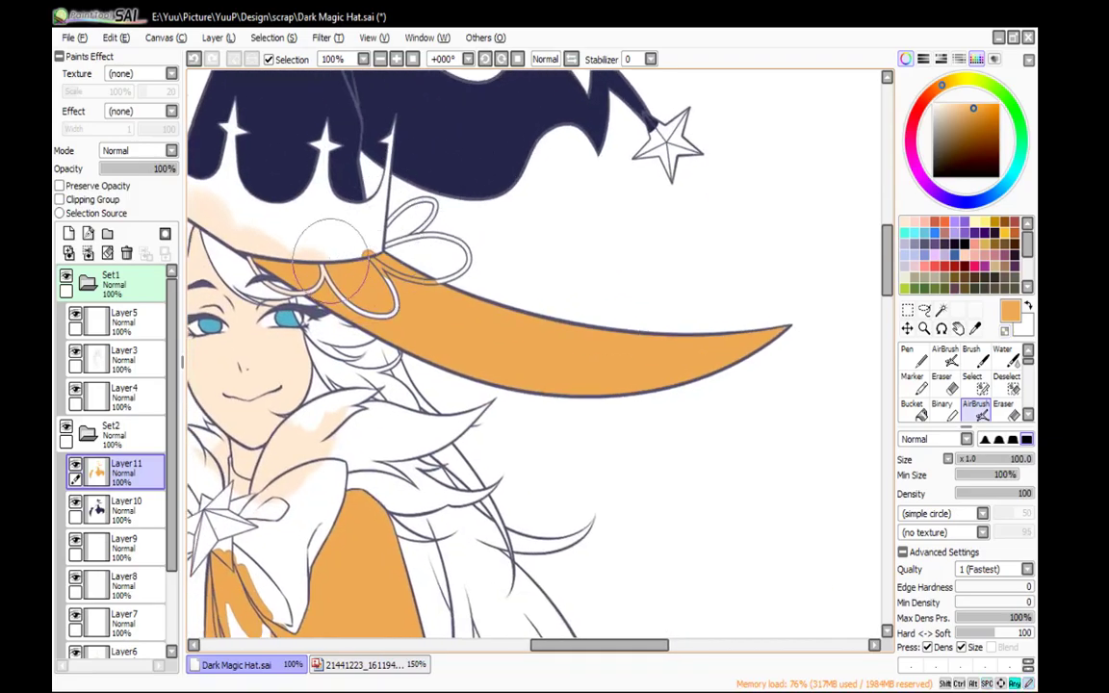
Set the airbrush size to 30 and erase rounded scallops from the orange along the hat brim's upper edge
{"action": "key", "text": "bracketleft"}
{"action": "key", "text": "bracketleft"}
{"action": "key", "text": "bracketleft"}
{"action": "key", "text": "bracketleft"}
{"action": "key", "text": "bracketleft"}
{"action": "key", "text": "bracketleft"}
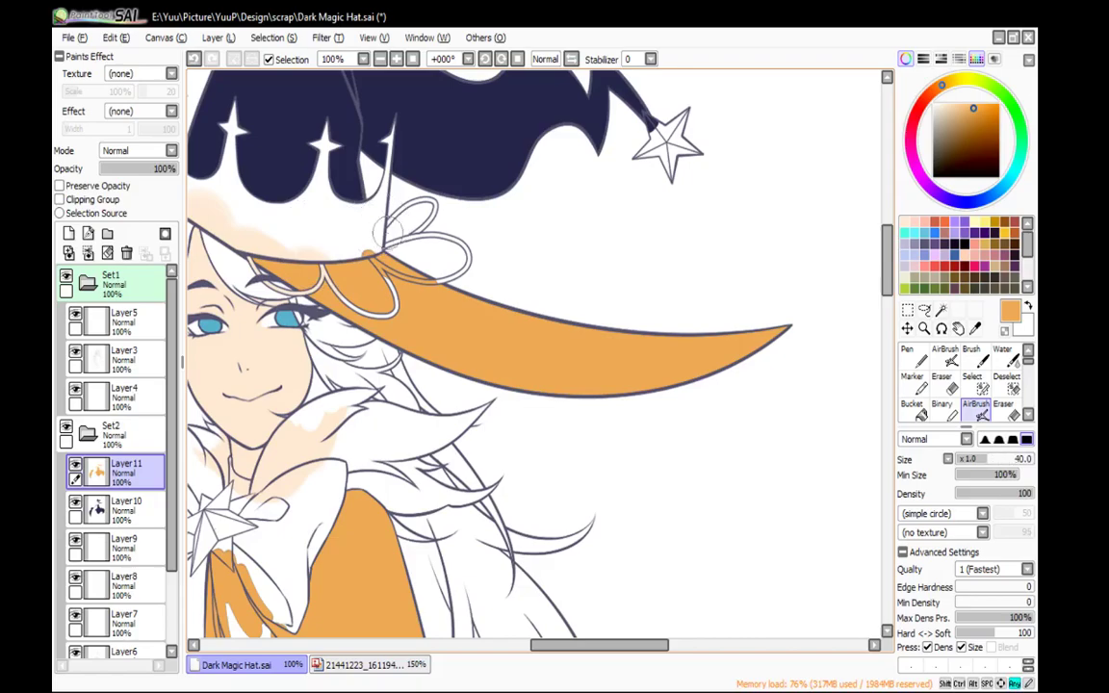
{"action": "key", "text": "bracketleft"}
{"action": "key", "text": "bracketleft"}
{"action": "mouse_move", "coordinate": [455, 326]}
{"action": "left_mouse_down"}
{"action": "mouse_move", "coordinate": [459, 308]}
{"action": "mouse_move", "coordinate": [412, 288]}
{"action": "mouse_move", "coordinate": [414, 267]}
{"action": "mouse_move", "coordinate": [462, 281]}
{"action": "mouse_move", "coordinate": [521, 330]}
{"action": "mouse_move", "coordinate": [530, 304]}
{"action": "left_mouse_up"}
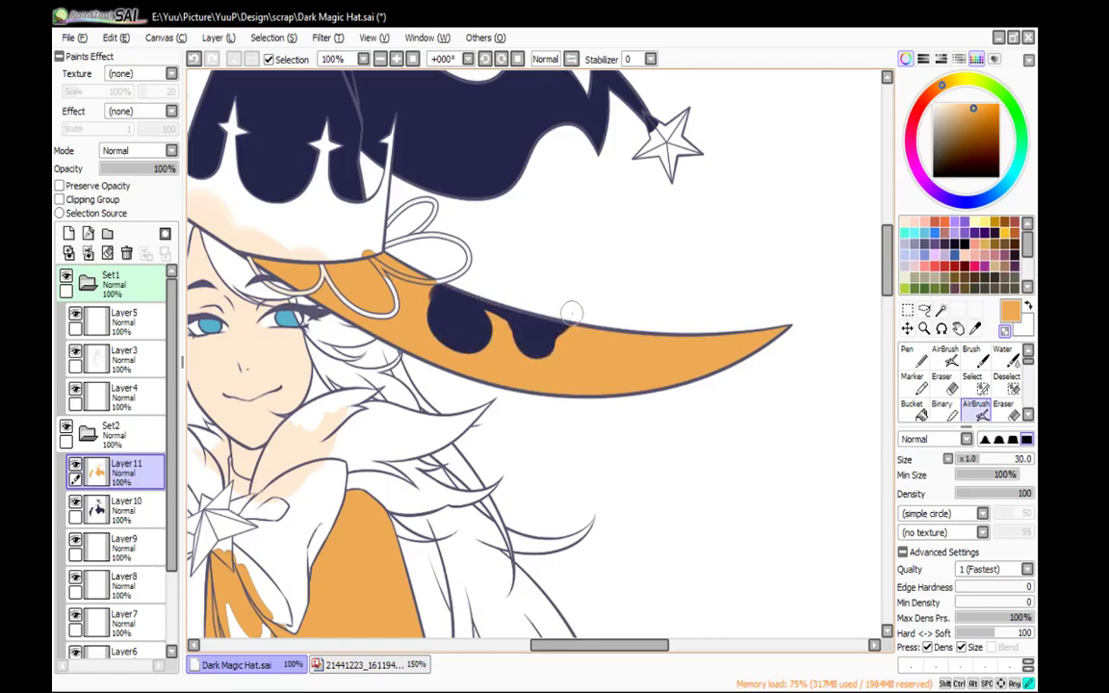
{"action": "mouse_move", "coordinate": [573, 311]}
{"action": "left_mouse_down"}
{"action": "mouse_move", "coordinate": [569, 323]}
{"action": "mouse_move", "coordinate": [606, 358]}
{"action": "mouse_move", "coordinate": [594, 326]}
{"action": "mouse_move", "coordinate": [646, 344]}
{"action": "mouse_move", "coordinate": [650, 364]}
{"action": "mouse_move", "coordinate": [655, 329]}
{"action": "left_mouse_up"}
Shape the orange points between the scallops near the brim's tip and clear the orange spill outside the outline with the Bucket
{"action": "key", "text": "-"}
{"action": "mouse_move", "coordinate": [653, 373]}
{"action": "left_mouse_down"}
{"action": "mouse_move", "coordinate": [634, 315]}
{"action": "mouse_move", "coordinate": [682, 327]}
{"action": "mouse_move", "coordinate": [682, 340]}
{"action": "mouse_move", "coordinate": [674, 332]}
{"action": "mouse_move", "coordinate": [701, 354]}
{"action": "mouse_move", "coordinate": [690, 383]}
{"action": "mouse_move", "coordinate": [681, 314]}
{"action": "mouse_move", "coordinate": [705, 366]}
{"action": "mouse_move", "coordinate": [683, 296]}
{"action": "left_mouse_up"}
{"action": "key", "text": "-"}
{"action": "key", "text": "-"}
{"action": "key", "text": "-"}
{"action": "key", "text": "g"}
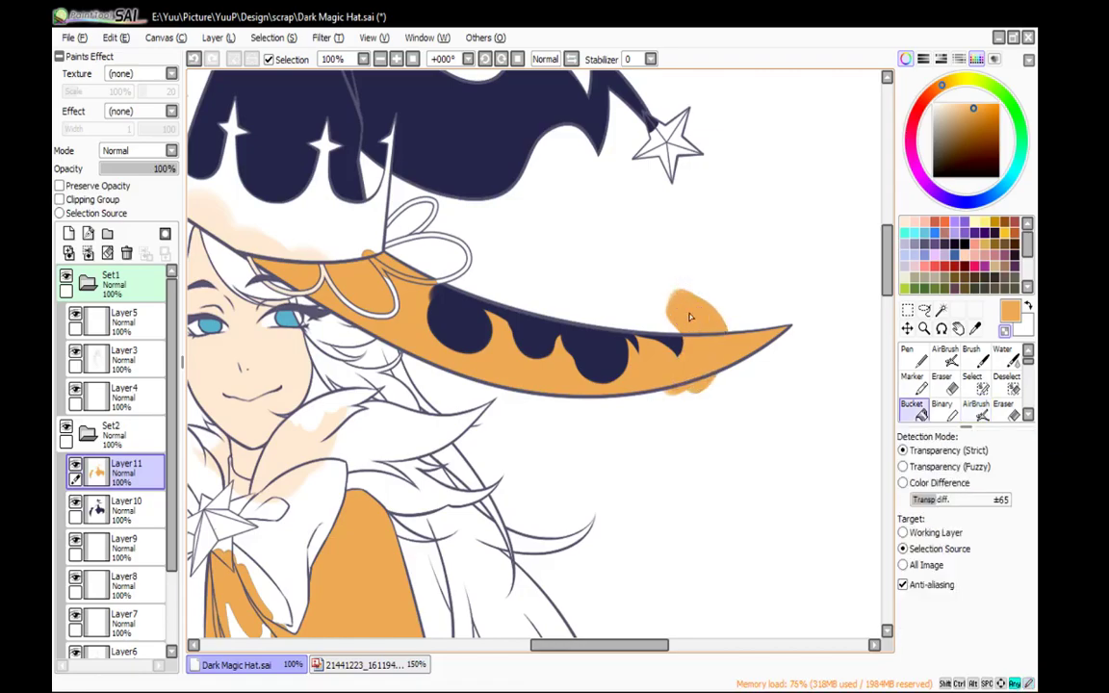
{"action": "left_click", "coordinate": [689, 318]}
{"action": "left_click", "coordinate": [696, 389]}
{"action": "key", "text": "-"}
Flip the canvas view and erase more orange to extend the scalloped trim along the brim toward the hat's bow
{"action": "key", "text": "b"}
{"action": "left_click_drag", "start_coordinate": [579, 334], "coordinate": [768, 371]}
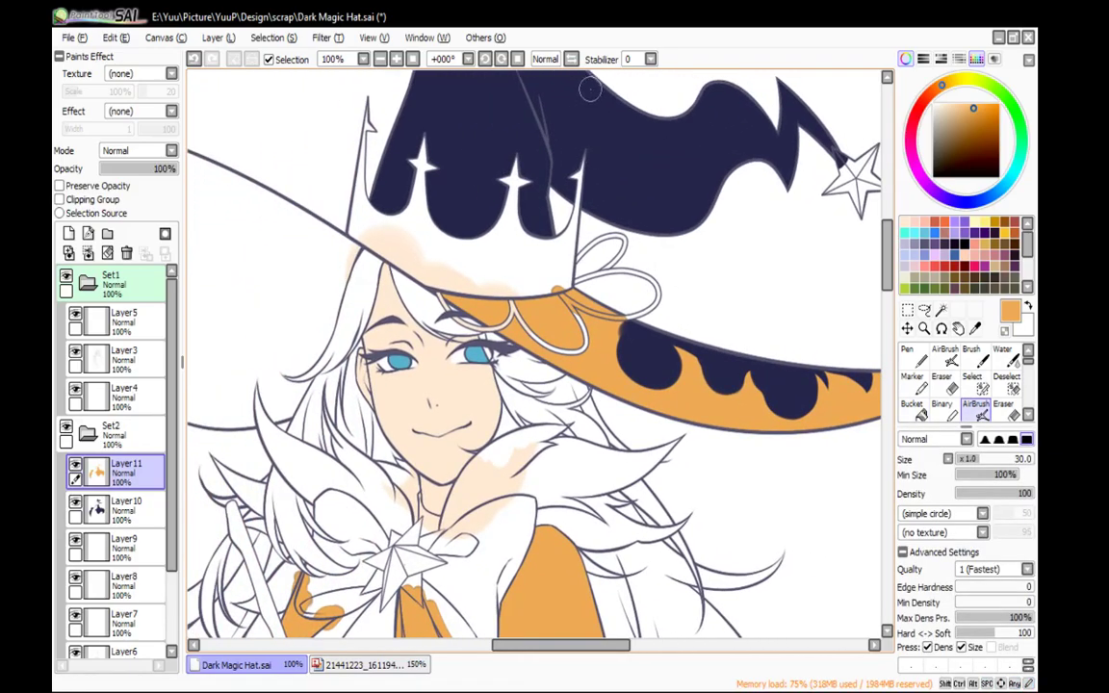
{"action": "key", "text": "h"}
{"action": "left_click_drag", "start_coordinate": [520, 310], "coordinate": [607, 252]}
{"action": "left_click_drag", "start_coordinate": [559, 299], "coordinate": [560, 279]}
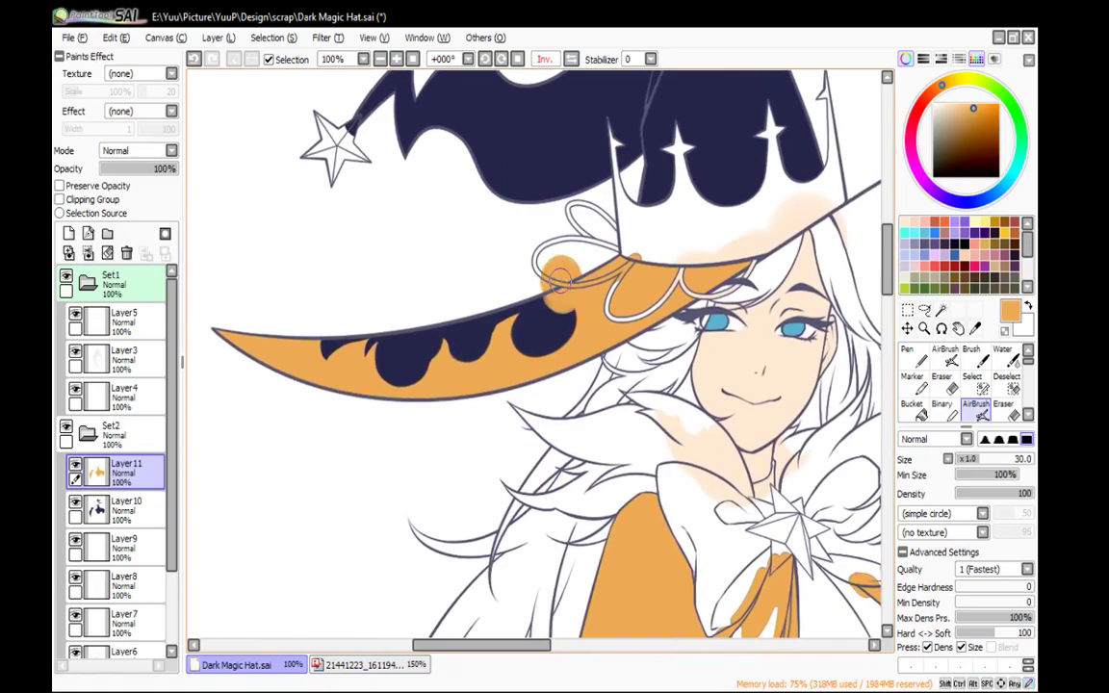
{"action": "key", "text": "ctrl+z"}
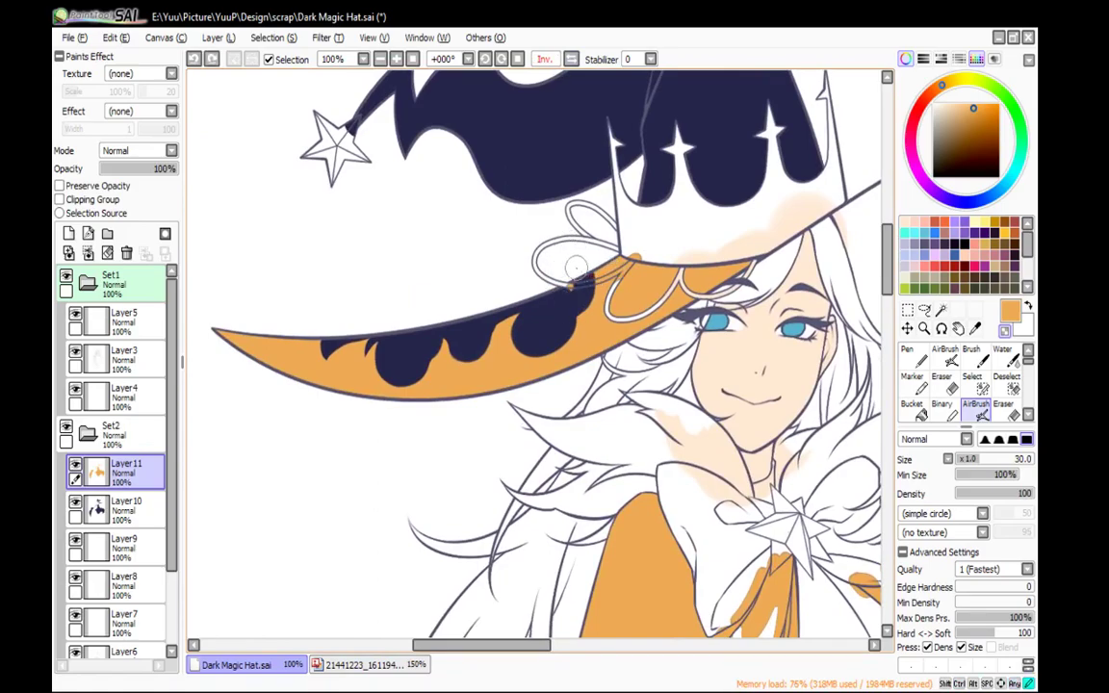
{"action": "left_click_drag", "start_coordinate": [580, 306], "coordinate": [570, 292]}
{"action": "mouse_move", "coordinate": [616, 259]}
{"action": "left_mouse_down"}
{"action": "mouse_move", "coordinate": [617, 325]}
{"action": "mouse_move", "coordinate": [643, 302]}
{"action": "mouse_move", "coordinate": [631, 250]}
{"action": "left_mouse_up"}
{"action": "key", "text": "minus"}
{"action": "mouse_move", "coordinate": [638, 302]}
{"action": "left_mouse_down"}
{"action": "mouse_move", "coordinate": [630, 245]}
{"action": "mouse_move", "coordinate": [618, 320]}
{"action": "mouse_move", "coordinate": [641, 278]}
{"action": "mouse_move", "coordinate": [625, 220]}
{"action": "mouse_move", "coordinate": [650, 260]}
{"action": "mouse_move", "coordinate": [627, 241]}
{"action": "mouse_move", "coordinate": [641, 211]}
{"action": "mouse_move", "coordinate": [665, 260]}
{"action": "mouse_move", "coordinate": [642, 280]}
{"action": "mouse_move", "coordinate": [633, 262]}
{"action": "mouse_move", "coordinate": [654, 255]}
{"action": "mouse_move", "coordinate": [677, 280]}
{"action": "mouse_move", "coordinate": [641, 240]}
{"action": "mouse_move", "coordinate": [682, 225]}
{"action": "mouse_move", "coordinate": [717, 273]}
{"action": "mouse_move", "coordinate": [697, 253]}
{"action": "mouse_move", "coordinate": [739, 221]}
{"action": "mouse_move", "coordinate": [714, 220]}
{"action": "mouse_move", "coordinate": [713, 253]}
{"action": "left_mouse_up"}
{"action": "key", "text": "minus"}
{"action": "key", "text": "ctrl+z"}
Try to erase rounded shapes from the orange cape with the airbrush at size 70
{"action": "key", "text": "space"}
{"action": "mouse_move", "coordinate": [768, 485]}
{"action": "left_mouse_down"}
{"action": "mouse_move", "coordinate": [696, 350]}
{"action": "mouse_move", "coordinate": [750, 153]}
{"action": "left_mouse_up"}
{"action": "left_click_drag", "start_coordinate": [539, 390], "coordinate": [505, 60]}
{"action": "left_click", "coordinate": [380, 59]}
{"action": "left_click", "coordinate": [380, 59]}
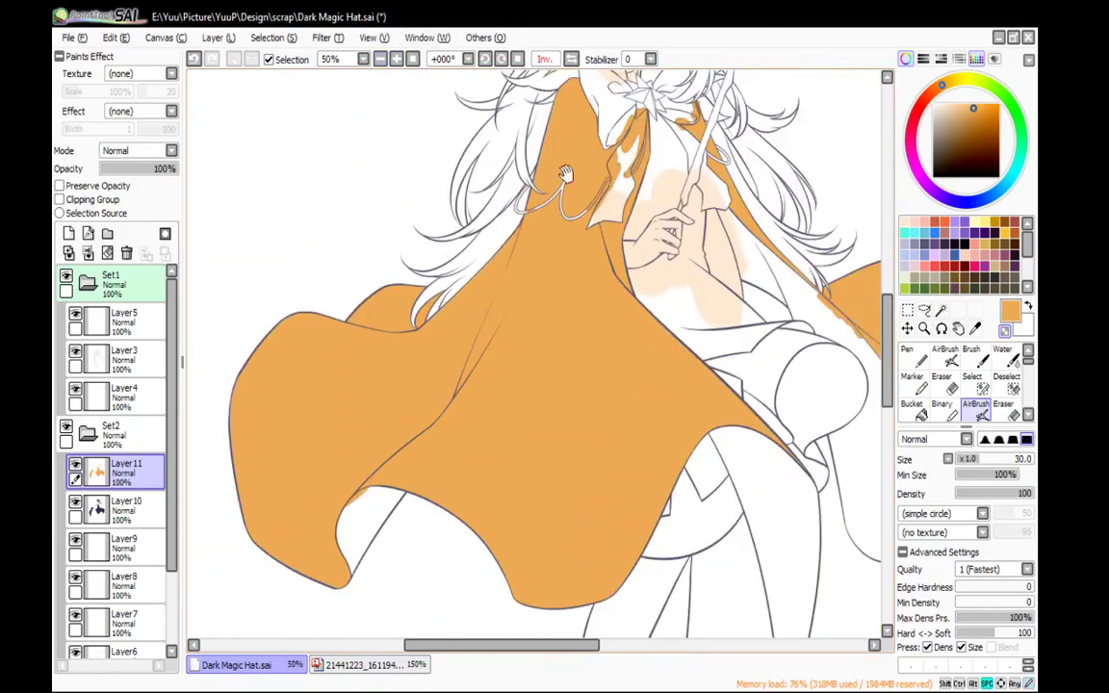
{"action": "left_click_drag", "start_coordinate": [655, 156], "coordinate": [598, 126]}
{"action": "left_click", "coordinate": [571, 59]}
{"action": "left_click_drag", "start_coordinate": [713, 170], "coordinate": [775, 147]}
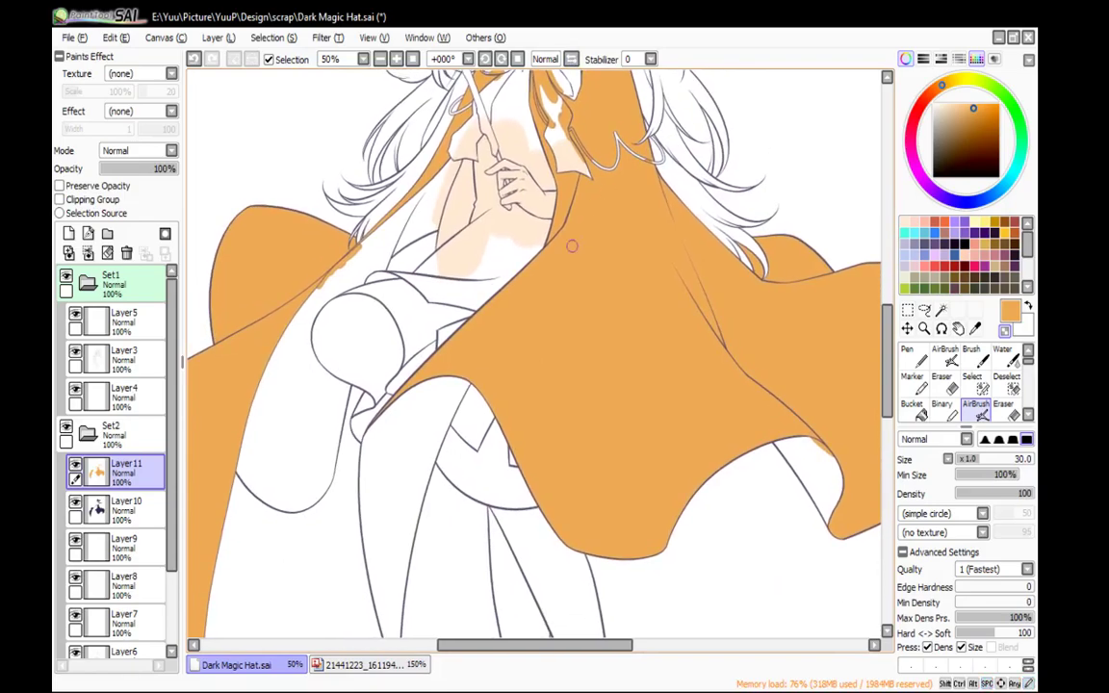
{"action": "key", "text": "bracketright"}
{"action": "key", "text": "bracketright"}
{"action": "key", "text": "bracketright"}
{"action": "key", "text": "bracketright"}
{"action": "key", "text": "bracketright"}
{"action": "mouse_move", "coordinate": [567, 311]}
{"action": "left_mouse_down"}
{"action": "mouse_move", "coordinate": [580, 350]}
{"action": "mouse_move", "coordinate": [541, 360]}
{"action": "mouse_move", "coordinate": [557, 310]}
{"action": "mouse_move", "coordinate": [577, 335]}
{"action": "mouse_move", "coordinate": [556, 382]}
{"action": "mouse_move", "coordinate": [534, 334]}
{"action": "mouse_move", "coordinate": [577, 328]}
{"action": "mouse_move", "coordinate": [542, 385]}
{"action": "mouse_move", "coordinate": [537, 326]}
{"action": "mouse_move", "coordinate": [579, 336]}
{"action": "mouse_move", "coordinate": [548, 379]}
{"action": "mouse_move", "coordinate": [527, 349]}
{"action": "mouse_move", "coordinate": [558, 313]}
{"action": "mouse_move", "coordinate": [578, 356]}
{"action": "mouse_move", "coordinate": [535, 383]}
{"action": "mouse_move", "coordinate": [539, 326]}
{"action": "mouse_move", "coordinate": [570, 327]}
{"action": "mouse_move", "coordinate": [572, 414]}
{"action": "mouse_move", "coordinate": [556, 435]}
{"action": "mouse_move", "coordinate": [579, 393]}
{"action": "mouse_move", "coordinate": [561, 421]}
{"action": "left_mouse_up"}
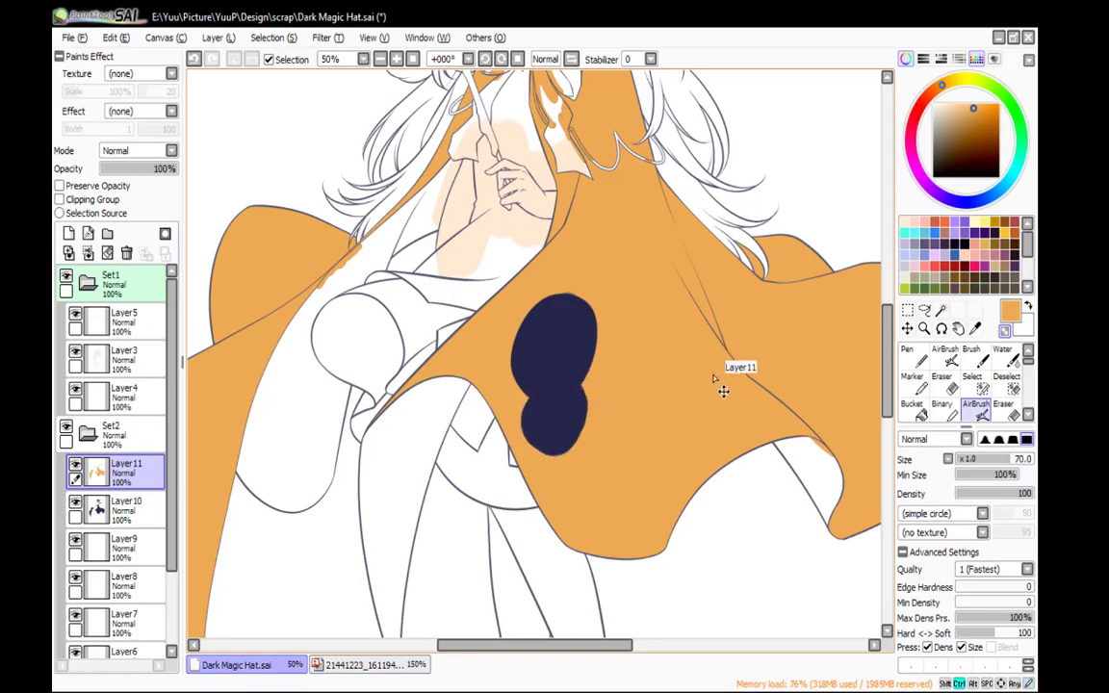
{"action": "key", "text": "ctrl+z"}
{"action": "key", "text": "ctrl+z"}
Lasso the whole cape and delete its orange from Layer11, leaving the hat brim's trim, and clear the selection
{"action": "left_click", "coordinate": [925, 310]}
{"action": "left_click_drag", "start_coordinate": [789, 320], "coordinate": [725, 408]}
{"action": "left_click", "coordinate": [381, 59]}
{"action": "left_click", "coordinate": [381, 59]}
{"action": "mouse_move", "coordinate": [481, 204]}
{"action": "left_mouse_down"}
{"action": "mouse_move", "coordinate": [453, 194]}
{"action": "mouse_move", "coordinate": [236, 462]}
{"action": "mouse_move", "coordinate": [739, 327]}
{"action": "mouse_move", "coordinate": [736, 289]}
{"action": "left_mouse_up"}
{"action": "key", "text": "Delete"}
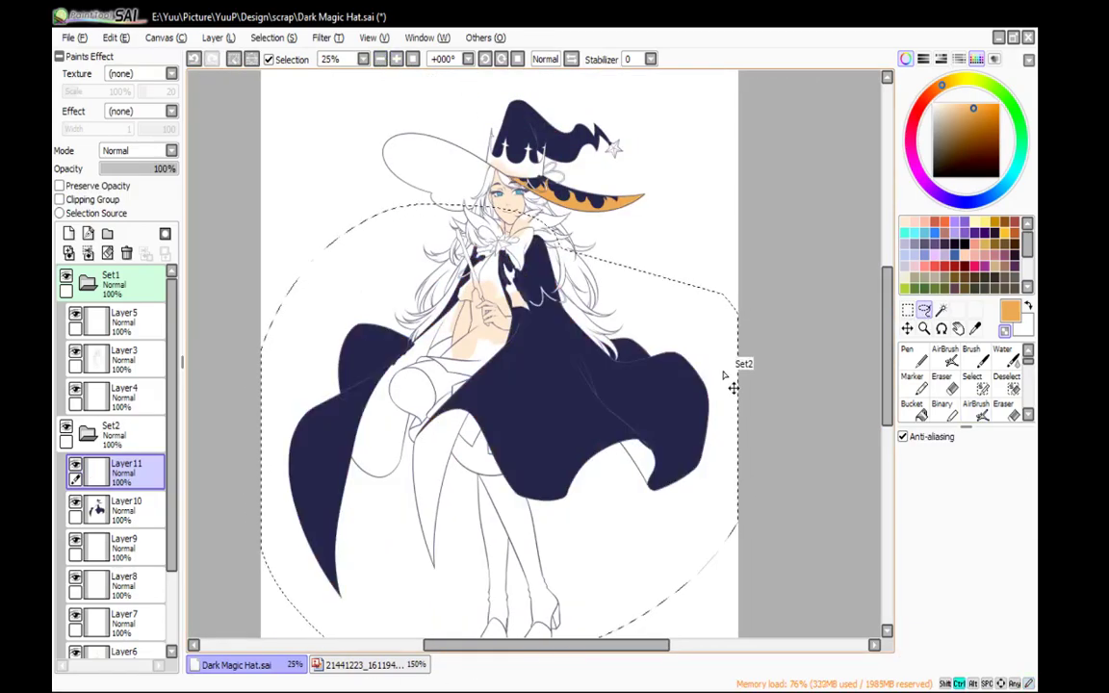
{"action": "key", "text": "ctrl+d"}
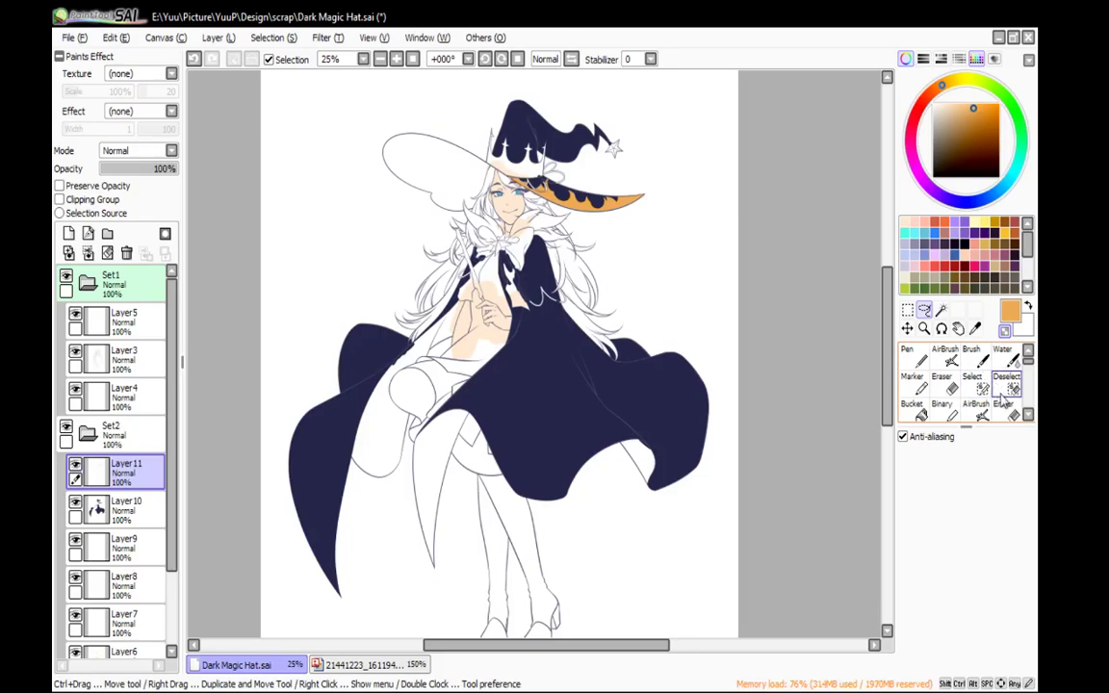
{"action": "left_click", "coordinate": [979, 387]}
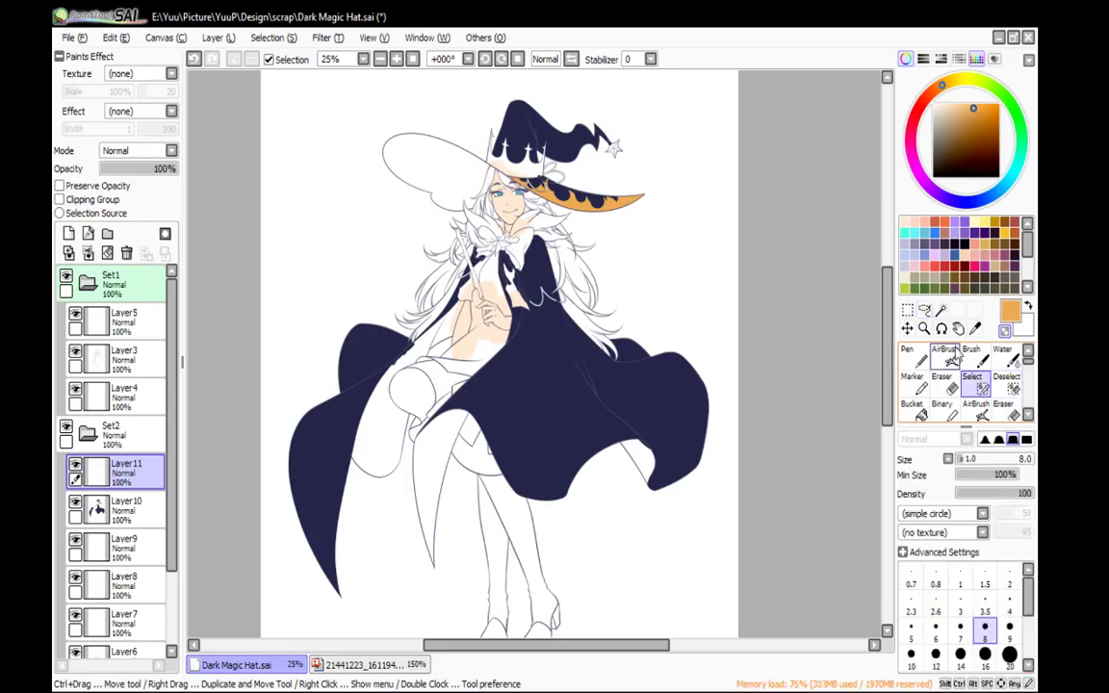
{"action": "left_click", "coordinate": [924, 309]}
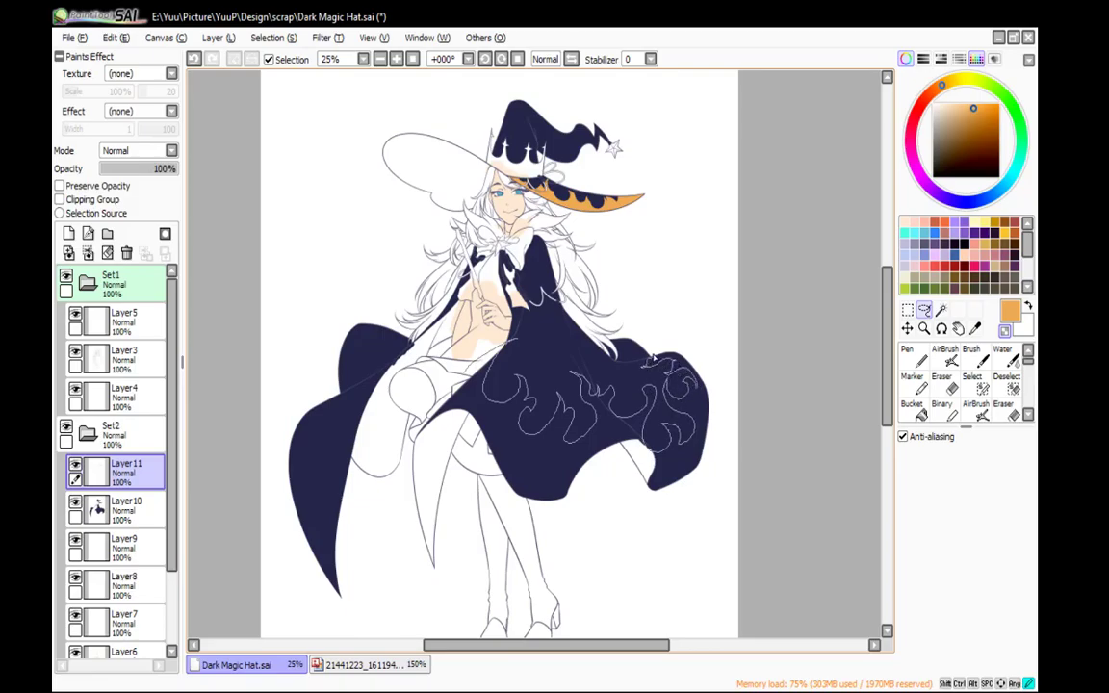
{"action": "left_click_drag", "start_coordinate": [616, 349], "coordinate": [600, 340]}
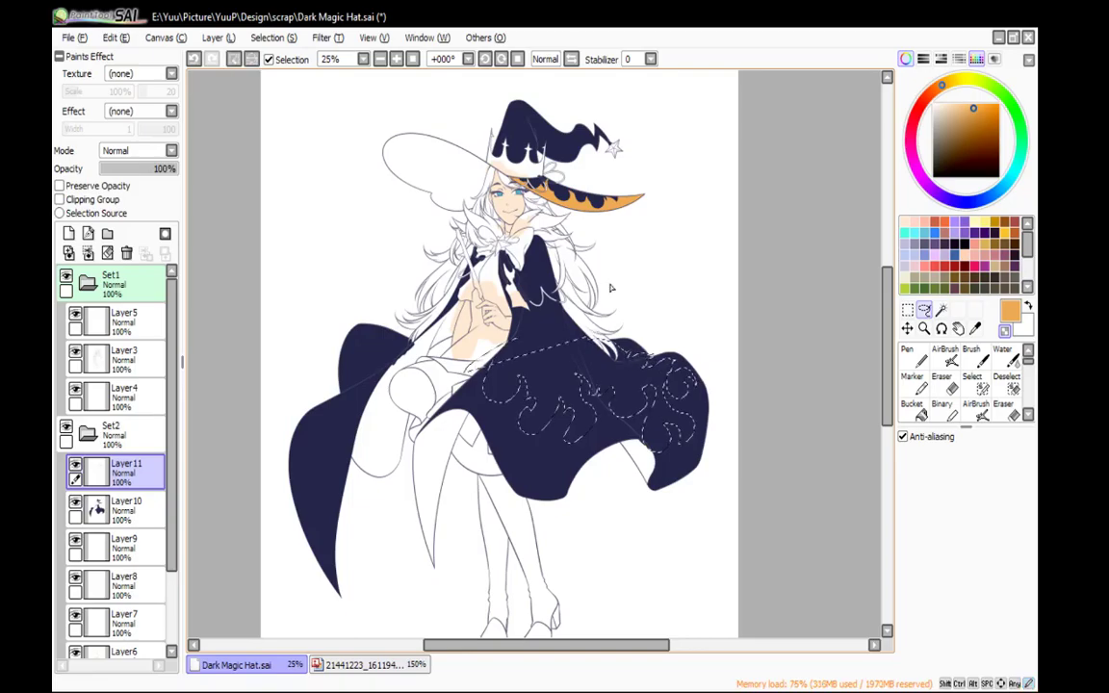
{"action": "key", "text": "ctrl+z"}
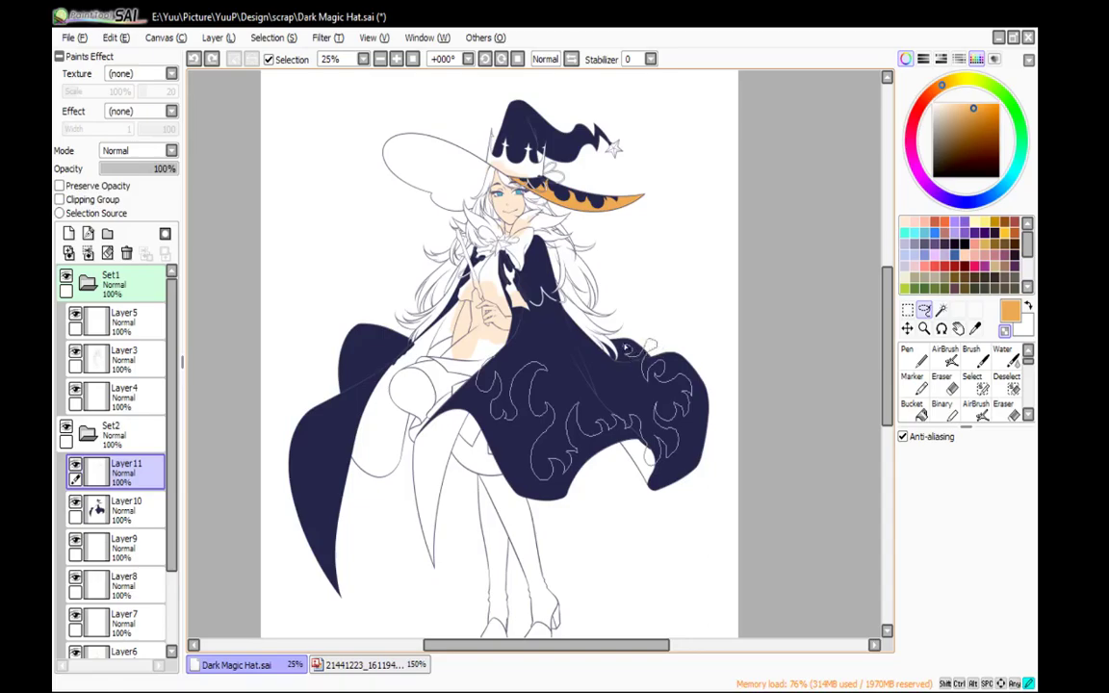
Lasso a flame-edged area around the cape's lower hem on Layer11, fill it with orange, and clear the selection
{"action": "mouse_move", "coordinate": [630, 321]}
{"action": "left_mouse_down"}
{"action": "mouse_move", "coordinate": [727, 433]}
{"action": "mouse_move", "coordinate": [520, 582]}
{"action": "mouse_move", "coordinate": [383, 482]}
{"action": "mouse_move", "coordinate": [395, 443]}
{"action": "left_mouse_up"}
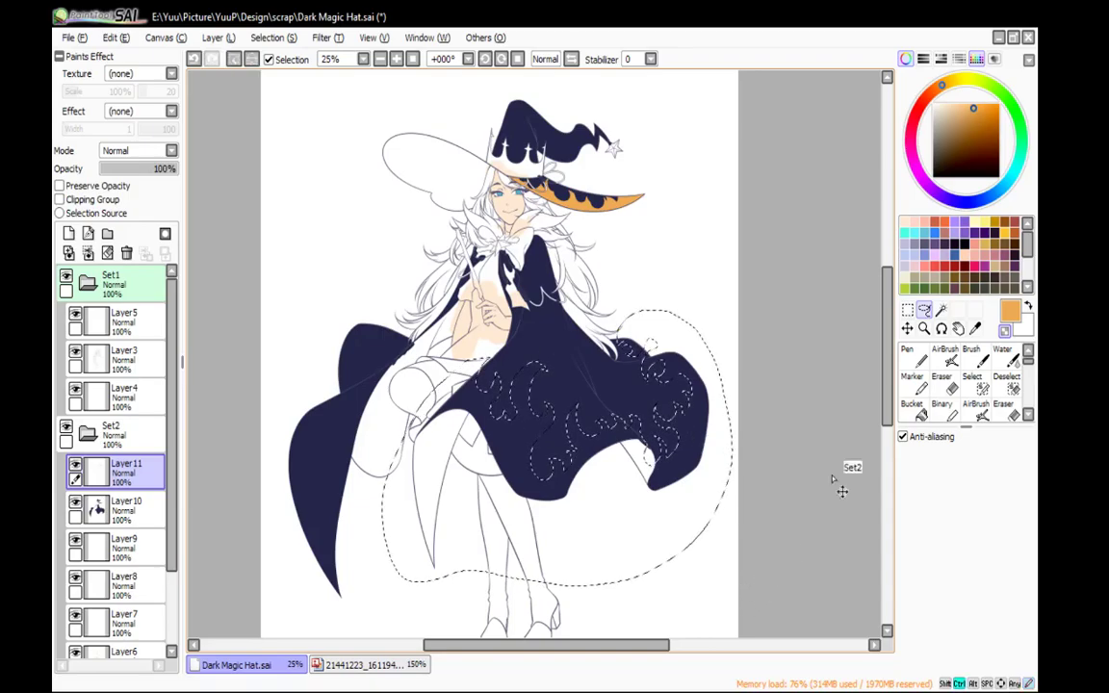
{"action": "key", "text": "ctrl+f"}
{"action": "scroll", "coordinate": [640, 453], "scroll_direction": "down", "scroll_amount": 1}
{"action": "scroll", "coordinate": [611, 447], "scroll_direction": "up", "scroll_amount": 6}
{"action": "key", "text": "ctrl+d"}
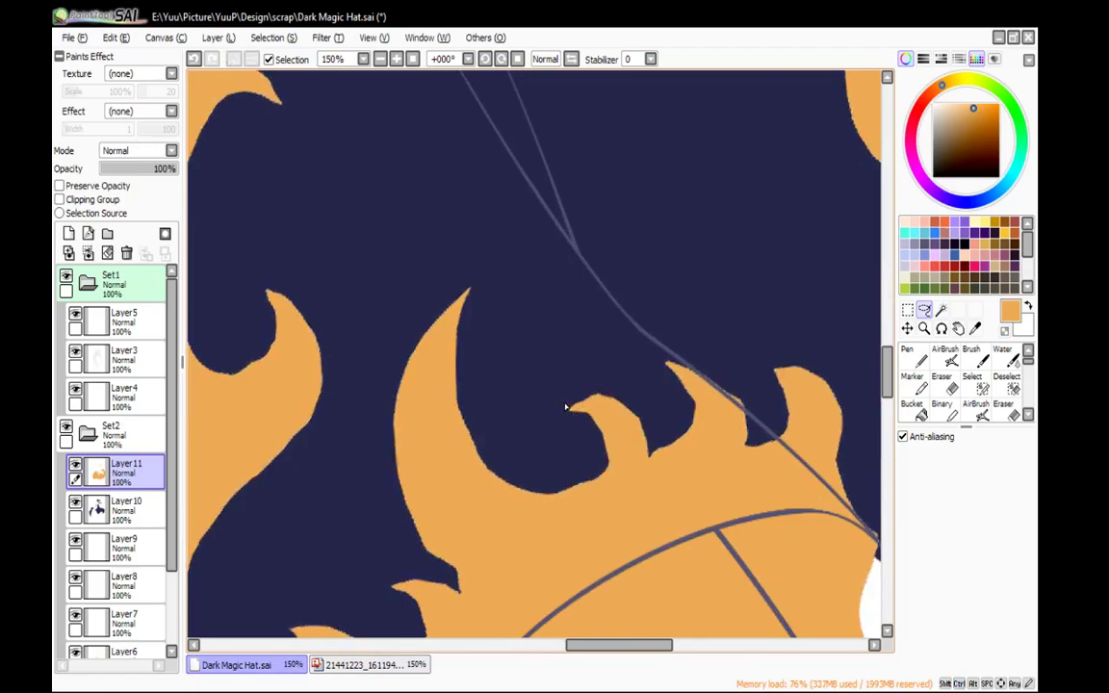
Extend the orange flame point on the cape's back fold under the hair with the Pen and fill its gaps with the Bucket
{"action": "scroll", "coordinate": [529, 413], "scroll_direction": "down", "scroll_amount": 2}
{"action": "mouse_move", "coordinate": [515, 414]}
{"action": "left_mouse_down"}
{"action": "mouse_move", "coordinate": [545, 413]}
{"action": "mouse_move", "coordinate": [493, 434]}
{"action": "mouse_move", "coordinate": [515, 431]}
{"action": "left_mouse_up"}
{"action": "scroll", "coordinate": [494, 433], "scroll_direction": "down", "scroll_amount": 1}
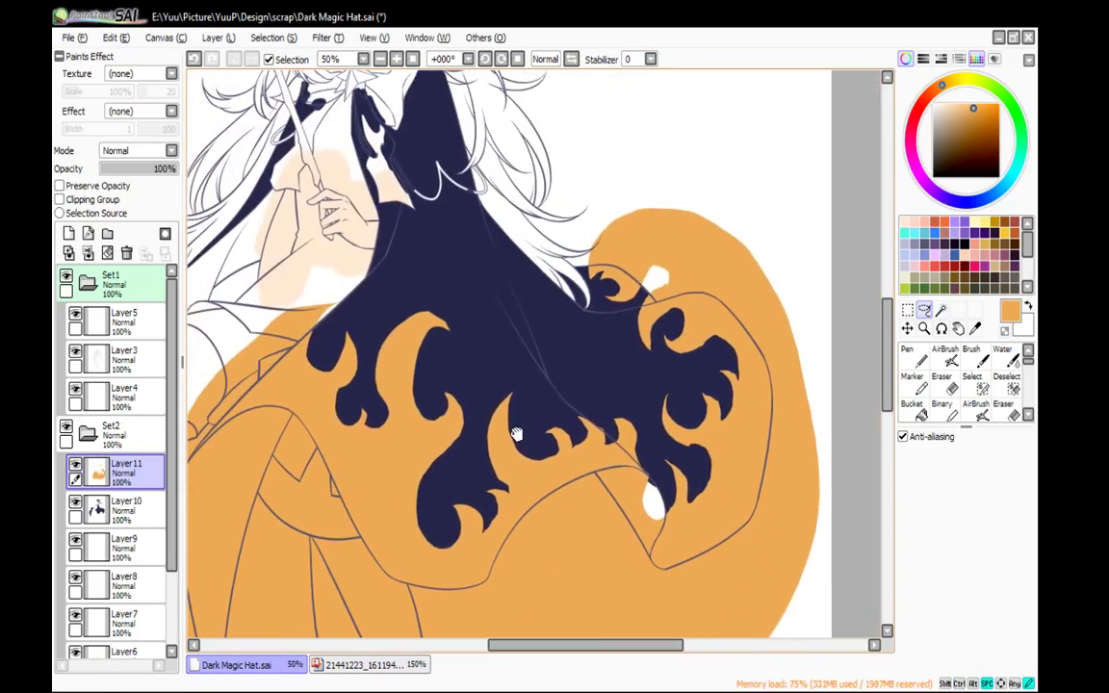
{"action": "scroll", "coordinate": [515, 432], "scroll_direction": "up", "scroll_amount": 1}
{"action": "scroll", "coordinate": [481, 418], "scroll_direction": "down", "scroll_amount": 2}
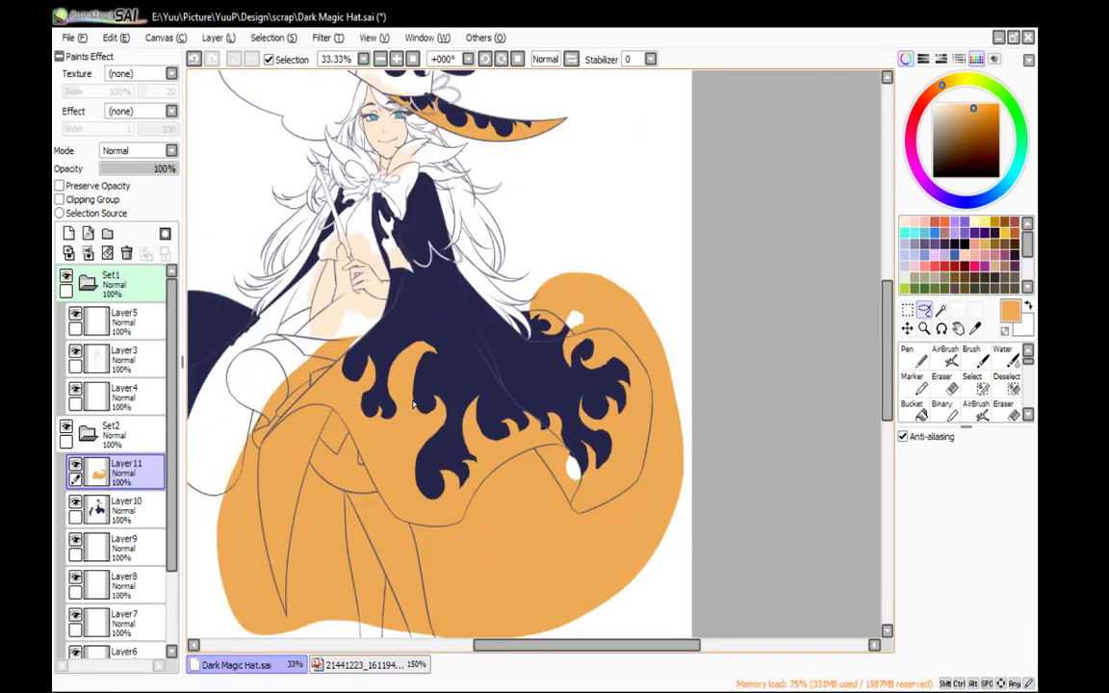
{"action": "scroll", "coordinate": [449, 405], "scroll_direction": "down", "scroll_amount": 1}
{"action": "left_click_drag", "start_coordinate": [449, 405], "coordinate": [462, 403]}
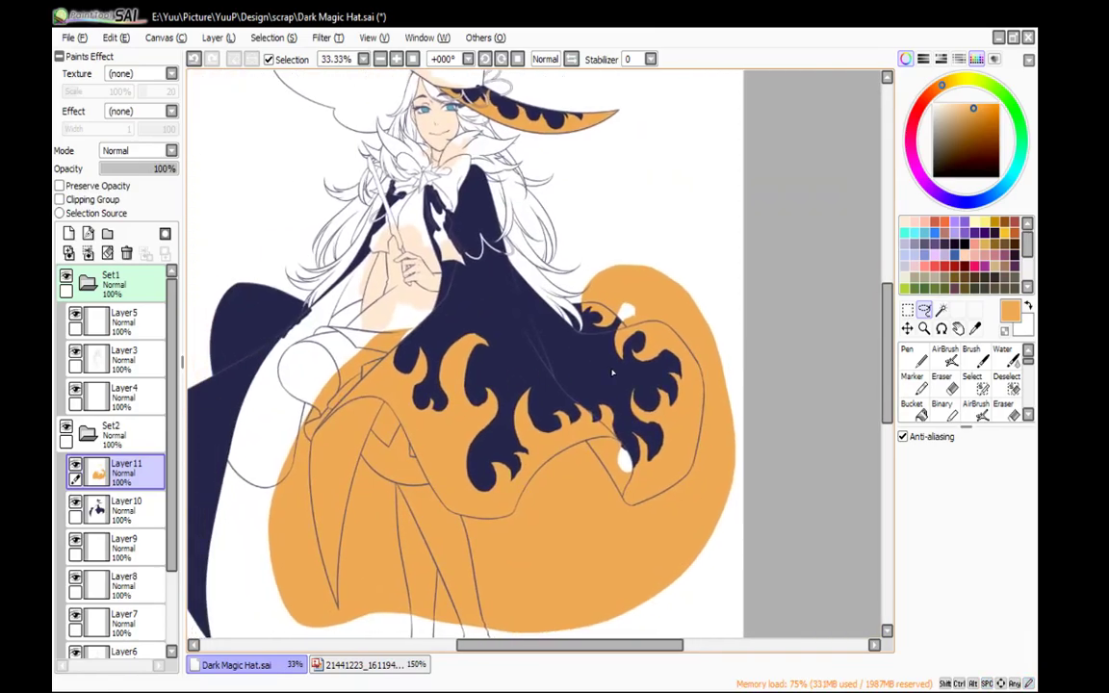
{"action": "scroll", "coordinate": [612, 374], "scroll_direction": "up", "scroll_amount": 4}
{"action": "key", "text": "n"}
{"action": "left_click_drag", "start_coordinate": [597, 228], "coordinate": [472, 475]}
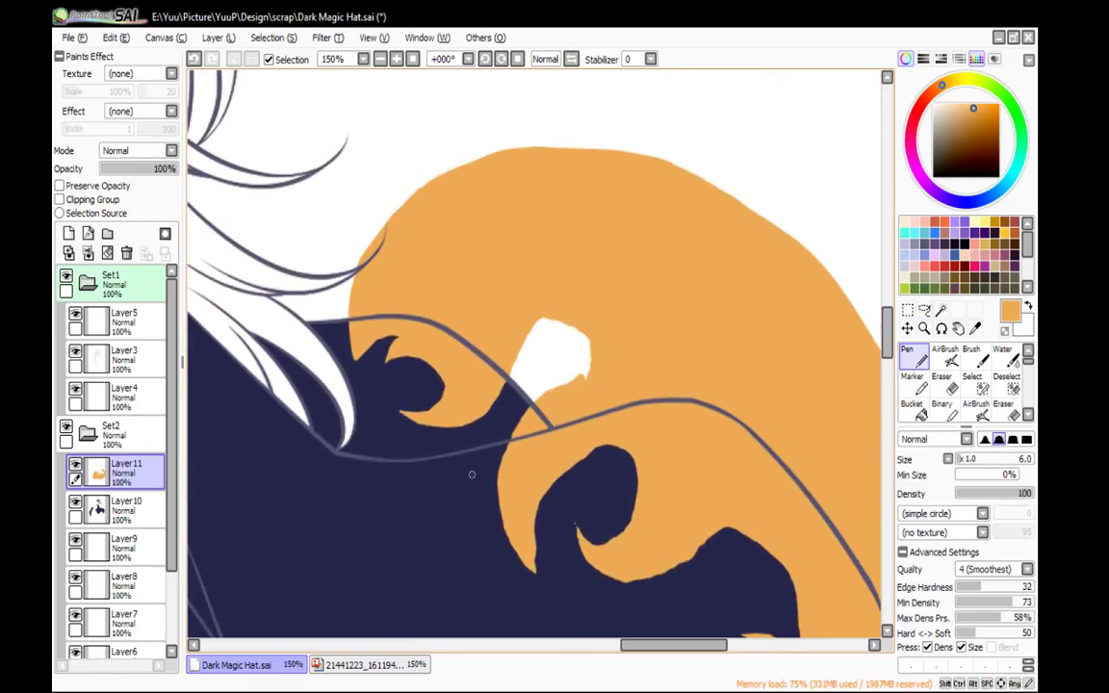
{"action": "left_click_drag", "start_coordinate": [707, 217], "coordinate": [592, 582]}
{"action": "left_click_drag", "start_coordinate": [599, 221], "coordinate": [626, 272]}
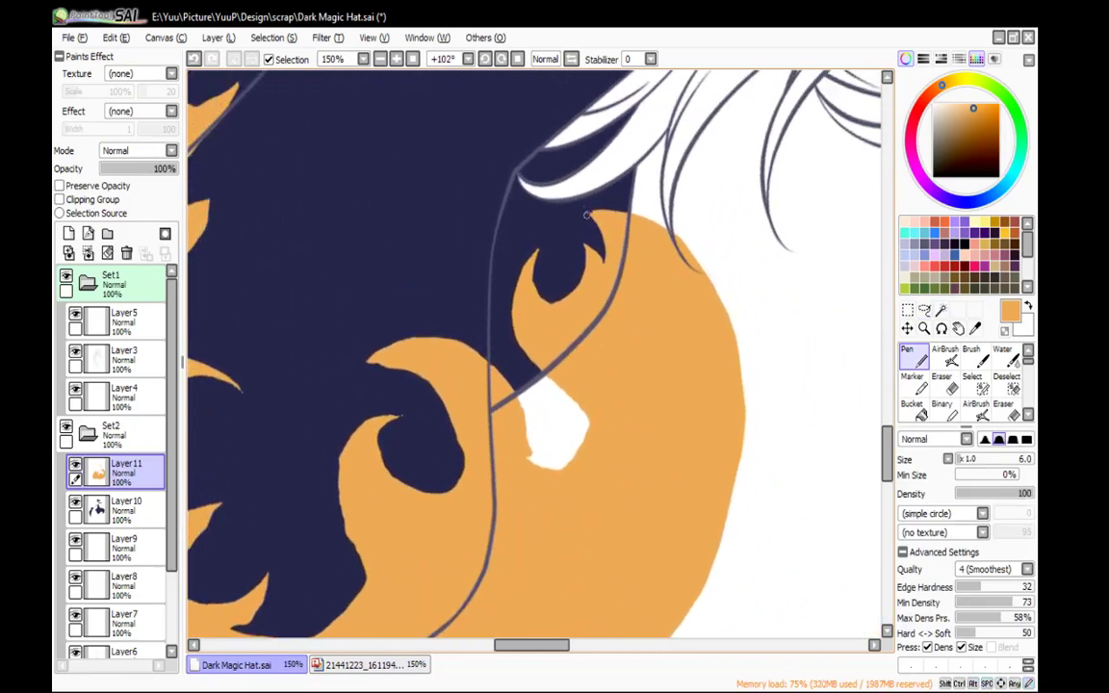
{"action": "scroll", "coordinate": [770, 293], "scroll_direction": "up", "scroll_amount": 2}
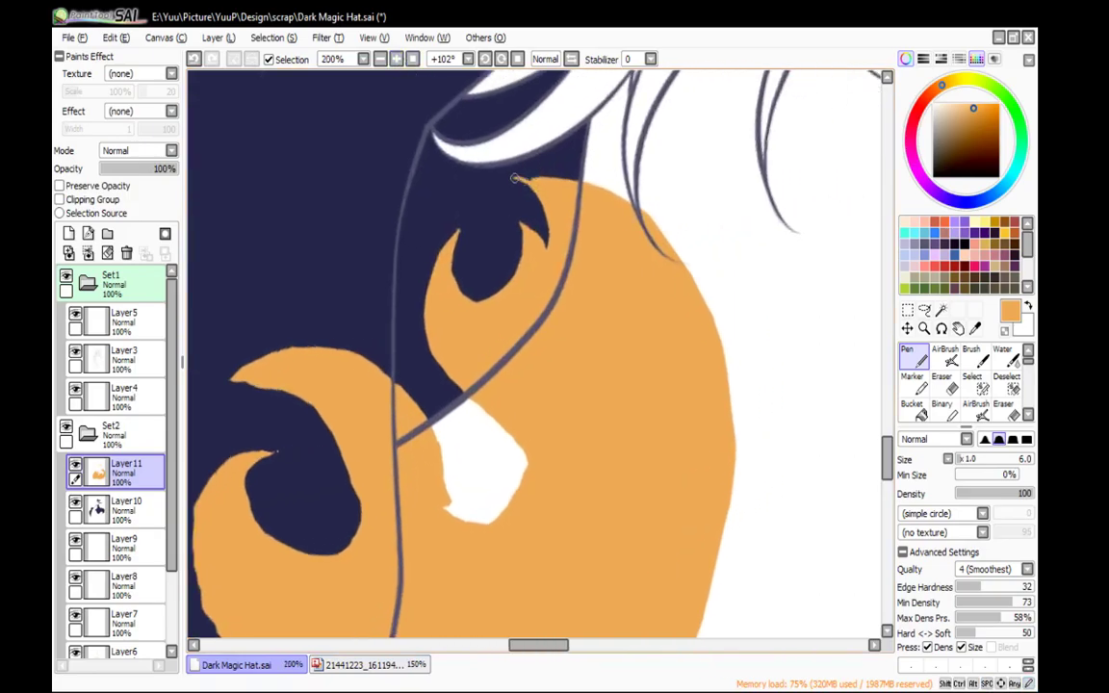
{"action": "mouse_move", "coordinate": [571, 172]}
{"action": "left_mouse_down"}
{"action": "mouse_move", "coordinate": [612, 210]}
{"action": "mouse_move", "coordinate": [592, 195]}
{"action": "mouse_move", "coordinate": [579, 149]}
{"action": "left_mouse_up"}
{"action": "key", "text": "g"}
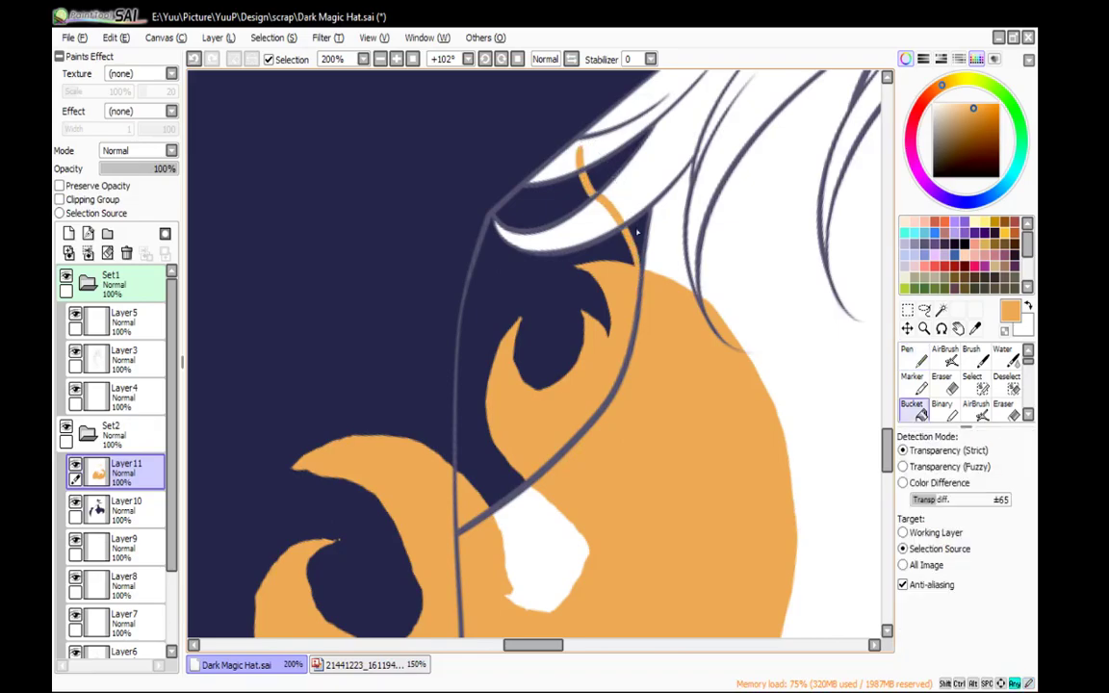
{"action": "left_click", "coordinate": [636, 236]}
{"action": "left_click", "coordinate": [625, 161]}
{"action": "key", "text": "n"}
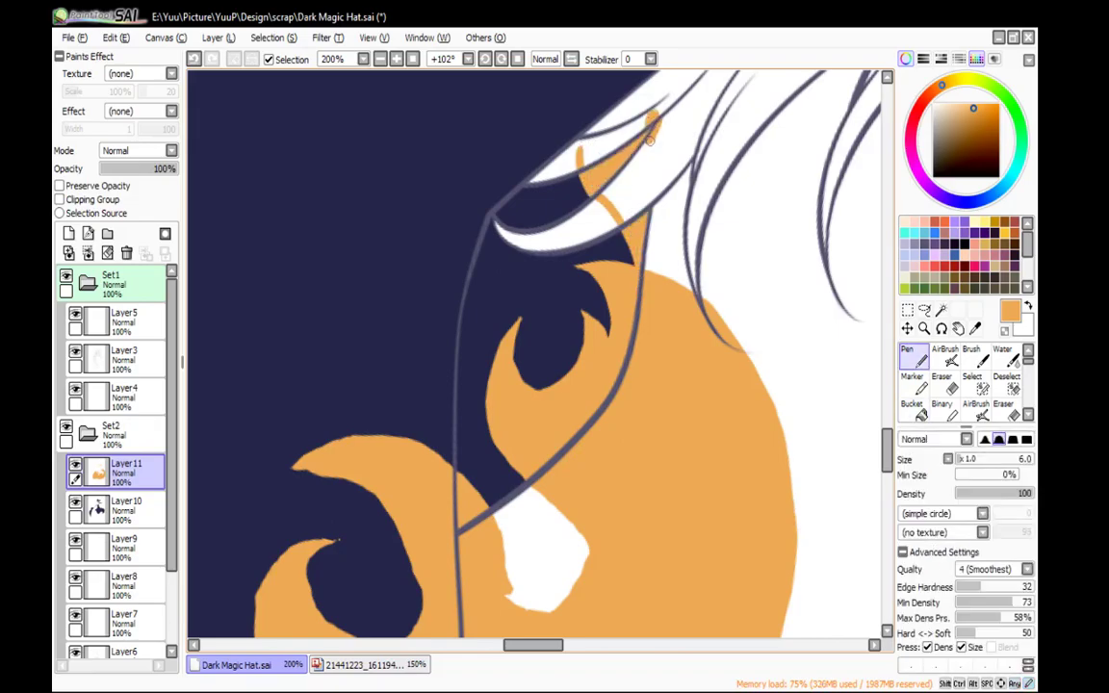
Refine the small flame curl on the cape's back fold, rounding its hollow and lengthening the navy gap beside it
{"action": "left_click_drag", "start_coordinate": [580, 455], "coordinate": [683, 314]}
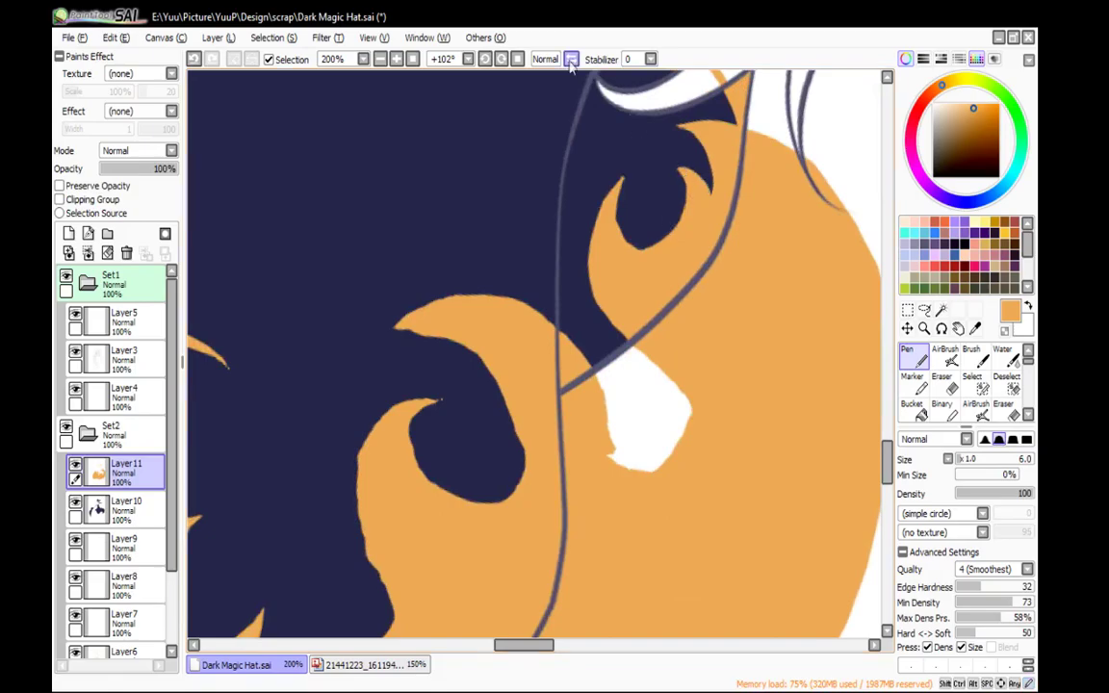
{"action": "key", "text": "h"}
{"action": "key", "text": "minus"}
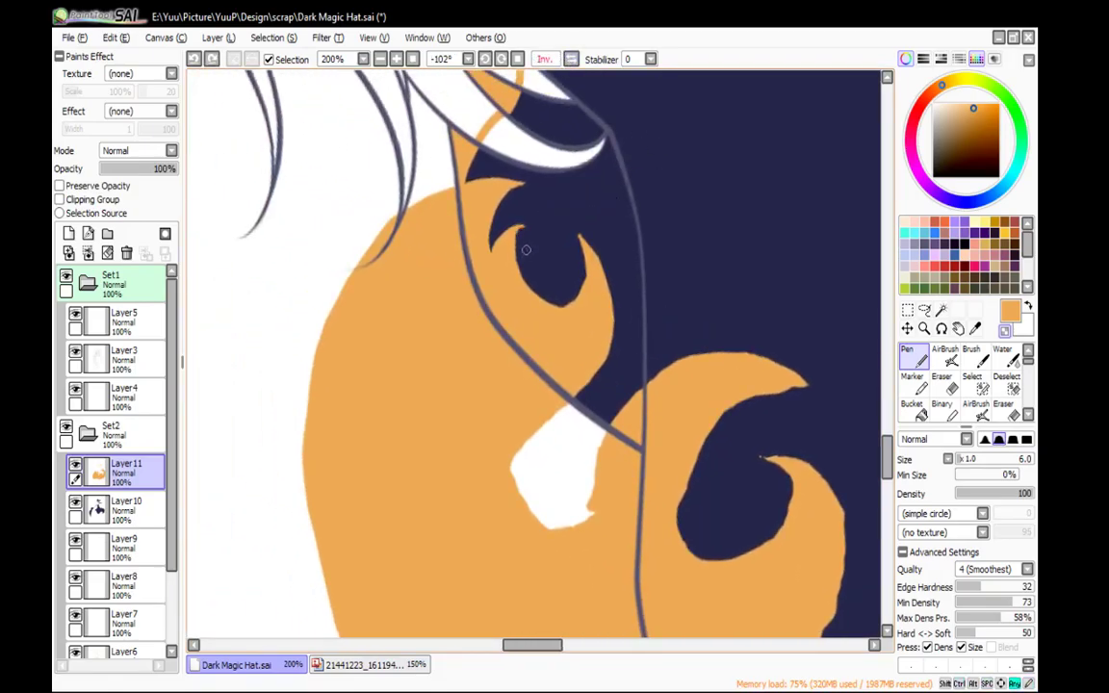
{"action": "left_click_drag", "start_coordinate": [524, 229], "coordinate": [529, 285]}
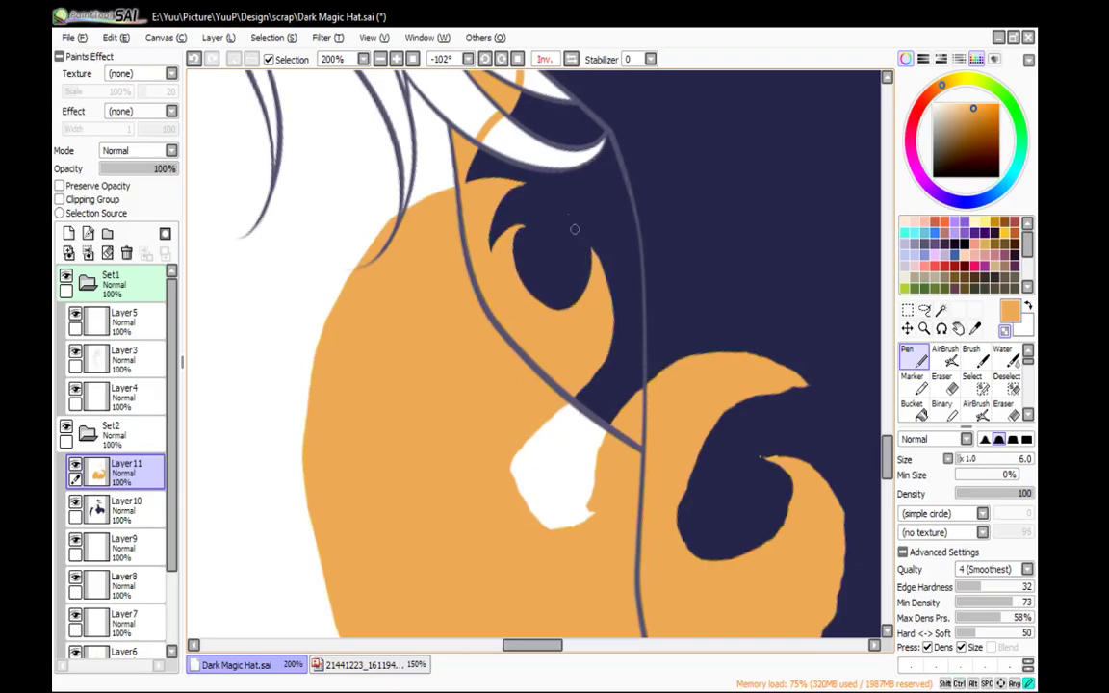
{"action": "mouse_move", "coordinate": [595, 260]}
{"action": "left_mouse_down"}
{"action": "mouse_move", "coordinate": [577, 217]}
{"action": "mouse_move", "coordinate": [610, 303]}
{"action": "left_mouse_up"}
{"action": "mouse_move", "coordinate": [595, 249]}
{"action": "left_mouse_down"}
{"action": "mouse_move", "coordinate": [612, 322]}
{"action": "mouse_move", "coordinate": [604, 393]}
{"action": "left_mouse_up"}
{"action": "mouse_move", "coordinate": [608, 331]}
{"action": "left_mouse_down"}
{"action": "mouse_move", "coordinate": [616, 414]}
{"action": "mouse_move", "coordinate": [616, 277]}
{"action": "left_mouse_up"}
{"action": "key", "text": "g"}
{"action": "left_click", "coordinate": [596, 398]}
{"action": "key", "text": "n"}
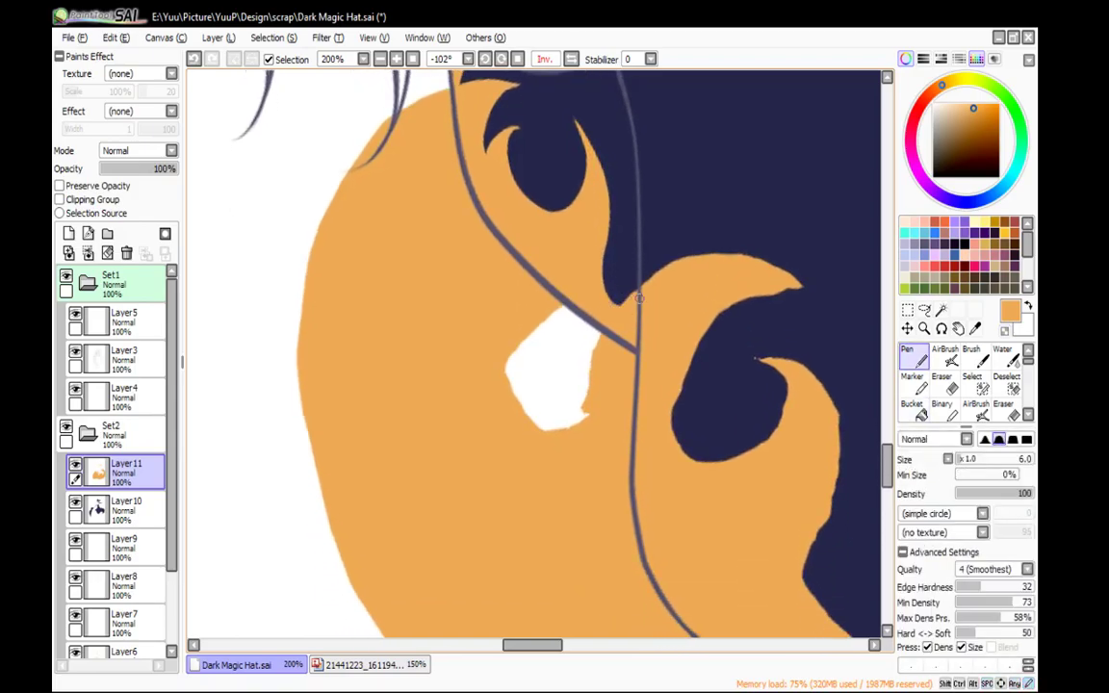
{"action": "key", "text": "e"}
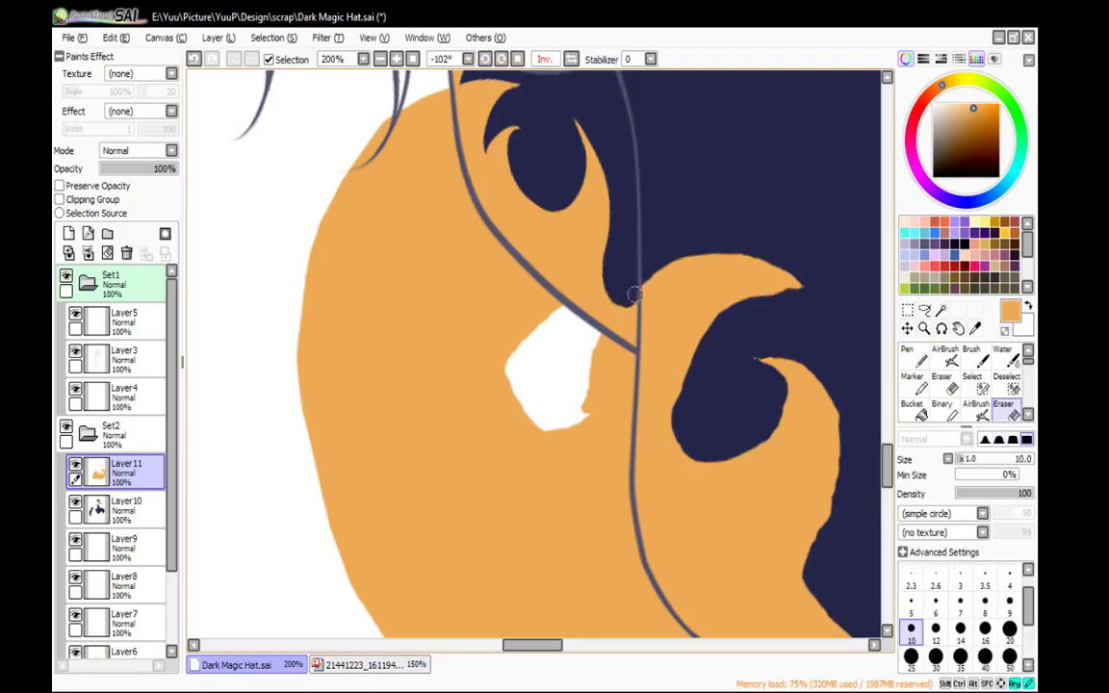
{"action": "key", "text": "n"}
Lengthen the large orange flame beside the back fold into a sharper, curved tip with the Pen
{"action": "left_click_drag", "start_coordinate": [699, 251], "coordinate": [616, 268]}
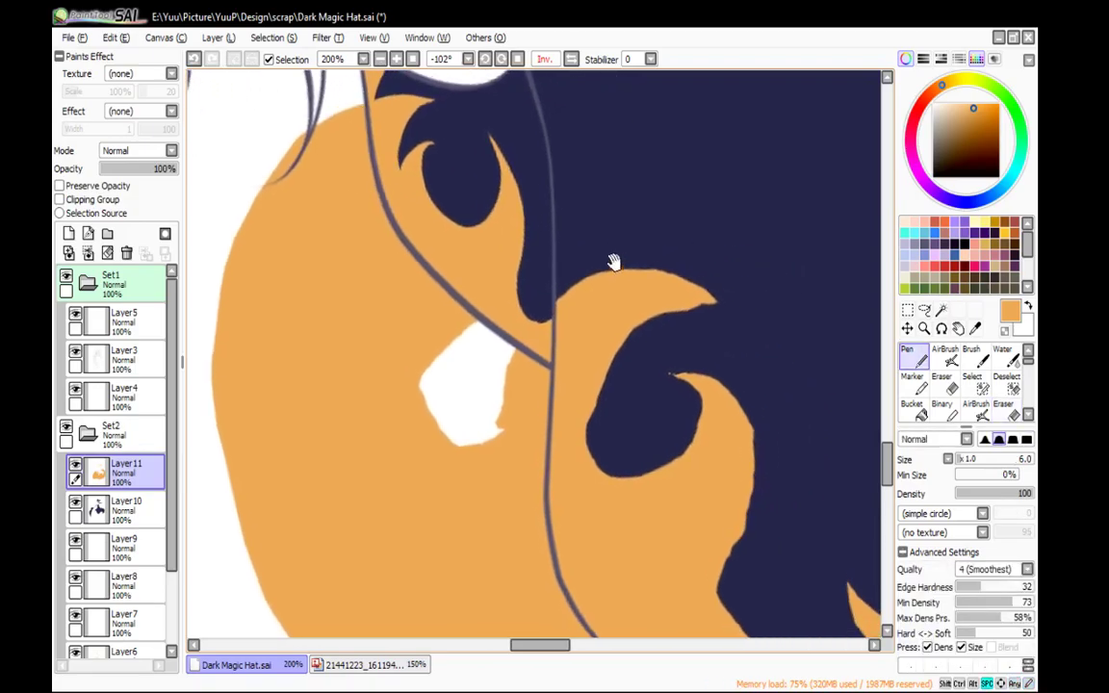
{"action": "mouse_move", "coordinate": [820, 231]}
{"action": "left_mouse_down"}
{"action": "mouse_move", "coordinate": [676, 134]}
{"action": "mouse_move", "coordinate": [601, 274]}
{"action": "mouse_move", "coordinate": [588, 264]}
{"action": "left_mouse_up"}
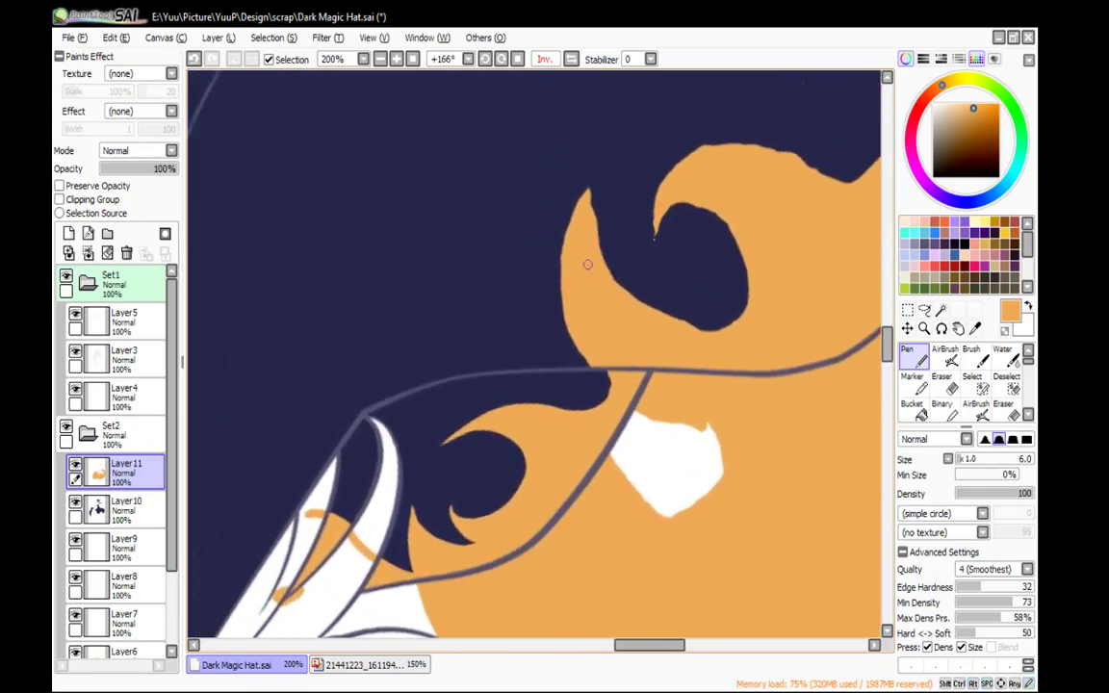
{"action": "mouse_move", "coordinate": [568, 324]}
{"action": "left_mouse_down"}
{"action": "mouse_move", "coordinate": [570, 236]}
{"action": "mouse_move", "coordinate": [566, 307]}
{"action": "mouse_move", "coordinate": [561, 244]}
{"action": "mouse_move", "coordinate": [606, 154]}
{"action": "left_mouse_up"}
{"action": "key", "text": "ctrl+z"}
{"action": "mouse_move", "coordinate": [562, 273]}
{"action": "left_mouse_down"}
{"action": "mouse_move", "coordinate": [601, 167]}
{"action": "mouse_move", "coordinate": [590, 200]}
{"action": "left_mouse_up"}
{"action": "left_click_drag", "start_coordinate": [594, 217], "coordinate": [597, 233]}
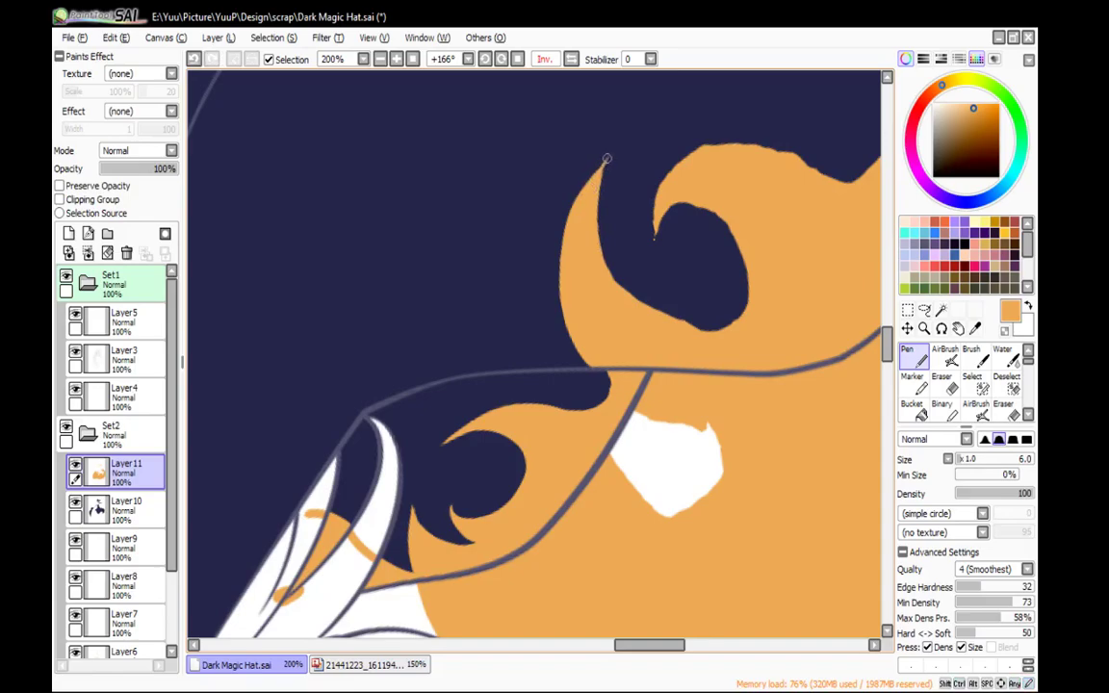
Smooth the inner edge of the large orange flame with the Pen so its navy hollow becomes rounder
{"action": "left_click_drag", "start_coordinate": [603, 169], "coordinate": [621, 292]}
{"action": "left_click", "coordinate": [518, 60]}
{"action": "key", "text": "ctrl+z"}
{"action": "mouse_move", "coordinate": [622, 243]}
{"action": "left_mouse_down"}
{"action": "mouse_move", "coordinate": [719, 117]}
{"action": "mouse_move", "coordinate": [622, 460]}
{"action": "mouse_move", "coordinate": [588, 333]}
{"action": "left_mouse_up"}
{"action": "left_click", "coordinate": [544, 59]}
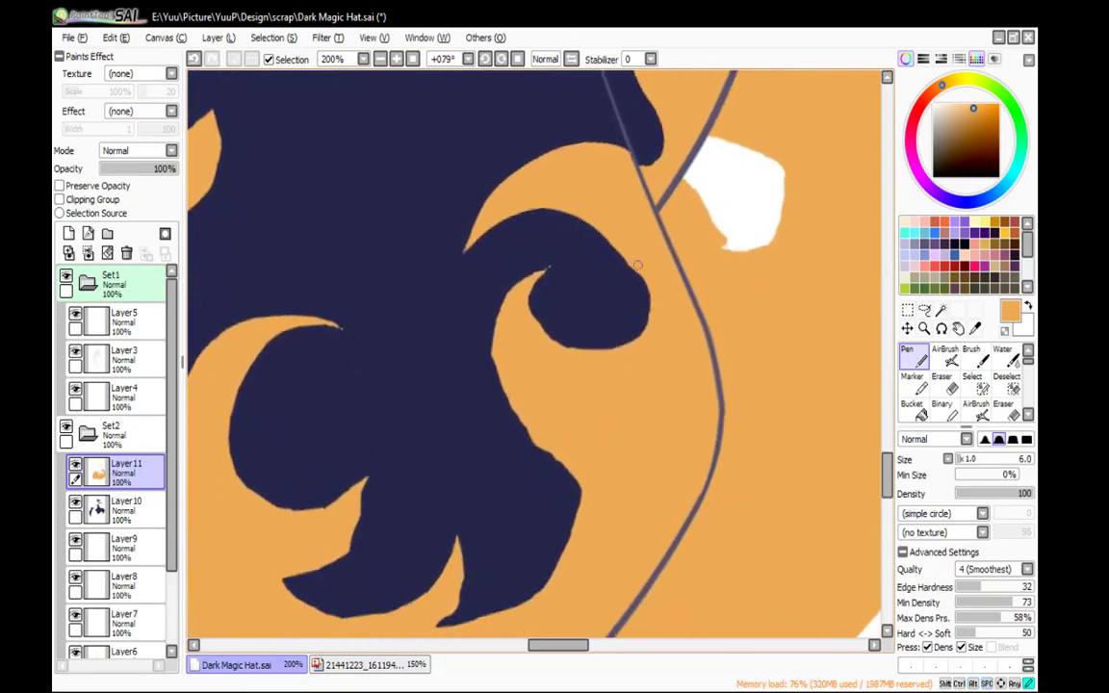
{"action": "mouse_move", "coordinate": [634, 258]}
{"action": "left_mouse_down"}
{"action": "mouse_move", "coordinate": [642, 345]}
{"action": "mouse_move", "coordinate": [646, 328]}
{"action": "left_mouse_up"}
{"action": "left_click", "coordinate": [545, 59]}
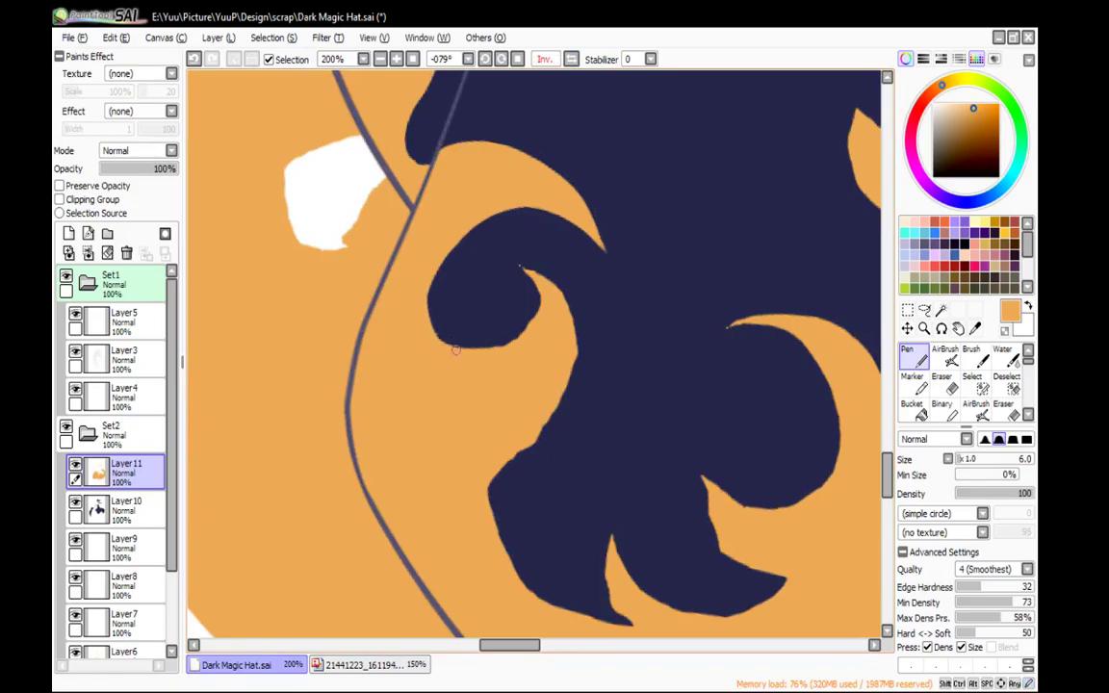
Lengthen the large flame's inner curl into a thin hooked tip around the navy hollow
{"action": "left_click_drag", "start_coordinate": [770, 264], "coordinate": [550, 144]}
{"action": "mouse_move", "coordinate": [473, 304]}
{"action": "left_mouse_down"}
{"action": "mouse_move", "coordinate": [541, 292]}
{"action": "mouse_move", "coordinate": [645, 205]}
{"action": "mouse_move", "coordinate": [673, 267]}
{"action": "left_mouse_up"}
{"action": "left_click_drag", "start_coordinate": [664, 221], "coordinate": [656, 318]}
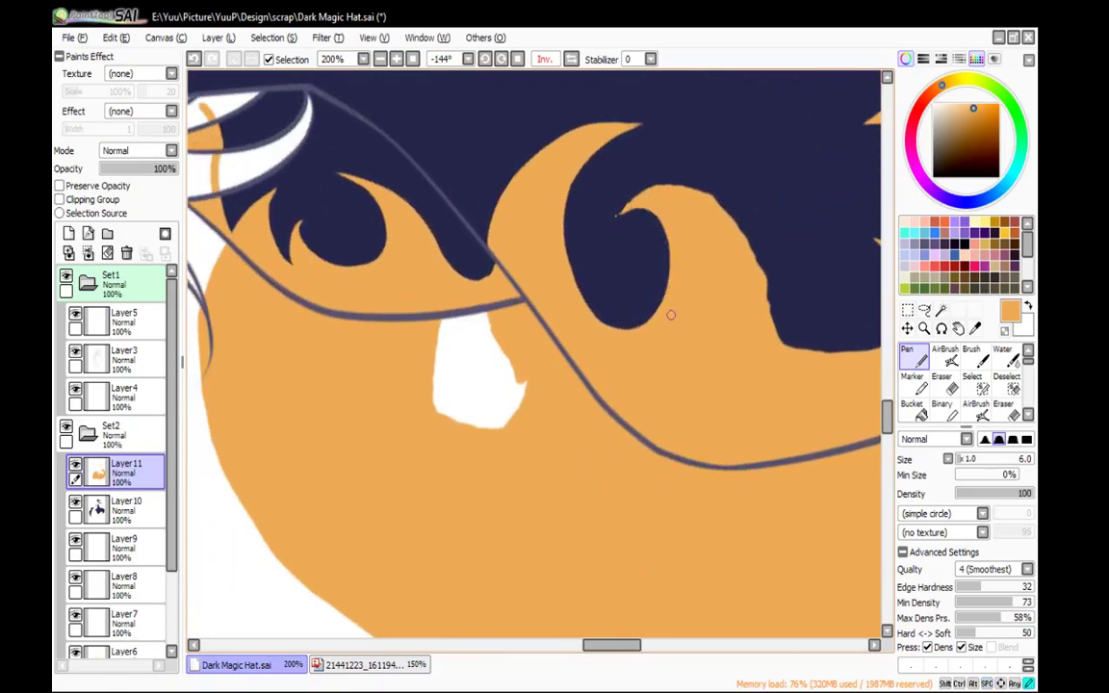
{"action": "left_click_drag", "start_coordinate": [661, 190], "coordinate": [607, 245]}
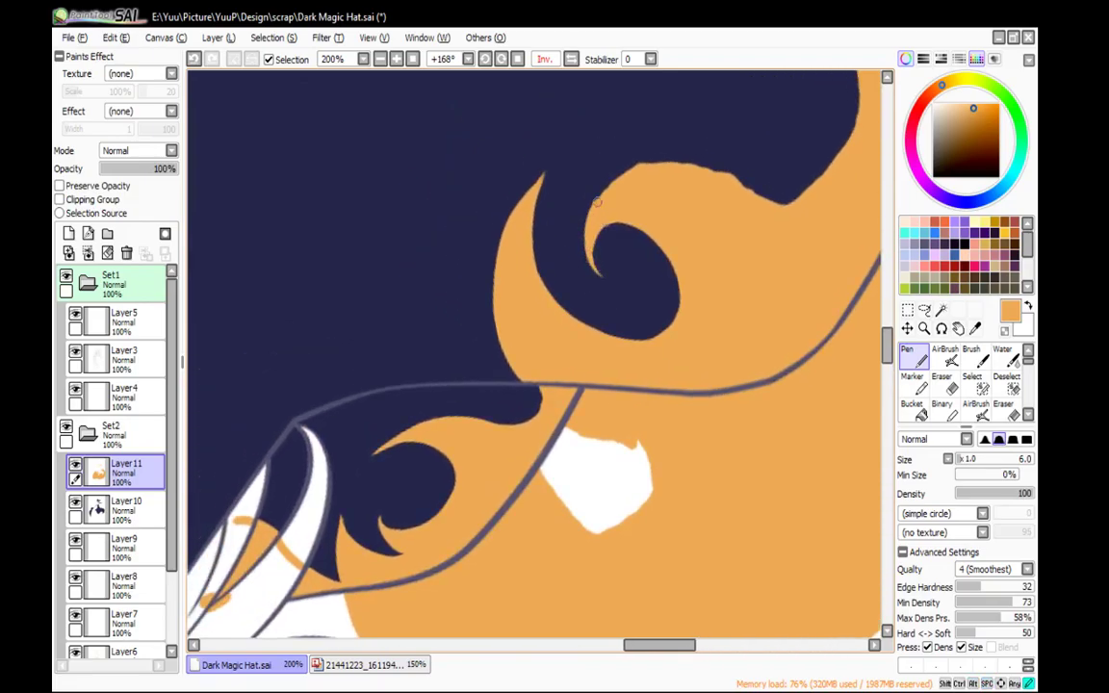
Add a small curved flame point on the outer edge of the large curl and fill its gaps with the Bucket
{"action": "mouse_move", "coordinate": [523, 74]}
{"action": "left_mouse_down"}
{"action": "mouse_move", "coordinate": [576, 124]}
{"action": "mouse_move", "coordinate": [653, 94]}
{"action": "mouse_move", "coordinate": [627, 56]}
{"action": "mouse_move", "coordinate": [740, 393]}
{"action": "mouse_move", "coordinate": [532, 361]}
{"action": "left_mouse_up"}
{"action": "mouse_move", "coordinate": [594, 394]}
{"action": "left_mouse_down"}
{"action": "mouse_move", "coordinate": [589, 265]}
{"action": "mouse_move", "coordinate": [579, 251]}
{"action": "mouse_move", "coordinate": [568, 270]}
{"action": "mouse_move", "coordinate": [567, 259]}
{"action": "mouse_move", "coordinate": [584, 249]}
{"action": "mouse_move", "coordinate": [621, 286]}
{"action": "left_mouse_up"}
{"action": "key", "text": "g"}
{"action": "left_click", "coordinate": [604, 281]}
{"action": "key", "text": "n"}
{"action": "key", "text": "ctrl+z"}
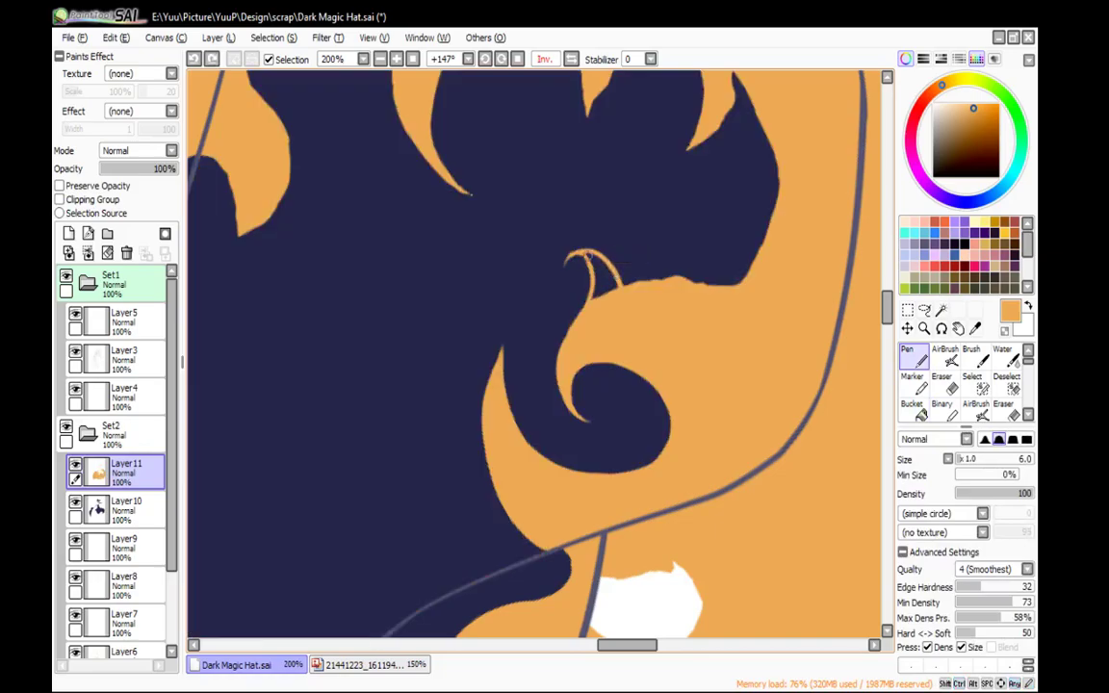
{"action": "key", "text": "g"}
{"action": "left_click", "coordinate": [601, 271]}
{"action": "key", "text": "n"}
{"action": "key", "text": "ctrl+z"}
Refine the small flame point's base and smooth the rounded outer edge of the adjoining navy lobe
{"action": "mouse_move", "coordinate": [595, 280]}
{"action": "left_mouse_down"}
{"action": "mouse_move", "coordinate": [591, 263]}
{"action": "mouse_move", "coordinate": [470, 157]}
{"action": "left_mouse_up"}
{"action": "left_click", "coordinate": [518, 60]}
{"action": "left_click", "coordinate": [571, 60]}
{"action": "left_click_drag", "start_coordinate": [673, 135], "coordinate": [589, 195]}
{"action": "left_click_drag", "start_coordinate": [599, 253], "coordinate": [693, 318]}
{"action": "left_click_drag", "start_coordinate": [652, 227], "coordinate": [680, 243]}
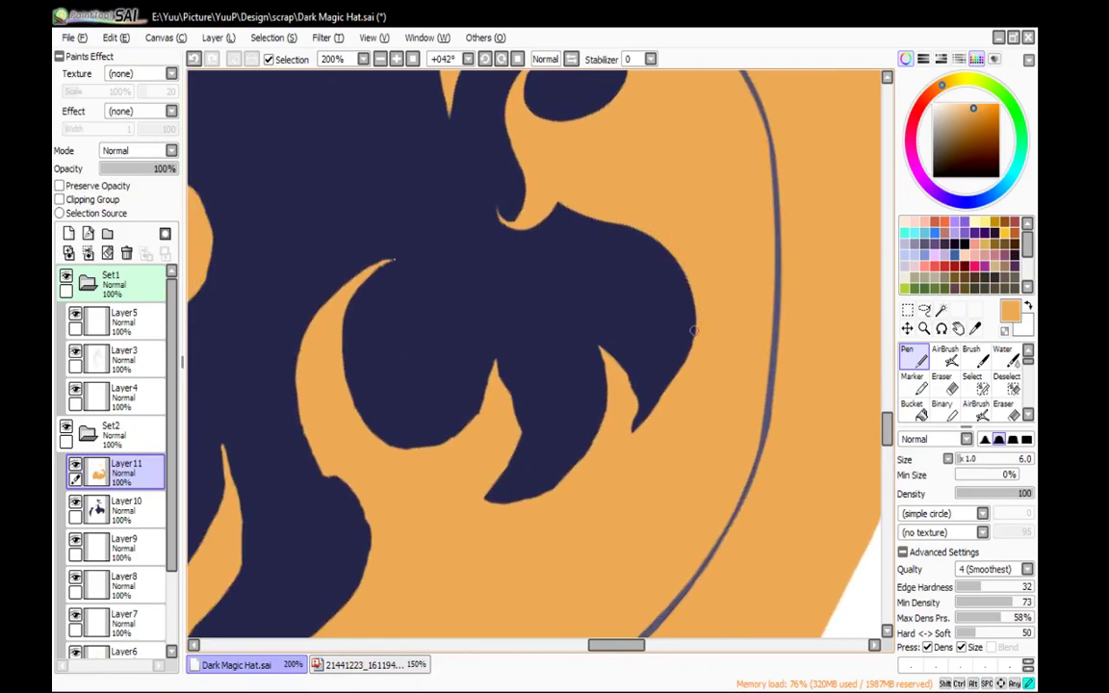
Reshape the narrow flame point cutting into the navy lobe into a wider, curved orange spike
{"action": "left_click", "coordinate": [572, 59]}
{"action": "left_click_drag", "start_coordinate": [574, 277], "coordinate": [680, 161]}
{"action": "key", "text": "ctrl+z"}
{"action": "mouse_move", "coordinate": [489, 239]}
{"action": "left_mouse_down"}
{"action": "mouse_move", "coordinate": [532, 311]}
{"action": "mouse_move", "coordinate": [573, 247]}
{"action": "left_mouse_up"}
{"action": "key", "text": "ctrl+z"}
{"action": "left_click_drag", "start_coordinate": [575, 231], "coordinate": [537, 299]}
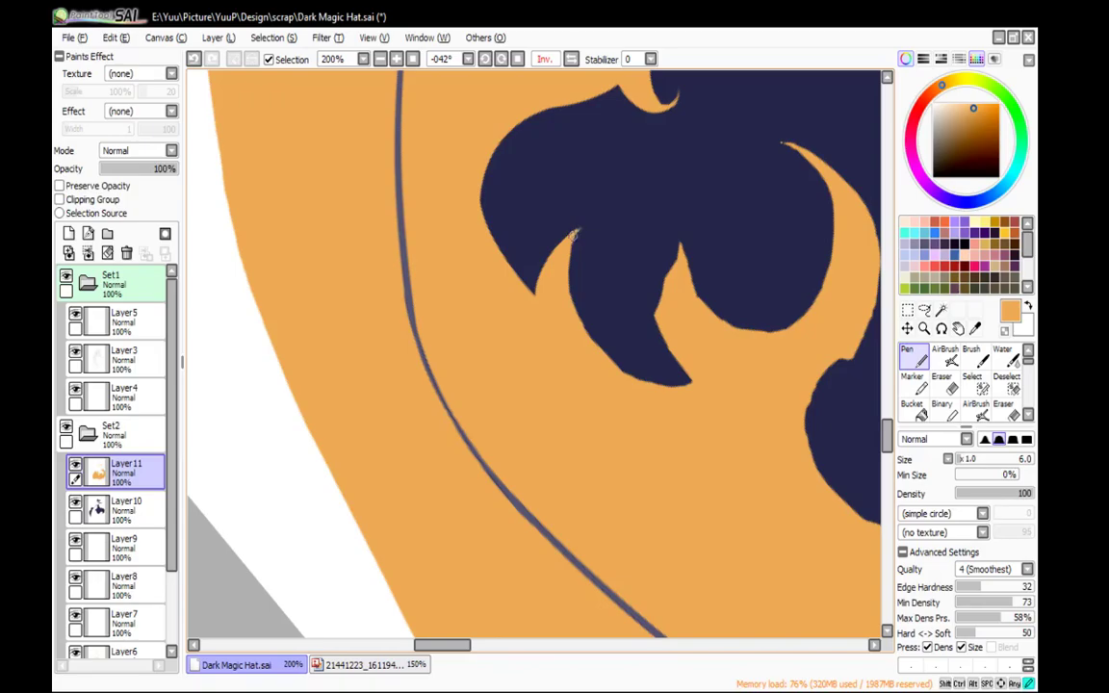
Redraw the neighboring flame point with smooth curved edges between the navy spike and the round hollow
{"action": "mouse_move", "coordinate": [586, 224]}
{"action": "left_mouse_down"}
{"action": "mouse_move", "coordinate": [569, 289]}
{"action": "mouse_move", "coordinate": [607, 361]}
{"action": "mouse_move", "coordinate": [693, 384]}
{"action": "left_mouse_up"}
{"action": "key", "text": "ctrl+z"}
{"action": "left_click_drag", "start_coordinate": [581, 320], "coordinate": [689, 390]}
{"action": "mouse_move", "coordinate": [628, 373]}
{"action": "left_mouse_down"}
{"action": "mouse_move", "coordinate": [695, 385]}
{"action": "mouse_move", "coordinate": [677, 327]}
{"action": "mouse_move", "coordinate": [631, 333]}
{"action": "mouse_move", "coordinate": [654, 181]}
{"action": "mouse_move", "coordinate": [664, 283]}
{"action": "left_mouse_up"}
Fill the navy gaps inside the redrawn flame point with orange and touch up its tip
{"action": "key", "text": "g"}
{"action": "left_click", "coordinate": [632, 222]}
{"action": "key", "text": "n"}
{"action": "key", "text": "ctrl+z"}
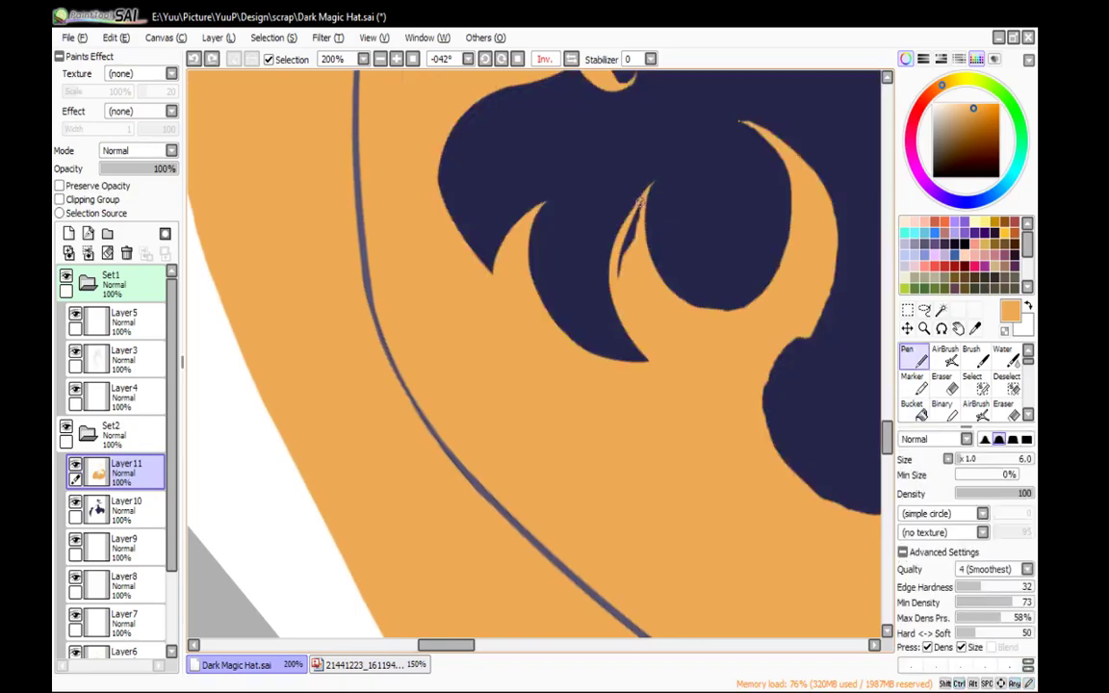
{"action": "mouse_move", "coordinate": [634, 226]}
{"action": "left_mouse_down"}
{"action": "mouse_move", "coordinate": [632, 237]}
{"action": "mouse_move", "coordinate": [592, 223]}
{"action": "mouse_move", "coordinate": [586, 233]}
{"action": "left_mouse_up"}
{"action": "key", "text": "g"}
{"action": "left_click", "coordinate": [631, 236]}
{"action": "key", "text": "n"}
{"action": "left_click", "coordinate": [517, 58]}
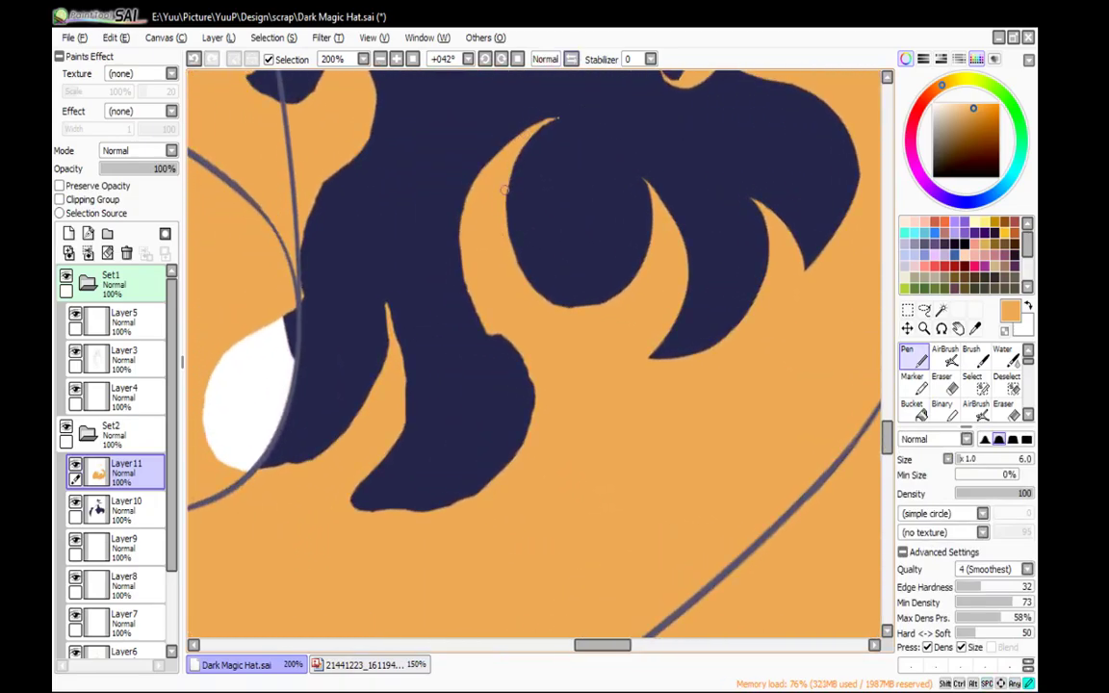
Round the large navy hollow beside the flame points and sharpen the curved tip of the flame enclosing it
{"action": "left_click_drag", "start_coordinate": [562, 302], "coordinate": [611, 307]}
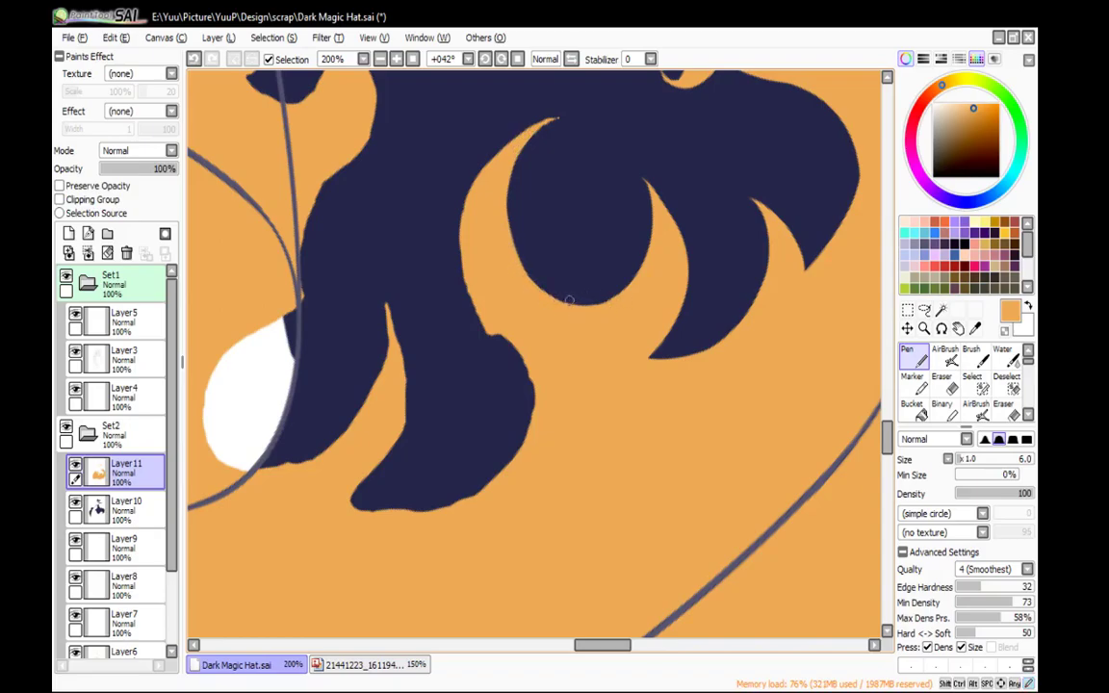
{"action": "left_click_drag", "start_coordinate": [601, 176], "coordinate": [638, 227]}
{"action": "mouse_move", "coordinate": [735, 212]}
{"action": "left_mouse_down"}
{"action": "mouse_move", "coordinate": [772, 257]}
{"action": "mouse_move", "coordinate": [707, 424]}
{"action": "left_mouse_up"}
{"action": "left_click_drag", "start_coordinate": [689, 407], "coordinate": [587, 332]}
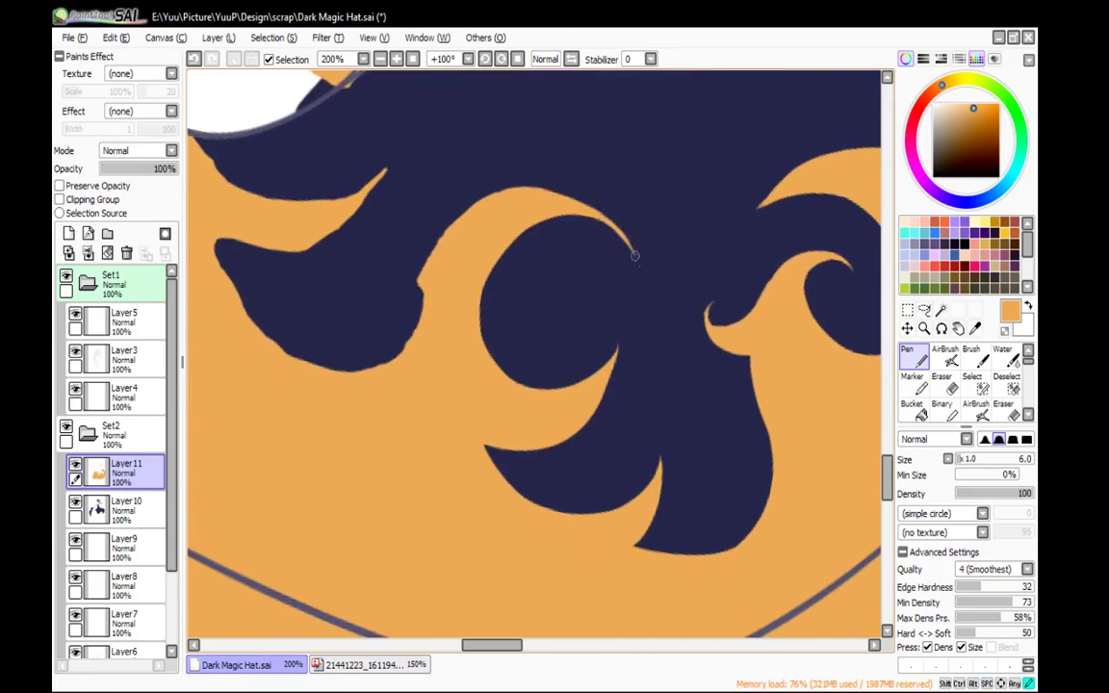
{"action": "left_click_drag", "start_coordinate": [700, 238], "coordinate": [616, 153]}
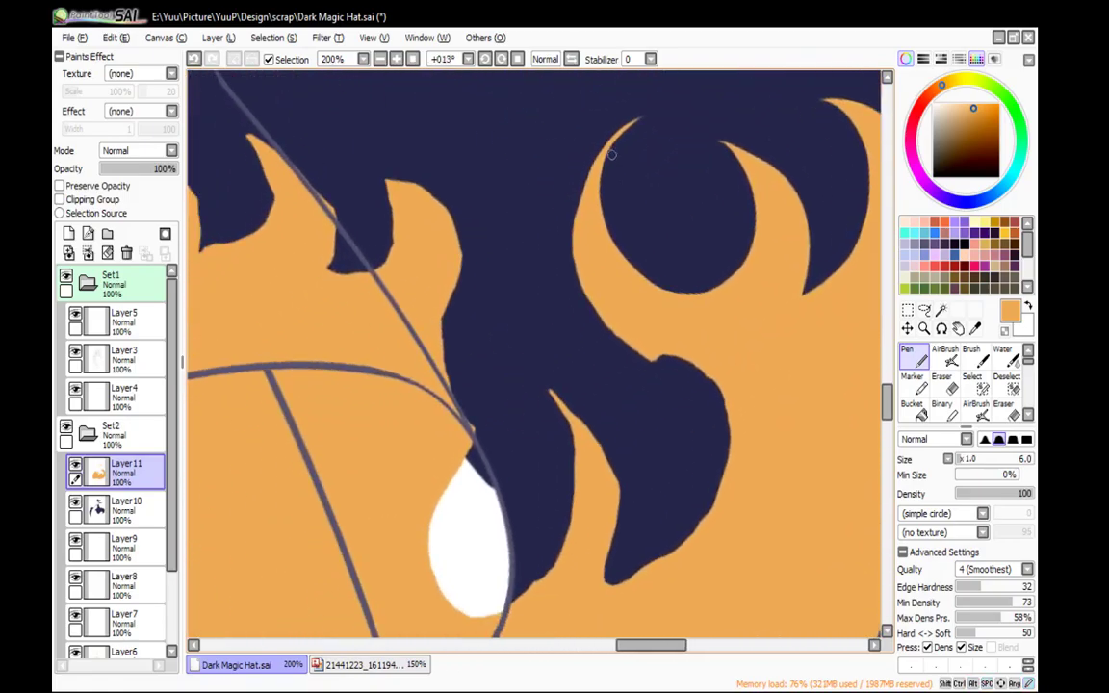
Redraw the enclosing flame's outer edge as a smooth curve running down to the top of the next navy lobe
{"action": "left_click_drag", "start_coordinate": [601, 309], "coordinate": [712, 386]}
{"action": "key", "text": "ctrl+z"}
{"action": "mouse_move", "coordinate": [581, 262]}
{"action": "left_mouse_down"}
{"action": "mouse_move", "coordinate": [635, 349]}
{"action": "mouse_move", "coordinate": [673, 373]}
{"action": "left_mouse_up"}
{"action": "mouse_move", "coordinate": [583, 260]}
{"action": "left_mouse_down"}
{"action": "mouse_move", "coordinate": [671, 377]}
{"action": "mouse_move", "coordinate": [729, 405]}
{"action": "left_mouse_up"}
{"action": "key", "text": "g"}
{"action": "left_click", "coordinate": [691, 381]}
{"action": "key", "text": "n"}
{"action": "key", "text": "space"}
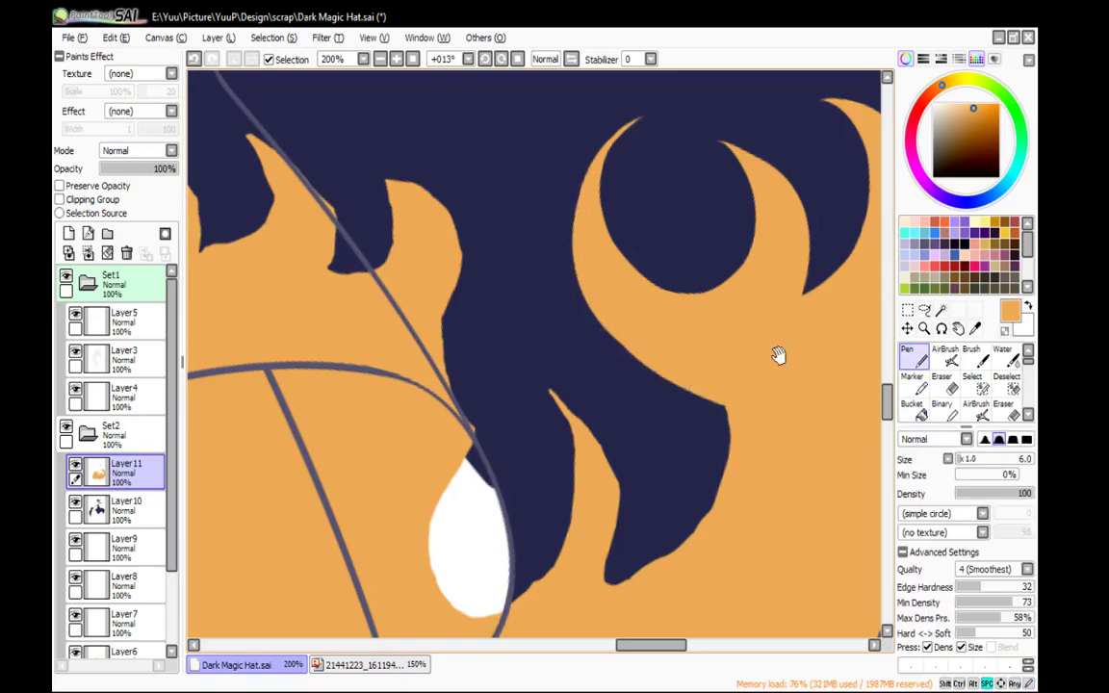
{"action": "left_click_drag", "start_coordinate": [777, 358], "coordinate": [696, 262]}
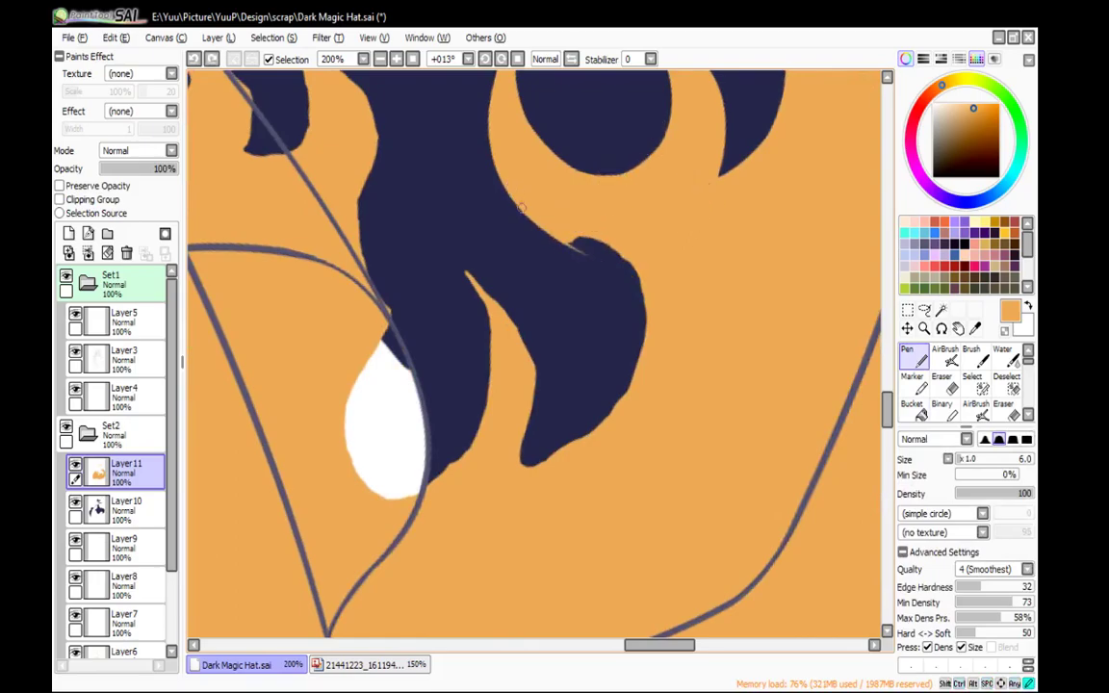
{"action": "key", "text": "e"}
{"action": "key", "text": "n"}
{"action": "left_click_drag", "start_coordinate": [589, 240], "coordinate": [621, 256]}
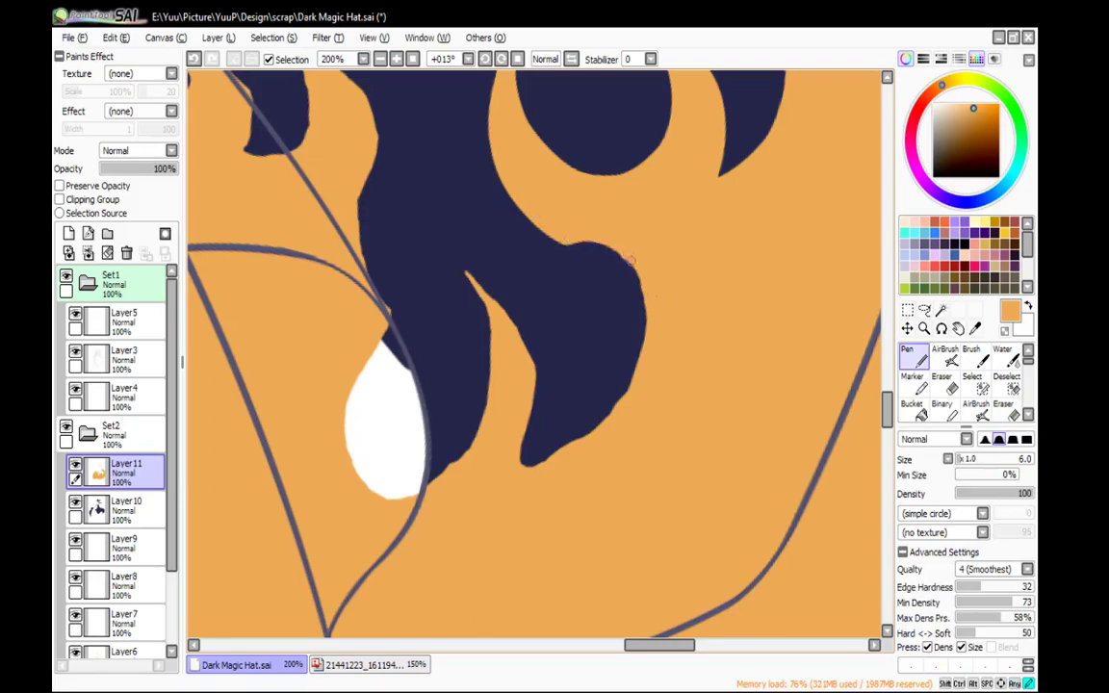
Smooth the outer edge of the navy lobe near the cape's lower corner and narrow its lower end
{"action": "left_click", "coordinate": [517, 59]}
{"action": "left_click", "coordinate": [500, 58]}
{"action": "mouse_move", "coordinate": [499, 122]}
{"action": "left_mouse_down"}
{"action": "mouse_move", "coordinate": [473, 197]}
{"action": "mouse_move", "coordinate": [478, 149]}
{"action": "mouse_move", "coordinate": [474, 235]}
{"action": "left_mouse_up"}
{"action": "mouse_move", "coordinate": [471, 183]}
{"action": "left_mouse_down"}
{"action": "mouse_move", "coordinate": [481, 261]}
{"action": "mouse_move", "coordinate": [517, 310]}
{"action": "left_mouse_up"}
{"action": "left_click_drag", "start_coordinate": [481, 251], "coordinate": [561, 349]}
{"action": "left_click_drag", "start_coordinate": [473, 211], "coordinate": [487, 256]}
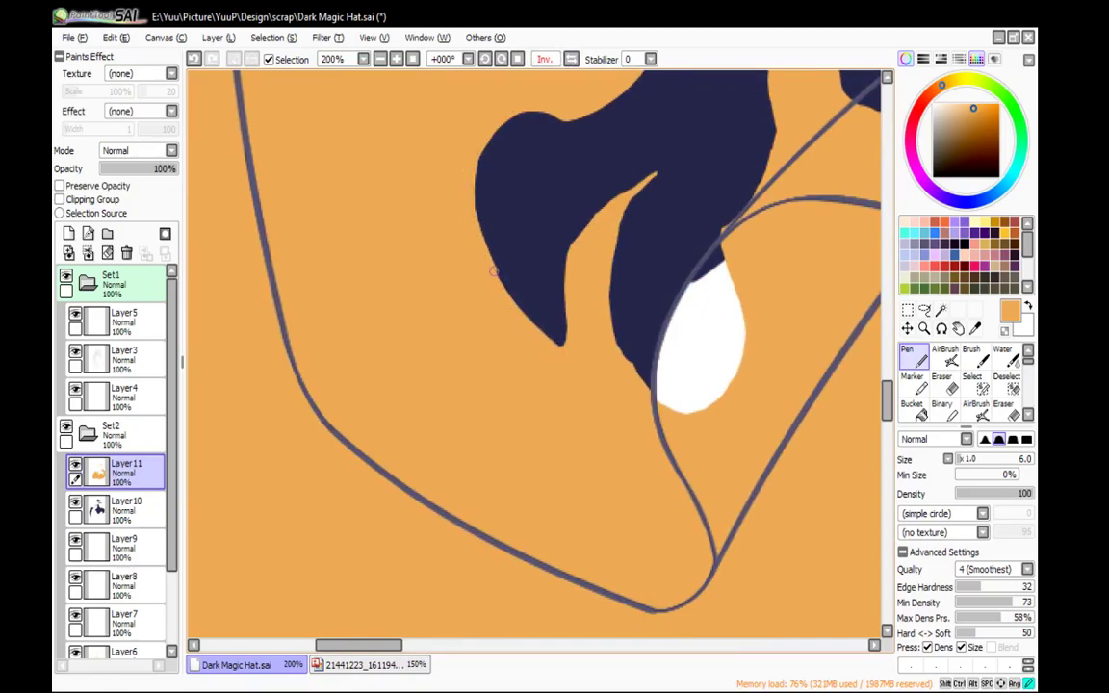
{"action": "left_click_drag", "start_coordinate": [564, 325], "coordinate": [603, 364]}
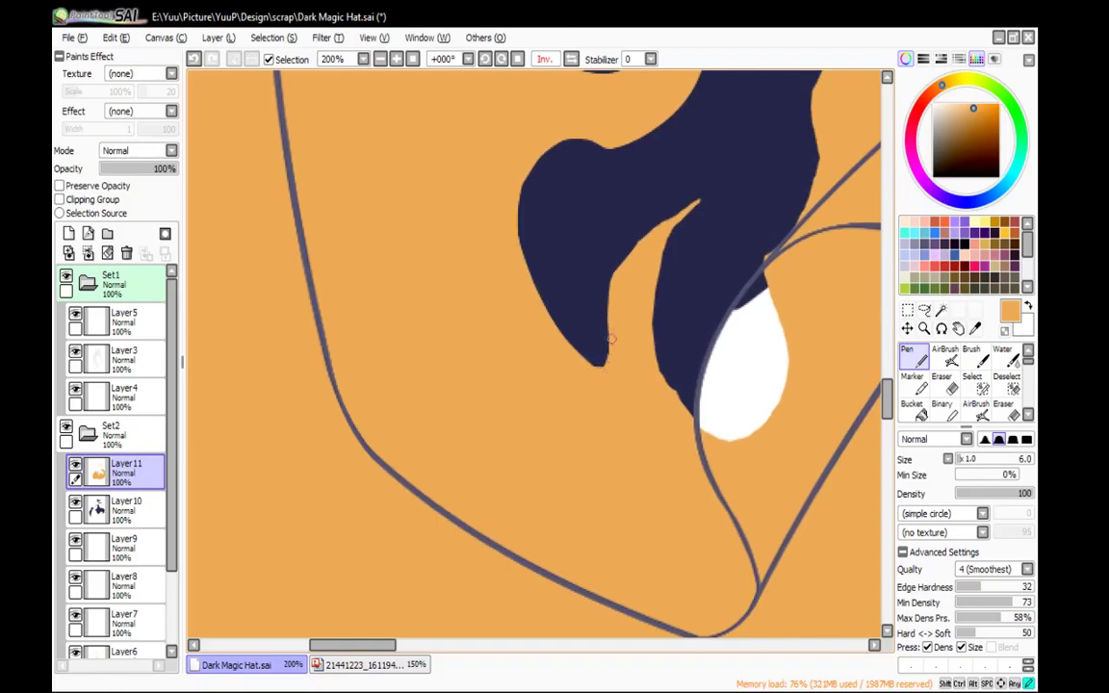
Reshape the orange flame between the two lowest navy lobes into a smooth crescent with a sharp tip
{"action": "mouse_move", "coordinate": [610, 316]}
{"action": "left_mouse_down"}
{"action": "mouse_move", "coordinate": [662, 229]}
{"action": "mouse_move", "coordinate": [563, 193]}
{"action": "left_mouse_up"}
{"action": "left_click_drag", "start_coordinate": [563, 194], "coordinate": [625, 252]}
{"action": "key", "text": "ctrl+z"}
{"action": "left_click_drag", "start_coordinate": [601, 308], "coordinate": [596, 196]}
{"action": "key", "text": "ctrl+z"}
{"action": "mouse_move", "coordinate": [602, 308]}
{"action": "left_mouse_down"}
{"action": "mouse_move", "coordinate": [598, 183]}
{"action": "mouse_move", "coordinate": [591, 225]}
{"action": "mouse_move", "coordinate": [615, 151]}
{"action": "mouse_move", "coordinate": [587, 264]}
{"action": "mouse_move", "coordinate": [595, 198]}
{"action": "mouse_move", "coordinate": [596, 295]}
{"action": "left_mouse_up"}
{"action": "left_click_drag", "start_coordinate": [590, 204], "coordinate": [582, 252]}
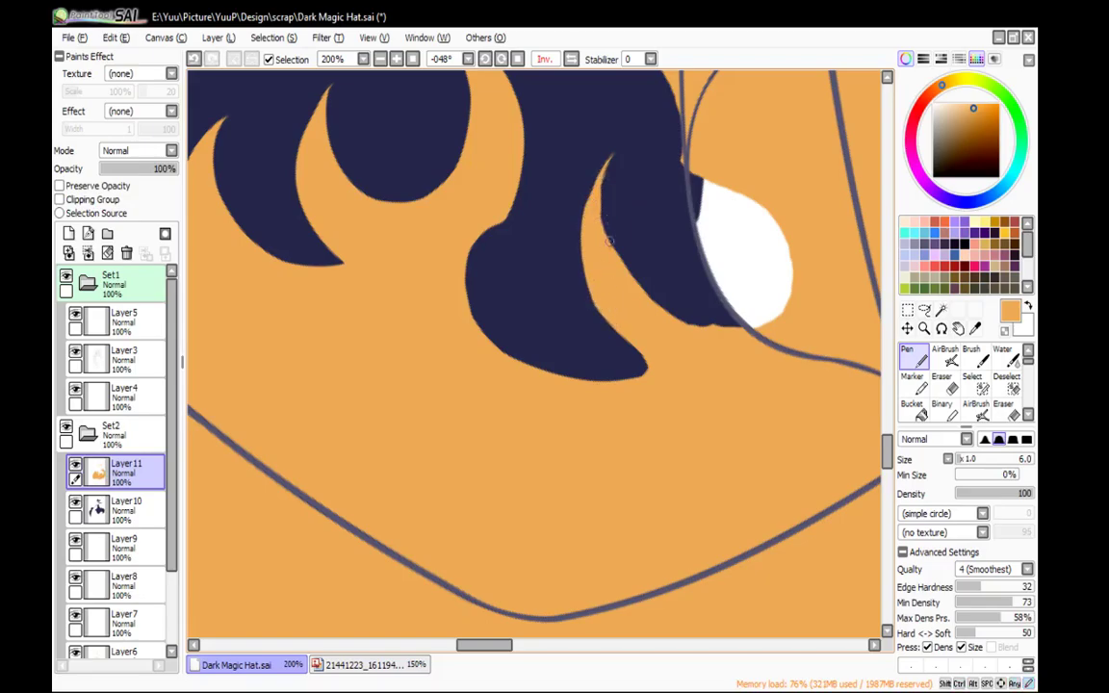
{"action": "mouse_move", "coordinate": [601, 181]}
{"action": "left_mouse_down"}
{"action": "mouse_move", "coordinate": [605, 237]}
{"action": "mouse_move", "coordinate": [667, 311]}
{"action": "mouse_move", "coordinate": [538, 243]}
{"action": "left_mouse_up"}
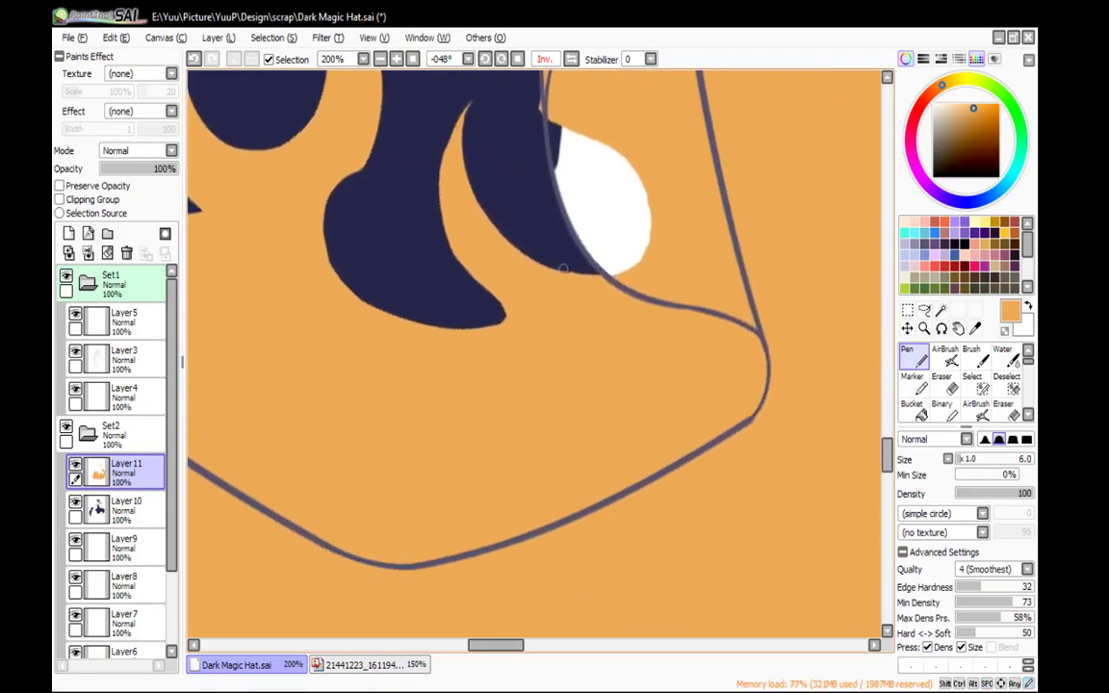
{"action": "left_click_drag", "start_coordinate": [685, 220], "coordinate": [746, 470]}
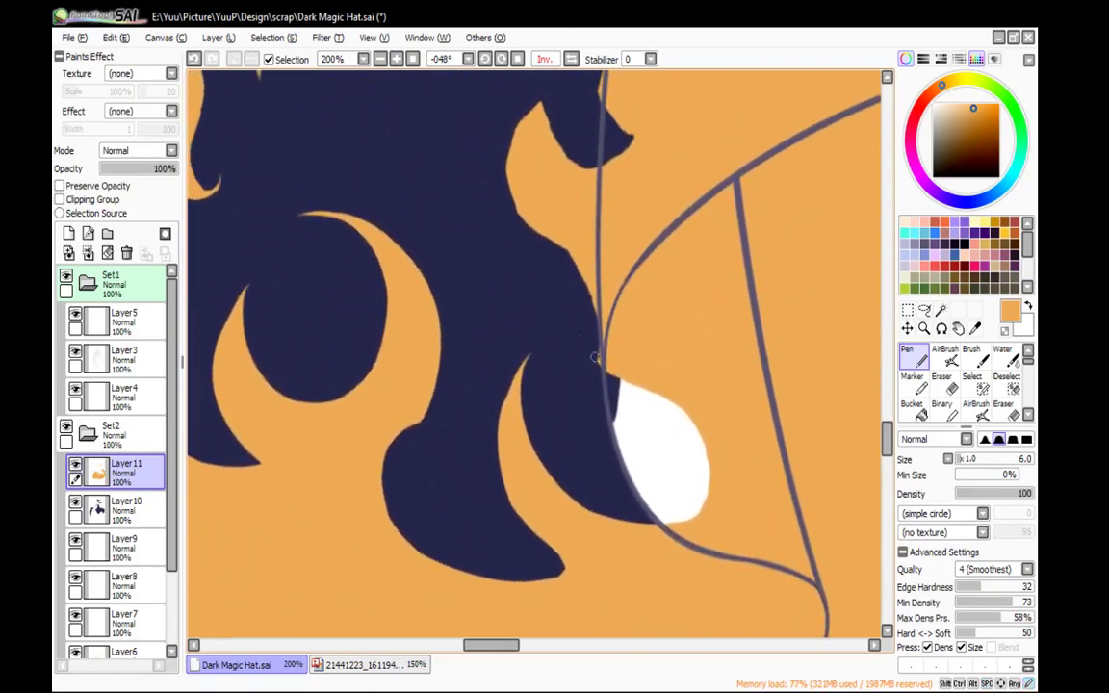
Erase the orange flame crossing onto the navy side of the cape's fold line
{"action": "key", "text": "e"}
{"action": "key", "text": "n"}
{"action": "mouse_move", "coordinate": [641, 248]}
{"action": "left_mouse_down"}
{"action": "mouse_move", "coordinate": [629, 549]}
{"action": "mouse_move", "coordinate": [641, 458]}
{"action": "left_mouse_up"}
{"action": "key", "text": "e"}
{"action": "left_click_drag", "start_coordinate": [601, 254], "coordinate": [599, 306]}
{"action": "mouse_move", "coordinate": [591, 371]}
{"action": "left_mouse_down"}
{"action": "mouse_move", "coordinate": [591, 499]}
{"action": "mouse_move", "coordinate": [589, 417]}
{"action": "mouse_move", "coordinate": [590, 453]}
{"action": "left_mouse_up"}
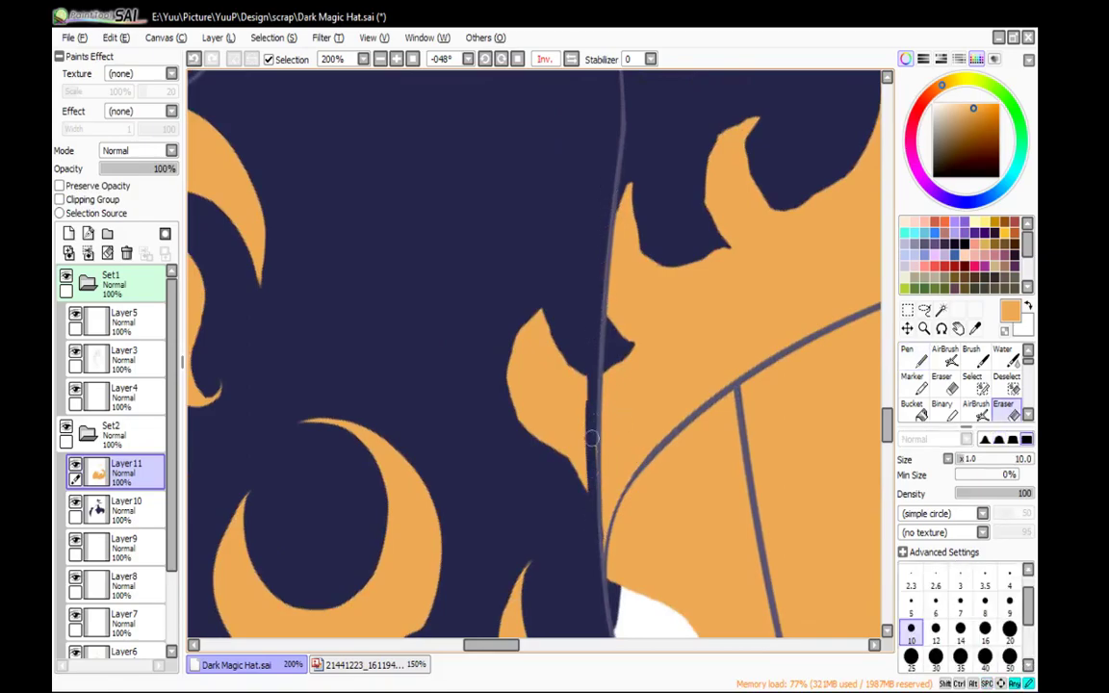
{"action": "mouse_move", "coordinate": [582, 377]}
{"action": "left_mouse_down"}
{"action": "mouse_move", "coordinate": [577, 495]}
{"action": "mouse_move", "coordinate": [557, 456]}
{"action": "mouse_move", "coordinate": [579, 435]}
{"action": "mouse_move", "coordinate": [545, 408]}
{"action": "mouse_move", "coordinate": [534, 359]}
{"action": "mouse_move", "coordinate": [512, 376]}
{"action": "mouse_move", "coordinate": [540, 290]}
{"action": "mouse_move", "coordinate": [529, 351]}
{"action": "left_mouse_up"}
Refine the flame point along the fold line and round the navy hollow next to it with the Pen
{"action": "key", "text": "n"}
{"action": "mouse_move", "coordinate": [759, 370]}
{"action": "left_mouse_down"}
{"action": "mouse_move", "coordinate": [706, 336]}
{"action": "mouse_move", "coordinate": [681, 370]}
{"action": "left_mouse_up"}
{"action": "mouse_move", "coordinate": [530, 310]}
{"action": "left_mouse_down"}
{"action": "mouse_move", "coordinate": [578, 352]}
{"action": "mouse_move", "coordinate": [551, 353]}
{"action": "left_mouse_up"}
{"action": "mouse_move", "coordinate": [536, 228]}
{"action": "left_mouse_down"}
{"action": "mouse_move", "coordinate": [568, 155]}
{"action": "mouse_move", "coordinate": [559, 174]}
{"action": "mouse_move", "coordinate": [612, 286]}
{"action": "left_mouse_up"}
{"action": "left_click_drag", "start_coordinate": [558, 167], "coordinate": [552, 227]}
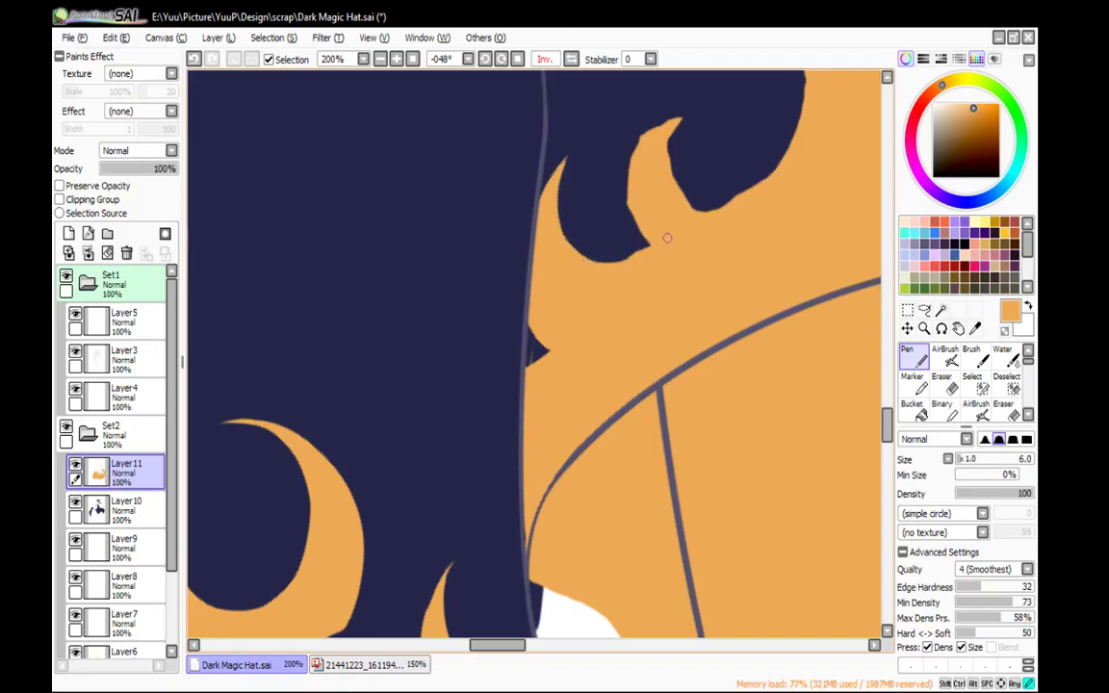
{"action": "scroll", "coordinate": [674, 279], "scroll_direction": "up", "scroll_amount": 3}
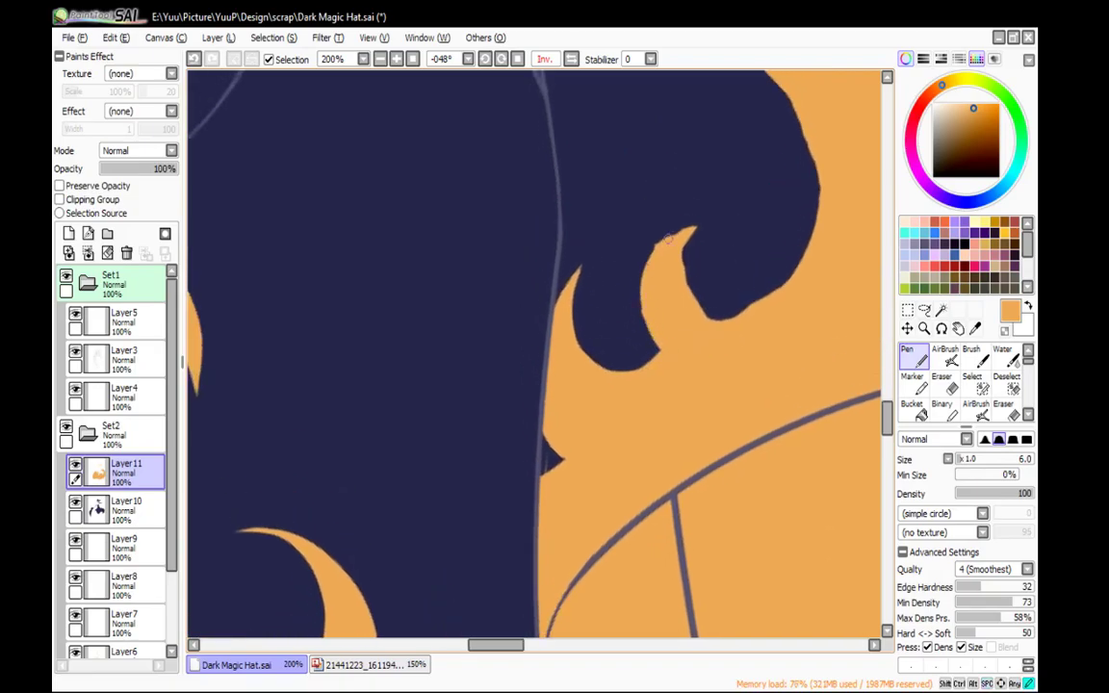
Reshape the next small flame into a forked curl with two sharp tips and round its hollow
{"action": "mouse_move", "coordinate": [681, 237]}
{"action": "left_mouse_down"}
{"action": "mouse_move", "coordinate": [713, 227]}
{"action": "mouse_move", "coordinate": [697, 229]}
{"action": "mouse_move", "coordinate": [690, 270]}
{"action": "mouse_move", "coordinate": [730, 320]}
{"action": "left_mouse_up"}
{"action": "key", "text": "space"}
{"action": "left_click_drag", "start_coordinate": [719, 222], "coordinate": [668, 289]}
{"action": "mouse_move", "coordinate": [606, 309]}
{"action": "left_mouse_down"}
{"action": "mouse_move", "coordinate": [608, 284]}
{"action": "mouse_move", "coordinate": [605, 335]}
{"action": "left_mouse_up"}
{"action": "key", "text": "space"}
{"action": "left_click_drag", "start_coordinate": [802, 307], "coordinate": [765, 344]}
{"action": "mouse_move", "coordinate": [619, 396]}
{"action": "left_mouse_down"}
{"action": "mouse_move", "coordinate": [701, 394]}
{"action": "mouse_move", "coordinate": [624, 398]}
{"action": "mouse_move", "coordinate": [648, 424]}
{"action": "left_mouse_up"}
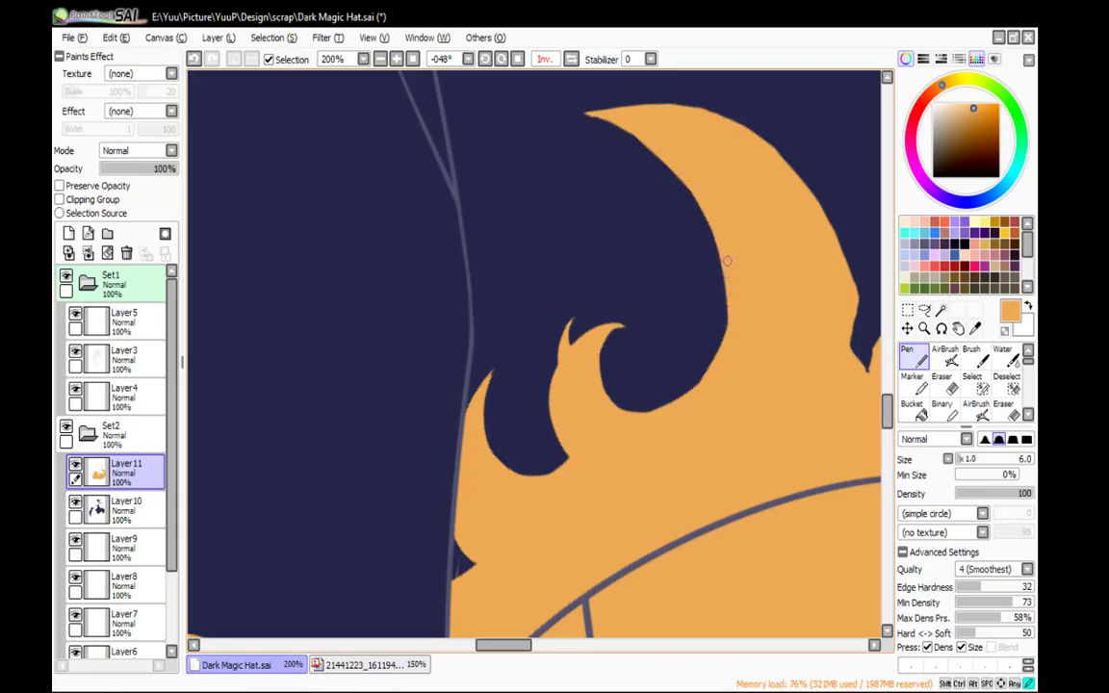
Smooth the tall flame's inner edge and extend its end into a long, sharp curved tip
{"action": "left_click_drag", "start_coordinate": [749, 226], "coordinate": [758, 356]}
{"action": "left_click_drag", "start_coordinate": [827, 300], "coordinate": [539, 199]}
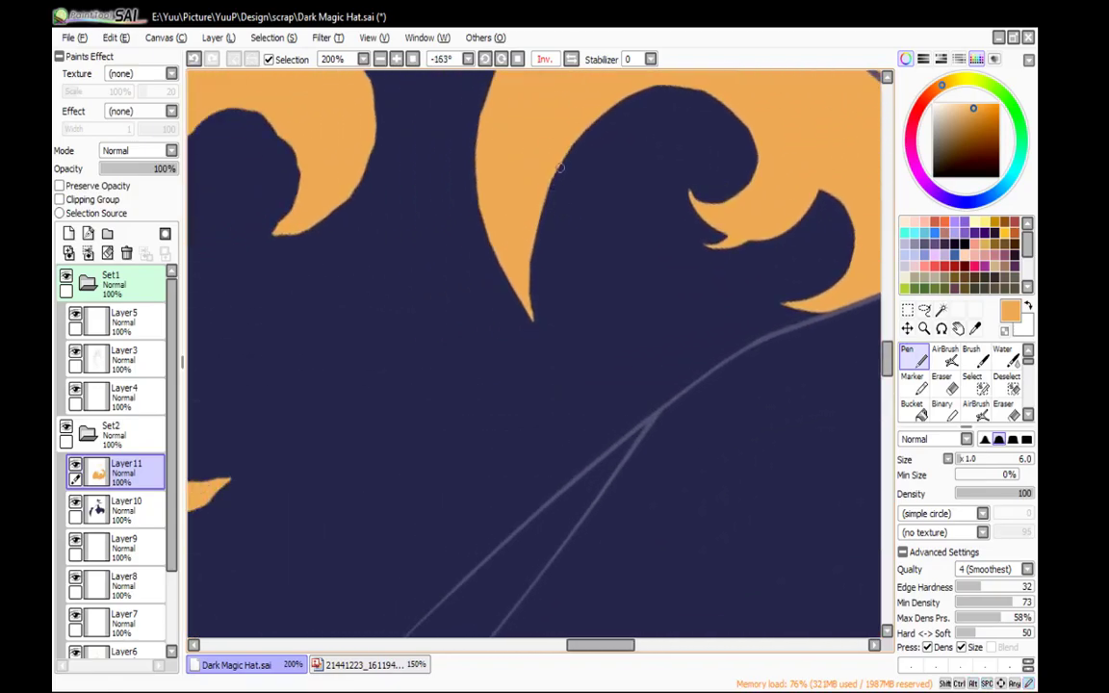
{"action": "left_click_drag", "start_coordinate": [529, 260], "coordinate": [550, 334]}
{"action": "left_click_drag", "start_coordinate": [531, 248], "coordinate": [581, 364]}
{"action": "left_click_drag", "start_coordinate": [531, 273], "coordinate": [570, 354]}
{"action": "mouse_move", "coordinate": [520, 293]}
{"action": "left_mouse_down"}
{"action": "mouse_move", "coordinate": [576, 359]}
{"action": "mouse_move", "coordinate": [503, 270]}
{"action": "mouse_move", "coordinate": [568, 376]}
{"action": "left_mouse_up"}
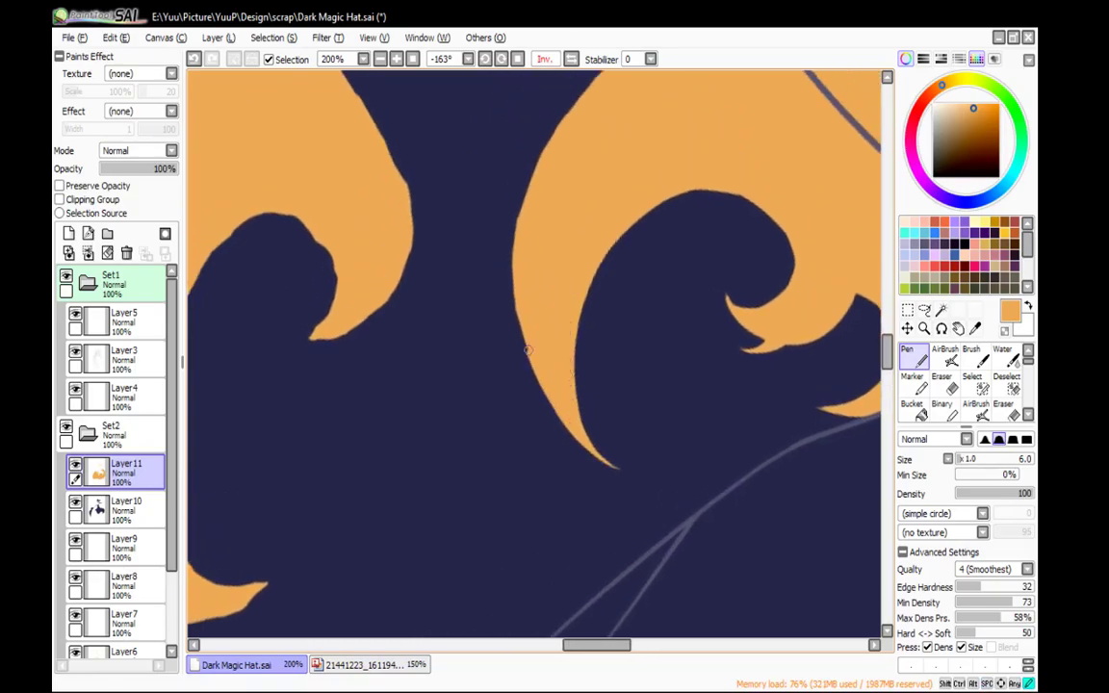
Smooth the tall flame's outer edge in one continuous curve down to its base
{"action": "left_click_drag", "start_coordinate": [544, 222], "coordinate": [583, 309]}
{"action": "left_click_drag", "start_coordinate": [579, 241], "coordinate": [695, 132]}
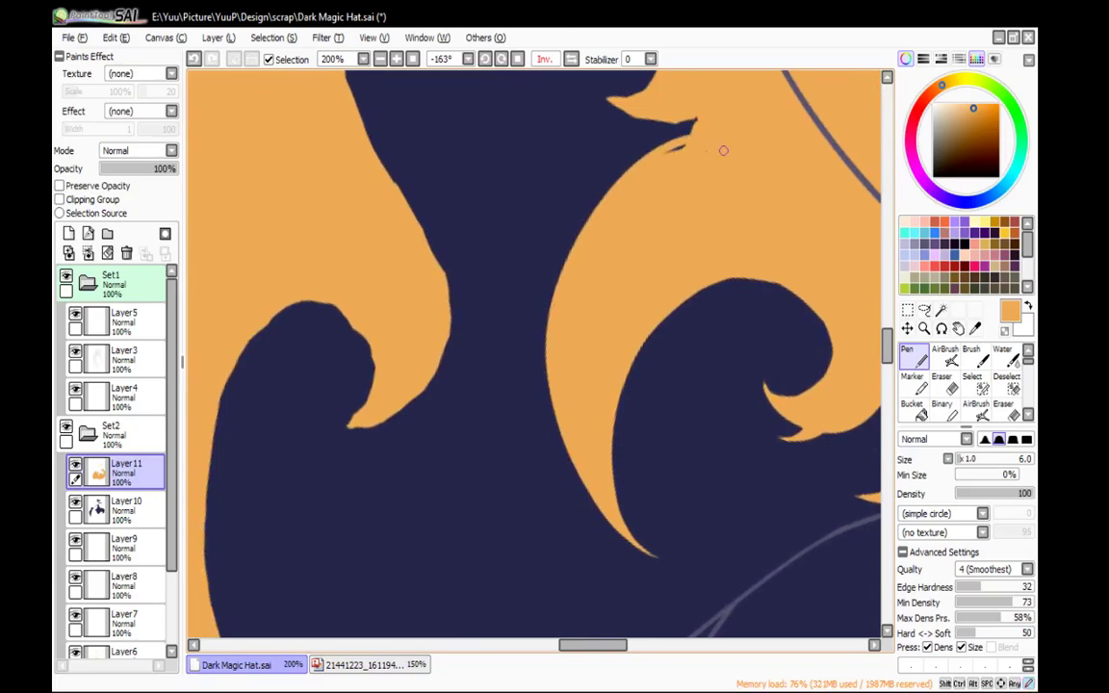
{"action": "left_click", "coordinate": [518, 59]}
{"action": "left_click_drag", "start_coordinate": [613, 316], "coordinate": [703, 75]}
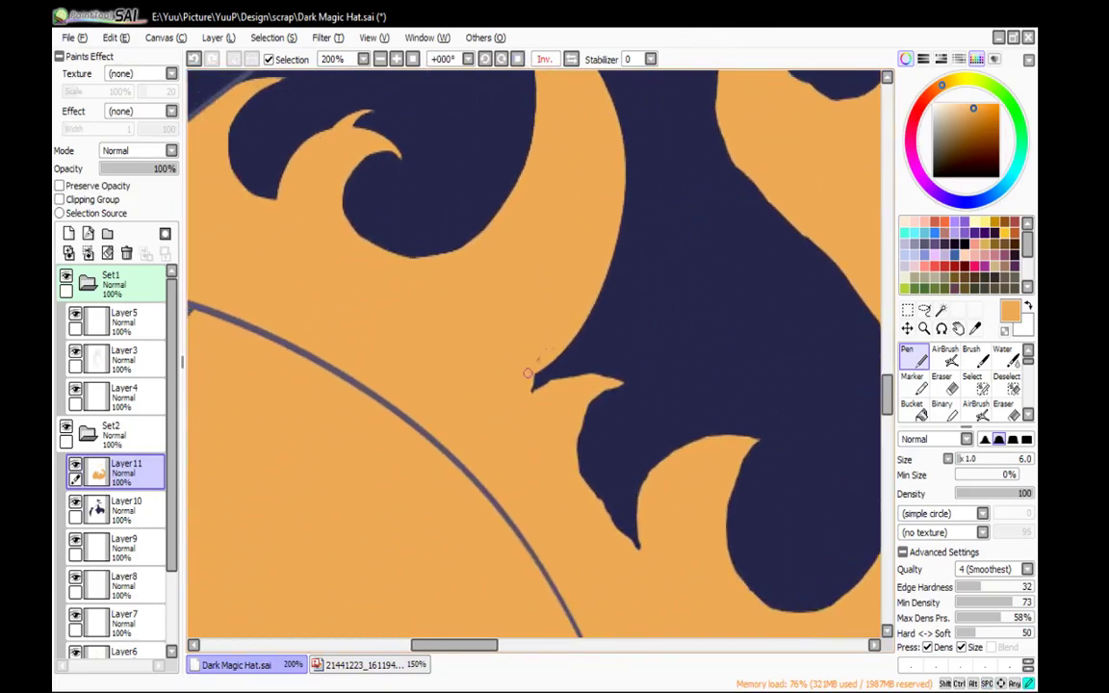
Reshape the small flame at the tall flame's base into a thin curled hook
{"action": "left_click", "coordinate": [572, 59]}
{"action": "mouse_move", "coordinate": [552, 259]}
{"action": "left_mouse_down"}
{"action": "mouse_move", "coordinate": [608, 134]}
{"action": "mouse_move", "coordinate": [477, 282]}
{"action": "mouse_move", "coordinate": [537, 357]}
{"action": "left_mouse_up"}
{"action": "key", "text": "ctrl+z"}
{"action": "left_click_drag", "start_coordinate": [522, 264], "coordinate": [549, 331]}
{"action": "left_click_drag", "start_coordinate": [537, 287], "coordinate": [545, 363]}
Smooth the edges of the flame beside the small hook and extend it into a sharp curved tip
{"action": "mouse_move", "coordinate": [659, 296]}
{"action": "left_mouse_down"}
{"action": "mouse_move", "coordinate": [633, 262]}
{"action": "mouse_move", "coordinate": [556, 221]}
{"action": "left_mouse_up"}
{"action": "mouse_move", "coordinate": [544, 350]}
{"action": "left_mouse_down"}
{"action": "mouse_move", "coordinate": [610, 273]}
{"action": "mouse_move", "coordinate": [604, 305]}
{"action": "mouse_move", "coordinate": [635, 371]}
{"action": "left_mouse_up"}
{"action": "left_click_drag", "start_coordinate": [605, 299], "coordinate": [636, 363]}
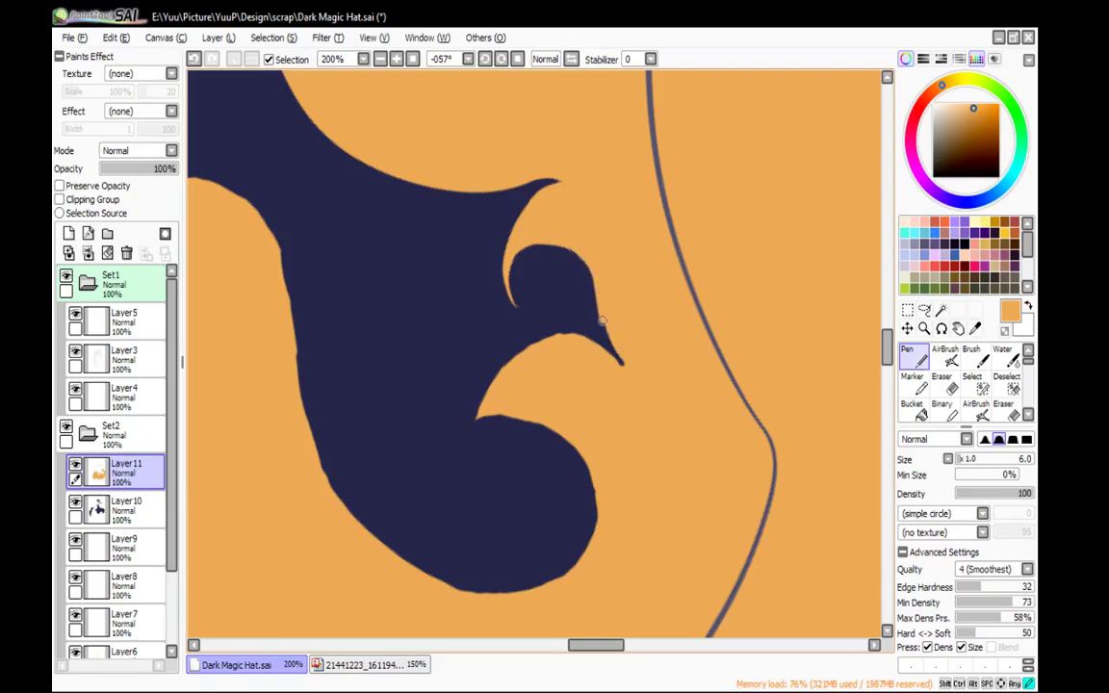
{"action": "mouse_move", "coordinate": [775, 326]}
{"action": "left_mouse_down"}
{"action": "mouse_move", "coordinate": [539, 239]}
{"action": "mouse_move", "coordinate": [518, 328]}
{"action": "mouse_move", "coordinate": [572, 393]}
{"action": "left_mouse_up"}
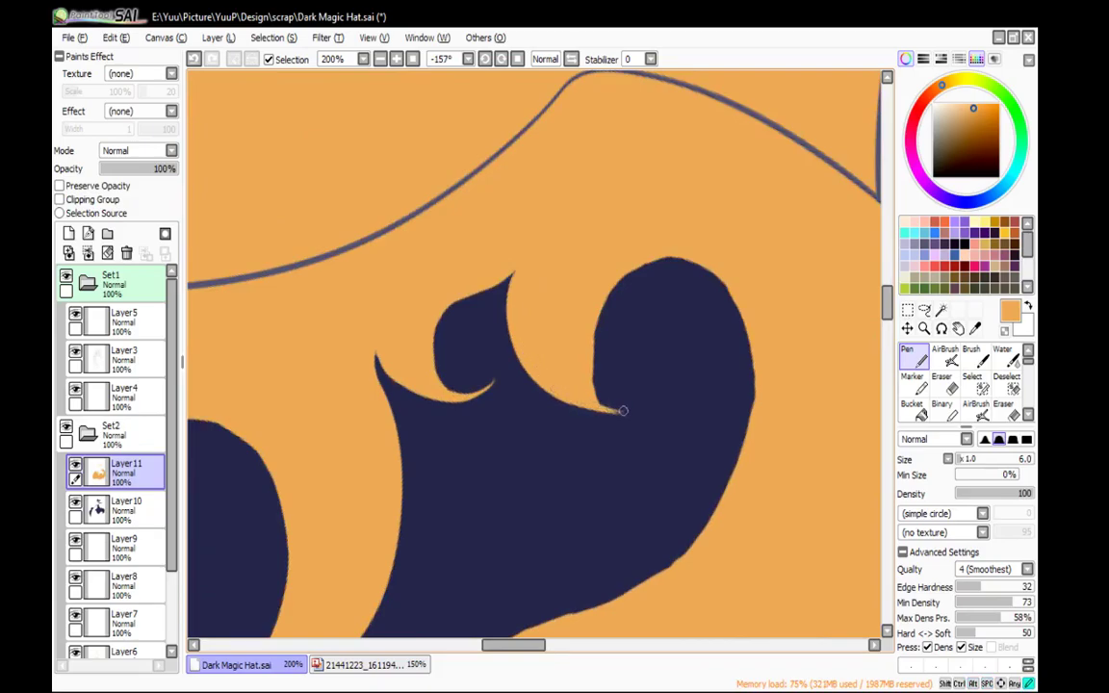
{"action": "left_click_drag", "start_coordinate": [636, 410], "coordinate": [584, 333]}
{"action": "left_click", "coordinate": [519, 60]}
{"action": "left_click", "coordinate": [570, 60]}
Smooth the long outer edge of the navy area and round off its lower lobe
{"action": "left_click_drag", "start_coordinate": [680, 170], "coordinate": [606, 156]}
{"action": "left_click", "coordinate": [571, 59]}
{"action": "left_click_drag", "start_coordinate": [534, 141], "coordinate": [658, 120]}
{"action": "left_click_drag", "start_coordinate": [623, 75], "coordinate": [553, 143]}
{"action": "left_click_drag", "start_coordinate": [611, 82], "coordinate": [526, 204]}
{"action": "mouse_move", "coordinate": [548, 163]}
{"action": "left_mouse_down"}
{"action": "mouse_move", "coordinate": [513, 274]}
{"action": "mouse_move", "coordinate": [517, 222]}
{"action": "mouse_move", "coordinate": [508, 313]}
{"action": "mouse_move", "coordinate": [565, 447]}
{"action": "left_mouse_up"}
{"action": "left_click_drag", "start_coordinate": [518, 381], "coordinate": [624, 466]}
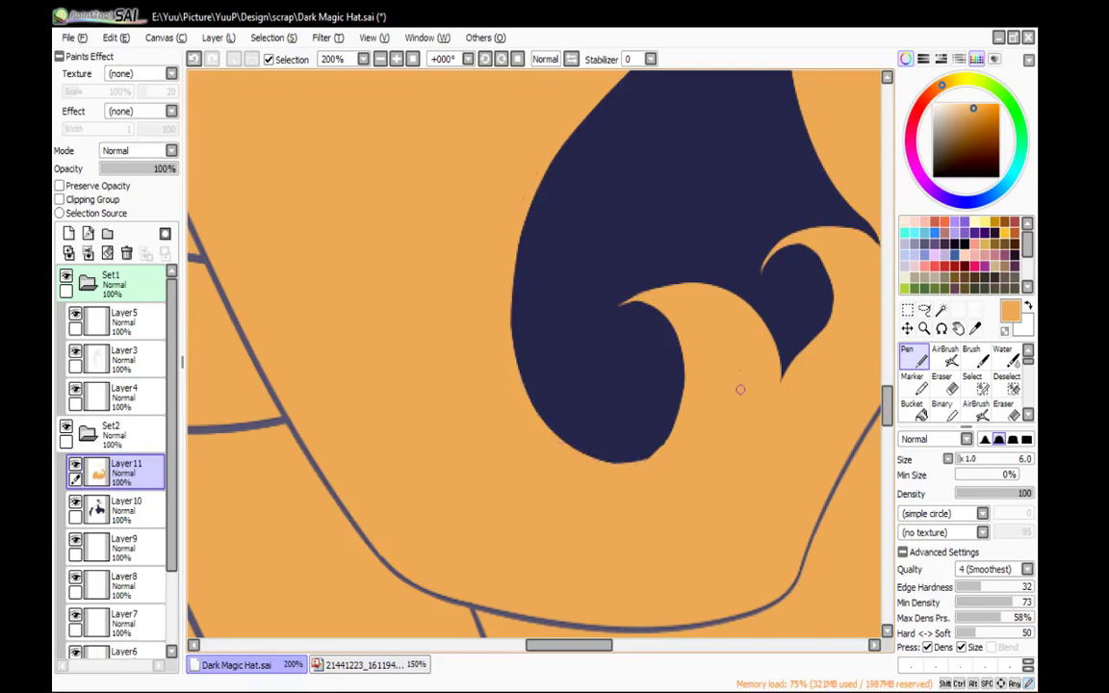
{"action": "scroll", "coordinate": [695, 435], "scroll_direction": "up", "scroll_amount": 3}
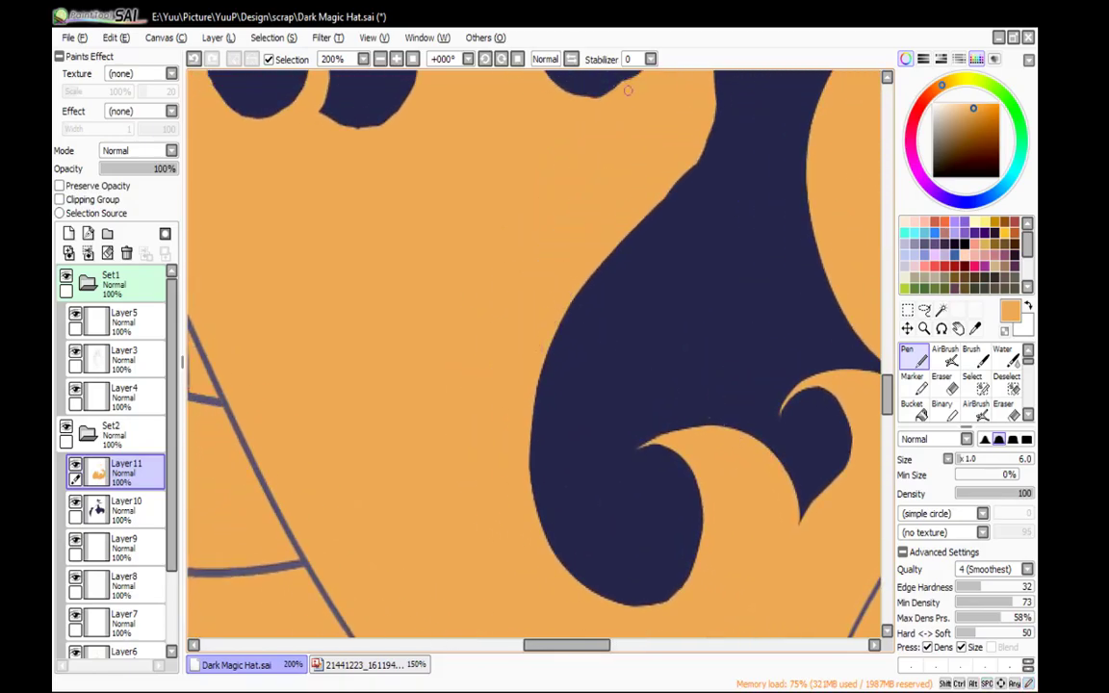
Extend the next flame across the navy gap into a thin curled tip and round the hollow inside it
{"action": "left_click", "coordinate": [545, 59]}
{"action": "left_click_drag", "start_coordinate": [545, 113], "coordinate": [681, 250]}
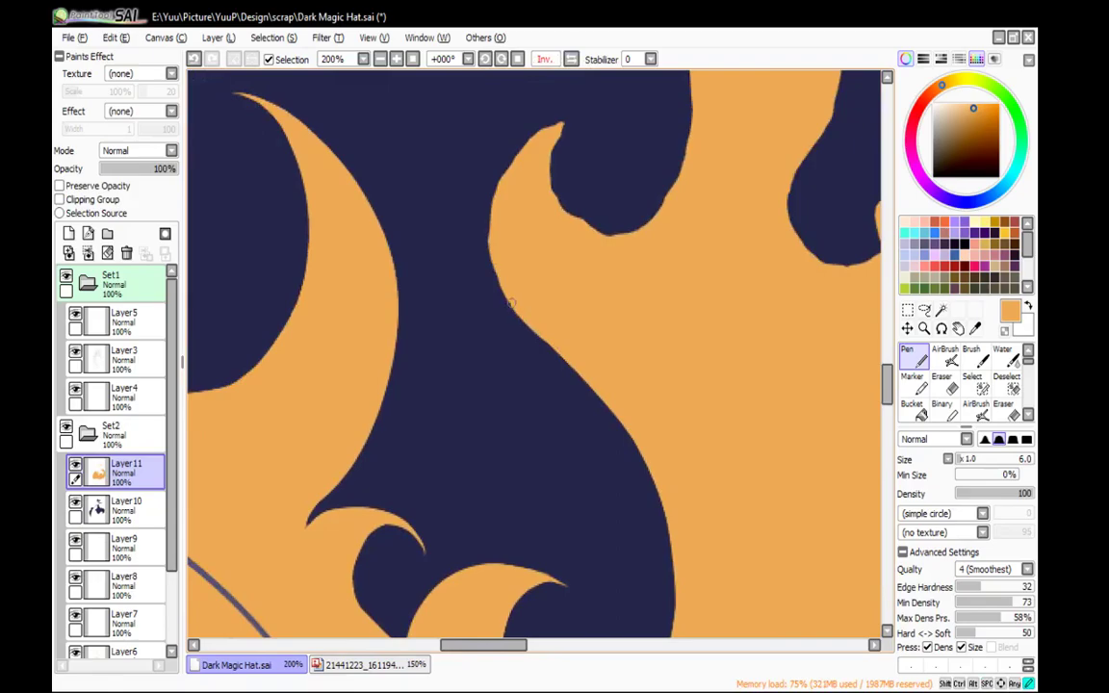
{"action": "mouse_move", "coordinate": [507, 296]}
{"action": "left_mouse_down"}
{"action": "mouse_move", "coordinate": [589, 119]}
{"action": "mouse_move", "coordinate": [537, 211]}
{"action": "left_mouse_up"}
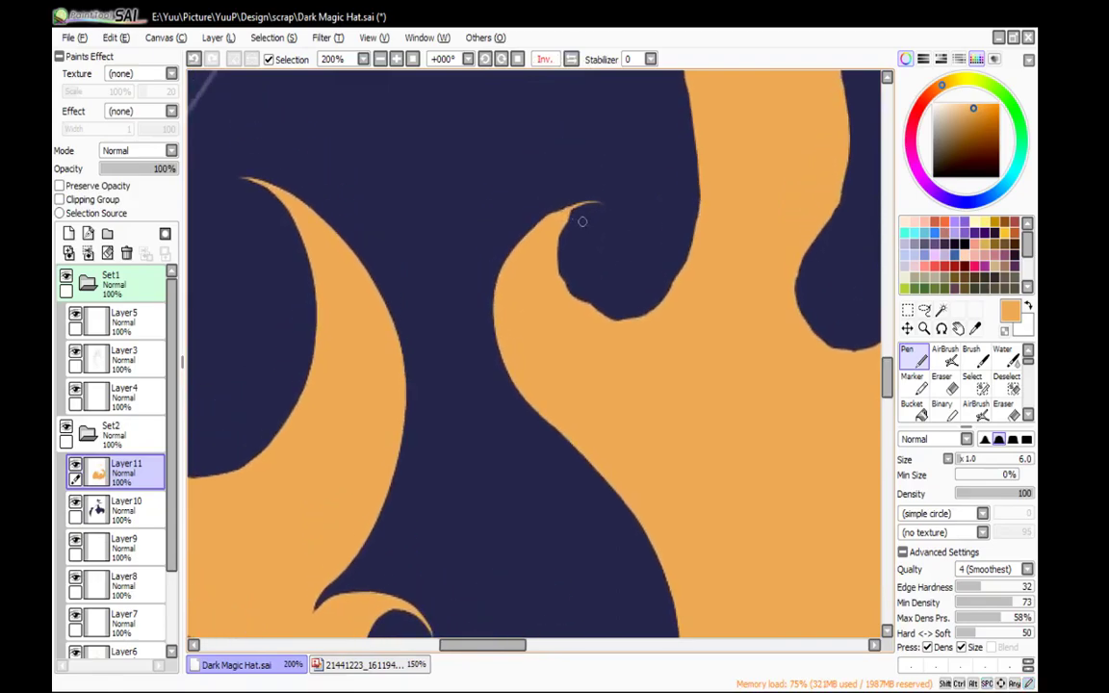
{"action": "key", "text": "ctrl+z"}
{"action": "mouse_move", "coordinate": [601, 202]}
{"action": "left_mouse_down"}
{"action": "mouse_move", "coordinate": [557, 235]}
{"action": "mouse_move", "coordinate": [570, 221]}
{"action": "mouse_move", "coordinate": [574, 293]}
{"action": "left_mouse_up"}
{"action": "mouse_move", "coordinate": [556, 234]}
{"action": "left_mouse_down"}
{"action": "mouse_move", "coordinate": [553, 251]}
{"action": "mouse_move", "coordinate": [621, 319]}
{"action": "left_mouse_up"}
{"action": "key", "text": "ctrl+z"}
{"action": "mouse_move", "coordinate": [558, 233]}
{"action": "left_mouse_down"}
{"action": "mouse_move", "coordinate": [606, 315]}
{"action": "mouse_move", "coordinate": [635, 321]}
{"action": "mouse_move", "coordinate": [567, 285]}
{"action": "left_mouse_up"}
{"action": "left_click_drag", "start_coordinate": [679, 329], "coordinate": [695, 385]}
{"action": "mouse_move", "coordinate": [606, 365]}
{"action": "left_mouse_down"}
{"action": "mouse_move", "coordinate": [682, 352]}
{"action": "mouse_move", "coordinate": [704, 311]}
{"action": "left_mouse_up"}
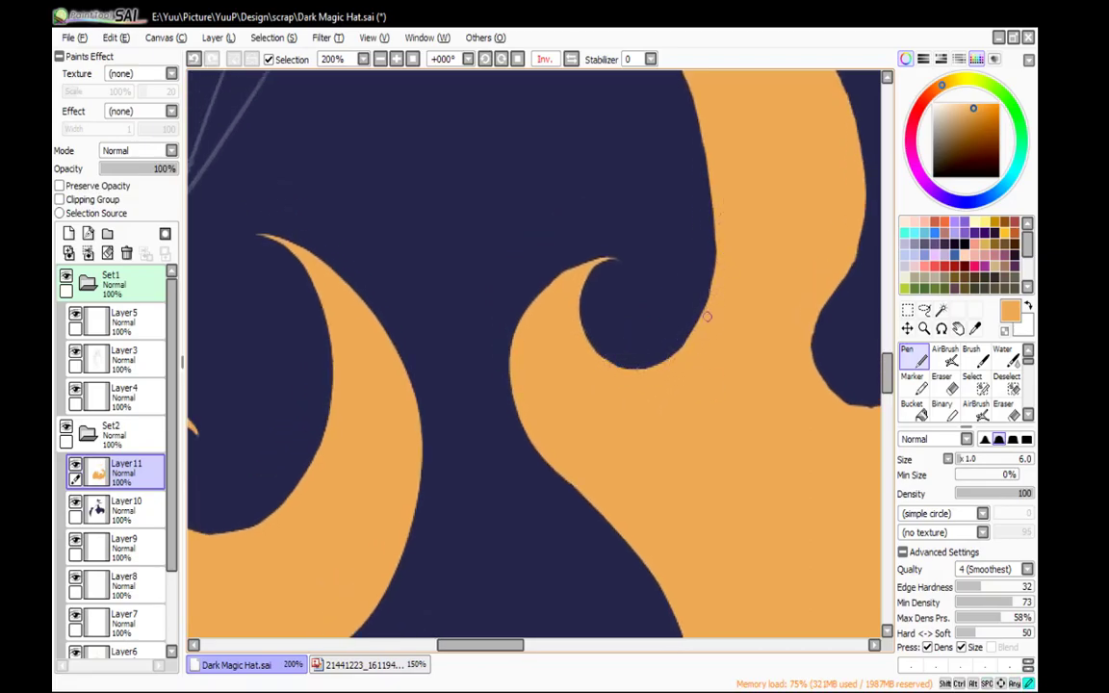
Extend the tall flame's blunt tip into a thin curled point and round the outer bend above it
{"action": "scroll", "coordinate": [725, 148], "scroll_direction": "up", "scroll_amount": 8}
{"action": "mouse_move", "coordinate": [725, 255]}
{"action": "left_mouse_down"}
{"action": "mouse_move", "coordinate": [471, 156]}
{"action": "mouse_move", "coordinate": [428, 379]}
{"action": "mouse_move", "coordinate": [450, 190]}
{"action": "left_mouse_up"}
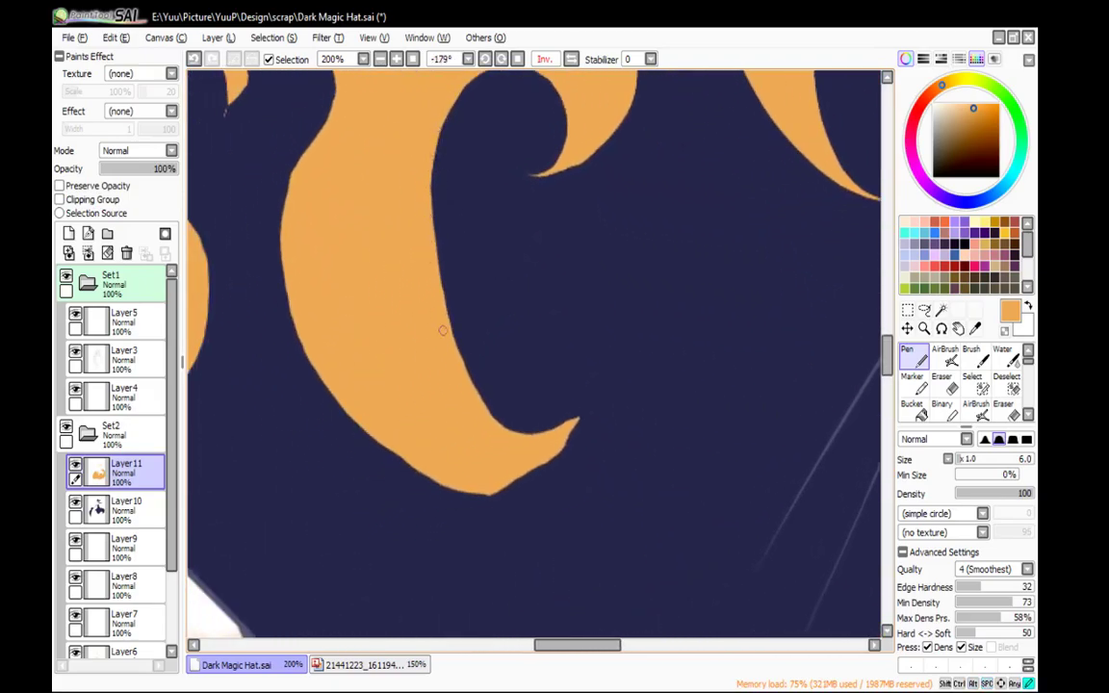
{"action": "mouse_move", "coordinate": [731, 349]}
{"action": "left_mouse_down"}
{"action": "mouse_move", "coordinate": [742, 367]}
{"action": "mouse_move", "coordinate": [630, 552]}
{"action": "mouse_move", "coordinate": [585, 572]}
{"action": "mouse_move", "coordinate": [547, 524]}
{"action": "mouse_move", "coordinate": [559, 564]}
{"action": "mouse_move", "coordinate": [488, 546]}
{"action": "mouse_move", "coordinate": [585, 332]}
{"action": "mouse_move", "coordinate": [594, 455]}
{"action": "mouse_move", "coordinate": [379, 521]}
{"action": "mouse_move", "coordinate": [486, 309]}
{"action": "mouse_move", "coordinate": [471, 385]}
{"action": "mouse_move", "coordinate": [482, 413]}
{"action": "left_mouse_up"}
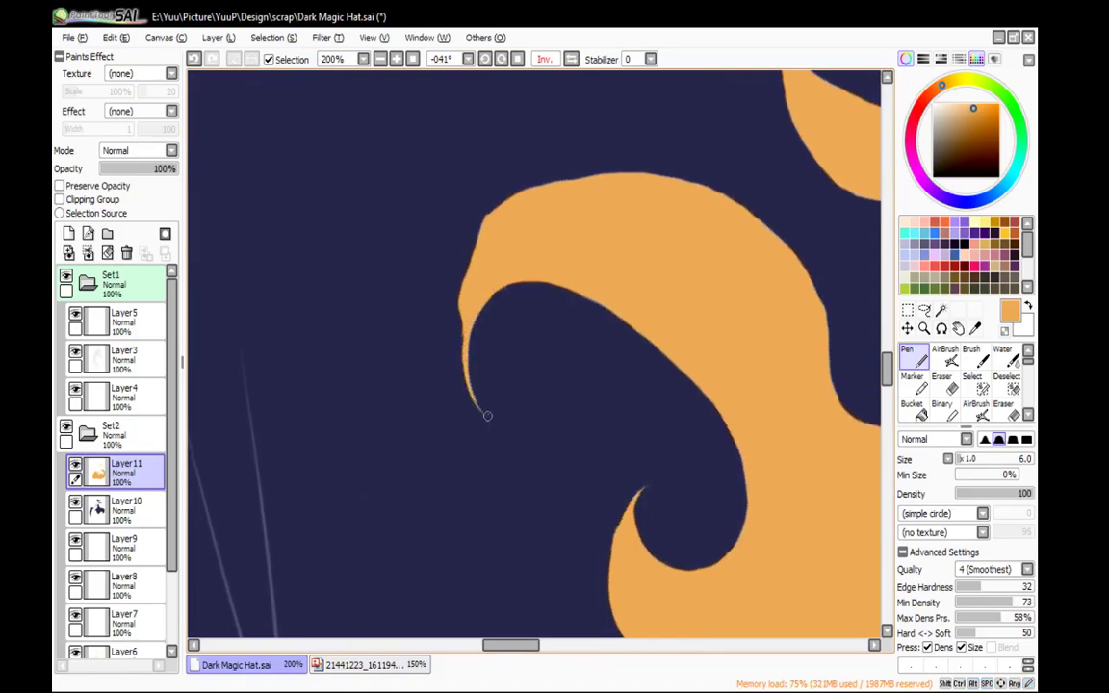
{"action": "mouse_move", "coordinate": [460, 370]}
{"action": "left_mouse_down"}
{"action": "mouse_move", "coordinate": [483, 216]}
{"action": "mouse_move", "coordinate": [517, 189]}
{"action": "mouse_move", "coordinate": [467, 248]}
{"action": "mouse_move", "coordinate": [458, 314]}
{"action": "left_mouse_up"}
{"action": "key", "text": "ctrl+z"}
{"action": "left_click_drag", "start_coordinate": [477, 237], "coordinate": [459, 311]}
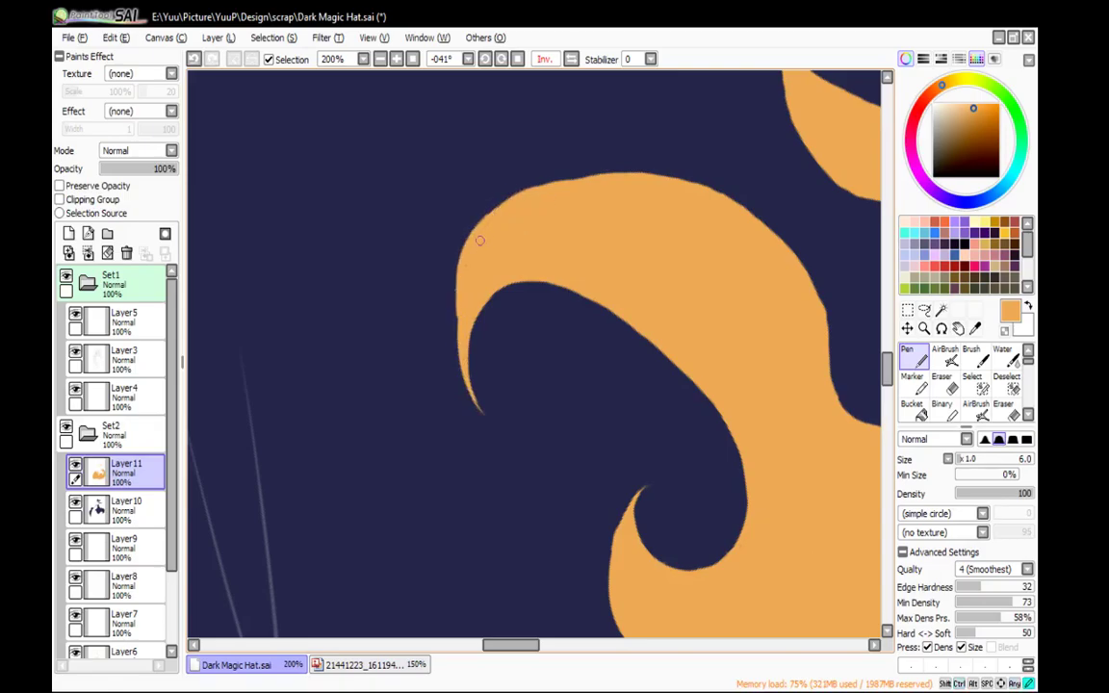
{"action": "left_click_drag", "start_coordinate": [467, 245], "coordinate": [459, 367]}
{"action": "left_click_drag", "start_coordinate": [460, 319], "coordinate": [458, 351]}
Smooth the tall flame's long outer edge into one continuous curve from its crest down the side
{"action": "left_click_drag", "start_coordinate": [668, 226], "coordinate": [395, 258]}
{"action": "left_click_drag", "start_coordinate": [379, 310], "coordinate": [508, 314]}
{"action": "mouse_move", "coordinate": [586, 447]}
{"action": "left_mouse_down"}
{"action": "mouse_move", "coordinate": [508, 353]}
{"action": "mouse_move", "coordinate": [500, 279]}
{"action": "left_mouse_up"}
{"action": "mouse_move", "coordinate": [522, 377]}
{"action": "left_mouse_down"}
{"action": "mouse_move", "coordinate": [498, 245]}
{"action": "mouse_move", "coordinate": [505, 193]}
{"action": "left_mouse_up"}
{"action": "left_click_drag", "start_coordinate": [552, 112], "coordinate": [565, 234]}
{"action": "left_click_drag", "start_coordinate": [511, 334], "coordinate": [558, 214]}
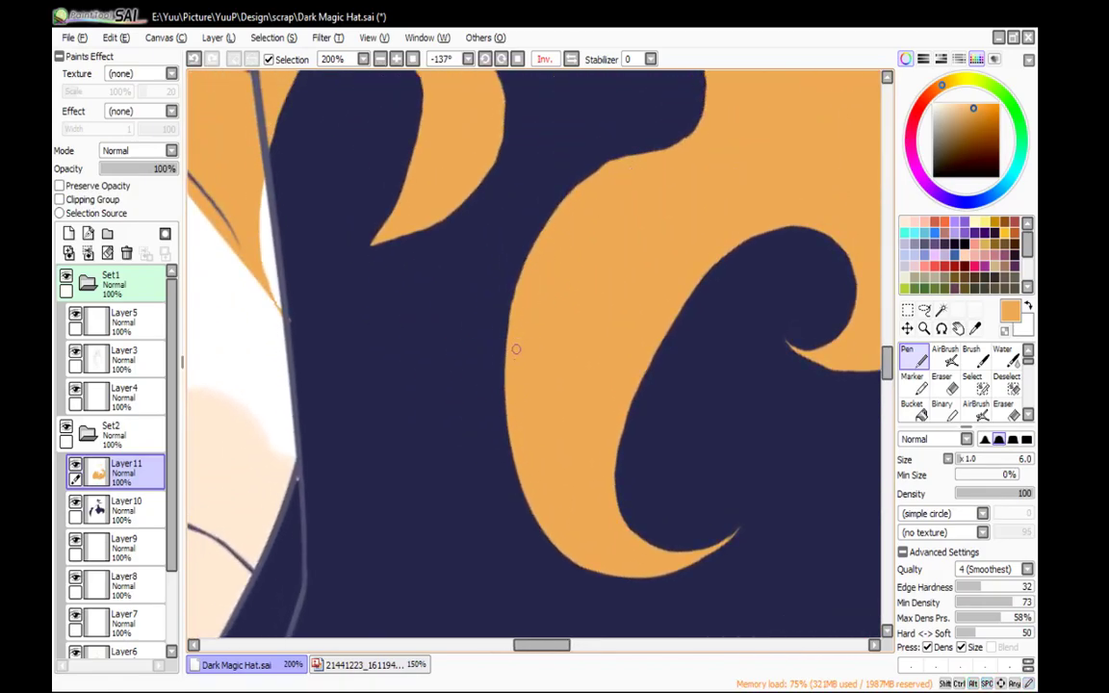
{"action": "left_click", "coordinate": [517, 58]}
{"action": "left_click_drag", "start_coordinate": [579, 170], "coordinate": [597, 9]}
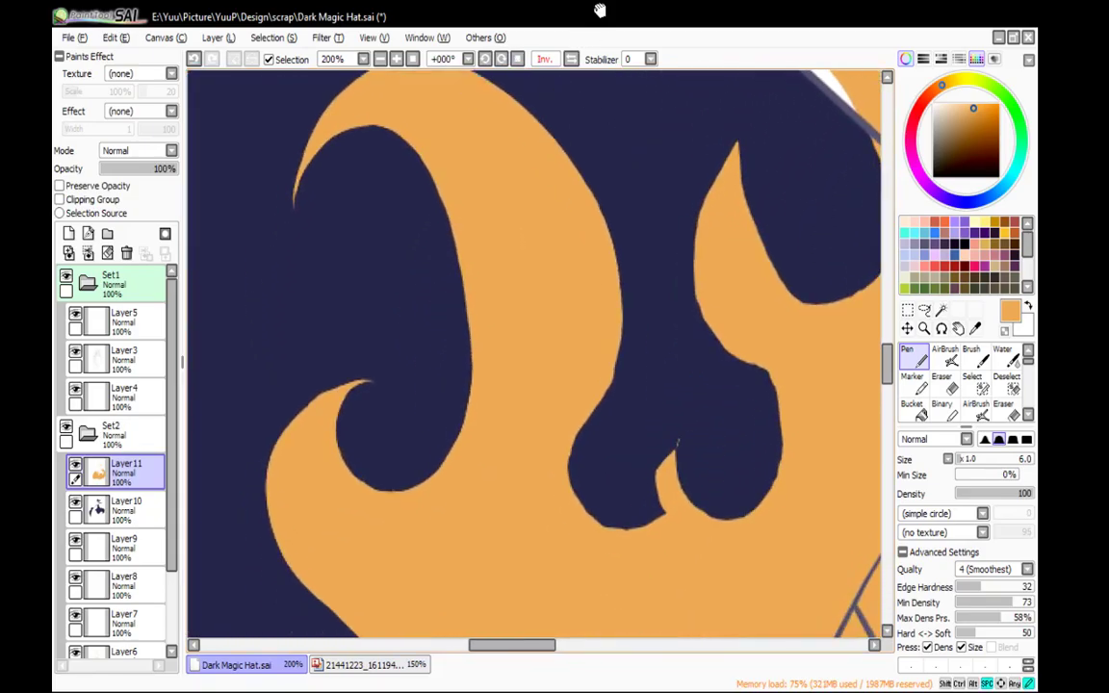
Smooth the tall flame's lower outer edge where it bends into the navy gap above the two lobes
{"action": "left_click", "coordinate": [571, 58]}
{"action": "left_click_drag", "start_coordinate": [467, 231], "coordinate": [529, 187]}
{"action": "mouse_move", "coordinate": [571, 112]}
{"action": "left_mouse_down"}
{"action": "mouse_move", "coordinate": [518, 191]}
{"action": "mouse_move", "coordinate": [510, 273]}
{"action": "left_mouse_up"}
{"action": "left_click_drag", "start_coordinate": [519, 202], "coordinate": [531, 361]}
{"action": "left_click_drag", "start_coordinate": [514, 231], "coordinate": [514, 322]}
{"action": "mouse_move", "coordinate": [530, 186]}
{"action": "left_mouse_down"}
{"action": "mouse_move", "coordinate": [508, 297]}
{"action": "mouse_move", "coordinate": [515, 324]}
{"action": "left_mouse_up"}
{"action": "left_click_drag", "start_coordinate": [512, 293], "coordinate": [543, 151]}
{"action": "mouse_move", "coordinate": [539, 373]}
{"action": "left_mouse_down"}
{"action": "mouse_move", "coordinate": [589, 201]}
{"action": "mouse_move", "coordinate": [555, 269]}
{"action": "left_mouse_up"}
{"action": "key", "text": "ctrl+z"}
{"action": "left_click_drag", "start_coordinate": [556, 216], "coordinate": [567, 298]}
{"action": "key", "text": "ctrl+z"}
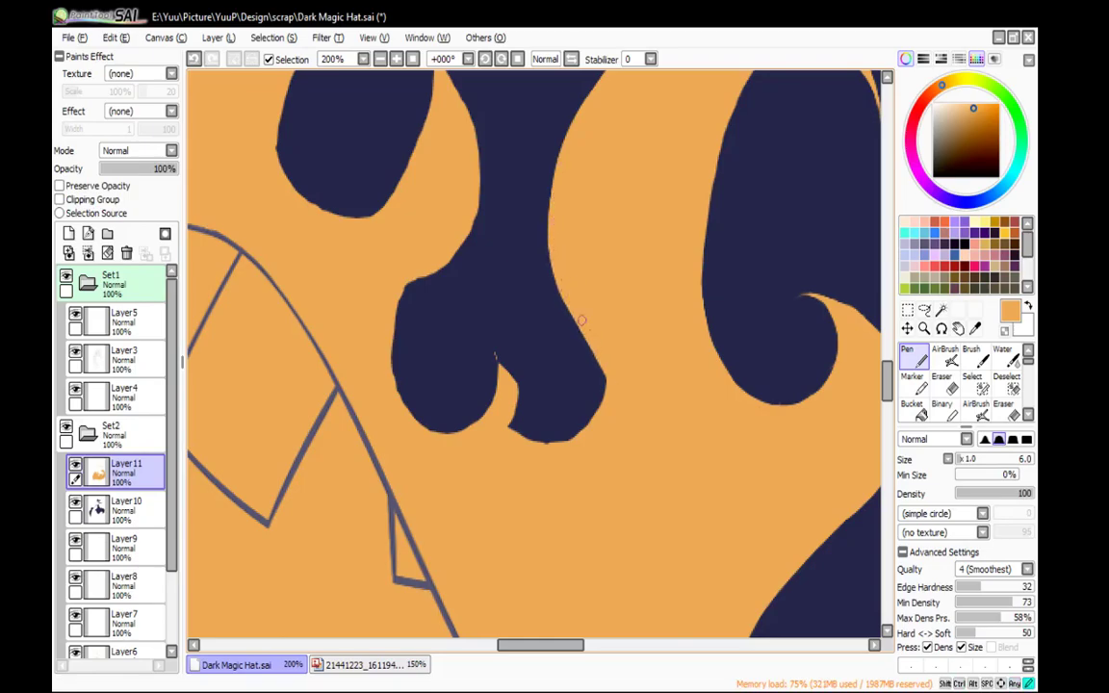
Reshape the small flame between the two navy lobes into a curled hook and round the lobe beside it
{"action": "key", "text": "h"}
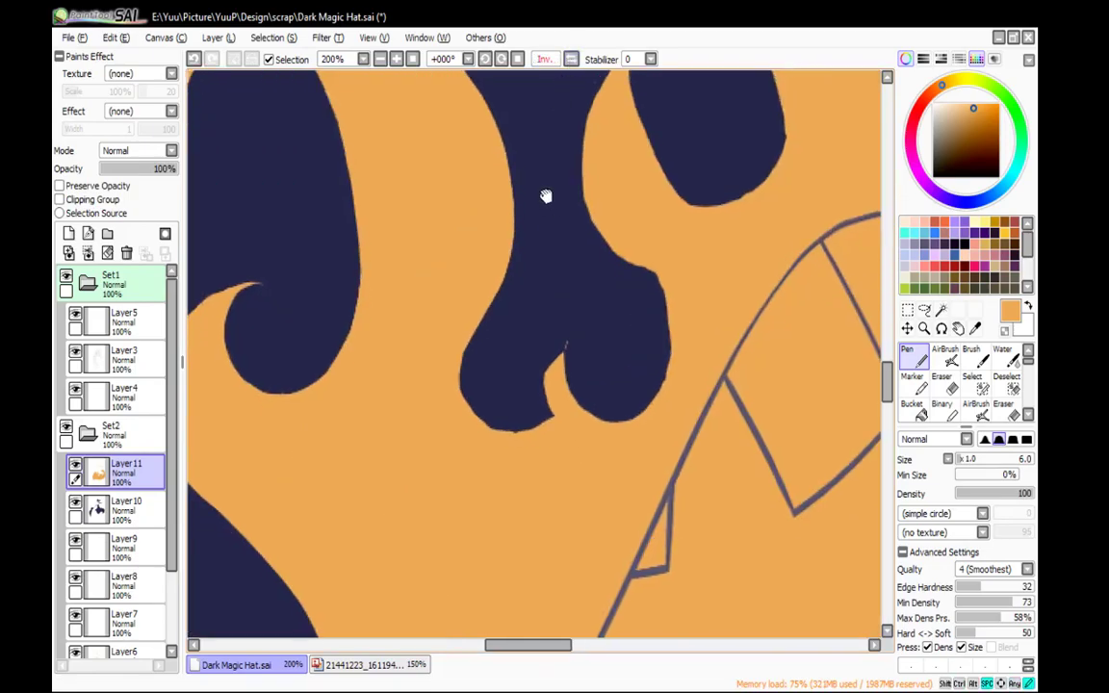
{"action": "scroll", "coordinate": [550, 203], "scroll_direction": "down", "scroll_amount": 2}
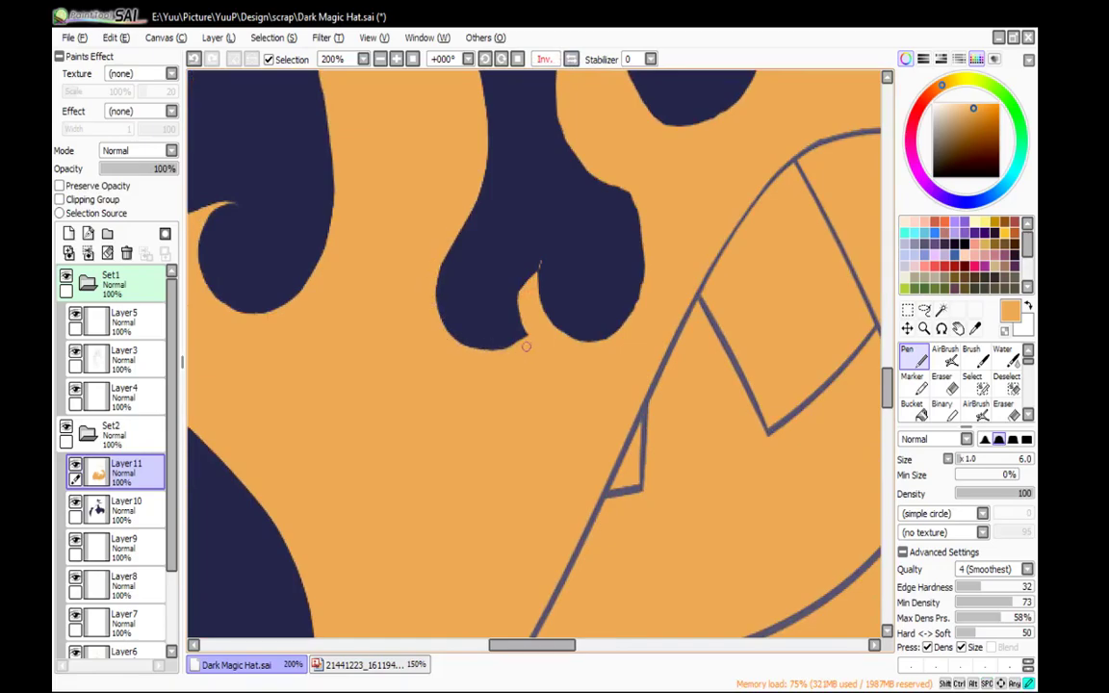
{"action": "mouse_move", "coordinate": [521, 292]}
{"action": "left_mouse_down"}
{"action": "mouse_move", "coordinate": [557, 249]}
{"action": "mouse_move", "coordinate": [551, 308]}
{"action": "left_mouse_up"}
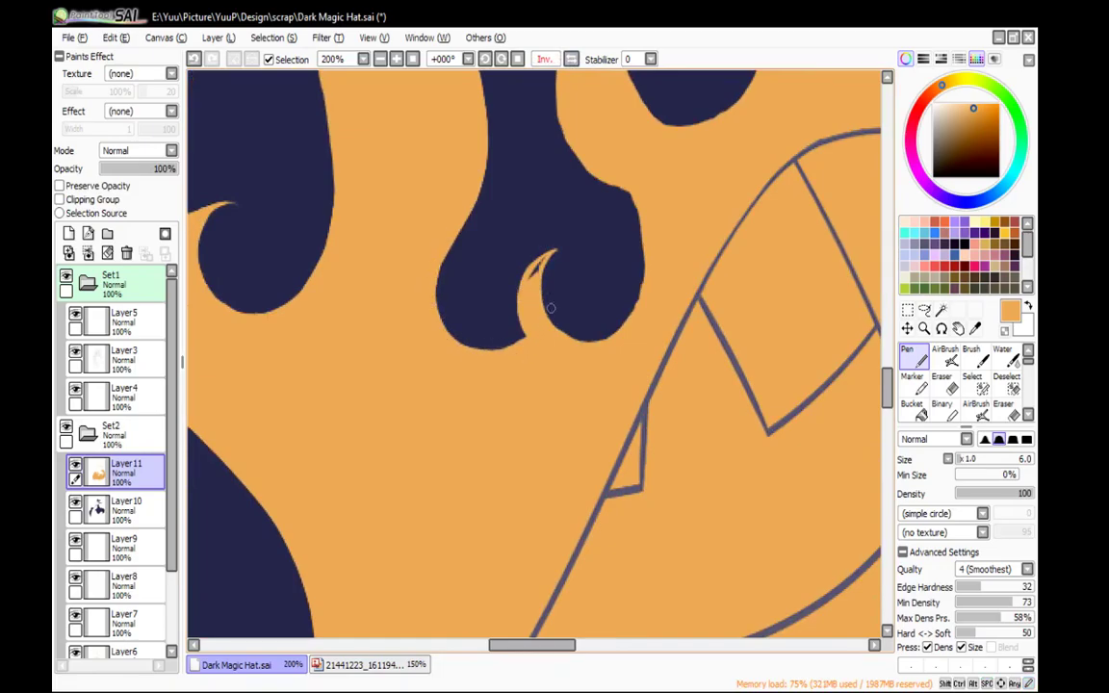
{"action": "left_click", "coordinate": [564, 251]}
{"action": "mouse_move", "coordinate": [557, 325]}
{"action": "left_mouse_down"}
{"action": "mouse_move", "coordinate": [631, 325]}
{"action": "mouse_move", "coordinate": [628, 304]}
{"action": "mouse_move", "coordinate": [615, 333]}
{"action": "mouse_move", "coordinate": [640, 207]}
{"action": "left_mouse_up"}
{"action": "left_click_drag", "start_coordinate": [645, 280], "coordinate": [630, 178]}
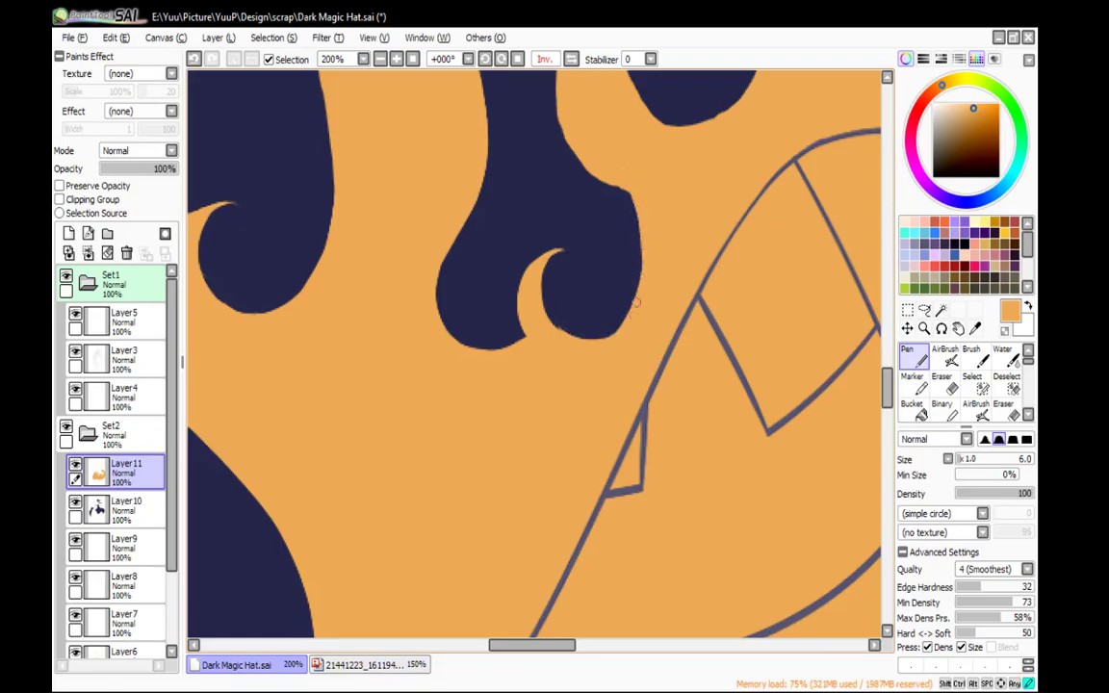
Smooth the edge of the flame above the small hook and extend its tip into a sharp curve
{"action": "scroll", "coordinate": [535, 229], "scroll_direction": "up", "scroll_amount": 3}
{"action": "mouse_move", "coordinate": [539, 226]}
{"action": "left_mouse_down"}
{"action": "mouse_move", "coordinate": [575, 300]}
{"action": "mouse_move", "coordinate": [576, 289]}
{"action": "mouse_move", "coordinate": [598, 311]}
{"action": "left_mouse_up"}
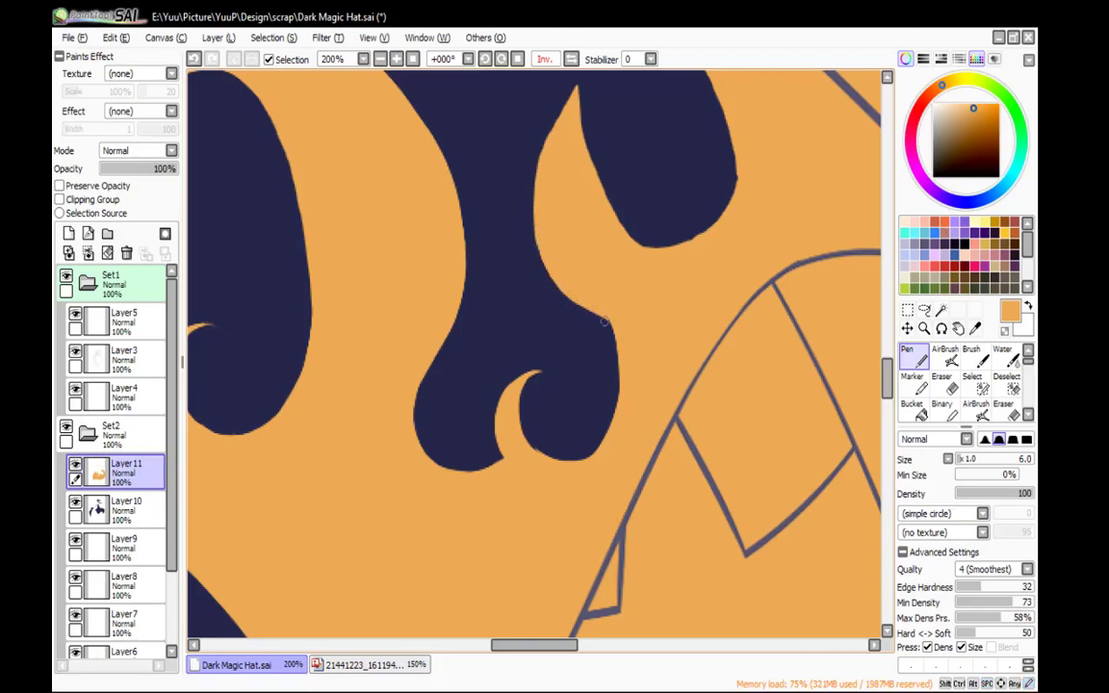
{"action": "mouse_move", "coordinate": [593, 214]}
{"action": "left_mouse_down"}
{"action": "mouse_move", "coordinate": [619, 310]}
{"action": "mouse_move", "coordinate": [625, 166]}
{"action": "mouse_move", "coordinate": [648, 144]}
{"action": "left_mouse_up"}
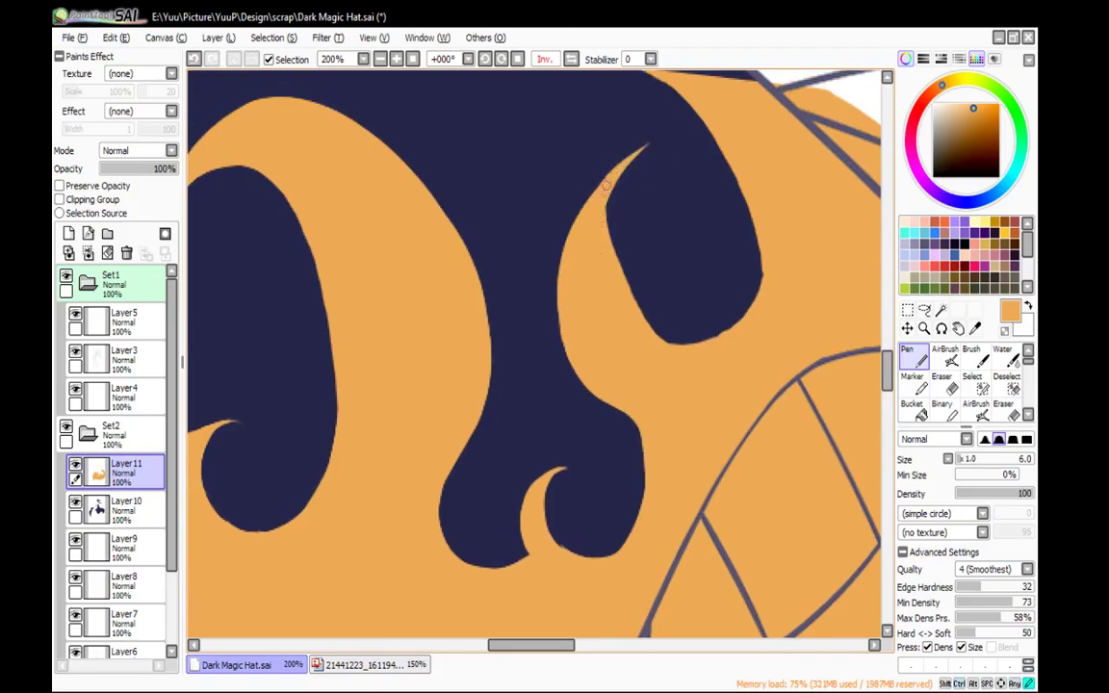
{"action": "left_click_drag", "start_coordinate": [629, 159], "coordinate": [609, 227]}
Round the navy hollow beside that flame and pull the outermost flame at the cape's edge into a curved tip
{"action": "mouse_move", "coordinate": [776, 262]}
{"action": "left_mouse_down"}
{"action": "mouse_move", "coordinate": [717, 344]}
{"action": "mouse_move", "coordinate": [775, 270]}
{"action": "mouse_move", "coordinate": [566, 338]}
{"action": "mouse_move", "coordinate": [573, 398]}
{"action": "mouse_move", "coordinate": [617, 435]}
{"action": "mouse_move", "coordinate": [699, 388]}
{"action": "left_mouse_up"}
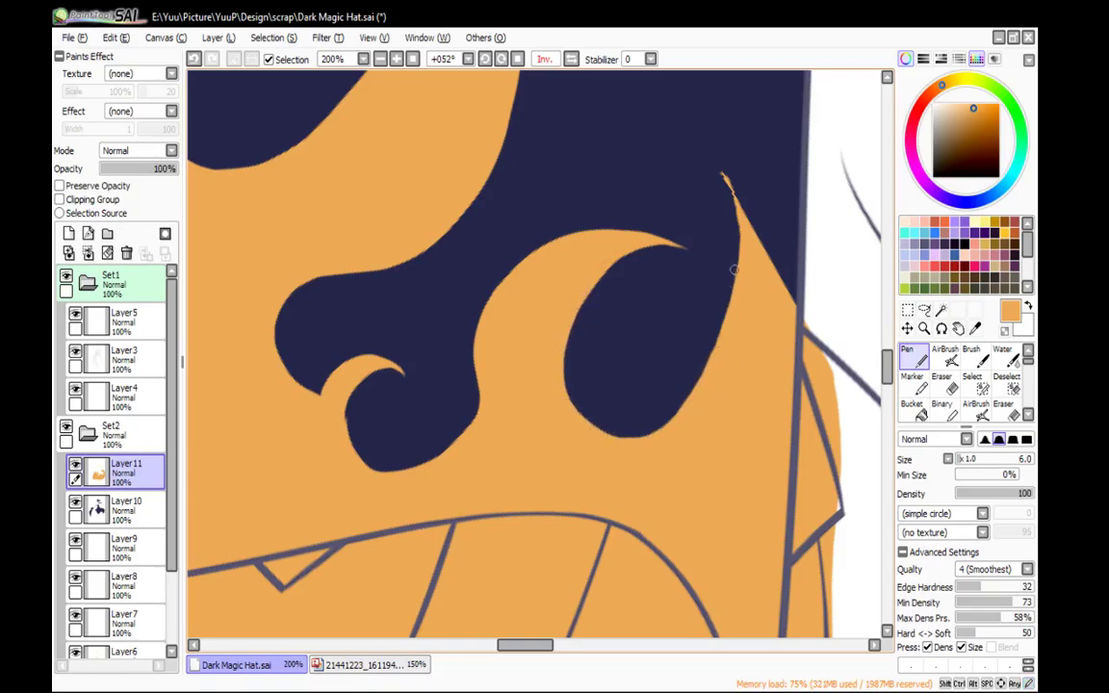
{"action": "mouse_move", "coordinate": [739, 257]}
{"action": "left_mouse_down"}
{"action": "mouse_move", "coordinate": [707, 167]}
{"action": "mouse_move", "coordinate": [686, 149]}
{"action": "mouse_move", "coordinate": [790, 292]}
{"action": "left_mouse_up"}
{"action": "mouse_move", "coordinate": [731, 184]}
{"action": "left_mouse_down"}
{"action": "mouse_move", "coordinate": [792, 324]}
{"action": "mouse_move", "coordinate": [737, 191]}
{"action": "mouse_move", "coordinate": [776, 259]}
{"action": "left_mouse_up"}
{"action": "left_click", "coordinate": [517, 59]}
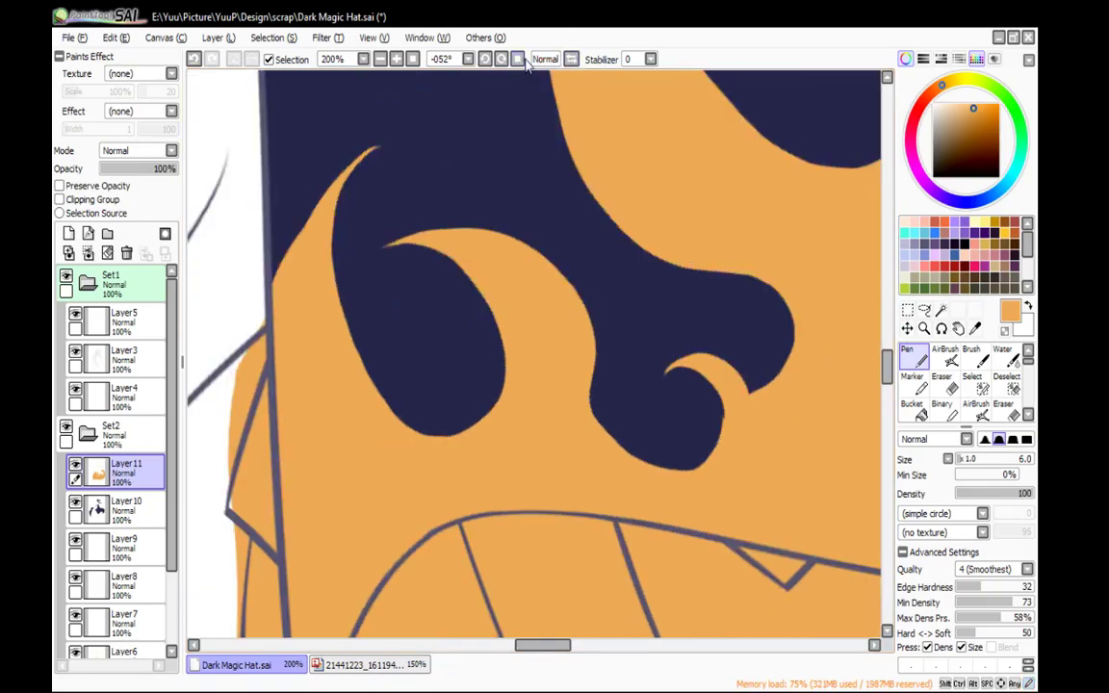
Paint over the stray navy patch at the cape's far fold with orange
{"action": "left_click", "coordinate": [380, 59]}
{"action": "left_click", "coordinate": [380, 59]}
{"action": "left_click", "coordinate": [380, 59]}
{"action": "left_click_drag", "start_coordinate": [673, 389], "coordinate": [706, 597]}
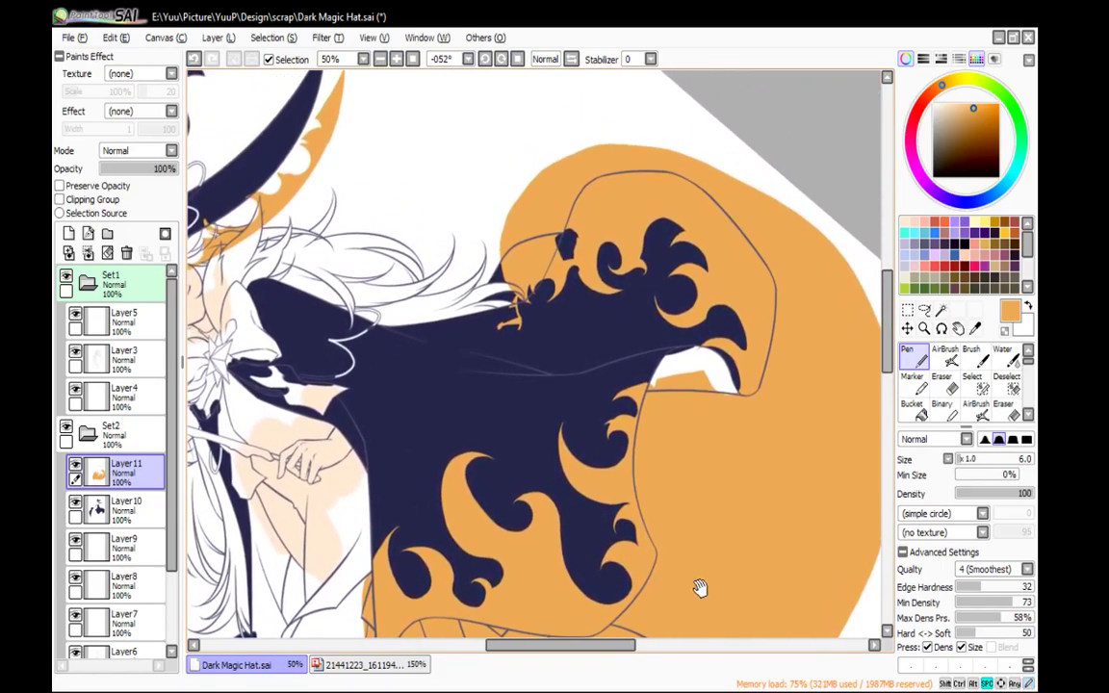
{"action": "left_click", "coordinate": [571, 58]}
{"action": "left_click_drag", "start_coordinate": [564, 144], "coordinate": [622, 245]}
{"action": "scroll", "coordinate": [532, 252], "scroll_direction": "up", "scroll_amount": 3}
{"action": "key", "text": "e"}
{"action": "key", "text": "n"}
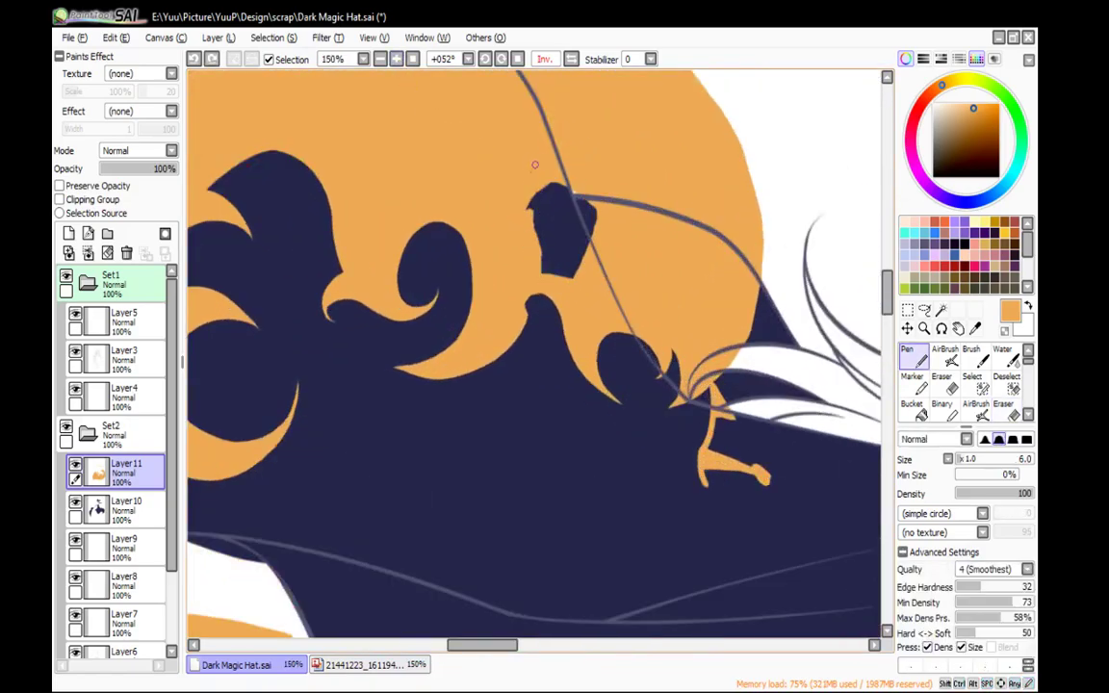
{"action": "mouse_move", "coordinate": [543, 244]}
{"action": "left_mouse_down"}
{"action": "mouse_move", "coordinate": [546, 270]}
{"action": "mouse_move", "coordinate": [582, 213]}
{"action": "mouse_move", "coordinate": [585, 236]}
{"action": "left_mouse_up"}
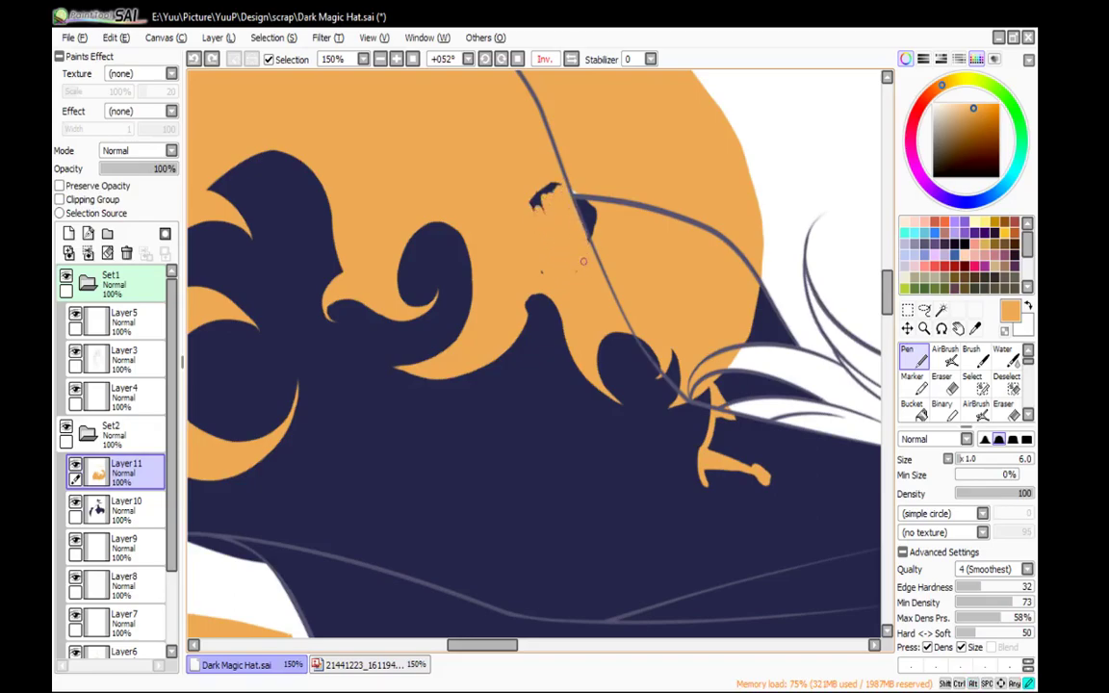
{"action": "key", "text": "e"}
{"action": "key", "text": "["}
{"action": "key", "text": "["}
{"action": "key", "text": "["}
{"action": "mouse_move", "coordinate": [543, 208]}
{"action": "left_mouse_down"}
{"action": "mouse_move", "coordinate": [548, 242]}
{"action": "mouse_move", "coordinate": [573, 250]}
{"action": "mouse_move", "coordinate": [590, 235]}
{"action": "mouse_move", "coordinate": [594, 195]}
{"action": "left_mouse_up"}
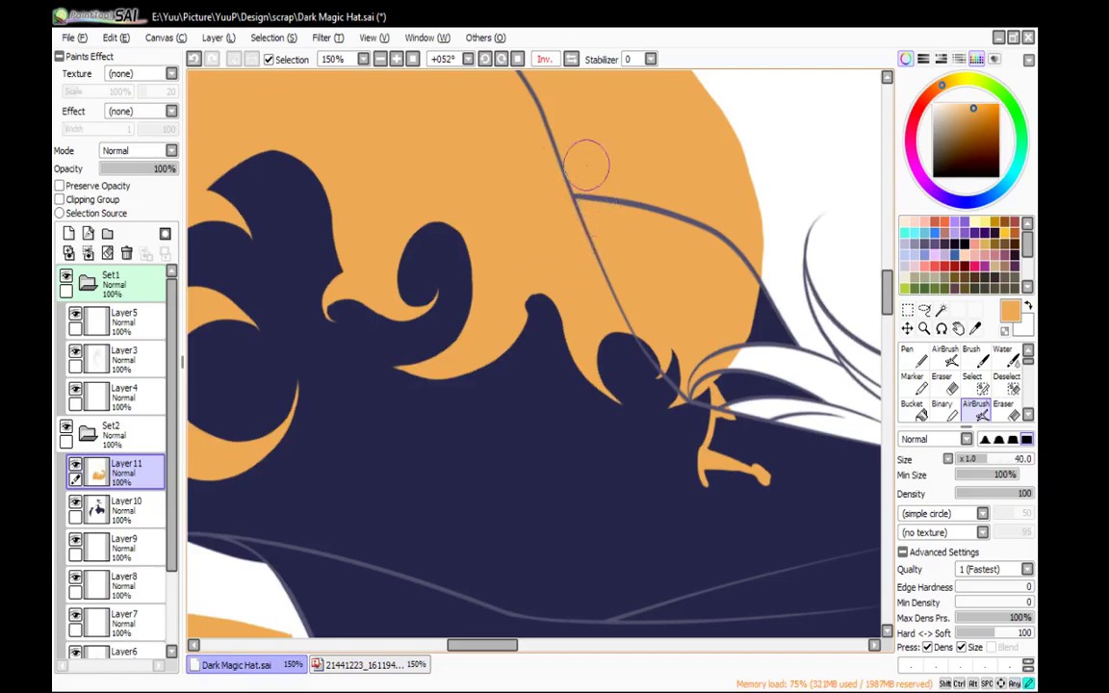
{"action": "key", "text": "Delete"}
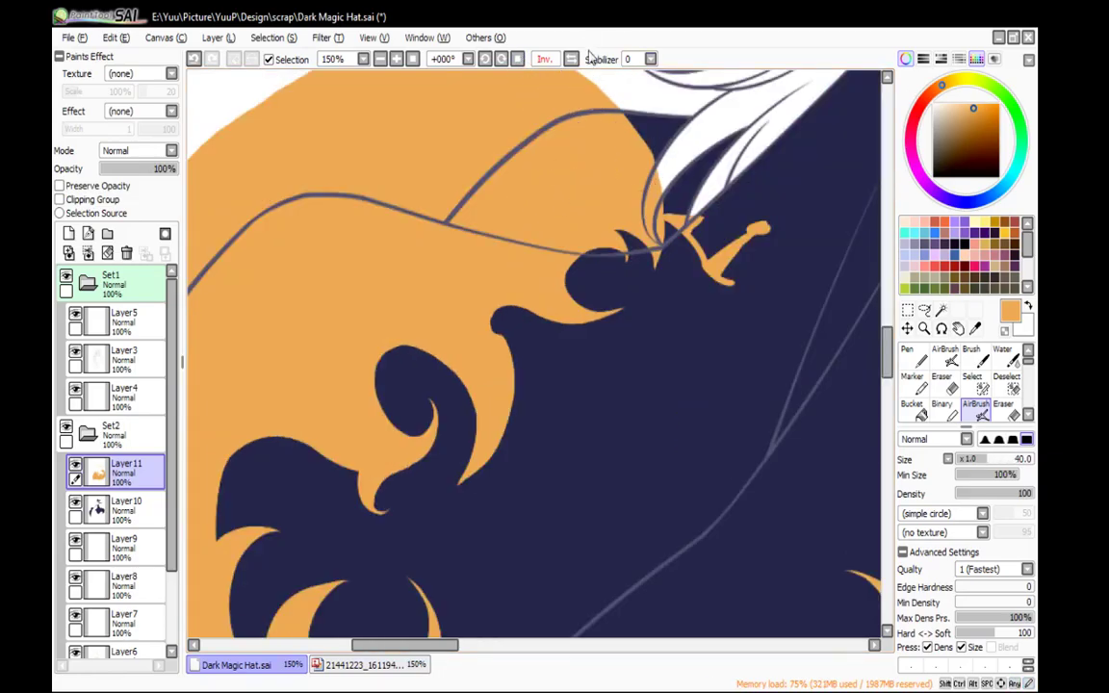
Move the orange flame layer upward so its brim section lines up with the hat, fine-tuning its position
{"action": "left_click", "coordinate": [570, 58]}
{"action": "left_click_drag", "start_coordinate": [578, 141], "coordinate": [698, 192]}
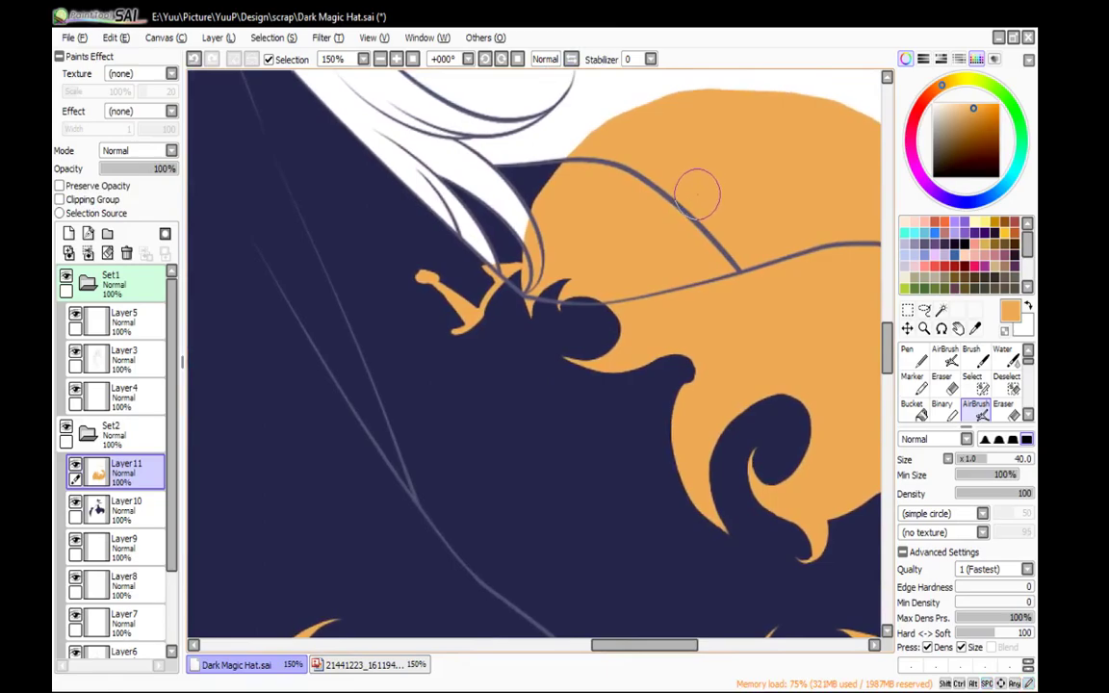
{"action": "left_click", "coordinate": [381, 59]}
{"action": "left_click", "coordinate": [381, 59]}
{"action": "left_click", "coordinate": [381, 60]}
{"action": "left_click", "coordinate": [381, 60]}
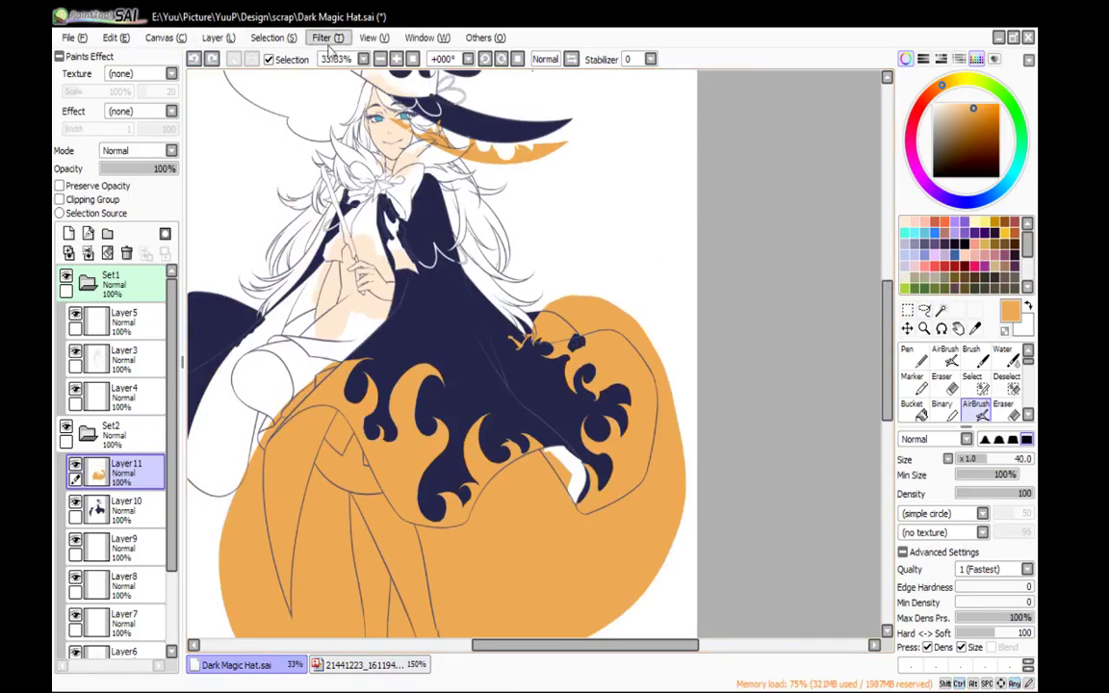
{"action": "left_click", "coordinate": [907, 328]}
{"action": "left_click_drag", "start_coordinate": [636, 430], "coordinate": [637, 410]}
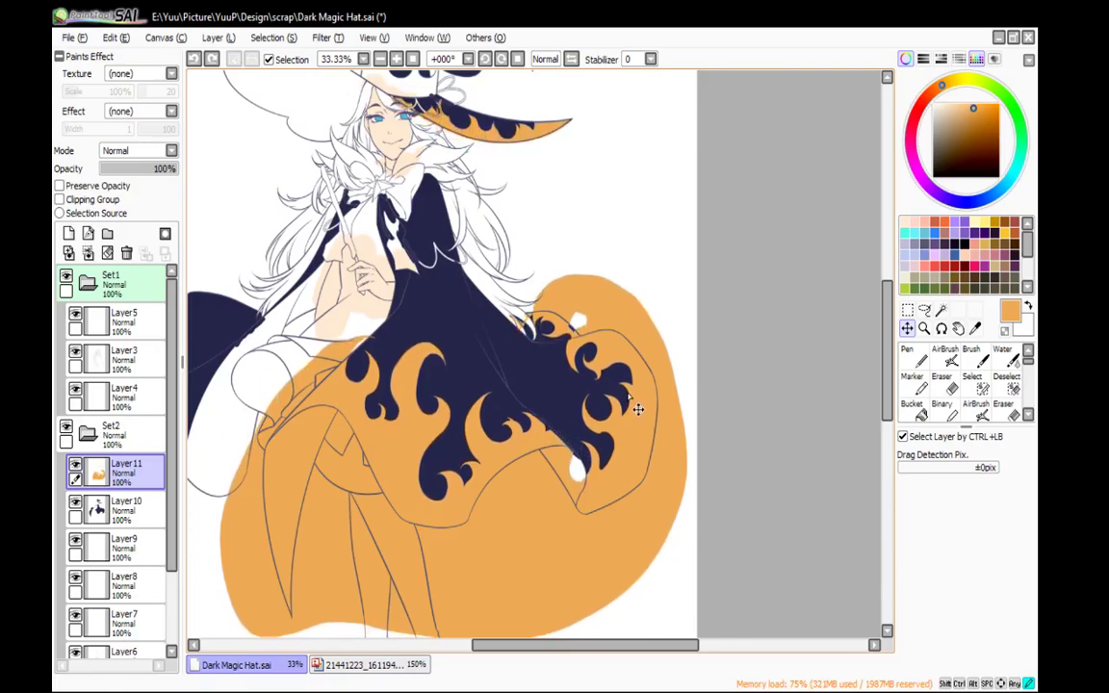
{"action": "scroll", "coordinate": [569, 333], "scroll_direction": "up", "scroll_amount": 3}
{"action": "mouse_move", "coordinate": [531, 455]}
{"action": "left_mouse_down"}
{"action": "mouse_move", "coordinate": [531, 442]}
{"action": "mouse_move", "coordinate": [530, 457]}
{"action": "left_mouse_up"}
{"action": "scroll", "coordinate": [624, 315], "scroll_direction": "up", "scroll_amount": 1}
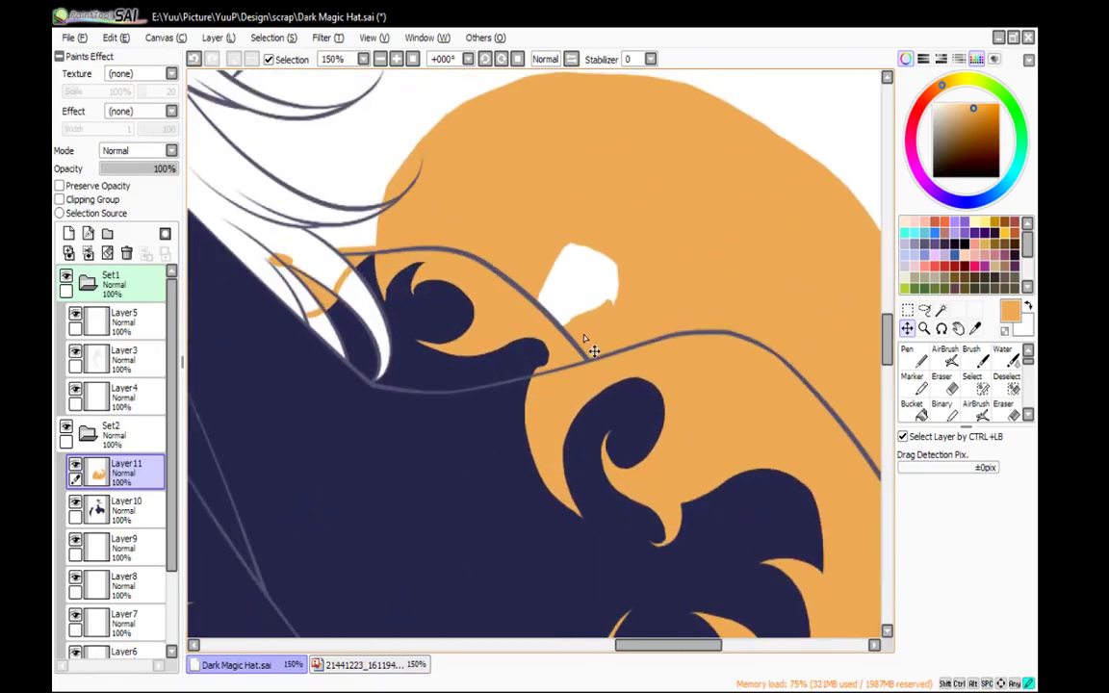
{"action": "left_click_drag", "start_coordinate": [598, 357], "coordinate": [603, 352]}
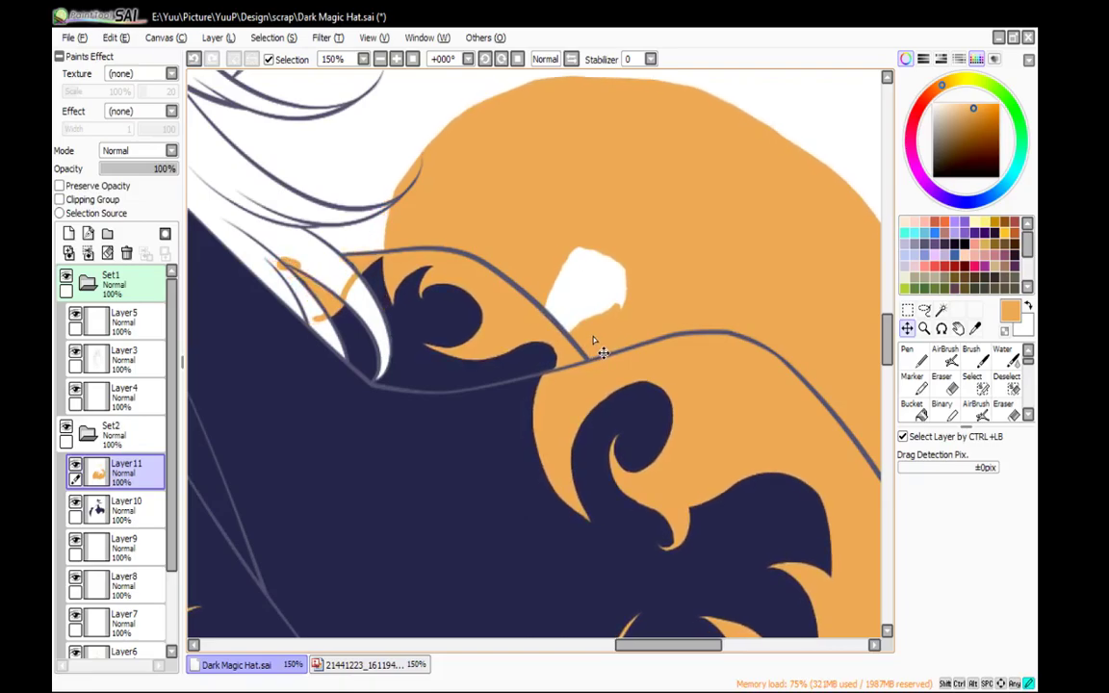
Try nudging the flame layer slightly further against the cape's hem line
{"action": "scroll", "coordinate": [570, 404], "scroll_direction": "down", "scroll_amount": 5}
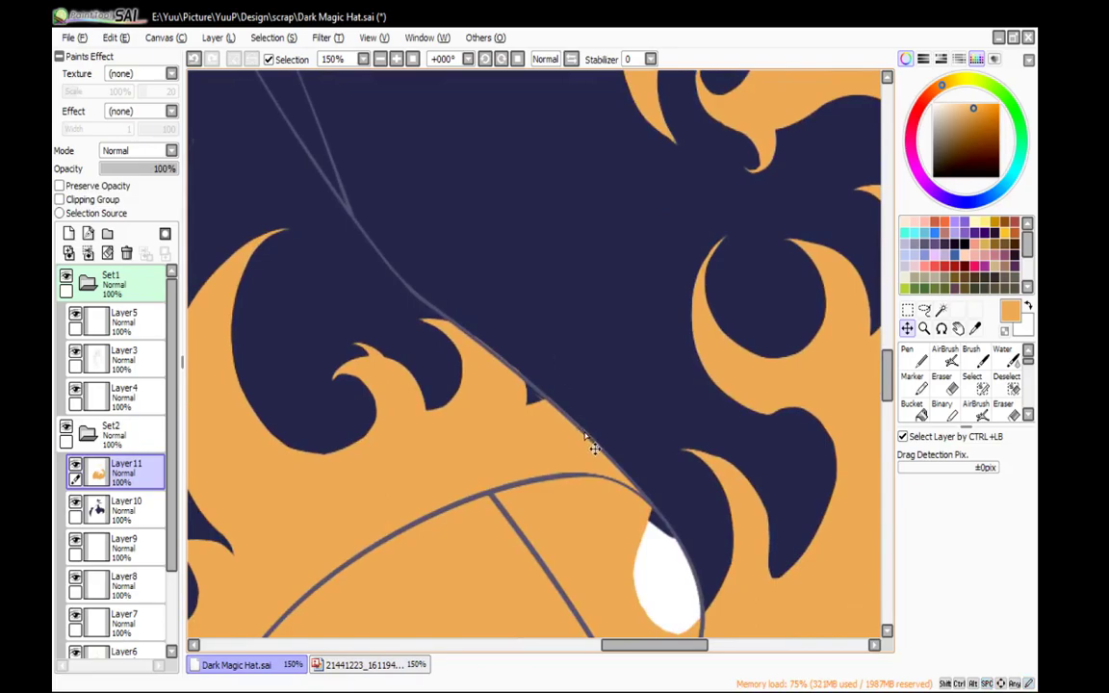
{"action": "scroll", "coordinate": [594, 447], "scroll_direction": "up", "scroll_amount": 1}
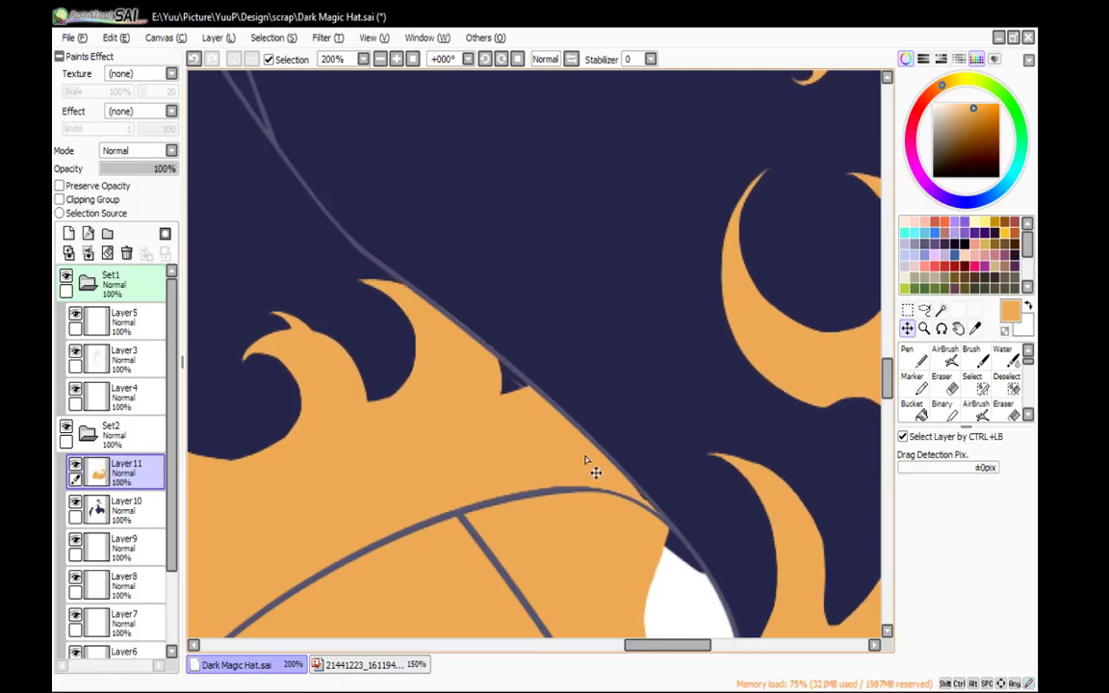
{"action": "key", "text": "c"}
{"action": "key", "text": "e"}
{"action": "left_click_drag", "start_coordinate": [514, 377], "coordinate": [510, 380]}
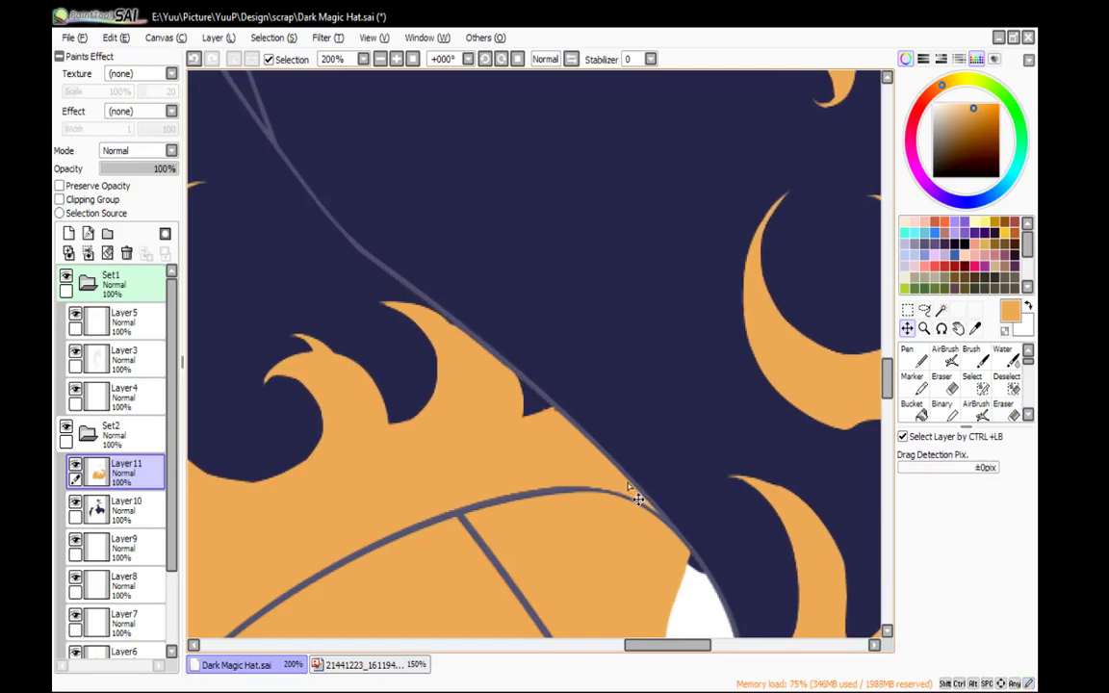
{"action": "key", "text": "n"}
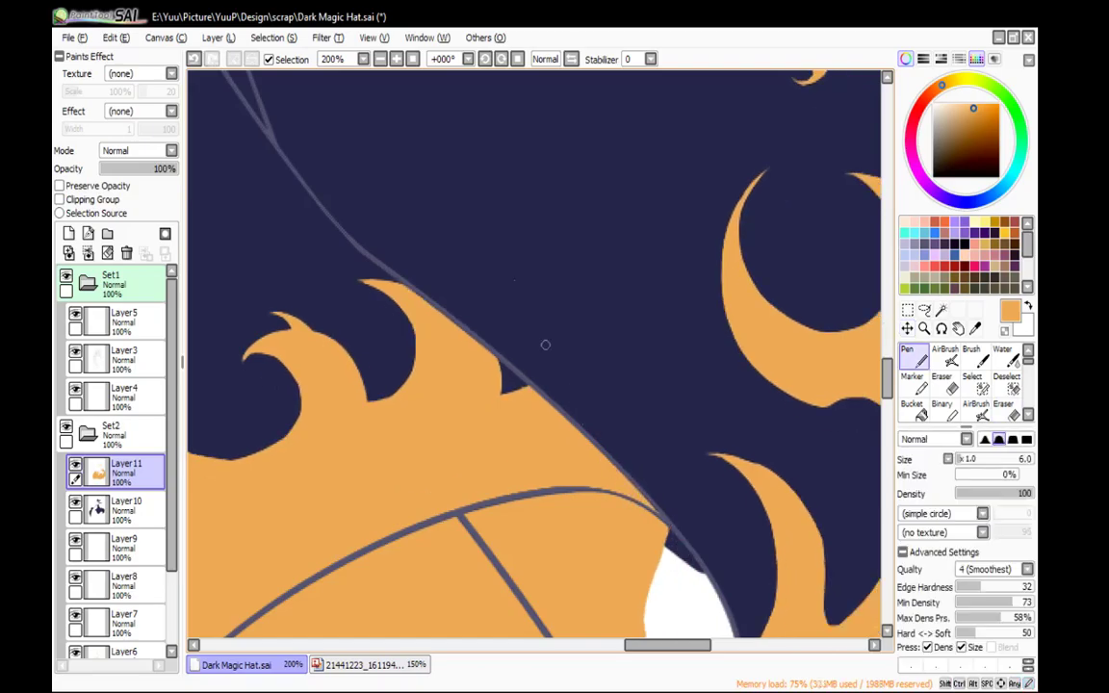
Erase the orange around the end of the small navy curl so it meets the cape's fold line smoothly
{"action": "left_click", "coordinate": [395, 58]}
{"action": "left_click", "coordinate": [382, 59]}
{"action": "left_click", "coordinate": [382, 59]}
{"action": "left_click", "coordinate": [382, 59]}
{"action": "left_click", "coordinate": [382, 60]}
{"action": "left_click", "coordinate": [382, 60]}
{"action": "left_click_drag", "start_coordinate": [426, 199], "coordinate": [640, 294]}
{"action": "left_click", "coordinate": [396, 59]}
{"action": "left_click", "coordinate": [396, 59]}
{"action": "left_click", "coordinate": [395, 60]}
{"action": "left_click", "coordinate": [395, 59]}
{"action": "left_click_drag", "start_coordinate": [766, 249], "coordinate": [594, 193]}
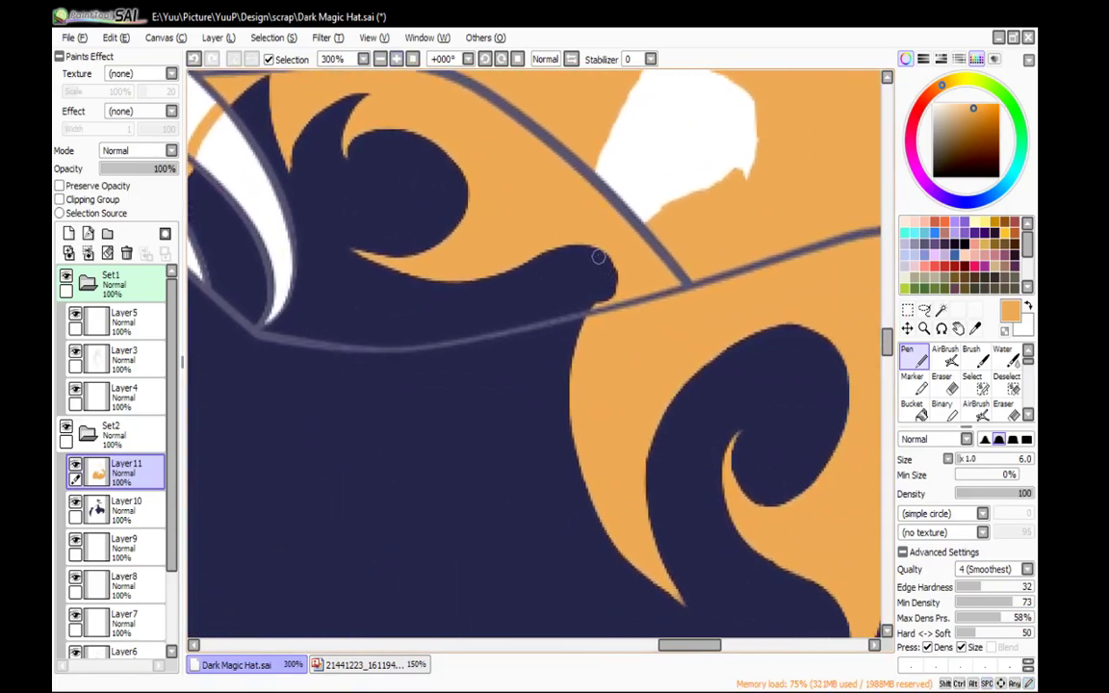
{"action": "key", "text": "e"}
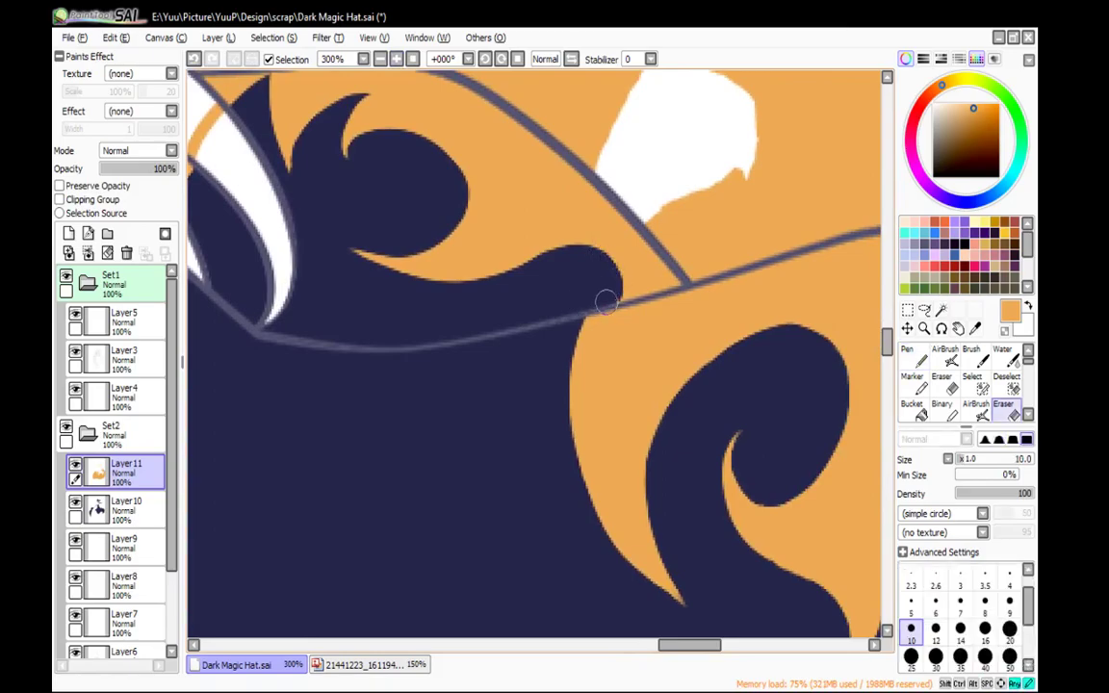
{"action": "key", "text": "n"}
Select the outline of the navy Layer10, invert the selection, delete the orange outside it on Layer11, and deselect
{"action": "left_click", "coordinate": [381, 60]}
{"action": "left_click", "coordinate": [381, 59]}
{"action": "left_click", "coordinate": [381, 60]}
{"action": "left_click", "coordinate": [381, 60]}
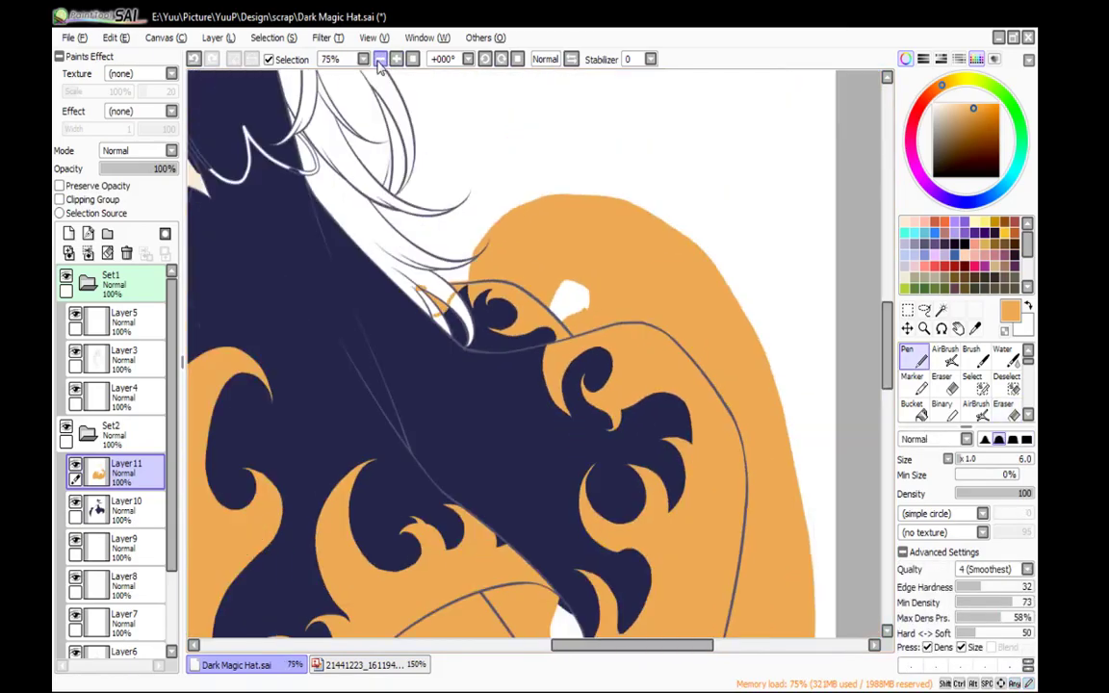
{"action": "left_click", "coordinate": [381, 60]}
{"action": "left_click", "coordinate": [382, 60]}
{"action": "left_click_drag", "start_coordinate": [650, 325], "coordinate": [764, 267]}
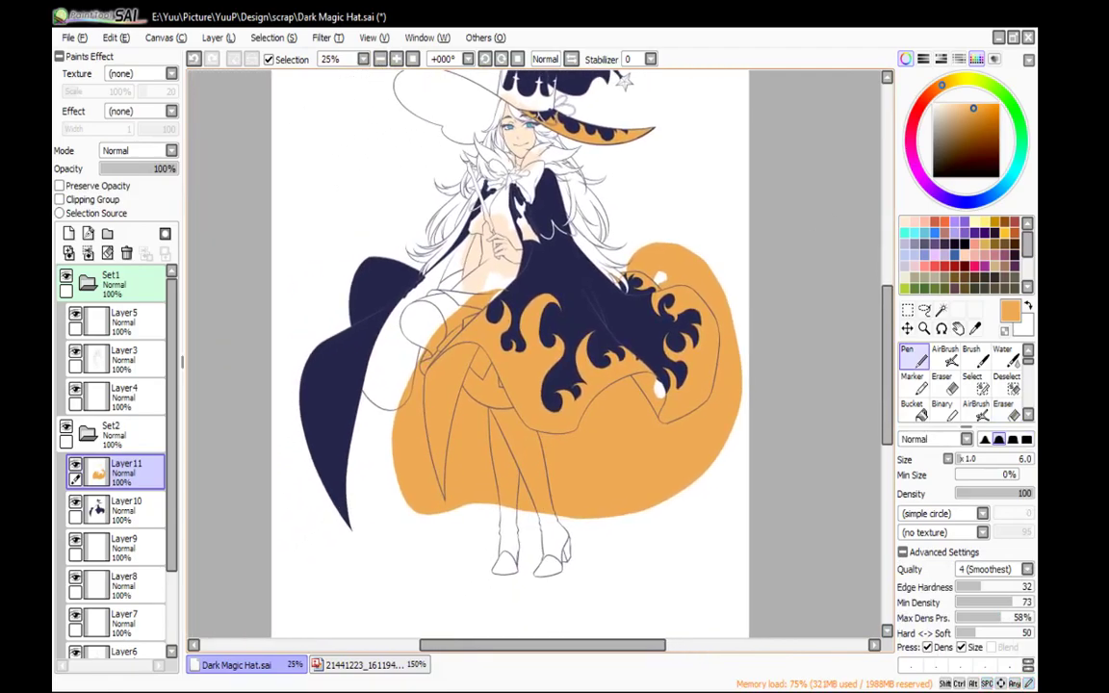
{"action": "left_click", "coordinate": [102, 510], "text": "ctrl"}
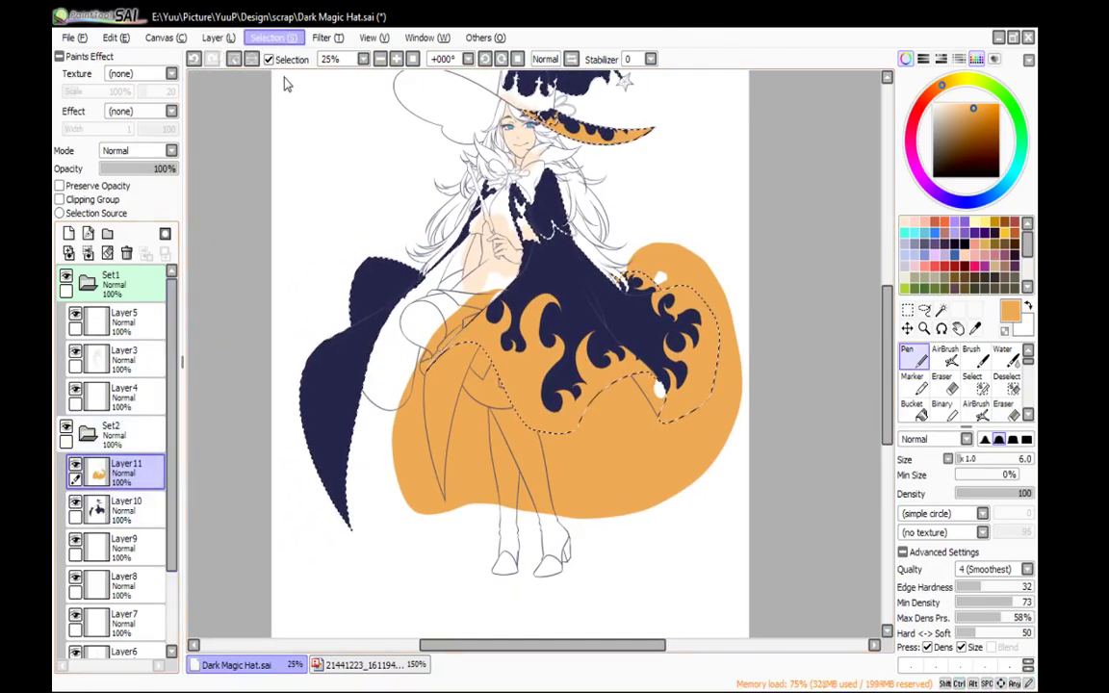
{"action": "left_click", "coordinate": [252, 59]}
{"action": "key", "text": "Delete"}
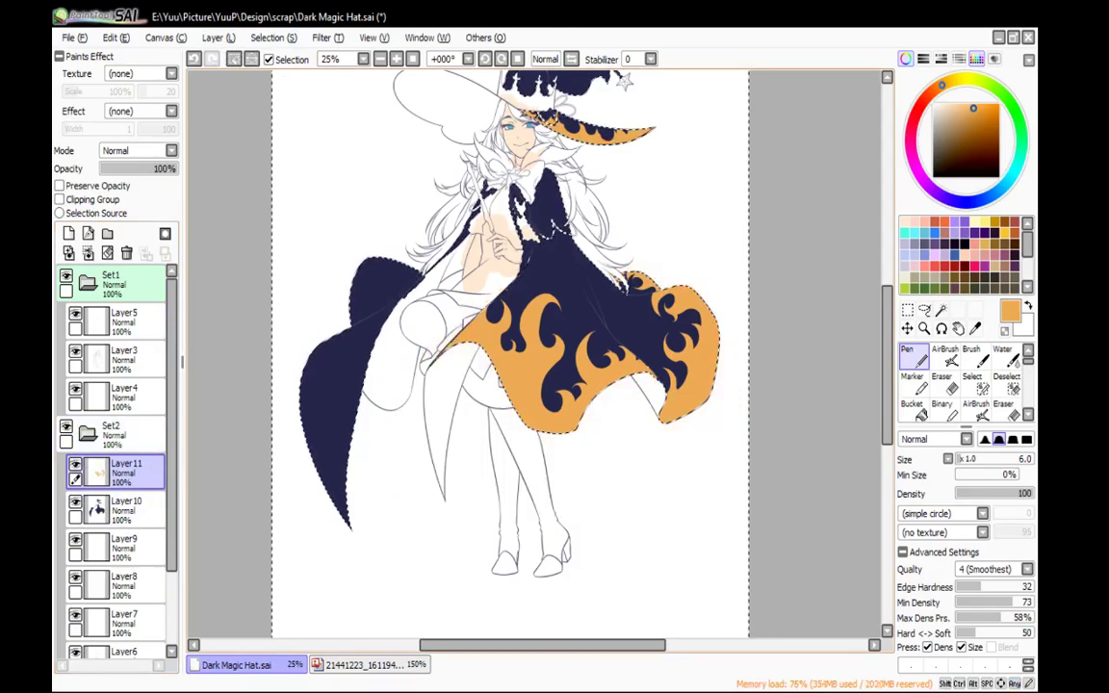
{"action": "key", "text": "ctrl+d"}
{"action": "left_click_drag", "start_coordinate": [486, 240], "coordinate": [528, 256]}
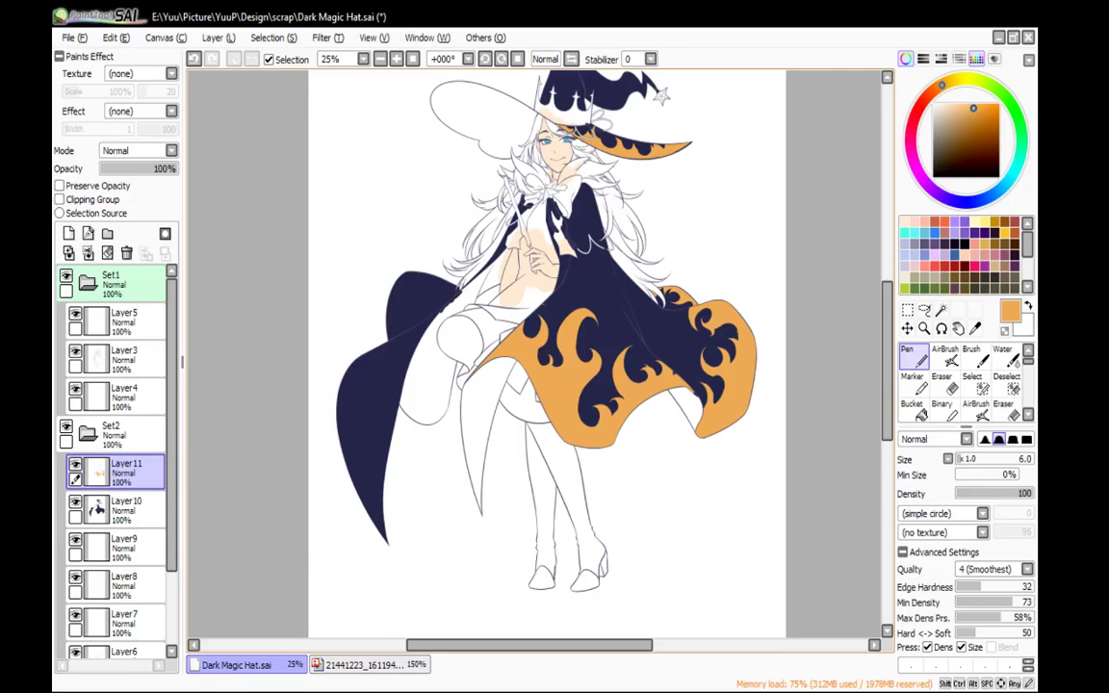
Draw the first orange flame curls on the left navy cape panel, ending at its inner edge
{"action": "scroll", "coordinate": [374, 436], "scroll_direction": "up", "scroll_amount": 3}
{"action": "left_click_drag", "start_coordinate": [362, 468], "coordinate": [439, 368]}
{"action": "left_click_drag", "start_coordinate": [502, 200], "coordinate": [540, 183]}
{"action": "left_click", "coordinate": [398, 60]}
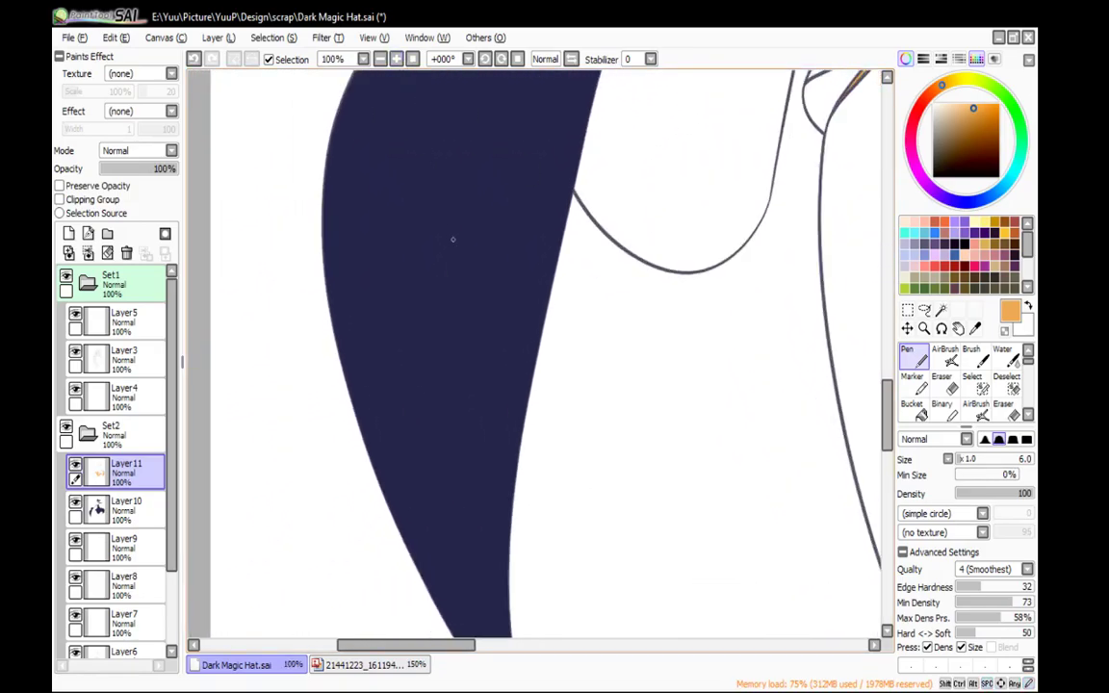
{"action": "mouse_move", "coordinate": [440, 278]}
{"action": "left_mouse_down"}
{"action": "mouse_move", "coordinate": [483, 171]}
{"action": "mouse_move", "coordinate": [504, 207]}
{"action": "mouse_move", "coordinate": [482, 324]}
{"action": "mouse_move", "coordinate": [453, 334]}
{"action": "mouse_move", "coordinate": [517, 382]}
{"action": "left_mouse_up"}
{"action": "left_click_drag", "start_coordinate": [506, 331], "coordinate": [529, 416]}
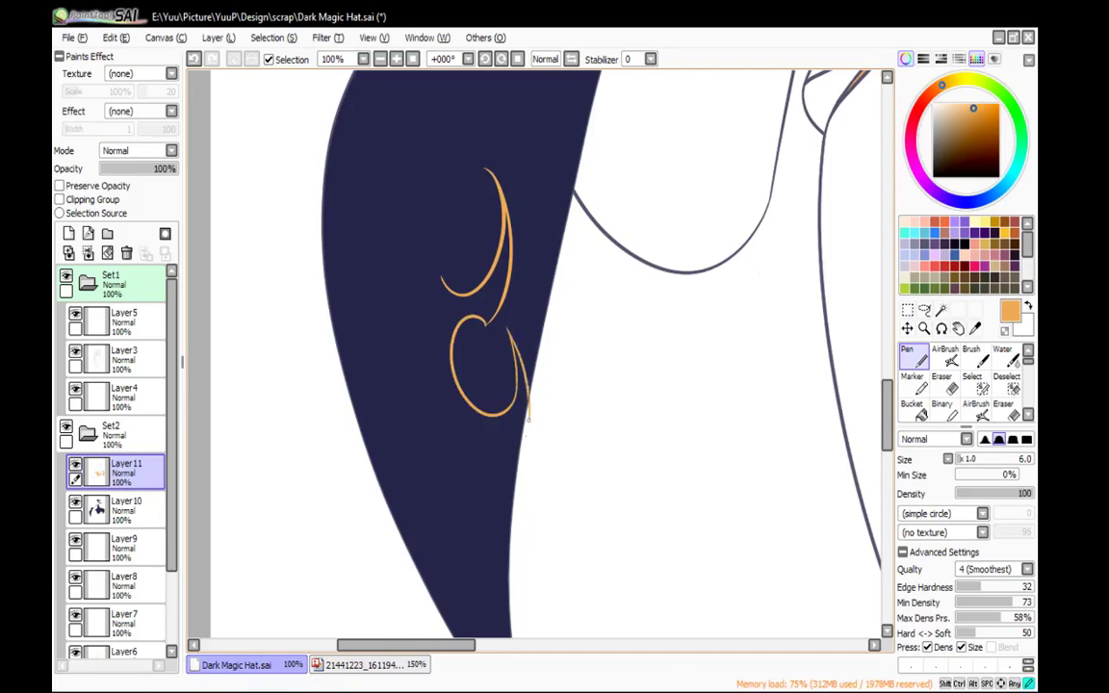
{"action": "key", "text": "g"}
{"action": "left_click", "coordinate": [534, 415]}
{"action": "key", "text": "n"}
Clean up the pointed join where the long flame line meets the lowest curl
{"action": "left_click_drag", "start_coordinate": [556, 302], "coordinate": [627, 358]}
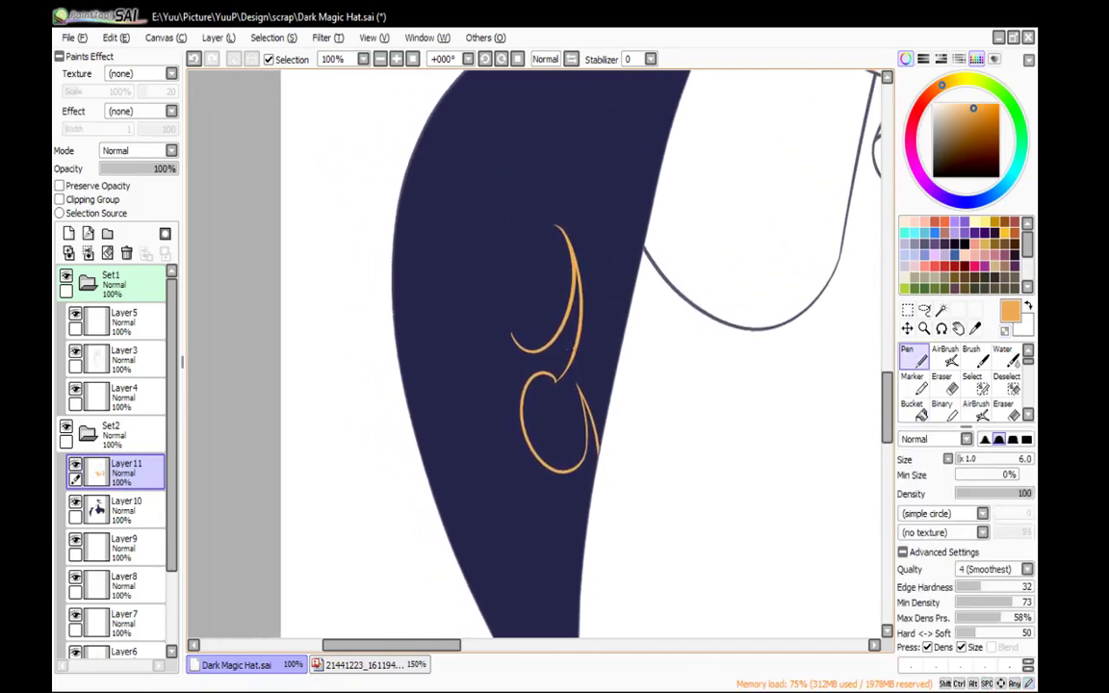
{"action": "scroll", "coordinate": [576, 344], "scroll_direction": "up", "scroll_amount": 3}
{"action": "key", "text": "e"}
{"action": "key", "text": "n"}
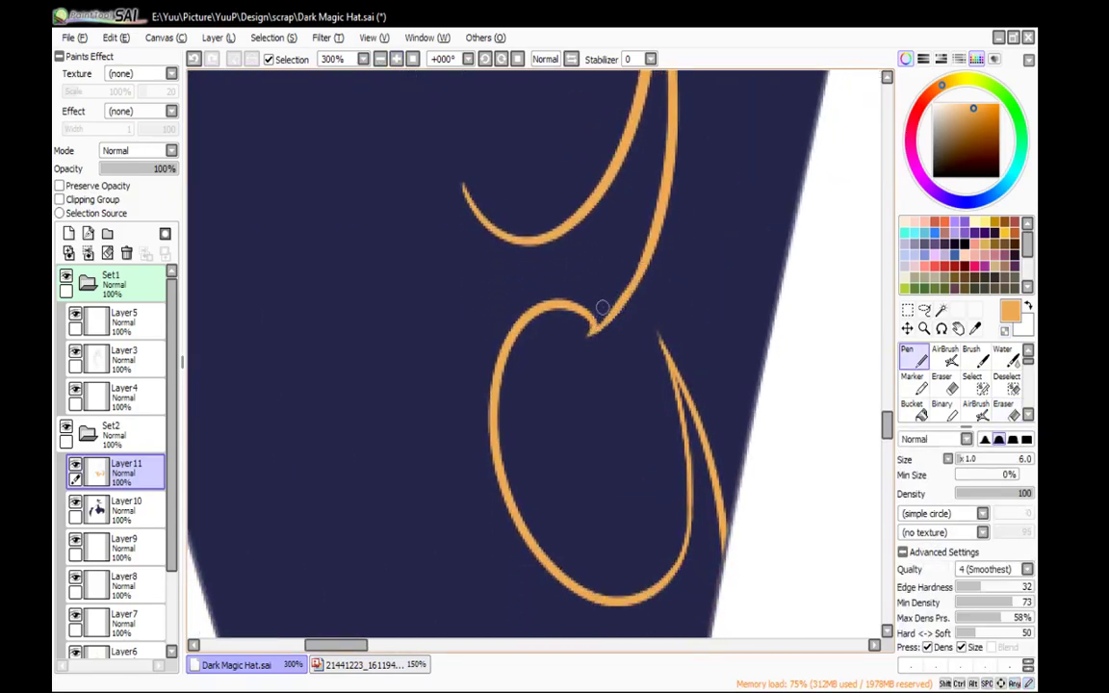
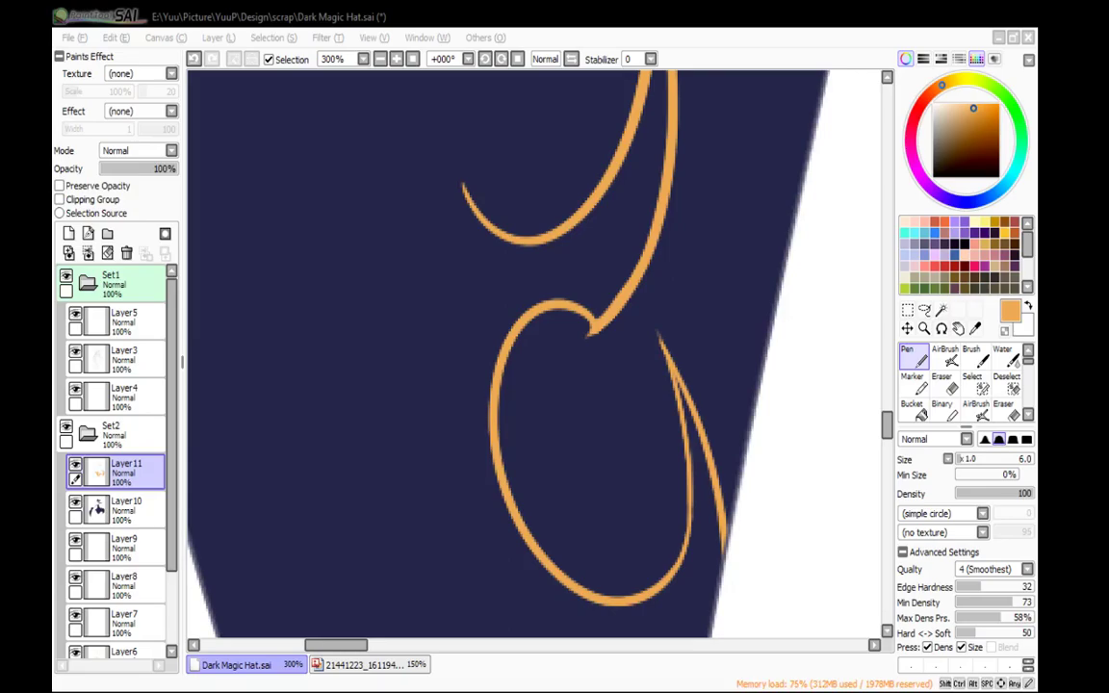
Continue the orange flame outline upward along the left cape panel, ending at its outer edge near the top
{"action": "left_click", "coordinate": [381, 58]}
{"action": "left_click_drag", "start_coordinate": [458, 110], "coordinate": [530, 275]}
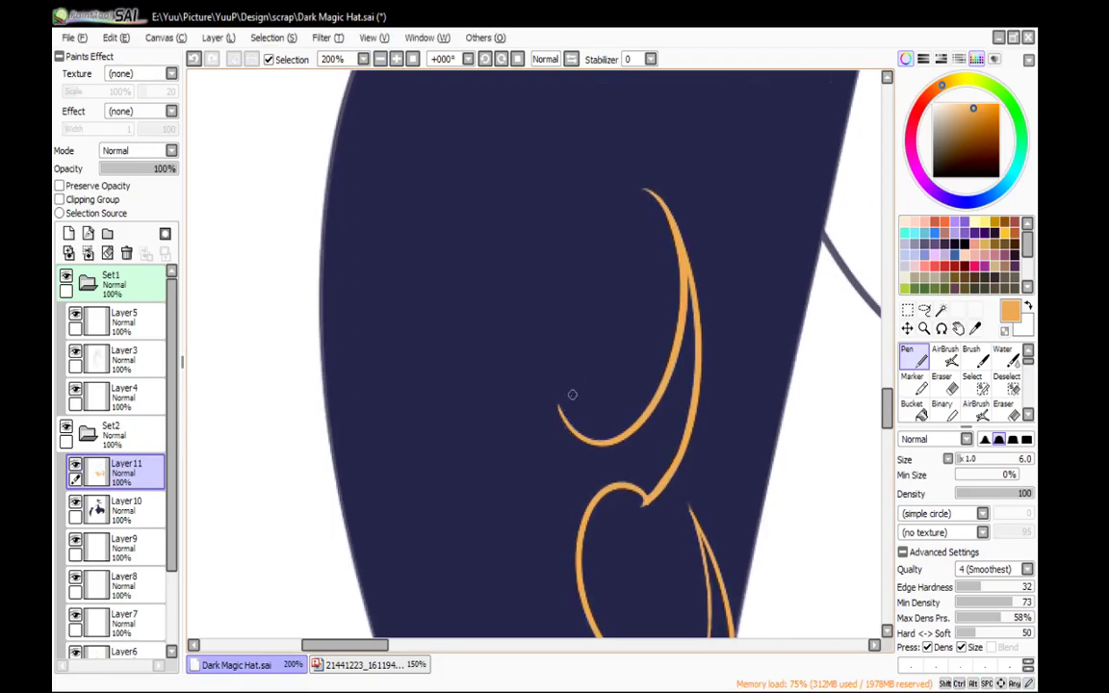
{"action": "mouse_move", "coordinate": [566, 421]}
{"action": "left_mouse_down"}
{"action": "mouse_move", "coordinate": [556, 363]}
{"action": "mouse_move", "coordinate": [608, 317]}
{"action": "left_mouse_up"}
{"action": "key", "text": "ctrl+z"}
{"action": "key", "text": "ctrl+y"}
{"action": "key", "text": "ctrl+z"}
{"action": "mouse_move", "coordinate": [552, 358]}
{"action": "left_mouse_down"}
{"action": "mouse_move", "coordinate": [581, 428]}
{"action": "mouse_move", "coordinate": [557, 451]}
{"action": "mouse_move", "coordinate": [510, 362]}
{"action": "mouse_move", "coordinate": [613, 305]}
{"action": "mouse_move", "coordinate": [609, 270]}
{"action": "mouse_move", "coordinate": [541, 239]}
{"action": "left_mouse_up"}
{"action": "mouse_move", "coordinate": [577, 242]}
{"action": "left_mouse_down"}
{"action": "mouse_move", "coordinate": [600, 311]}
{"action": "mouse_move", "coordinate": [592, 269]}
{"action": "mouse_move", "coordinate": [554, 239]}
{"action": "mouse_move", "coordinate": [534, 288]}
{"action": "mouse_move", "coordinate": [497, 252]}
{"action": "mouse_move", "coordinate": [635, 220]}
{"action": "mouse_move", "coordinate": [636, 382]}
{"action": "mouse_move", "coordinate": [574, 272]}
{"action": "mouse_move", "coordinate": [577, 251]}
{"action": "mouse_move", "coordinate": [617, 277]}
{"action": "mouse_move", "coordinate": [581, 229]}
{"action": "mouse_move", "coordinate": [507, 258]}
{"action": "mouse_move", "coordinate": [556, 165]}
{"action": "left_mouse_up"}
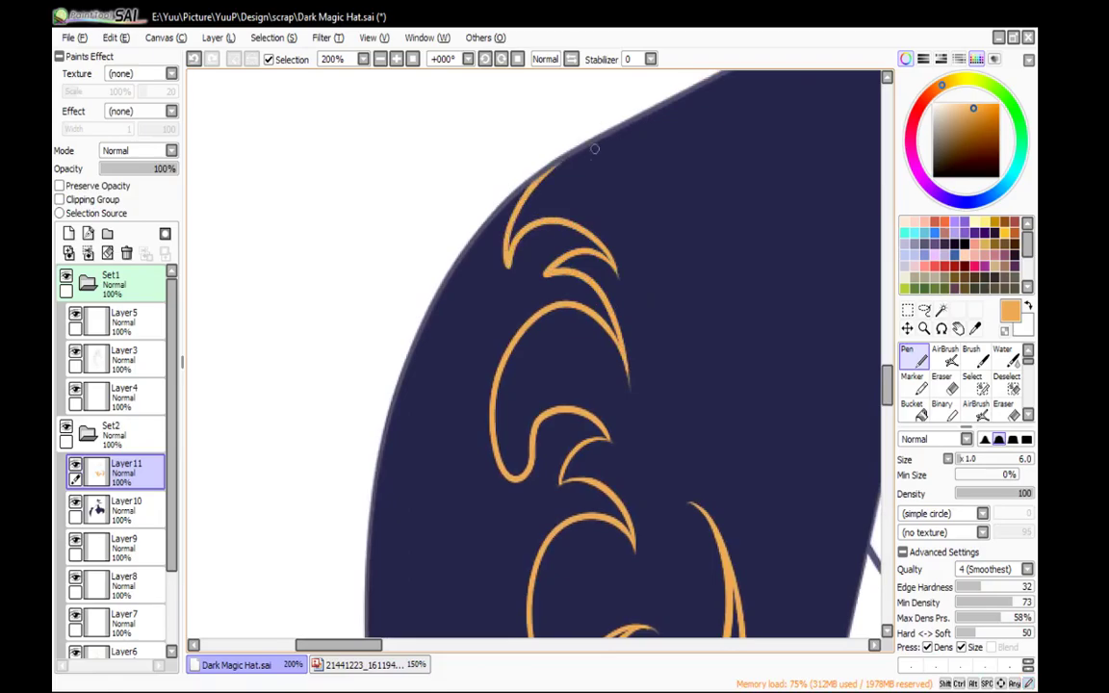
Test-fill the flame area, undo the fill, and thicken the outline of the topmost flame
{"action": "key", "text": "e"}
{"action": "key", "text": "n"}
{"action": "key", "text": "g"}
{"action": "left_click", "coordinate": [537, 230]}
{"action": "key", "text": "n"}
{"action": "key", "text": "ctrl+z"}
{"action": "left_click_drag", "start_coordinate": [511, 239], "coordinate": [526, 172]}
{"action": "mouse_move", "coordinate": [536, 125]}
{"action": "left_mouse_down"}
{"action": "mouse_move", "coordinate": [521, 203]}
{"action": "mouse_move", "coordinate": [542, 164]}
{"action": "left_mouse_up"}
Undo another test fill and thicken the small notch between the two upper curls and the middle one
{"action": "key", "text": "g"}
{"action": "left_click", "coordinate": [589, 227]}
{"action": "key", "text": "n"}
{"action": "left_click_drag", "start_coordinate": [632, 325], "coordinate": [603, 147]}
{"action": "key", "text": "ctrl+z"}
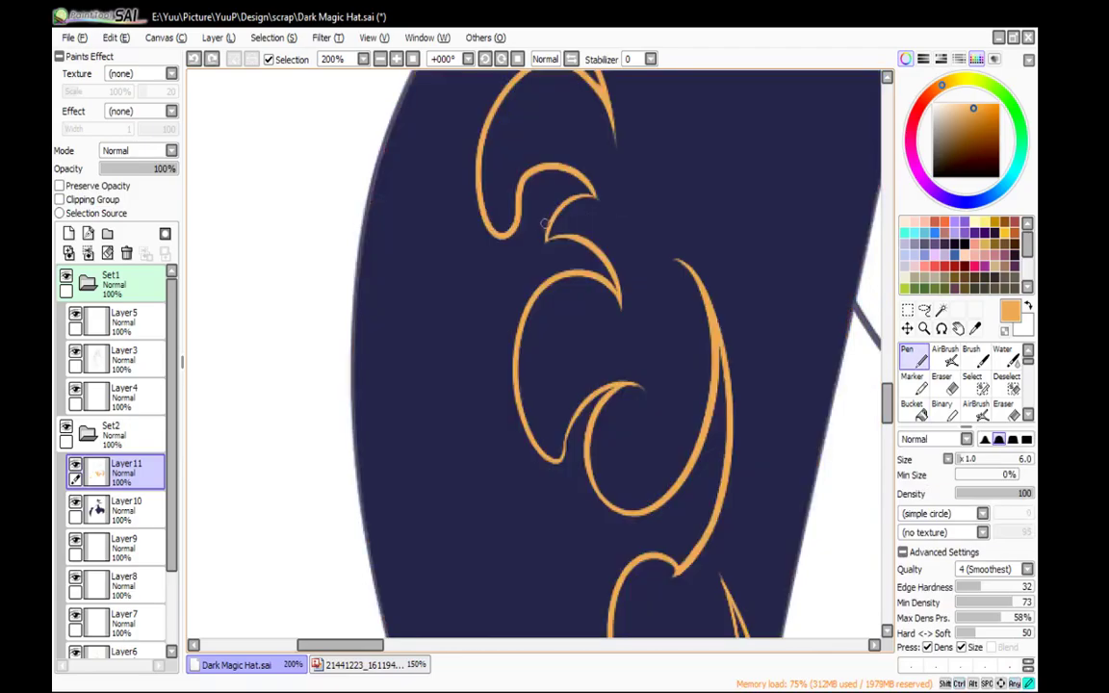
{"action": "left_click_drag", "start_coordinate": [545, 227], "coordinate": [594, 190]}
Thicken the hooked line beside the middle curl, test-filling the flame area to check for gaps
{"action": "key", "text": "g"}
{"action": "left_click", "coordinate": [605, 271]}
{"action": "key", "text": "n"}
{"action": "key", "text": "ctrl+z"}
{"action": "left_click_drag", "start_coordinate": [684, 348], "coordinate": [681, 201]}
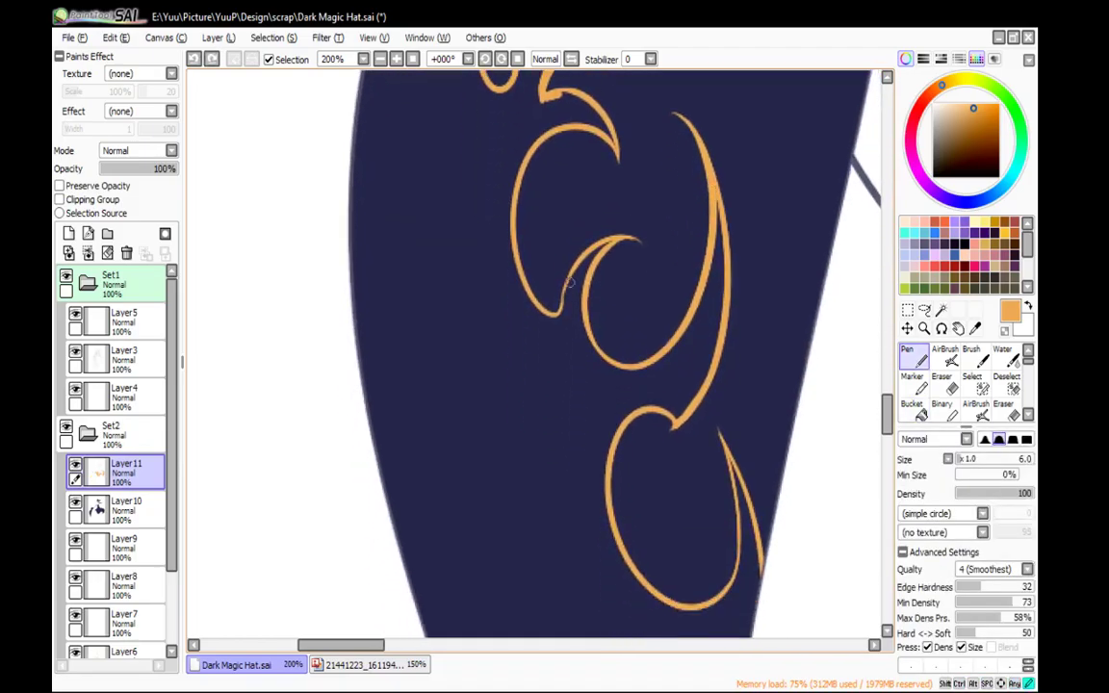
{"action": "key", "text": "g"}
{"action": "left_click", "coordinate": [584, 344]}
{"action": "key", "text": "ctrl+z"}
{"action": "key", "text": "n"}
Thicken the lowest curl's outline on the side facing the cape panel's inner edge
{"action": "scroll", "coordinate": [699, 284], "scroll_direction": "down", "scroll_amount": 2}
{"action": "left_click_drag", "start_coordinate": [689, 415], "coordinate": [699, 338]}
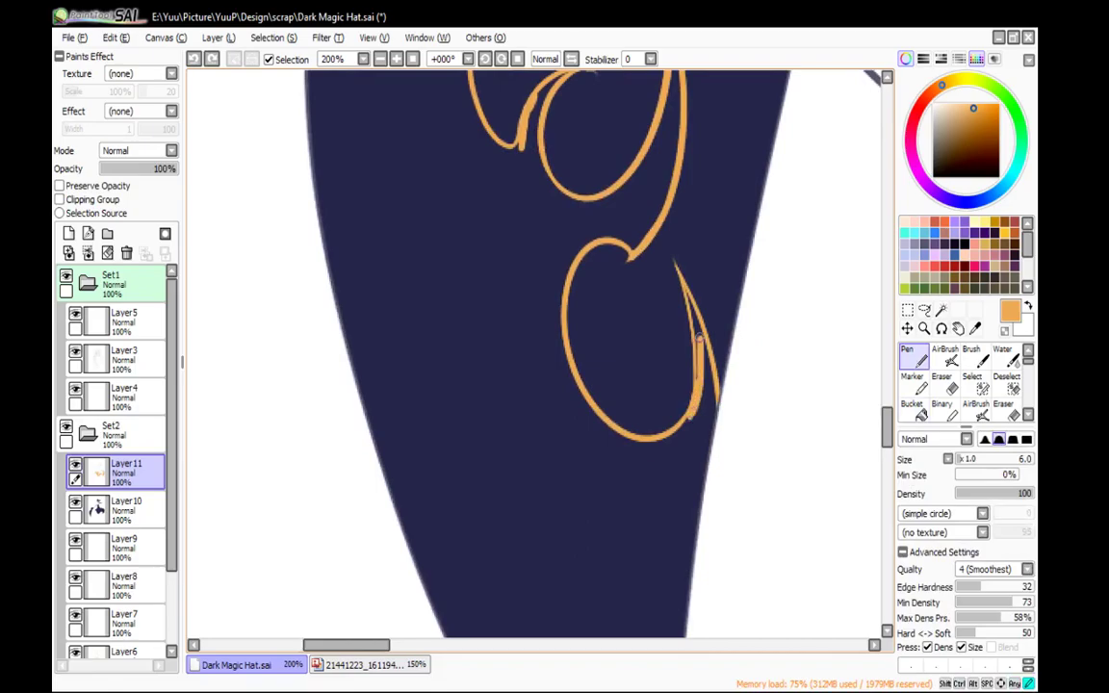
{"action": "mouse_move", "coordinate": [695, 383]}
{"action": "left_mouse_down"}
{"action": "mouse_move", "coordinate": [686, 285]}
{"action": "mouse_move", "coordinate": [700, 329]}
{"action": "mouse_move", "coordinate": [676, 257]}
{"action": "left_mouse_up"}
{"action": "key", "text": "e"}
{"action": "key", "text": "n"}
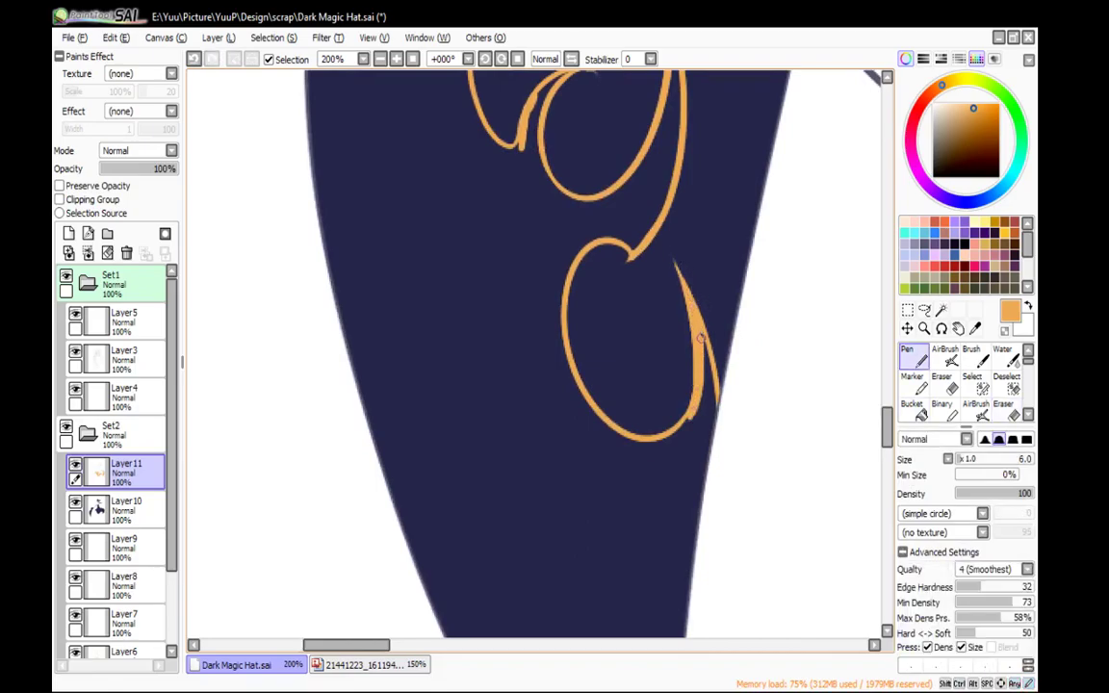
Undo a test fill beside the lowest curl and thicken the fork where the two long flame lines meet
{"action": "key", "text": "g"}
{"action": "left_click", "coordinate": [711, 389]}
{"action": "key", "text": "n"}
{"action": "key", "text": "ctrl+z"}
{"action": "left_click_drag", "start_coordinate": [723, 267], "coordinate": [725, 448]}
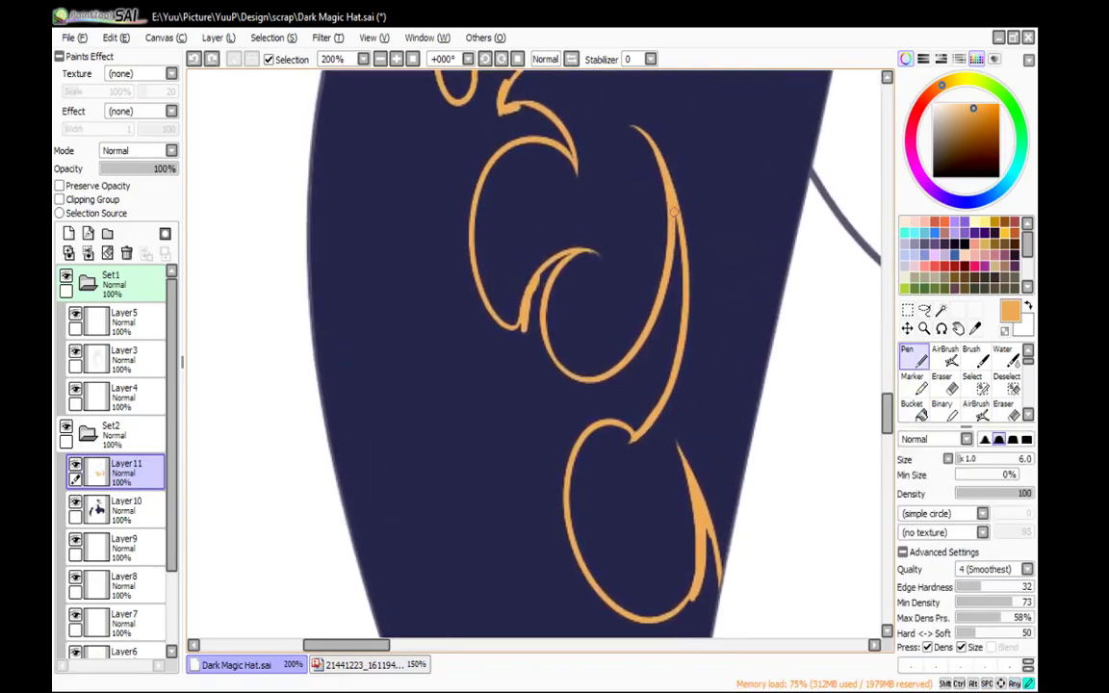
{"action": "left_click_drag", "start_coordinate": [680, 270], "coordinate": [664, 198]}
{"action": "left_click_drag", "start_coordinate": [665, 196], "coordinate": [703, 318]}
Try filling the flame area with orange from several spots on the left cape panel
{"action": "key", "text": "g"}
{"action": "left_click", "coordinate": [577, 252]}
{"action": "key", "text": "ctrl+z"}
{"action": "key", "text": "n"}
{"action": "left_click_drag", "start_coordinate": [642, 257], "coordinate": [683, 455]}
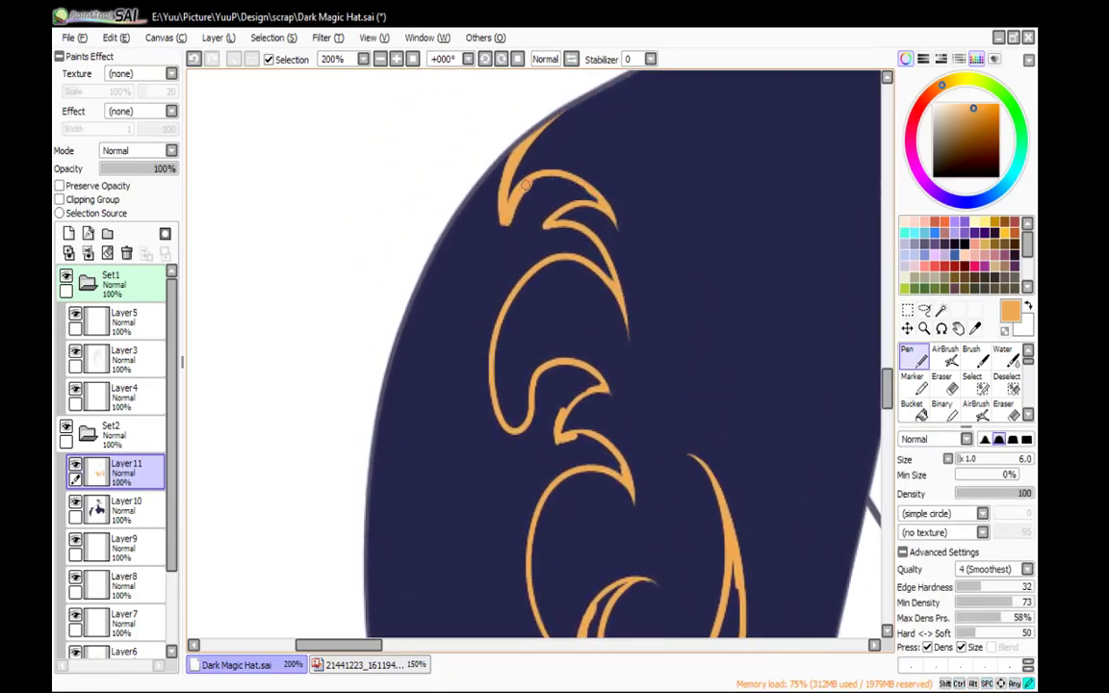
{"action": "key", "text": "g"}
{"action": "left_click", "coordinate": [502, 239]}
{"action": "key", "text": "n"}
{"action": "key", "text": "ctrl+z"}
{"action": "double_click", "coordinate": [380, 61]}
{"action": "left_click_drag", "start_coordinate": [633, 374], "coordinate": [632, 160]}
{"action": "key", "text": "g"}
{"action": "left_click", "coordinate": [549, 363]}
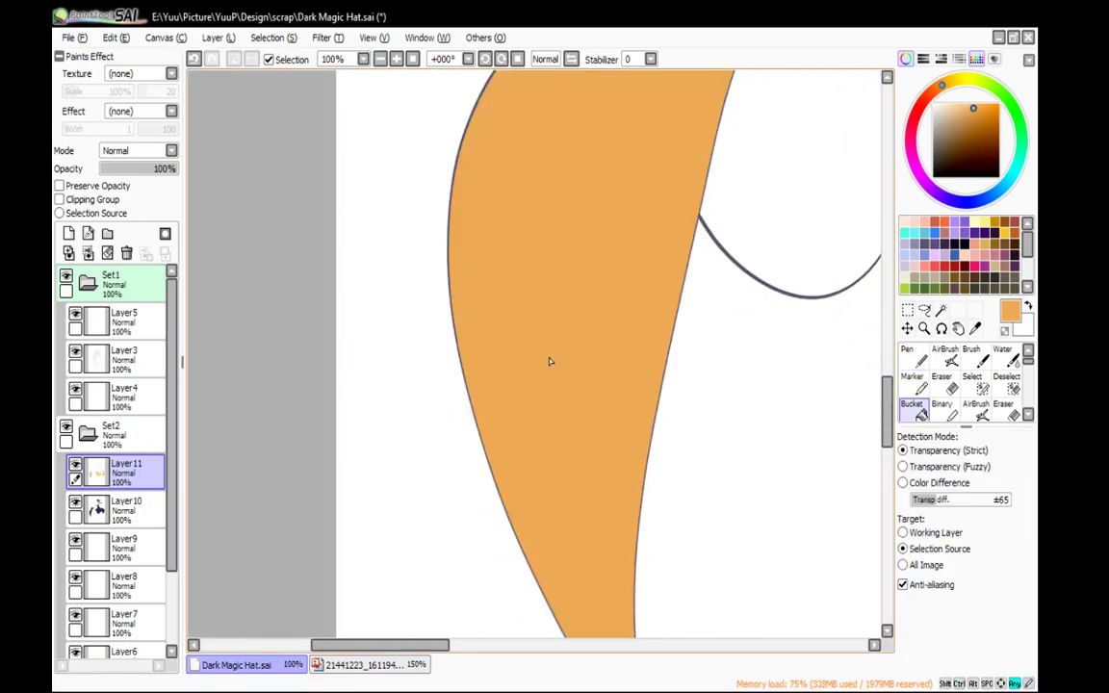
{"action": "key", "text": "n"}
{"action": "key", "text": "ctrl+z"}
Try filling the flame area with different transparency difference values for the Bucket
{"action": "key", "text": "g"}
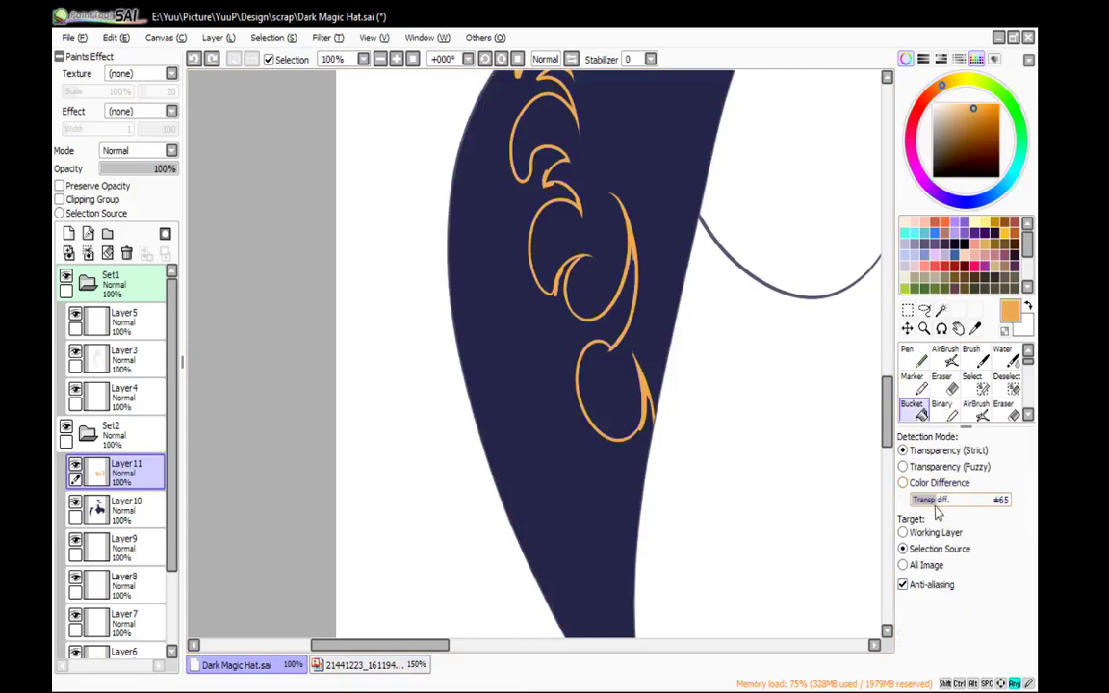
{"action": "left_click", "coordinate": [618, 507]}
{"action": "key", "text": "n"}
{"action": "key", "text": "ctrl+z"}
{"action": "key", "text": "g"}
{"action": "left_click", "coordinate": [1004, 499]}
{"action": "left_click", "coordinate": [590, 524]}
{"action": "key", "text": "n"}
{"action": "key", "text": "ctrl+z"}
{"action": "key", "text": "g"}
{"action": "left_click", "coordinate": [974, 501]}
{"action": "left_click", "coordinate": [608, 522]}
{"action": "key", "text": "n"}
{"action": "key", "text": "ctrl+z"}
{"action": "key", "text": "g"}
{"action": "left_click", "coordinate": [920, 501]}
{"action": "left_click", "coordinate": [616, 525]}
{"action": "key", "text": "n"}
{"action": "key", "text": "ctrl+z"}
Try filling the flame area with Transparency (Fuzzy) detection at a ±63 difference
{"action": "key", "text": "g"}
{"action": "left_click", "coordinate": [941, 501]}
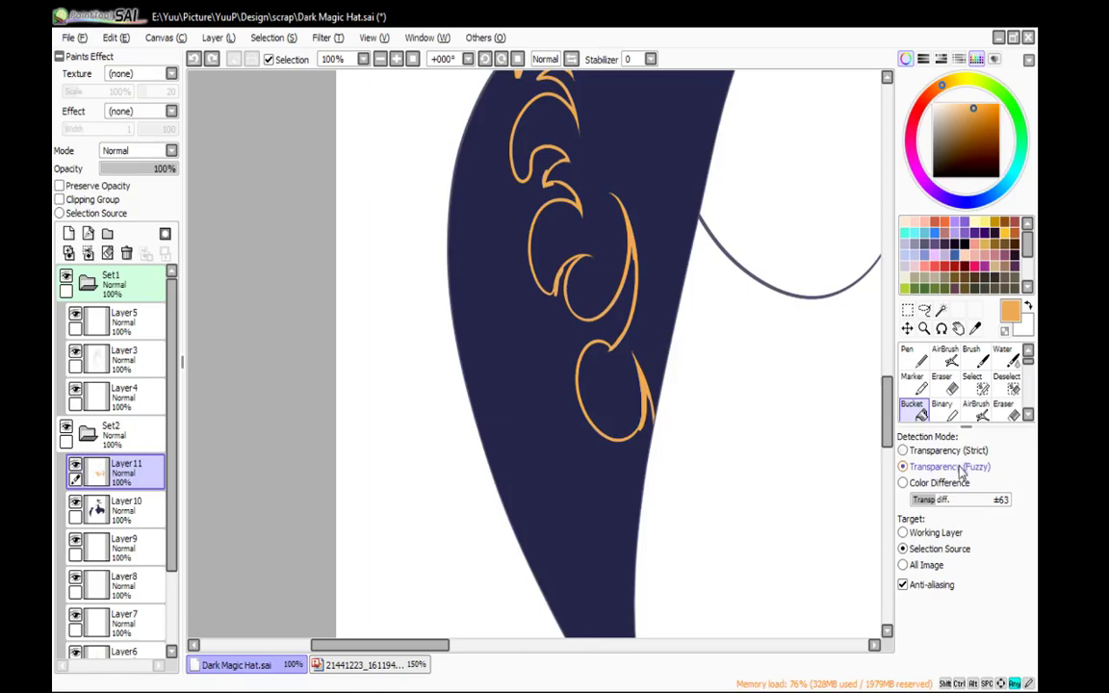
{"action": "left_click", "coordinate": [596, 529]}
{"action": "key", "text": "n"}
{"action": "key", "text": "ctrl+z"}
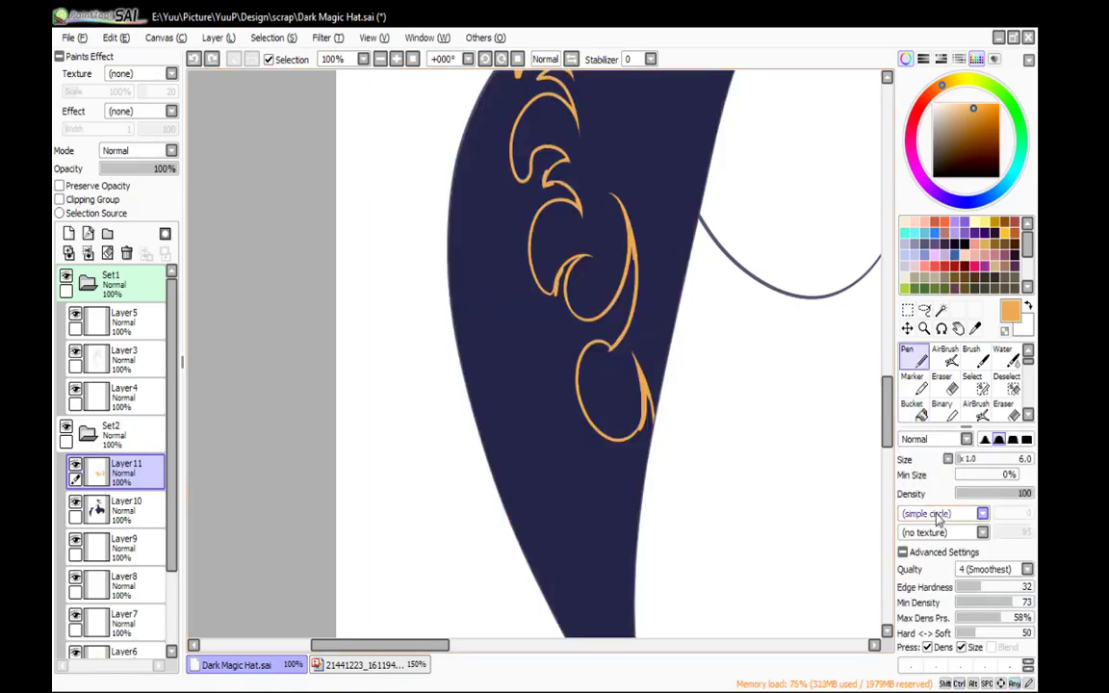
Set the Bucket to Color Difference detection with a ±21 difference, test-filling the flame area and undoing each fill
{"action": "key", "text": "g"}
{"action": "left_click", "coordinate": [647, 592]}
{"action": "key", "text": "n"}
{"action": "key", "text": "ctrl+z"}
{"action": "key", "text": "g"}
{"action": "left_click", "coordinate": [631, 505]}
{"action": "key", "text": "n"}
{"action": "key", "text": "ctrl+z"}
{"action": "key", "text": "g"}
{"action": "left_click", "coordinate": [985, 500]}
{"action": "left_click", "coordinate": [587, 530]}
{"action": "key", "text": "n"}
{"action": "key", "text": "ctrl+z"}
{"action": "key", "text": "g"}
{"action": "left_click", "coordinate": [919, 501]}
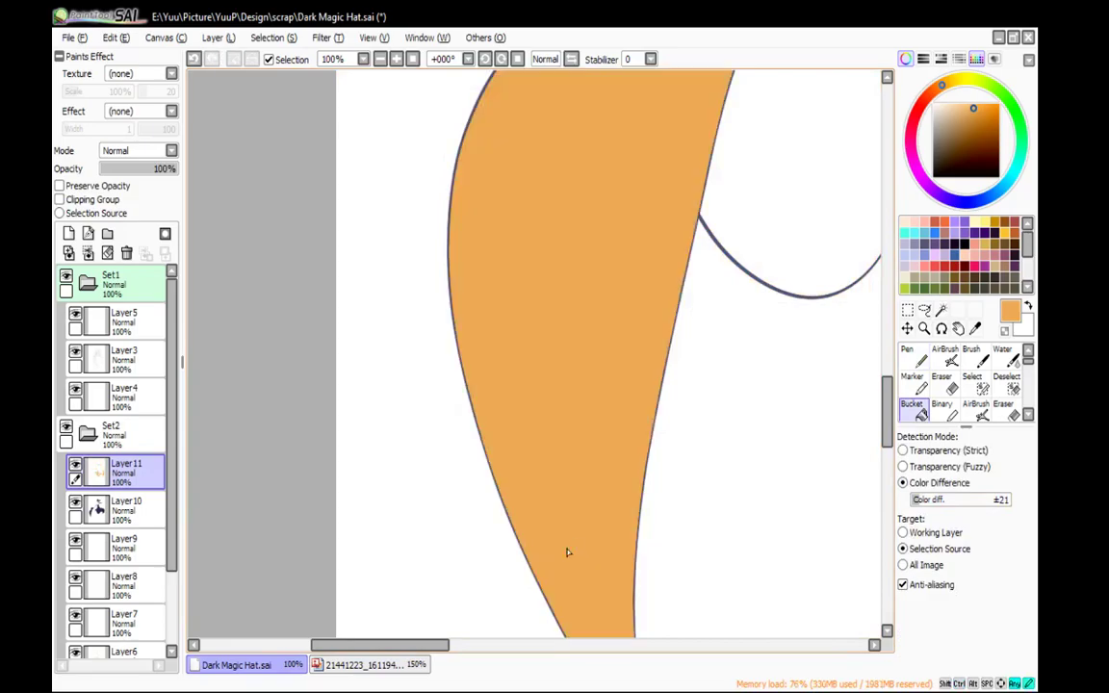
{"action": "left_click", "coordinate": [569, 550]}
{"action": "key", "text": "n"}
{"action": "key", "text": "ctrl+z"}
{"action": "key", "text": "g"}
{"action": "key", "text": "n"}
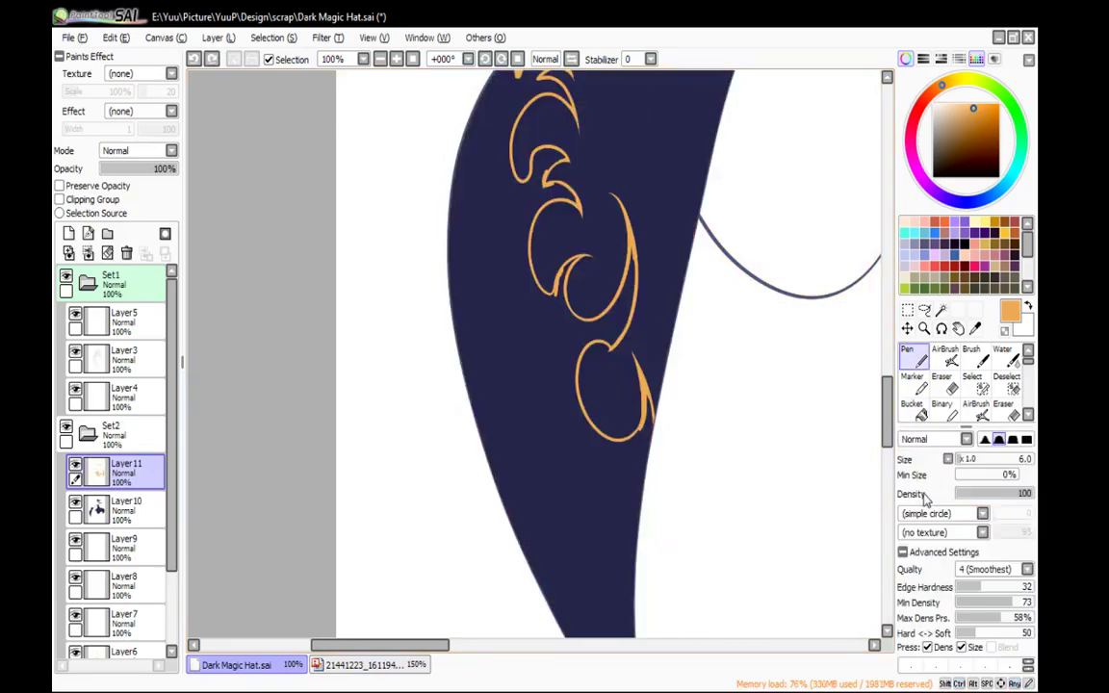
{"action": "mouse_move", "coordinate": [720, 345]}
{"action": "left_mouse_down"}
{"action": "mouse_move", "coordinate": [728, 452]}
{"action": "mouse_move", "coordinate": [733, 422]}
{"action": "left_mouse_up"}
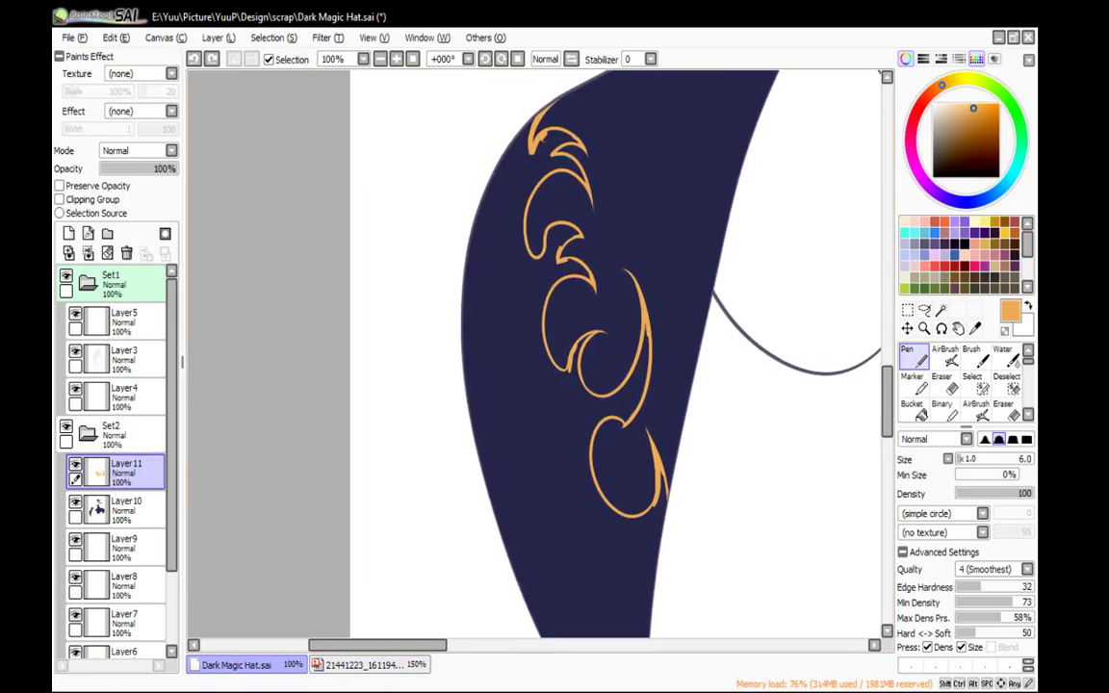
{"action": "key", "text": "alt+Tab"}
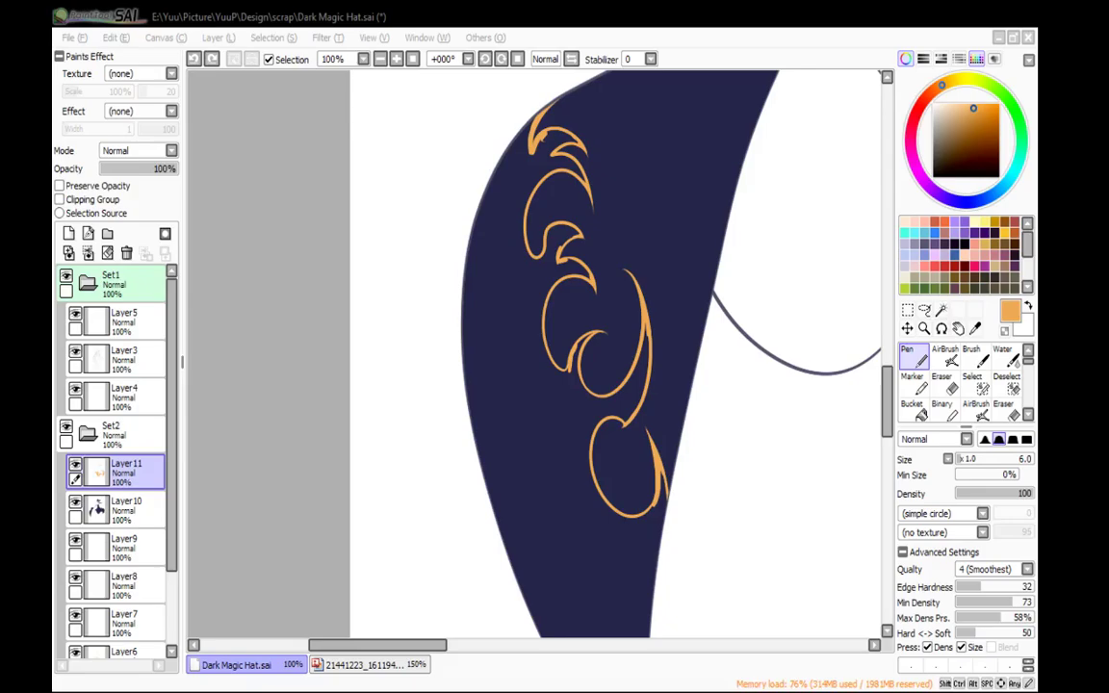
Fill in the hooked flame tip beside the middle curl with orange and close its lower point
{"action": "left_click", "coordinate": [396, 59]}
{"action": "left_click", "coordinate": [396, 60]}
{"action": "left_click", "coordinate": [396, 59]}
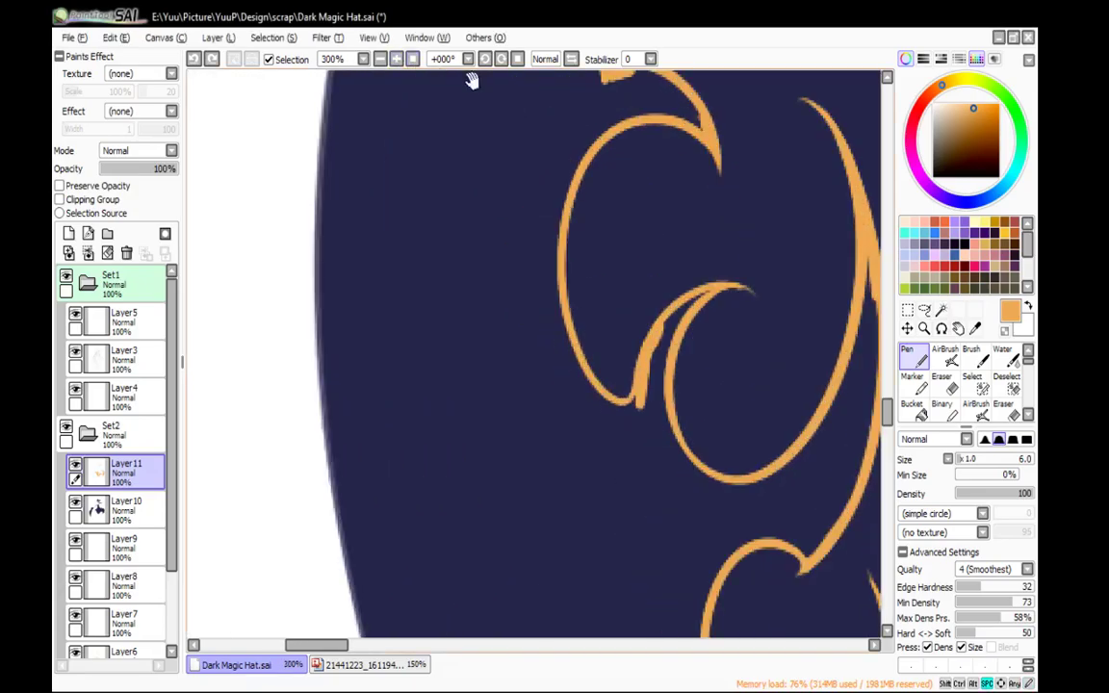
{"action": "left_click_drag", "start_coordinate": [579, 244], "coordinate": [528, 230]}
{"action": "mouse_move", "coordinate": [627, 299]}
{"action": "left_mouse_down"}
{"action": "mouse_move", "coordinate": [658, 273]}
{"action": "mouse_move", "coordinate": [625, 297]}
{"action": "mouse_move", "coordinate": [615, 345]}
{"action": "left_mouse_up"}
{"action": "key", "text": "ctrl+z"}
{"action": "key", "text": "g"}
{"action": "left_click", "coordinate": [613, 360]}
{"action": "key", "text": "n"}
{"action": "key", "text": "ctrl+z"}
{"action": "scroll", "coordinate": [674, 232], "scroll_direction": "down", "scroll_amount": 3}
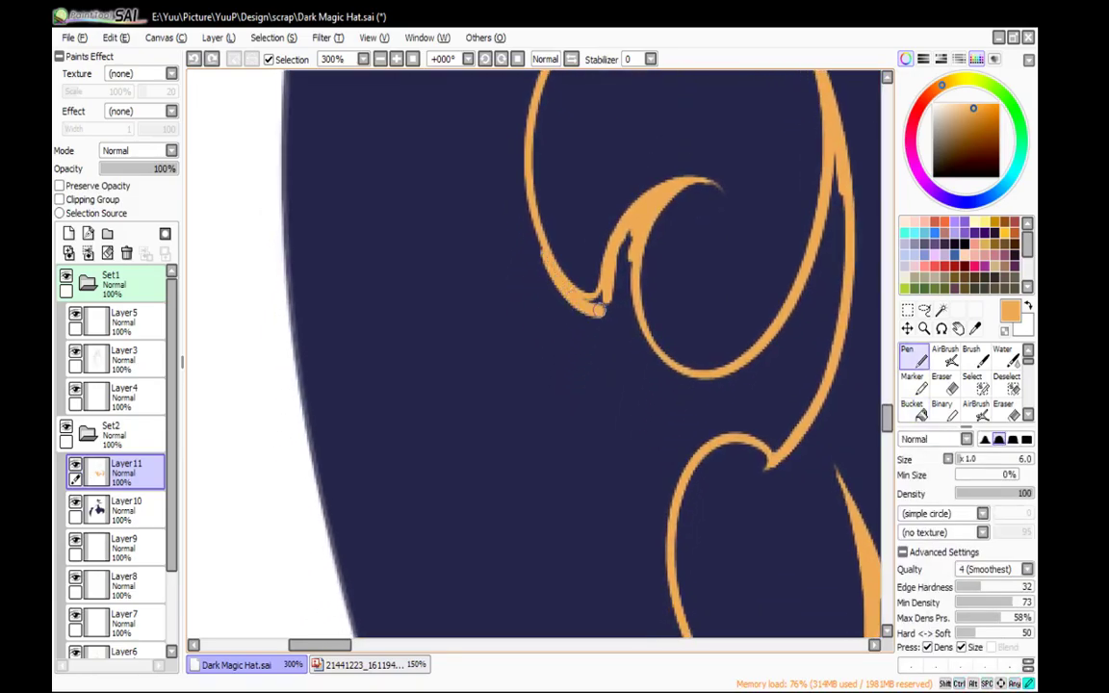
Thicken the outlines around the middle and lower curls, undoing the test fills made to find gaps
{"action": "key", "text": "g"}
{"action": "left_click", "coordinate": [618, 319]}
{"action": "key", "text": "n"}
{"action": "key", "text": "ctrl+z"}
{"action": "mouse_move", "coordinate": [564, 210]}
{"action": "left_mouse_down"}
{"action": "mouse_move", "coordinate": [578, 308]}
{"action": "mouse_move", "coordinate": [607, 337]}
{"action": "mouse_move", "coordinate": [677, 373]}
{"action": "mouse_move", "coordinate": [750, 369]}
{"action": "mouse_move", "coordinate": [642, 346]}
{"action": "left_mouse_up"}
{"action": "mouse_move", "coordinate": [722, 386]}
{"action": "left_mouse_down"}
{"action": "mouse_move", "coordinate": [775, 347]}
{"action": "mouse_move", "coordinate": [807, 280]}
{"action": "mouse_move", "coordinate": [834, 158]}
{"action": "mouse_move", "coordinate": [838, 228]}
{"action": "mouse_move", "coordinate": [800, 404]}
{"action": "mouse_move", "coordinate": [840, 218]}
{"action": "mouse_move", "coordinate": [826, 352]}
{"action": "mouse_move", "coordinate": [796, 416]}
{"action": "mouse_move", "coordinate": [821, 377]}
{"action": "mouse_move", "coordinate": [778, 449]}
{"action": "mouse_move", "coordinate": [777, 438]}
{"action": "mouse_move", "coordinate": [719, 435]}
{"action": "mouse_move", "coordinate": [681, 462]}
{"action": "mouse_move", "coordinate": [658, 543]}
{"action": "mouse_move", "coordinate": [673, 498]}
{"action": "mouse_move", "coordinate": [668, 542]}
{"action": "mouse_move", "coordinate": [663, 433]}
{"action": "mouse_move", "coordinate": [603, 179]}
{"action": "left_mouse_up"}
{"action": "mouse_move", "coordinate": [718, 472]}
{"action": "left_mouse_down"}
{"action": "mouse_move", "coordinate": [640, 179]}
{"action": "mouse_move", "coordinate": [611, 123]}
{"action": "left_mouse_up"}
{"action": "key", "text": "ctrl+z"}
{"action": "mouse_move", "coordinate": [554, 193]}
{"action": "left_mouse_down"}
{"action": "mouse_move", "coordinate": [587, 311]}
{"action": "mouse_move", "coordinate": [626, 368]}
{"action": "mouse_move", "coordinate": [666, 390]}
{"action": "mouse_move", "coordinate": [611, 350]}
{"action": "mouse_move", "coordinate": [683, 394]}
{"action": "mouse_move", "coordinate": [736, 385]}
{"action": "mouse_move", "coordinate": [705, 389]}
{"action": "mouse_move", "coordinate": [758, 357]}
{"action": "mouse_move", "coordinate": [746, 370]}
{"action": "mouse_move", "coordinate": [773, 305]}
{"action": "mouse_move", "coordinate": [772, 245]}
{"action": "mouse_move", "coordinate": [792, 318]}
{"action": "mouse_move", "coordinate": [791, 307]}
{"action": "mouse_move", "coordinate": [787, 383]}
{"action": "left_mouse_up"}
{"action": "left_click_drag", "start_coordinate": [755, 252], "coordinate": [711, 219]}
{"action": "key", "text": "g"}
{"action": "left_click", "coordinate": [668, 469]}
{"action": "key", "text": "n"}
{"action": "key", "text": "ctrl+z"}
Thicken the outline of the large upper curl and the notch beneath it
{"action": "left_click_drag", "start_coordinate": [627, 159], "coordinate": [748, 540]}
{"action": "left_click_drag", "start_coordinate": [647, 307], "coordinate": [738, 478]}
{"action": "mouse_move", "coordinate": [622, 443]}
{"action": "left_mouse_down"}
{"action": "mouse_move", "coordinate": [587, 321]}
{"action": "mouse_move", "coordinate": [591, 257]}
{"action": "mouse_move", "coordinate": [619, 195]}
{"action": "mouse_move", "coordinate": [669, 156]}
{"action": "mouse_move", "coordinate": [711, 154]}
{"action": "mouse_move", "coordinate": [731, 171]}
{"action": "mouse_move", "coordinate": [656, 167]}
{"action": "mouse_move", "coordinate": [720, 153]}
{"action": "mouse_move", "coordinate": [696, 129]}
{"action": "mouse_move", "coordinate": [652, 122]}
{"action": "mouse_move", "coordinate": [610, 139]}
{"action": "mouse_move", "coordinate": [698, 307]}
{"action": "left_mouse_up"}
{"action": "mouse_move", "coordinate": [676, 130]}
{"action": "left_mouse_down"}
{"action": "mouse_move", "coordinate": [703, 332]}
{"action": "mouse_move", "coordinate": [716, 243]}
{"action": "mouse_move", "coordinate": [631, 204]}
{"action": "mouse_move", "coordinate": [566, 226]}
{"action": "mouse_move", "coordinate": [564, 290]}
{"action": "mouse_move", "coordinate": [560, 179]}
{"action": "mouse_move", "coordinate": [593, 102]}
{"action": "left_mouse_up"}
{"action": "key", "text": "ctrl+z"}
{"action": "left_click_drag", "start_coordinate": [646, 172], "coordinate": [650, 247]}
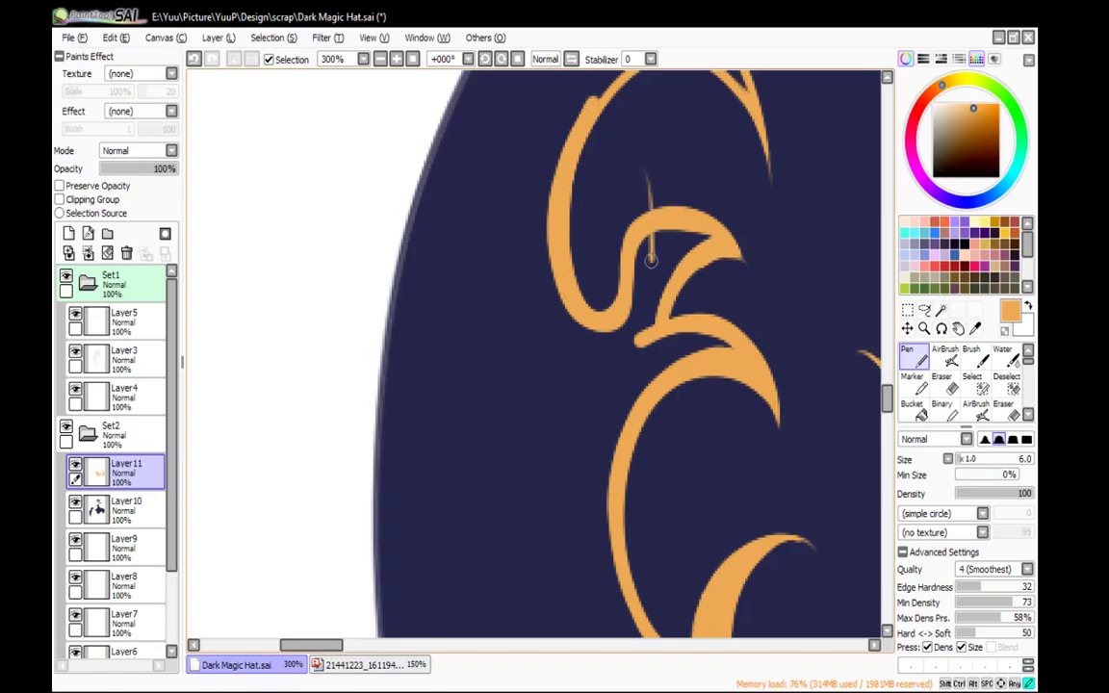
Thicken the topmost flames and the pointed notch between them with orange strokes
{"action": "scroll", "coordinate": [673, 221], "scroll_direction": "up", "scroll_amount": 4}
{"action": "mouse_move", "coordinate": [575, 271]}
{"action": "left_mouse_down"}
{"action": "mouse_move", "coordinate": [624, 224]}
{"action": "mouse_move", "coordinate": [677, 208]}
{"action": "mouse_move", "coordinate": [733, 249]}
{"action": "mouse_move", "coordinate": [704, 195]}
{"action": "left_mouse_up"}
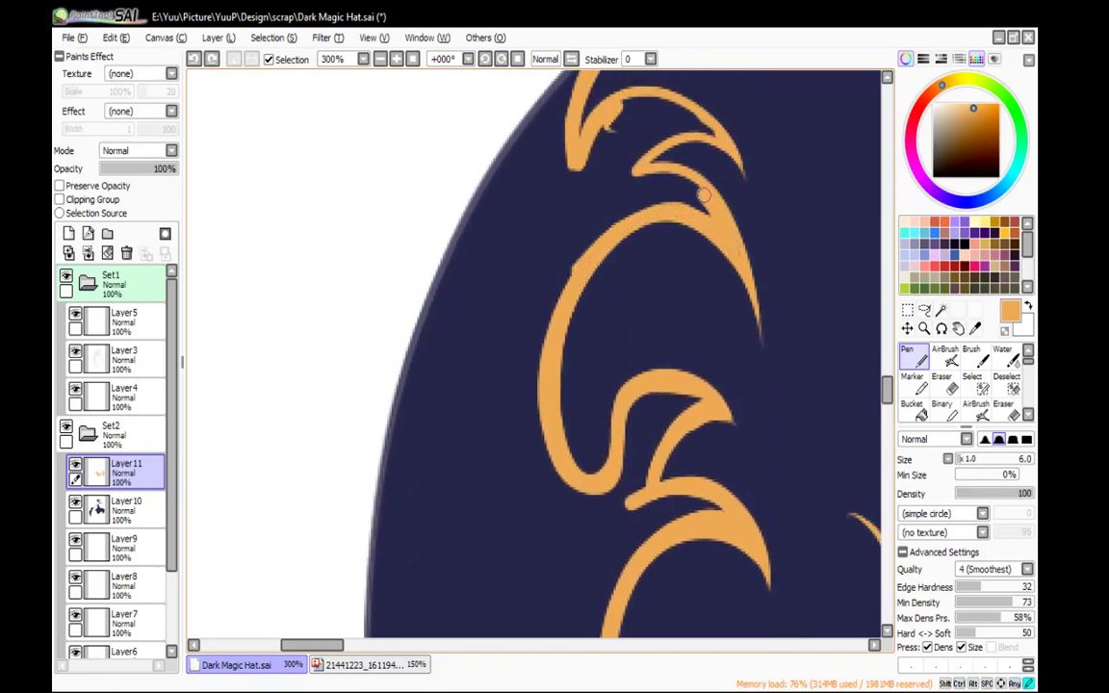
{"action": "left_click_drag", "start_coordinate": [749, 282], "coordinate": [741, 298]}
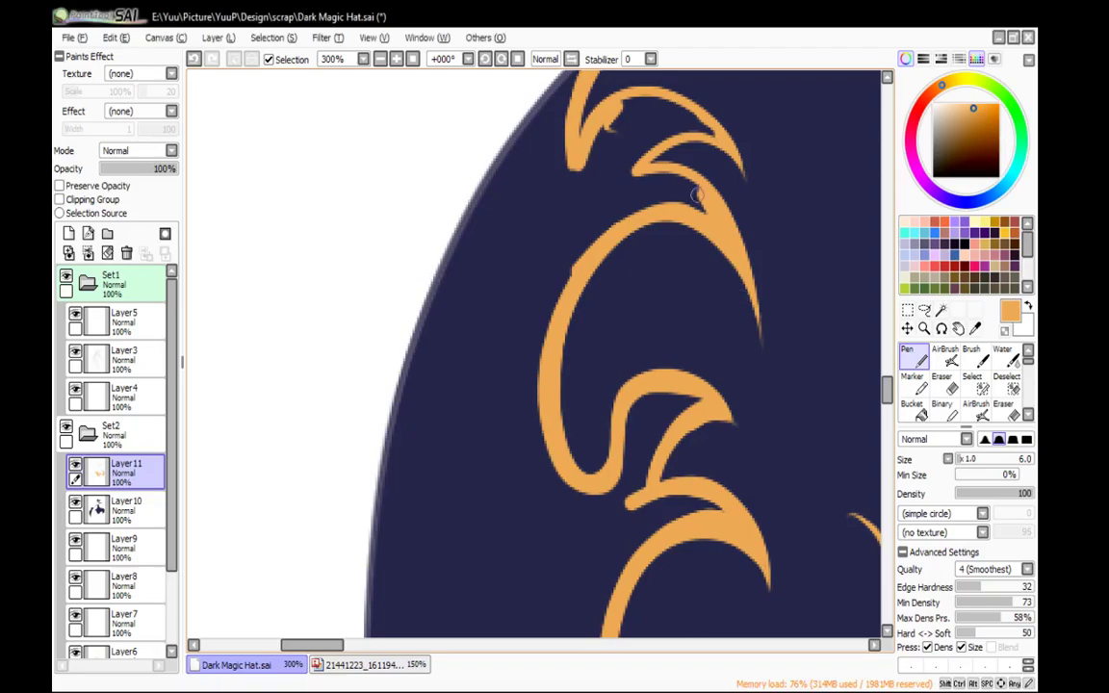
{"action": "mouse_move", "coordinate": [635, 173]}
{"action": "left_mouse_down"}
{"action": "mouse_move", "coordinate": [690, 186]}
{"action": "mouse_move", "coordinate": [628, 171]}
{"action": "mouse_move", "coordinate": [683, 135]}
{"action": "mouse_move", "coordinate": [713, 139]}
{"action": "mouse_move", "coordinate": [696, 118]}
{"action": "mouse_move", "coordinate": [606, 91]}
{"action": "mouse_move", "coordinate": [568, 144]}
{"action": "mouse_move", "coordinate": [573, 98]}
{"action": "mouse_move", "coordinate": [621, 130]}
{"action": "mouse_move", "coordinate": [633, 174]}
{"action": "left_mouse_up"}
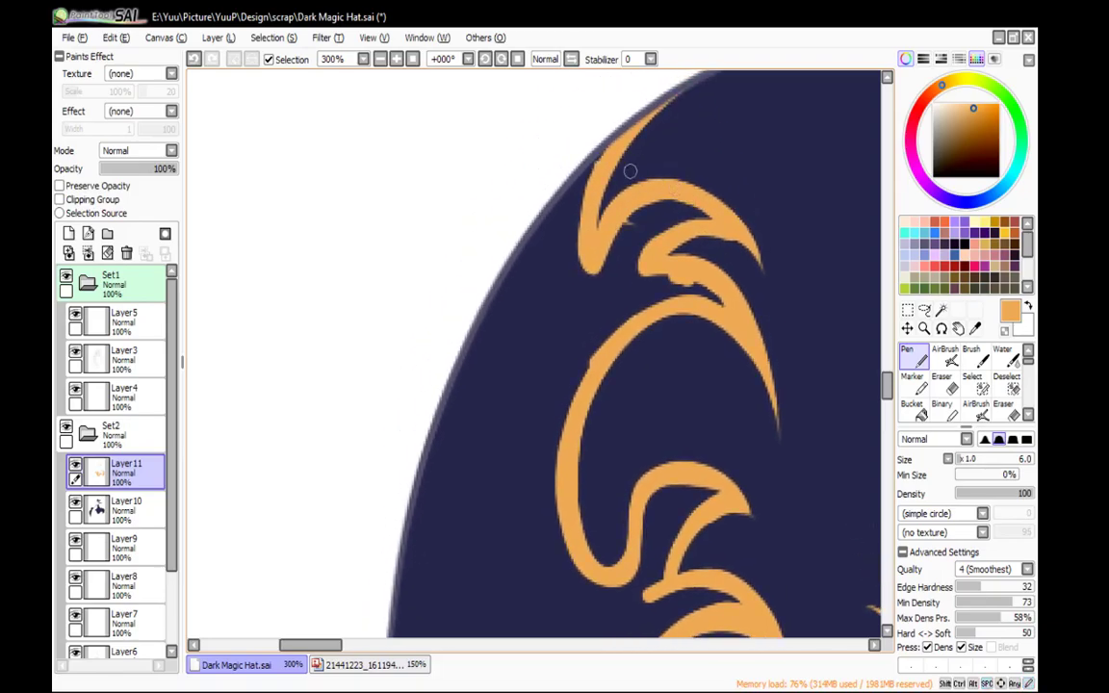
Tidy the topmost flame tip with the Eraser and fill the outer flame area of the left cape panel with orange
{"action": "key", "text": "e"}
{"action": "left_click_drag", "start_coordinate": [715, 242], "coordinate": [737, 249]}
{"action": "key", "text": "g"}
{"action": "left_click", "coordinate": [611, 285]}
{"action": "key", "text": "n"}
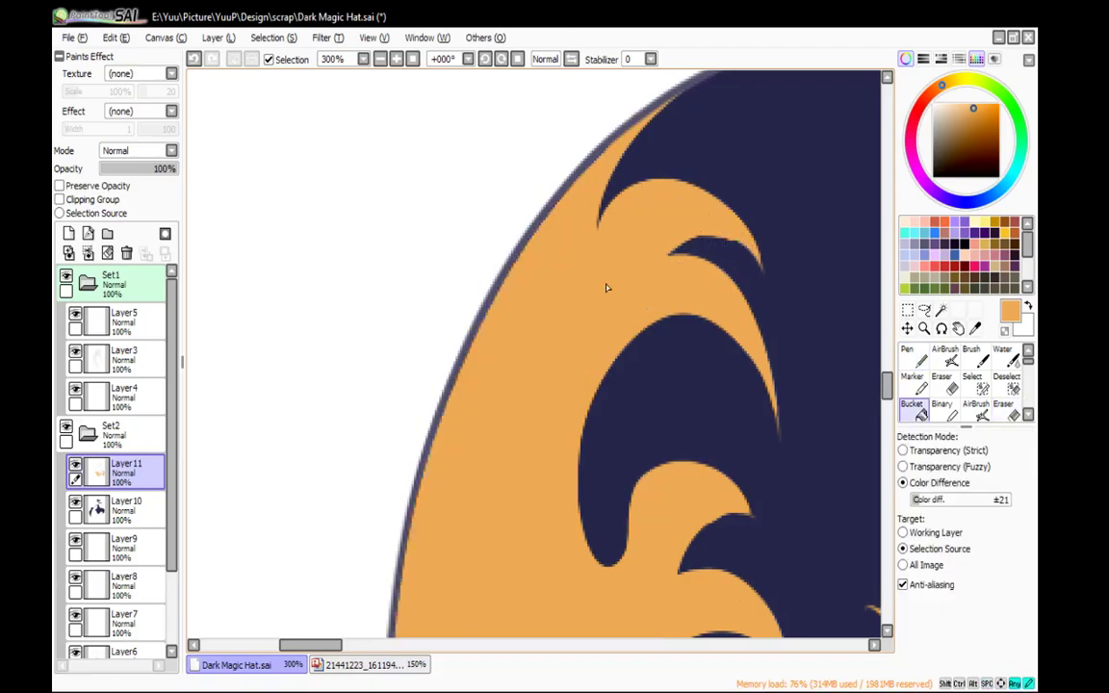
Fill the remaining gap at the pointed lower tip of the left cape panel with the Bucket
{"action": "left_click_drag", "start_coordinate": [642, 122], "coordinate": [547, 206]}
{"action": "mouse_move", "coordinate": [779, 396]}
{"action": "left_mouse_down"}
{"action": "mouse_move", "coordinate": [718, 255]}
{"action": "mouse_move", "coordinate": [678, 252]}
{"action": "left_mouse_up"}
{"action": "left_click_drag", "start_coordinate": [648, 106], "coordinate": [627, 99]}
{"action": "left_click", "coordinate": [380, 58]}
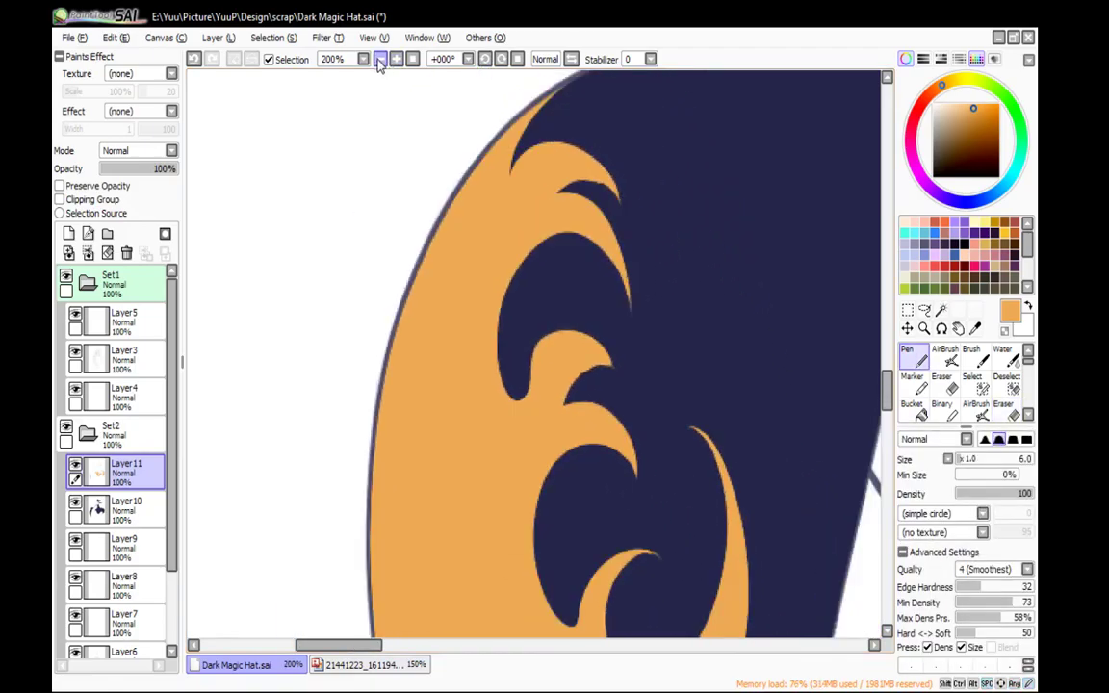
{"action": "left_click", "coordinate": [380, 58]}
{"action": "left_click", "coordinate": [381, 59]}
{"action": "left_click", "coordinate": [380, 59]}
{"action": "left_click_drag", "start_coordinate": [688, 380], "coordinate": [636, 64]}
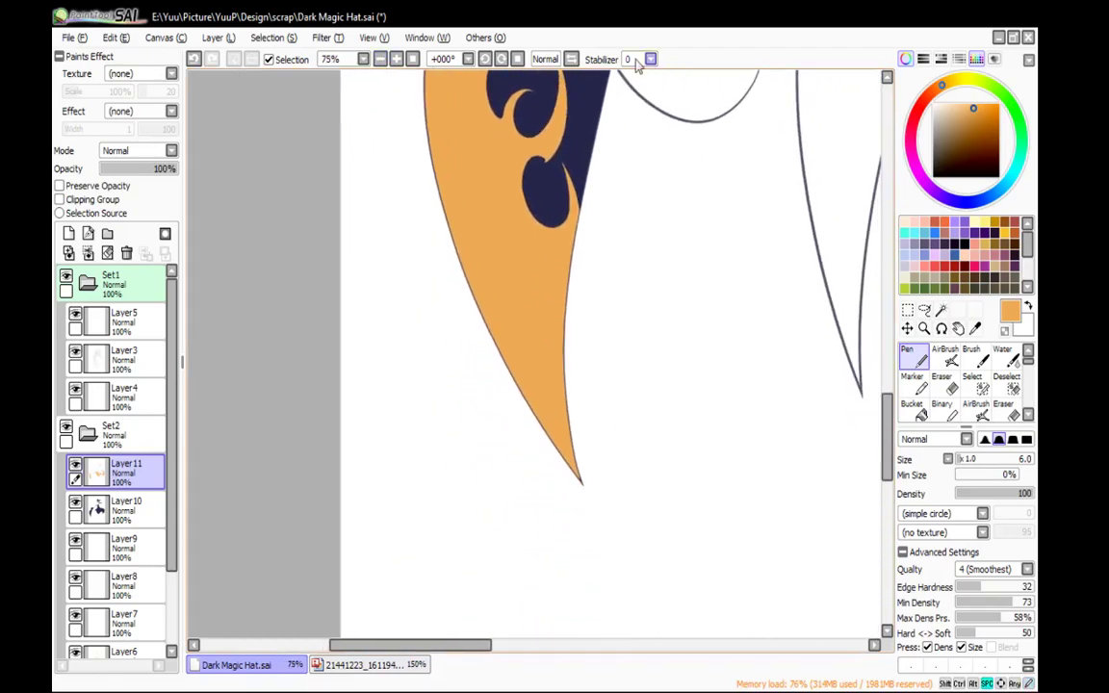
{"action": "key", "text": "g"}
{"action": "key", "text": "n"}
{"action": "key", "text": "g"}
{"action": "left_click", "coordinate": [585, 491]}
{"action": "key", "text": "n"}
{"action": "left_click_drag", "start_coordinate": [691, 282], "coordinate": [589, 544]}
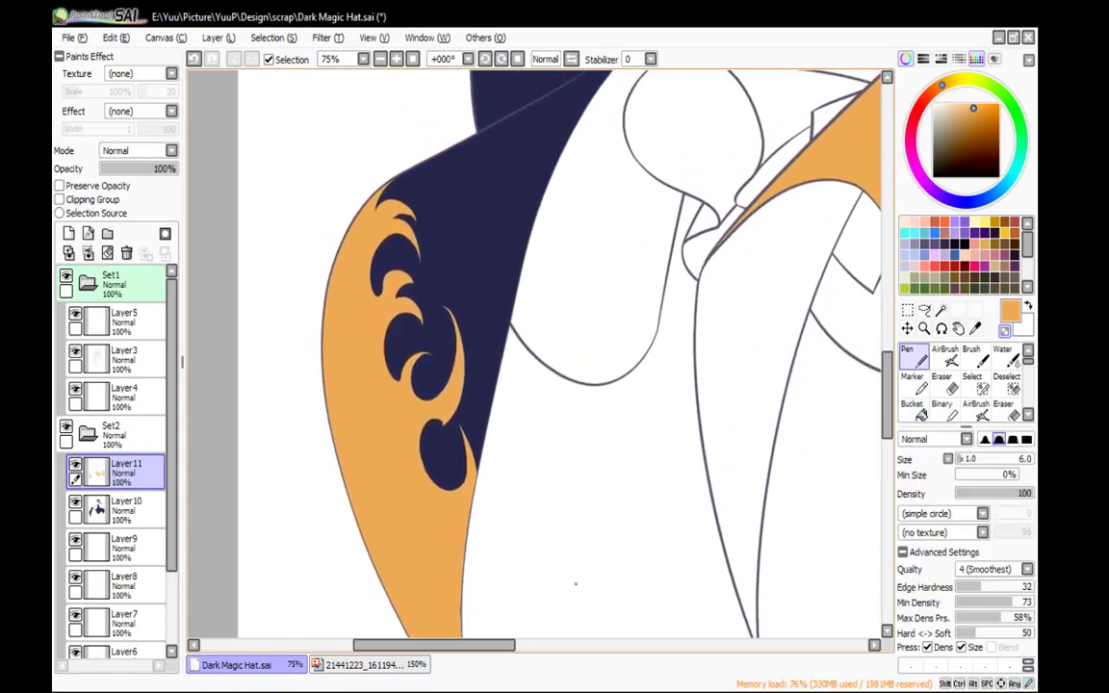
Rotate the canvas to about -118° and draw a large orange curve around the outside of the upper-left cape fold
{"action": "key", "text": "alt+Tab"}
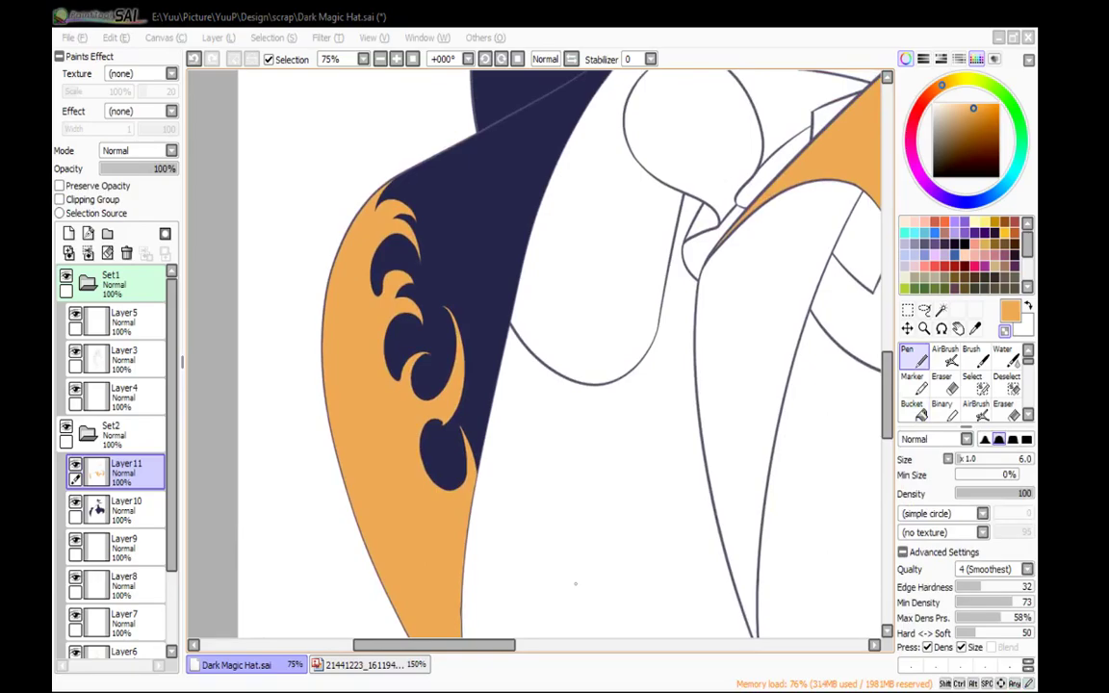
{"action": "key", "text": "alt+Tab"}
{"action": "scroll", "coordinate": [585, 114], "scroll_direction": "down", "scroll_amount": 2}
{"action": "left_click_drag", "start_coordinate": [589, 115], "coordinate": [551, 352]}
{"action": "left_click_drag", "start_coordinate": [677, 325], "coordinate": [422, 242]}
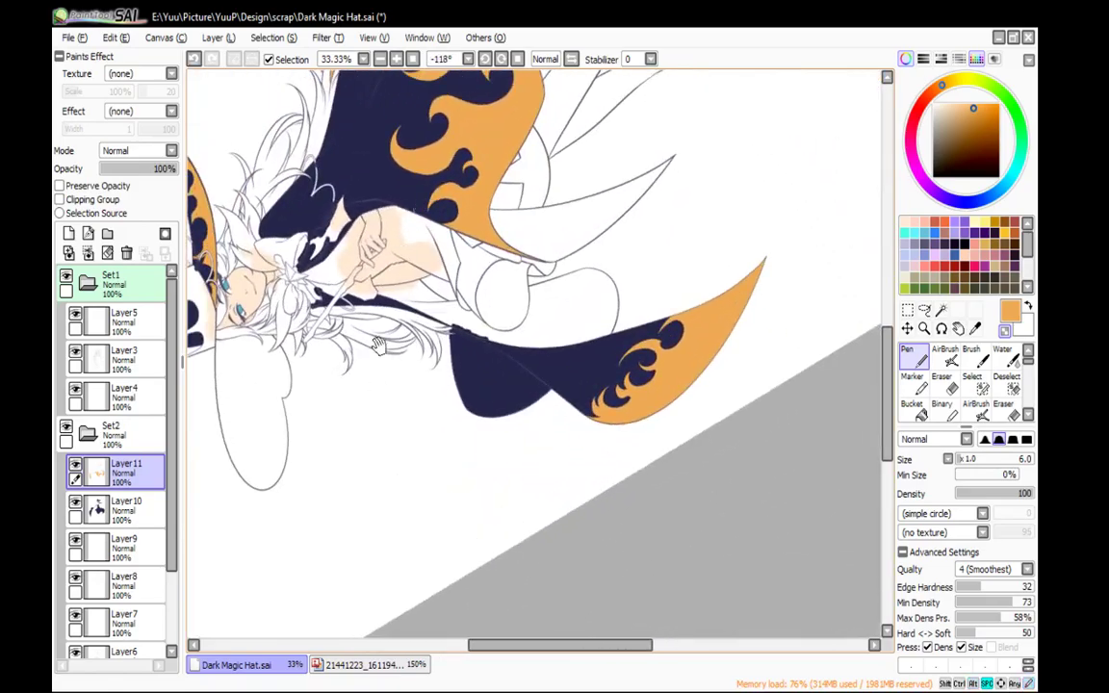
{"action": "left_click_drag", "start_coordinate": [392, 401], "coordinate": [476, 386]}
{"action": "scroll", "coordinate": [555, 384], "scroll_direction": "up", "scroll_amount": 4}
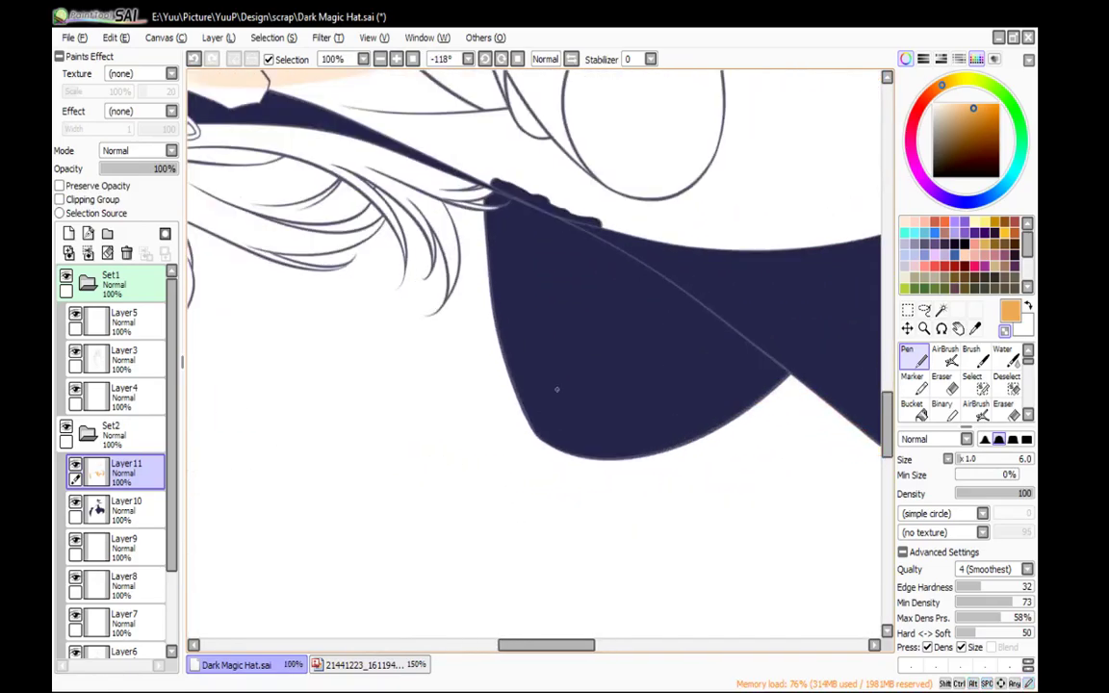
{"action": "left_click_drag", "start_coordinate": [603, 339], "coordinate": [552, 332]}
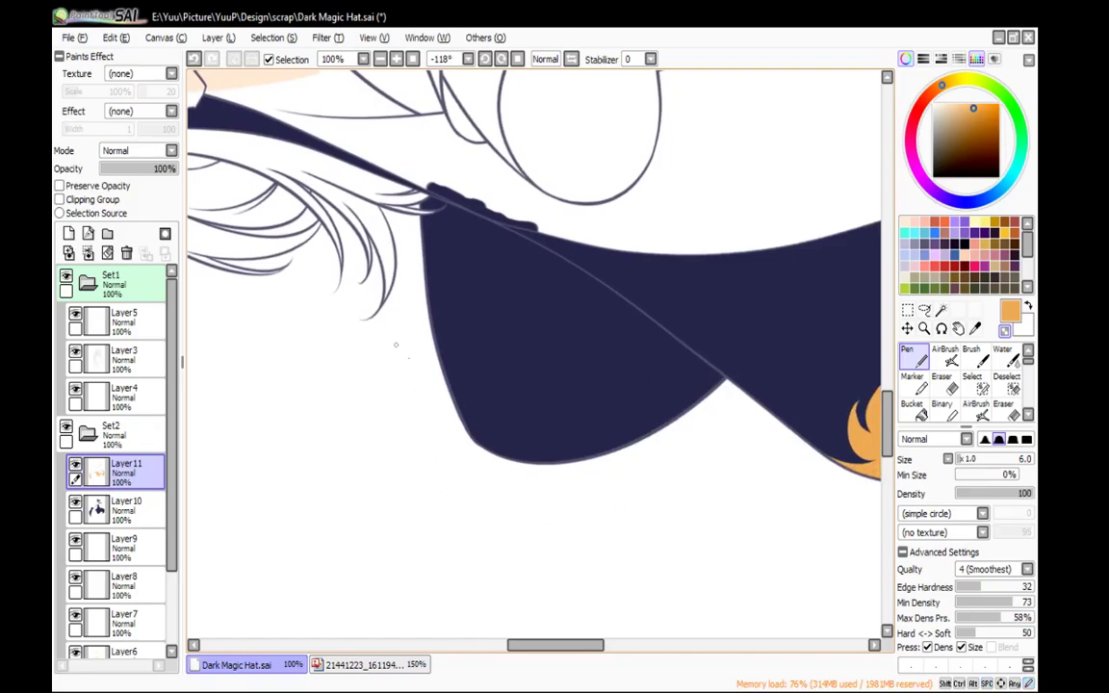
{"action": "mouse_move", "coordinate": [760, 332]}
{"action": "left_mouse_down"}
{"action": "mouse_move", "coordinate": [695, 475]}
{"action": "mouse_move", "coordinate": [489, 508]}
{"action": "mouse_move", "coordinate": [396, 363]}
{"action": "mouse_move", "coordinate": [411, 273]}
{"action": "left_mouse_up"}
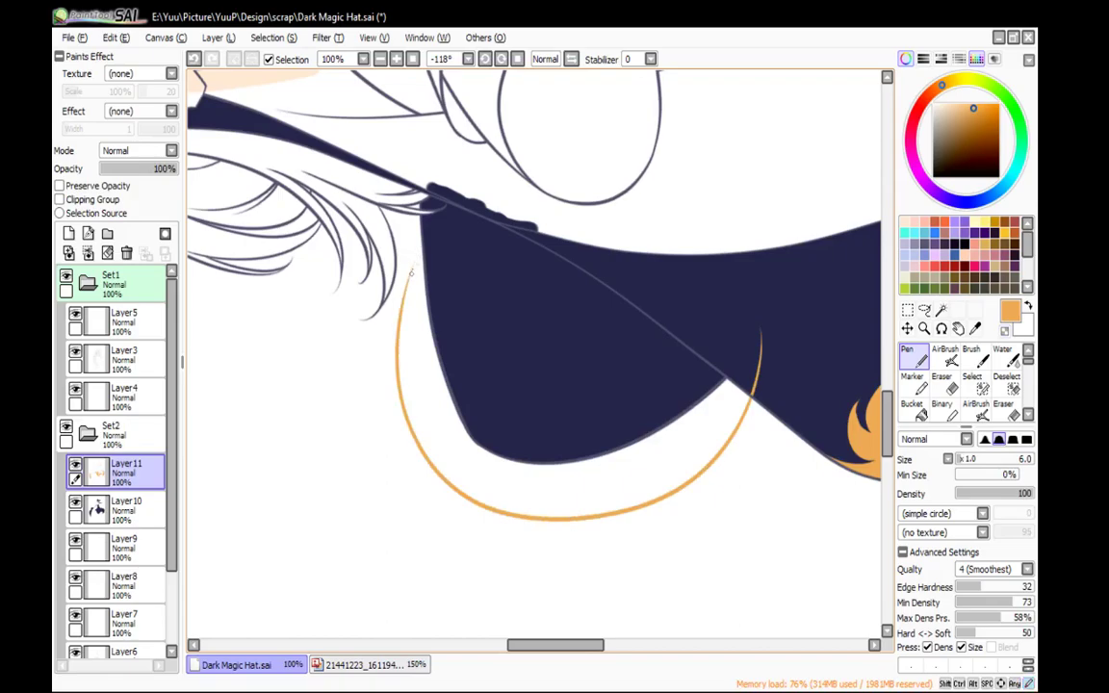
Draw the row of orange flame curls and tips across the navy upper-left cape fold
{"action": "mouse_move", "coordinate": [413, 326]}
{"action": "left_mouse_down"}
{"action": "mouse_move", "coordinate": [469, 342]}
{"action": "mouse_move", "coordinate": [465, 272]}
{"action": "left_mouse_up"}
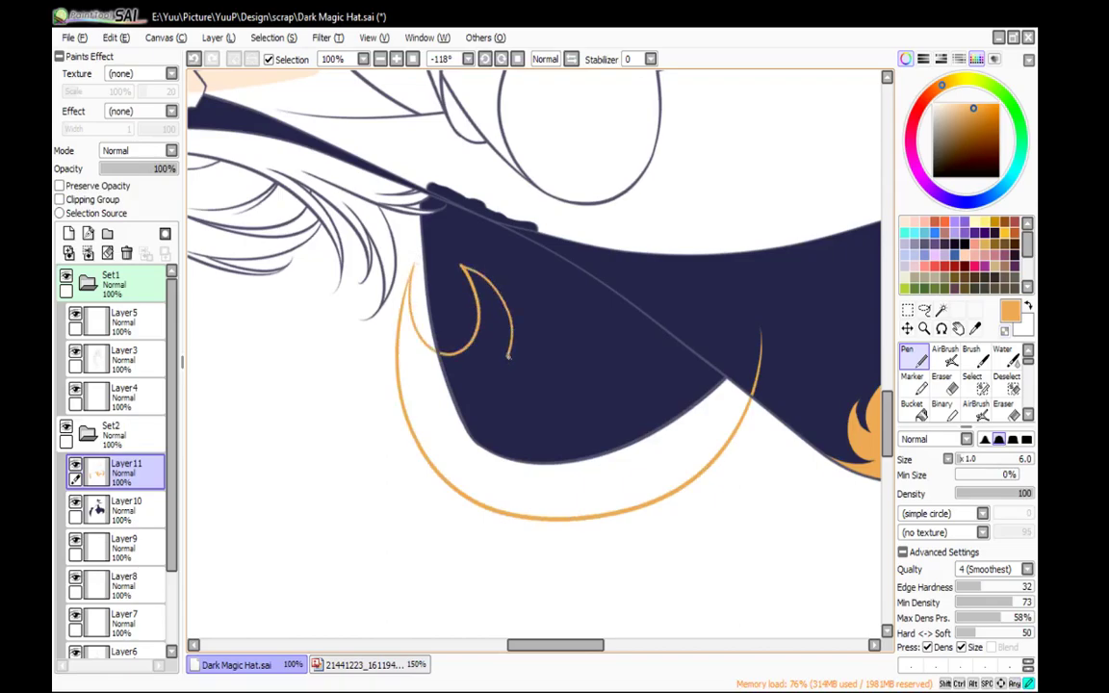
{"action": "mouse_move", "coordinate": [535, 389]}
{"action": "left_mouse_down"}
{"action": "mouse_move", "coordinate": [591, 369]}
{"action": "mouse_move", "coordinate": [578, 316]}
{"action": "left_mouse_up"}
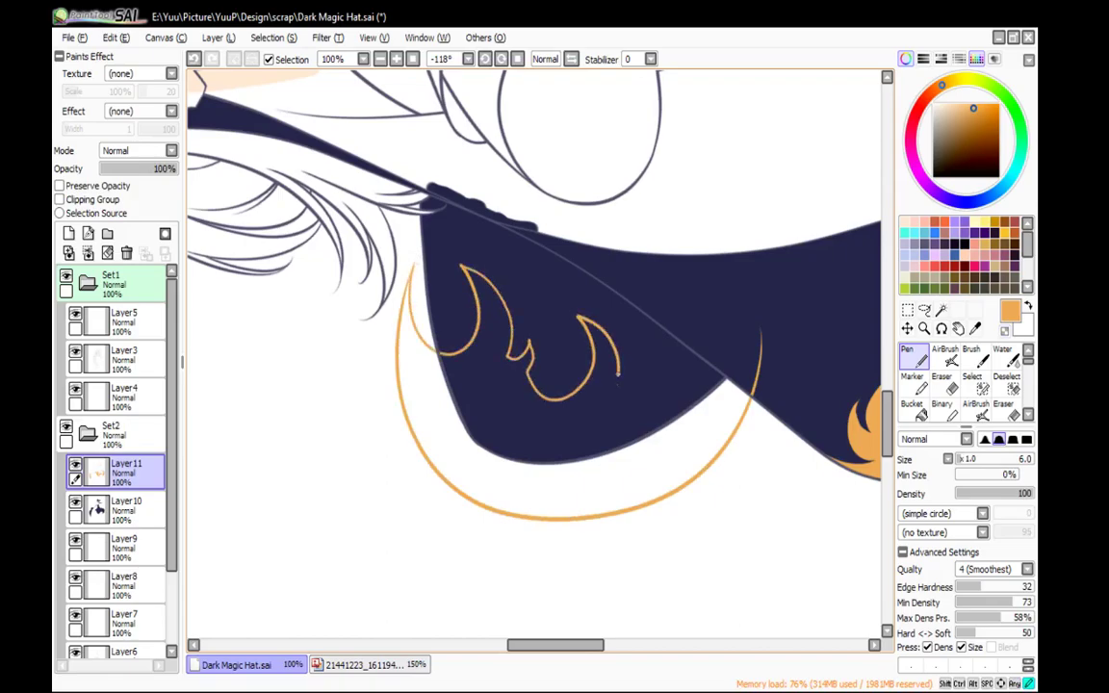
{"action": "mouse_move", "coordinate": [645, 386]}
{"action": "left_mouse_down"}
{"action": "mouse_move", "coordinate": [635, 286]}
{"action": "mouse_move", "coordinate": [648, 270]}
{"action": "left_mouse_up"}
{"action": "mouse_move", "coordinate": [648, 269]}
{"action": "left_mouse_down"}
{"action": "mouse_move", "coordinate": [659, 368]}
{"action": "mouse_move", "coordinate": [706, 303]}
{"action": "left_mouse_up"}
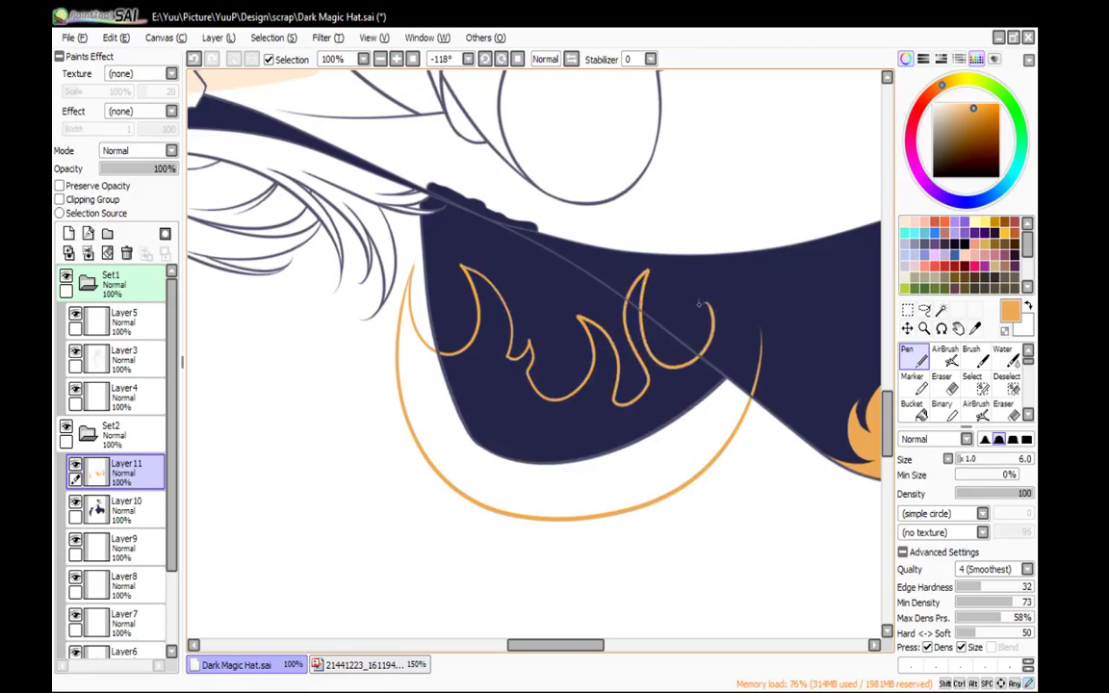
Sharpen the tips of the flame outlines on the cape fold with short orange Pen strokes at 300% zoom
{"action": "key", "text": "space"}
{"action": "left_click_drag", "start_coordinate": [612, 167], "coordinate": [563, 186]}
{"action": "left_click", "coordinate": [396, 59]}
{"action": "left_click", "coordinate": [396, 59]}
{"action": "left_click", "coordinate": [395, 59]}
{"action": "left_click_drag", "start_coordinate": [383, 221], "coordinate": [529, 169]}
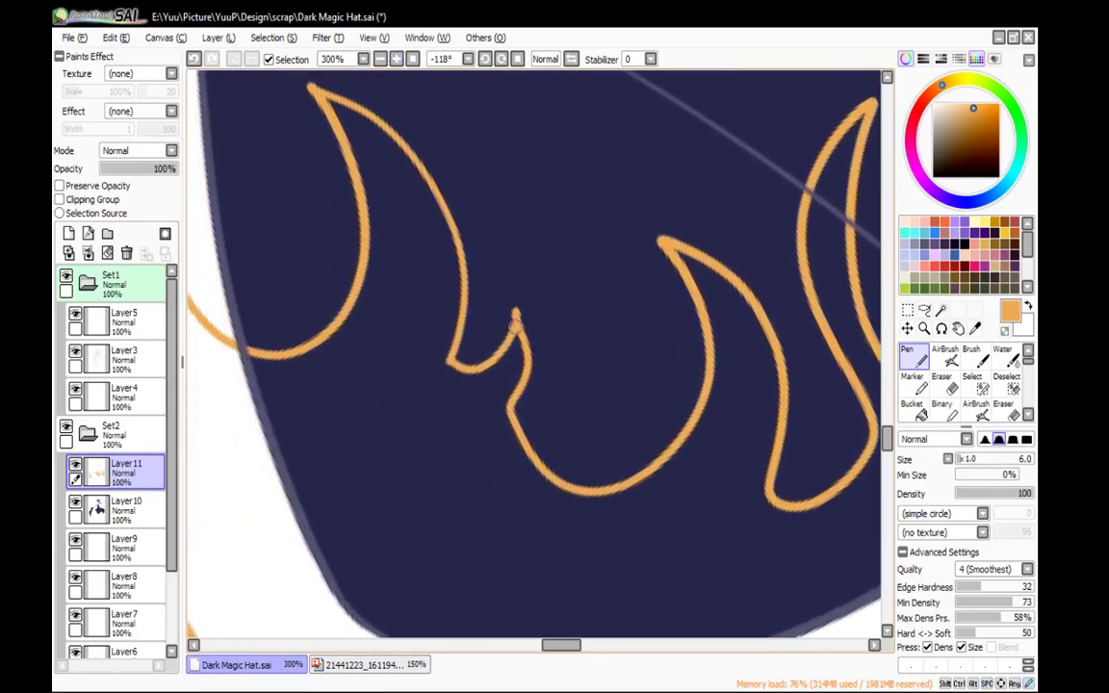
{"action": "left_click_drag", "start_coordinate": [445, 184], "coordinate": [516, 320]}
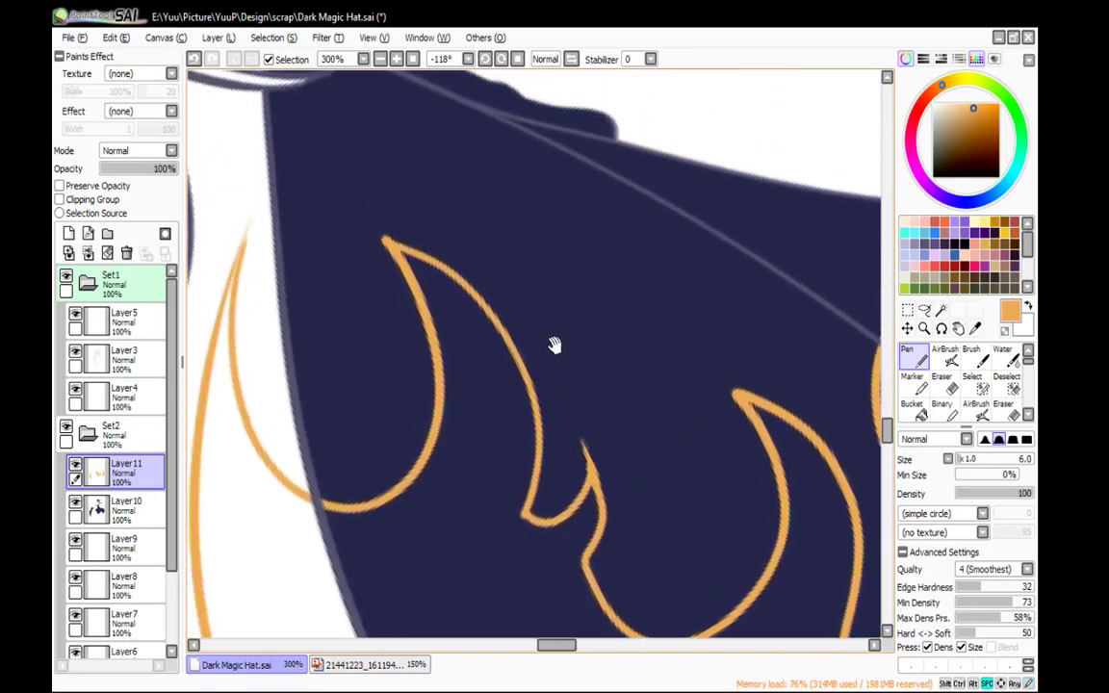
{"action": "left_click_drag", "start_coordinate": [362, 229], "coordinate": [404, 248]}
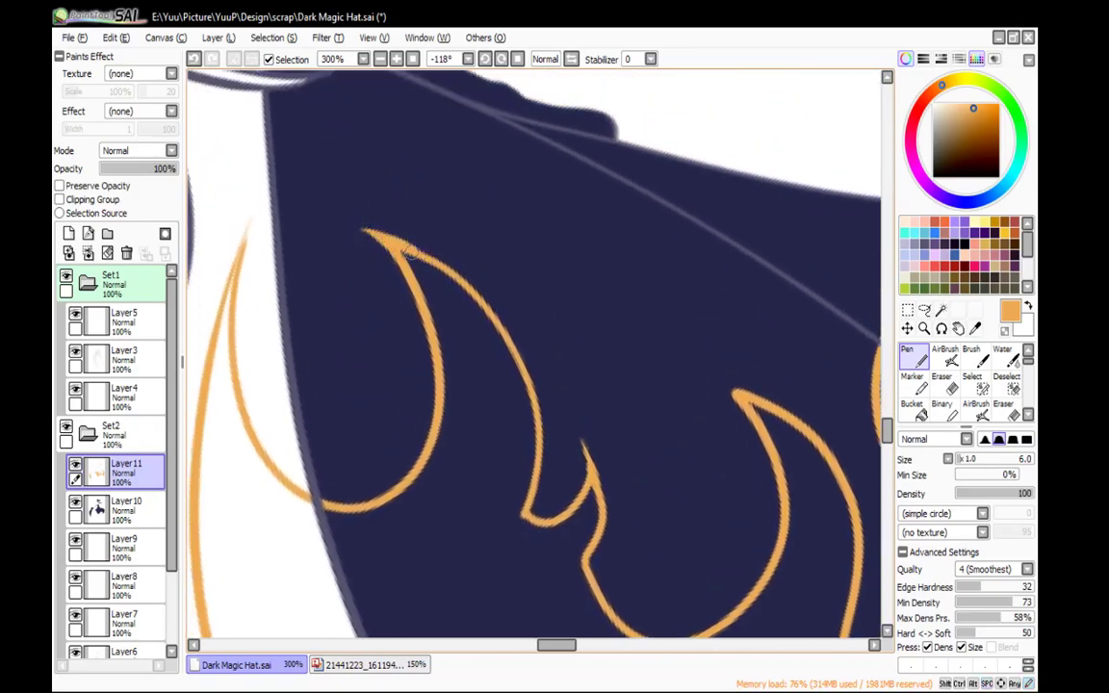
{"action": "mouse_move", "coordinate": [727, 348]}
{"action": "left_mouse_down"}
{"action": "mouse_move", "coordinate": [540, 209]}
{"action": "mouse_move", "coordinate": [573, 262]}
{"action": "left_mouse_up"}
{"action": "left_click_drag", "start_coordinate": [679, 187], "coordinate": [608, 273]}
Make Layer11 the selection source and undo the test fills around the flame outlines
{"action": "key", "text": "g"}
{"action": "left_click", "coordinate": [656, 378]}
{"action": "key", "text": "n"}
{"action": "key", "text": "ctrl+z"}
{"action": "left_click", "coordinate": [92, 185]}
{"action": "key", "text": "g"}
{"action": "left_click", "coordinate": [108, 186]}
{"action": "left_click", "coordinate": [122, 212]}
{"action": "key", "text": "g"}
{"action": "left_click", "coordinate": [704, 502]}
{"action": "key", "text": "n"}
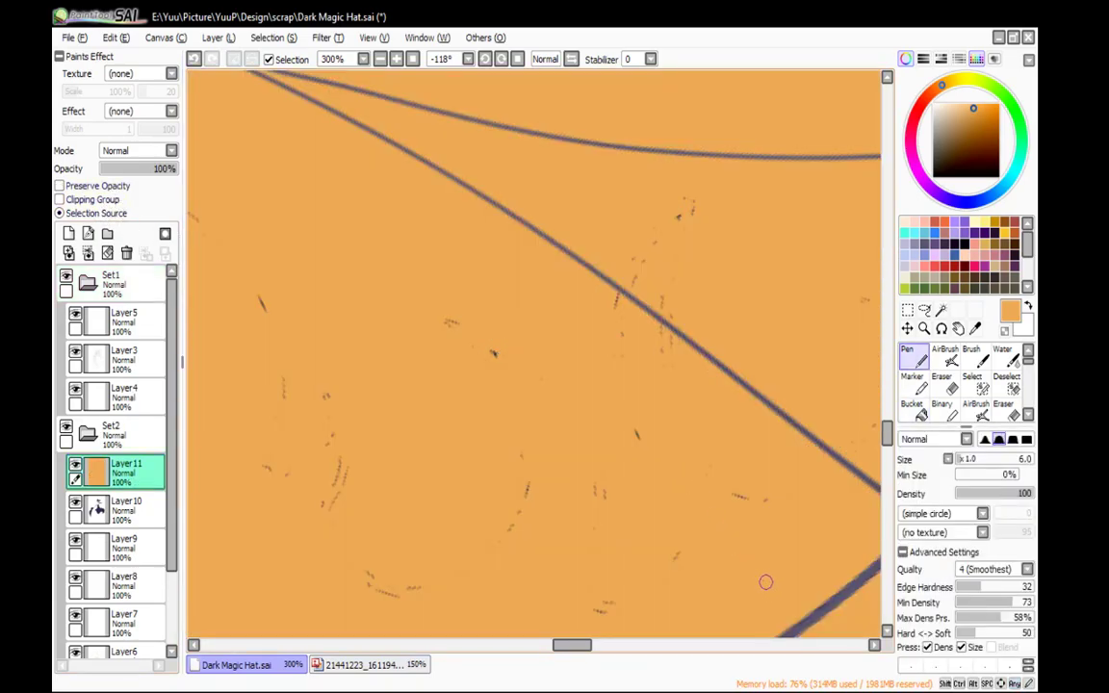
{"action": "key", "text": "ctrl+z"}
Join the last curl to the outer curve with an orange stroke and fill the enclosed flame area
{"action": "left_click_drag", "start_coordinate": [632, 334], "coordinate": [383, 267]}
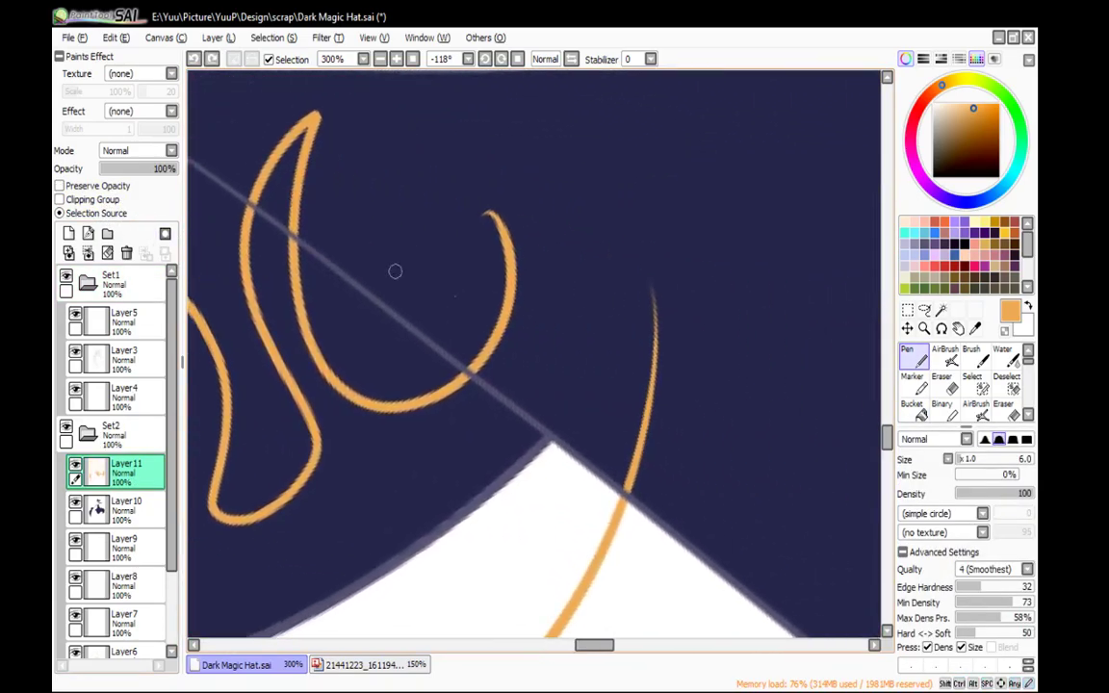
{"action": "left_click_drag", "start_coordinate": [501, 307], "coordinate": [642, 384]}
{"action": "key", "text": "g"}
{"action": "left_click", "coordinate": [568, 405]}
{"action": "key", "text": "n"}
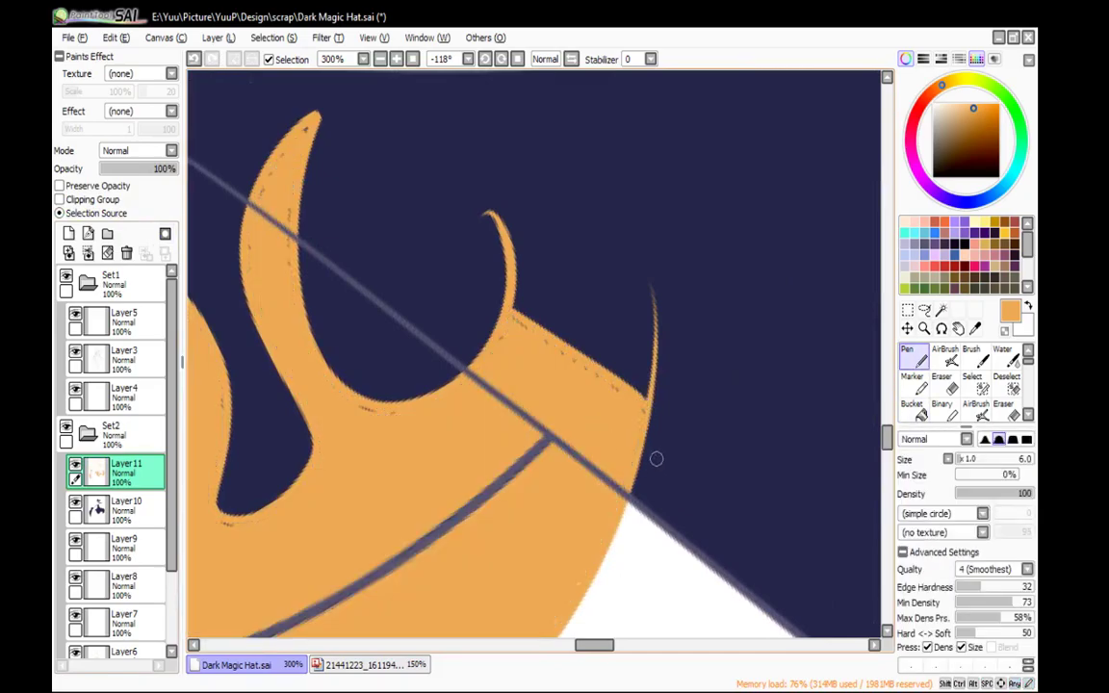
Set the Bucket's detection mode to Transparency (Strict) with a difference of ±83 and redo the orange flame fill
{"action": "left_click_drag", "start_coordinate": [381, 370], "coordinate": [539, 331]}
{"action": "key", "text": "g"}
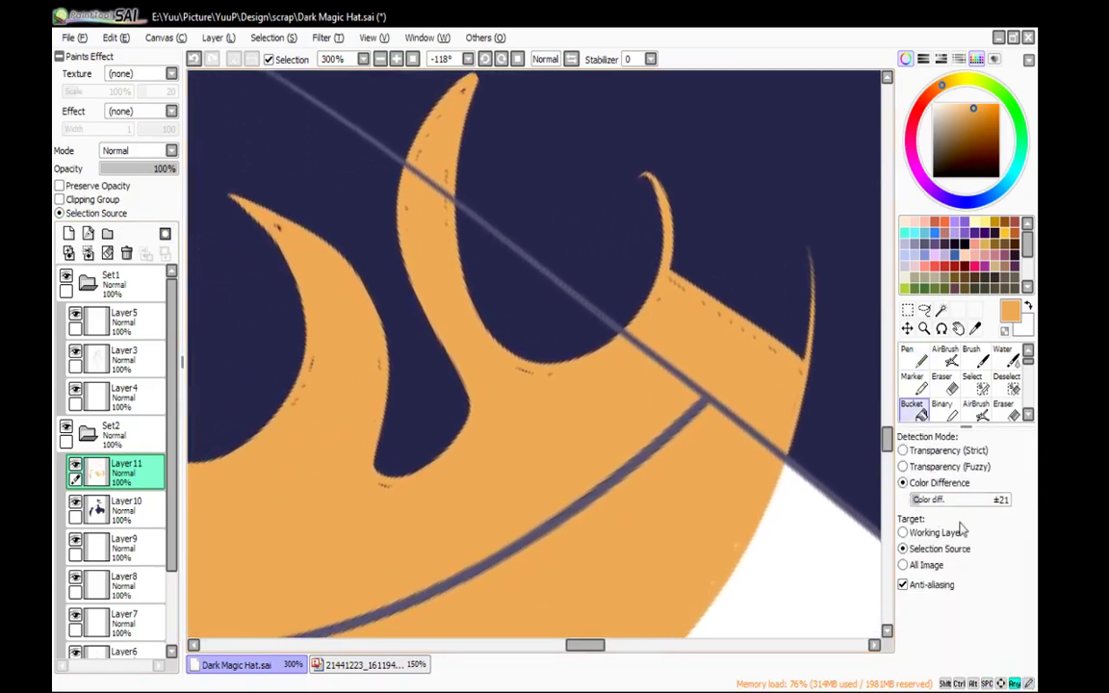
{"action": "left_click", "coordinate": [902, 450]}
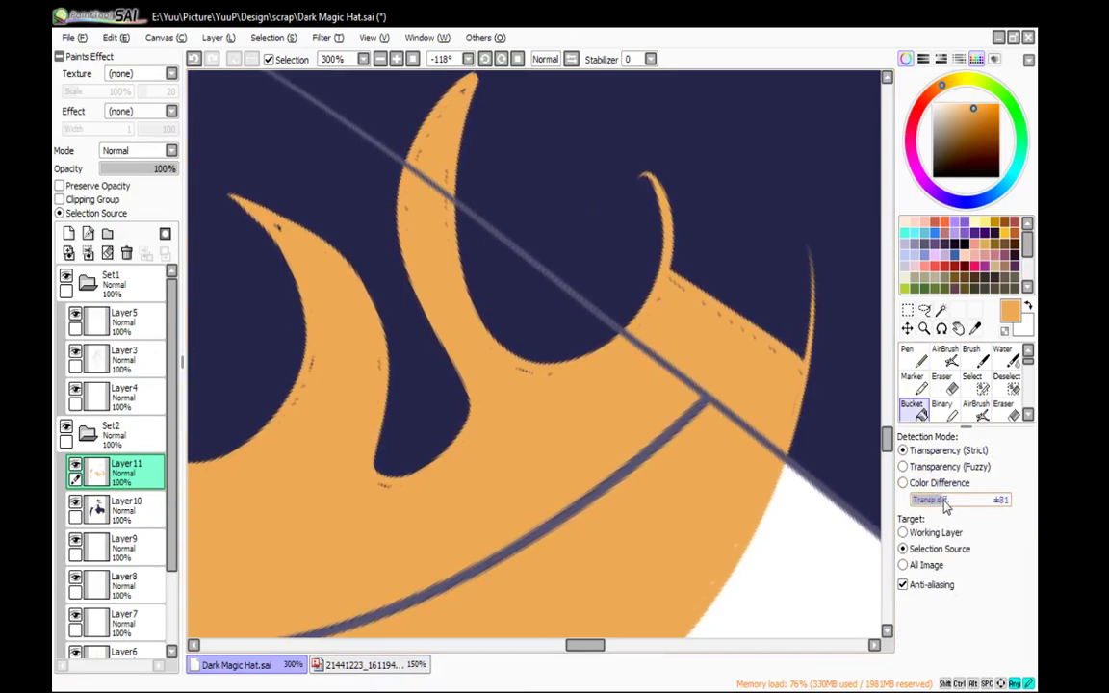
{"action": "key", "text": "n"}
{"action": "key", "text": "ctrl+z"}
{"action": "key", "text": "g"}
{"action": "left_click", "coordinate": [728, 445]}
{"action": "key", "text": "n"}
Make Set1 the selection source again and clear the orange overflow beyond the cape fold's line art on Layer11
{"action": "left_click_drag", "start_coordinate": [573, 482], "coordinate": [773, 492]}
{"action": "left_click_drag", "start_coordinate": [478, 249], "coordinate": [709, 261]}
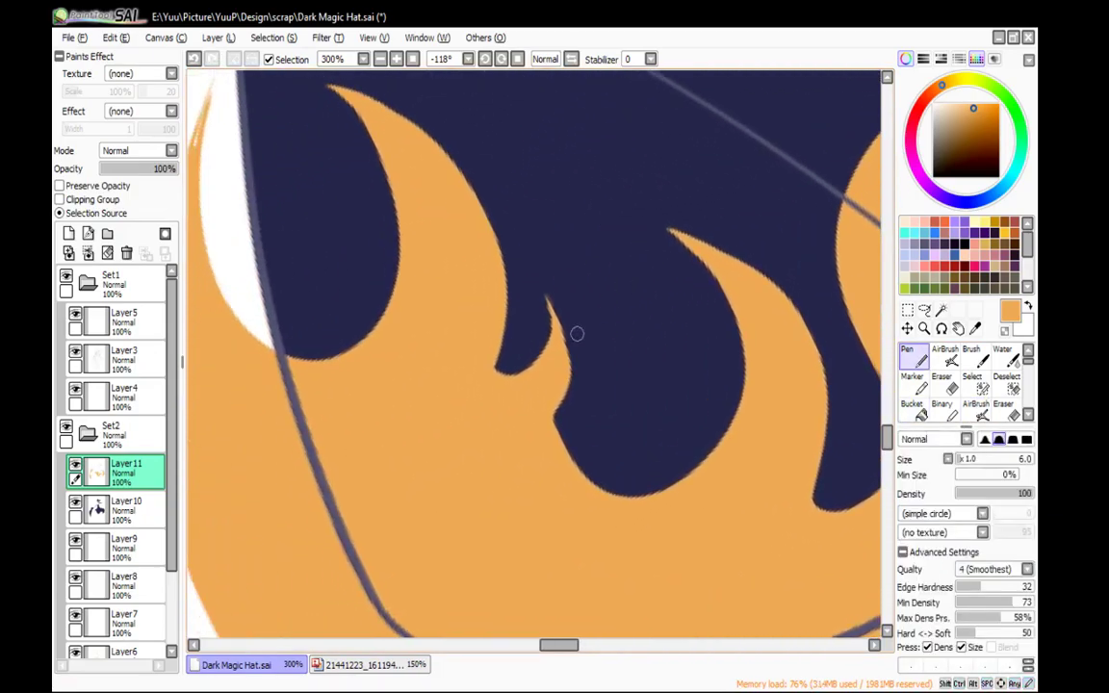
{"action": "left_click_drag", "start_coordinate": [446, 163], "coordinate": [484, 221]}
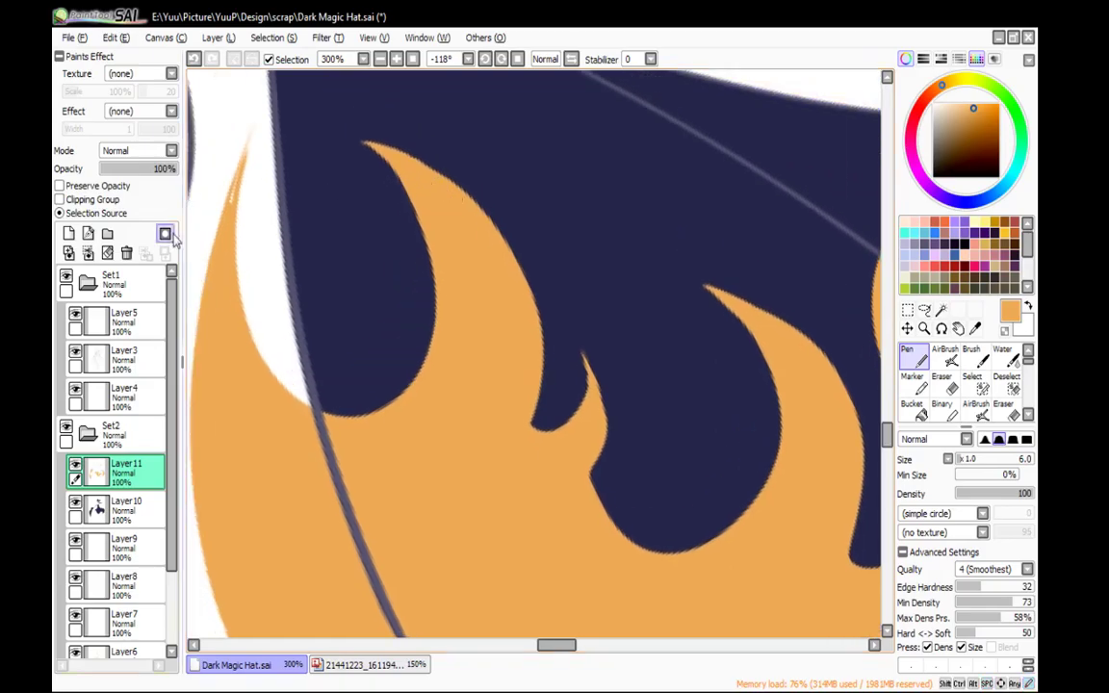
{"action": "left_click", "coordinate": [114, 283]}
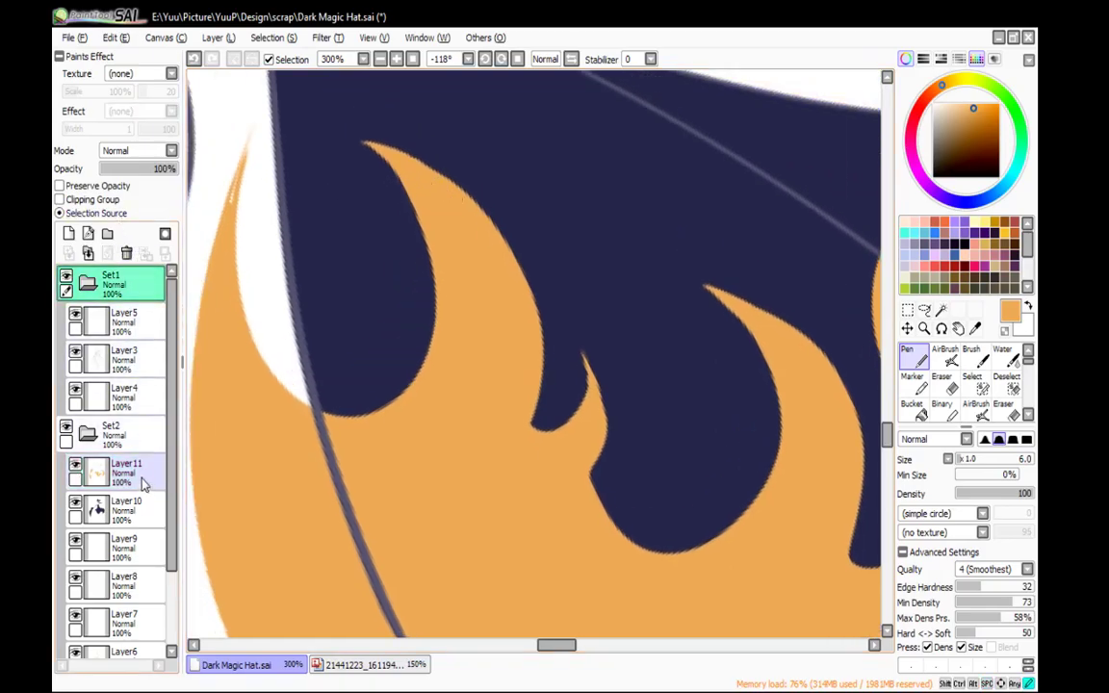
{"action": "key", "text": "g"}
{"action": "left_click", "coordinate": [265, 430]}
{"action": "key", "text": "n"}
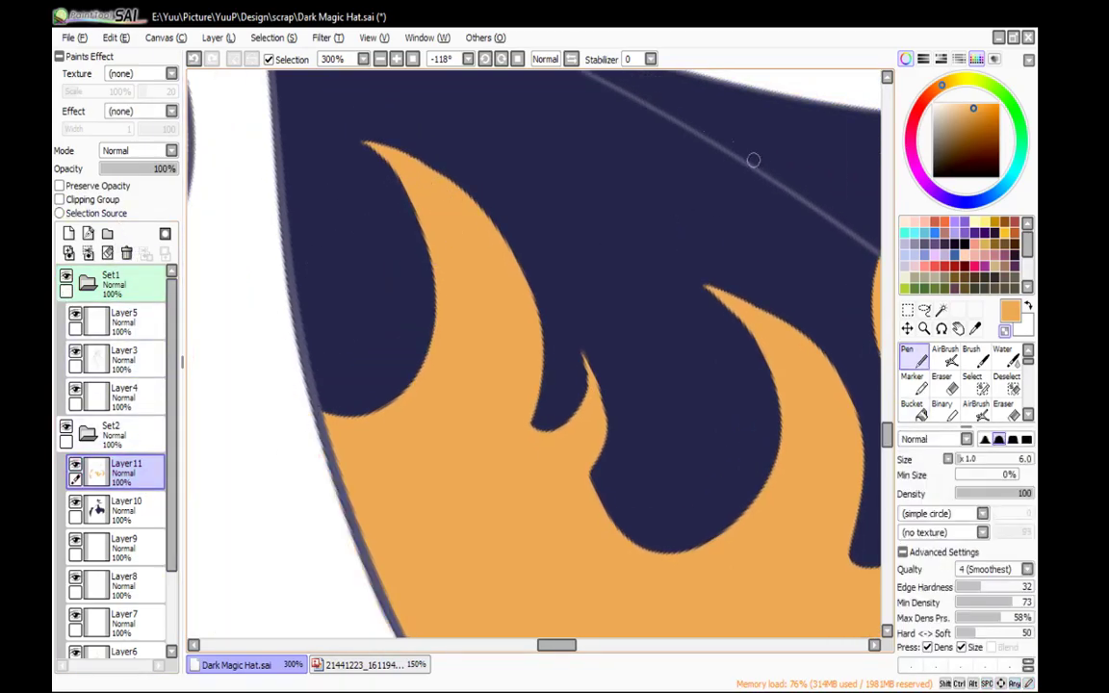
{"action": "left_click", "coordinate": [380, 59]}
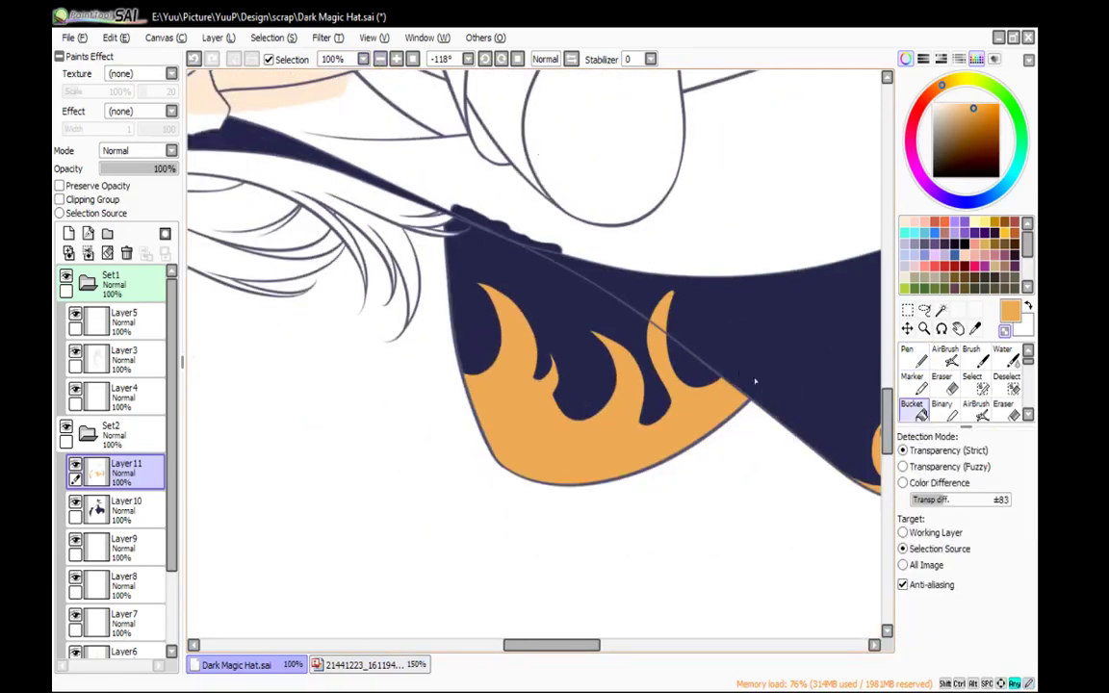
{"action": "left_click", "coordinate": [519, 59]}
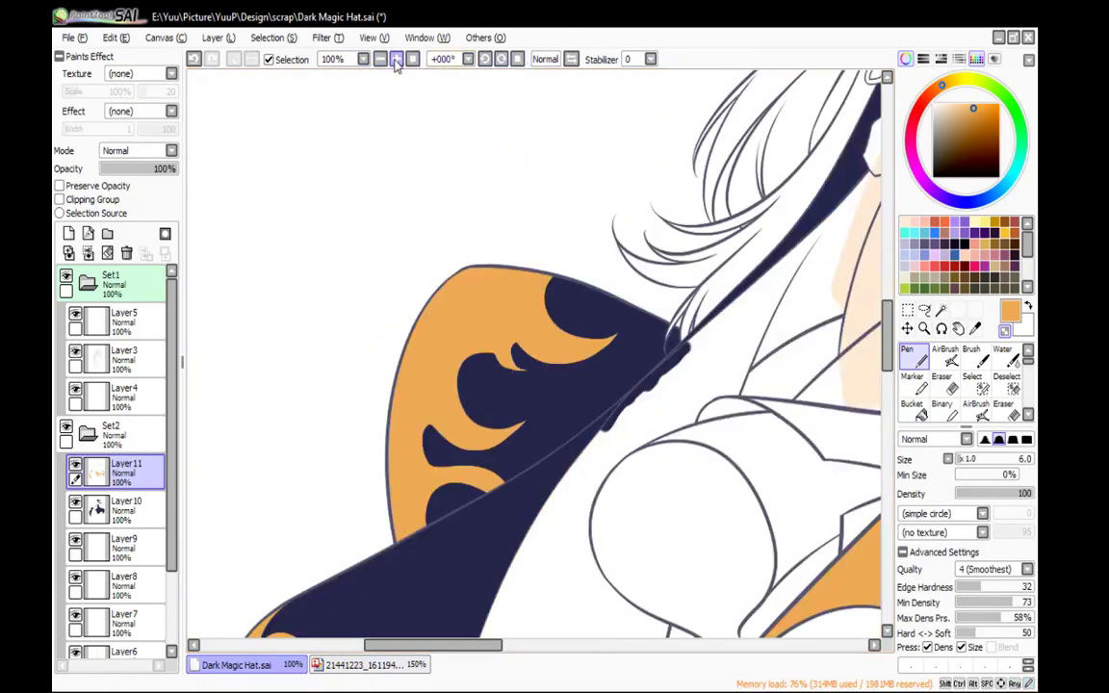
Add a new layer above Layer11 and fill the inner lining beside the left cape panel with dark purple
{"action": "left_click", "coordinate": [395, 59]}
{"action": "left_click", "coordinate": [381, 59]}
{"action": "left_click", "coordinate": [381, 60]}
{"action": "left_click", "coordinate": [381, 60]}
{"action": "left_click", "coordinate": [381, 60]}
{"action": "left_click_drag", "start_coordinate": [588, 281], "coordinate": [472, 241]}
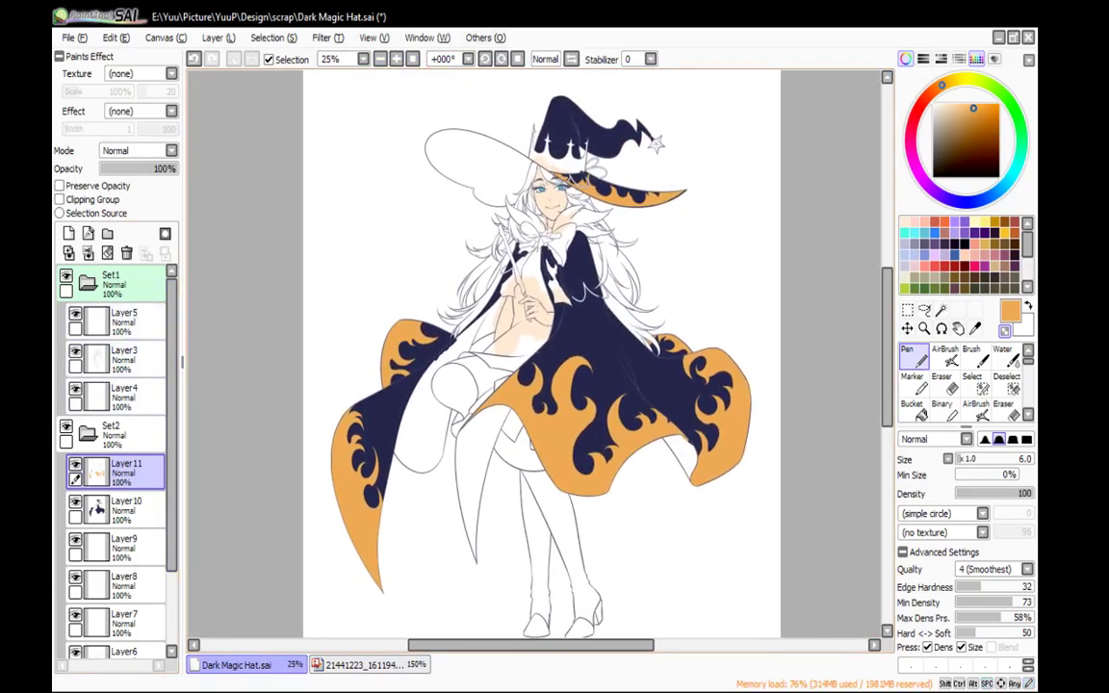
{"action": "left_click", "coordinate": [68, 234]}
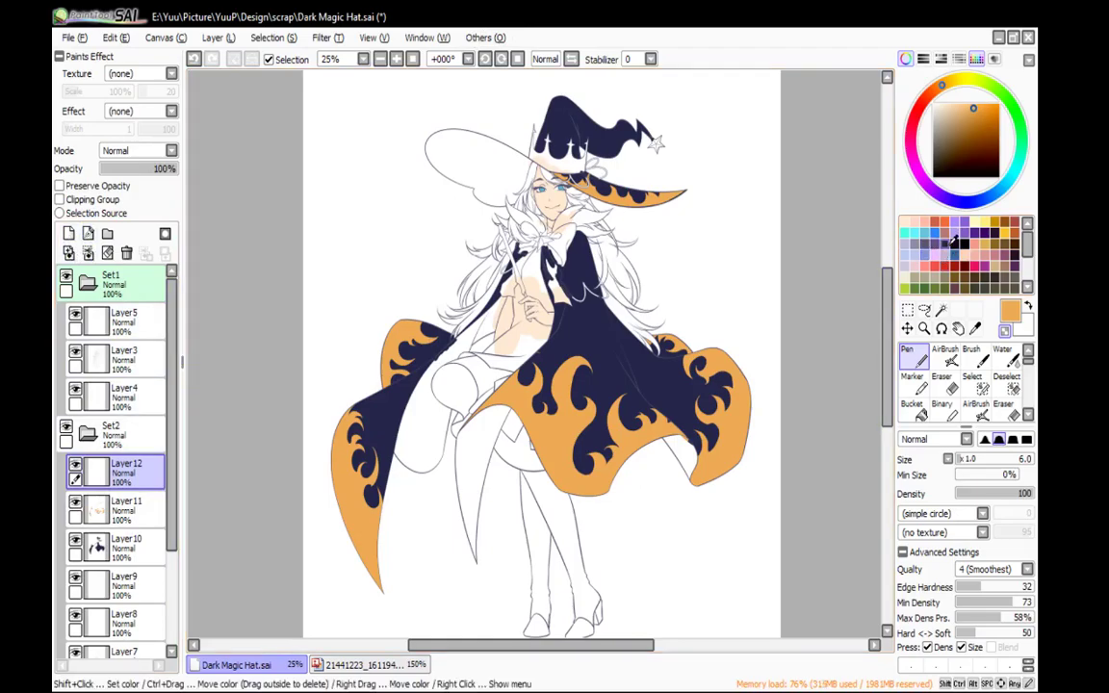
{"action": "left_click", "coordinate": [952, 238]}
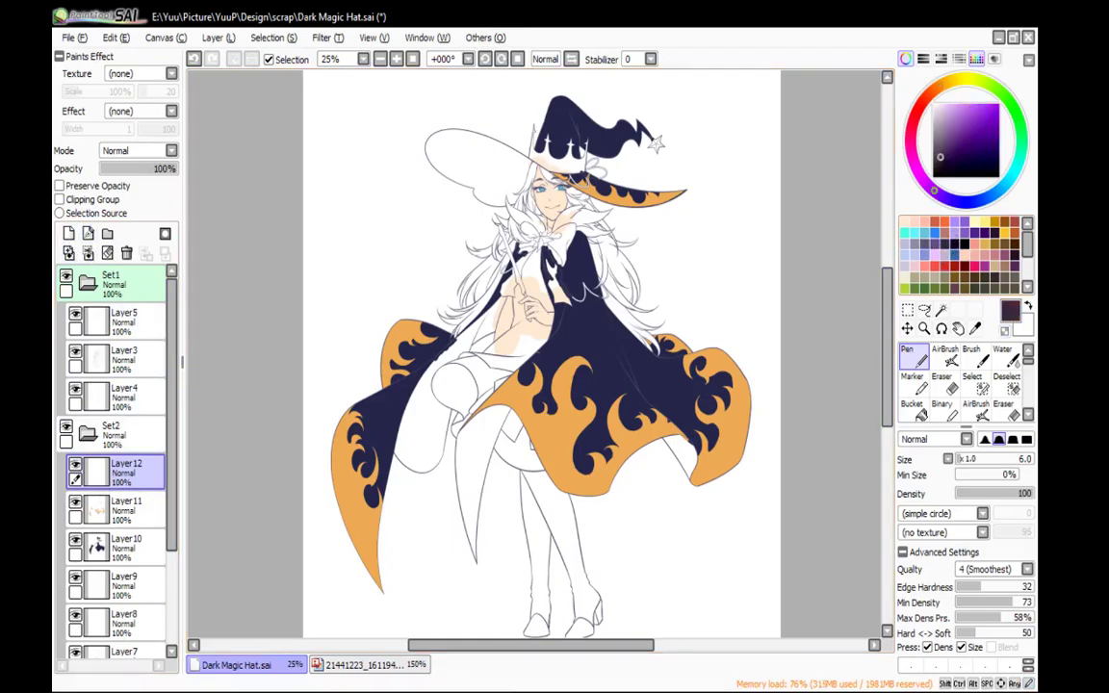
{"action": "key", "text": "alt+Tab"}
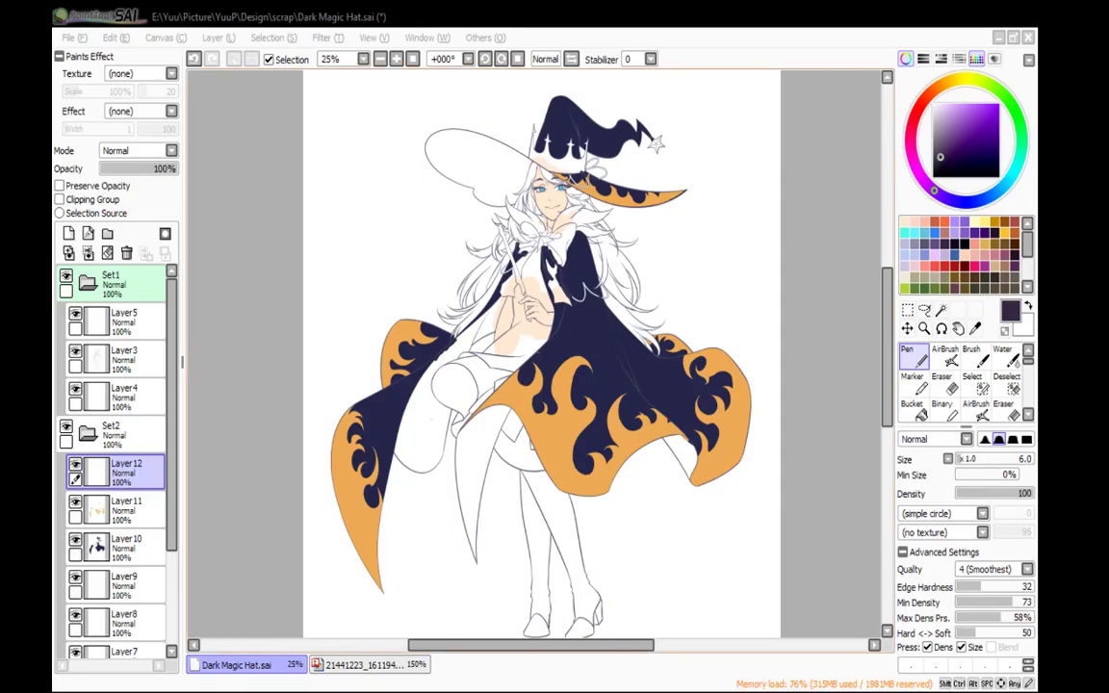
{"action": "left_click", "coordinate": [912, 409]}
{"action": "left_click", "coordinate": [443, 433]}
{"action": "key", "text": "n"}
Fill the hanging pointed lining piece and the lining gap at the cape's right hem with dark purple
{"action": "key", "text": "alt+Tab"}
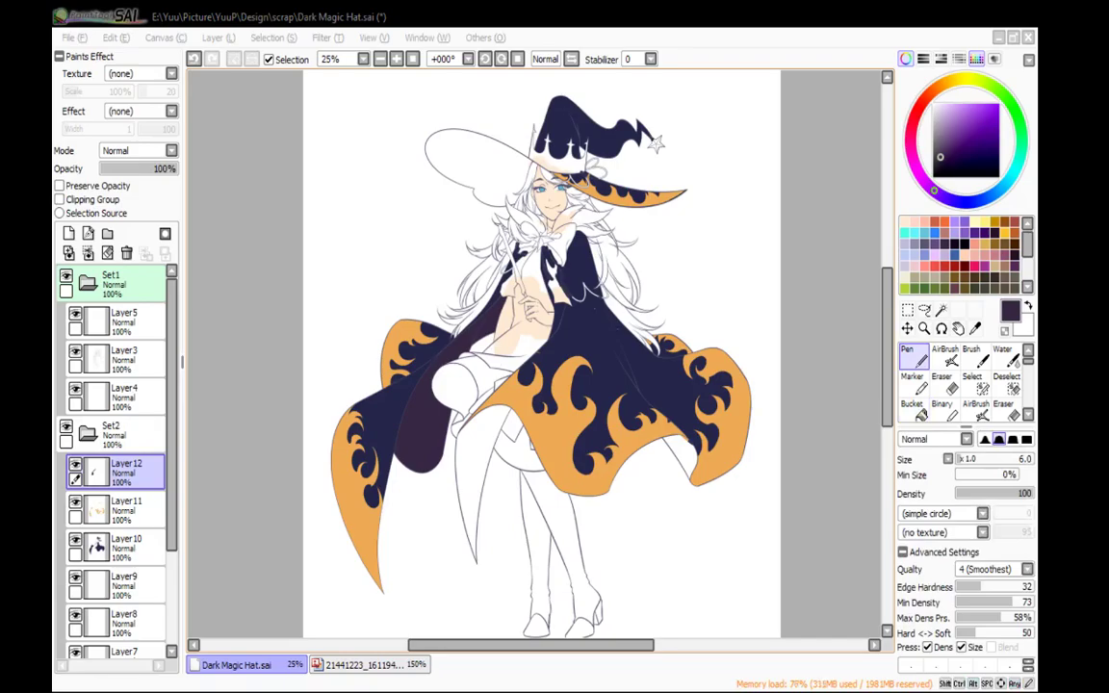
{"action": "key", "text": "alt+Tab"}
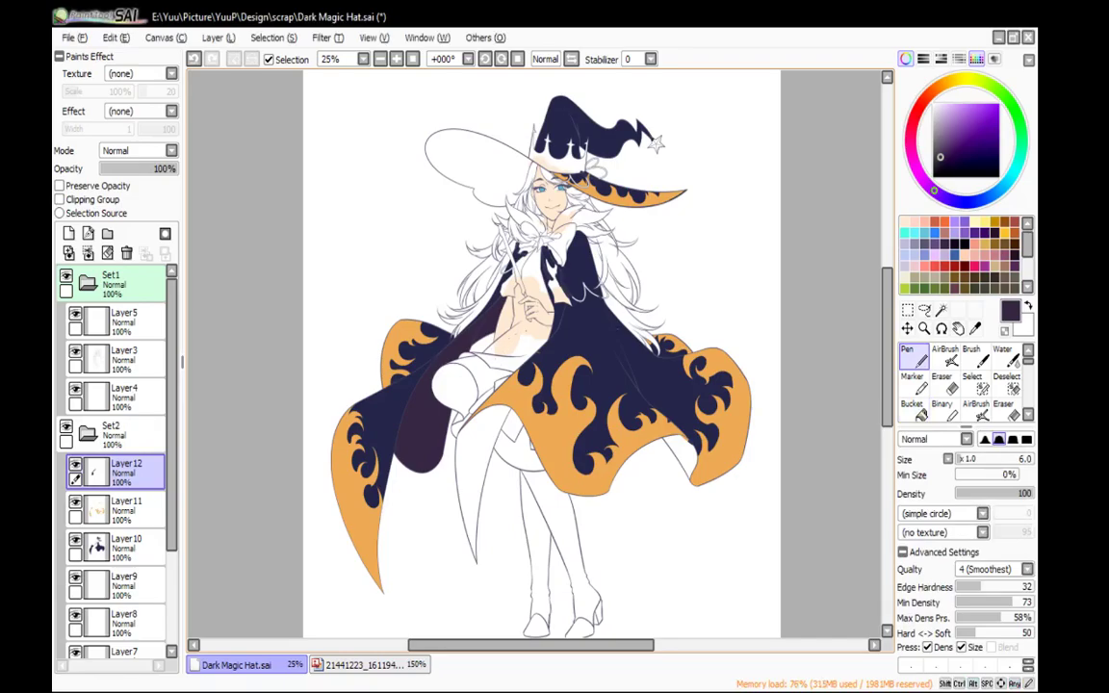
{"action": "key", "text": "1"}
{"action": "key", "text": "0"}
{"action": "key", "text": "g"}
{"action": "left_click", "coordinate": [484, 445]}
{"action": "left_click", "coordinate": [690, 461]}
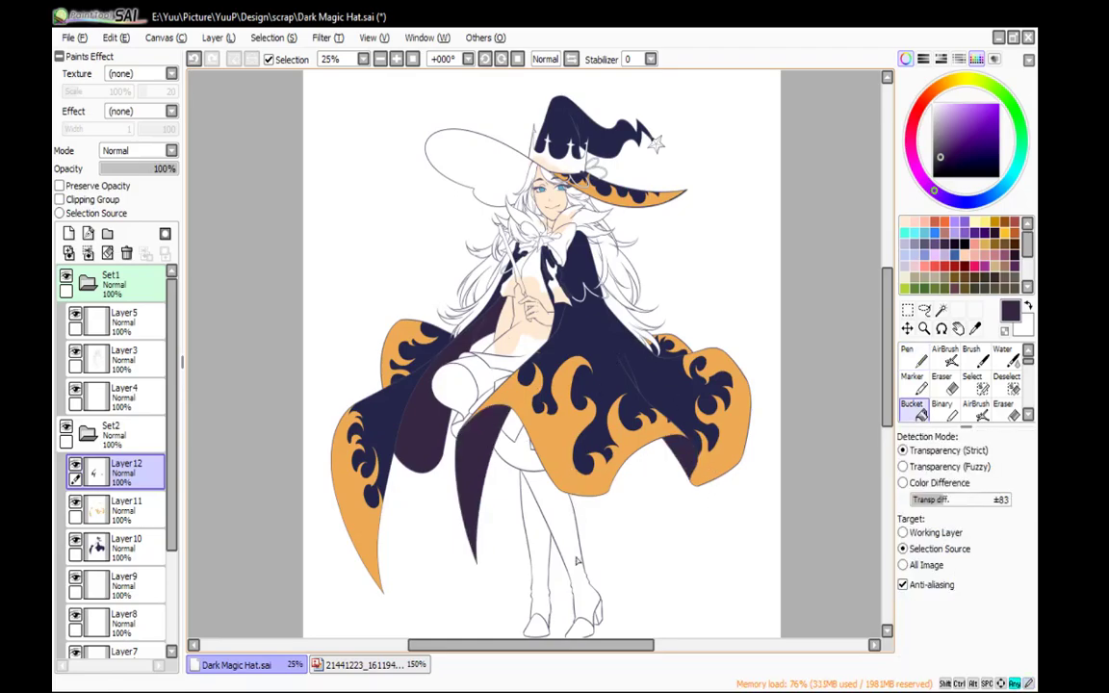
Examine the purple lining and the surrounding line art up close from the torso down to the legs
{"action": "key", "text": "n"}
{"action": "left_click_drag", "start_coordinate": [520, 326], "coordinate": [646, 545]}
{"action": "left_click", "coordinate": [396, 60]}
{"action": "left_click", "coordinate": [397, 60]}
{"action": "left_click", "coordinate": [396, 60]}
{"action": "left_click", "coordinate": [396, 59]}
{"action": "left_click_drag", "start_coordinate": [782, 205], "coordinate": [604, 470]}
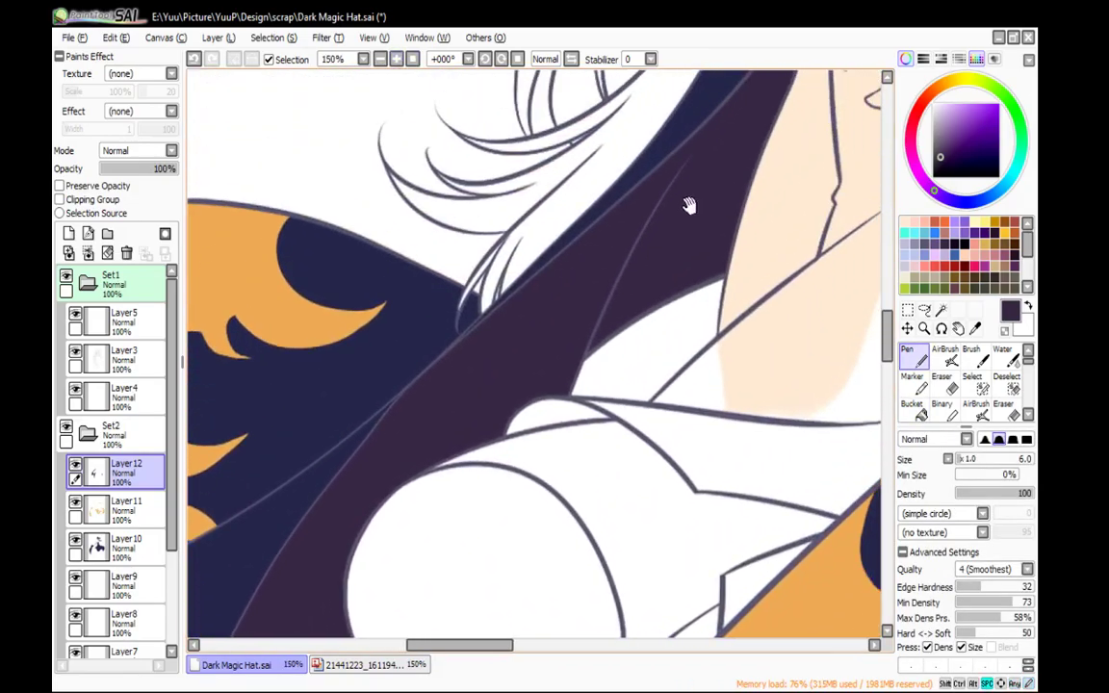
{"action": "left_click_drag", "start_coordinate": [583, 346], "coordinate": [672, 368]}
{"action": "left_click", "coordinate": [138, 365]}
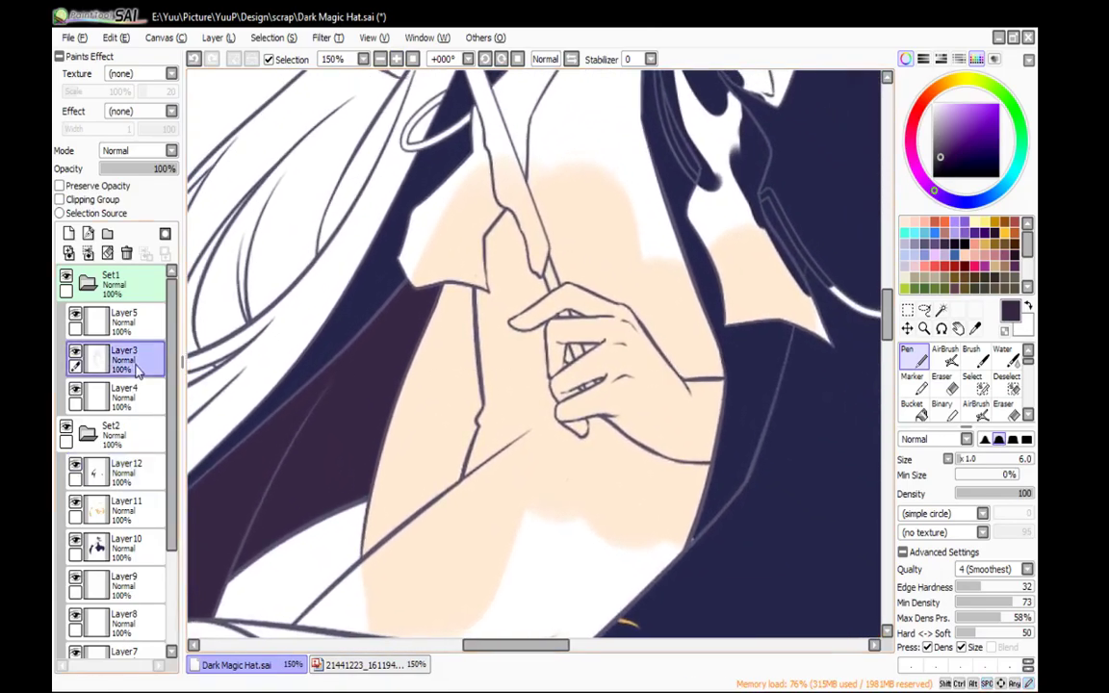
{"action": "key", "text": "e"}
{"action": "key", "text": "n"}
{"action": "left_click", "coordinate": [137, 473]}
{"action": "left_click_drag", "start_coordinate": [549, 502], "coordinate": [606, 144]}
{"action": "left_click_drag", "start_coordinate": [622, 476], "coordinate": [665, 144]}
{"action": "left_click_drag", "start_coordinate": [687, 301], "coordinate": [732, 128]}
{"action": "left_click_drag", "start_coordinate": [742, 477], "coordinate": [716, 104]}
{"action": "left_click_drag", "start_coordinate": [789, 273], "coordinate": [806, 34]}
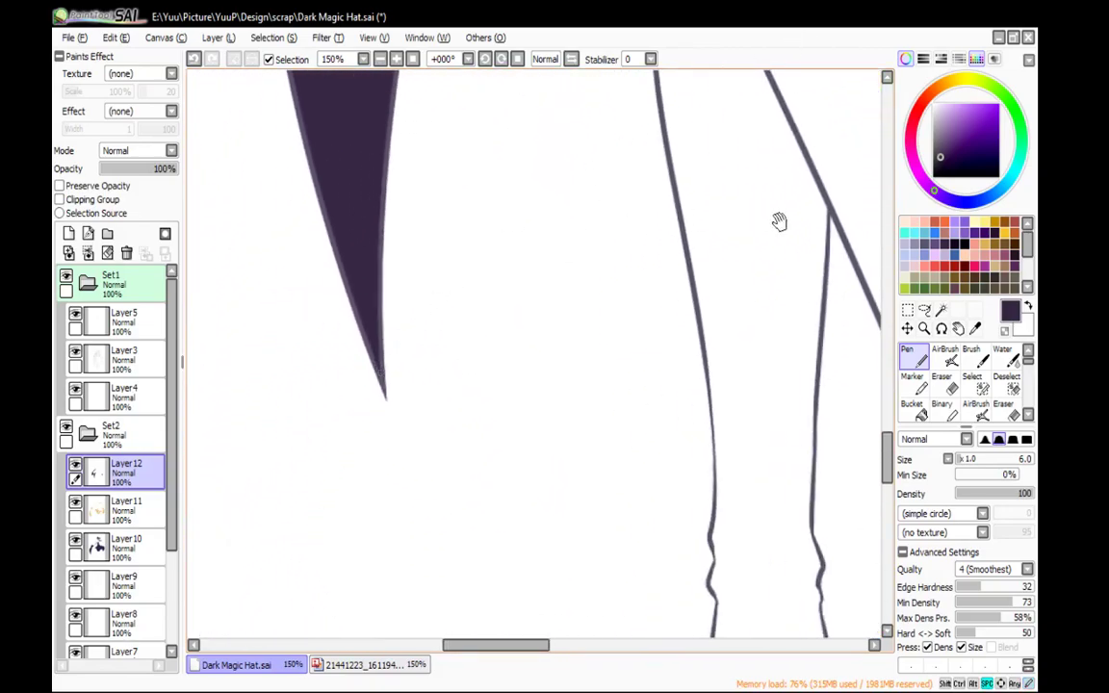
Sample a near-black from the outfit in the reference image and shift it to a dark red hue
{"action": "left_click_drag", "start_coordinate": [769, 218], "coordinate": [186, 213]}
{"action": "left_click_drag", "start_coordinate": [636, 134], "coordinate": [477, 577]}
{"action": "left_click_drag", "start_coordinate": [665, 313], "coordinate": [394, 527]}
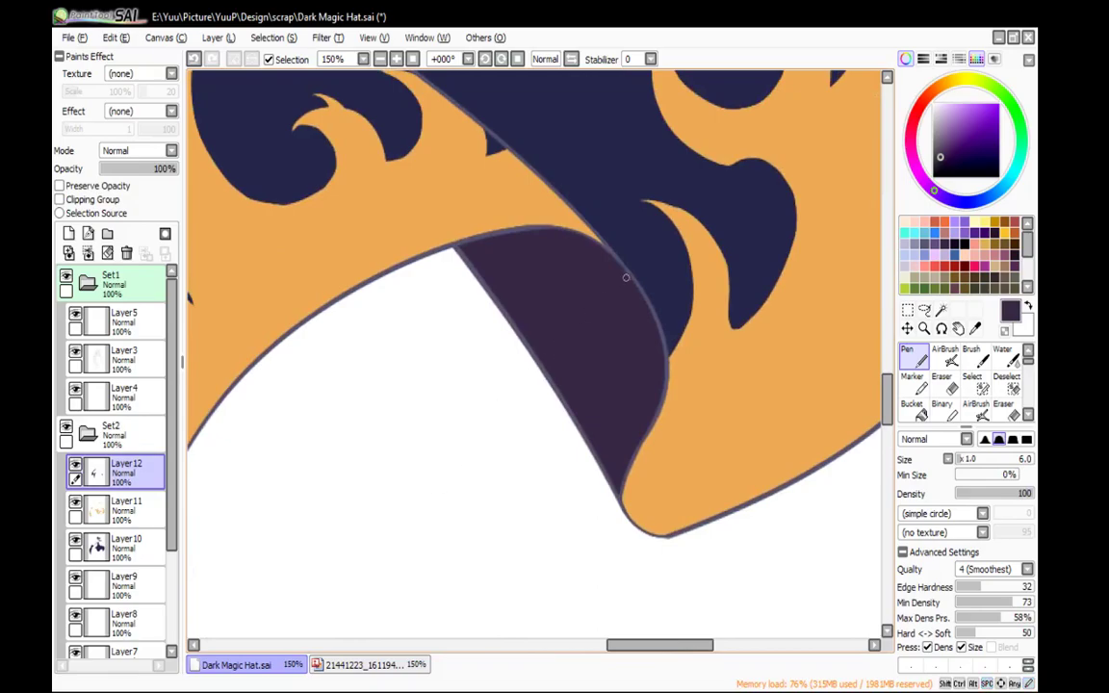
{"action": "left_click", "coordinate": [381, 58]}
{"action": "left_click", "coordinate": [381, 58]}
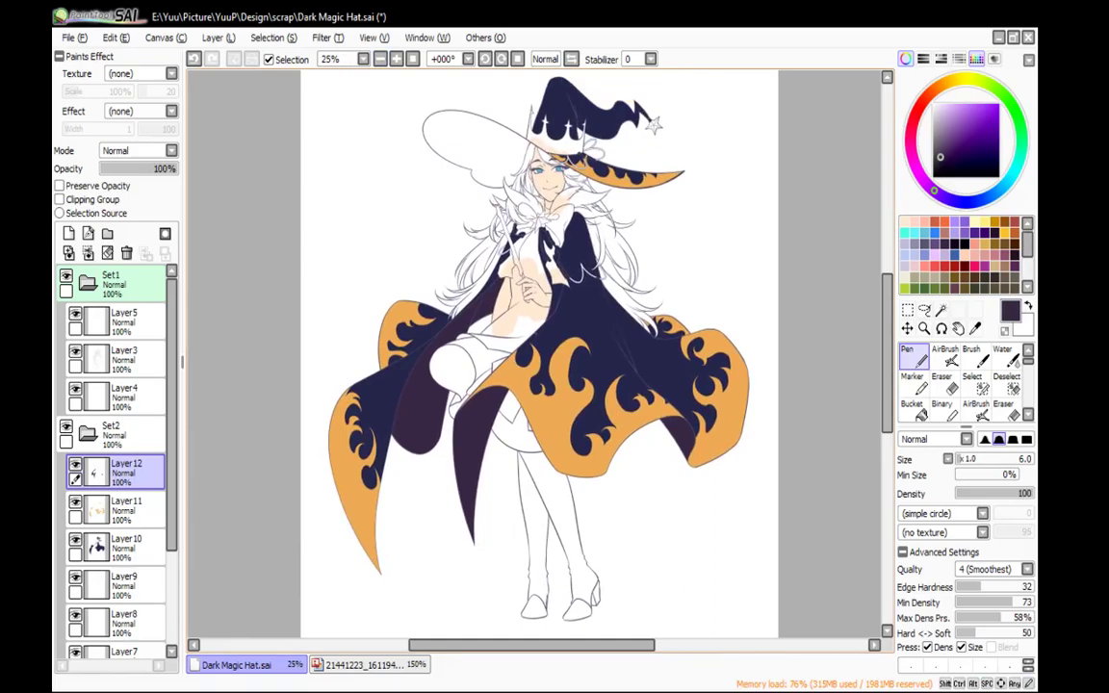
{"action": "left_click", "coordinate": [370, 664]}
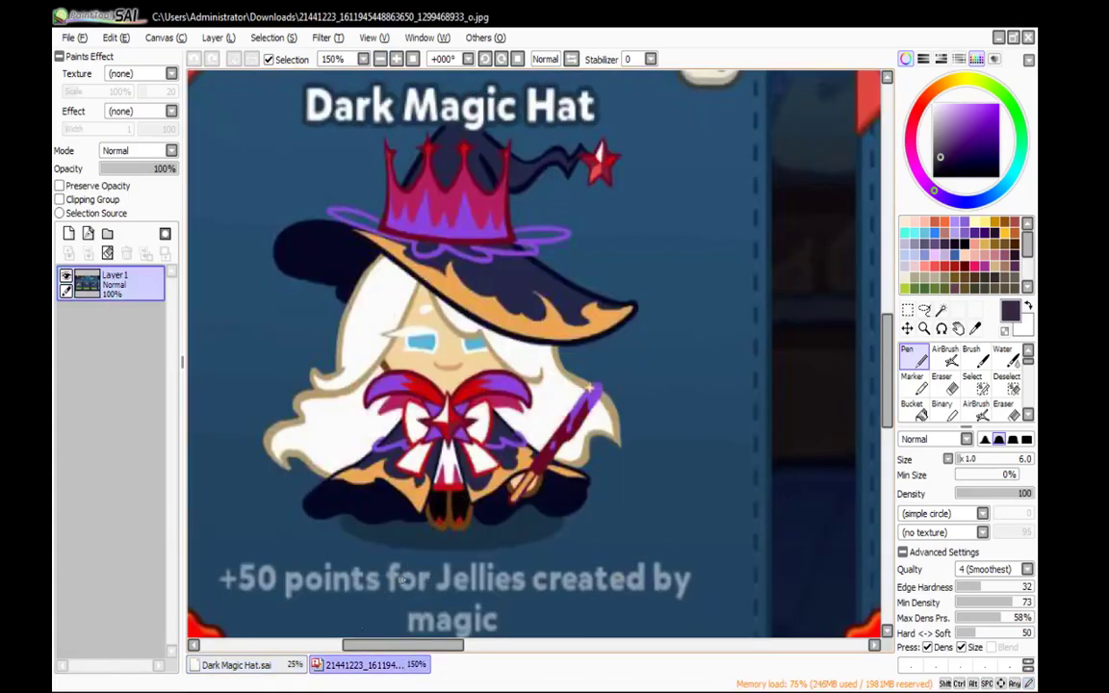
{"action": "left_click", "coordinate": [497, 462], "text": "alt"}
{"action": "left_click_drag", "start_coordinate": [917, 138], "coordinate": [921, 103]}
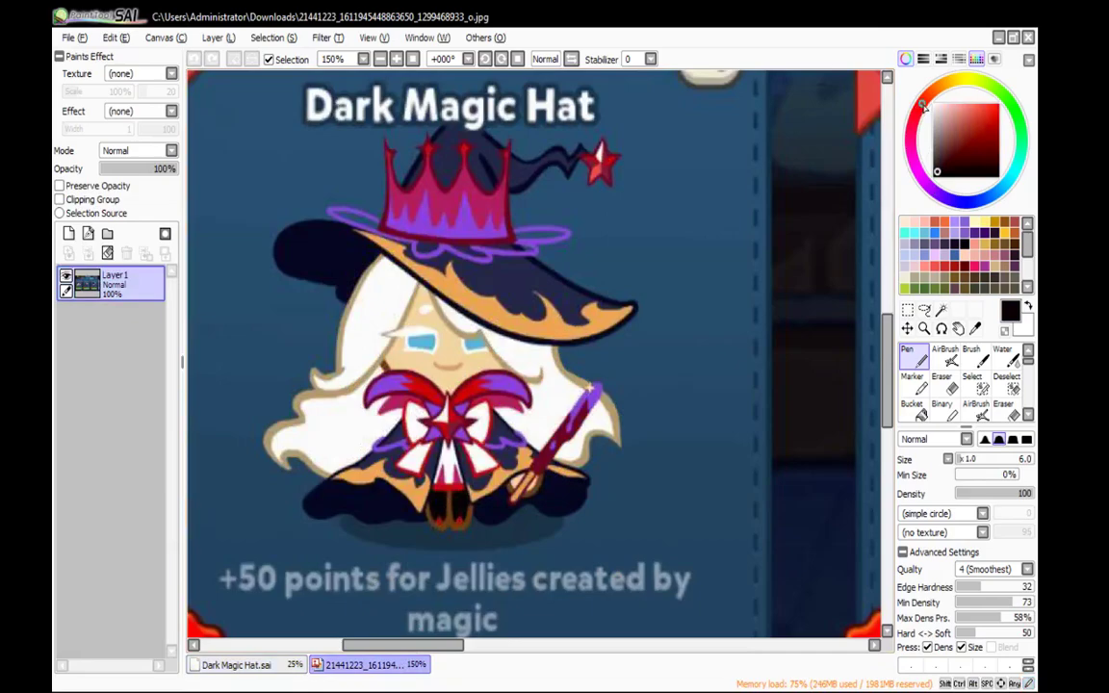
{"action": "left_click", "coordinate": [976, 153]}
Fill both of the witch's legs with the mixed dark red on Layer12
{"action": "left_click", "coordinate": [276, 664]}
{"action": "key", "text": "g"}
{"action": "left_click", "coordinate": [546, 470]}
{"action": "left_click", "coordinate": [531, 510]}
{"action": "key", "text": "n"}
{"action": "left_click_drag", "start_coordinate": [653, 532], "coordinate": [657, 342]}
Darken the red to a blackish maroon and refill both legs down to the shoes
{"action": "left_click", "coordinate": [397, 60]}
{"action": "left_click", "coordinate": [396, 60]}
{"action": "left_click", "coordinate": [397, 59]}
{"action": "left_click", "coordinate": [397, 60]}
{"action": "left_click", "coordinate": [978, 168]}
{"action": "key", "text": "g"}
{"action": "left_click", "coordinate": [690, 396]}
{"action": "left_click", "coordinate": [577, 462]}
{"action": "key", "text": "n"}
{"action": "left_click_drag", "start_coordinate": [623, 544], "coordinate": [650, 345]}
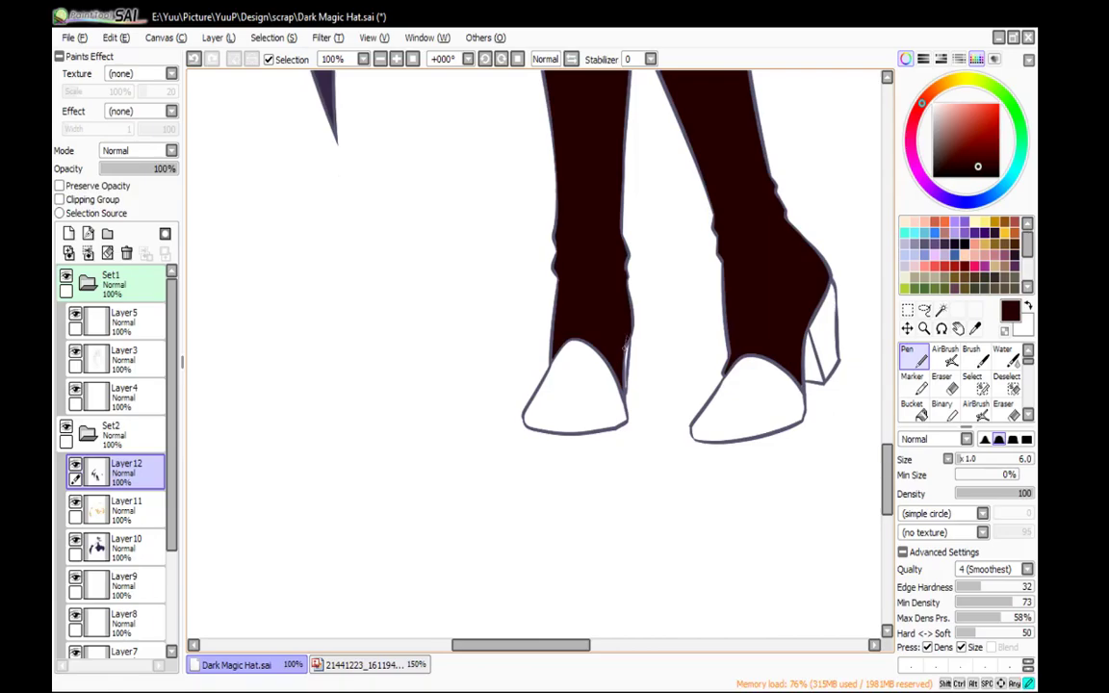
Sample the magenta of the reference character's crown and fill the crown around the hat with it
{"action": "left_click_drag", "start_coordinate": [771, 217], "coordinate": [720, 577]}
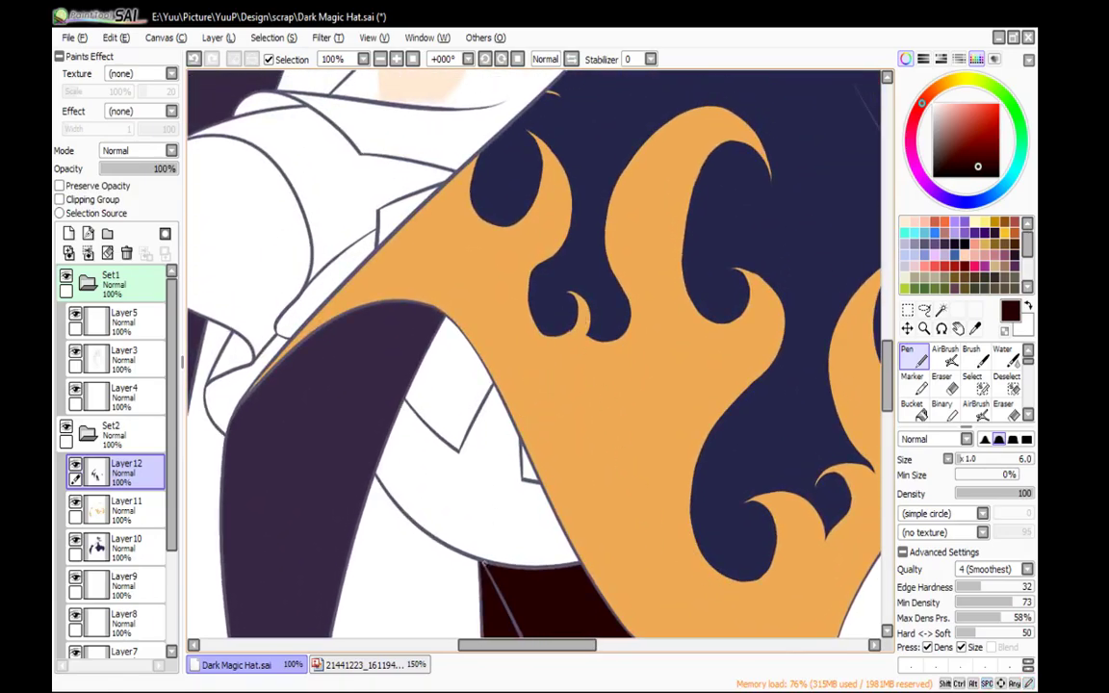
{"action": "left_click", "coordinate": [380, 59]}
{"action": "left_click", "coordinate": [380, 59]}
{"action": "left_click", "coordinate": [381, 59]}
{"action": "left_click_drag", "start_coordinate": [676, 278], "coordinate": [606, 370]}
{"action": "left_click", "coordinate": [375, 664]}
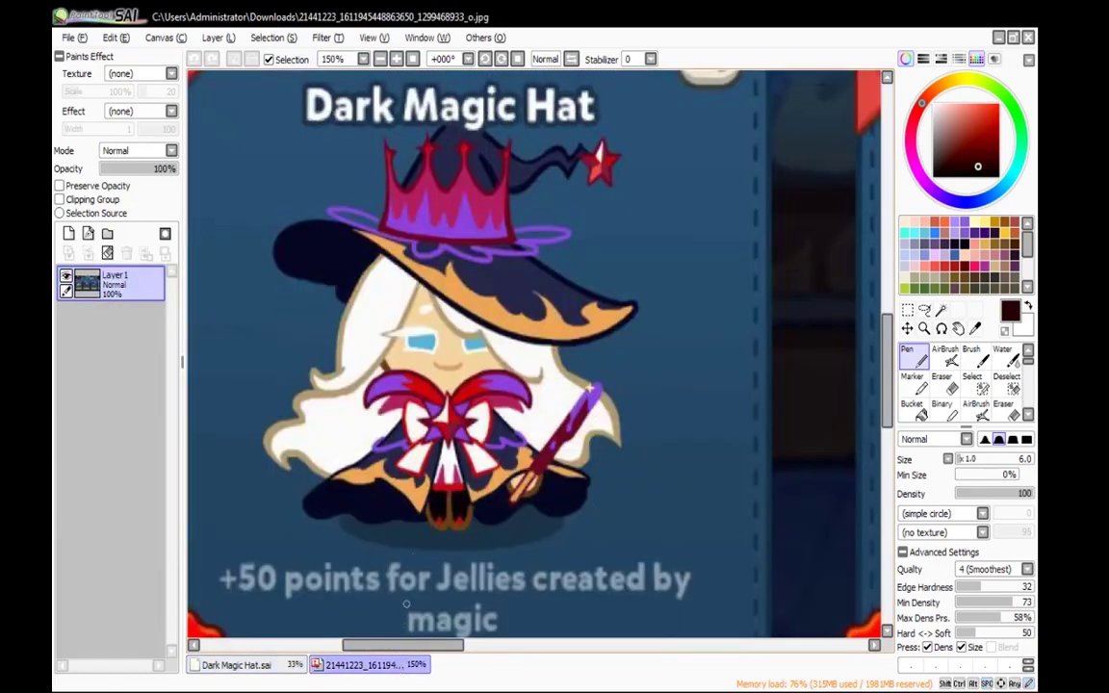
{"action": "left_click", "coordinate": [486, 200], "text": "alt"}
{"action": "left_click", "coordinate": [247, 666]}
{"action": "key", "text": "g"}
{"action": "left_click", "coordinate": [526, 119]}
{"action": "key", "text": "n"}
{"action": "left_click_drag", "start_coordinate": [594, 154], "coordinate": [595, 253]}
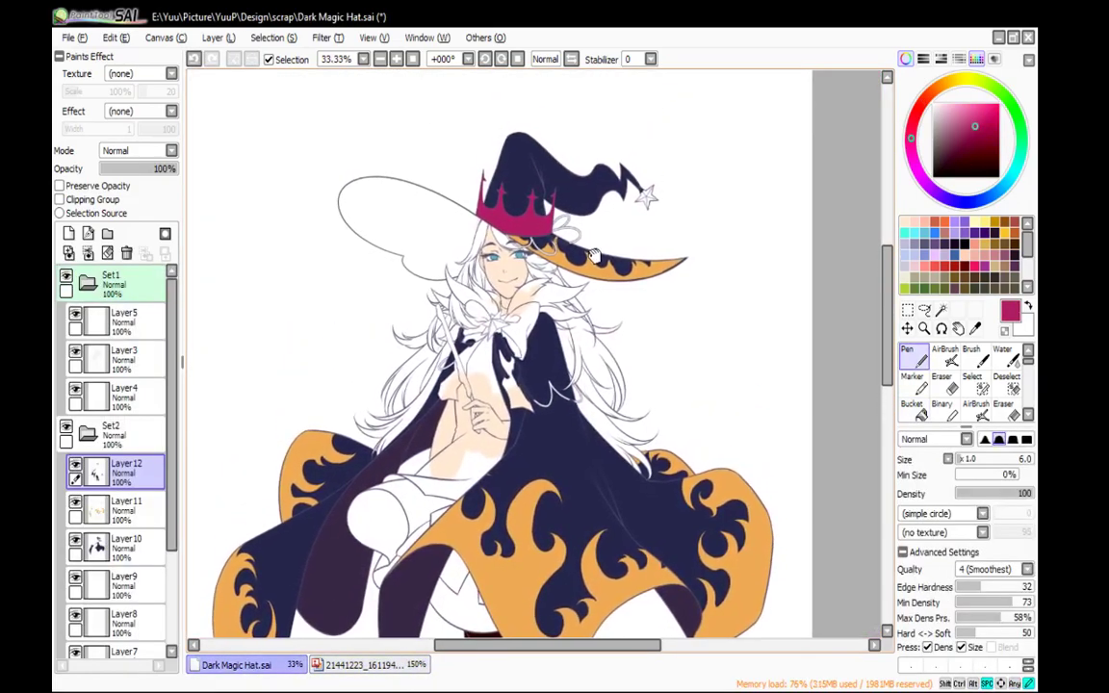
Choose a bright red and fill the facets of the star at the hat's tip
{"action": "left_click", "coordinate": [397, 59]}
{"action": "left_click", "coordinate": [396, 58]}
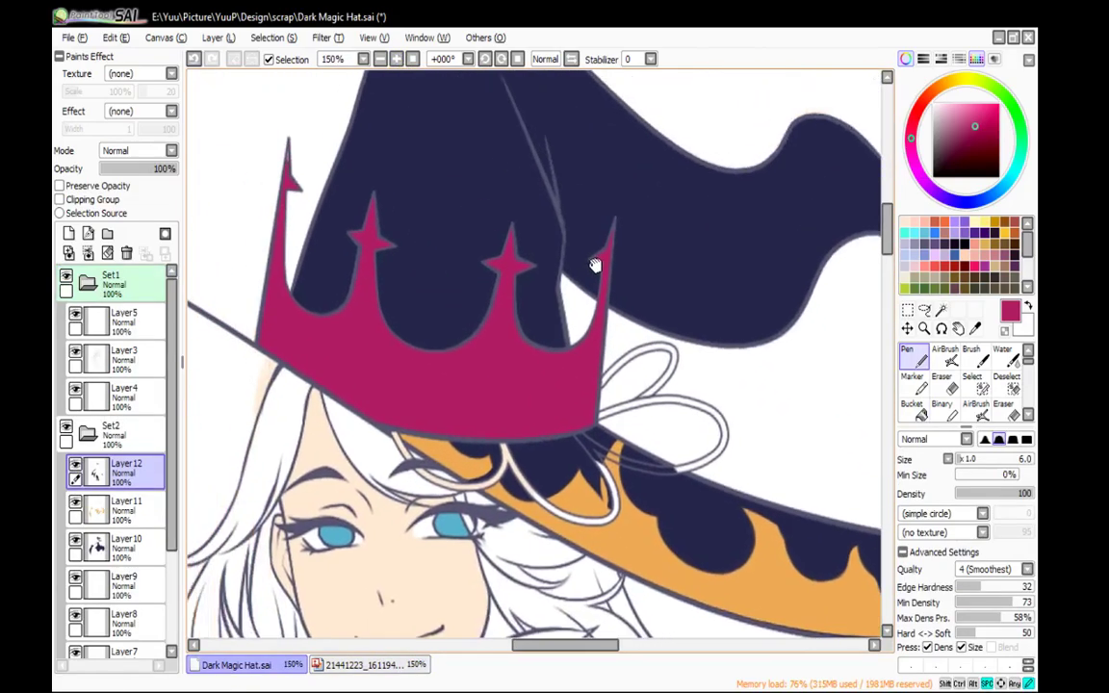
{"action": "left_click_drag", "start_coordinate": [693, 356], "coordinate": [383, 362]}
{"action": "left_click", "coordinate": [941, 267]}
{"action": "key", "text": "g"}
{"action": "left_click", "coordinate": [791, 346]}
{"action": "left_click", "coordinate": [773, 335]}
{"action": "left_click", "coordinate": [758, 342]}
{"action": "left_click", "coordinate": [758, 363]}
{"action": "left_click", "coordinate": [780, 372]}
Undo the last fill on the hat's star and fill its lower facet with red again
{"action": "key", "text": "n"}
{"action": "key", "text": "ctrl+z"}
{"action": "key", "text": "g"}
{"action": "left_click", "coordinate": [788, 371]}
{"action": "key", "text": "n"}
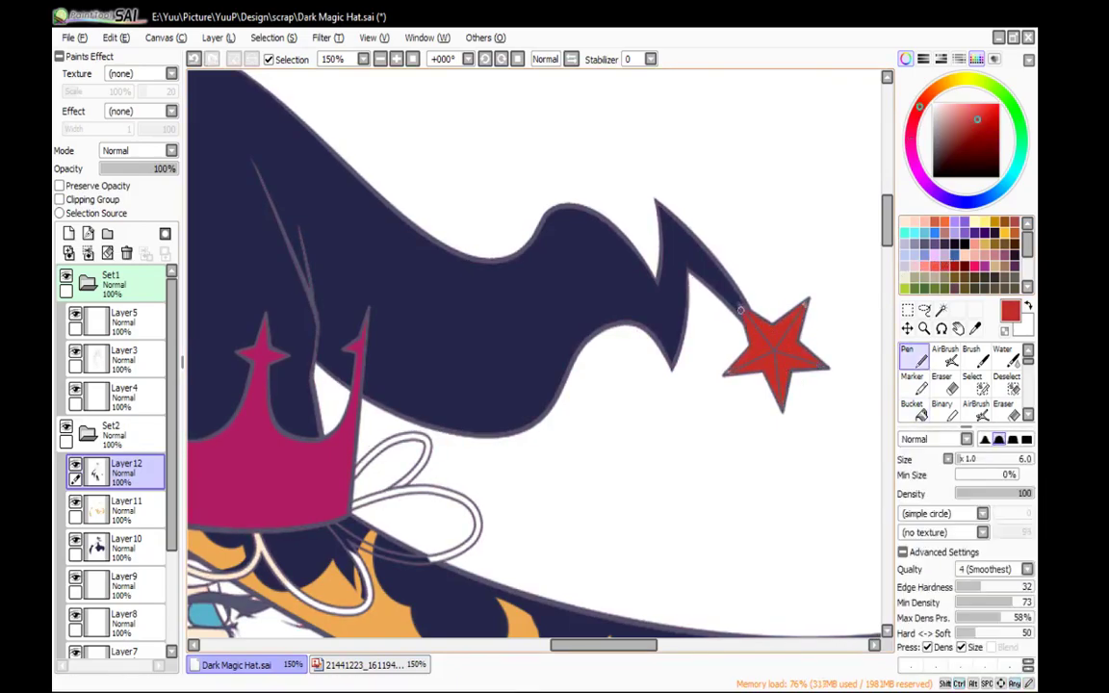
Cover the star's unfilled tips with red using the AirBrush and clear the overflow outside its outline
{"action": "key", "text": "b"}
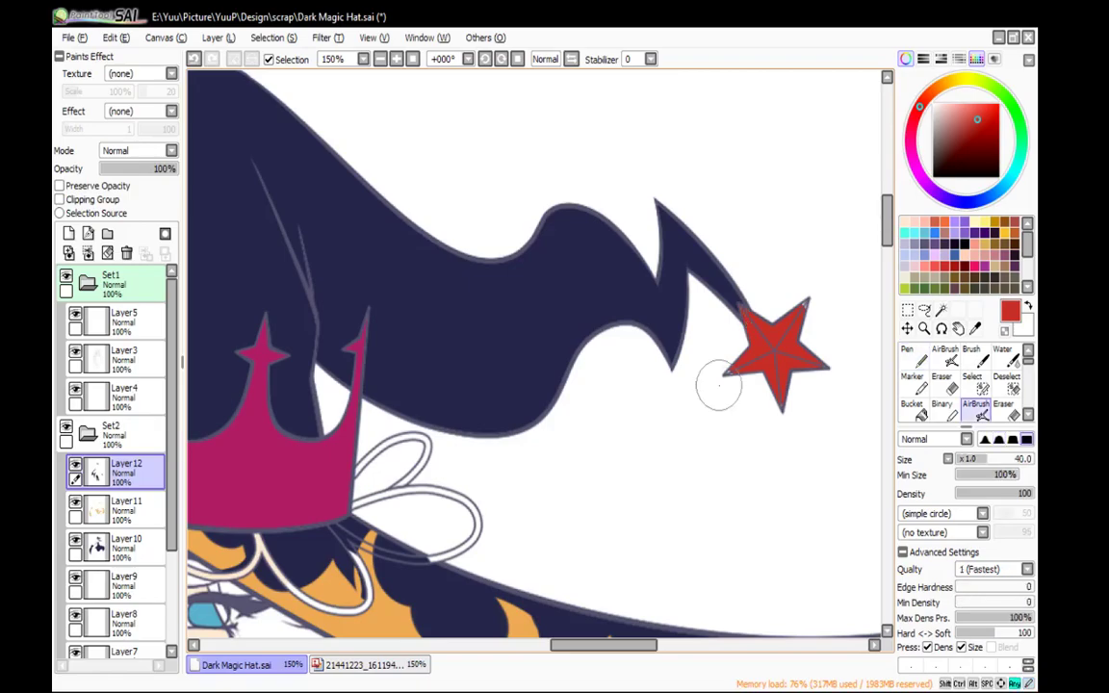
{"action": "left_click_drag", "start_coordinate": [725, 364], "coordinate": [727, 376]}
{"action": "mouse_move", "coordinate": [788, 399]}
{"action": "left_mouse_down"}
{"action": "mouse_move", "coordinate": [823, 352]}
{"action": "mouse_move", "coordinate": [807, 295]}
{"action": "left_mouse_up"}
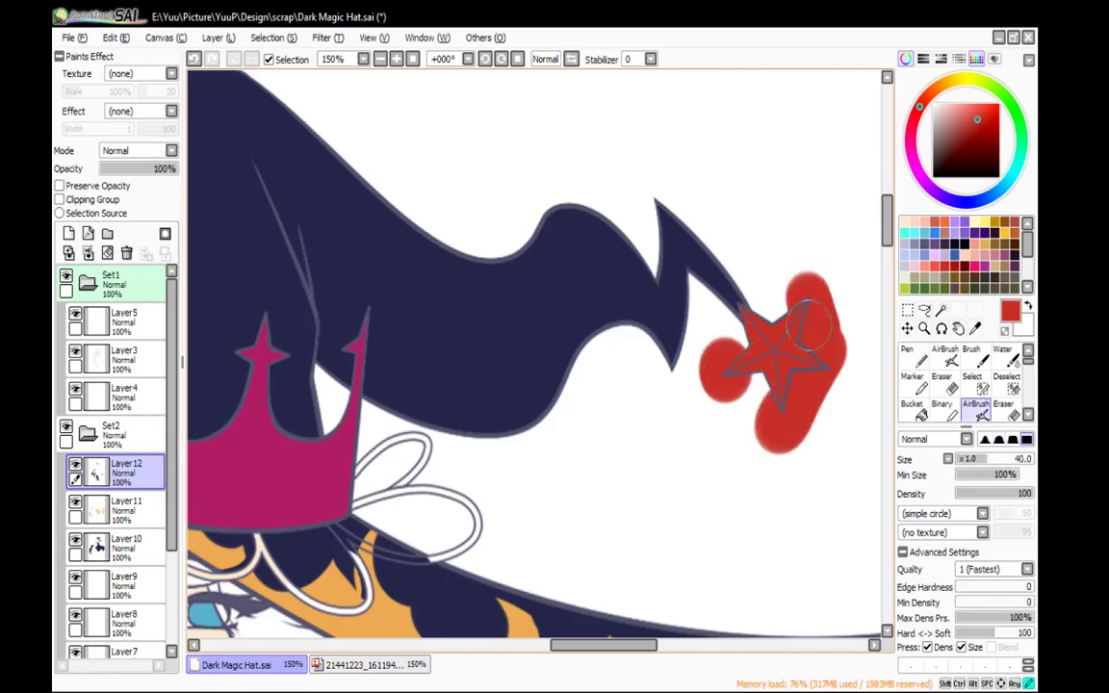
{"action": "key", "text": "g"}
{"action": "key", "text": "ctrl+z"}
{"action": "key", "text": "ctrl+z"}
{"action": "key", "text": "ctrl+z"}
{"action": "key", "text": "v"}
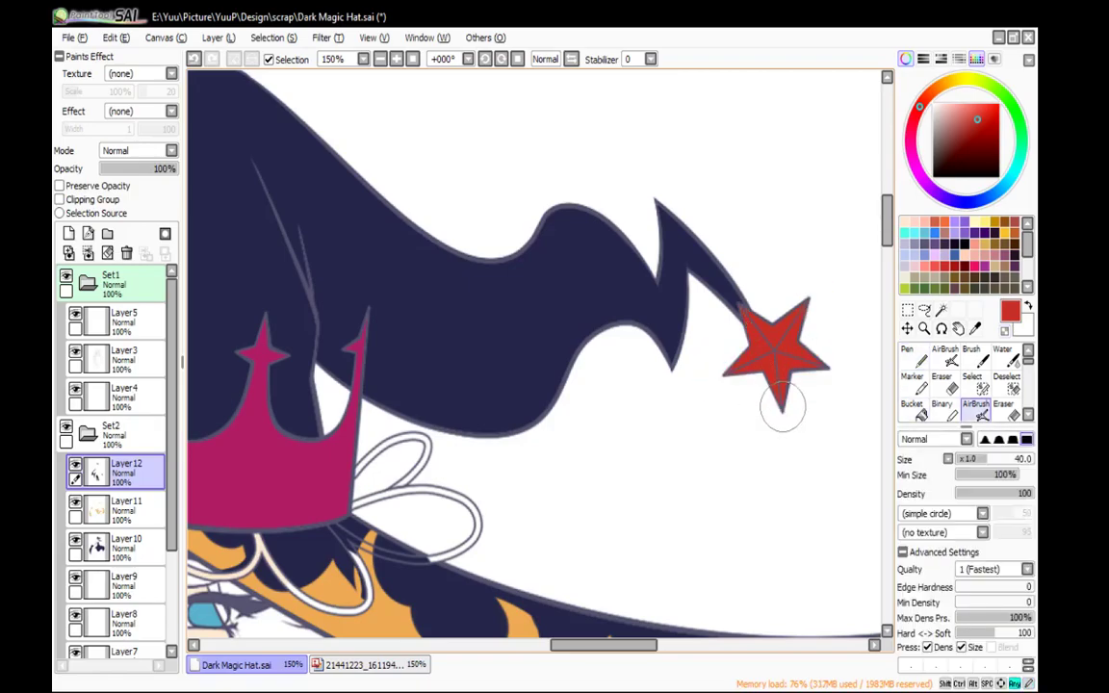
Compare the drawing with the reference image and fill the star brooch at the collar with red
{"action": "key", "text": "n"}
{"action": "left_click_drag", "start_coordinate": [550, 579], "coordinate": [772, 111]}
{"action": "left_click", "coordinate": [380, 60]}
{"action": "left_click", "coordinate": [380, 59]}
{"action": "left_click_drag", "start_coordinate": [469, 368], "coordinate": [544, 400]}
{"action": "left_click", "coordinate": [347, 666]}
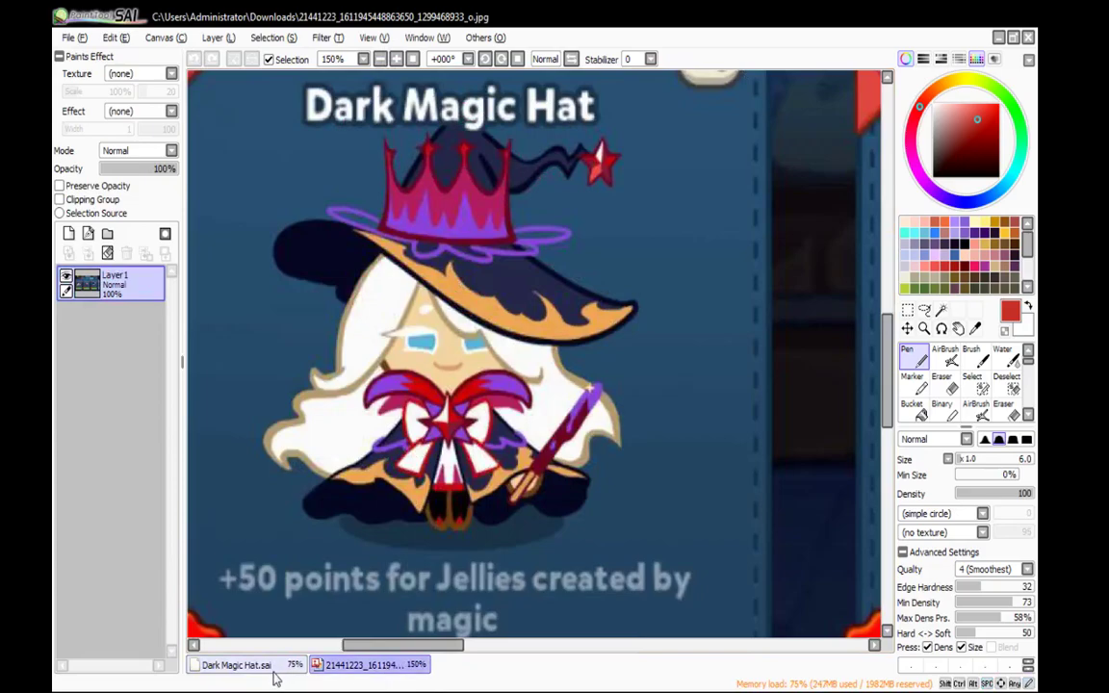
{"action": "left_click", "coordinate": [239, 665]}
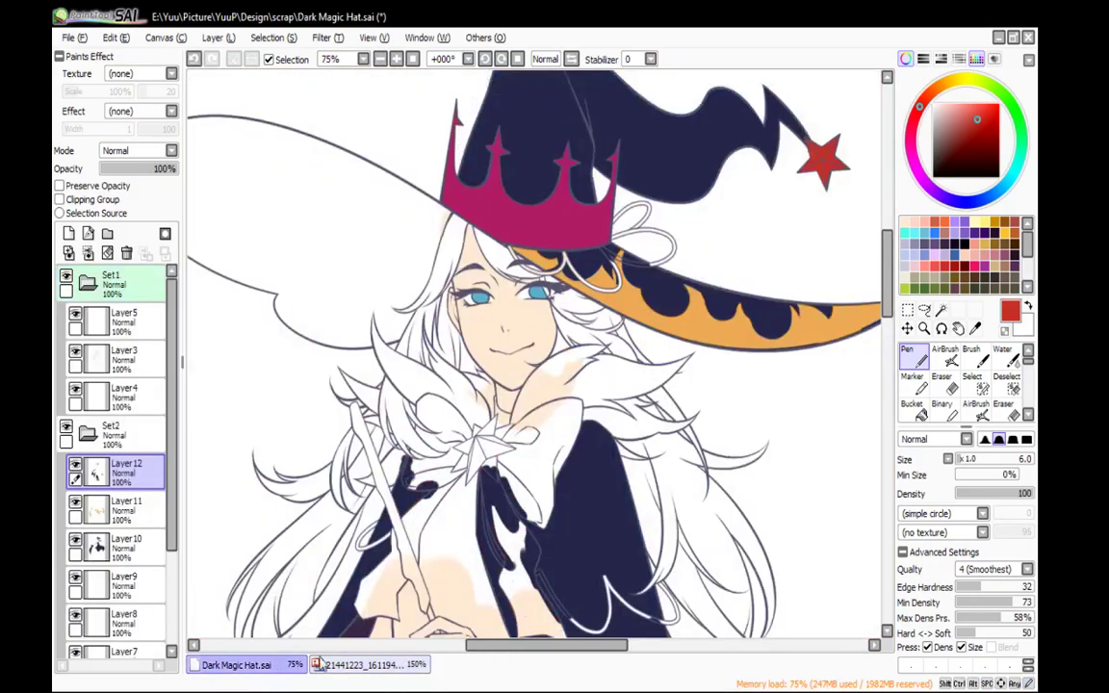
{"action": "key", "text": "g"}
{"action": "left_click", "coordinate": [491, 450]}
{"action": "left_click", "coordinate": [476, 466]}
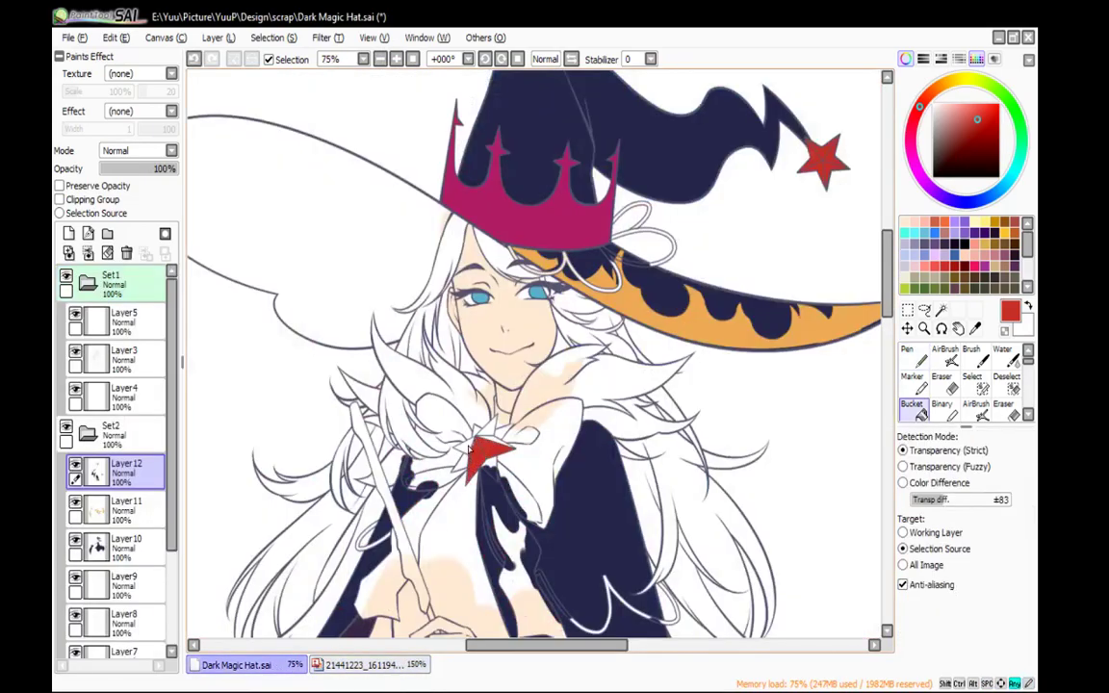
{"action": "key", "text": "n"}
Check the reference image and fill the skirt panels beside the round white shape with red on Layer12
{"action": "left_click", "coordinate": [320, 664]}
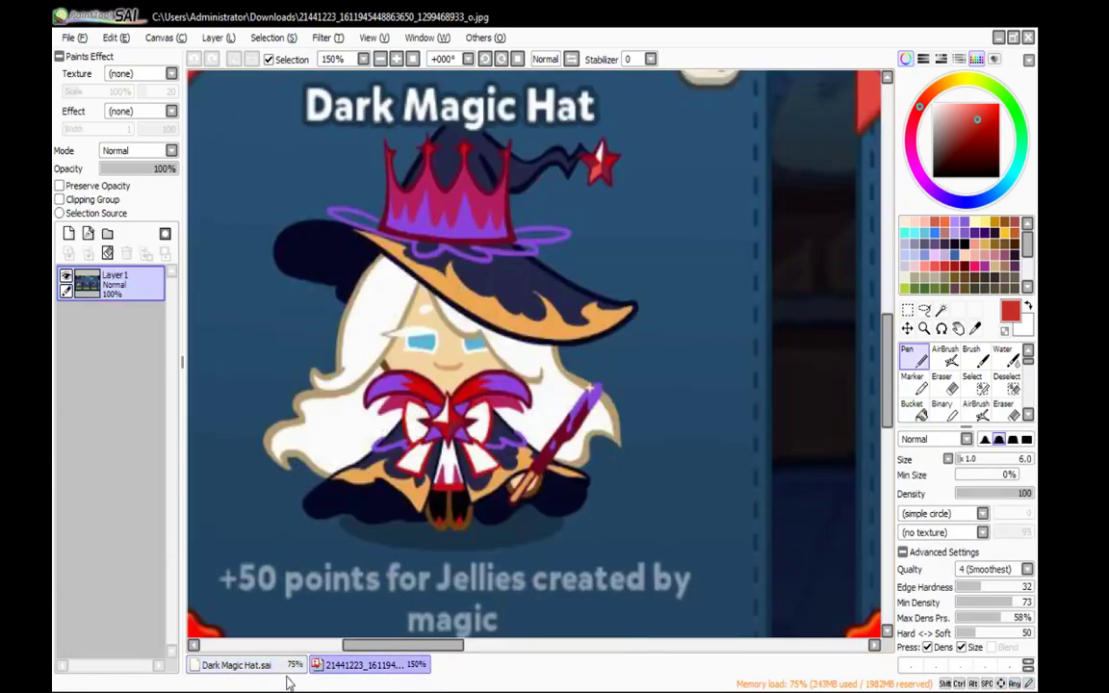
{"action": "left_click", "coordinate": [236, 666]}
{"action": "scroll", "coordinate": [420, 387], "scroll_direction": "down", "scroll_amount": 5}
{"action": "key", "text": "b"}
{"action": "left_click", "coordinate": [420, 387]}
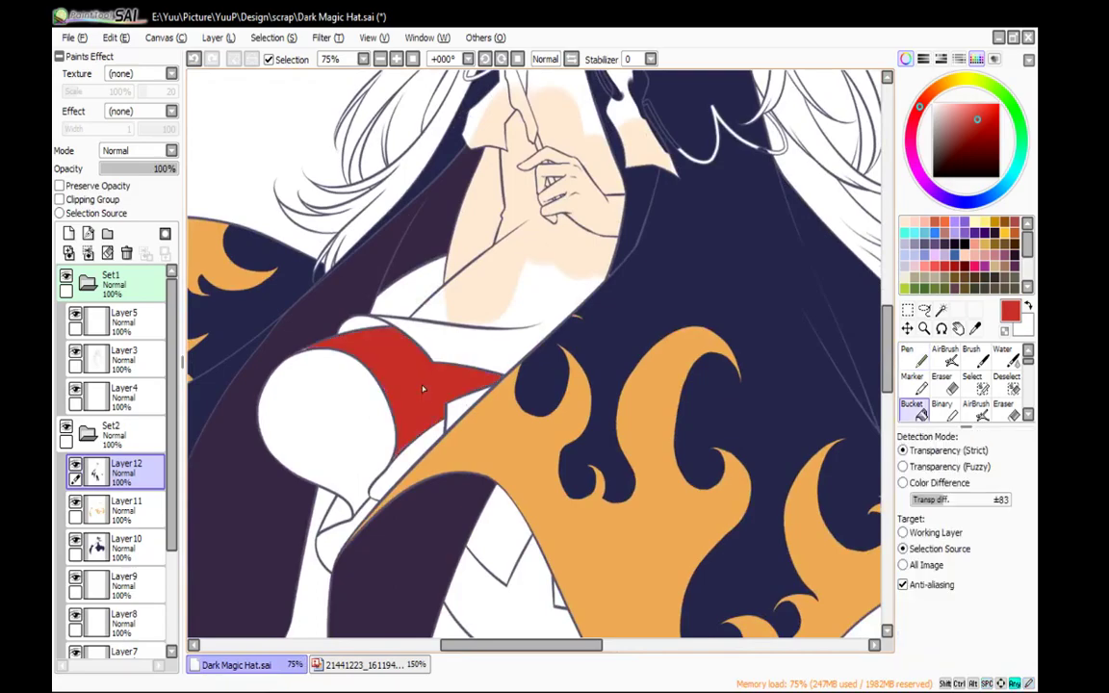
{"action": "left_click", "coordinate": [383, 470]}
{"action": "key", "text": "n"}
Fill the lower skirt band above the legs and the small fold under the round white shape with red
{"action": "key", "text": "b"}
{"action": "left_click", "coordinate": [535, 595]}
{"action": "key", "text": "n"}
{"action": "left_click_drag", "start_coordinate": [629, 507], "coordinate": [740, 347]}
{"action": "key", "text": "b"}
{"action": "left_click", "coordinate": [468, 351]}
{"action": "key", "text": "n"}
Examine the red fills up close from the skirt to the star brooch and the hat brim
{"action": "left_click_drag", "start_coordinate": [670, 223], "coordinate": [718, 253]}
{"action": "left_click", "coordinate": [396, 59]}
{"action": "left_click", "coordinate": [395, 59]}
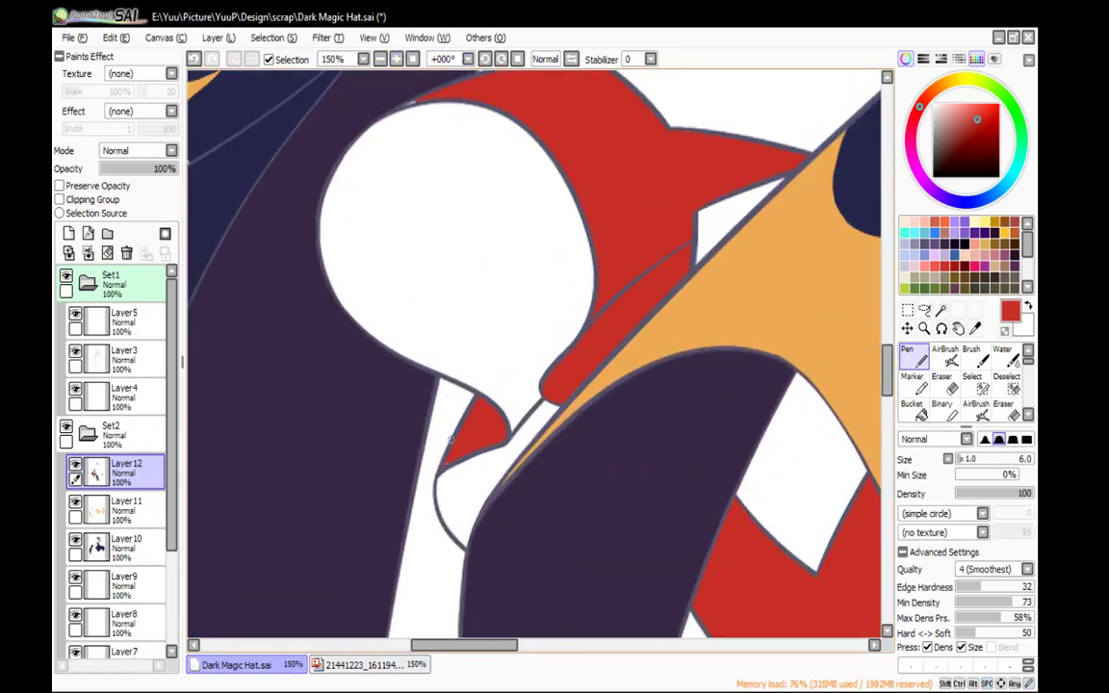
{"action": "scroll", "coordinate": [520, 365], "scroll_direction": "up", "scroll_amount": 3}
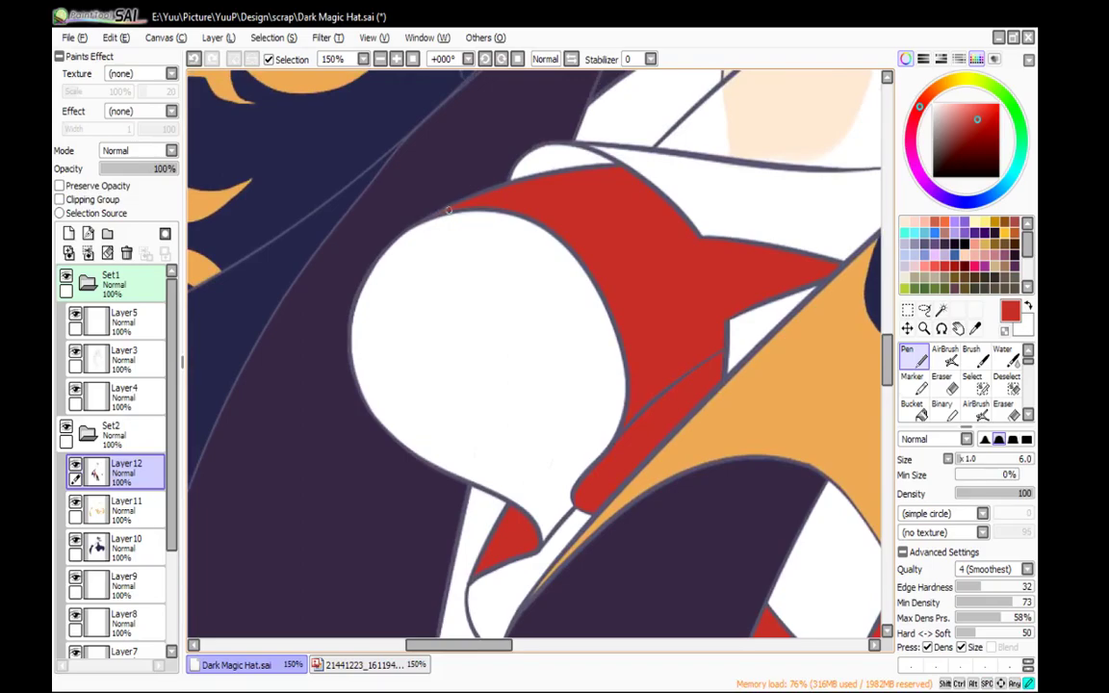
{"action": "left_click_drag", "start_coordinate": [767, 140], "coordinate": [574, 548]}
{"action": "left_click_drag", "start_coordinate": [688, 255], "coordinate": [619, 592]}
{"action": "left_click_drag", "start_coordinate": [655, 309], "coordinate": [632, 495]}
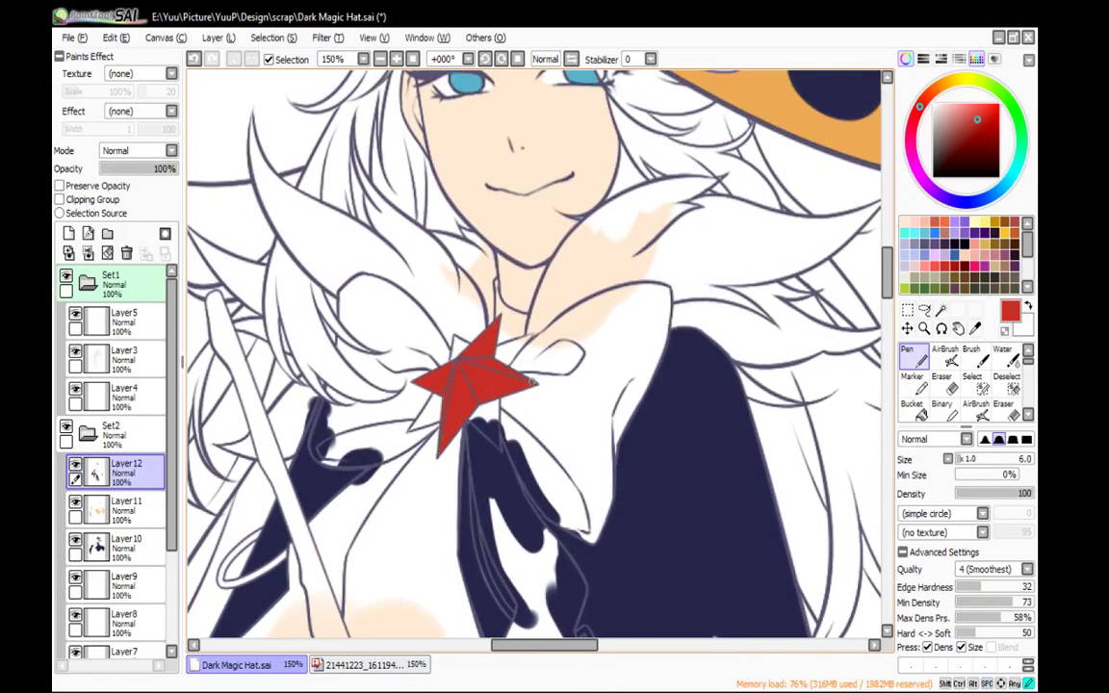
{"action": "left_click_drag", "start_coordinate": [789, 199], "coordinate": [525, 499]}
{"action": "left_click_drag", "start_coordinate": [728, 329], "coordinate": [919, 12]}
Clear the red fill from the upper skirt panels and the small fold on Layer12
{"action": "left_click", "coordinate": [380, 59]}
{"action": "left_click", "coordinate": [380, 58]}
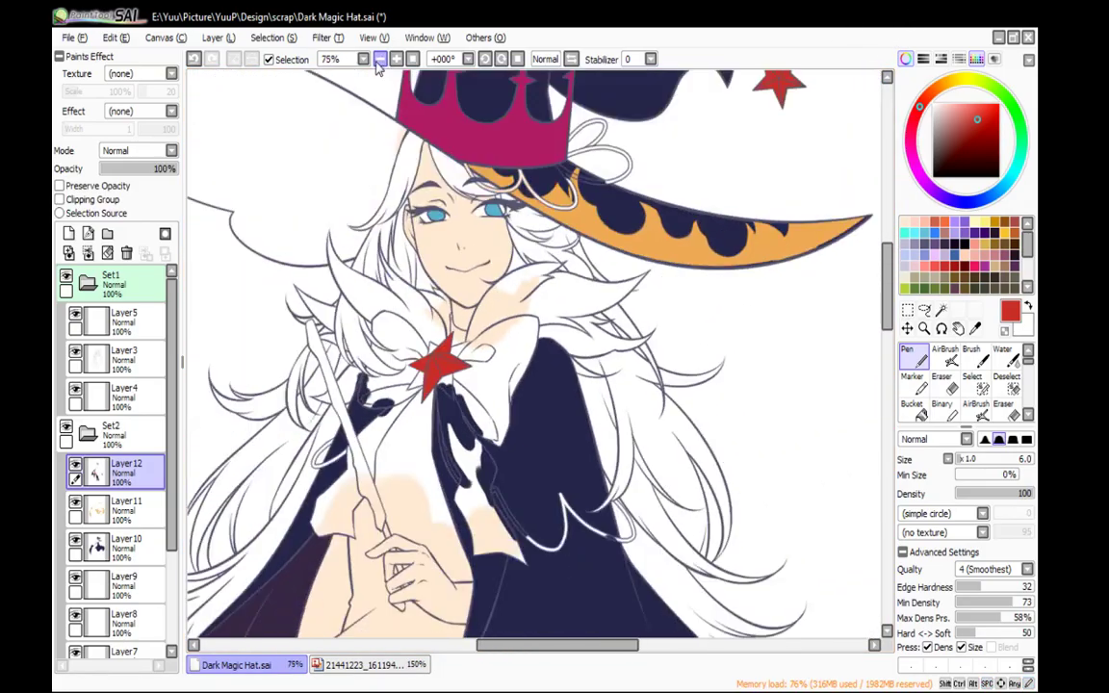
{"action": "left_click", "coordinate": [380, 59]}
{"action": "left_click_drag", "start_coordinate": [465, 359], "coordinate": [594, 126]}
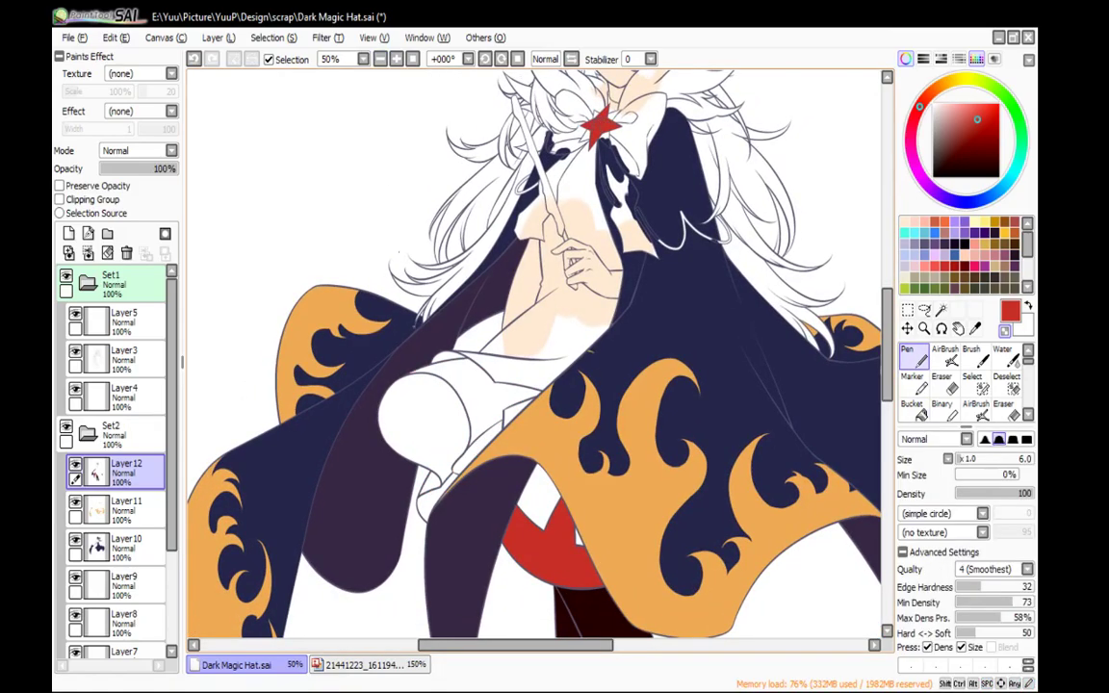
Sample the lining's dark purple and paint over the narrow lining gap above the round white shape
{"action": "left_click", "coordinate": [397, 58]}
{"action": "left_click", "coordinate": [399, 60]}
{"action": "left_click_drag", "start_coordinate": [334, 344], "coordinate": [514, 275]}
{"action": "left_click", "coordinate": [477, 297], "text": "alt"}
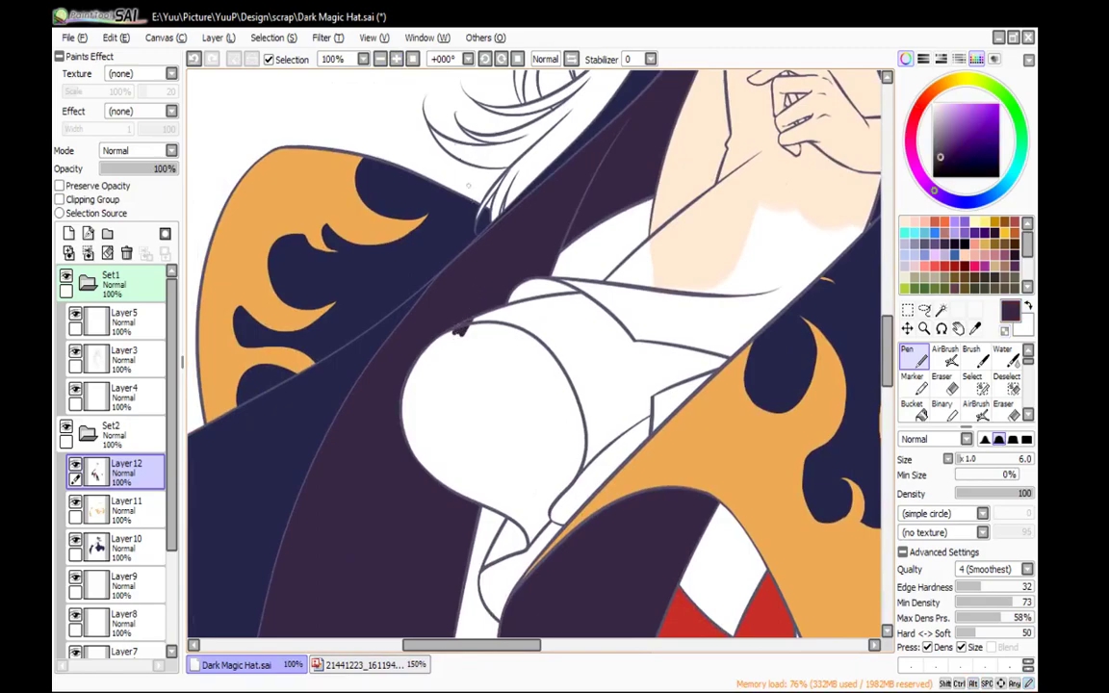
{"action": "left_click", "coordinate": [380, 59]}
{"action": "left_click", "coordinate": [380, 58]}
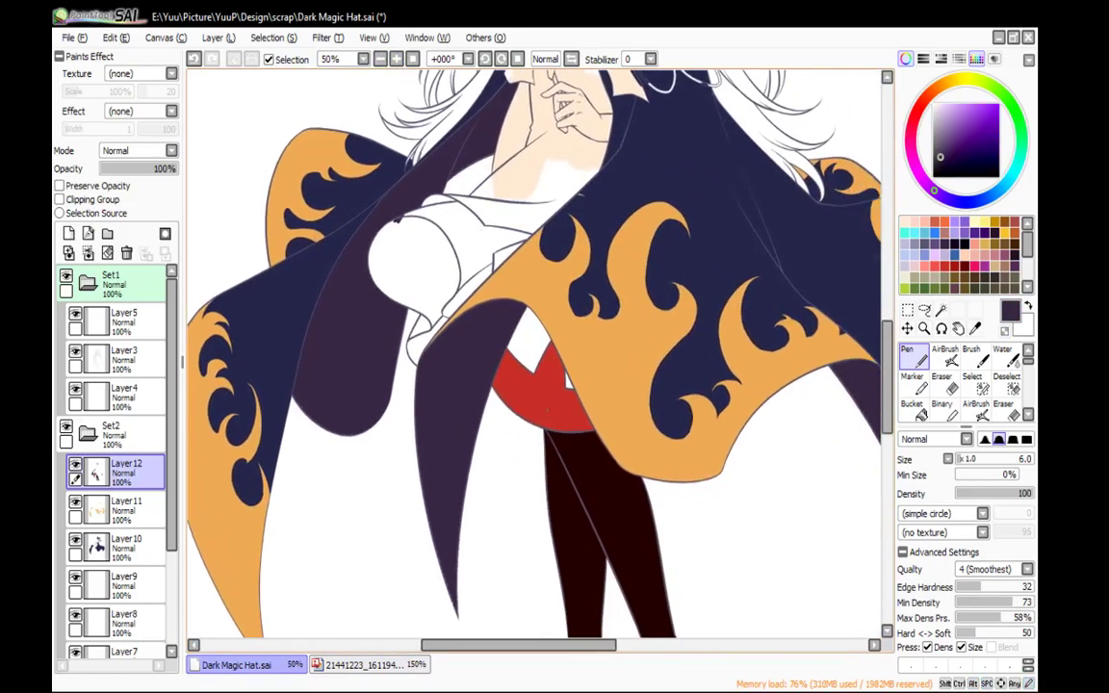
Clear the remaining red fill from the lower skirt band on Layer12
{"action": "key", "text": "g"}
{"action": "left_click", "coordinate": [560, 412]}
{"action": "left_click_drag", "start_coordinate": [801, 452], "coordinate": [636, 504]}
{"action": "left_click_drag", "start_coordinate": [693, 301], "coordinate": [764, 466]}
{"action": "scroll", "coordinate": [763, 466], "scroll_direction": "up", "scroll_amount": 4}
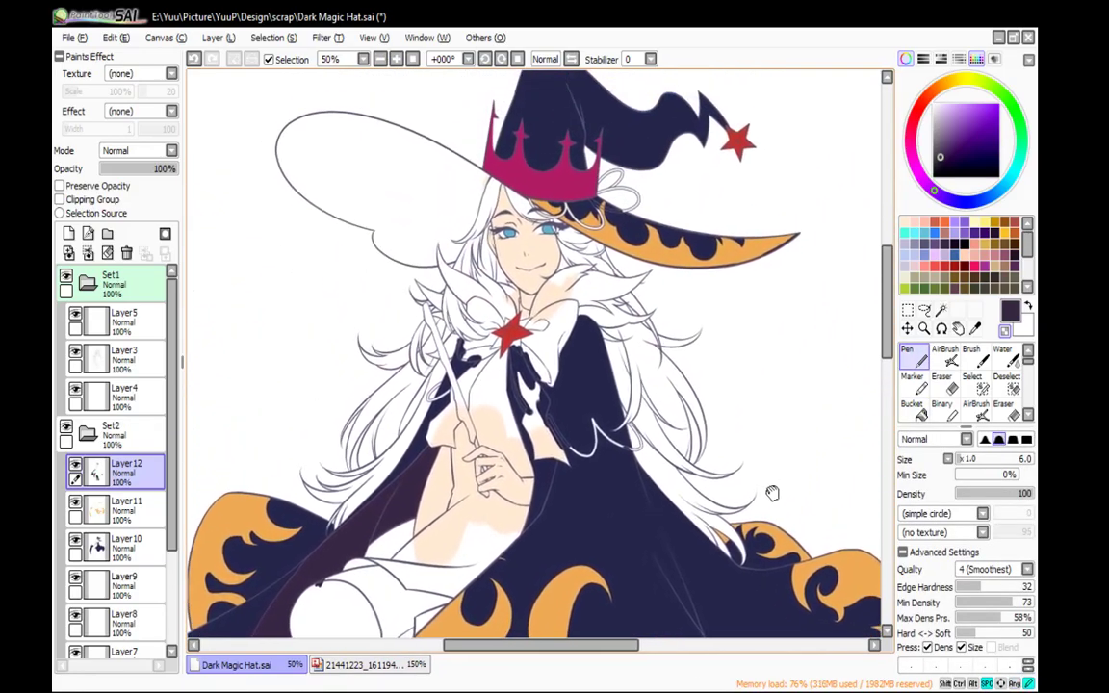
Add a new layer above Layer12 and fill the skirt panels with the red sampled from the star brooch
{"action": "left_click", "coordinate": [69, 233]}
{"action": "left_click_drag", "start_coordinate": [513, 543], "coordinate": [582, 295]}
{"action": "key", "text": "g"}
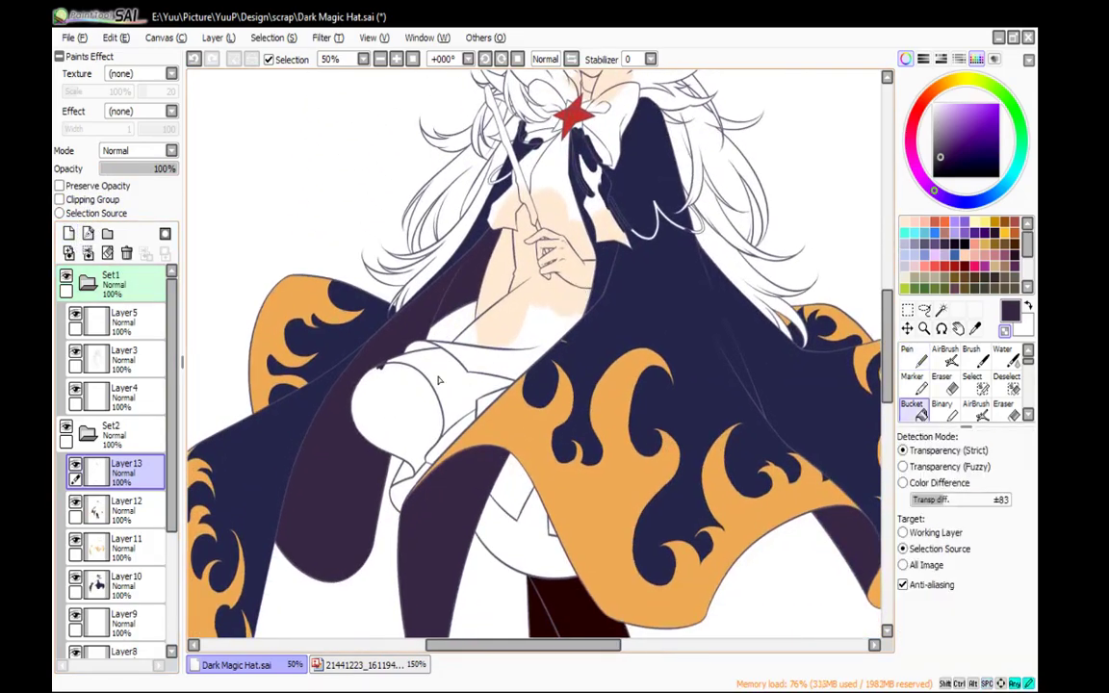
{"action": "key", "text": "n"}
{"action": "right_click", "coordinate": [580, 117]}
{"action": "right_click", "coordinate": [580, 113]}
{"action": "key", "text": "g"}
{"action": "left_click", "coordinate": [435, 376]}
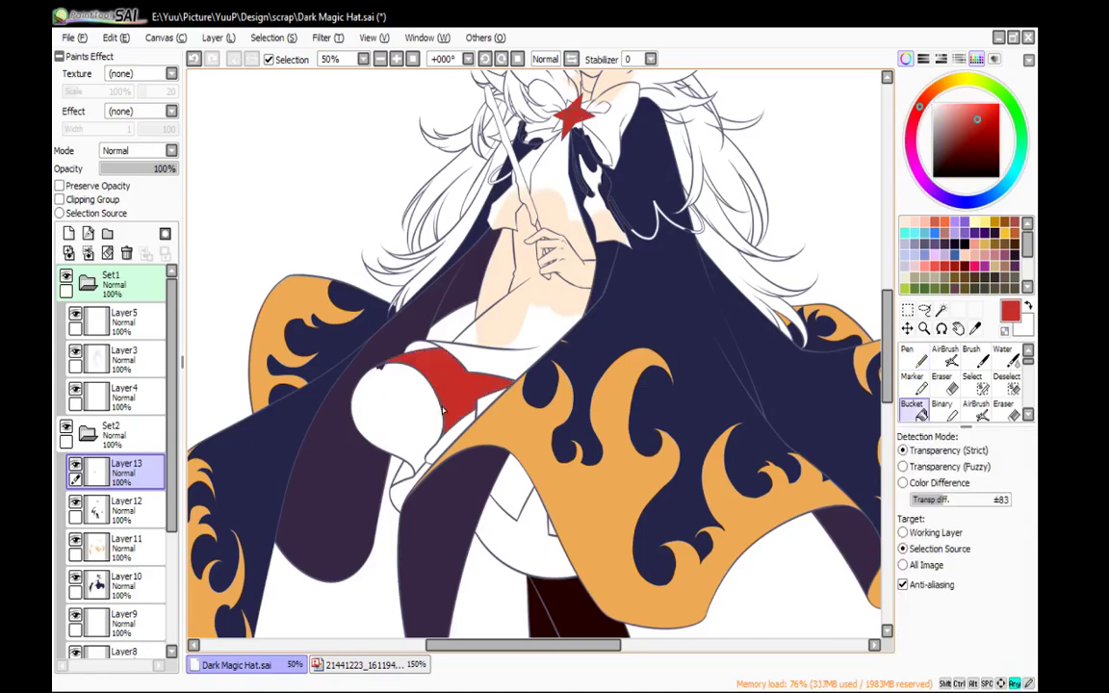
{"action": "left_click", "coordinate": [453, 438]}
{"action": "left_click", "coordinate": [521, 528]}
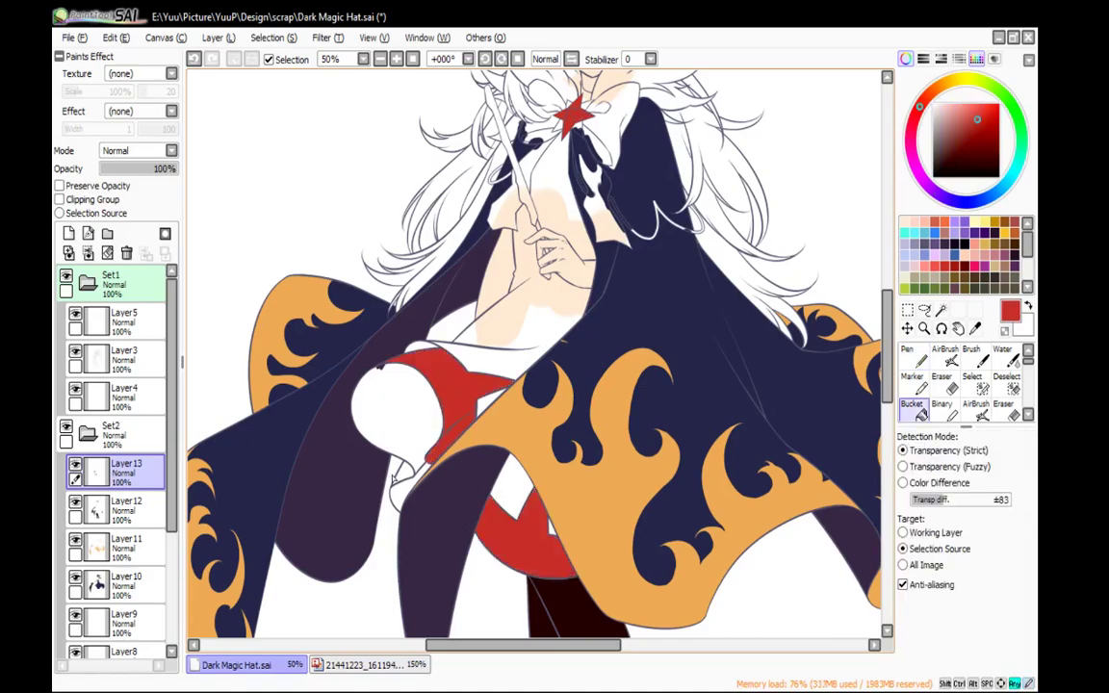
{"action": "key", "text": "n"}
Sample the lining's dark purple and fill the underside of the wide hat brim on Layer13
{"action": "left_click_drag", "start_coordinate": [611, 292], "coordinate": [544, 526]}
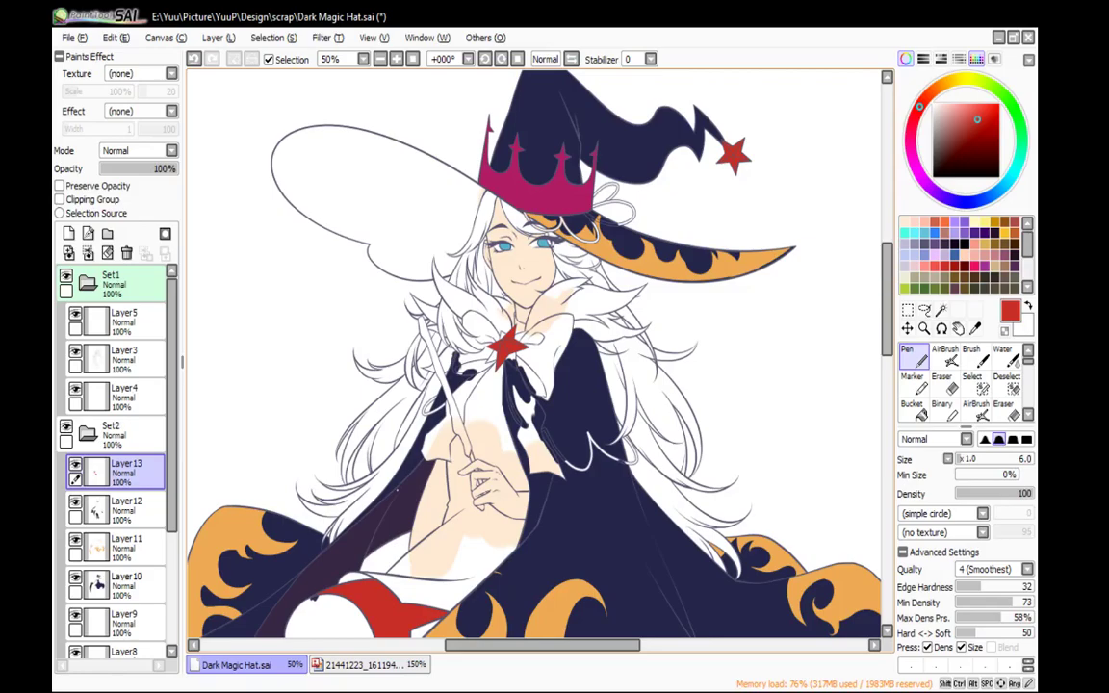
{"action": "right_click", "coordinate": [410, 497]}
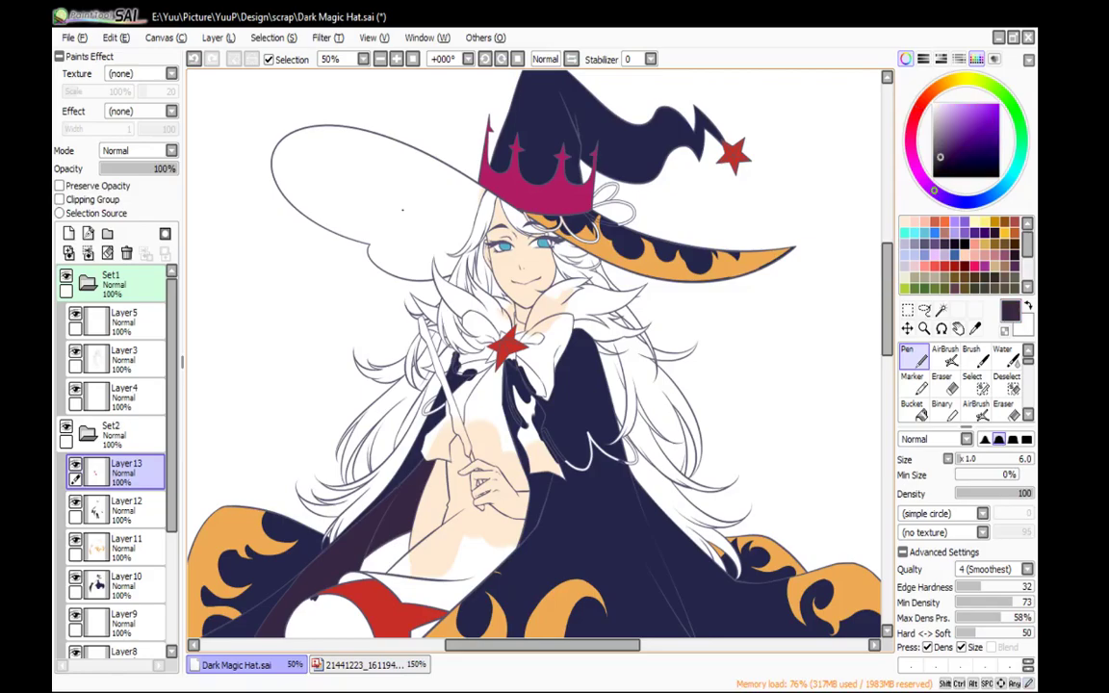
{"action": "key", "text": "g"}
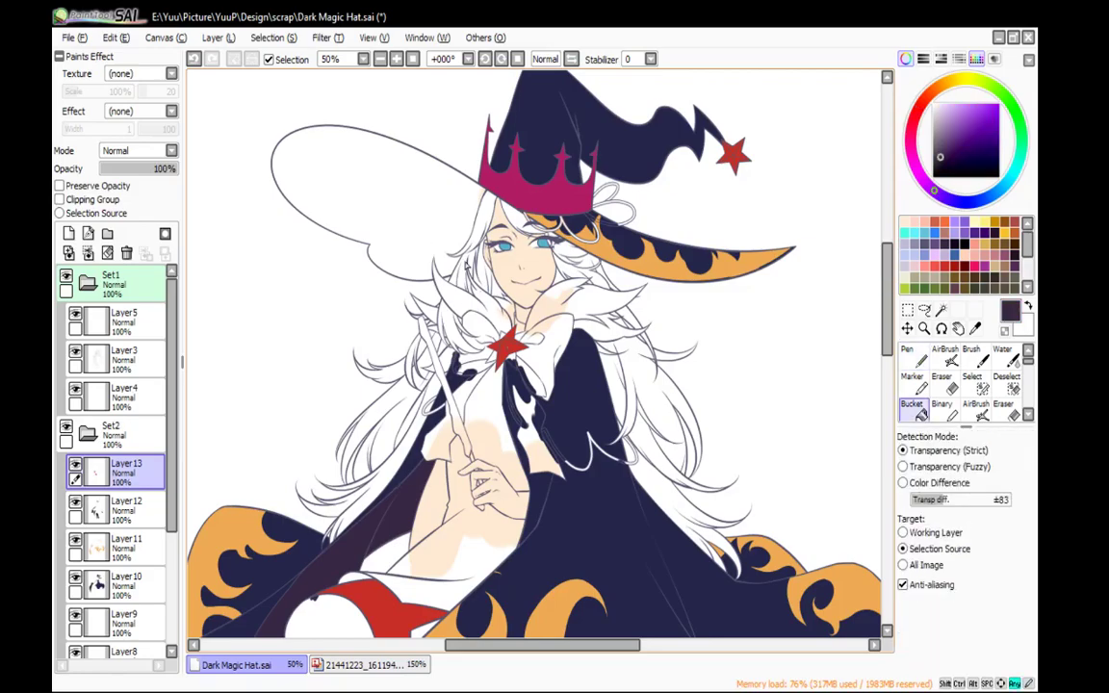
{"action": "left_click", "coordinate": [433, 214]}
{"action": "key", "text": "n"}
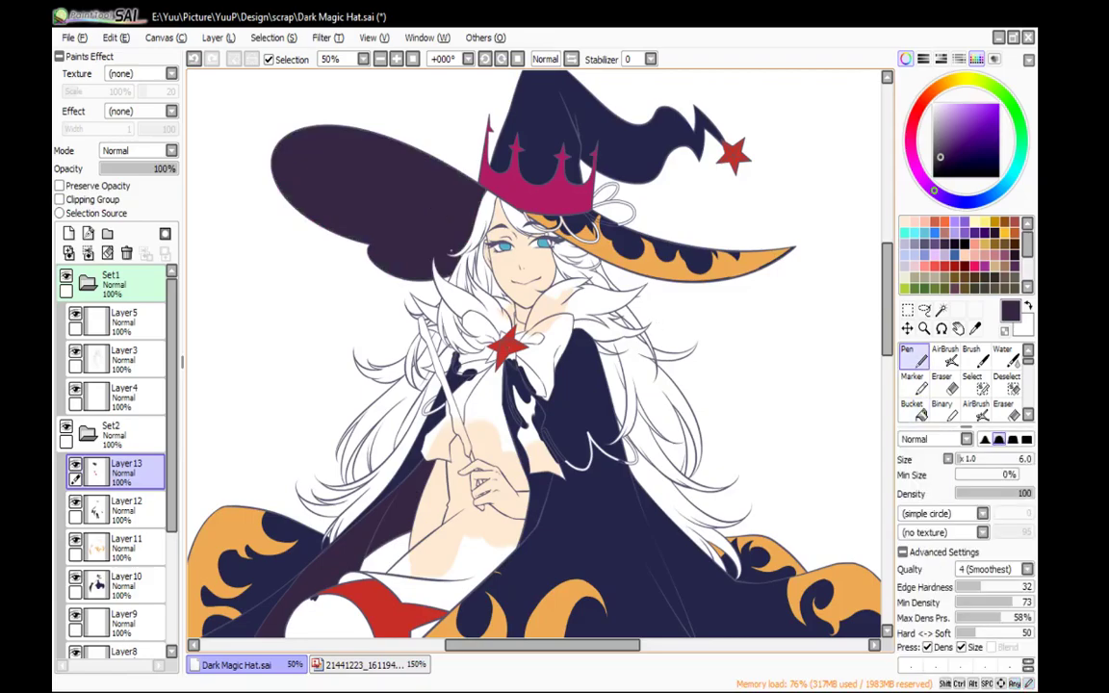
Sample the wand's dark red from the reference image
{"action": "mouse_move", "coordinate": [503, 413]}
{"action": "left_mouse_down"}
{"action": "mouse_move", "coordinate": [569, 361]}
{"action": "mouse_move", "coordinate": [572, 272]}
{"action": "mouse_move", "coordinate": [562, 354]}
{"action": "mouse_move", "coordinate": [550, 360]}
{"action": "mouse_move", "coordinate": [529, 446]}
{"action": "left_mouse_up"}
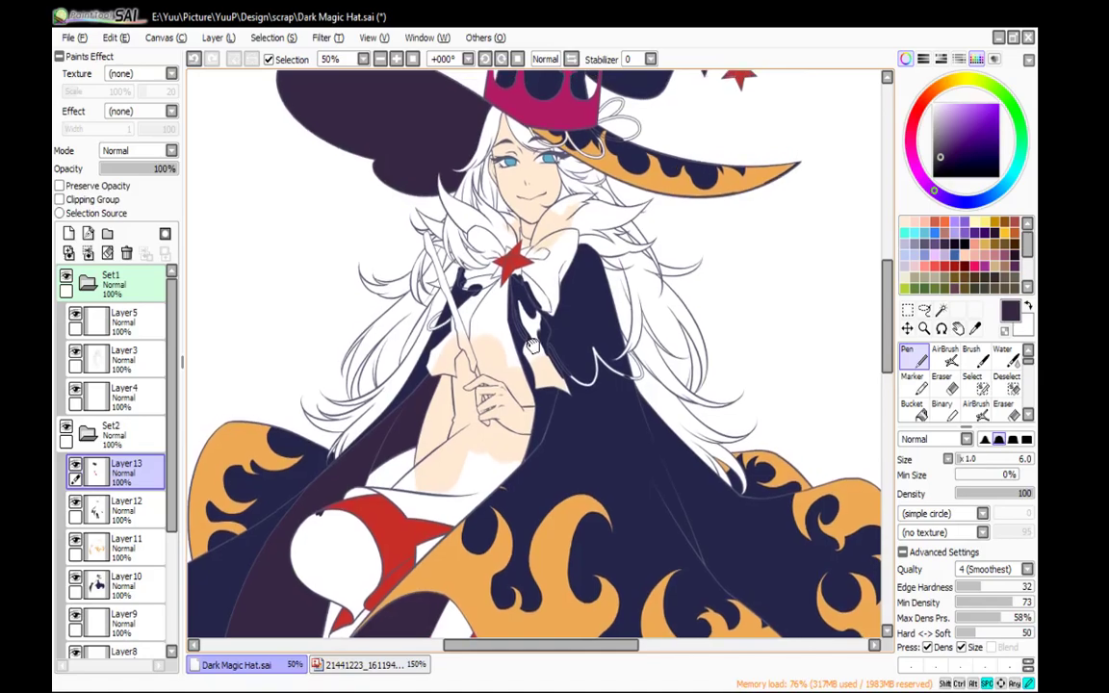
{"action": "left_click", "coordinate": [369, 665]}
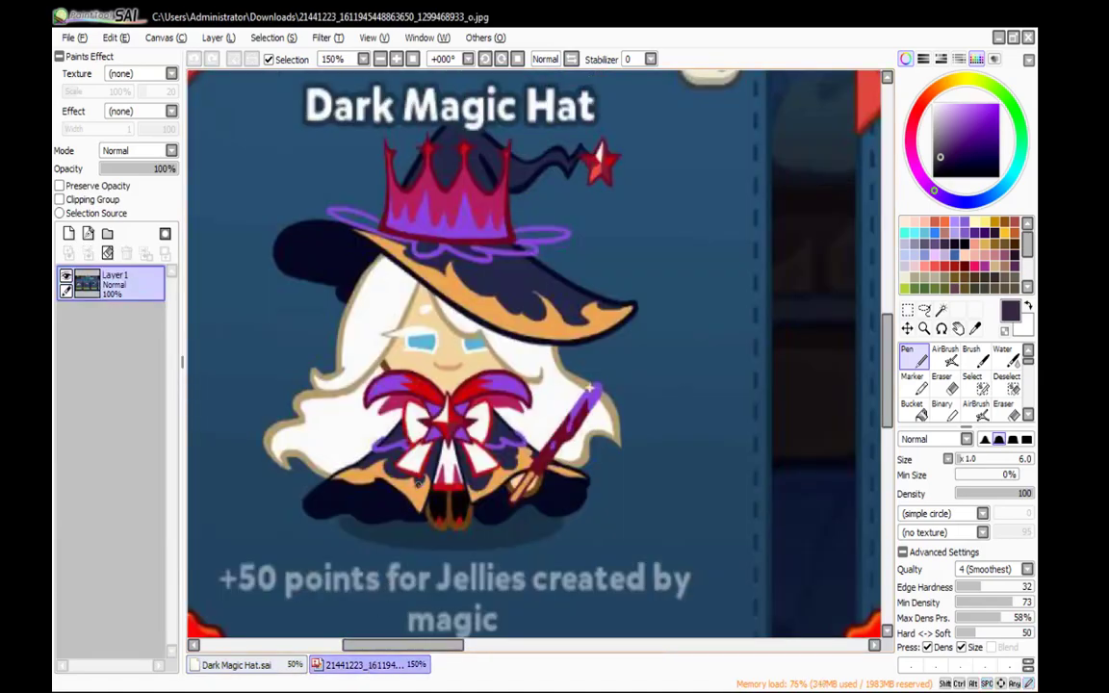
{"action": "left_click", "coordinate": [564, 435], "text": "alt"}
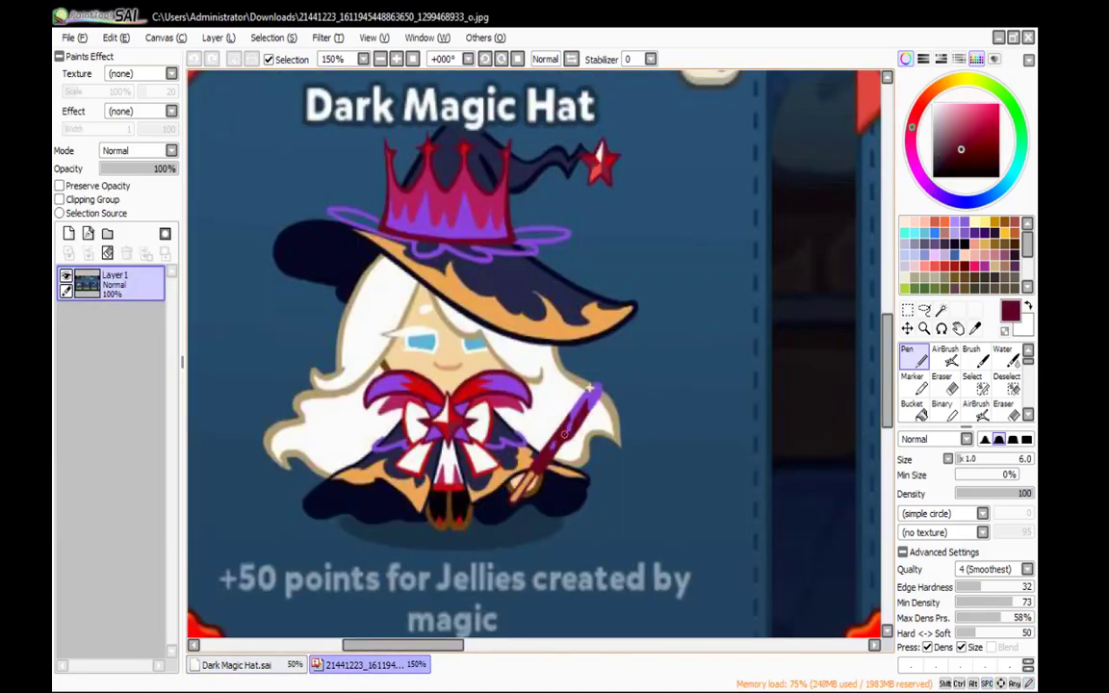
{"action": "scroll", "coordinate": [557, 432], "scroll_direction": "up", "scroll_amount": 4}
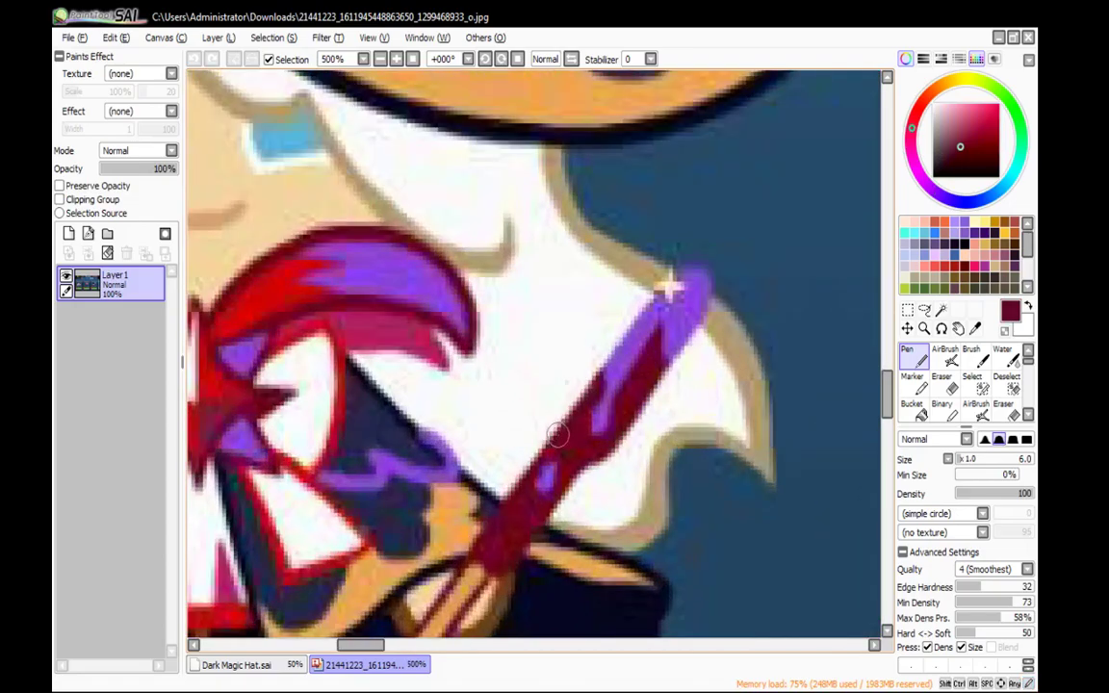
{"action": "scroll", "coordinate": [582, 438], "scroll_direction": "up", "scroll_amount": 2}
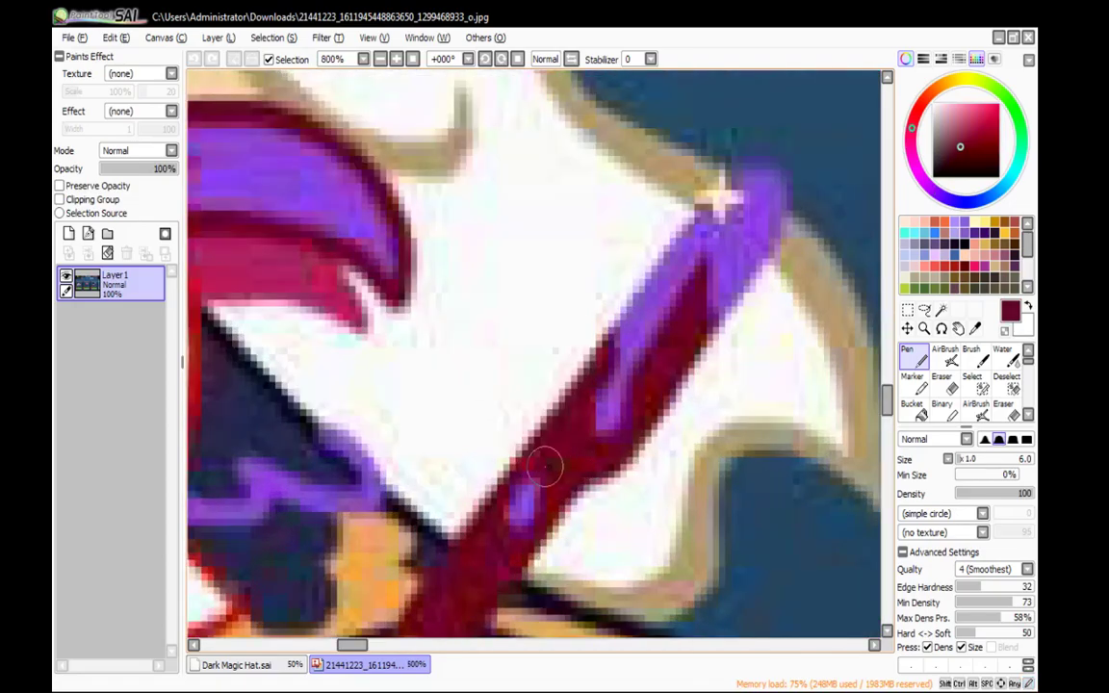
Fill the whole wand in the drawing with the sampled dark red on Layer13
{"action": "left_click", "coordinate": [204, 666]}
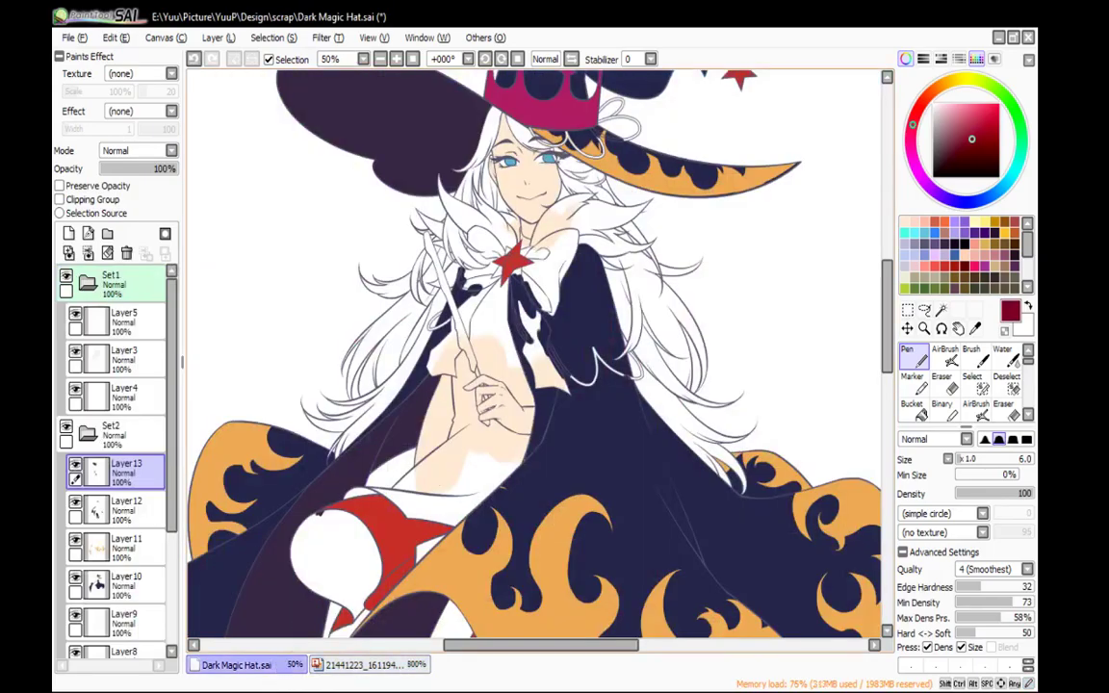
{"action": "key", "text": "g"}
{"action": "key", "text": "n"}
{"action": "scroll", "coordinate": [427, 279], "scroll_direction": "up", "scroll_amount": 4}
{"action": "left_click_drag", "start_coordinate": [521, 279], "coordinate": [448, 155]}
{"action": "left_click_drag", "start_coordinate": [510, 228], "coordinate": [413, 361]}
{"action": "scroll", "coordinate": [401, 310], "scroll_direction": "down", "scroll_amount": 2}
{"action": "left_click_drag", "start_coordinate": [417, 258], "coordinate": [572, 474]}
Sample the hat brim's dark purple and touch up the brim's underside around the hair strand tips
{"action": "right_click", "coordinate": [537, 280]}
{"action": "scroll", "coordinate": [535, 280], "scroll_direction": "up", "scroll_amount": 3}
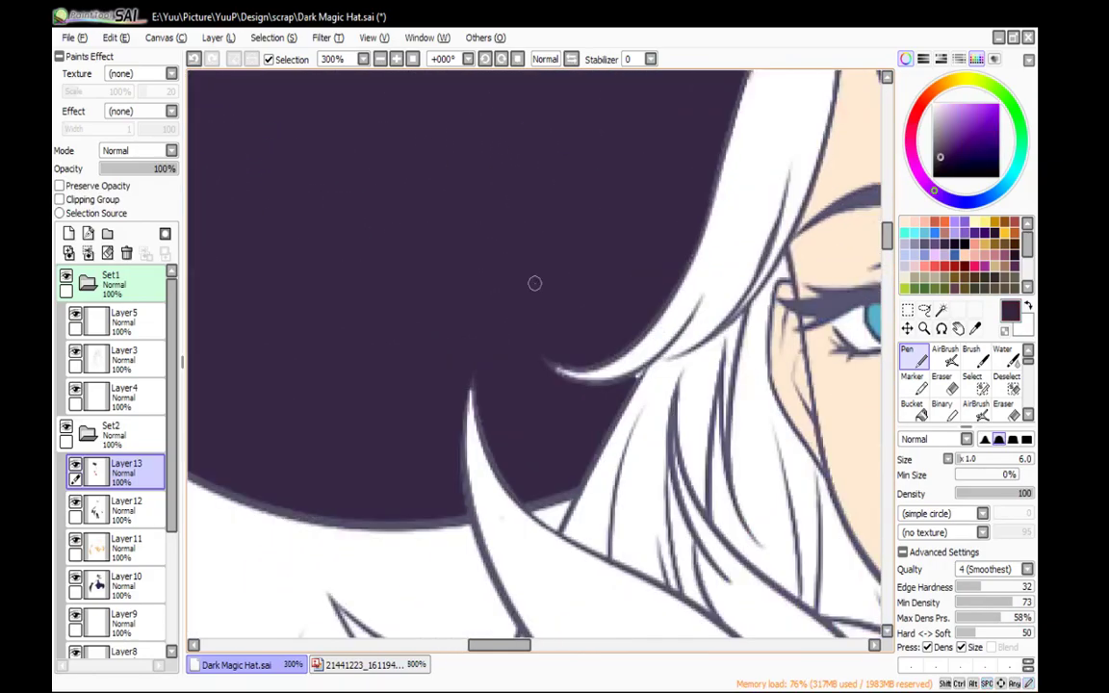
{"action": "key", "text": "e"}
{"action": "key", "text": "n"}
{"action": "scroll", "coordinate": [523, 239], "scroll_direction": "down", "scroll_amount": 3}
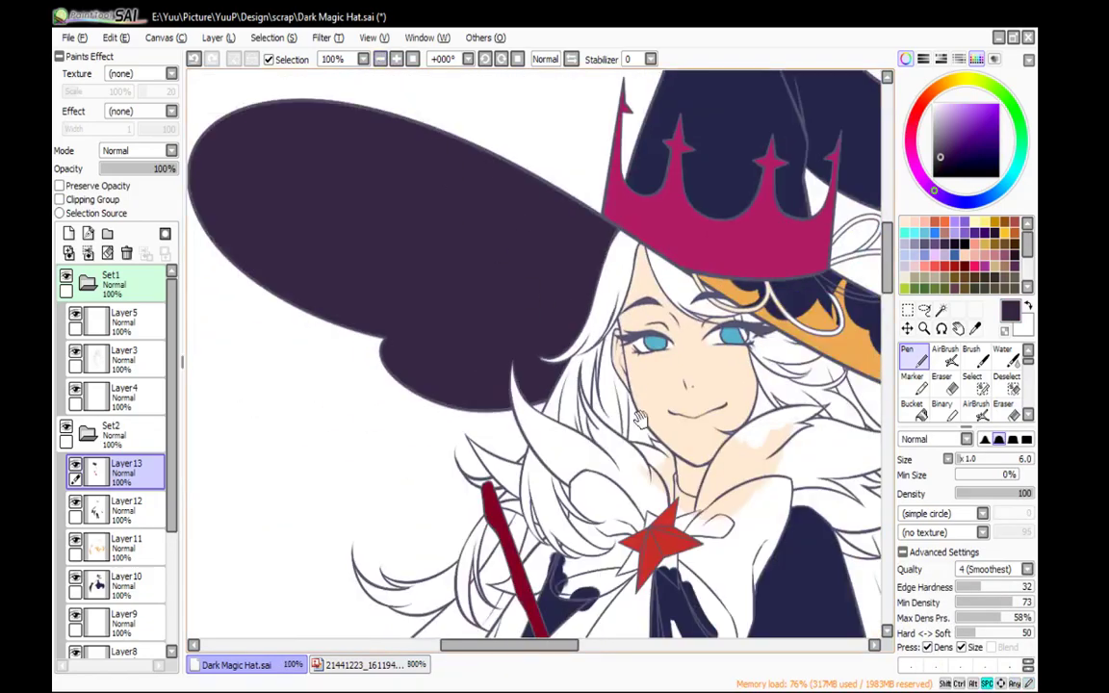
Return to Layer13, sample the skirt's red and paint over the dark purple speck at the round white shape's upper edge
{"action": "left_click_drag", "start_coordinate": [686, 605], "coordinate": [404, 451]}
{"action": "left_click_drag", "start_coordinate": [523, 407], "coordinate": [506, 606]}
{"action": "left_click_drag", "start_coordinate": [437, 607], "coordinate": [583, 115]}
{"action": "left_click_drag", "start_coordinate": [551, 488], "coordinate": [669, 351]}
{"action": "left_click", "coordinate": [680, 300], "text": "ctrl+shift"}
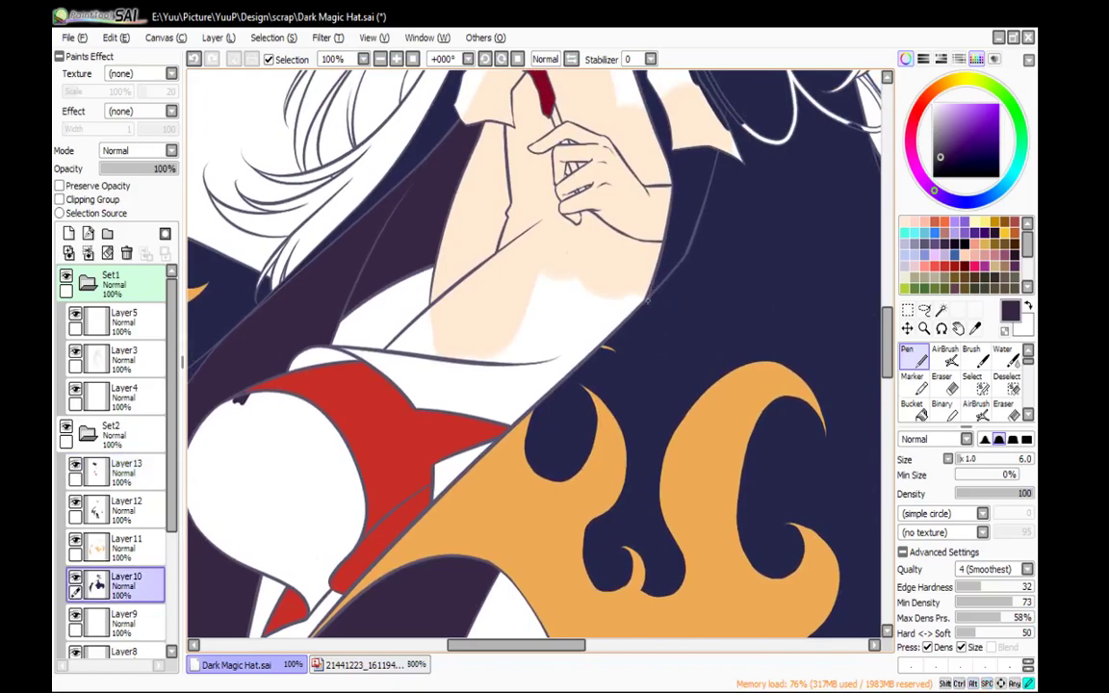
{"action": "left_click_drag", "start_coordinate": [483, 439], "coordinate": [554, 313]}
{"action": "left_click", "coordinate": [553, 313], "text": "ctrl+shift"}
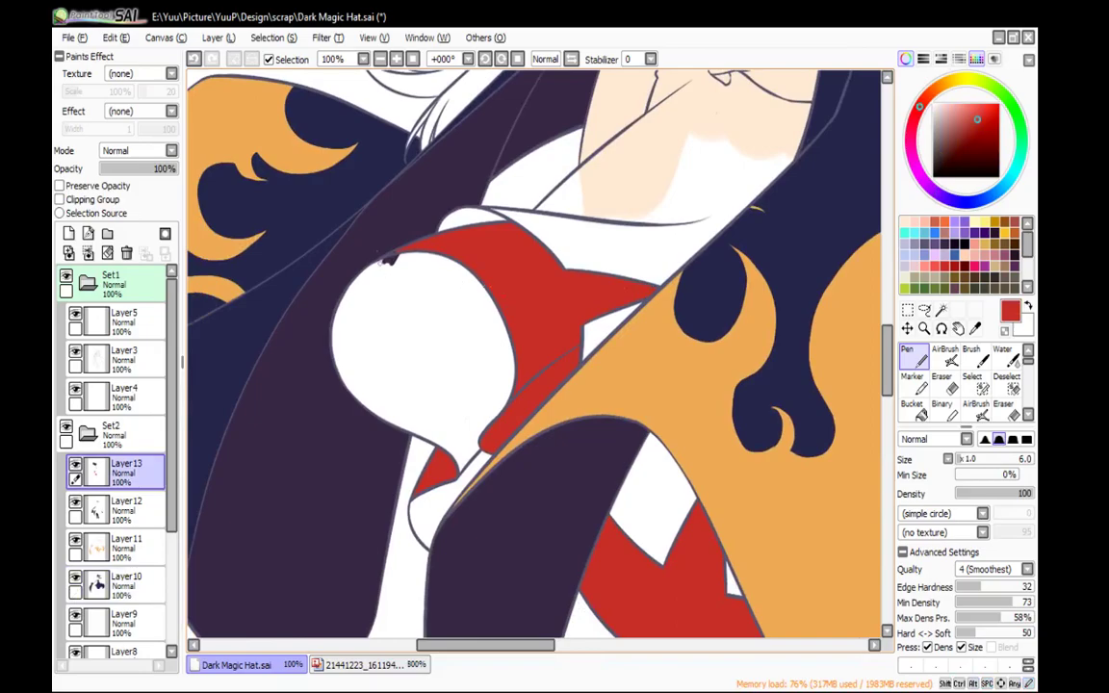
{"action": "key", "text": "b"}
{"action": "left_click_drag", "start_coordinate": [406, 266], "coordinate": [390, 276]}
{"action": "key", "text": "ctrl+z"}
{"action": "left_click_drag", "start_coordinate": [615, 325], "coordinate": [603, 289]}
Add a new layer above Layer13 and fill the round white shape at the hip with the dark red swatch
{"action": "left_click_drag", "start_coordinate": [724, 404], "coordinate": [488, 120]}
{"action": "left_click", "coordinate": [381, 59]}
{"action": "left_click", "coordinate": [381, 60]}
{"action": "left_click", "coordinate": [381, 60]}
{"action": "left_click_drag", "start_coordinate": [452, 77], "coordinate": [576, 240]}
{"action": "left_click", "coordinate": [68, 234]}
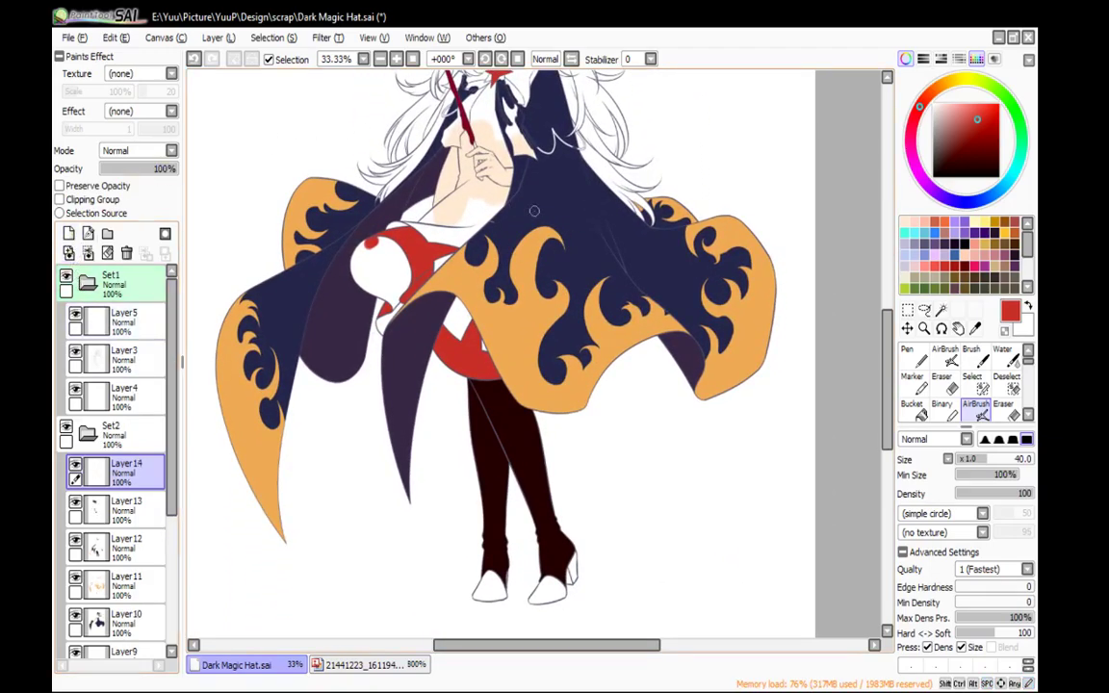
{"action": "left_click", "coordinate": [965, 265]}
{"action": "key", "text": "g"}
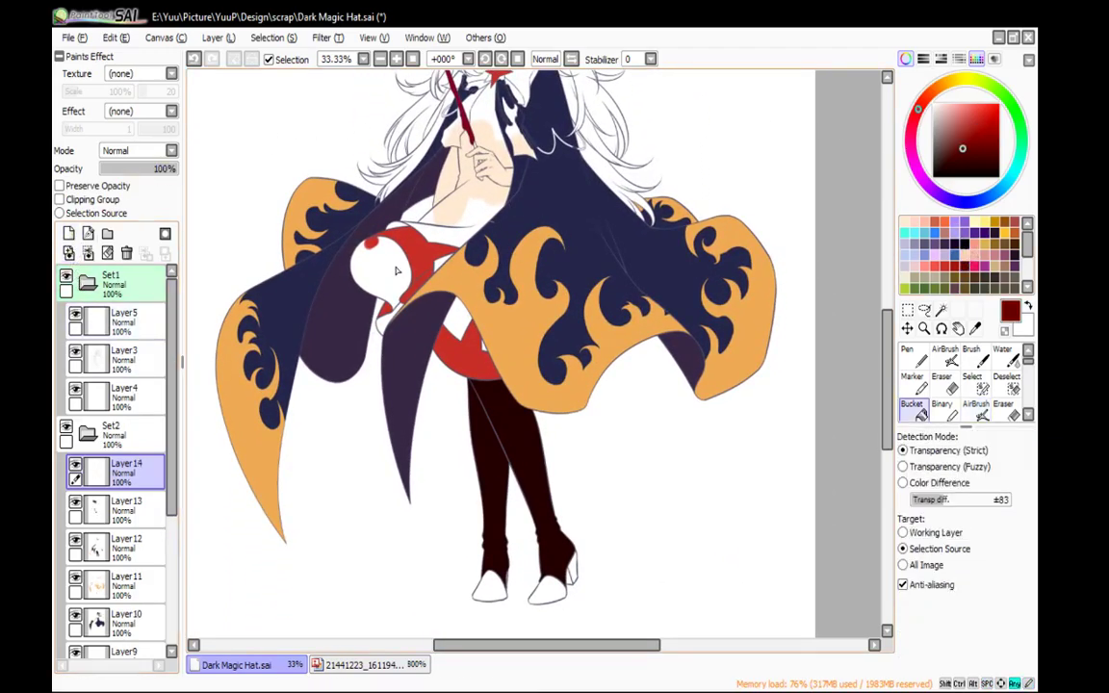
{"action": "left_click", "coordinate": [394, 270]}
{"action": "key", "text": "v"}
Switch to Layer13, sample the skirt's red and fill the toes of both shoes
{"action": "left_click_drag", "start_coordinate": [578, 331], "coordinate": [590, 278]}
{"action": "left_click", "coordinate": [489, 320], "text": "ctrl"}
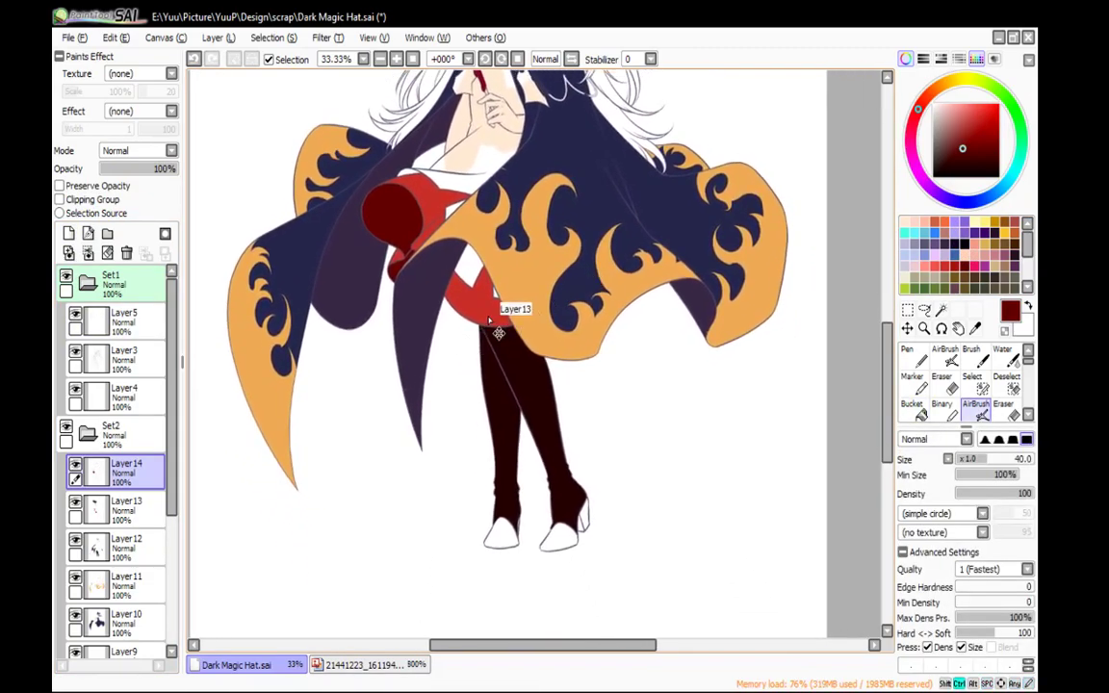
{"action": "left_click", "coordinate": [498, 332], "text": "ctrl+shift"}
{"action": "key", "text": "g"}
{"action": "key", "text": "b"}
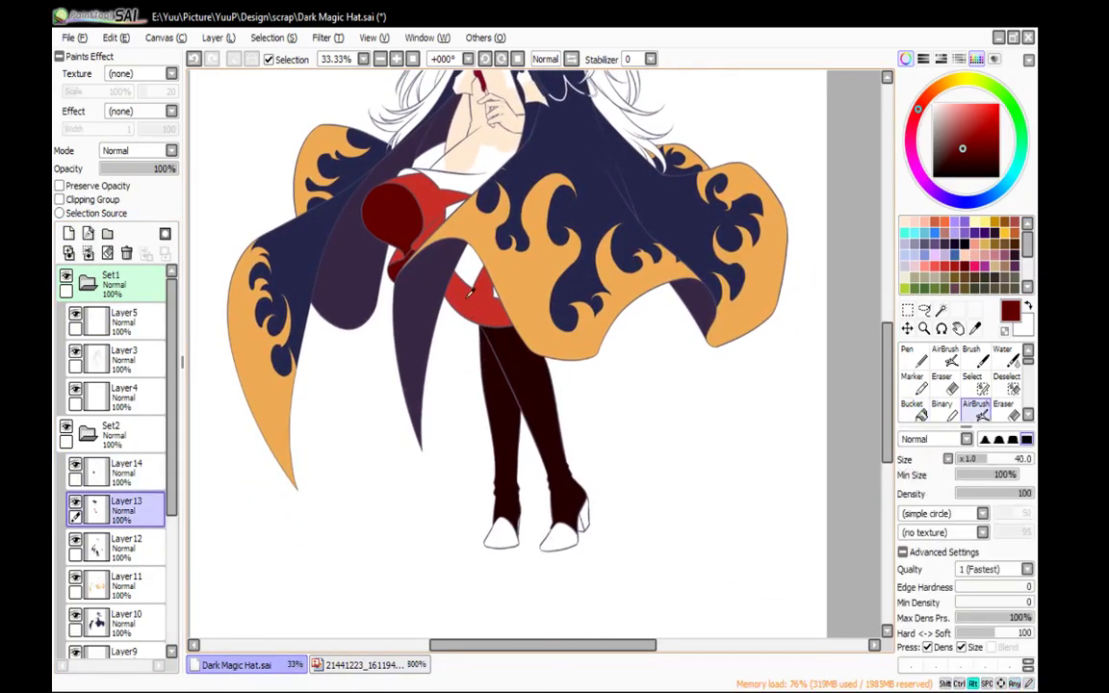
{"action": "left_click", "coordinate": [493, 312], "text": "alt"}
{"action": "key", "text": "g"}
{"action": "left_click", "coordinate": [502, 537]}
{"action": "left_click", "coordinate": [565, 538]}
{"action": "key", "text": "b"}
{"action": "left_click_drag", "start_coordinate": [549, 507], "coordinate": [560, 396]}
Fill the heels of both shoes with the same red, painting in the narrow heel sliver
{"action": "left_click", "coordinate": [394, 60]}
{"action": "left_click", "coordinate": [393, 60]}
{"action": "left_click", "coordinate": [394, 60]}
{"action": "left_click", "coordinate": [394, 59]}
{"action": "left_click_drag", "start_coordinate": [522, 456], "coordinate": [526, 252]}
{"action": "key", "text": "g"}
{"action": "left_click", "coordinate": [545, 385]}
{"action": "key", "text": "b"}
{"action": "key", "text": "n"}
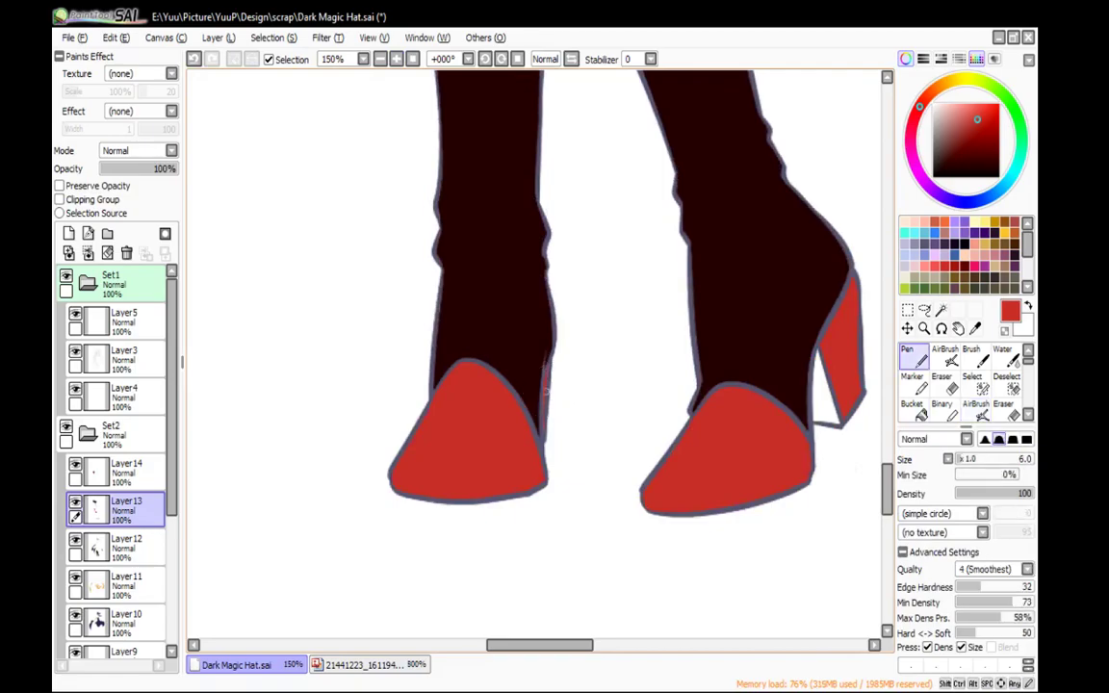
Switch to Layer14 and fill the remaining white part of the heel with the dark red swatch
{"action": "left_click_drag", "start_coordinate": [574, 375], "coordinate": [382, 313]}
{"action": "left_click", "coordinate": [138, 471]}
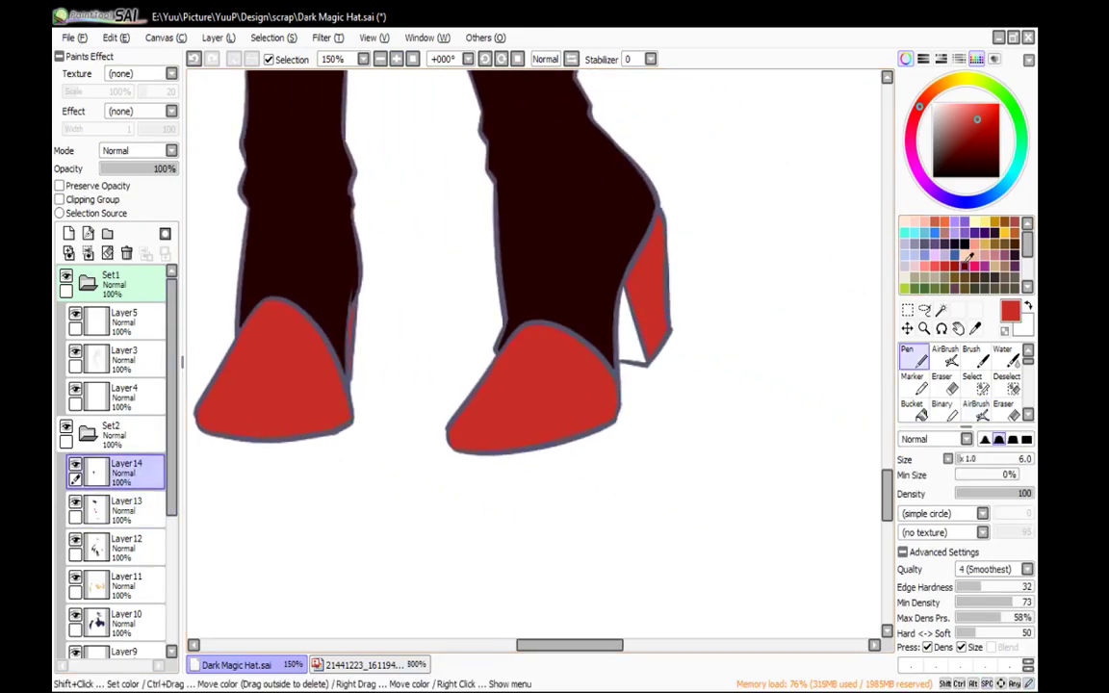
{"action": "left_click", "coordinate": [964, 264]}
{"action": "key", "text": "g"}
{"action": "left_click", "coordinate": [647, 344]}
{"action": "key", "text": "n"}
Examine the colors of the collar, bow and brooch in the drawing and the reference image
{"action": "left_click", "coordinate": [379, 60]}
{"action": "left_click", "coordinate": [379, 59]}
{"action": "left_click", "coordinate": [379, 60]}
{"action": "left_click", "coordinate": [380, 59]}
{"action": "left_click_drag", "start_coordinate": [659, 236], "coordinate": [680, 501]}
{"action": "left_click_drag", "start_coordinate": [770, 450], "coordinate": [752, 528]}
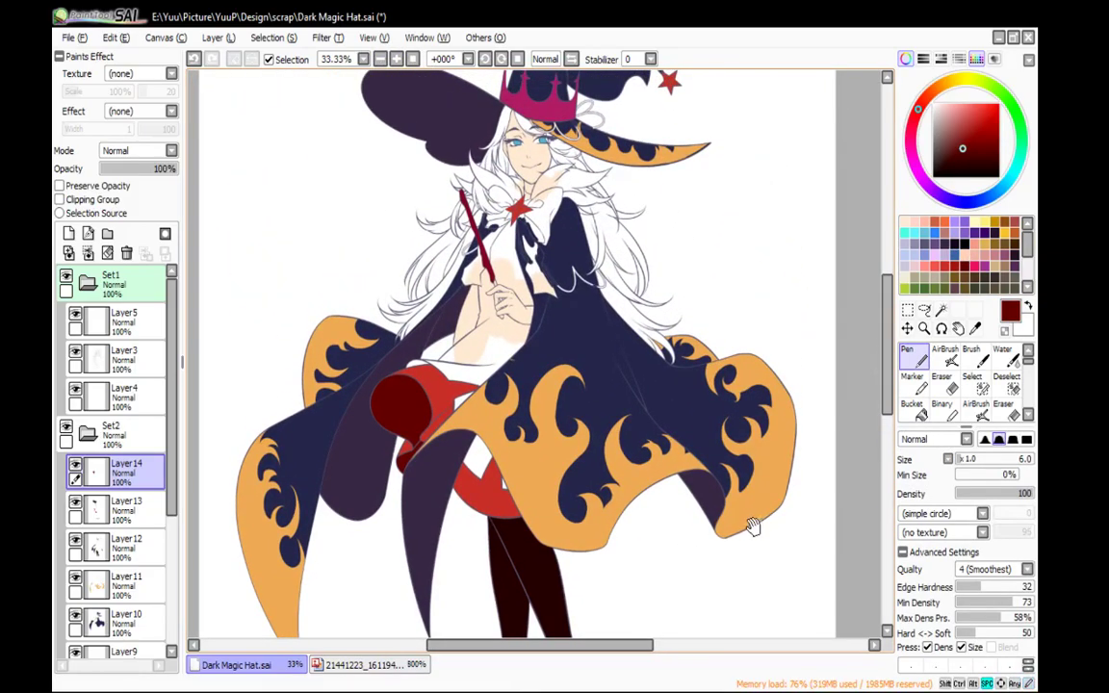
{"action": "left_click_drag", "start_coordinate": [529, 234], "coordinate": [514, 343]}
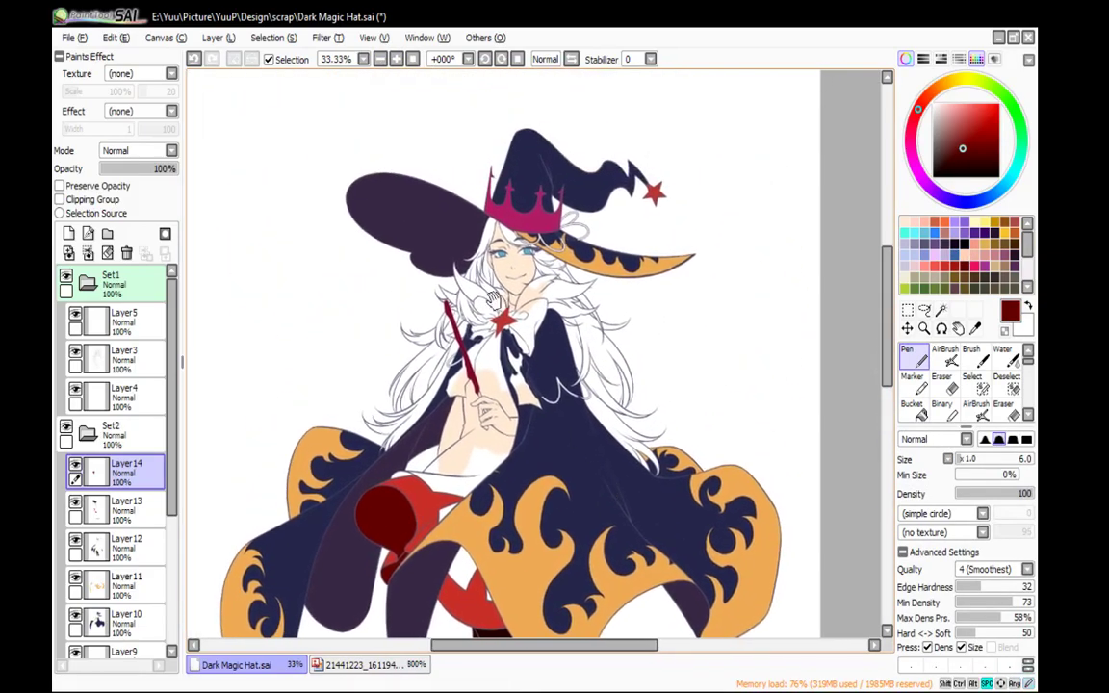
{"action": "left_click", "coordinate": [396, 60]}
{"action": "left_click", "coordinate": [395, 59]}
{"action": "left_click", "coordinate": [396, 60]}
{"action": "left_click_drag", "start_coordinate": [454, 297], "coordinate": [553, 426]}
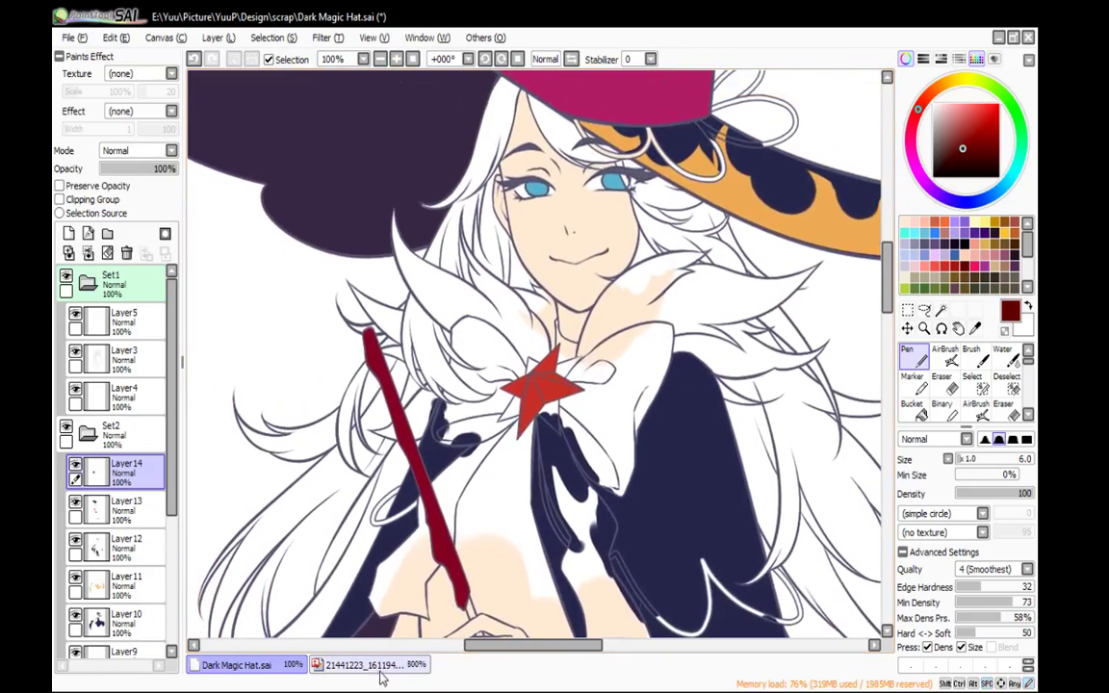
{"action": "left_click", "coordinate": [75, 503]}
{"action": "left_click", "coordinate": [75, 502]}
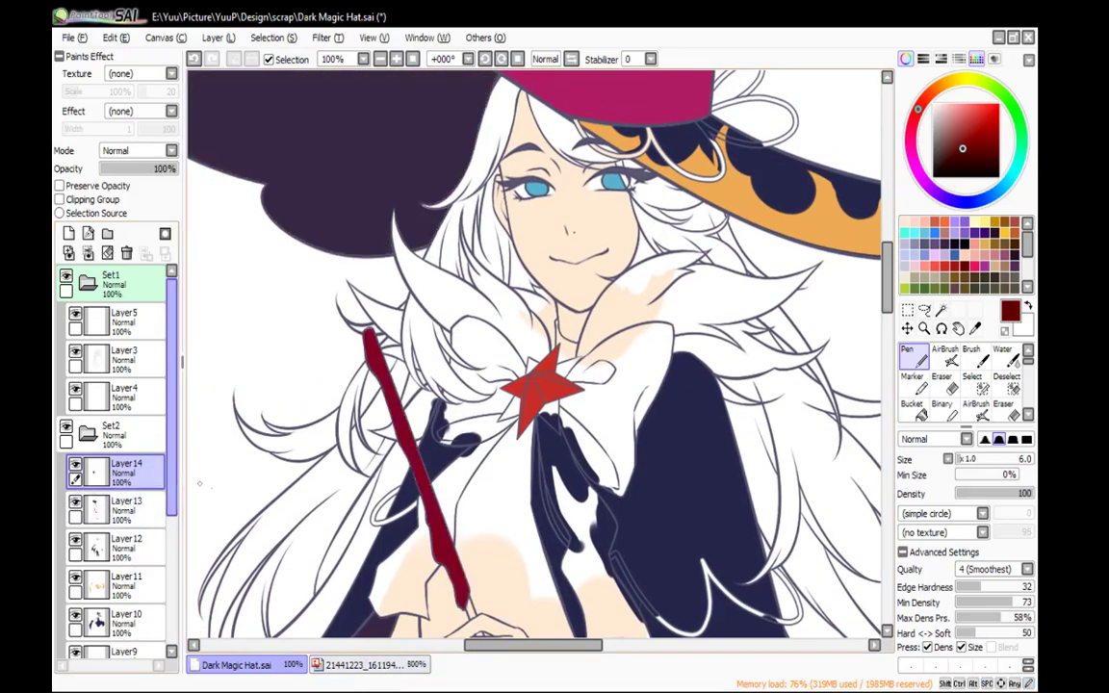
{"action": "left_click", "coordinate": [416, 666]}
{"action": "left_click", "coordinate": [381, 60]}
{"action": "left_click", "coordinate": [381, 59]}
{"action": "left_click_drag", "start_coordinate": [383, 93], "coordinate": [643, 249]}
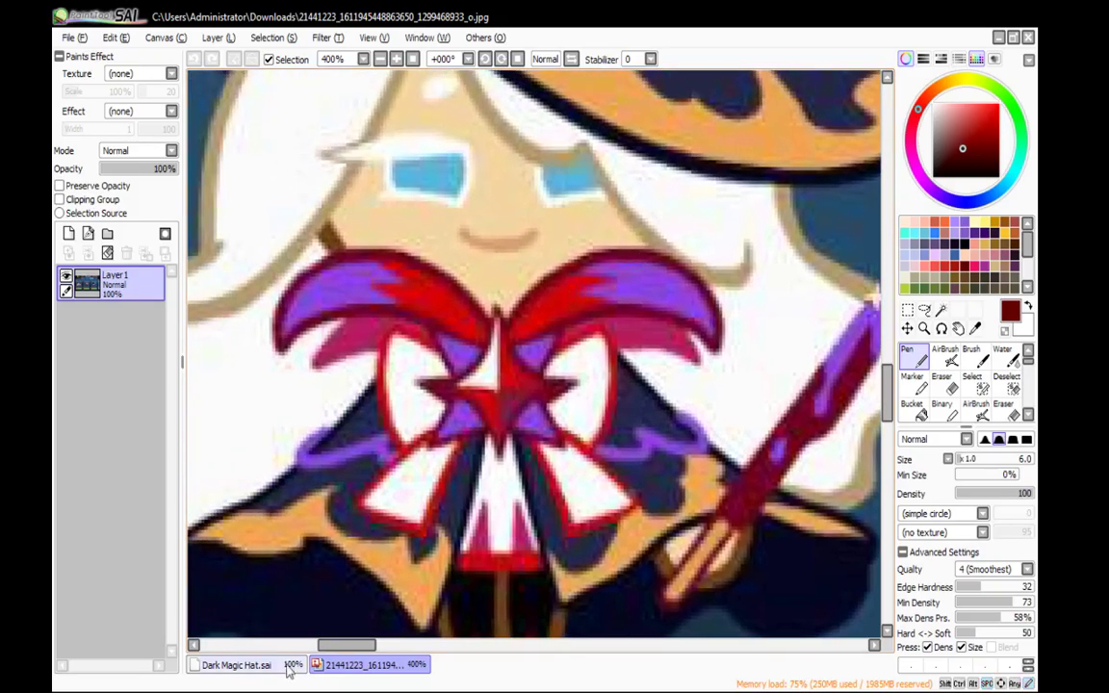
Sample the star brooch's red and fill the upper flame-shaped collar pieces on both sides of the neck on Layer14
{"action": "left_click", "coordinate": [236, 664]}
{"action": "left_click", "coordinate": [536, 388], "text": "alt"}
{"action": "key", "text": "g"}
{"action": "left_click", "coordinate": [471, 302]}
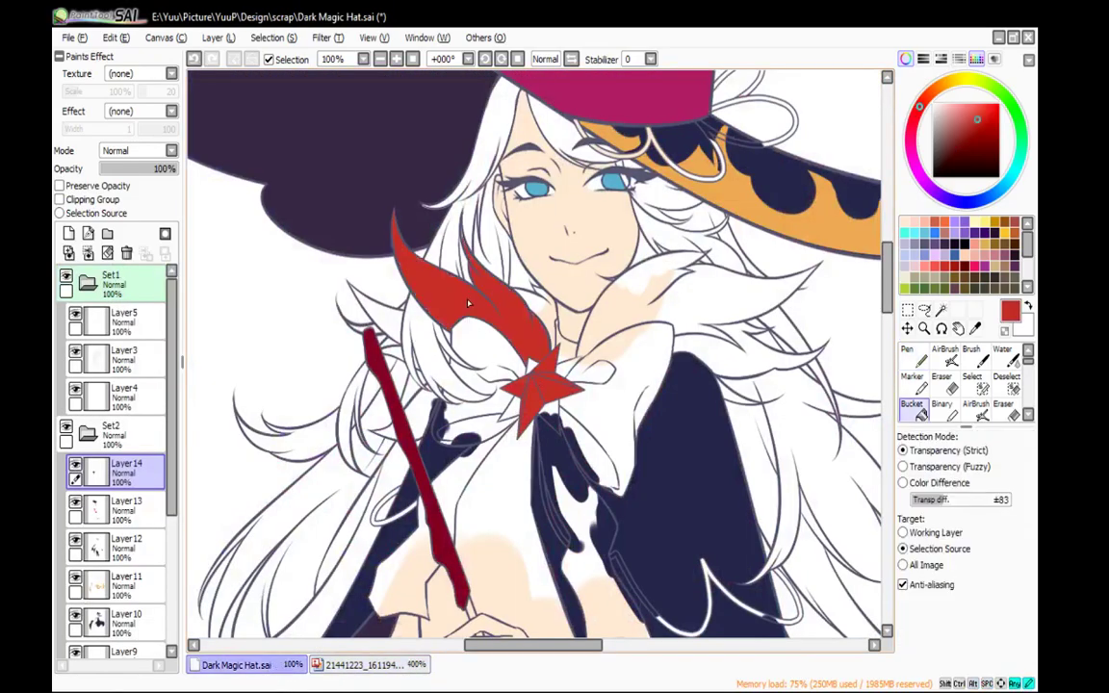
{"action": "left_click", "coordinate": [642, 294]}
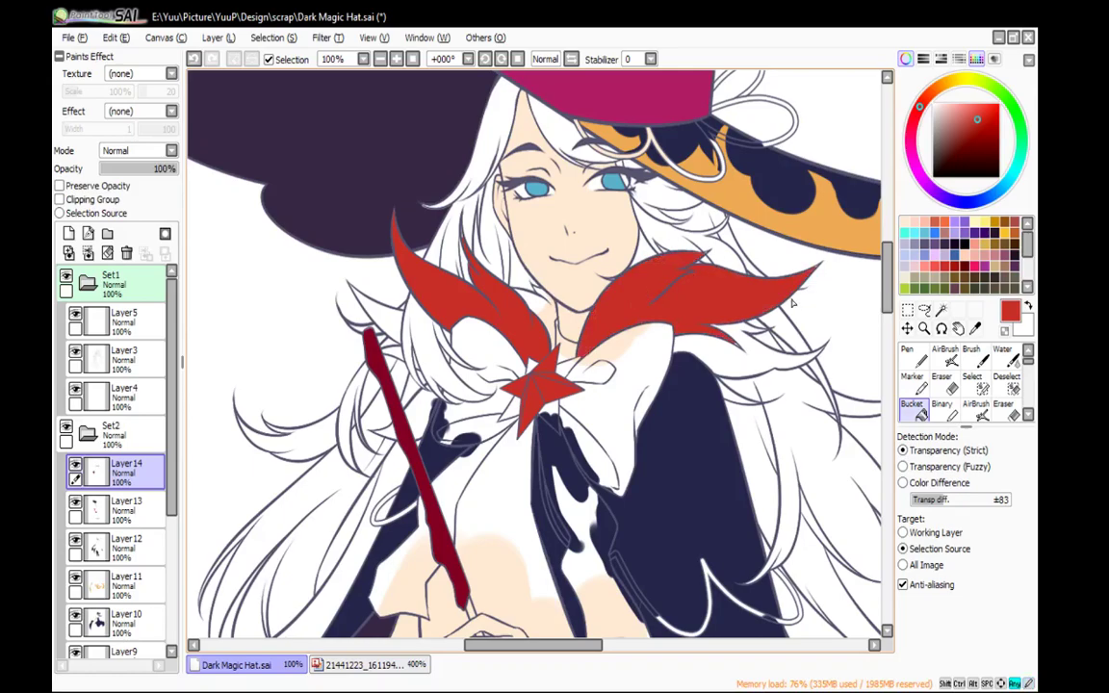
Touch up the pointed tips and edges of the red collar pieces with the Pen
{"action": "key", "text": "n"}
{"action": "scroll", "coordinate": [429, 244], "scroll_direction": "up", "scroll_amount": 2}
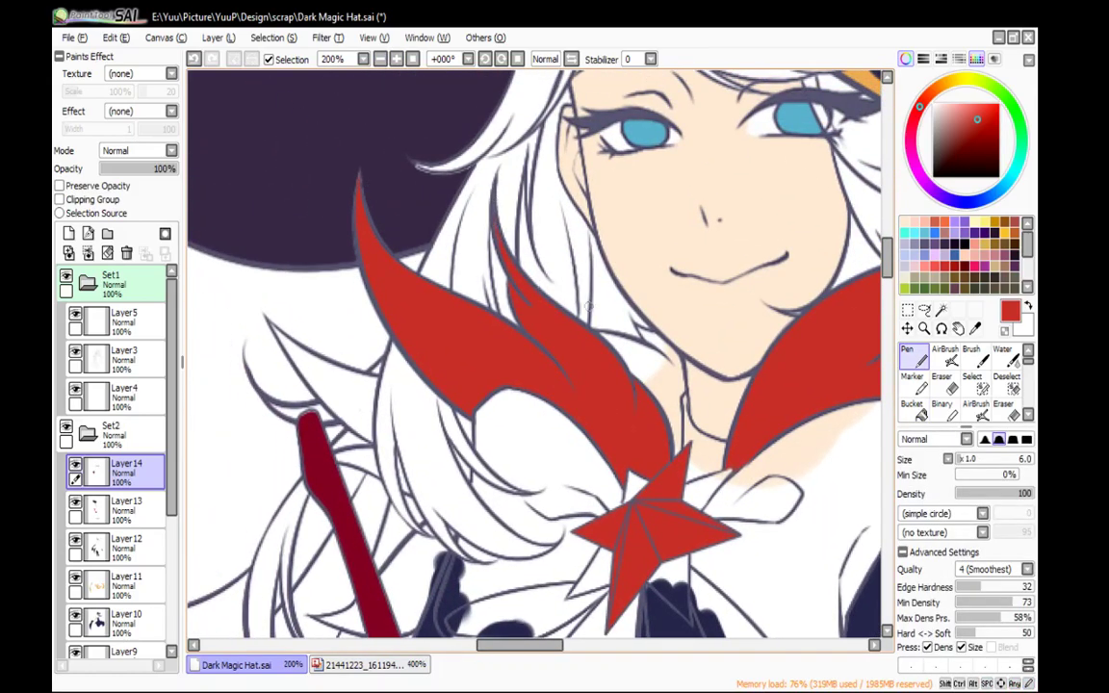
{"action": "left_click_drag", "start_coordinate": [784, 344], "coordinate": [477, 216]}
{"action": "left_click_drag", "start_coordinate": [708, 145], "coordinate": [596, 192]}
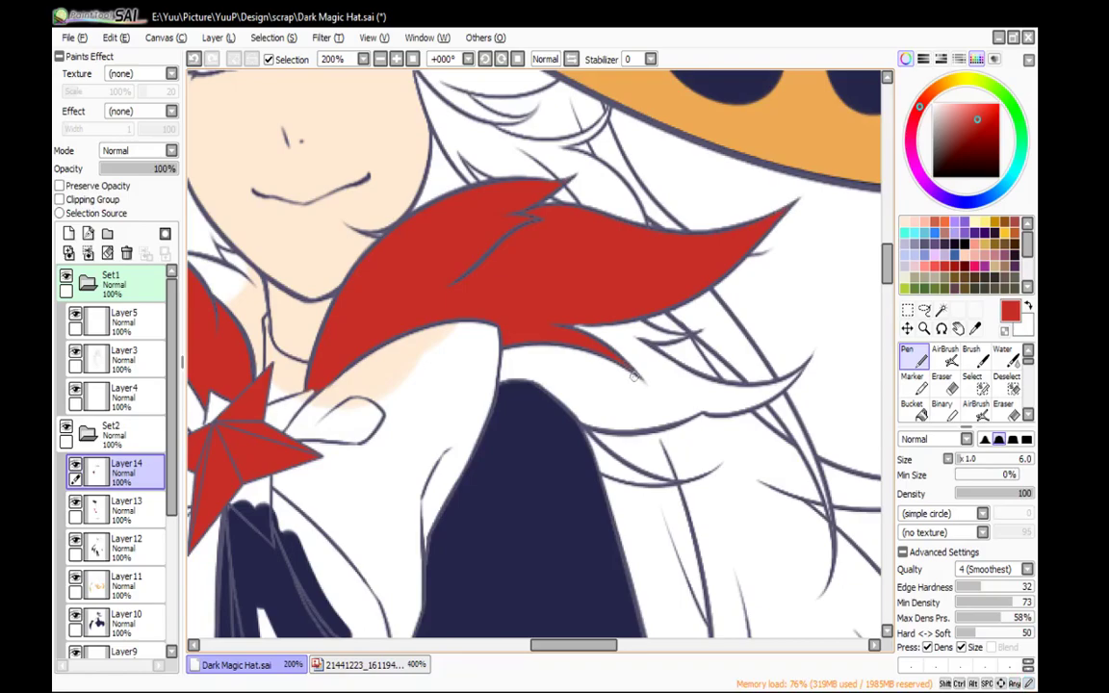
Airbrush red over the unfilled lower tip of the collar piece opposite the wand
{"action": "key", "text": "b"}
{"action": "left_click_drag", "start_coordinate": [585, 328], "coordinate": [621, 362]}
{"action": "key", "text": "space"}
{"action": "mouse_move", "coordinate": [438, 244]}
{"action": "left_mouse_down"}
{"action": "mouse_move", "coordinate": [841, 205]}
{"action": "mouse_move", "coordinate": [683, 246]}
{"action": "left_mouse_up"}
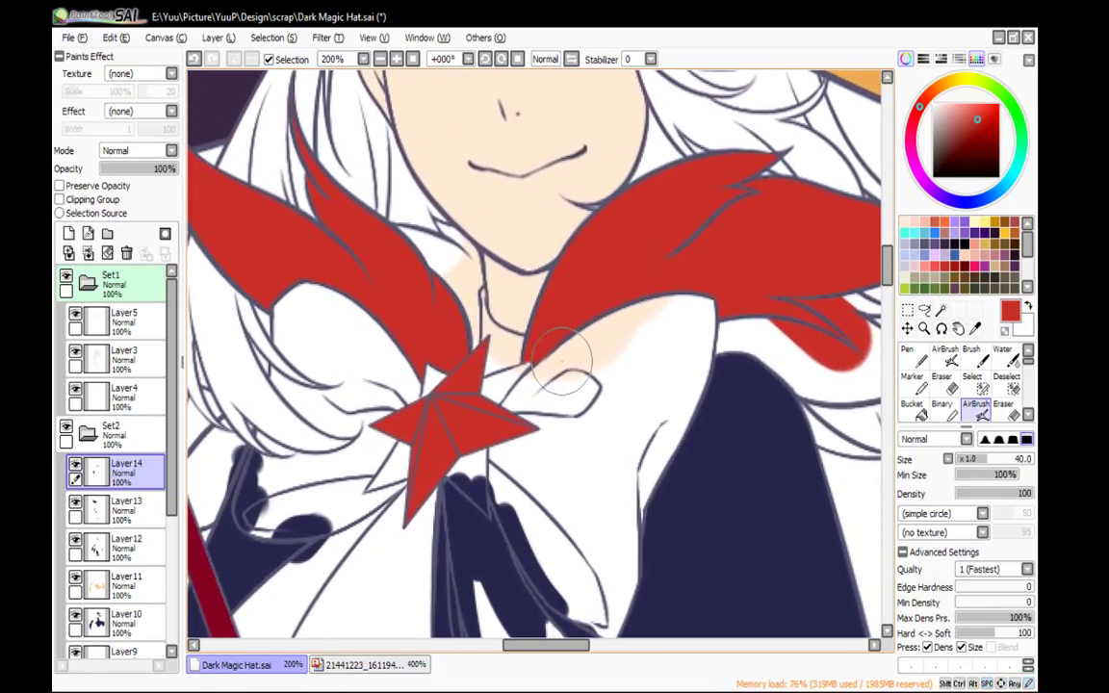
Add a new layer above Layer14, sample the crown's magenta and fill the lower collar piece opposite the wand
{"action": "left_click", "coordinate": [380, 60]}
{"action": "left_click", "coordinate": [380, 59]}
{"action": "left_click", "coordinate": [380, 60]}
{"action": "key", "text": "space"}
{"action": "left_click_drag", "start_coordinate": [708, 277], "coordinate": [673, 404]}
{"action": "left_click_drag", "start_coordinate": [666, 513], "coordinate": [750, 199]}
{"action": "mouse_move", "coordinate": [694, 417]}
{"action": "left_mouse_down"}
{"action": "mouse_move", "coordinate": [707, 376]}
{"action": "mouse_move", "coordinate": [691, 503]}
{"action": "mouse_move", "coordinate": [690, 383]}
{"action": "mouse_move", "coordinate": [712, 215]}
{"action": "mouse_move", "coordinate": [695, 228]}
{"action": "mouse_move", "coordinate": [658, 178]}
{"action": "mouse_move", "coordinate": [572, 447]}
{"action": "mouse_move", "coordinate": [664, 513]}
{"action": "mouse_move", "coordinate": [655, 311]}
{"action": "mouse_move", "coordinate": [732, 250]}
{"action": "mouse_move", "coordinate": [732, 374]}
{"action": "mouse_move", "coordinate": [612, 523]}
{"action": "mouse_move", "coordinate": [528, 688]}
{"action": "mouse_move", "coordinate": [585, 525]}
{"action": "mouse_move", "coordinate": [647, 516]}
{"action": "mouse_move", "coordinate": [573, 412]}
{"action": "left_mouse_up"}
{"action": "left_click", "coordinate": [68, 233]}
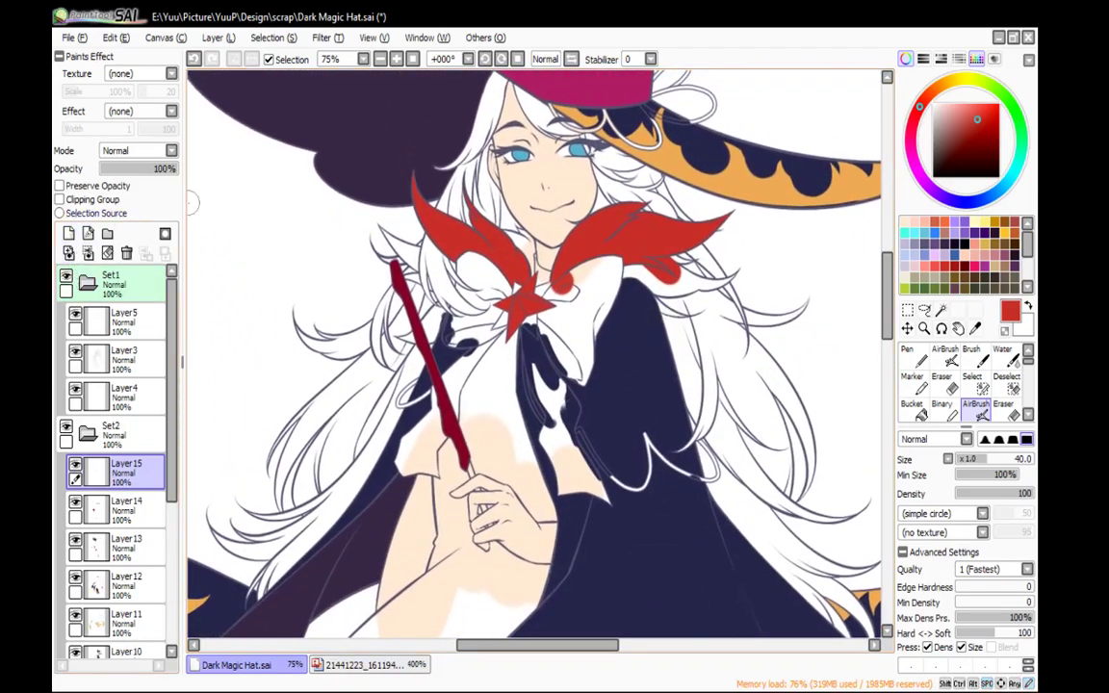
{"action": "left_click", "coordinate": [627, 81], "text": "alt"}
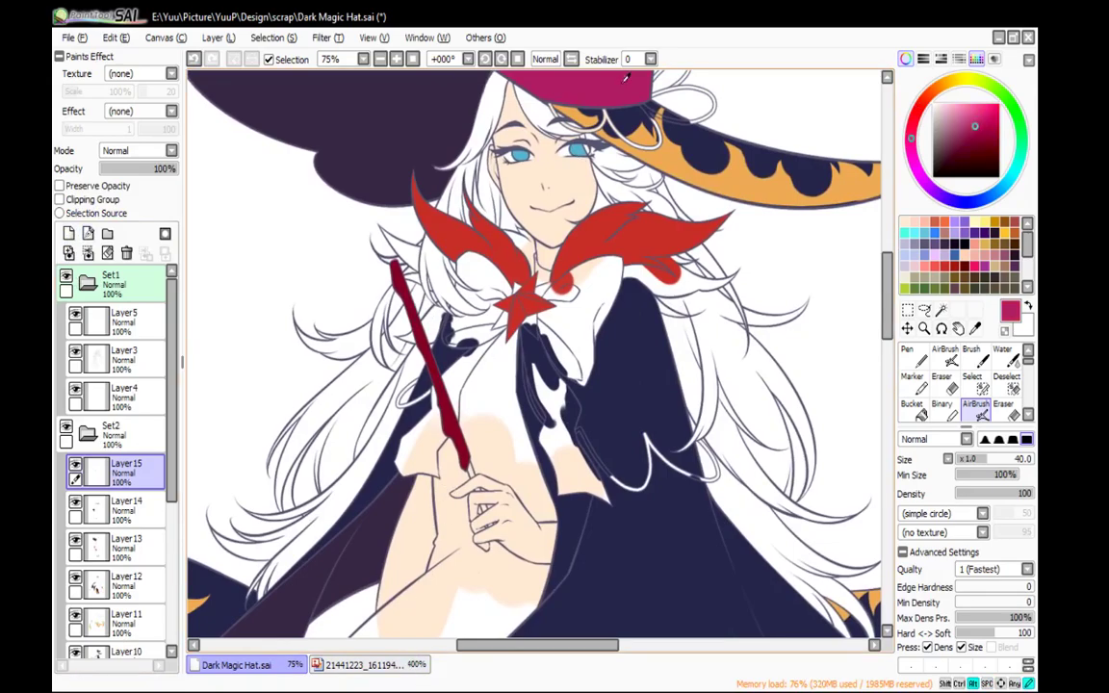
{"action": "key", "text": "g"}
{"action": "left_click", "coordinate": [698, 287]}
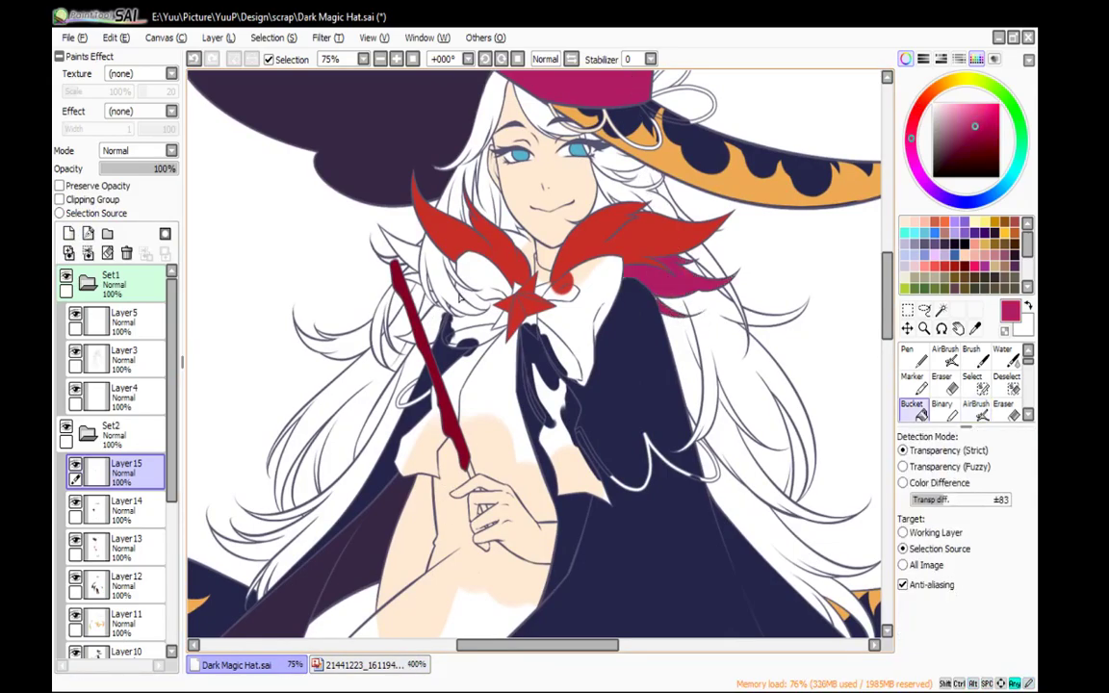
Fill the lower collar pieces behind the wand with the same magenta
{"action": "left_click", "coordinate": [414, 258]}
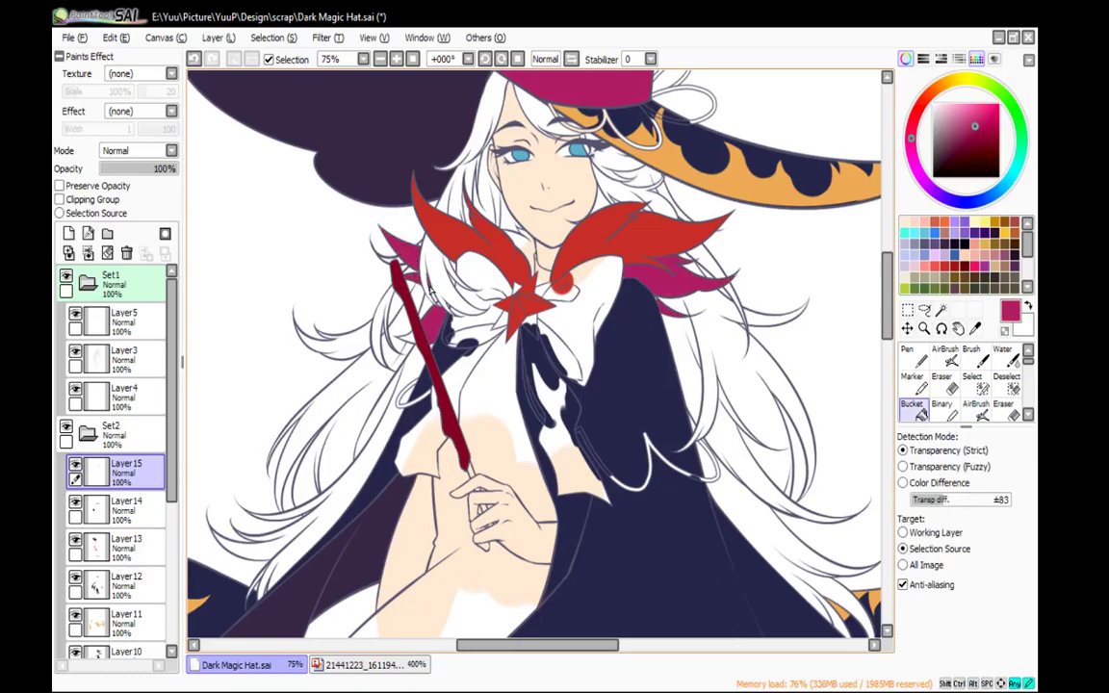
{"action": "key", "text": "g"}
{"action": "key", "text": "g"}
{"action": "left_click", "coordinate": [412, 339]}
{"action": "key", "text": "g"}
Touch up the tips and narrow gaps of the magenta collar pieces on both sides with the Pen
{"action": "key", "text": "n"}
{"action": "left_click", "coordinate": [396, 59]}
{"action": "left_click", "coordinate": [396, 59]}
{"action": "left_click", "coordinate": [396, 59]}
{"action": "left_click_drag", "start_coordinate": [357, 165], "coordinate": [585, 271]}
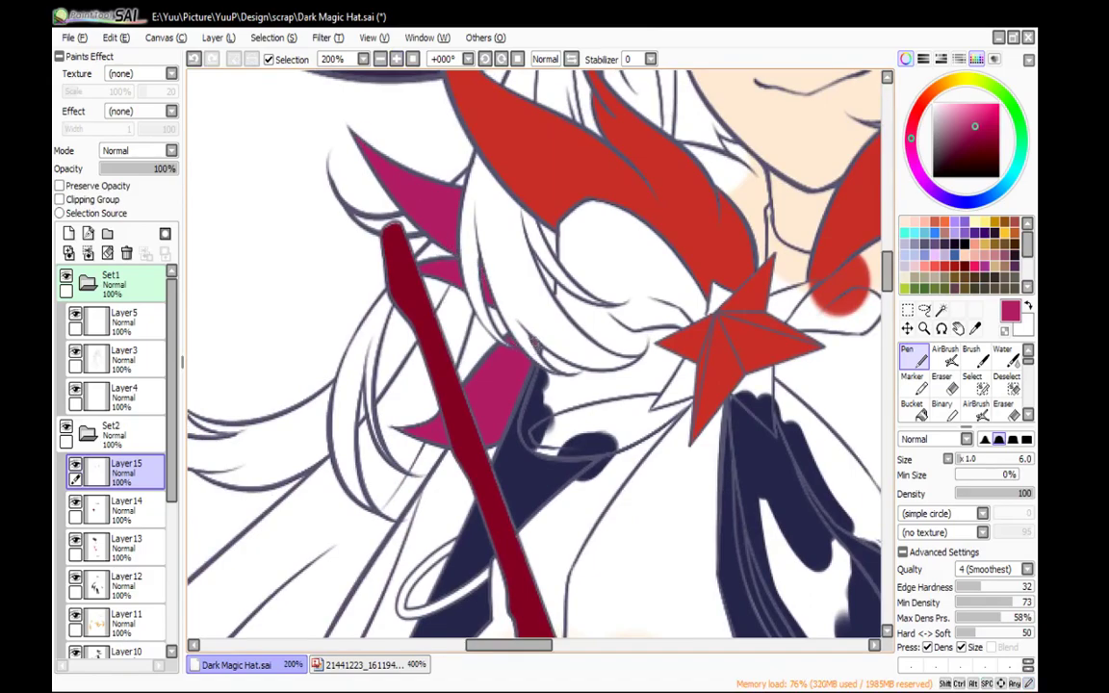
{"action": "left_click_drag", "start_coordinate": [555, 520], "coordinate": [593, 278]}
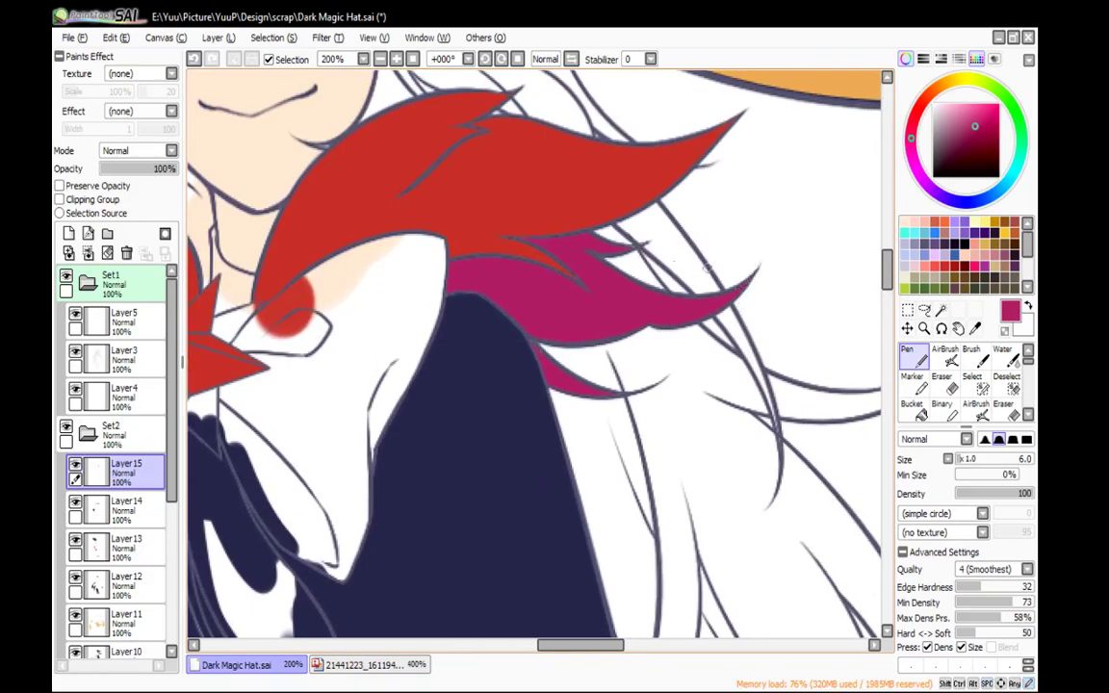
{"action": "left_click_drag", "start_coordinate": [589, 345], "coordinate": [690, 393]}
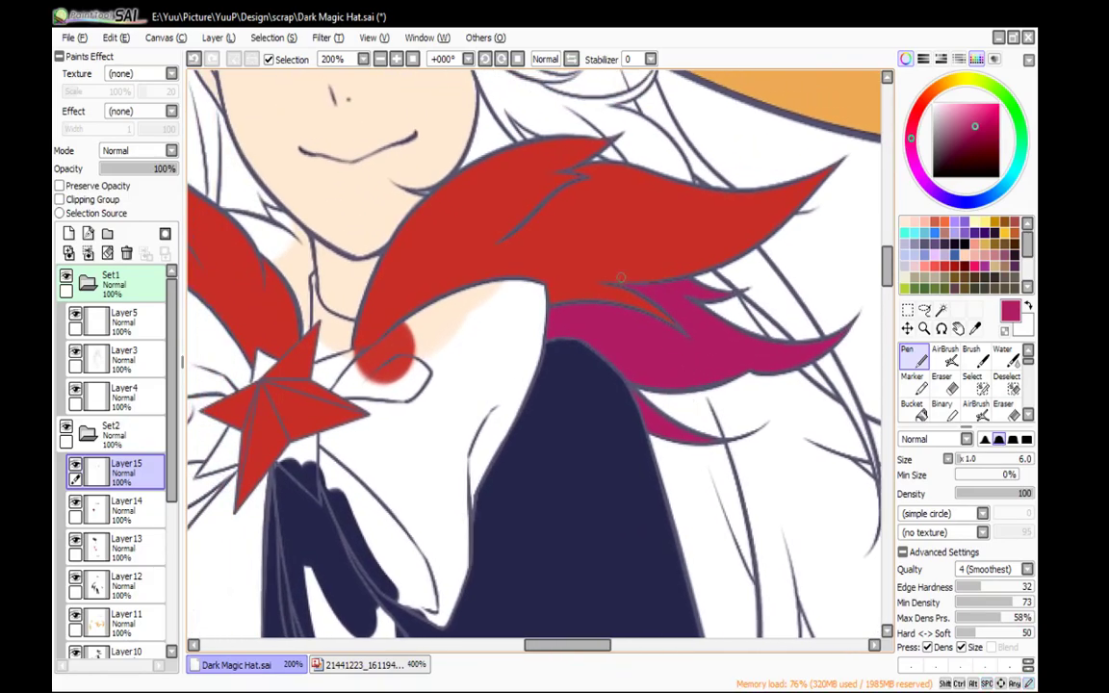
{"action": "left_click_drag", "start_coordinate": [687, 152], "coordinate": [712, 212]}
{"action": "left_click_drag", "start_coordinate": [445, 420], "coordinate": [705, 387]}
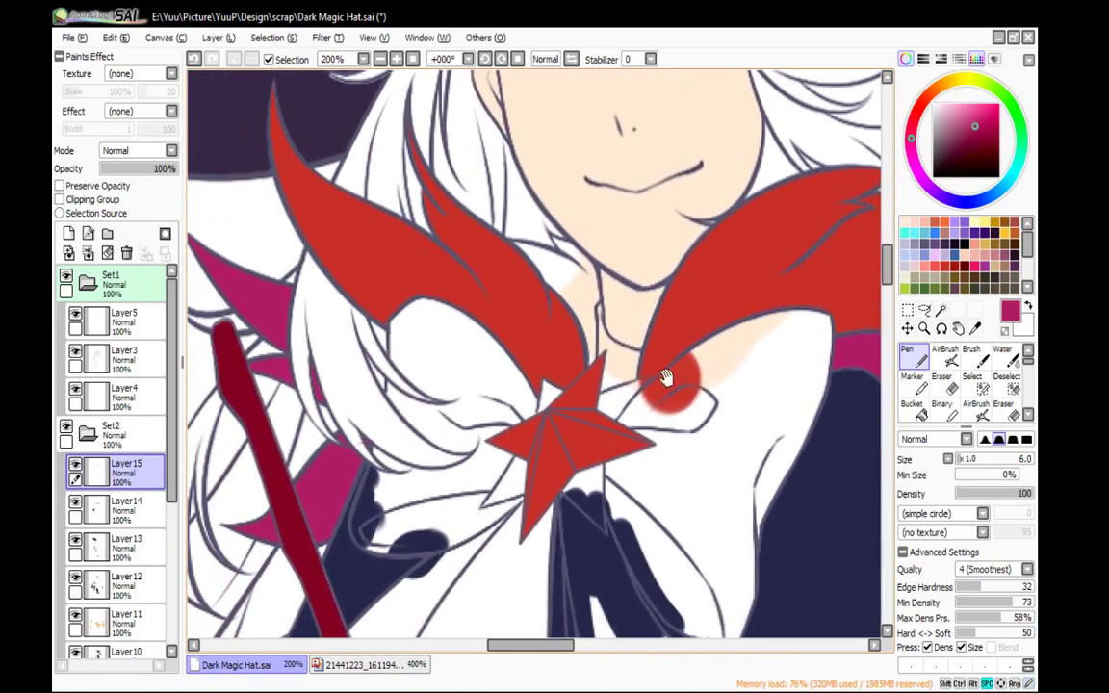
Fill the collar's inner side by the neck and the small gap above the star brooch with magenta
{"action": "left_click_drag", "start_coordinate": [589, 325], "coordinate": [488, 167]}
{"action": "key", "text": "g"}
{"action": "left_click", "coordinate": [449, 234]}
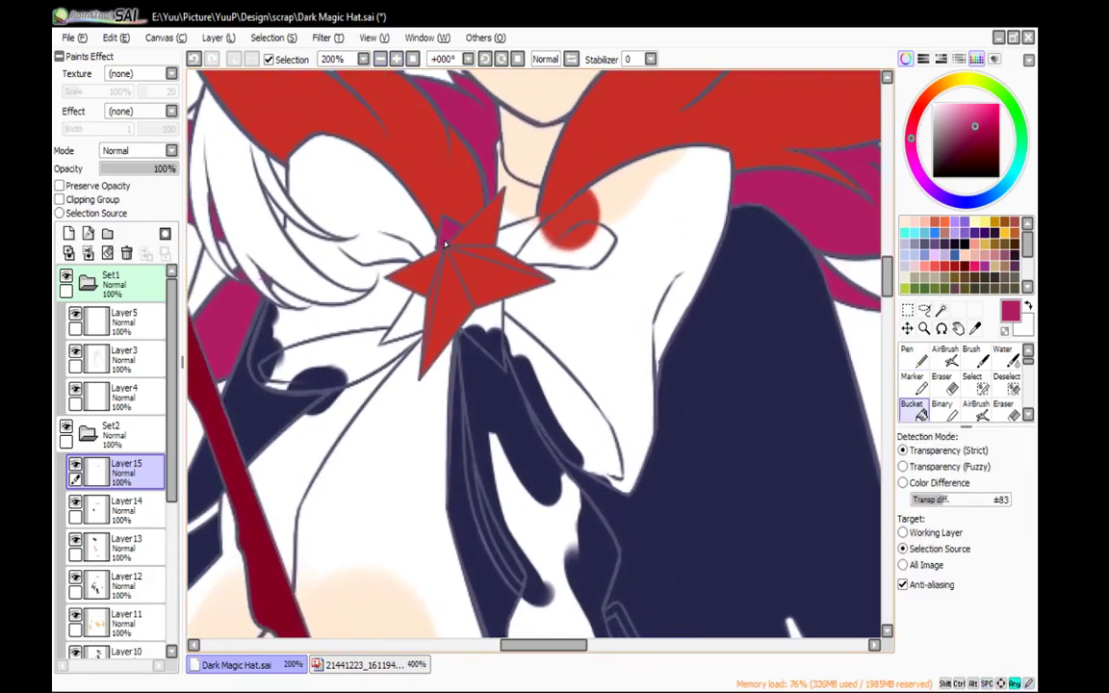
Fill the remaining small points behind the star brooch with magenta on Layer15
{"action": "left_click", "coordinate": [415, 314]}
{"action": "left_click", "coordinate": [483, 324]}
{"action": "left_click", "coordinate": [521, 240]}
{"action": "key", "text": "n"}
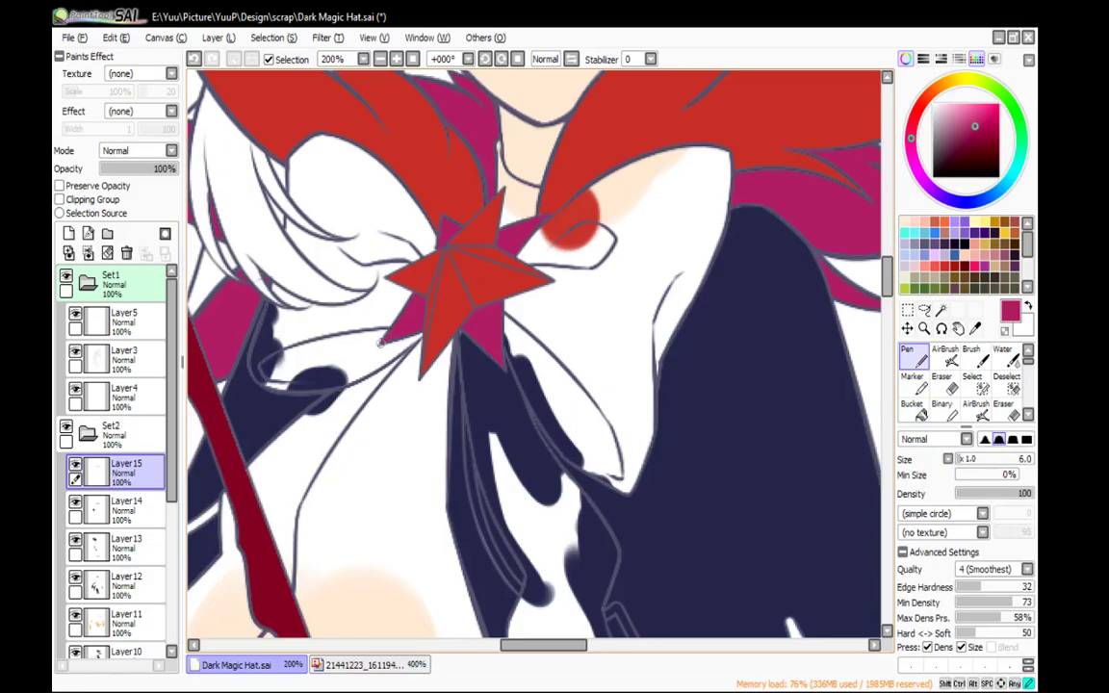
Sample purple from the reference image's bow and recolor the points behind the star brooch with it, preserving Layer15's opacity
{"action": "left_click", "coordinate": [369, 664]}
{"action": "left_click", "coordinate": [537, 416], "text": "alt"}
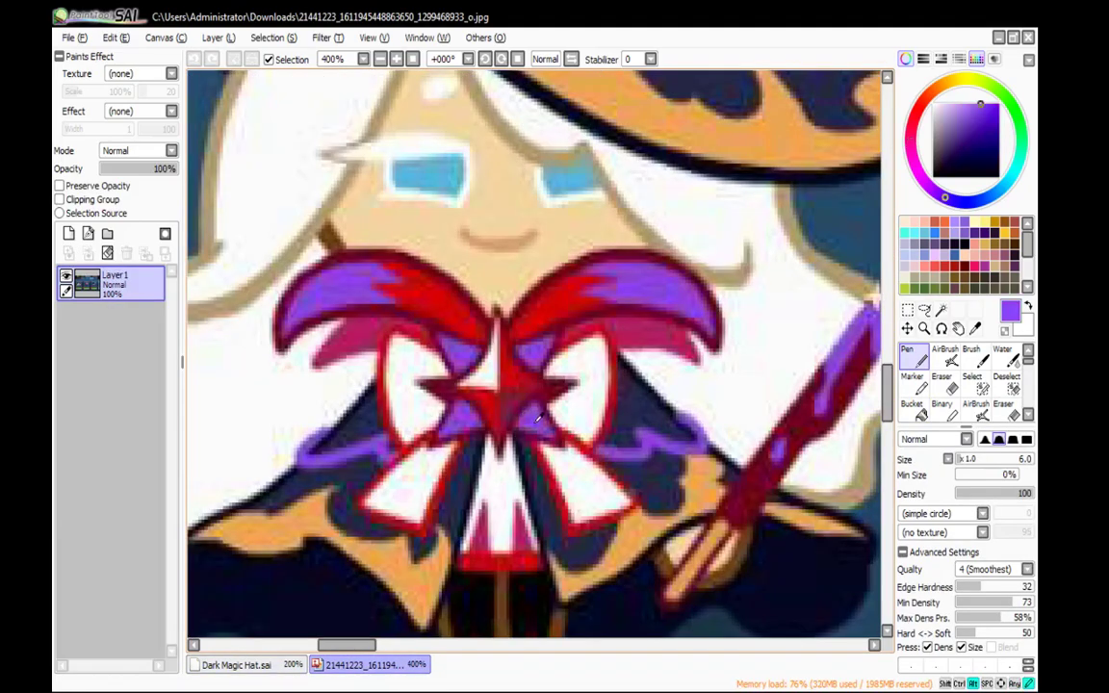
{"action": "left_click", "coordinate": [235, 664]}
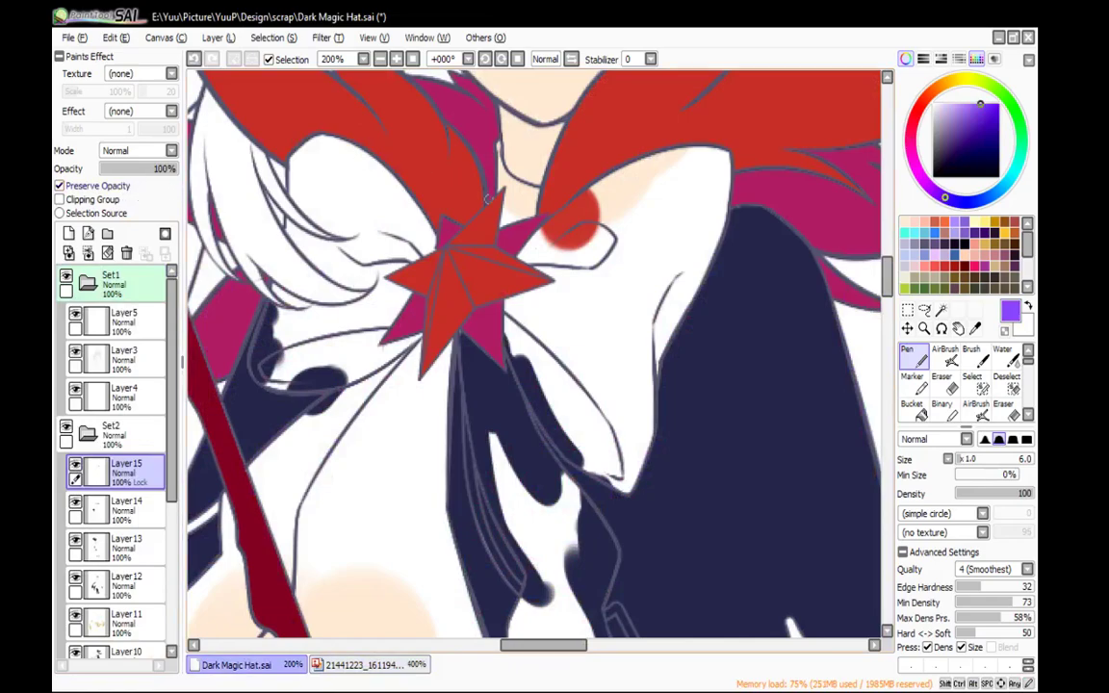
{"action": "key", "text": "g"}
{"action": "left_click", "coordinate": [486, 333]}
{"action": "left_click", "coordinate": [513, 234]}
{"action": "left_click", "coordinate": [400, 329]}
{"action": "key", "text": "n"}
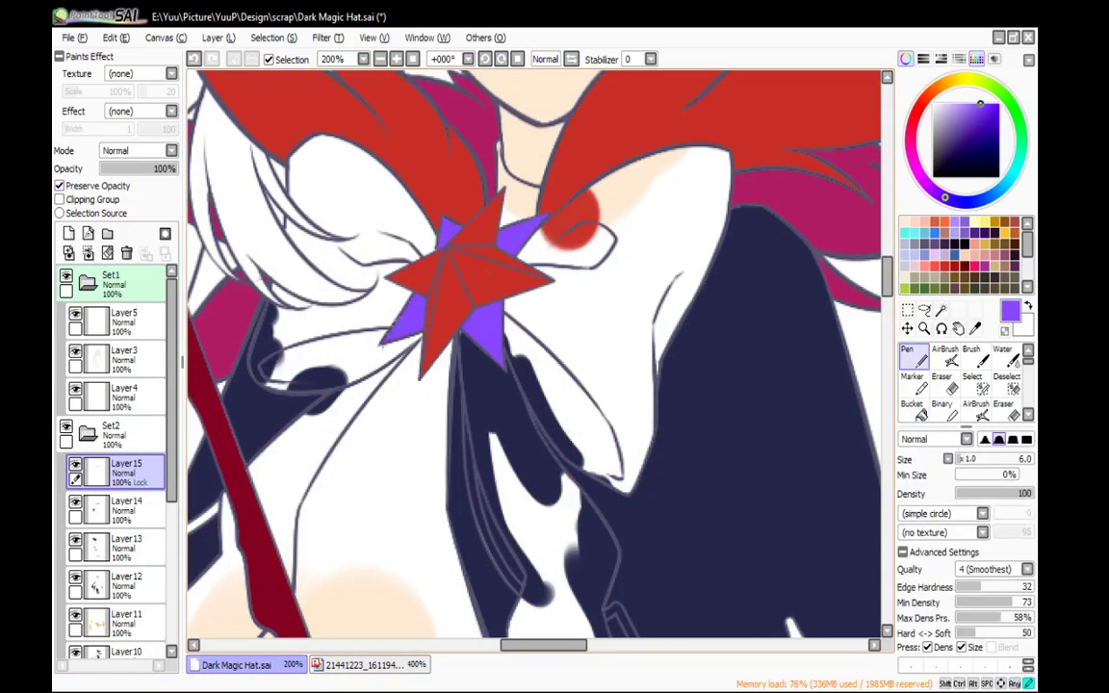
{"action": "left_click", "coordinate": [135, 184]}
Fill the lower ribbon loops on the hat with the same purple
{"action": "left_click", "coordinate": [386, 61]}
{"action": "left_click", "coordinate": [386, 60]}
{"action": "left_click", "coordinate": [386, 61]}
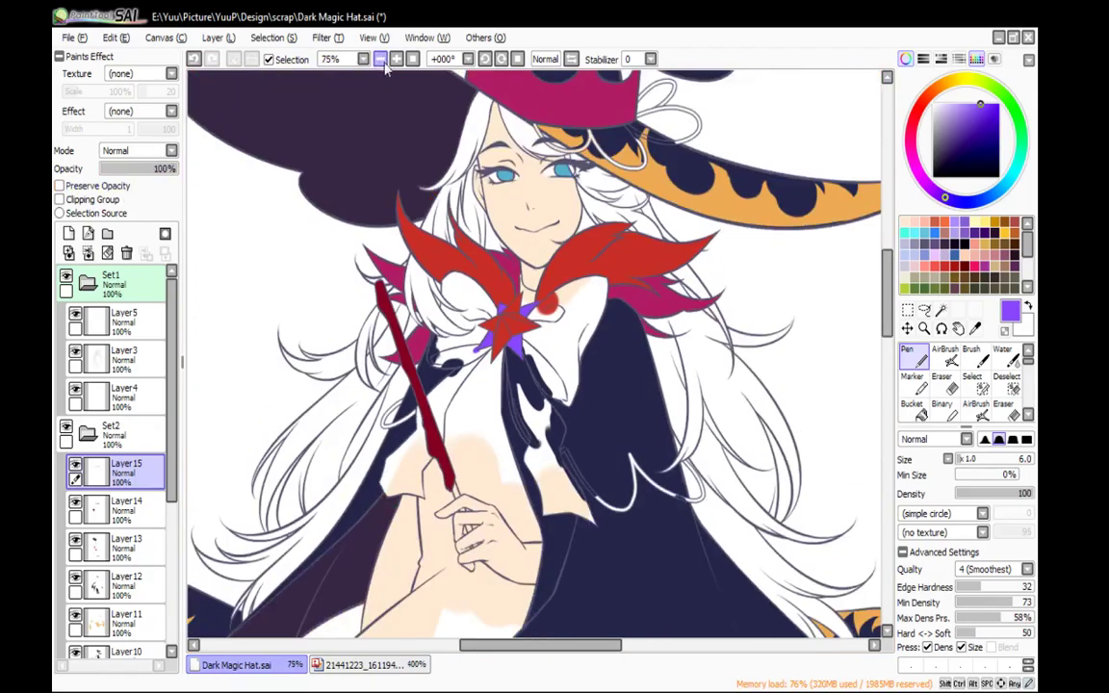
{"action": "left_click_drag", "start_coordinate": [705, 235], "coordinate": [678, 338]}
{"action": "left_click", "coordinate": [915, 411]}
{"action": "left_click", "coordinate": [622, 260]}
{"action": "left_click", "coordinate": [569, 244]}
{"action": "left_click", "coordinate": [914, 357]}
Try to merge Layer5 down into Layer3 to clean up the lines where the brow meets the hat ribbon
{"action": "left_click", "coordinate": [395, 60]}
{"action": "left_click", "coordinate": [395, 61]}
{"action": "left_click", "coordinate": [129, 328]}
{"action": "key", "text": "e"}
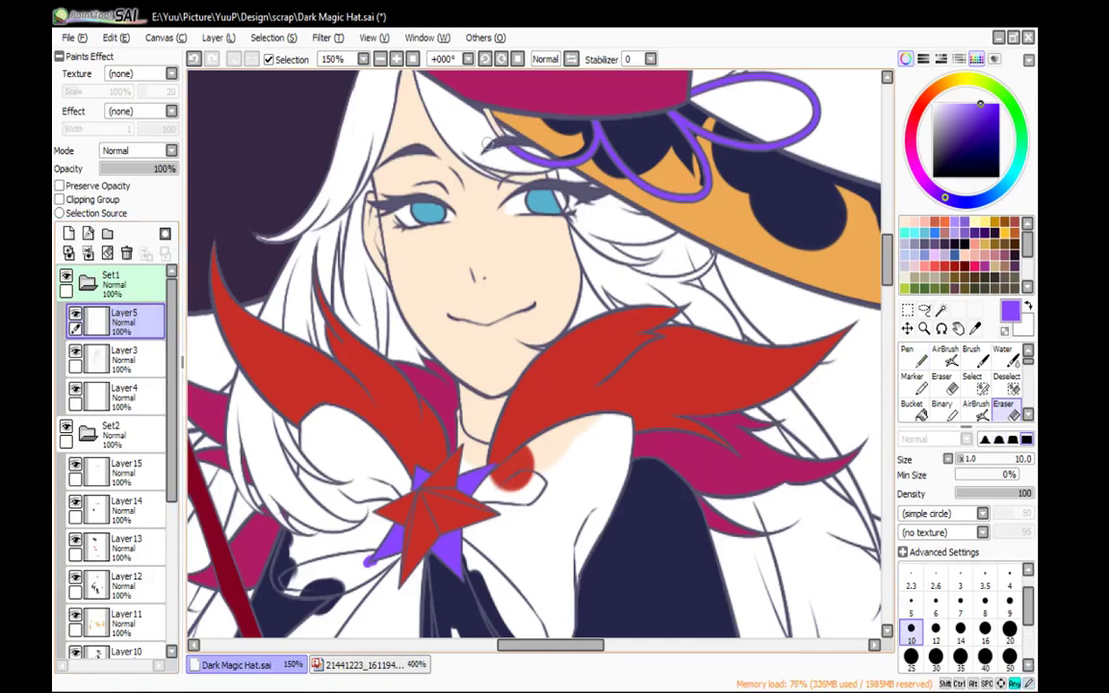
{"action": "key", "text": "n"}
{"action": "left_click", "coordinate": [140, 293]}
{"action": "left_click_drag", "start_coordinate": [359, 278], "coordinate": [328, 360]}
{"action": "left_click", "coordinate": [88, 325]}
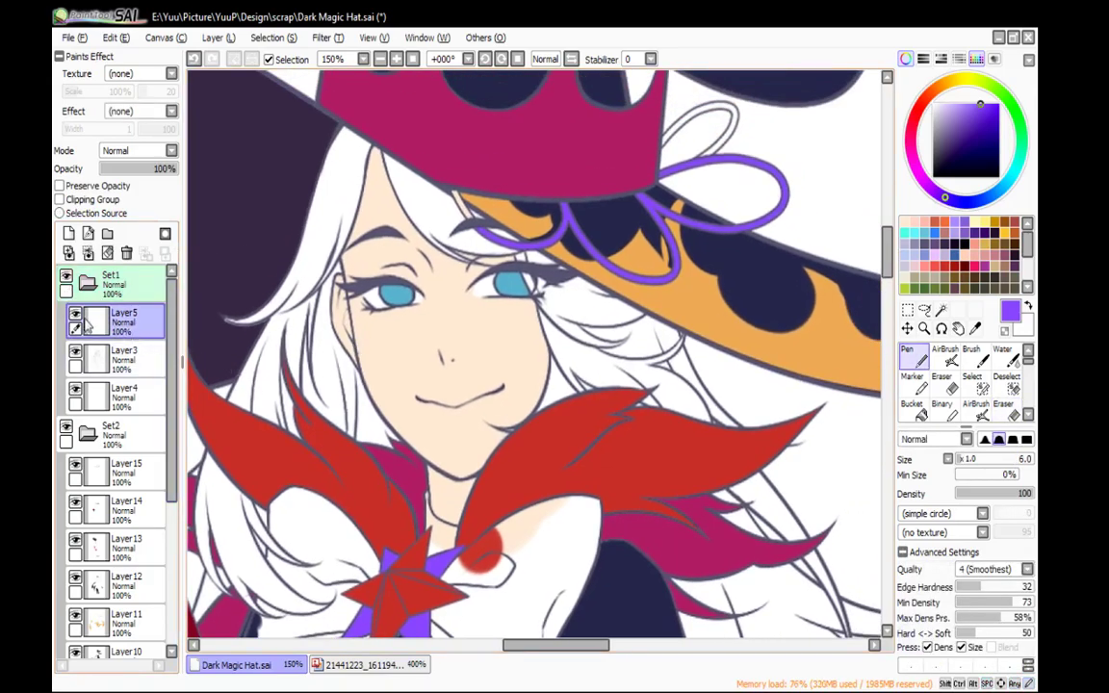
{"action": "left_click", "coordinate": [122, 371]}
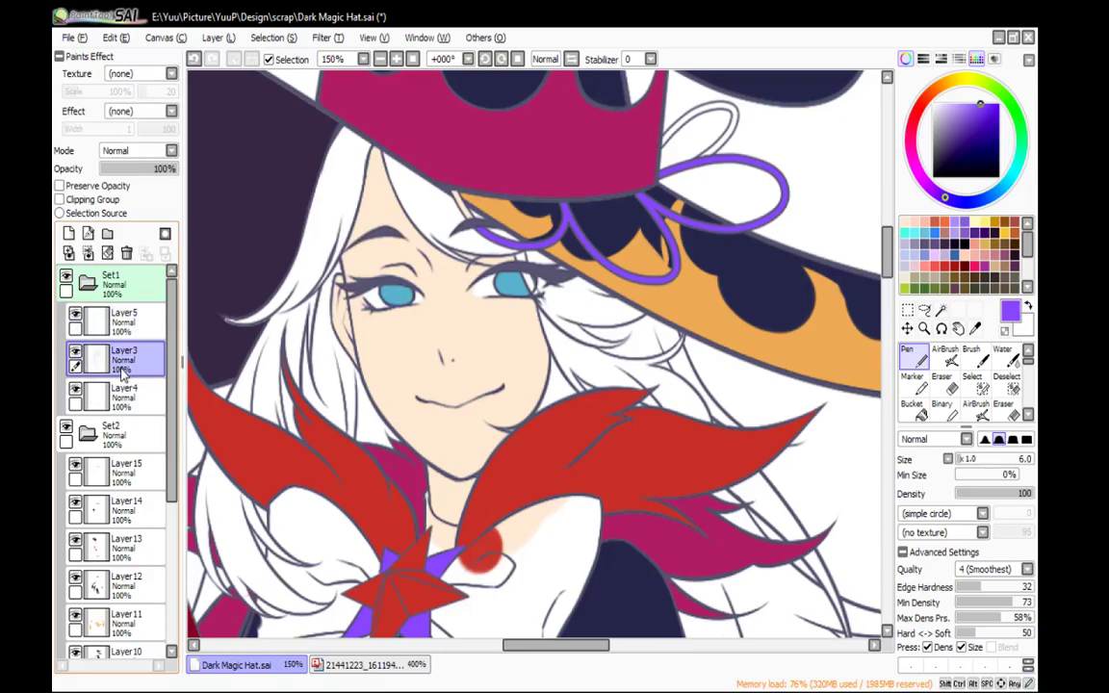
{"action": "left_click", "coordinate": [75, 355]}
{"action": "left_click", "coordinate": [75, 355]}
{"action": "left_click", "coordinate": [125, 326]}
{"action": "key", "text": "ctrl+e"}
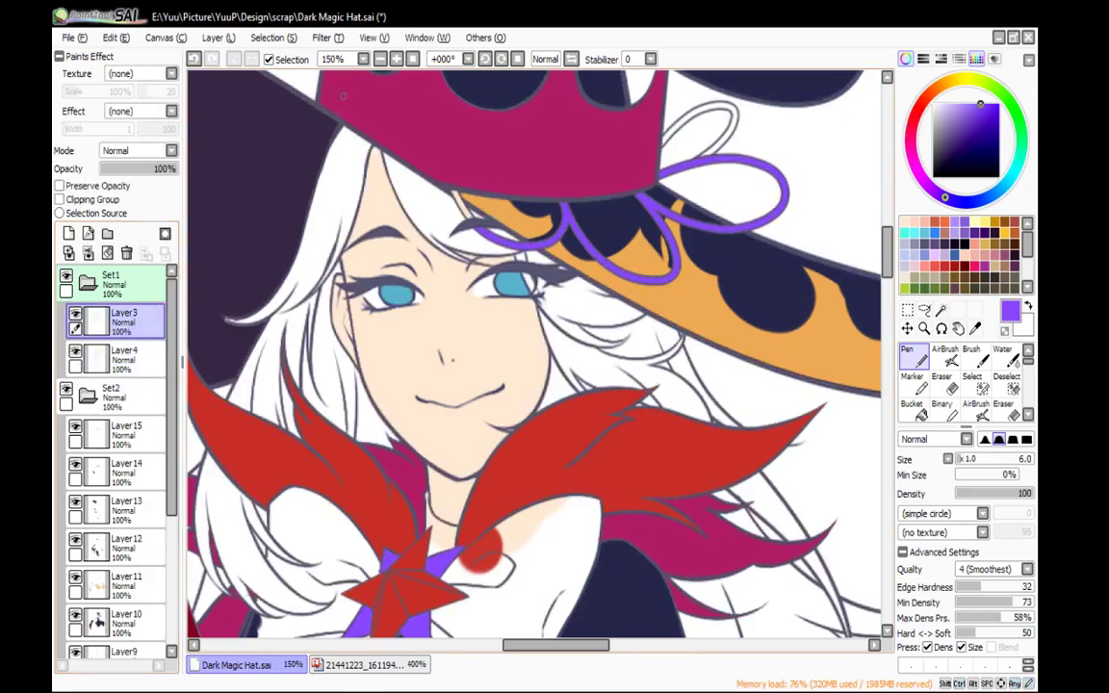
Try to erase the brow lines around the hat ribbon on the merged layer, and undo the merge
{"action": "left_click", "coordinate": [395, 60]}
{"action": "key", "text": "e"}
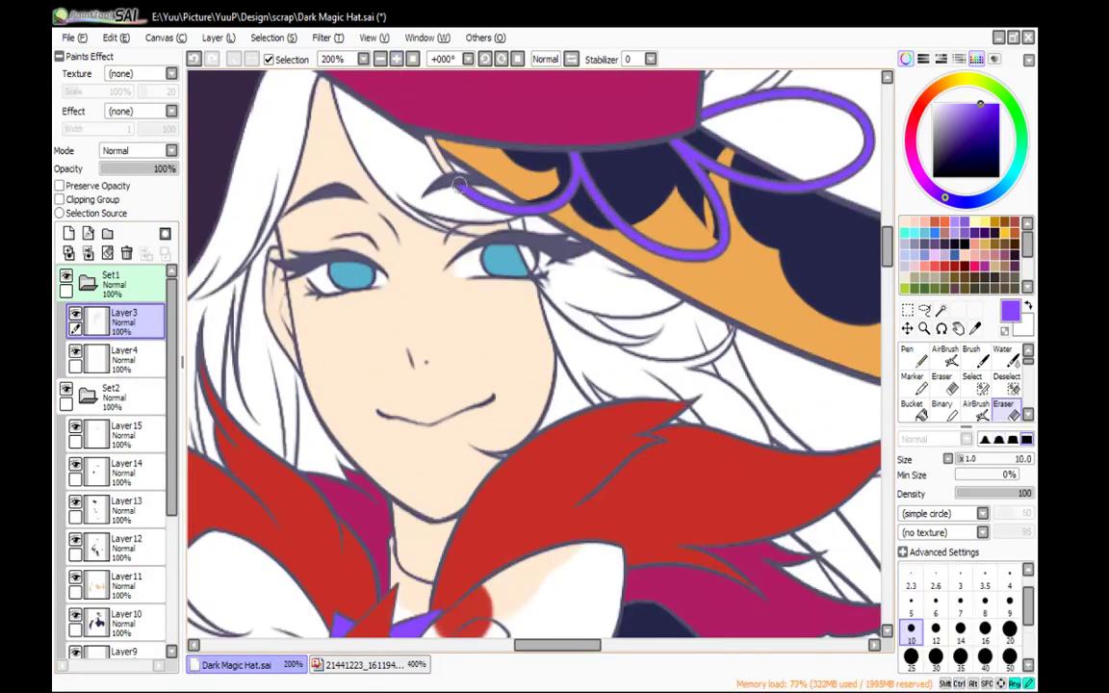
{"action": "key", "text": "n"}
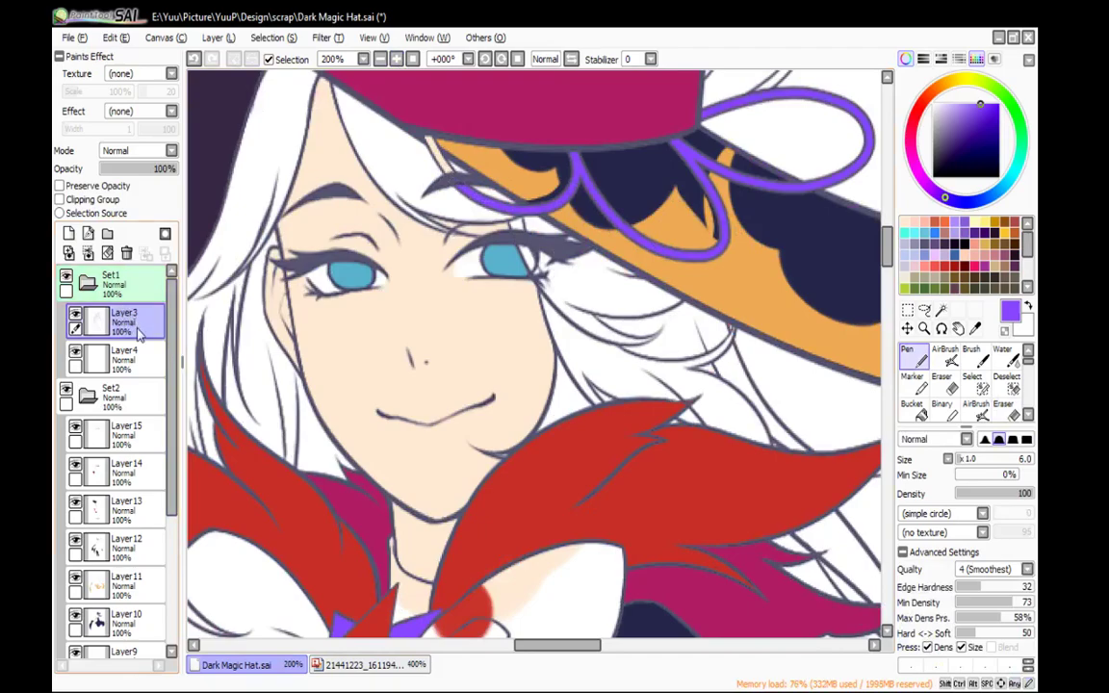
{"action": "key", "text": "e"}
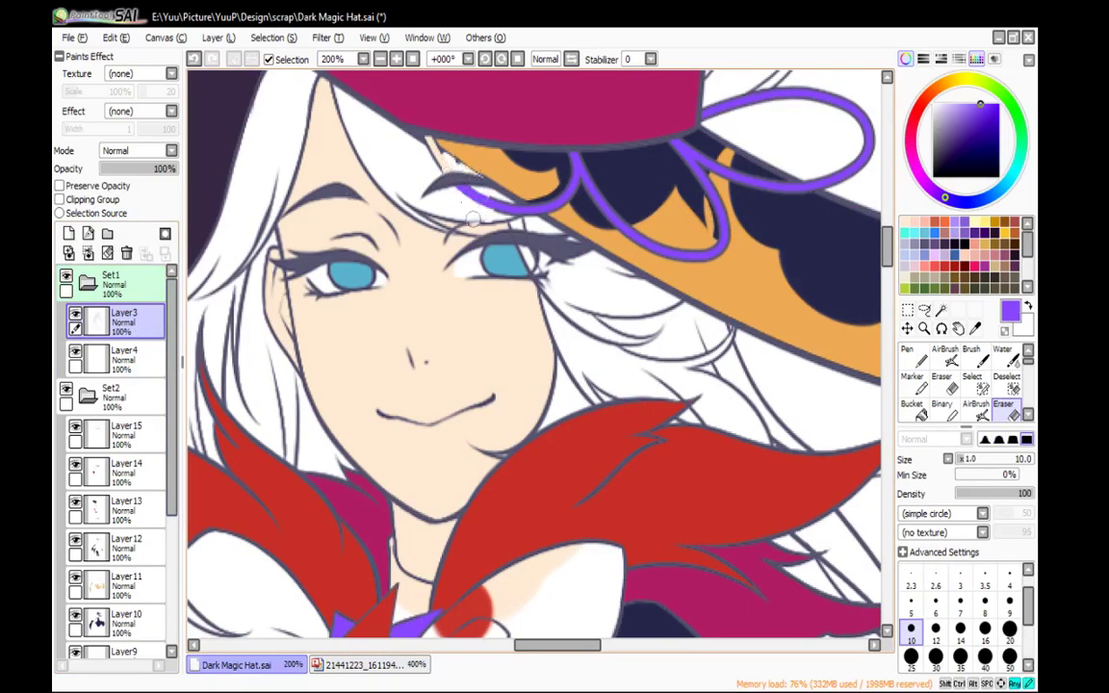
{"action": "key", "text": "n"}
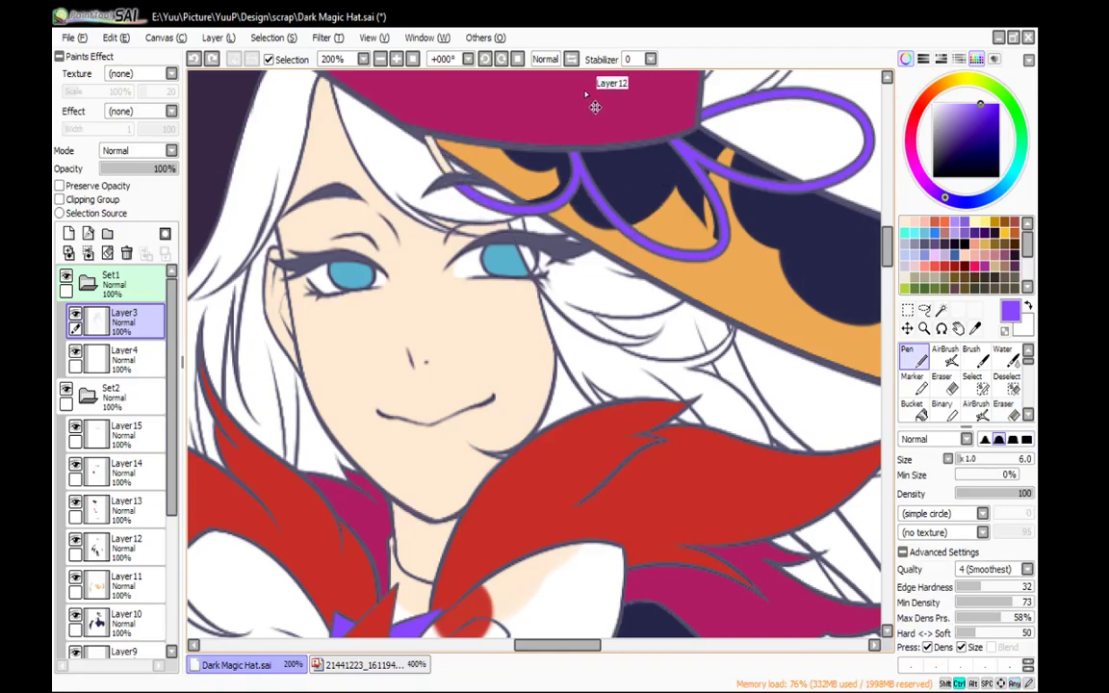
{"action": "key", "text": "ctrl+z"}
{"action": "left_click", "coordinate": [75, 315]}
{"action": "left_click", "coordinate": [76, 316]}
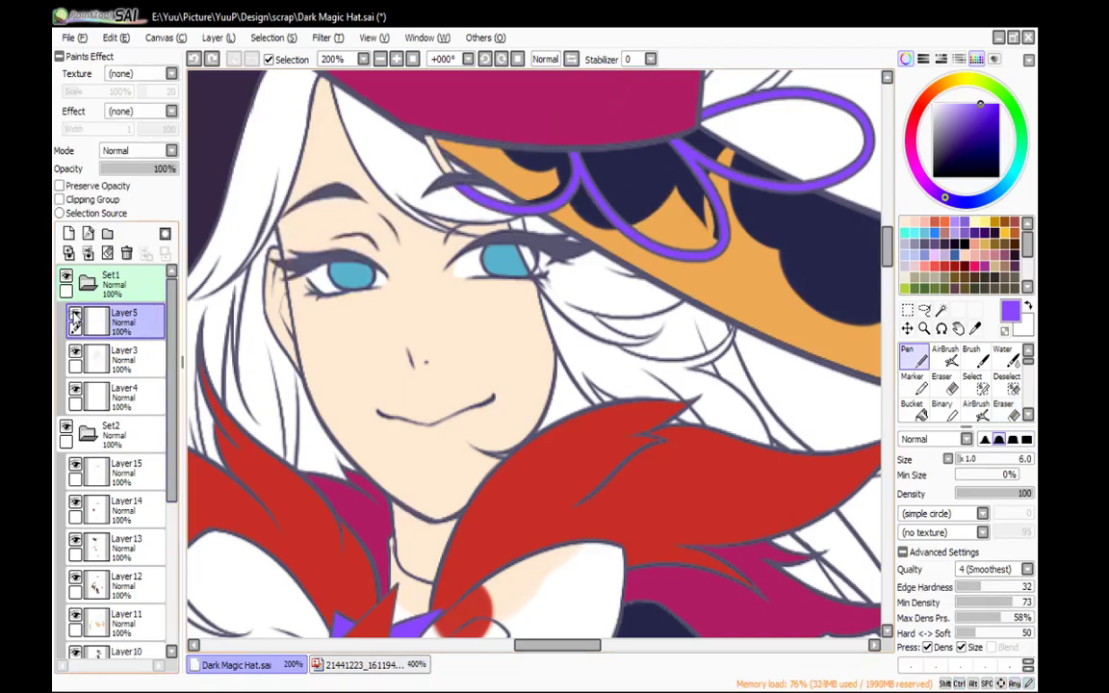
Erase the part of the eyebrow on Layer4 that overlaps the end of the hat ribbon
{"action": "left_click", "coordinate": [149, 400]}
{"action": "key", "text": "e"}
{"action": "left_click_drag", "start_coordinate": [450, 173], "coordinate": [454, 181]}
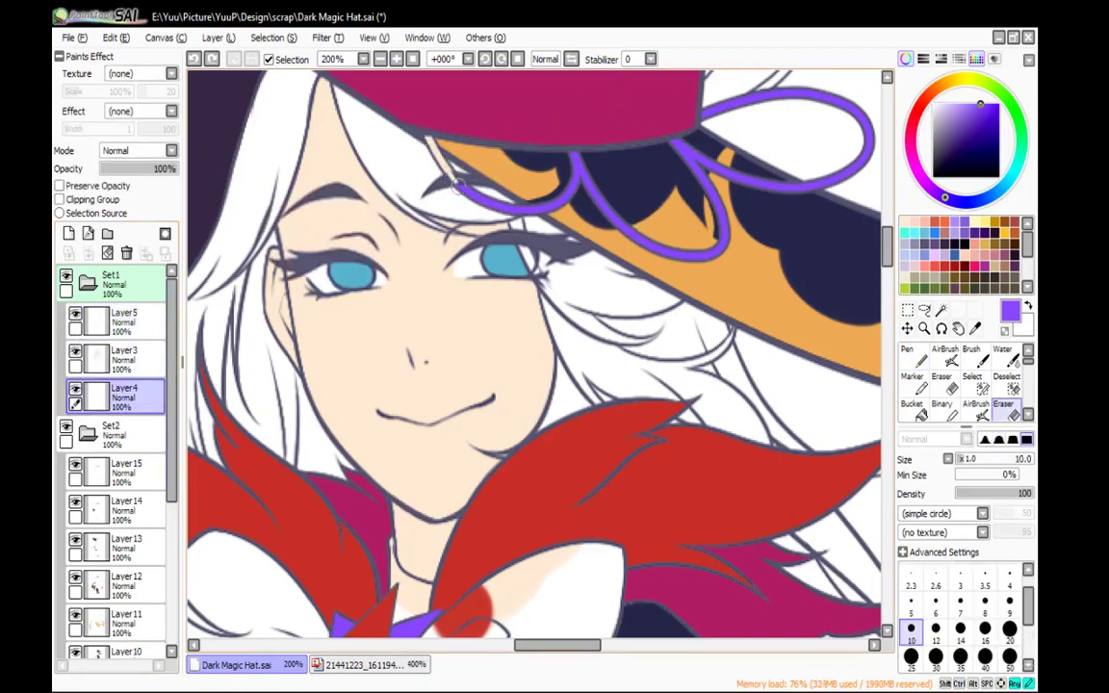
{"action": "key", "text": "n"}
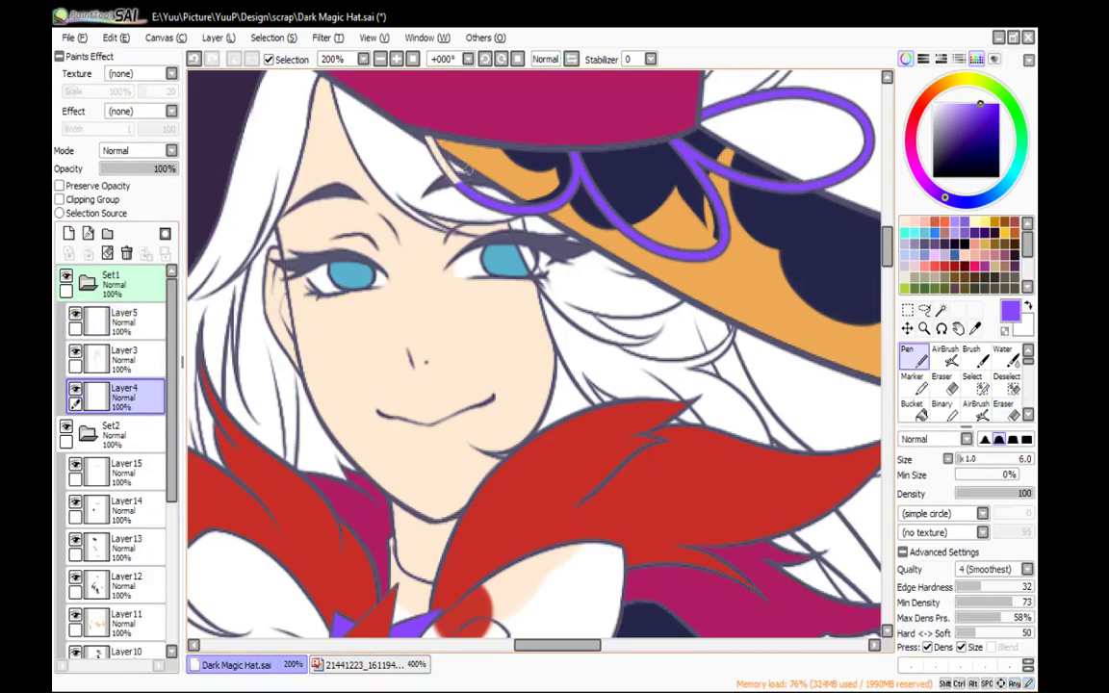
Fill the remaining upper ribbon loop beside the hat's crown with purple on Layer15
{"action": "left_click", "coordinate": [125, 470]}
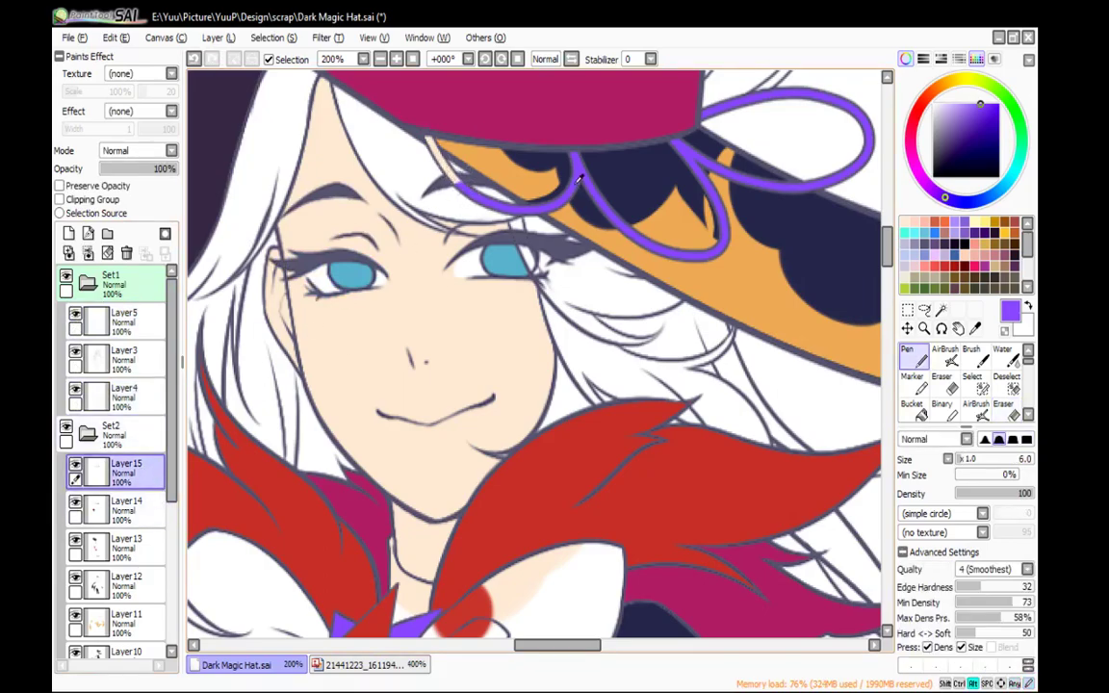
{"action": "key", "text": "g"}
{"action": "key", "text": "n"}
{"action": "left_click_drag", "start_coordinate": [717, 120], "coordinate": [563, 213]}
{"action": "key", "text": "g"}
{"action": "left_click", "coordinate": [566, 153]}
{"action": "key", "text": "n"}
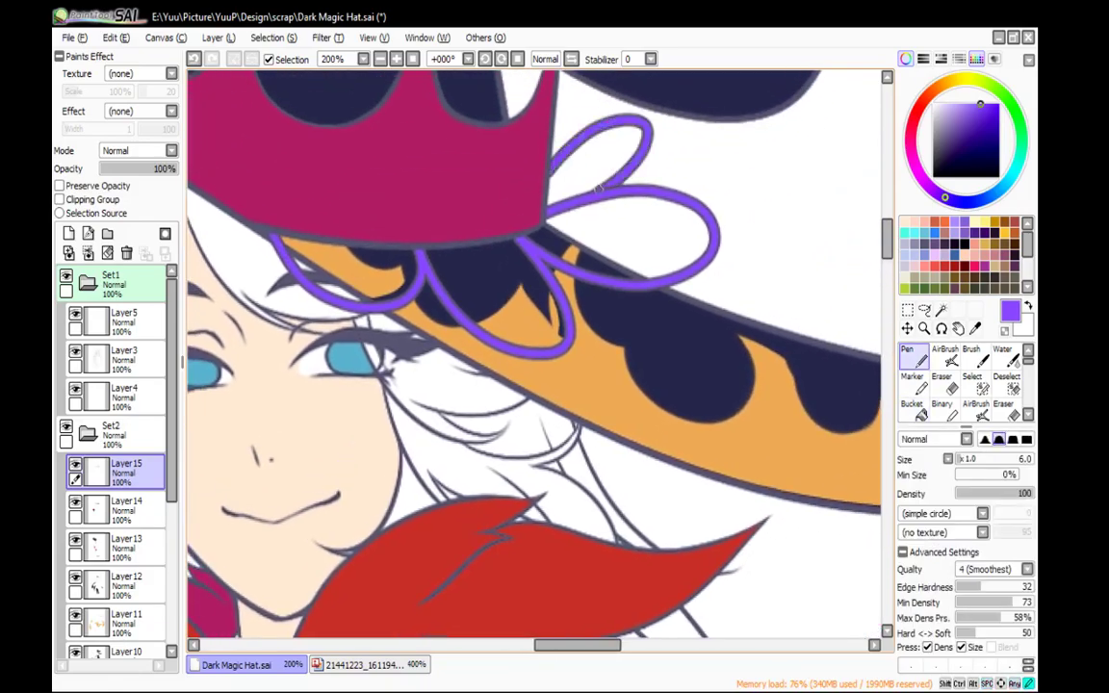
Fill the looping cord trim on both sides of the cape with purple
{"action": "left_click_drag", "start_coordinate": [635, 607], "coordinate": [628, 79]}
{"action": "left_click_drag", "start_coordinate": [589, 492], "coordinate": [802, 255]}
{"action": "key", "text": "g"}
{"action": "left_click", "coordinate": [534, 222]}
{"action": "key", "text": "n"}
{"action": "key", "text": "g"}
{"action": "left_click", "coordinate": [433, 279]}
{"action": "key", "text": "n"}
{"action": "left_click_drag", "start_coordinate": [421, 217], "coordinate": [464, 293]}
{"action": "left_click_drag", "start_coordinate": [376, 244], "coordinate": [681, 252]}
{"action": "key", "text": "g"}
{"action": "left_click", "coordinate": [487, 297]}
{"action": "key", "text": "n"}
Sample orange from the wand handle in the reference image and color the witch's wand handle around her fingers
{"action": "left_click", "coordinate": [382, 60]}
{"action": "left_click_drag", "start_coordinate": [549, 347], "coordinate": [490, 271]}
{"action": "left_click", "coordinate": [387, 664]}
{"action": "left_click_drag", "start_coordinate": [661, 473], "coordinate": [587, 246]}
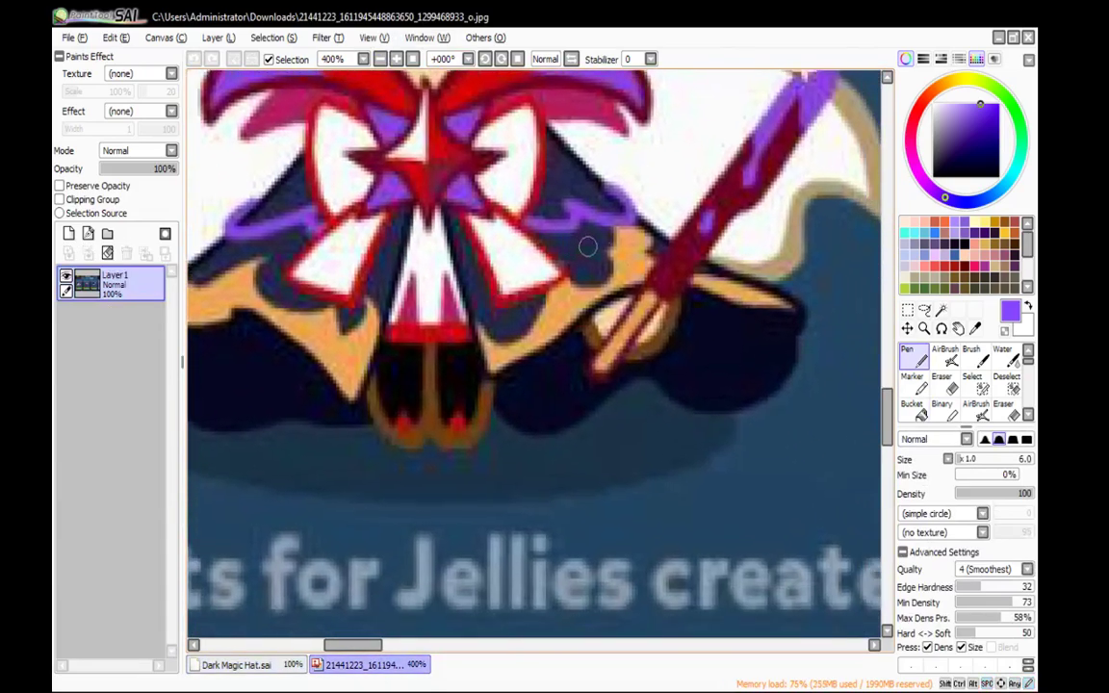
{"action": "left_click", "coordinate": [631, 326], "text": "alt"}
{"action": "left_click", "coordinate": [292, 664]}
{"action": "key", "text": "g"}
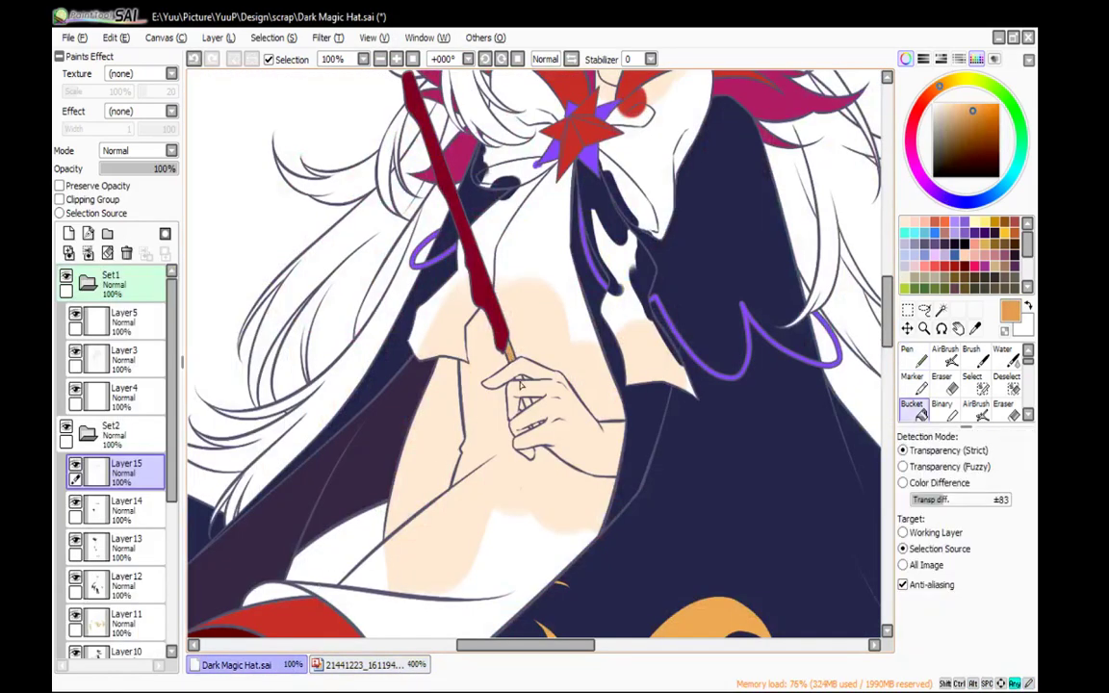
{"action": "key", "text": "n"}
{"action": "left_click_drag", "start_coordinate": [616, 548], "coordinate": [485, 291]}
Sample the reference cape's lighter orange and recolor all orange flame areas on Layer11, preserving the layer's opacity
{"action": "left_click", "coordinate": [395, 663]}
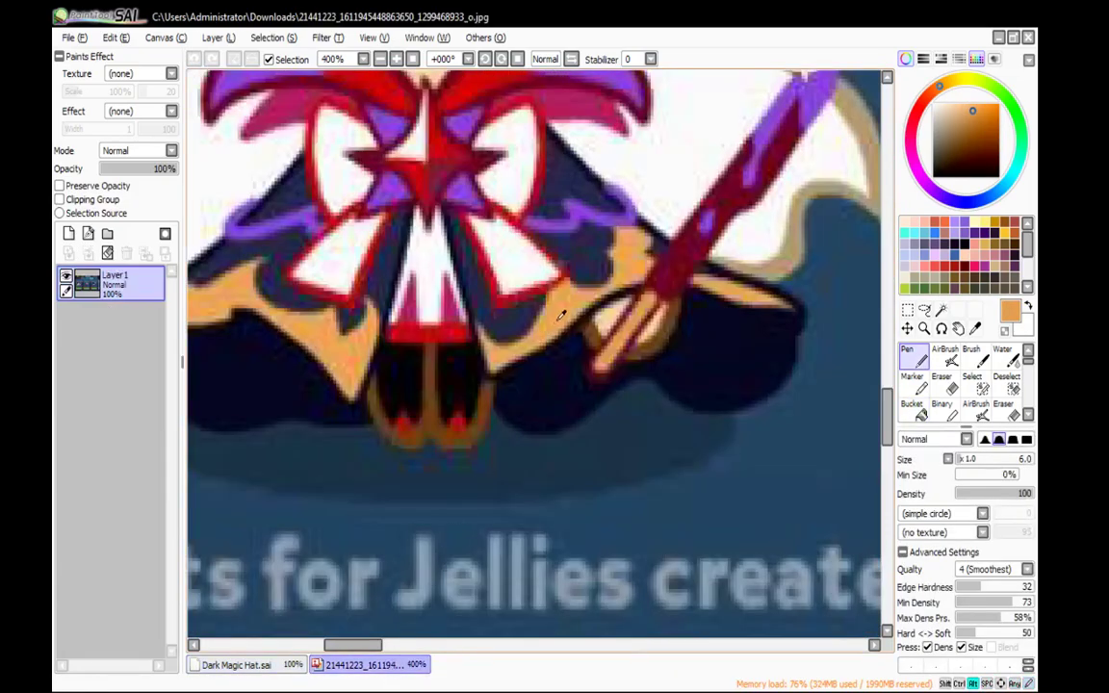
{"action": "left_click", "coordinate": [236, 664]}
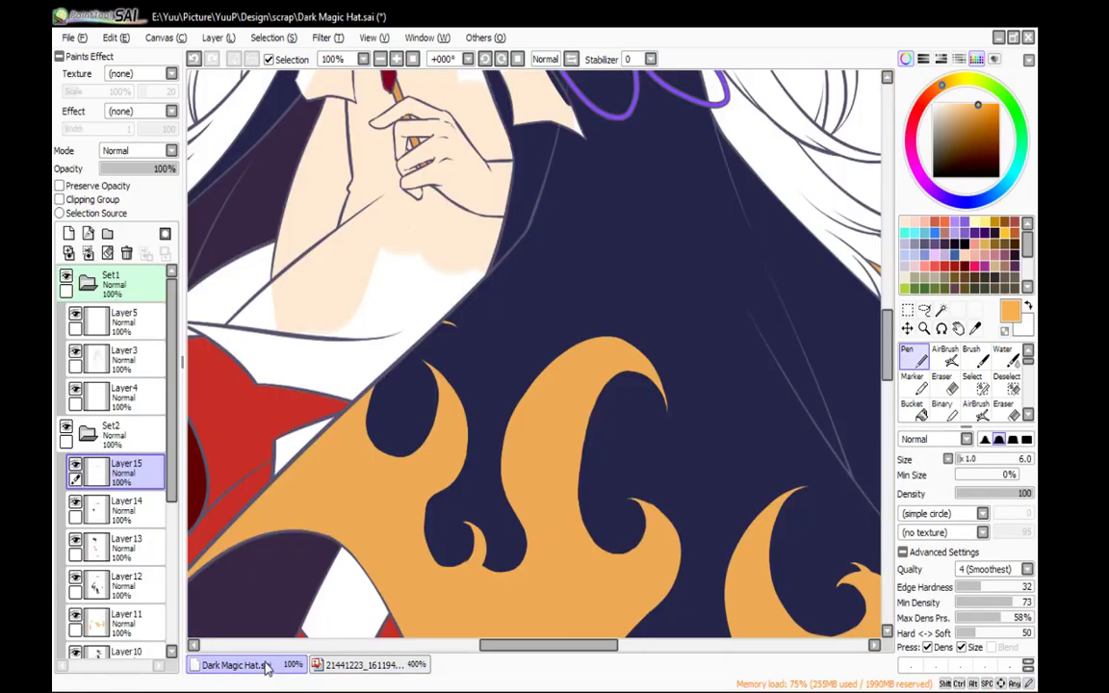
{"action": "left_click", "coordinate": [134, 621]}
{"action": "left_click", "coordinate": [122, 186]}
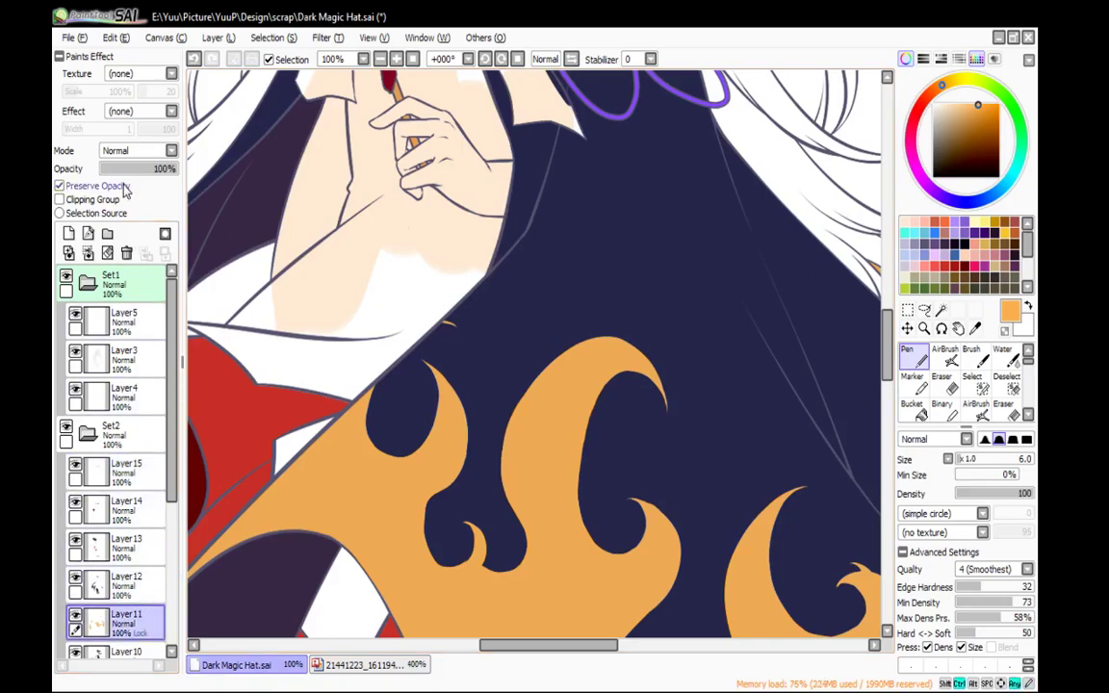
{"action": "scroll", "coordinate": [425, 296], "scroll_direction": "down", "scroll_amount": 3}
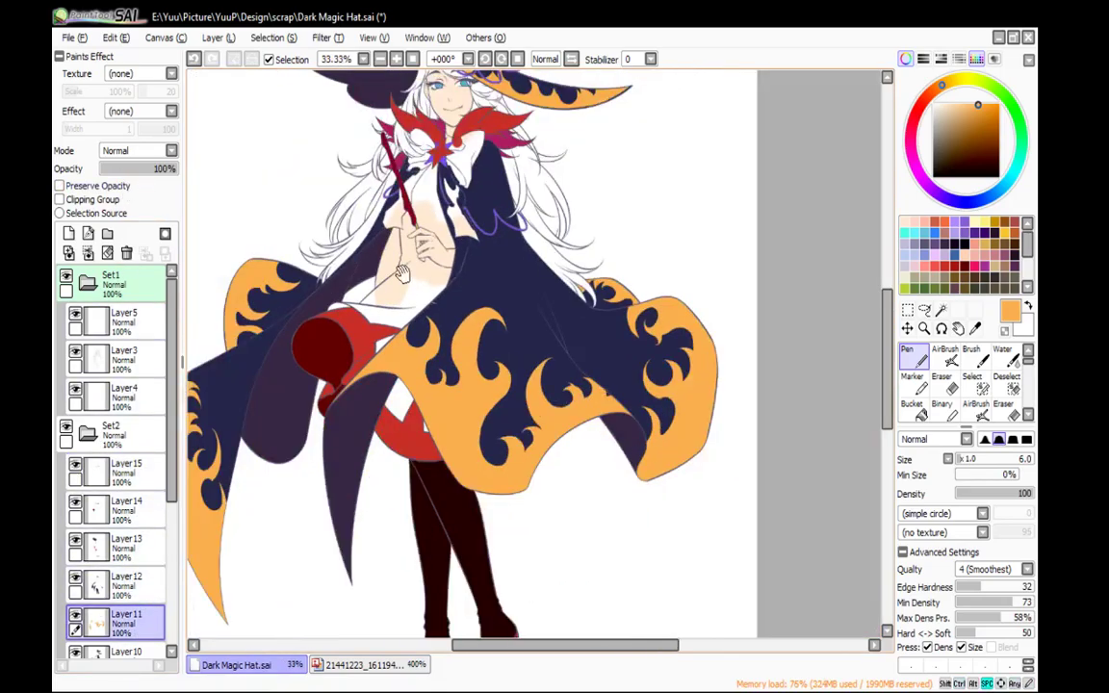
Toggle Layer15's visibility to compare the character with and without the colors on it
{"action": "left_click", "coordinate": [94, 472]}
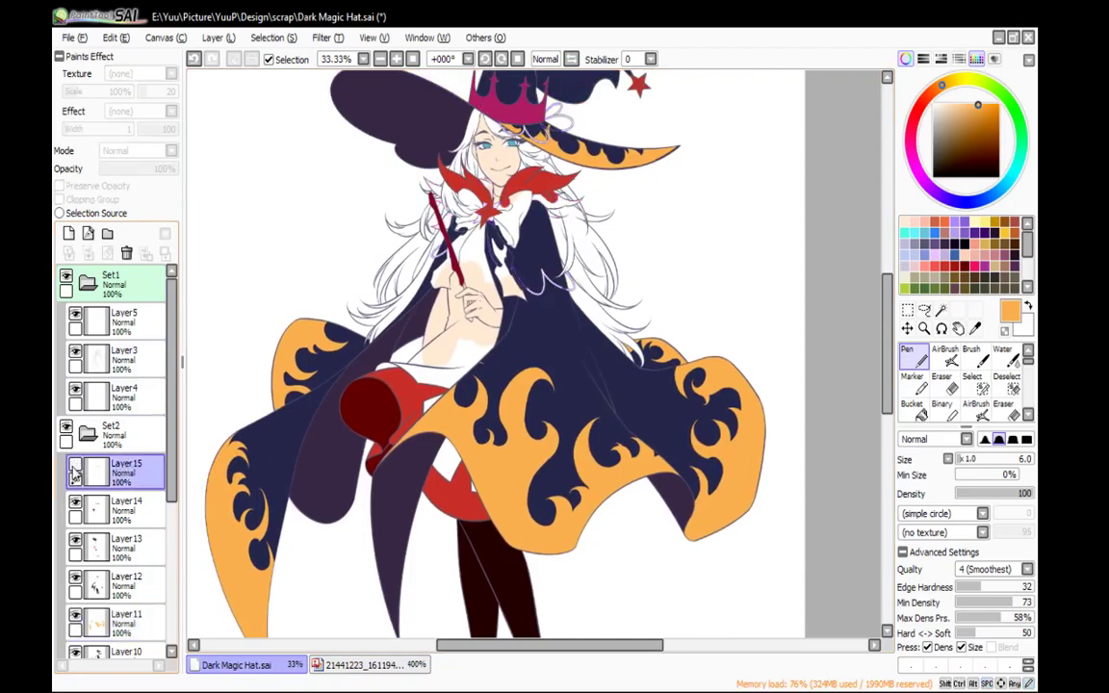
{"action": "left_click", "coordinate": [75, 466]}
{"action": "left_click", "coordinate": [73, 469]}
{"action": "left_click", "coordinate": [73, 469]}
{"action": "left_click", "coordinate": [73, 469]}
{"action": "left_click", "coordinate": [73, 468]}
{"action": "left_click", "coordinate": [74, 469]}
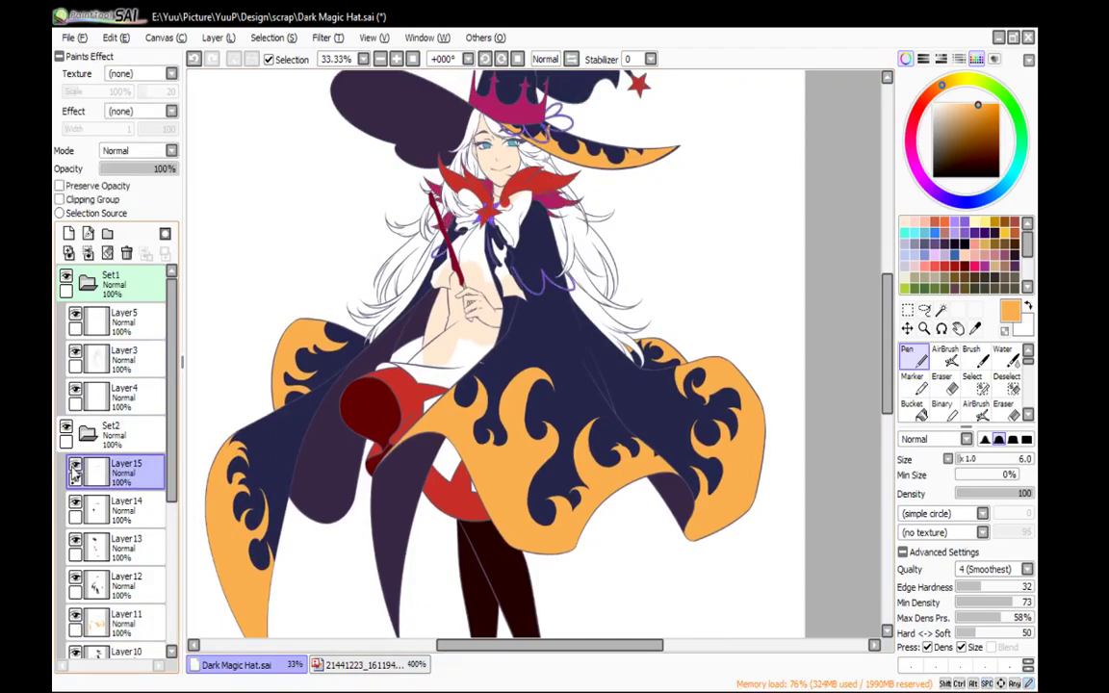
Sample the collar's magenta and fill the small gap between the hair strands beside the bow
{"action": "scroll", "coordinate": [318, 275], "scroll_direction": "up", "scroll_amount": 4}
{"action": "left_click_drag", "start_coordinate": [866, 139], "coordinate": [413, 396]}
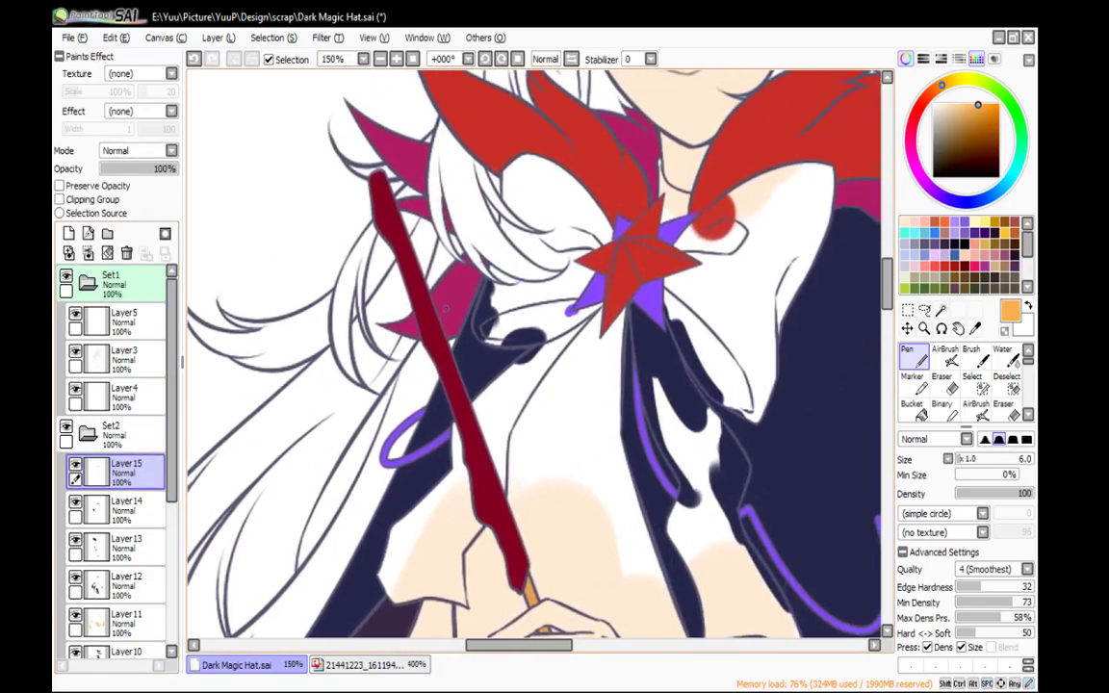
{"action": "left_click_drag", "start_coordinate": [502, 235], "coordinate": [502, 288]}
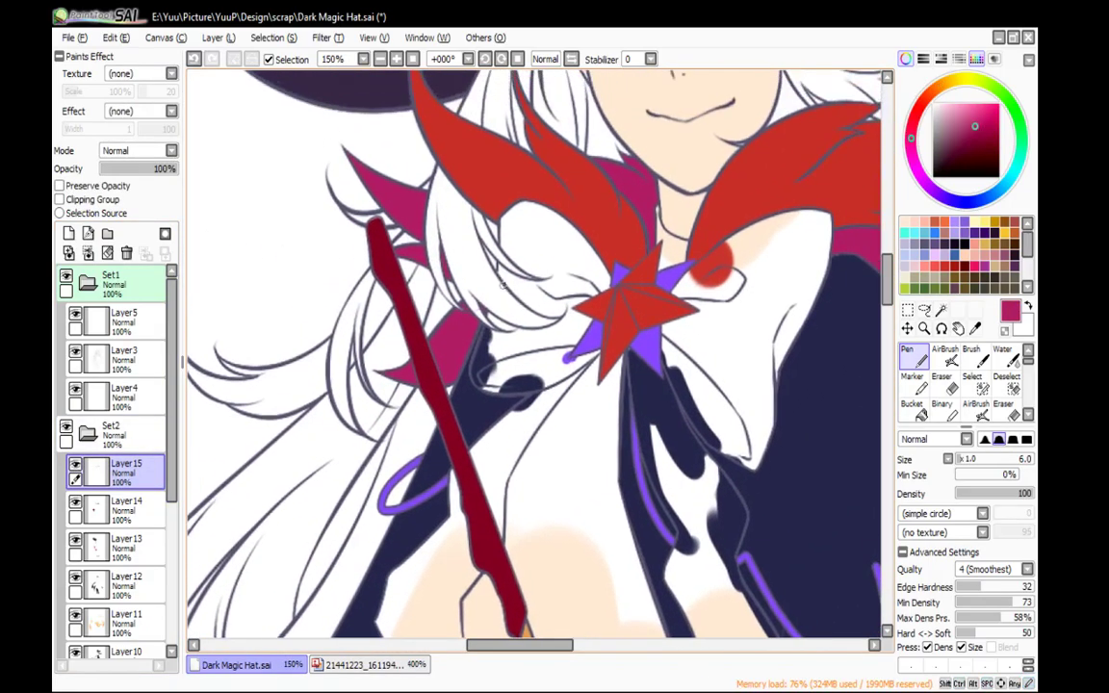
{"action": "key", "text": "g"}
{"action": "left_click", "coordinate": [493, 230]}
{"action": "key", "text": "n"}
Add a new layer above Layer14, sample the purple behind the star brooch, and check the collar pattern in the reference image
{"action": "left_click_drag", "start_coordinate": [819, 377], "coordinate": [728, 508]}
{"action": "left_click", "coordinate": [152, 516]}
{"action": "left_click", "coordinate": [69, 234]}
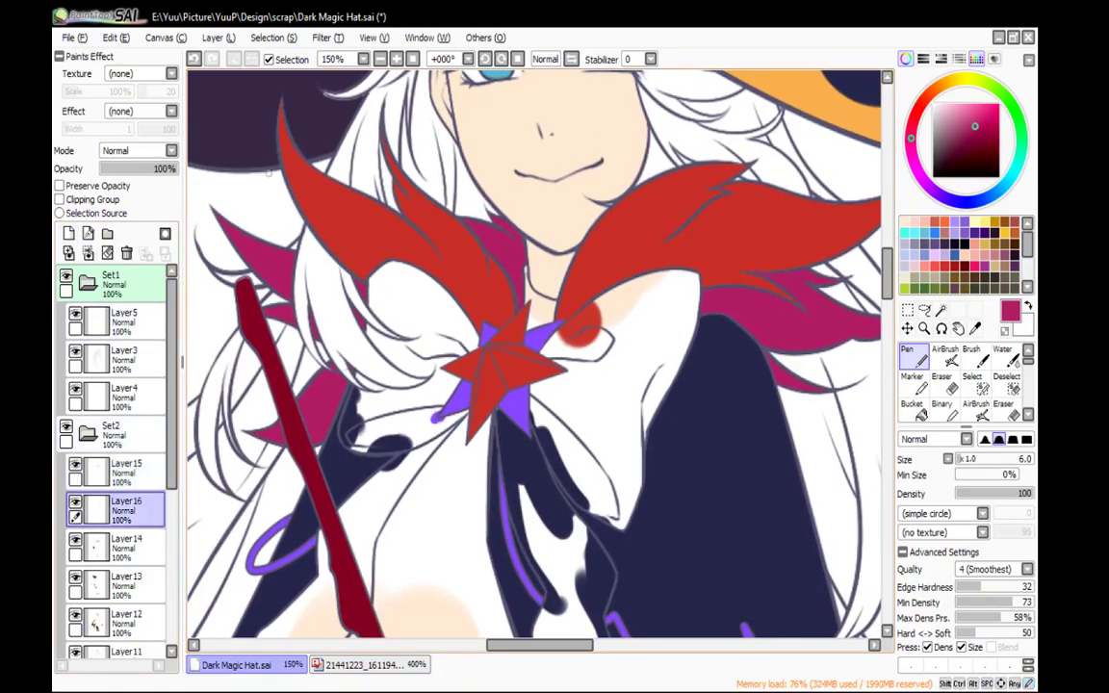
{"action": "left_click", "coordinate": [468, 395], "text": "alt"}
{"action": "left_click", "coordinate": [354, 664]}
{"action": "left_click_drag", "start_coordinate": [532, 244], "coordinate": [641, 321]}
{"action": "left_click", "coordinate": [261, 665]}
Paint pointed purple flame streaks across the red collar on the wand side with the size 16 Pen
{"action": "left_click_drag", "start_coordinate": [571, 343], "coordinate": [622, 361]}
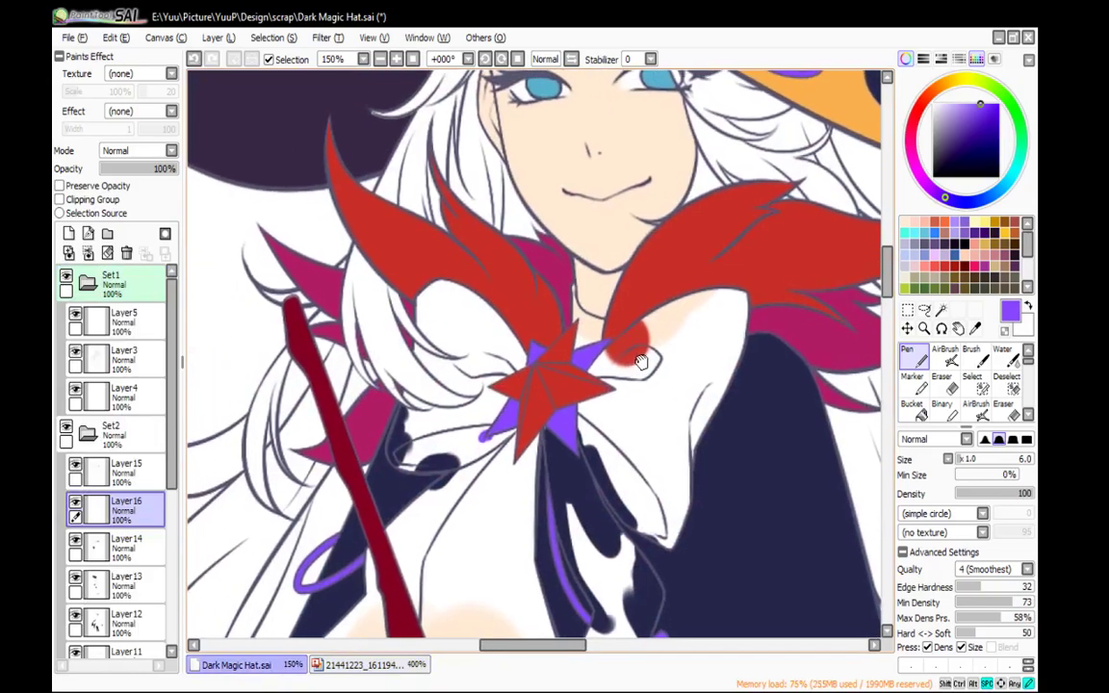
{"action": "left_click_drag", "start_coordinate": [371, 228], "coordinate": [427, 315]}
{"action": "mouse_move", "coordinate": [374, 231]}
{"action": "left_mouse_down"}
{"action": "mouse_move", "coordinate": [445, 292]}
{"action": "mouse_move", "coordinate": [418, 288]}
{"action": "left_mouse_up"}
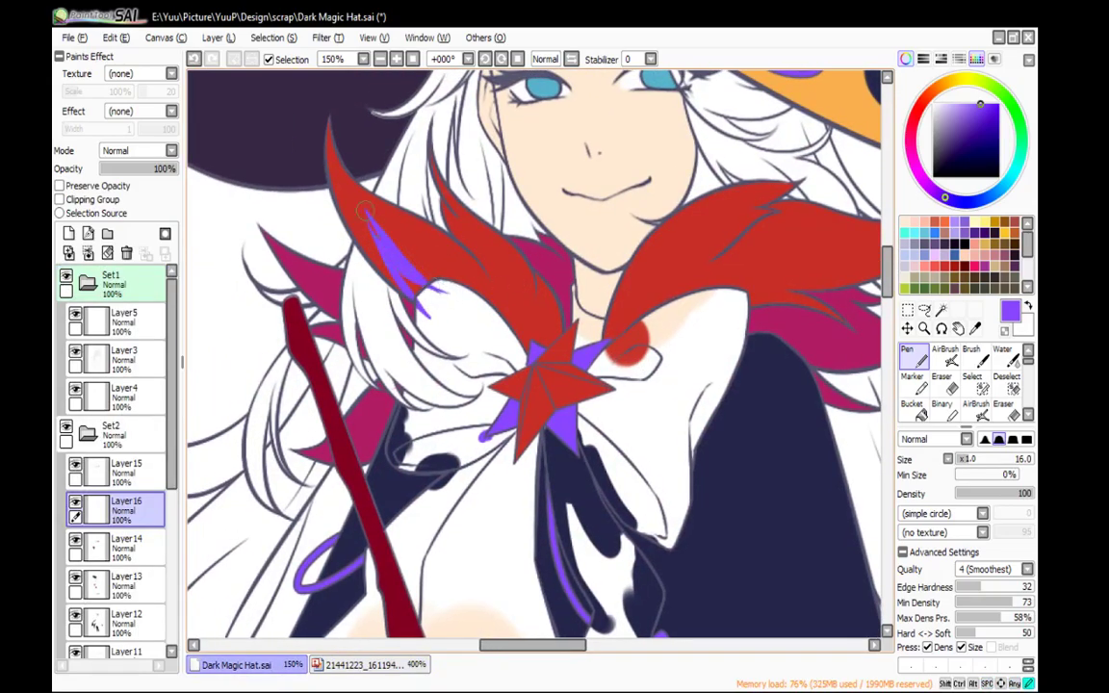
{"action": "mouse_move", "coordinate": [375, 213]}
{"action": "left_mouse_down"}
{"action": "mouse_move", "coordinate": [453, 261]}
{"action": "mouse_move", "coordinate": [491, 300]}
{"action": "left_mouse_up"}
{"action": "mouse_move", "coordinate": [356, 192]}
{"action": "left_mouse_down"}
{"action": "mouse_move", "coordinate": [423, 229]}
{"action": "mouse_move", "coordinate": [397, 179]}
{"action": "left_mouse_up"}
{"action": "mouse_move", "coordinate": [471, 260]}
{"action": "left_mouse_down"}
{"action": "mouse_move", "coordinate": [433, 208]}
{"action": "mouse_move", "coordinate": [525, 258]}
{"action": "mouse_move", "coordinate": [534, 276]}
{"action": "left_mouse_up"}
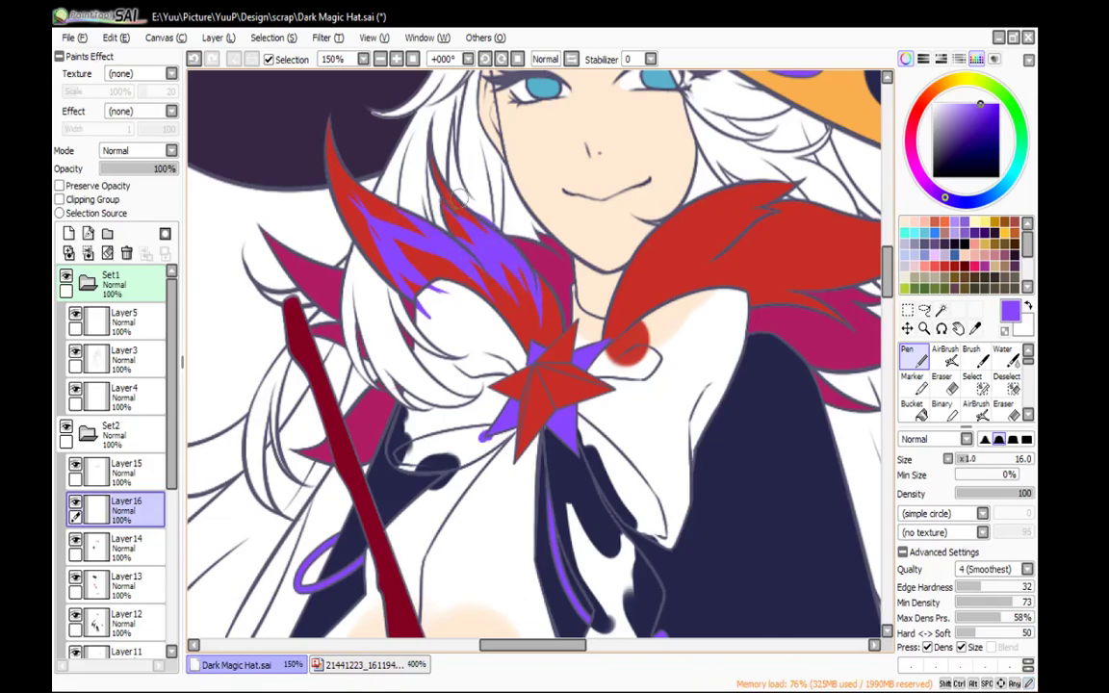
Fill the gaps between the streaks on the wand-side collar with purple and touch up the edges
{"action": "key", "text": "g"}
{"action": "left_click", "coordinate": [464, 224]}
{"action": "left_click", "coordinate": [451, 217]}
{"action": "key", "text": "n"}
{"action": "mouse_move", "coordinate": [445, 204]}
{"action": "left_mouse_down"}
{"action": "mouse_move", "coordinate": [434, 169]}
{"action": "mouse_move", "coordinate": [446, 231]}
{"action": "mouse_move", "coordinate": [380, 198]}
{"action": "mouse_move", "coordinate": [366, 217]}
{"action": "mouse_move", "coordinate": [341, 179]}
{"action": "mouse_move", "coordinate": [331, 112]}
{"action": "mouse_move", "coordinate": [356, 244]}
{"action": "left_mouse_up"}
{"action": "key", "text": "g"}
{"action": "left_click", "coordinate": [349, 192]}
Try painting the first purple streaks on the red collar opposite the wand
{"action": "key", "text": "n"}
{"action": "left_click_drag", "start_coordinate": [793, 188], "coordinate": [617, 162]}
{"action": "left_click_drag", "start_coordinate": [837, 196], "coordinate": [486, 185]}
{"action": "left_click_drag", "start_coordinate": [431, 196], "coordinate": [525, 242]}
{"action": "left_click_drag", "start_coordinate": [488, 200], "coordinate": [487, 369]}
{"action": "left_click_drag", "start_coordinate": [469, 262], "coordinate": [493, 372]}
{"action": "left_click_drag", "start_coordinate": [464, 239], "coordinate": [515, 389]}
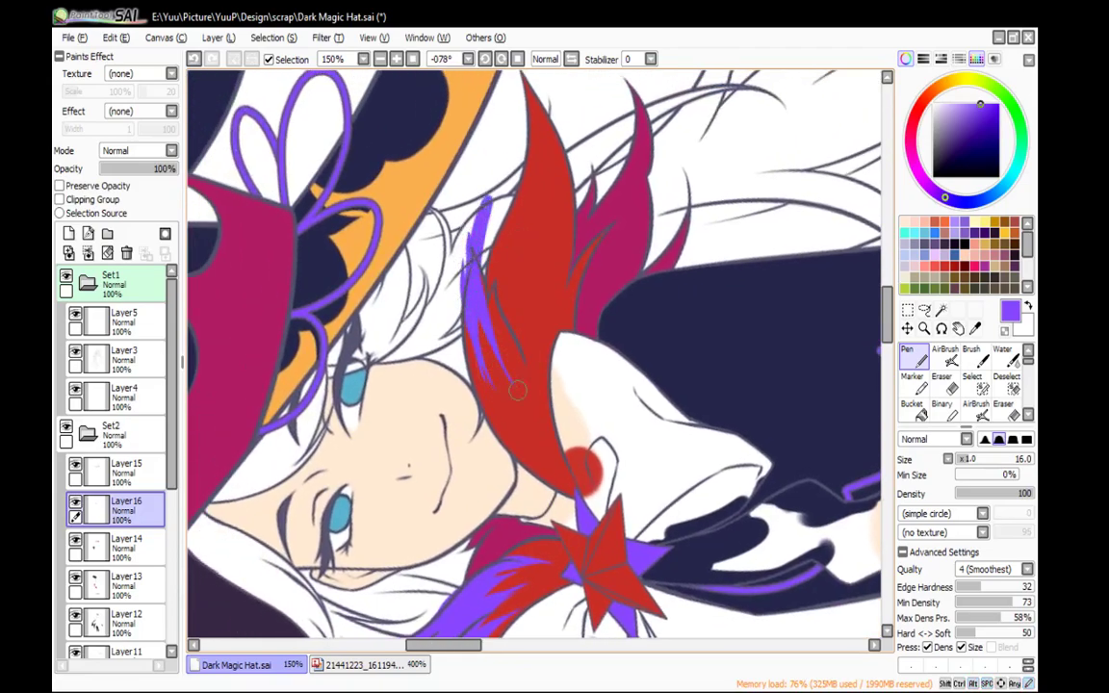
{"action": "key", "text": "ctrl+z"}
{"action": "key", "text": "ctrl+z"}
{"action": "key", "text": "ctrl+z"}
Paint tapered purple streaks on the inner flame tip of the red collar opposite the wand
{"action": "left_click_drag", "start_coordinate": [466, 256], "coordinate": [523, 419]}
{"action": "left_click_drag", "start_coordinate": [483, 282], "coordinate": [499, 381]}
{"action": "left_click_drag", "start_coordinate": [492, 320], "coordinate": [529, 397]}
{"action": "left_click_drag", "start_coordinate": [493, 254], "coordinate": [527, 360]}
Paint tapered purple streaks over the large outer flame tip of the red collar opposite the wand with the size 16 Pen
{"action": "left_click_drag", "start_coordinate": [517, 323], "coordinate": [514, 205]}
{"action": "mouse_move", "coordinate": [517, 257]}
{"action": "left_mouse_down"}
{"action": "mouse_move", "coordinate": [524, 172]}
{"action": "mouse_move", "coordinate": [542, 151]}
{"action": "left_mouse_up"}
{"action": "mouse_move", "coordinate": [542, 152]}
{"action": "left_mouse_down"}
{"action": "mouse_move", "coordinate": [540, 318]}
{"action": "mouse_move", "coordinate": [532, 168]}
{"action": "left_mouse_up"}
{"action": "key", "text": "ctrl+z"}
{"action": "left_click_drag", "start_coordinate": [496, 318], "coordinate": [540, 181]}
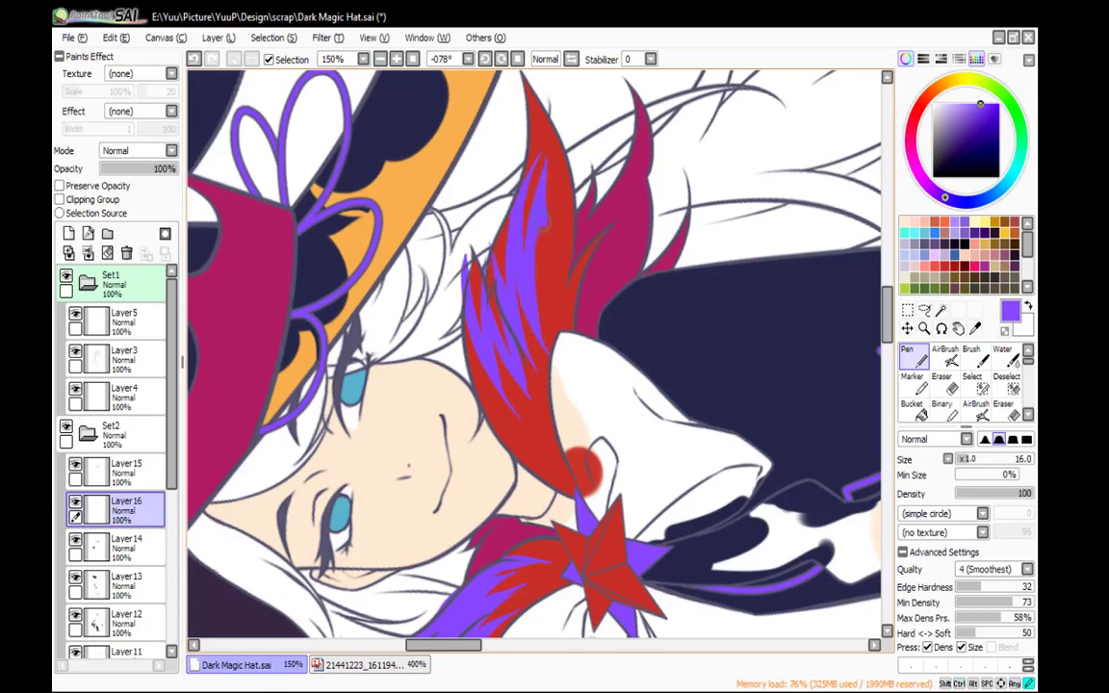
{"action": "left_click_drag", "start_coordinate": [499, 287], "coordinate": [545, 219]}
{"action": "left_click_drag", "start_coordinate": [497, 308], "coordinate": [512, 178]}
{"action": "left_click_drag", "start_coordinate": [524, 327], "coordinate": [532, 233]}
{"action": "left_click_drag", "start_coordinate": [576, 364], "coordinate": [582, 288]}
{"action": "left_click_drag", "start_coordinate": [571, 227], "coordinate": [564, 181]}
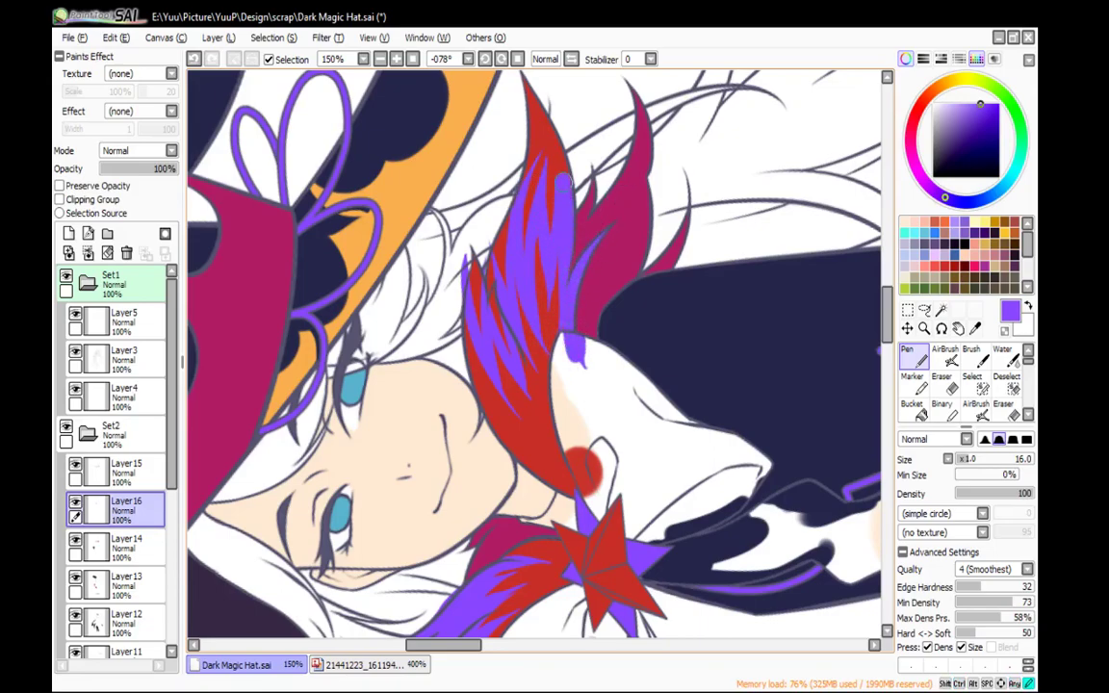
Fill the gaps between the purple streaks with the Bucket and cover the leftover edges of both flame tips with the Pen
{"action": "key", "text": "g"}
{"action": "left_click", "coordinate": [553, 177]}
{"action": "left_click", "coordinate": [497, 258]}
{"action": "left_click", "coordinate": [474, 281]}
{"action": "left_click", "coordinate": [496, 310]}
{"action": "key", "text": "n"}
{"action": "left_click_drag", "start_coordinate": [470, 271], "coordinate": [474, 236]}
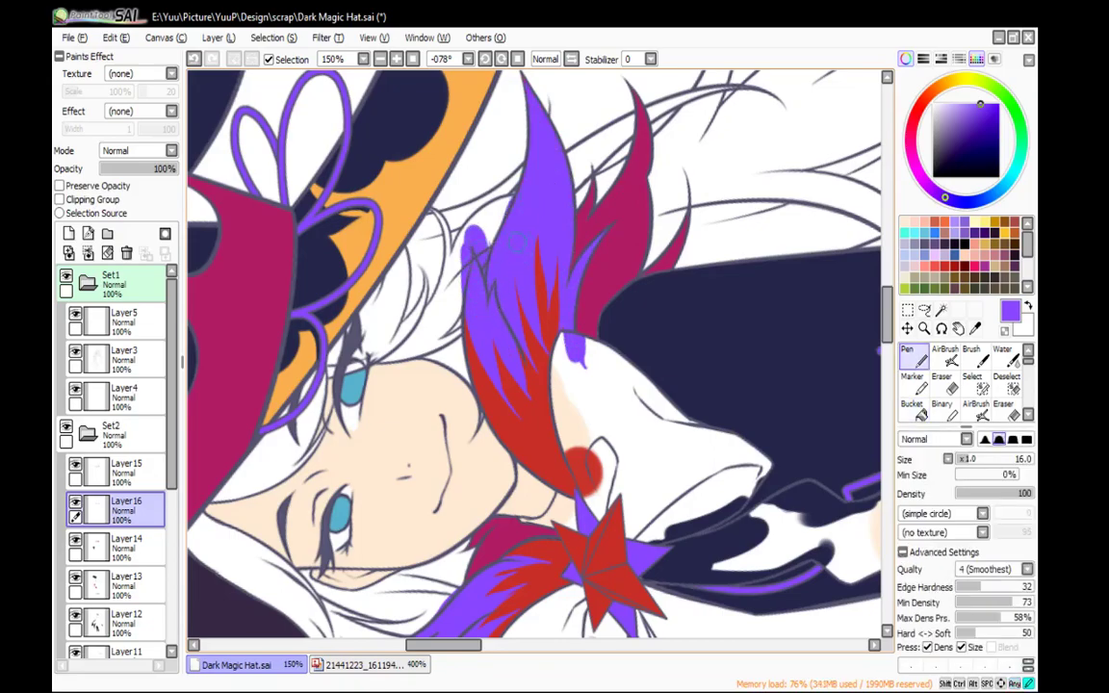
{"action": "mouse_move", "coordinate": [527, 178]}
{"action": "left_mouse_down"}
{"action": "mouse_move", "coordinate": [519, 77]}
{"action": "mouse_move", "coordinate": [528, 97]}
{"action": "mouse_move", "coordinate": [500, 183]}
{"action": "left_mouse_up"}
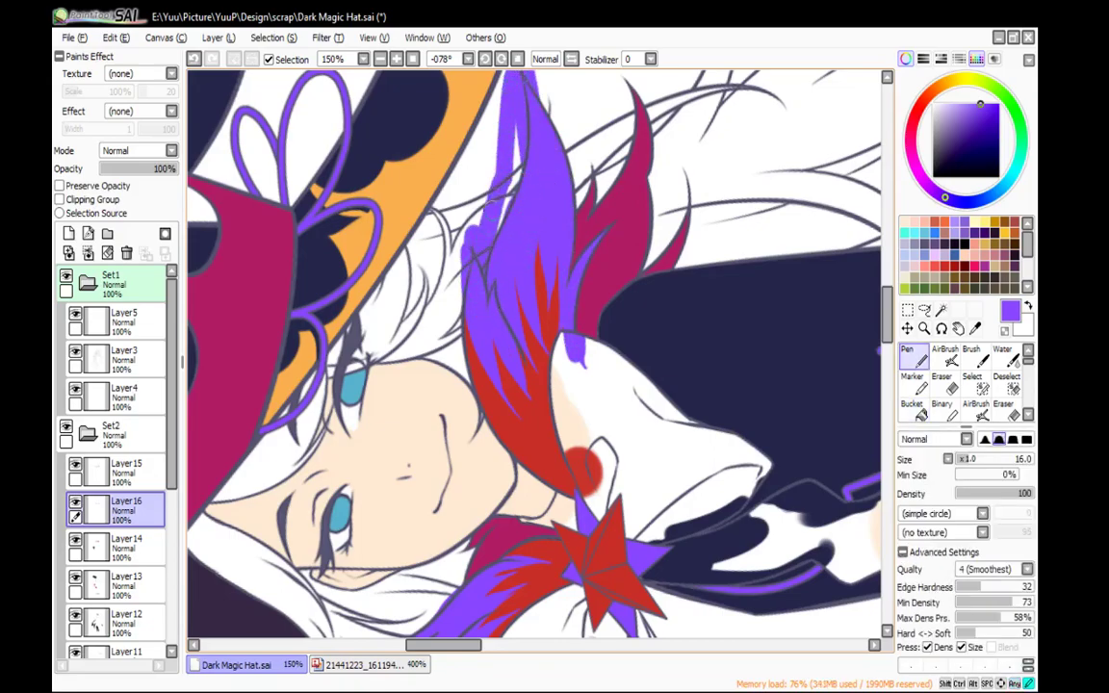
Load the red collar layer's selection and clear the purple paint that spills outside the collar
{"action": "left_click", "coordinate": [97, 550], "text": "ctrl"}
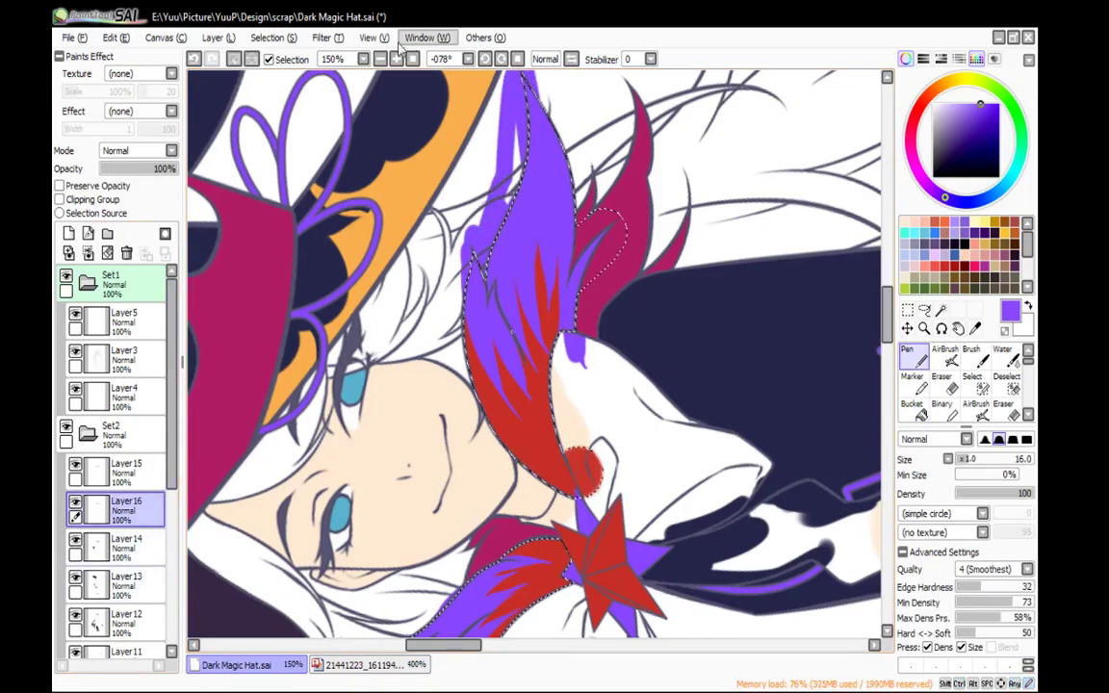
{"action": "key", "text": "ctrl+z"}
{"action": "key", "text": "ctrl+z"}
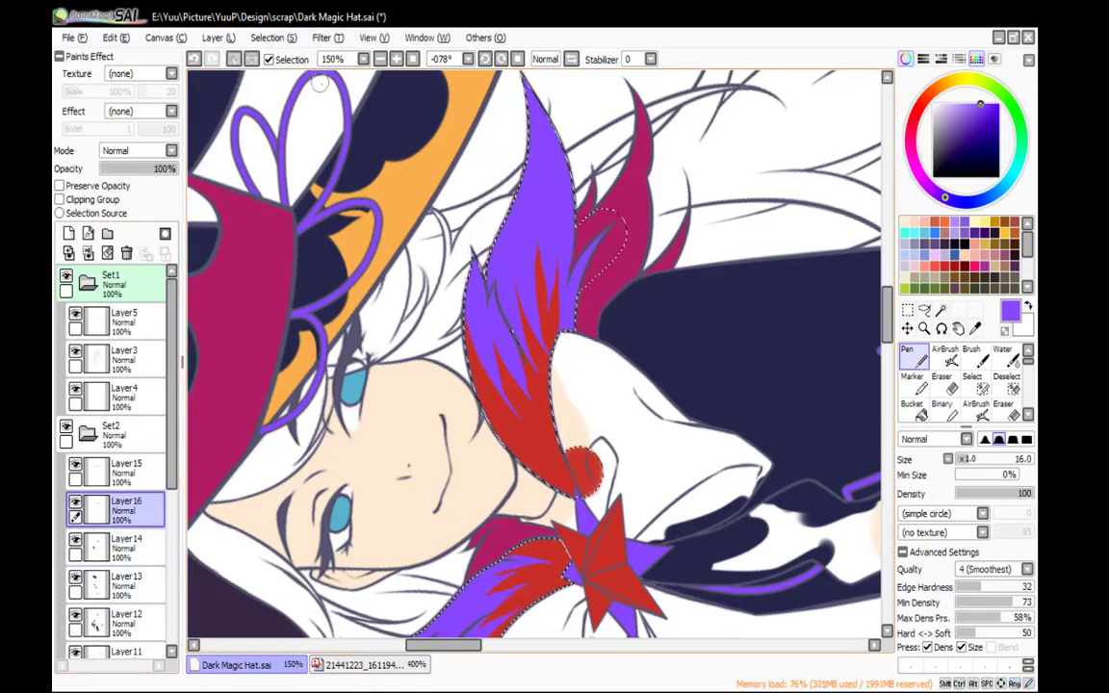
Add a new layer above Layer15 for the bow and check the bow's colors in the reference image
{"action": "left_click", "coordinate": [517, 60]}
{"action": "left_click", "coordinate": [381, 60]}
{"action": "left_click", "coordinate": [381, 60]}
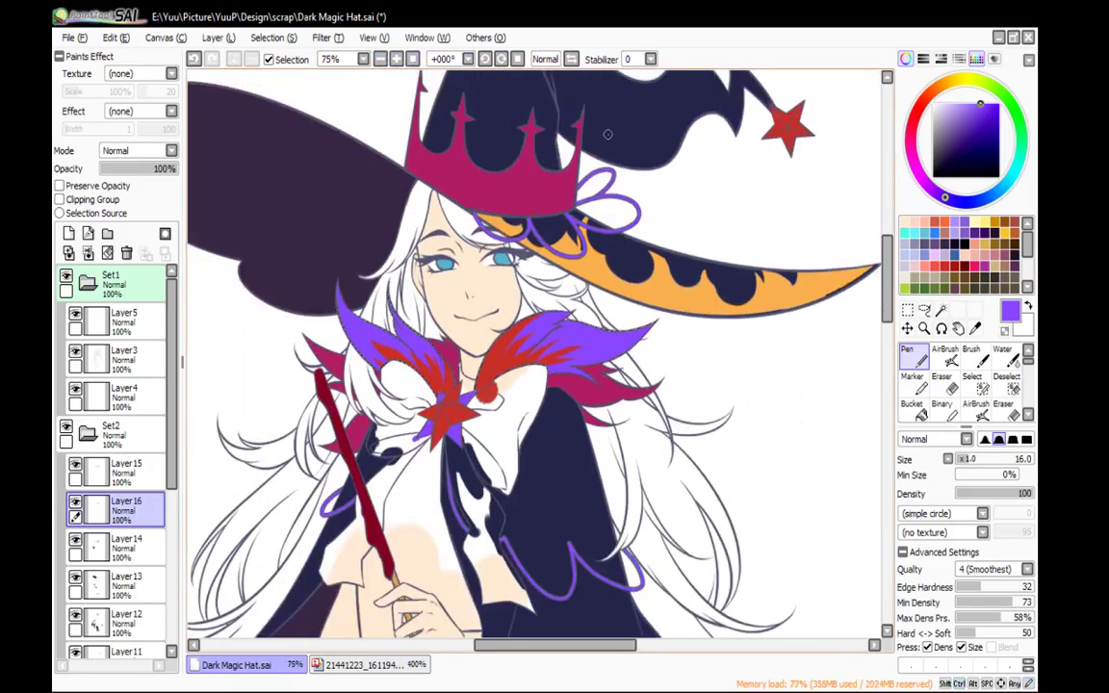
{"action": "key", "text": "Page_Down"}
{"action": "key", "text": "Page_Down"}
{"action": "key", "text": "Page_Down"}
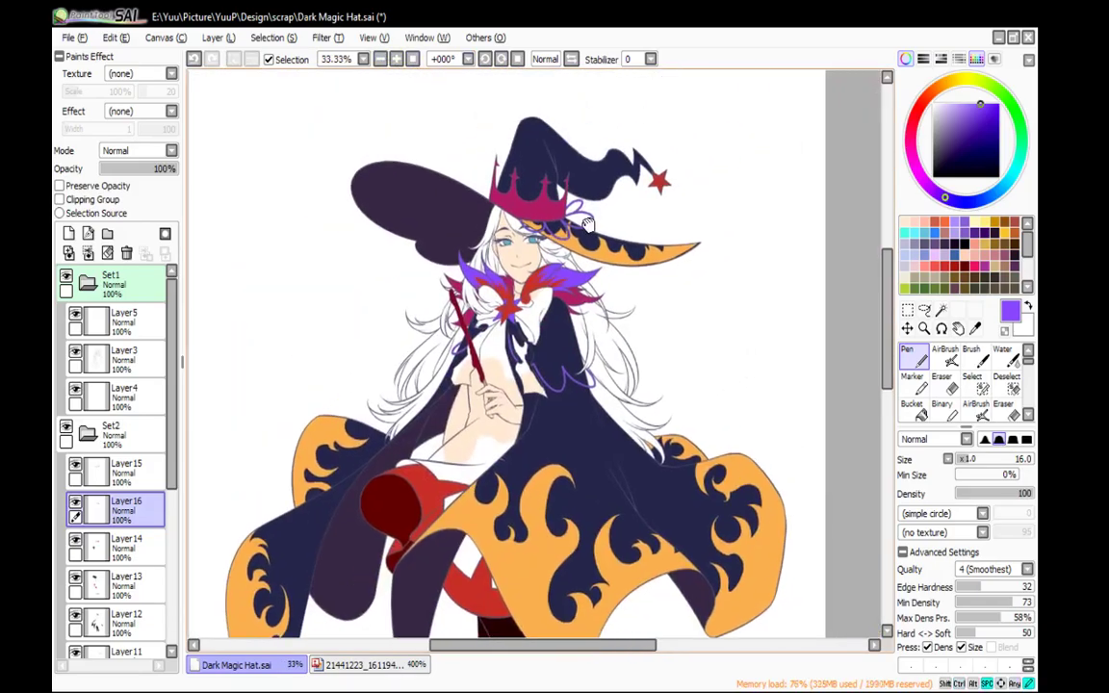
{"action": "left_click", "coordinate": [117, 464]}
{"action": "left_click", "coordinate": [70, 234]}
{"action": "left_click", "coordinate": [356, 664]}
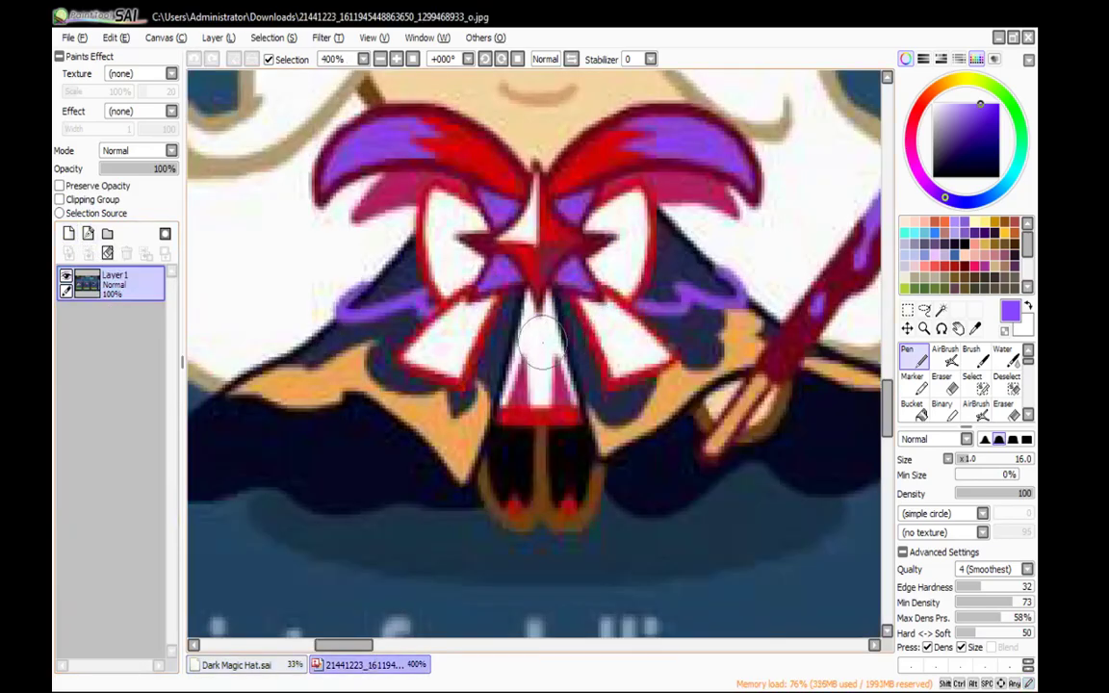
{"action": "left_click", "coordinate": [236, 665]}
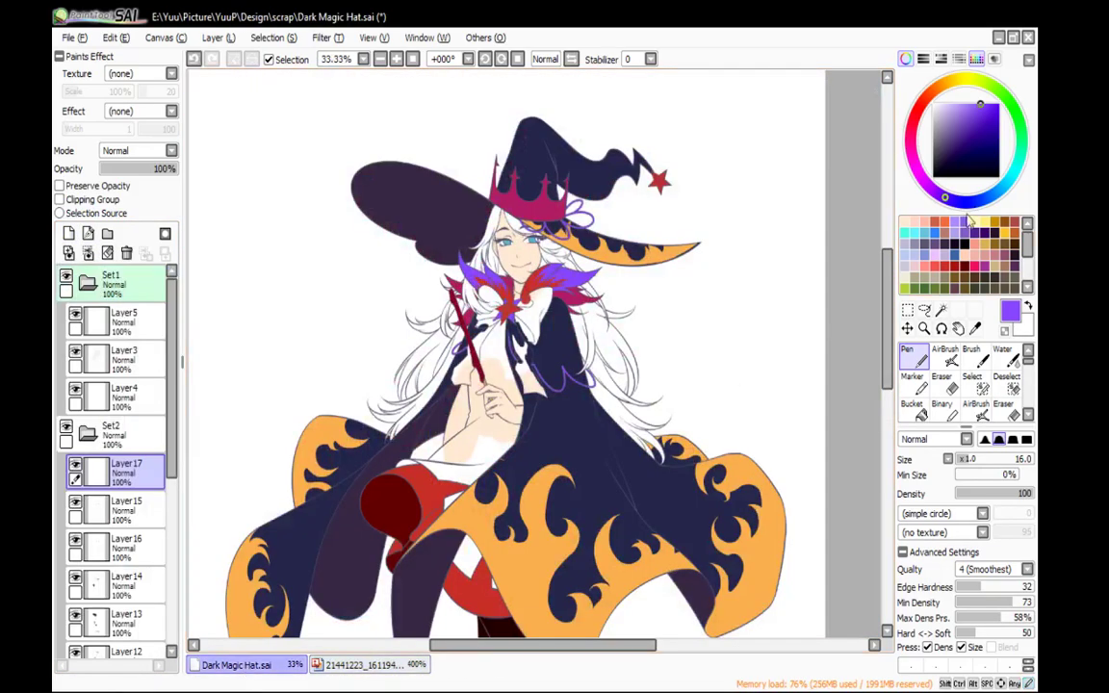
{"action": "left_click_drag", "start_coordinate": [951, 131], "coordinate": [896, 89]}
{"action": "scroll", "coordinate": [520, 316], "scroll_direction": "up", "scroll_amount": 4}
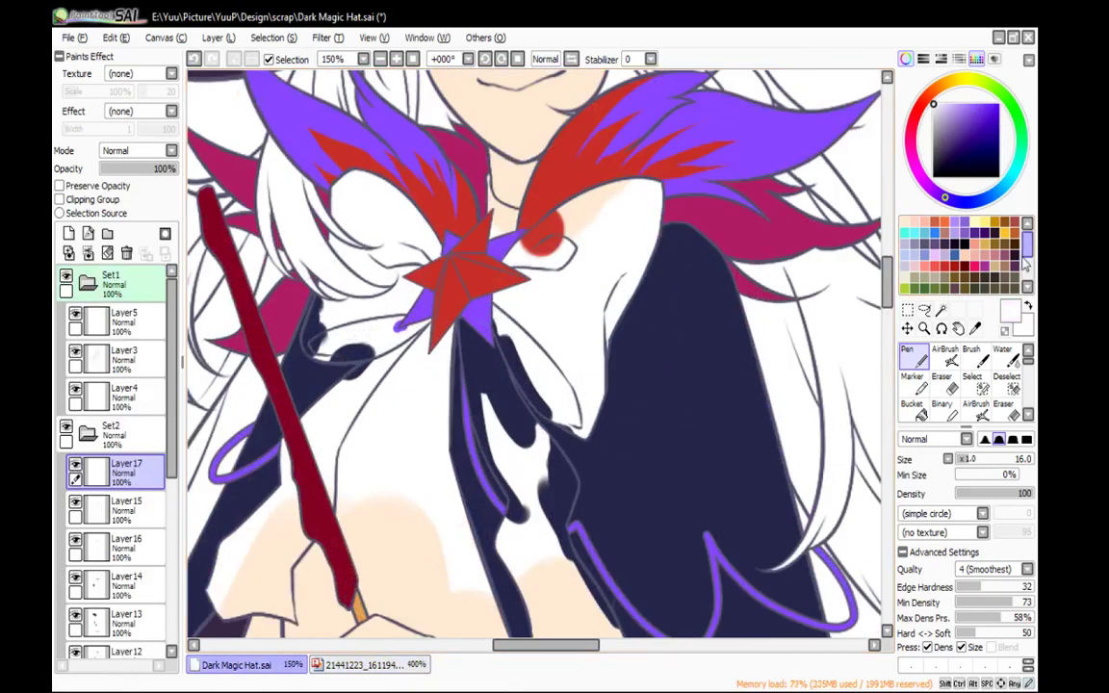
Fill the bow's loops and hanging ribbon tails with a temporary bright blue using the Bucket
{"action": "left_click", "coordinate": [938, 235]}
{"action": "key", "text": "g"}
{"action": "left_click", "coordinate": [584, 230]}
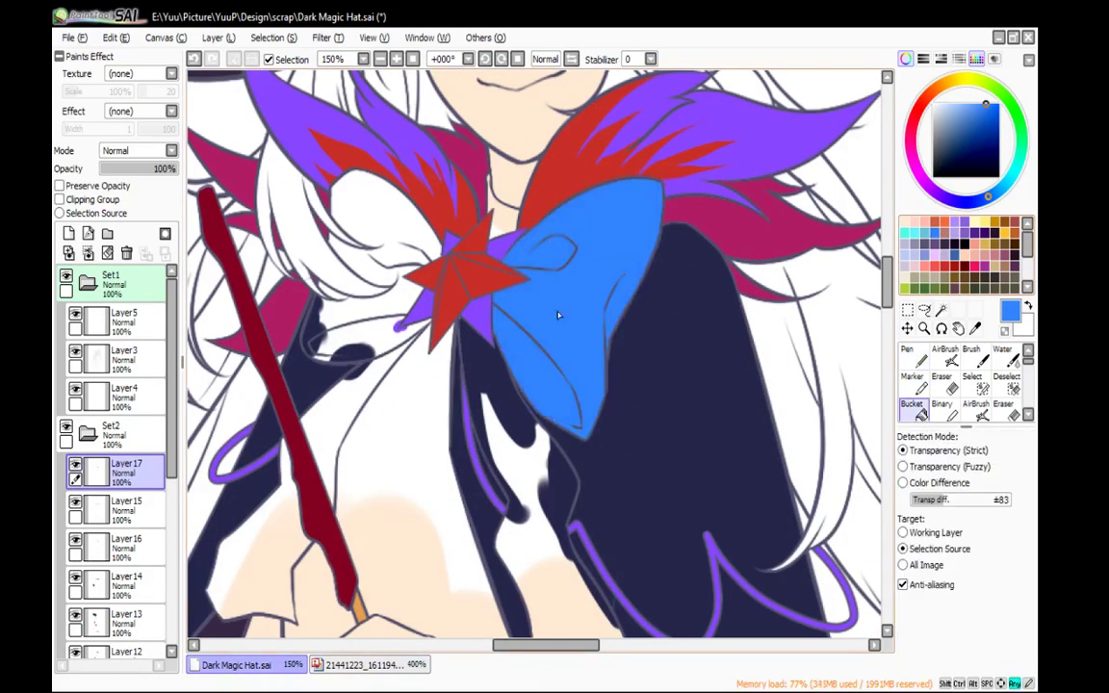
{"action": "left_click", "coordinate": [387, 262]}
{"action": "left_click", "coordinate": [313, 390]}
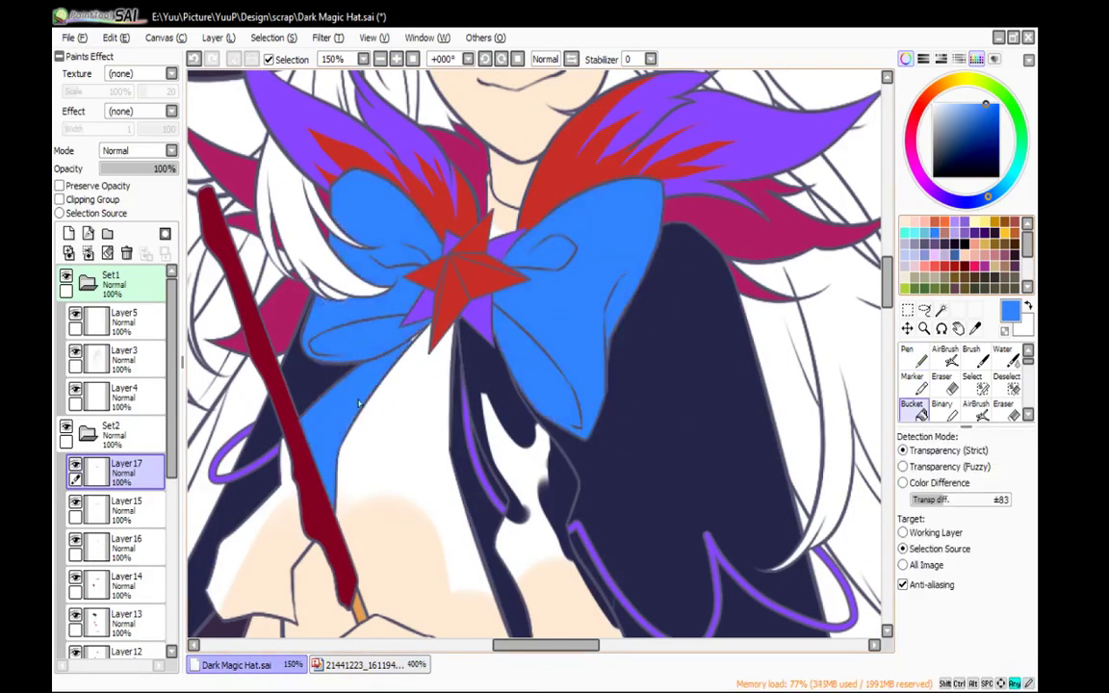
{"action": "left_click", "coordinate": [501, 430]}
{"action": "left_click", "coordinate": [264, 512]}
Touch up the unfilled corners and edges of the blue bow and its tails with the Pen
{"action": "key", "text": "n"}
{"action": "left_click_drag", "start_coordinate": [370, 469], "coordinate": [404, 448]}
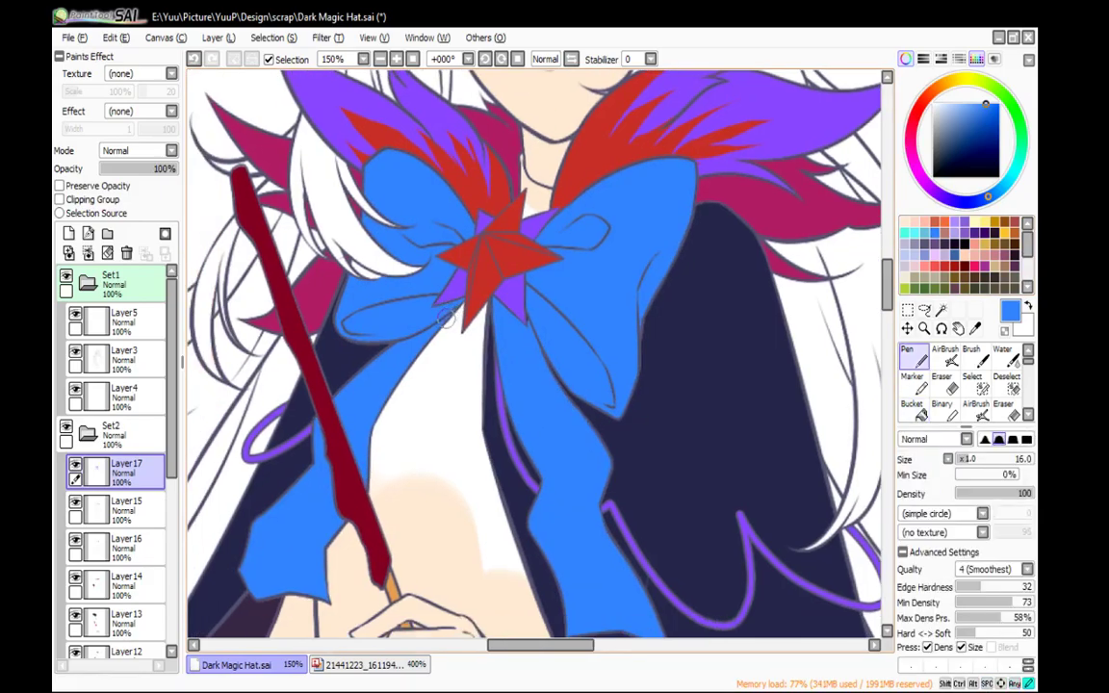
{"action": "left_click_drag", "start_coordinate": [586, 303], "coordinate": [573, 263]}
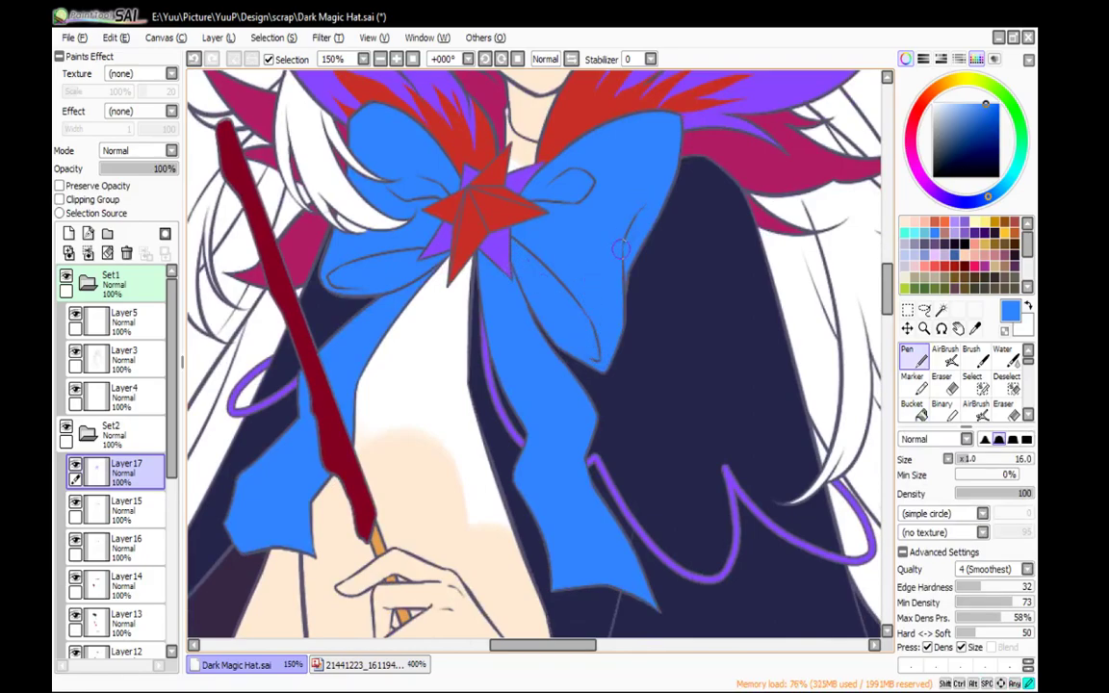
{"action": "mouse_move", "coordinate": [613, 276]}
{"action": "left_mouse_down"}
{"action": "mouse_move", "coordinate": [611, 289]}
{"action": "mouse_move", "coordinate": [615, 187]}
{"action": "left_mouse_up"}
{"action": "left_click", "coordinate": [96, 186]}
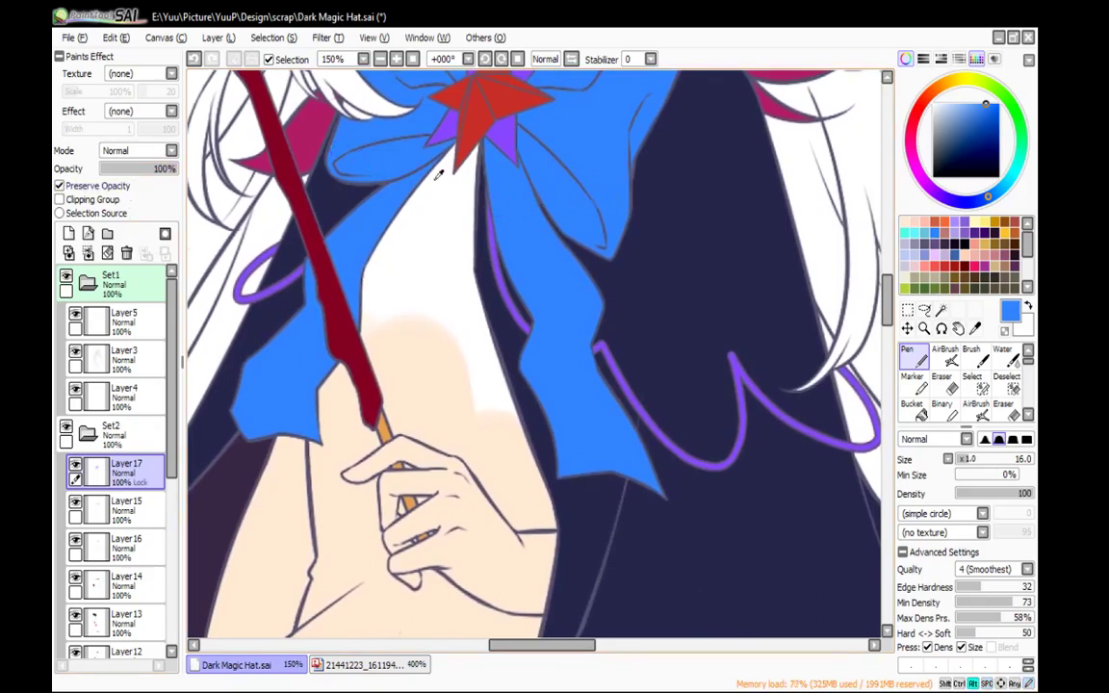
{"action": "left_click", "coordinate": [372, 110], "text": "alt"}
{"action": "key", "text": "g"}
{"action": "key", "text": "n"}
{"action": "left_click", "coordinate": [378, 158], "text": "alt"}
{"action": "left_click", "coordinate": [96, 185]}
Recolor the whole bow with white sampled from the canvas, turning on Preserve Opacity only for the fill
{"action": "scroll", "coordinate": [438, 190], "scroll_direction": "up", "scroll_amount": 3}
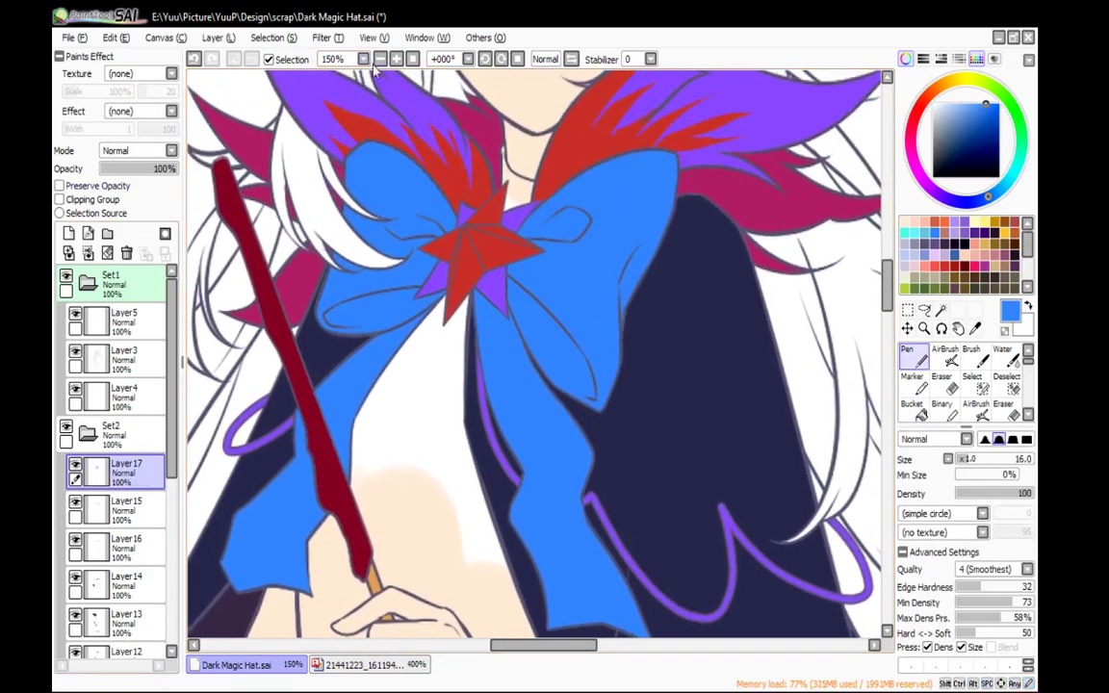
{"action": "left_click", "coordinate": [379, 60]}
{"action": "left_click", "coordinate": [380, 59]}
{"action": "left_click", "coordinate": [379, 60]}
{"action": "left_click_drag", "start_coordinate": [387, 206], "coordinate": [351, 136]}
{"action": "left_click", "coordinate": [104, 185]}
{"action": "left_click", "coordinate": [248, 203], "text": "alt"}
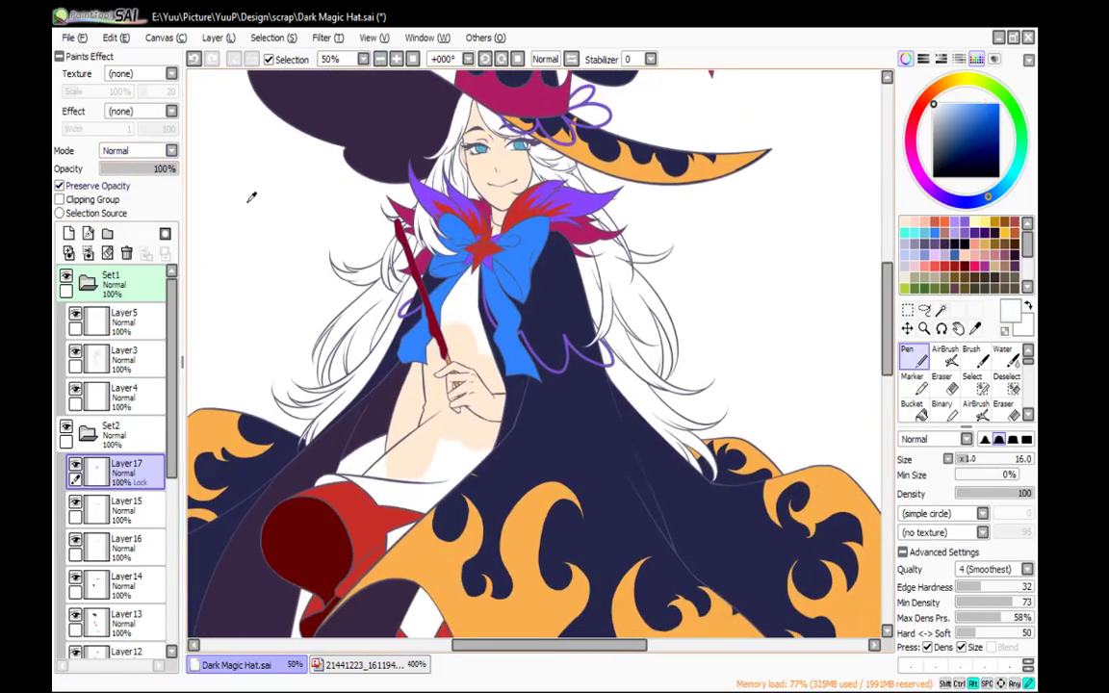
{"action": "key", "text": "ctrl+f"}
{"action": "left_click", "coordinate": [104, 187]}
Add a new layer above Layer17 and bucket-fill the bodice, lap and skirt areas with temporary bright blue
{"action": "left_click", "coordinate": [68, 233]}
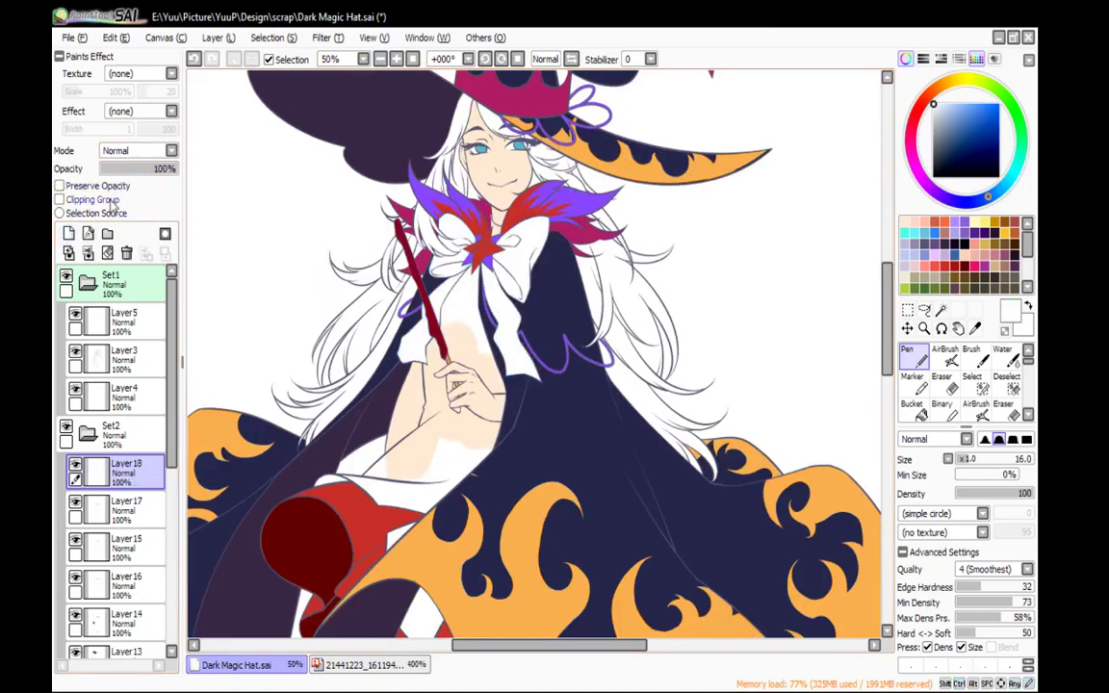
{"action": "left_click", "coordinate": [932, 232]}
{"action": "key", "text": "g"}
{"action": "left_click", "coordinate": [471, 337]}
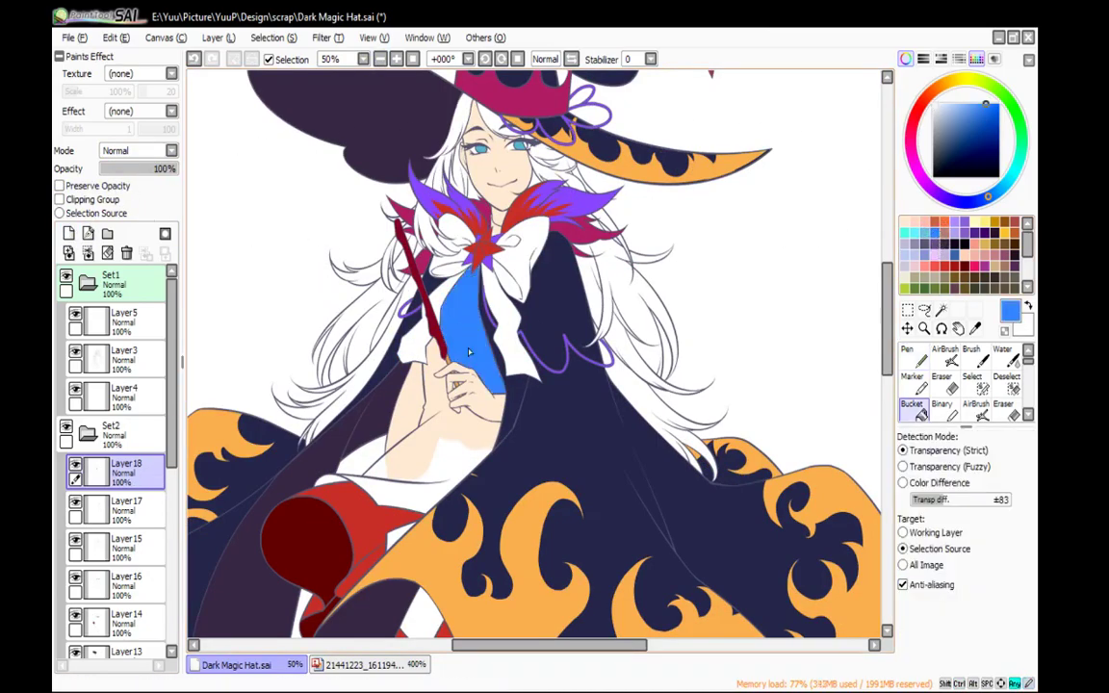
{"action": "left_click", "coordinate": [447, 439]}
{"action": "left_click", "coordinate": [398, 538]}
{"action": "left_click_drag", "start_coordinate": [455, 550], "coordinate": [578, 273]}
{"action": "left_click", "coordinate": [478, 402]}
{"action": "left_click", "coordinate": [510, 455]}
Touch up the skirt's zigzag edges with blue on Layer18 and with the sampled red on Layer13
{"action": "left_click", "coordinate": [396, 59]}
{"action": "left_click", "coordinate": [397, 58]}
{"action": "left_click", "coordinate": [397, 58]}
{"action": "left_click_drag", "start_coordinate": [454, 153], "coordinate": [533, 347]}
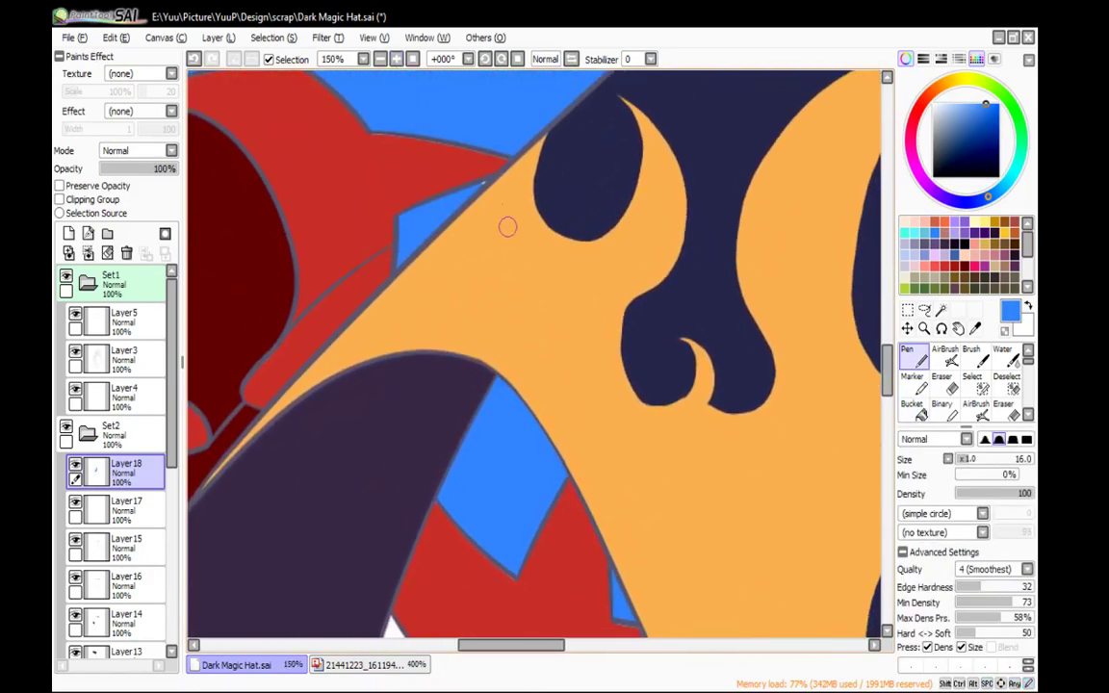
{"action": "left_click_drag", "start_coordinate": [573, 417], "coordinate": [542, 290]}
{"action": "left_click", "coordinate": [543, 381], "text": "ctrl+shift"}
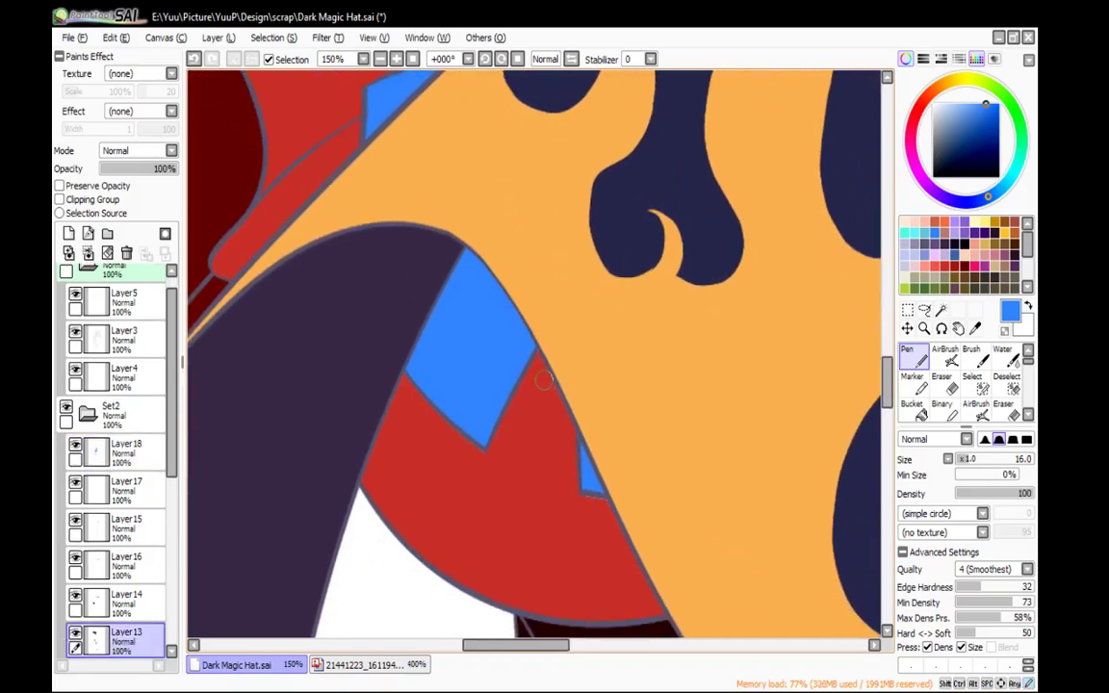
{"action": "left_click", "coordinate": [543, 373], "text": "alt"}
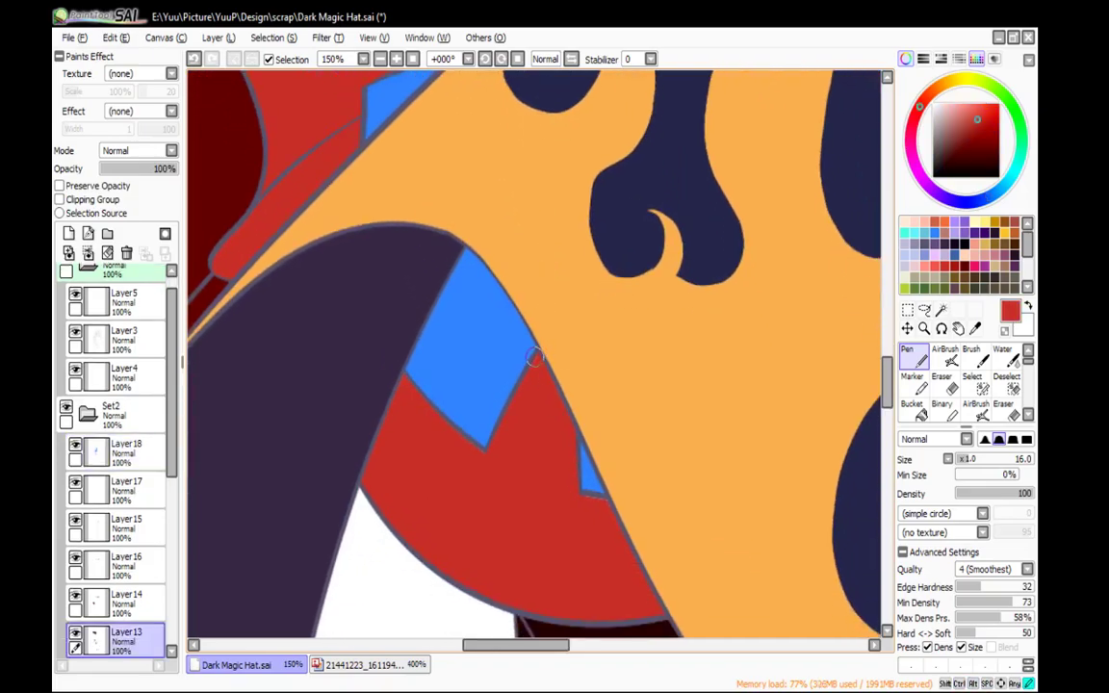
{"action": "left_click", "coordinate": [512, 352], "text": "ctrl+shift"}
{"action": "left_click", "coordinate": [507, 327], "text": "alt"}
Fill the remaining gaps around the waist, between the fingers and below the bow with blue on Layer18
{"action": "left_click_drag", "start_coordinate": [546, 180], "coordinate": [512, 517]}
{"action": "mouse_move", "coordinate": [574, 288]}
{"action": "left_mouse_down"}
{"action": "mouse_move", "coordinate": [593, 406]}
{"action": "mouse_move", "coordinate": [767, 356]}
{"action": "left_mouse_up"}
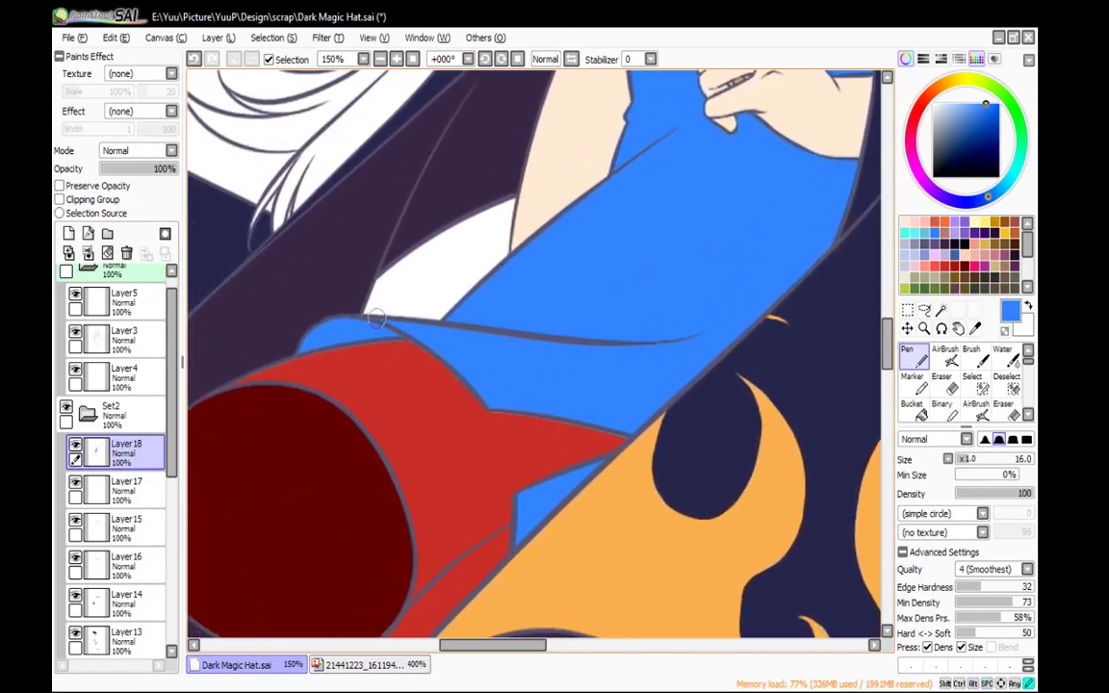
{"action": "left_click_drag", "start_coordinate": [799, 152], "coordinate": [606, 384]}
{"action": "key", "text": "g"}
{"action": "left_click", "coordinate": [525, 288]}
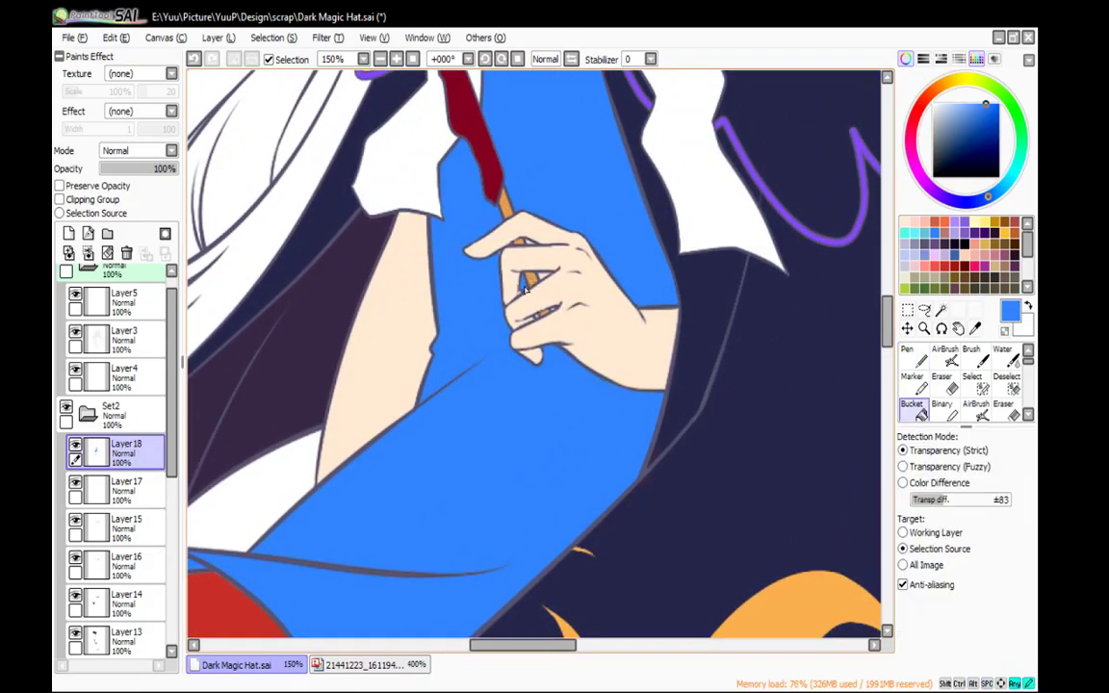
{"action": "key", "text": "n"}
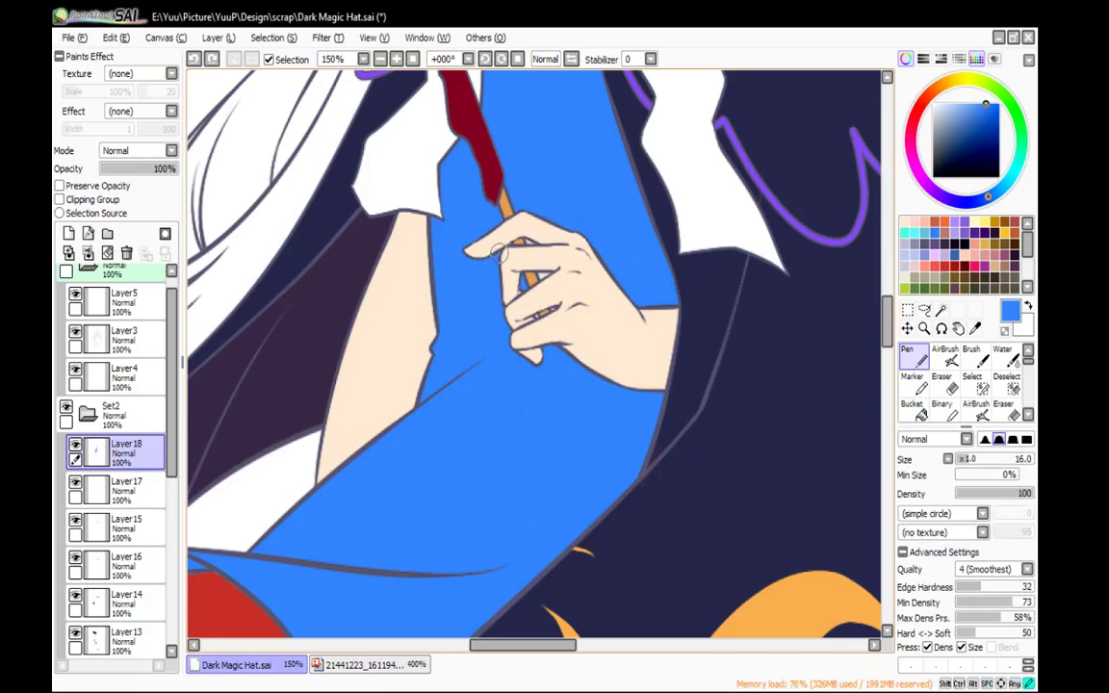
{"action": "mouse_move", "coordinate": [631, 178]}
{"action": "left_mouse_down"}
{"action": "mouse_move", "coordinate": [671, 211]}
{"action": "mouse_move", "coordinate": [658, 242]}
{"action": "left_mouse_up"}
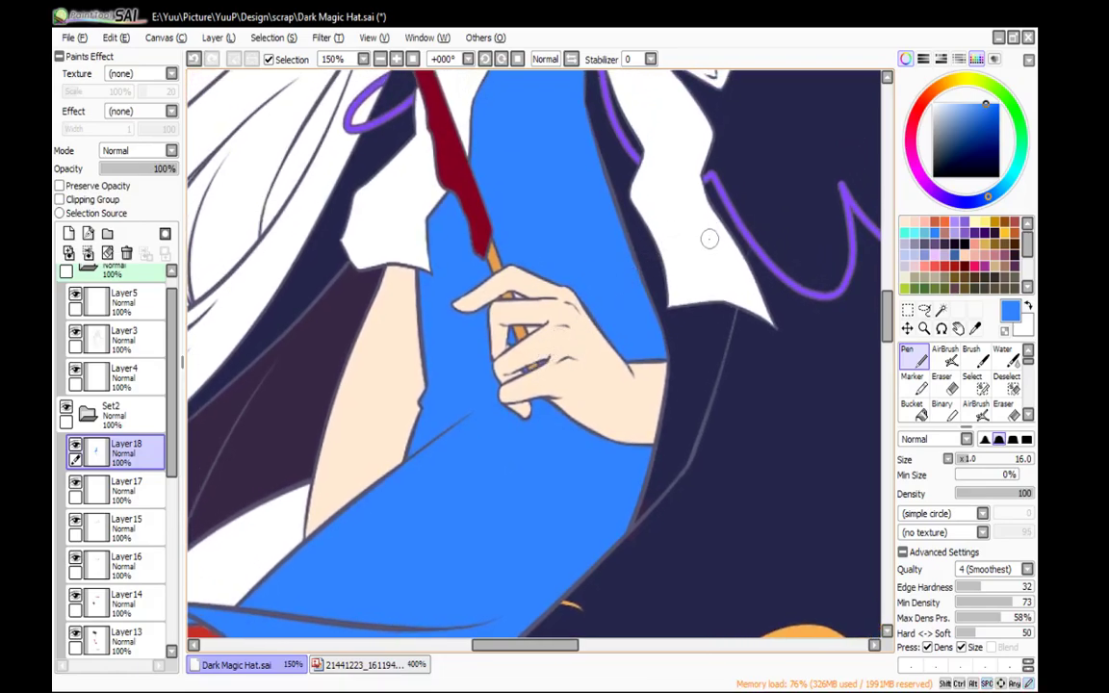
{"action": "mouse_move", "coordinate": [702, 259]}
{"action": "left_mouse_down"}
{"action": "mouse_move", "coordinate": [656, 545]}
{"action": "mouse_move", "coordinate": [621, 545]}
{"action": "left_mouse_up"}
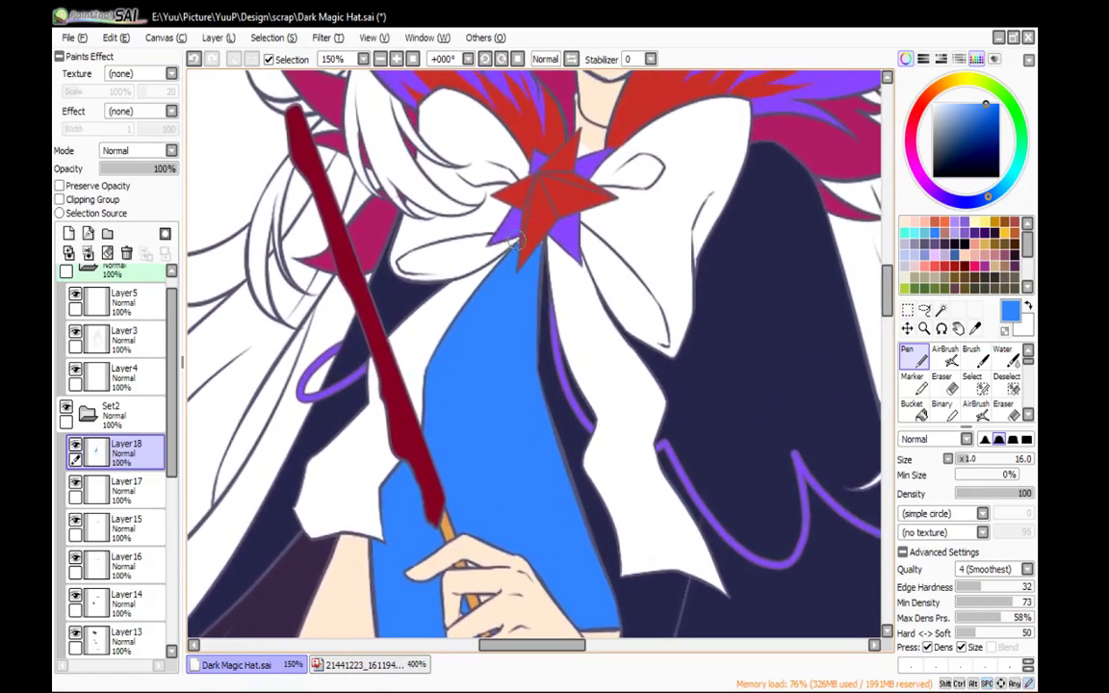
{"action": "mouse_move", "coordinate": [619, 391]}
{"action": "left_mouse_down"}
{"action": "mouse_move", "coordinate": [575, 107]}
{"action": "mouse_move", "coordinate": [484, 61]}
{"action": "left_mouse_up"}
Turn on Preserve Opacity for Layer18 and recolor the dress fill with white sampled from the canvas
{"action": "left_click", "coordinate": [379, 60]}
{"action": "left_click", "coordinate": [379, 61]}
{"action": "left_click", "coordinate": [379, 62]}
{"action": "left_click", "coordinate": [379, 62]}
{"action": "left_click", "coordinate": [379, 62]}
{"action": "left_click", "coordinate": [113, 187]}
{"action": "left_click", "coordinate": [333, 147], "text": "alt"}
{"action": "key", "text": "ctrl+f"}
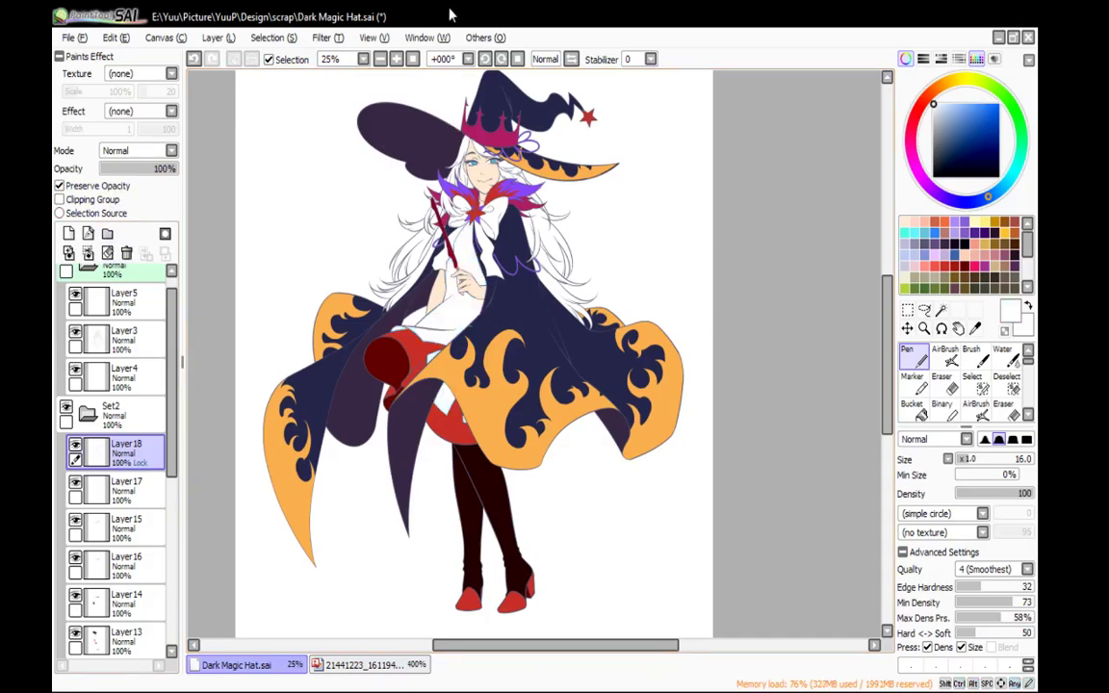
Turn off Preserve Opacity on Layer18 and collapse the Set2 layer folder
{"action": "left_click", "coordinate": [87, 414]}
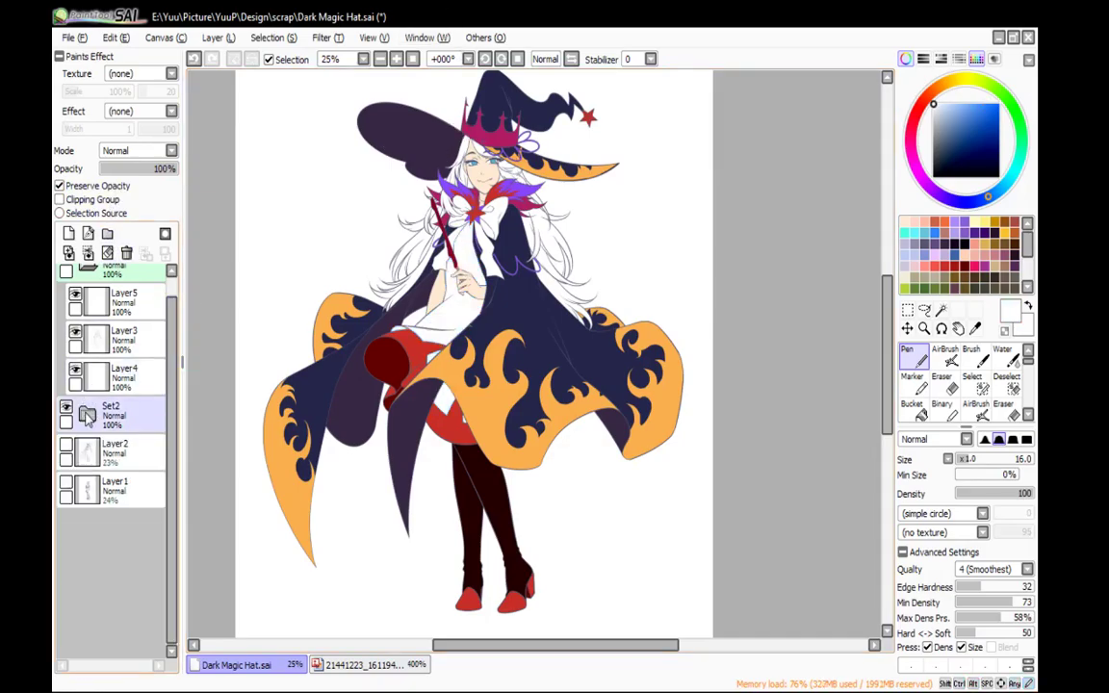
{"action": "left_click", "coordinate": [85, 410]}
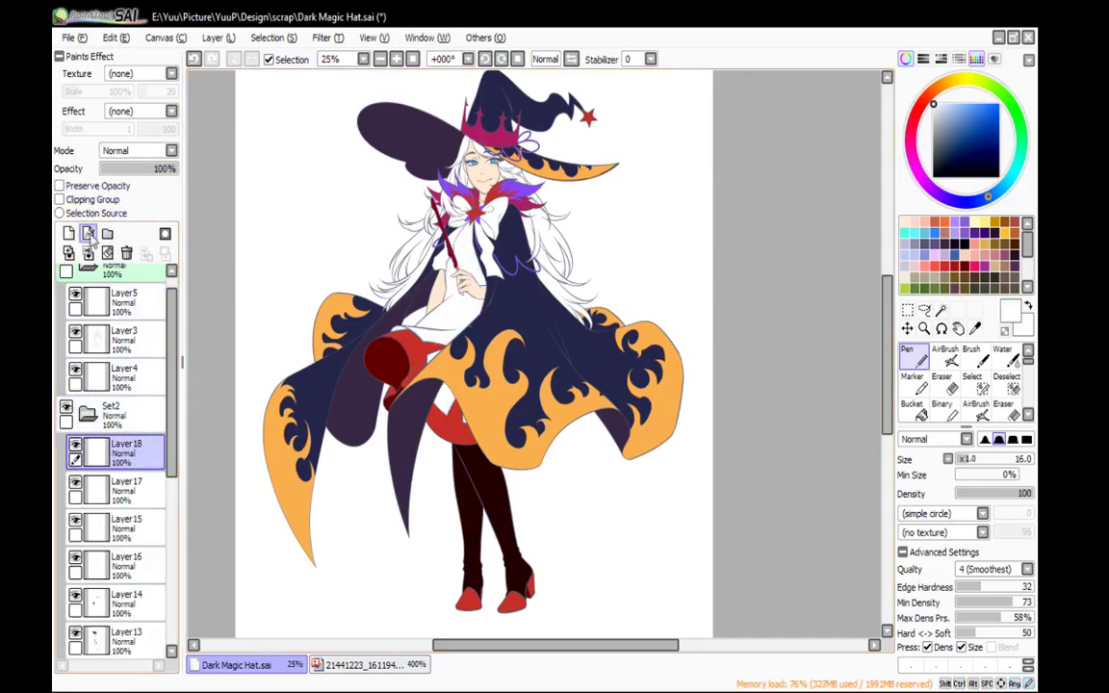
{"action": "left_click", "coordinate": [87, 414]}
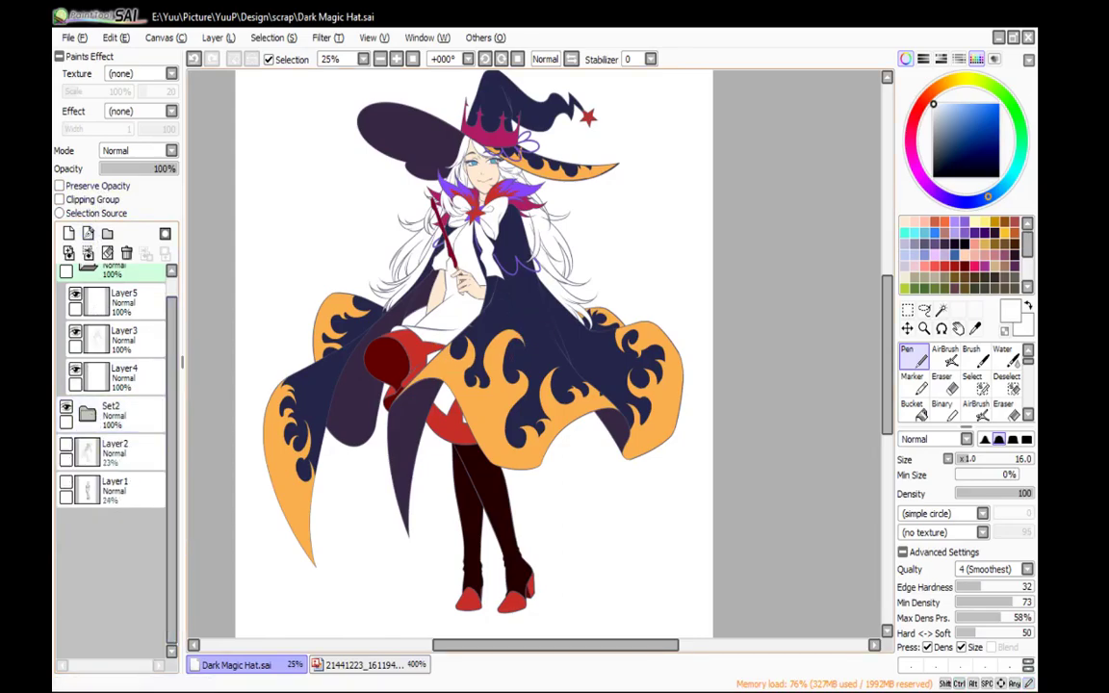
{"action": "left_click_drag", "start_coordinate": [441, 263], "coordinate": [478, 280]}
{"action": "left_click", "coordinate": [380, 59]}
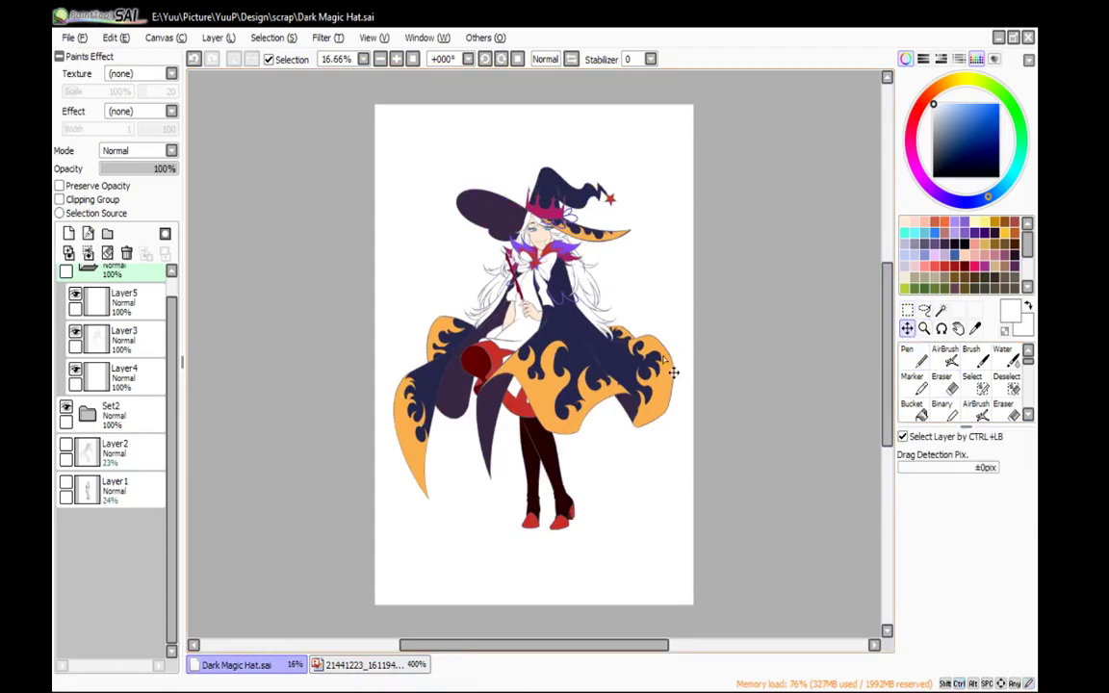
Link the Set2 folder with Set1, move the whole figure down to the canvas's lower edge and save the file
{"action": "left_click", "coordinate": [612, 336], "text": "ctrl"}
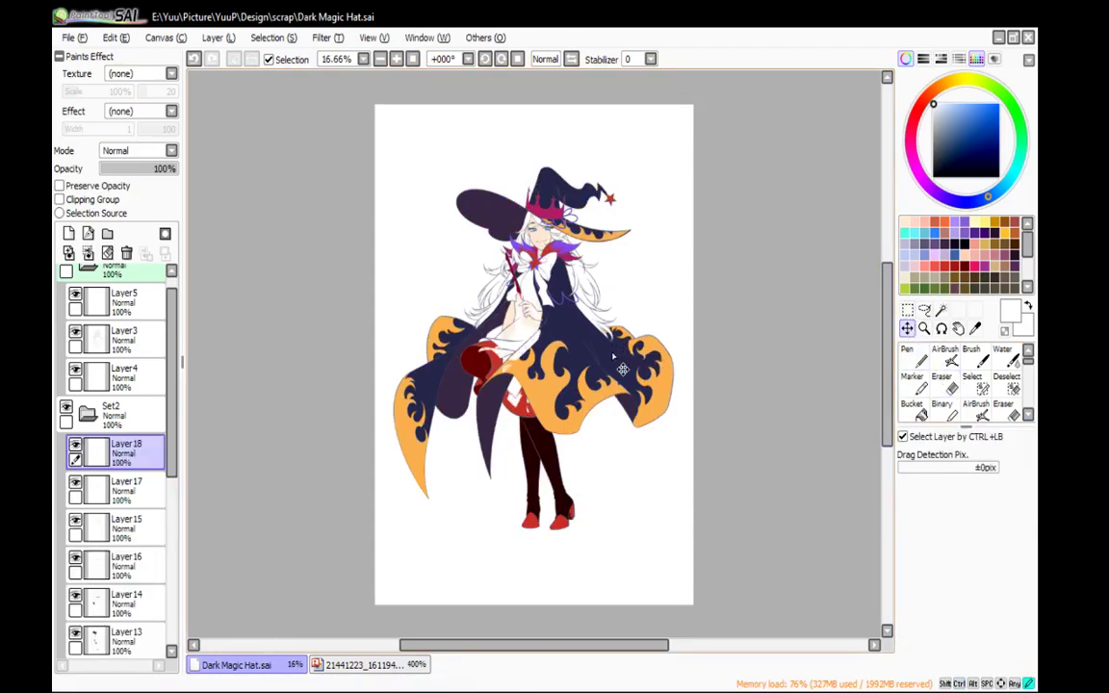
{"action": "left_click", "coordinate": [87, 414]}
{"action": "left_click", "coordinate": [87, 281]}
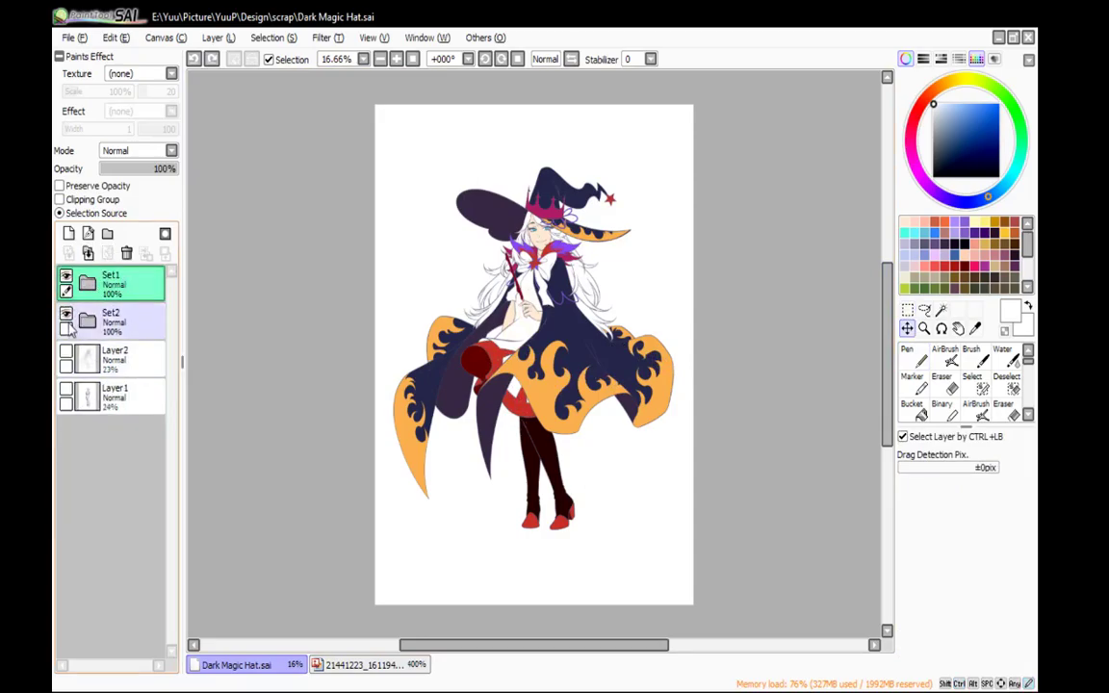
{"action": "left_click_drag", "start_coordinate": [557, 329], "coordinate": [556, 396]}
{"action": "key", "text": "ctrl+s"}
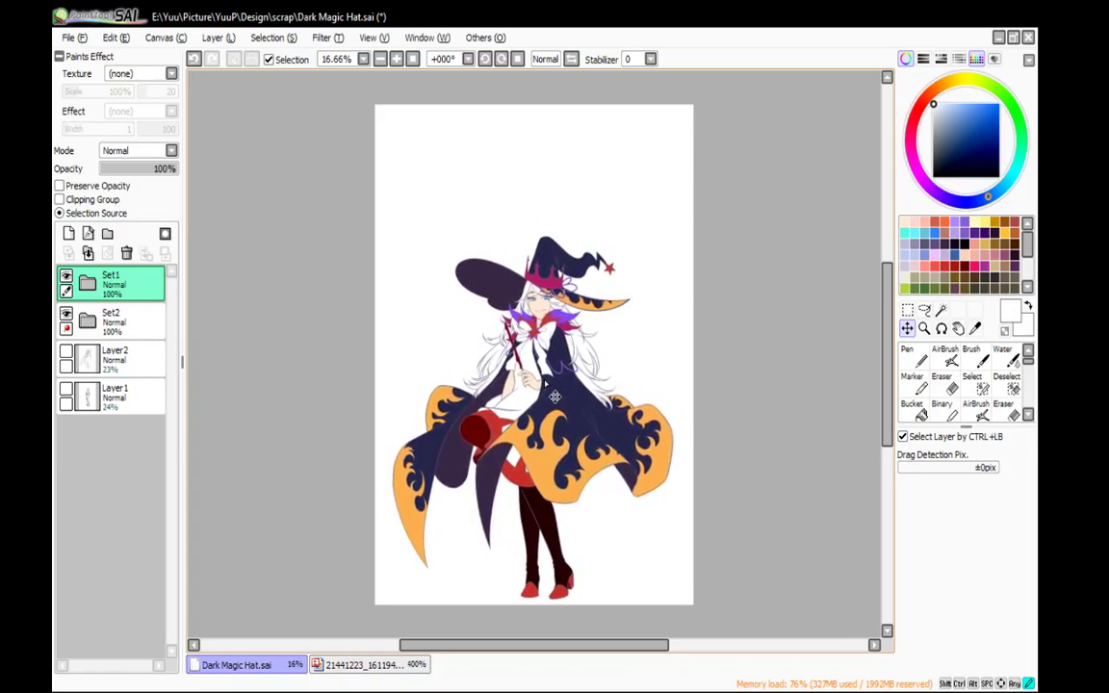